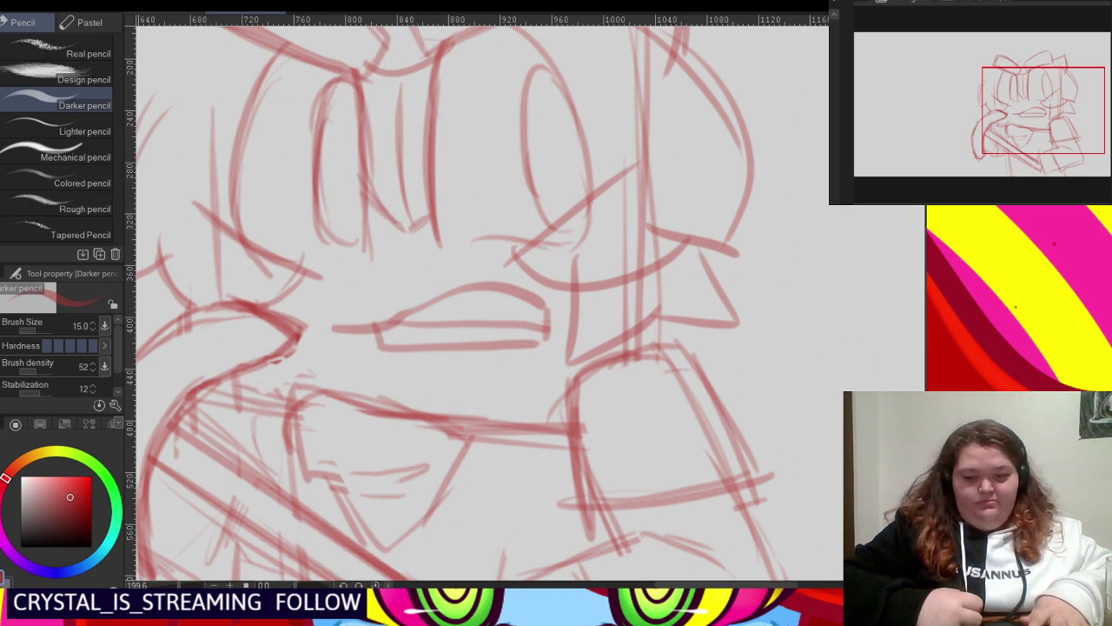
- Sketch the rounded tuft above the head, the raised hair section beside it and the spiky hair outline down the character's right-hand side
{"action": "scroll", "coordinate": [516, 202], "scroll_direction": "down", "scroll_amount": 5}
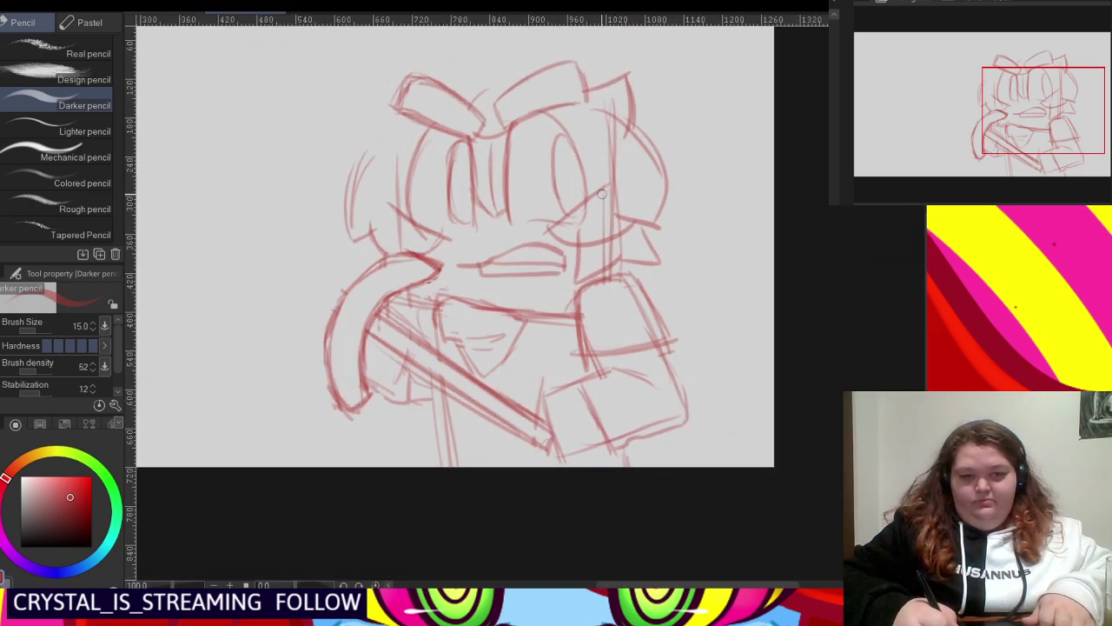
{"action": "scroll", "coordinate": [516, 202], "scroll_direction": "up", "scroll_amount": 1}
{"action": "scroll", "coordinate": [539, 191], "scroll_direction": "down", "scroll_amount": 4}
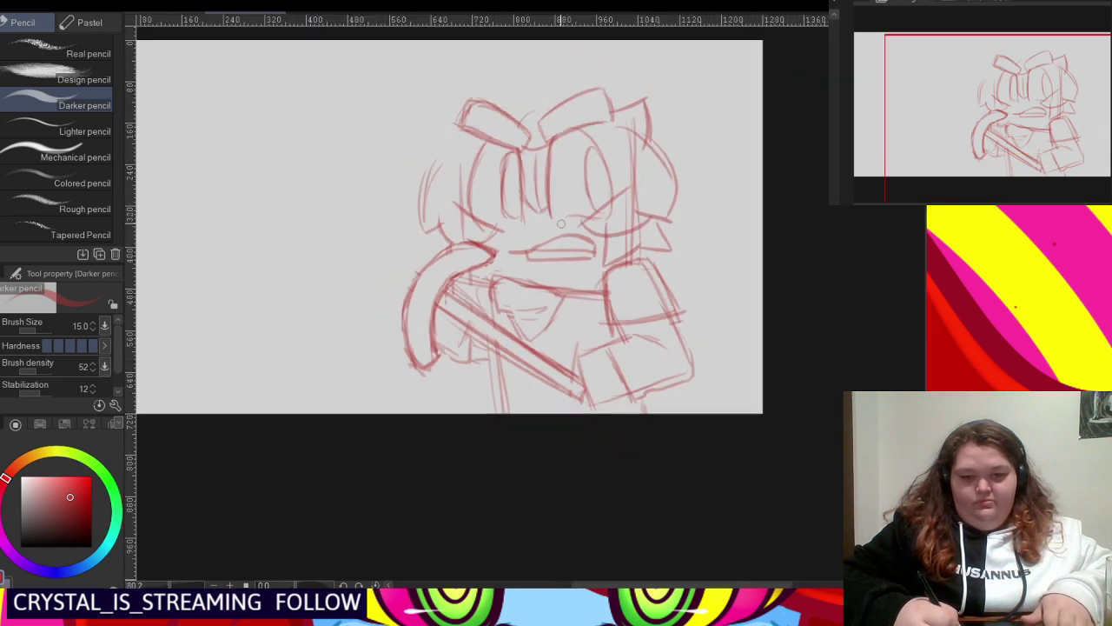
{"action": "scroll", "coordinate": [539, 123], "scroll_direction": "up", "scroll_amount": 3}
{"action": "scroll", "coordinate": [539, 134], "scroll_direction": "up", "scroll_amount": 3}
{"action": "mouse_move", "coordinate": [502, 135]}
{"action": "left_mouse_down"}
{"action": "mouse_move", "coordinate": [589, 128]}
{"action": "mouse_move", "coordinate": [578, 133]}
{"action": "mouse_move", "coordinate": [548, 83]}
{"action": "mouse_move", "coordinate": [598, 109]}
{"action": "mouse_move", "coordinate": [663, 119]}
{"action": "left_mouse_up"}
{"action": "mouse_move", "coordinate": [599, 105]}
{"action": "left_mouse_down"}
{"action": "mouse_move", "coordinate": [729, 83]}
{"action": "mouse_move", "coordinate": [747, 145]}
{"action": "mouse_move", "coordinate": [789, 174]}
{"action": "mouse_move", "coordinate": [830, 183]}
{"action": "left_mouse_up"}
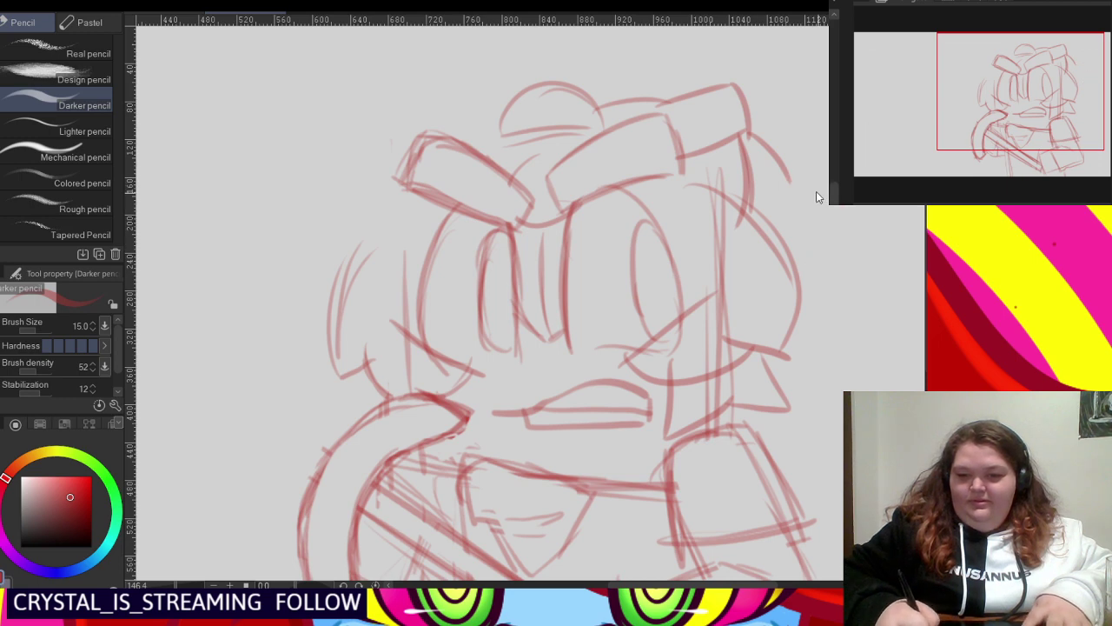
{"action": "key", "text": "ctrl+z"}
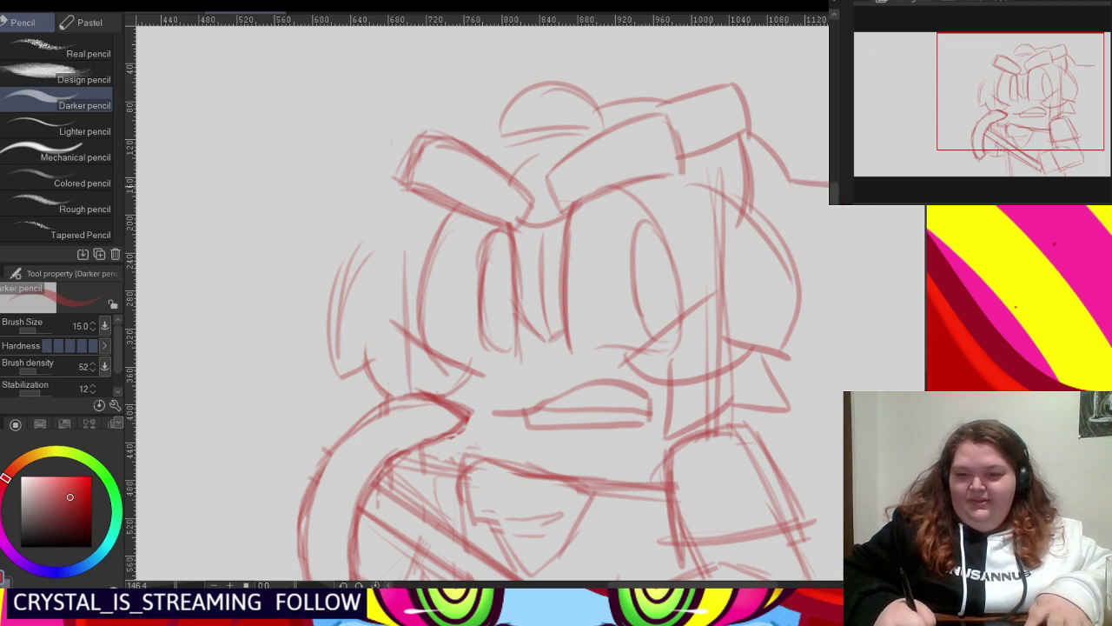
{"action": "mouse_move", "coordinate": [888, 206]}
{"action": "left_mouse_down"}
{"action": "mouse_move", "coordinate": [834, 256]}
{"action": "mouse_move", "coordinate": [810, 369]}
{"action": "mouse_move", "coordinate": [827, 414]}
{"action": "mouse_move", "coordinate": [790, 455]}
{"action": "left_mouse_up"}
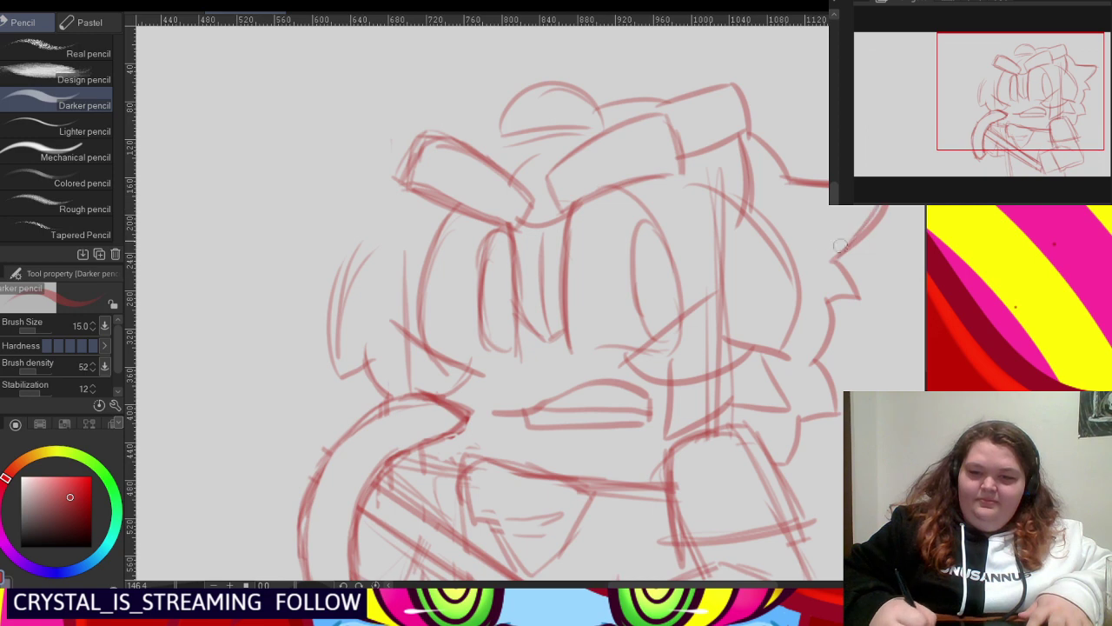
- Sketch the hair tufts around the bow's left loop and the spiky hair outline down the left side of the head
{"action": "mouse_move", "coordinate": [491, 85]}
{"action": "left_mouse_down"}
{"action": "mouse_move", "coordinate": [505, 118]}
{"action": "mouse_move", "coordinate": [498, 97]}
{"action": "mouse_move", "coordinate": [463, 111]}
{"action": "left_mouse_up"}
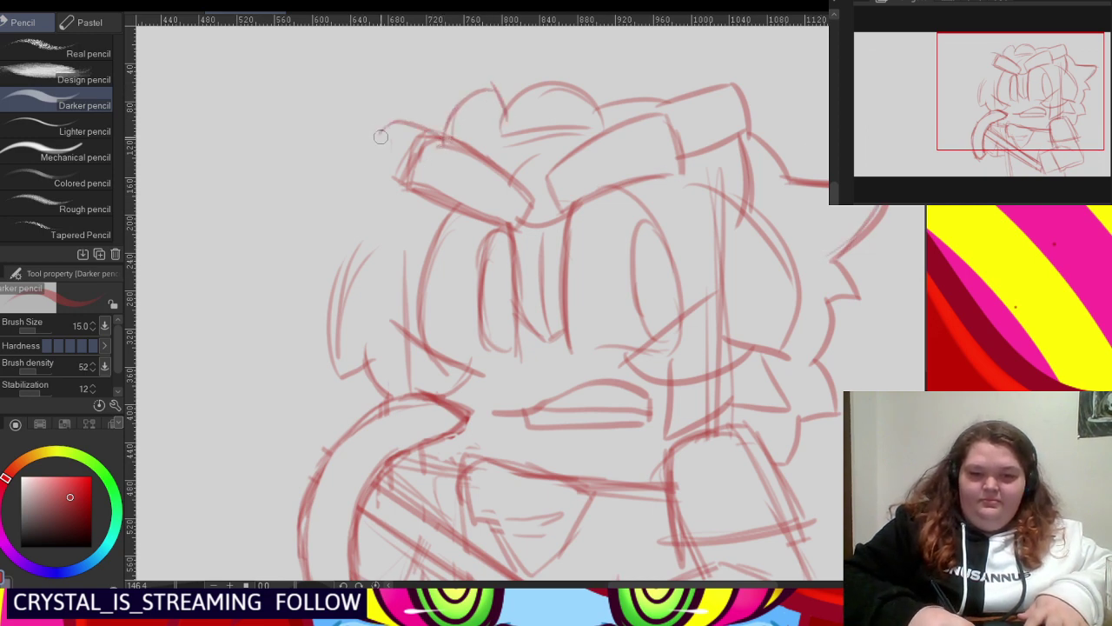
{"action": "left_click_drag", "start_coordinate": [381, 136], "coordinate": [401, 165]}
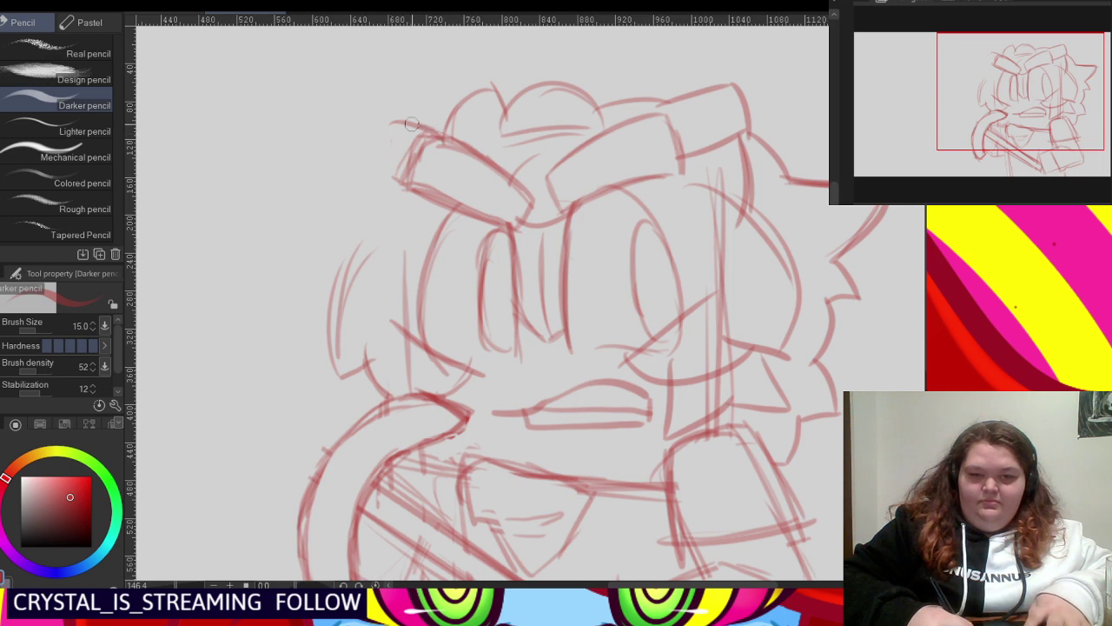
{"action": "left_click_drag", "start_coordinate": [410, 122], "coordinate": [376, 156]}
{"action": "mouse_move", "coordinate": [398, 137]}
{"action": "left_mouse_down"}
{"action": "mouse_move", "coordinate": [367, 175]}
{"action": "mouse_move", "coordinate": [372, 153]}
{"action": "mouse_move", "coordinate": [401, 189]}
{"action": "mouse_move", "coordinate": [368, 248]}
{"action": "mouse_move", "coordinate": [368, 237]}
{"action": "mouse_move", "coordinate": [326, 240]}
{"action": "mouse_move", "coordinate": [346, 278]}
{"action": "left_mouse_up"}
- Sketch a nearly horizontal background line across the canvas, continuing it on both sides of the character
{"action": "scroll", "coordinate": [432, 177], "scroll_direction": "down", "scroll_amount": 6}
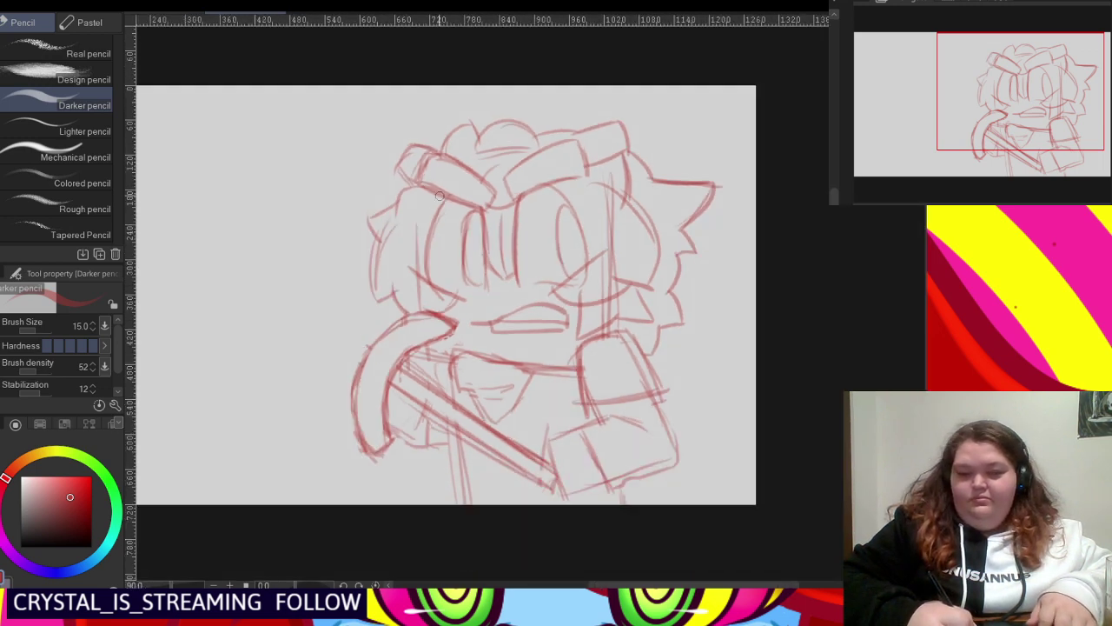
{"action": "scroll", "coordinate": [395, 230], "scroll_direction": "up", "scroll_amount": 3}
{"action": "scroll", "coordinate": [443, 209], "scroll_direction": "down", "scroll_amount": 1}
{"action": "scroll", "coordinate": [445, 207], "scroll_direction": "down", "scroll_amount": 2}
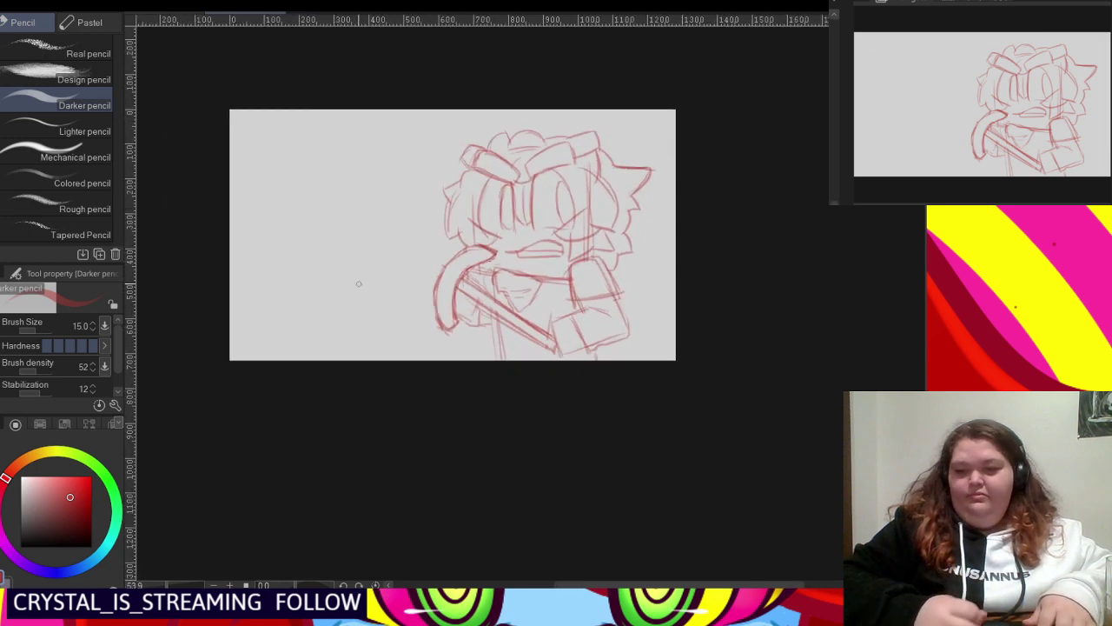
{"action": "scroll", "coordinate": [417, 258], "scroll_direction": "up", "scroll_amount": 3}
{"action": "scroll", "coordinate": [487, 257], "scroll_direction": "down", "scroll_amount": 1}
{"action": "scroll", "coordinate": [427, 267], "scroll_direction": "up", "scroll_amount": 1}
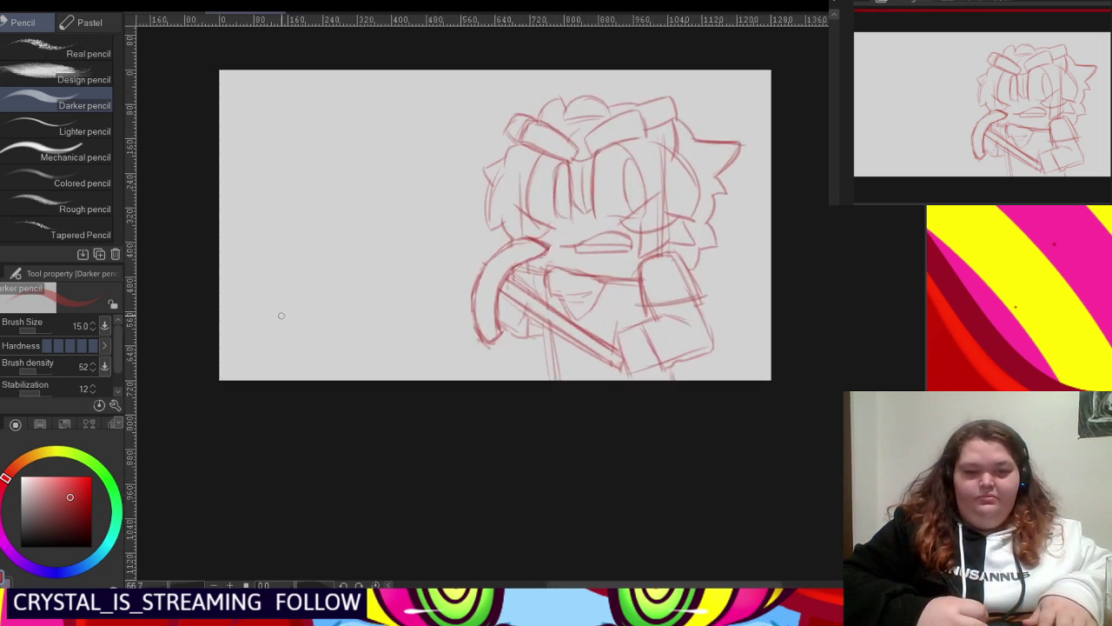
{"action": "mouse_move", "coordinate": [205, 339]}
{"action": "left_mouse_down"}
{"action": "mouse_move", "coordinate": [396, 294]}
{"action": "mouse_move", "coordinate": [452, 306]}
{"action": "left_mouse_up"}
{"action": "key", "text": "ctrl+z"}
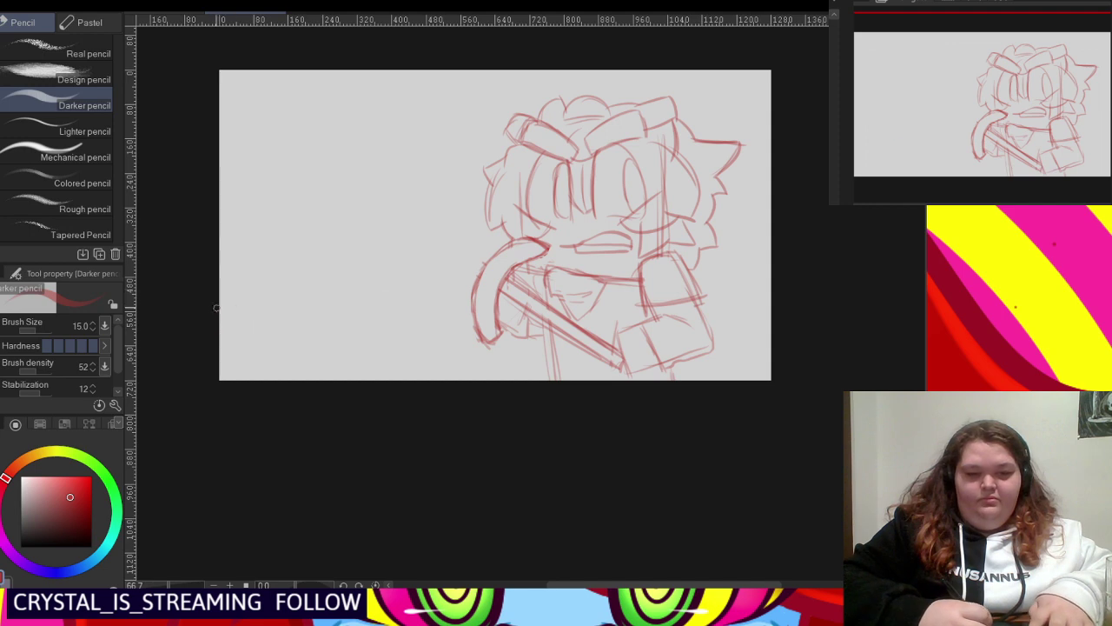
{"action": "left_click_drag", "start_coordinate": [184, 304], "coordinate": [466, 296]}
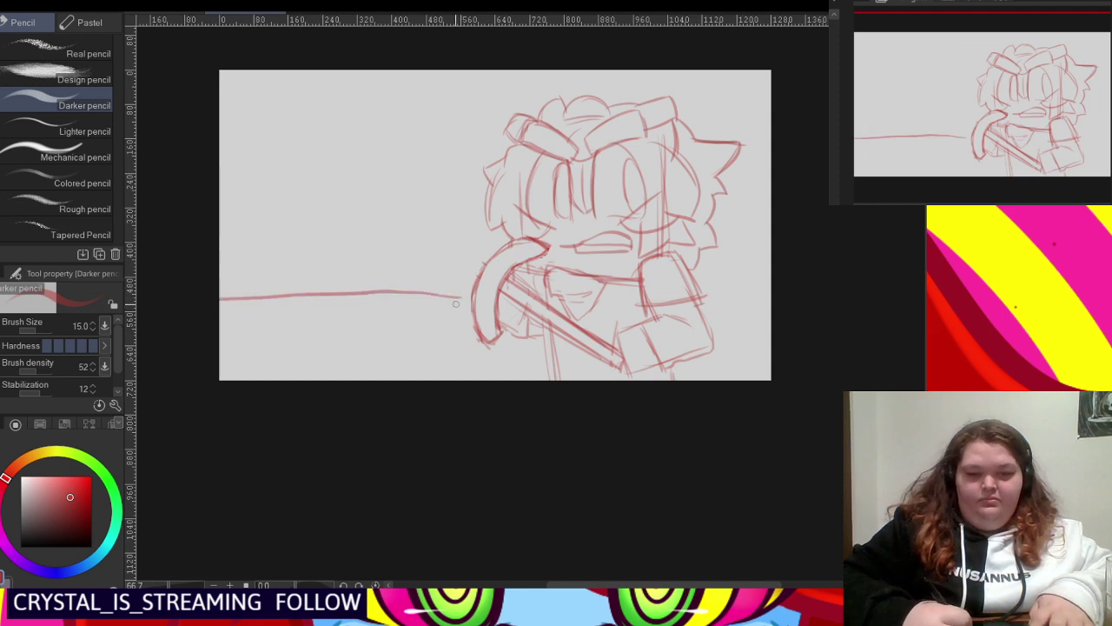
{"action": "left_click_drag", "start_coordinate": [696, 289], "coordinate": [775, 276]}
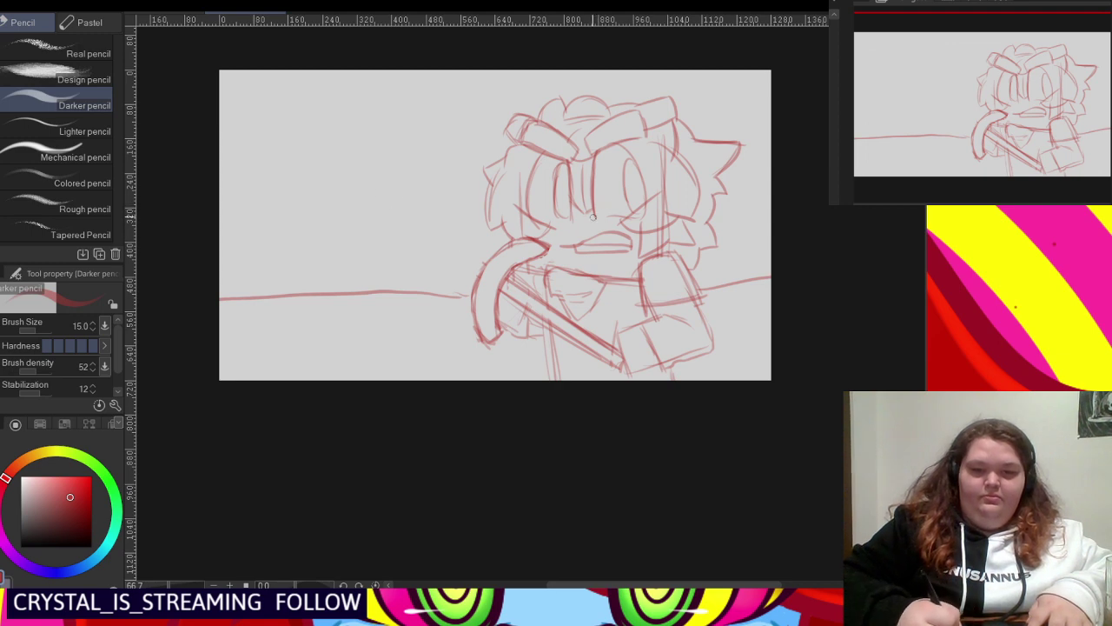
- Sketch a rounded, hatched shape behind the character on the right and a wavy dripping line across the left background
{"action": "left_click_drag", "start_coordinate": [706, 140], "coordinate": [759, 120]}
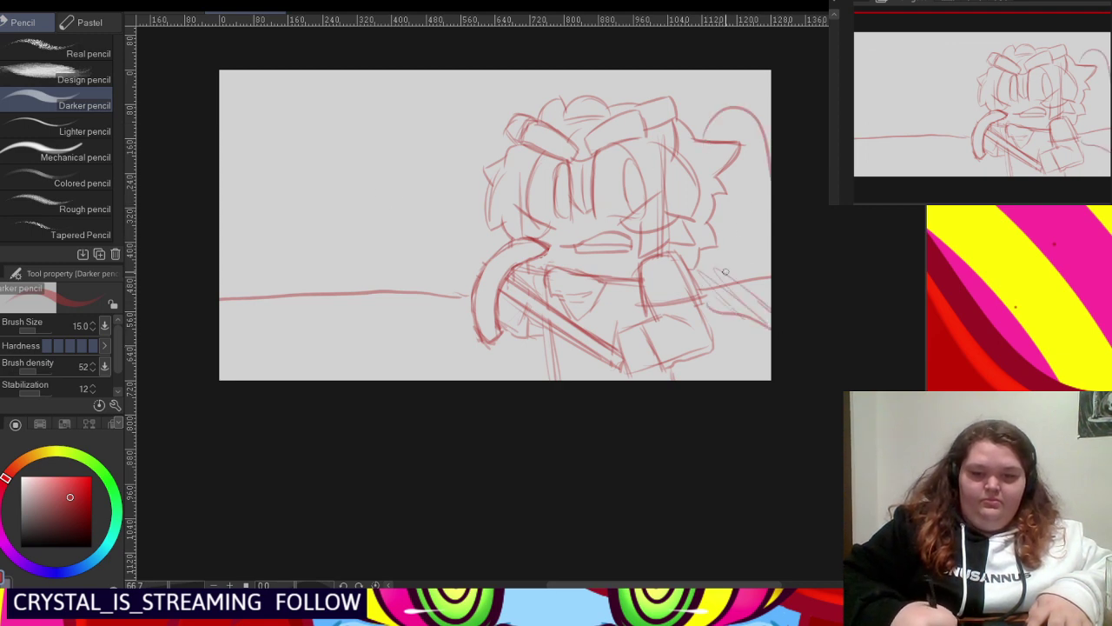
{"action": "left_click_drag", "start_coordinate": [713, 221], "coordinate": [779, 223]}
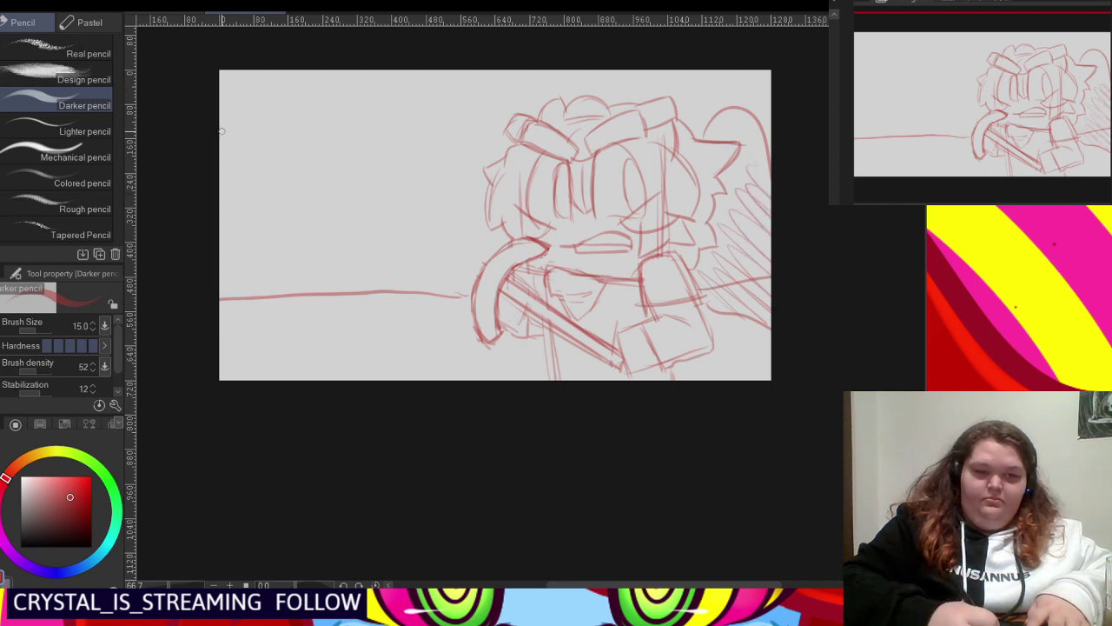
{"action": "mouse_move", "coordinate": [276, 132]}
{"action": "left_mouse_down"}
{"action": "mouse_move", "coordinate": [299, 167]}
{"action": "mouse_move", "coordinate": [323, 124]}
{"action": "mouse_move", "coordinate": [395, 121]}
{"action": "left_mouse_up"}
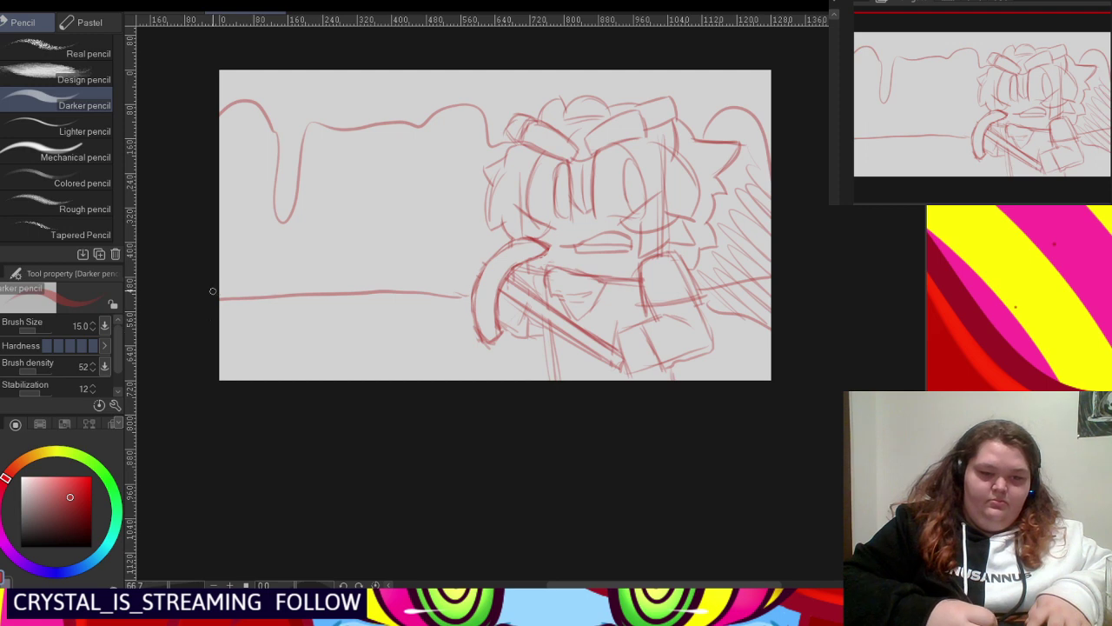
- Sketch two full-height vertical pillar edges in the left background and a gently curved floor line along the bottom
{"action": "left_click_drag", "start_coordinate": [341, 108], "coordinate": [335, 379]}
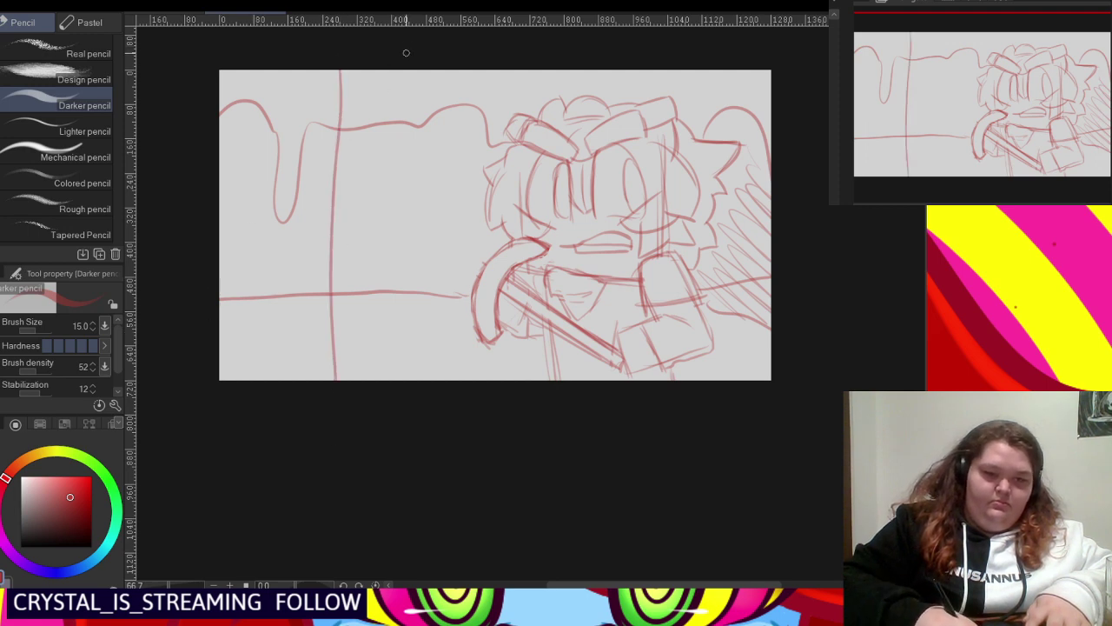
{"action": "left_click_drag", "start_coordinate": [406, 53], "coordinate": [411, 451]}
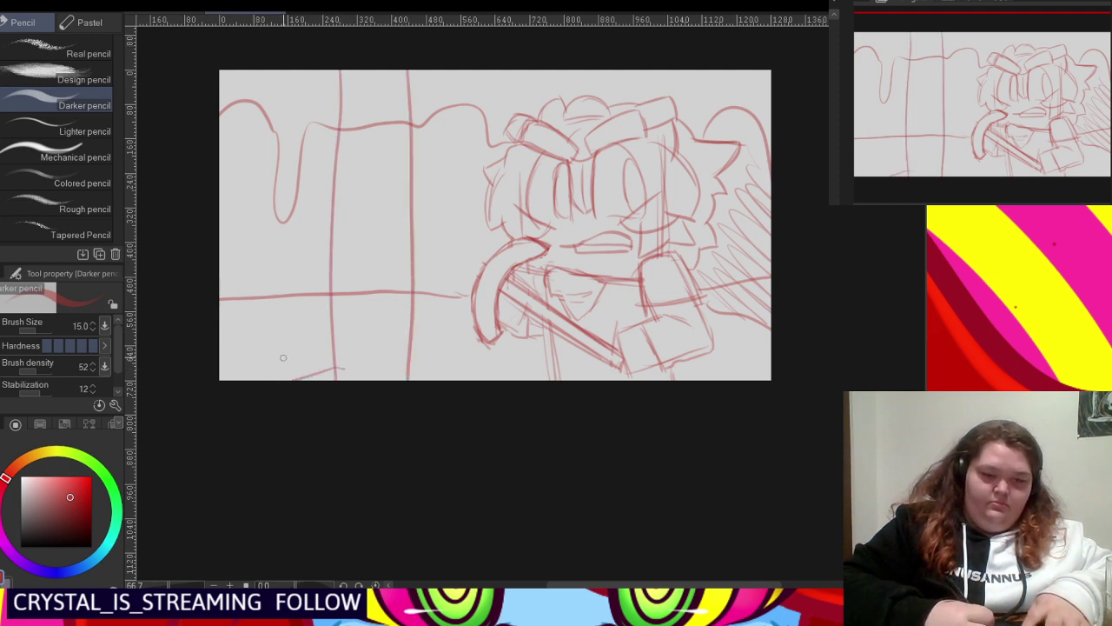
{"action": "mouse_move", "coordinate": [212, 363]}
{"action": "left_mouse_down"}
{"action": "mouse_move", "coordinate": [381, 343]}
{"action": "mouse_move", "coordinate": [508, 382]}
{"action": "left_mouse_up"}
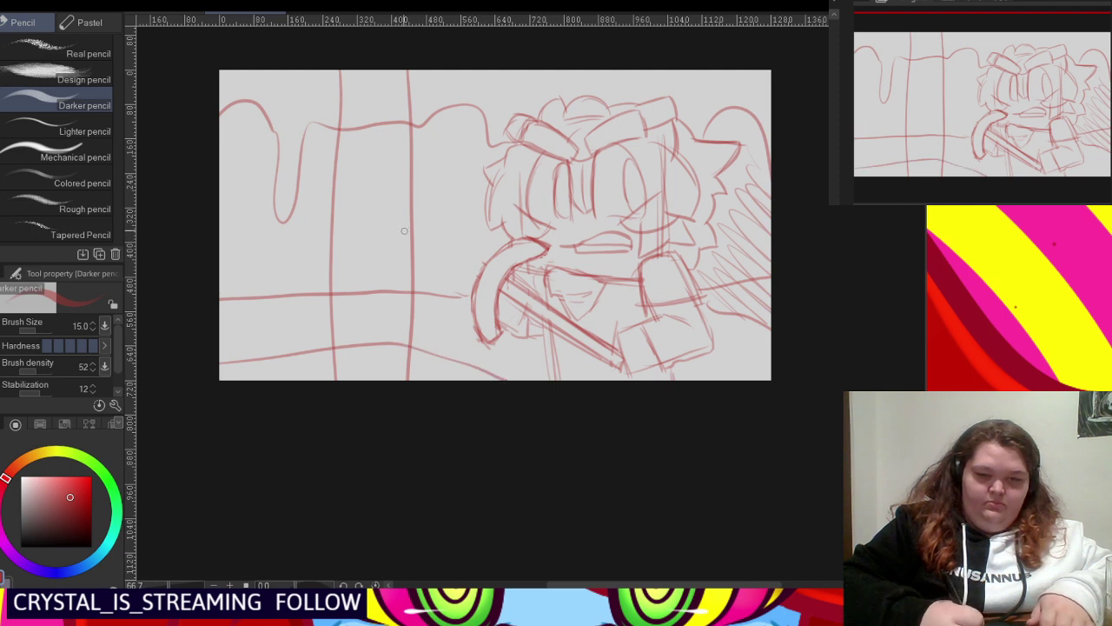
- Erase the background and floor lines that cross the inside of the pillar
{"action": "scroll", "coordinate": [404, 230], "scroll_direction": "down", "scroll_amount": 1}
{"action": "scroll", "coordinate": [383, 235], "scroll_direction": "up", "scroll_amount": 1}
{"action": "mouse_move", "coordinate": [358, 139]}
{"action": "left_mouse_down"}
{"action": "mouse_move", "coordinate": [362, 109]}
{"action": "mouse_move", "coordinate": [377, 99]}
{"action": "mouse_move", "coordinate": [399, 146]}
{"action": "left_mouse_up"}
{"action": "mouse_move", "coordinate": [397, 283]}
{"action": "left_mouse_down"}
{"action": "mouse_move", "coordinate": [388, 326]}
{"action": "mouse_move", "coordinate": [364, 334]}
{"action": "mouse_move", "coordinate": [373, 369]}
{"action": "mouse_move", "coordinate": [397, 330]}
{"action": "mouse_move", "coordinate": [432, 372]}
{"action": "left_mouse_up"}
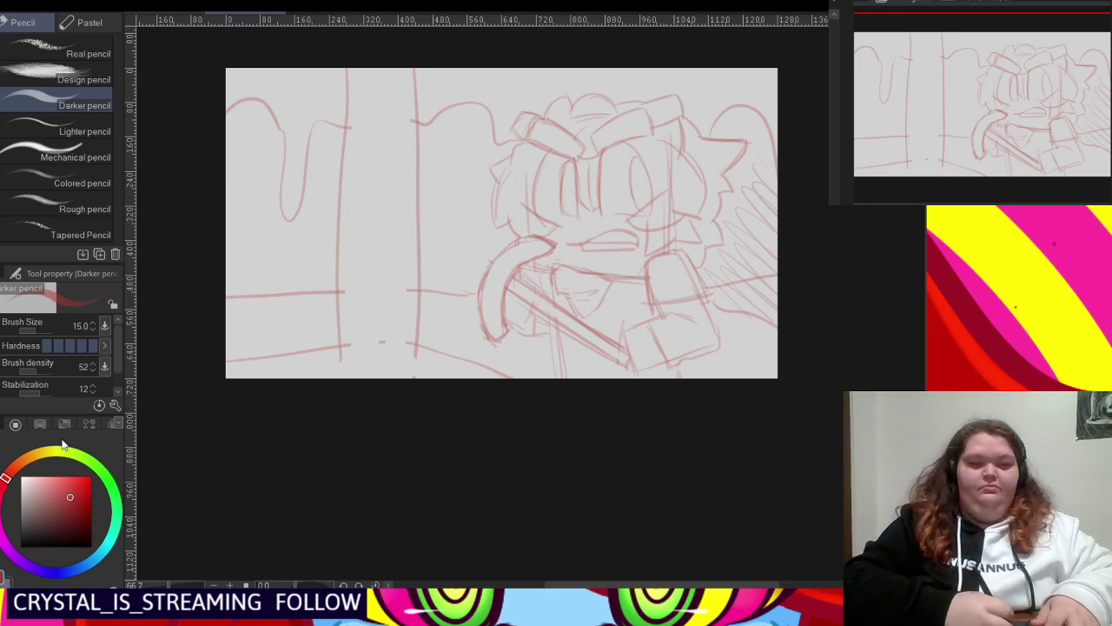
- Switch from the Darker pencil to the black G-pen 2 and set its brush size to 20
{"action": "key", "text": "p"}
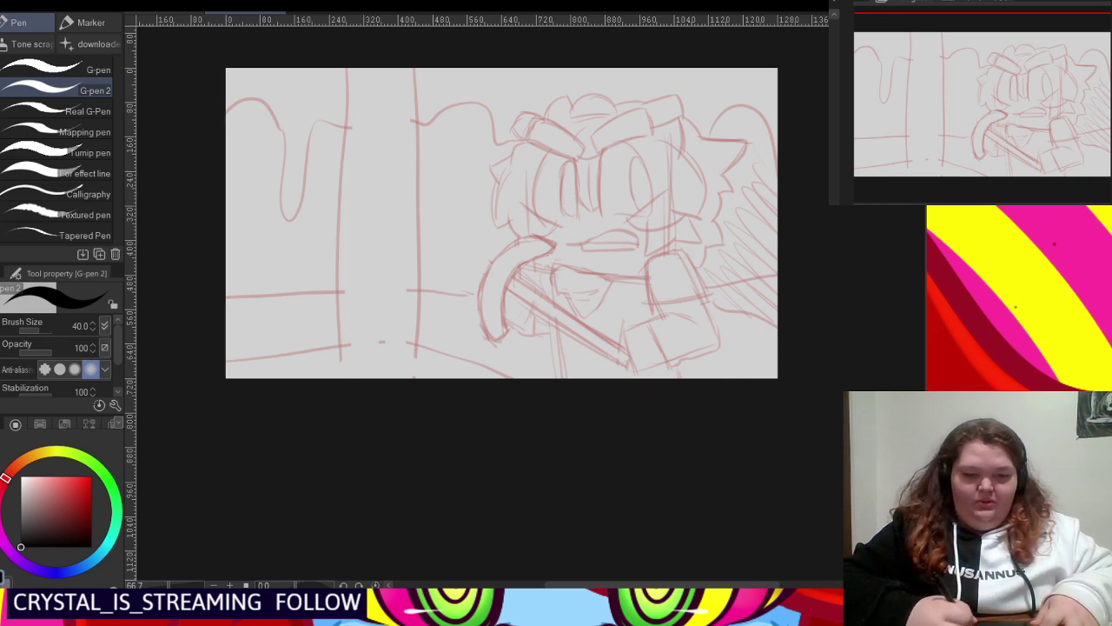
{"action": "scroll", "coordinate": [574, 167], "scroll_direction": "up", "scroll_amount": 1}
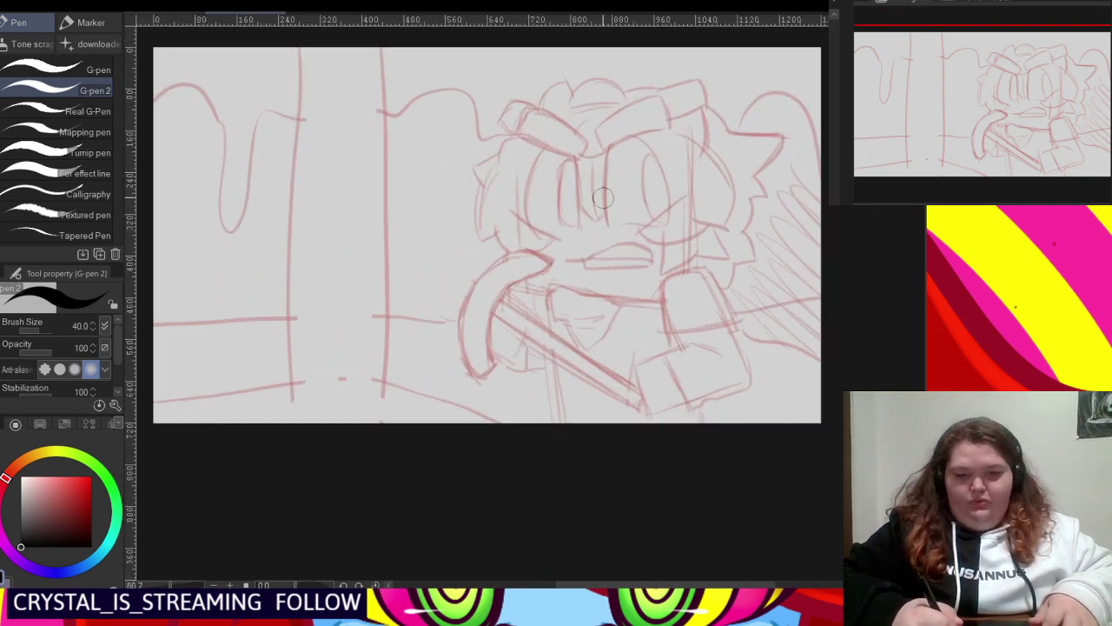
{"action": "scroll", "coordinate": [496, 169], "scroll_direction": "down", "scroll_amount": 1}
{"action": "scroll", "coordinate": [691, 256], "scroll_direction": "up", "scroll_amount": 1}
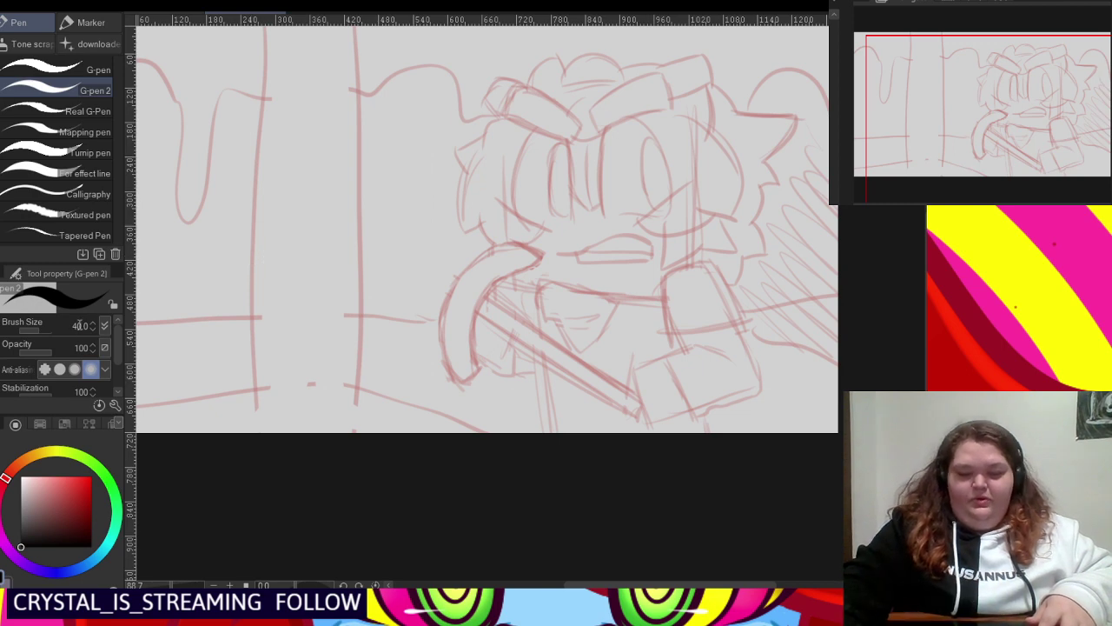
{"action": "type", "text": "20"}
{"action": "key", "text": "Return"}
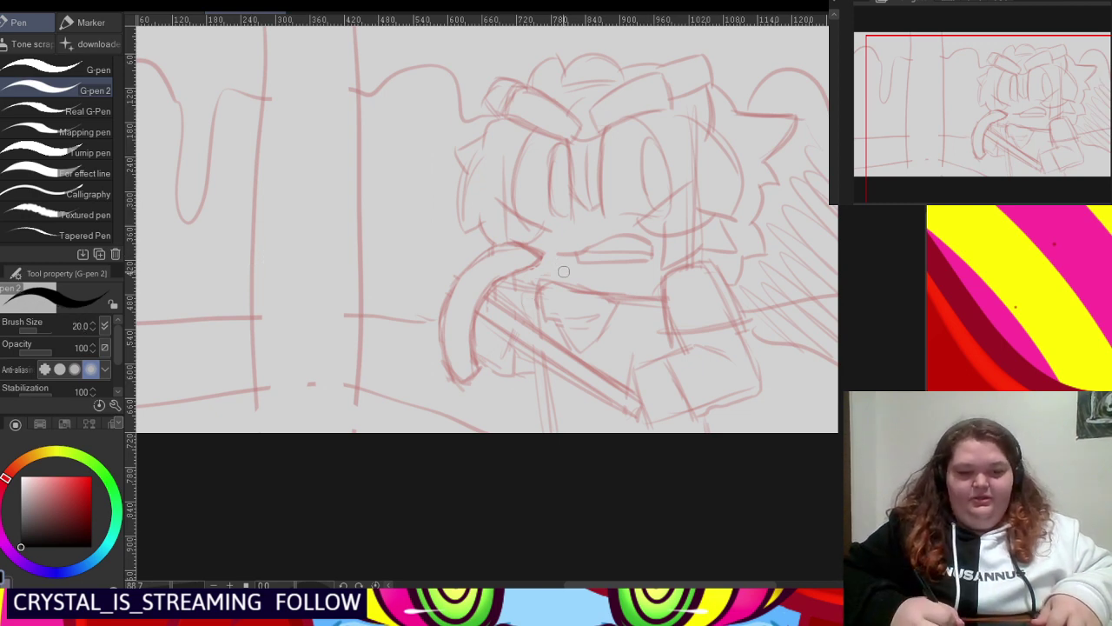
- Ink the mouth outline over the sketch with a curved upper lip, a short left edge and a straight lower edge
{"action": "scroll", "coordinate": [564, 271], "scroll_direction": "up", "scroll_amount": 5}
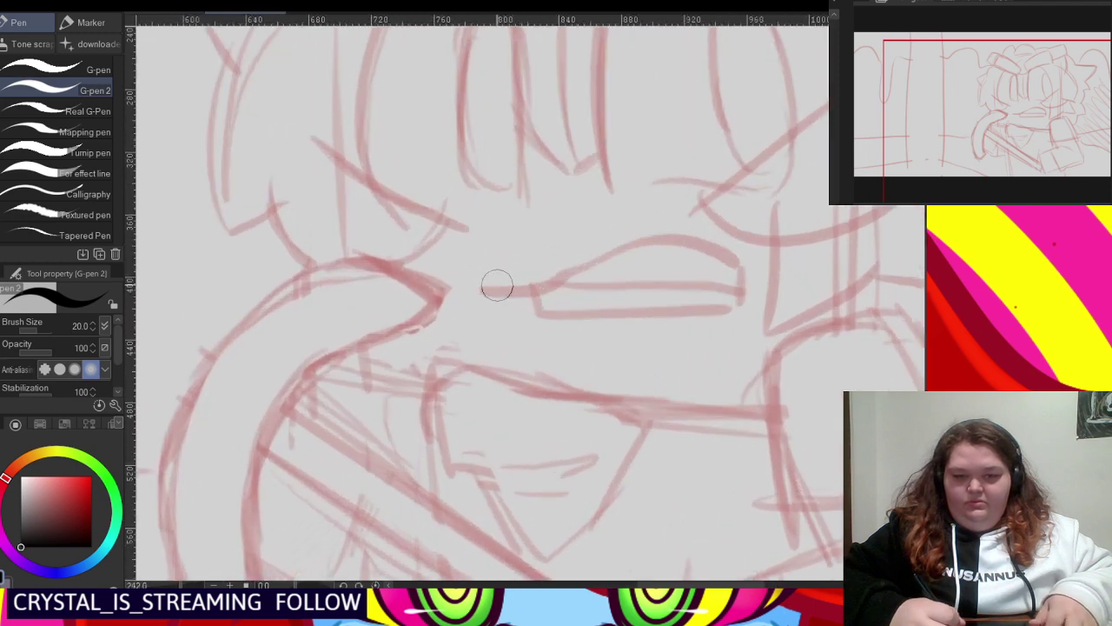
{"action": "mouse_move", "coordinate": [476, 288]}
{"action": "left_mouse_down"}
{"action": "mouse_move", "coordinate": [520, 292]}
{"action": "mouse_move", "coordinate": [613, 263]}
{"action": "left_mouse_up"}
{"action": "key", "text": "ctrl+z"}
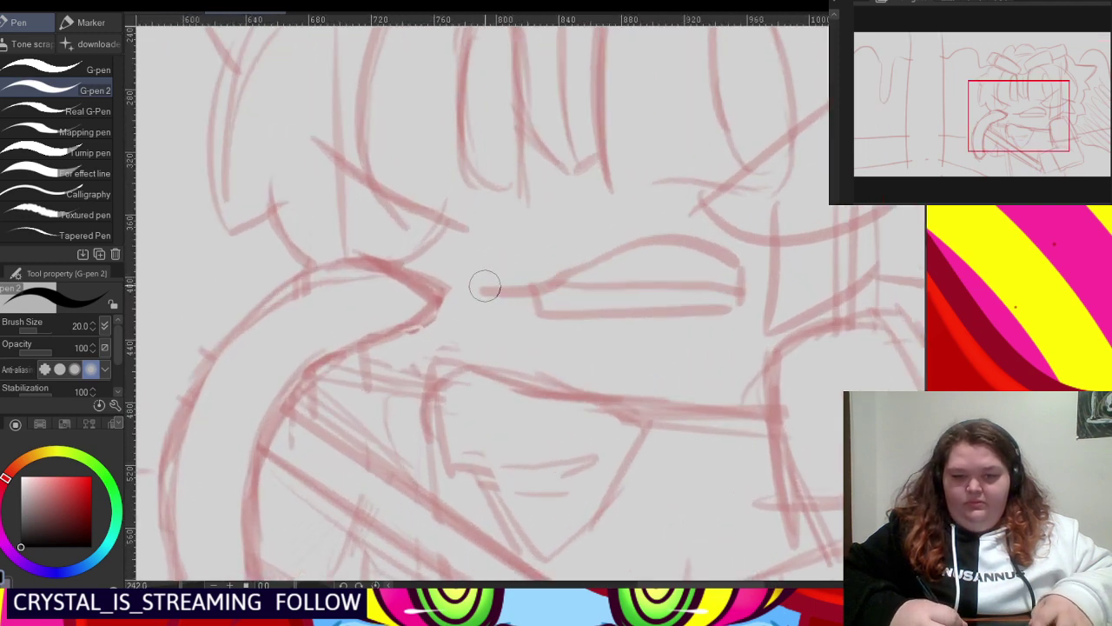
{"action": "mouse_move", "coordinate": [483, 288]}
{"action": "left_mouse_down"}
{"action": "mouse_move", "coordinate": [565, 281]}
{"action": "mouse_move", "coordinate": [689, 241]}
{"action": "mouse_move", "coordinate": [739, 308]}
{"action": "mouse_move", "coordinate": [739, 332]}
{"action": "left_mouse_up"}
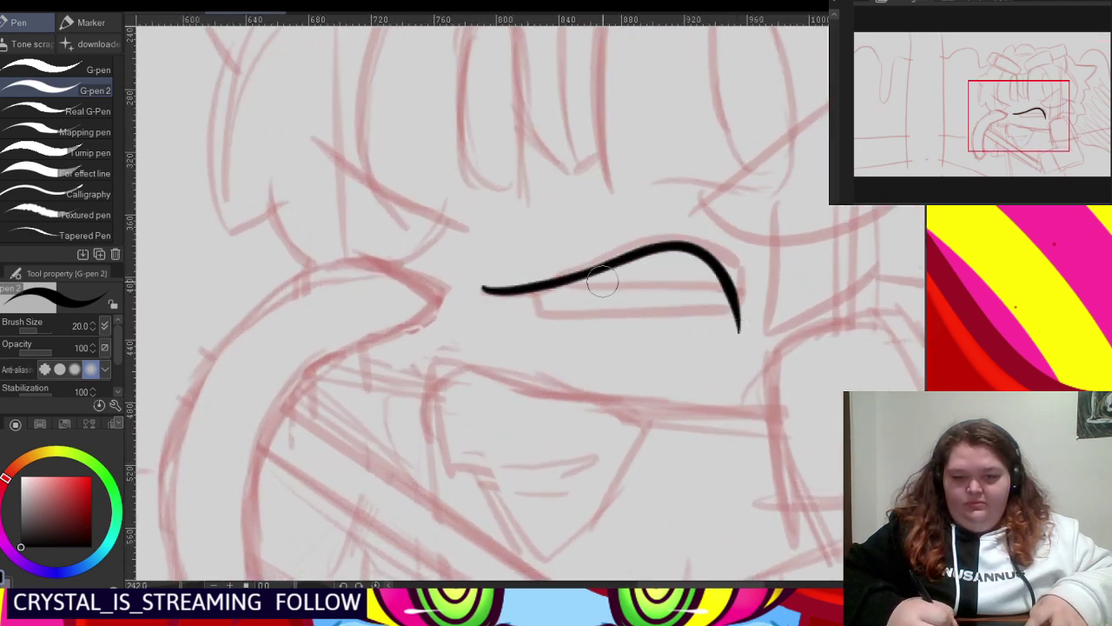
{"action": "key", "text": "ctrl+z"}
{"action": "mouse_move", "coordinate": [483, 288]}
{"action": "left_mouse_down"}
{"action": "mouse_move", "coordinate": [517, 291]}
{"action": "mouse_move", "coordinate": [672, 237]}
{"action": "mouse_move", "coordinate": [724, 245]}
{"action": "mouse_move", "coordinate": [747, 289]}
{"action": "mouse_move", "coordinate": [744, 328]}
{"action": "left_mouse_up"}
{"action": "mouse_move", "coordinate": [535, 260]}
{"action": "left_mouse_down"}
{"action": "mouse_move", "coordinate": [536, 339]}
{"action": "mouse_move", "coordinate": [773, 303]}
{"action": "left_mouse_up"}
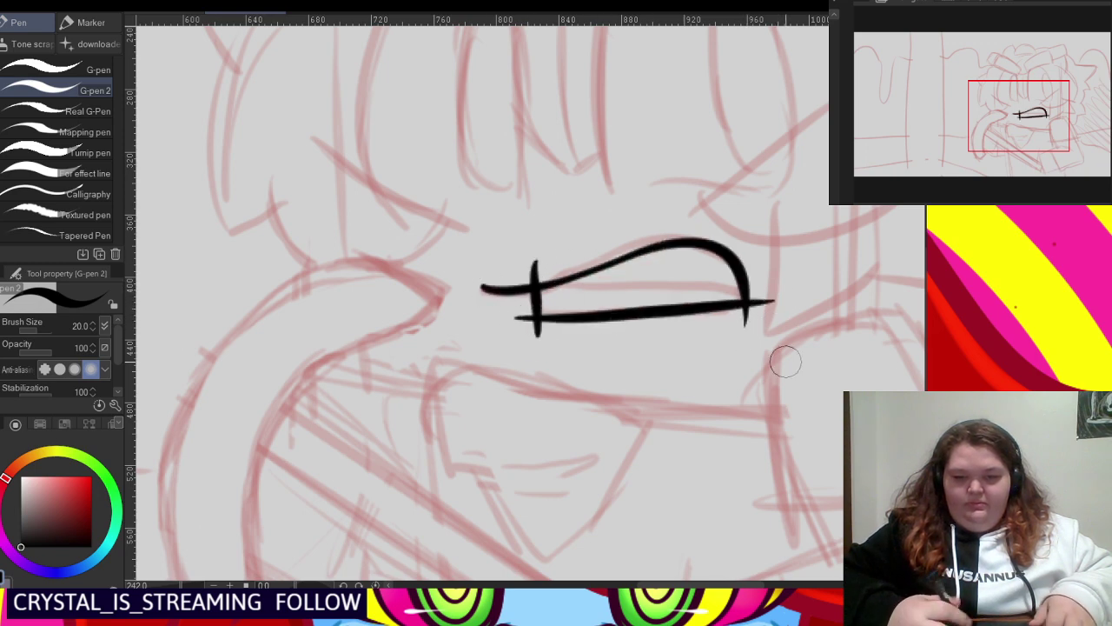
- Erase the overshooting line ends at the corners of the inked mouth
{"action": "scroll", "coordinate": [541, 316], "scroll_direction": "up", "scroll_amount": 3}
{"action": "mouse_move", "coordinate": [516, 314]}
{"action": "left_mouse_down"}
{"action": "mouse_move", "coordinate": [528, 349]}
{"action": "mouse_move", "coordinate": [596, 356]}
{"action": "left_mouse_up"}
{"action": "scroll", "coordinate": [497, 278], "scroll_direction": "down", "scroll_amount": 2}
{"action": "scroll", "coordinate": [721, 339], "scroll_direction": "up", "scroll_amount": 2}
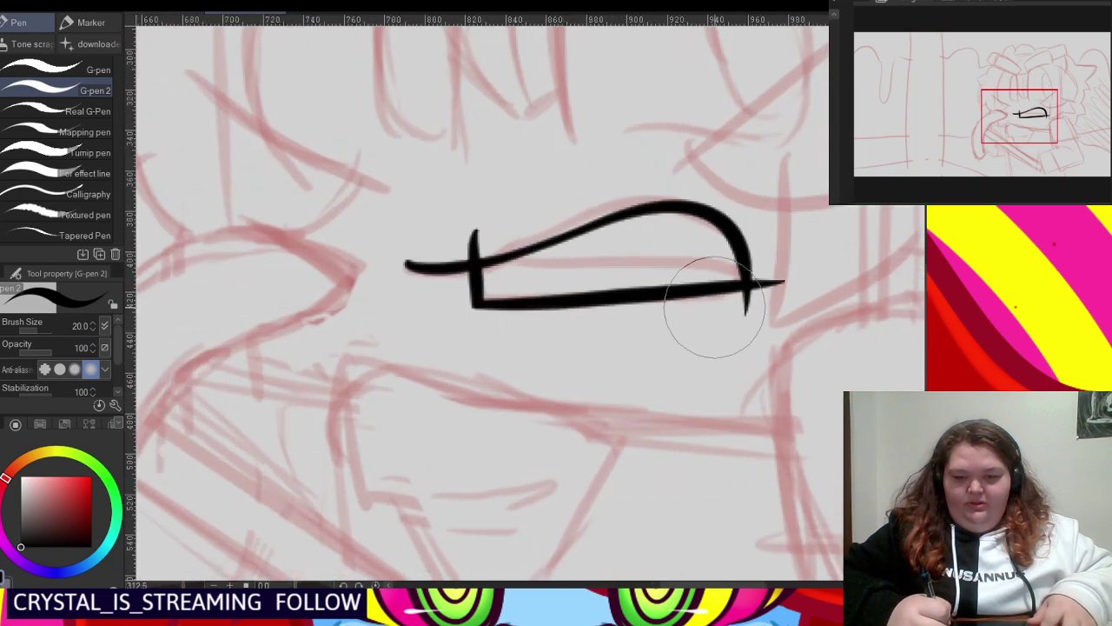
{"action": "mouse_move", "coordinate": [715, 306]}
{"action": "left_mouse_down"}
{"action": "mouse_move", "coordinate": [769, 310]}
{"action": "mouse_move", "coordinate": [757, 298]}
{"action": "left_mouse_up"}
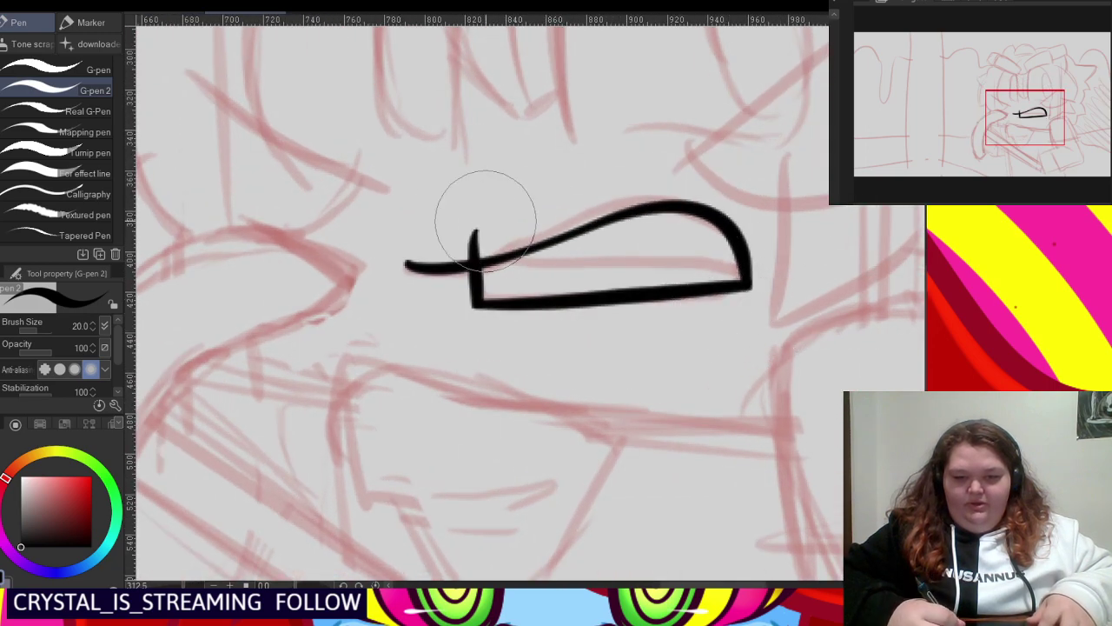
{"action": "left_click_drag", "start_coordinate": [485, 220], "coordinate": [521, 219]}
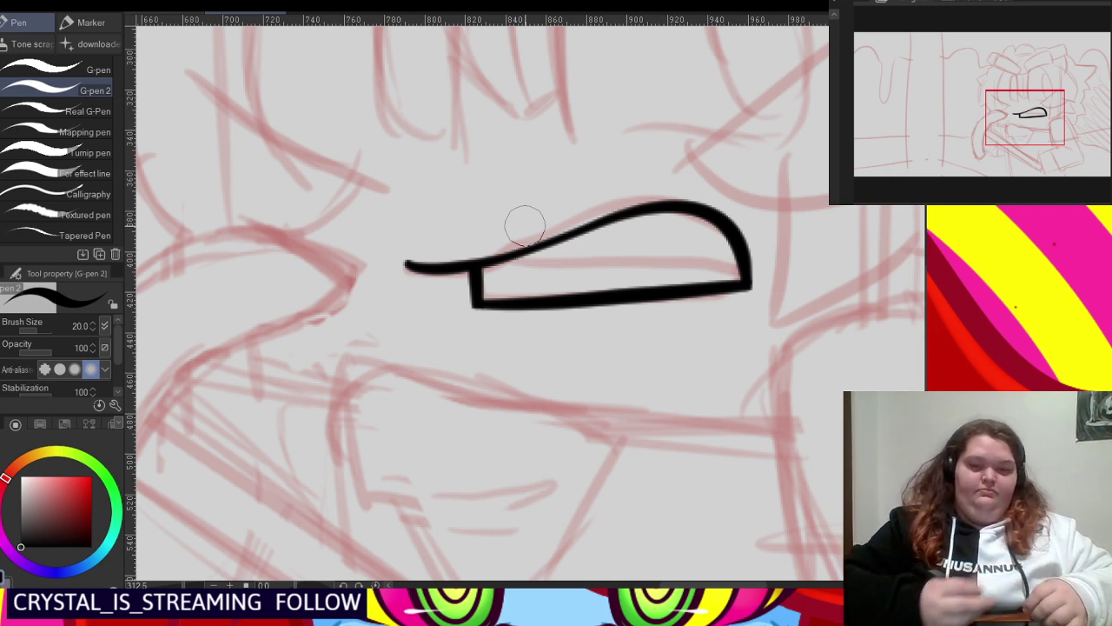
- Ink the teeth line inside the mouth and erase its ends that stick out past the outline
{"action": "mouse_move", "coordinate": [501, 247]}
{"action": "left_mouse_down"}
{"action": "mouse_move", "coordinate": [505, 272]}
{"action": "mouse_move", "coordinate": [810, 252]}
{"action": "left_mouse_up"}
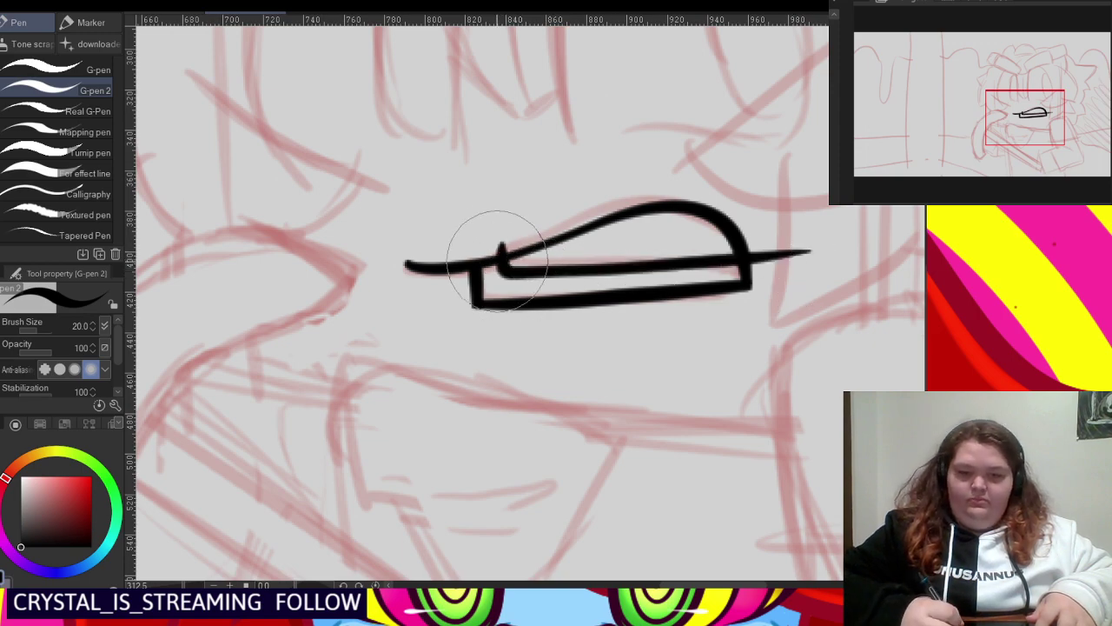
{"action": "left_click_drag", "start_coordinate": [497, 253], "coordinate": [514, 236]}
{"action": "mouse_move", "coordinate": [808, 245]}
{"action": "left_mouse_down"}
{"action": "mouse_move", "coordinate": [818, 262]}
{"action": "mouse_move", "coordinate": [758, 266]}
{"action": "left_mouse_up"}
- Ink the right-hand eye above the mouth as a tall arch closed by a slightly curved lower edge
{"action": "scroll", "coordinate": [538, 268], "scroll_direction": "down", "scroll_amount": 3}
{"action": "scroll", "coordinate": [589, 314], "scroll_direction": "down", "scroll_amount": 3}
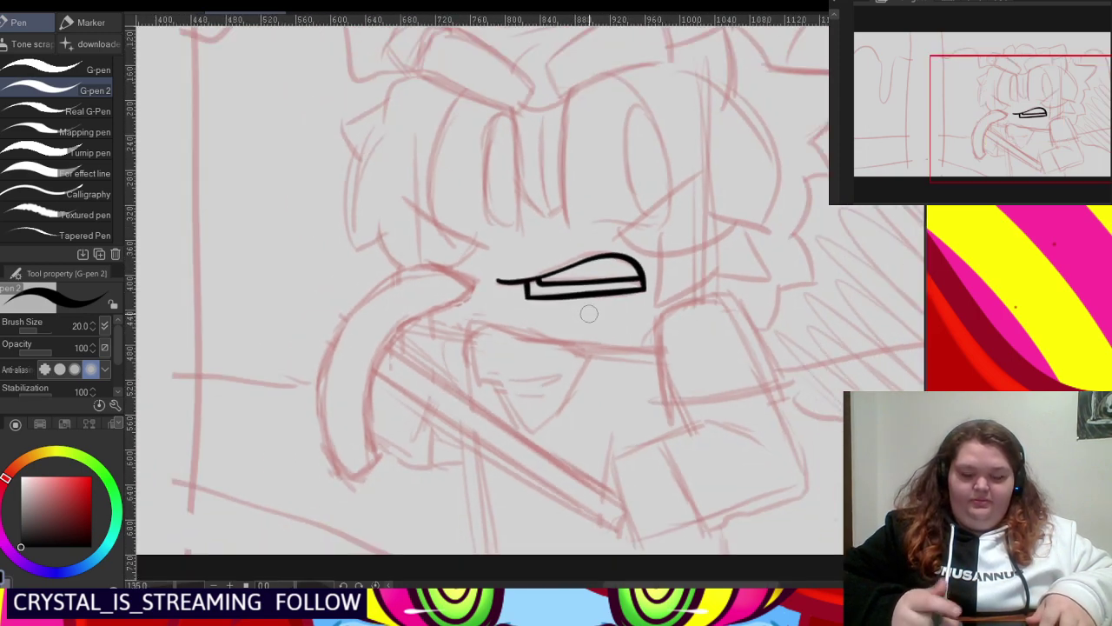
{"action": "scroll", "coordinate": [571, 242], "scroll_direction": "up", "scroll_amount": 2}
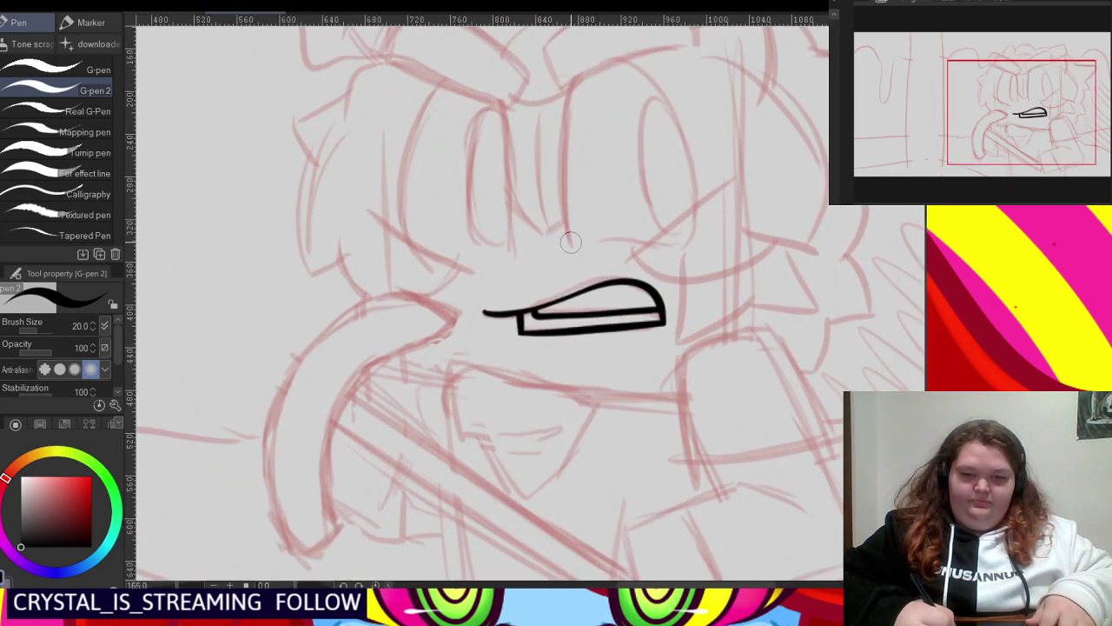
{"action": "mouse_move", "coordinate": [567, 250]}
{"action": "left_mouse_down"}
{"action": "mouse_move", "coordinate": [592, 56]}
{"action": "mouse_move", "coordinate": [639, 61]}
{"action": "mouse_move", "coordinate": [708, 178]}
{"action": "mouse_move", "coordinate": [699, 269]}
{"action": "left_mouse_up"}
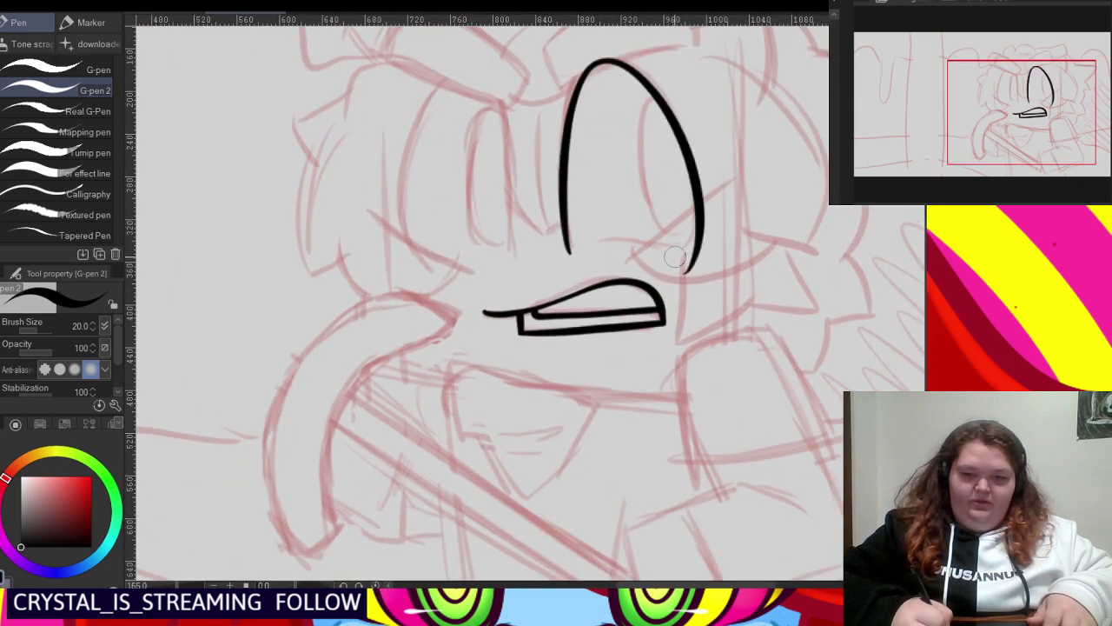
{"action": "scroll", "coordinate": [624, 231], "scroll_direction": "up", "scroll_amount": 1}
{"action": "mouse_move", "coordinate": [528, 277]}
{"action": "left_mouse_down"}
{"action": "mouse_move", "coordinate": [638, 236]}
{"action": "mouse_move", "coordinate": [766, 262]}
{"action": "left_mouse_up"}
{"action": "key", "text": "ctrl+z"}
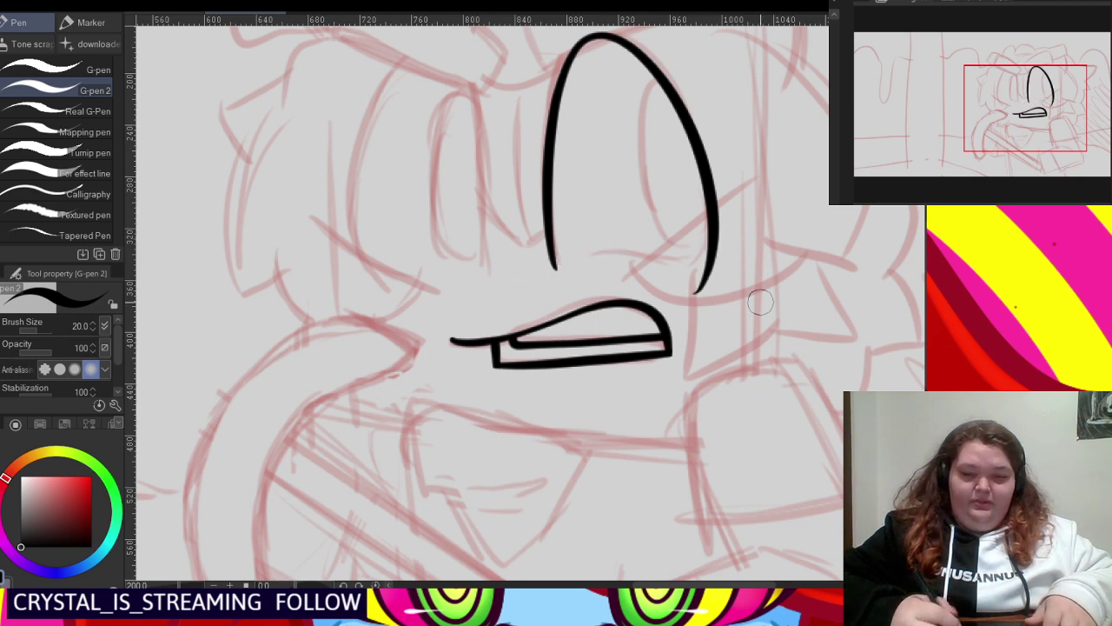
{"action": "scroll", "coordinate": [597, 261], "scroll_direction": "up", "scroll_amount": 1}
{"action": "mouse_move", "coordinate": [532, 282]}
{"action": "left_mouse_down"}
{"action": "mouse_move", "coordinate": [654, 258]}
{"action": "mouse_move", "coordinate": [768, 291]}
{"action": "left_mouse_up"}
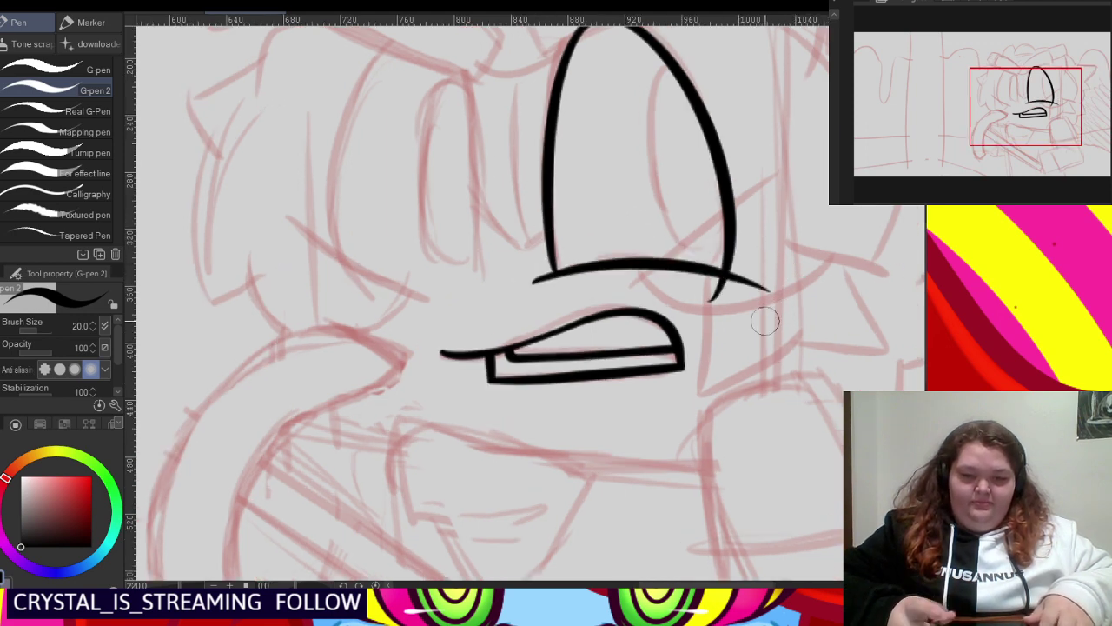
- Erase the overshooting line ends at both lower corners of the inked eye
{"action": "scroll", "coordinate": [549, 287], "scroll_direction": "up", "scroll_amount": 2}
{"action": "left_click_drag", "start_coordinate": [532, 296], "coordinate": [551, 284]}
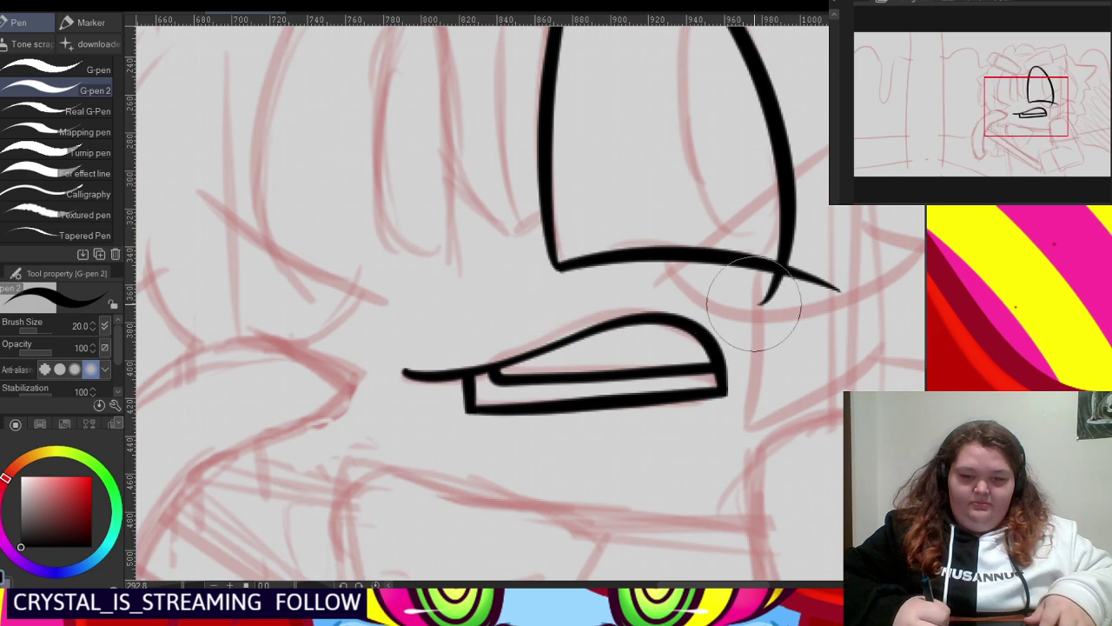
{"action": "left_click_drag", "start_coordinate": [754, 303], "coordinate": [824, 280]}
{"action": "scroll", "coordinate": [672, 275], "scroll_direction": "down", "scroll_amount": 1}
{"action": "scroll", "coordinate": [674, 275], "scroll_direction": "down", "scroll_amount": 3}
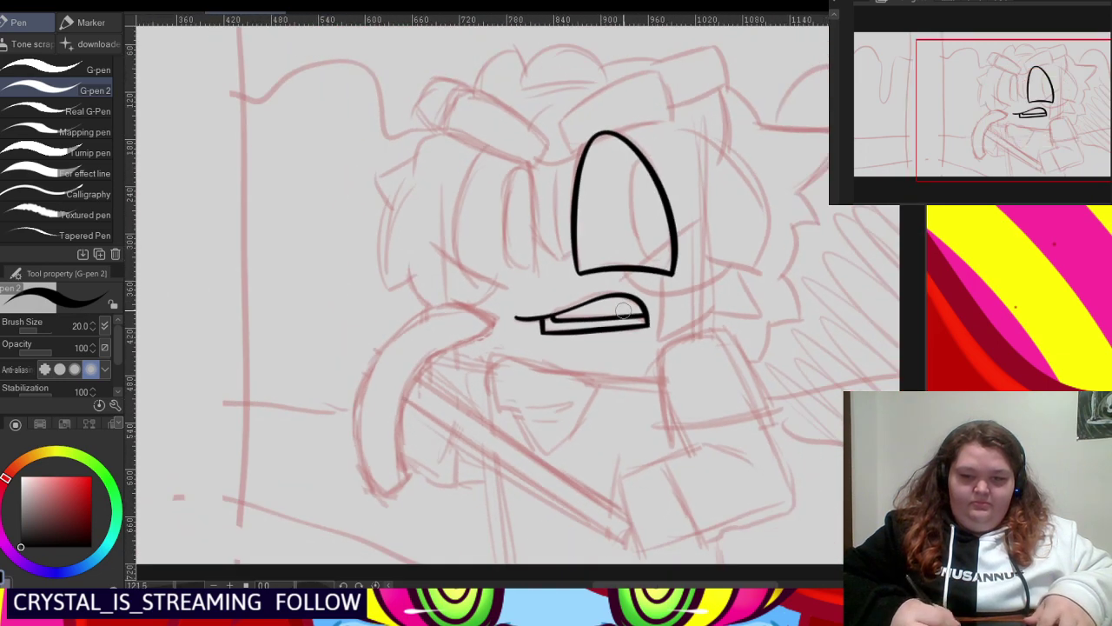
- Ink the curved iris line inside the right-hand eye and erase its ends that cross the eye outline
{"action": "scroll", "coordinate": [623, 310], "scroll_direction": "up", "scroll_amount": 3}
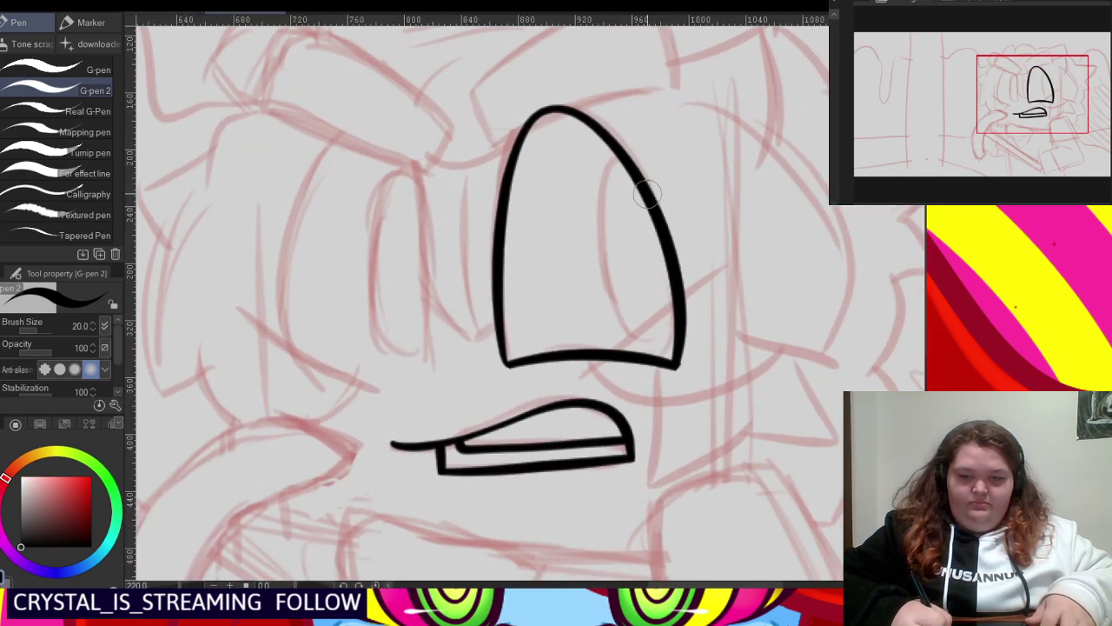
{"action": "mouse_move", "coordinate": [647, 192]}
{"action": "left_mouse_down"}
{"action": "mouse_move", "coordinate": [629, 151]}
{"action": "mouse_move", "coordinate": [605, 172]}
{"action": "mouse_move", "coordinate": [595, 256]}
{"action": "mouse_move", "coordinate": [610, 320]}
{"action": "mouse_move", "coordinate": [649, 346]}
{"action": "mouse_move", "coordinate": [711, 314]}
{"action": "left_mouse_up"}
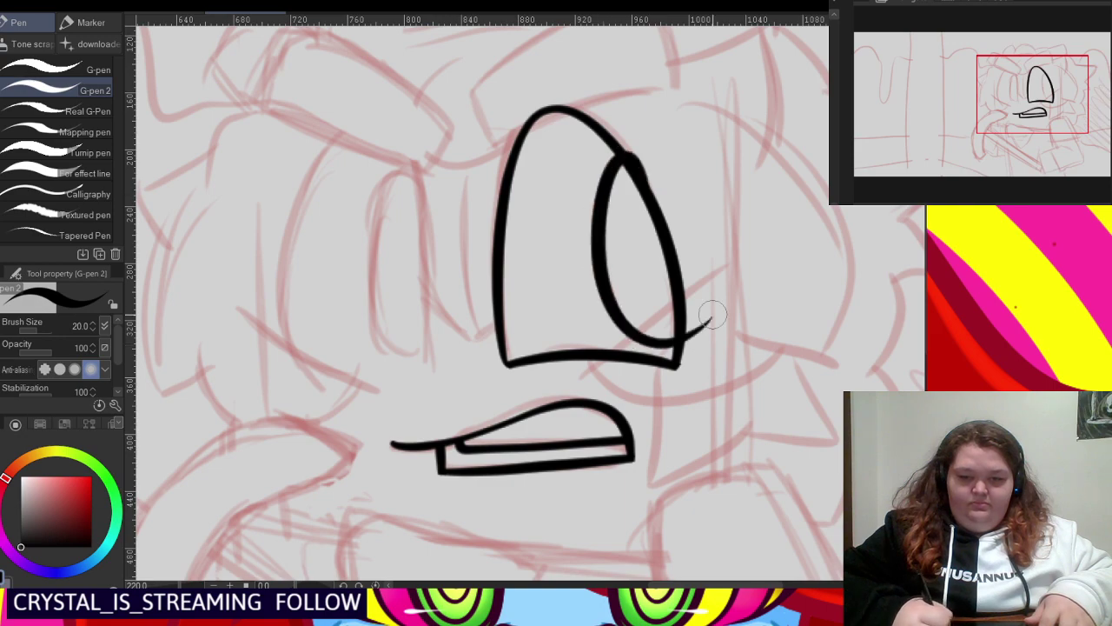
{"action": "left_click_drag", "start_coordinate": [640, 148], "coordinate": [655, 171]}
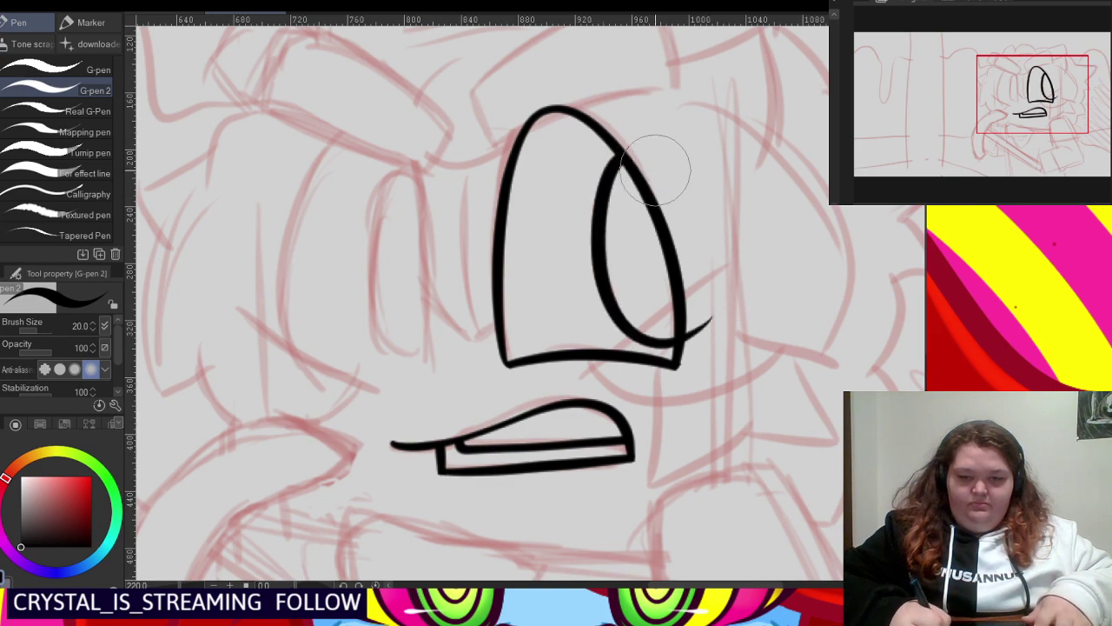
{"action": "left_click_drag", "start_coordinate": [707, 278], "coordinate": [704, 353]}
{"action": "scroll", "coordinate": [634, 140], "scroll_direction": "down", "scroll_amount": 2}
{"action": "scroll", "coordinate": [630, 113], "scroll_direction": "down", "scroll_amount": 2}
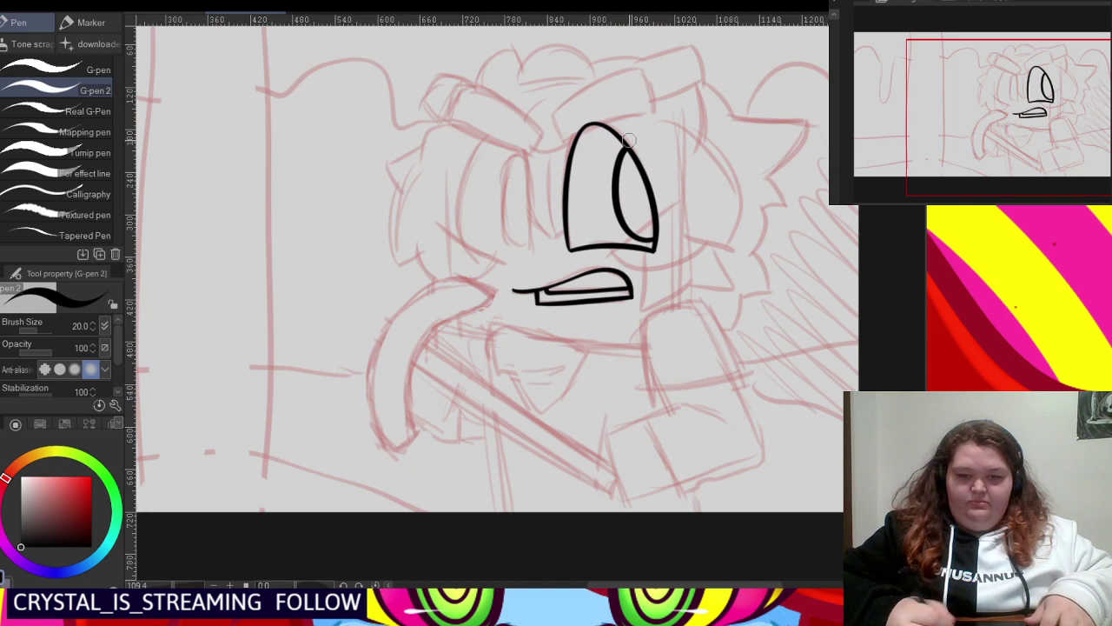
- Ink the two long slanted edges of the eyebrow over the right-hand eye, following the sketch
{"action": "scroll", "coordinate": [629, 139], "scroll_direction": "up", "scroll_amount": 2}
{"action": "scroll", "coordinate": [788, 130], "scroll_direction": "up", "scroll_amount": 5}
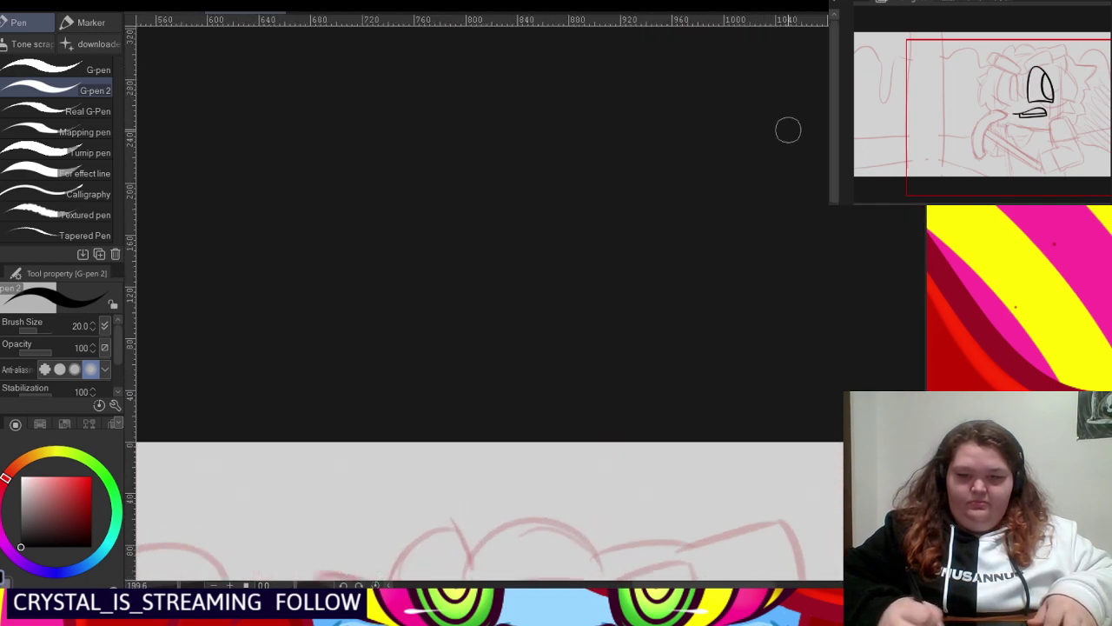
{"action": "scroll", "coordinate": [788, 131], "scroll_direction": "down", "scroll_amount": 5}
{"action": "scroll", "coordinate": [785, 96], "scroll_direction": "up", "scroll_amount": 1}
{"action": "scroll", "coordinate": [465, 154], "scroll_direction": "up", "scroll_amount": 1}
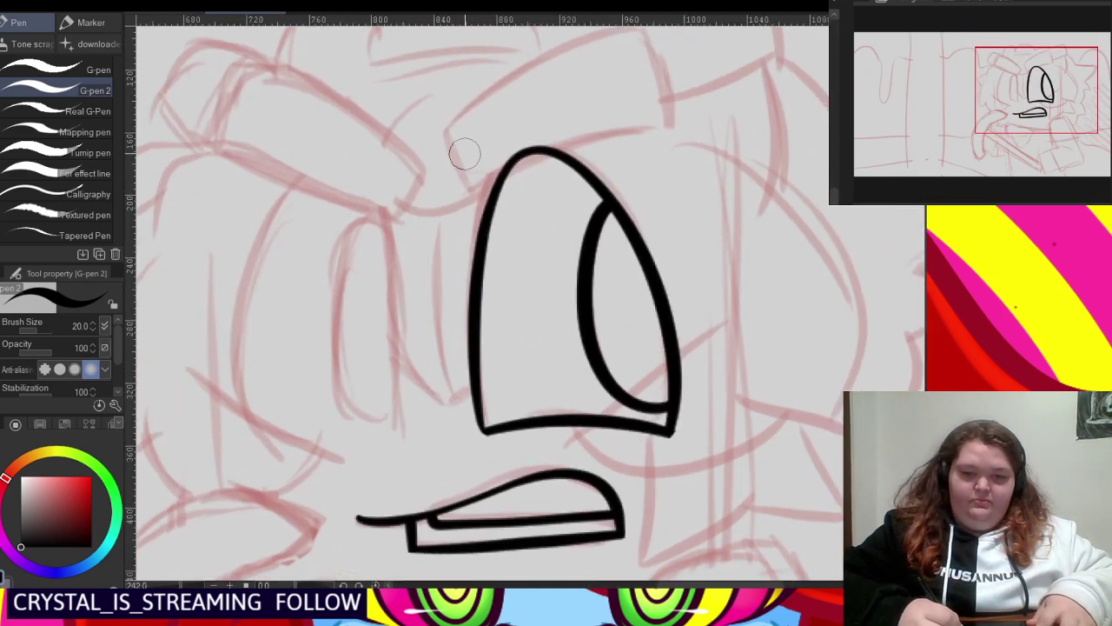
{"action": "scroll", "coordinate": [465, 153], "scroll_direction": "down", "scroll_amount": 1}
{"action": "left_click_drag", "start_coordinate": [449, 225], "coordinate": [695, 155]}
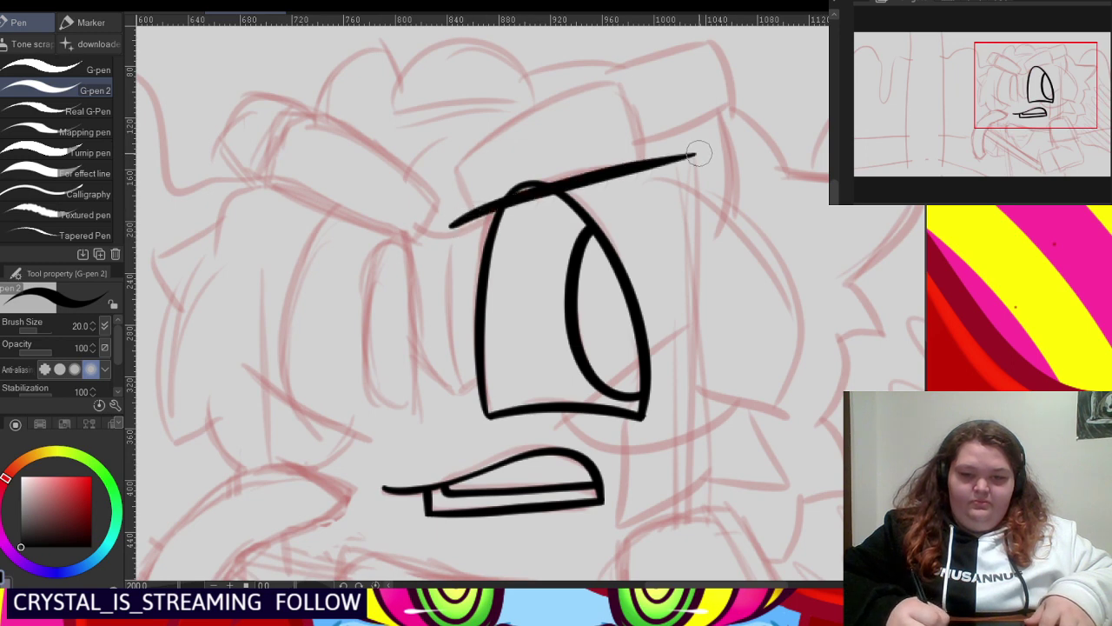
{"action": "key", "text": "ctrl+z"}
{"action": "left_click_drag", "start_coordinate": [449, 233], "coordinate": [695, 141]}
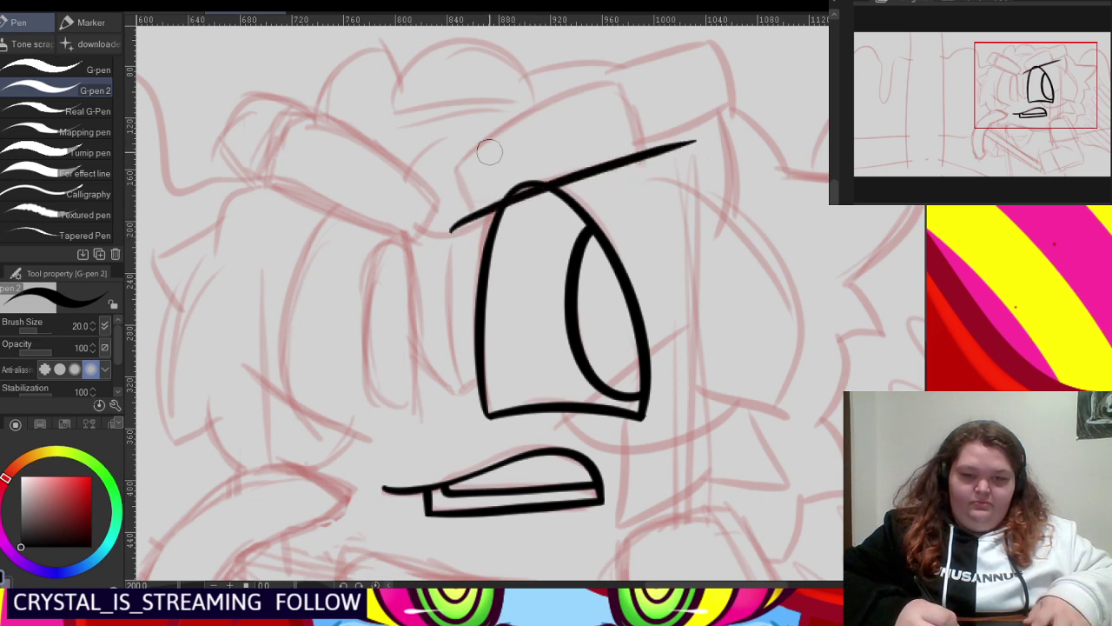
{"action": "mouse_move", "coordinate": [438, 184]}
{"action": "left_mouse_down"}
{"action": "mouse_move", "coordinate": [476, 145]}
{"action": "mouse_move", "coordinate": [678, 68]}
{"action": "left_mouse_up"}
{"action": "key", "text": "ctrl+z"}
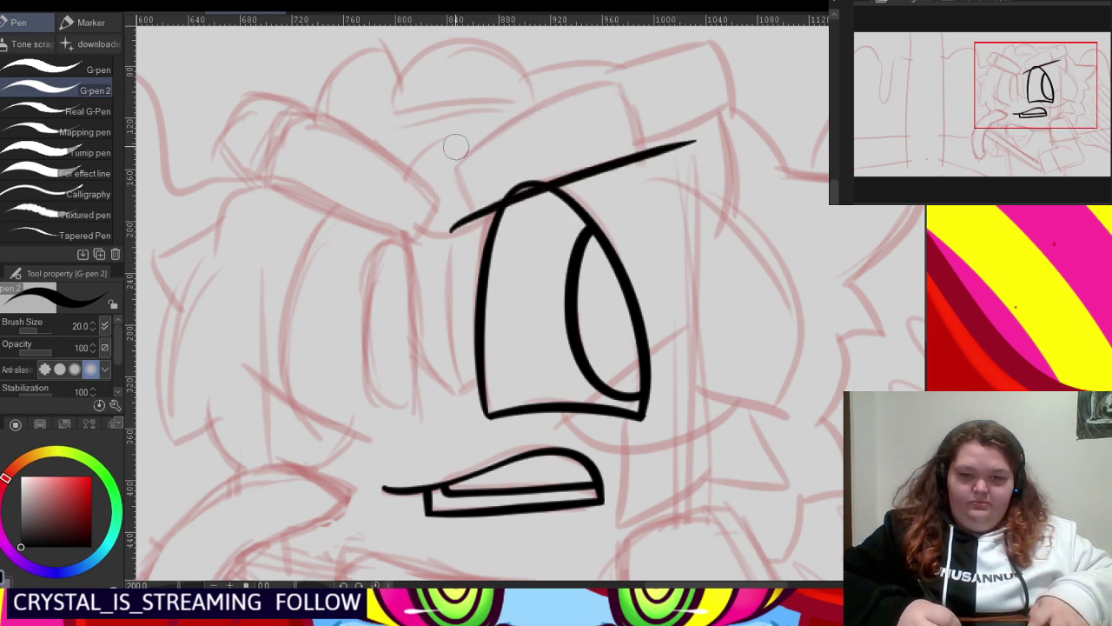
{"action": "mouse_move", "coordinate": [440, 179]}
{"action": "left_mouse_down"}
{"action": "mouse_move", "coordinate": [609, 68]}
{"action": "mouse_move", "coordinate": [682, 50]}
{"action": "left_mouse_up"}
- Close the eyebrow shape by inking its two short end edges across the long lines
{"action": "scroll", "coordinate": [683, 50], "scroll_direction": "up", "scroll_amount": 1}
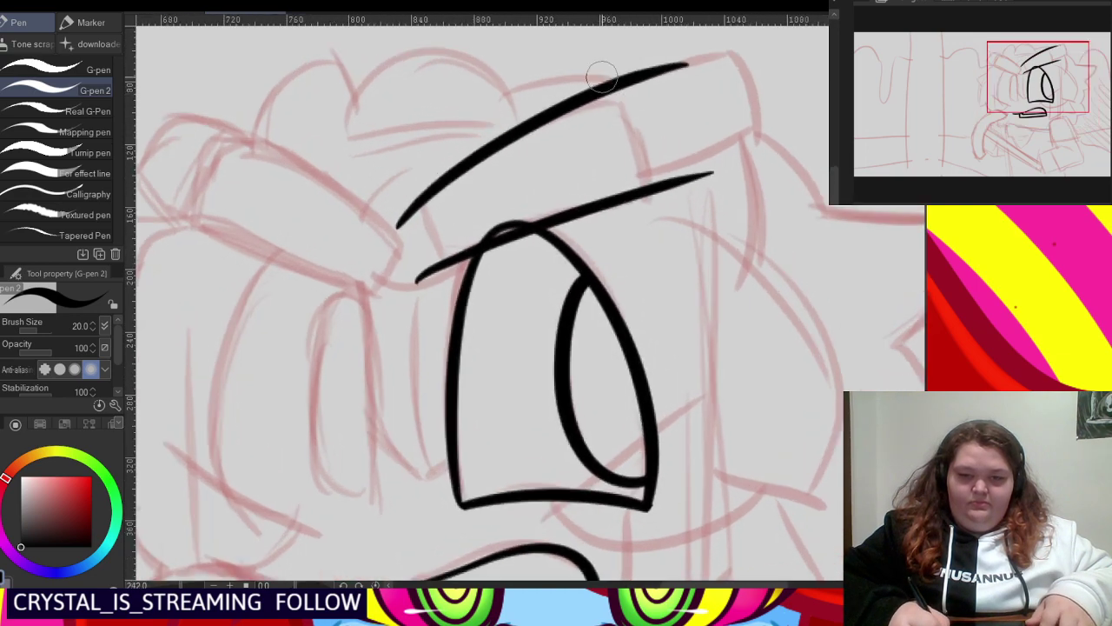
{"action": "left_click_drag", "start_coordinate": [594, 62], "coordinate": [650, 180]}
{"action": "left_click_drag", "start_coordinate": [657, 226], "coordinate": [655, 223]}
{"action": "left_click_drag", "start_coordinate": [415, 185], "coordinate": [481, 290]}
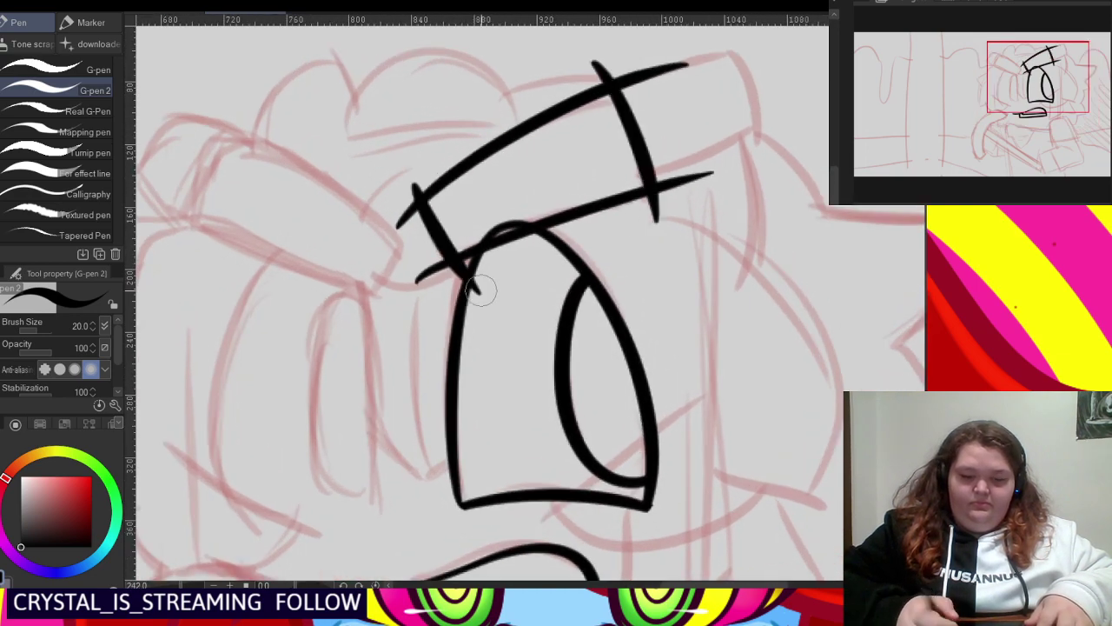
- Erase the overshooting ends at the eyebrow's corners and the top of the eye outline inside the eyebrow
{"action": "scroll", "coordinate": [395, 232], "scroll_direction": "up", "scroll_amount": 4}
{"action": "left_click_drag", "start_coordinate": [410, 174], "coordinate": [426, 149]}
{"action": "left_click_drag", "start_coordinate": [395, 206], "coordinate": [417, 217]}
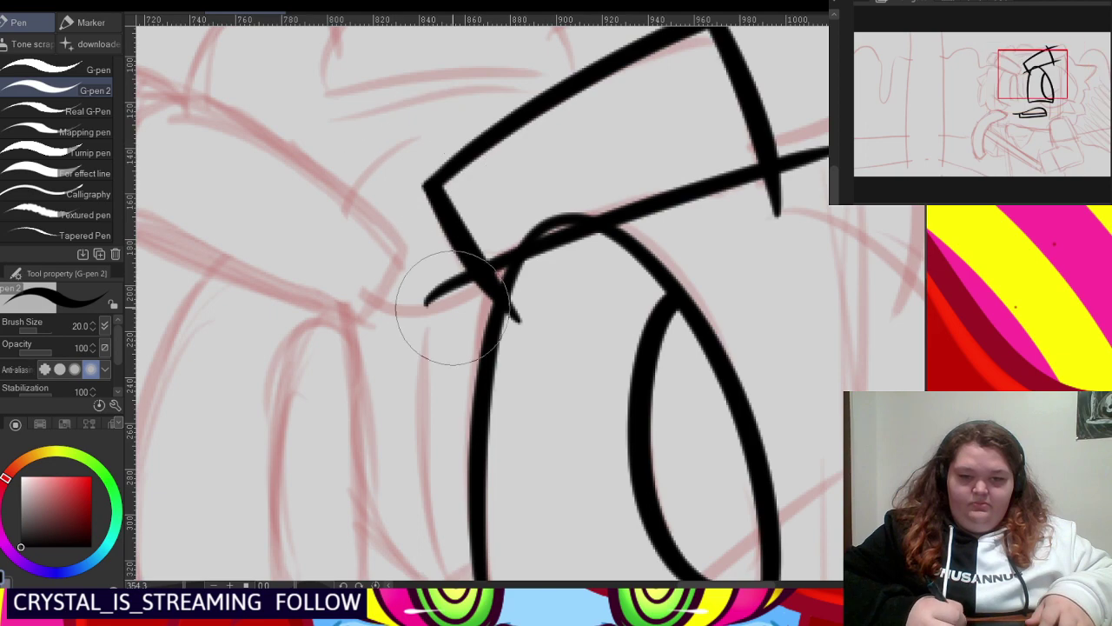
{"action": "mouse_move", "coordinate": [426, 269]}
{"action": "left_mouse_down"}
{"action": "mouse_move", "coordinate": [474, 301]}
{"action": "mouse_move", "coordinate": [492, 278]}
{"action": "mouse_move", "coordinate": [518, 319]}
{"action": "mouse_move", "coordinate": [540, 205]}
{"action": "mouse_move", "coordinate": [571, 206]}
{"action": "mouse_move", "coordinate": [544, 222]}
{"action": "left_mouse_up"}
{"action": "scroll", "coordinate": [478, 297], "scroll_direction": "down", "scroll_amount": 6}
{"action": "scroll", "coordinate": [636, 119], "scroll_direction": "up", "scroll_amount": 3}
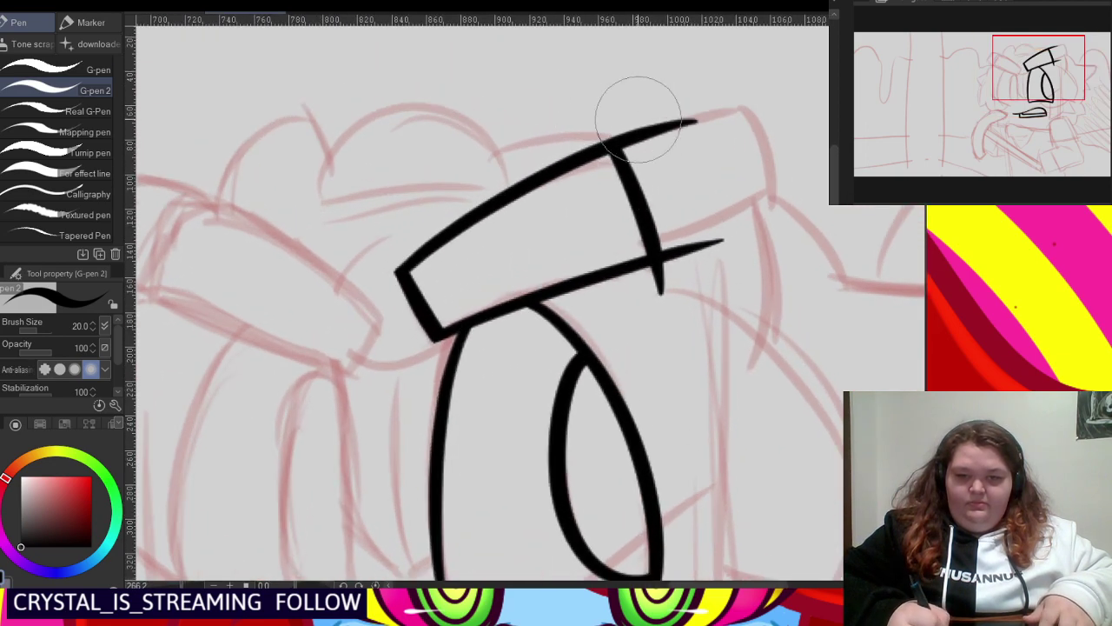
{"action": "left_click_drag", "start_coordinate": [639, 278], "coordinate": [667, 272]}
{"action": "left_click_drag", "start_coordinate": [654, 105], "coordinate": [719, 284]}
{"action": "scroll", "coordinate": [702, 159], "scroll_direction": "down", "scroll_amount": 5}
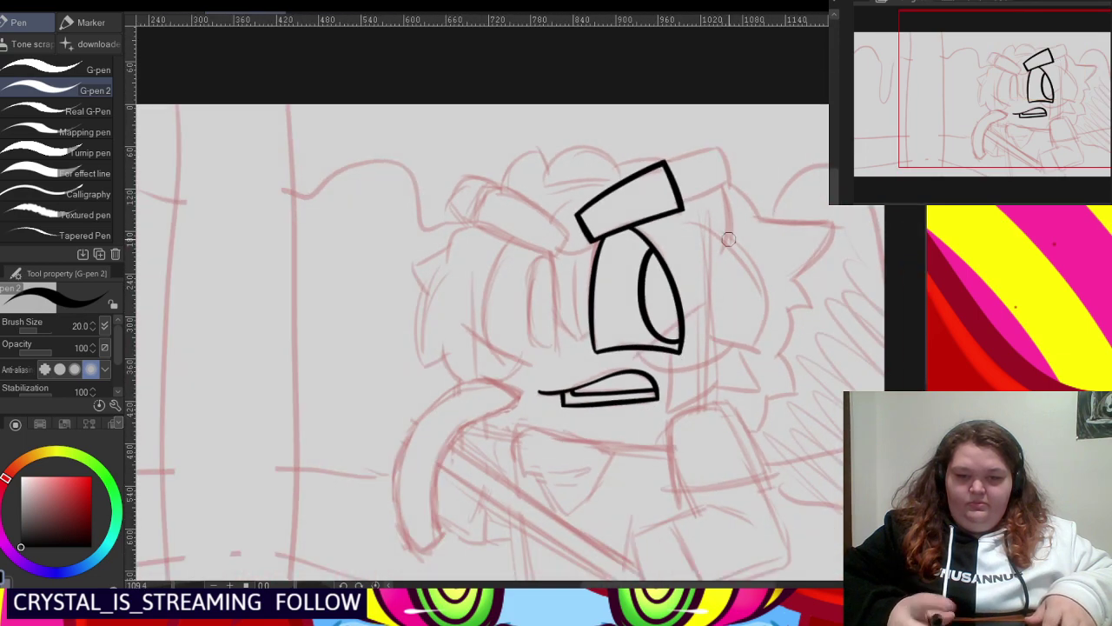
- Ink the slightly curved lower edge of the left-hand eye, level with the base of the finished eye
{"action": "scroll", "coordinate": [433, 308], "scroll_direction": "up", "scroll_amount": 4}
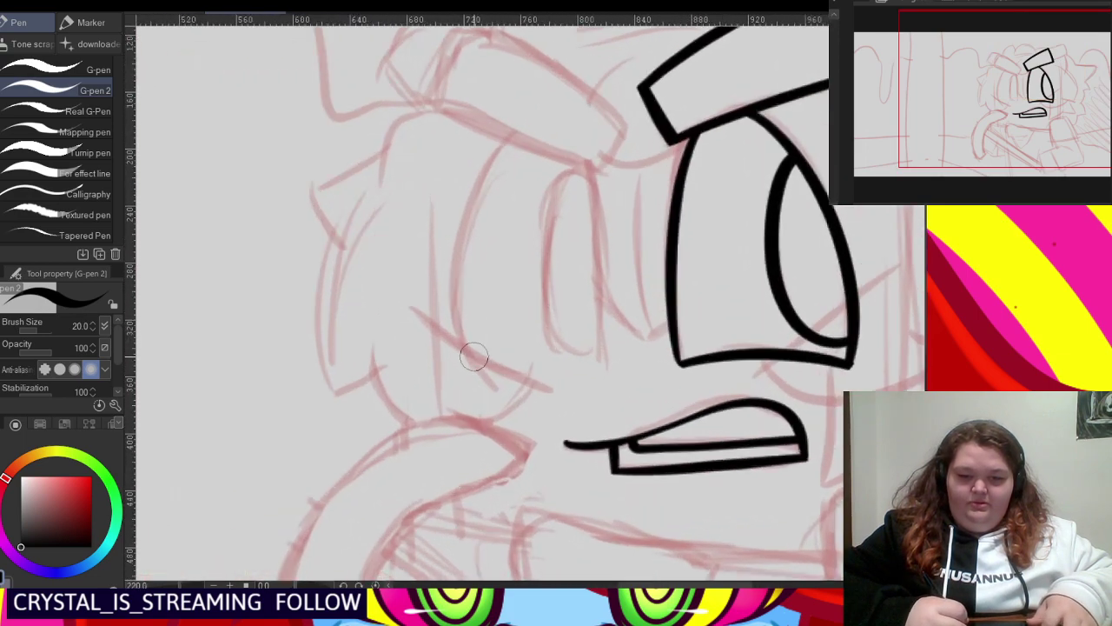
{"action": "left_click_drag", "start_coordinate": [478, 356], "coordinate": [581, 352]}
{"action": "key", "text": "ctrl+z"}
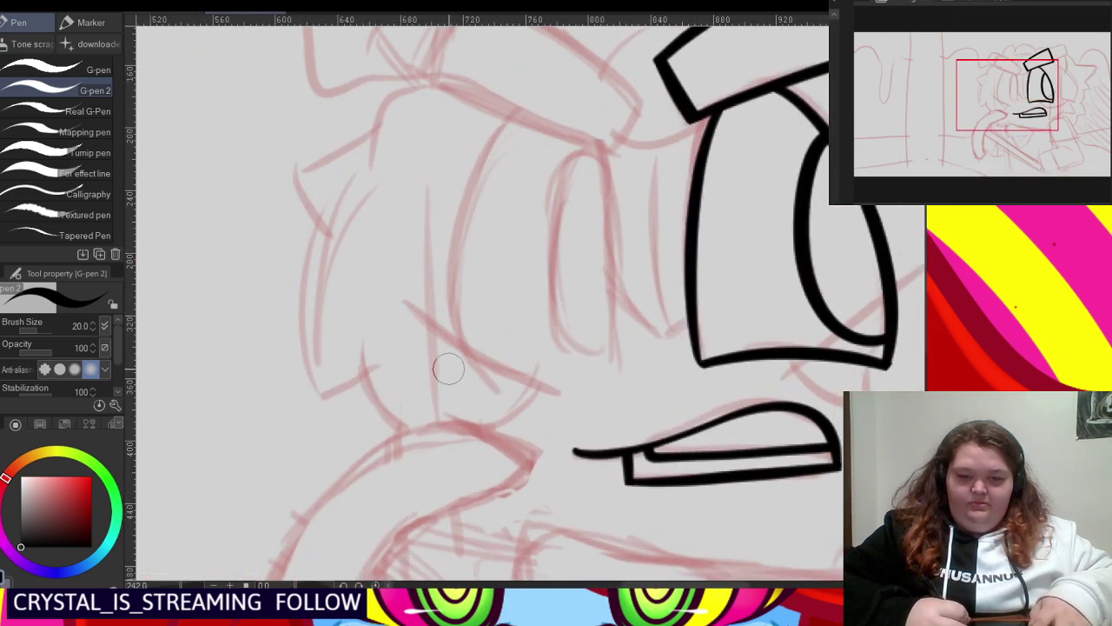
{"action": "mouse_move", "coordinate": [442, 370]}
{"action": "left_mouse_down"}
{"action": "mouse_move", "coordinate": [666, 362]}
{"action": "mouse_move", "coordinate": [609, 116]}
{"action": "mouse_move", "coordinate": [563, 83]}
{"action": "left_mouse_up"}
{"action": "key", "text": "ctrl+z"}
{"action": "mouse_move", "coordinate": [618, 382]}
{"action": "left_mouse_down"}
{"action": "mouse_move", "coordinate": [626, 194]}
{"action": "mouse_move", "coordinate": [522, 81]}
{"action": "mouse_move", "coordinate": [469, 205]}
{"action": "left_mouse_up"}
{"action": "left_click_drag", "start_coordinate": [456, 317], "coordinate": [456, 365]}
{"action": "key", "text": "ctrl+z"}
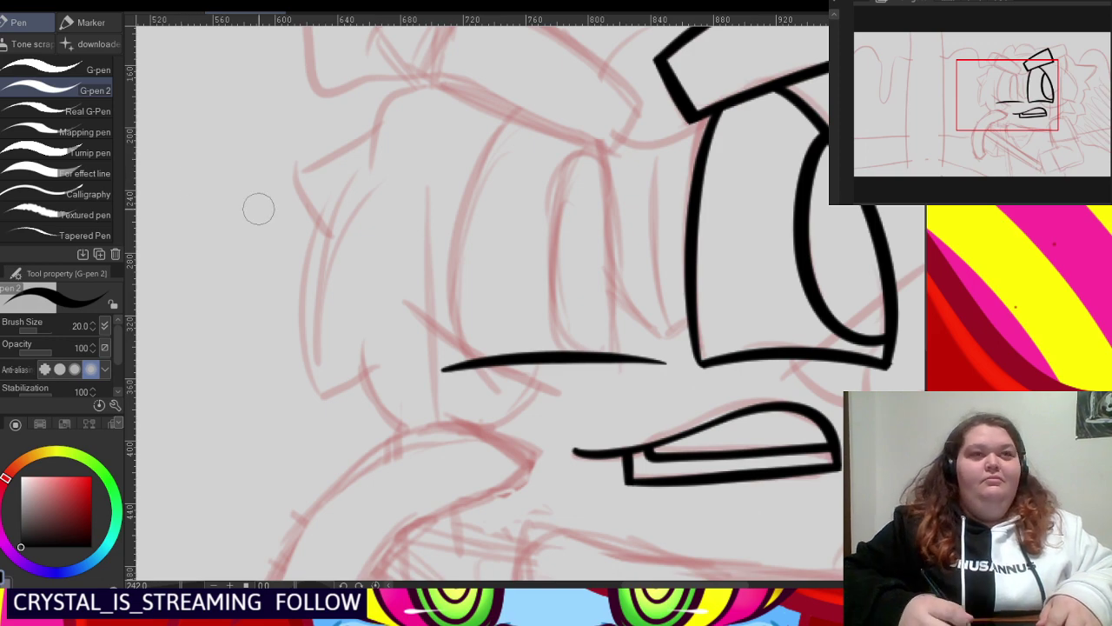
- Ink the tall arched outline of the left-hand eye so both sides cross its lower edge
{"action": "scroll", "coordinate": [489, 126], "scroll_direction": "down", "scroll_amount": 2}
{"action": "scroll", "coordinate": [581, 218], "scroll_direction": "up", "scroll_amount": 1}
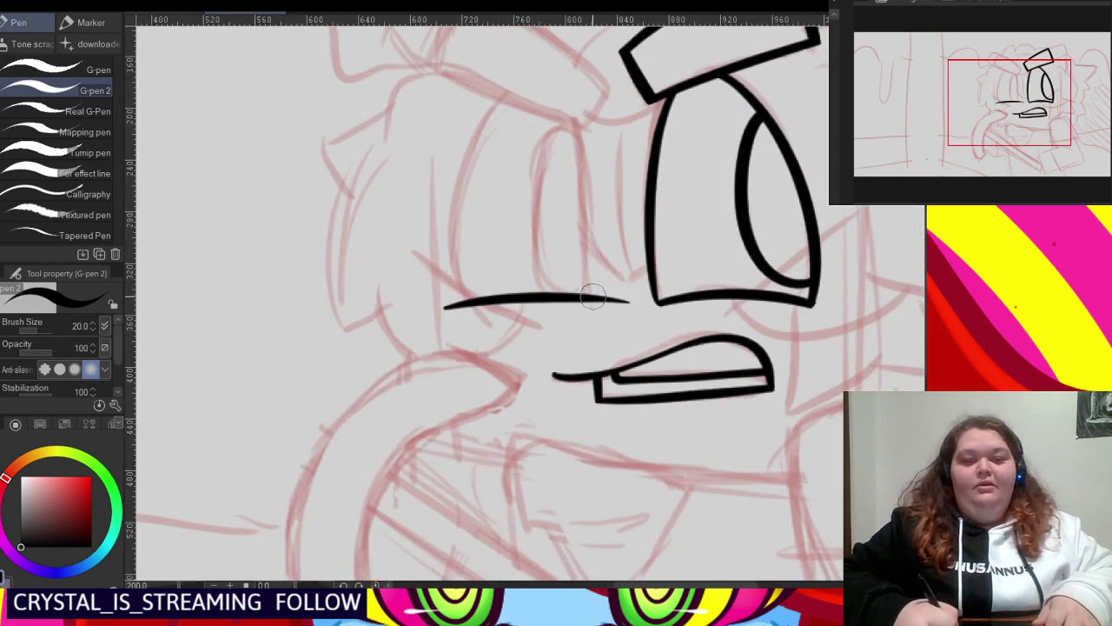
{"action": "left_click_drag", "start_coordinate": [591, 317], "coordinate": [583, 177]}
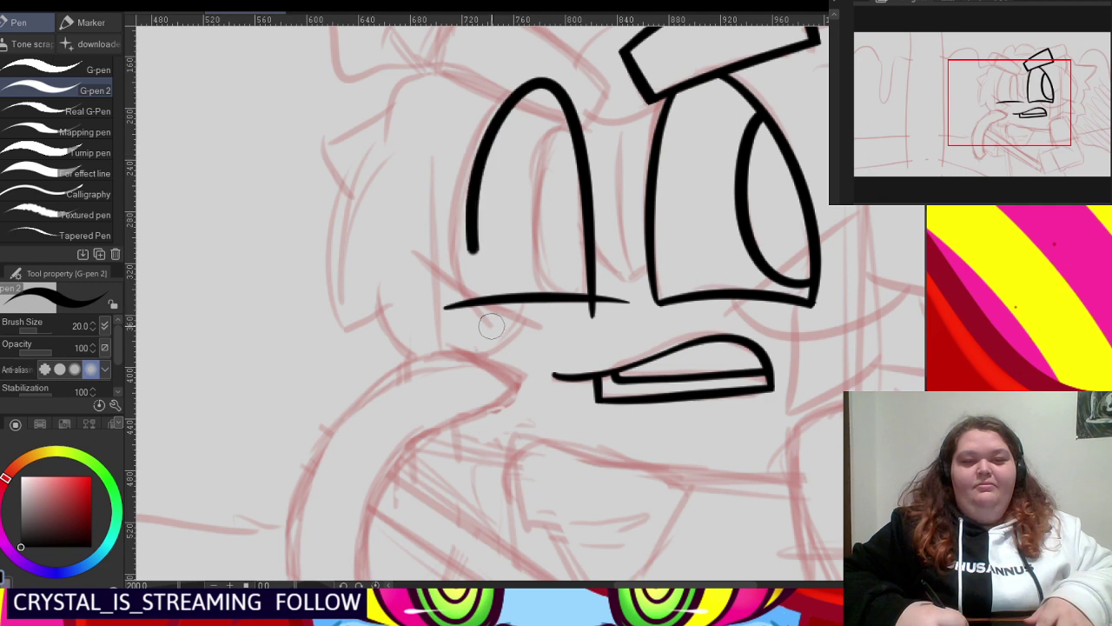
{"action": "key", "text": "ctrl+z"}
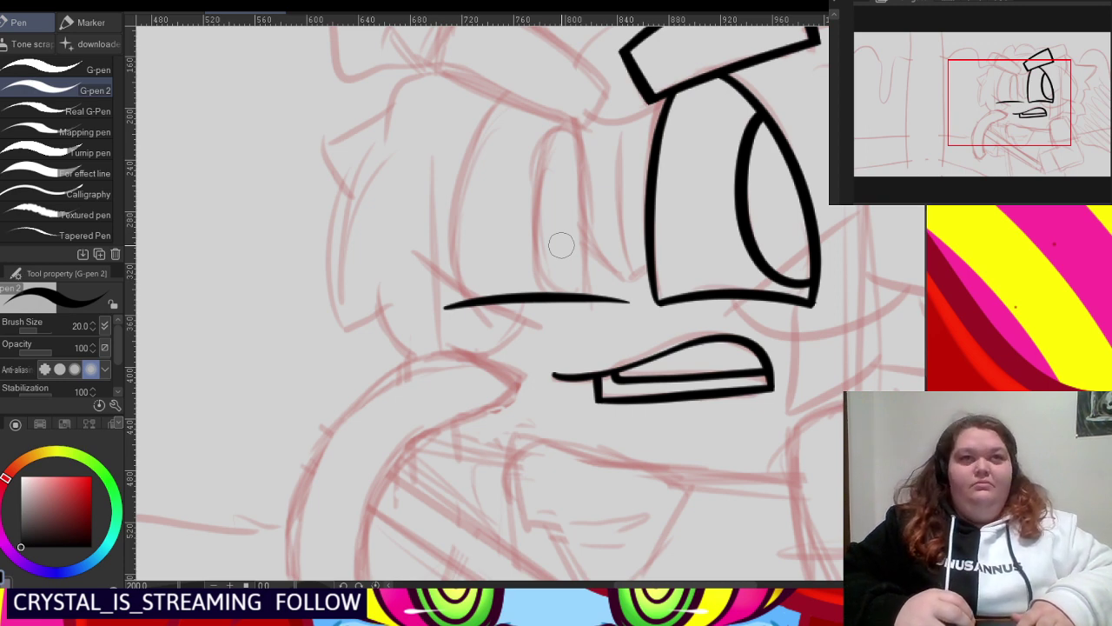
{"action": "scroll", "coordinate": [556, 213], "scroll_direction": "down", "scroll_amount": 1}
{"action": "scroll", "coordinate": [564, 204], "scroll_direction": "up", "scroll_amount": 1}
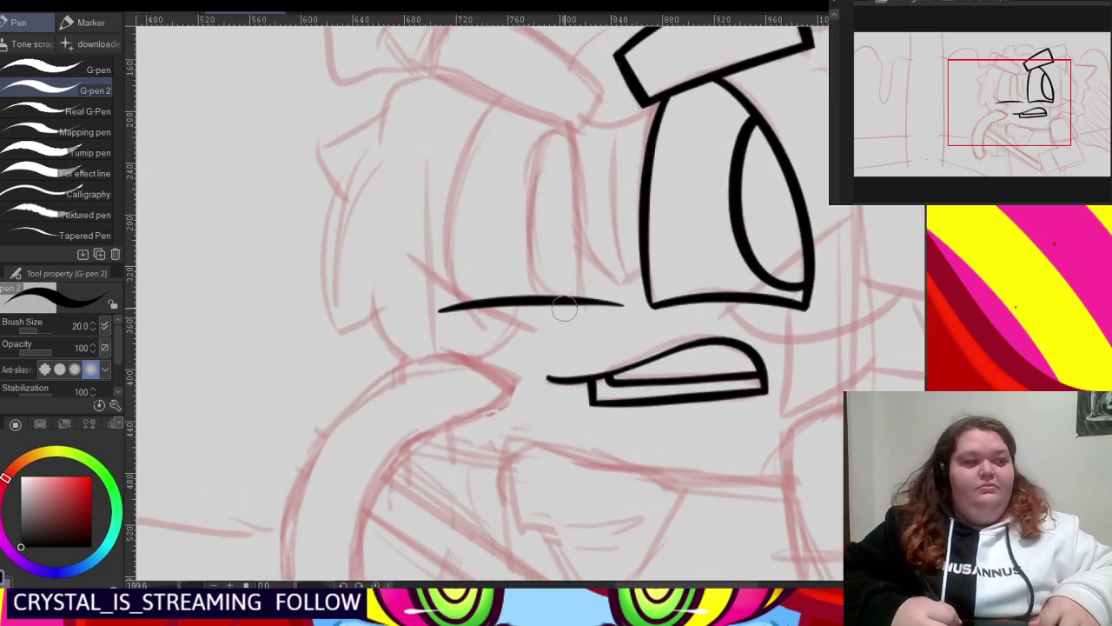
{"action": "scroll", "coordinate": [564, 307], "scroll_direction": "down", "scroll_amount": 1}
{"action": "scroll", "coordinate": [551, 163], "scroll_direction": "up", "scroll_amount": 1}
{"action": "mouse_move", "coordinate": [582, 368]}
{"action": "left_mouse_down"}
{"action": "mouse_move", "coordinate": [586, 294]}
{"action": "mouse_move", "coordinate": [554, 131]}
{"action": "mouse_move", "coordinate": [502, 133]}
{"action": "mouse_move", "coordinate": [451, 231]}
{"action": "mouse_move", "coordinate": [448, 355]}
{"action": "left_mouse_up"}
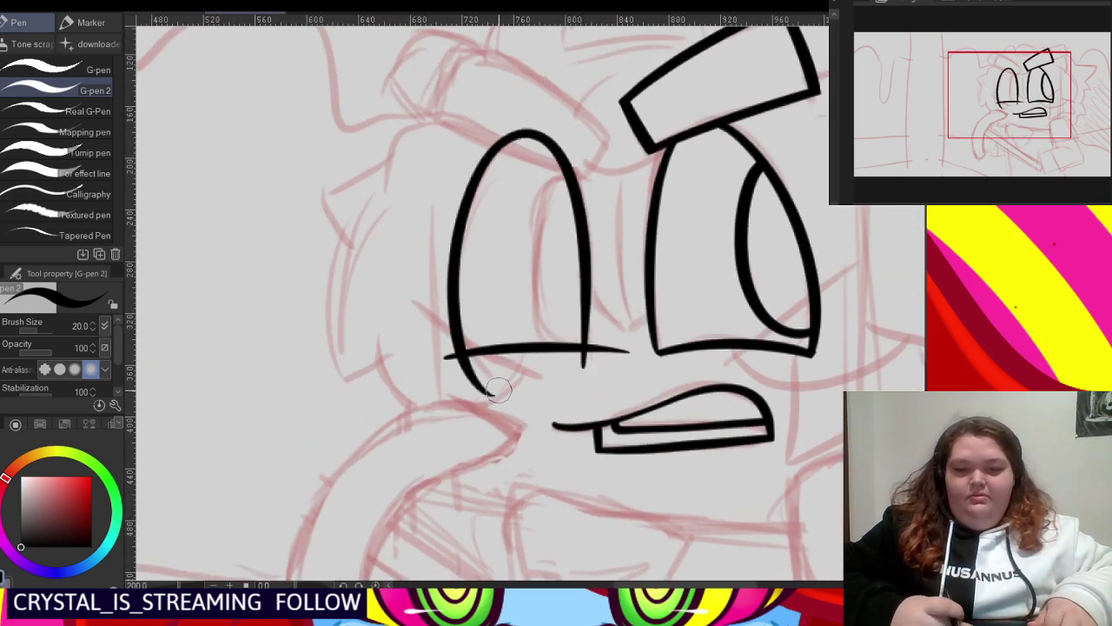
- Ink the curved iris line inside the left-hand eye, from the inner side of the arch past the lower edge
{"action": "scroll", "coordinate": [564, 189], "scroll_direction": "up", "scroll_amount": 1}
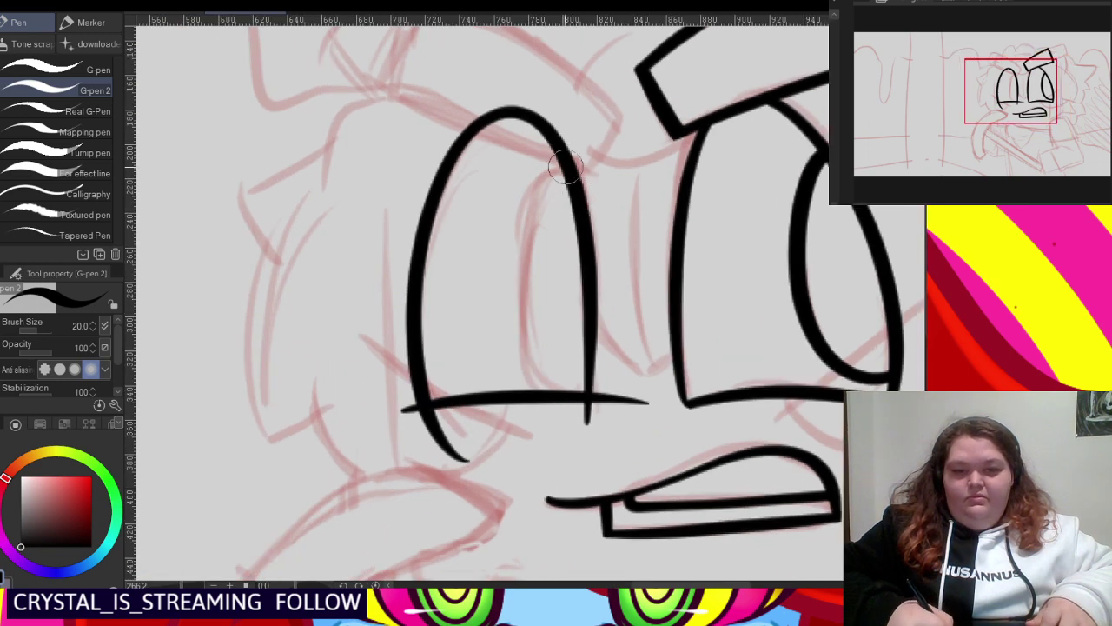
{"action": "mouse_move", "coordinate": [565, 165]}
{"action": "left_mouse_down"}
{"action": "mouse_move", "coordinate": [509, 227]}
{"action": "mouse_move", "coordinate": [518, 368]}
{"action": "mouse_move", "coordinate": [575, 391]}
{"action": "left_mouse_up"}
{"action": "key", "text": "ctrl+z"}
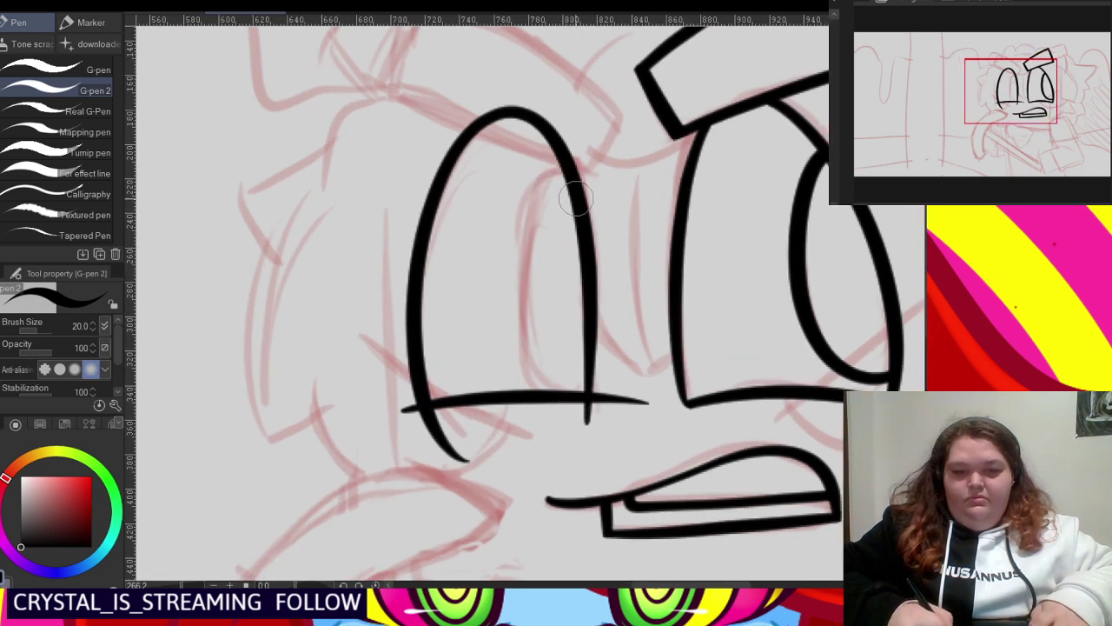
{"action": "mouse_move", "coordinate": [535, 177]}
{"action": "left_mouse_down"}
{"action": "mouse_move", "coordinate": [507, 292]}
{"action": "mouse_move", "coordinate": [530, 406]}
{"action": "mouse_move", "coordinate": [586, 420]}
{"action": "left_mouse_up"}
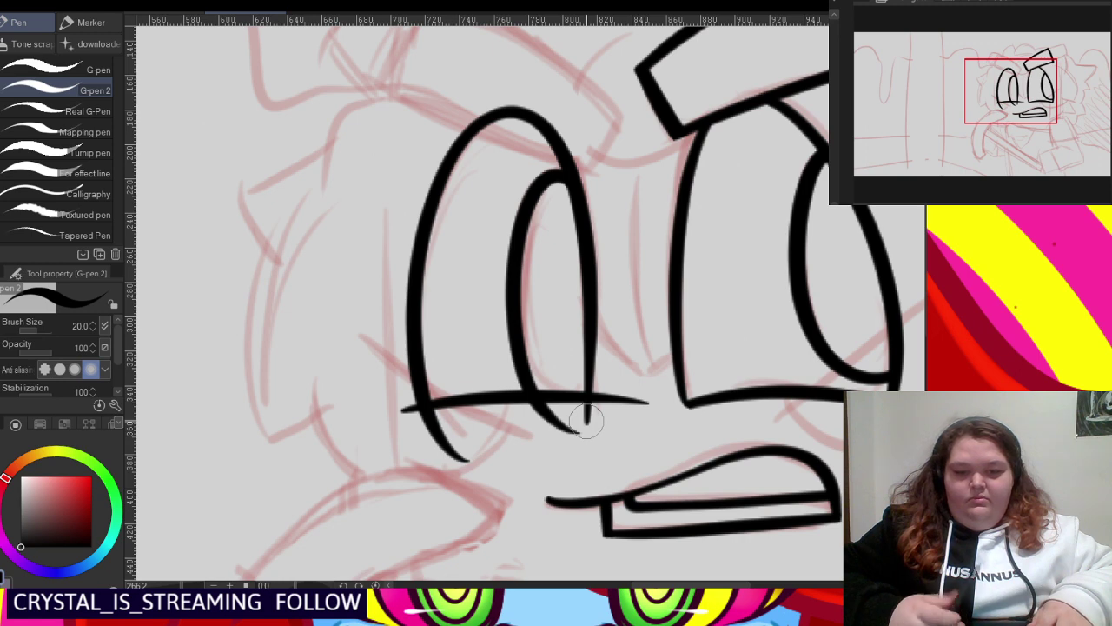
- Erase the outline, iris and lower-edge ends sticking out around the base of the left-hand eye
{"action": "mouse_move", "coordinate": [456, 444]}
{"action": "left_mouse_down"}
{"action": "mouse_move", "coordinate": [579, 431]}
{"action": "mouse_move", "coordinate": [584, 424]}
{"action": "mouse_move", "coordinate": [550, 427]}
{"action": "mouse_move", "coordinate": [613, 380]}
{"action": "left_mouse_up"}
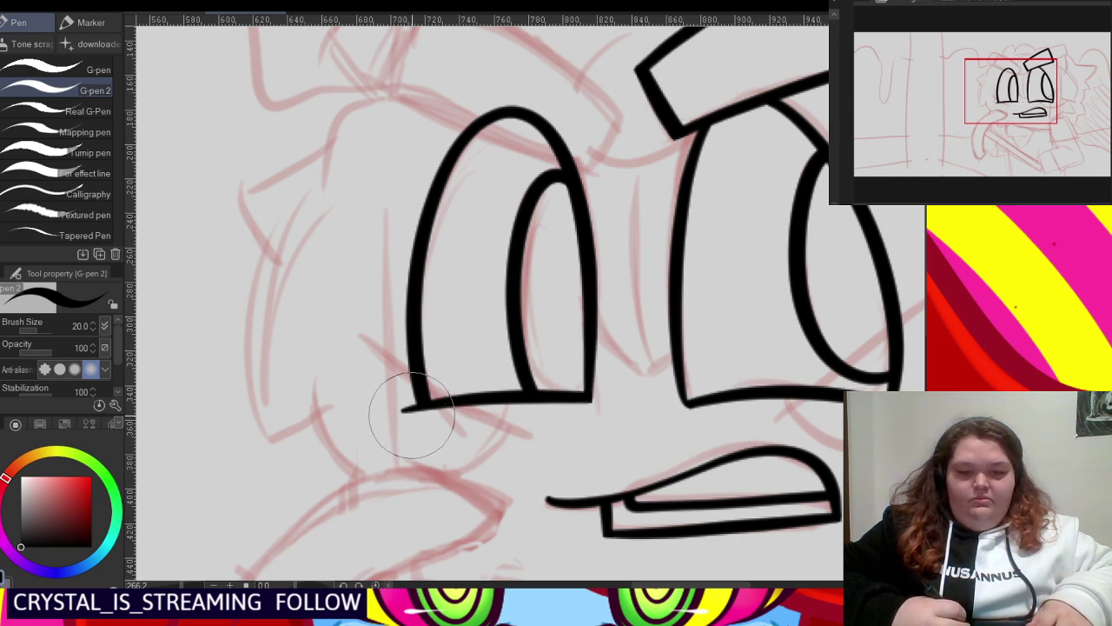
{"action": "left_click_drag", "start_coordinate": [404, 433], "coordinate": [411, 417]}
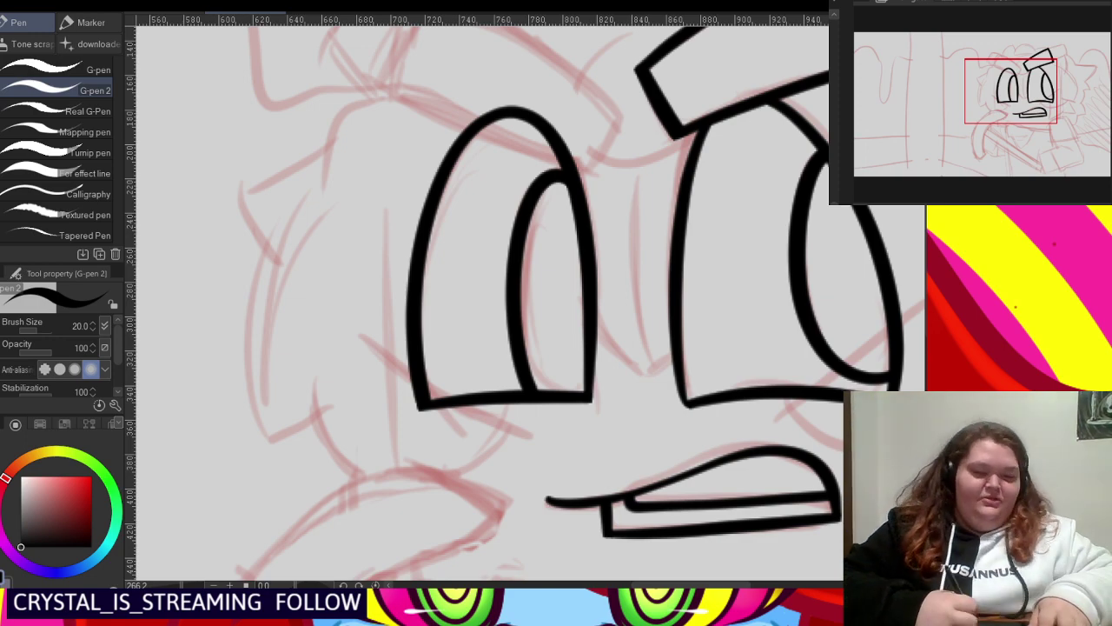
{"action": "scroll", "coordinate": [544, 231], "scroll_direction": "down", "scroll_amount": 4}
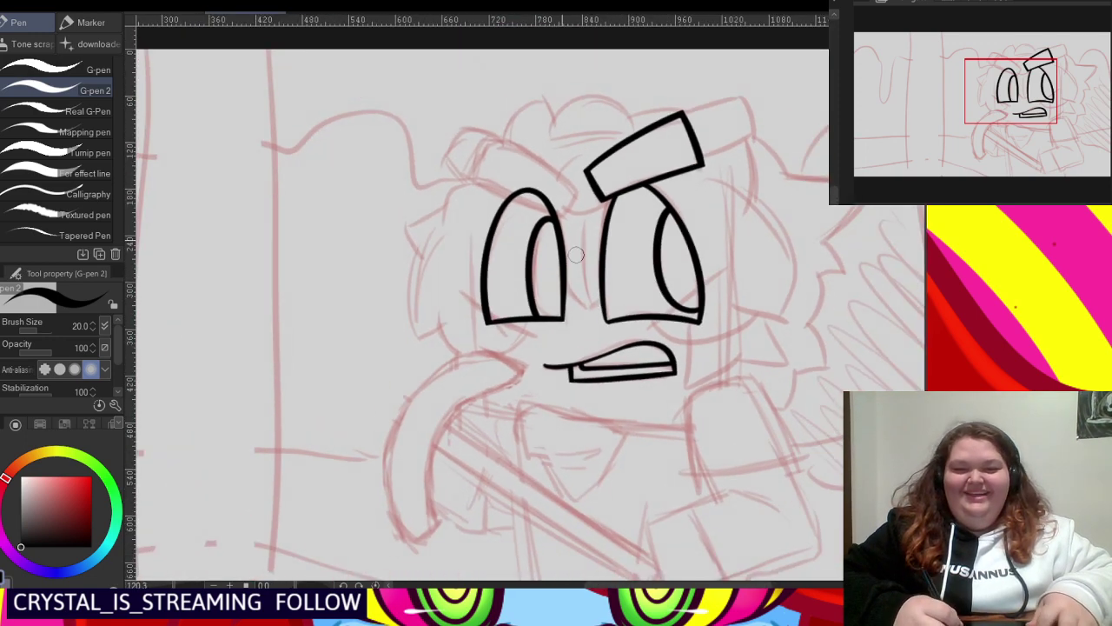
- Ink the slanted lower edge of the left-hand eyebrow across the top of the left-hand eye
{"action": "scroll", "coordinate": [454, 169], "scroll_direction": "up", "scroll_amount": 4}
{"action": "left_click_drag", "start_coordinate": [402, 169], "coordinate": [695, 287]}
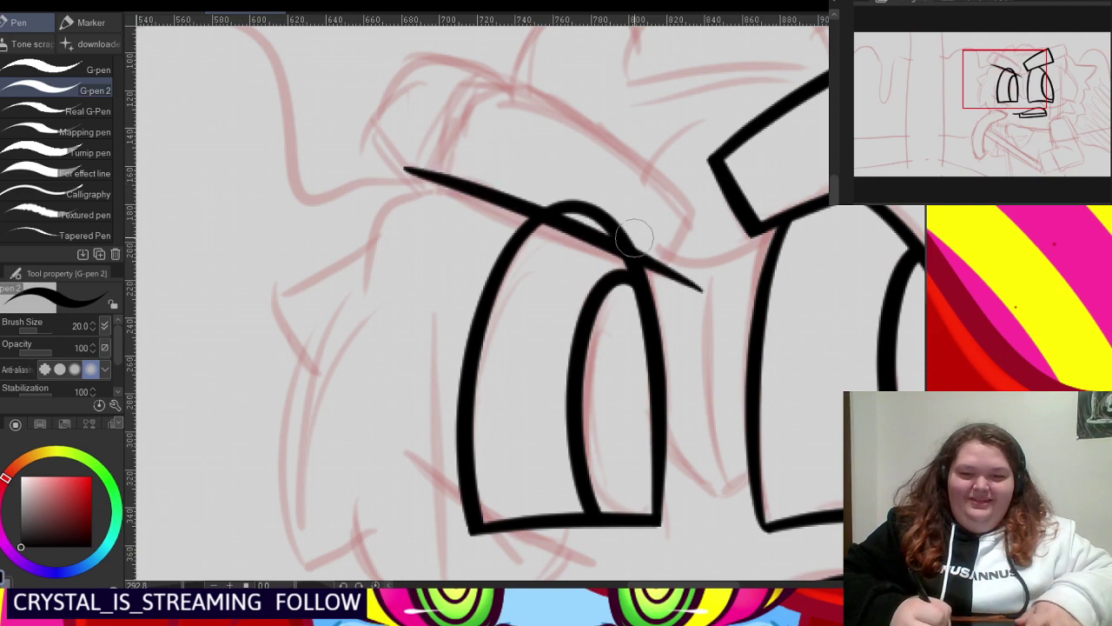
{"action": "key", "text": "ctrl+z"}
{"action": "left_click_drag", "start_coordinate": [397, 168], "coordinate": [708, 306]}
{"action": "scroll", "coordinate": [510, 161], "scroll_direction": "up", "scroll_amount": 2}
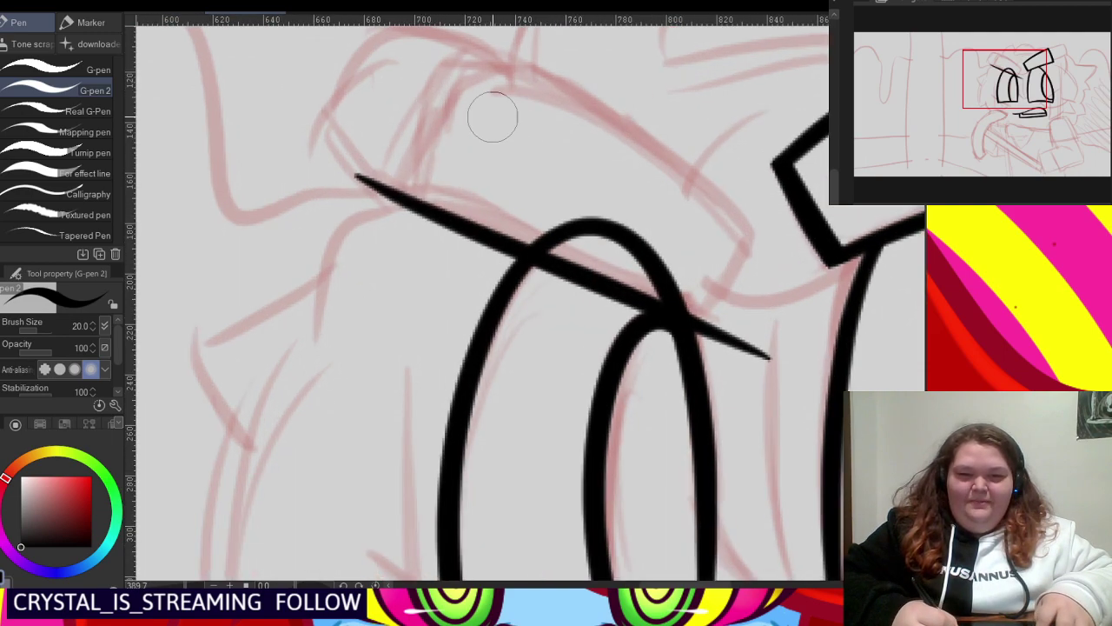
- Ink the slightly curved upper edge of the left-hand eyebrow, sloping down toward the inner end of the other eyebrow
{"action": "scroll", "coordinate": [535, 261], "scroll_direction": "down", "scroll_amount": 2}
{"action": "scroll", "coordinate": [464, 97], "scroll_direction": "up", "scroll_amount": 1}
{"action": "mouse_move", "coordinate": [459, 87]}
{"action": "left_mouse_down"}
{"action": "mouse_move", "coordinate": [492, 101]}
{"action": "mouse_move", "coordinate": [708, 247]}
{"action": "mouse_move", "coordinate": [743, 277]}
{"action": "left_mouse_up"}
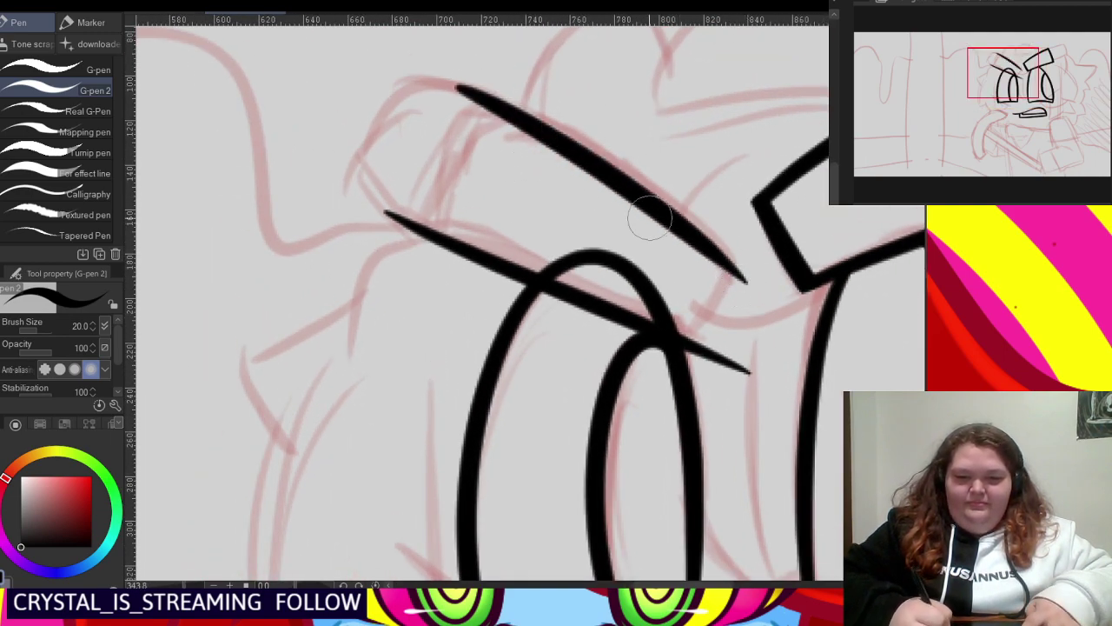
{"action": "key", "text": "ctrl+z"}
{"action": "mouse_move", "coordinate": [441, 81]}
{"action": "left_mouse_down"}
{"action": "mouse_move", "coordinate": [609, 157]}
{"action": "mouse_move", "coordinate": [767, 283]}
{"action": "left_mouse_up"}
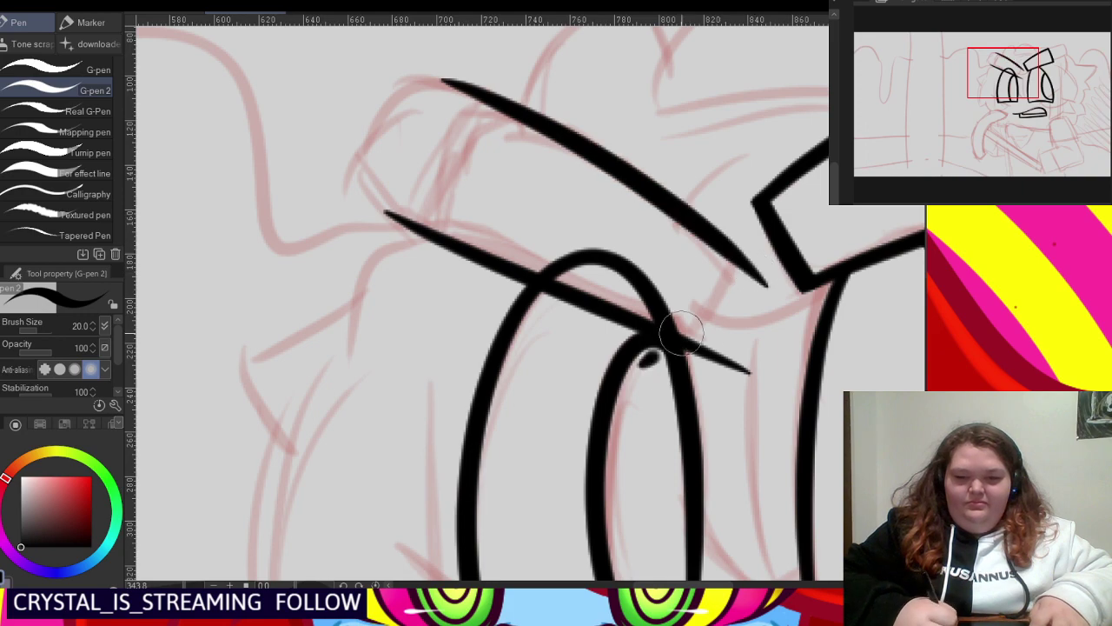
- Ink the short inner and outer end lines of the left-hand eyebrow so they cross both long edges
{"action": "left_click_drag", "start_coordinate": [682, 331], "coordinate": [739, 226]}
{"action": "mouse_move", "coordinate": [414, 262]}
{"action": "left_mouse_down"}
{"action": "mouse_move", "coordinate": [419, 231]}
{"action": "mouse_move", "coordinate": [513, 43]}
{"action": "left_mouse_up"}
{"action": "scroll", "coordinate": [521, 104], "scroll_direction": "down", "scroll_amount": 2}
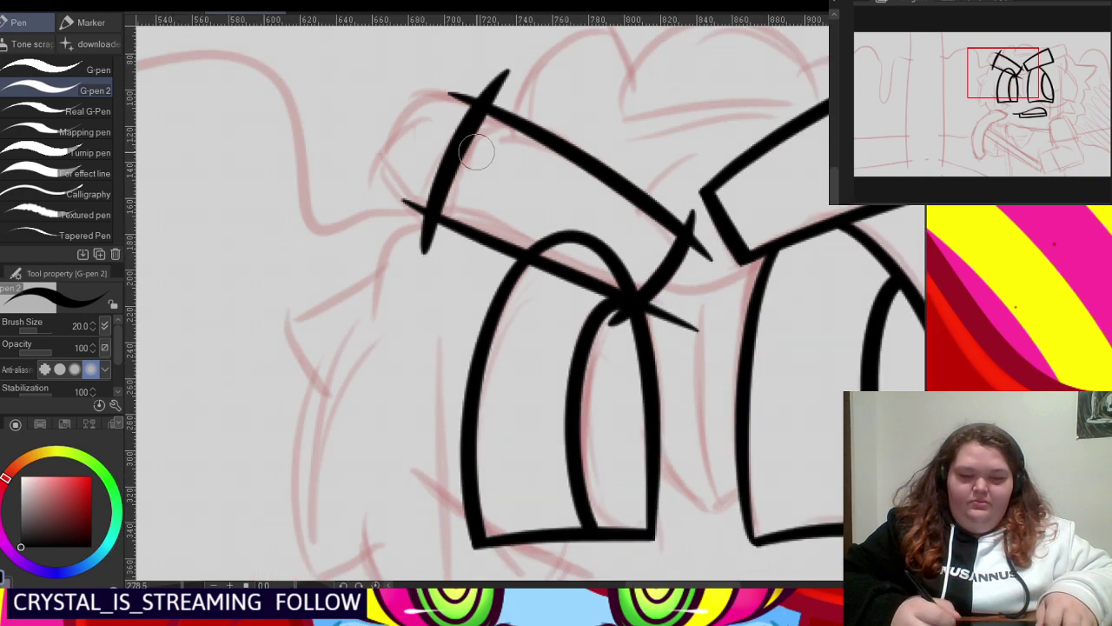
- Erase the top of the eye inside the left-hand eyebrow and the line ends sticking out at the eyebrow's inner end
{"action": "left_click", "coordinate": [560, 224]}
{"action": "scroll", "coordinate": [631, 310], "scroll_direction": "up", "scroll_amount": 2}
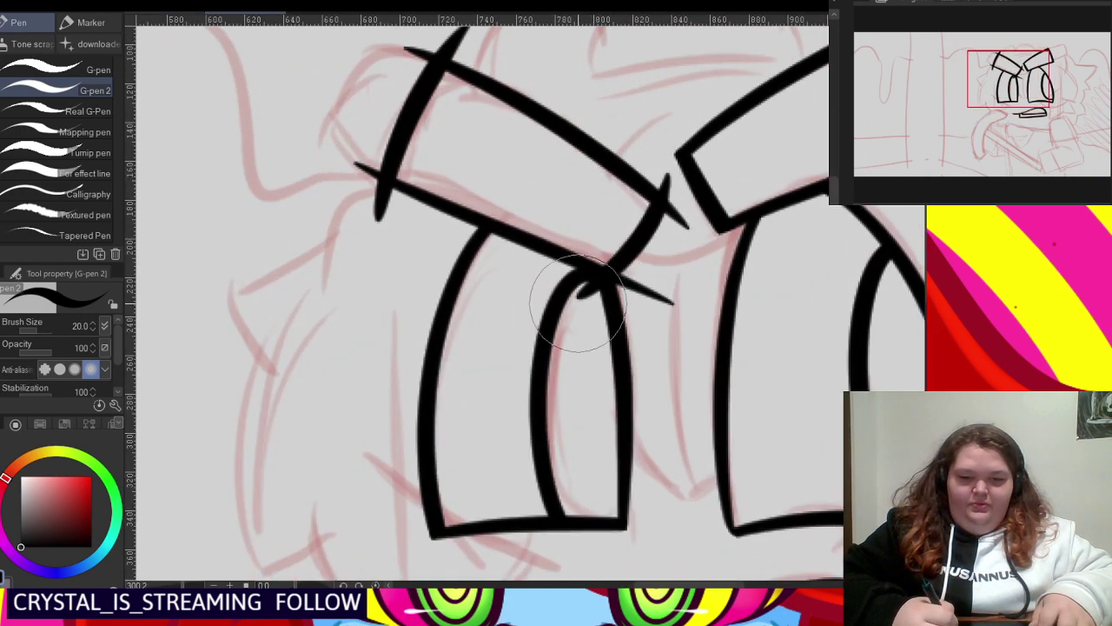
{"action": "left_click", "coordinate": [591, 303]}
{"action": "left_click", "coordinate": [653, 313]}
{"action": "left_click", "coordinate": [680, 219]}
{"action": "left_click", "coordinate": [663, 180]}
{"action": "scroll", "coordinate": [643, 311], "scroll_direction": "down", "scroll_amount": 2}
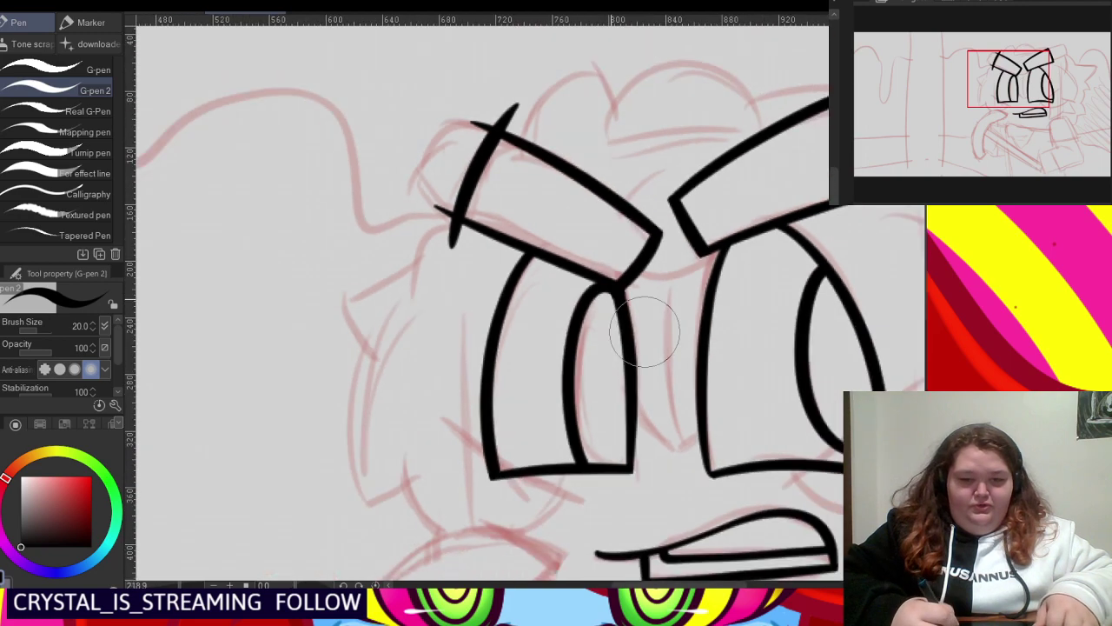
- Erase the line ends sticking out at the two outer corners of the left-hand eyebrow
{"action": "scroll", "coordinate": [437, 174], "scroll_direction": "up", "scroll_amount": 3}
{"action": "left_click", "coordinate": [471, 264]}
{"action": "left_click", "coordinate": [547, 89]}
{"action": "left_click", "coordinate": [497, 109]}
{"action": "left_click", "coordinate": [432, 237]}
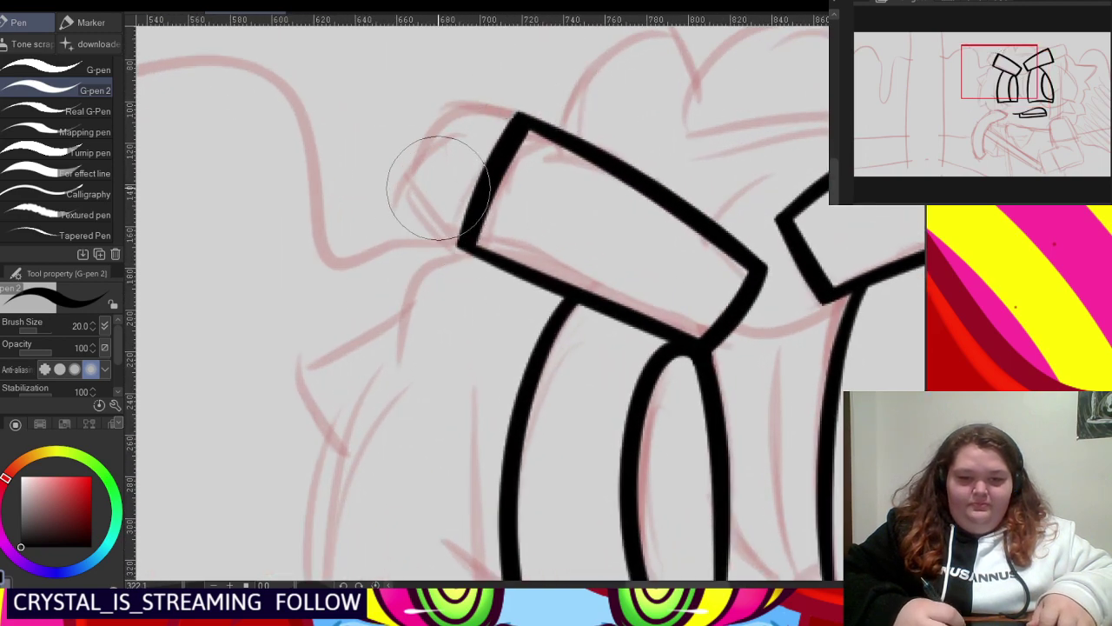
{"action": "scroll", "coordinate": [461, 153], "scroll_direction": "down", "scroll_amount": 5}
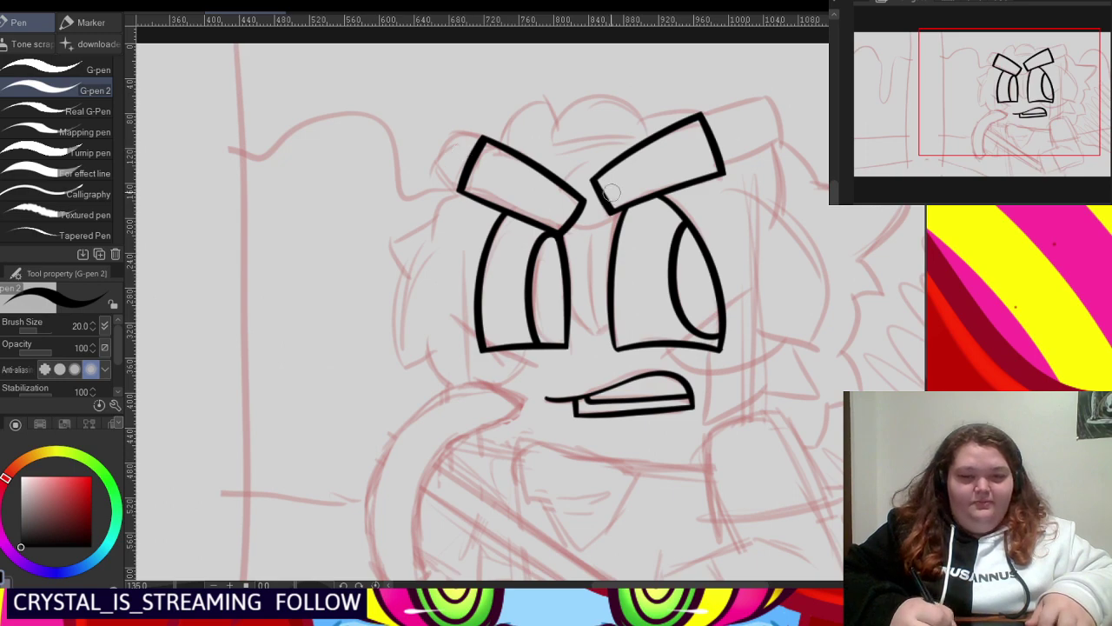
- Ink the curved nose bridge between the eyebrows with a small crease above the left-hand eyebrow, and erase the excess inside the brows
{"action": "scroll", "coordinate": [611, 193], "scroll_direction": "up", "scroll_amount": 4}
{"action": "mouse_move", "coordinate": [587, 132]}
{"action": "left_mouse_down"}
{"action": "mouse_move", "coordinate": [684, 289]}
{"action": "mouse_move", "coordinate": [731, 196]}
{"action": "left_mouse_up"}
{"action": "left_click", "coordinate": [509, 228]}
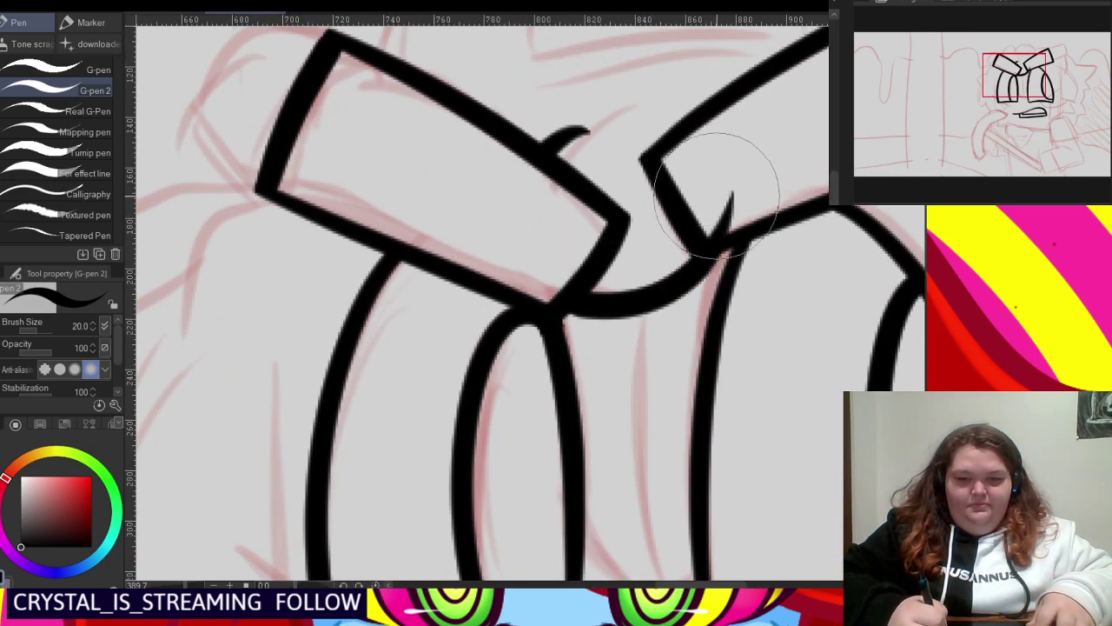
{"action": "left_click", "coordinate": [728, 193]}
{"action": "scroll", "coordinate": [536, 113], "scroll_direction": "down", "scroll_amount": 4}
{"action": "scroll", "coordinate": [565, 359], "scroll_direction": "up", "scroll_amount": 4}
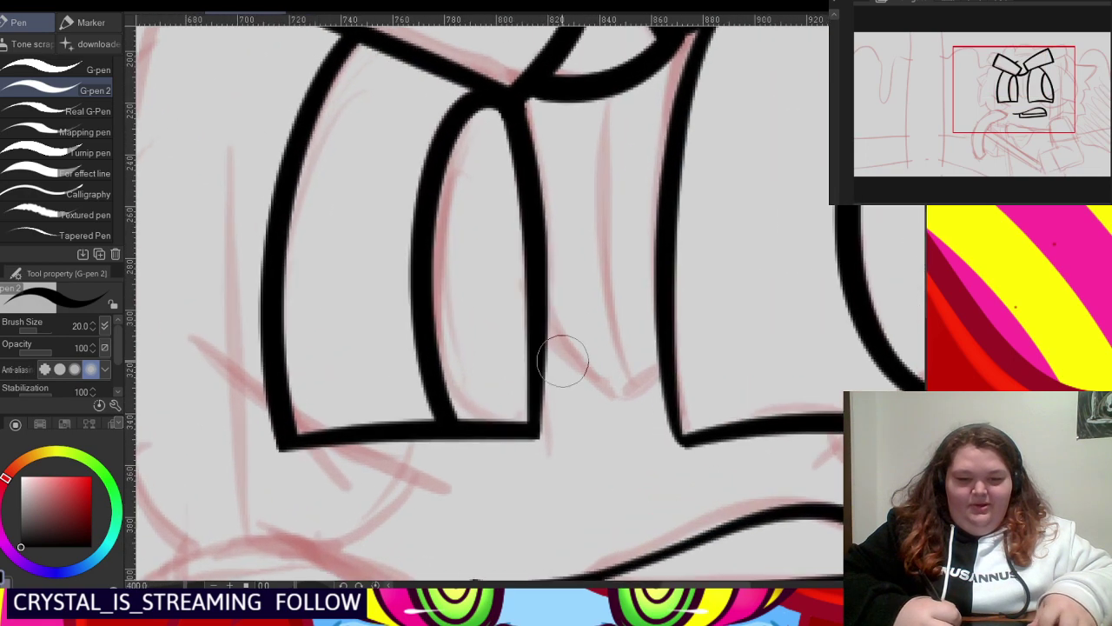
- Ink the V-shaped nose tip between the eyes and erase the ends sticking out below it and inside both eyes
{"action": "mouse_move", "coordinate": [496, 305]}
{"action": "left_mouse_down"}
{"action": "mouse_move", "coordinate": [514, 347]}
{"action": "mouse_move", "coordinate": [680, 454]}
{"action": "left_mouse_up"}
{"action": "mouse_move", "coordinate": [587, 458]}
{"action": "left_mouse_down"}
{"action": "mouse_move", "coordinate": [748, 310]}
{"action": "mouse_move", "coordinate": [745, 266]}
{"action": "left_mouse_up"}
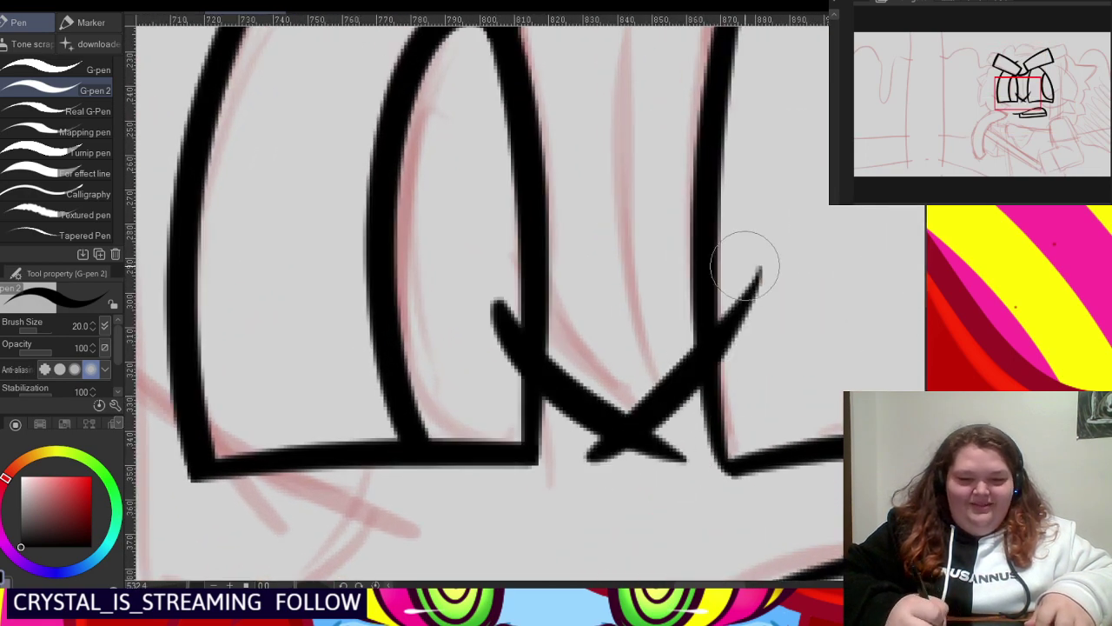
{"action": "left_click", "coordinate": [592, 455]}
{"action": "left_click", "coordinate": [672, 442]}
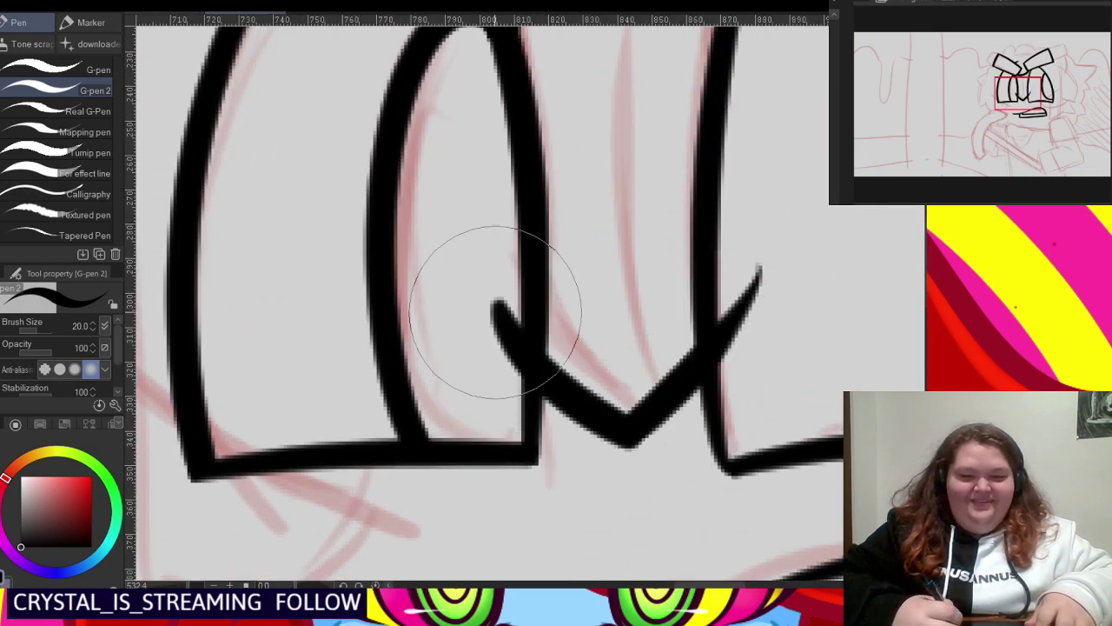
{"action": "left_click", "coordinate": [491, 320]}
- Ink the slightly curved inner nose line from the nose tip up to the bridge, trimming its end above the bridge
{"action": "scroll", "coordinate": [720, 313], "scroll_direction": "down", "scroll_amount": 3}
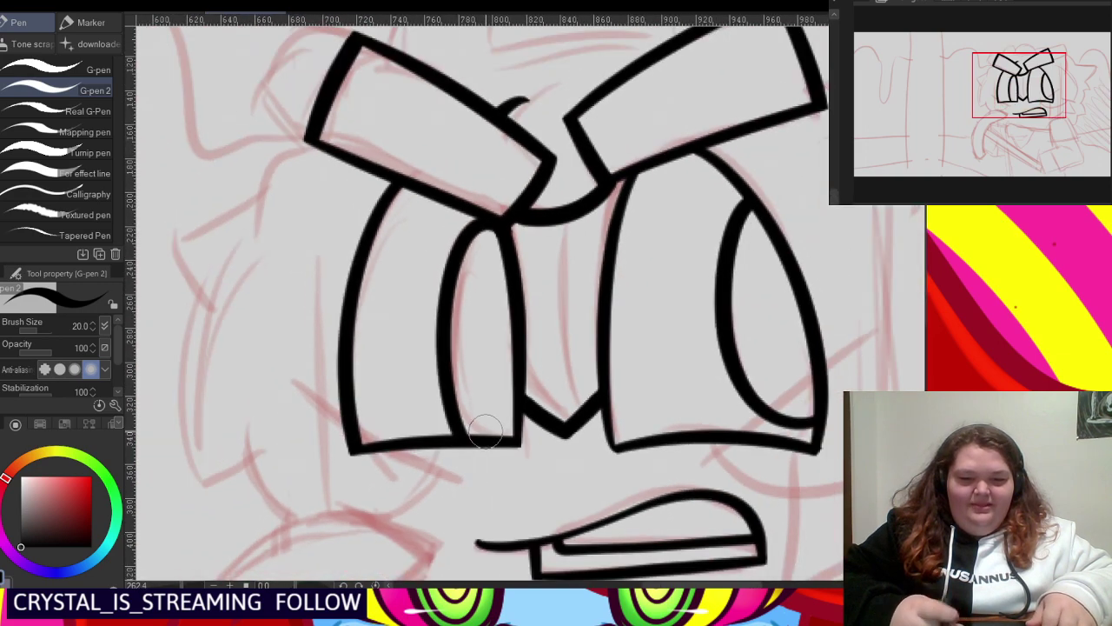
{"action": "mouse_move", "coordinate": [566, 419]}
{"action": "left_mouse_down"}
{"action": "mouse_move", "coordinate": [533, 256]}
{"action": "mouse_move", "coordinate": [551, 130]}
{"action": "left_mouse_up"}
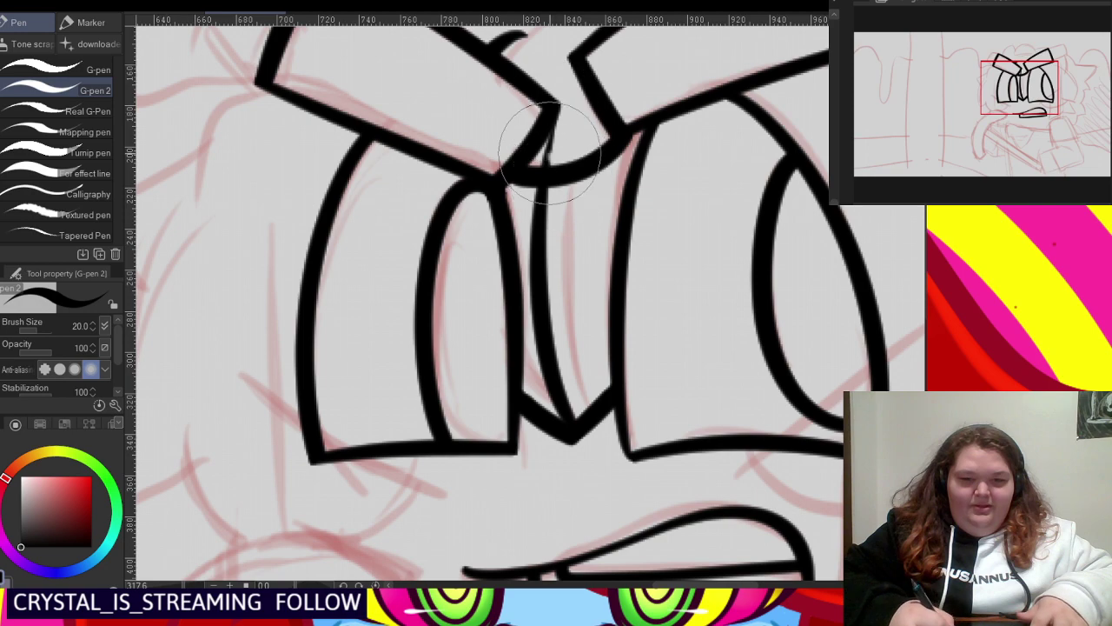
{"action": "scroll", "coordinate": [548, 131], "scroll_direction": "down", "scroll_amount": 5}
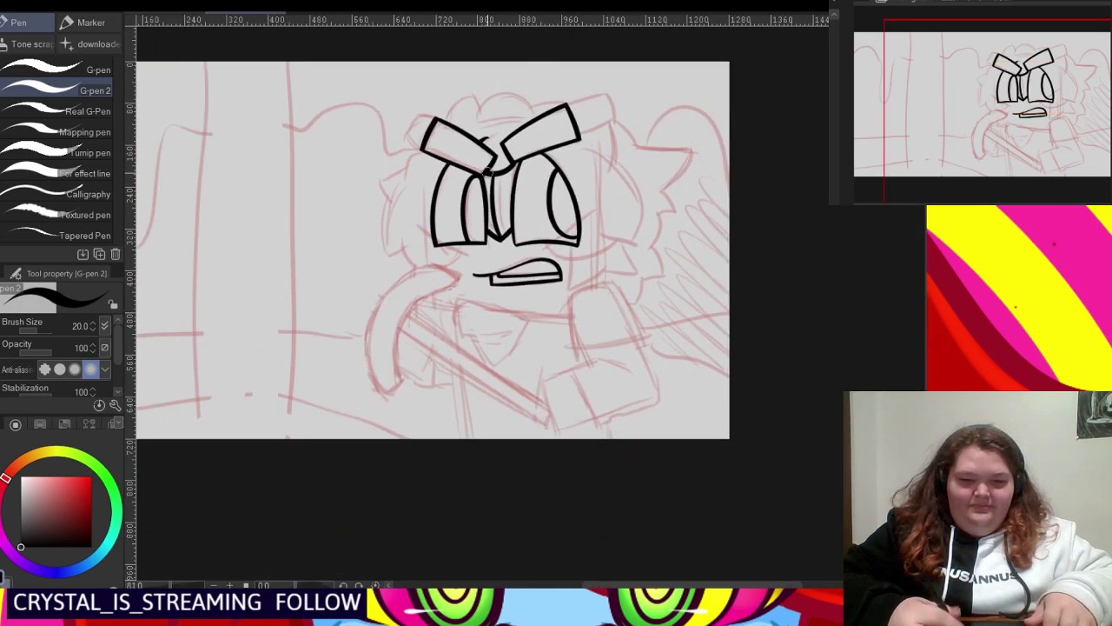
- Ink the rounded shape above the eyebrows with its slanted base line, and erase the ends crossing at its right-hand corner
{"action": "scroll", "coordinate": [487, 172], "scroll_direction": "up", "scroll_amount": 5}
{"action": "left_click_drag", "start_coordinate": [470, 181], "coordinate": [467, 80]}
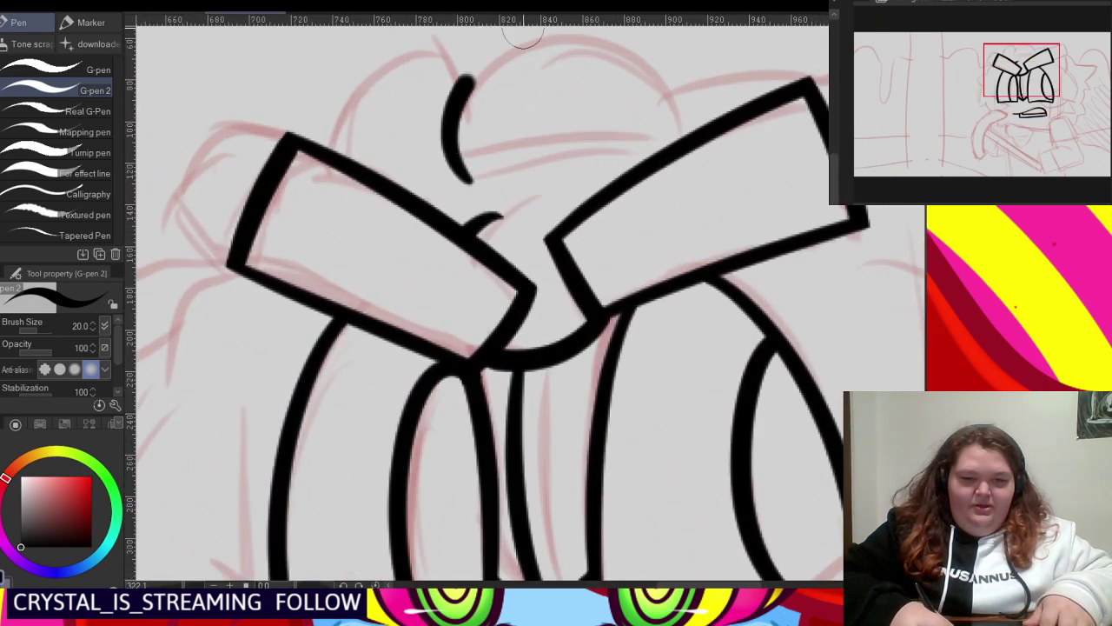
{"action": "mouse_move", "coordinate": [524, 35]}
{"action": "left_mouse_down"}
{"action": "mouse_move", "coordinate": [620, 57]}
{"action": "mouse_move", "coordinate": [662, 139]}
{"action": "left_mouse_up"}
{"action": "left_click_drag", "start_coordinate": [493, 172], "coordinate": [709, 118]}
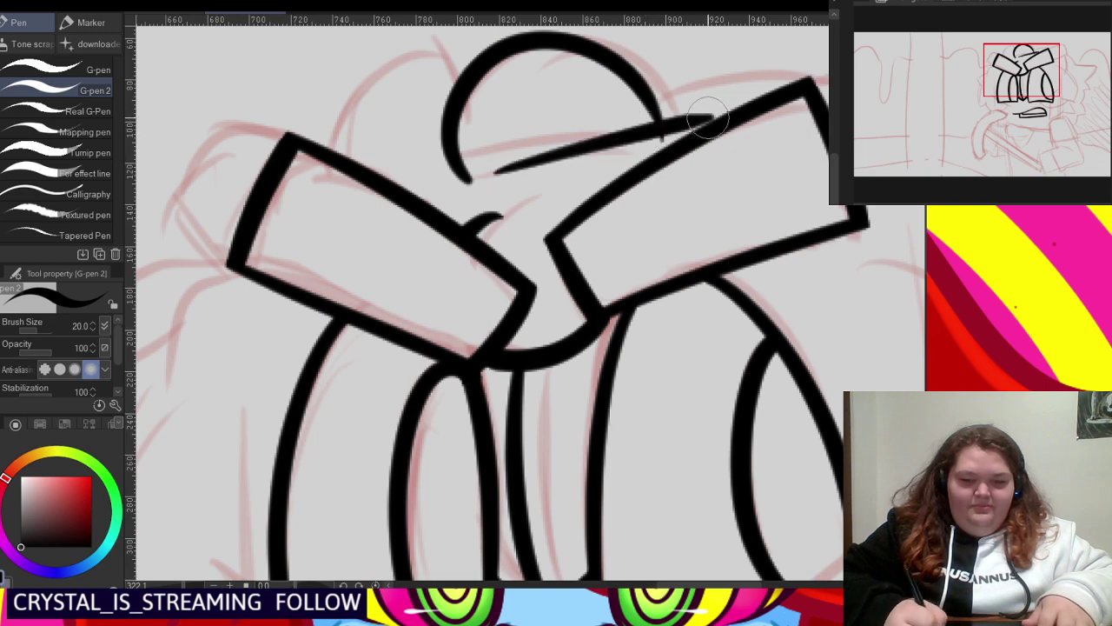
{"action": "scroll", "coordinate": [630, 135], "scroll_direction": "up", "scroll_amount": 2}
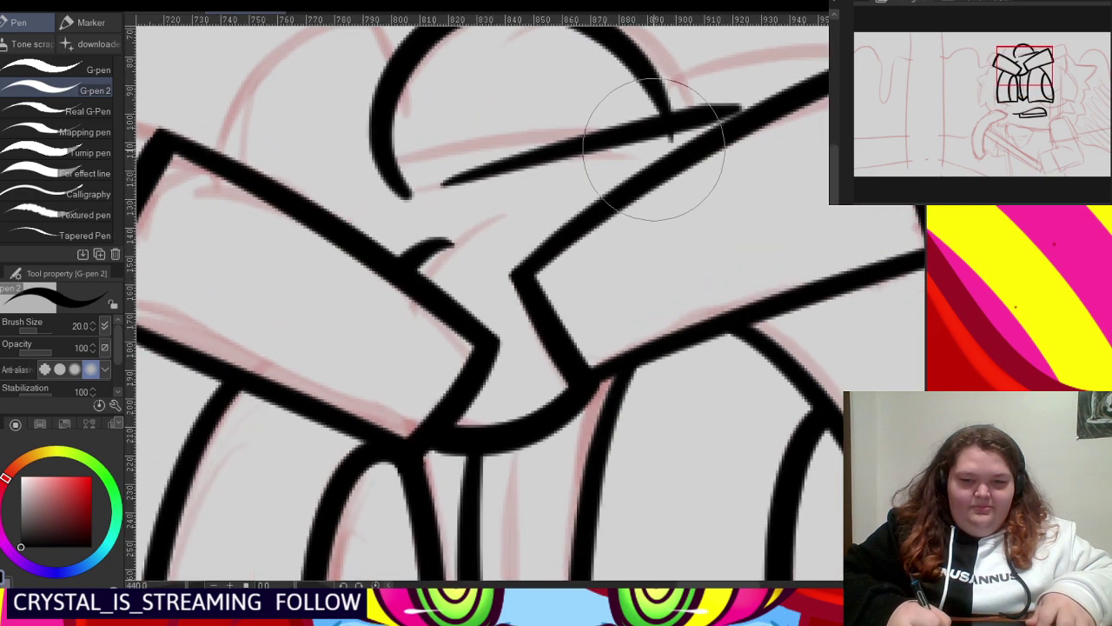
{"action": "left_click", "coordinate": [698, 118]}
{"action": "scroll", "coordinate": [608, 217], "scroll_direction": "down", "scroll_amount": 4}
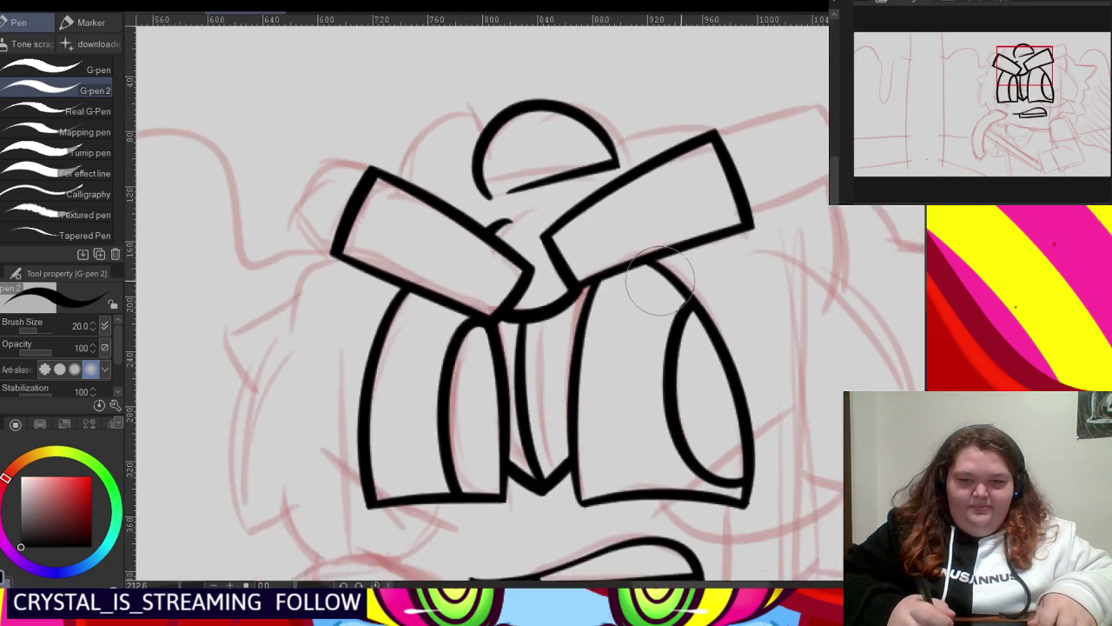
{"action": "scroll", "coordinate": [543, 138], "scroll_direction": "down", "scroll_amount": 2}
- Ink the short line leading outward from the right-hand eyebrow and the curved side of the head descending from it
{"action": "scroll", "coordinate": [735, 139], "scroll_direction": "up", "scroll_amount": 5}
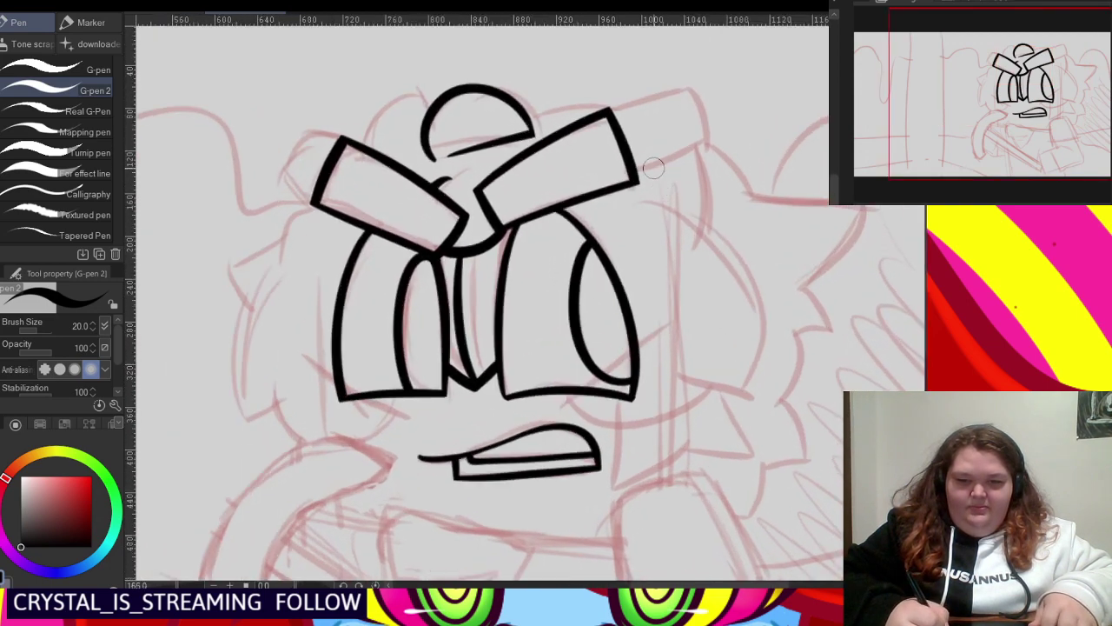
{"action": "left_click_drag", "start_coordinate": [591, 174], "coordinate": [678, 155]}
{"action": "mouse_move", "coordinate": [736, 134]}
{"action": "left_mouse_down"}
{"action": "mouse_move", "coordinate": [748, 129]}
{"action": "mouse_move", "coordinate": [737, 257]}
{"action": "mouse_move", "coordinate": [719, 286]}
{"action": "left_mouse_up"}
{"action": "scroll", "coordinate": [655, 204], "scroll_direction": "down", "scroll_amount": 3}
{"action": "scroll", "coordinate": [619, 332], "scroll_direction": "up", "scroll_amount": 2}
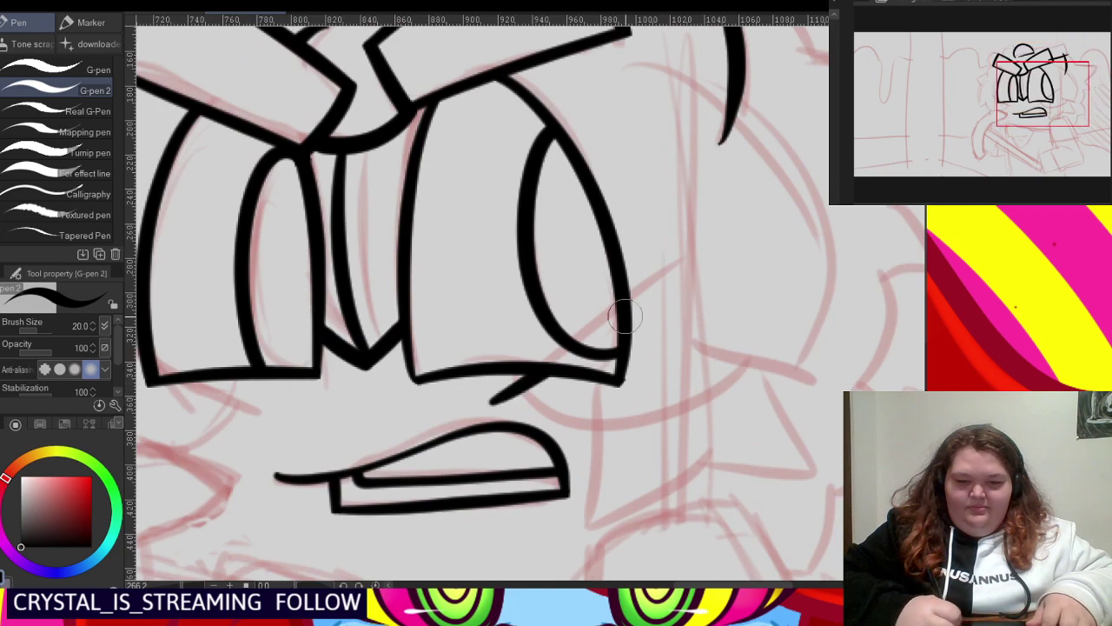
- Ink the right-hand cheek's diagonal upper edge across the eye's lower corner and its wide curved underside
{"action": "left_click_drag", "start_coordinate": [504, 395], "coordinate": [706, 247]}
{"action": "scroll", "coordinate": [502, 387], "scroll_direction": "up", "scroll_amount": 1}
{"action": "mouse_move", "coordinate": [506, 375]}
{"action": "left_mouse_down"}
{"action": "mouse_move", "coordinate": [674, 435]}
{"action": "mouse_move", "coordinate": [790, 355]}
{"action": "mouse_move", "coordinate": [826, 285]}
{"action": "left_mouse_up"}
{"action": "scroll", "coordinate": [512, 346], "scroll_direction": "up", "scroll_amount": 1}
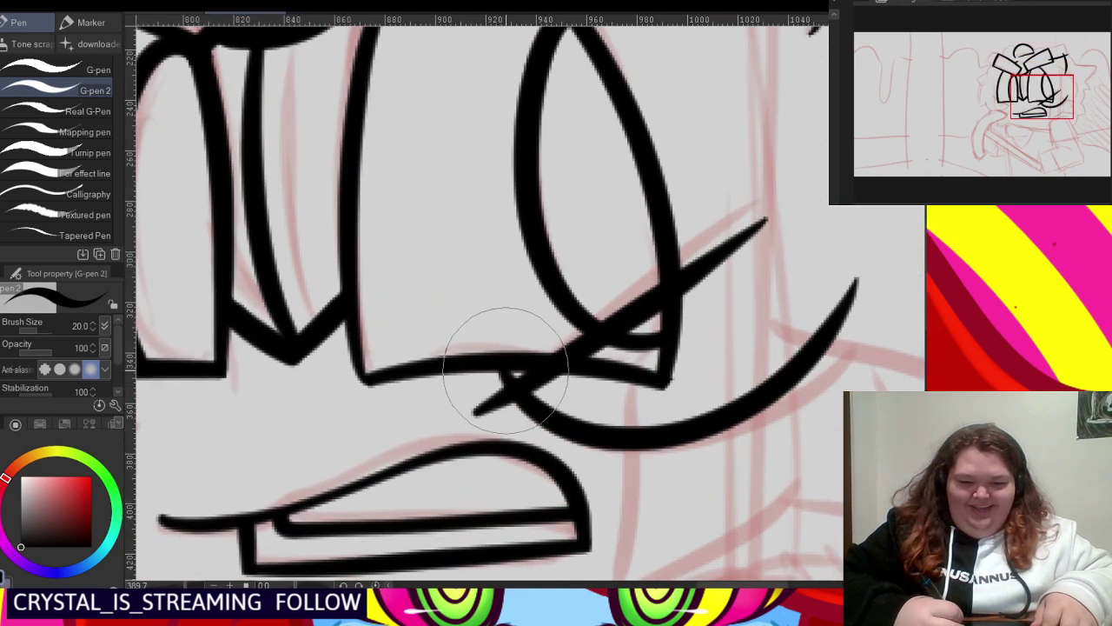
- Erase the eye corner below the right-hand cheek's diagonal edge and the line ends sticking out around it
{"action": "left_click_drag", "start_coordinate": [517, 372], "coordinate": [519, 417]}
{"action": "mouse_move", "coordinate": [630, 373]}
{"action": "left_mouse_down"}
{"action": "mouse_move", "coordinate": [712, 303]}
{"action": "mouse_move", "coordinate": [714, 247]}
{"action": "mouse_move", "coordinate": [702, 318]}
{"action": "left_mouse_up"}
{"action": "scroll", "coordinate": [454, 242], "scroll_direction": "down", "scroll_amount": 3}
{"action": "scroll", "coordinate": [627, 287], "scroll_direction": "up", "scroll_amount": 3}
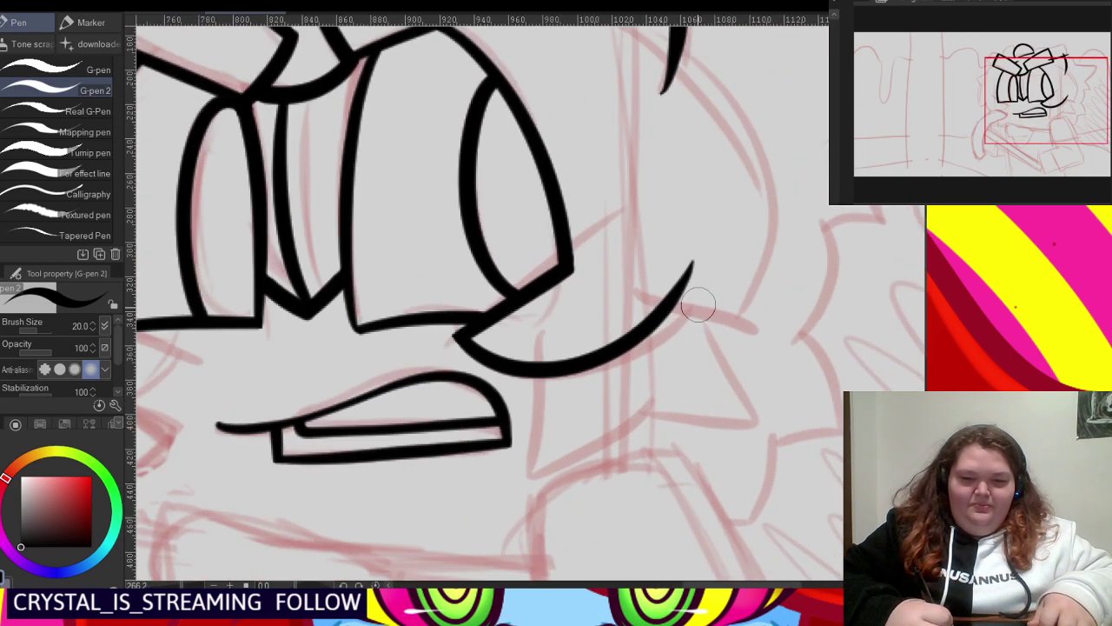
- Ink the short notch line at the outer end of the right-hand cheek and the bulging outer side above it
{"action": "mouse_move", "coordinate": [652, 290]}
{"action": "left_mouse_down"}
{"action": "mouse_move", "coordinate": [695, 298]}
{"action": "mouse_move", "coordinate": [786, 324]}
{"action": "left_mouse_up"}
{"action": "scroll", "coordinate": [701, 330], "scroll_direction": "down", "scroll_amount": 3}
{"action": "scroll", "coordinate": [717, 260], "scroll_direction": "up", "scroll_amount": 1}
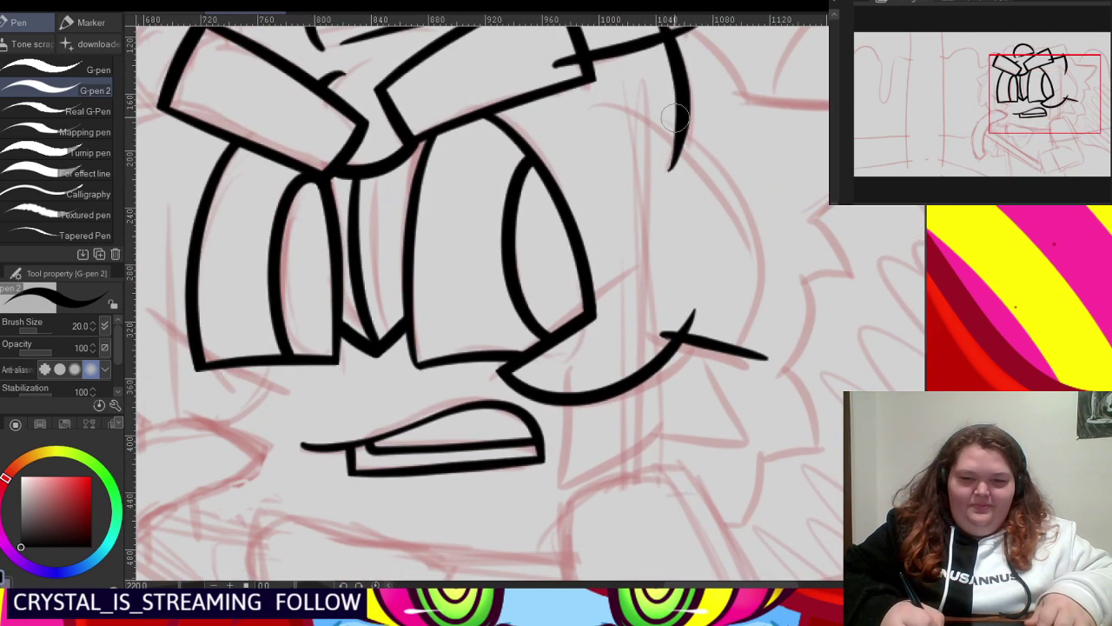
{"action": "scroll", "coordinate": [650, 139], "scroll_direction": "down", "scroll_amount": 1}
{"action": "scroll", "coordinate": [676, 134], "scroll_direction": "up", "scroll_amount": 1}
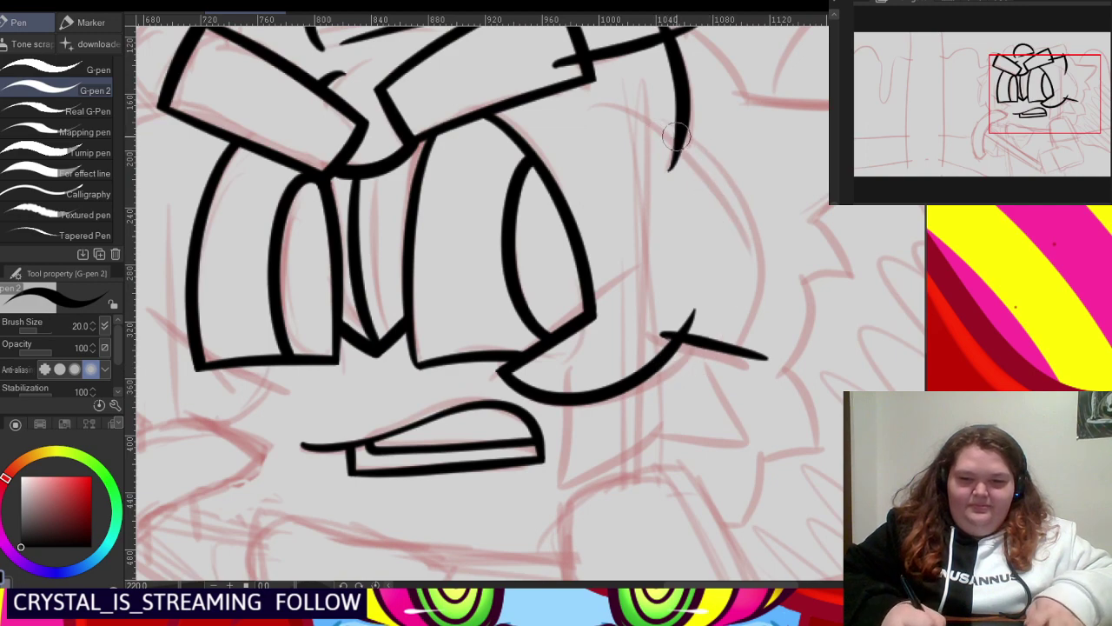
{"action": "mouse_move", "coordinate": [651, 130]}
{"action": "left_mouse_down"}
{"action": "mouse_move", "coordinate": [730, 330]}
{"action": "mouse_move", "coordinate": [702, 369]}
{"action": "left_mouse_up"}
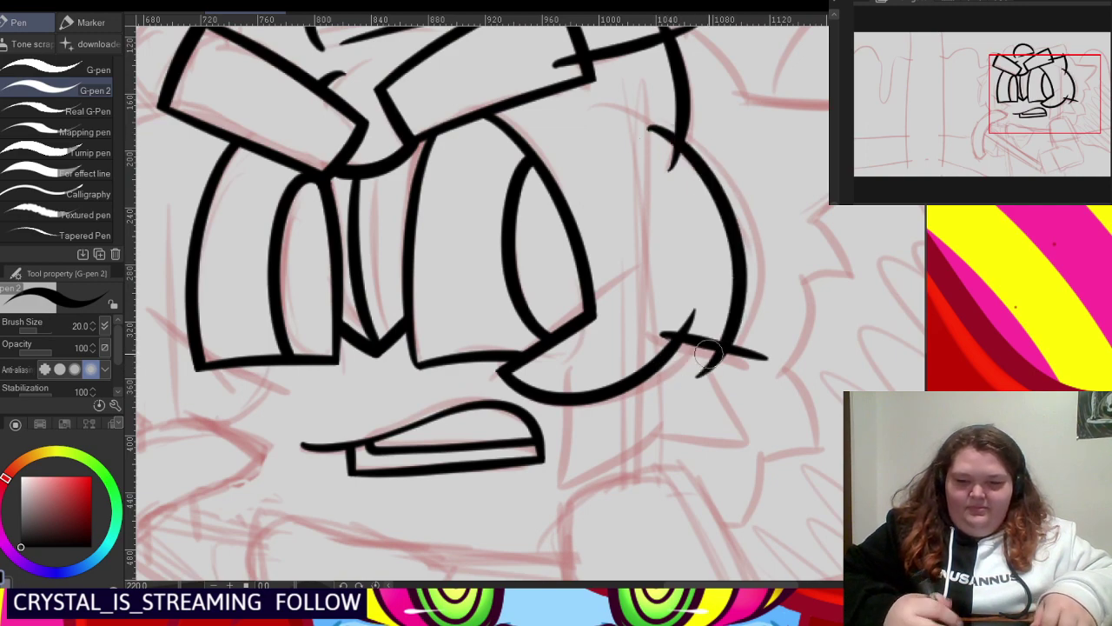
- Erase the overlapping line ends along the right-hand side of the face, from the cheek notch up to the eyebrow
{"action": "scroll", "coordinate": [693, 319], "scroll_direction": "up", "scroll_amount": 1}
{"action": "mouse_move", "coordinate": [650, 330]}
{"action": "left_mouse_down"}
{"action": "mouse_move", "coordinate": [714, 325]}
{"action": "mouse_move", "coordinate": [799, 372]}
{"action": "mouse_move", "coordinate": [756, 364]}
{"action": "left_mouse_up"}
{"action": "scroll", "coordinate": [729, 379], "scroll_direction": "down", "scroll_amount": 1}
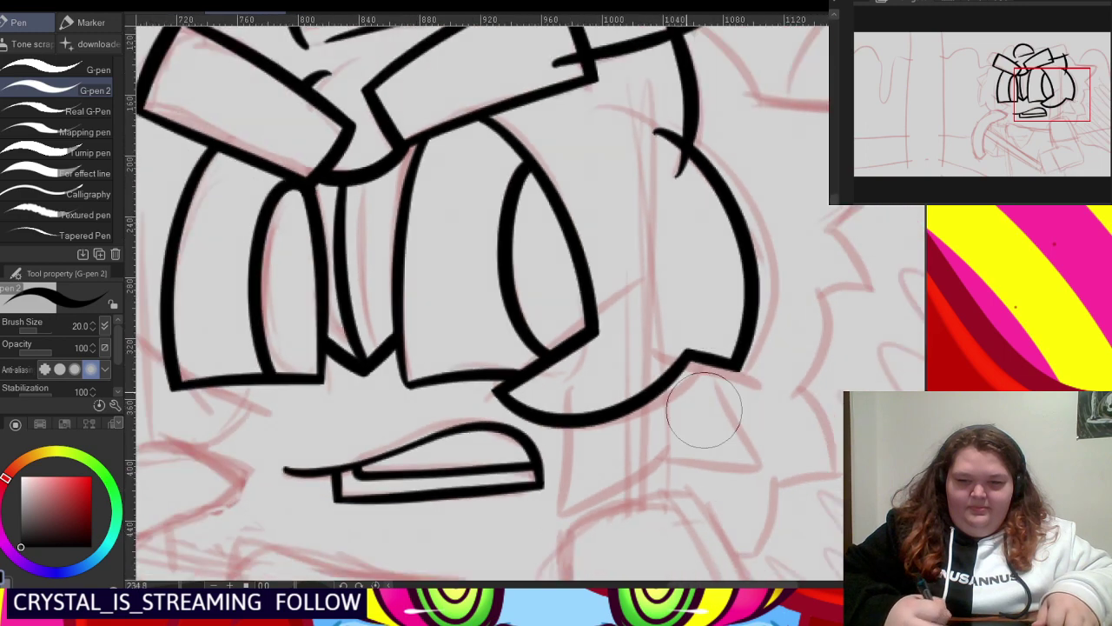
{"action": "scroll", "coordinate": [658, 136], "scroll_direction": "up", "scroll_amount": 1}
{"action": "left_click_drag", "start_coordinate": [660, 144], "coordinate": [686, 206]}
{"action": "scroll", "coordinate": [707, 318], "scroll_direction": "down", "scroll_amount": 1}
{"action": "scroll", "coordinate": [599, 122], "scroll_direction": "up", "scroll_amount": 1}
{"action": "left_click_drag", "start_coordinate": [566, 127], "coordinate": [609, 102]}
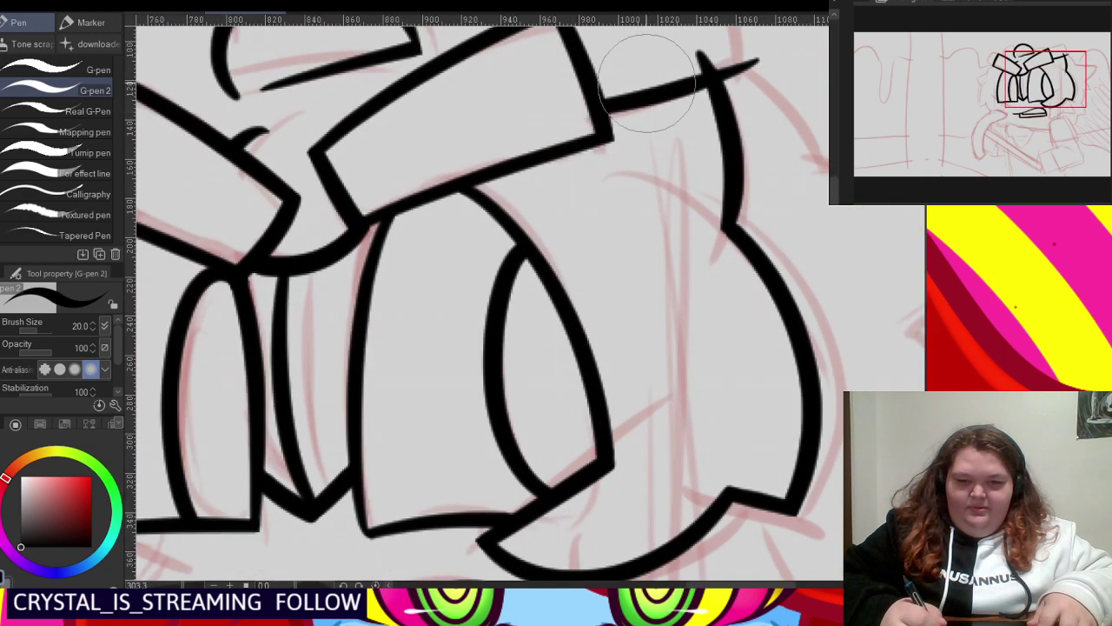
{"action": "scroll", "coordinate": [718, 64], "scroll_direction": "down", "scroll_amount": 2}
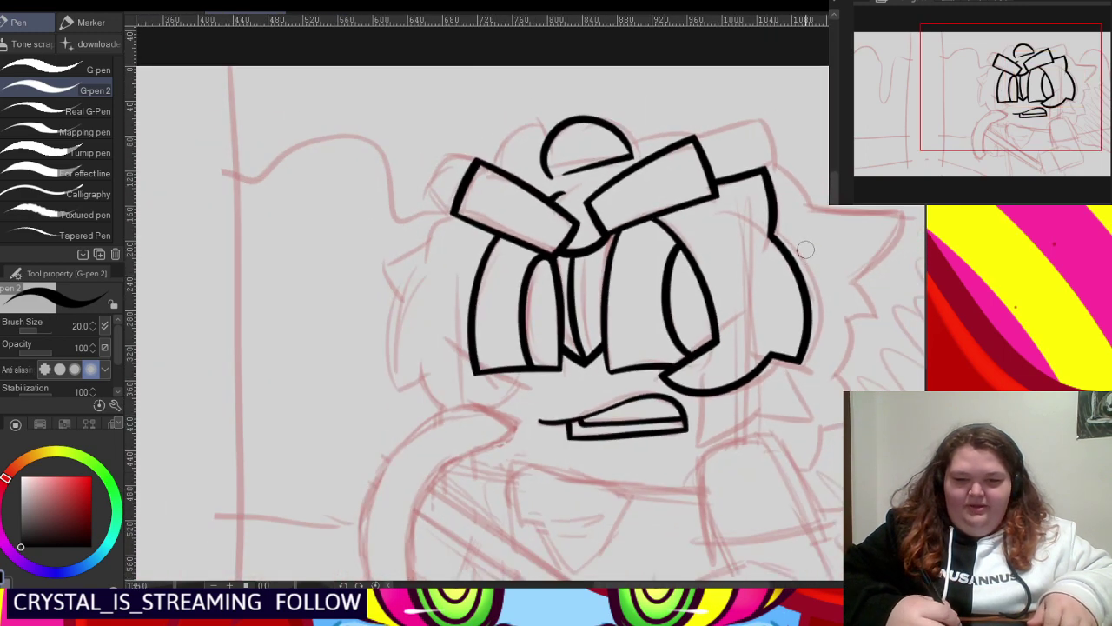
- Ink the left-hand cheek's diagonal upper edge across the eye's lower outer corner and its rounded underside
{"action": "scroll", "coordinate": [487, 342], "scroll_direction": "up", "scroll_amount": 5}
{"action": "left_click_drag", "start_coordinate": [464, 283], "coordinate": [665, 422]}
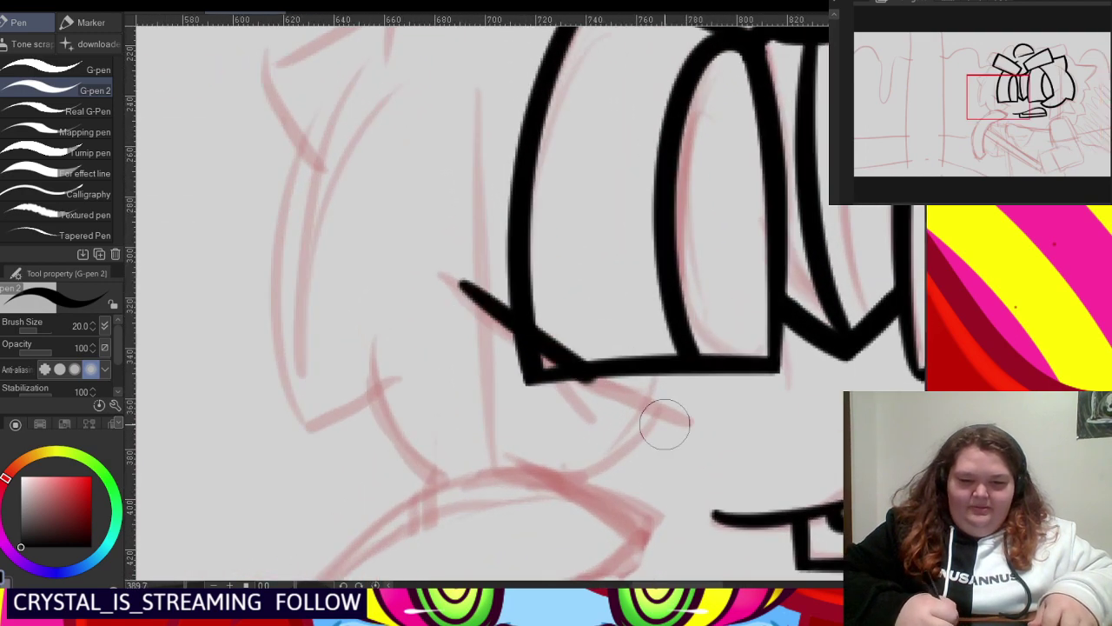
{"action": "scroll", "coordinate": [641, 305], "scroll_direction": "down", "scroll_amount": 1}
{"action": "scroll", "coordinate": [615, 274], "scroll_direction": "up", "scroll_amount": 1}
{"action": "mouse_move", "coordinate": [658, 354]}
{"action": "left_mouse_down"}
{"action": "mouse_move", "coordinate": [543, 440]}
{"action": "mouse_move", "coordinate": [439, 384]}
{"action": "left_mouse_up"}
{"action": "left_click_drag", "start_coordinate": [413, 324], "coordinate": [419, 299]}
- Ink the short notch line at the outer end of the left-hand cheek and the long curved outer side above it
{"action": "scroll", "coordinate": [427, 303], "scroll_direction": "down", "scroll_amount": 2}
{"action": "scroll", "coordinate": [460, 330], "scroll_direction": "up", "scroll_amount": 2}
{"action": "mouse_move", "coordinate": [492, 316]}
{"action": "left_mouse_down"}
{"action": "mouse_move", "coordinate": [423, 352]}
{"action": "mouse_move", "coordinate": [319, 390]}
{"action": "left_mouse_up"}
{"action": "mouse_move", "coordinate": [369, 358]}
{"action": "left_mouse_down"}
{"action": "mouse_move", "coordinate": [390, 99]}
{"action": "mouse_move", "coordinate": [437, 75]}
{"action": "left_mouse_up"}
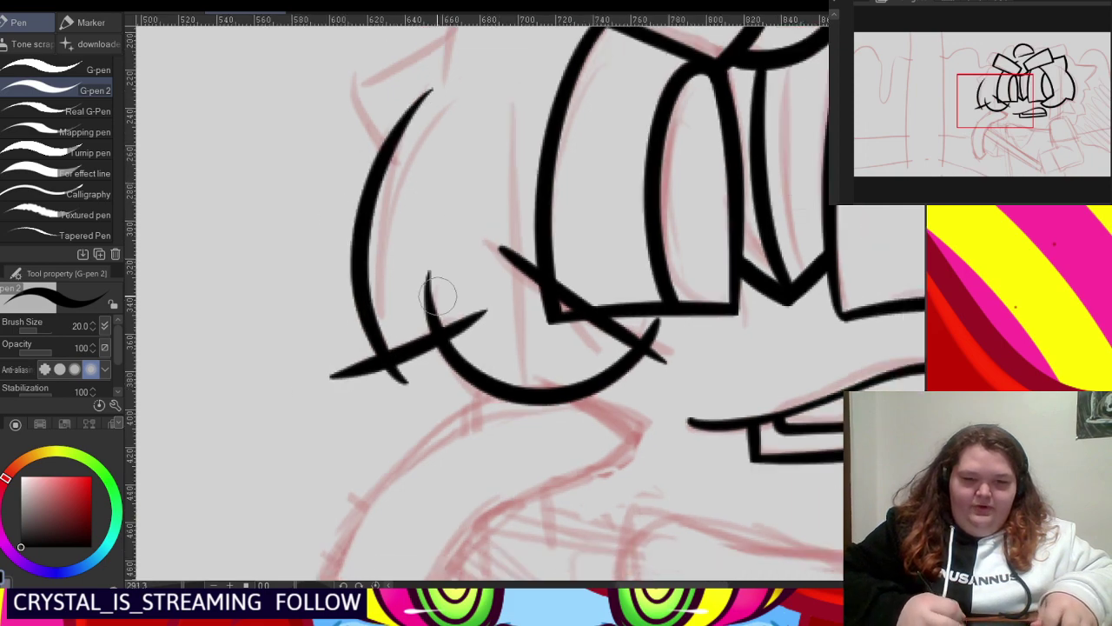
- Ink the short curved head line running down from the outer lower corner of the left-hand eyebrow
{"action": "scroll", "coordinate": [437, 74], "scroll_direction": "down", "scroll_amount": 2}
{"action": "scroll", "coordinate": [494, 209], "scroll_direction": "up", "scroll_amount": 2}
{"action": "scroll", "coordinate": [521, 195], "scroll_direction": "up", "scroll_amount": 1}
{"action": "mouse_move", "coordinate": [449, 291]}
{"action": "left_mouse_down"}
{"action": "mouse_move", "coordinate": [569, 132]}
{"action": "mouse_move", "coordinate": [569, 177]}
{"action": "left_mouse_up"}
{"action": "scroll", "coordinate": [597, 165], "scroll_direction": "down", "scroll_amount": 3}
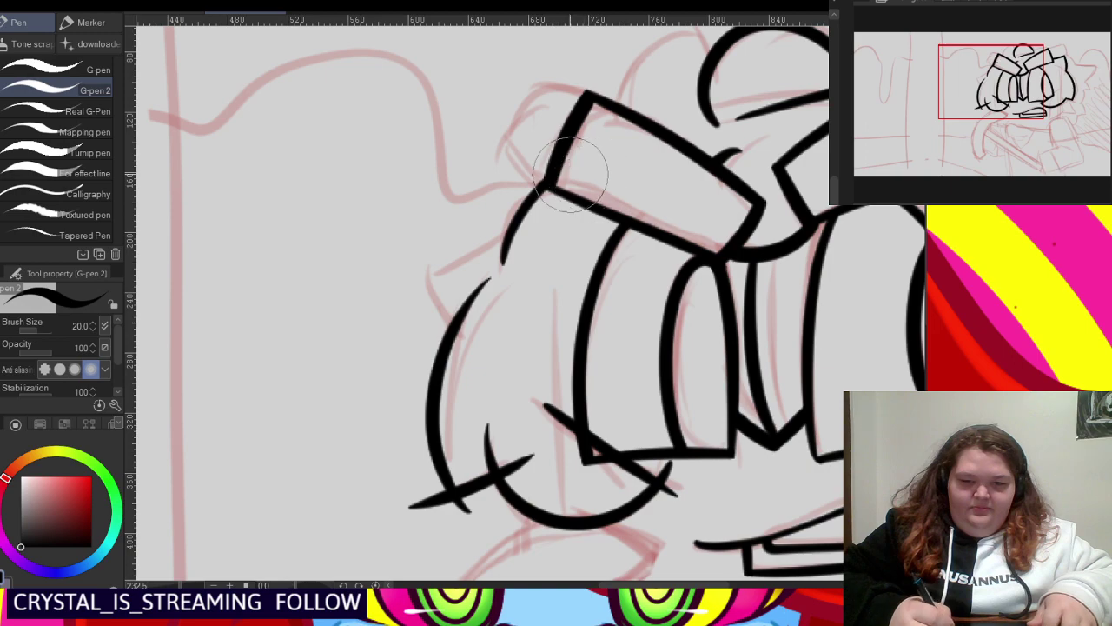
- Erase the eye corner below the left-hand cheek's diagonal edge and the line ends sticking out around the cheek
{"action": "scroll", "coordinate": [569, 177], "scroll_direction": "down", "scroll_amount": 1}
{"action": "scroll", "coordinate": [574, 434], "scroll_direction": "up", "scroll_amount": 3}
{"action": "left_click_drag", "start_coordinate": [570, 431], "coordinate": [632, 457]}
{"action": "mouse_move", "coordinate": [541, 367]}
{"action": "left_mouse_down"}
{"action": "mouse_move", "coordinate": [552, 431]}
{"action": "mouse_move", "coordinate": [525, 426]}
{"action": "mouse_move", "coordinate": [540, 487]}
{"action": "mouse_move", "coordinate": [422, 442]}
{"action": "mouse_move", "coordinate": [373, 485]}
{"action": "mouse_move", "coordinate": [379, 526]}
{"action": "mouse_move", "coordinate": [417, 508]}
{"action": "left_mouse_up"}
{"action": "scroll", "coordinate": [660, 417], "scroll_direction": "down", "scroll_amount": 2}
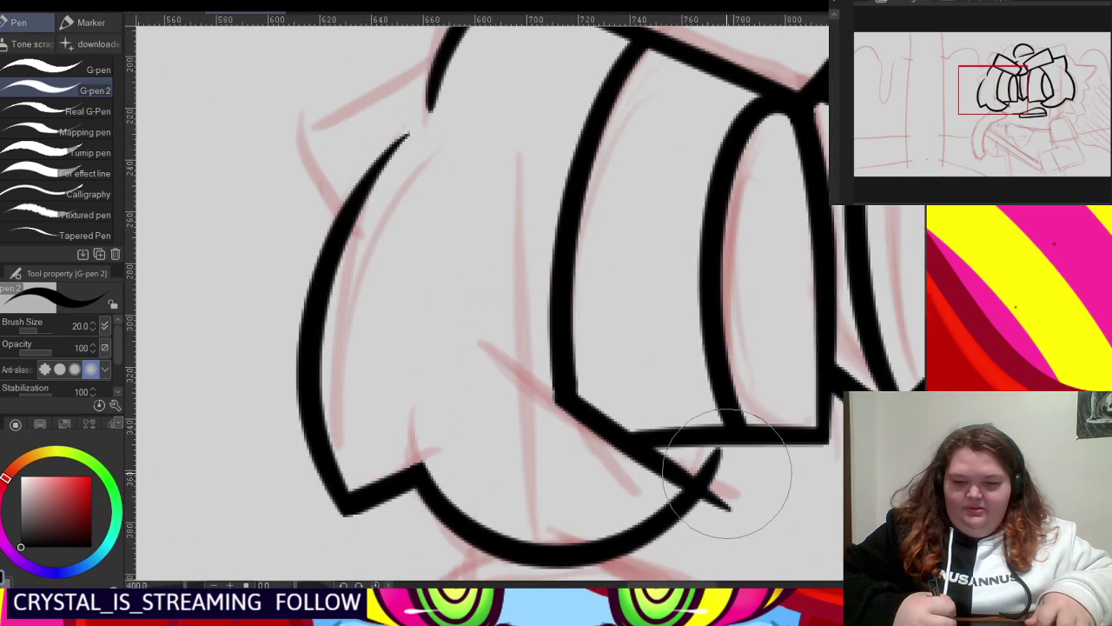
{"action": "scroll", "coordinate": [651, 426], "scroll_direction": "down", "scroll_amount": 2}
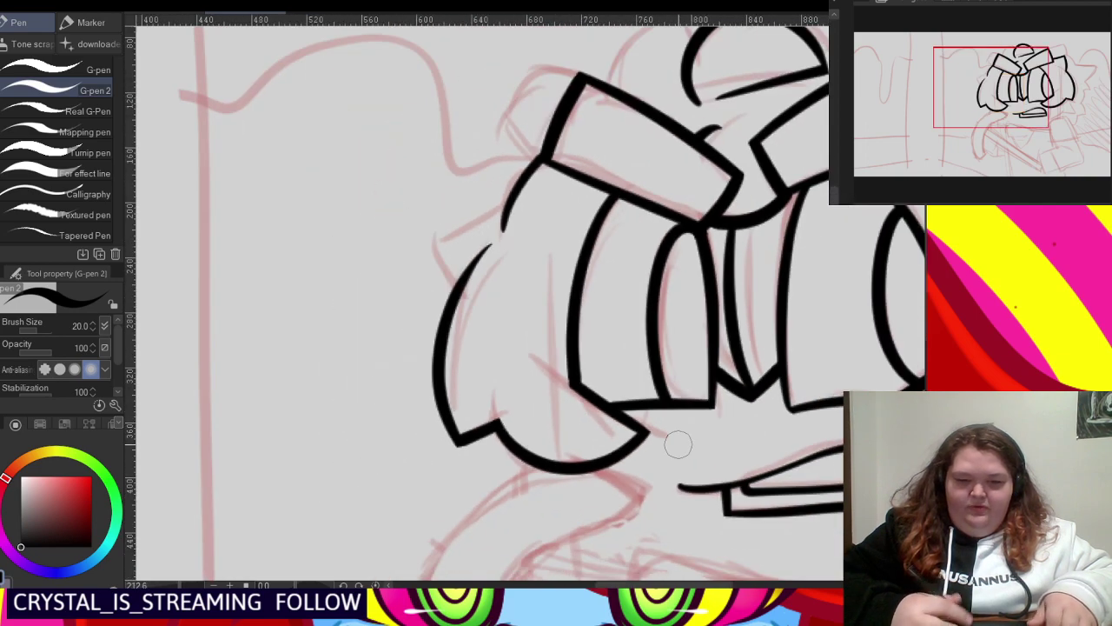
- Ink the pointed hair tuft on the outer side of the head above the left-hand cheek and erase its crossing line ends
{"action": "scroll", "coordinate": [442, 232], "scroll_direction": "up", "scroll_amount": 3}
{"action": "mouse_move", "coordinate": [414, 206]}
{"action": "left_mouse_down"}
{"action": "mouse_move", "coordinate": [491, 350]}
{"action": "mouse_move", "coordinate": [513, 358]}
{"action": "left_mouse_up"}
{"action": "left_click_drag", "start_coordinate": [387, 248], "coordinate": [632, 154]}
{"action": "left_click_drag", "start_coordinate": [414, 199], "coordinate": [387, 234]}
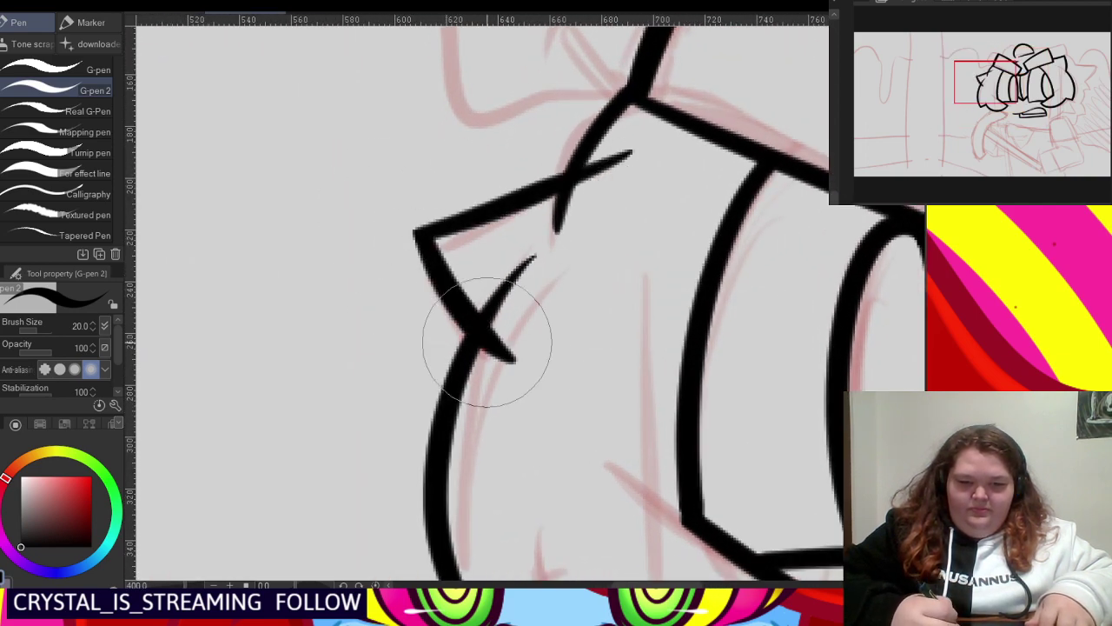
{"action": "left_click_drag", "start_coordinate": [487, 343], "coordinate": [502, 351]}
{"action": "left_click_drag", "start_coordinate": [608, 219], "coordinate": [614, 198]}
{"action": "scroll", "coordinate": [407, 141], "scroll_direction": "down", "scroll_amount": 8}
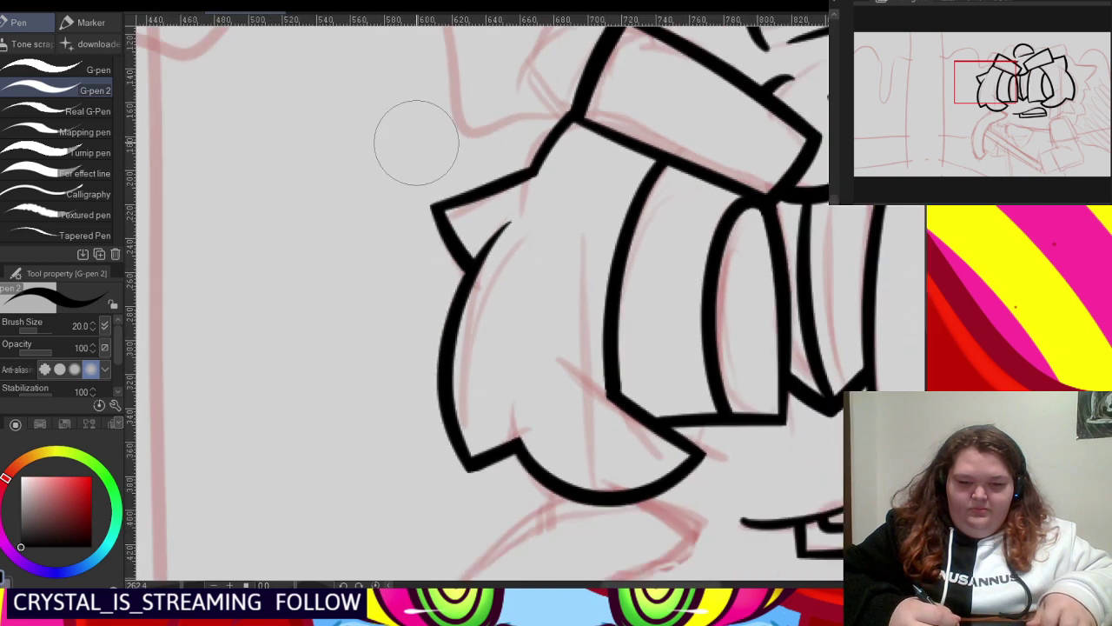
- Ink the head's top line from the round tuft to the right-hand eyebrow and the angular outline behind that eyebrow's outer end
{"action": "scroll", "coordinate": [400, 147], "scroll_direction": "down", "scroll_amount": 2}
{"action": "scroll", "coordinate": [628, 38], "scroll_direction": "up", "scroll_amount": 4}
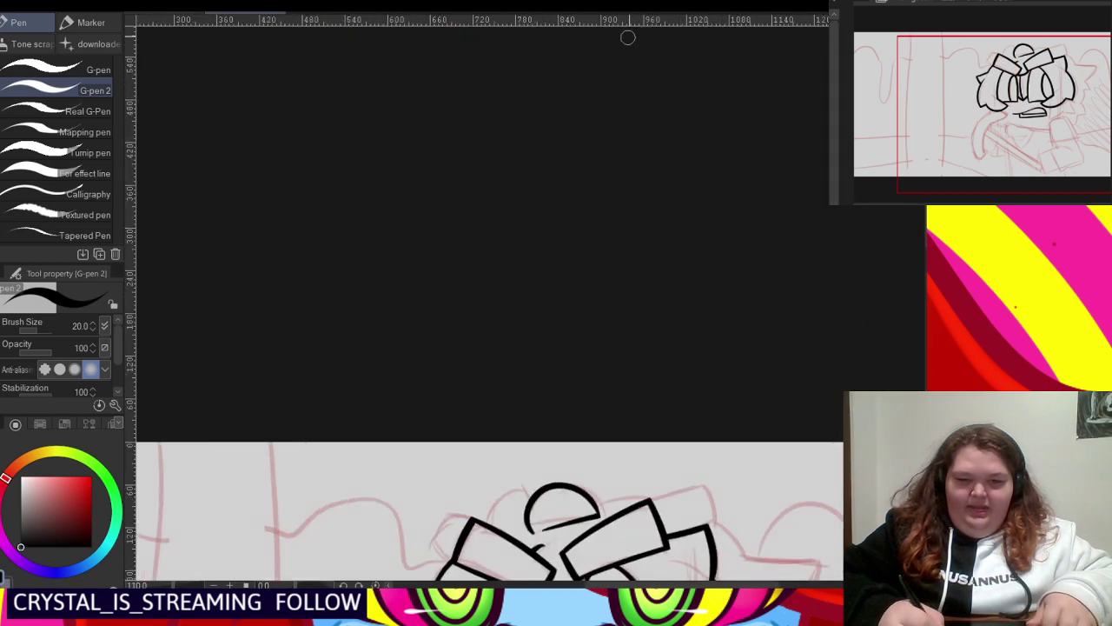
{"action": "left_click_drag", "start_coordinate": [1023, 77], "coordinate": [1037, 58]}
{"action": "scroll", "coordinate": [481, 228], "scroll_direction": "up", "scroll_amount": 4}
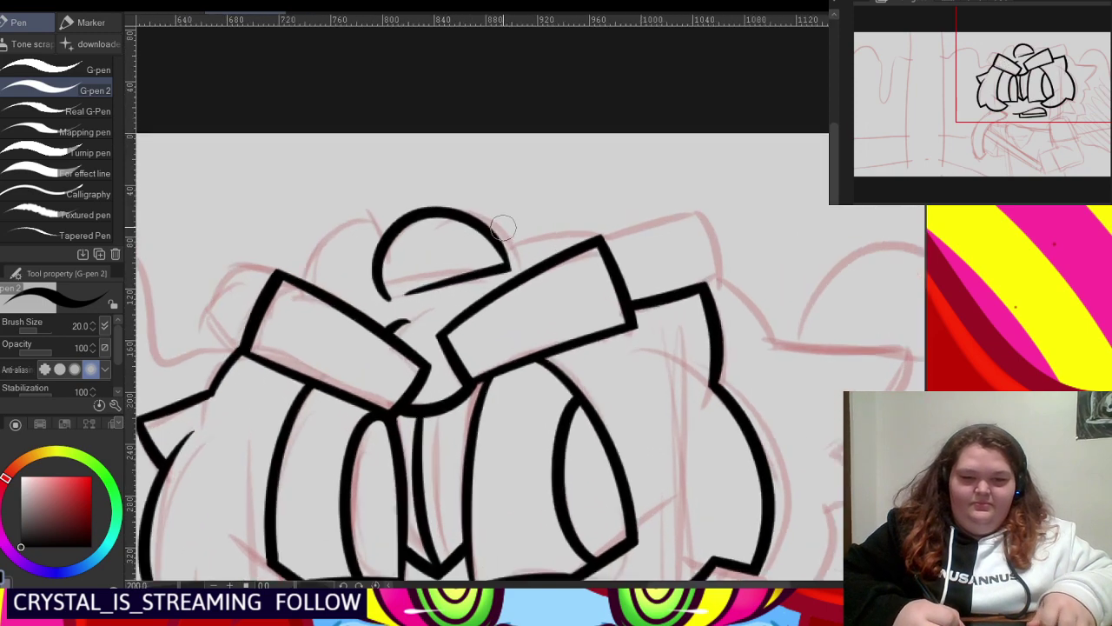
{"action": "left_click_drag", "start_coordinate": [462, 252], "coordinate": [599, 222]}
{"action": "scroll", "coordinate": [556, 147], "scroll_direction": "down", "scroll_amount": 1}
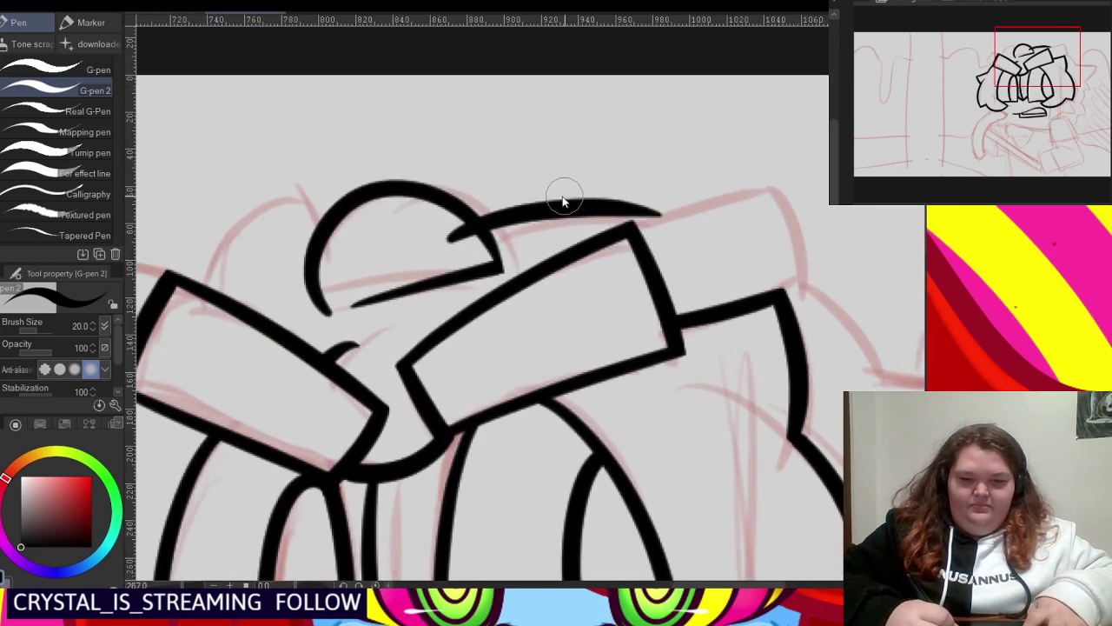
{"action": "key", "text": "ctrl+z"}
{"action": "left_click_drag", "start_coordinate": [434, 230], "coordinate": [634, 217]}
{"action": "mouse_move", "coordinate": [709, 249]}
{"action": "left_mouse_down"}
{"action": "mouse_move", "coordinate": [622, 230]}
{"action": "mouse_move", "coordinate": [807, 172]}
{"action": "mouse_move", "coordinate": [811, 285]}
{"action": "mouse_move", "coordinate": [786, 361]}
{"action": "left_mouse_up"}
{"action": "scroll", "coordinate": [673, 275], "scroll_direction": "down", "scroll_amount": 1}
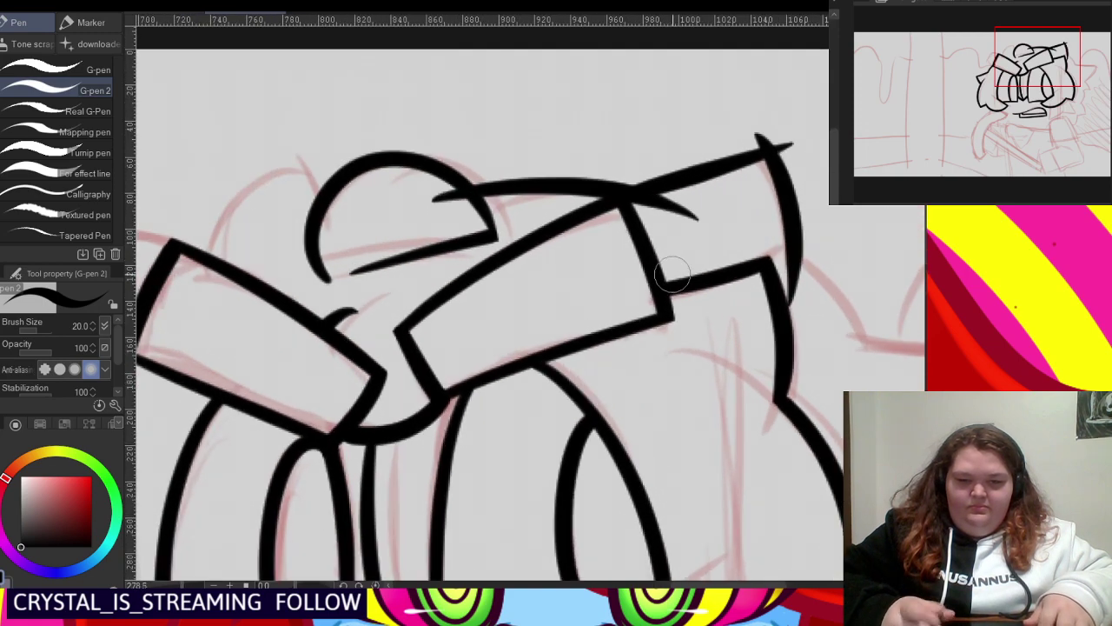
- Erase the line ends sticking out inside the round tuft, inside the right-hand eyebrow piece and at its upper outer corner
{"action": "left_click", "coordinate": [437, 199]}
{"action": "left_click", "coordinate": [658, 204]}
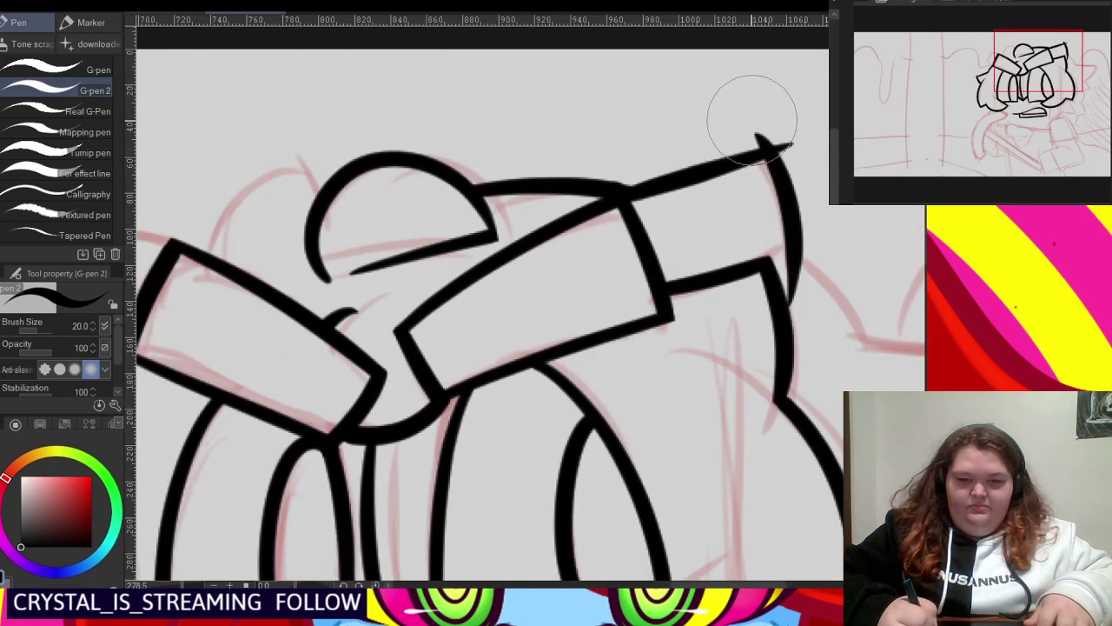
{"action": "scroll", "coordinate": [754, 139], "scroll_direction": "down", "scroll_amount": 1}
{"action": "left_click", "coordinate": [757, 139]}
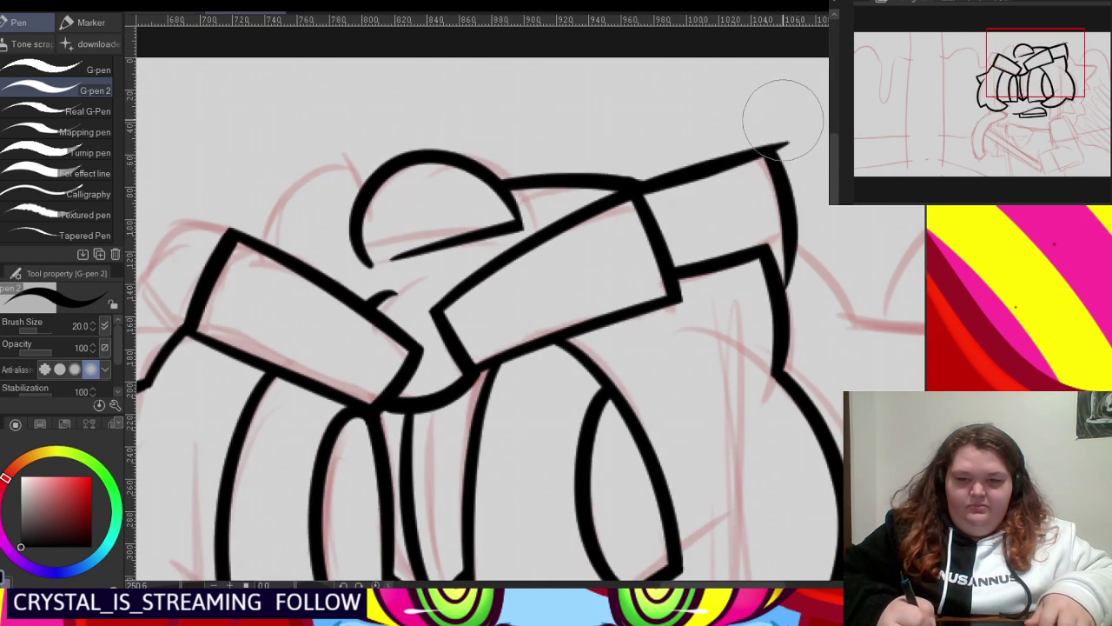
{"action": "scroll", "coordinate": [783, 120], "scroll_direction": "down", "scroll_amount": 3}
{"action": "scroll", "coordinate": [686, 218], "scroll_direction": "up", "scroll_amount": 1}
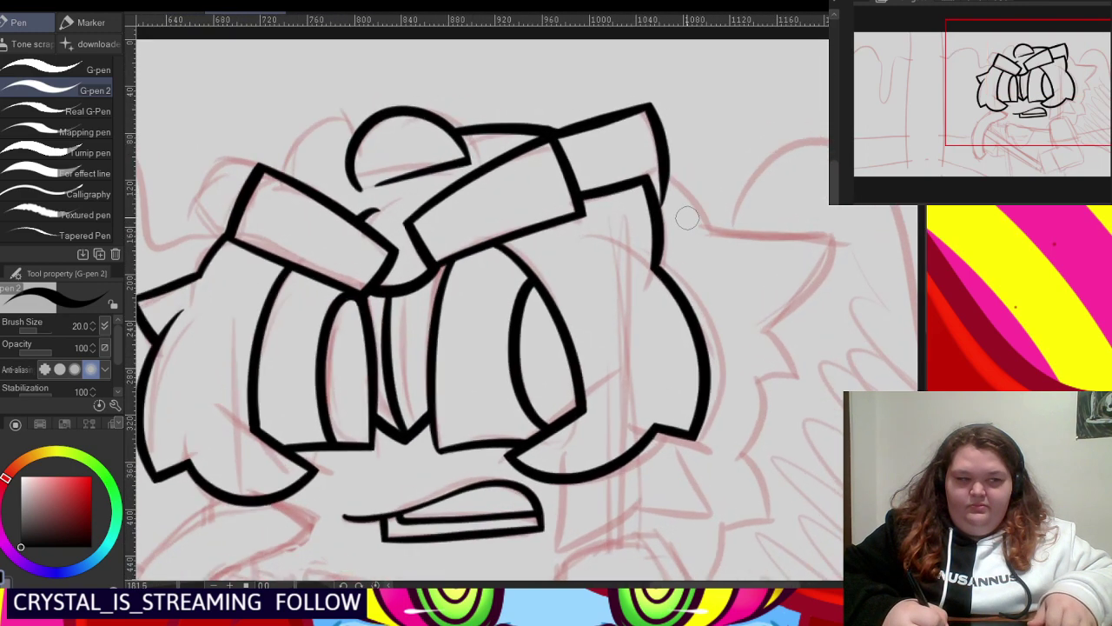
- Ink the large right-hand hair spike with its sloping line from the head, its nearly straight top edge and curved underside
{"action": "scroll", "coordinate": [686, 218], "scroll_direction": "up", "scroll_amount": 2}
{"action": "mouse_move", "coordinate": [637, 159]}
{"action": "left_mouse_down"}
{"action": "mouse_move", "coordinate": [683, 184]}
{"action": "mouse_move", "coordinate": [728, 261]}
{"action": "left_mouse_up"}
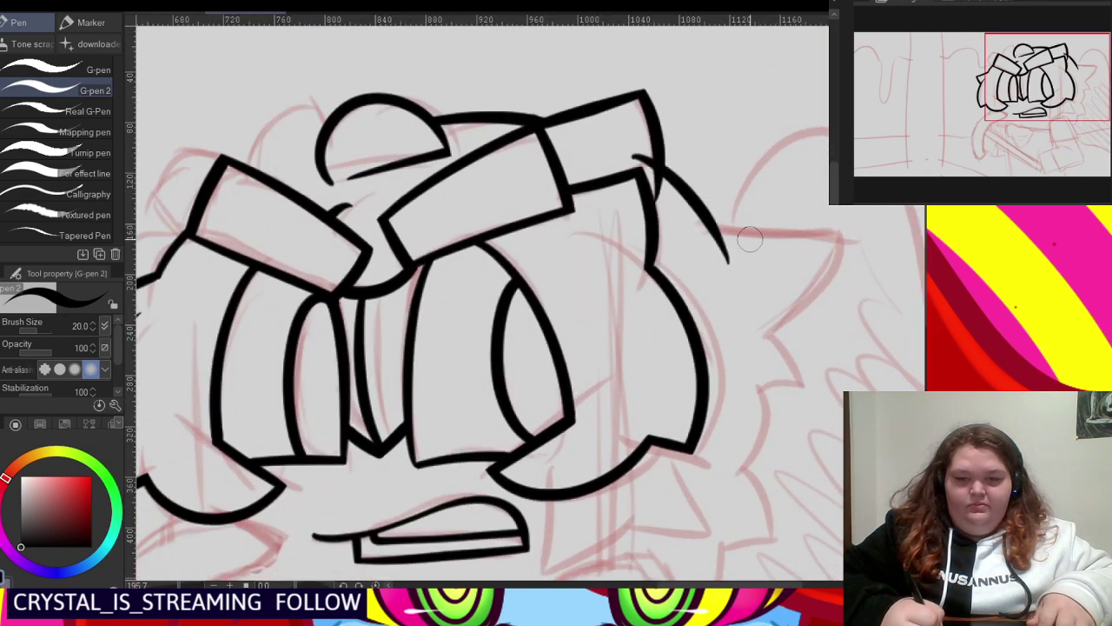
{"action": "left_click_drag", "start_coordinate": [667, 230], "coordinate": [873, 229]}
{"action": "key", "text": "ctrl+z"}
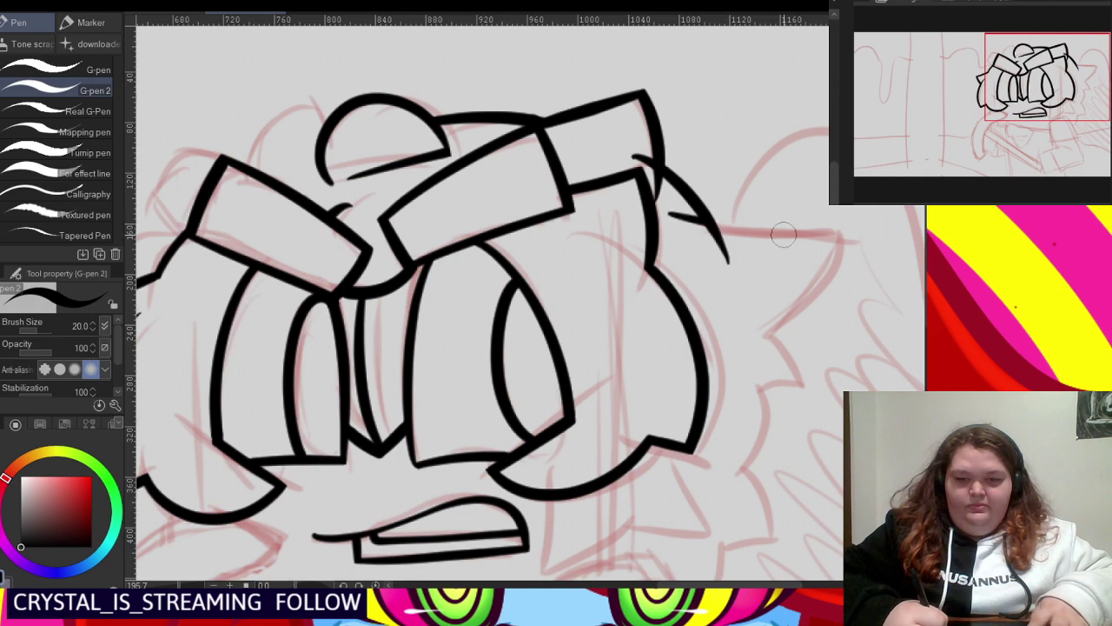
{"action": "mouse_move", "coordinate": [669, 216]}
{"action": "left_mouse_down"}
{"action": "mouse_move", "coordinate": [875, 248]}
{"action": "mouse_move", "coordinate": [771, 320]}
{"action": "left_mouse_up"}
{"action": "key", "text": "ctrl+z"}
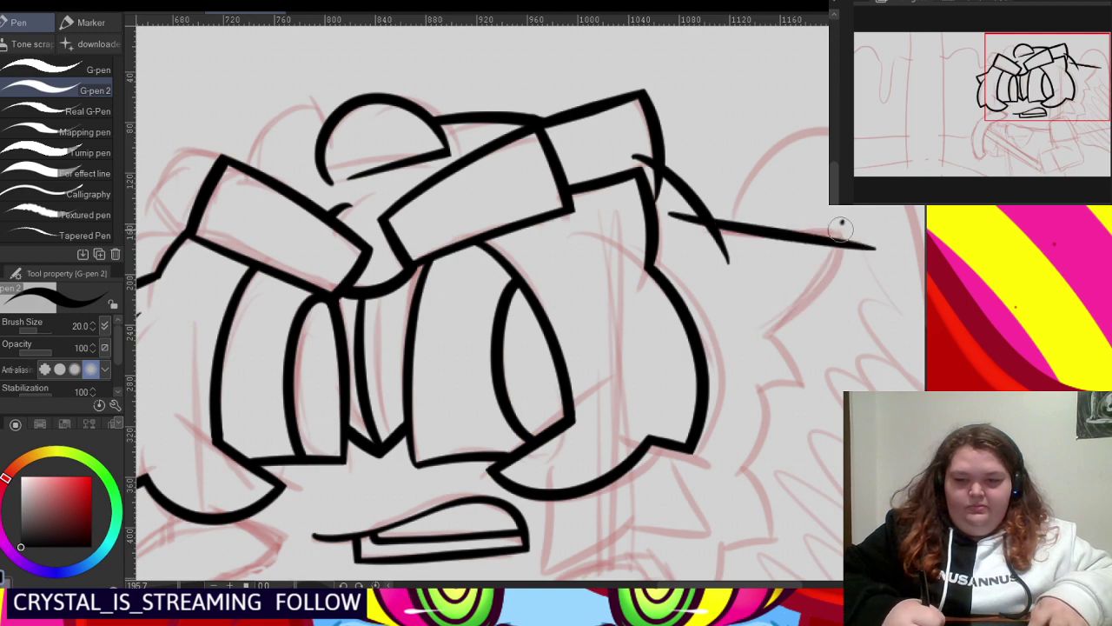
{"action": "mouse_move", "coordinate": [845, 224]}
{"action": "left_mouse_down"}
{"action": "mouse_move", "coordinate": [779, 335]}
{"action": "mouse_move", "coordinate": [721, 357]}
{"action": "left_mouse_up"}
- Ink the small second hair spike below the large one and the curved line running down from its underside
{"action": "scroll", "coordinate": [725, 287], "scroll_direction": "down", "scroll_amount": 2}
{"action": "scroll", "coordinate": [729, 276], "scroll_direction": "up", "scroll_amount": 3}
{"action": "mouse_move", "coordinate": [701, 275]}
{"action": "left_mouse_down"}
{"action": "mouse_move", "coordinate": [806, 342]}
{"action": "mouse_move", "coordinate": [811, 375]}
{"action": "left_mouse_up"}
{"action": "left_click_drag", "start_coordinate": [828, 331], "coordinate": [724, 354]}
{"action": "scroll", "coordinate": [749, 321], "scroll_direction": "down", "scroll_amount": 2}
{"action": "scroll", "coordinate": [749, 357], "scroll_direction": "up", "scroll_amount": 3}
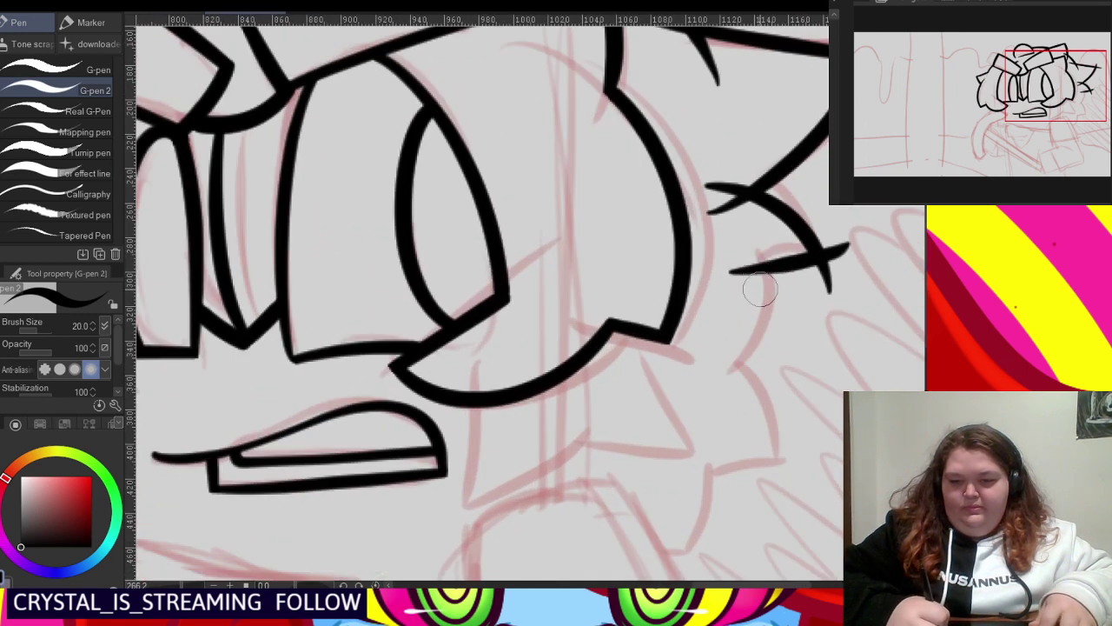
{"action": "mouse_move", "coordinate": [773, 227]}
{"action": "left_mouse_down"}
{"action": "mouse_move", "coordinate": [740, 265]}
{"action": "mouse_move", "coordinate": [695, 412]}
{"action": "left_mouse_up"}
- Ink the third right-hand hair spike's outer edge and underside, plus the short tapered line running down from it
{"action": "scroll", "coordinate": [730, 311], "scroll_direction": "down", "scroll_amount": 2}
{"action": "scroll", "coordinate": [721, 409], "scroll_direction": "up", "scroll_amount": 3}
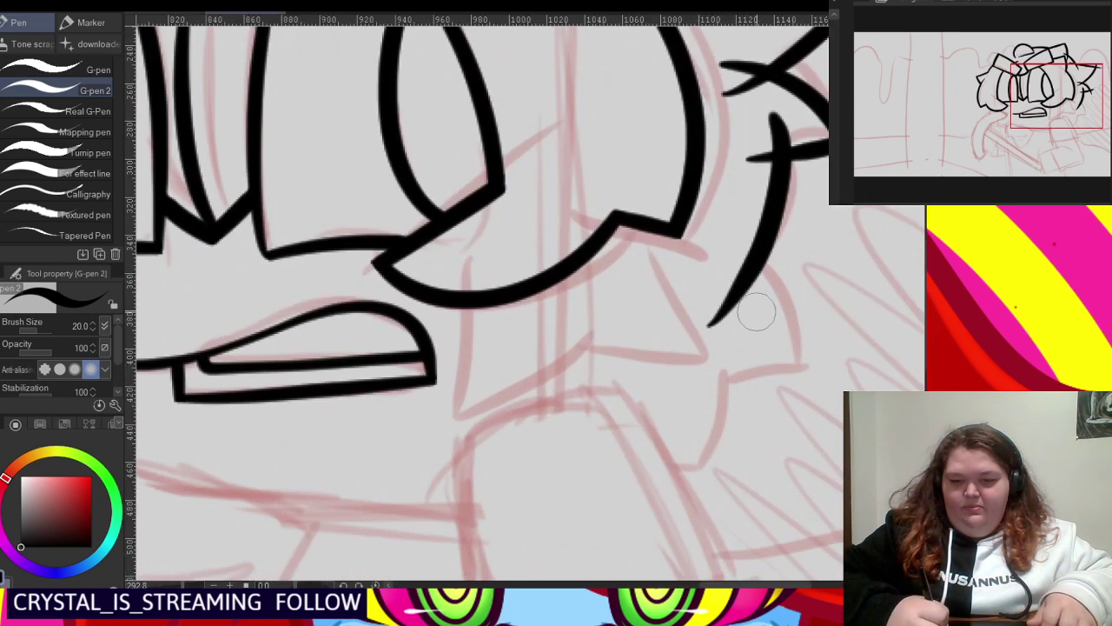
{"action": "mouse_move", "coordinate": [717, 252]}
{"action": "left_mouse_down"}
{"action": "mouse_move", "coordinate": [760, 283]}
{"action": "mouse_move", "coordinate": [814, 409]}
{"action": "left_mouse_up"}
{"action": "left_click_drag", "start_coordinate": [824, 355], "coordinate": [787, 383]}
{"action": "left_click_drag", "start_coordinate": [676, 398], "coordinate": [821, 369]}
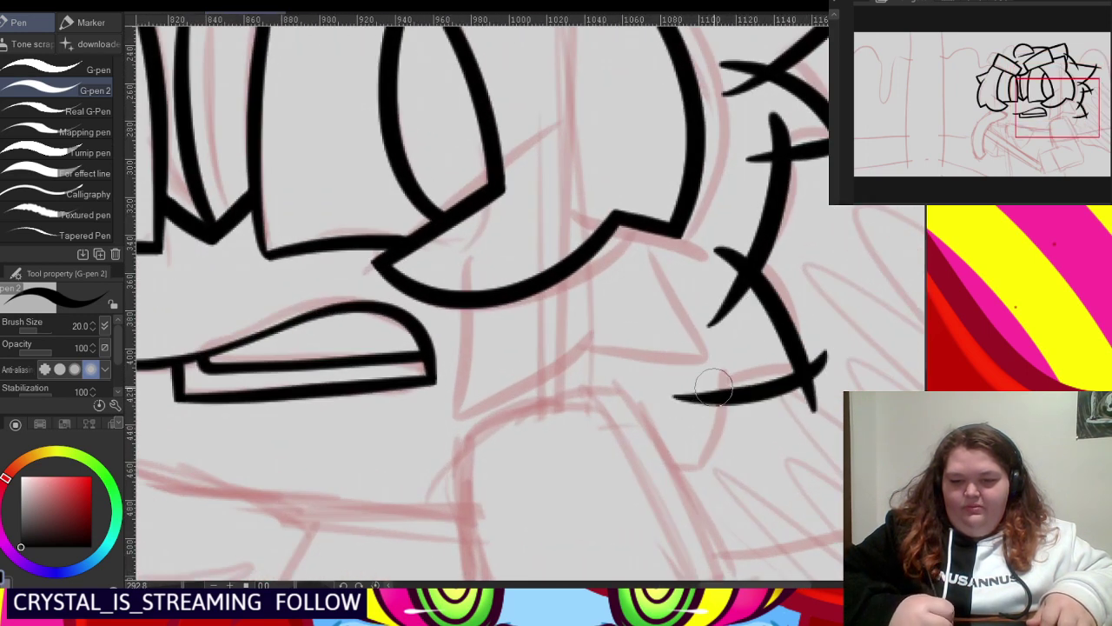
{"action": "left_click_drag", "start_coordinate": [712, 372], "coordinate": [638, 497]}
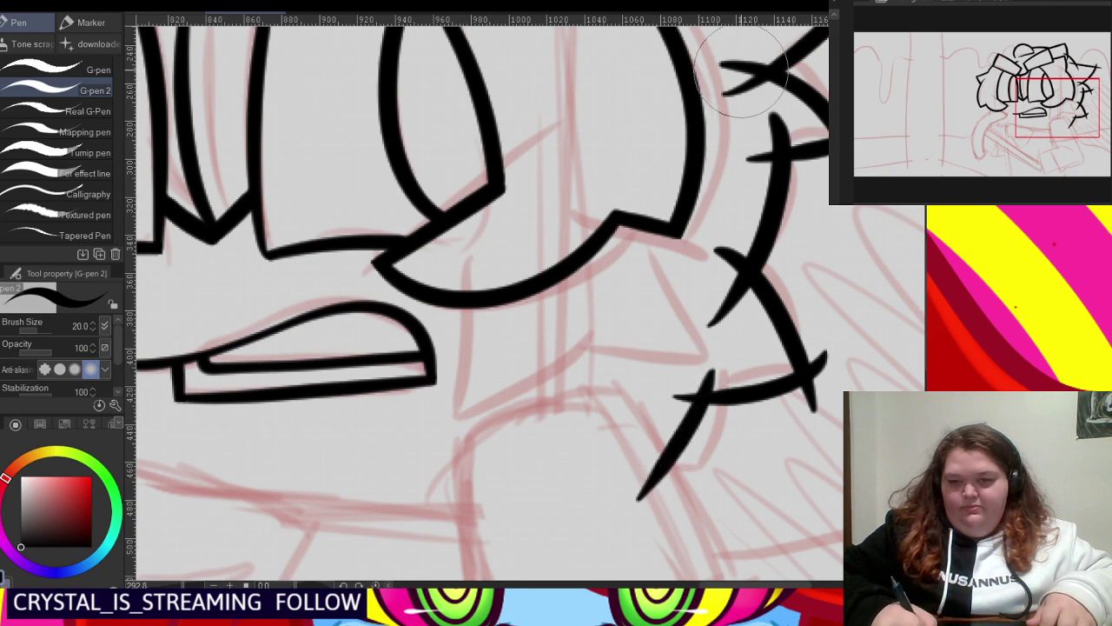
- Erase the line ends sticking out where the large right-hand hair spike meets the head outline and at the spike's inner upper corner
{"action": "scroll", "coordinate": [743, 73], "scroll_direction": "down", "scroll_amount": 4}
{"action": "scroll", "coordinate": [695, 256], "scroll_direction": "up", "scroll_amount": 3}
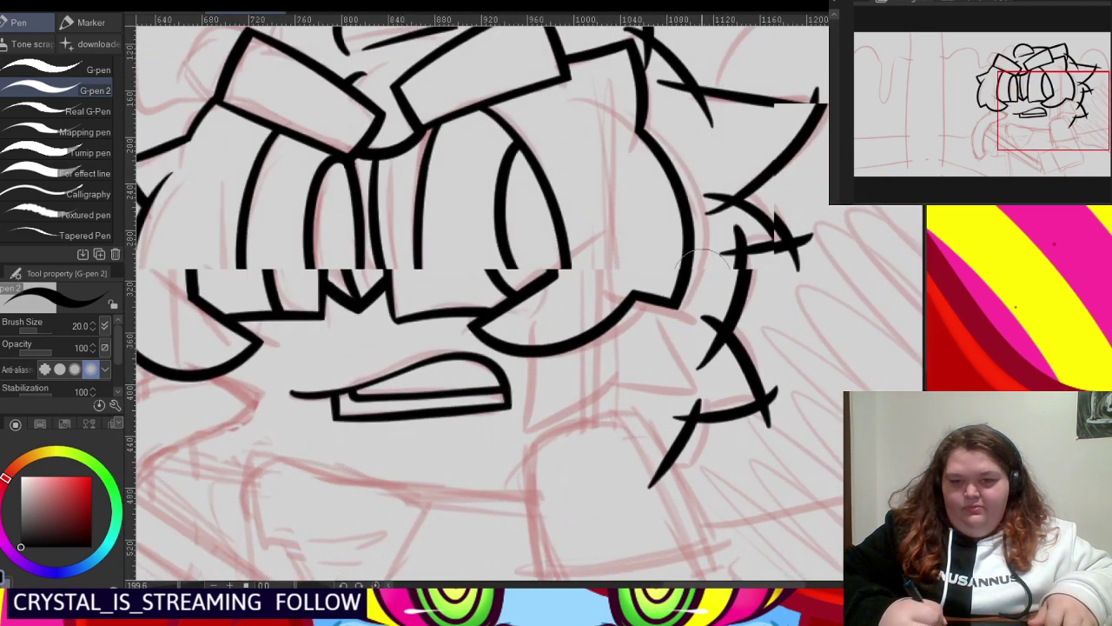
{"action": "scroll", "coordinate": [704, 262], "scroll_direction": "down", "scroll_amount": 3}
{"action": "scroll", "coordinate": [695, 218], "scroll_direction": "up", "scroll_amount": 4}
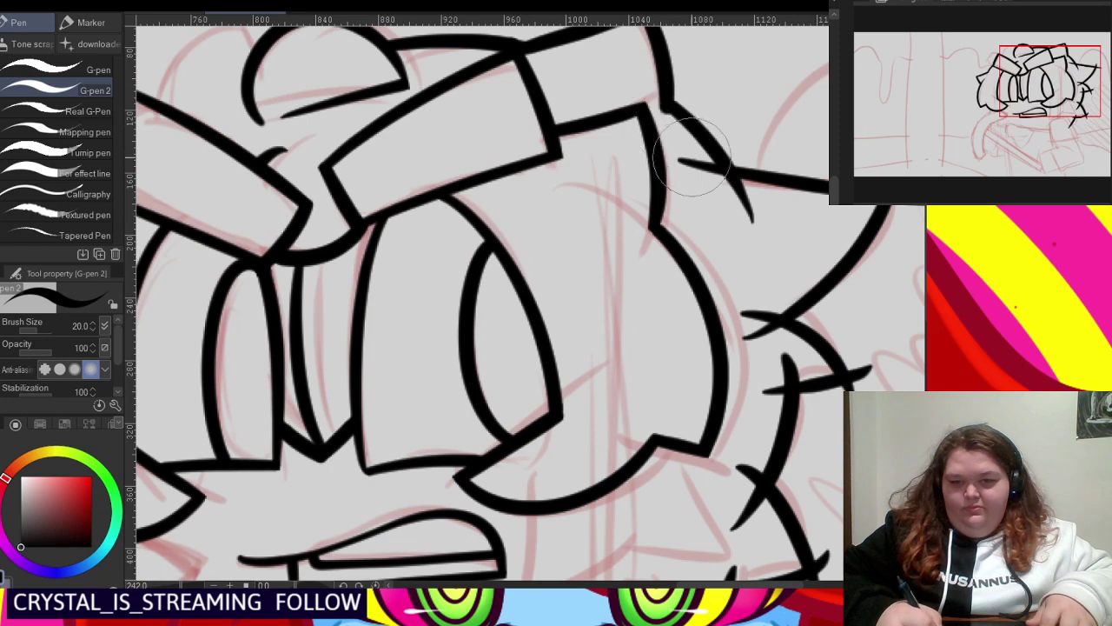
{"action": "scroll", "coordinate": [693, 156], "scroll_direction": "down", "scroll_amount": 3}
{"action": "scroll", "coordinate": [745, 223], "scroll_direction": "up", "scroll_amount": 3}
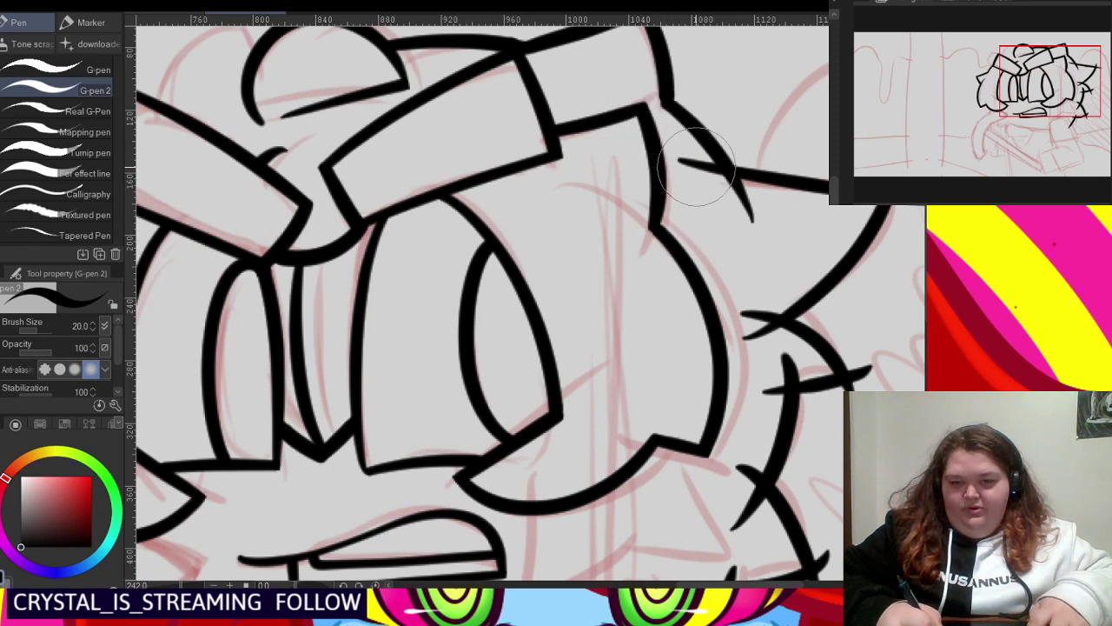
{"action": "left_click_drag", "start_coordinate": [696, 167], "coordinate": [747, 217]}
{"action": "scroll", "coordinate": [797, 199], "scroll_direction": "down", "scroll_amount": 1}
{"action": "scroll", "coordinate": [797, 174], "scroll_direction": "up", "scroll_amount": 2}
{"action": "scroll", "coordinate": [815, 169], "scroll_direction": "down", "scroll_amount": 1}
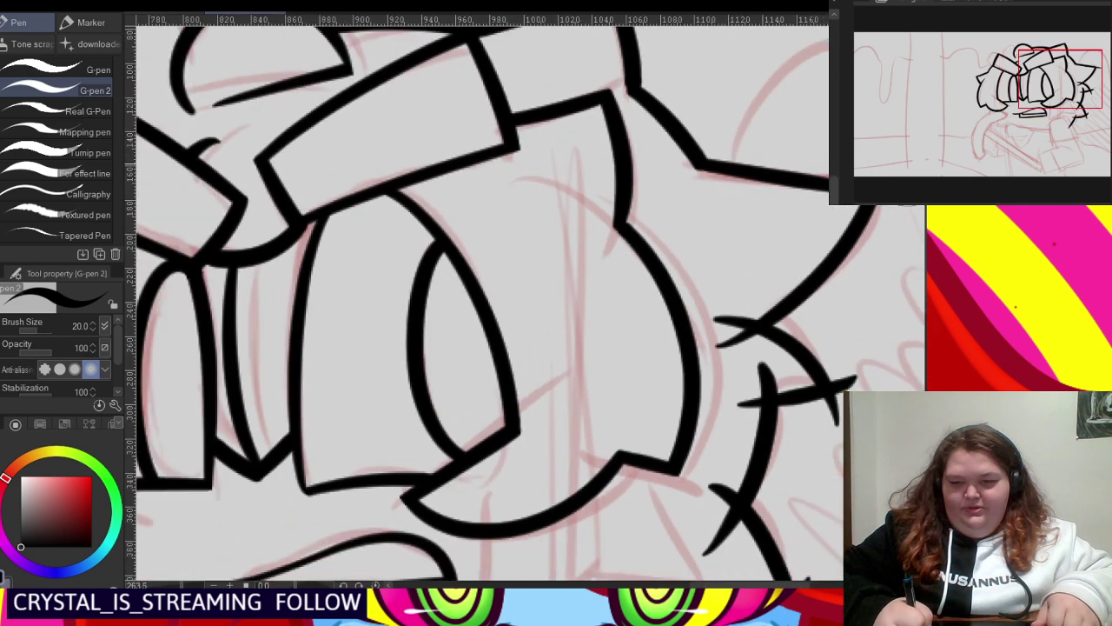
- Erase the crossing line ends at the second hair spike's inner corner, tip and underside
{"action": "scroll", "coordinate": [758, 311], "scroll_direction": "down", "scroll_amount": 2}
{"action": "scroll", "coordinate": [758, 310], "scroll_direction": "up", "scroll_amount": 3}
{"action": "left_click_drag", "start_coordinate": [774, 304], "coordinate": [729, 302]}
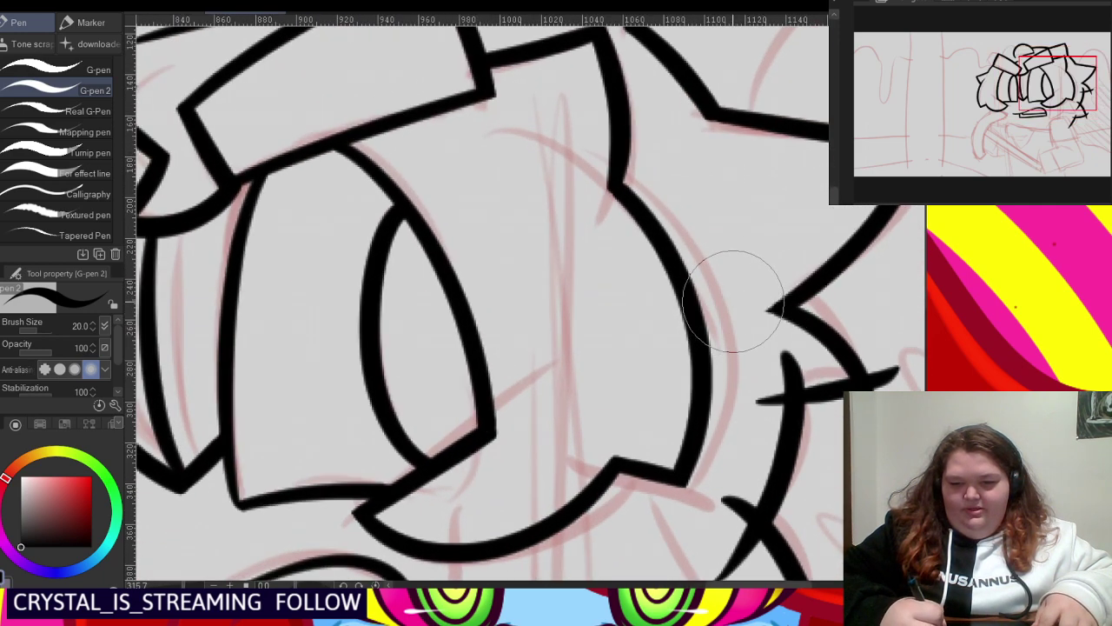
{"action": "scroll", "coordinate": [613, 195], "scroll_direction": "down", "scroll_amount": 2}
{"action": "scroll", "coordinate": [821, 360], "scroll_direction": "up", "scroll_amount": 3}
{"action": "left_click_drag", "start_coordinate": [836, 352], "coordinate": [859, 313]}
{"action": "mouse_move", "coordinate": [730, 279]}
{"action": "left_mouse_down"}
{"action": "mouse_move", "coordinate": [681, 284]}
{"action": "mouse_move", "coordinate": [658, 372]}
{"action": "left_mouse_up"}
- Erase the crossing line ends at the third hair spike's upper inner corner, tip and lower notch
{"action": "scroll", "coordinate": [653, 352], "scroll_direction": "down", "scroll_amount": 2}
{"action": "scroll", "coordinate": [665, 439], "scroll_direction": "up", "scroll_amount": 2}
{"action": "mouse_move", "coordinate": [639, 419]}
{"action": "left_mouse_down"}
{"action": "mouse_move", "coordinate": [648, 494]}
{"action": "mouse_move", "coordinate": [628, 377]}
{"action": "left_mouse_up"}
{"action": "scroll", "coordinate": [643, 261], "scroll_direction": "down", "scroll_amount": 2}
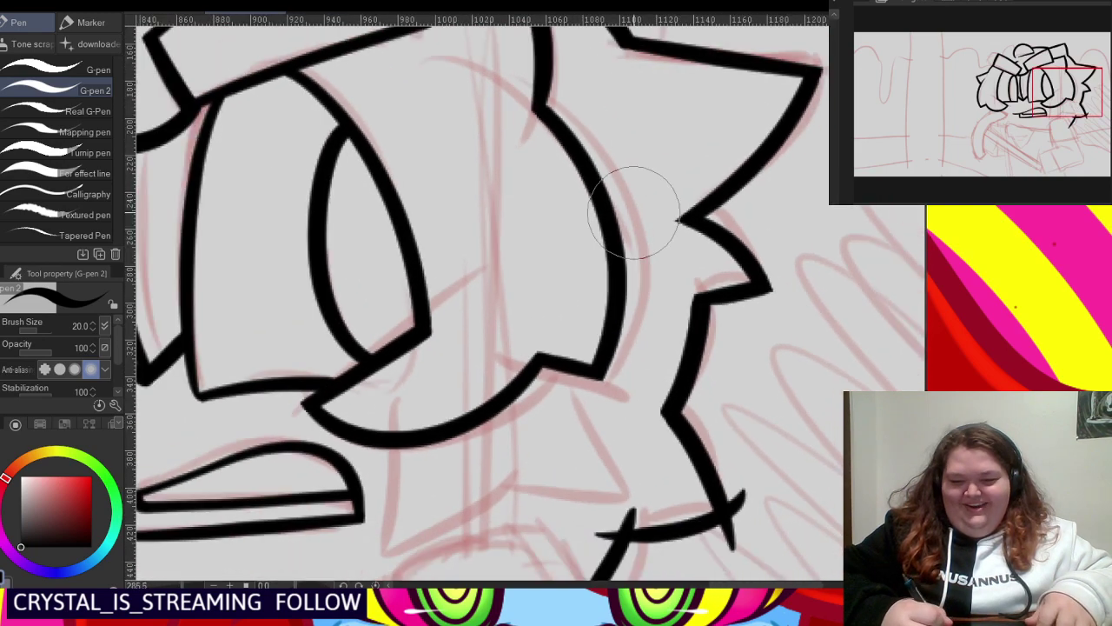
{"action": "scroll", "coordinate": [710, 489], "scroll_direction": "up", "scroll_amount": 2}
{"action": "mouse_move", "coordinate": [711, 491]}
{"action": "left_mouse_down"}
{"action": "mouse_move", "coordinate": [750, 504]}
{"action": "mouse_move", "coordinate": [747, 443]}
{"action": "left_mouse_up"}
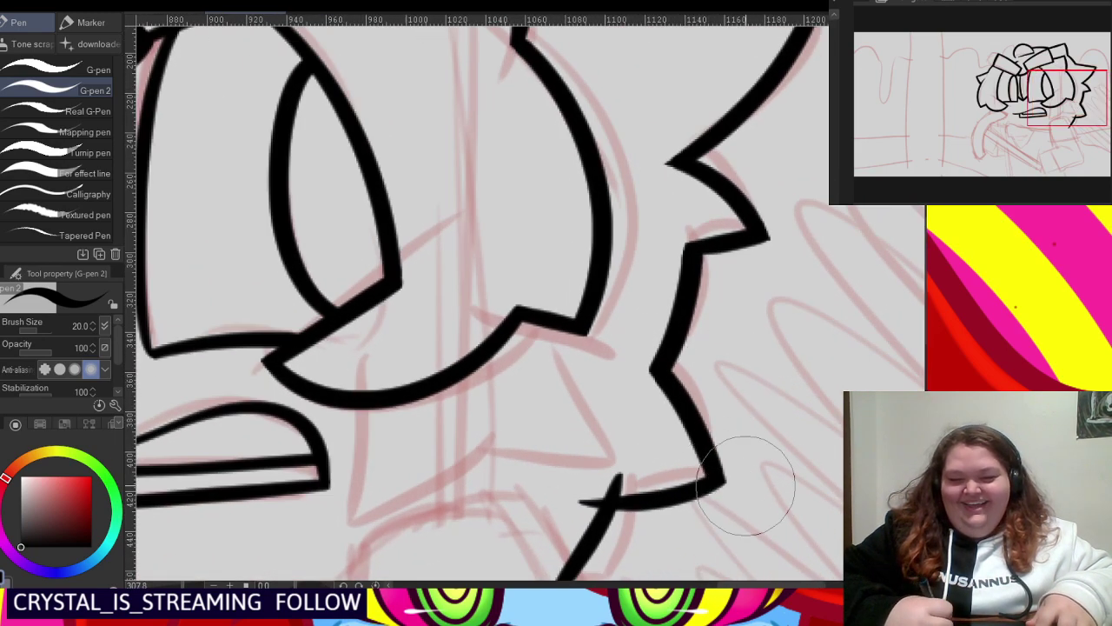
{"action": "scroll", "coordinate": [677, 391], "scroll_direction": "down", "scroll_amount": 2}
{"action": "scroll", "coordinate": [621, 400], "scroll_direction": "up", "scroll_amount": 2}
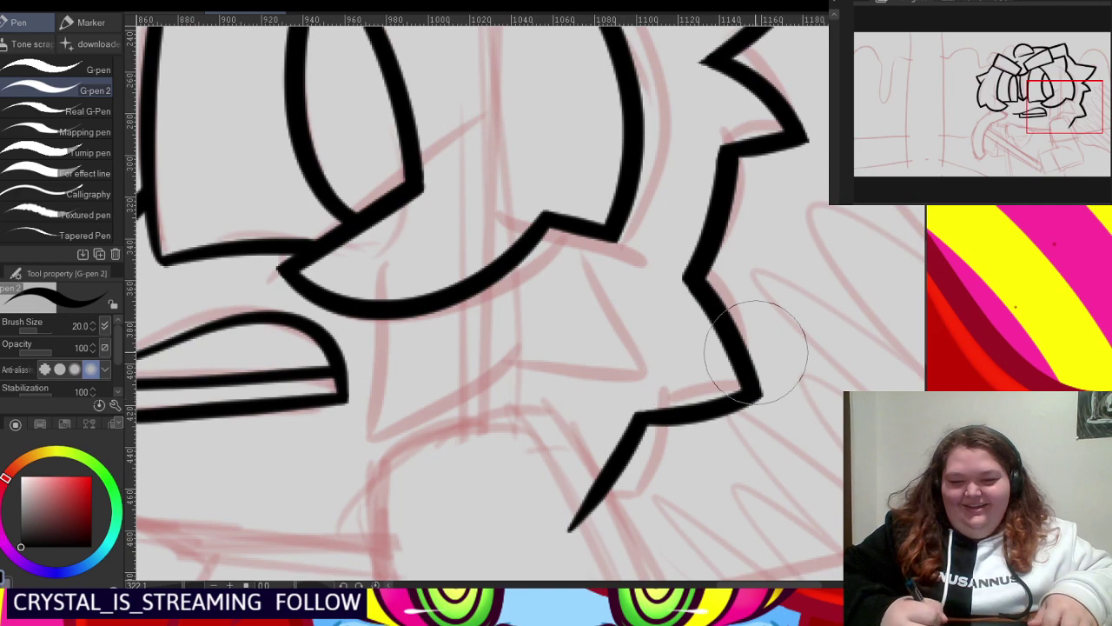
- Ink the two-pointed hair lock hanging under the right-hand cheek, with its two sides and jagged lower edge
{"action": "scroll", "coordinate": [745, 347], "scroll_direction": "down", "scroll_amount": 2}
{"action": "scroll", "coordinate": [495, 330], "scroll_direction": "up", "scroll_amount": 1}
{"action": "mouse_move", "coordinate": [524, 283]}
{"action": "left_mouse_down"}
{"action": "mouse_move", "coordinate": [489, 469]}
{"action": "mouse_move", "coordinate": [530, 421]}
{"action": "mouse_move", "coordinate": [676, 340]}
{"action": "left_mouse_up"}
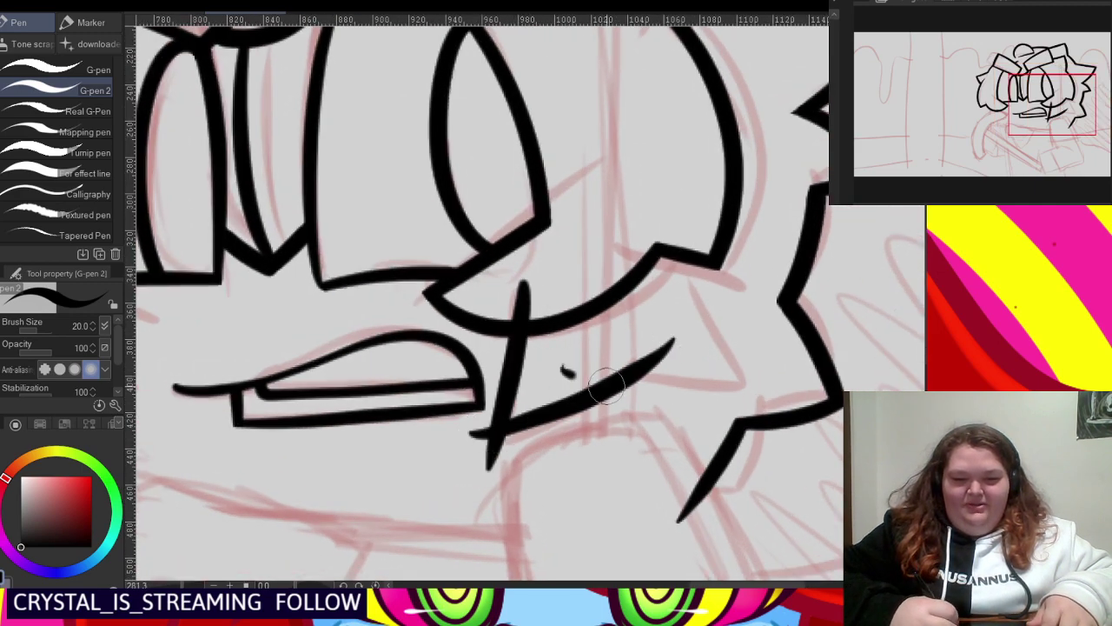
{"action": "mouse_move", "coordinate": [606, 385]}
{"action": "left_mouse_down"}
{"action": "mouse_move", "coordinate": [788, 350]}
{"action": "mouse_move", "coordinate": [718, 338]}
{"action": "mouse_move", "coordinate": [676, 204]}
{"action": "left_mouse_up"}
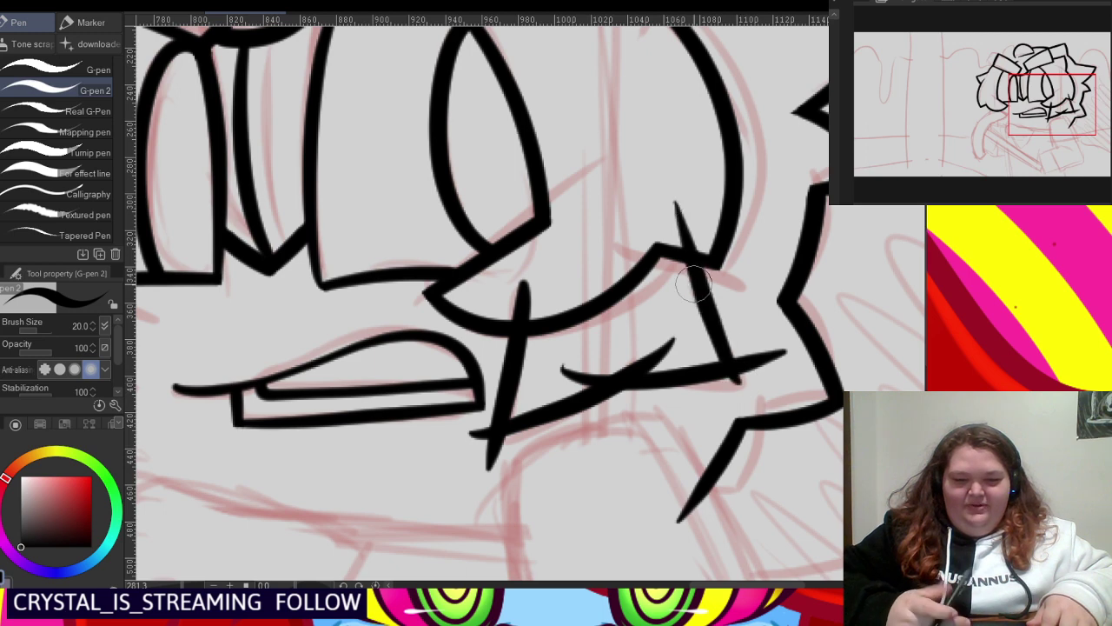
- Erase the line ends overlapping the right-hand cheek and sticking out at the corners of the hair lock below it
{"action": "scroll", "coordinate": [583, 397], "scroll_direction": "up", "scroll_amount": 1}
{"action": "mouse_move", "coordinate": [571, 380]}
{"action": "left_mouse_down"}
{"action": "mouse_move", "coordinate": [606, 362]}
{"action": "mouse_move", "coordinate": [677, 326]}
{"action": "left_mouse_up"}
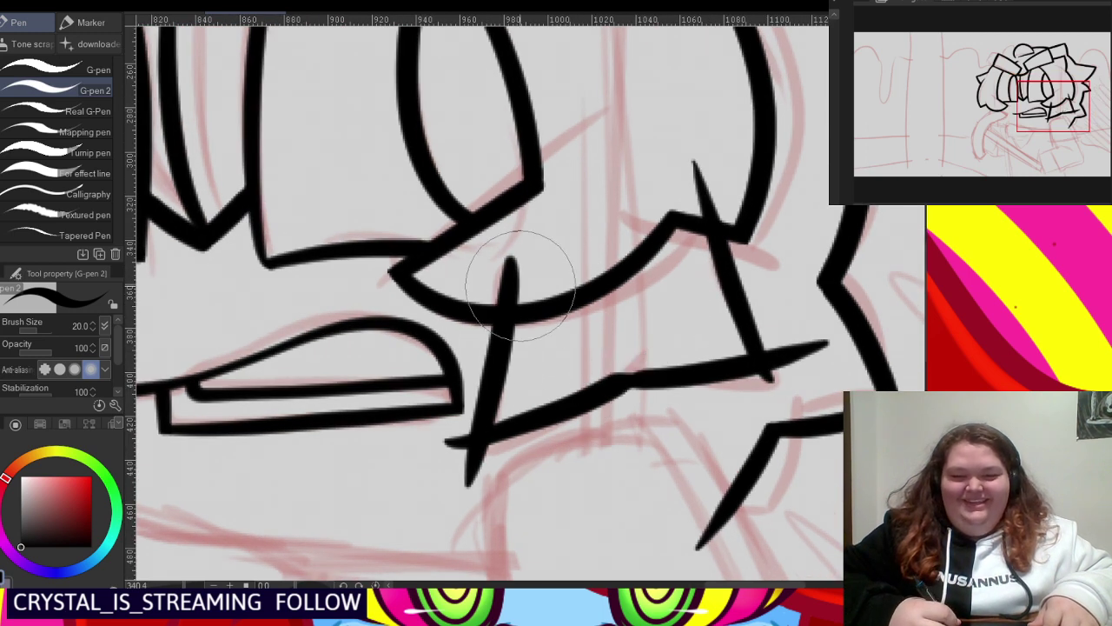
{"action": "left_click_drag", "start_coordinate": [522, 289], "coordinate": [535, 267]}
{"action": "left_click_drag", "start_coordinate": [686, 187], "coordinate": [716, 185]}
{"action": "left_click_drag", "start_coordinate": [749, 390], "coordinate": [775, 387]}
{"action": "mouse_move", "coordinate": [796, 339]}
{"action": "left_mouse_down"}
{"action": "mouse_move", "coordinate": [812, 360]}
{"action": "mouse_move", "coordinate": [817, 347]}
{"action": "left_mouse_up"}
{"action": "mouse_move", "coordinate": [526, 434]}
{"action": "left_mouse_down"}
{"action": "mouse_move", "coordinate": [483, 469]}
{"action": "mouse_move", "coordinate": [442, 442]}
{"action": "left_mouse_up"}
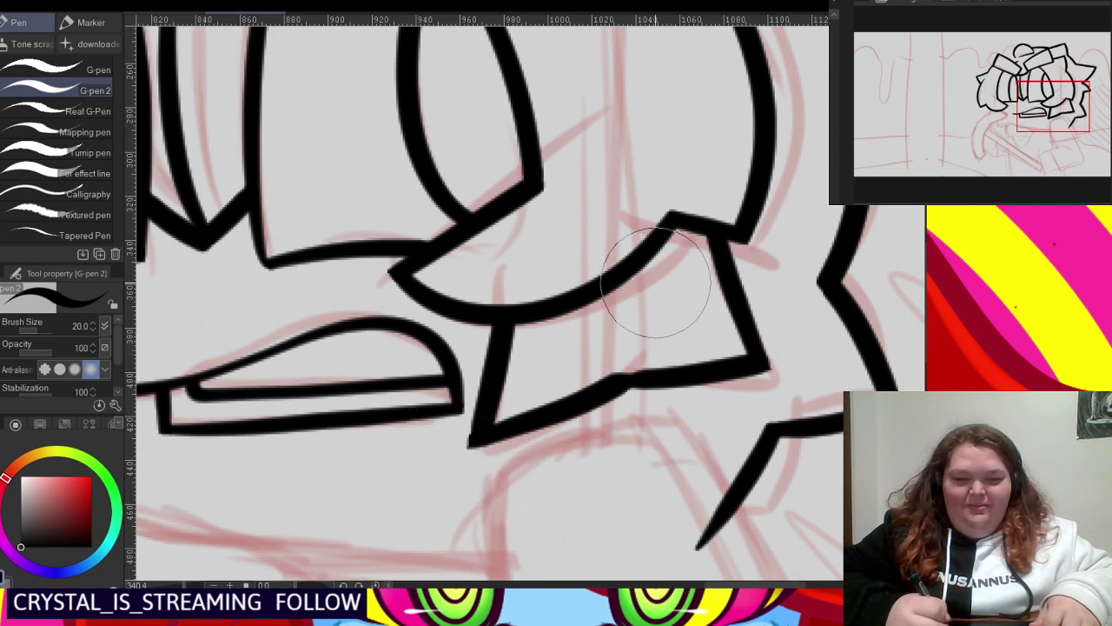
- Ink the pointed hair tuft between the left-hand eyebrow and the round tuft, and erase its crossing line ends
{"action": "scroll", "coordinate": [660, 287], "scroll_direction": "down", "scroll_amount": 3}
{"action": "scroll", "coordinate": [676, 265], "scroll_direction": "down", "scroll_amount": 1}
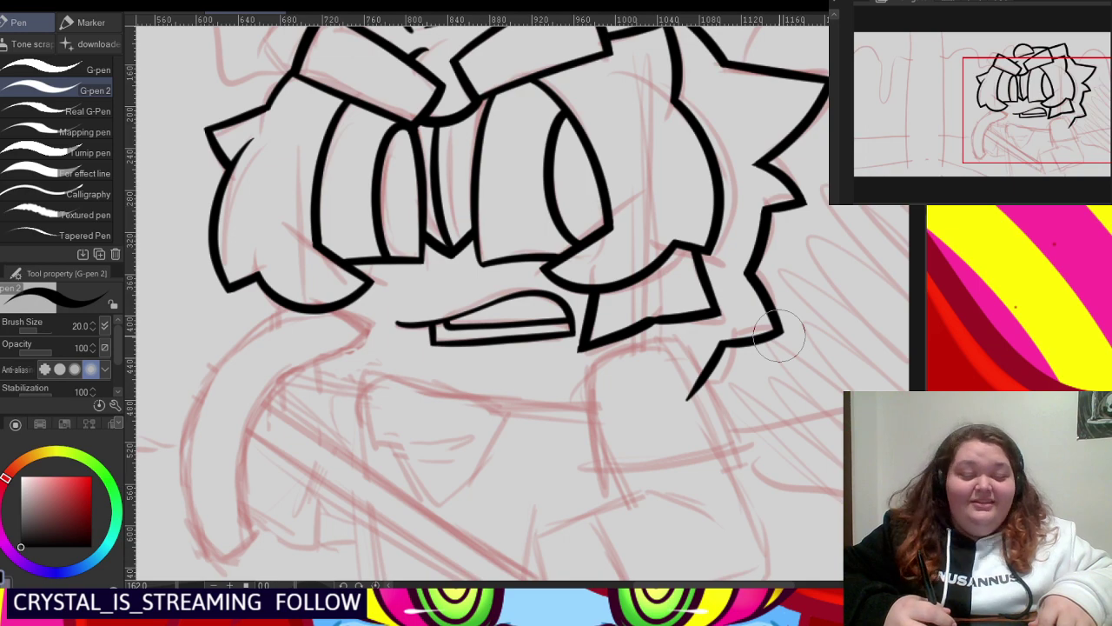
{"action": "scroll", "coordinate": [644, 195], "scroll_direction": "down", "scroll_amount": 4}
{"action": "scroll", "coordinate": [525, 155], "scroll_direction": "up", "scroll_amount": 3}
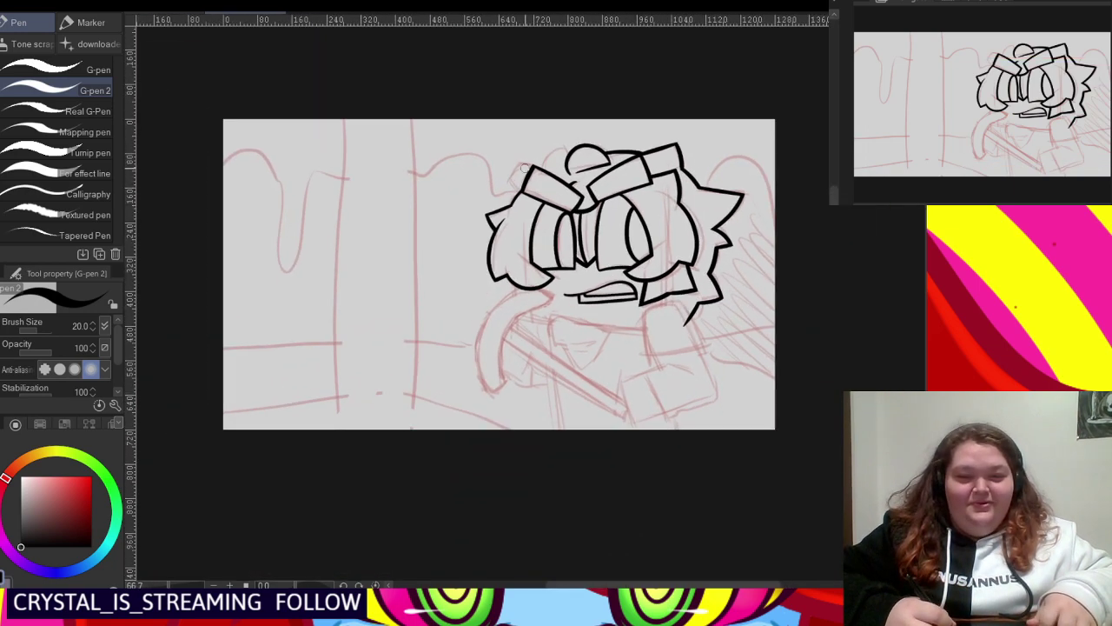
{"action": "scroll", "coordinate": [525, 154], "scroll_direction": "up", "scroll_amount": 5}
{"action": "left_click_drag", "start_coordinate": [560, 68], "coordinate": [643, 213]}
{"action": "scroll", "coordinate": [575, 130], "scroll_direction": "up", "scroll_amount": 1}
{"action": "mouse_move", "coordinate": [613, 91]}
{"action": "left_mouse_down"}
{"action": "mouse_move", "coordinate": [456, 218]}
{"action": "mouse_move", "coordinate": [467, 309]}
{"action": "mouse_move", "coordinate": [460, 269]}
{"action": "left_mouse_up"}
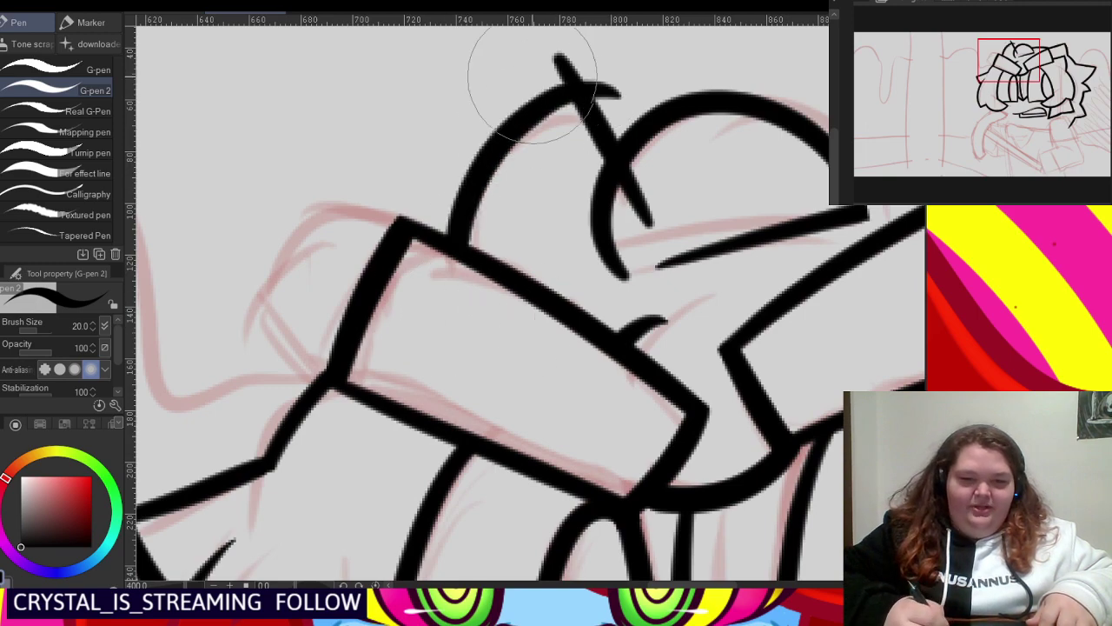
{"action": "mouse_move", "coordinate": [553, 61]}
{"action": "left_mouse_down"}
{"action": "mouse_move", "coordinate": [588, 54]}
{"action": "mouse_move", "coordinate": [652, 150]}
{"action": "mouse_move", "coordinate": [651, 229]}
{"action": "left_mouse_up"}
- Ink the small rounded piece behind the left-hand eyebrow's outer end and erase its crossing line ends
{"action": "scroll", "coordinate": [639, 218], "scroll_direction": "down", "scroll_amount": 3}
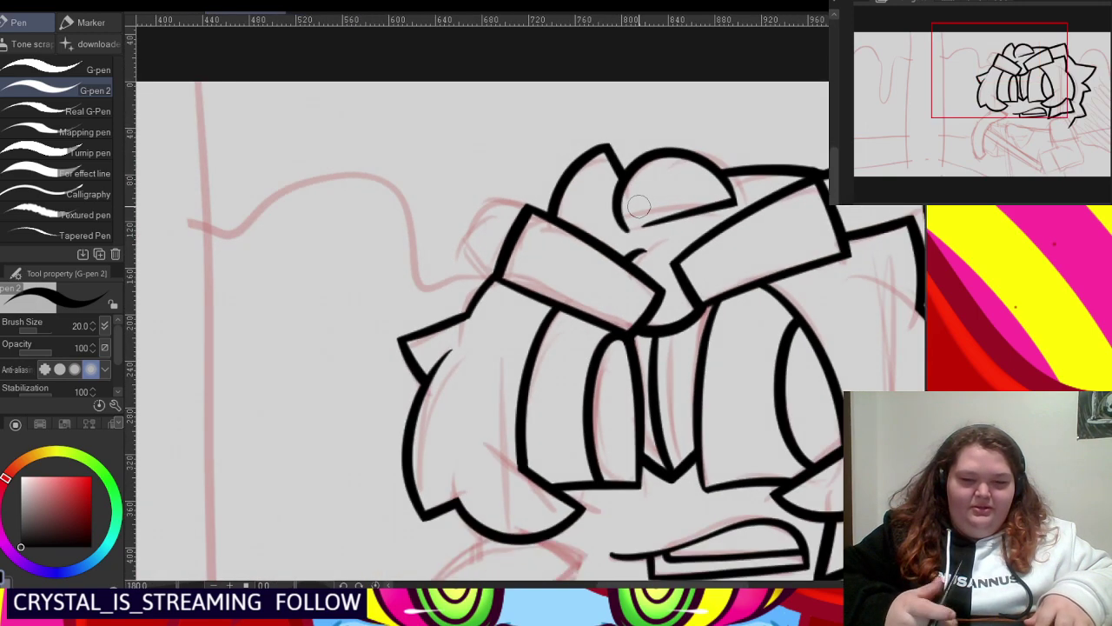
{"action": "scroll", "coordinate": [469, 271], "scroll_direction": "up", "scroll_amount": 4}
{"action": "left_click_drag", "start_coordinate": [422, 213], "coordinate": [564, 298]}
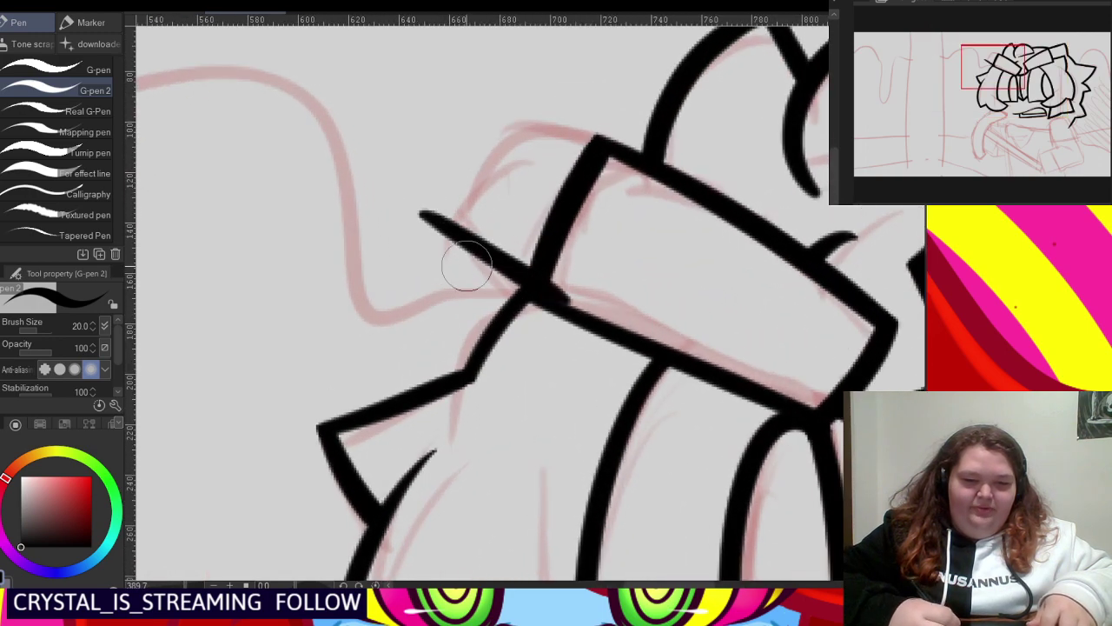
{"action": "left_click_drag", "start_coordinate": [460, 272], "coordinate": [515, 161]}
{"action": "left_click_drag", "start_coordinate": [458, 252], "coordinate": [664, 183]}
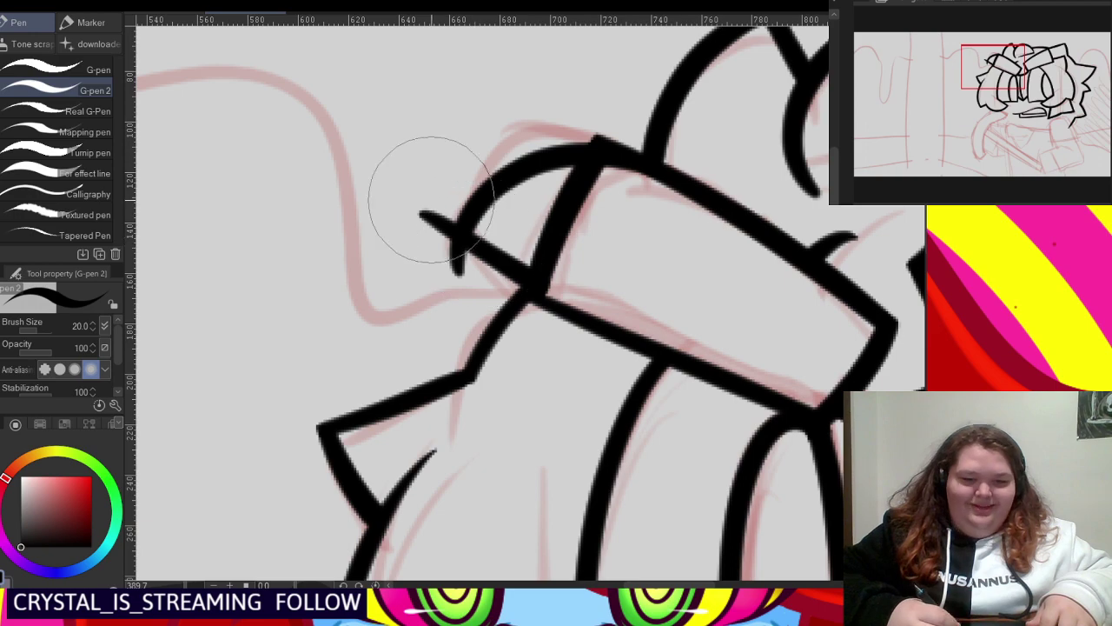
{"action": "scroll", "coordinate": [452, 229], "scroll_direction": "down", "scroll_amount": 5}
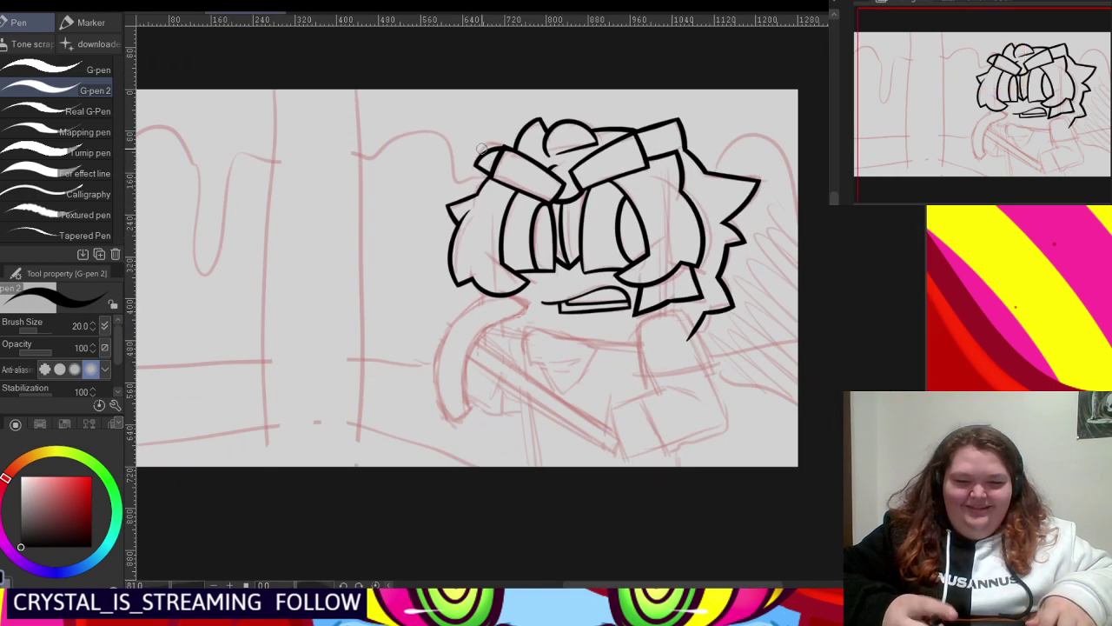
- Ink the left-hand side of the jaw and the long chin line under the mouth, and erase the overlapping ends at their corner
{"action": "scroll", "coordinate": [493, 289], "scroll_direction": "up", "scroll_amount": 3}
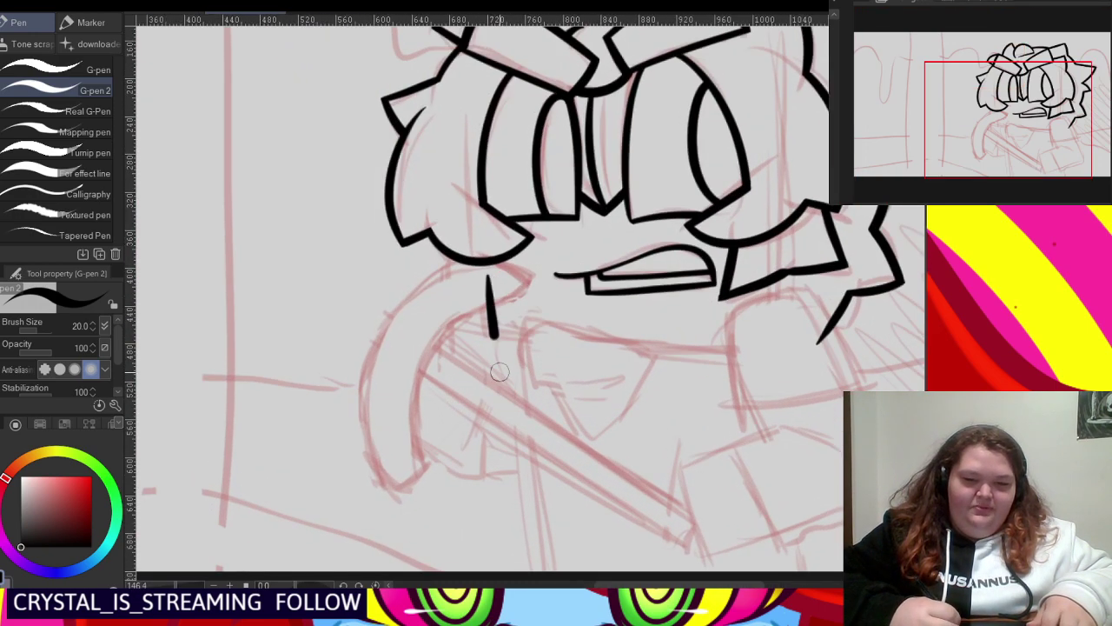
{"action": "left_click_drag", "start_coordinate": [500, 372], "coordinate": [502, 368]}
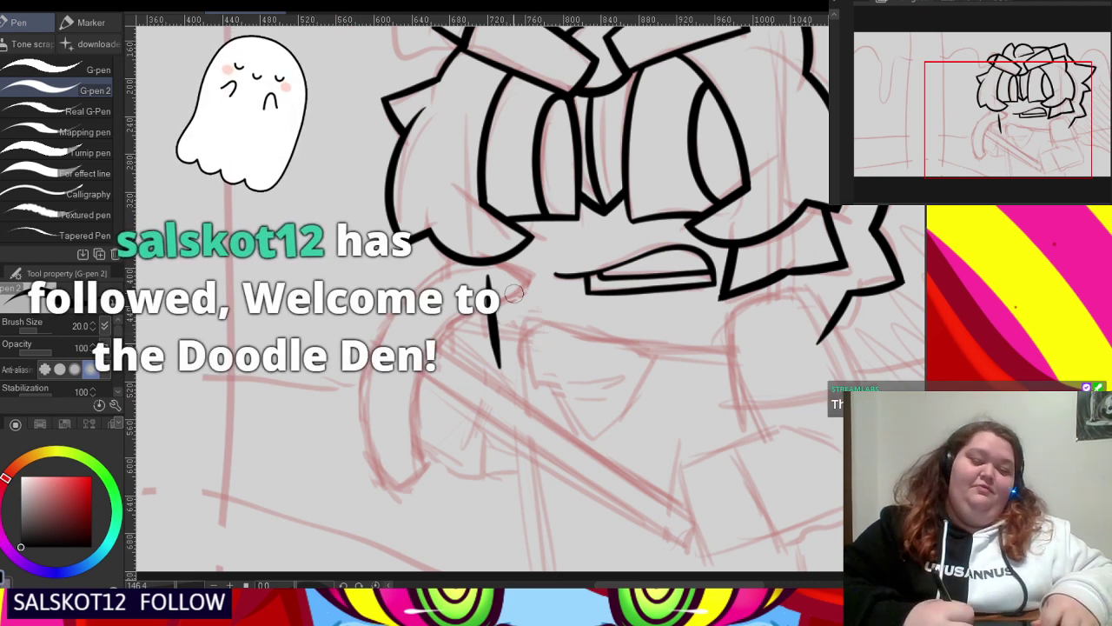
{"action": "scroll", "coordinate": [513, 293], "scroll_direction": "up", "scroll_amount": 1}
{"action": "mouse_move", "coordinate": [452, 331]}
{"action": "left_mouse_down"}
{"action": "mouse_move", "coordinate": [673, 358]}
{"action": "mouse_move", "coordinate": [839, 361]}
{"action": "left_mouse_up"}
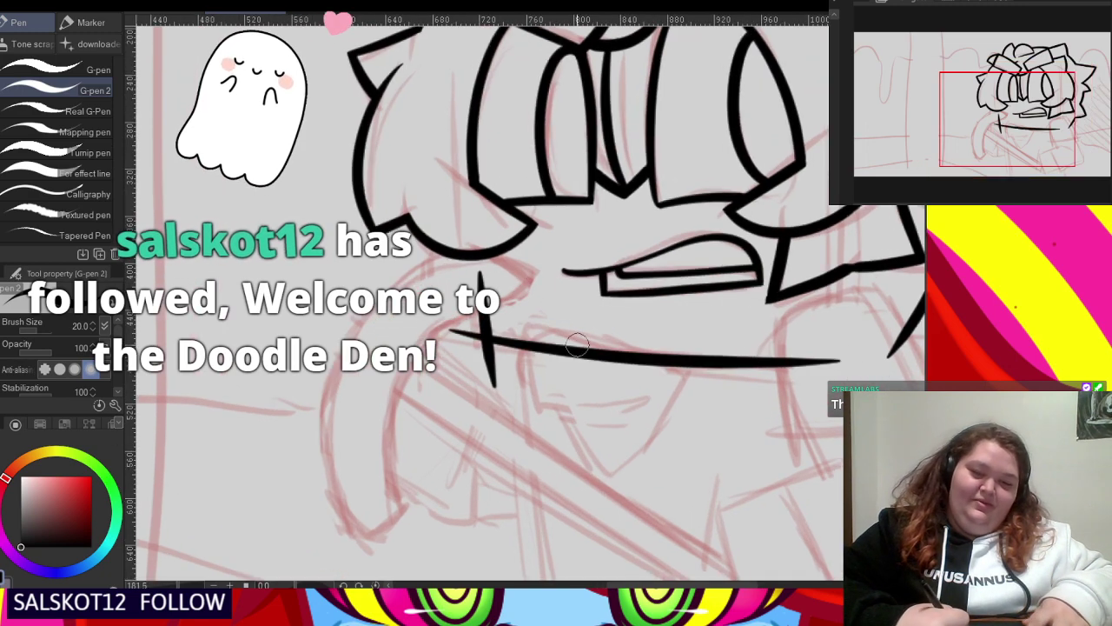
{"action": "key", "text": "ctrl+z"}
{"action": "left_click_drag", "start_coordinate": [452, 341], "coordinate": [819, 365]}
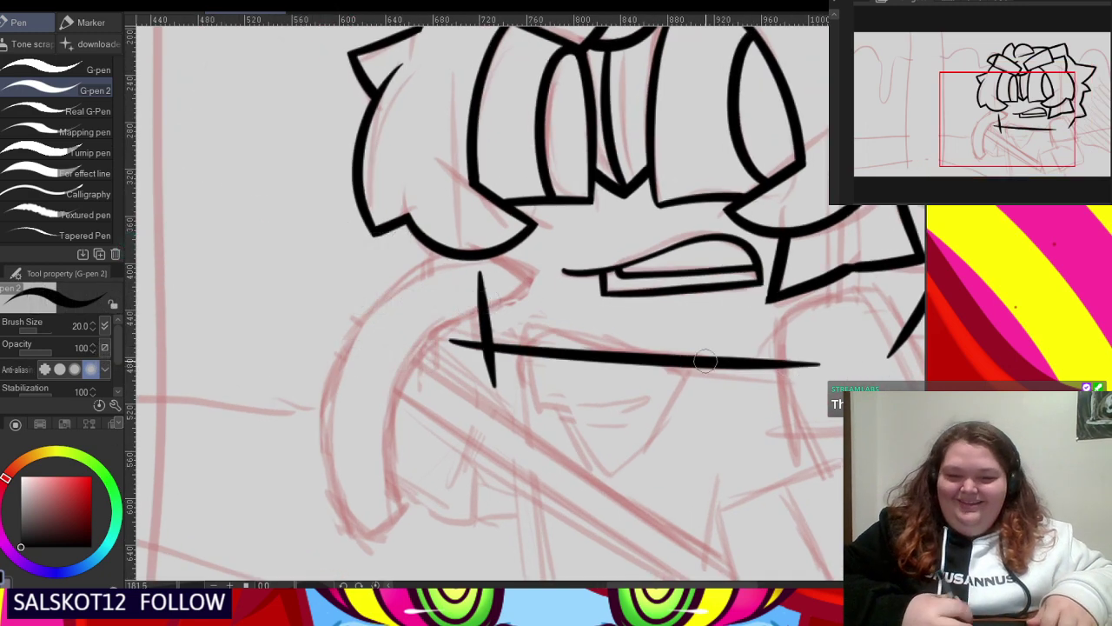
{"action": "scroll", "coordinate": [504, 350], "scroll_direction": "up", "scroll_amount": 1}
{"action": "mouse_move", "coordinate": [432, 324]}
{"action": "left_mouse_down"}
{"action": "mouse_move", "coordinate": [455, 366]}
{"action": "mouse_move", "coordinate": [513, 383]}
{"action": "left_mouse_up"}
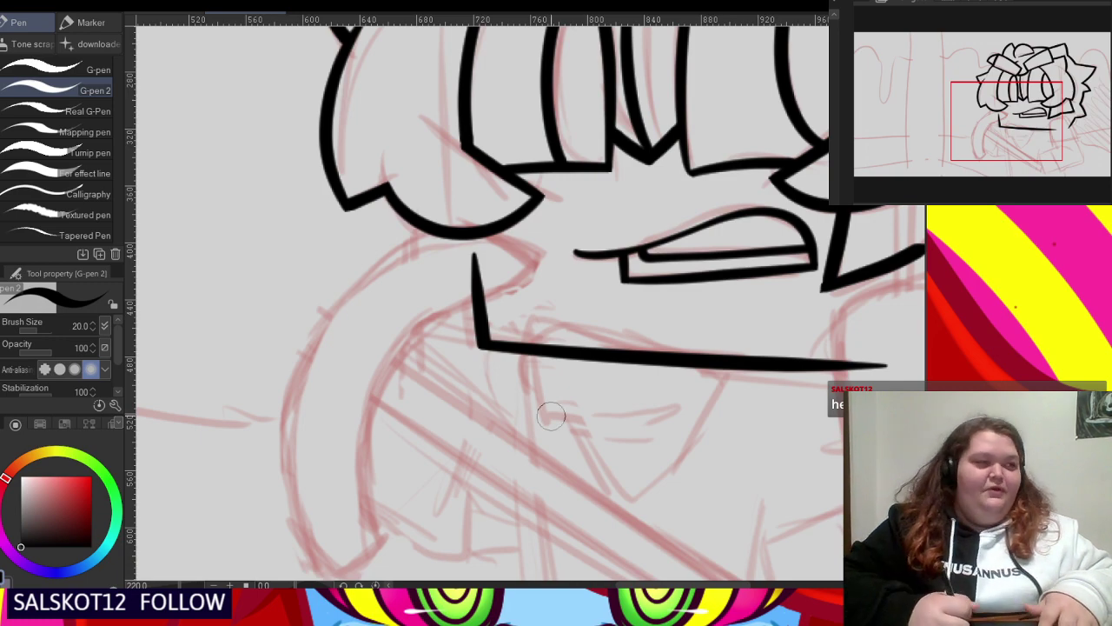
- Ink the four-sided upper sleeve under the right-hand hair lock, with its curved upper edge, two sides and lower edge
{"action": "scroll", "coordinate": [386, 235], "scroll_direction": "down", "scroll_amount": 4}
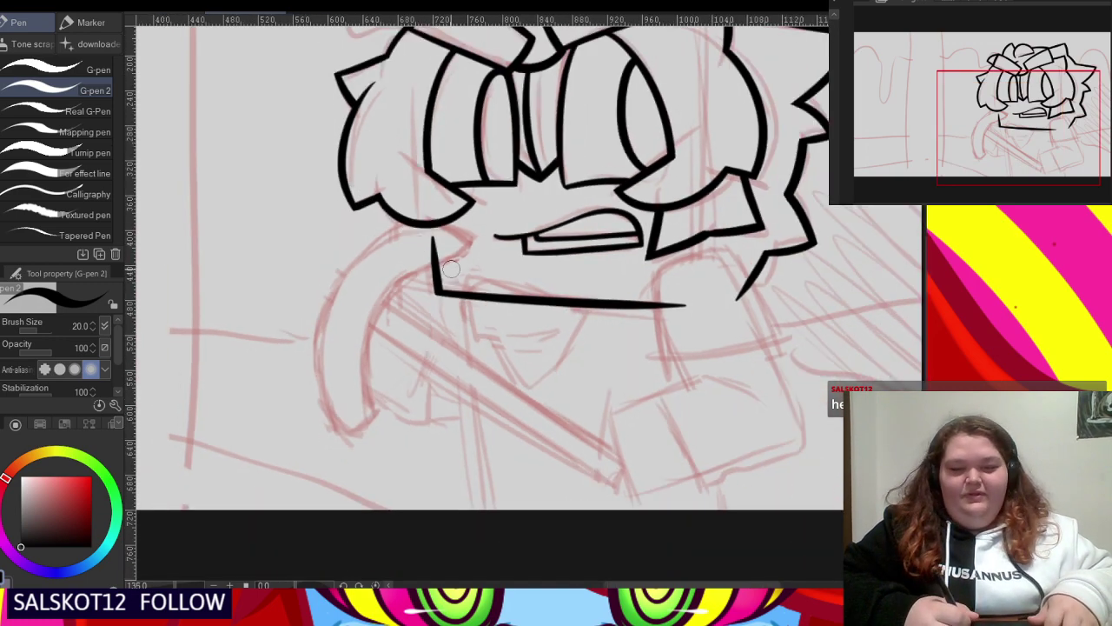
{"action": "scroll", "coordinate": [673, 330], "scroll_direction": "up", "scroll_amount": 2}
{"action": "scroll", "coordinate": [680, 362], "scroll_direction": "down", "scroll_amount": 2}
{"action": "scroll", "coordinate": [635, 367], "scroll_direction": "up", "scroll_amount": 3}
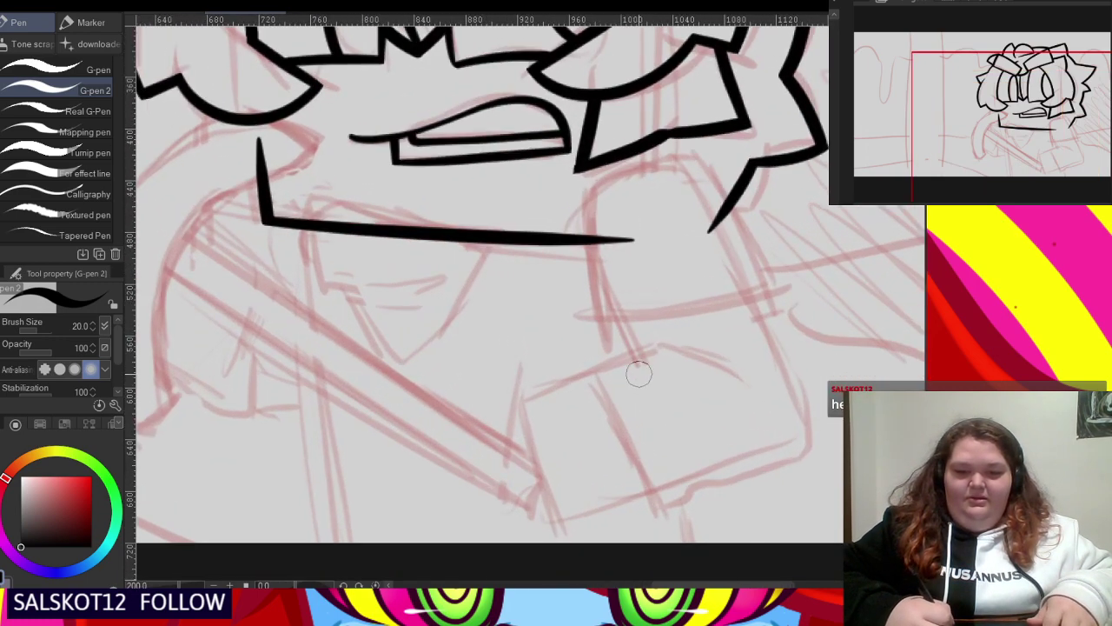
{"action": "mouse_move", "coordinate": [652, 392]}
{"action": "left_mouse_down"}
{"action": "mouse_move", "coordinate": [596, 177]}
{"action": "mouse_move", "coordinate": [590, 189]}
{"action": "mouse_move", "coordinate": [737, 147]}
{"action": "left_mouse_up"}
{"action": "left_click_drag", "start_coordinate": [749, 230], "coordinate": [787, 337]}
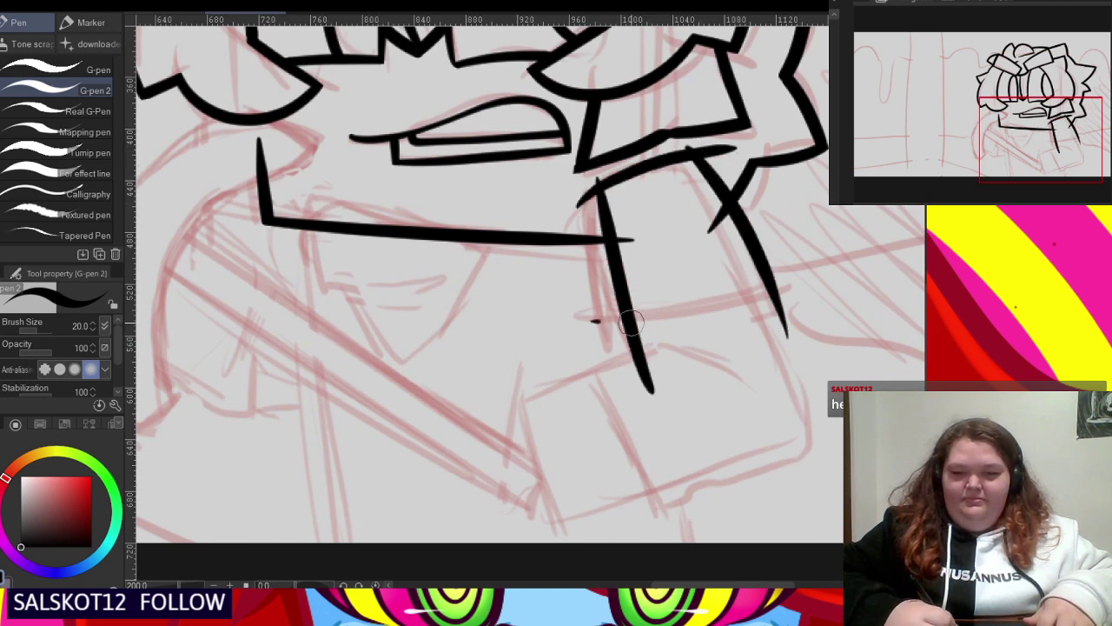
{"action": "left_click_drag", "start_coordinate": [592, 323], "coordinate": [820, 275]}
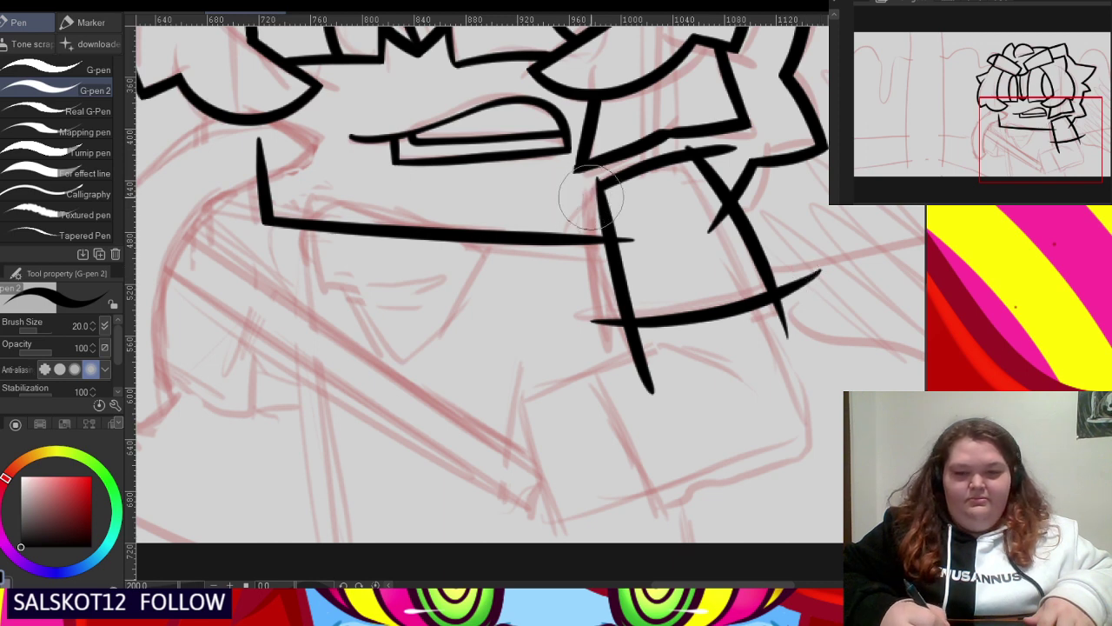
- Erase the line ends sticking out around the upper sleeve's corners, including the chin line and hair strand crossing into it
{"action": "key", "text": "ctrl+z"}
{"action": "key", "text": "ctrl+y"}
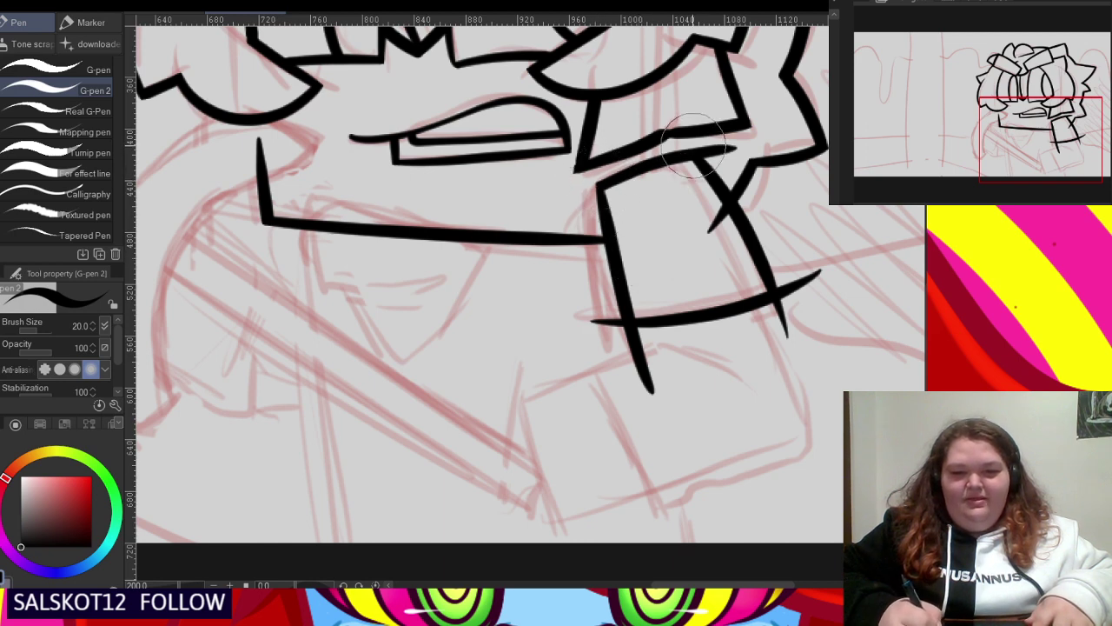
{"action": "left_click_drag", "start_coordinate": [717, 157], "coordinate": [702, 250]}
{"action": "left_click_drag", "start_coordinate": [594, 306], "coordinate": [648, 382]}
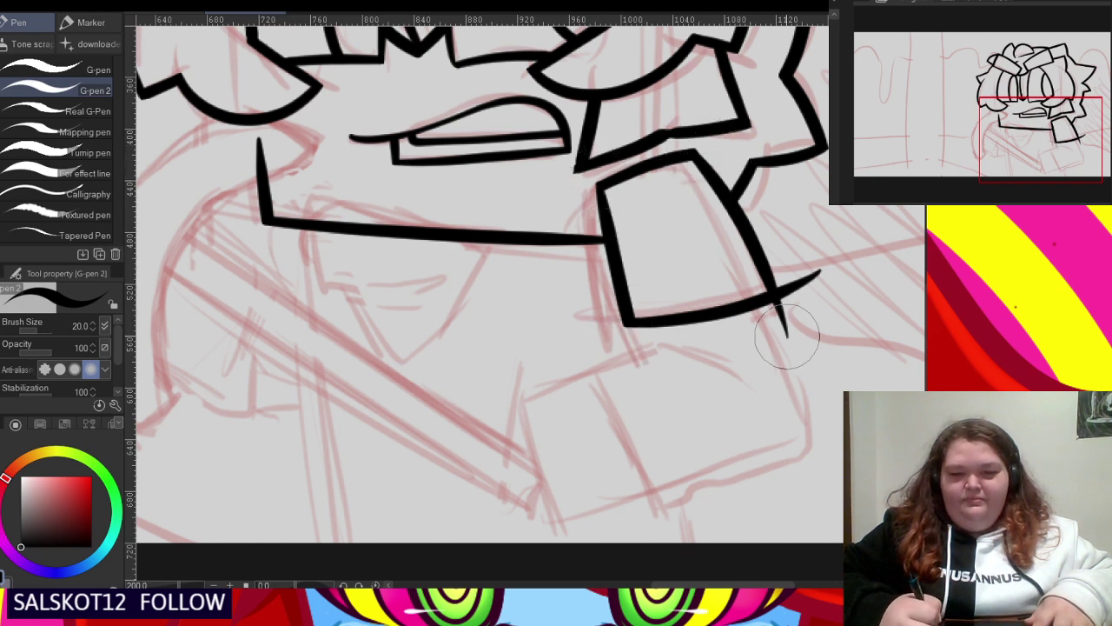
{"action": "left_click_drag", "start_coordinate": [789, 330], "coordinate": [808, 280]}
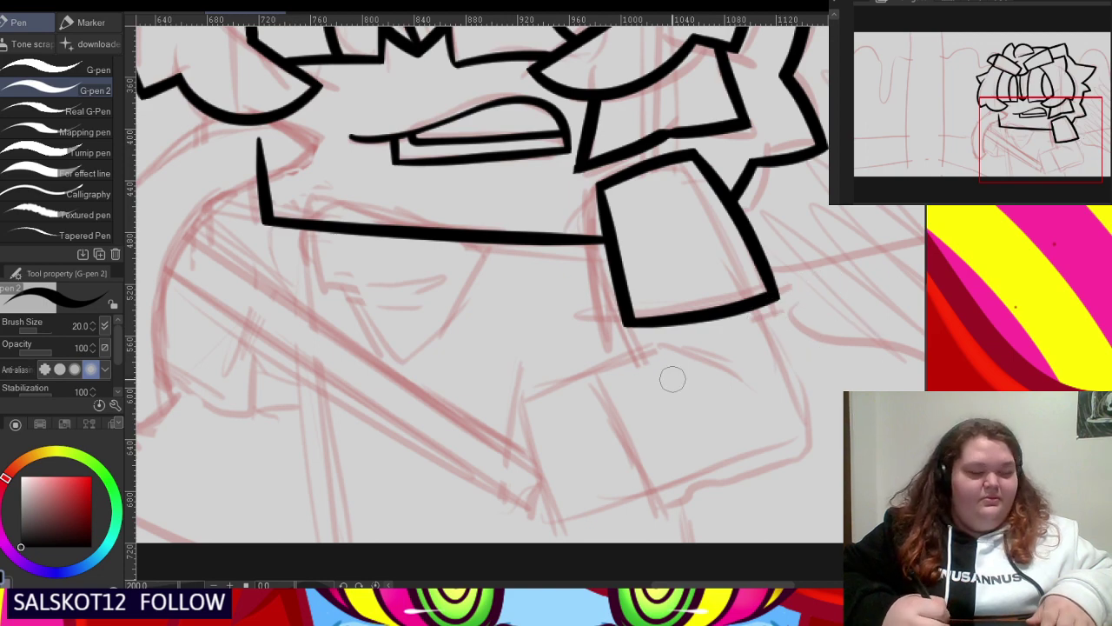
- Ink the bent forearm below the upper sleeve, with its short inner line, rounded outer side, lower edge and cuff line
{"action": "scroll", "coordinate": [670, 373], "scroll_direction": "up", "scroll_amount": 2}
{"action": "left_click_drag", "start_coordinate": [631, 273], "coordinate": [653, 385]}
{"action": "scroll", "coordinate": [569, 143], "scroll_direction": "down", "scroll_amount": 1}
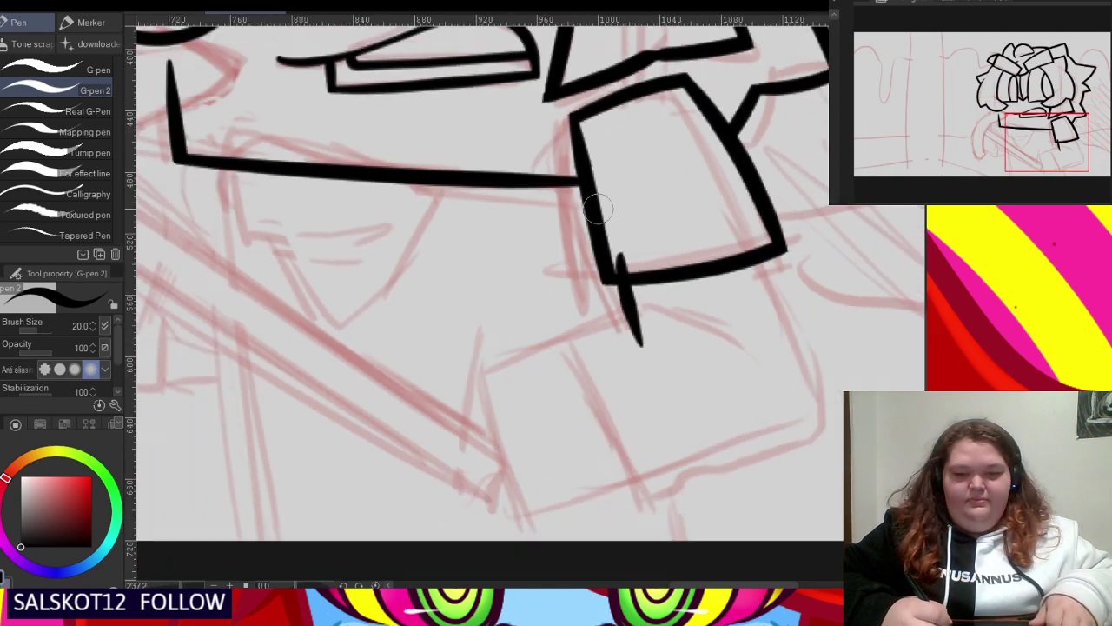
{"action": "scroll", "coordinate": [597, 209], "scroll_direction": "down", "scroll_amount": 1}
{"action": "mouse_move", "coordinate": [719, 228]}
{"action": "left_mouse_down"}
{"action": "mouse_move", "coordinate": [782, 383]}
{"action": "mouse_move", "coordinate": [774, 402]}
{"action": "mouse_move", "coordinate": [726, 433]}
{"action": "mouse_move", "coordinate": [665, 442]}
{"action": "mouse_move", "coordinate": [625, 478]}
{"action": "mouse_move", "coordinate": [551, 278]}
{"action": "left_mouse_up"}
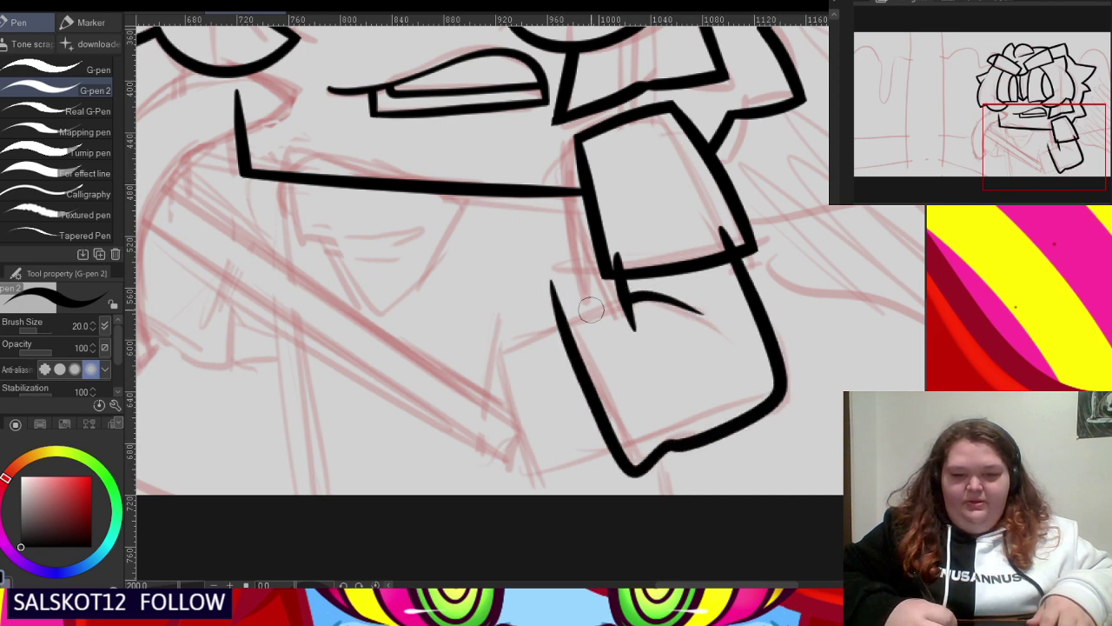
- Ink the forearm's upper edge and close the cuff with its outer side and lower edge
{"action": "mouse_move", "coordinate": [625, 298]}
{"action": "left_mouse_down"}
{"action": "mouse_move", "coordinate": [479, 361]}
{"action": "mouse_move", "coordinate": [500, 348]}
{"action": "mouse_move", "coordinate": [538, 461]}
{"action": "left_mouse_up"}
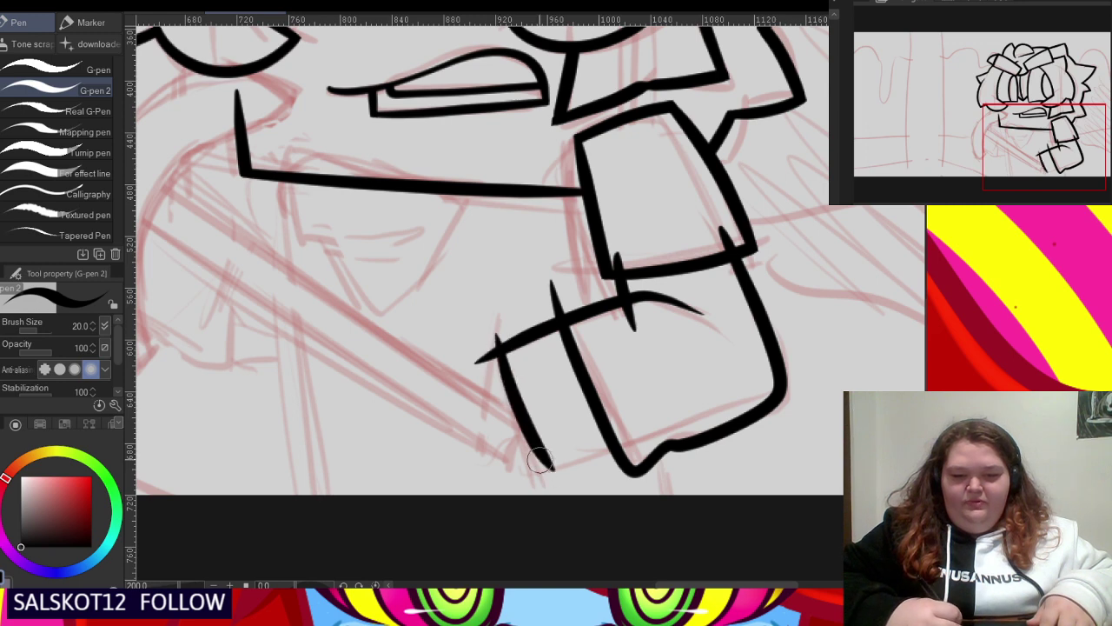
{"action": "key", "text": "ctrl+z"}
{"action": "left_click_drag", "start_coordinate": [500, 343], "coordinate": [556, 474]}
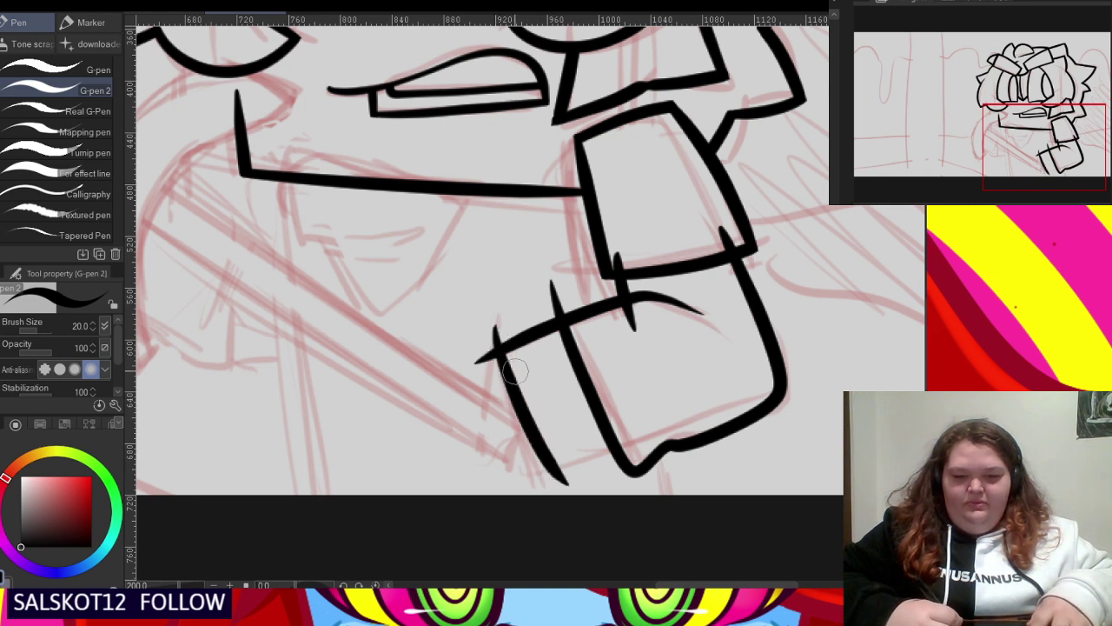
{"action": "key", "text": "ctrl+z"}
{"action": "mouse_move", "coordinate": [490, 331]}
{"action": "left_mouse_down"}
{"action": "mouse_move", "coordinate": [560, 491]}
{"action": "mouse_move", "coordinate": [604, 448]}
{"action": "mouse_move", "coordinate": [672, 422]}
{"action": "left_mouse_up"}
- Erase the crossing line ends at the cuff corners, the inner elbow and the joint between forearm and upper sleeve
{"action": "scroll", "coordinate": [522, 465], "scroll_direction": "up", "scroll_amount": 2}
{"action": "left_click_drag", "start_coordinate": [537, 492], "coordinate": [496, 439]}
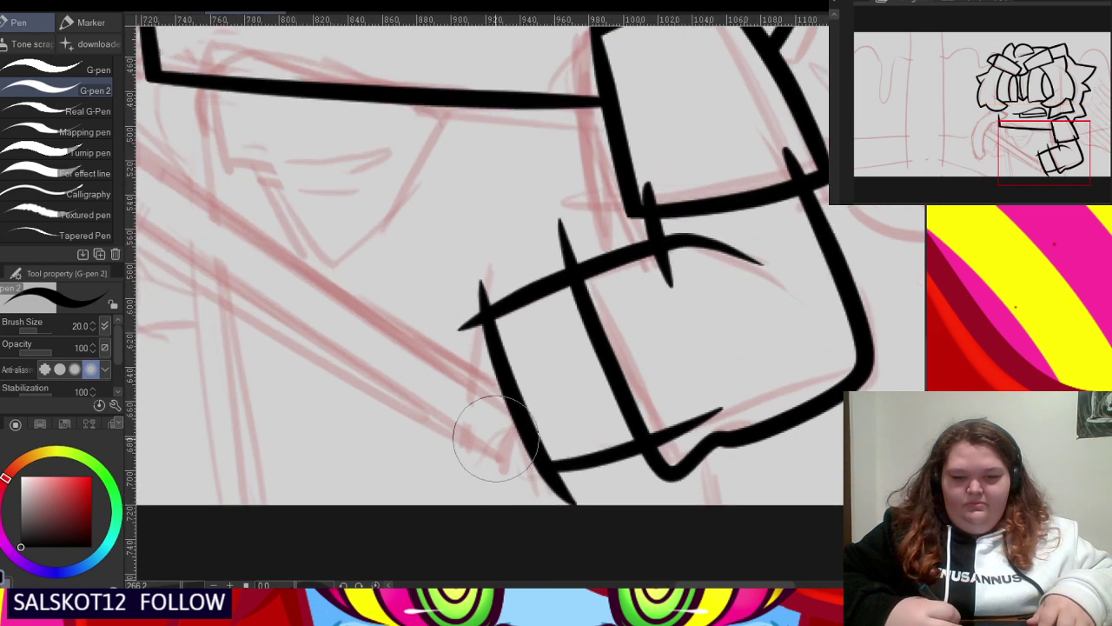
{"action": "mouse_move", "coordinate": [460, 296]}
{"action": "left_mouse_down"}
{"action": "mouse_move", "coordinate": [463, 339]}
{"action": "mouse_move", "coordinate": [534, 247]}
{"action": "mouse_move", "coordinate": [574, 244]}
{"action": "left_mouse_up"}
{"action": "left_click_drag", "start_coordinate": [666, 198], "coordinate": [655, 203]}
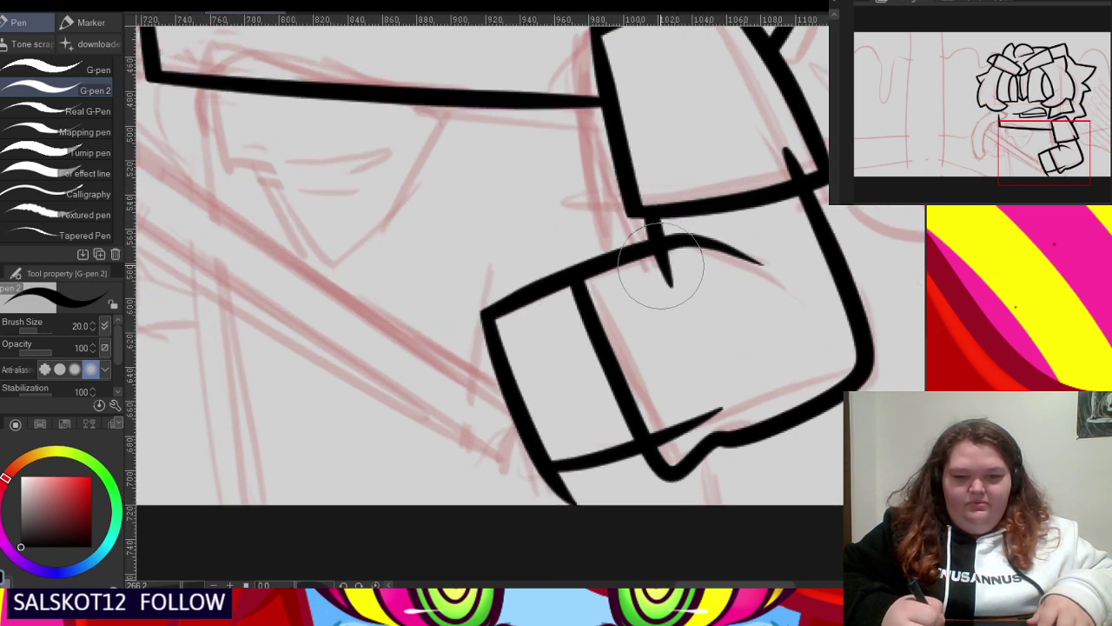
{"action": "left_click_drag", "start_coordinate": [661, 266], "coordinate": [680, 268]}
{"action": "mouse_move", "coordinate": [763, 174]}
{"action": "left_mouse_down"}
{"action": "mouse_move", "coordinate": [785, 160]}
{"action": "mouse_move", "coordinate": [786, 177]}
{"action": "left_mouse_up"}
{"action": "left_click_drag", "start_coordinate": [576, 468], "coordinate": [542, 488]}
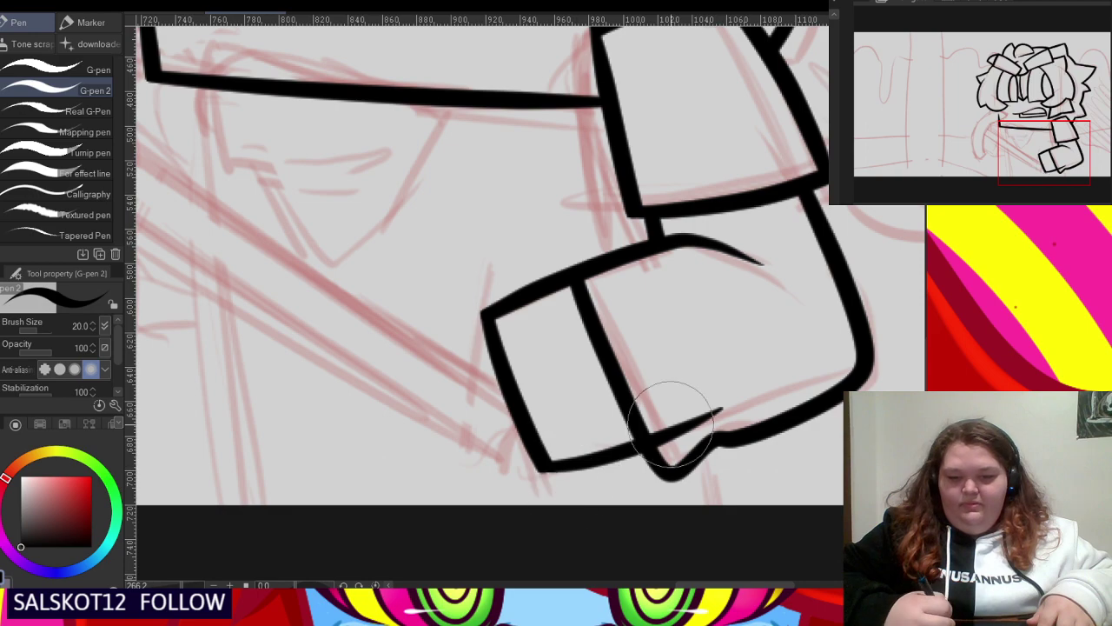
{"action": "left_click_drag", "start_coordinate": [671, 425], "coordinate": [700, 408]}
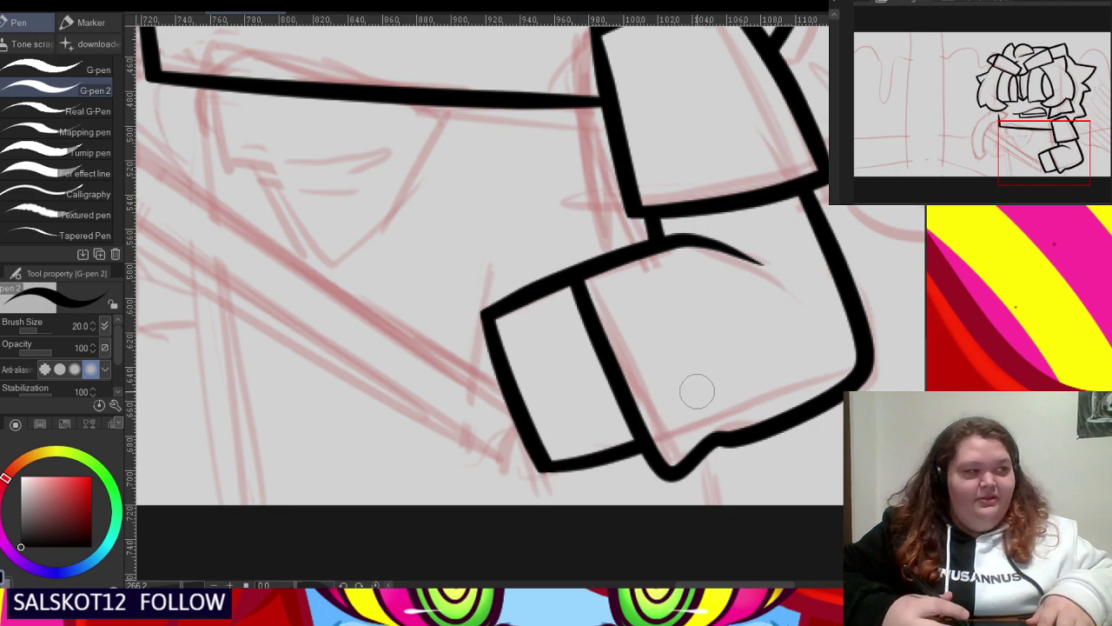
- Ink the small curved piece with an upturned end and the lower edge of the long diagonal handle reaching the cuff
{"action": "scroll", "coordinate": [582, 236], "scroll_direction": "down", "scroll_amount": 3}
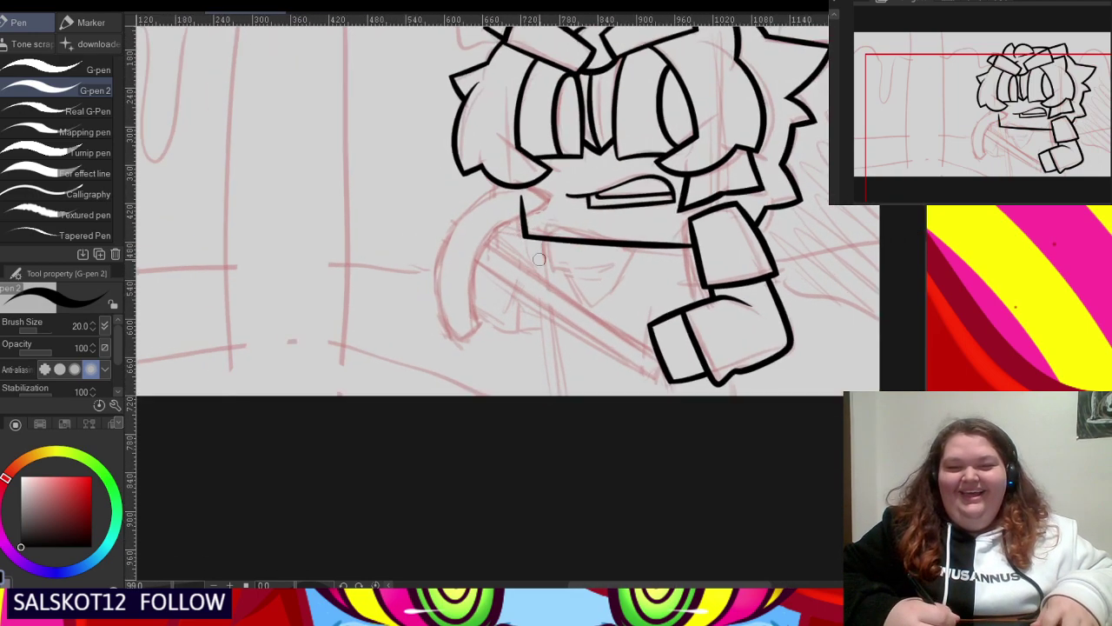
{"action": "scroll", "coordinate": [492, 238], "scroll_direction": "up", "scroll_amount": 2}
{"action": "scroll", "coordinate": [449, 325], "scroll_direction": "up", "scroll_amount": 2}
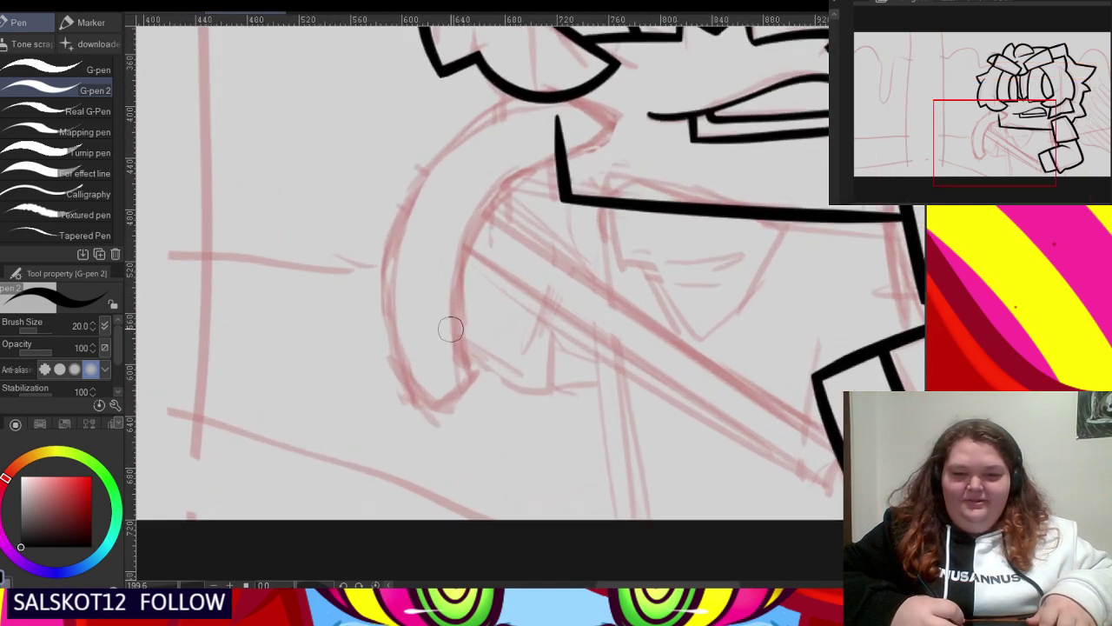
{"action": "left_click_drag", "start_coordinate": [435, 321], "coordinate": [494, 351]}
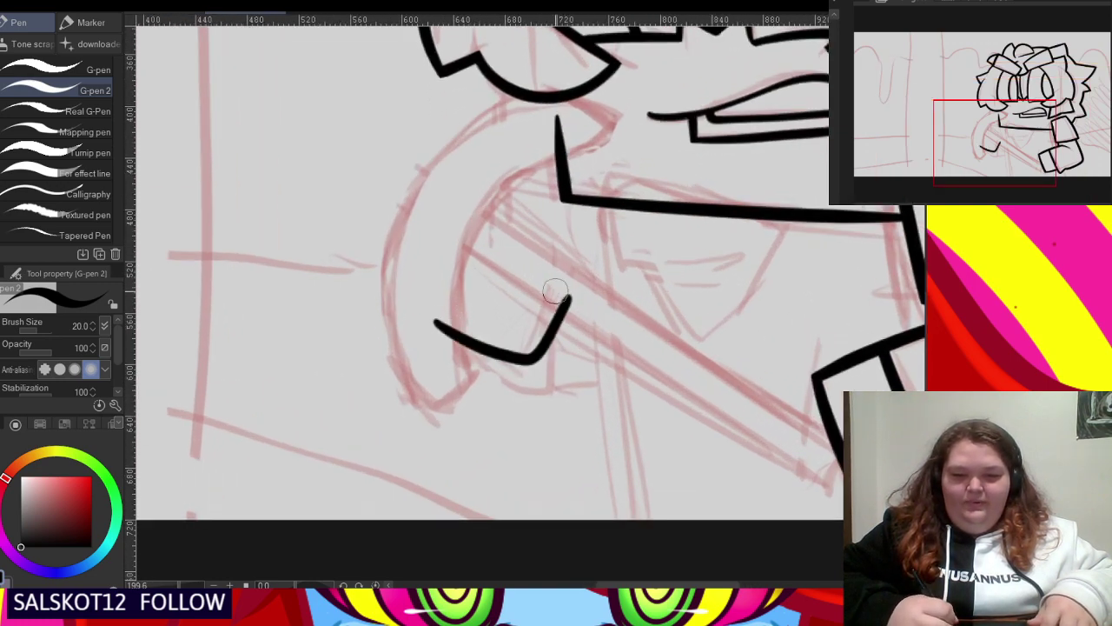
{"action": "scroll", "coordinate": [556, 291], "scroll_direction": "down", "scroll_amount": 1}
{"action": "left_click_drag", "start_coordinate": [467, 245], "coordinate": [745, 415]}
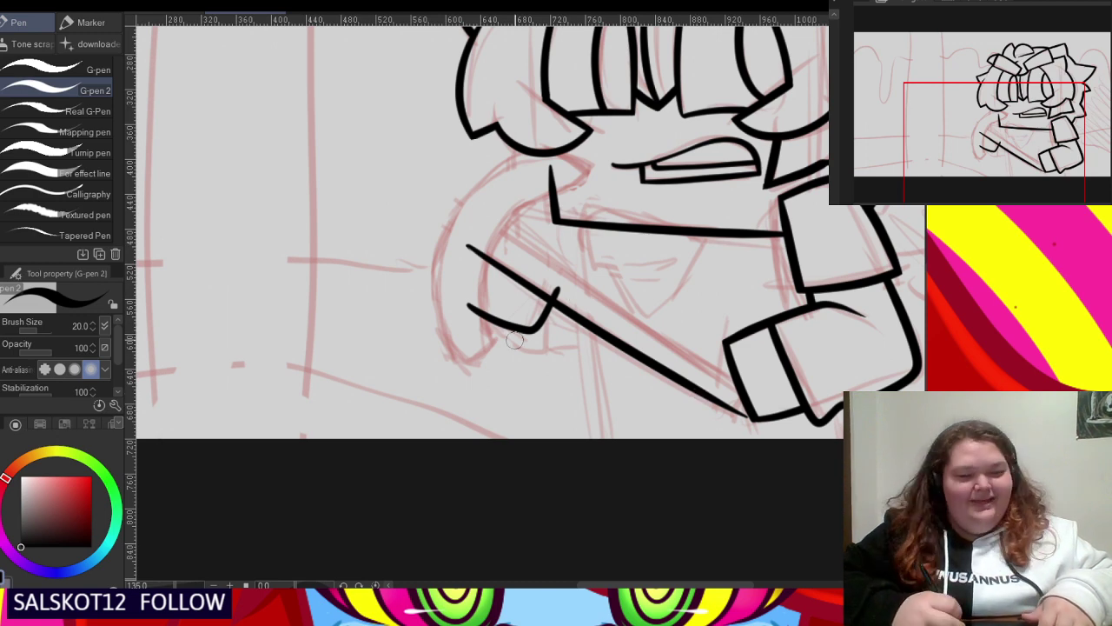
- Ink the diagonal handle's upper edge parallel to the lower one, and the short end line closing it at the cuff
{"action": "scroll", "coordinate": [514, 341], "scroll_direction": "up", "scroll_amount": 1}
{"action": "left_click_drag", "start_coordinate": [493, 220], "coordinate": [747, 391]}
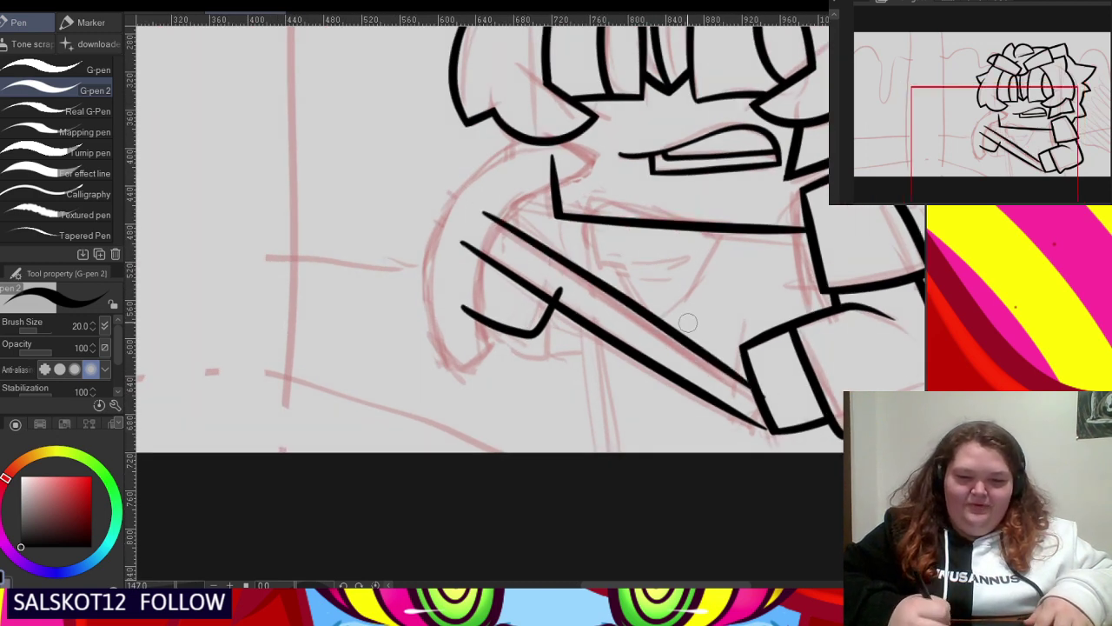
{"action": "key", "text": "ctrl+z"}
{"action": "left_click_drag", "start_coordinate": [576, 276], "coordinate": [765, 382]}
{"action": "key", "text": "ctrl+z"}
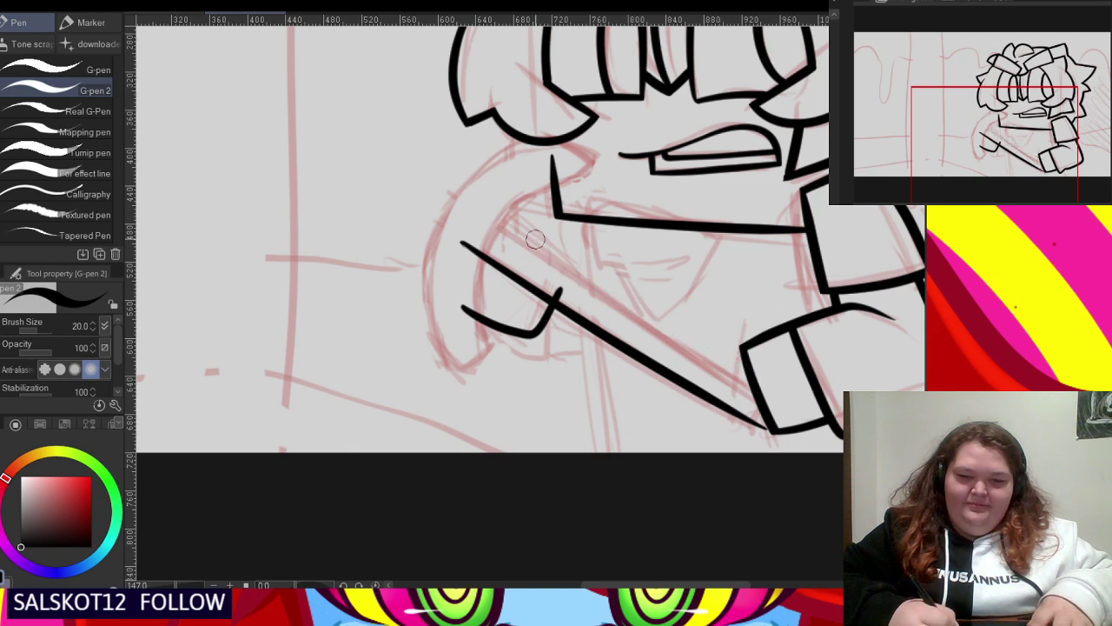
{"action": "left_click_drag", "start_coordinate": [486, 213], "coordinate": [779, 397]}
{"action": "scroll", "coordinate": [747, 417], "scroll_direction": "up", "scroll_amount": 1}
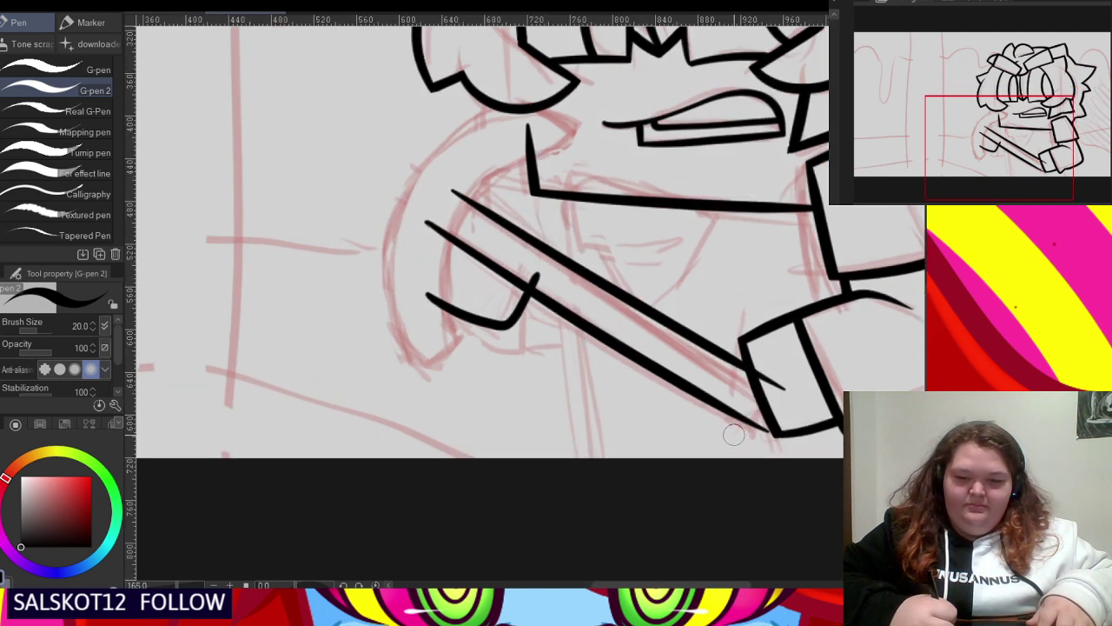
{"action": "scroll", "coordinate": [538, 283], "scroll_direction": "up", "scroll_amount": 1}
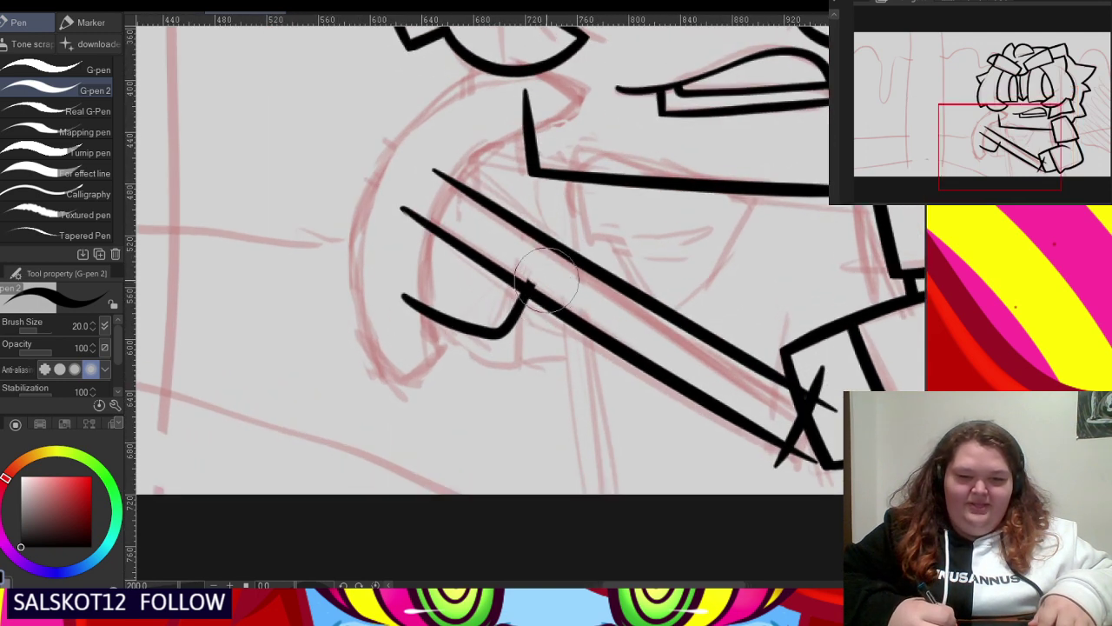
- Erase the line ends and the part of the cuff outline overlapping the lower end of the diagonal handle
{"action": "scroll", "coordinate": [804, 413], "scroll_direction": "up", "scroll_amount": 1}
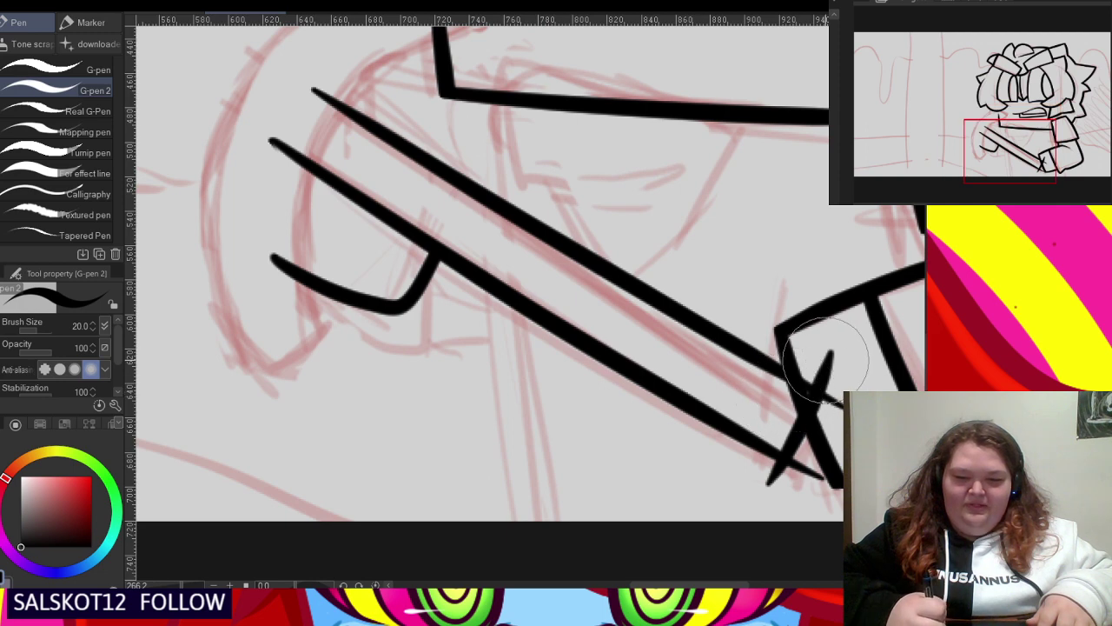
{"action": "mouse_move", "coordinate": [784, 395]}
{"action": "left_mouse_down"}
{"action": "mouse_move", "coordinate": [812, 386]}
{"action": "mouse_move", "coordinate": [846, 355]}
{"action": "left_mouse_up"}
{"action": "key", "text": "ctrl+z"}
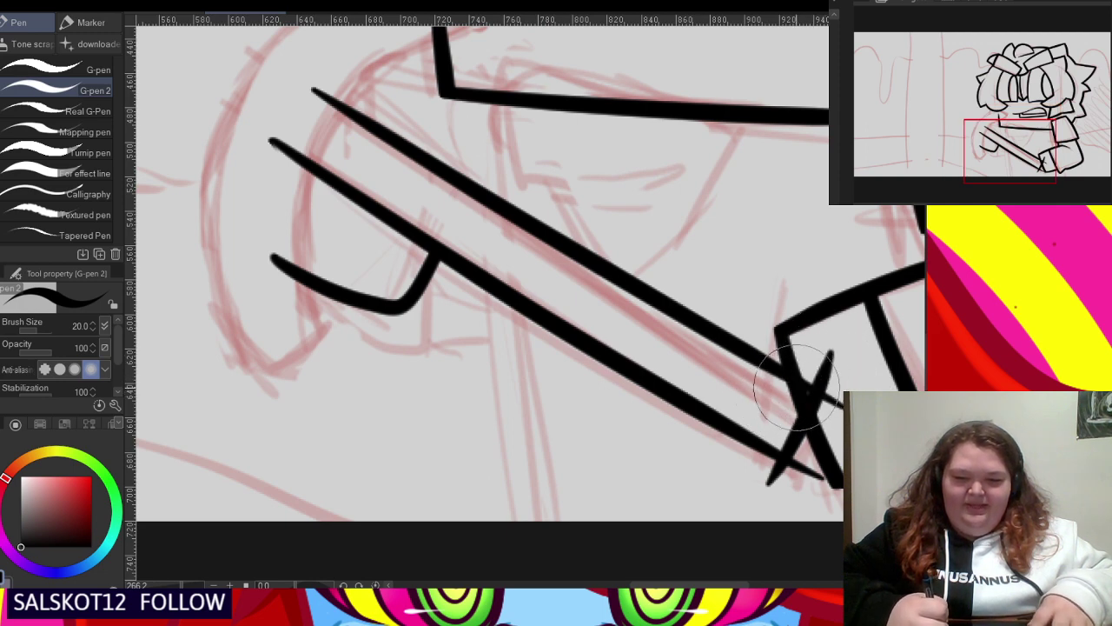
{"action": "left_click_drag", "start_coordinate": [816, 364], "coordinate": [840, 397]}
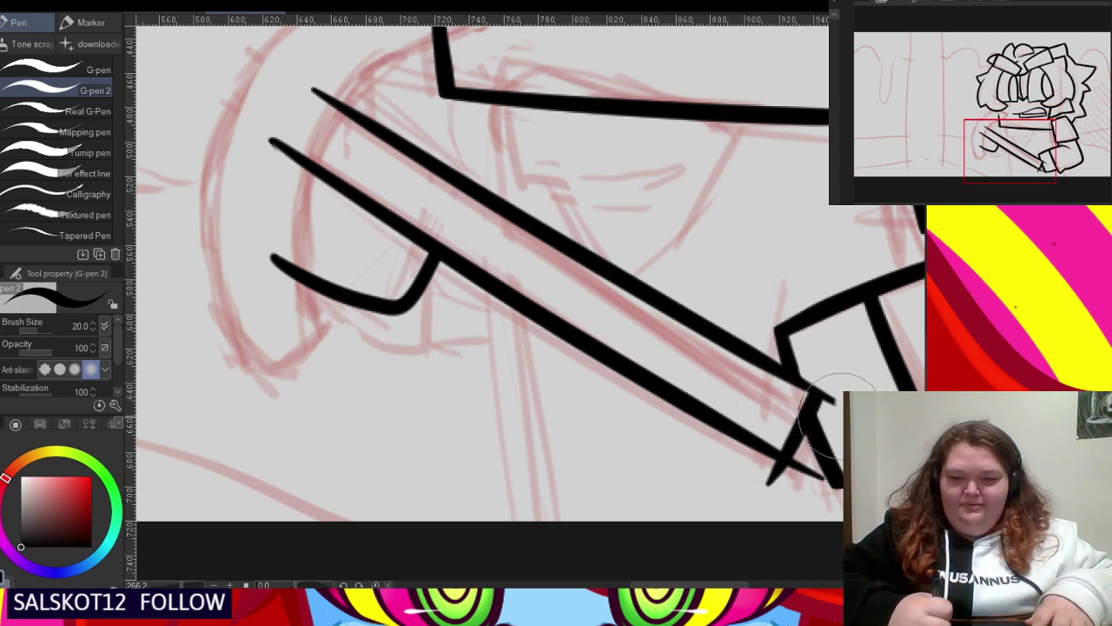
{"action": "mouse_move", "coordinate": [758, 476]}
{"action": "left_mouse_down"}
{"action": "mouse_move", "coordinate": [788, 484]}
{"action": "mouse_move", "coordinate": [811, 468]}
{"action": "left_mouse_up"}
- Ink the long inner and outer curves of the crescent head at the upper end of the diagonal handle
{"action": "scroll", "coordinate": [808, 469], "scroll_direction": "down", "scroll_amount": 3}
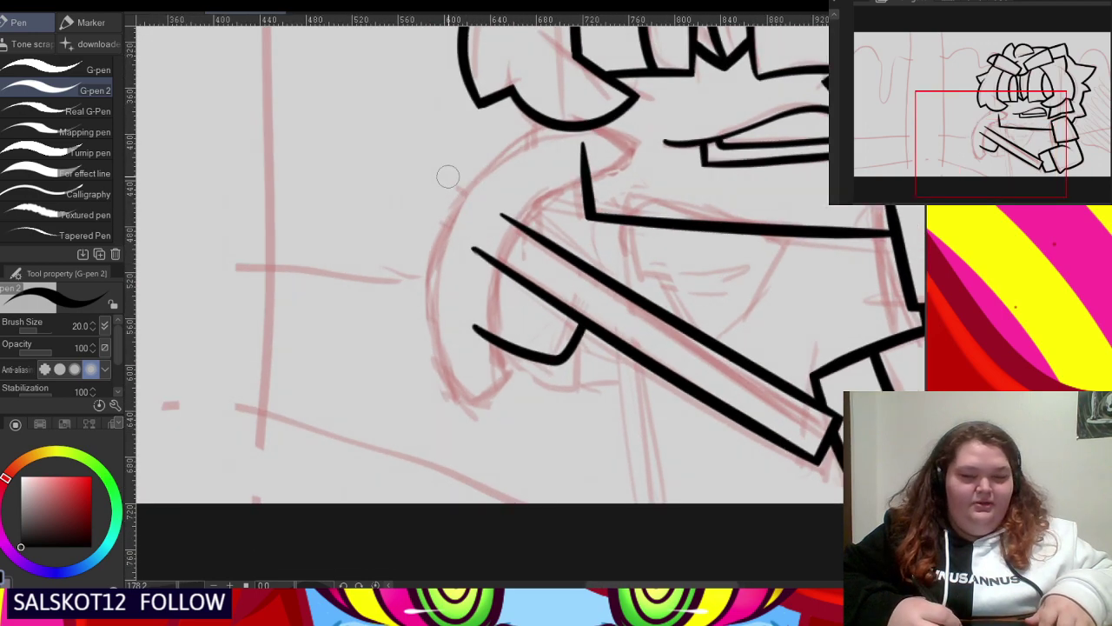
{"action": "scroll", "coordinate": [486, 209], "scroll_direction": "up", "scroll_amount": 3}
{"action": "mouse_move", "coordinate": [515, 490]}
{"action": "left_mouse_down"}
{"action": "mouse_move", "coordinate": [480, 429]}
{"action": "mouse_move", "coordinate": [521, 228]}
{"action": "mouse_move", "coordinate": [745, 130]}
{"action": "left_mouse_up"}
{"action": "scroll", "coordinate": [590, 173], "scroll_direction": "down", "scroll_amount": 1}
{"action": "scroll", "coordinate": [454, 377], "scroll_direction": "up", "scroll_amount": 2}
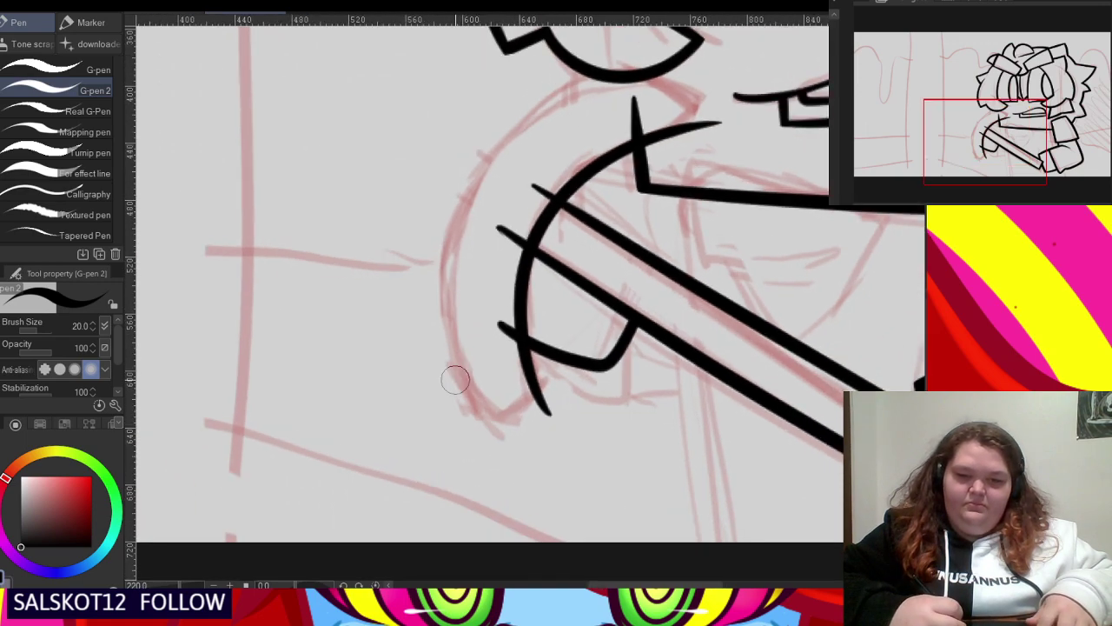
{"action": "mouse_move", "coordinate": [484, 442]}
{"action": "left_mouse_down"}
{"action": "mouse_move", "coordinate": [426, 229]}
{"action": "mouse_move", "coordinate": [530, 76]}
{"action": "mouse_move", "coordinate": [636, 23]}
{"action": "left_mouse_up"}
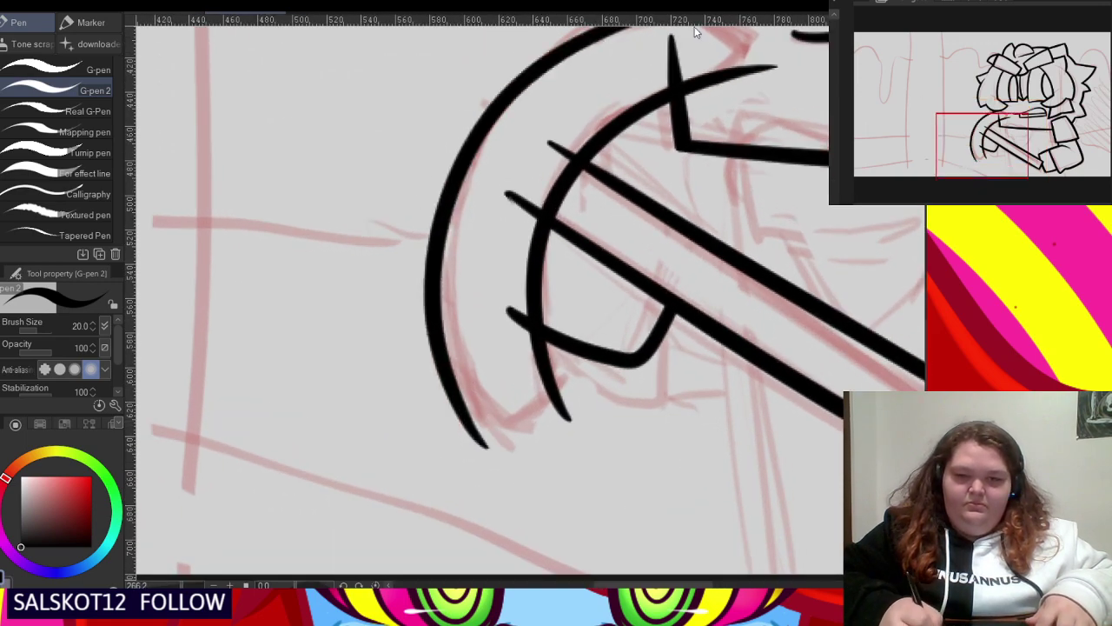
- Ink the angular line closing the crescent's lower end, crossing both of its curves
{"action": "scroll", "coordinate": [591, 218], "scroll_direction": "down", "scroll_amount": 3}
{"action": "scroll", "coordinate": [509, 351], "scroll_direction": "up", "scroll_amount": 2}
{"action": "scroll", "coordinate": [528, 354], "scroll_direction": "up", "scroll_amount": 3}
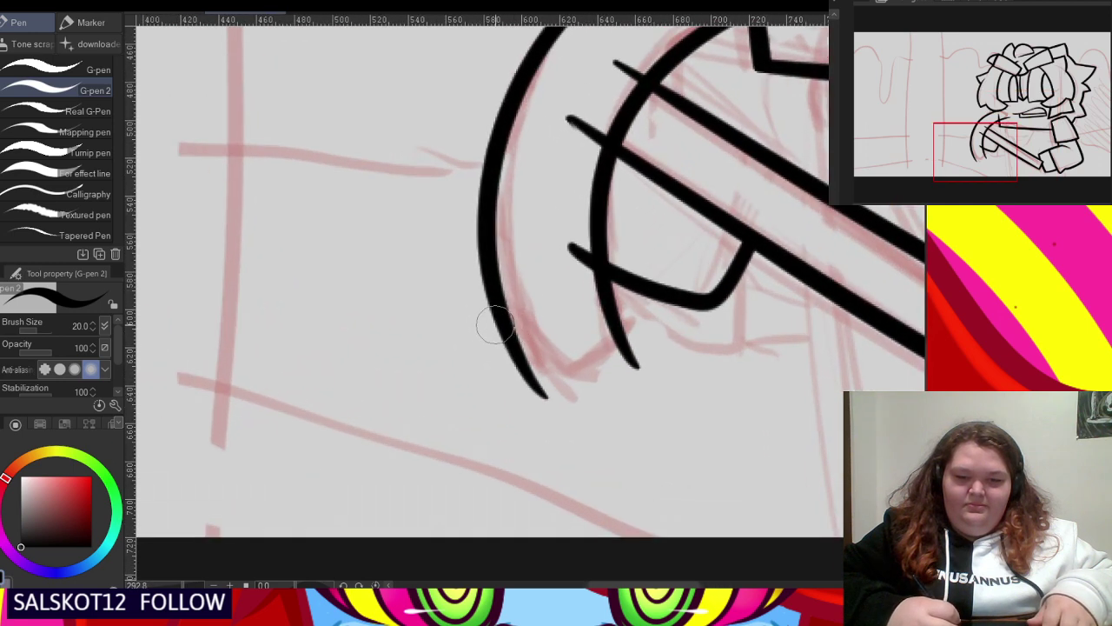
{"action": "mouse_move", "coordinate": [483, 316]}
{"action": "left_mouse_down"}
{"action": "mouse_move", "coordinate": [596, 385]}
{"action": "mouse_move", "coordinate": [636, 300]}
{"action": "left_mouse_up"}
{"action": "key", "text": "ctrl+z"}
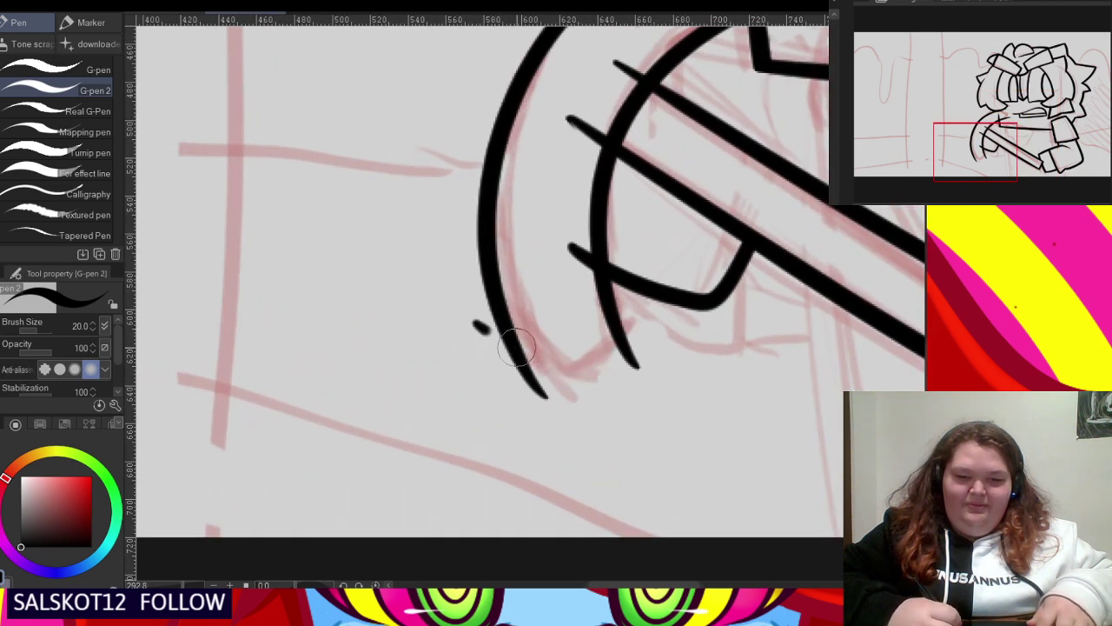
{"action": "mouse_move", "coordinate": [517, 347]}
{"action": "left_mouse_down"}
{"action": "mouse_move", "coordinate": [612, 352]}
{"action": "mouse_move", "coordinate": [637, 341]}
{"action": "left_mouse_up"}
{"action": "scroll", "coordinate": [497, 358], "scroll_direction": "up", "scroll_amount": 2}
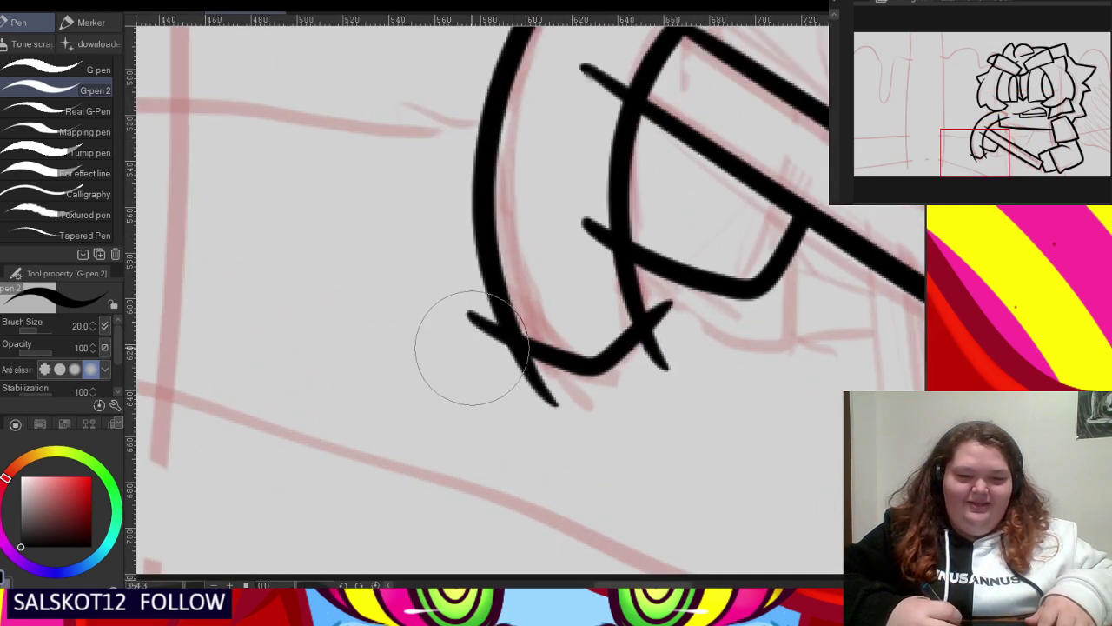
{"action": "mouse_move", "coordinate": [472, 345]}
{"action": "left_mouse_down"}
{"action": "mouse_move", "coordinate": [538, 414]}
{"action": "mouse_move", "coordinate": [683, 342]}
{"action": "mouse_move", "coordinate": [636, 301]}
{"action": "left_mouse_up"}
{"action": "left_click", "coordinate": [585, 211]}
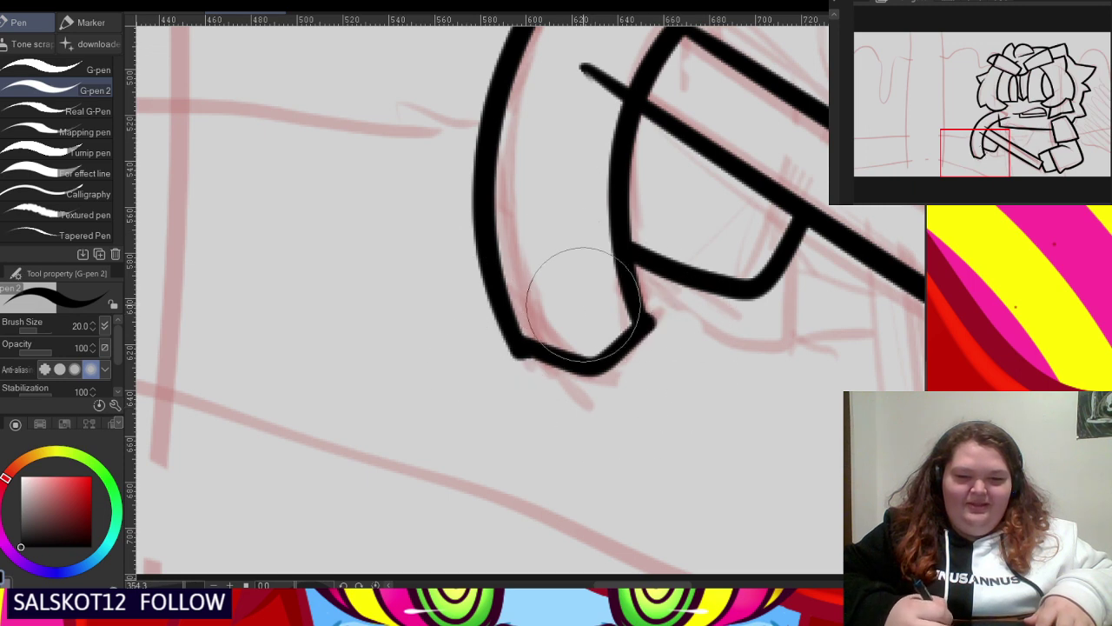
{"action": "key", "text": "ctrl+z"}
{"action": "key", "text": "ctrl+z"}
{"action": "key", "text": "ctrl+z"}
{"action": "key", "text": "ctrl+z"}
{"action": "key", "text": "ctrl+z"}
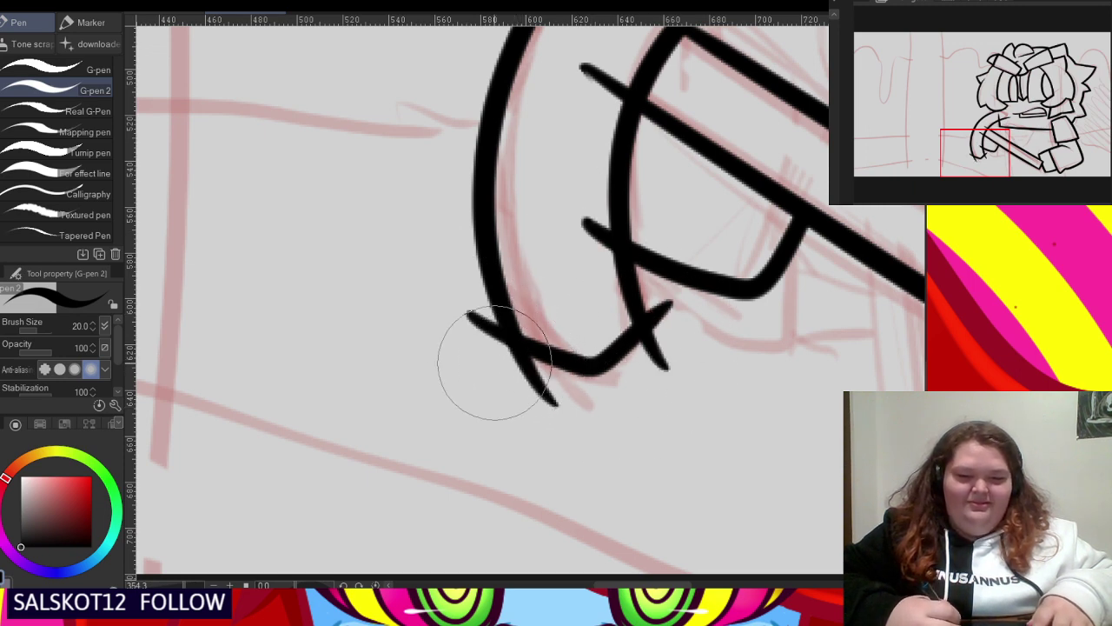
- Erase the crossing line ends at the crescent's lower tip and the handle and small curved piece's ends poking inside the crescent
{"action": "left_click_drag", "start_coordinate": [495, 364], "coordinate": [608, 405]}
{"action": "mouse_move", "coordinate": [643, 379]}
{"action": "left_mouse_down"}
{"action": "mouse_move", "coordinate": [689, 345]}
{"action": "mouse_move", "coordinate": [679, 334]}
{"action": "left_mouse_up"}
{"action": "left_click", "coordinate": [686, 329]}
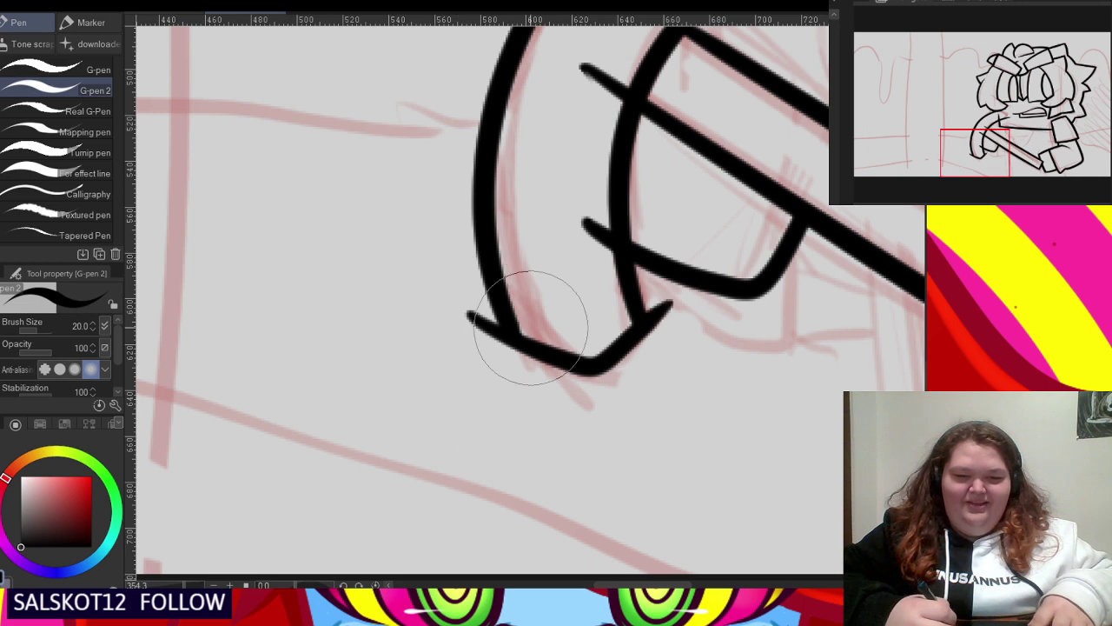
{"action": "key", "text": "ctrl+z"}
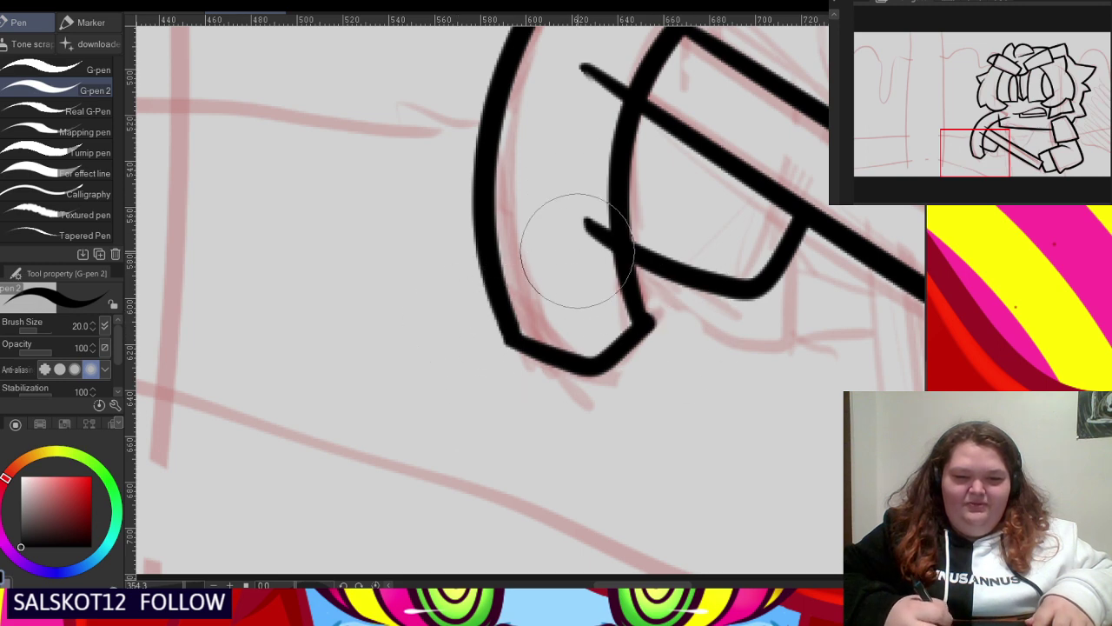
{"action": "left_click", "coordinate": [575, 119]}
{"action": "left_click", "coordinate": [596, 275]}
{"action": "scroll", "coordinate": [592, 409], "scroll_direction": "down", "scroll_amount": 1}
{"action": "scroll", "coordinate": [592, 409], "scroll_direction": "down", "scroll_amount": 1}
{"action": "scroll", "coordinate": [618, 149], "scroll_direction": "up", "scroll_amount": 1}
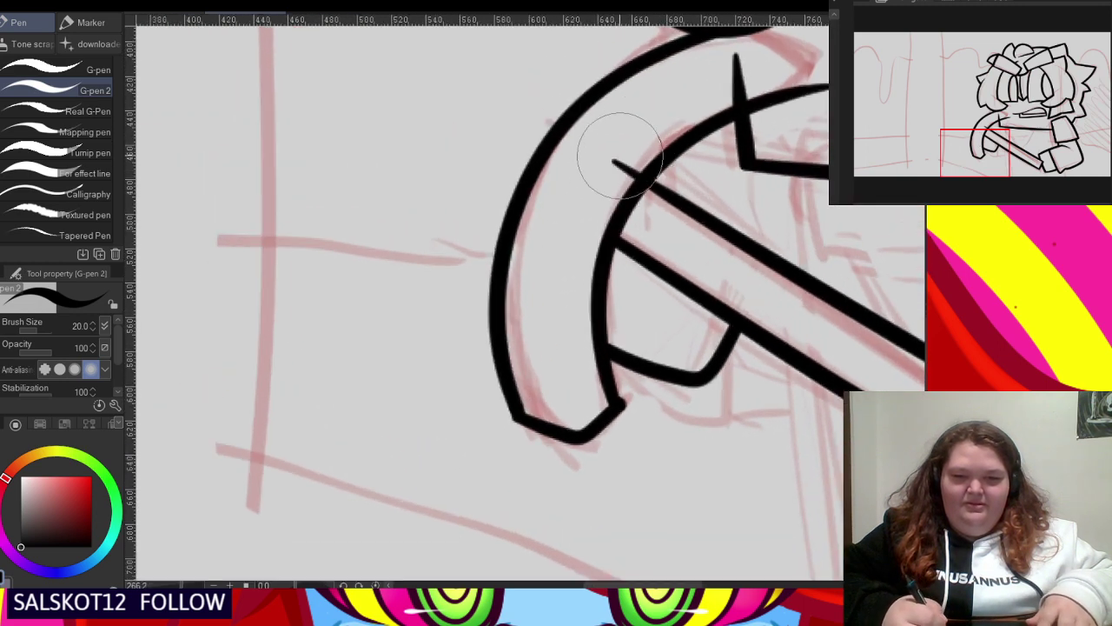
{"action": "left_click", "coordinate": [622, 158]}
{"action": "scroll", "coordinate": [660, 412], "scroll_direction": "up", "scroll_amount": 3}
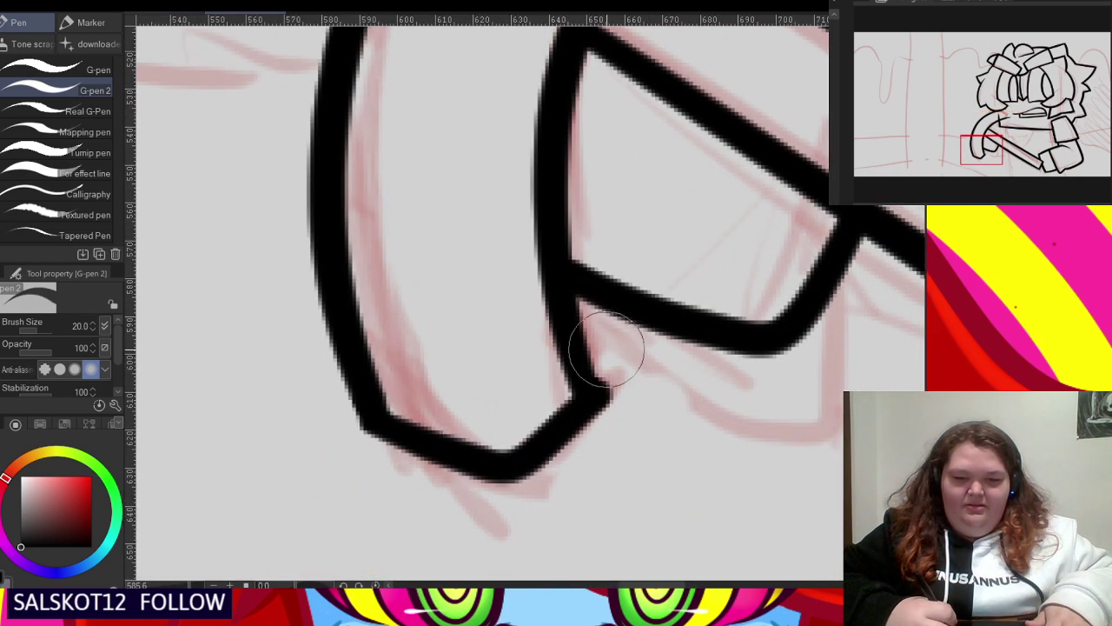
{"action": "scroll", "coordinate": [582, 408], "scroll_direction": "down", "scroll_amount": 4}
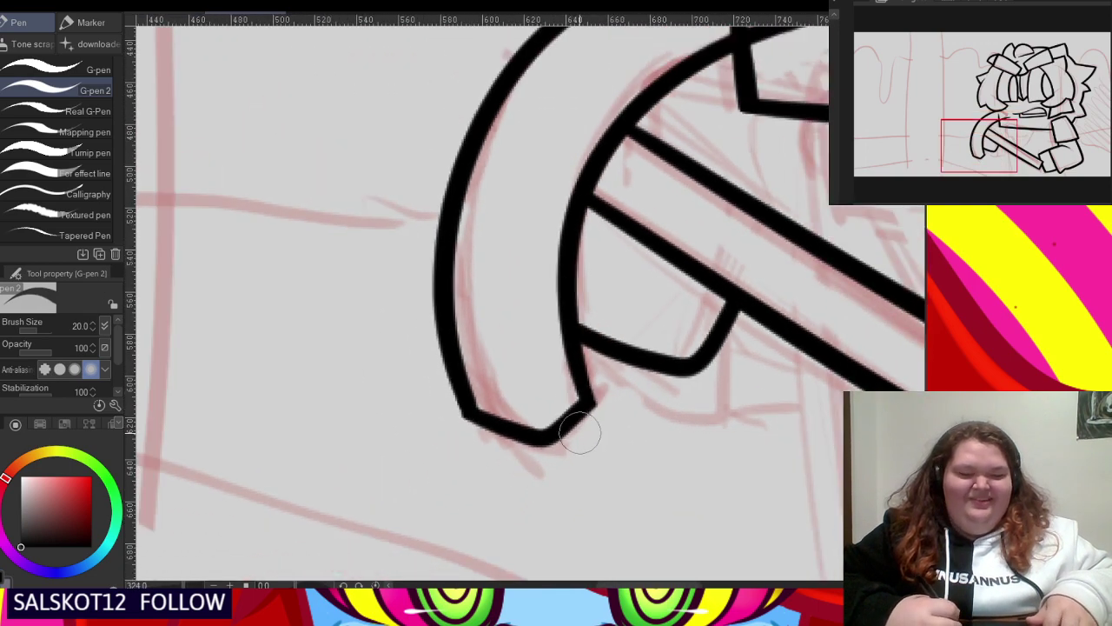
- Ink the crescent's angular upper tip under the hair and erase the crossing line ends around it
{"action": "scroll", "coordinate": [630, 328], "scroll_direction": "down", "scroll_amount": 1}
{"action": "scroll", "coordinate": [682, 190], "scroll_direction": "up", "scroll_amount": 4}
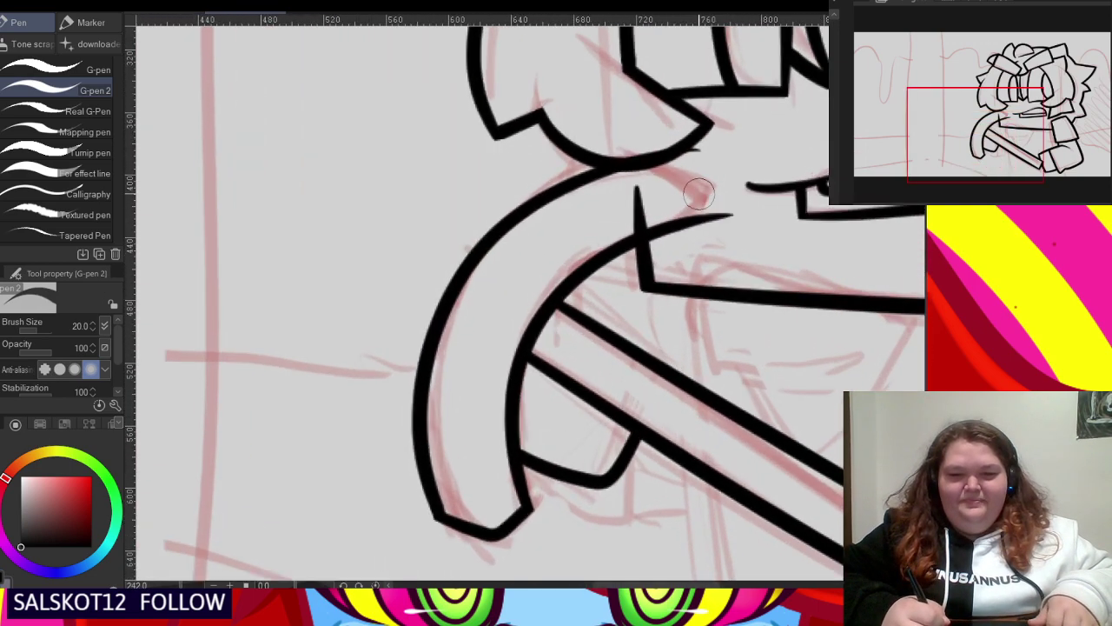
{"action": "mouse_move", "coordinate": [605, 132]}
{"action": "left_mouse_down"}
{"action": "mouse_move", "coordinate": [717, 204]}
{"action": "mouse_move", "coordinate": [634, 317]}
{"action": "left_mouse_up"}
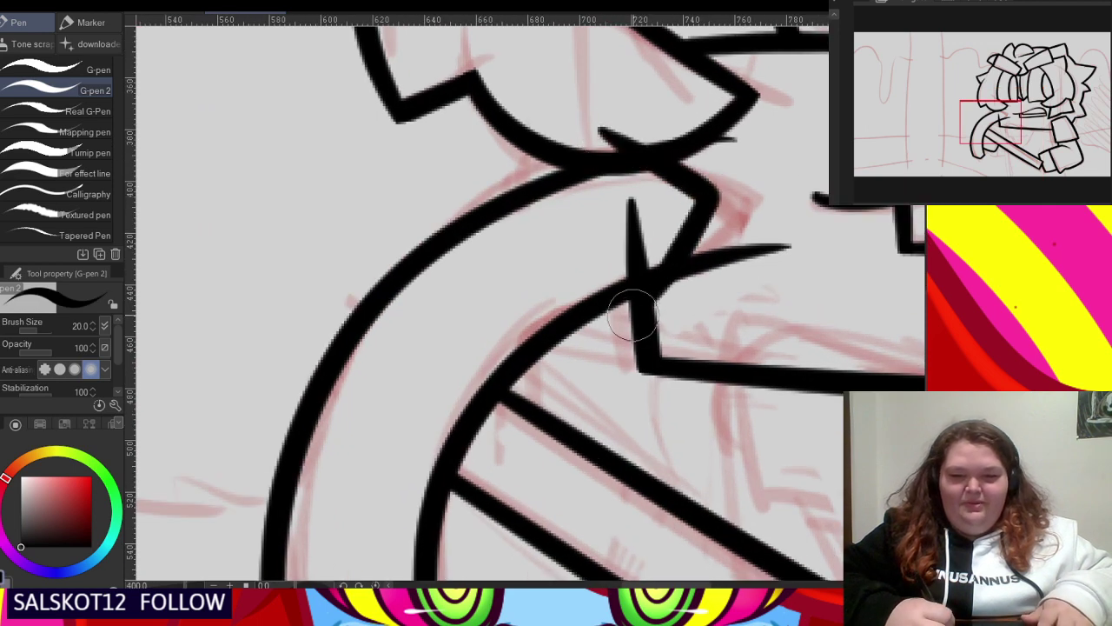
{"action": "left_click", "coordinate": [634, 224]}
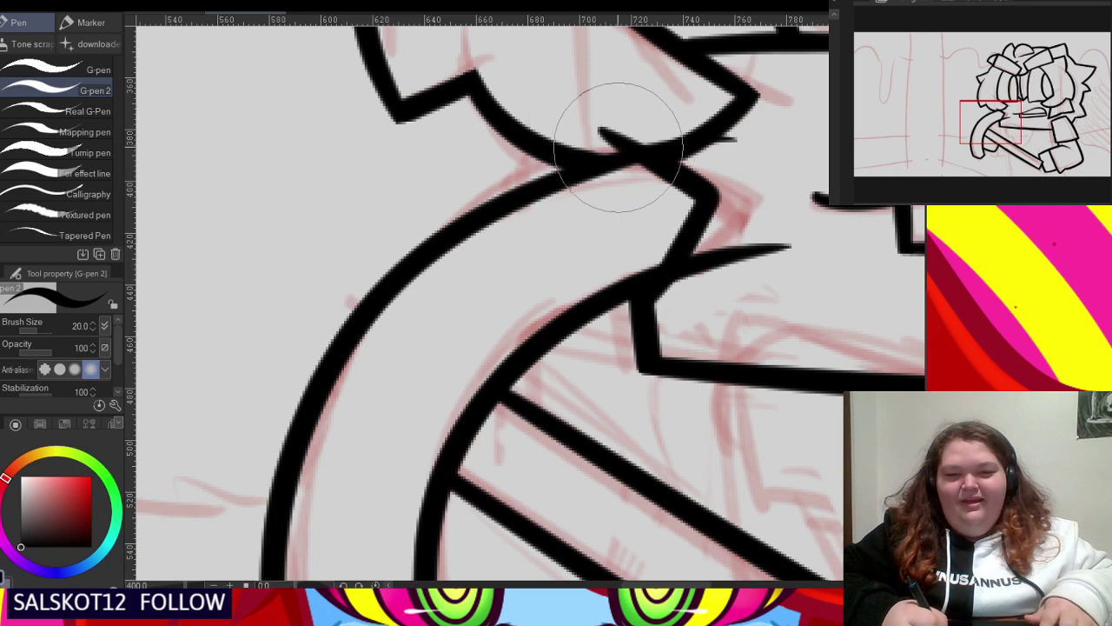
{"action": "key", "text": "ctrl+z"}
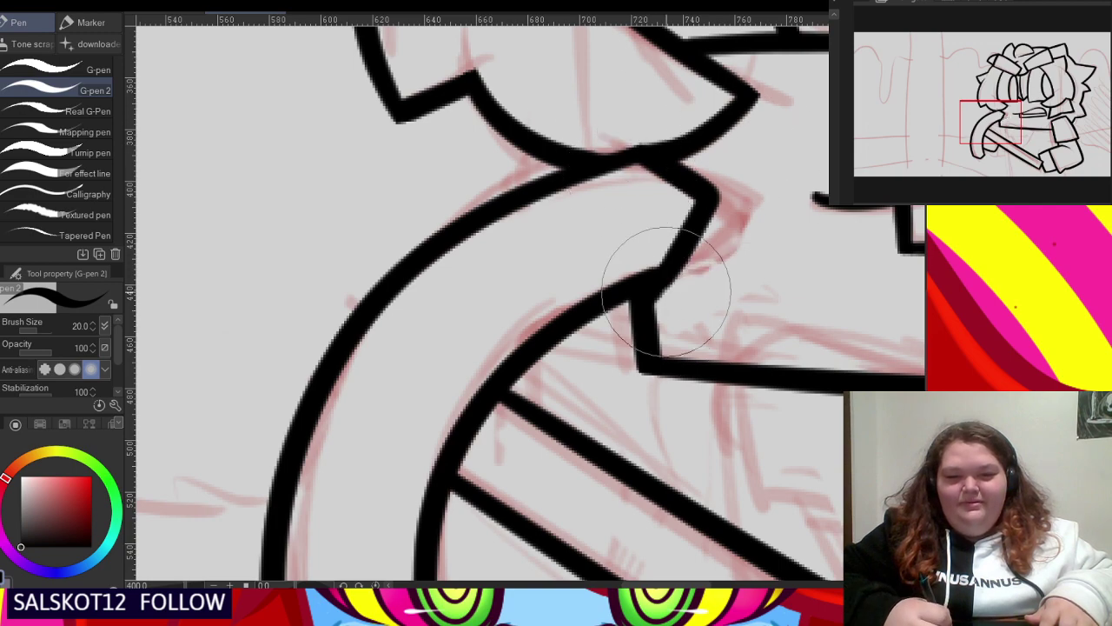
- Ink the wedge-shaped piece on the chest with a sloping top edge, notched inner lines and a curved side meeting the handle
{"action": "scroll", "coordinate": [651, 269], "scroll_direction": "down", "scroll_amount": 5}
{"action": "scroll", "coordinate": [690, 331], "scroll_direction": "down", "scroll_amount": 3}
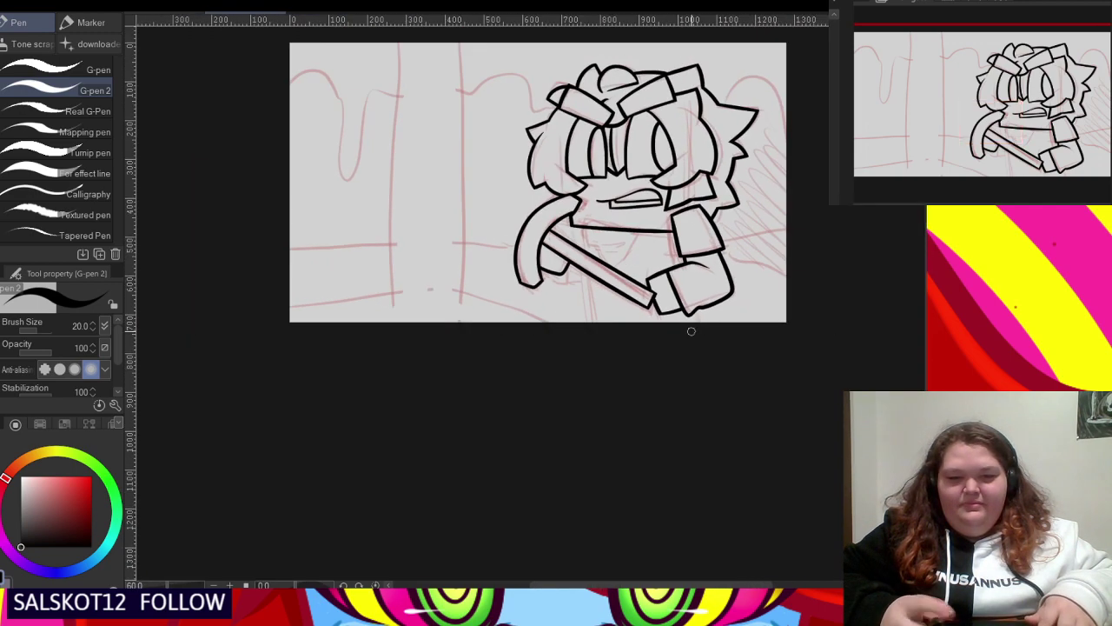
{"action": "scroll", "coordinate": [580, 224], "scroll_direction": "up", "scroll_amount": 3}
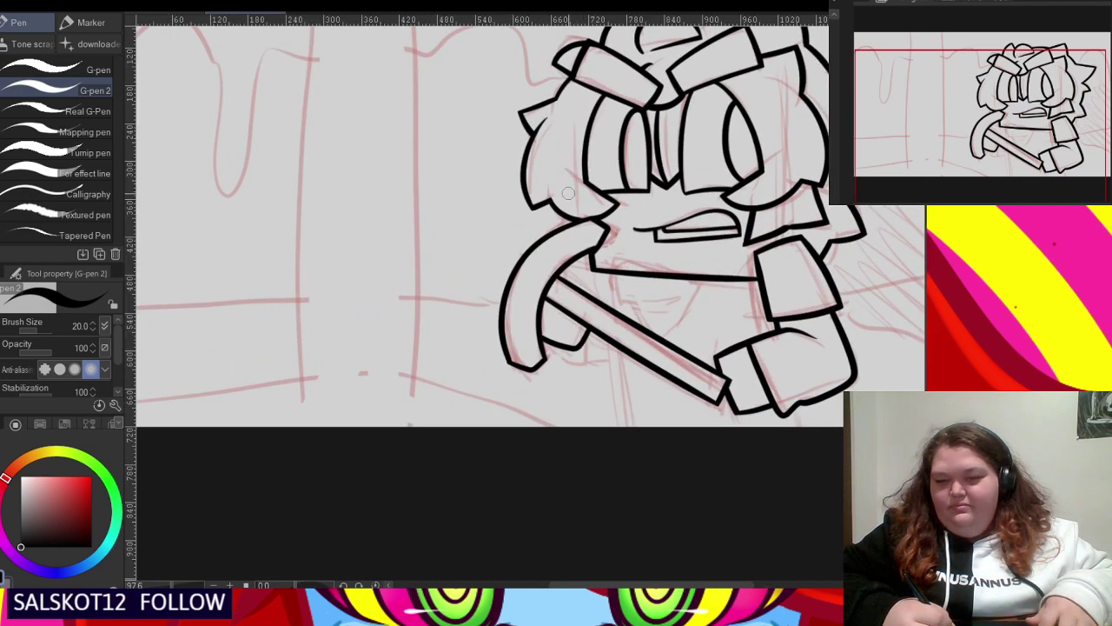
{"action": "scroll", "coordinate": [580, 224], "scroll_direction": "down", "scroll_amount": 2}
{"action": "scroll", "coordinate": [643, 229], "scroll_direction": "up", "scroll_amount": 3}
{"action": "scroll", "coordinate": [644, 230], "scroll_direction": "up", "scroll_amount": 3}
{"action": "left_click_drag", "start_coordinate": [492, 215], "coordinate": [756, 283]}
{"action": "mouse_move", "coordinate": [519, 265]}
{"action": "left_mouse_down"}
{"action": "mouse_move", "coordinate": [534, 309]}
{"action": "mouse_move", "coordinate": [633, 325]}
{"action": "left_mouse_up"}
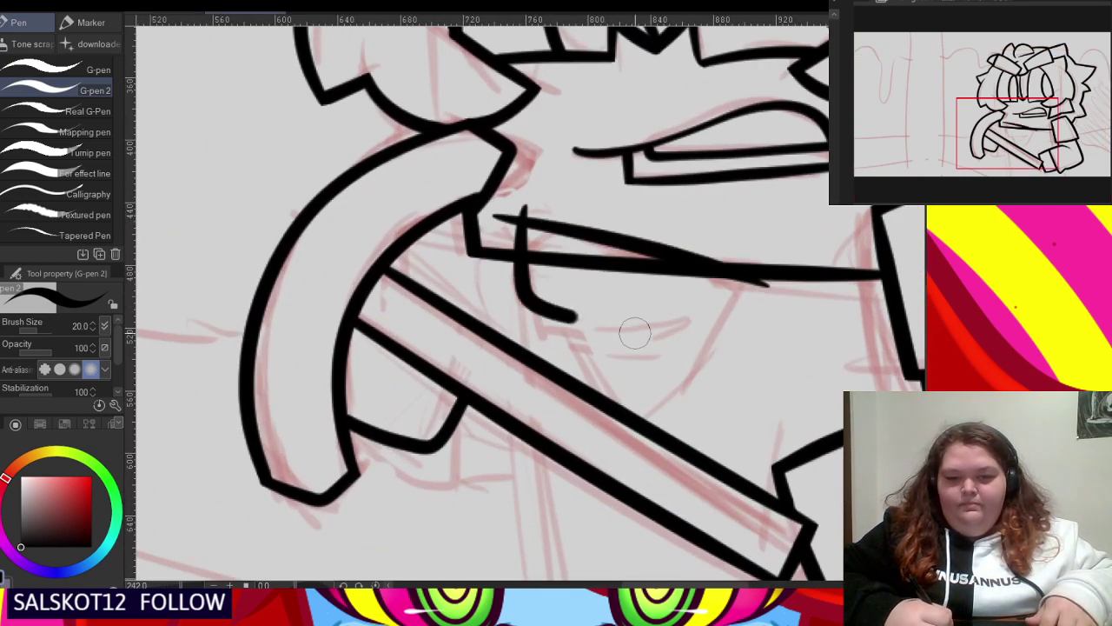
{"action": "left_click_drag", "start_coordinate": [569, 337], "coordinate": [662, 371]}
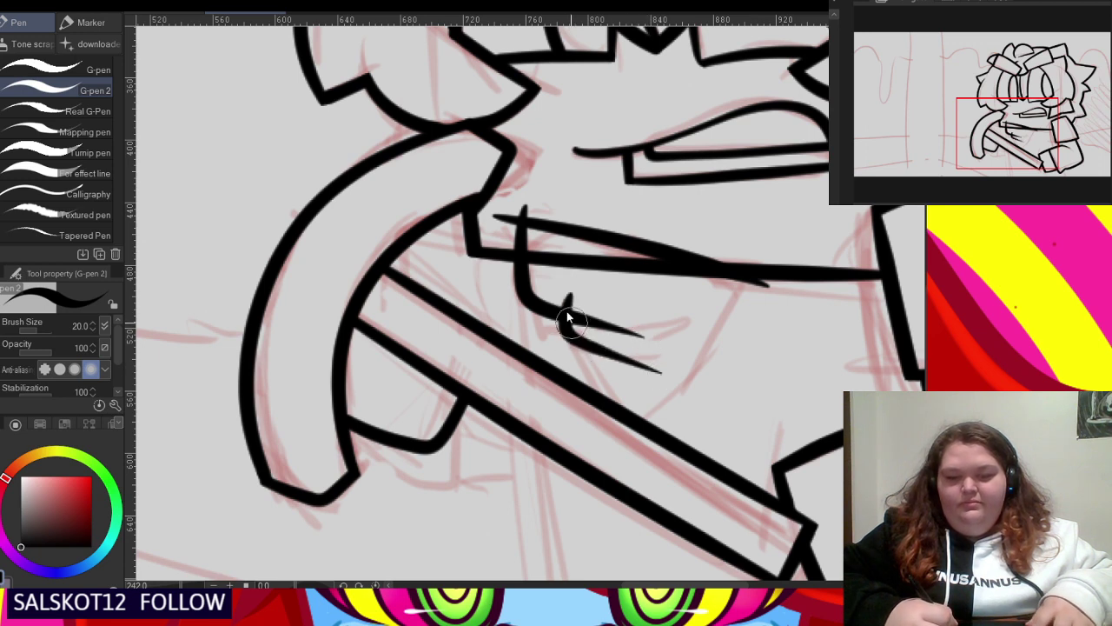
{"action": "key", "text": "ctrl+z"}
{"action": "mouse_move", "coordinate": [566, 302]}
{"action": "left_mouse_down"}
{"action": "mouse_move", "coordinate": [644, 433]}
{"action": "mouse_move", "coordinate": [746, 289]}
{"action": "left_mouse_up"}
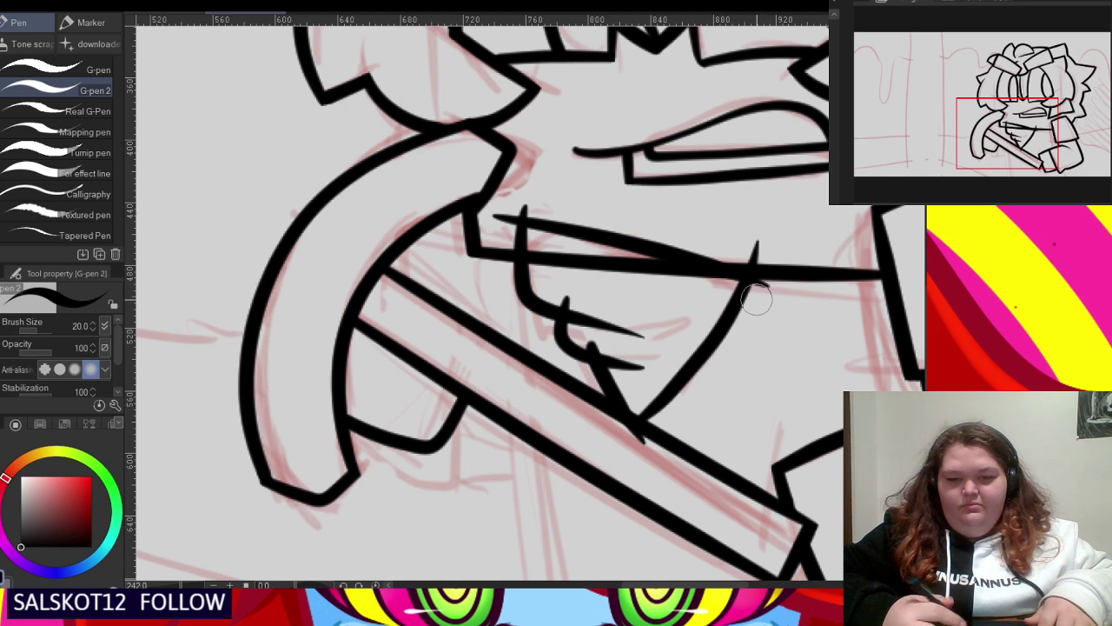
- Erase the crossing line ends around the wedge-shaped chest piece and the collar line overlapping its upper corner
{"action": "scroll", "coordinate": [543, 218], "scroll_direction": "up", "scroll_amount": 1}
{"action": "left_click_drag", "start_coordinate": [501, 218], "coordinate": [525, 208]}
{"action": "mouse_move", "coordinate": [559, 258]}
{"action": "left_mouse_down"}
{"action": "mouse_move", "coordinate": [585, 281]}
{"action": "mouse_move", "coordinate": [563, 302]}
{"action": "left_mouse_up"}
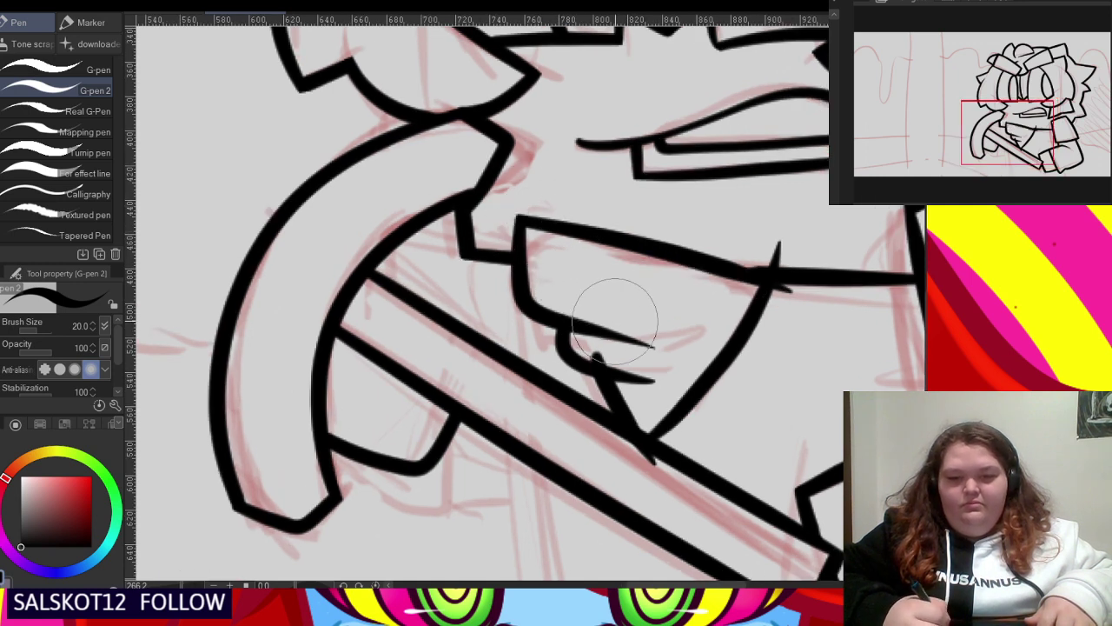
{"action": "left_click", "coordinate": [610, 353]}
{"action": "left_click", "coordinate": [652, 467]}
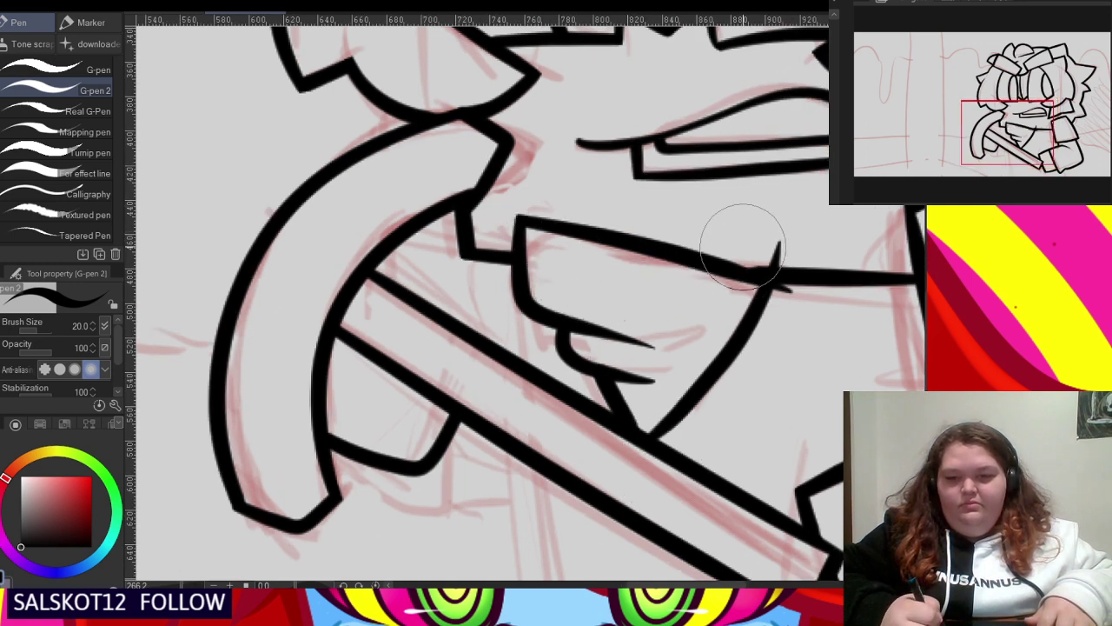
{"action": "key", "text": "ctrl+minus"}
{"action": "key", "text": "ctrl+minus"}
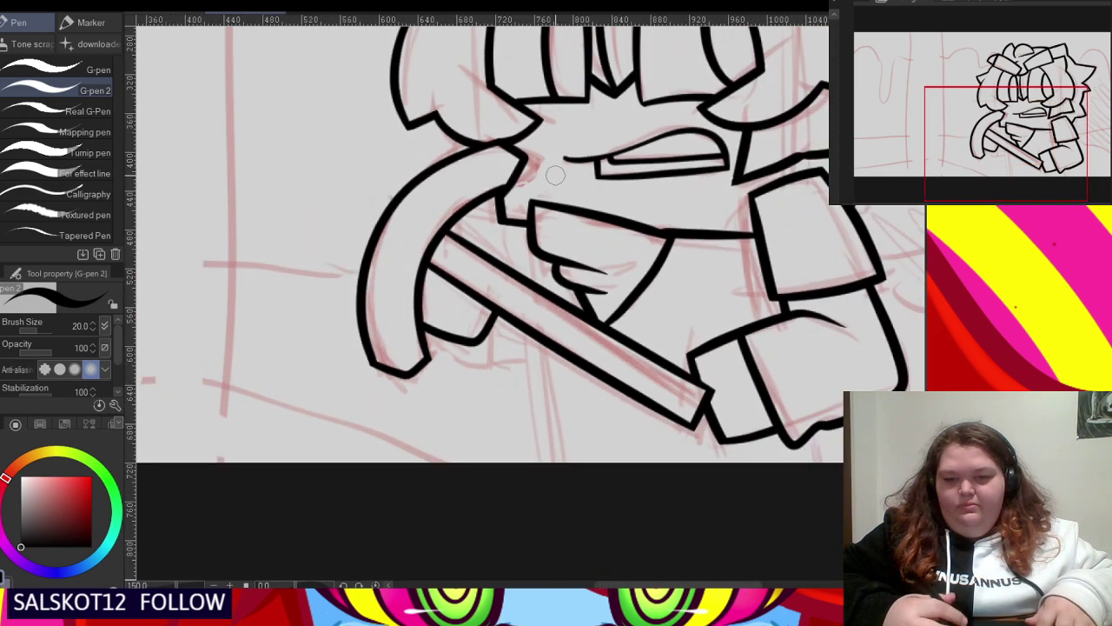
- Ink a short body line from the sleeve's lower edge to the canvas edge and erase its end inside the sleeve
{"action": "scroll", "coordinate": [555, 174], "scroll_direction": "down", "scroll_amount": 2}
{"action": "scroll", "coordinate": [721, 348], "scroll_direction": "up", "scroll_amount": 4}
{"action": "left_click_drag", "start_coordinate": [689, 270], "coordinate": [714, 395]}
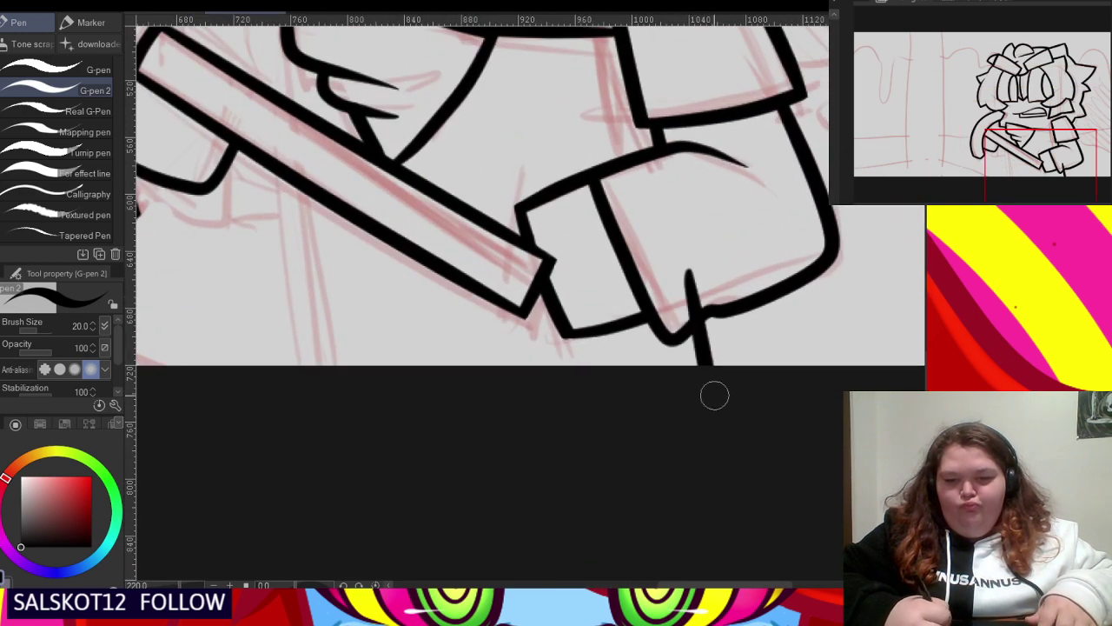
{"action": "left_click", "coordinate": [689, 271]}
- Ink the long body side line from the chest piece down to the canvas edge and erase the part crossing the handle
{"action": "scroll", "coordinate": [770, 297], "scroll_direction": "down", "scroll_amount": 6}
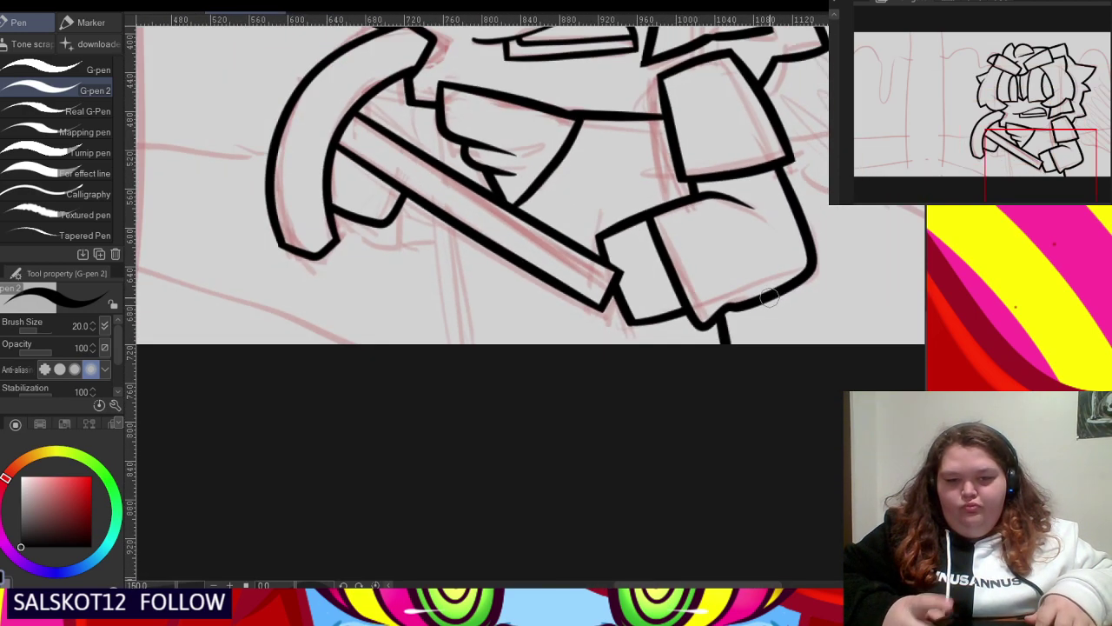
{"action": "scroll", "coordinate": [504, 193], "scroll_direction": "up", "scroll_amount": 4}
{"action": "scroll", "coordinate": [503, 193], "scroll_direction": "up", "scroll_amount": 1}
{"action": "mouse_move", "coordinate": [509, 126]}
{"action": "left_mouse_down"}
{"action": "mouse_move", "coordinate": [550, 429]}
{"action": "mouse_move", "coordinate": [544, 457]}
{"action": "left_mouse_up"}
{"action": "left_click_drag", "start_coordinate": [517, 209], "coordinate": [526, 238]}
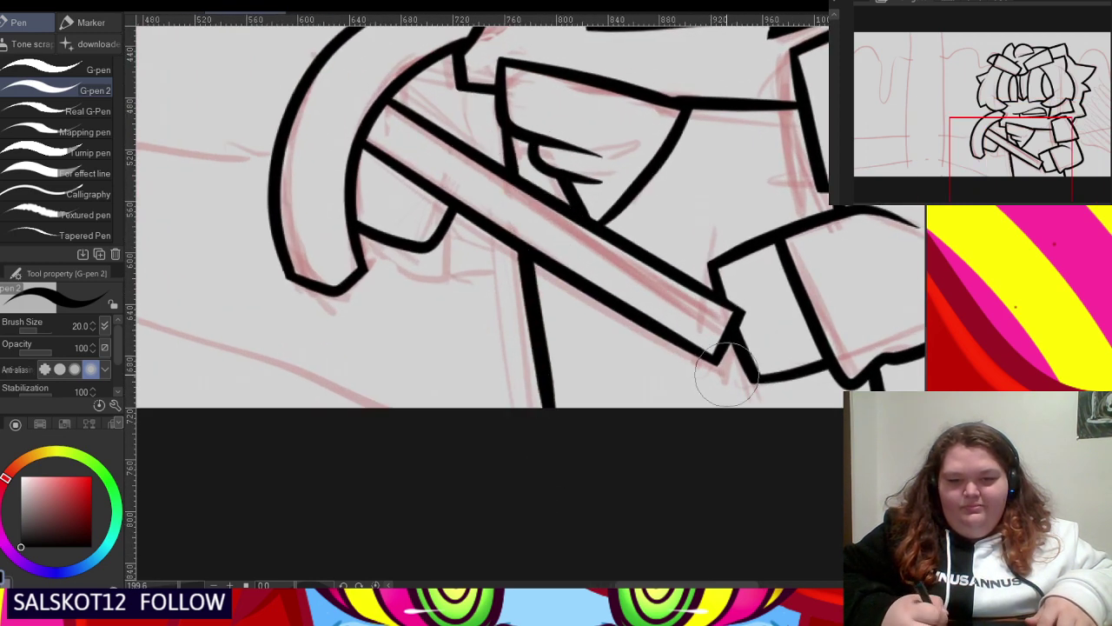
{"action": "scroll", "coordinate": [417, 256], "scroll_direction": "up", "scroll_amount": 3}
{"action": "mouse_move", "coordinate": [385, 241]}
{"action": "left_mouse_down"}
{"action": "mouse_move", "coordinate": [446, 281]}
{"action": "mouse_move", "coordinate": [473, 176]}
{"action": "left_mouse_up"}
{"action": "key", "text": "ctrl+z"}
{"action": "mouse_move", "coordinate": [402, 248]}
{"action": "left_mouse_down"}
{"action": "mouse_move", "coordinate": [474, 228]}
{"action": "mouse_move", "coordinate": [472, 178]}
{"action": "left_mouse_up"}
{"action": "mouse_move", "coordinate": [434, 280]}
{"action": "left_mouse_down"}
{"action": "mouse_move", "coordinate": [583, 287]}
{"action": "mouse_move", "coordinate": [596, 311]}
{"action": "left_mouse_up"}
{"action": "scroll", "coordinate": [667, 440], "scroll_direction": "down", "scroll_amount": 4}
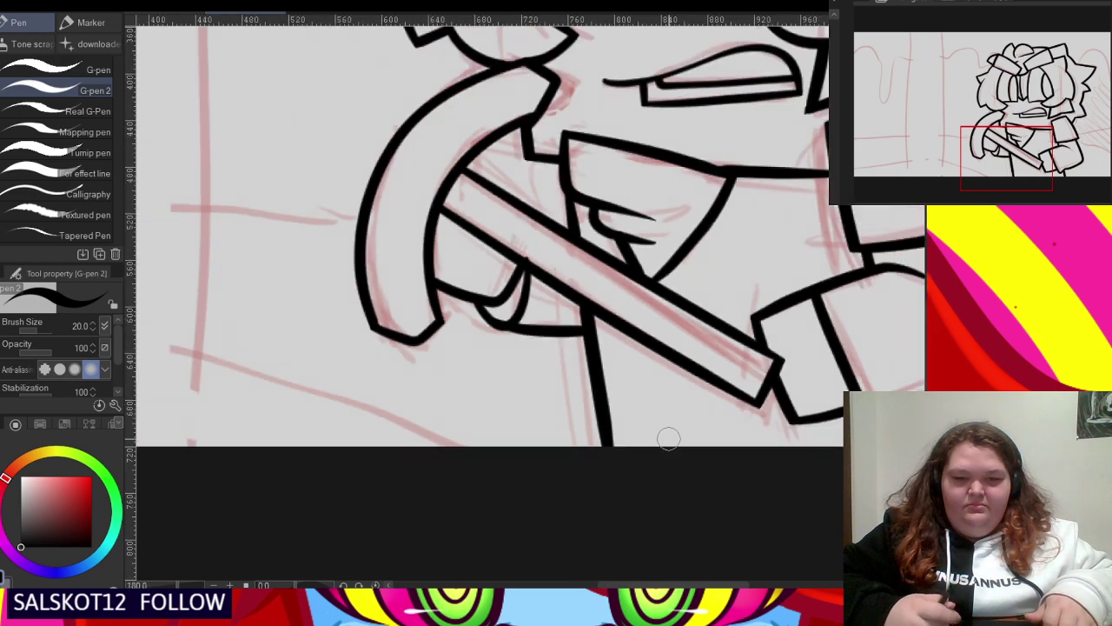
- Ink the curved cuff and lower sleeve edge running from the small hand shape to the body, plus the short sleeve line above the handle
{"action": "scroll", "coordinate": [515, 308], "scroll_direction": "up", "scroll_amount": 5}
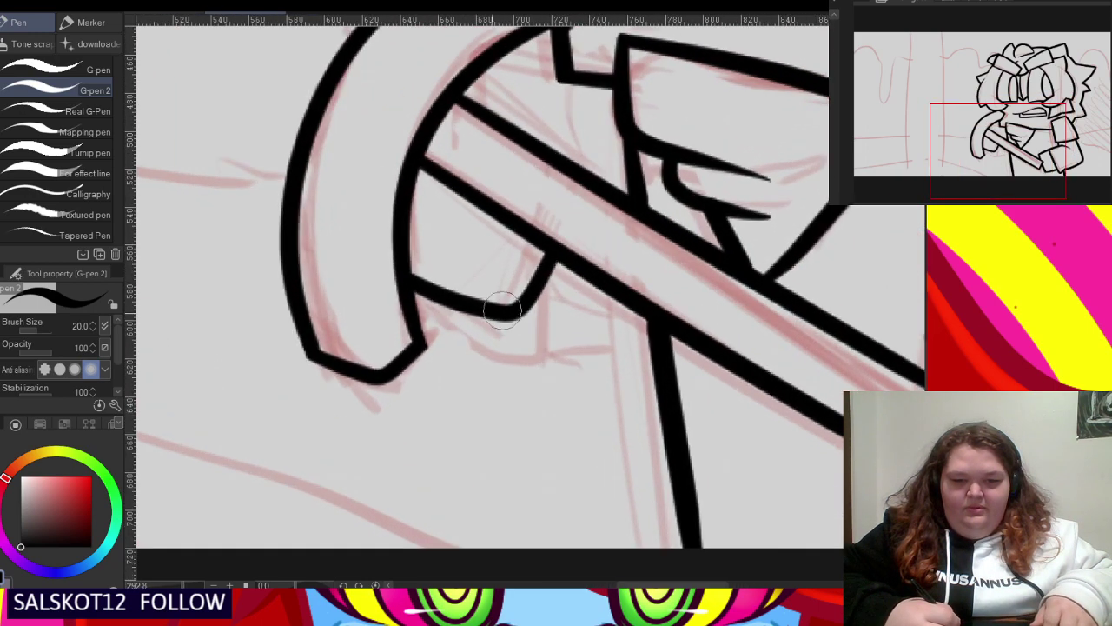
{"action": "scroll", "coordinate": [502, 309], "scroll_direction": "up", "scroll_amount": 1}
{"action": "mouse_move", "coordinate": [442, 305]}
{"action": "left_mouse_down"}
{"action": "mouse_move", "coordinate": [531, 392]}
{"action": "mouse_move", "coordinate": [563, 259]}
{"action": "left_mouse_up"}
{"action": "mouse_move", "coordinate": [492, 377]}
{"action": "left_mouse_down"}
{"action": "mouse_move", "coordinate": [632, 429]}
{"action": "mouse_move", "coordinate": [700, 441]}
{"action": "left_mouse_up"}
{"action": "scroll", "coordinate": [635, 447], "scroll_direction": "down", "scroll_amount": 2}
{"action": "scroll", "coordinate": [610, 218], "scroll_direction": "up", "scroll_amount": 1}
{"action": "mouse_move", "coordinate": [617, 188]}
{"action": "left_mouse_down"}
{"action": "mouse_move", "coordinate": [596, 241]}
{"action": "mouse_move", "coordinate": [604, 285]}
{"action": "left_mouse_up"}
- Remove the long outer curve of the crescent head
{"action": "scroll", "coordinate": [529, 292], "scroll_direction": "down", "scroll_amount": 2}
{"action": "scroll", "coordinate": [492, 289], "scroll_direction": "down", "scroll_amount": 4}
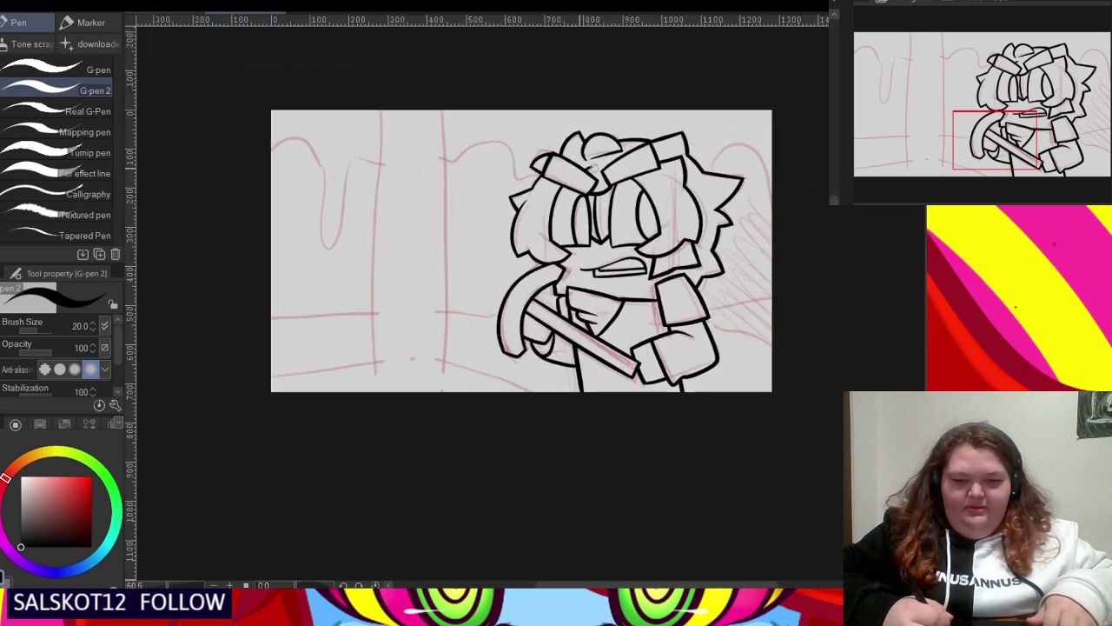
{"action": "scroll", "coordinate": [562, 156], "scroll_direction": "up", "scroll_amount": 2}
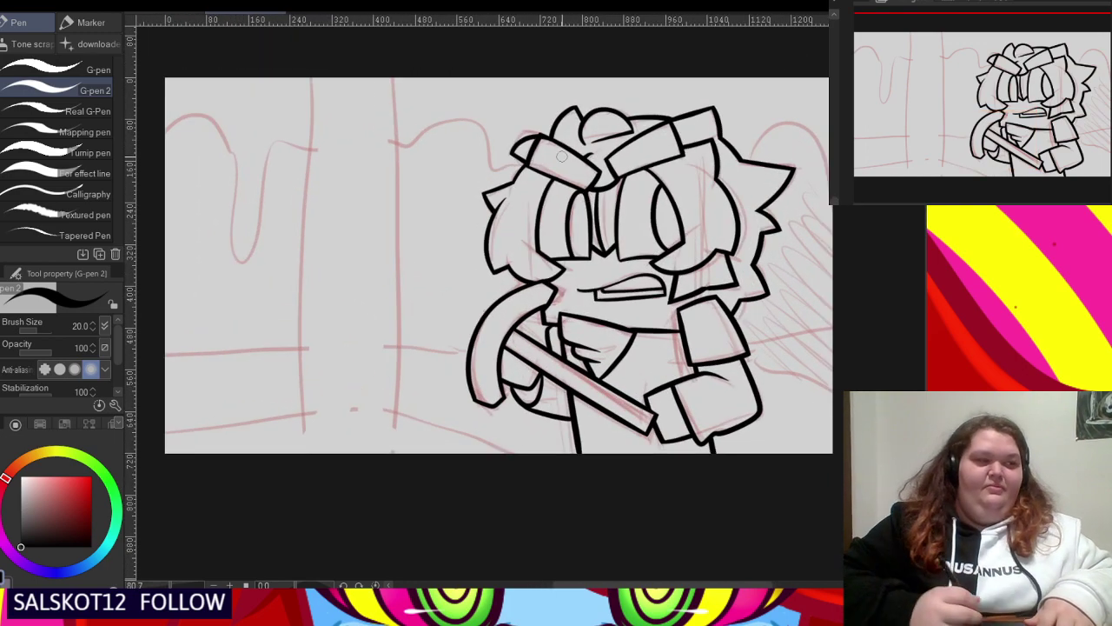
{"action": "scroll", "coordinate": [469, 202], "scroll_direction": "down", "scroll_amount": 2}
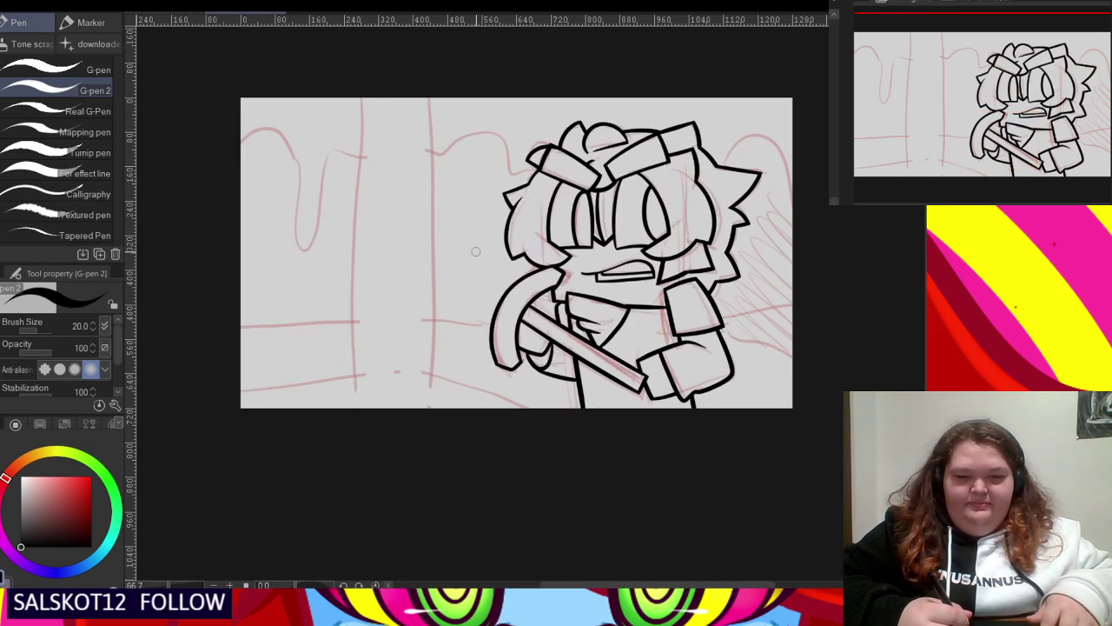
{"action": "scroll", "coordinate": [509, 204], "scroll_direction": "up", "scroll_amount": 2}
{"action": "scroll", "coordinate": [521, 373], "scroll_direction": "up", "scroll_amount": 3}
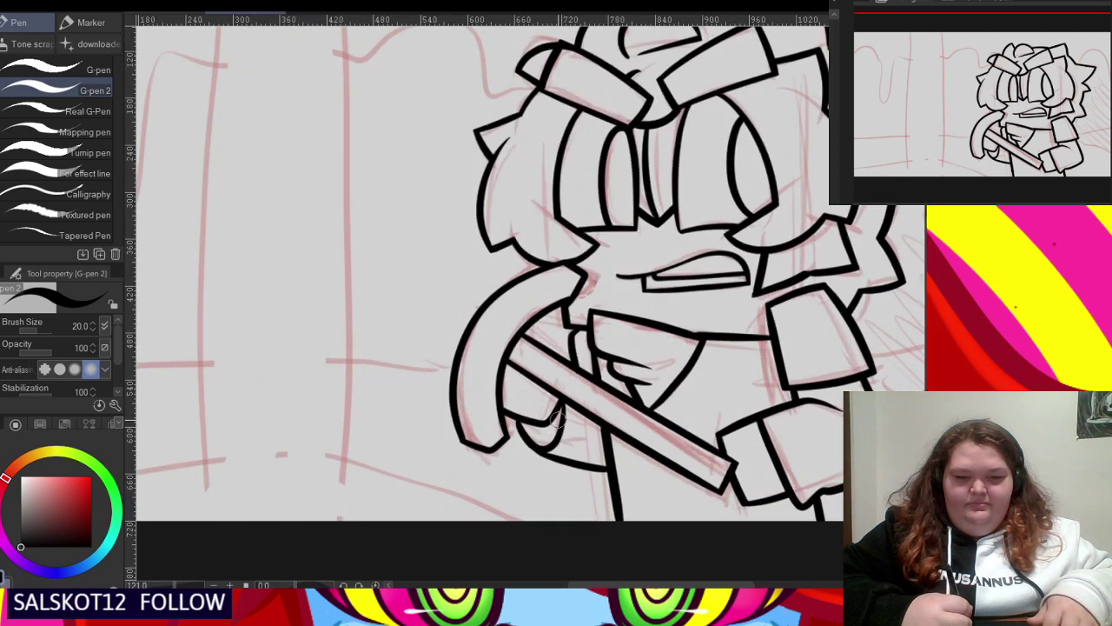
{"action": "key", "text": "ctrl+z"}
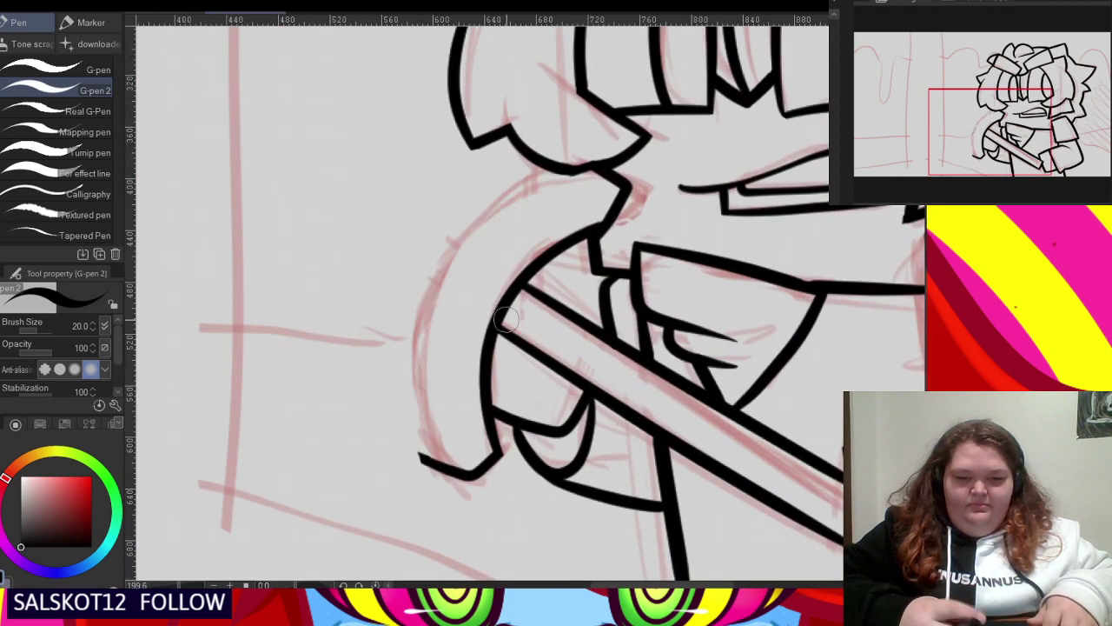
{"action": "mouse_move", "coordinate": [416, 447]}
{"action": "left_mouse_down"}
{"action": "mouse_move", "coordinate": [399, 341]}
{"action": "mouse_move", "coordinate": [449, 230]}
{"action": "mouse_move", "coordinate": [519, 187]}
{"action": "mouse_move", "coordinate": [618, 187]}
{"action": "left_mouse_up"}
{"action": "key", "text": "ctrl+z"}
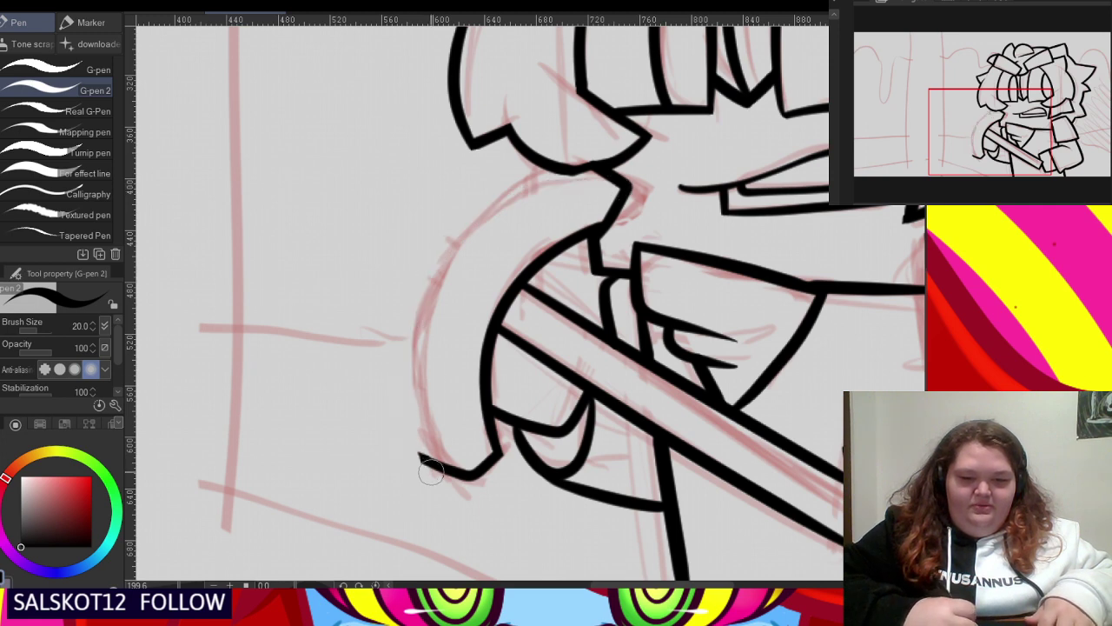
{"action": "mouse_move", "coordinate": [431, 469]}
{"action": "left_mouse_down"}
{"action": "mouse_move", "coordinate": [397, 303]}
{"action": "mouse_move", "coordinate": [476, 189]}
{"action": "mouse_move", "coordinate": [577, 161]}
{"action": "mouse_move", "coordinate": [633, 203]}
{"action": "left_mouse_up"}
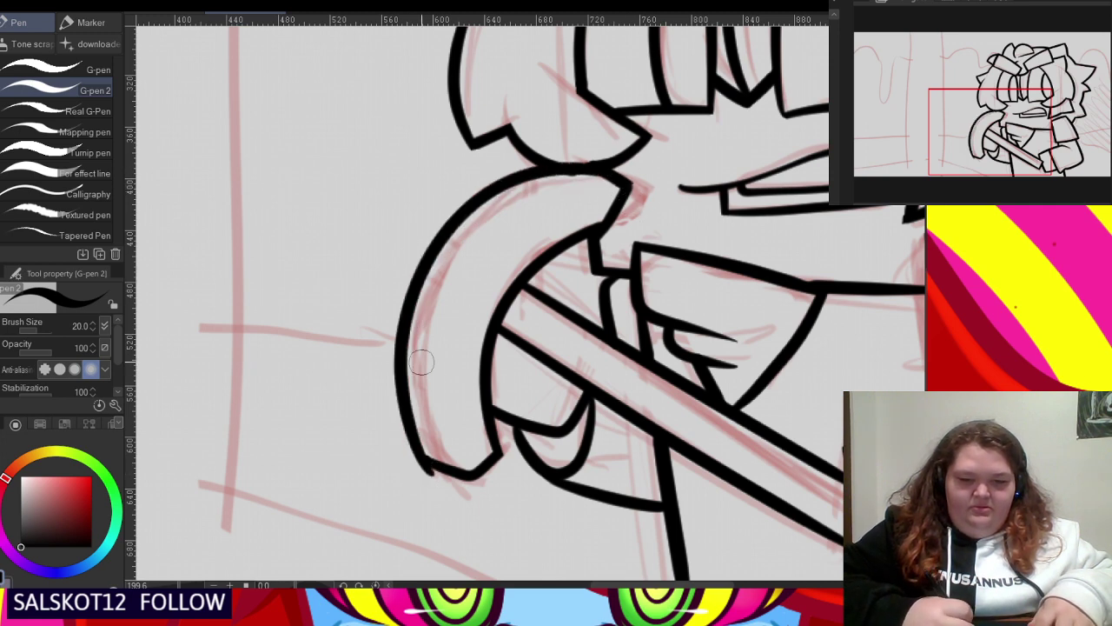
{"action": "key", "text": "ctrl+z"}
{"action": "left_click_drag", "start_coordinate": [419, 453], "coordinate": [428, 466]}
{"action": "mouse_move", "coordinate": [399, 401]}
{"action": "left_mouse_down"}
{"action": "mouse_move", "coordinate": [420, 247]}
{"action": "mouse_move", "coordinate": [518, 172]}
{"action": "mouse_move", "coordinate": [598, 166]}
{"action": "mouse_move", "coordinate": [638, 178]}
{"action": "left_mouse_up"}
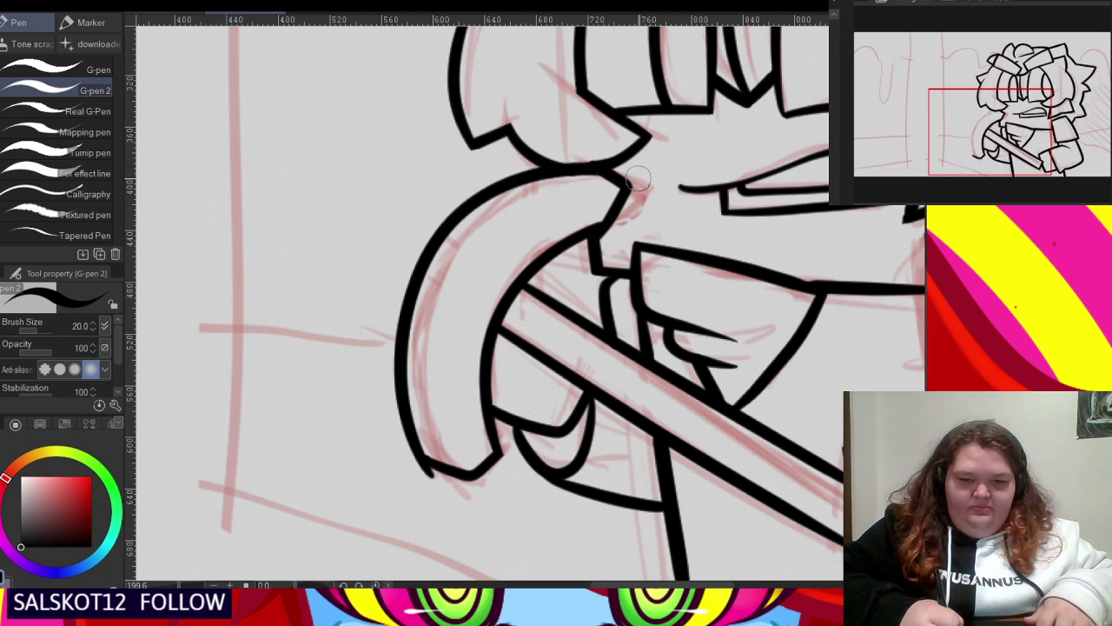
{"action": "key", "text": "ctrl+z"}
- Ink the crescent head's long outer curve from its lower tip to its upper tip and erase the overshooting ends
{"action": "mouse_move", "coordinate": [418, 453]}
{"action": "left_mouse_down"}
{"action": "mouse_move", "coordinate": [437, 476]}
{"action": "mouse_move", "coordinate": [401, 348]}
{"action": "mouse_move", "coordinate": [458, 204]}
{"action": "mouse_move", "coordinate": [557, 157]}
{"action": "mouse_move", "coordinate": [643, 174]}
{"action": "left_mouse_up"}
{"action": "scroll", "coordinate": [521, 167], "scroll_direction": "up", "scroll_amount": 2}
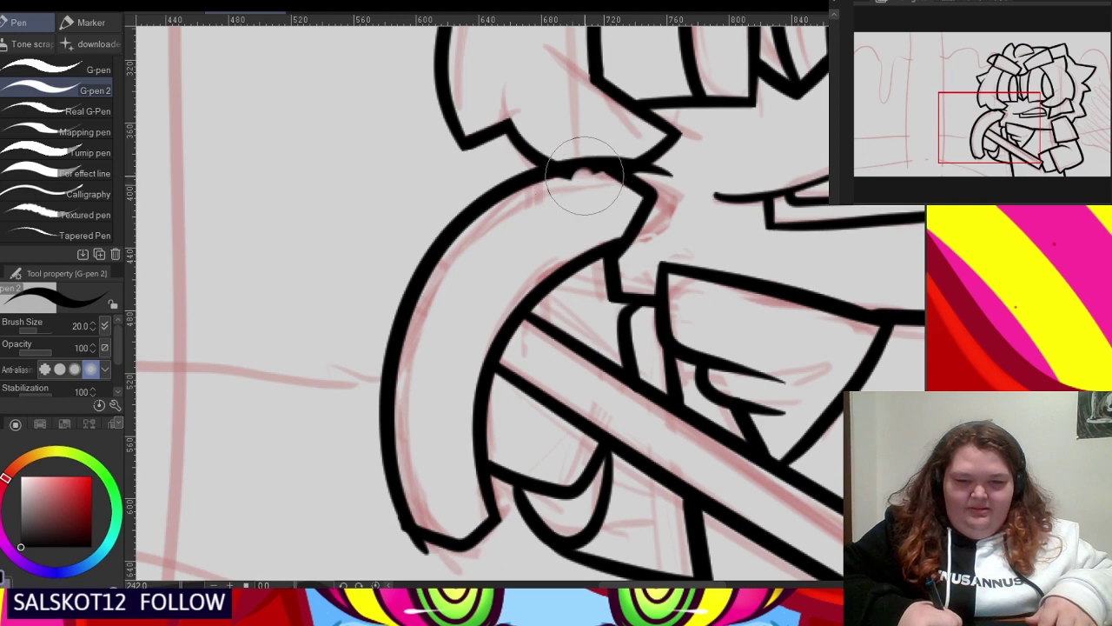
{"action": "key", "text": "ctrl+z"}
{"action": "scroll", "coordinate": [530, 208], "scroll_direction": "down", "scroll_amount": 2}
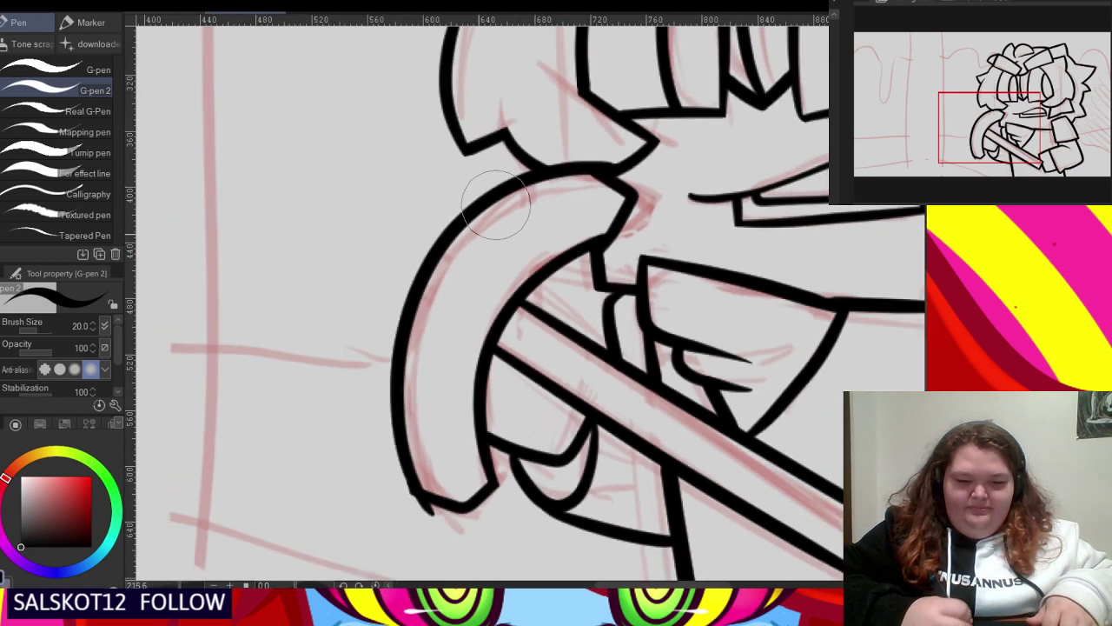
{"action": "scroll", "coordinate": [494, 243], "scroll_direction": "up", "scroll_amount": 1}
{"action": "scroll", "coordinate": [487, 243], "scroll_direction": "down", "scroll_amount": 2}
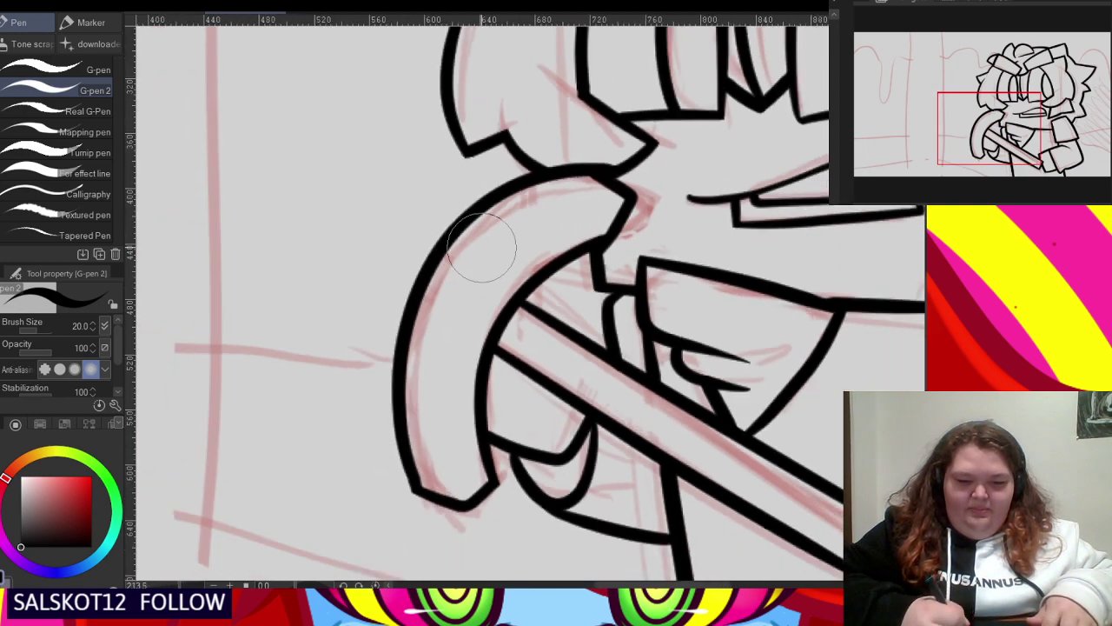
{"action": "scroll", "coordinate": [490, 250], "scroll_direction": "up", "scroll_amount": 4}
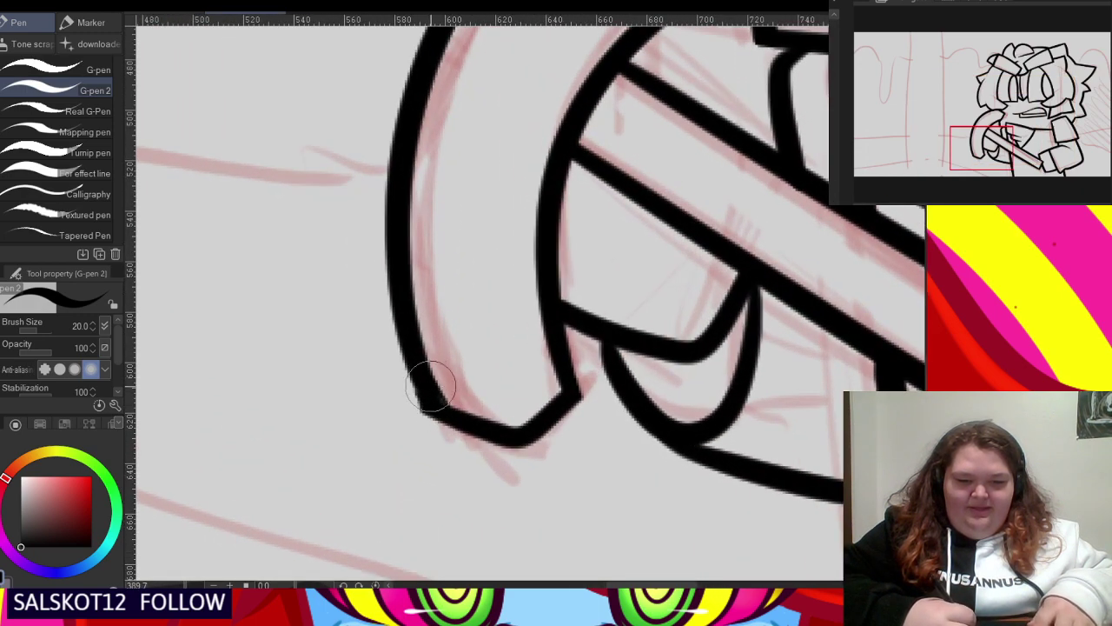
{"action": "scroll", "coordinate": [443, 408], "scroll_direction": "down", "scroll_amount": 2}
{"action": "scroll", "coordinate": [620, 397], "scroll_direction": "up", "scroll_amount": 4}
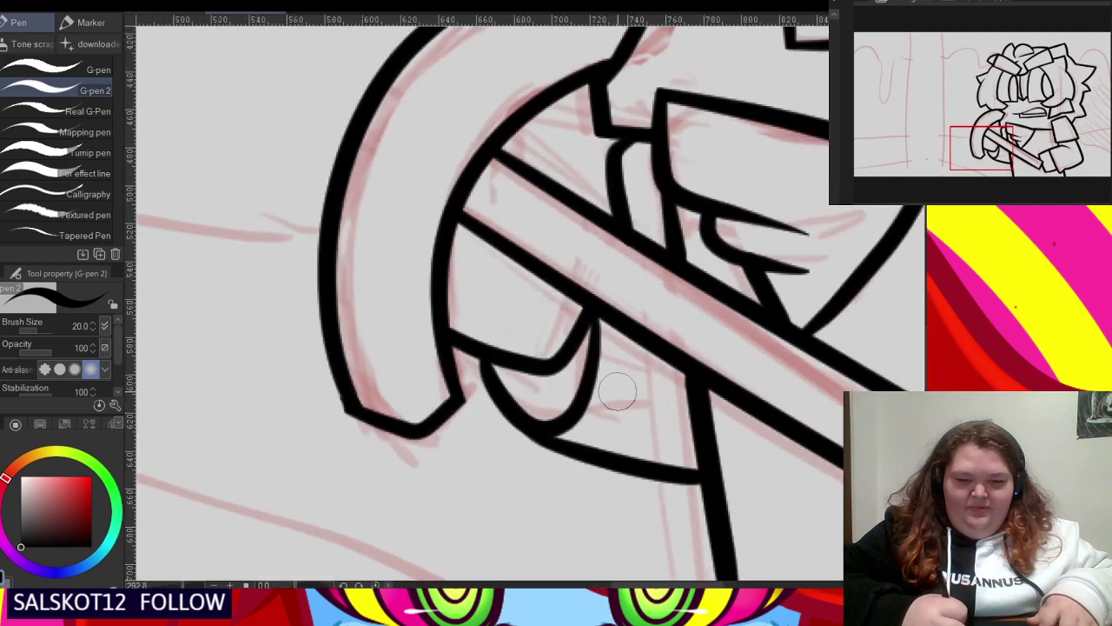
- Fill the small curved cuff opening below the handle with solid black
{"action": "mouse_move", "coordinate": [460, 368]}
{"action": "left_mouse_down"}
{"action": "mouse_move", "coordinate": [548, 445]}
{"action": "mouse_move", "coordinate": [579, 440]}
{"action": "mouse_move", "coordinate": [515, 417]}
{"action": "mouse_move", "coordinate": [579, 417]}
{"action": "mouse_move", "coordinate": [616, 282]}
{"action": "mouse_move", "coordinate": [623, 293]}
{"action": "mouse_move", "coordinate": [555, 404]}
{"action": "mouse_move", "coordinate": [528, 363]}
{"action": "mouse_move", "coordinate": [511, 369]}
{"action": "mouse_move", "coordinate": [556, 385]}
{"action": "mouse_move", "coordinate": [529, 409]}
{"action": "mouse_move", "coordinate": [466, 364]}
{"action": "mouse_move", "coordinate": [564, 404]}
{"action": "mouse_move", "coordinate": [600, 323]}
{"action": "left_mouse_up"}
{"action": "scroll", "coordinate": [550, 328], "scroll_direction": "down", "scroll_amount": 6}
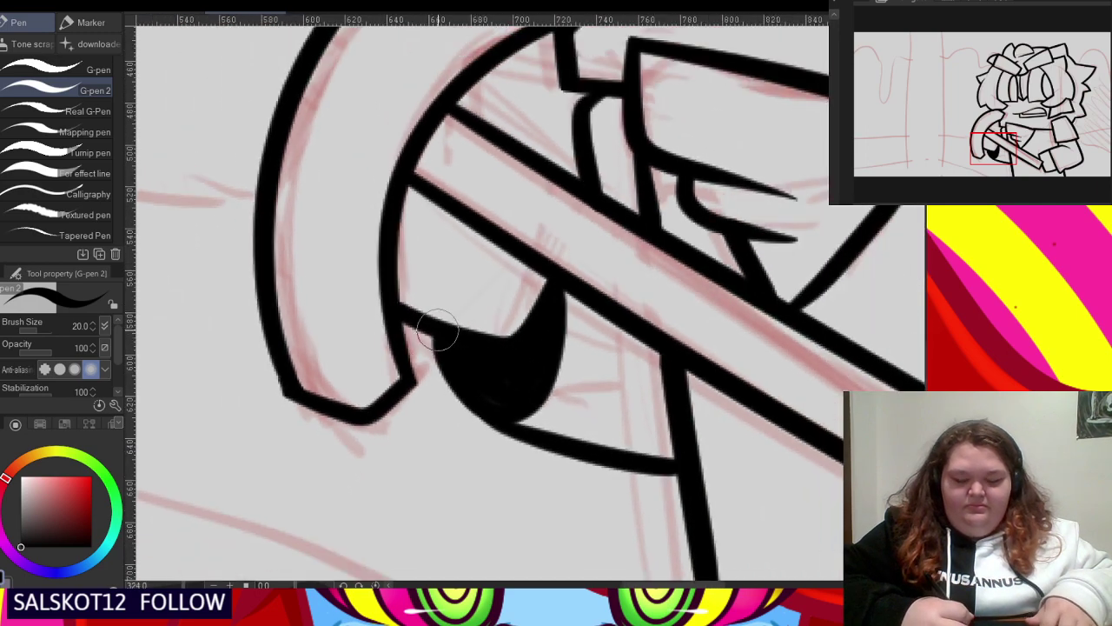
{"action": "scroll", "coordinate": [495, 312], "scroll_direction": "down", "scroll_amount": 4}
{"action": "scroll", "coordinate": [418, 326], "scroll_direction": "up", "scroll_amount": 4}
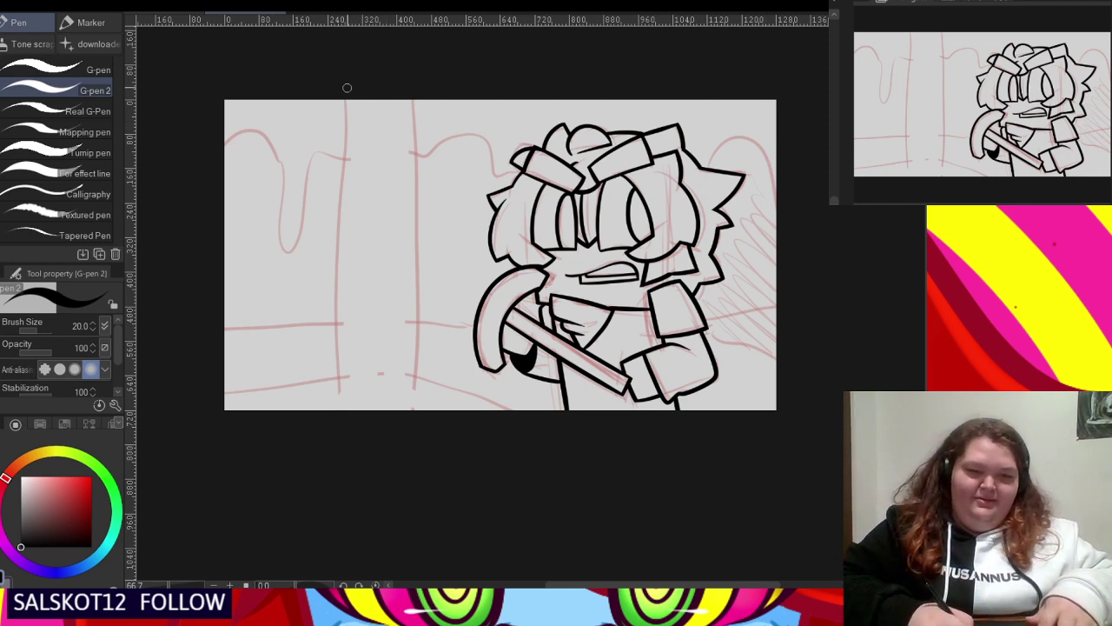
- Ink the pillar's two sides curving into the floor edges, the horizontal wall lines, and the wavy shape's outline behind the hair
{"action": "key", "text": "ctrl+z"}
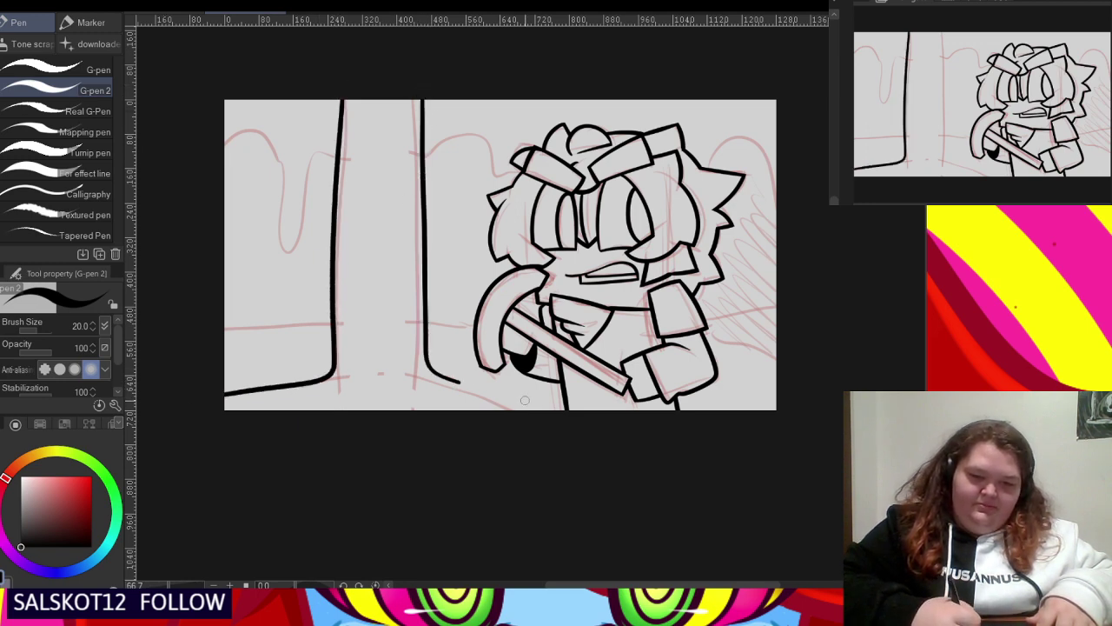
{"action": "scroll", "coordinate": [316, 243], "scroll_direction": "down", "scroll_amount": 1}
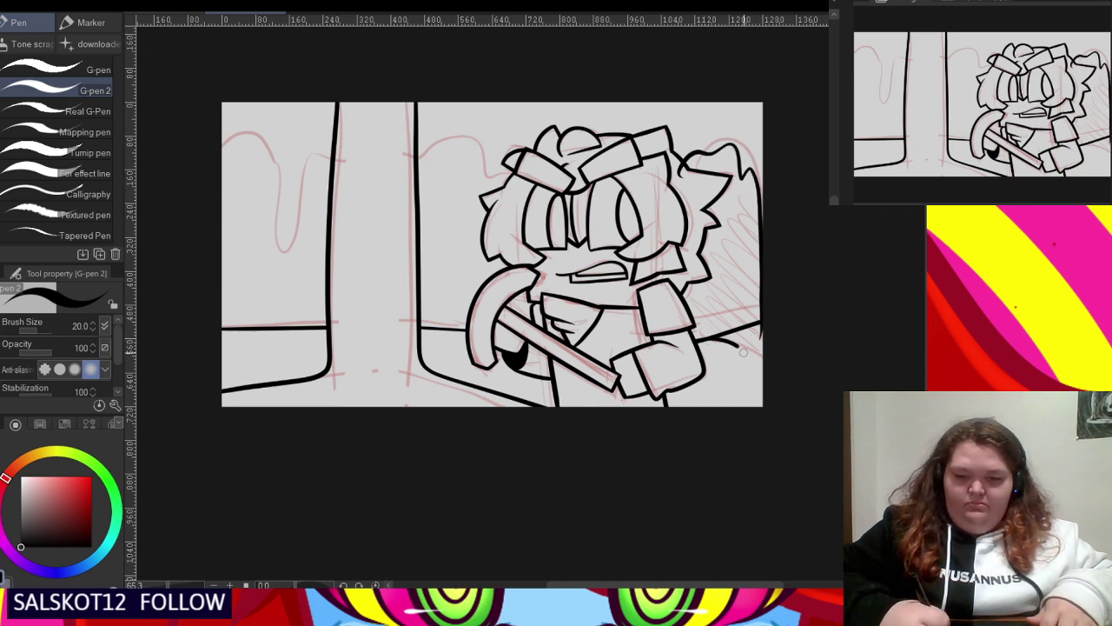
{"action": "scroll", "coordinate": [802, 374], "scroll_direction": "up", "scroll_amount": 2}
{"action": "scroll", "coordinate": [720, 266], "scroll_direction": "down", "scroll_amount": 3}
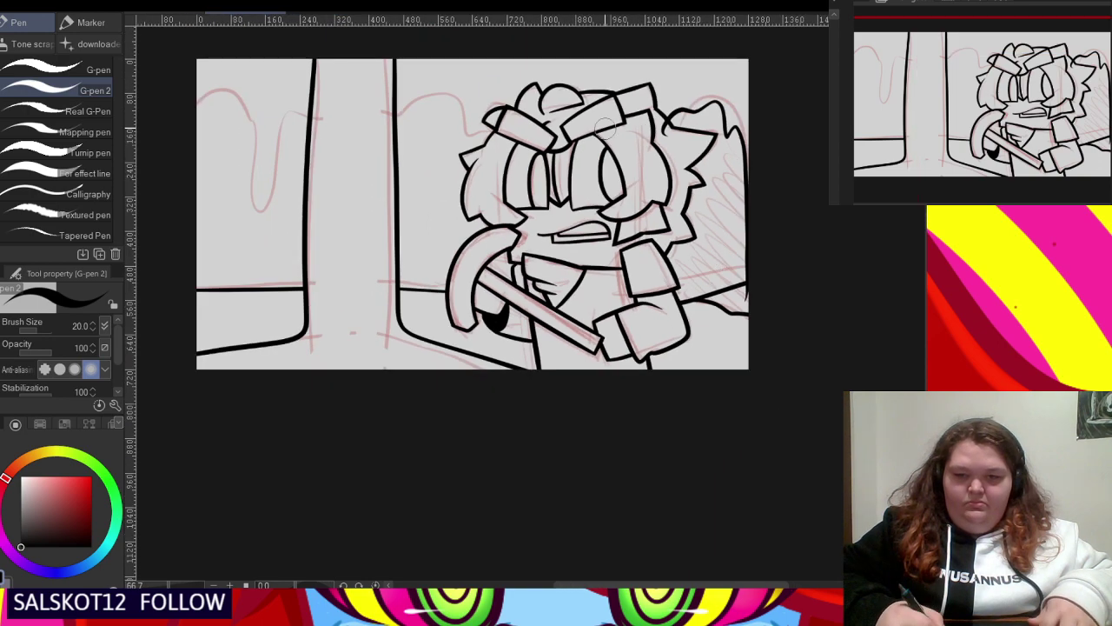
- Erase the extra slanted line above the wavy shape's lower edge, beside the character's sleeve
{"action": "scroll", "coordinate": [664, 126], "scroll_direction": "up", "scroll_amount": 3}
{"action": "scroll", "coordinate": [735, 280], "scroll_direction": "up", "scroll_amount": 1}
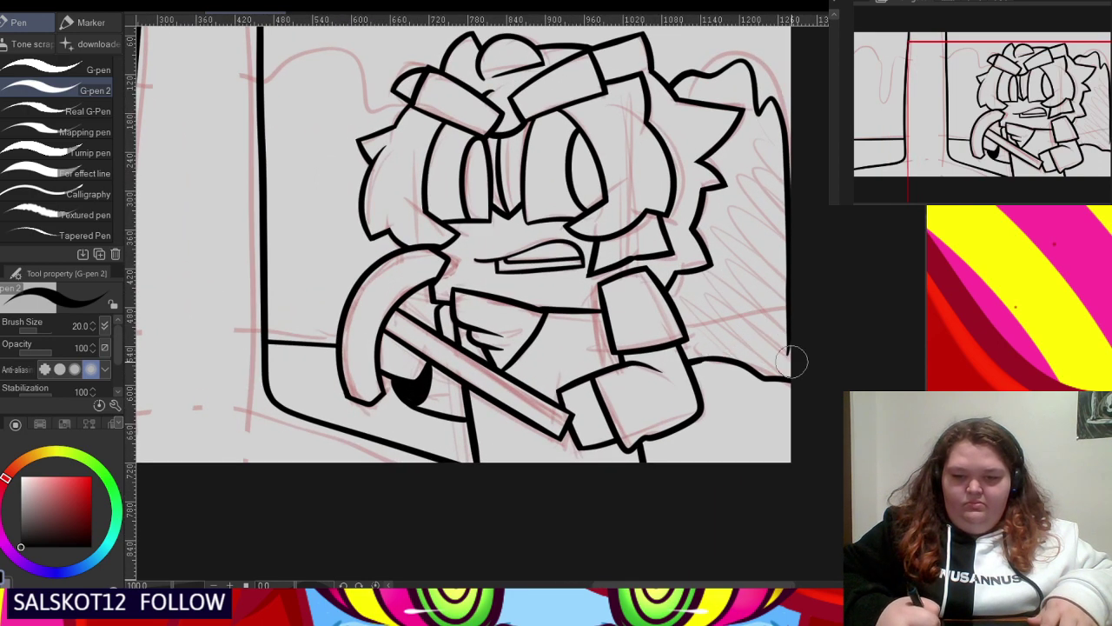
{"action": "scroll", "coordinate": [704, 295], "scroll_direction": "down", "scroll_amount": 1}
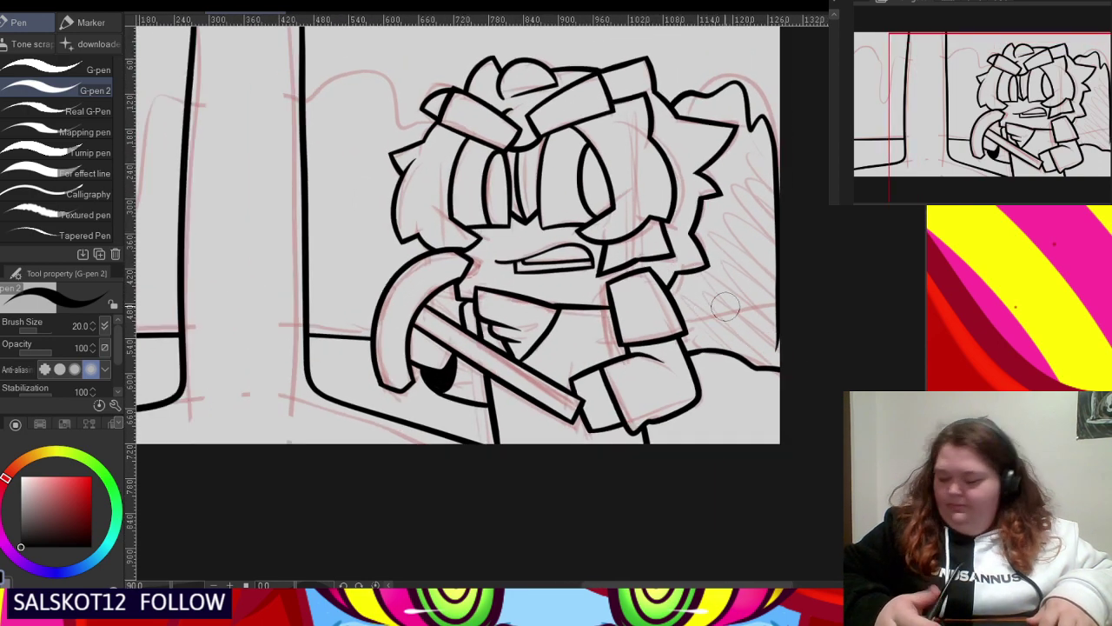
{"action": "scroll", "coordinate": [756, 313], "scroll_direction": "down", "scroll_amount": 1}
{"action": "scroll", "coordinate": [721, 286], "scroll_direction": "up", "scroll_amount": 2}
{"action": "scroll", "coordinate": [660, 235], "scroll_direction": "down", "scroll_amount": 2}
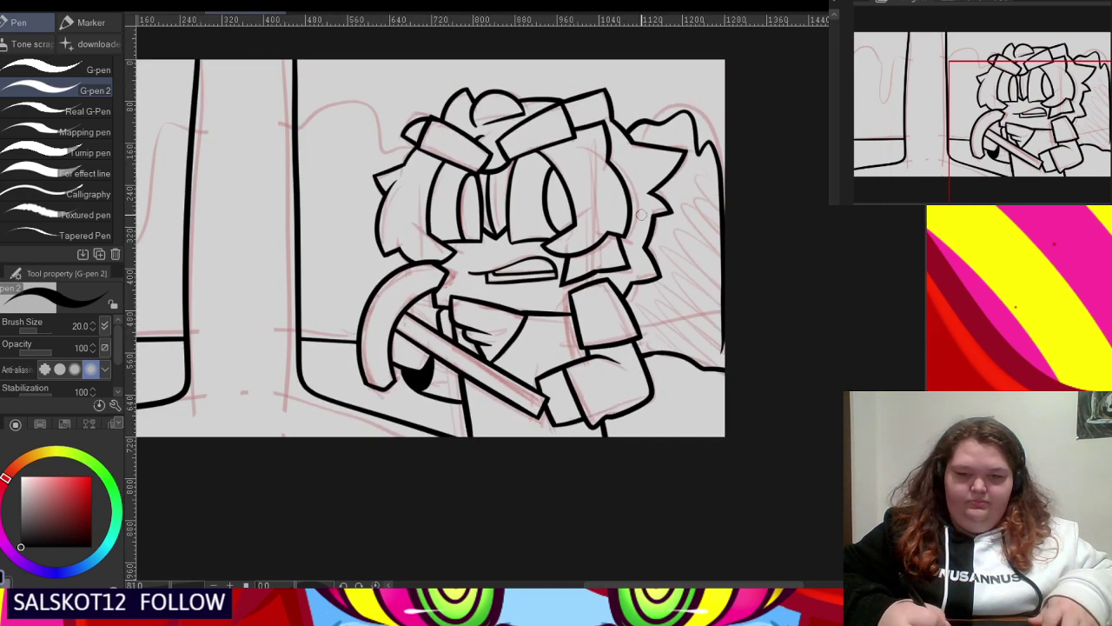
- Enlarge the brush to size 100 and paint the wavy shape behind the character's hair and arm solid black
{"action": "key", "text": "bracketright"}
{"action": "key", "text": "bracketright"}
{"action": "key", "text": "bracketright"}
{"action": "key", "text": "bracketright"}
{"action": "key", "text": "bracketright"}
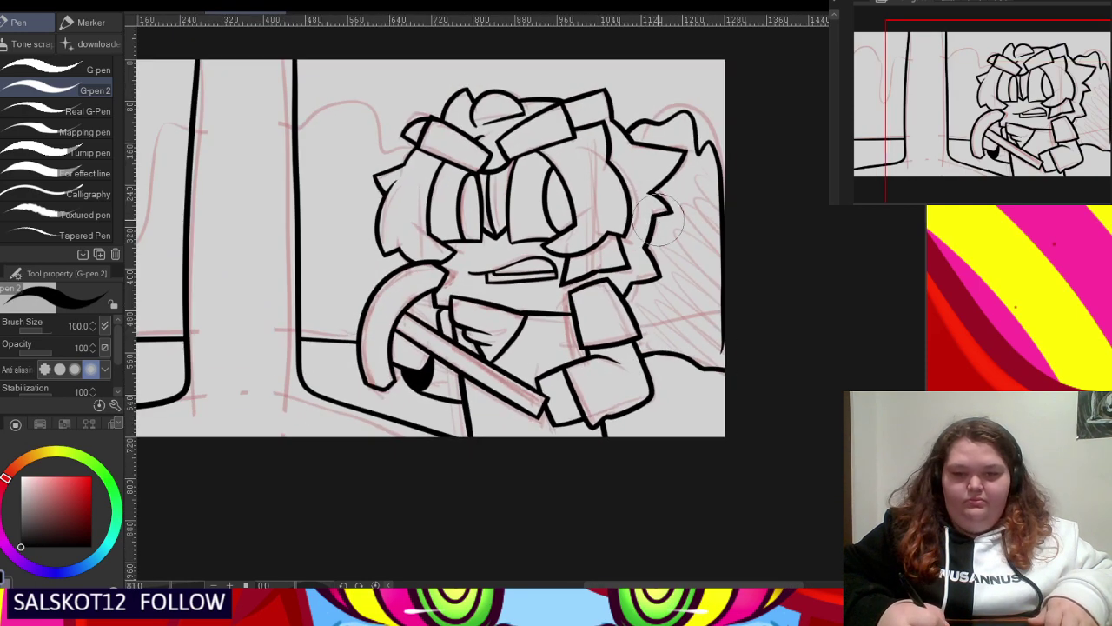
{"action": "scroll", "coordinate": [650, 111], "scroll_direction": "up", "scroll_amount": 4}
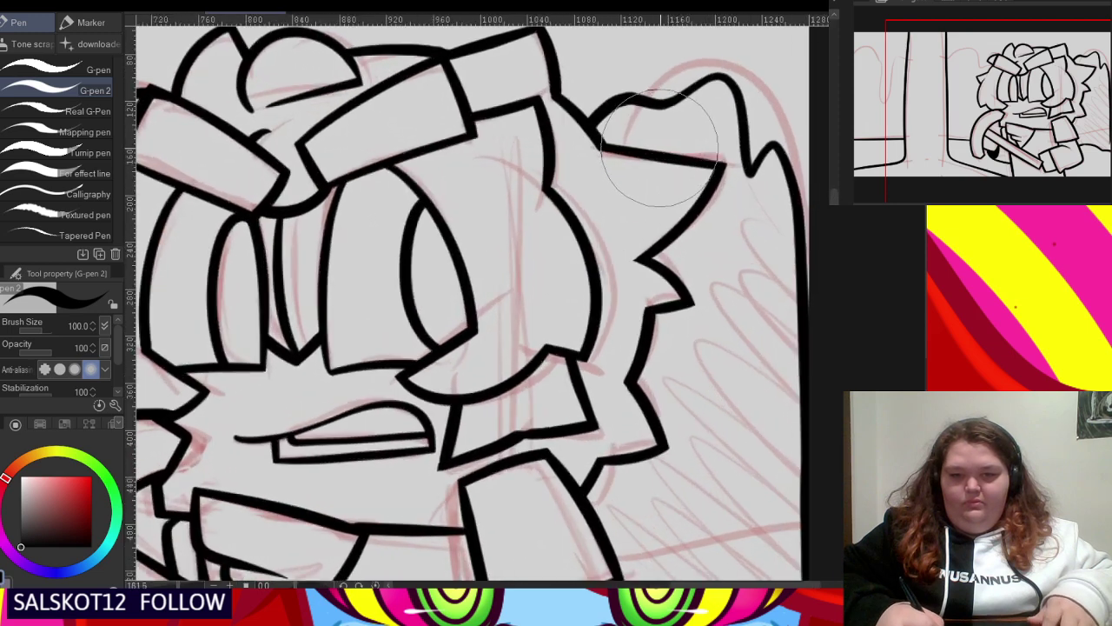
{"action": "mouse_move", "coordinate": [619, 130]}
{"action": "left_mouse_down"}
{"action": "mouse_move", "coordinate": [643, 106]}
{"action": "mouse_move", "coordinate": [685, 123]}
{"action": "mouse_move", "coordinate": [605, 130]}
{"action": "mouse_move", "coordinate": [618, 110]}
{"action": "mouse_move", "coordinate": [600, 132]}
{"action": "mouse_move", "coordinate": [733, 152]}
{"action": "mouse_move", "coordinate": [670, 141]}
{"action": "mouse_move", "coordinate": [657, 116]}
{"action": "mouse_move", "coordinate": [676, 119]}
{"action": "mouse_move", "coordinate": [702, 105]}
{"action": "mouse_move", "coordinate": [664, 118]}
{"action": "mouse_move", "coordinate": [716, 86]}
{"action": "mouse_move", "coordinate": [733, 102]}
{"action": "mouse_move", "coordinate": [734, 168]}
{"action": "mouse_move", "coordinate": [702, 128]}
{"action": "mouse_move", "coordinate": [733, 160]}
{"action": "mouse_move", "coordinate": [743, 198]}
{"action": "mouse_move", "coordinate": [735, 162]}
{"action": "mouse_move", "coordinate": [747, 215]}
{"action": "mouse_move", "coordinate": [733, 200]}
{"action": "mouse_move", "coordinate": [672, 262]}
{"action": "mouse_move", "coordinate": [651, 265]}
{"action": "mouse_move", "coordinate": [685, 277]}
{"action": "mouse_move", "coordinate": [705, 353]}
{"action": "mouse_move", "coordinate": [713, 281]}
{"action": "mouse_move", "coordinate": [701, 236]}
{"action": "mouse_move", "coordinate": [726, 294]}
{"action": "mouse_move", "coordinate": [727, 357]}
{"action": "mouse_move", "coordinate": [741, 222]}
{"action": "mouse_move", "coordinate": [732, 200]}
{"action": "mouse_move", "coordinate": [753, 200]}
{"action": "mouse_move", "coordinate": [735, 179]}
{"action": "mouse_move", "coordinate": [763, 189]}
{"action": "mouse_move", "coordinate": [738, 177]}
{"action": "mouse_move", "coordinate": [764, 185]}
{"action": "mouse_move", "coordinate": [782, 156]}
{"action": "mouse_move", "coordinate": [791, 330]}
{"action": "left_mouse_up"}
{"action": "key", "text": "ctrl+z"}
{"action": "mouse_move", "coordinate": [775, 183]}
{"action": "left_mouse_down"}
{"action": "mouse_move", "coordinate": [783, 157]}
{"action": "mouse_move", "coordinate": [800, 203]}
{"action": "mouse_move", "coordinate": [769, 400]}
{"action": "mouse_move", "coordinate": [726, 263]}
{"action": "left_mouse_up"}
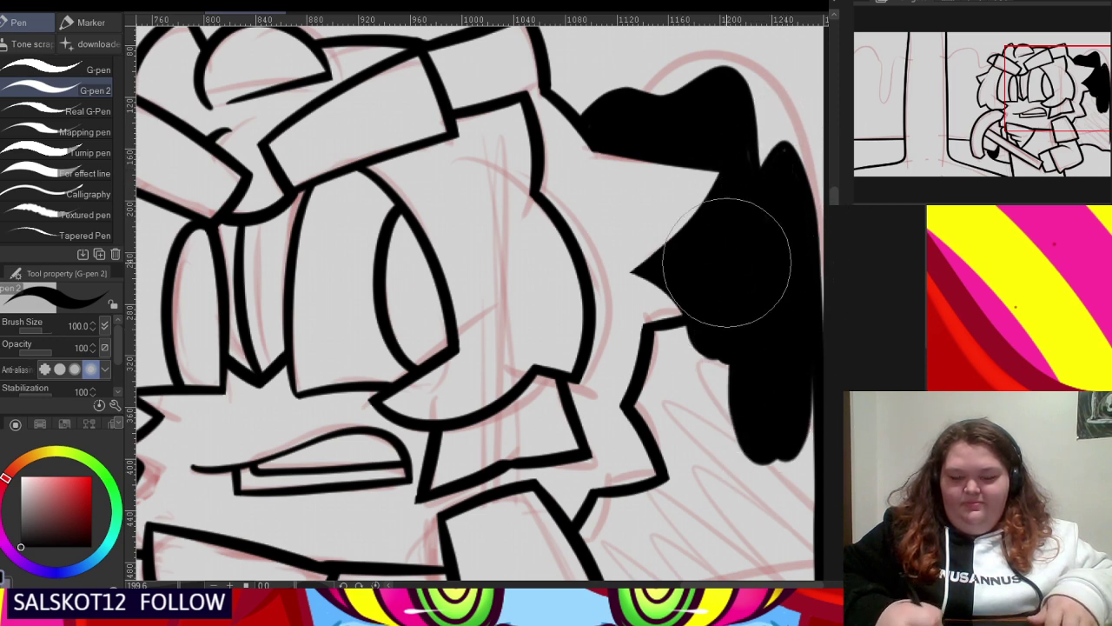
{"action": "scroll", "coordinate": [721, 196], "scroll_direction": "down", "scroll_amount": 3}
{"action": "scroll", "coordinate": [695, 335], "scroll_direction": "up", "scroll_amount": 3}
{"action": "mouse_move", "coordinate": [743, 213]}
{"action": "left_mouse_down"}
{"action": "mouse_move", "coordinate": [689, 193]}
{"action": "mouse_move", "coordinate": [711, 181]}
{"action": "mouse_move", "coordinate": [676, 184]}
{"action": "mouse_move", "coordinate": [682, 198]}
{"action": "mouse_move", "coordinate": [662, 256]}
{"action": "mouse_move", "coordinate": [682, 182]}
{"action": "mouse_move", "coordinate": [660, 254]}
{"action": "mouse_move", "coordinate": [685, 278]}
{"action": "mouse_move", "coordinate": [707, 361]}
{"action": "mouse_move", "coordinate": [695, 199]}
{"action": "mouse_move", "coordinate": [765, 421]}
{"action": "mouse_move", "coordinate": [761, 201]}
{"action": "mouse_move", "coordinate": [800, 392]}
{"action": "mouse_move", "coordinate": [784, 219]}
{"action": "mouse_move", "coordinate": [803, 363]}
{"action": "mouse_move", "coordinate": [731, 384]}
{"action": "mouse_move", "coordinate": [697, 371]}
{"action": "mouse_move", "coordinate": [707, 316]}
{"action": "mouse_move", "coordinate": [635, 355]}
{"action": "mouse_move", "coordinate": [617, 341]}
{"action": "mouse_move", "coordinate": [666, 346]}
{"action": "mouse_move", "coordinate": [628, 338]}
{"action": "mouse_move", "coordinate": [612, 362]}
{"action": "mouse_move", "coordinate": [651, 404]}
{"action": "mouse_move", "coordinate": [656, 453]}
{"action": "mouse_move", "coordinate": [632, 470]}
{"action": "mouse_move", "coordinate": [712, 460]}
{"action": "mouse_move", "coordinate": [633, 473]}
{"action": "mouse_move", "coordinate": [670, 459]}
{"action": "mouse_move", "coordinate": [760, 471]}
{"action": "mouse_move", "coordinate": [653, 475]}
{"action": "mouse_move", "coordinate": [747, 470]}
{"action": "mouse_move", "coordinate": [709, 470]}
{"action": "mouse_move", "coordinate": [787, 503]}
{"action": "mouse_move", "coordinate": [773, 497]}
{"action": "mouse_move", "coordinate": [842, 503]}
{"action": "mouse_move", "coordinate": [770, 442]}
{"action": "mouse_move", "coordinate": [759, 459]}
{"action": "mouse_move", "coordinate": [687, 373]}
{"action": "mouse_move", "coordinate": [645, 369]}
{"action": "mouse_move", "coordinate": [700, 435]}
{"action": "left_mouse_up"}
{"action": "scroll", "coordinate": [732, 293], "scroll_direction": "down", "scroll_amount": 5}
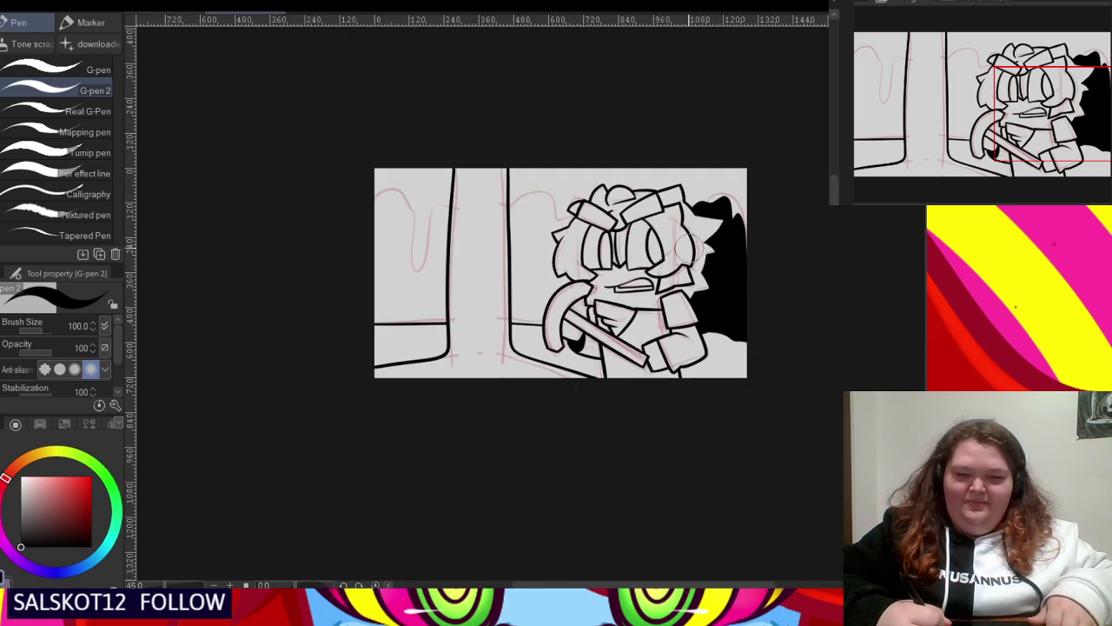
{"action": "scroll", "coordinate": [581, 186], "scroll_direction": "up", "scroll_amount": 1}
{"action": "scroll", "coordinate": [581, 189], "scroll_direction": "down", "scroll_amount": 1}
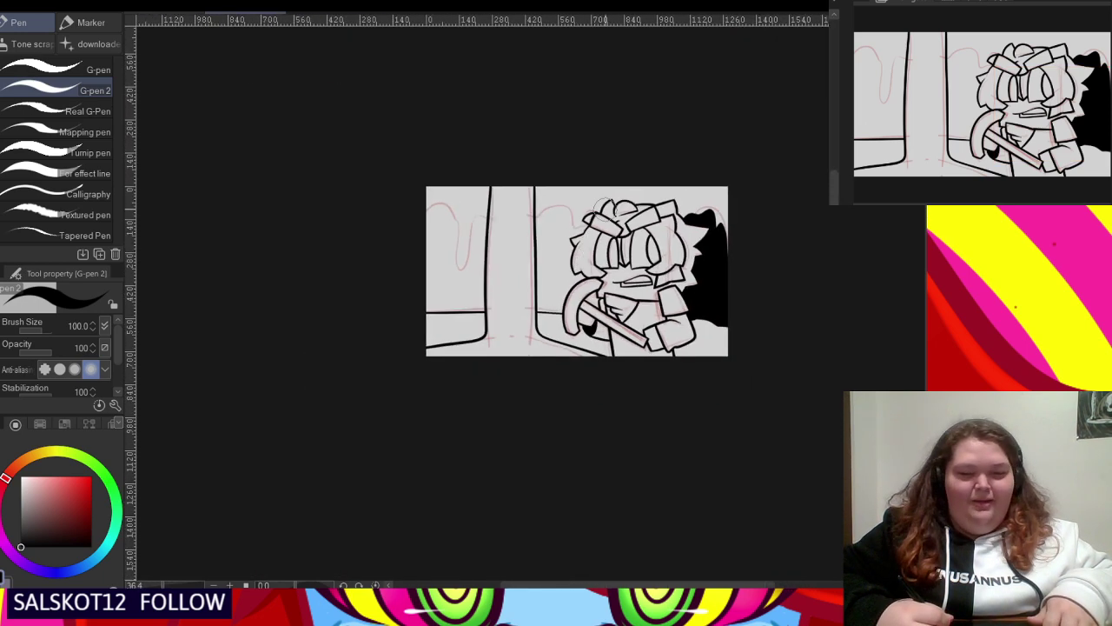
- Ink the wavy dripping line along the walls beside the pillar and erase the parts overlapping the pillar and hair
{"action": "scroll", "coordinate": [628, 176], "scroll_direction": "up", "scroll_amount": 1}
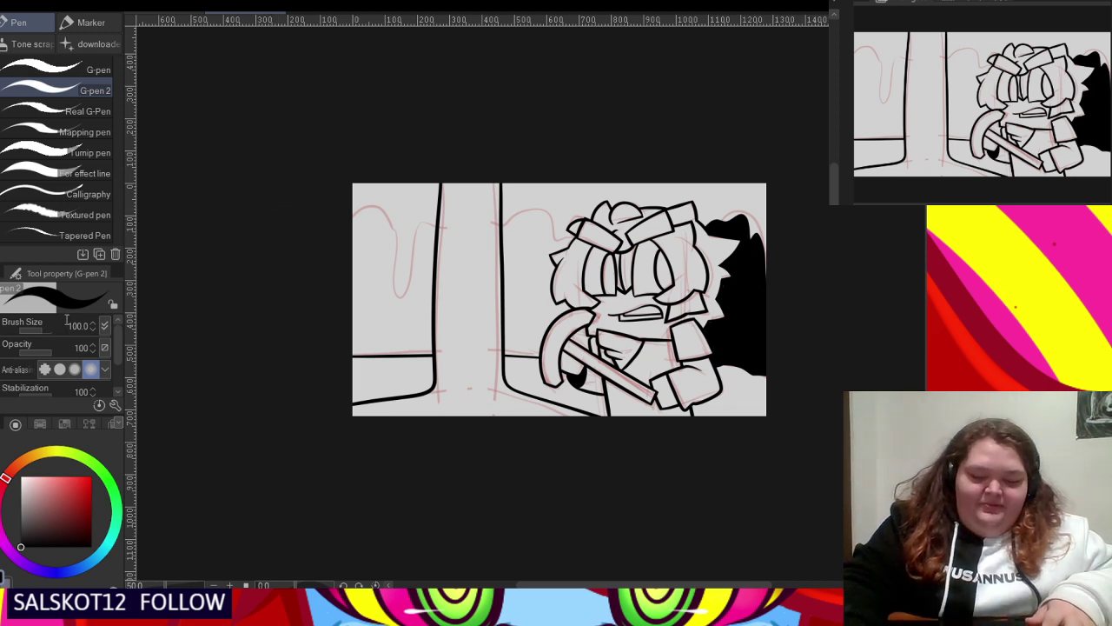
{"action": "scroll", "coordinate": [390, 278], "scroll_direction": "up", "scroll_amount": 4}
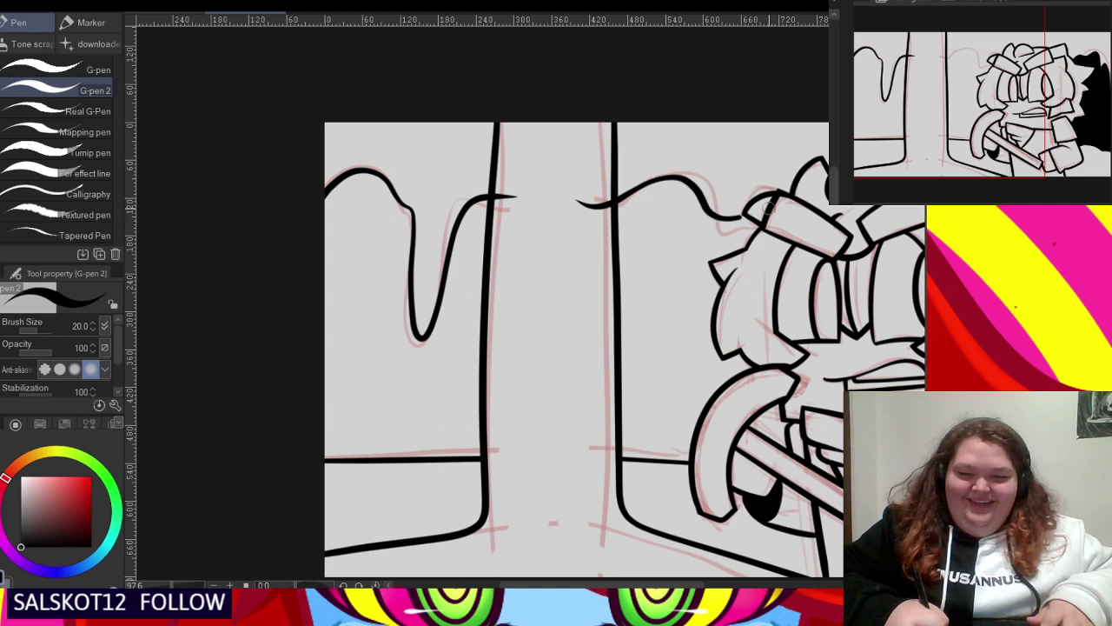
{"action": "mouse_move", "coordinate": [509, 196]}
{"action": "left_mouse_down"}
{"action": "mouse_move", "coordinate": [570, 237]}
{"action": "mouse_move", "coordinate": [608, 205]}
{"action": "left_mouse_up"}
{"action": "left_click_drag", "start_coordinate": [758, 202], "coordinate": [768, 215]}
{"action": "left_click_drag", "start_coordinate": [544, 159], "coordinate": [498, 159]}
{"action": "scroll", "coordinate": [618, 216], "scroll_direction": "up", "scroll_amount": 4}
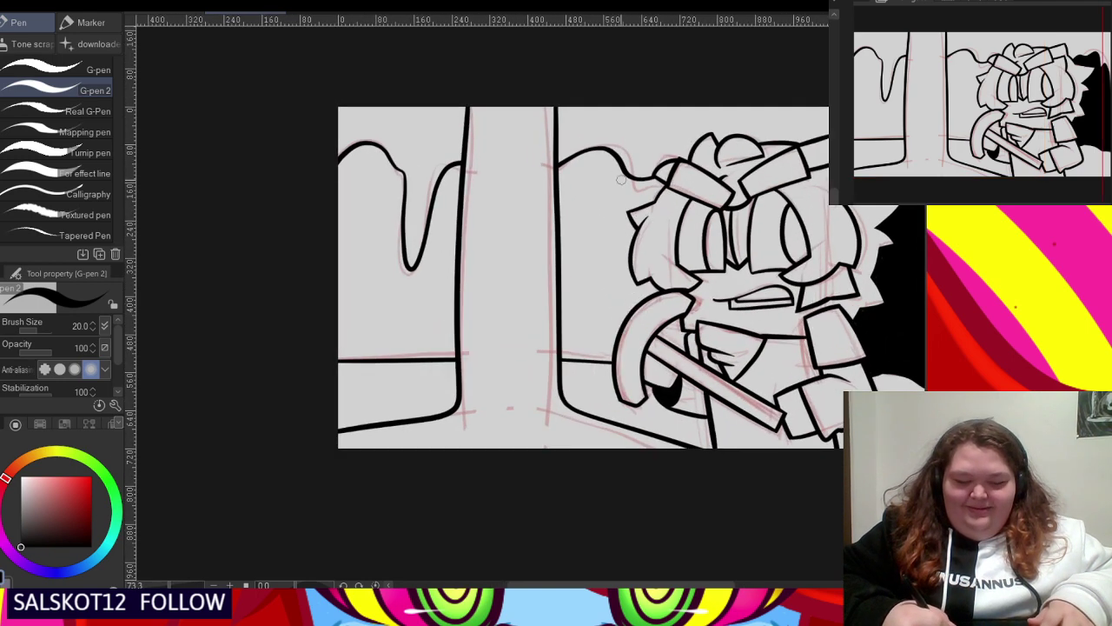
{"action": "scroll", "coordinate": [546, 181], "scroll_direction": "down", "scroll_amount": 4}
{"action": "scroll", "coordinate": [629, 142], "scroll_direction": "up", "scroll_amount": 1}
{"action": "scroll", "coordinate": [628, 142], "scroll_direction": "up", "scroll_amount": 1}
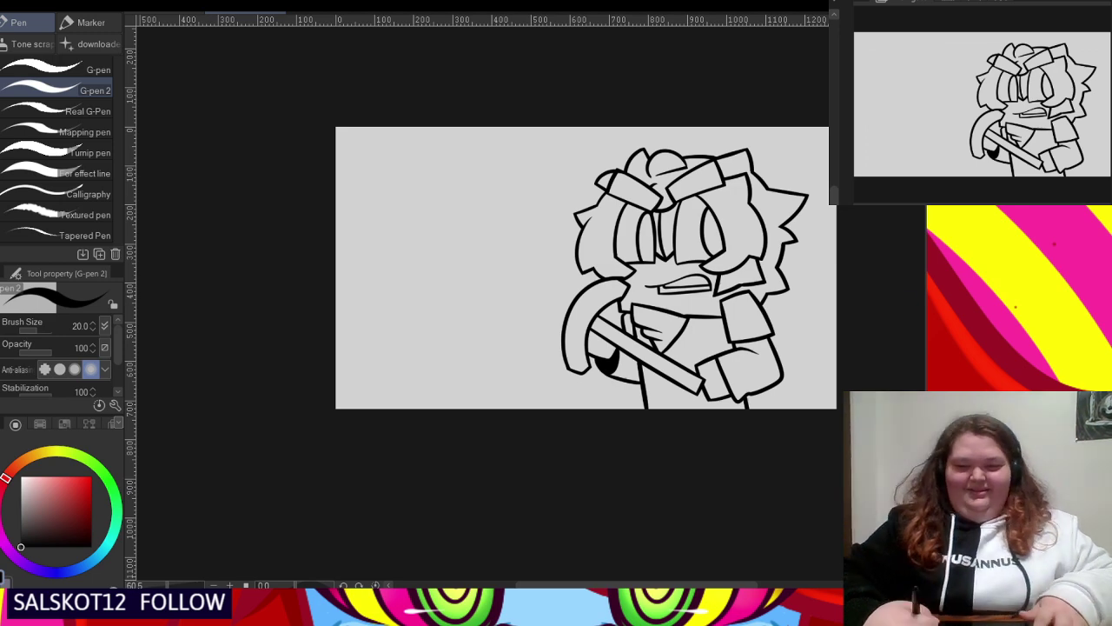
- Select the empty area around the character, invert the selection, fill the silhouette with dark purplish grey and deselect
{"action": "key", "text": "w"}
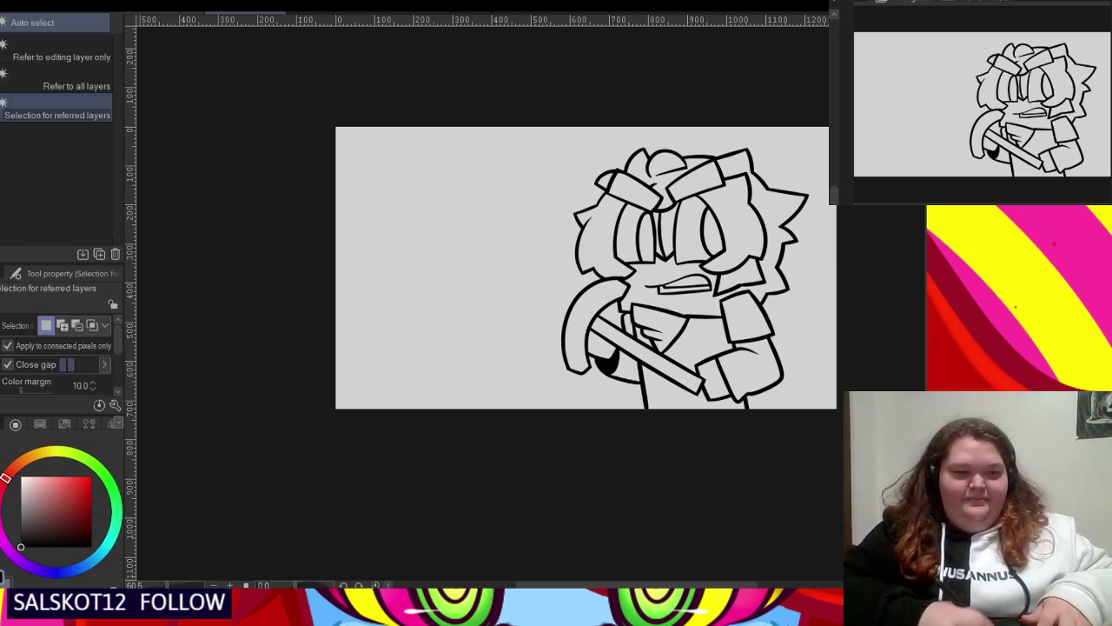
{"action": "left_click", "coordinate": [498, 269]}
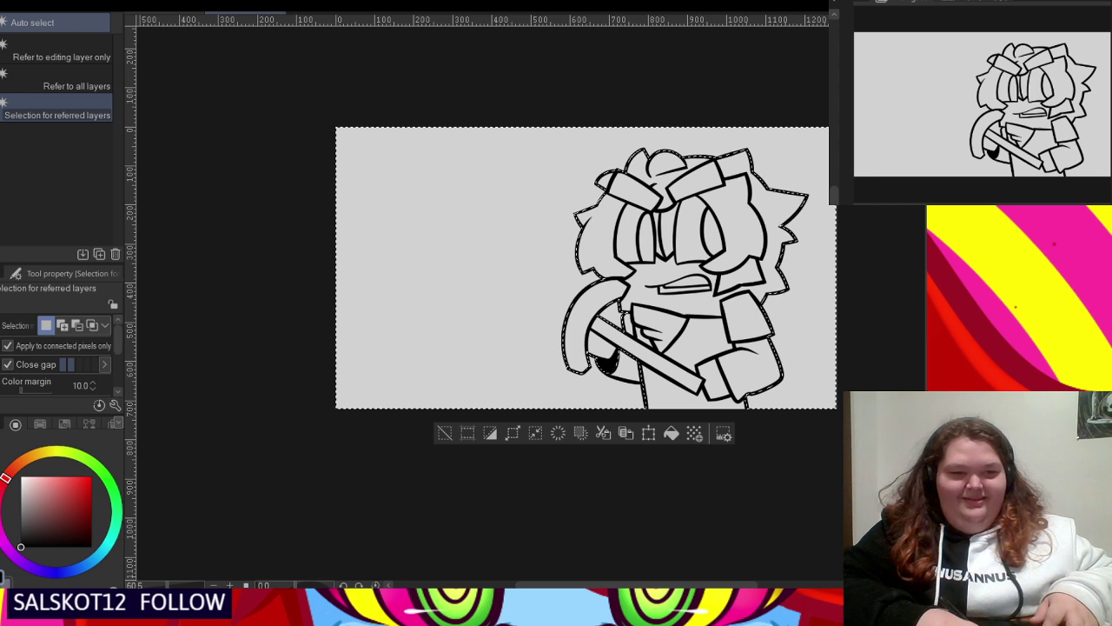
{"action": "key", "text": "ctrl+shift+i"}
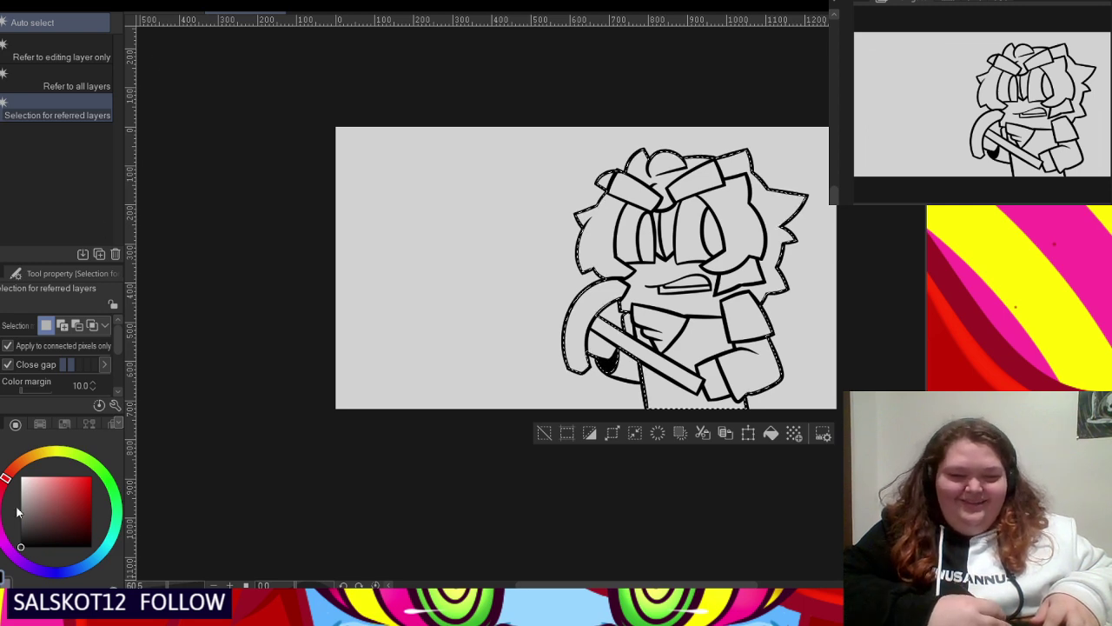
{"action": "key", "text": "x"}
{"action": "key", "text": "alt+BackSpace"}
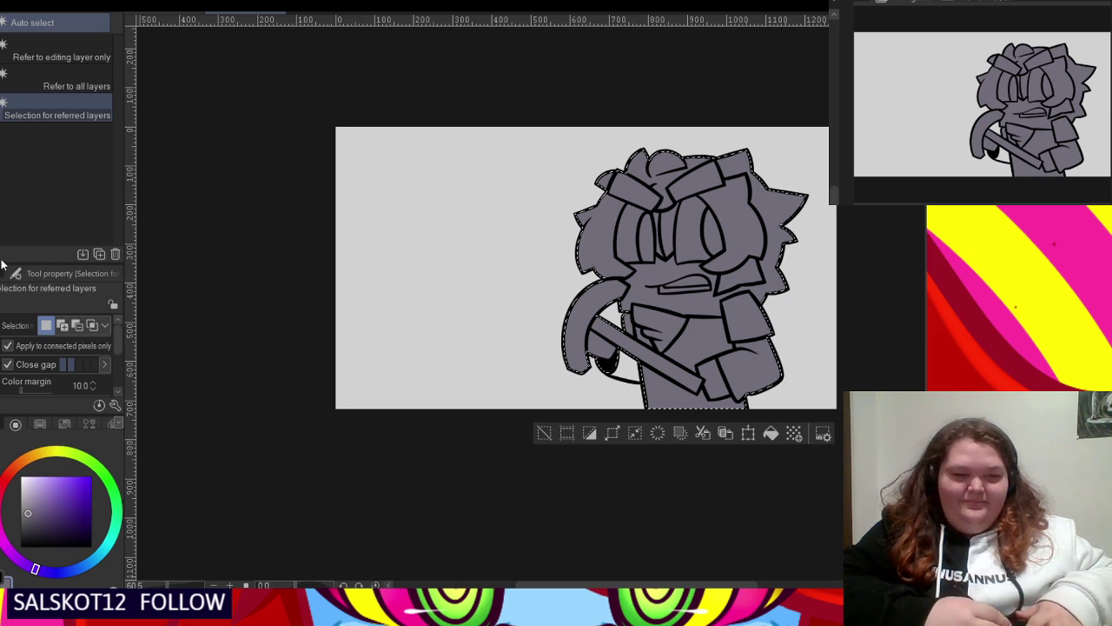
{"action": "key", "text": "ctrl+d"}
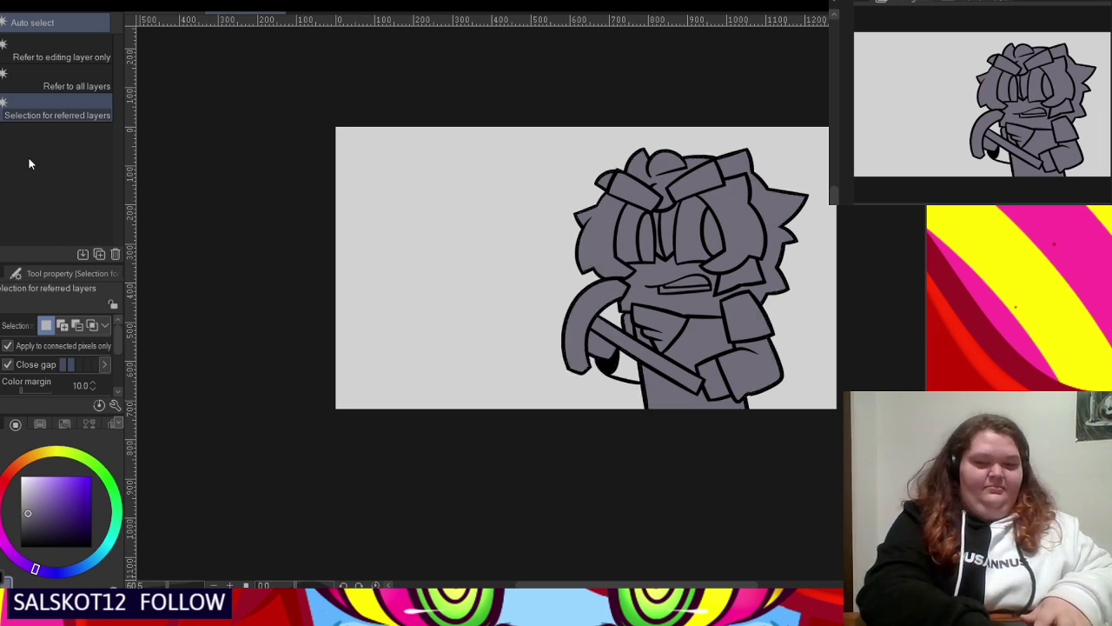
- Fill the missed sleeve area below the handle with the same grey and add a white border around the character
{"action": "key", "text": "g"}
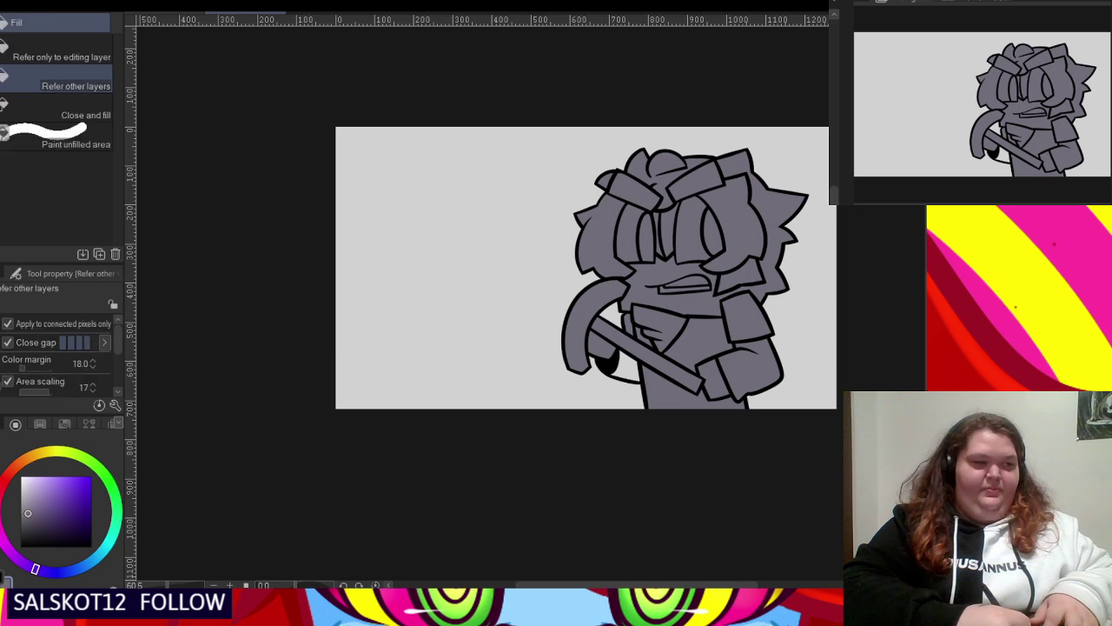
{"action": "scroll", "coordinate": [563, 338], "scroll_direction": "up", "scroll_amount": 5}
{"action": "left_click", "coordinate": [671, 384]}
{"action": "scroll", "coordinate": [669, 385], "scroll_direction": "down", "scroll_amount": 3}
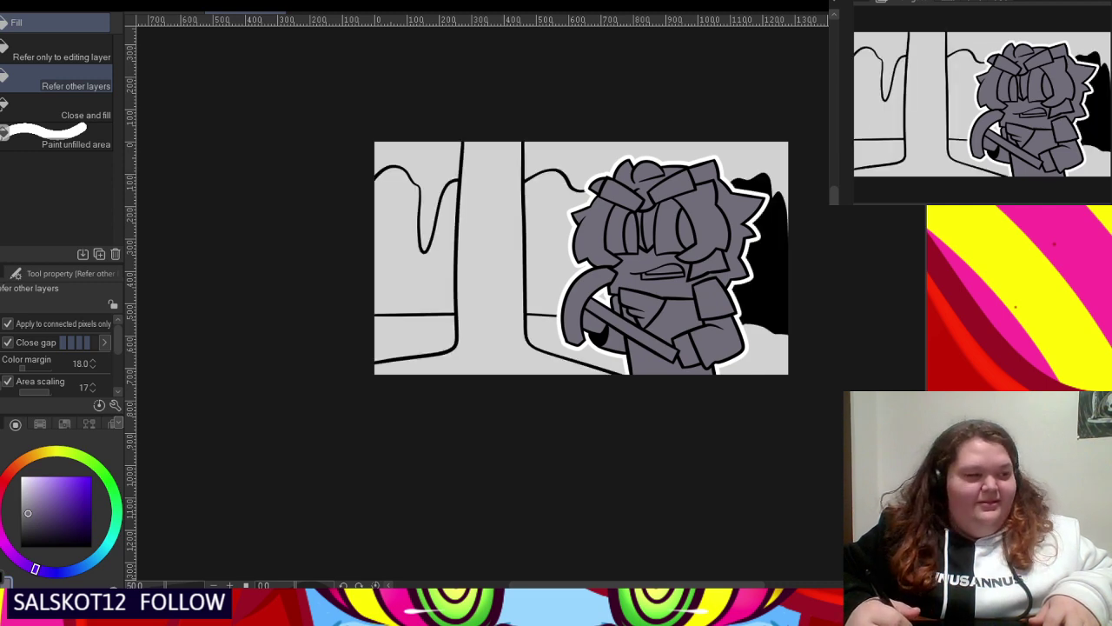
- Set the drawing colour to a bright, saturated orange
{"action": "left_click", "coordinate": [29, 455]}
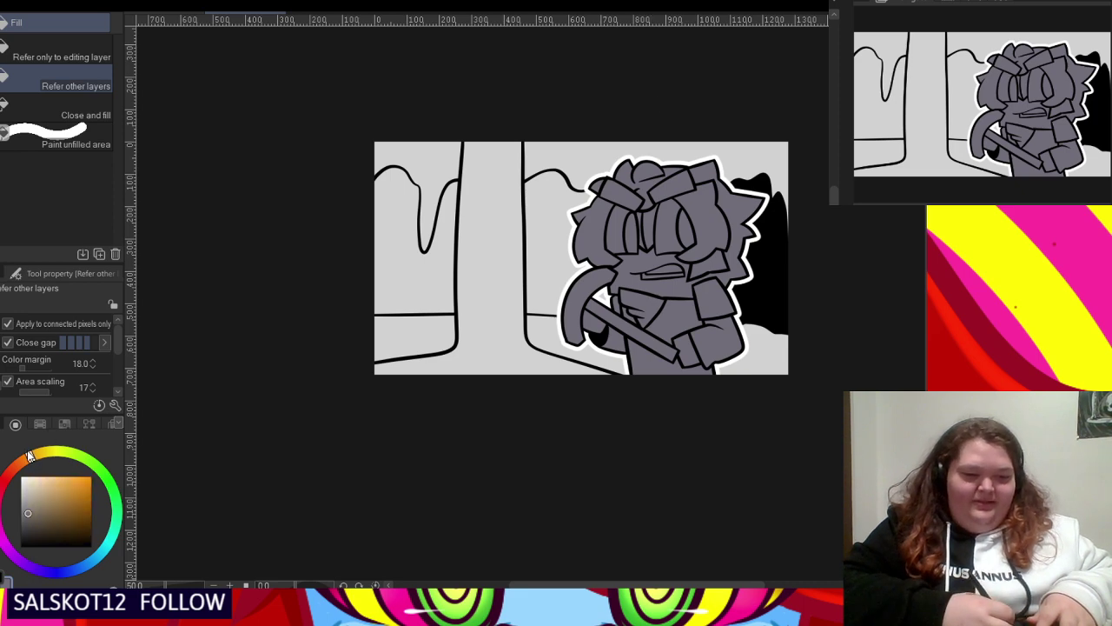
{"action": "left_click", "coordinate": [84, 477]}
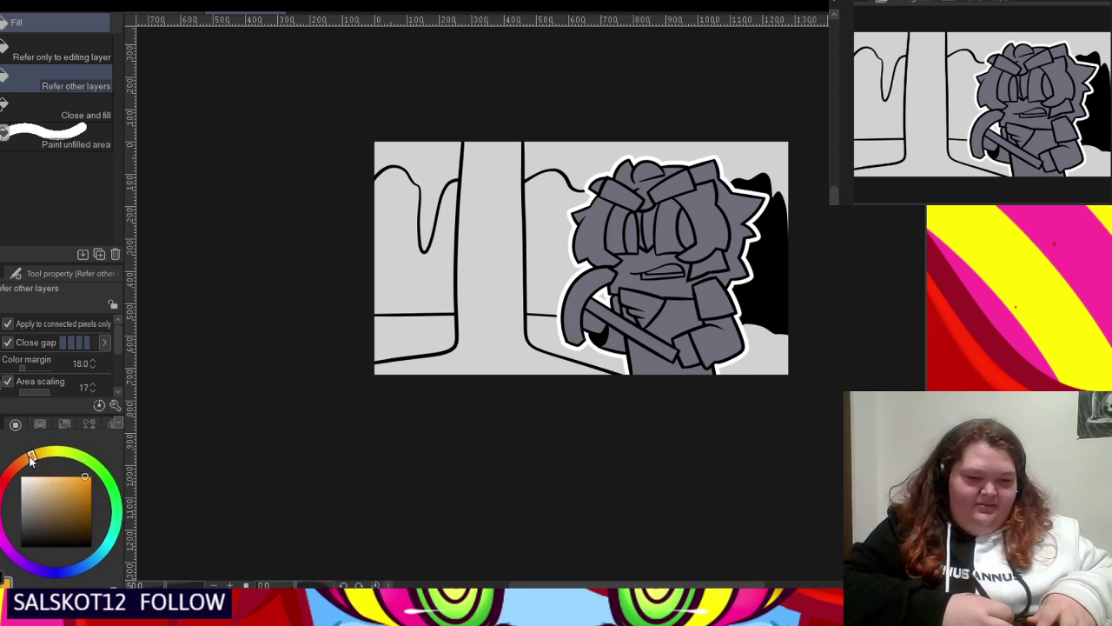
{"action": "left_click_drag", "start_coordinate": [83, 474], "coordinate": [94, 452]}
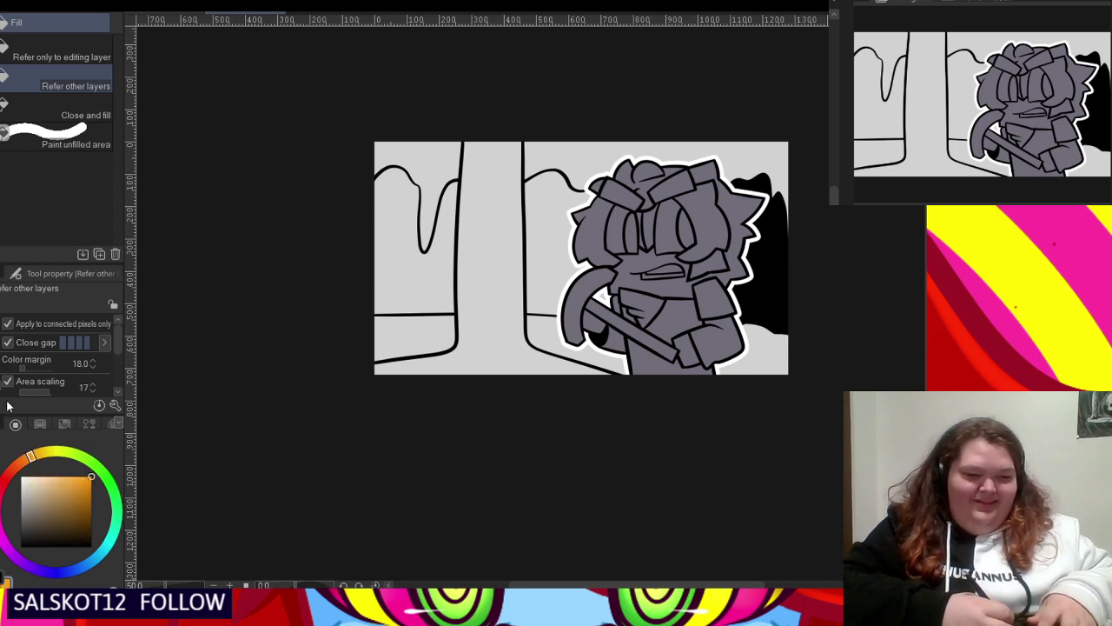
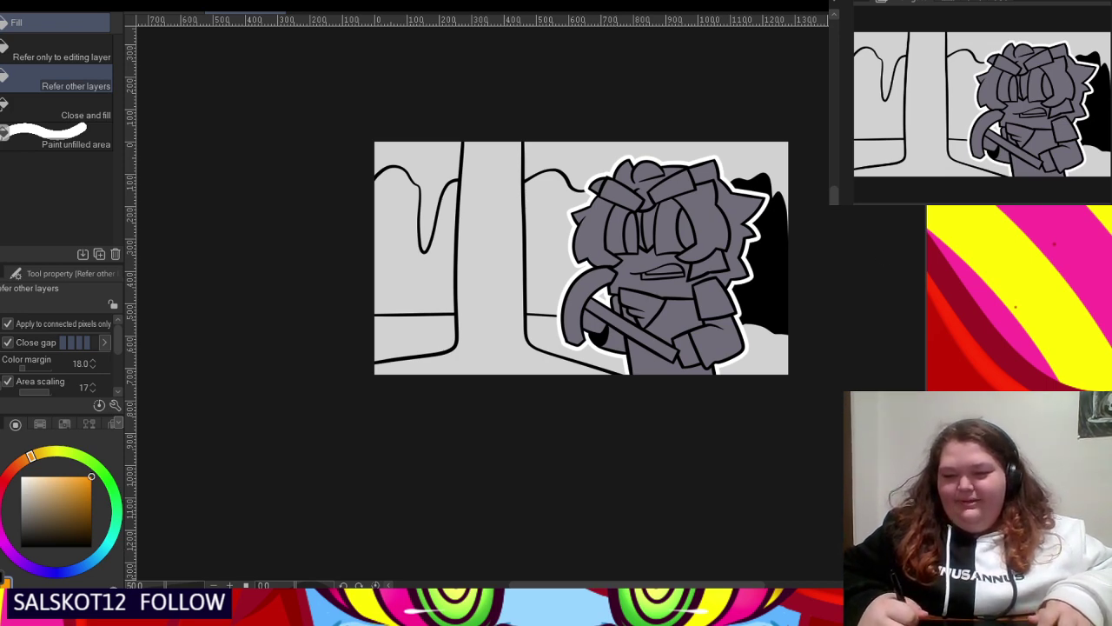
- Choose a muted, medium-bright red and fill the whole background behind the line art and character with it
{"action": "left_click", "coordinate": [10, 470]}
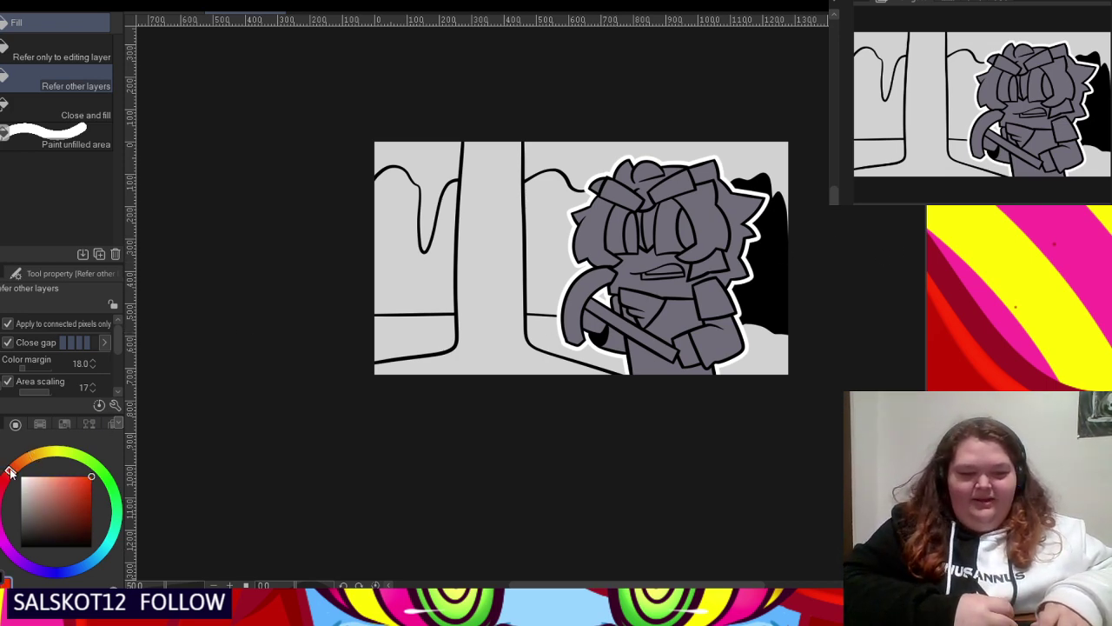
{"action": "mouse_move", "coordinate": [59, 493]}
{"action": "left_mouse_down"}
{"action": "mouse_move", "coordinate": [80, 492]}
{"action": "mouse_move", "coordinate": [69, 496]}
{"action": "left_mouse_up"}
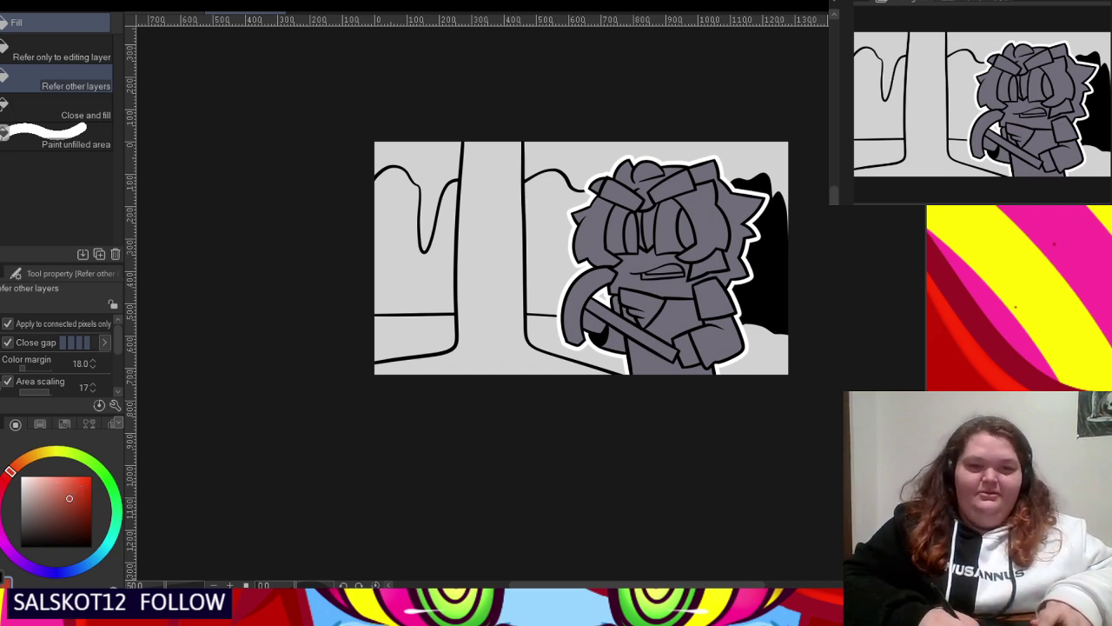
{"action": "key", "text": "alt+Delete"}
{"action": "scroll", "coordinate": [410, 219], "scroll_direction": "down", "scroll_amount": 1}
{"action": "scroll", "coordinate": [571, 199], "scroll_direction": "up", "scroll_amount": 1}
{"action": "scroll", "coordinate": [382, 104], "scroll_direction": "up", "scroll_amount": 1}
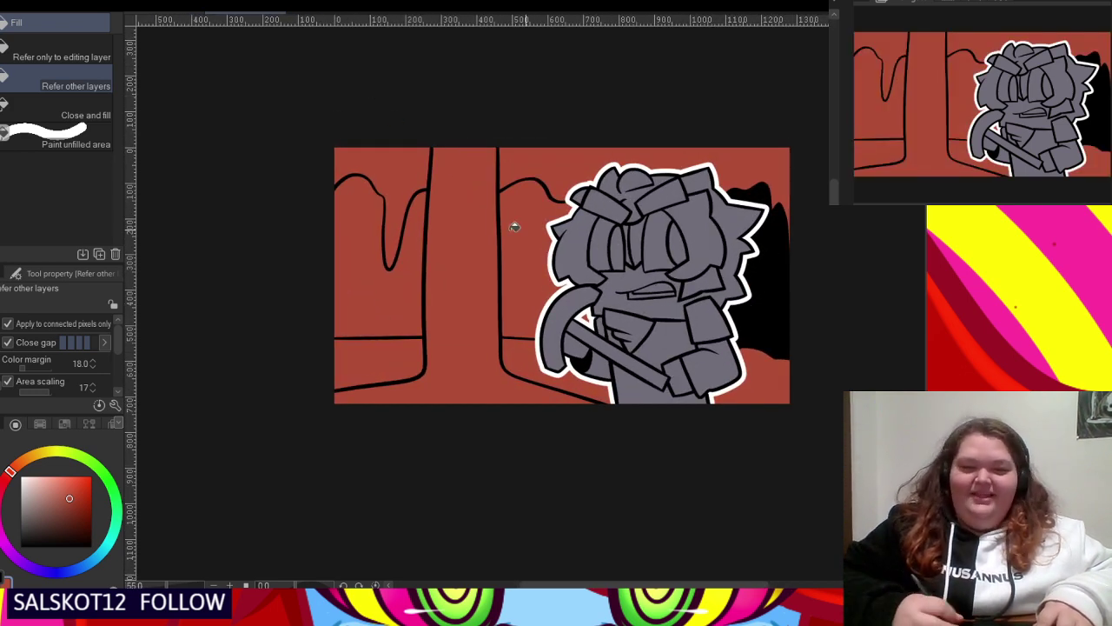
- Choose a slightly darker red and spray a mottled texture over the walls and pillar with the Running color spray airbrush
{"action": "left_click", "coordinate": [81, 504]}
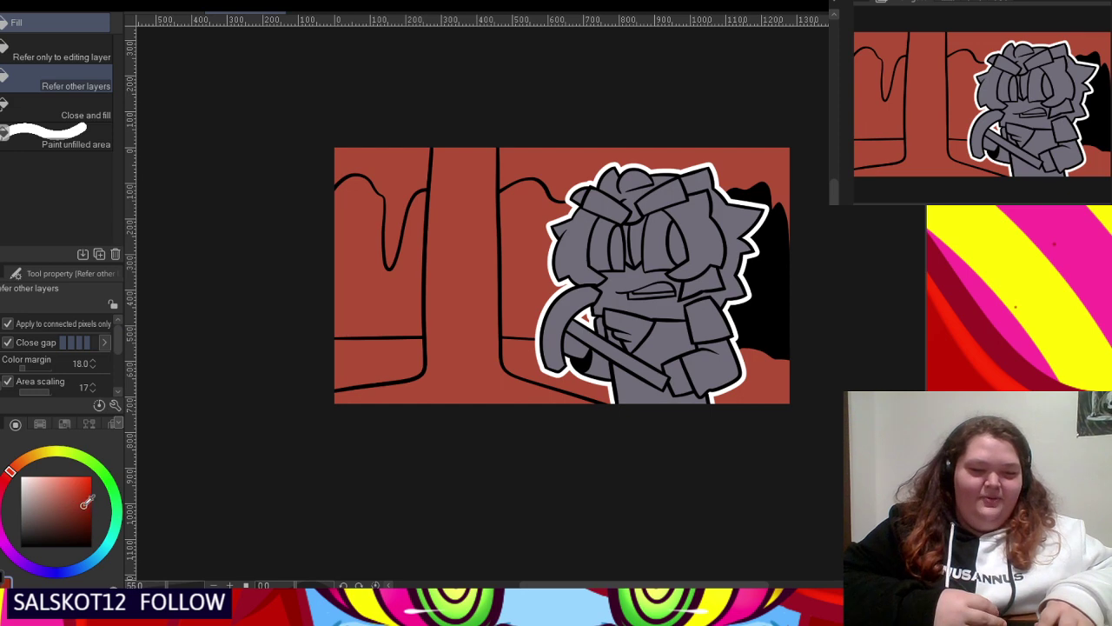
{"action": "key", "text": "b"}
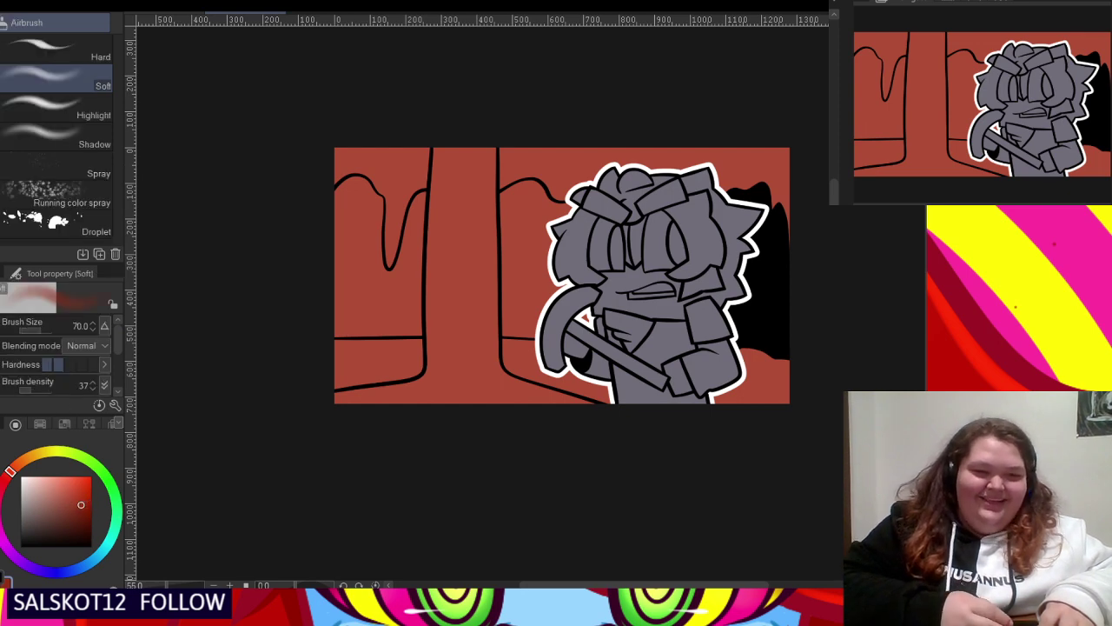
{"action": "left_click", "coordinate": [45, 189]}
{"action": "mouse_move", "coordinate": [399, 174]}
{"action": "left_mouse_down"}
{"action": "mouse_move", "coordinate": [348, 190]}
{"action": "mouse_move", "coordinate": [385, 214]}
{"action": "mouse_move", "coordinate": [386, 190]}
{"action": "mouse_move", "coordinate": [349, 181]}
{"action": "mouse_move", "coordinate": [368, 212]}
{"action": "mouse_move", "coordinate": [404, 218]}
{"action": "mouse_move", "coordinate": [450, 248]}
{"action": "mouse_move", "coordinate": [448, 182]}
{"action": "mouse_move", "coordinate": [522, 227]}
{"action": "mouse_move", "coordinate": [526, 182]}
{"action": "mouse_move", "coordinate": [618, 220]}
{"action": "mouse_move", "coordinate": [552, 183]}
{"action": "mouse_move", "coordinate": [391, 196]}
{"action": "mouse_move", "coordinate": [478, 207]}
{"action": "mouse_move", "coordinate": [599, 284]}
{"action": "mouse_move", "coordinate": [586, 314]}
{"action": "mouse_move", "coordinate": [514, 282]}
{"action": "mouse_move", "coordinate": [688, 208]}
{"action": "mouse_move", "coordinate": [553, 255]}
{"action": "left_mouse_up"}
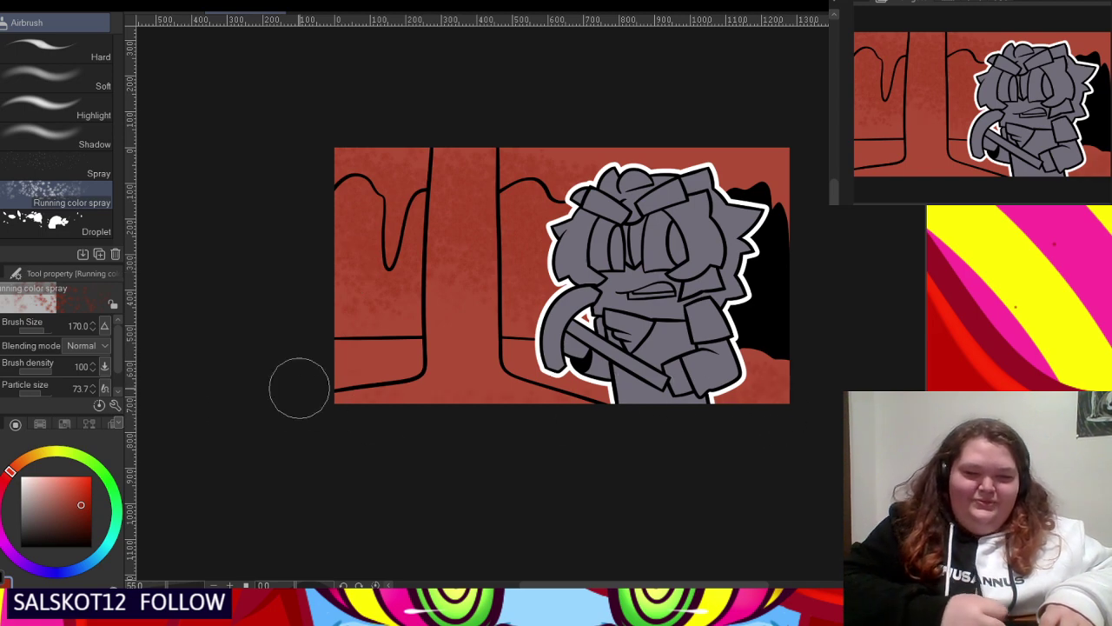
- Spray a deeper red over the upper walls and pillar and a lighter orange-red texture over the floor
{"action": "left_click", "coordinate": [83, 513]}
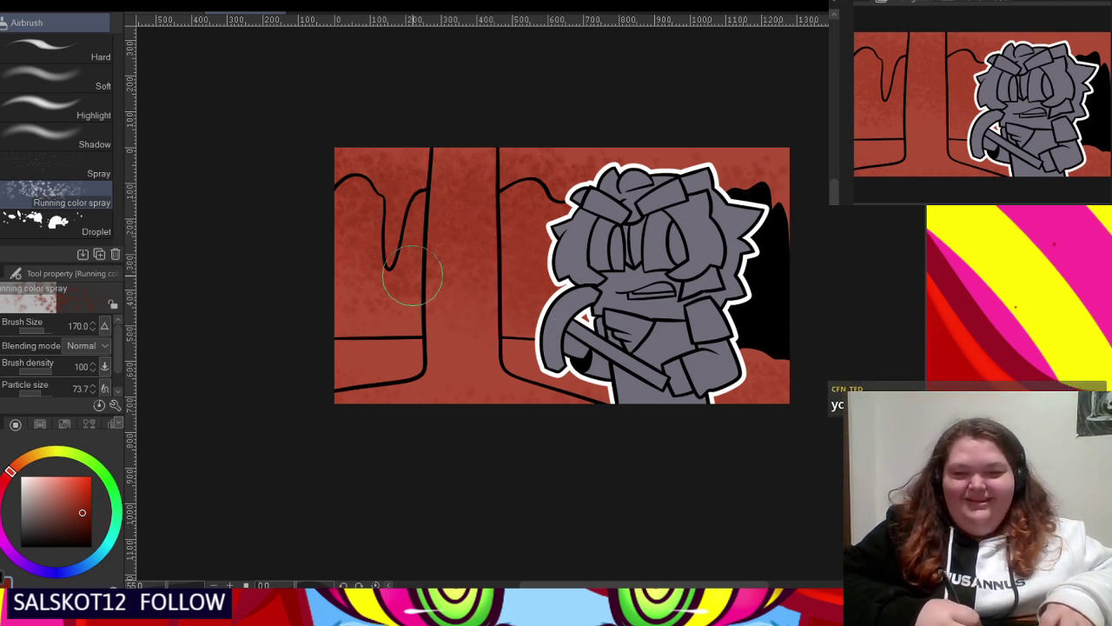
{"action": "left_click", "coordinate": [359, 356], "text": "alt"}
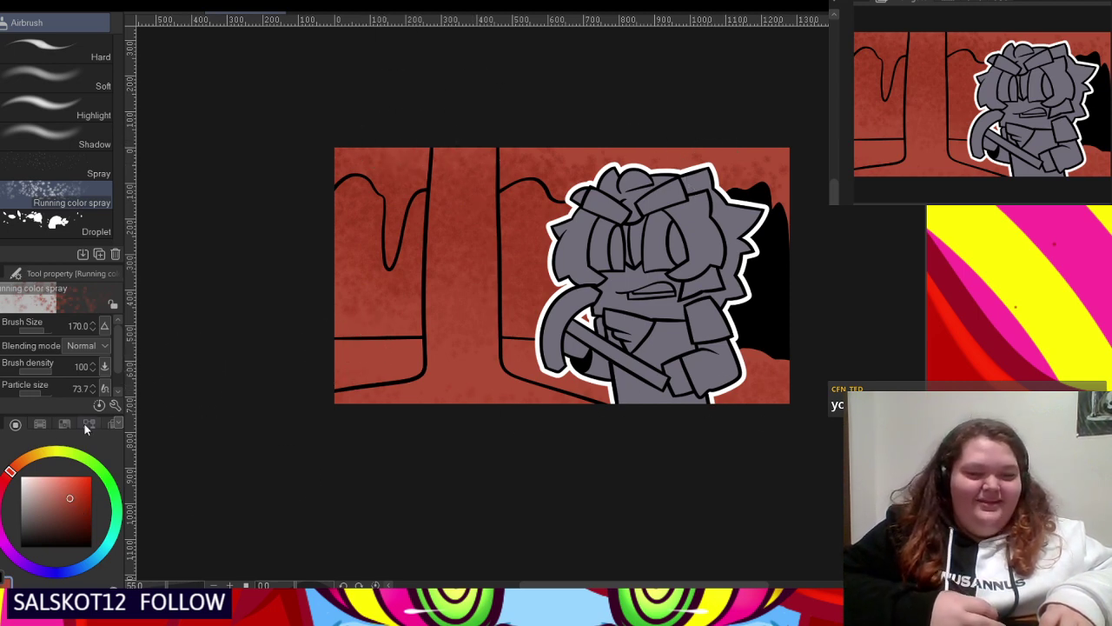
{"action": "left_click", "coordinate": [66, 482]}
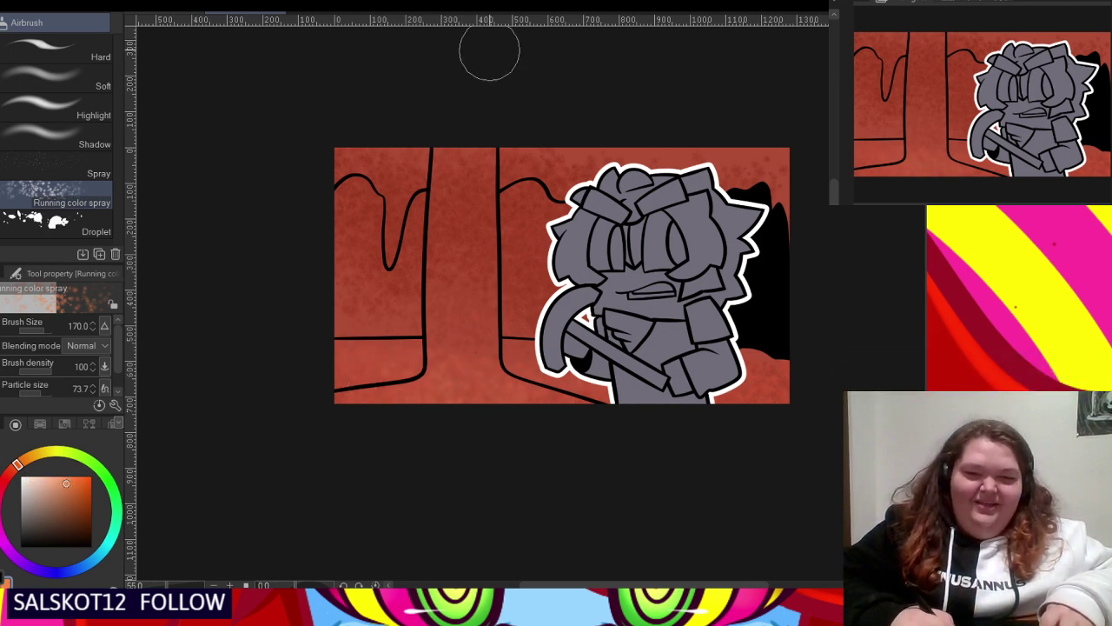
- Sample the flat base red and paint over the texture above the left wall's drip line using G-pen 2 at size 150
{"action": "left_click", "coordinate": [624, 151], "text": "alt"}
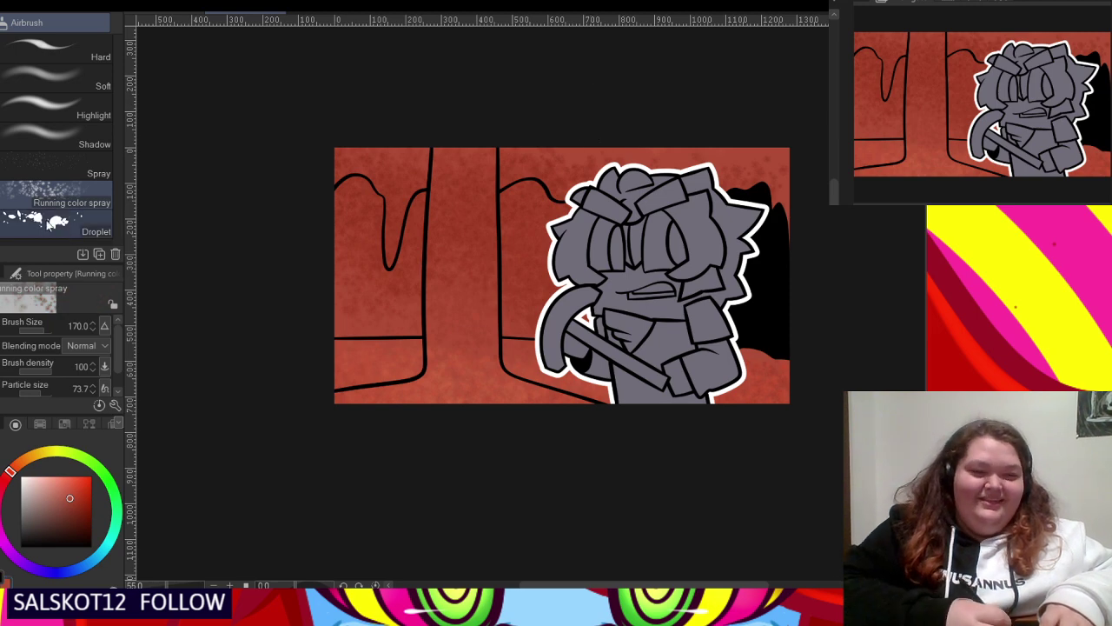
{"action": "key", "text": "p"}
{"action": "scroll", "coordinate": [369, 174], "scroll_direction": "up", "scroll_amount": 1}
{"action": "scroll", "coordinate": [370, 174], "scroll_direction": "up", "scroll_amount": 1}
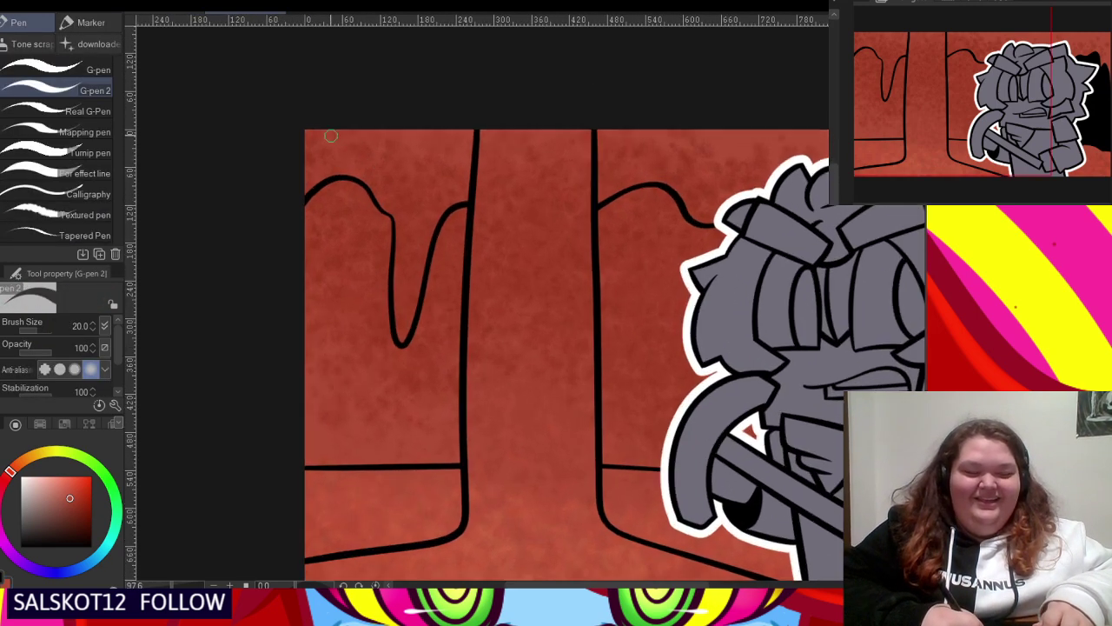
{"action": "key", "text": "bracketright"}
{"action": "key", "text": "bracketright"}
{"action": "key", "text": "bracketright"}
{"action": "key", "text": "bracketright"}
{"action": "key", "text": "bracketright"}
{"action": "key", "text": "bracketright"}
{"action": "key", "text": "bracketright"}
{"action": "key", "text": "bracketright"}
{"action": "key", "text": "bracketright"}
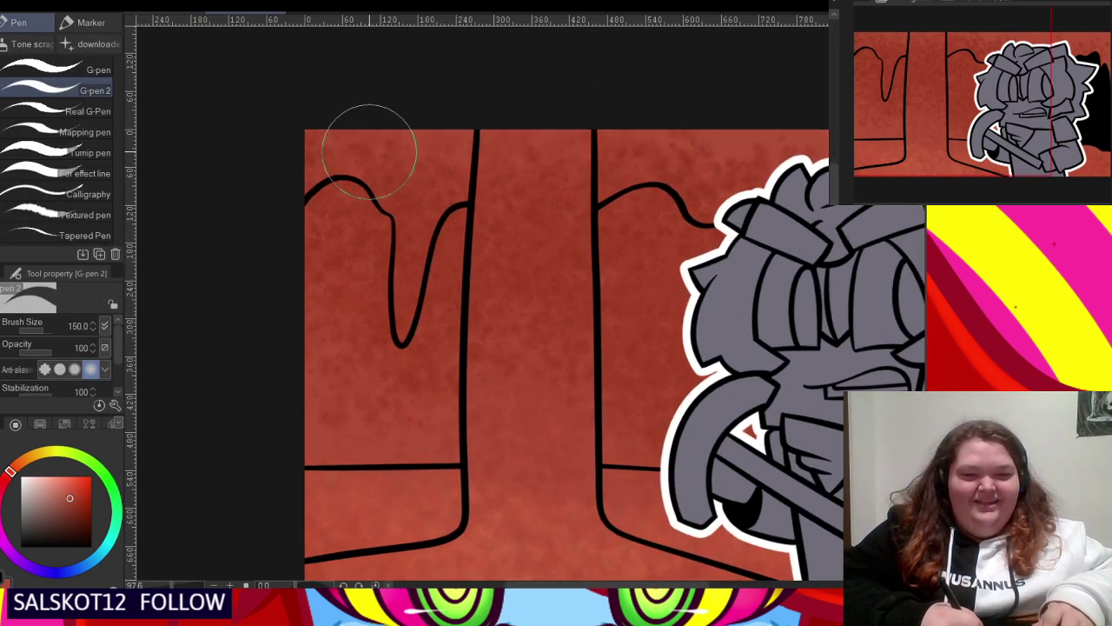
{"action": "scroll", "coordinate": [326, 122], "scroll_direction": "up", "scroll_amount": 1}
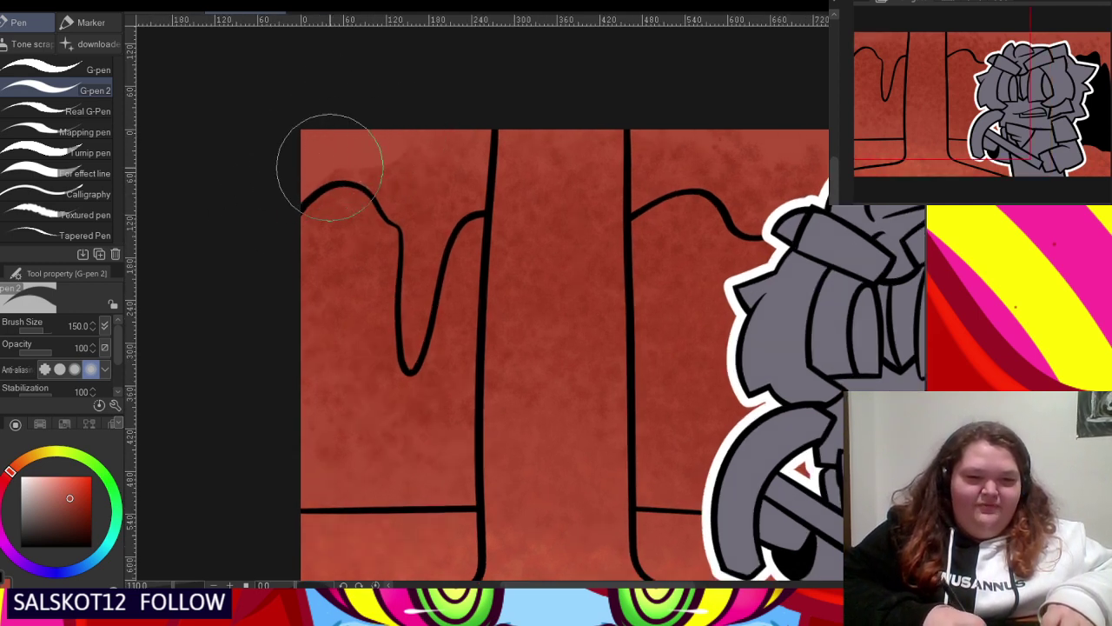
{"action": "mouse_move", "coordinate": [350, 160]}
{"action": "left_mouse_down"}
{"action": "mouse_move", "coordinate": [437, 193]}
{"action": "mouse_move", "coordinate": [367, 148]}
{"action": "mouse_move", "coordinate": [454, 139]}
{"action": "left_mouse_up"}
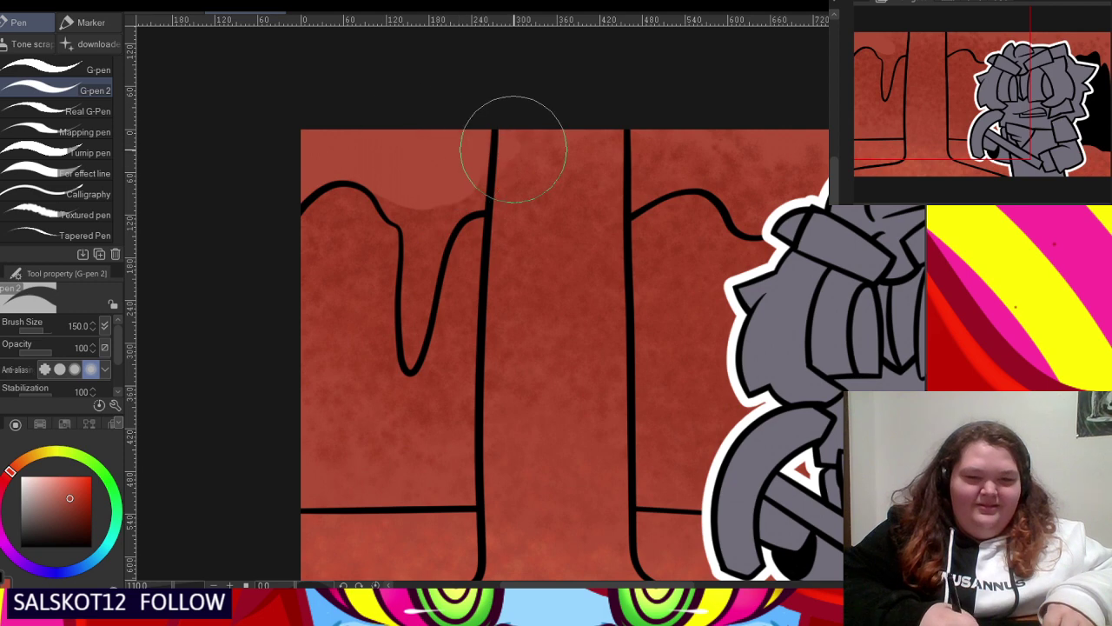
- Extend the flat red down into the long drip on the left wall, covering the texture up to the line
{"action": "scroll", "coordinate": [476, 151], "scroll_direction": "up", "scroll_amount": 3}
{"action": "scroll", "coordinate": [404, 191], "scroll_direction": "up", "scroll_amount": 2}
{"action": "mouse_move", "coordinate": [365, 224]}
{"action": "left_mouse_down"}
{"action": "mouse_move", "coordinate": [330, 192]}
{"action": "mouse_move", "coordinate": [373, 236]}
{"action": "mouse_move", "coordinate": [397, 310]}
{"action": "mouse_move", "coordinate": [443, 224]}
{"action": "mouse_move", "coordinate": [521, 192]}
{"action": "mouse_move", "coordinate": [447, 218]}
{"action": "mouse_move", "coordinate": [509, 194]}
{"action": "mouse_move", "coordinate": [459, 221]}
{"action": "left_mouse_up"}
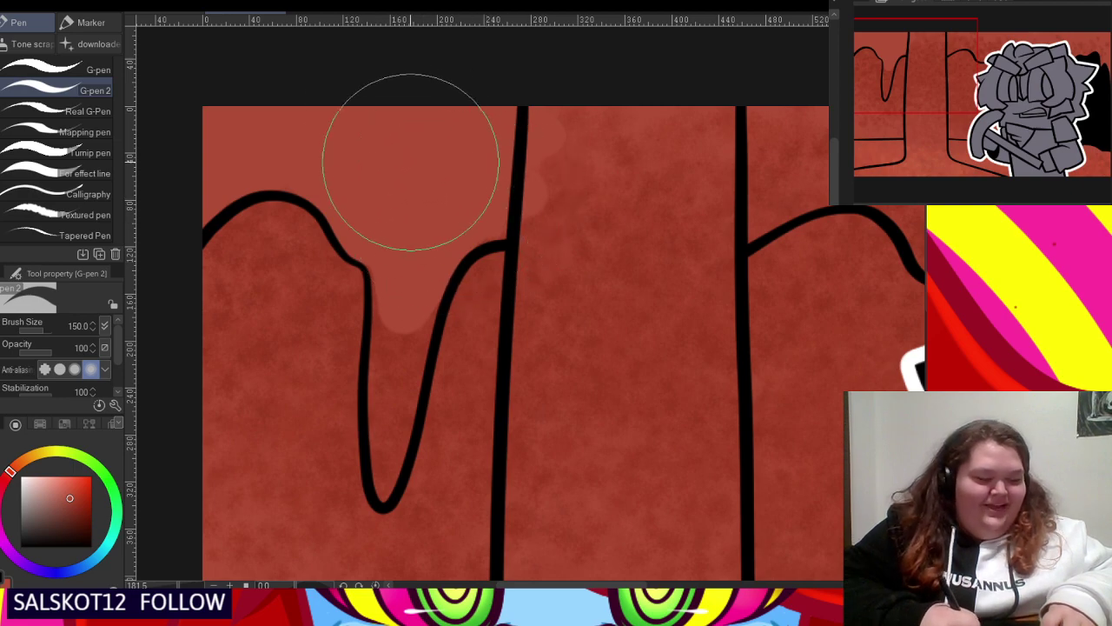
{"action": "scroll", "coordinate": [413, 188], "scroll_direction": "down", "scroll_amount": 2}
{"action": "scroll", "coordinate": [431, 328], "scroll_direction": "up", "scroll_amount": 1}
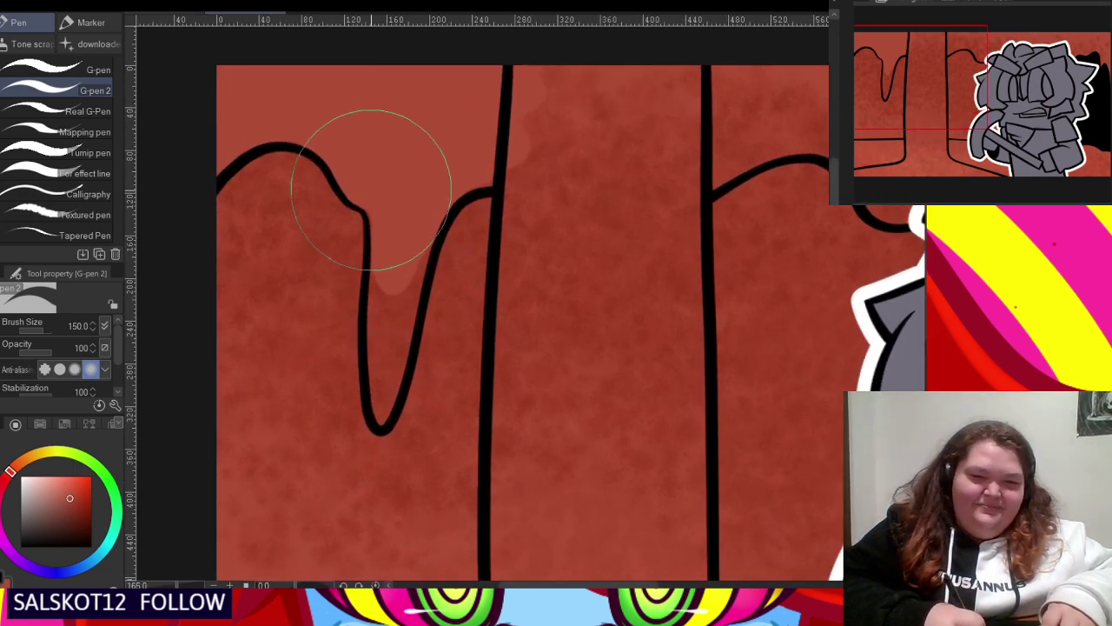
{"action": "mouse_move", "coordinate": [359, 186]}
{"action": "left_mouse_down"}
{"action": "mouse_move", "coordinate": [384, 211]}
{"action": "mouse_move", "coordinate": [389, 324]}
{"action": "mouse_move", "coordinate": [391, 240]}
{"action": "mouse_move", "coordinate": [378, 372]}
{"action": "mouse_move", "coordinate": [381, 258]}
{"action": "mouse_move", "coordinate": [384, 406]}
{"action": "left_mouse_up"}
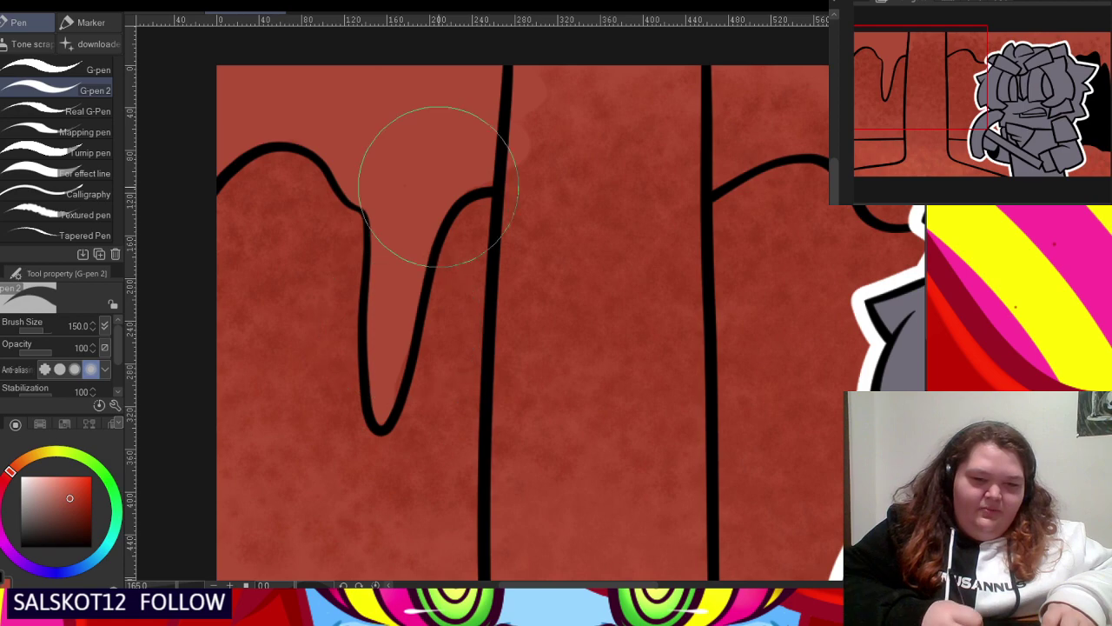
- Paint flat red above the drip line beyond the pillar and across the wall top behind the character's hair
{"action": "scroll", "coordinate": [302, 211], "scroll_direction": "down", "scroll_amount": 1}
{"action": "scroll", "coordinate": [303, 212], "scroll_direction": "down", "scroll_amount": 3}
{"action": "scroll", "coordinate": [551, 174], "scroll_direction": "up", "scroll_amount": 2}
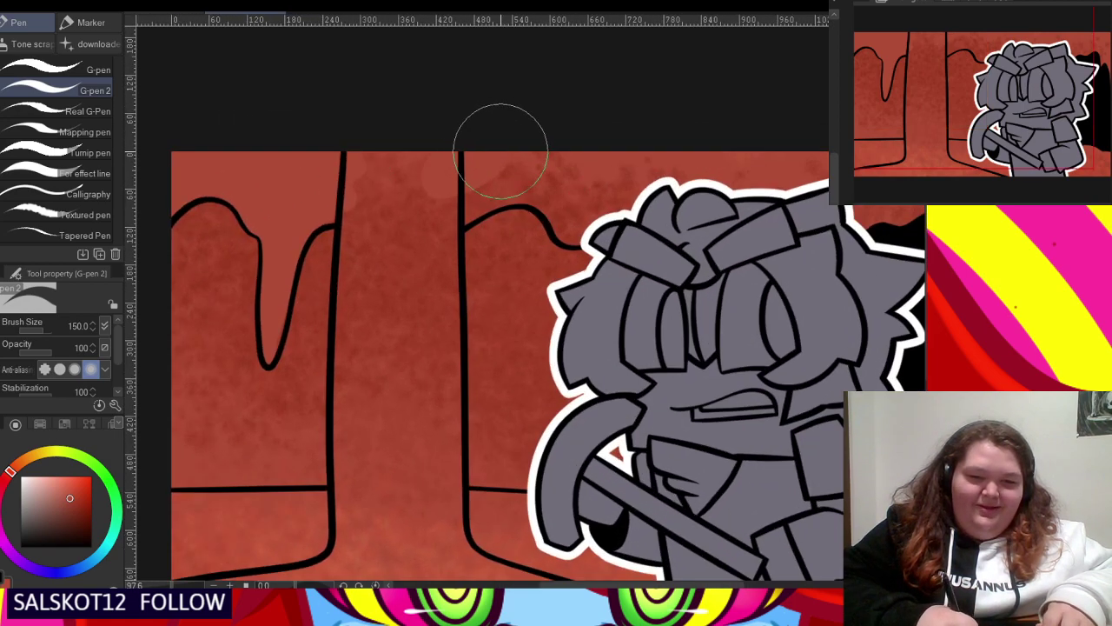
{"action": "left_click_drag", "start_coordinate": [471, 165], "coordinate": [487, 173]}
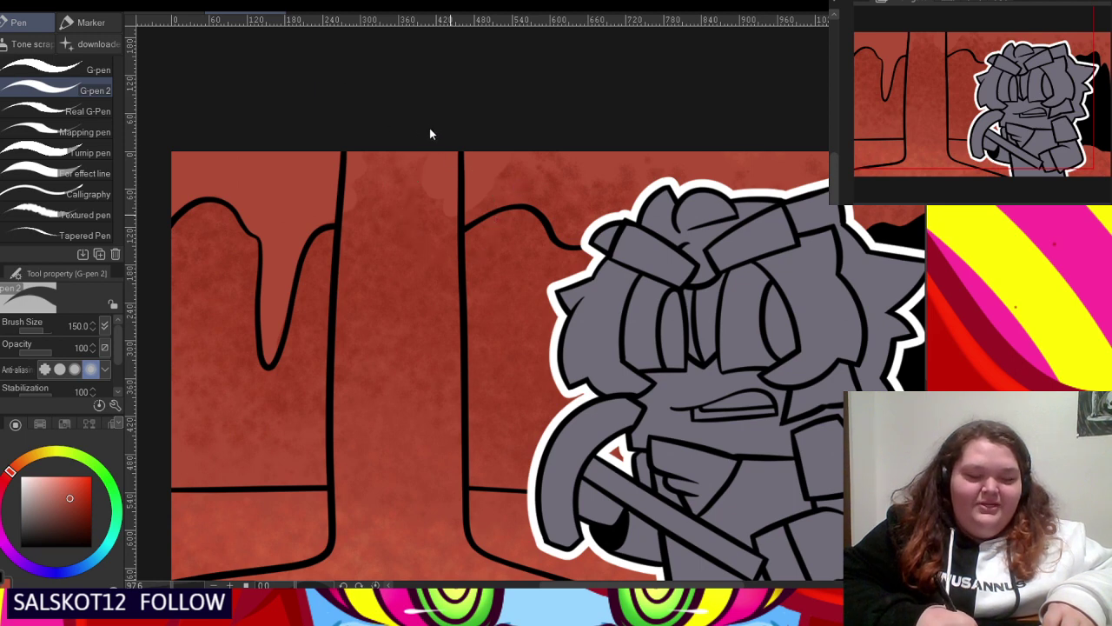
{"action": "scroll", "coordinate": [495, 155], "scroll_direction": "up", "scroll_amount": 2}
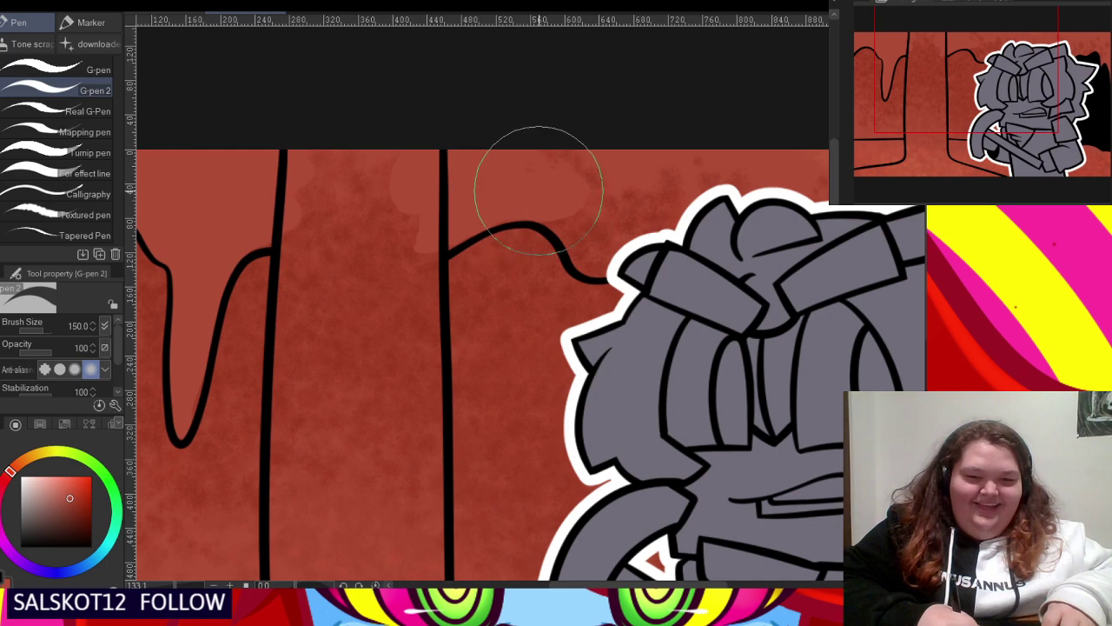
{"action": "scroll", "coordinate": [332, 113], "scroll_direction": "down", "scroll_amount": 1}
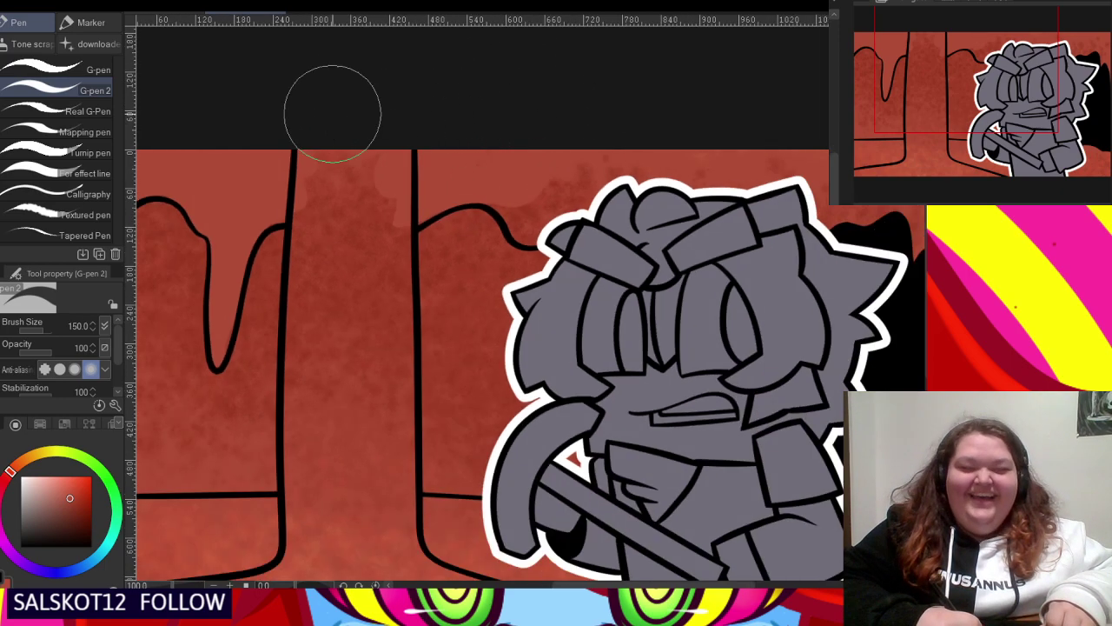
{"action": "scroll", "coordinate": [576, 137], "scroll_direction": "down", "scroll_amount": 1}
{"action": "scroll", "coordinate": [472, 149], "scroll_direction": "up", "scroll_amount": 2}
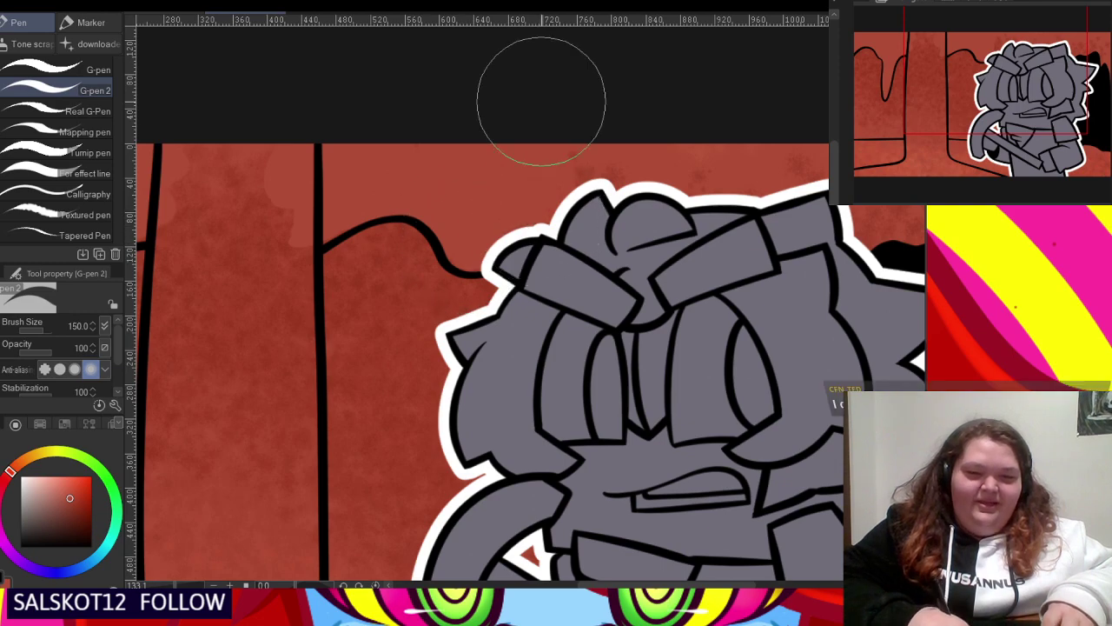
{"action": "scroll", "coordinate": [460, 108], "scroll_direction": "down", "scroll_amount": 2}
{"action": "scroll", "coordinate": [469, 130], "scroll_direction": "down", "scroll_amount": 1}
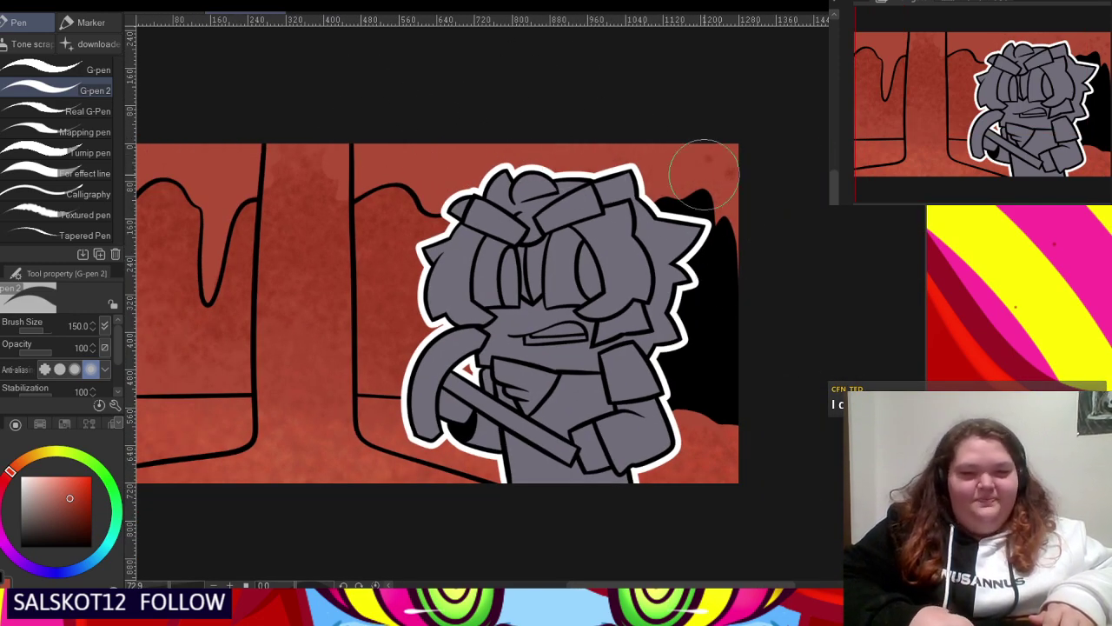
{"action": "scroll", "coordinate": [608, 131], "scroll_direction": "down", "scroll_amount": 1}
- Sample the background red and spray a subtle texture over the flat red area above the drips with Running color spray
{"action": "left_click", "coordinate": [306, 285], "text": "alt"}
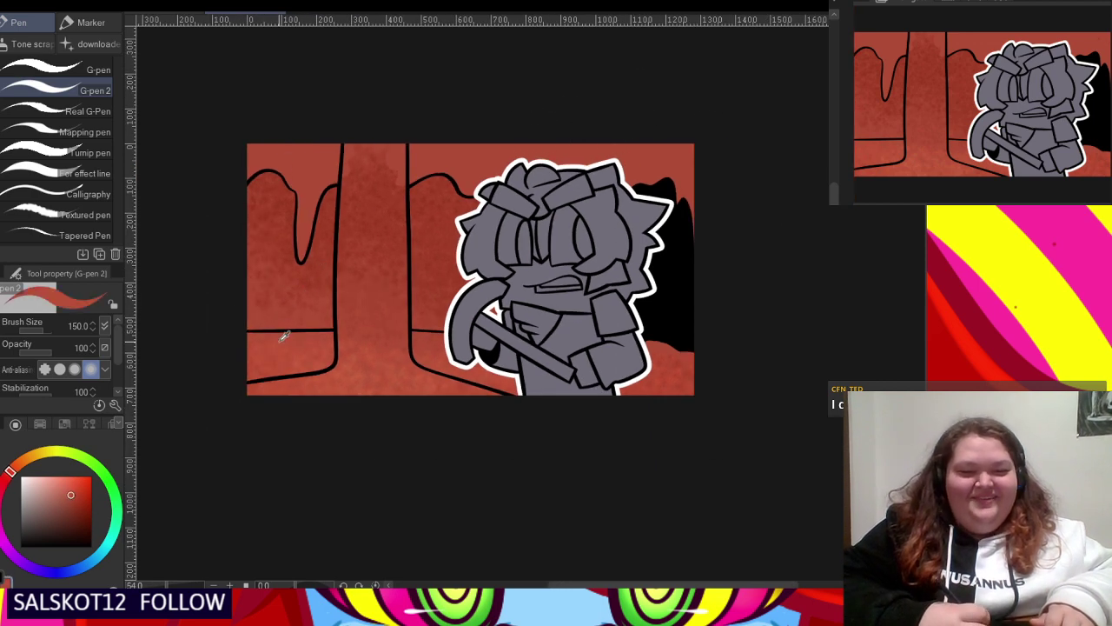
{"action": "key", "text": "b"}
{"action": "left_click", "coordinate": [60, 203]}
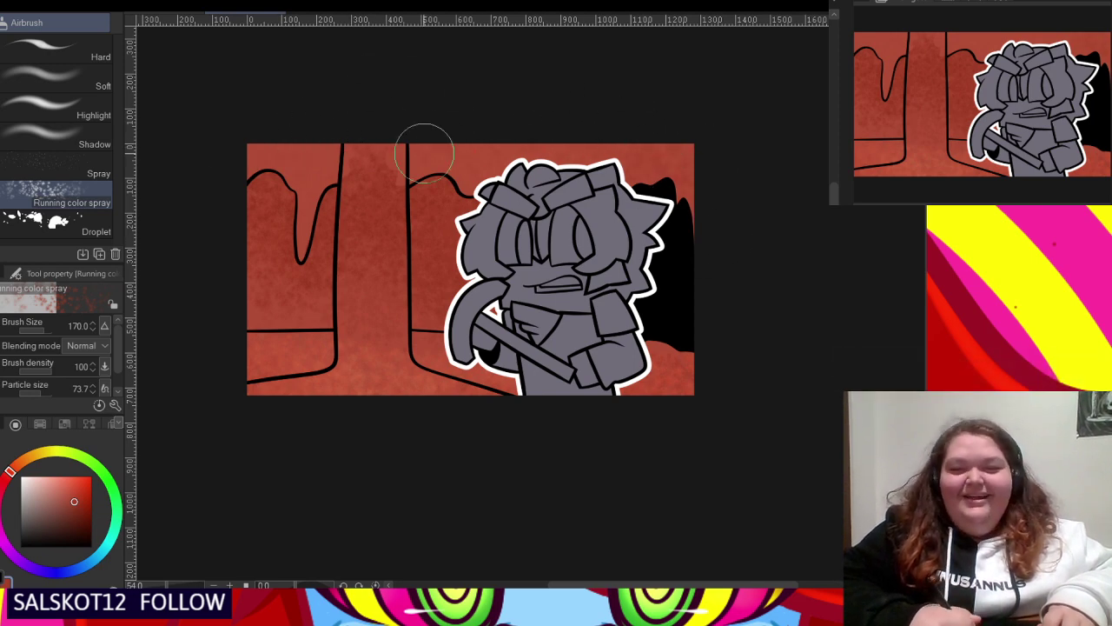
- Choose a pale red and paint a shadow band along the base of the walls and pillar with G-pen 2
{"action": "scroll", "coordinate": [405, 139], "scroll_direction": "down", "scroll_amount": 1}
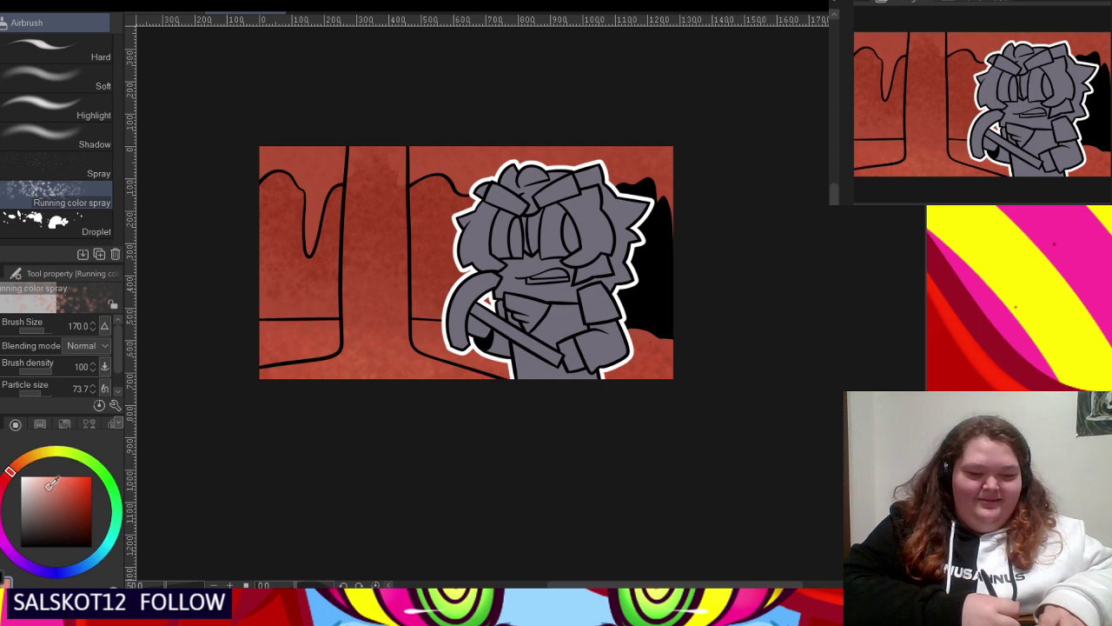
{"action": "key", "text": "p"}
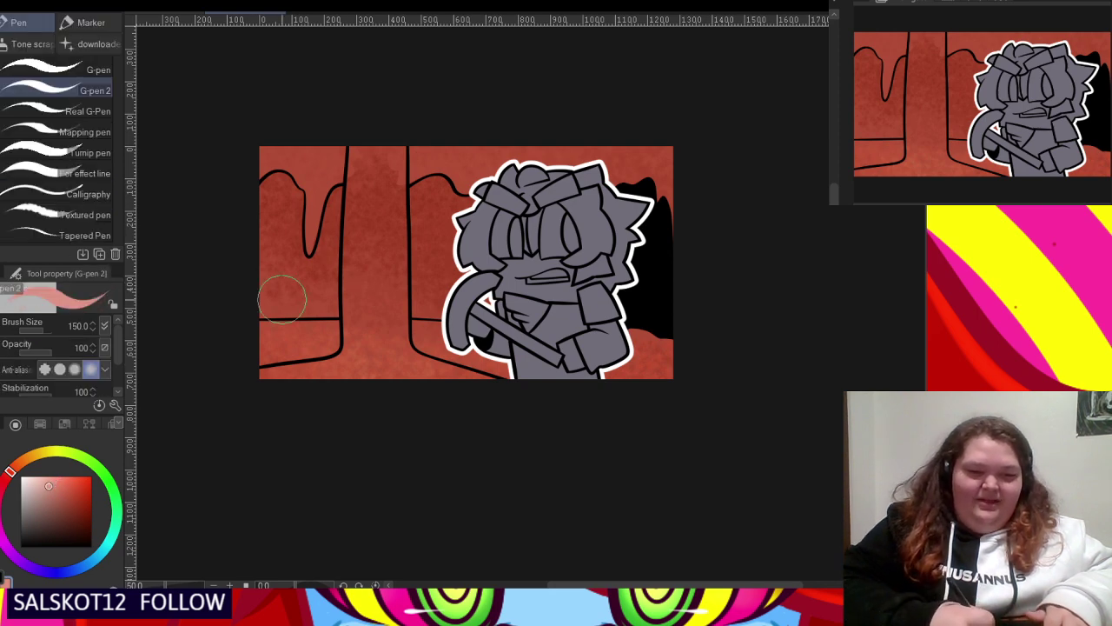
{"action": "mouse_move", "coordinate": [281, 298]}
{"action": "left_mouse_down"}
{"action": "mouse_move", "coordinate": [364, 303]}
{"action": "mouse_move", "coordinate": [242, 313]}
{"action": "mouse_move", "coordinate": [337, 303]}
{"action": "mouse_move", "coordinate": [253, 307]}
{"action": "mouse_move", "coordinate": [438, 305]}
{"action": "mouse_move", "coordinate": [342, 308]}
{"action": "mouse_move", "coordinate": [469, 318]}
{"action": "left_mouse_up"}
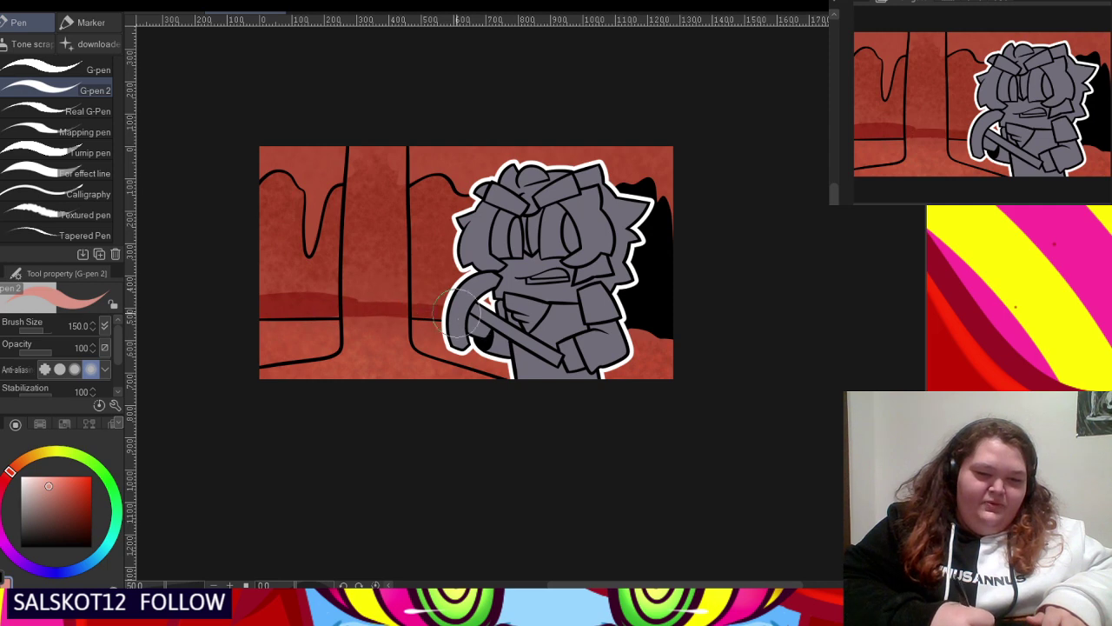
{"action": "mouse_move", "coordinate": [363, 312]}
{"action": "left_mouse_down"}
{"action": "mouse_move", "coordinate": [382, 295]}
{"action": "mouse_move", "coordinate": [492, 303]}
{"action": "left_mouse_up"}
- Soften the upper edge of the shadow band into the walls using the Blur tool at size 275.9
{"action": "key", "text": "j"}
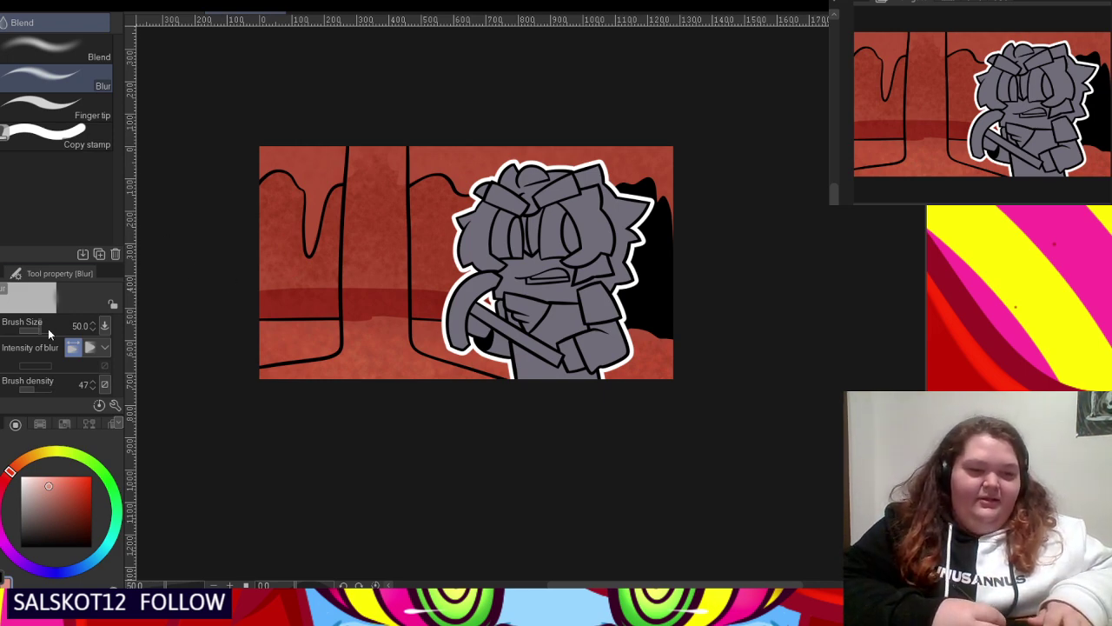
{"action": "left_click_drag", "start_coordinate": [43, 328], "coordinate": [45, 327]}
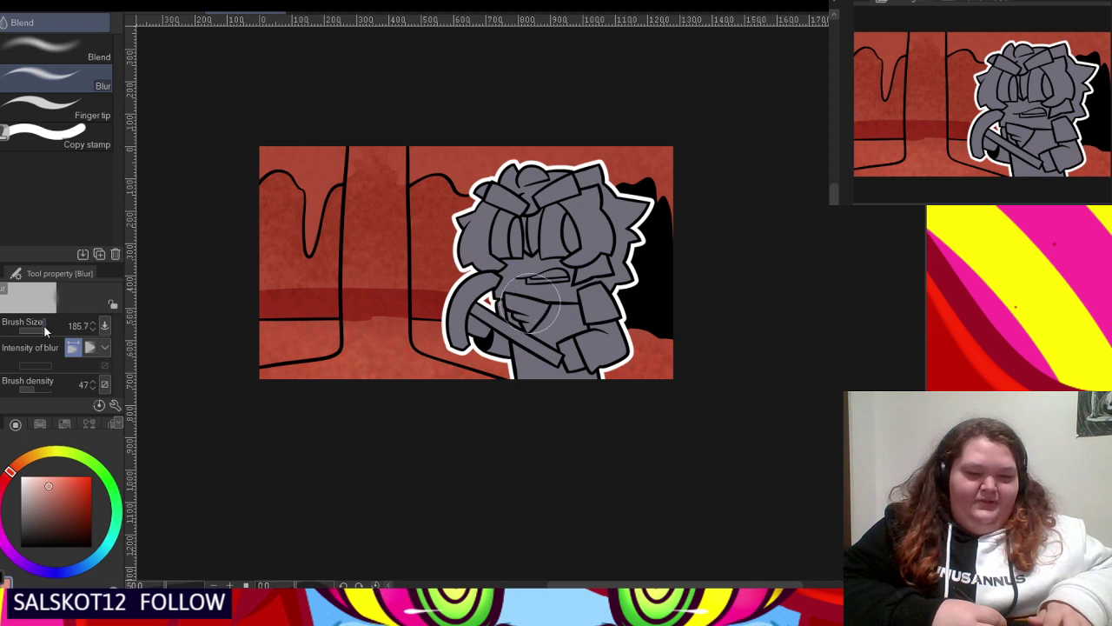
{"action": "scroll", "coordinate": [44, 324], "scroll_direction": "up", "scroll_amount": 3}
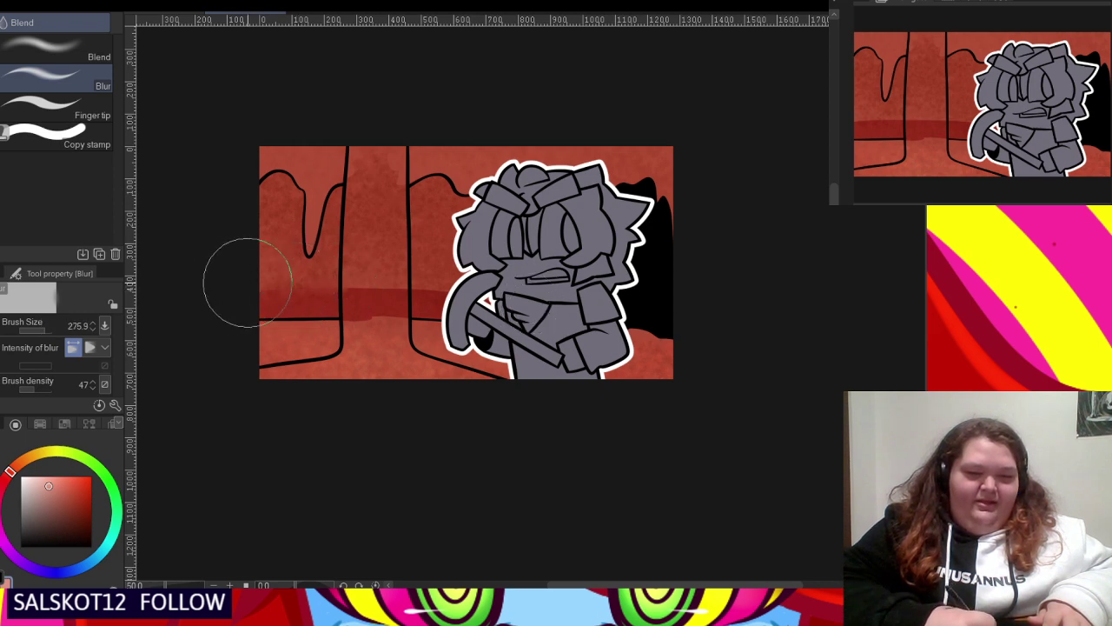
{"action": "mouse_move", "coordinate": [248, 283]}
{"action": "left_mouse_down"}
{"action": "mouse_move", "coordinate": [493, 283]}
{"action": "mouse_move", "coordinate": [393, 288]}
{"action": "mouse_move", "coordinate": [341, 239]}
{"action": "left_mouse_up"}
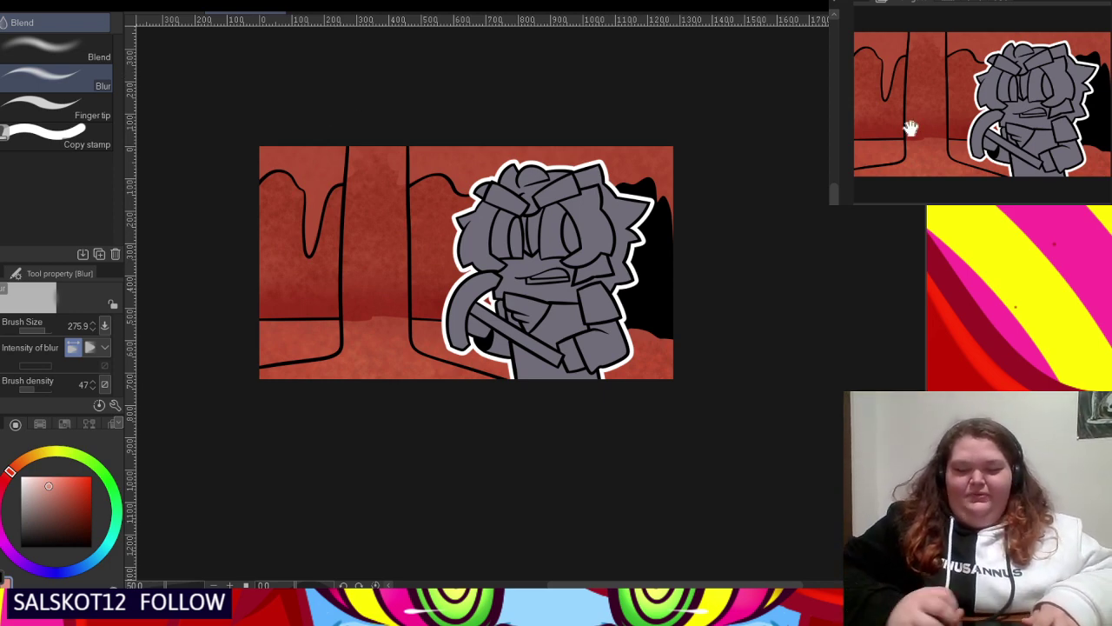
- Choose a bright orange and paint the centre and left side of the background pillar with G-pen 2 at size 150
{"action": "left_click", "coordinate": [27, 458]}
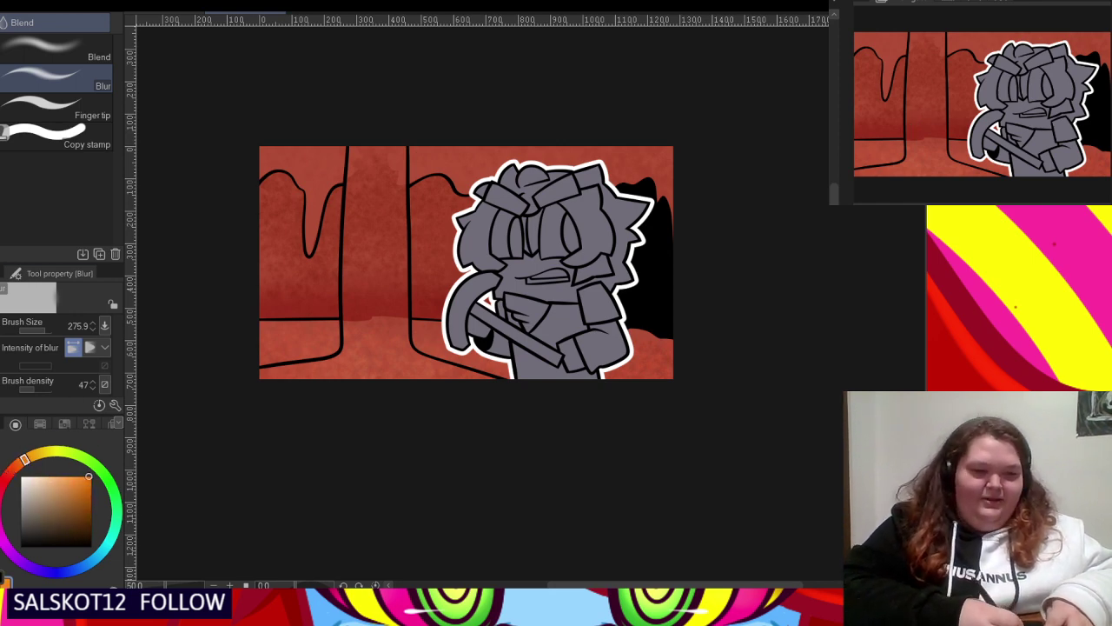
{"action": "key", "text": "p"}
{"action": "scroll", "coordinate": [391, 217], "scroll_direction": "up", "scroll_amount": 2}
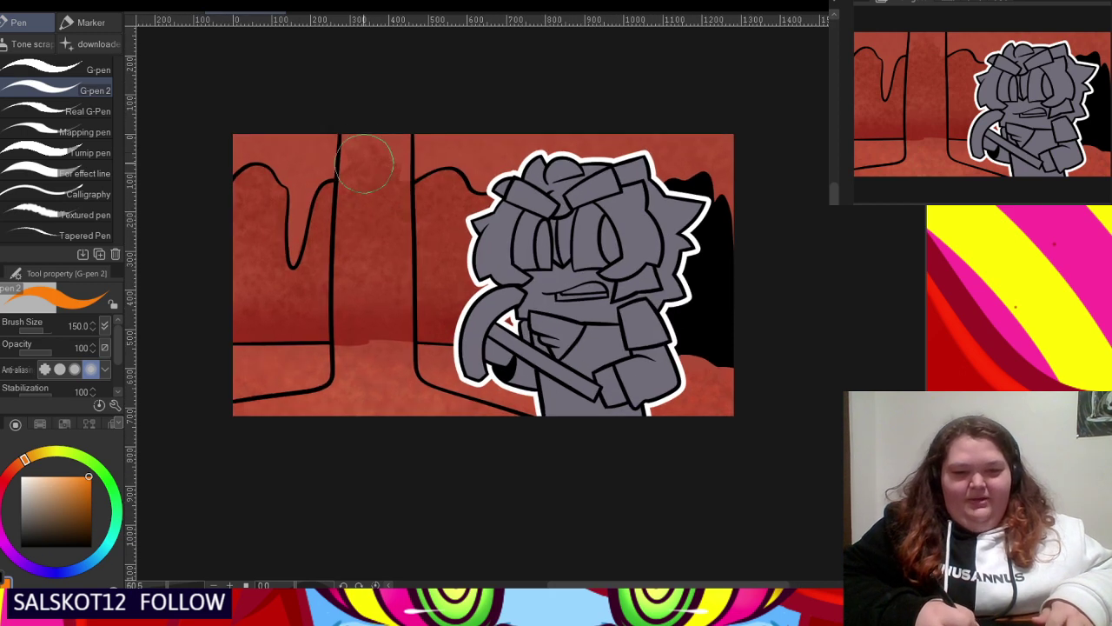
{"action": "left_click_drag", "start_coordinate": [373, 137], "coordinate": [365, 489]}
{"action": "scroll", "coordinate": [360, 104], "scroll_direction": "up", "scroll_amount": 1}
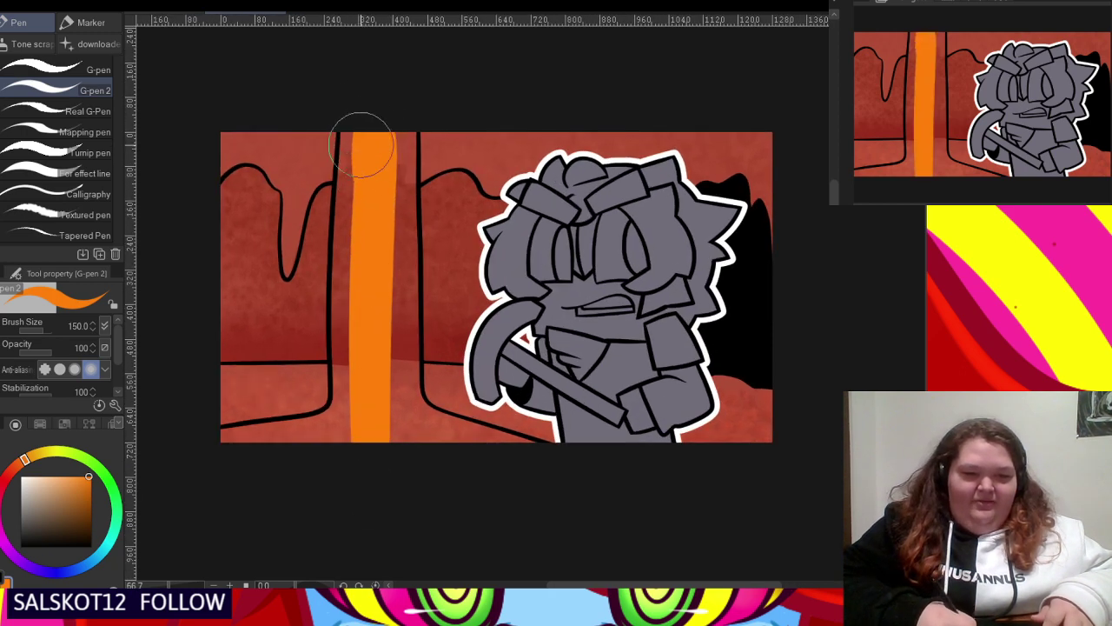
{"action": "left_click_drag", "start_coordinate": [351, 108], "coordinate": [349, 232]}
{"action": "left_click_drag", "start_coordinate": [344, 146], "coordinate": [349, 306]}
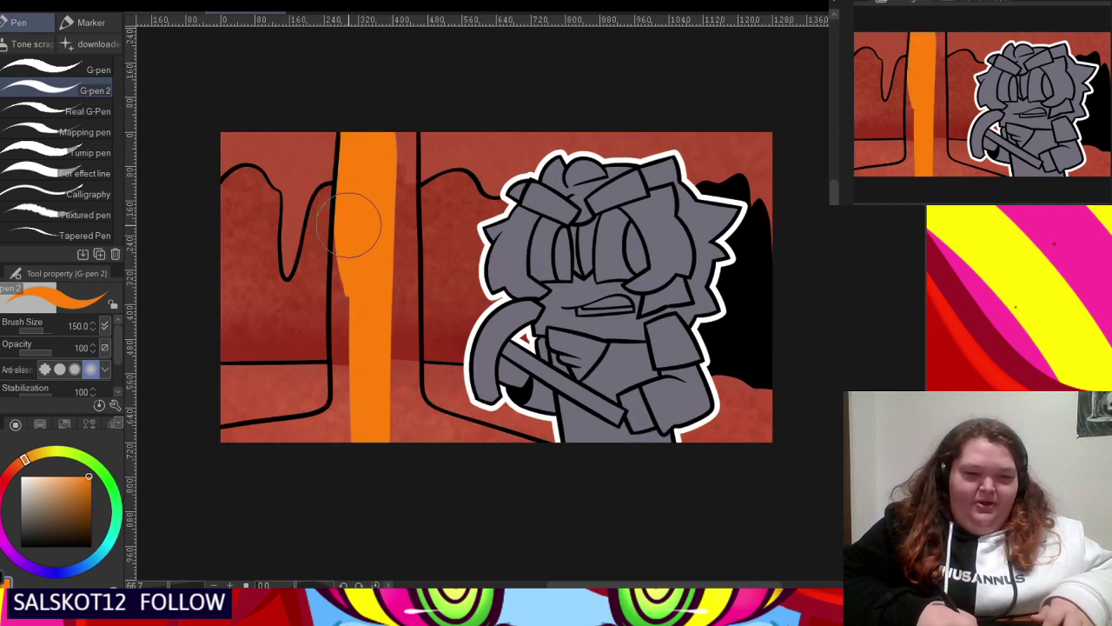
{"action": "mouse_move", "coordinate": [350, 224]}
{"action": "left_mouse_down"}
{"action": "mouse_move", "coordinate": [350, 313]}
{"action": "mouse_move", "coordinate": [344, 207]}
{"action": "mouse_move", "coordinate": [342, 334]}
{"action": "mouse_move", "coordinate": [334, 295]}
{"action": "mouse_move", "coordinate": [344, 435]}
{"action": "left_mouse_up"}
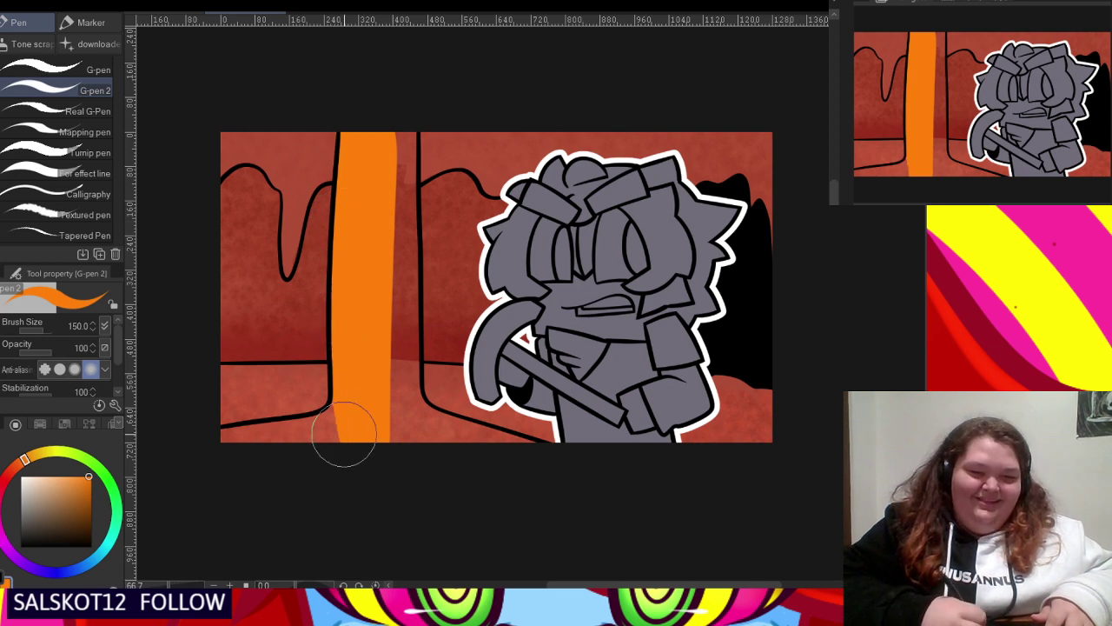
- Fill the remaining right side of the pillar with orange down to the canvas's bottom edge
{"action": "scroll", "coordinate": [372, 153], "scroll_direction": "up", "scroll_amount": 2}
{"action": "mouse_move", "coordinate": [372, 211]}
{"action": "left_mouse_down"}
{"action": "mouse_move", "coordinate": [391, 244]}
{"action": "mouse_move", "coordinate": [412, 92]}
{"action": "mouse_move", "coordinate": [424, 360]}
{"action": "mouse_move", "coordinate": [414, 172]}
{"action": "mouse_move", "coordinate": [411, 408]}
{"action": "mouse_move", "coordinate": [401, 247]}
{"action": "mouse_move", "coordinate": [408, 450]}
{"action": "mouse_move", "coordinate": [371, 296]}
{"action": "mouse_move", "coordinate": [394, 184]}
{"action": "mouse_move", "coordinate": [399, 473]}
{"action": "left_mouse_up"}
{"action": "scroll", "coordinate": [371, 297], "scroll_direction": "up", "scroll_amount": 2}
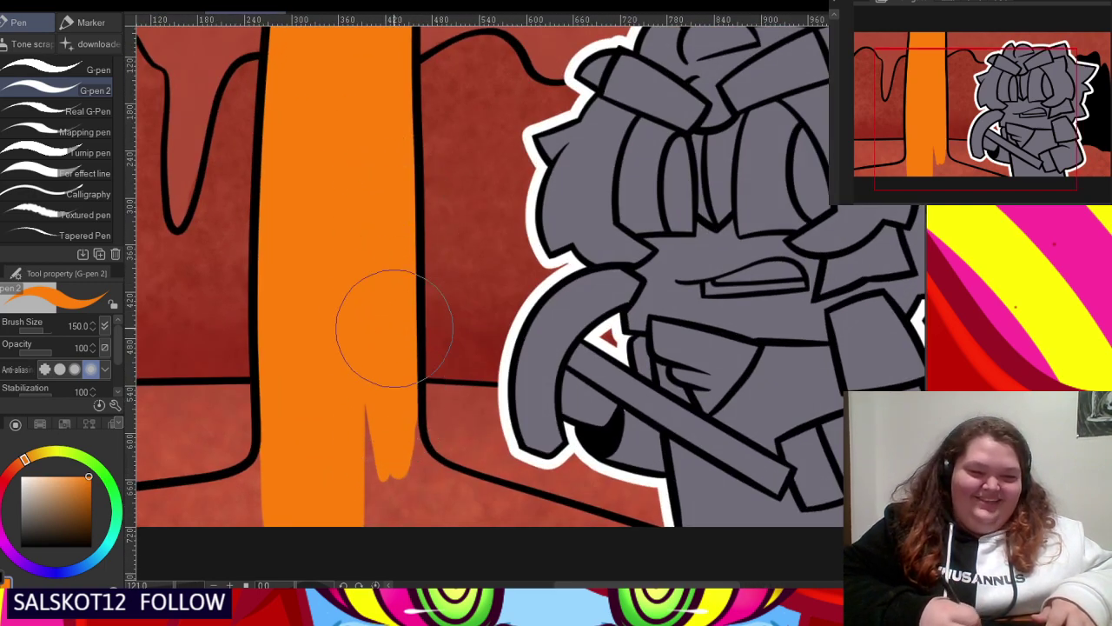
{"action": "mouse_move", "coordinate": [395, 328]}
{"action": "left_mouse_down"}
{"action": "mouse_move", "coordinate": [388, 463]}
{"action": "mouse_move", "coordinate": [390, 359]}
{"action": "mouse_move", "coordinate": [413, 502]}
{"action": "mouse_move", "coordinate": [372, 492]}
{"action": "mouse_move", "coordinate": [353, 409]}
{"action": "mouse_move", "coordinate": [417, 524]}
{"action": "left_mouse_up"}
{"action": "scroll", "coordinate": [331, 259], "scroll_direction": "down", "scroll_amount": 2}
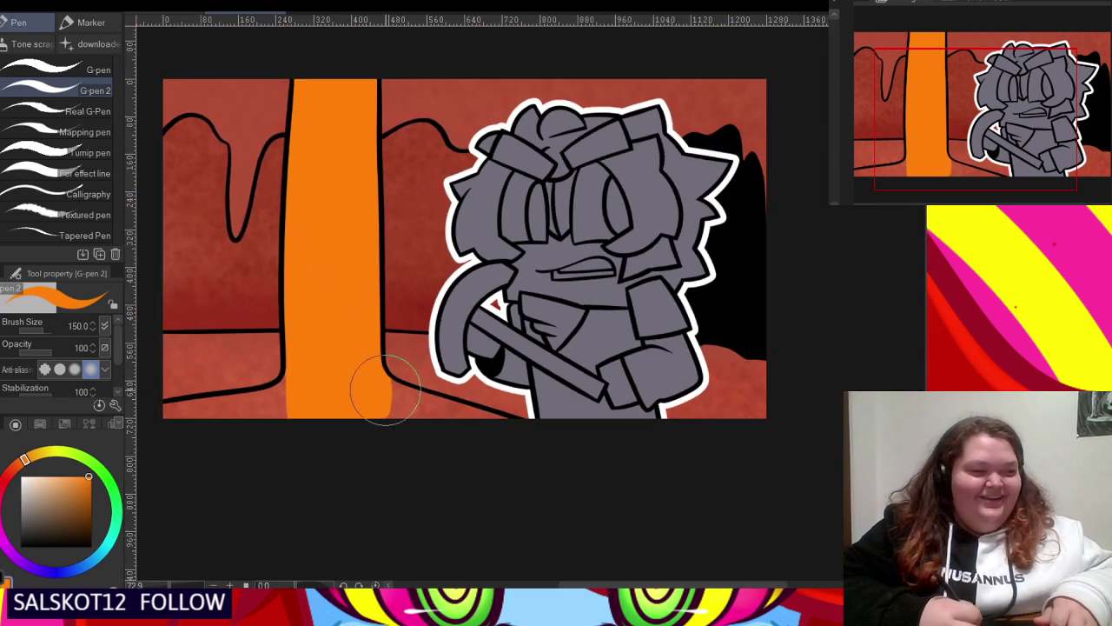
- Extend the orange along the flared base toward the character and clean up the overflow above its outline
{"action": "scroll", "coordinate": [385, 390], "scroll_direction": "up", "scroll_amount": 2}
{"action": "mouse_move", "coordinate": [335, 347]}
{"action": "left_mouse_down"}
{"action": "mouse_move", "coordinate": [480, 443]}
{"action": "mouse_move", "coordinate": [484, 421]}
{"action": "mouse_move", "coordinate": [436, 400]}
{"action": "mouse_move", "coordinate": [536, 423]}
{"action": "left_mouse_up"}
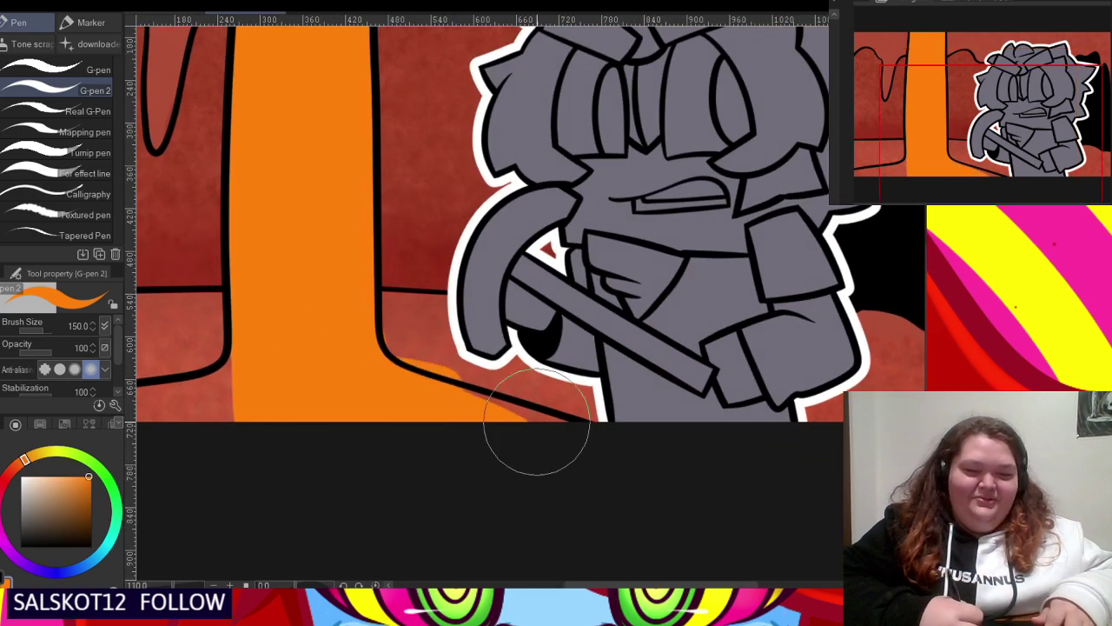
{"action": "scroll", "coordinate": [658, 466], "scroll_direction": "up", "scroll_amount": 3}
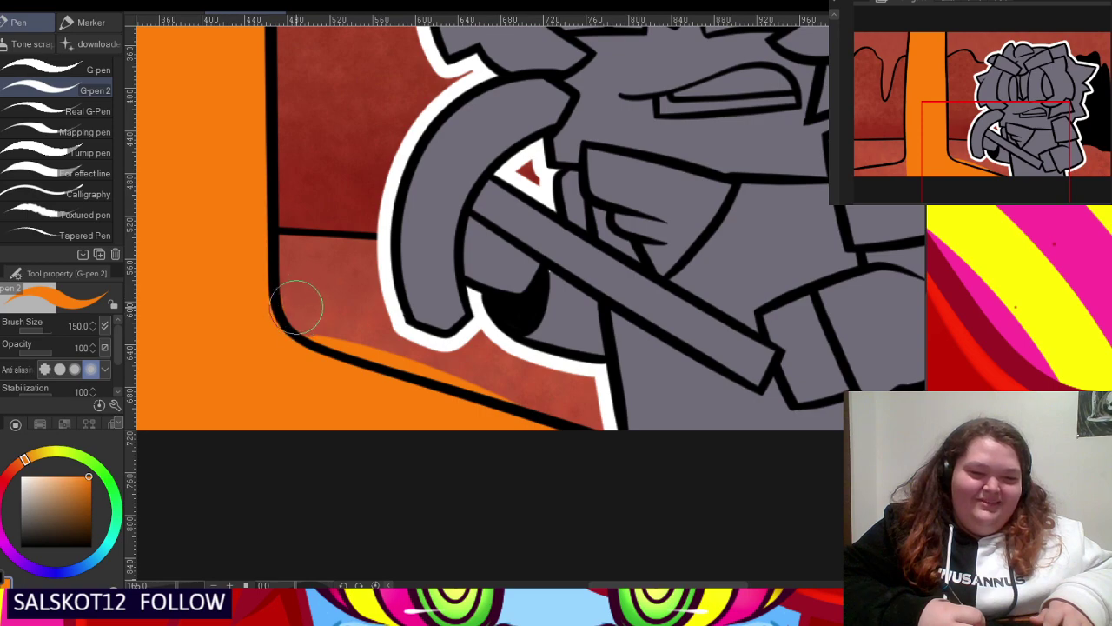
{"action": "mouse_move", "coordinate": [295, 306]}
{"action": "left_mouse_down"}
{"action": "mouse_move", "coordinate": [334, 341]}
{"action": "mouse_move", "coordinate": [462, 375]}
{"action": "mouse_move", "coordinate": [445, 372]}
{"action": "left_mouse_up"}
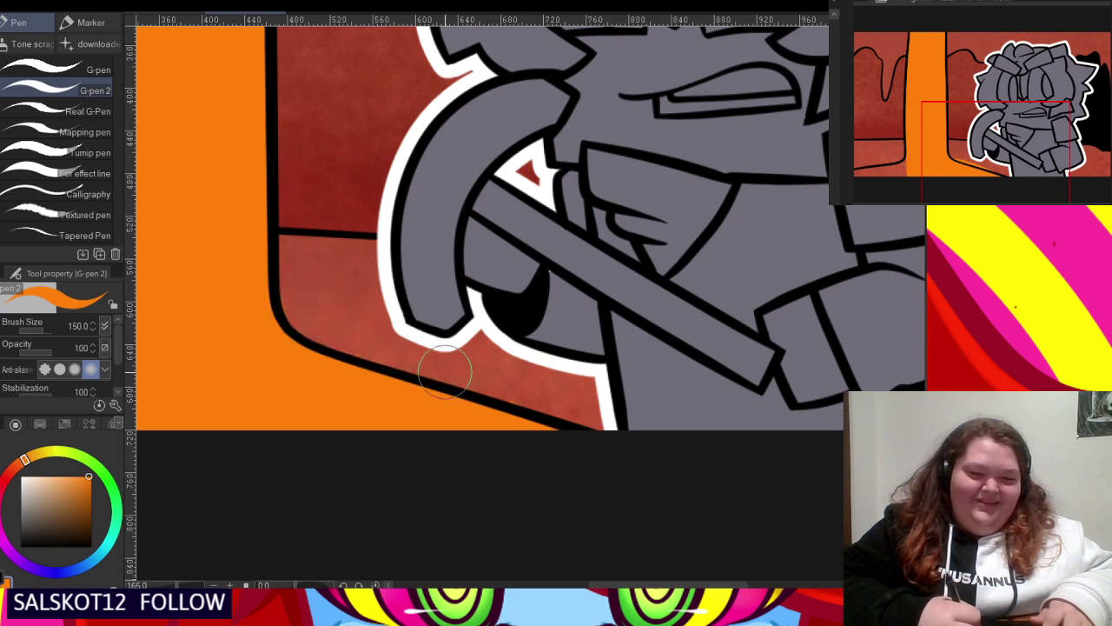
{"action": "scroll", "coordinate": [551, 398], "scroll_direction": "down", "scroll_amount": 4}
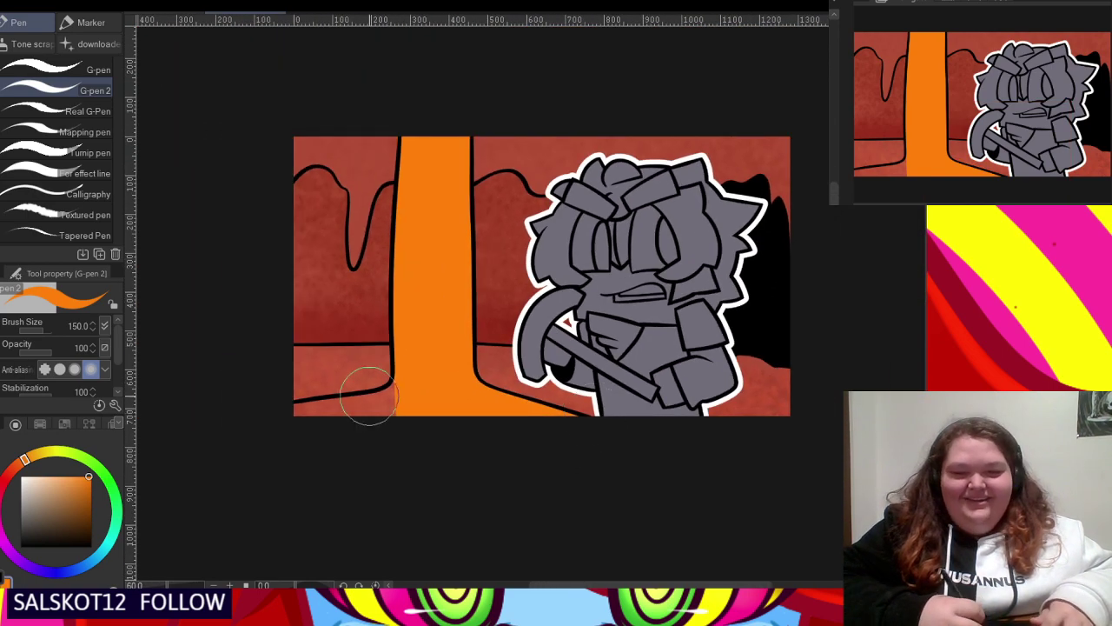
- Fill the flared base on the pillar's left side with orange out to the canvas edge
{"action": "scroll", "coordinate": [295, 415], "scroll_direction": "up", "scroll_amount": 3}
{"action": "scroll", "coordinate": [292, 418], "scroll_direction": "up", "scroll_amount": 1}
{"action": "mouse_move", "coordinate": [291, 416]}
{"action": "left_mouse_down"}
{"action": "mouse_move", "coordinate": [471, 378]}
{"action": "mouse_move", "coordinate": [489, 319]}
{"action": "mouse_move", "coordinate": [469, 363]}
{"action": "mouse_move", "coordinate": [431, 388]}
{"action": "mouse_move", "coordinate": [484, 376]}
{"action": "mouse_move", "coordinate": [307, 441]}
{"action": "mouse_move", "coordinate": [248, 437]}
{"action": "left_mouse_up"}
{"action": "scroll", "coordinate": [422, 422], "scroll_direction": "down", "scroll_amount": 1}
{"action": "scroll", "coordinate": [428, 444], "scroll_direction": "down", "scroll_amount": 3}
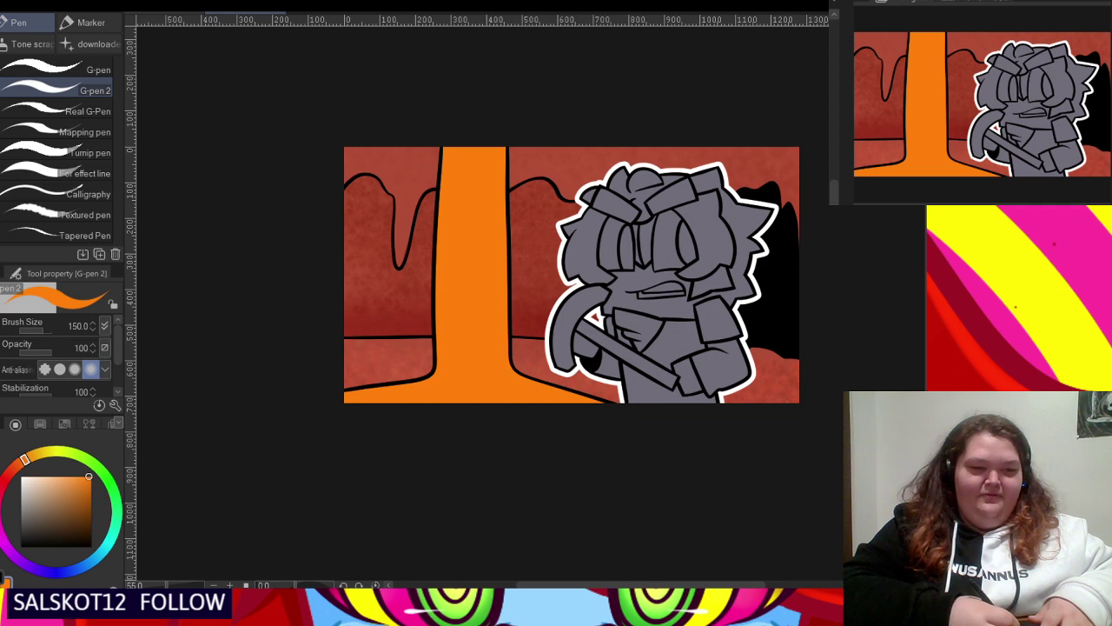
- Choose a yellow-orange and paint rounded lava spots on the upper part of the orange pillar
{"action": "key", "text": "b"}
{"action": "key", "text": "p"}
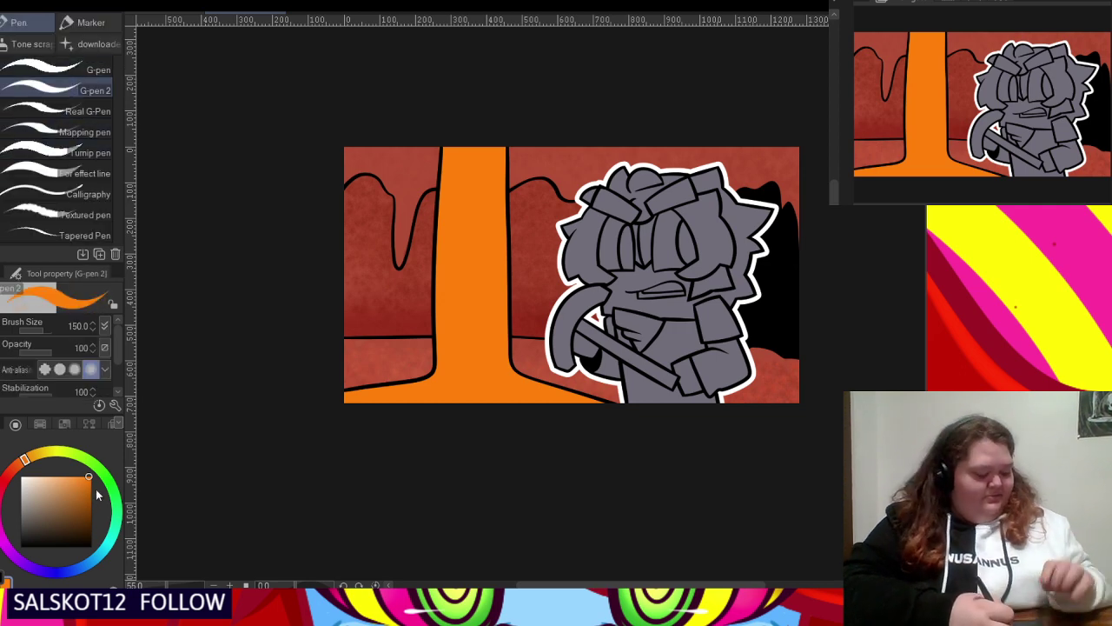
{"action": "left_click", "coordinate": [34, 461]}
{"action": "left_click_drag", "start_coordinate": [34, 462], "coordinate": [38, 456]}
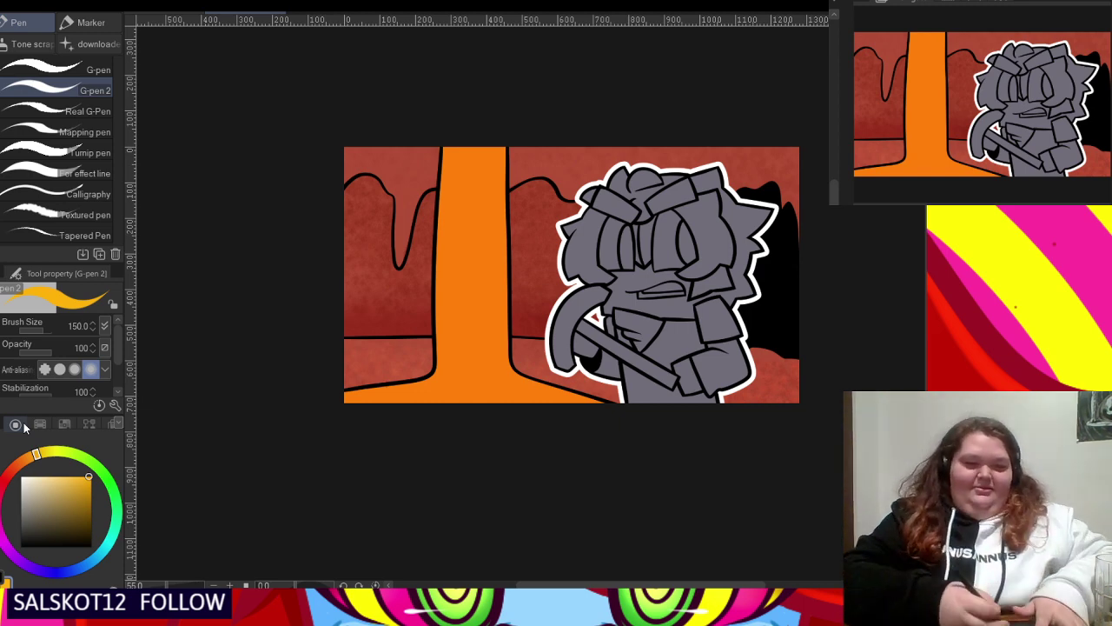
{"action": "scroll", "coordinate": [472, 178], "scroll_direction": "up", "scroll_amount": 1}
{"action": "mouse_move", "coordinate": [452, 162]}
{"action": "left_mouse_down"}
{"action": "mouse_move", "coordinate": [453, 185]}
{"action": "mouse_move", "coordinate": [462, 179]}
{"action": "left_mouse_up"}
{"action": "key", "text": "ctrl+z"}
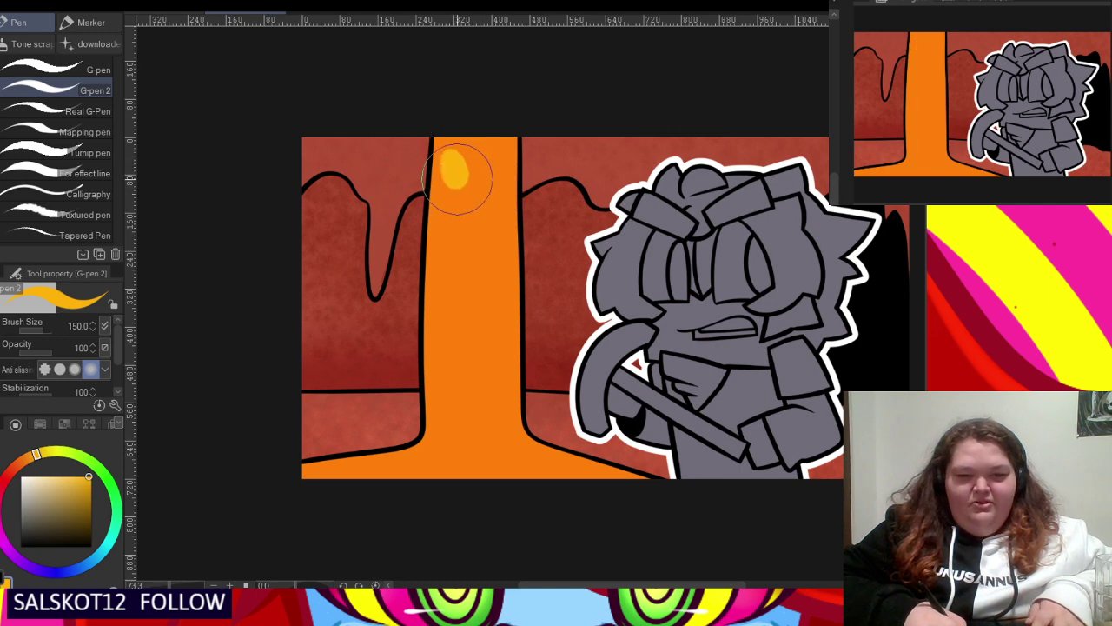
{"action": "left_click", "coordinate": [497, 229]}
{"action": "left_click", "coordinate": [500, 280]}
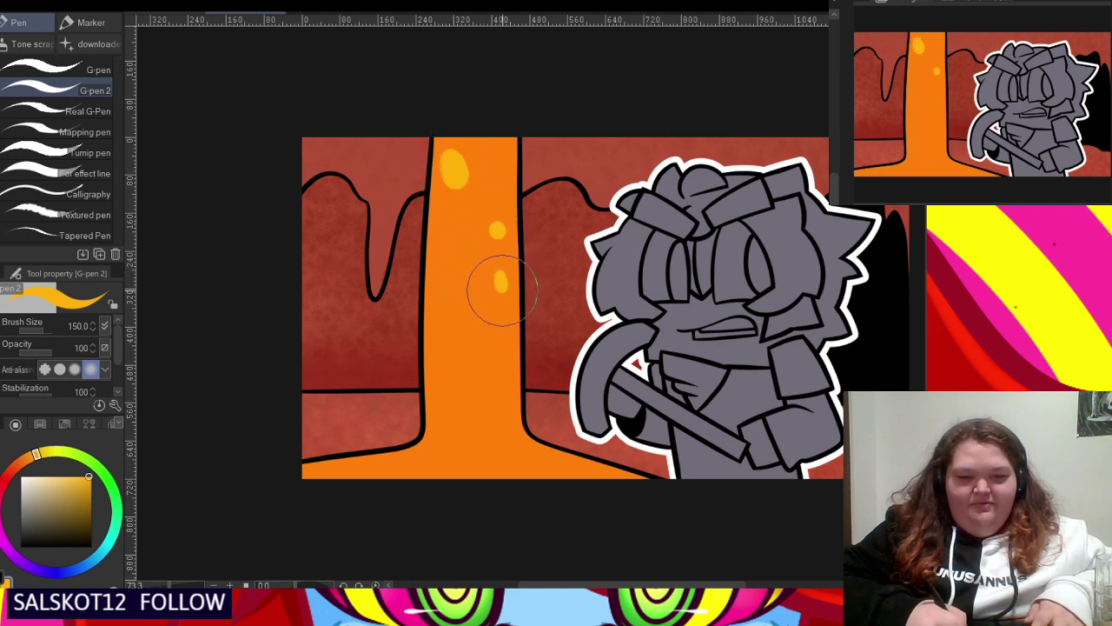
{"action": "left_click", "coordinate": [495, 144]}
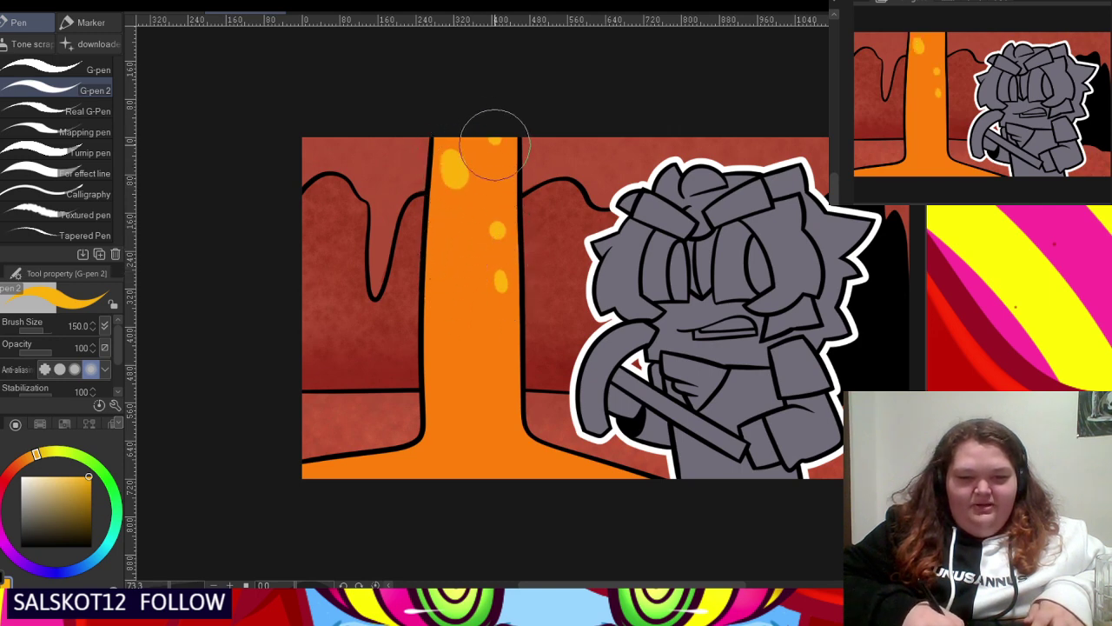
- Paint round and elongated yellow-orange spots down the middle and lower part of the pillar
{"action": "left_click", "coordinate": [451, 249]}
{"action": "left_click_drag", "start_coordinate": [451, 299], "coordinate": [451, 340]}
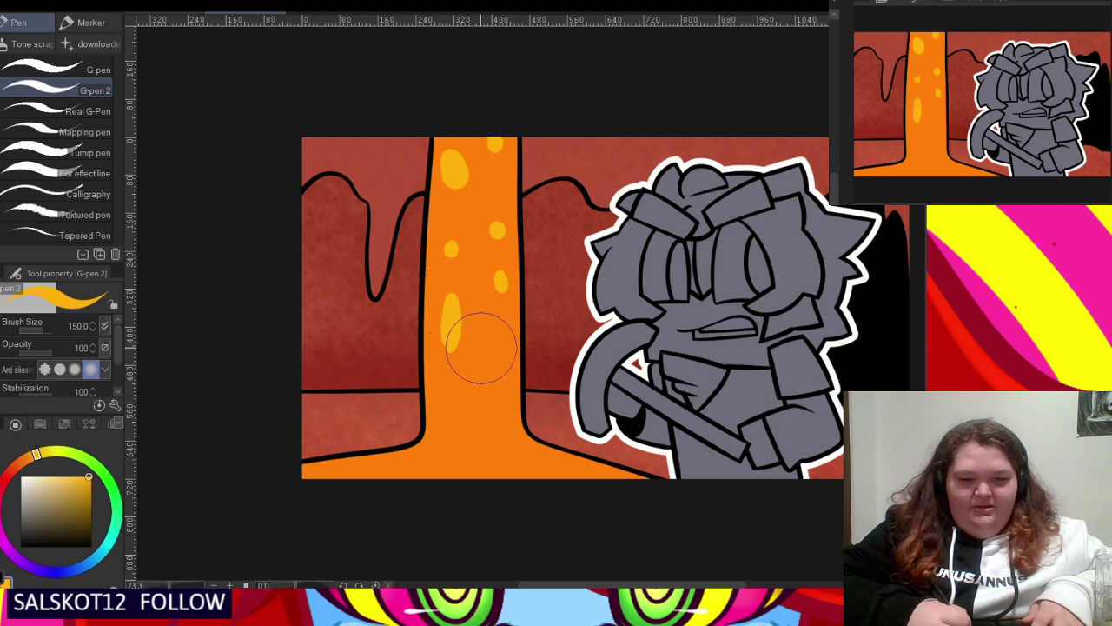
{"action": "left_click", "coordinate": [483, 354]}
{"action": "left_click_drag", "start_coordinate": [500, 367], "coordinate": [506, 392]}
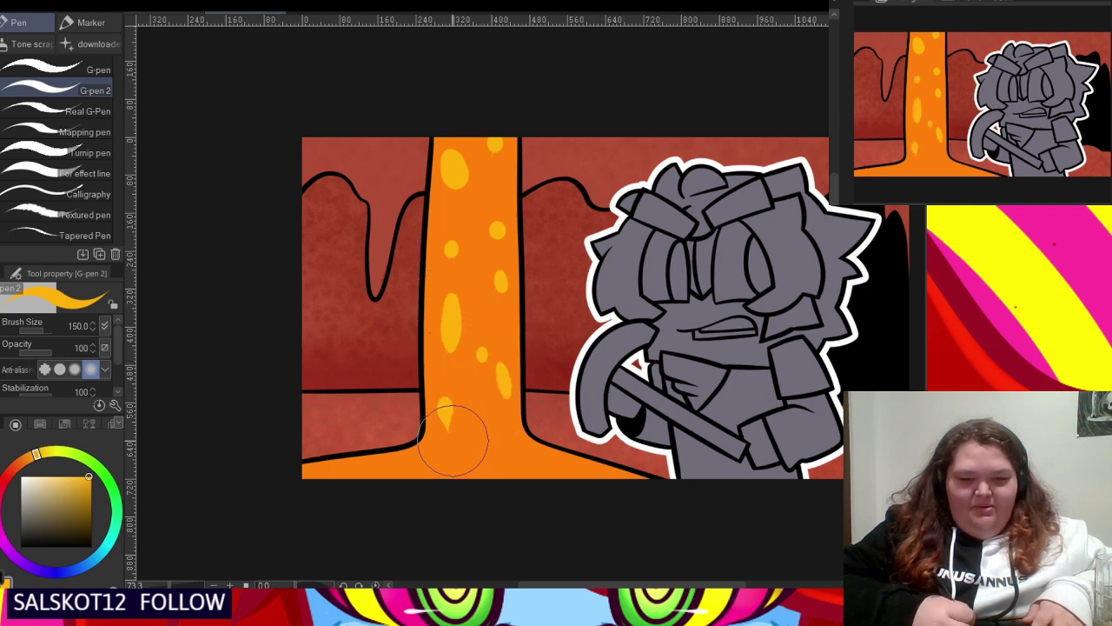
{"action": "left_click", "coordinate": [444, 380]}
- Scatter yellow-orange spots at the foot of the pillar and across both sides of its spreading base
{"action": "mouse_move", "coordinate": [445, 409]}
{"action": "left_mouse_down"}
{"action": "mouse_move", "coordinate": [444, 440]}
{"action": "mouse_move", "coordinate": [466, 416]}
{"action": "mouse_move", "coordinate": [459, 407]}
{"action": "mouse_move", "coordinate": [466, 446]}
{"action": "mouse_move", "coordinate": [483, 403]}
{"action": "mouse_move", "coordinate": [506, 458]}
{"action": "mouse_move", "coordinate": [596, 473]}
{"action": "left_mouse_up"}
{"action": "key", "text": "ctrl+z"}
{"action": "left_click", "coordinate": [484, 401]}
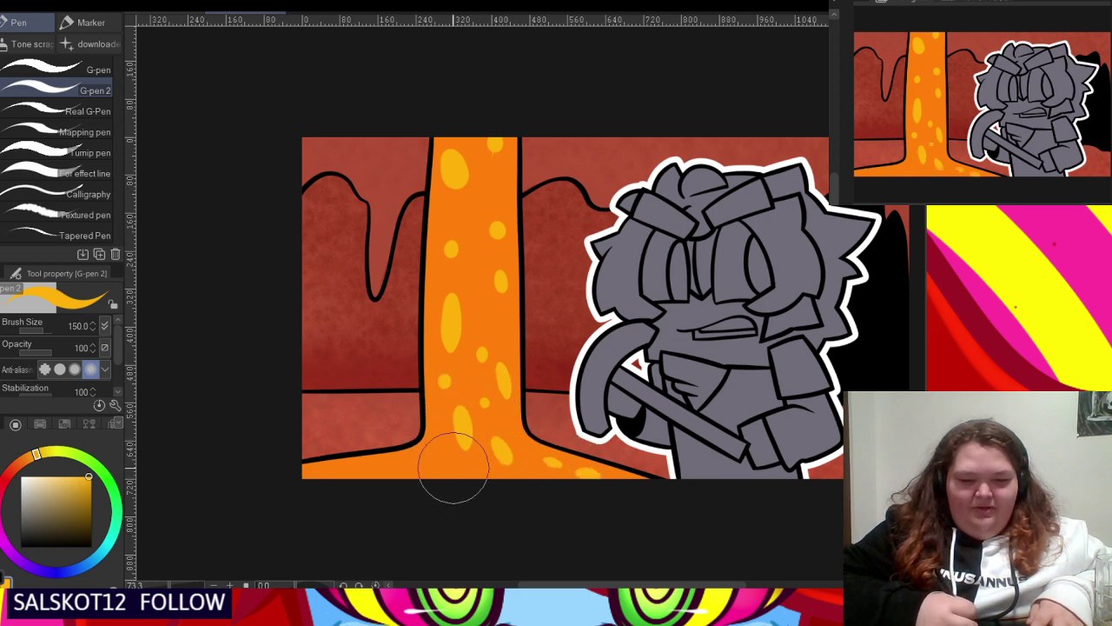
{"action": "left_click_drag", "start_coordinate": [443, 463], "coordinate": [444, 475]}
{"action": "left_click", "coordinate": [410, 465]}
{"action": "left_click_drag", "start_coordinate": [374, 468], "coordinate": [338, 475]}
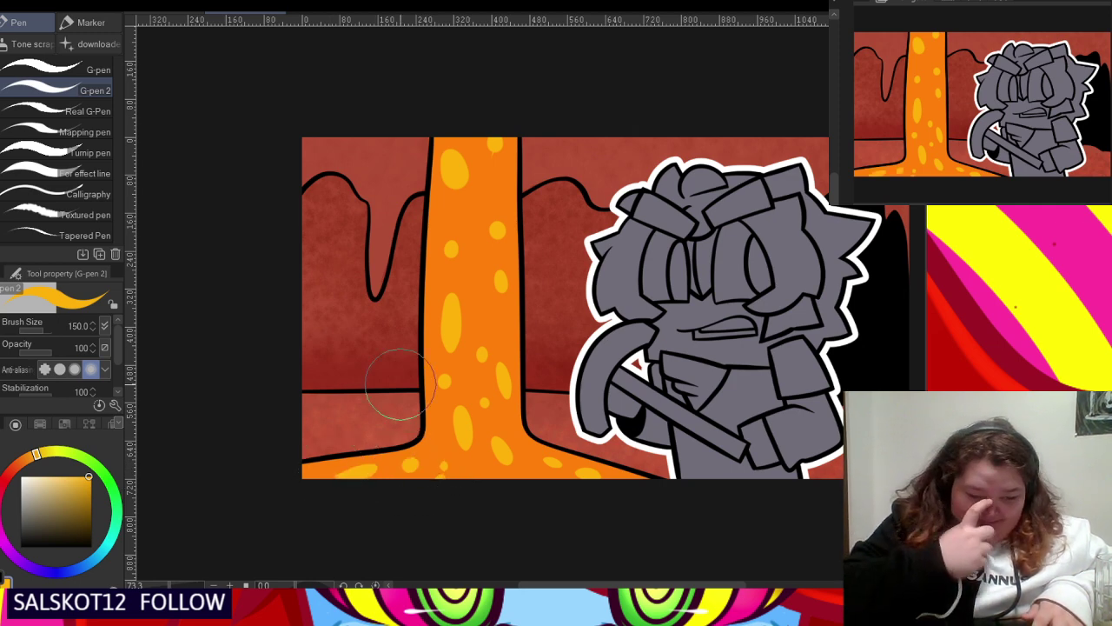
{"action": "left_click", "coordinate": [21, 463]}
{"action": "left_click_drag", "start_coordinate": [20, 462], "coordinate": [16, 467]}
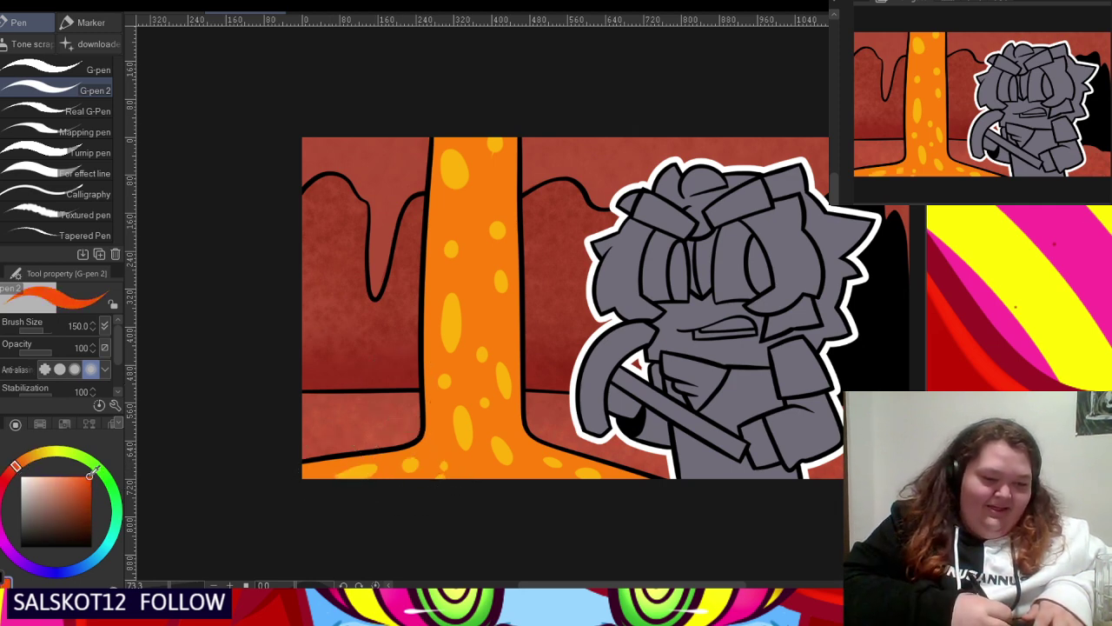
{"action": "scroll", "coordinate": [469, 179], "scroll_direction": "up", "scroll_amount": 1}
{"action": "left_click", "coordinate": [456, 190]}
{"action": "key", "text": "ctrl+z"}
{"action": "left_click", "coordinate": [456, 246], "text": "alt"}
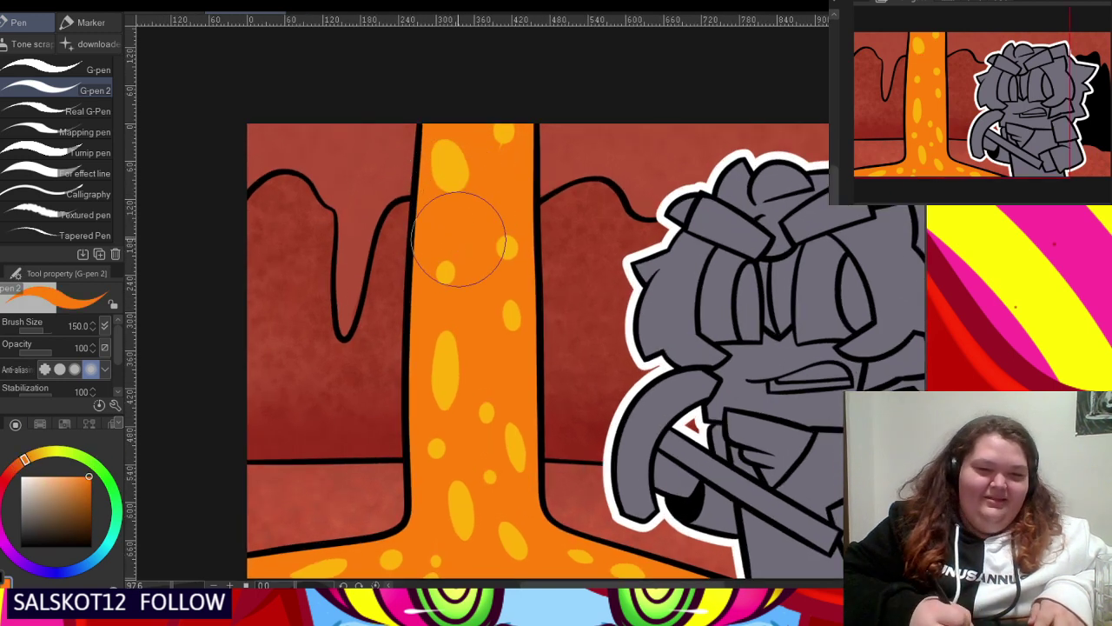
- Choose a darker red-orange and paint two spots near the top of the lava pillar
{"action": "left_click", "coordinate": [19, 475]}
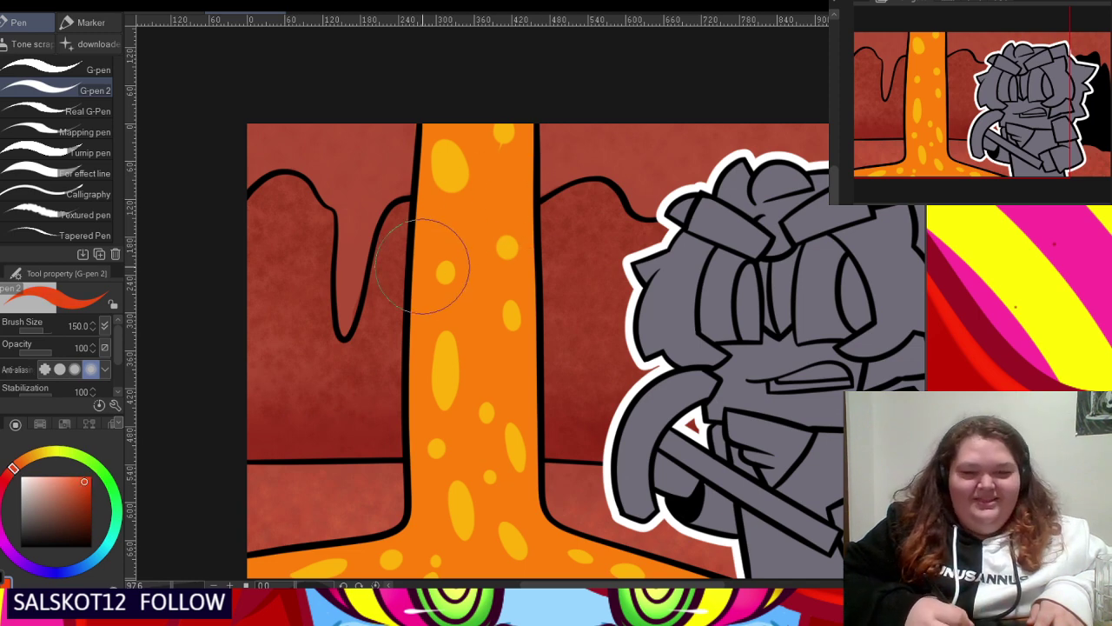
{"action": "left_click", "coordinate": [451, 185]}
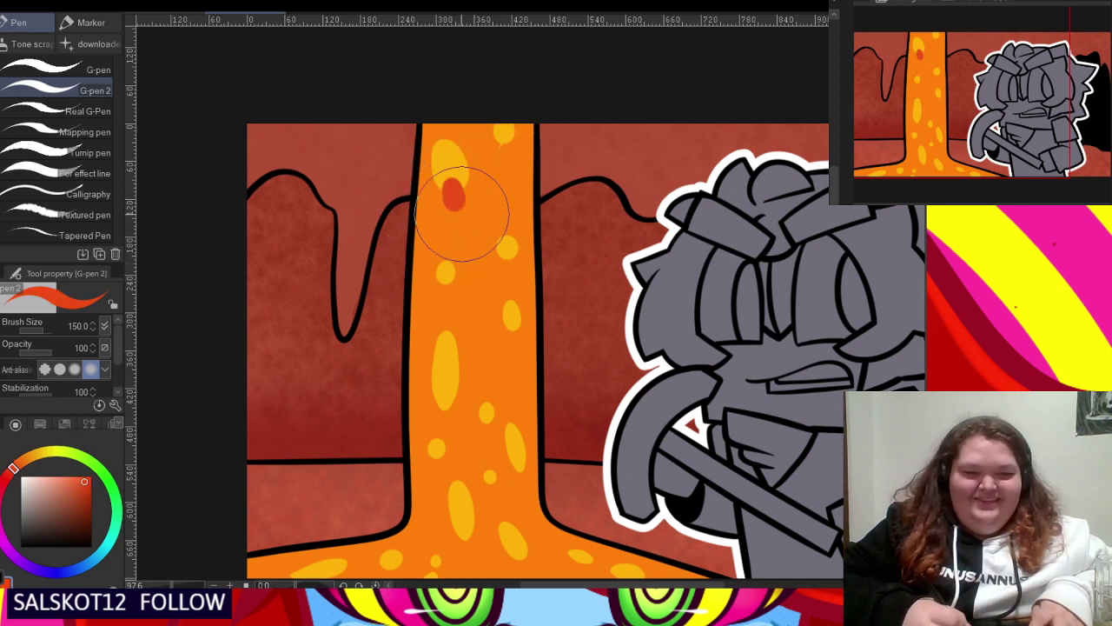
{"action": "key", "text": "ctrl+z"}
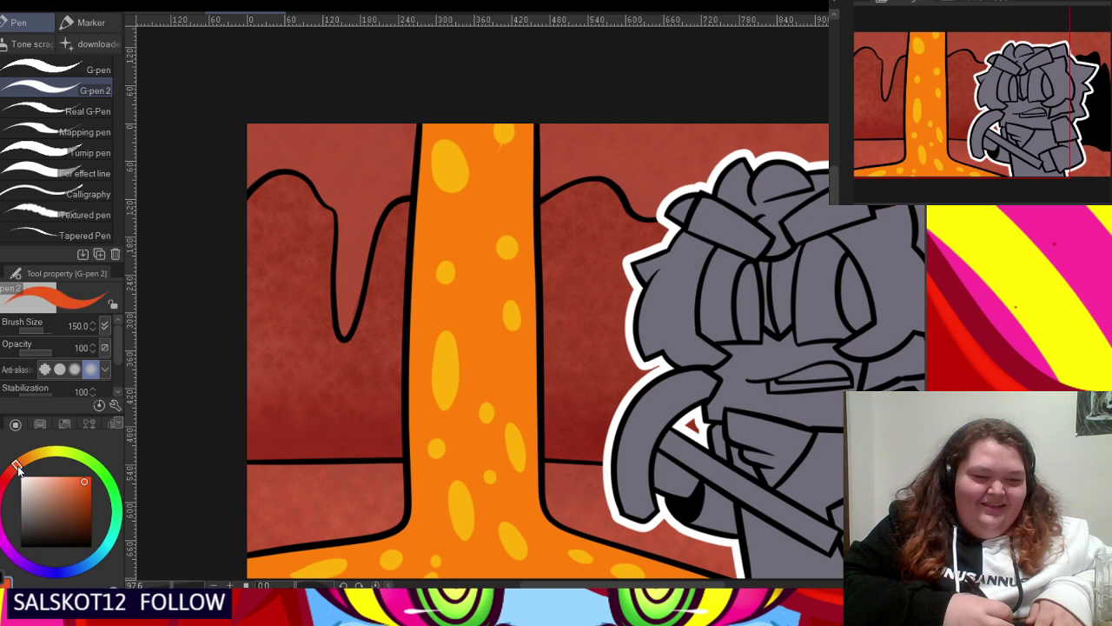
{"action": "left_click", "coordinate": [456, 196]}
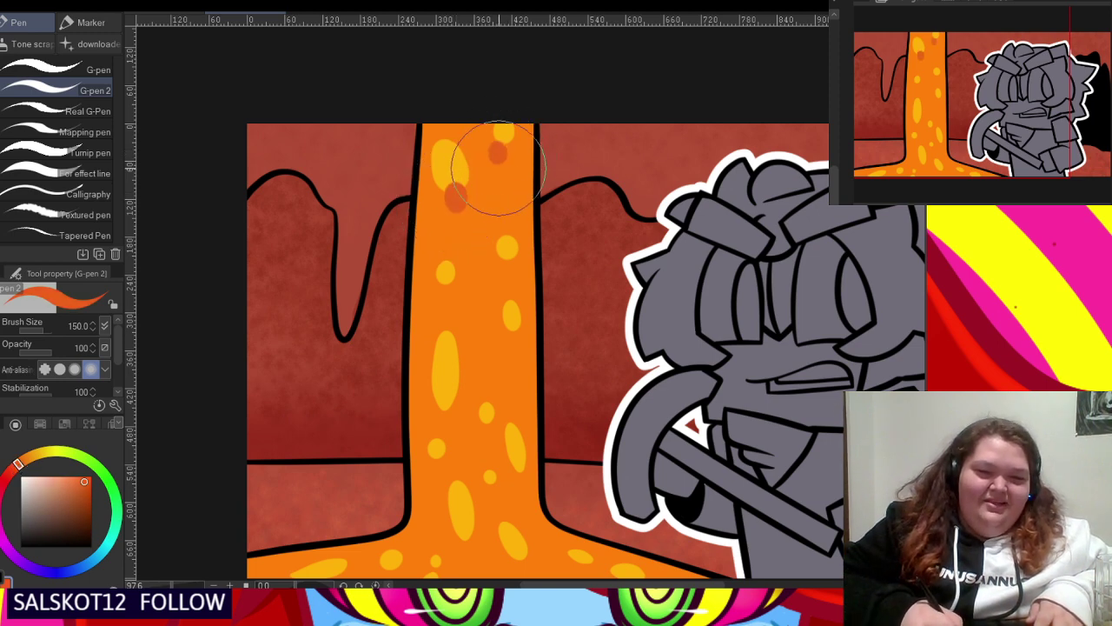
{"action": "left_click_drag", "start_coordinate": [500, 144], "coordinate": [501, 170]}
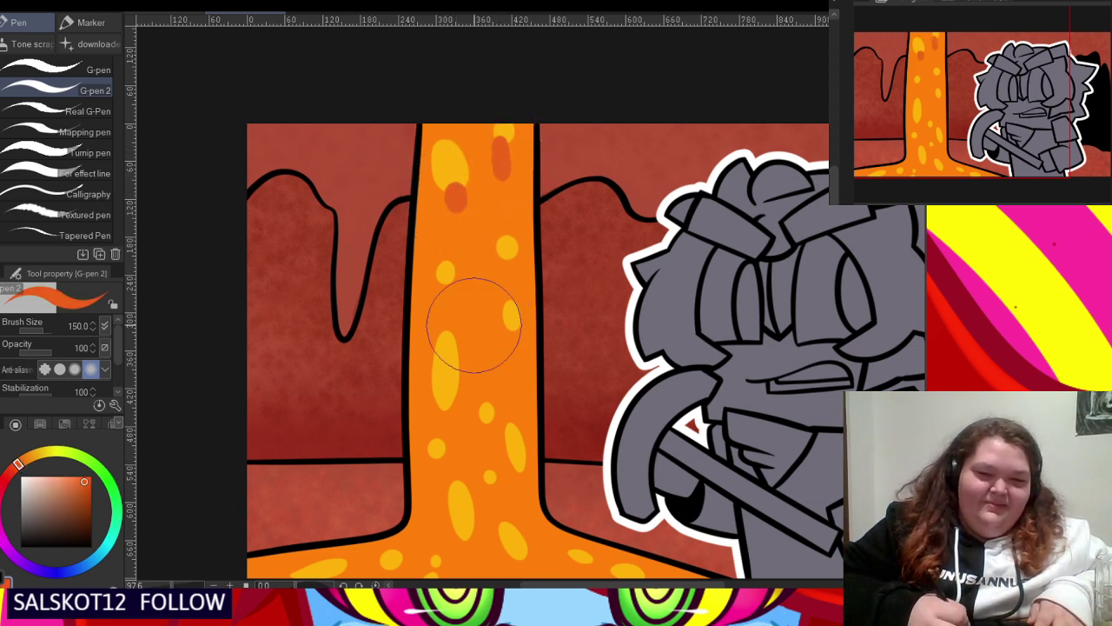
- Paint small and medium red-orange spots between the yellow ones along the pillar's edge and middle
{"action": "left_click", "coordinate": [476, 276]}
{"action": "left_click_drag", "start_coordinate": [477, 286], "coordinate": [485, 311]}
{"action": "key", "text": "ctrl+z"}
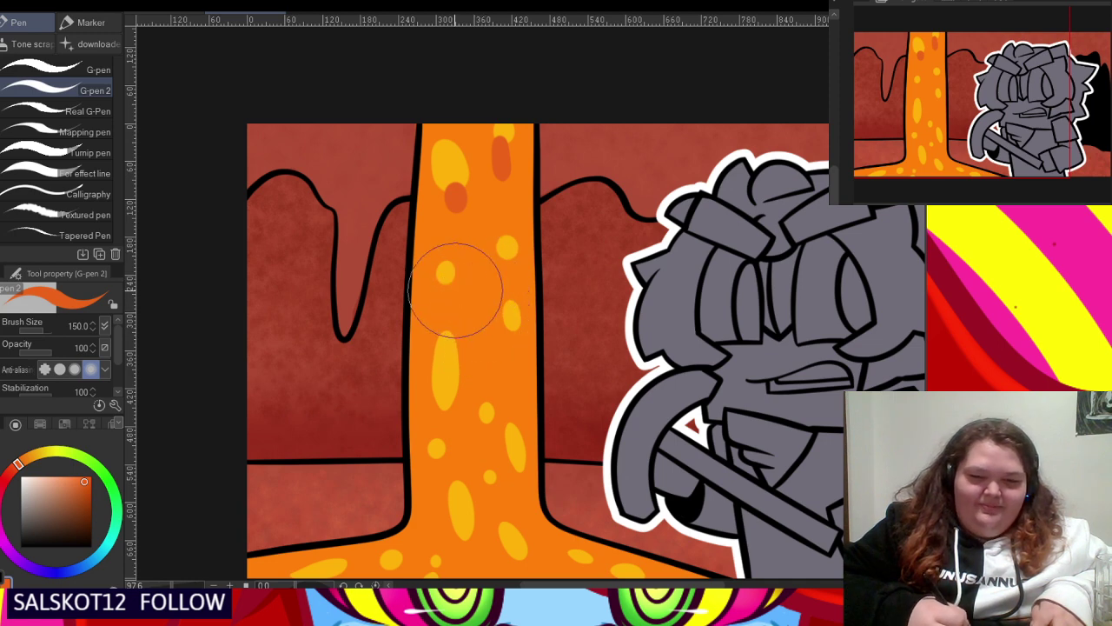
{"action": "left_click_drag", "start_coordinate": [451, 277], "coordinate": [463, 306]}
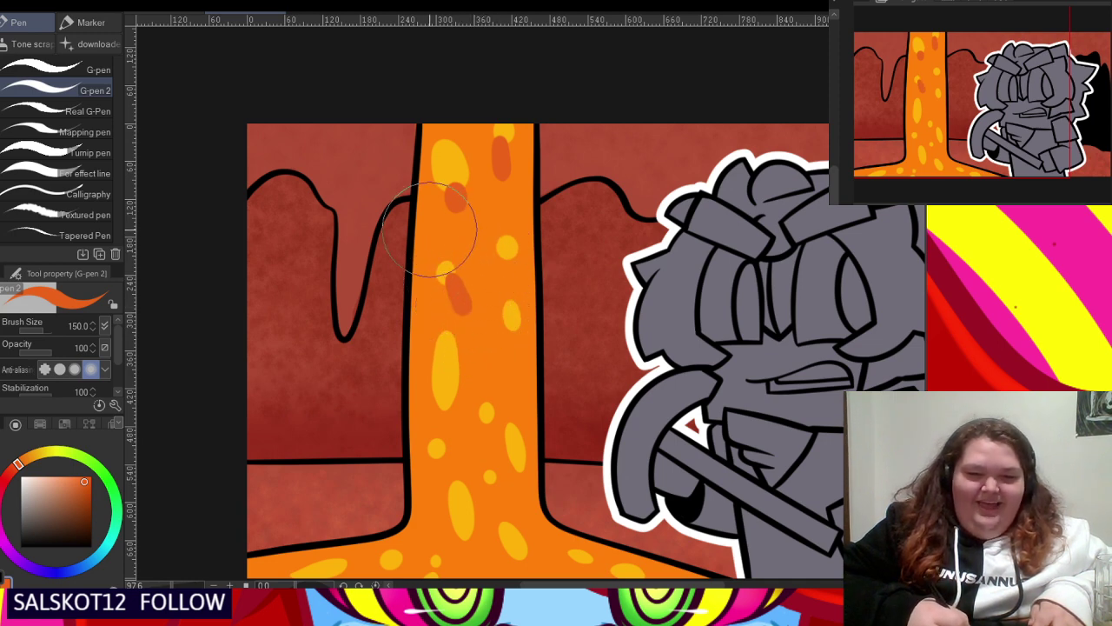
{"action": "left_click_drag", "start_coordinate": [416, 226], "coordinate": [420, 236]}
{"action": "mouse_move", "coordinate": [518, 328]}
{"action": "left_mouse_down"}
{"action": "mouse_move", "coordinate": [463, 412]}
{"action": "mouse_move", "coordinate": [472, 334]}
{"action": "mouse_move", "coordinate": [488, 375]}
{"action": "mouse_move", "coordinate": [468, 373]}
{"action": "mouse_move", "coordinate": [461, 352]}
{"action": "mouse_move", "coordinate": [464, 391]}
{"action": "left_mouse_up"}
{"action": "left_click", "coordinate": [464, 356]}
- Paint one large red-orange spot on the pillar's upper part and another where it meets the floor
{"action": "scroll", "coordinate": [472, 257], "scroll_direction": "down", "scroll_amount": 3}
{"action": "scroll", "coordinate": [478, 395], "scroll_direction": "up", "scroll_amount": 3}
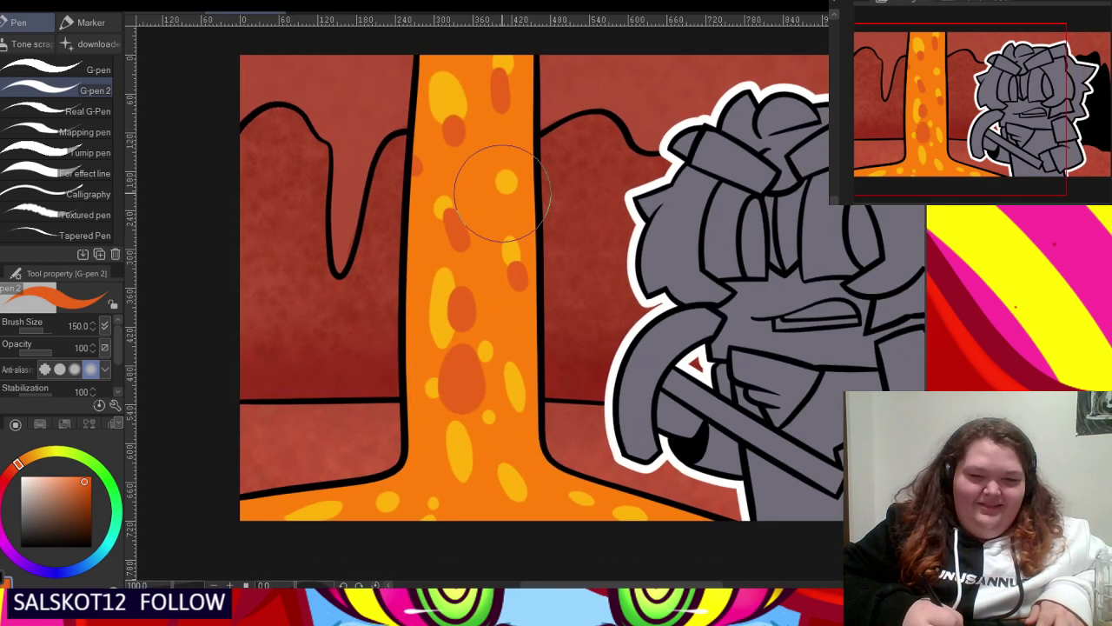
{"action": "mouse_move", "coordinate": [489, 186]}
{"action": "left_mouse_down"}
{"action": "mouse_move", "coordinate": [484, 168]}
{"action": "mouse_move", "coordinate": [488, 201]}
{"action": "left_mouse_up"}
{"action": "left_click_drag", "start_coordinate": [518, 408], "coordinate": [525, 443]}
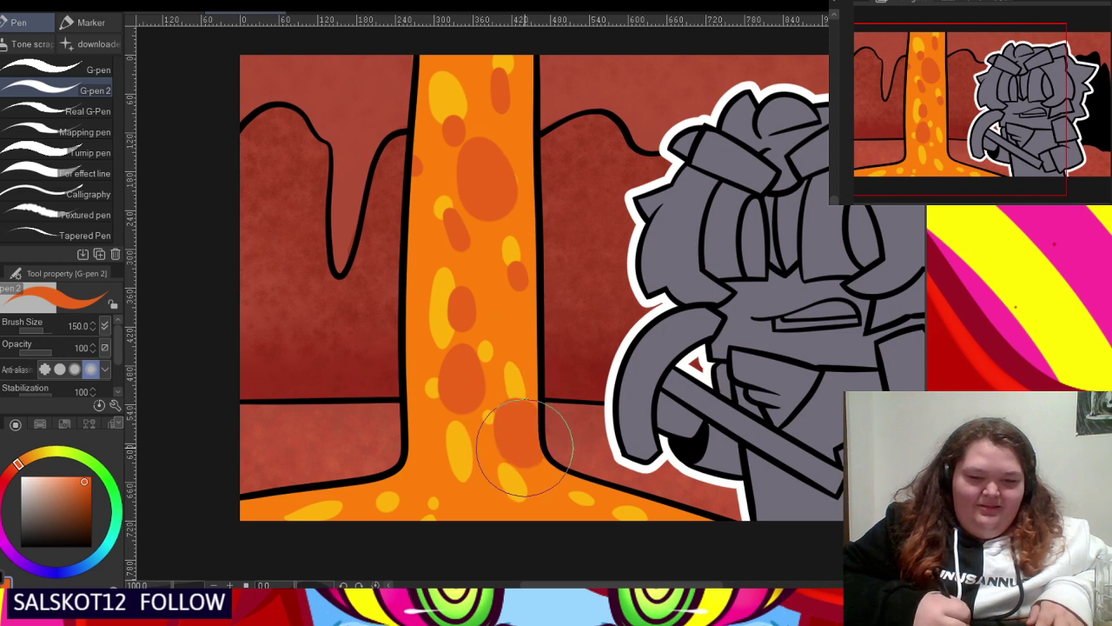
- Add red-orange spots across the spreading lava base on both sides of the pillar
{"action": "left_click_drag", "start_coordinate": [421, 482], "coordinate": [396, 495]}
{"action": "left_click_drag", "start_coordinate": [504, 516], "coordinate": [527, 515]}
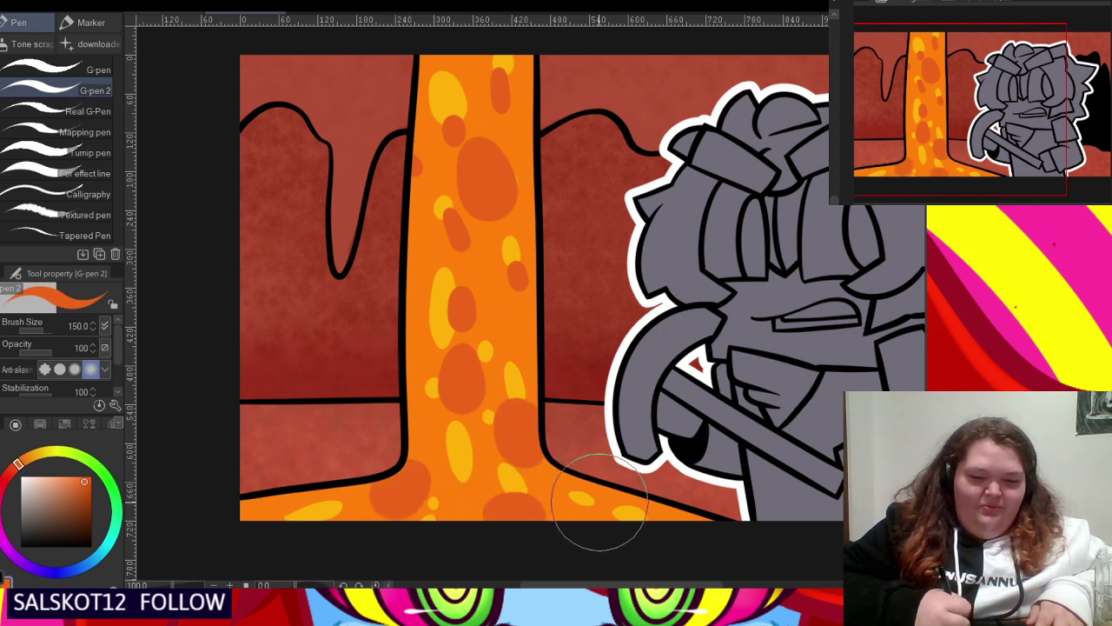
{"action": "left_click_drag", "start_coordinate": [605, 506], "coordinate": [628, 512]}
{"action": "left_click_drag", "start_coordinate": [306, 500], "coordinate": [309, 520]}
- Sample the yellow-orange and paint additional spots overlapping and between the darker ones on the pillar
{"action": "left_click", "coordinate": [443, 294], "text": "alt"}
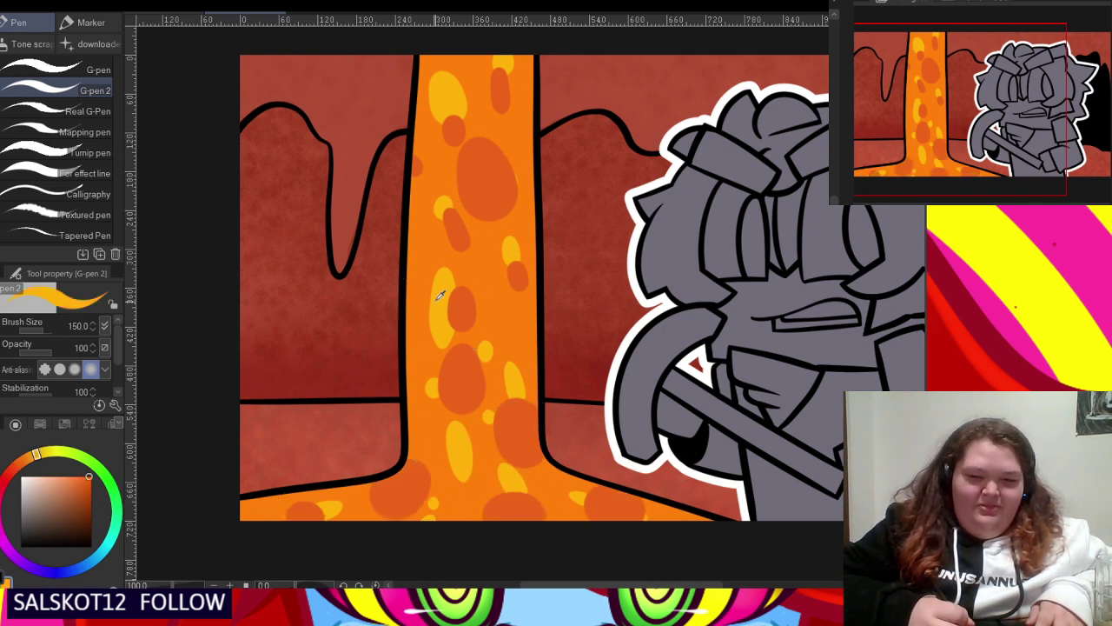
{"action": "left_click_drag", "start_coordinate": [472, 345], "coordinate": [472, 370]}
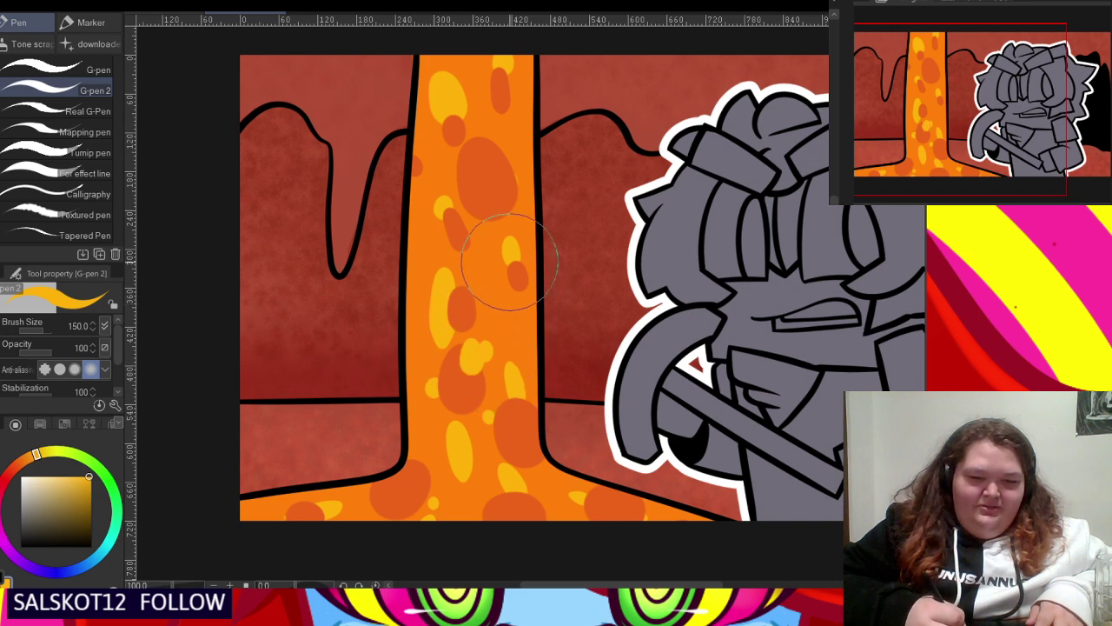
{"action": "left_click_drag", "start_coordinate": [510, 261], "coordinate": [511, 281]}
{"action": "left_click_drag", "start_coordinate": [512, 333], "coordinate": [514, 356]}
{"action": "left_click_drag", "start_coordinate": [474, 63], "coordinate": [473, 80]}
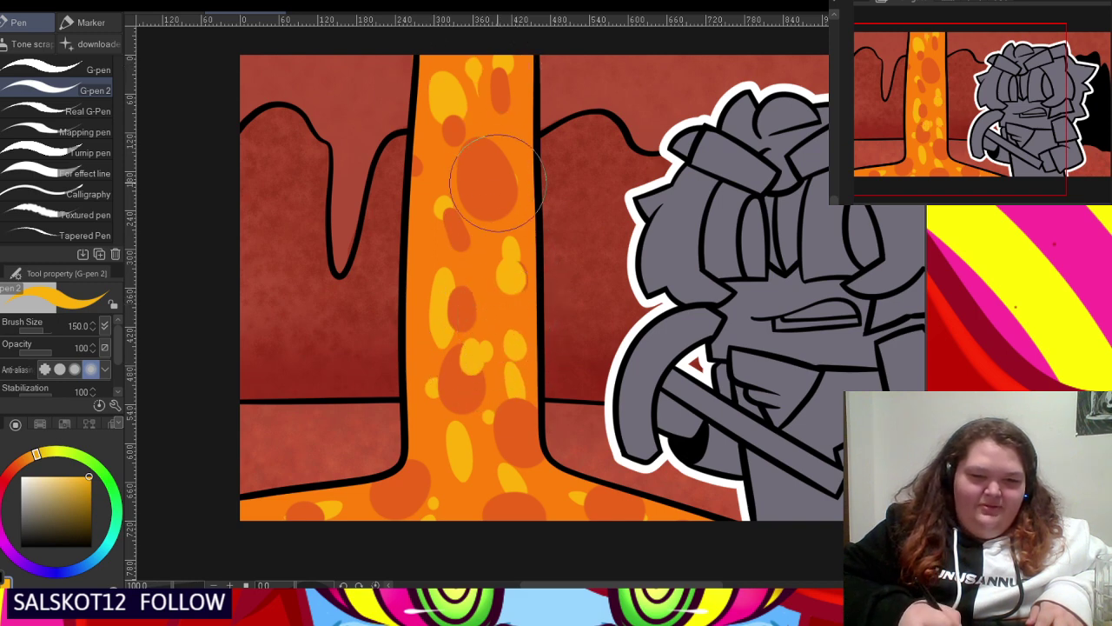
- Paint orange inner spots inside the lava's dark orange and yellow blobs, using the lava's base orange
{"action": "mouse_move", "coordinate": [489, 173]}
{"action": "left_mouse_down"}
{"action": "mouse_move", "coordinate": [489, 99]}
{"action": "mouse_move", "coordinate": [506, 121]}
{"action": "mouse_move", "coordinate": [493, 188]}
{"action": "left_mouse_up"}
{"action": "key", "text": "ctrl+z"}
{"action": "key", "text": "ctrl+z"}
{"action": "left_click", "coordinate": [505, 124], "text": "alt"}
{"action": "left_click_drag", "start_coordinate": [456, 88], "coordinate": [453, 106]}
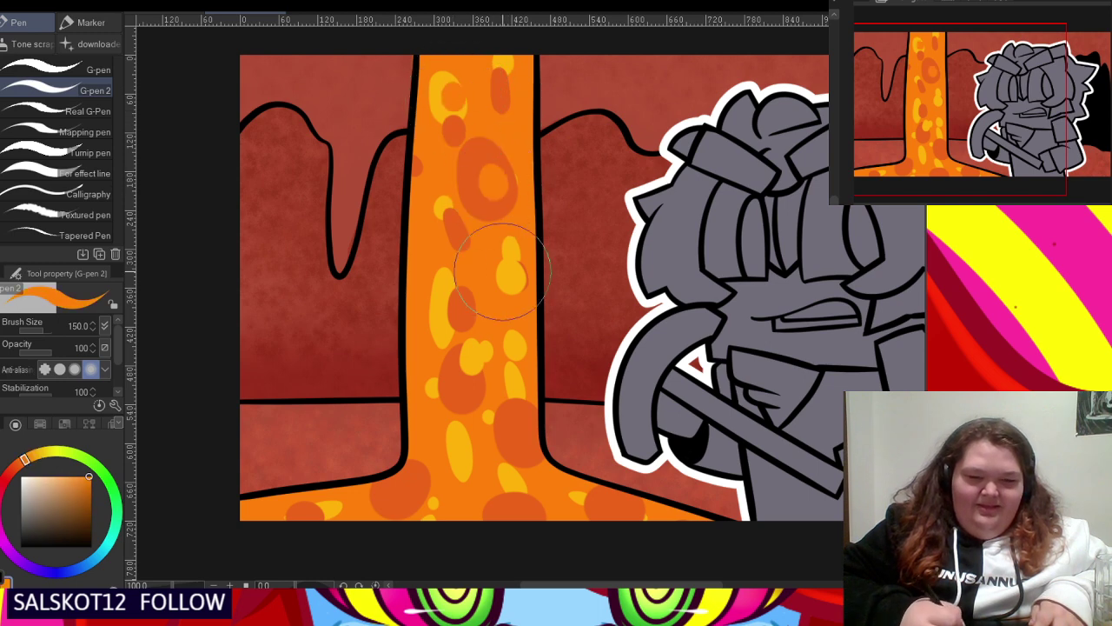
{"action": "left_click_drag", "start_coordinate": [445, 298], "coordinate": [453, 315]}
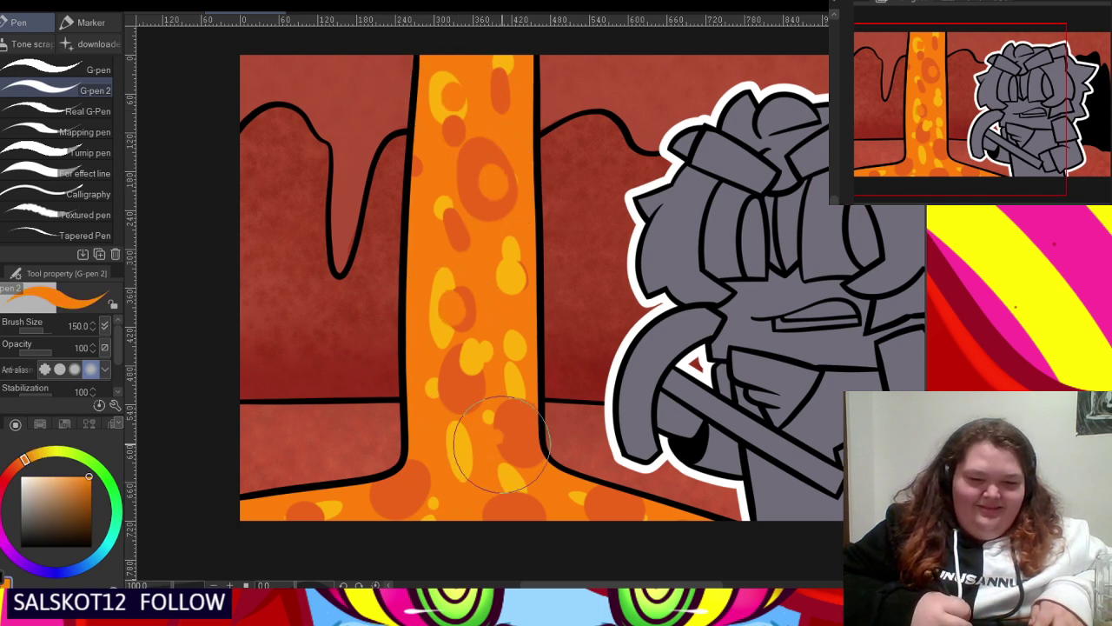
{"action": "key", "text": "ctrl+z"}
{"action": "mouse_move", "coordinate": [506, 438]}
{"action": "left_mouse_down"}
{"action": "mouse_move", "coordinate": [507, 498]}
{"action": "mouse_move", "coordinate": [410, 480]}
{"action": "mouse_move", "coordinate": [402, 491]}
{"action": "mouse_move", "coordinate": [440, 387]}
{"action": "mouse_move", "coordinate": [474, 411]}
{"action": "left_mouse_up"}
- Add small yellow spots inside the lava's dark orange rings, using the yellow of the existing blobs
{"action": "left_click", "coordinate": [459, 443], "text": "alt"}
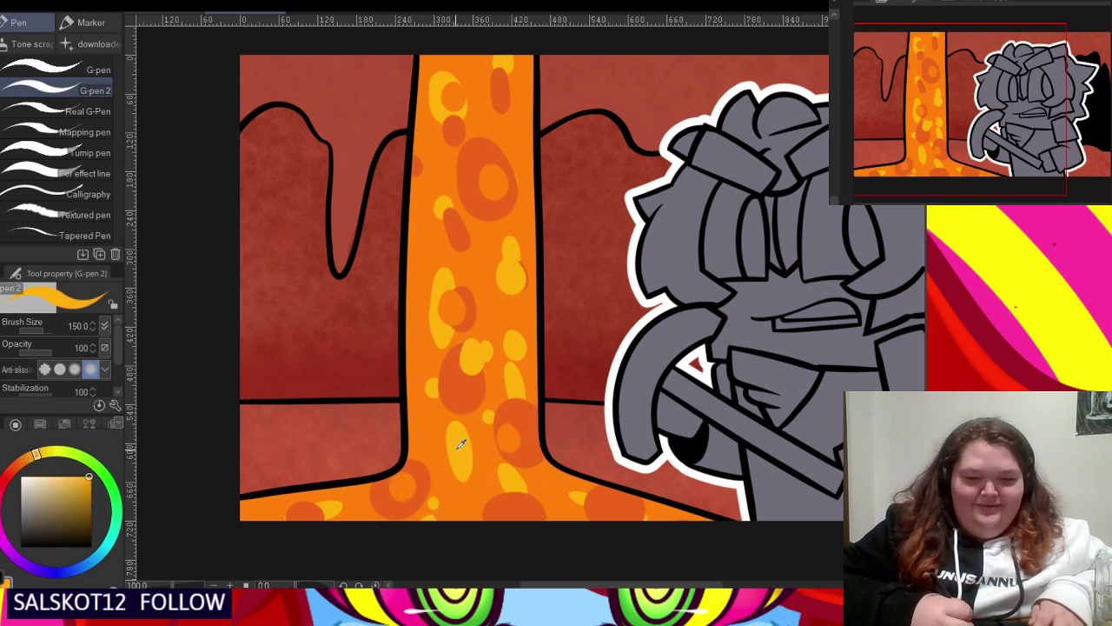
{"action": "left_click", "coordinate": [372, 496]}
{"action": "left_click_drag", "start_coordinate": [476, 166], "coordinate": [479, 179]}
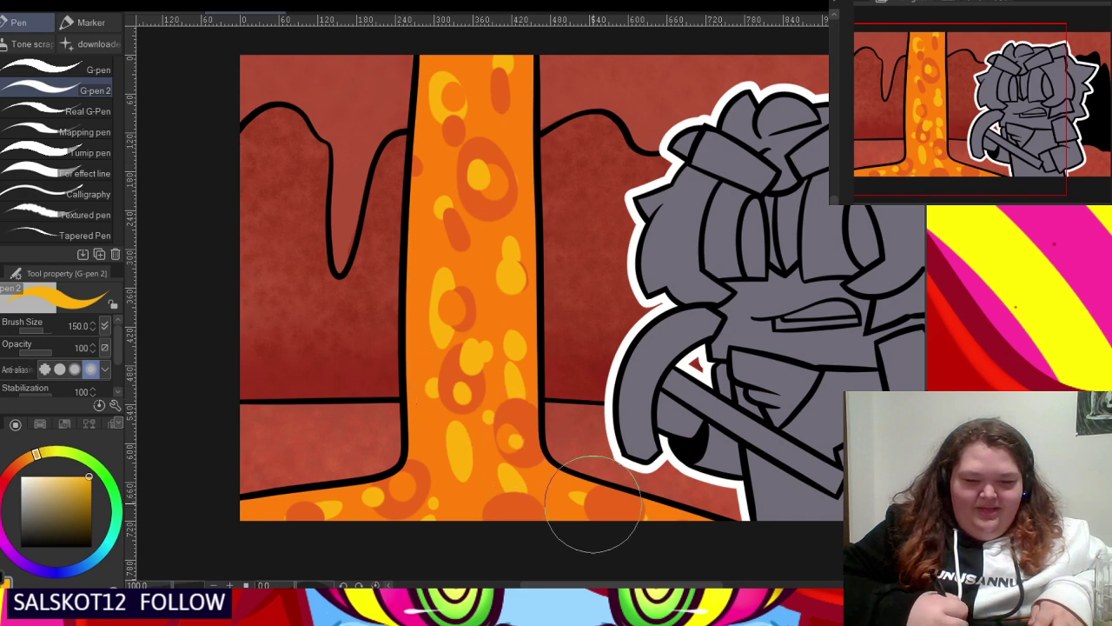
{"action": "scroll", "coordinate": [434, 255], "scroll_direction": "down", "scroll_amount": 3}
{"action": "scroll", "coordinate": [434, 255], "scroll_direction": "up", "scroll_amount": 1}
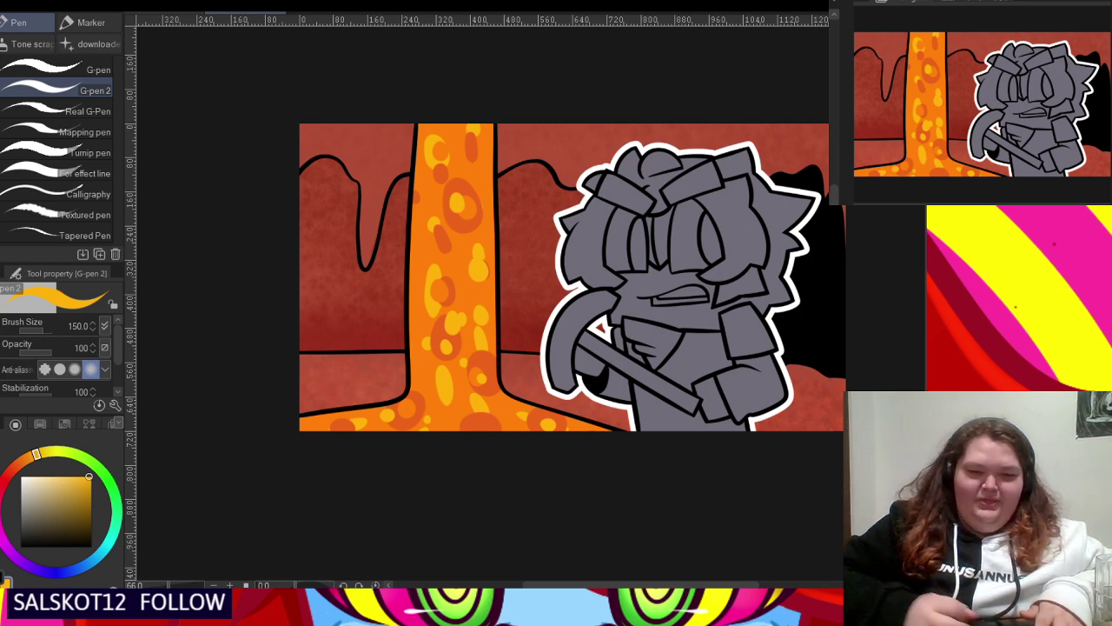
- Brighten the lava column and its pool with an orange glow using the Soft airbrush at size 200
{"action": "left_click", "coordinate": [428, 244], "text": "alt"}
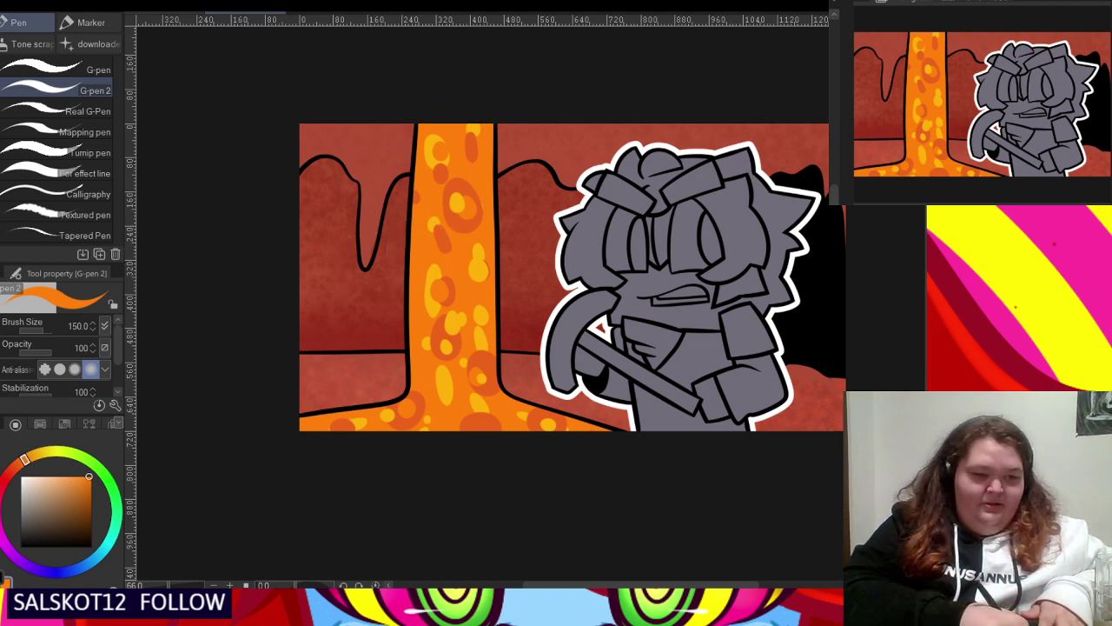
{"action": "key", "text": "b"}
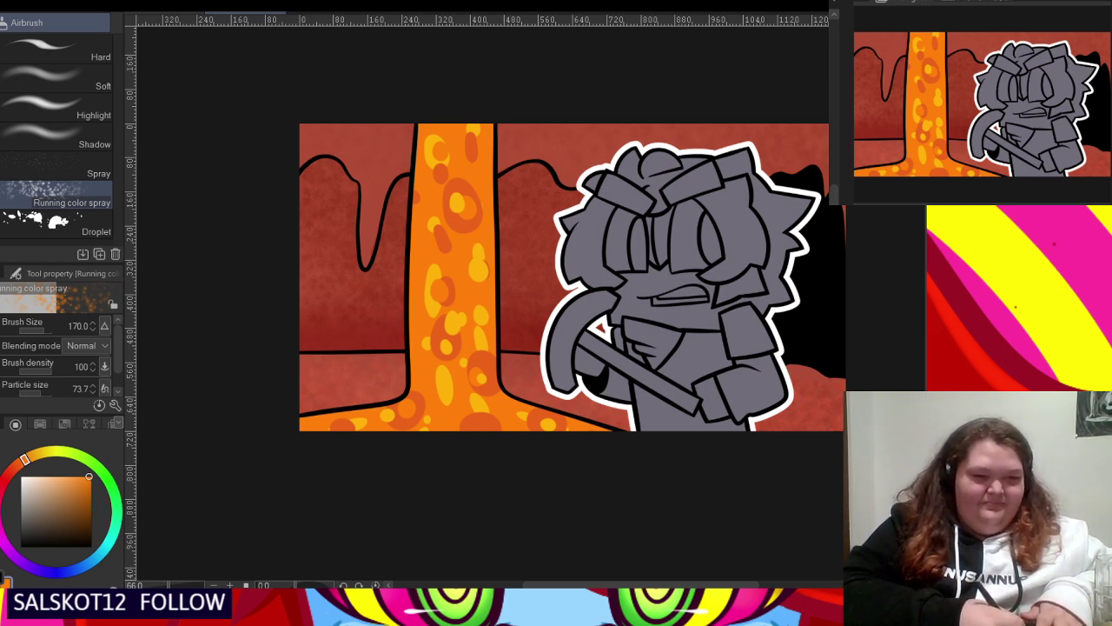
{"action": "left_click", "coordinate": [48, 72]}
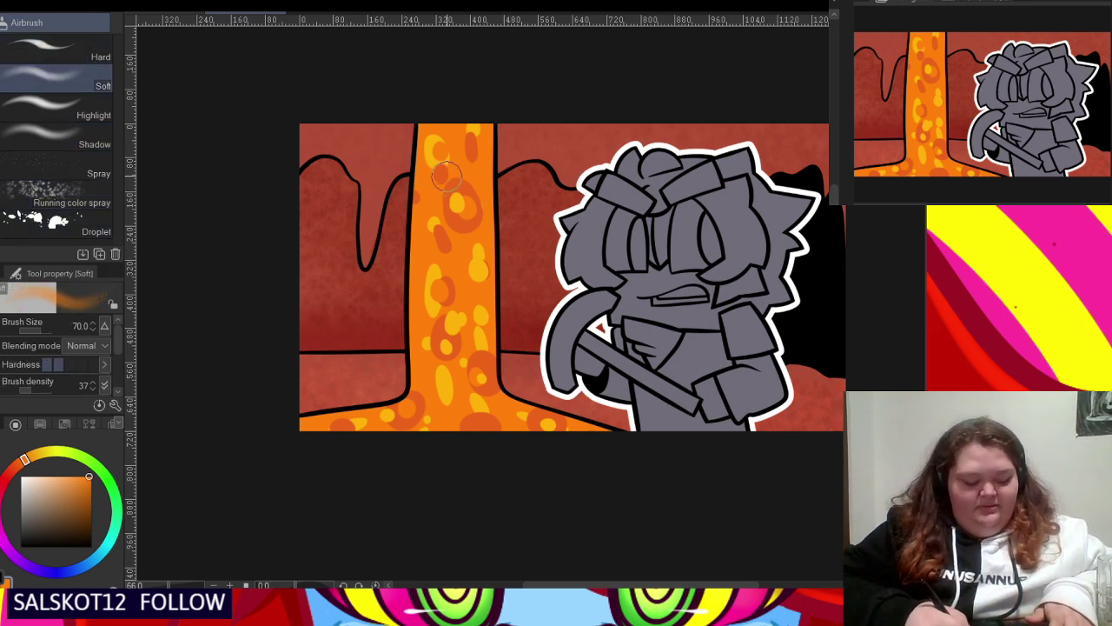
{"action": "key", "text": "bracketright"}
{"action": "key", "text": "bracketright"}
{"action": "key", "text": "bracketright"}
{"action": "key", "text": "bracketright"}
{"action": "key", "text": "bracketright"}
{"action": "key", "text": "bracketright"}
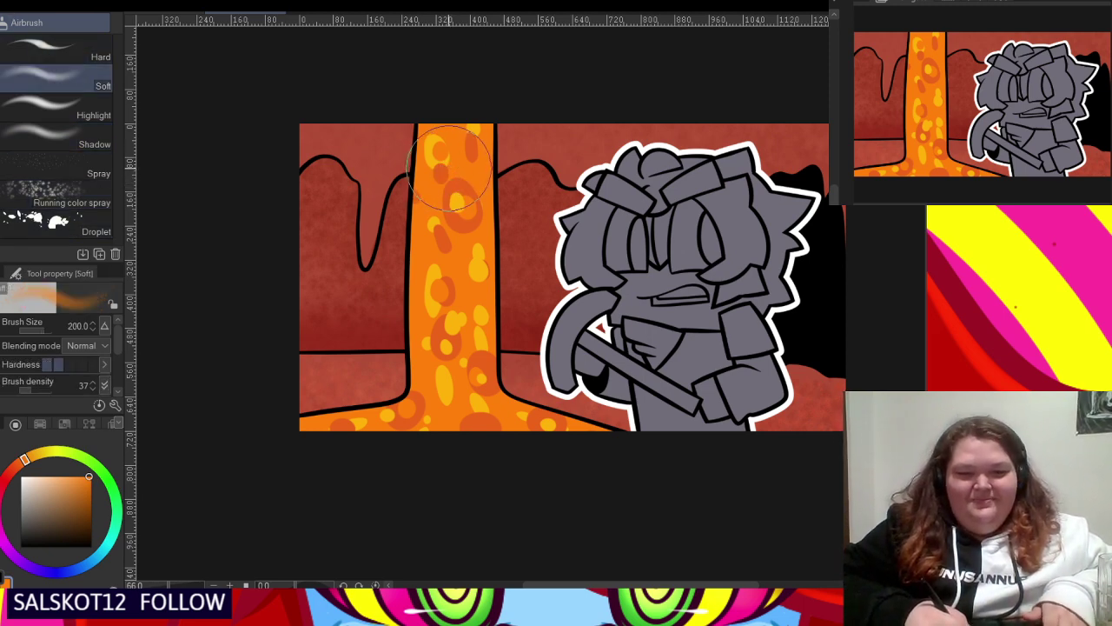
{"action": "mouse_move", "coordinate": [452, 118]}
{"action": "left_mouse_down"}
{"action": "mouse_move", "coordinate": [462, 466]}
{"action": "mouse_move", "coordinate": [456, 424]}
{"action": "mouse_move", "coordinate": [305, 459]}
{"action": "mouse_move", "coordinate": [564, 460]}
{"action": "left_mouse_up"}
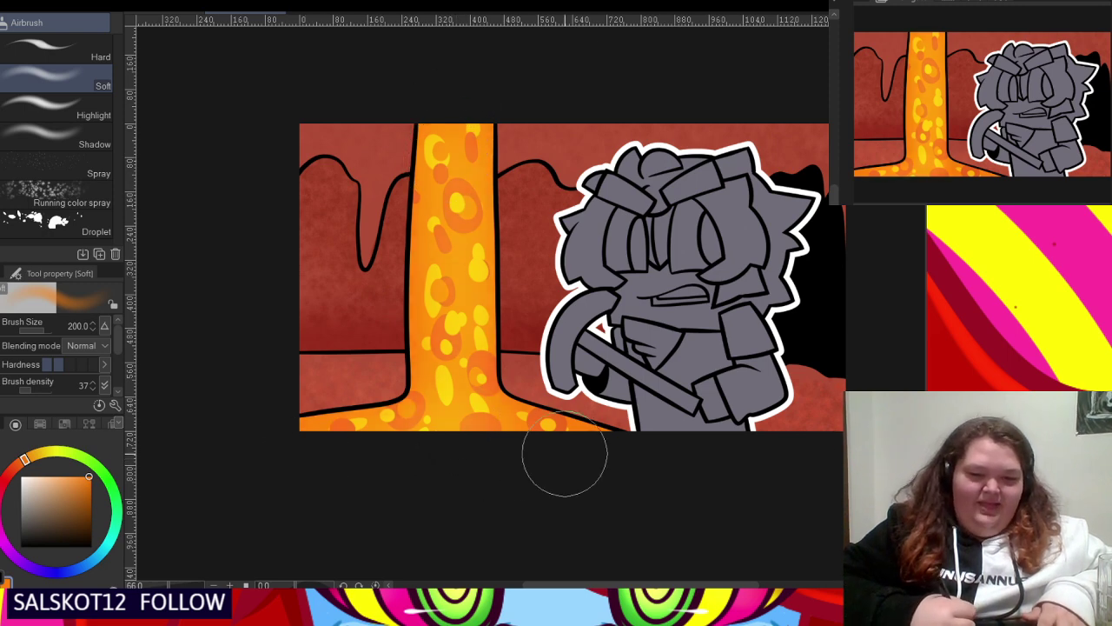
{"action": "left_click_drag", "start_coordinate": [437, 301], "coordinate": [440, 107]}
{"action": "left_click_drag", "start_coordinate": [468, 391], "coordinate": [559, 437]}
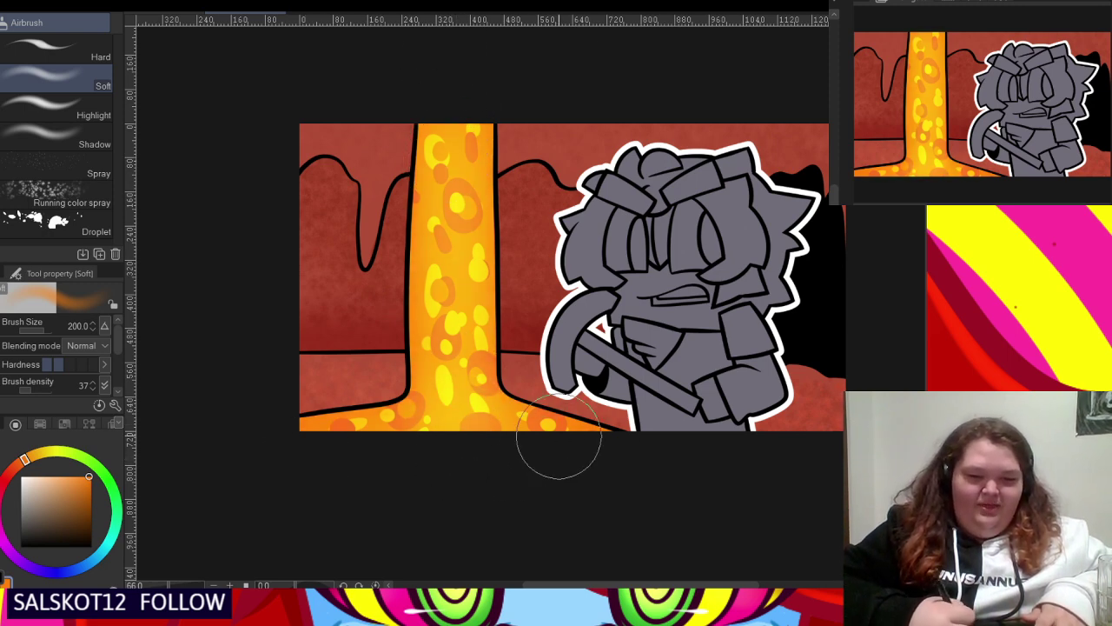
{"action": "scroll", "coordinate": [419, 185], "scroll_direction": "down", "scroll_amount": 3}
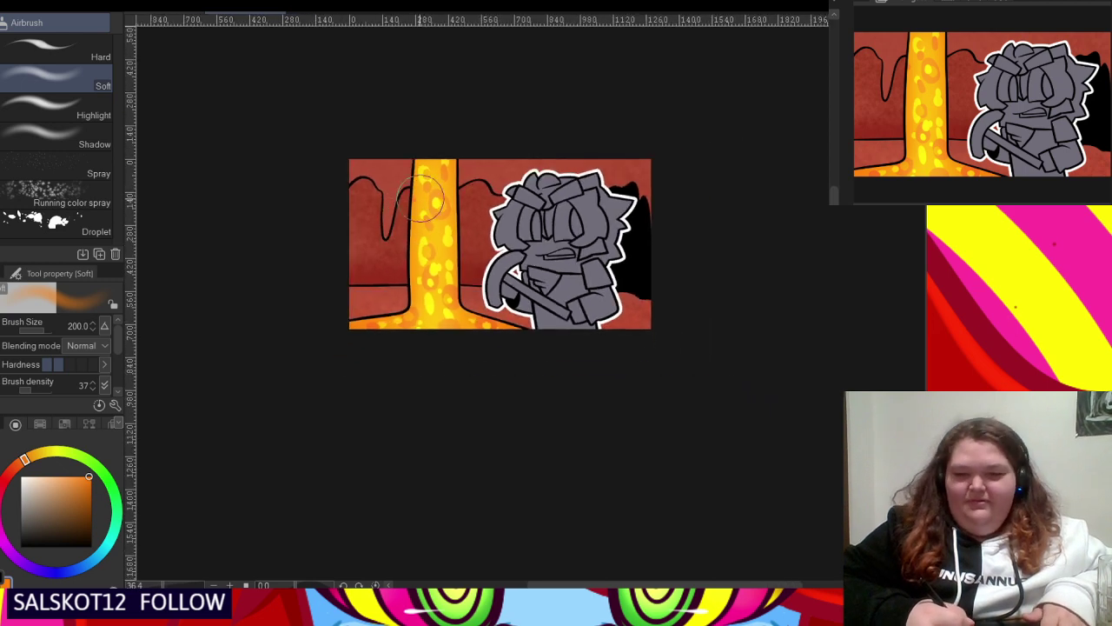
{"action": "scroll", "coordinate": [419, 185], "scroll_direction": "up", "scroll_amount": 1}
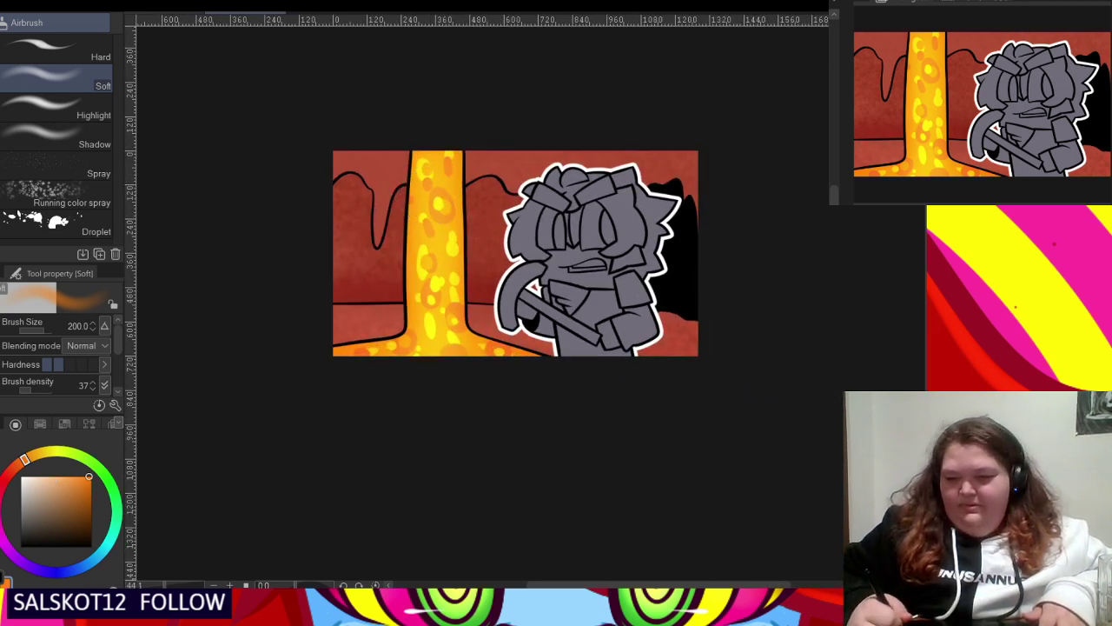
{"action": "left_click", "coordinate": [11, 470]}
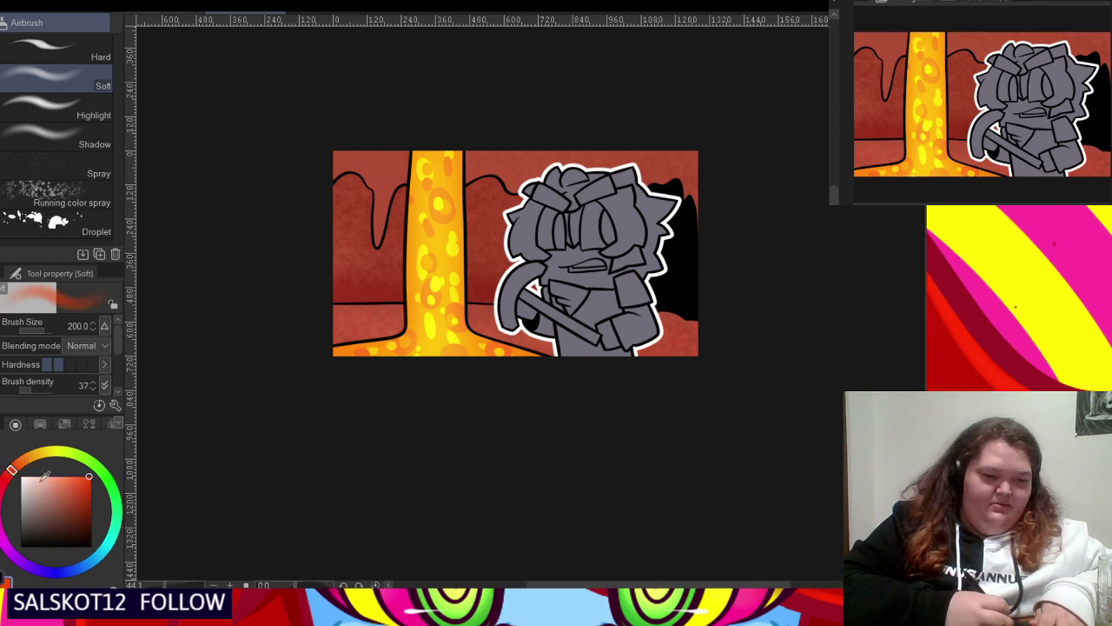
{"action": "left_click", "coordinate": [84, 501]}
{"action": "scroll", "coordinate": [478, 177], "scroll_direction": "up", "scroll_amount": 1}
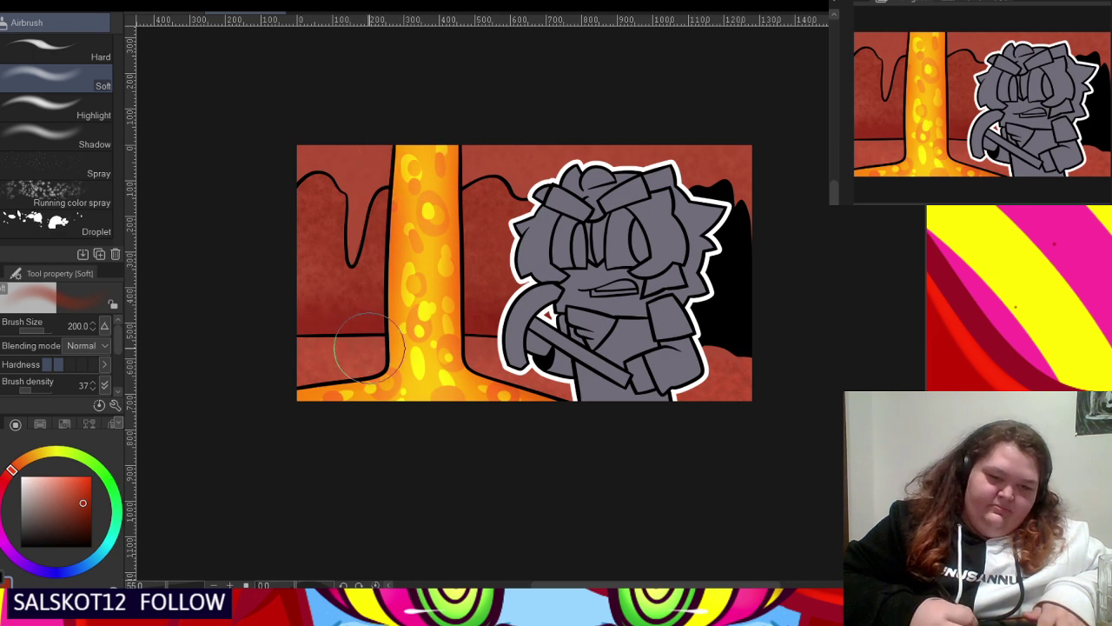
{"action": "scroll", "coordinate": [344, 178], "scroll_direction": "down", "scroll_amount": 2}
{"action": "scroll", "coordinate": [344, 179], "scroll_direction": "up", "scroll_amount": 1}
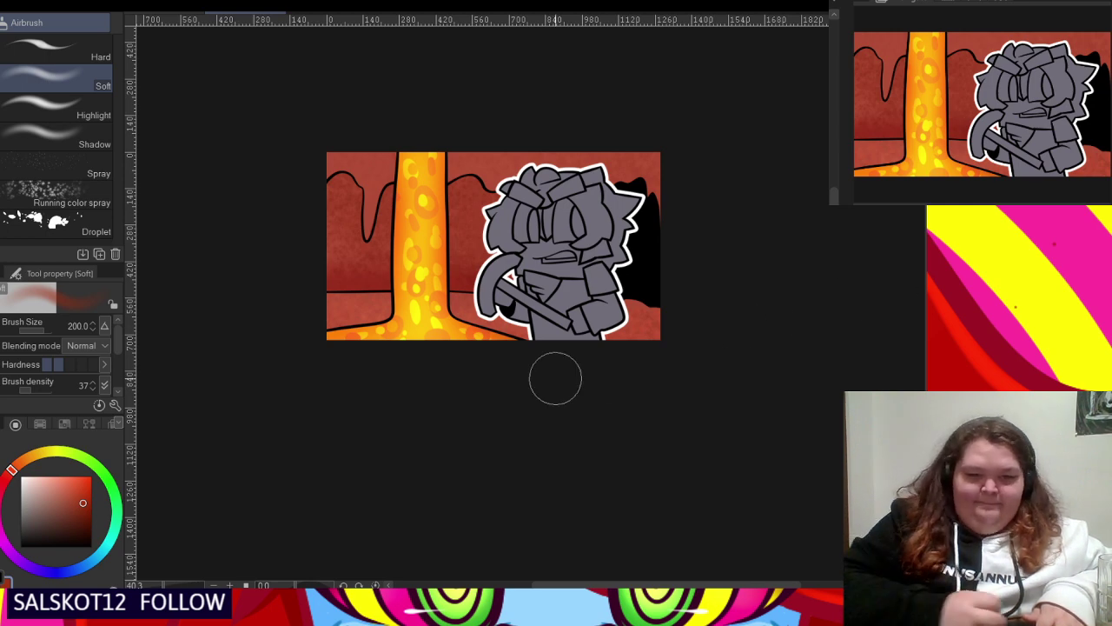
- Airbrush a stronger yellow-orange glow over the lava column and the adjoining walls with a Soft brush of size 275.9
{"action": "left_click", "coordinate": [406, 243], "text": "alt"}
{"action": "left_click", "coordinate": [426, 213], "text": "alt"}
{"action": "left_click", "coordinate": [27, 458]}
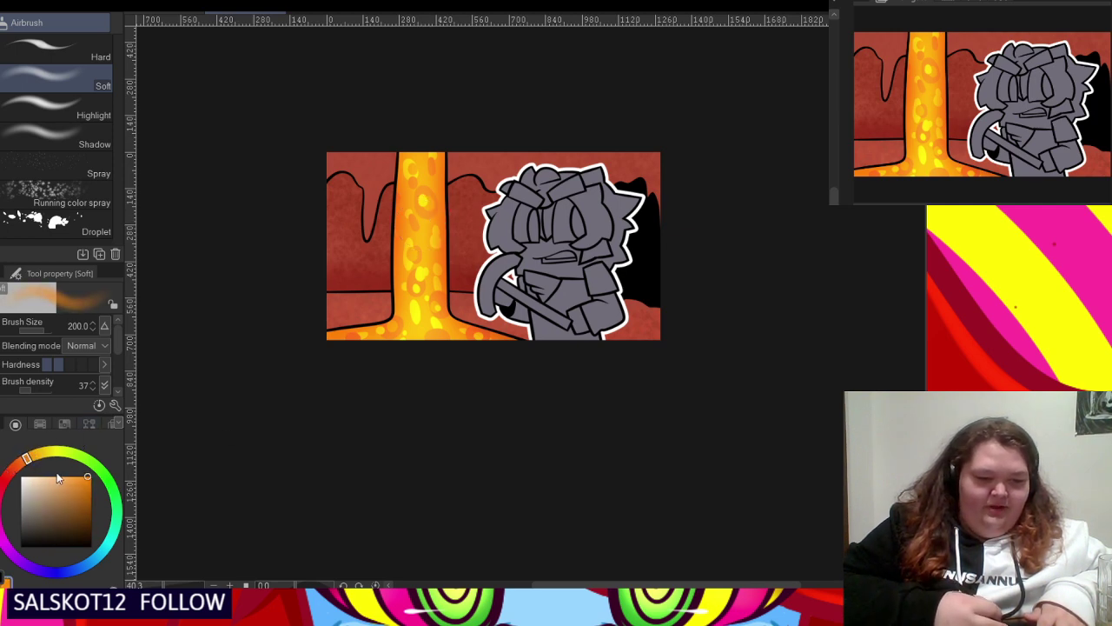
{"action": "left_click", "coordinate": [35, 455]}
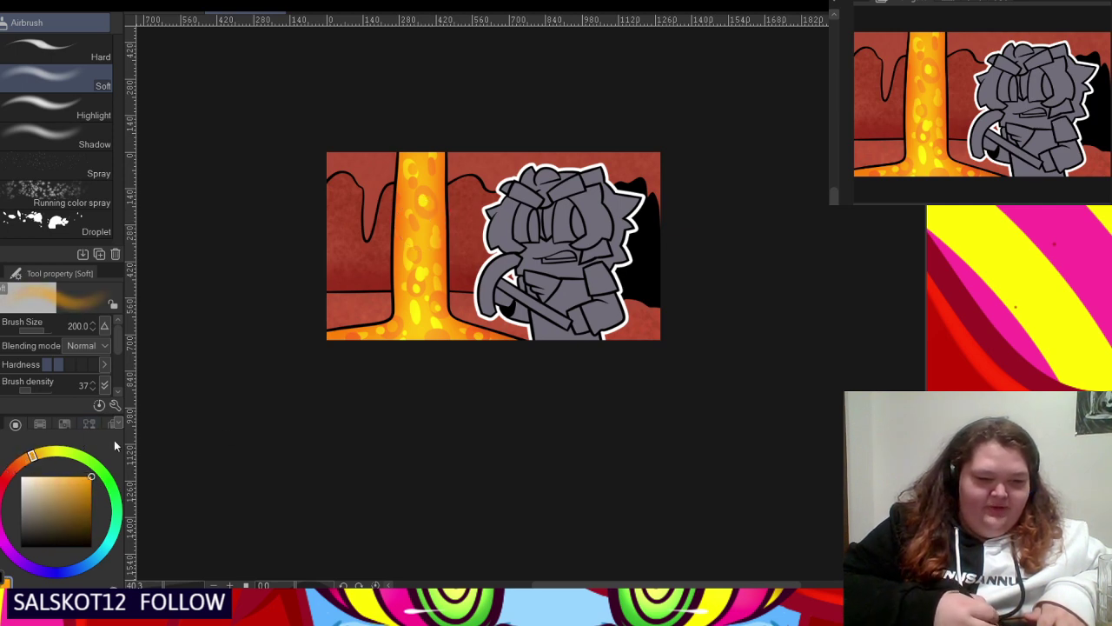
{"action": "left_click", "coordinate": [46, 333]}
{"action": "left_click_drag", "start_coordinate": [424, 139], "coordinate": [408, 379]}
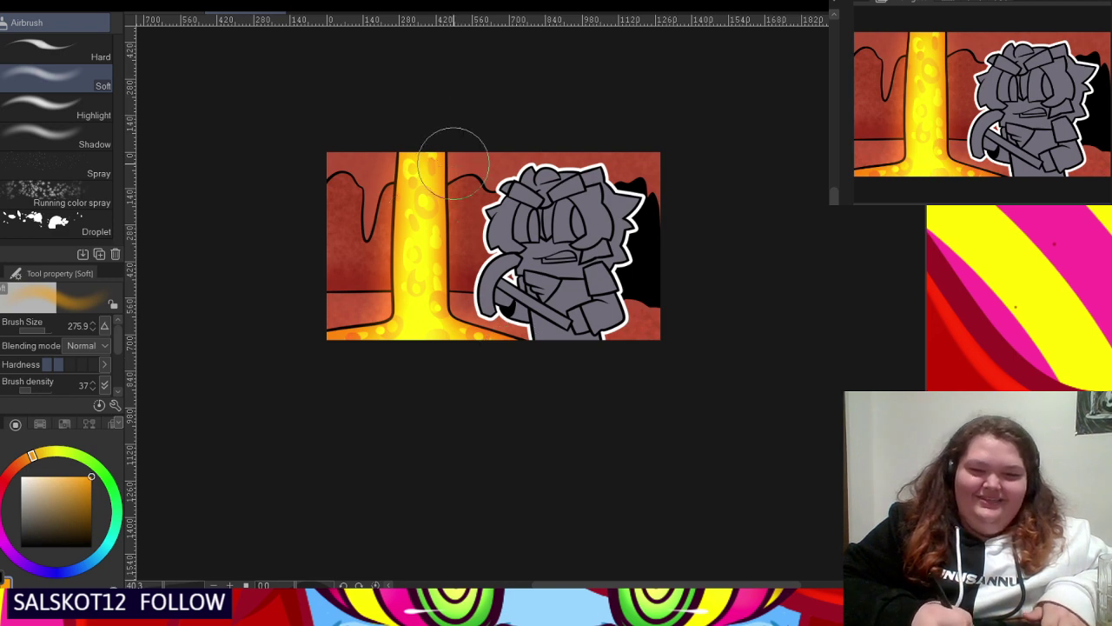
{"action": "scroll", "coordinate": [443, 152], "scroll_direction": "up", "scroll_amount": 2}
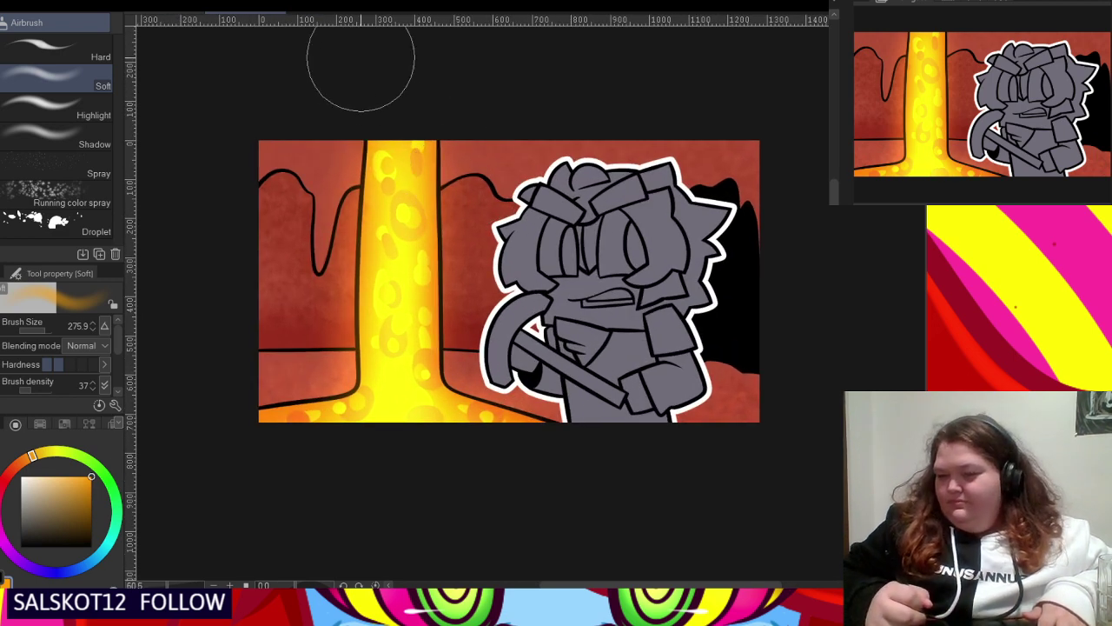
- Texture the cave walls and floor with Running color spray at size 170, using reds sampled from the background
{"action": "left_click", "coordinate": [476, 312], "text": "alt"}
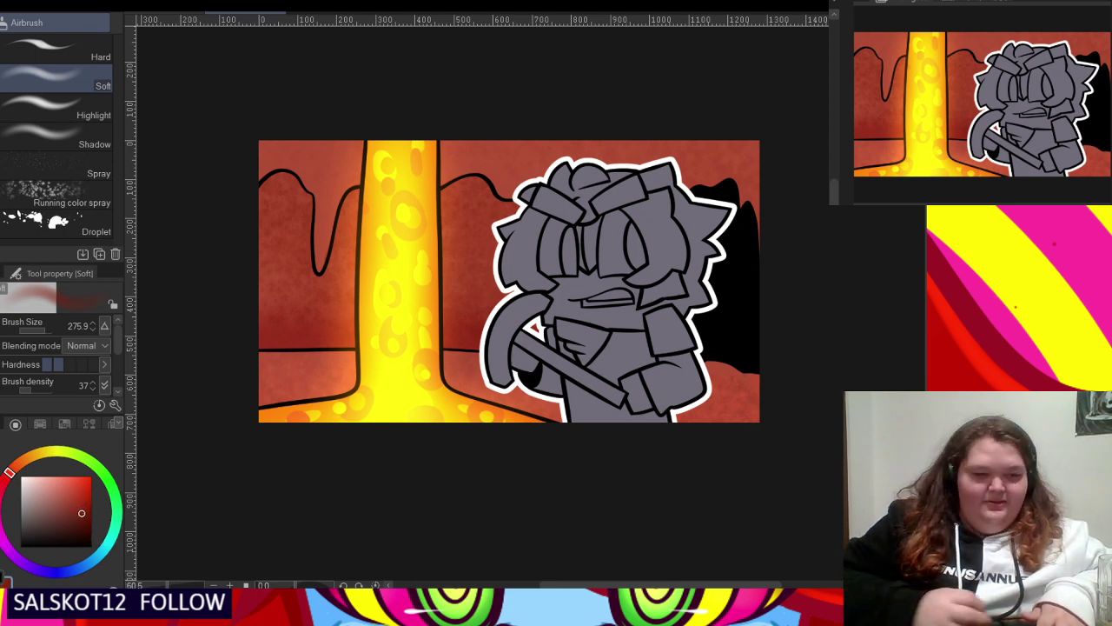
{"action": "left_click", "coordinate": [56, 195]}
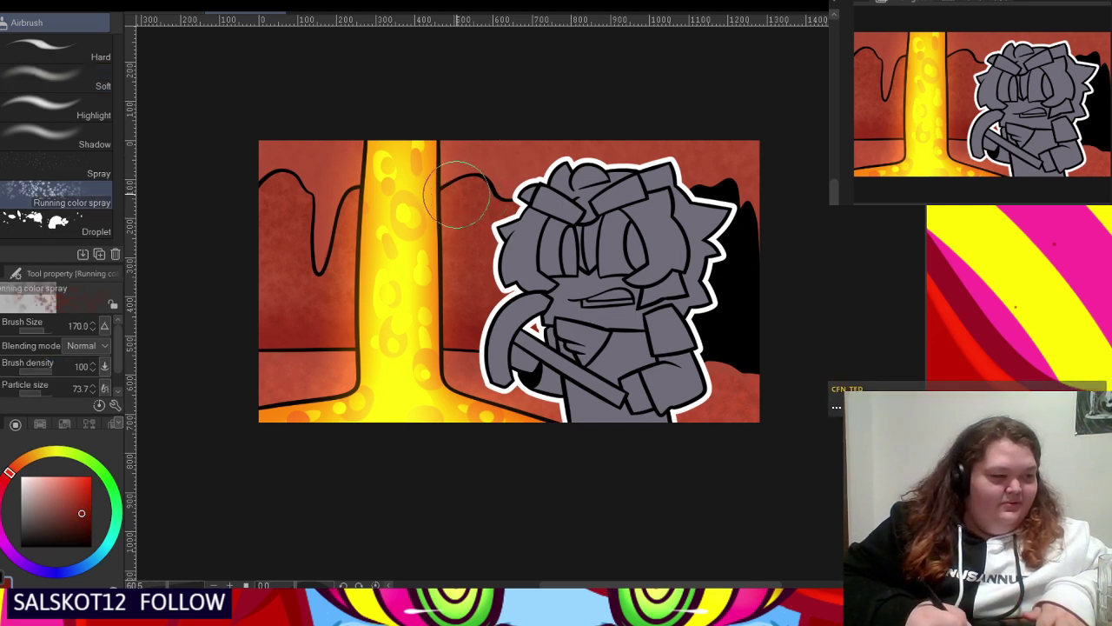
{"action": "scroll", "coordinate": [456, 199], "scroll_direction": "down", "scroll_amount": 2}
{"action": "scroll", "coordinate": [456, 202], "scroll_direction": "up", "scroll_amount": 3}
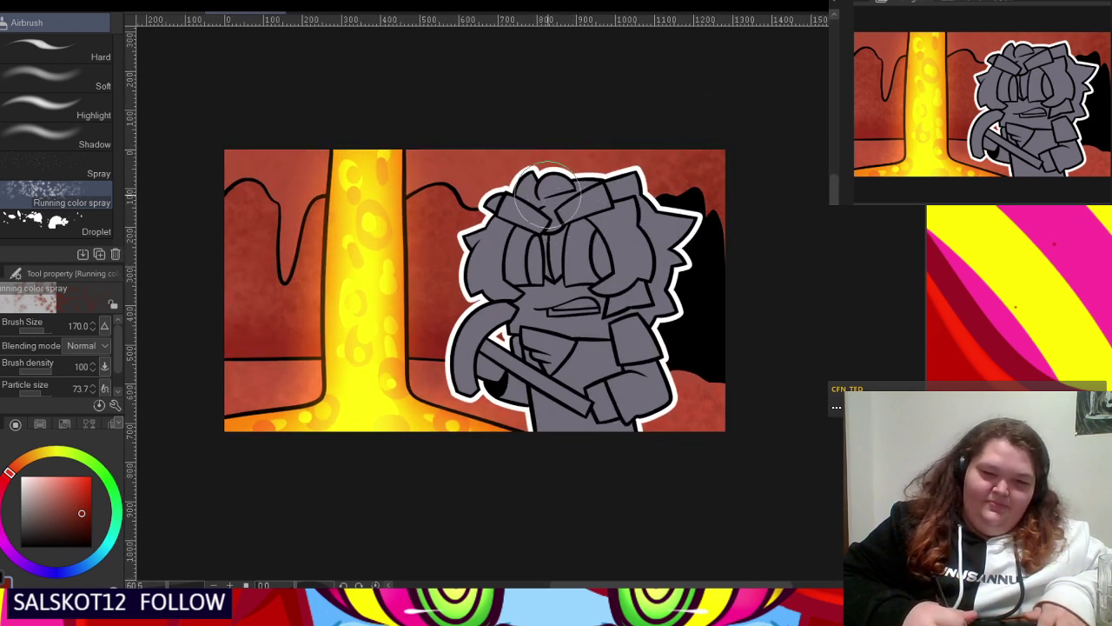
{"action": "left_click", "coordinate": [481, 168], "text": "alt"}
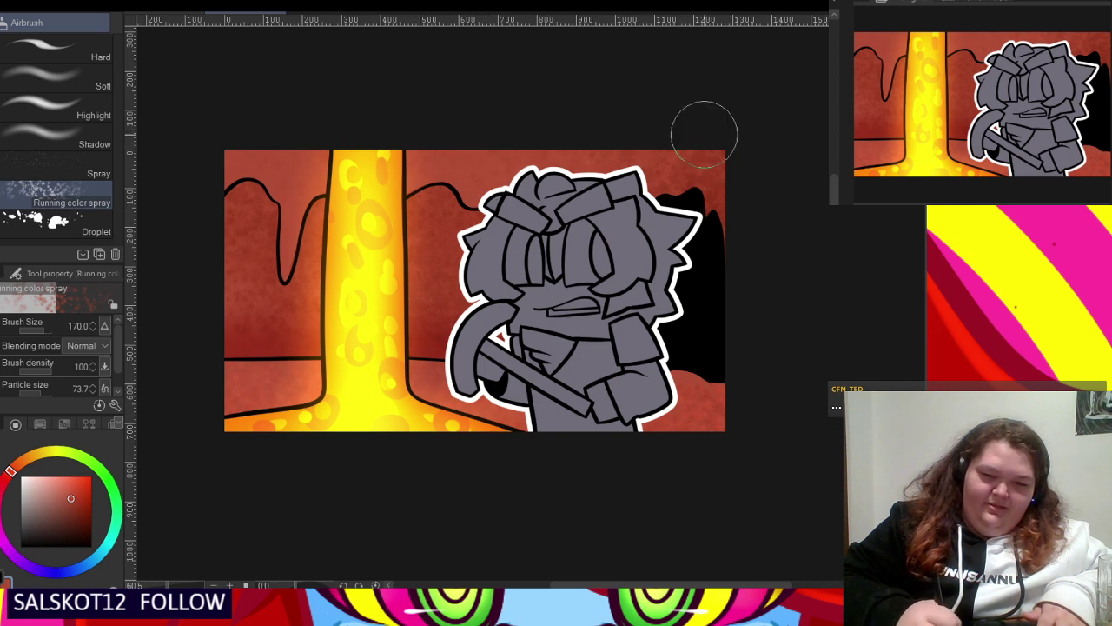
{"action": "left_click", "coordinate": [472, 159], "text": "alt"}
{"action": "left_click", "coordinate": [426, 345], "text": "alt"}
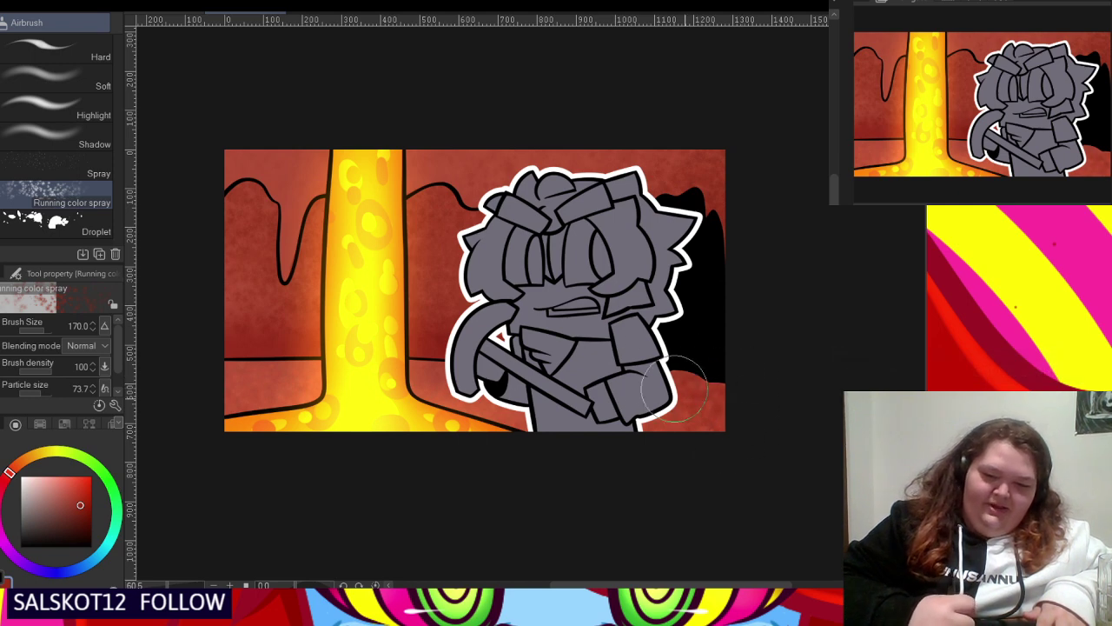
{"action": "left_click", "coordinate": [307, 278], "text": "alt"}
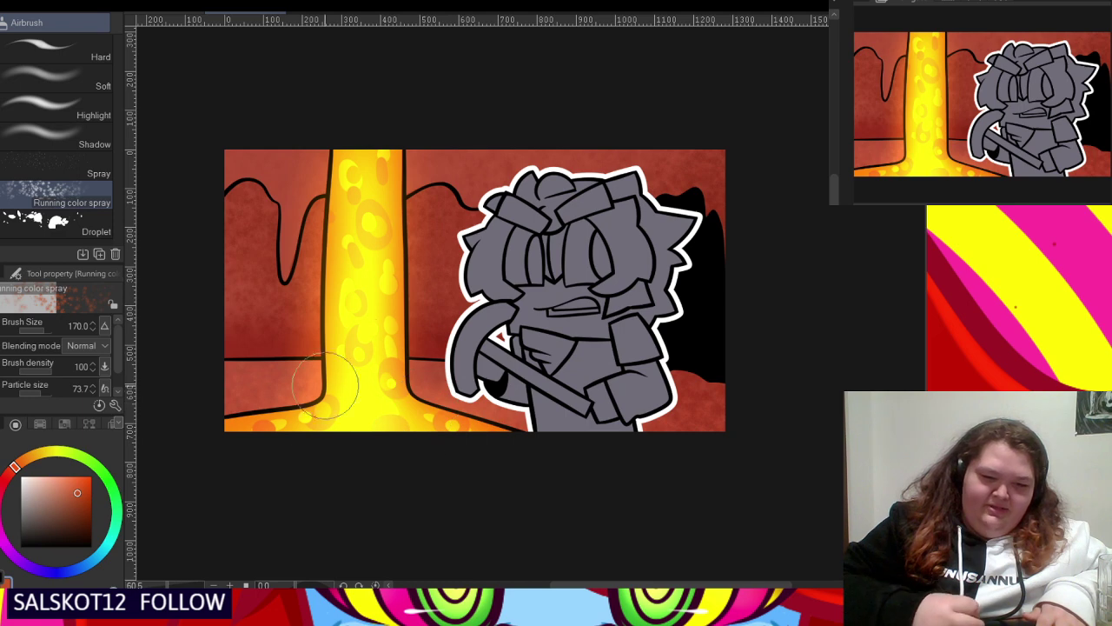
{"action": "left_click", "coordinate": [295, 297], "text": "alt"}
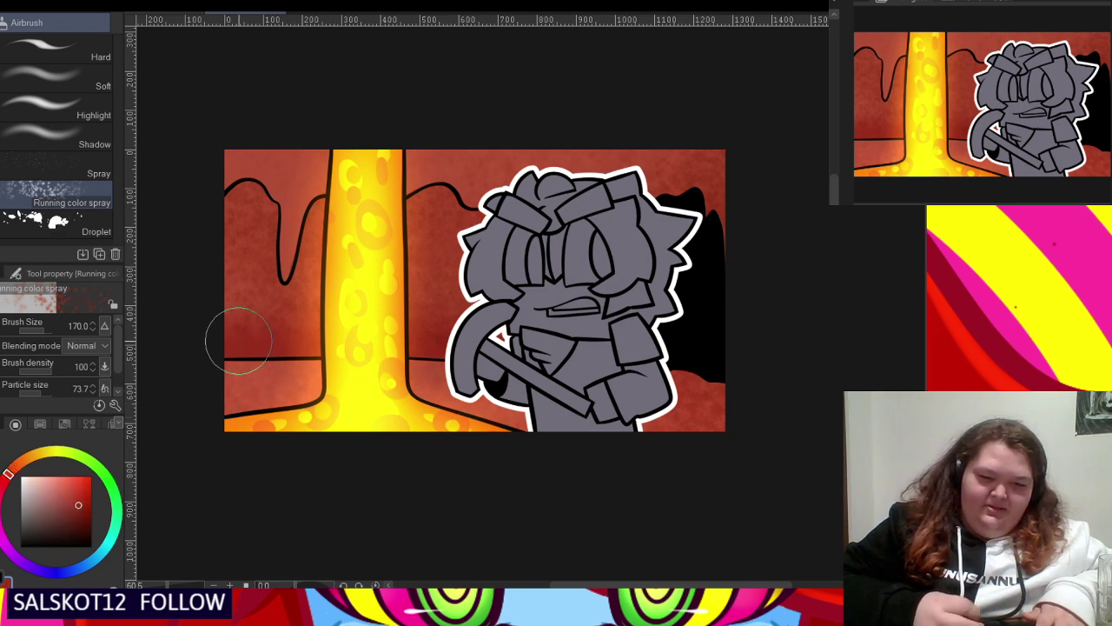
{"action": "left_click", "coordinate": [302, 190], "text": "alt"}
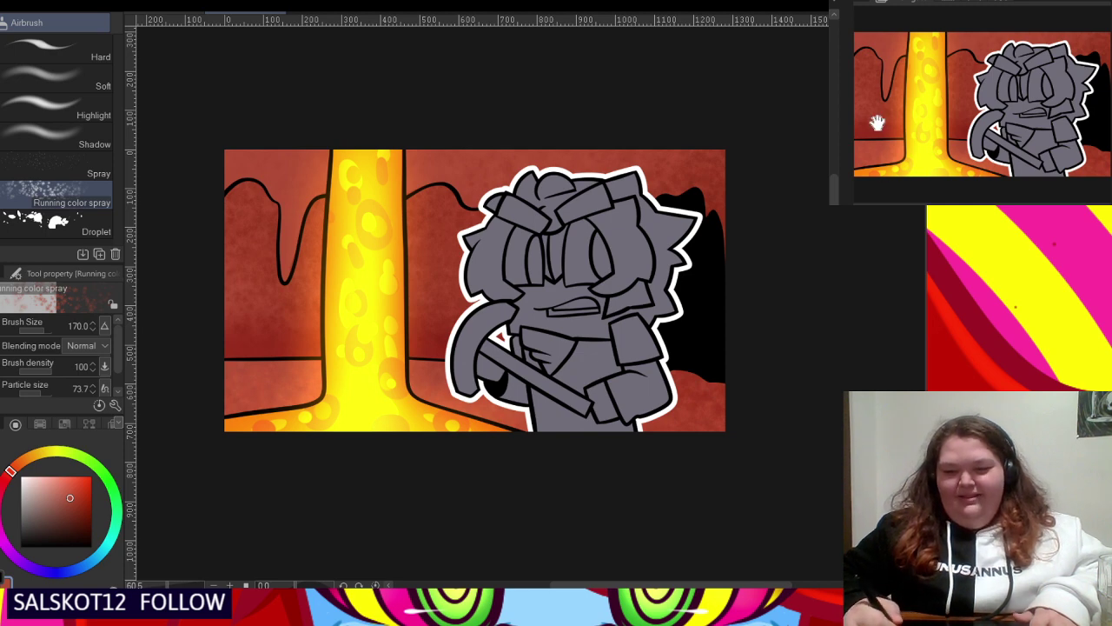
- Fill the character's shirt torso and sleeve with white, using the fill that refers to other layers
{"action": "left_click", "coordinate": [21, 477]}
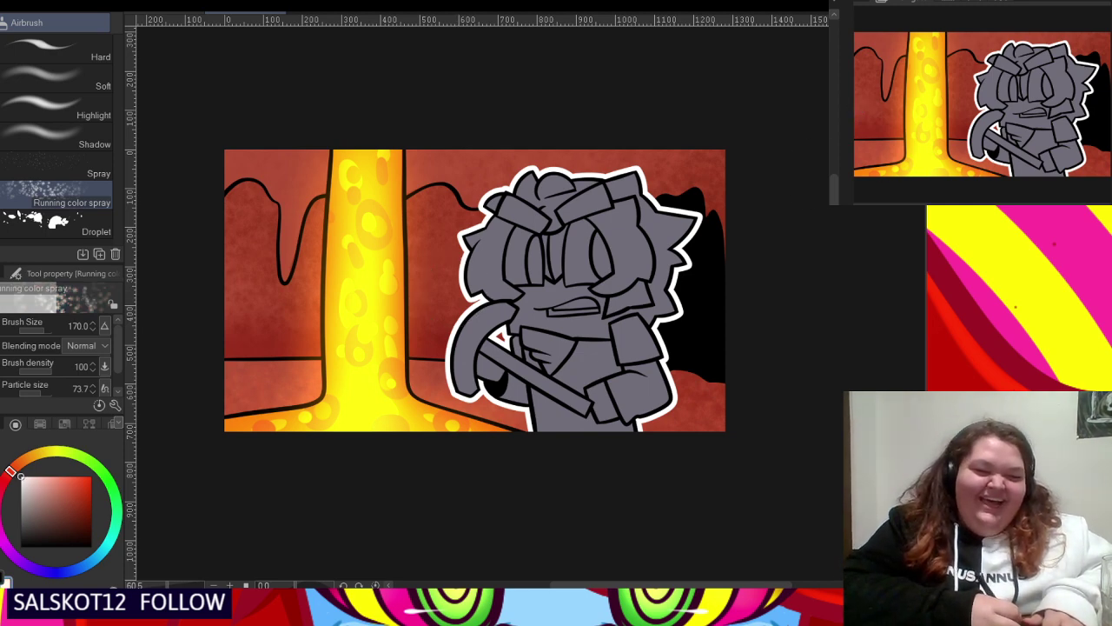
{"action": "key", "text": "g"}
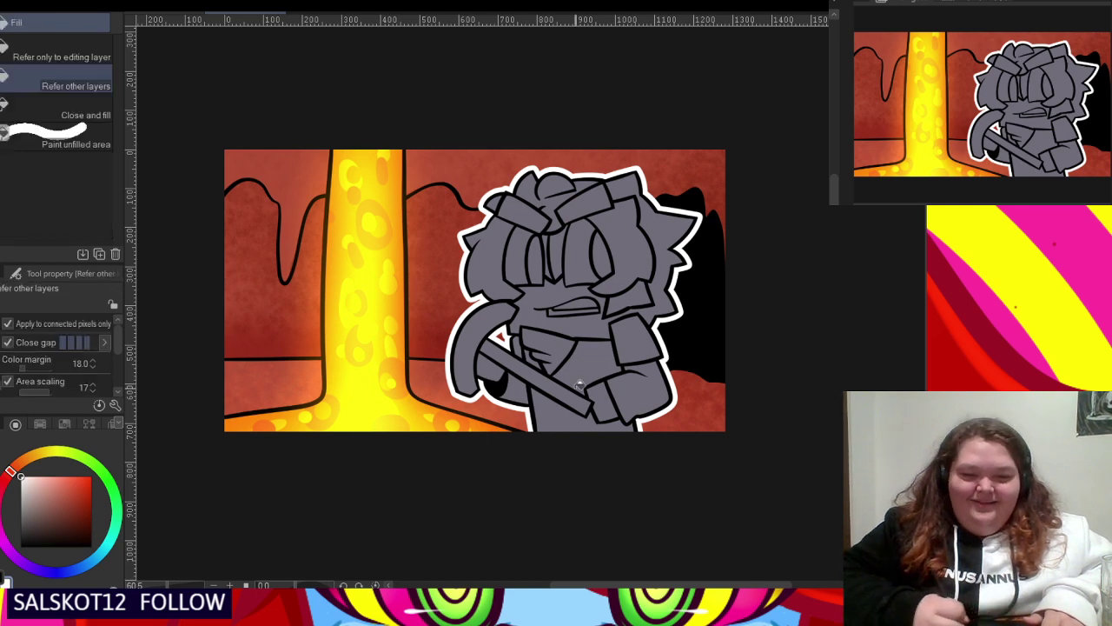
{"action": "scroll", "coordinate": [577, 385], "scroll_direction": "up", "scroll_amount": 2}
{"action": "left_click", "coordinate": [545, 424]}
{"action": "left_click", "coordinate": [583, 350]}
{"action": "scroll", "coordinate": [581, 365], "scroll_direction": "up", "scroll_amount": 2}
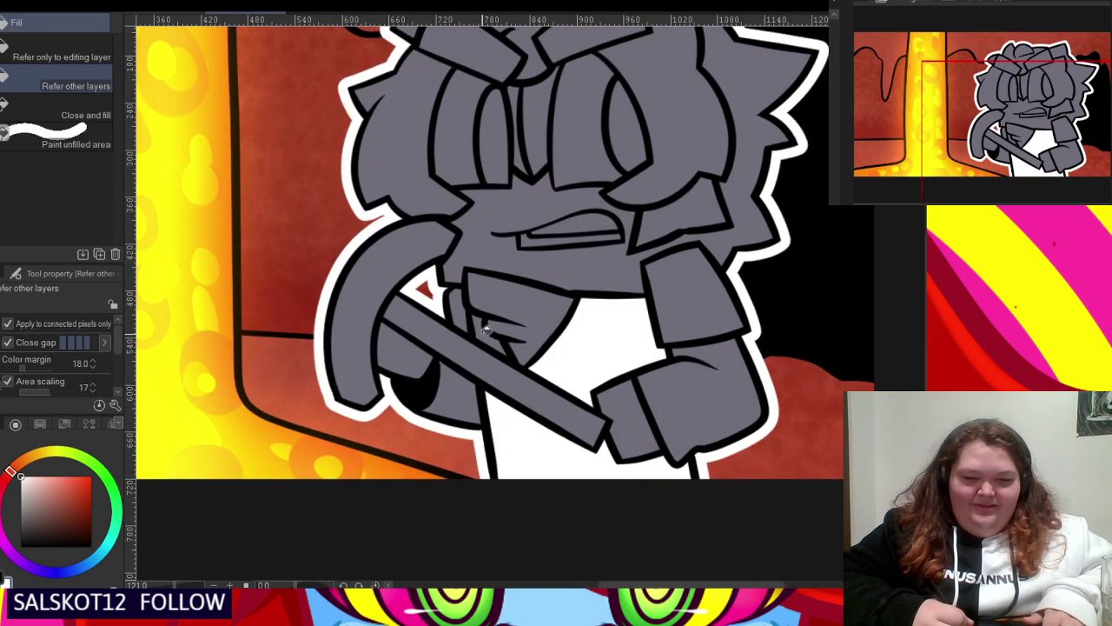
{"action": "left_click", "coordinate": [709, 310]}
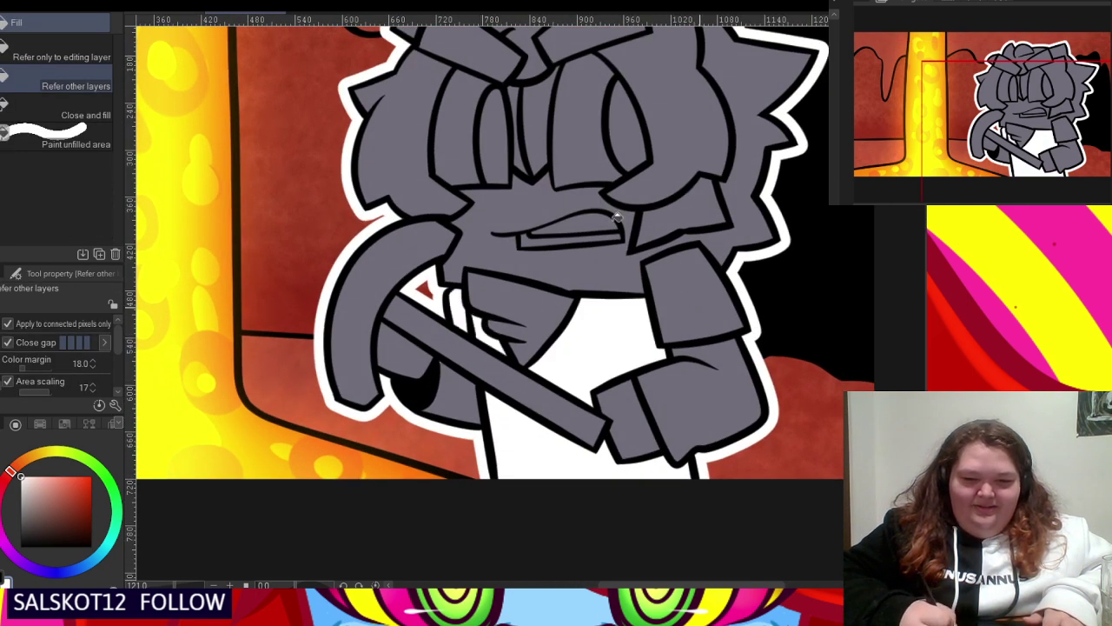
- Fill the whites of both of the character's eyes and the teeth with white
{"action": "left_click", "coordinate": [477, 119]}
{"action": "left_click", "coordinate": [578, 116]}
{"action": "scroll", "coordinate": [420, 236], "scroll_direction": "up", "scroll_amount": 3}
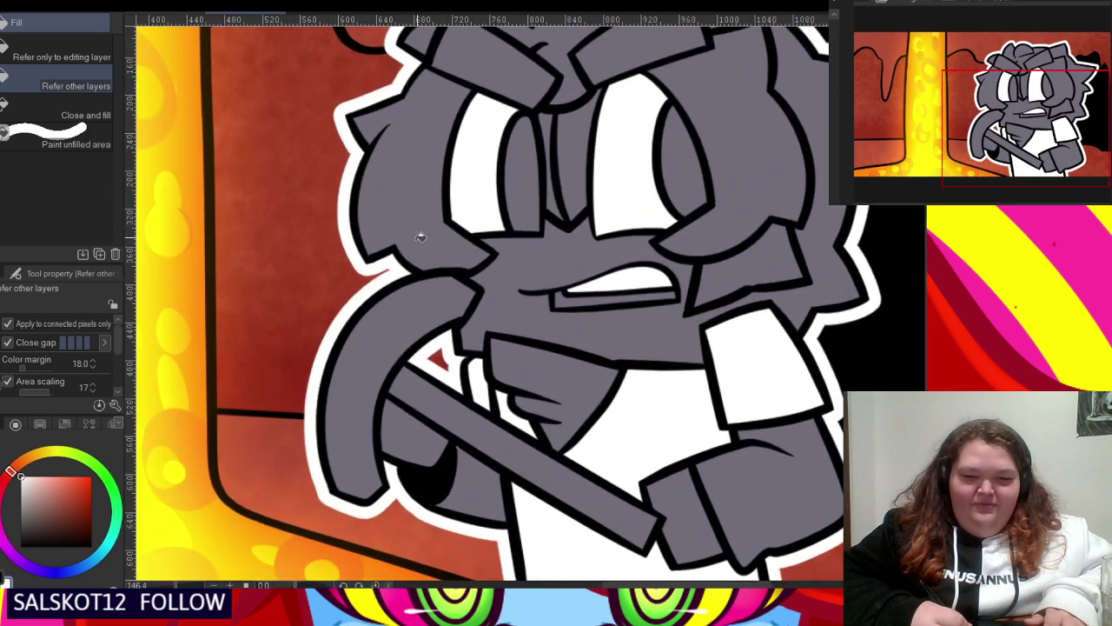
- Fill the left side and the top tufts of the character's hair with white
{"action": "left_click", "coordinate": [420, 237]}
{"action": "scroll", "coordinate": [421, 237], "scroll_direction": "down", "scroll_amount": 2}
{"action": "scroll", "coordinate": [426, 147], "scroll_direction": "up", "scroll_amount": 2}
{"action": "left_click", "coordinate": [422, 130]}
{"action": "left_click", "coordinate": [506, 107]}
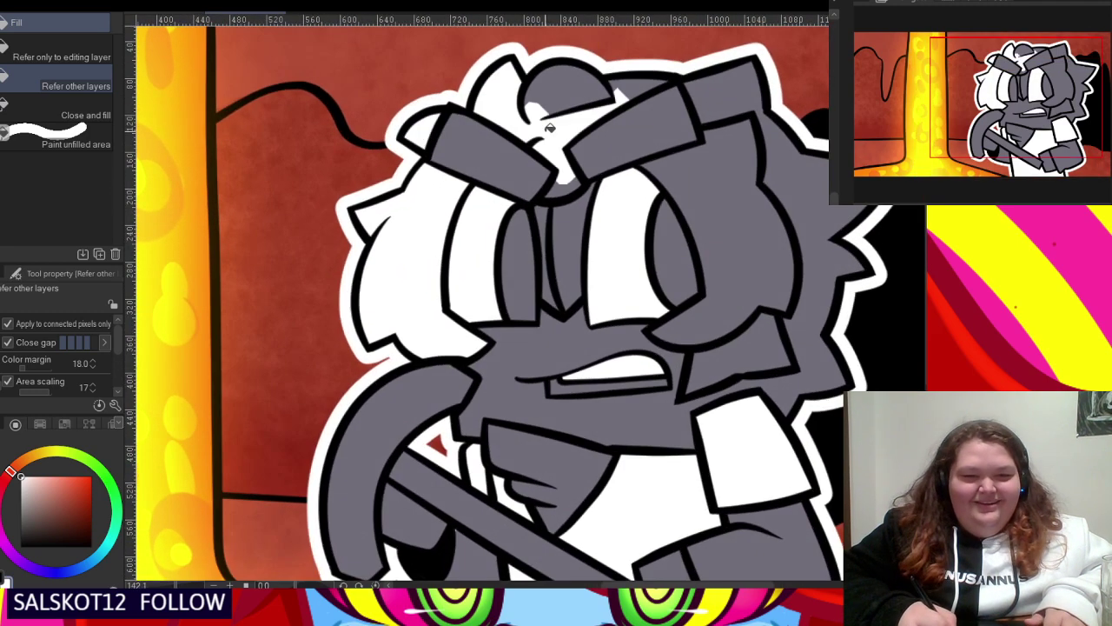
{"action": "left_click", "coordinate": [558, 87]}
{"action": "scroll", "coordinate": [582, 96], "scroll_direction": "up", "scroll_amount": 1}
{"action": "scroll", "coordinate": [556, 204], "scroll_direction": "up", "scroll_amount": 1}
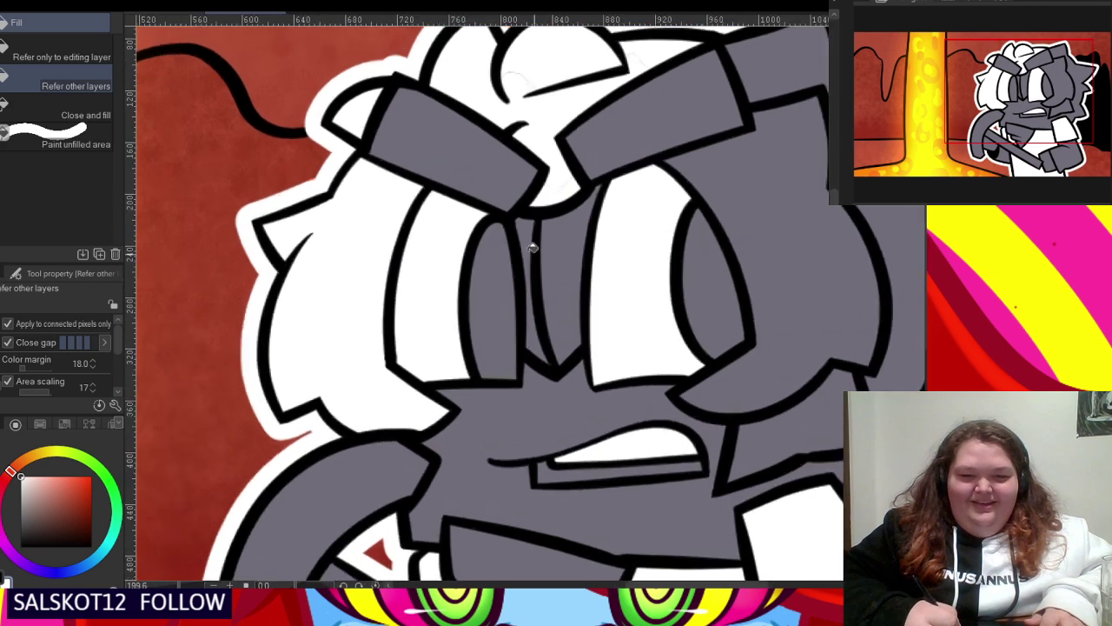
- Fill the right side and back of the character's hair and the narrow strand between the eyes with white
{"action": "left_click", "coordinate": [531, 252]}
{"action": "scroll", "coordinate": [405, 294], "scroll_direction": "down", "scroll_amount": 1}
{"action": "left_click", "coordinate": [723, 103]}
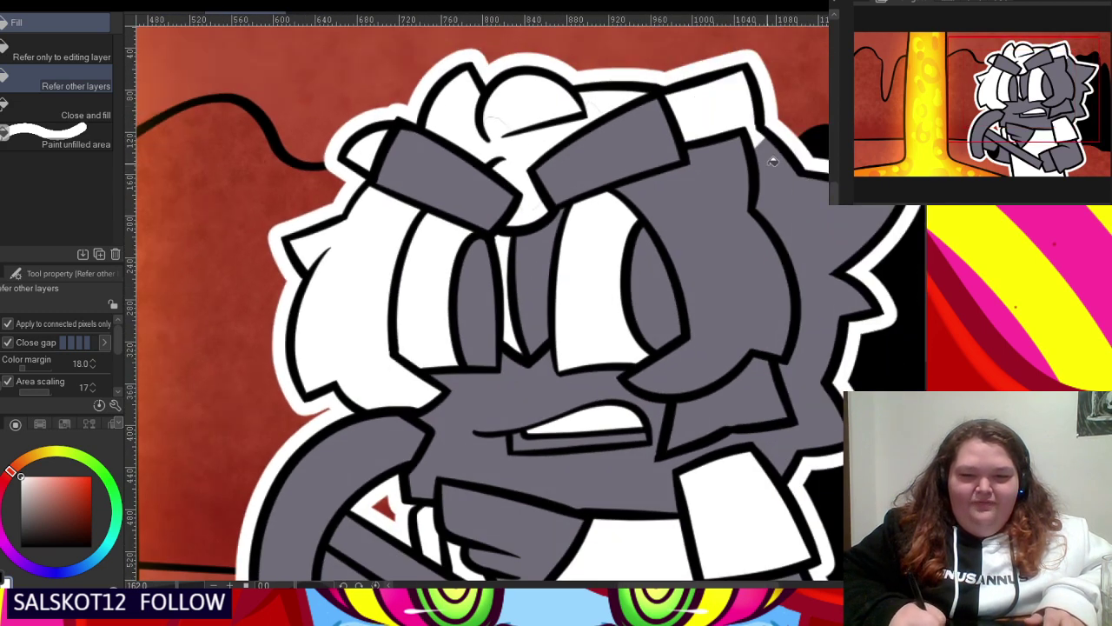
{"action": "left_click", "coordinate": [772, 161]}
{"action": "scroll", "coordinate": [721, 130], "scroll_direction": "up", "scroll_amount": 3}
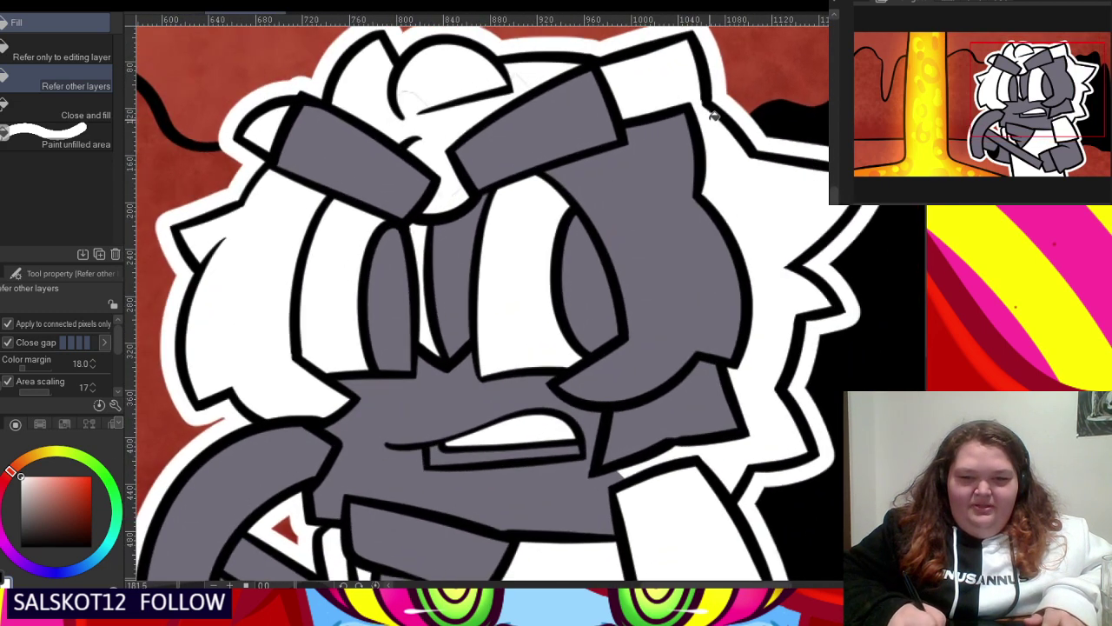
{"action": "scroll", "coordinate": [714, 115], "scroll_direction": "down", "scroll_amount": 3}
{"action": "scroll", "coordinate": [641, 352], "scroll_direction": "up", "scroll_amount": 2}
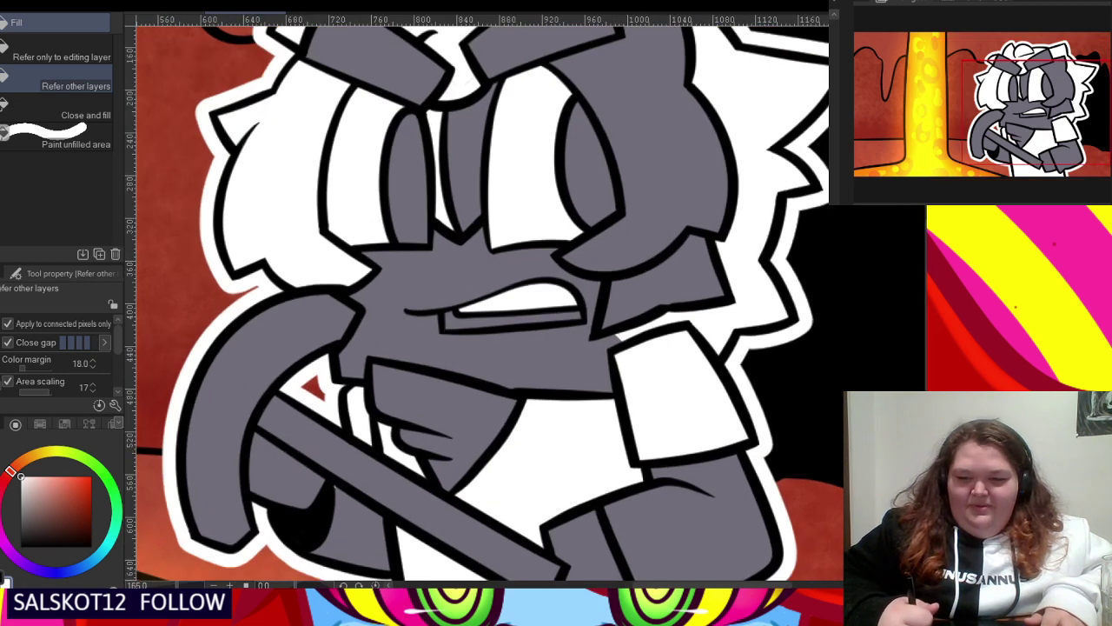
- Bridge the gap between the hair and the sleeve with a short black line, using G-pen 2 at size 20
{"action": "left_click_drag", "start_coordinate": [63, 511], "coordinate": [4, 582]}
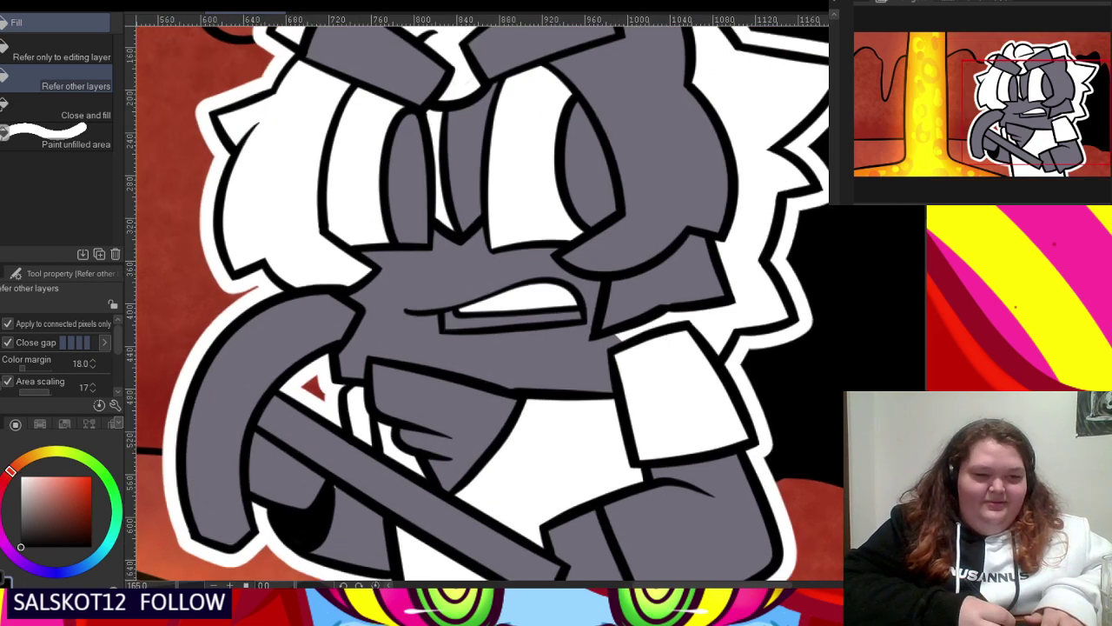
{"action": "key", "text": "p"}
{"action": "scroll", "coordinate": [633, 325], "scroll_direction": "up", "scroll_amount": 5}
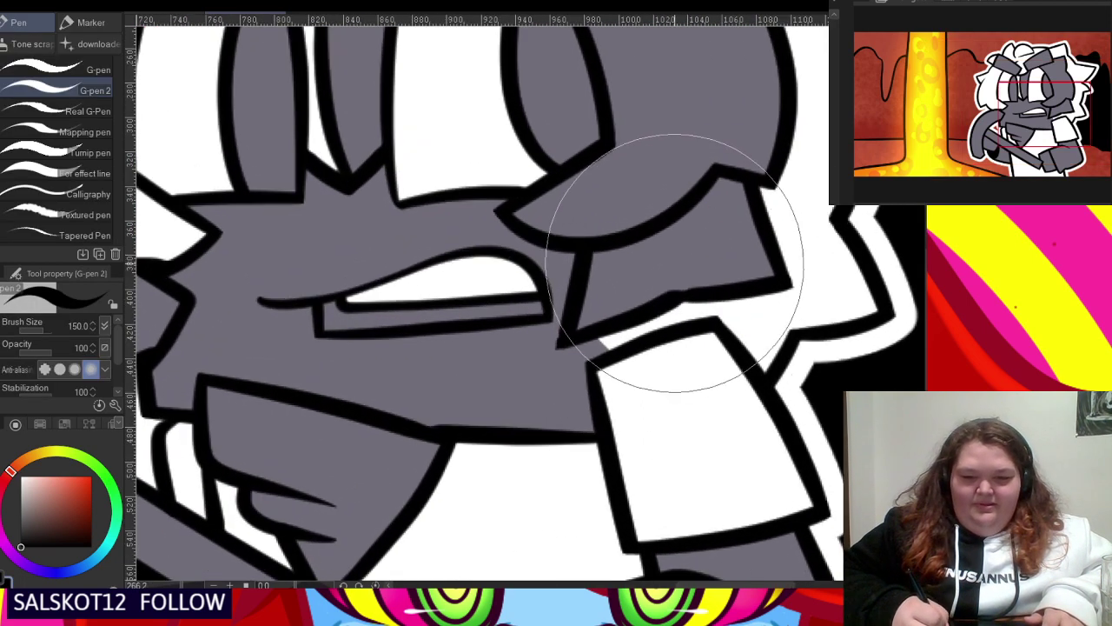
{"action": "left_click_drag", "start_coordinate": [674, 264], "coordinate": [673, 389]}
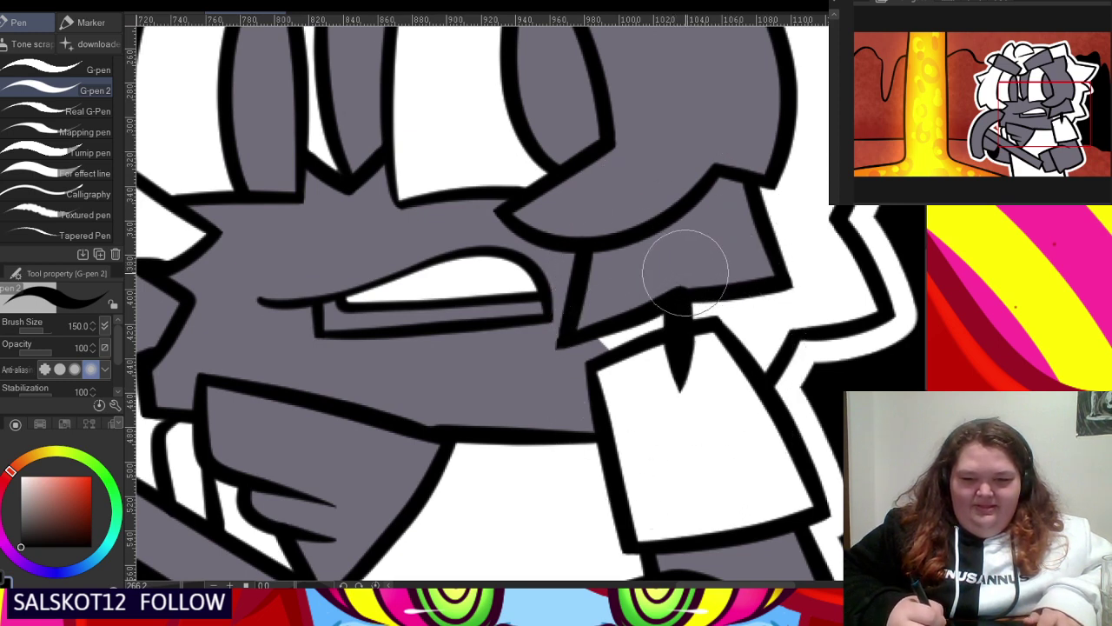
{"action": "key", "text": "ctrl+z"}
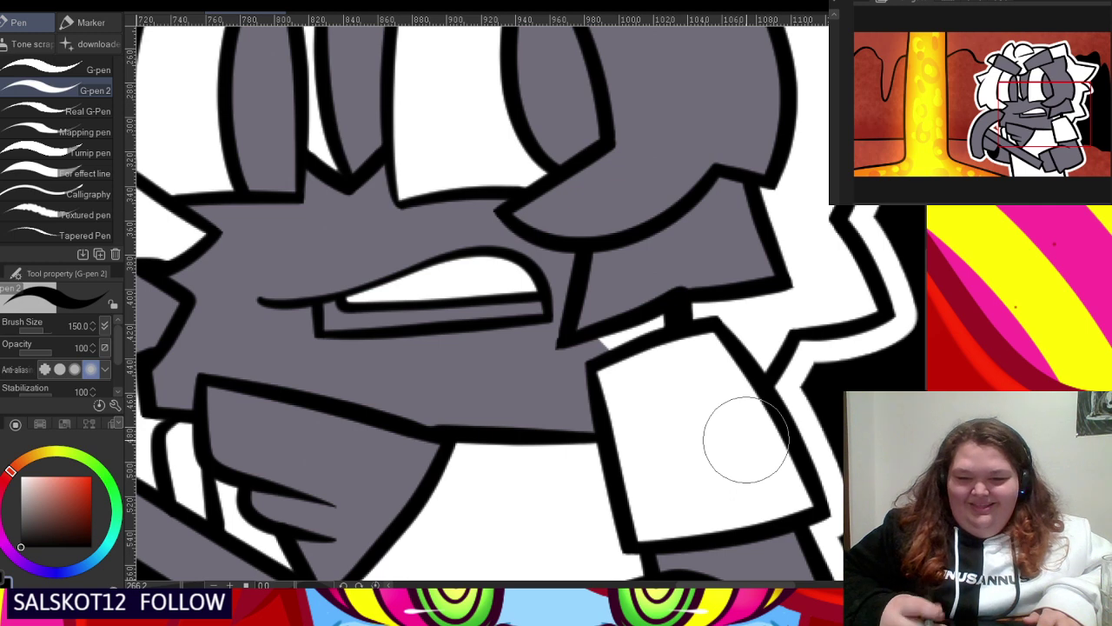
{"action": "scroll", "coordinate": [692, 295], "scroll_direction": "up", "scroll_amount": 3}
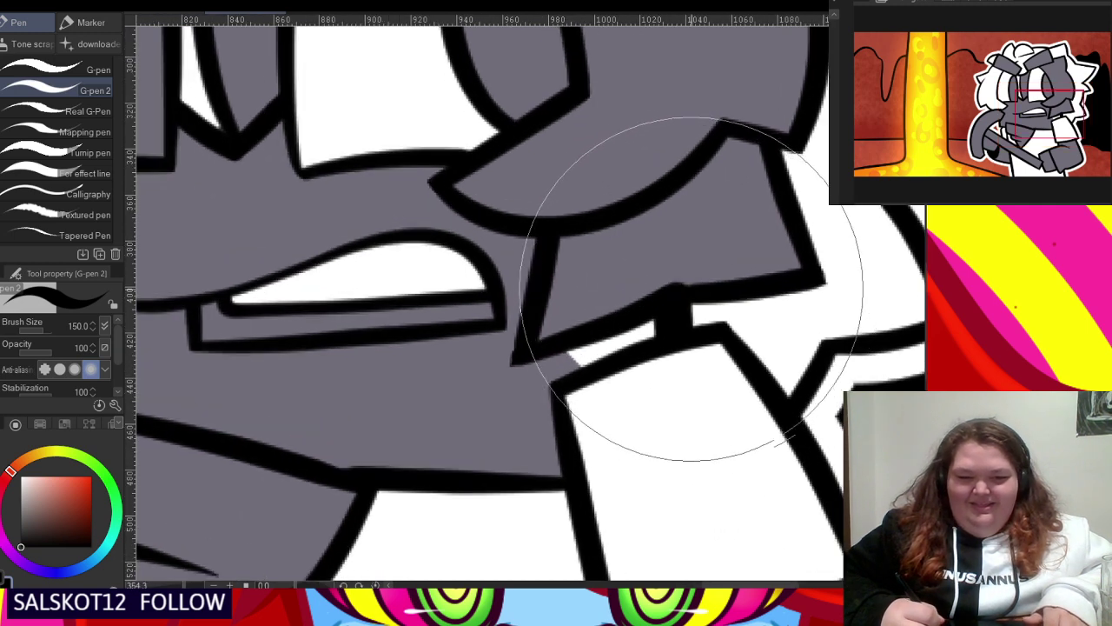
{"action": "key", "text": "["}
{"action": "key", "text": "["}
{"action": "key", "text": "["}
{"action": "key", "text": "["}
{"action": "key", "text": "["}
{"action": "key", "text": "["}
{"action": "key", "text": "["}
{"action": "key", "text": "["}
{"action": "key", "text": "["}
{"action": "key", "text": "["}
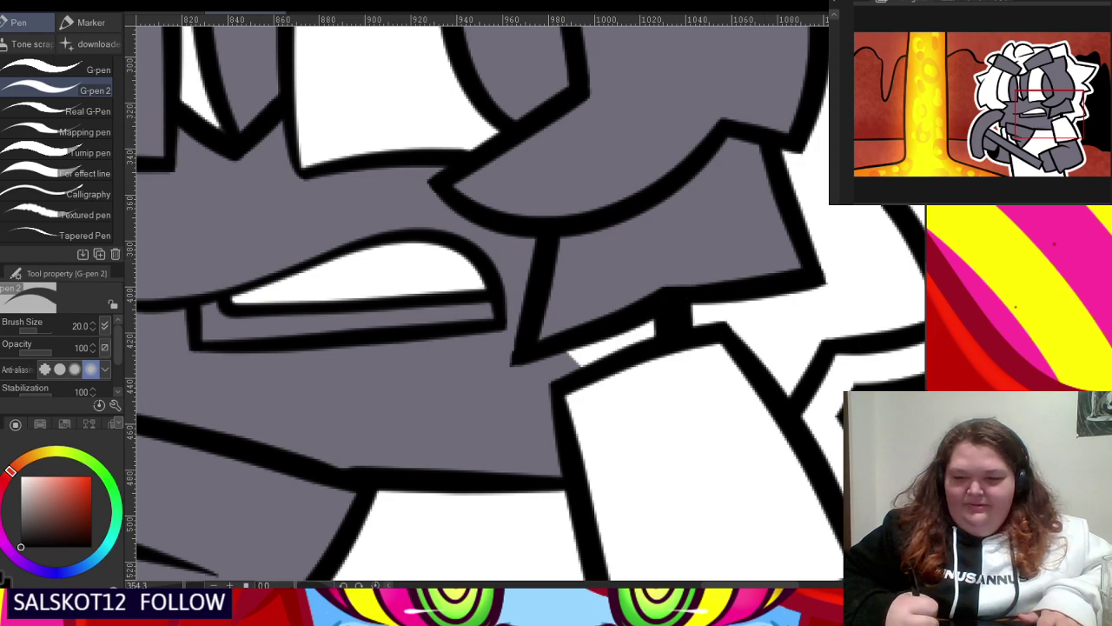
- Fill the character's face and both hands with the peach skin colour from the ERY colour set
{"action": "scroll", "coordinate": [675, 293], "scroll_direction": "down", "scroll_amount": 5}
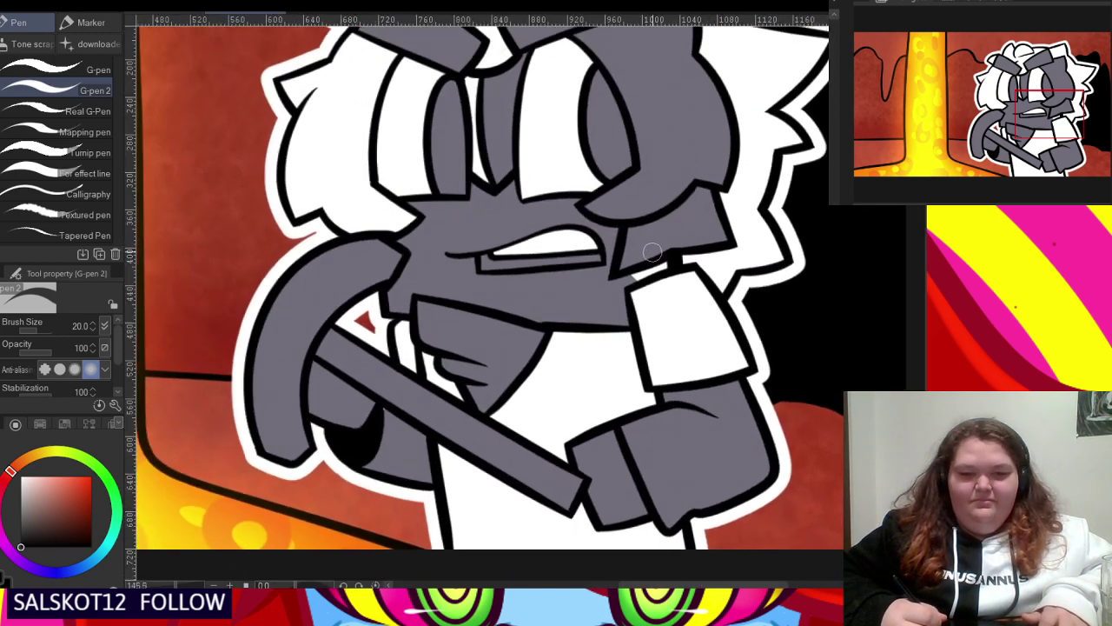
{"action": "scroll", "coordinate": [573, 306], "scroll_direction": "down", "scroll_amount": 3}
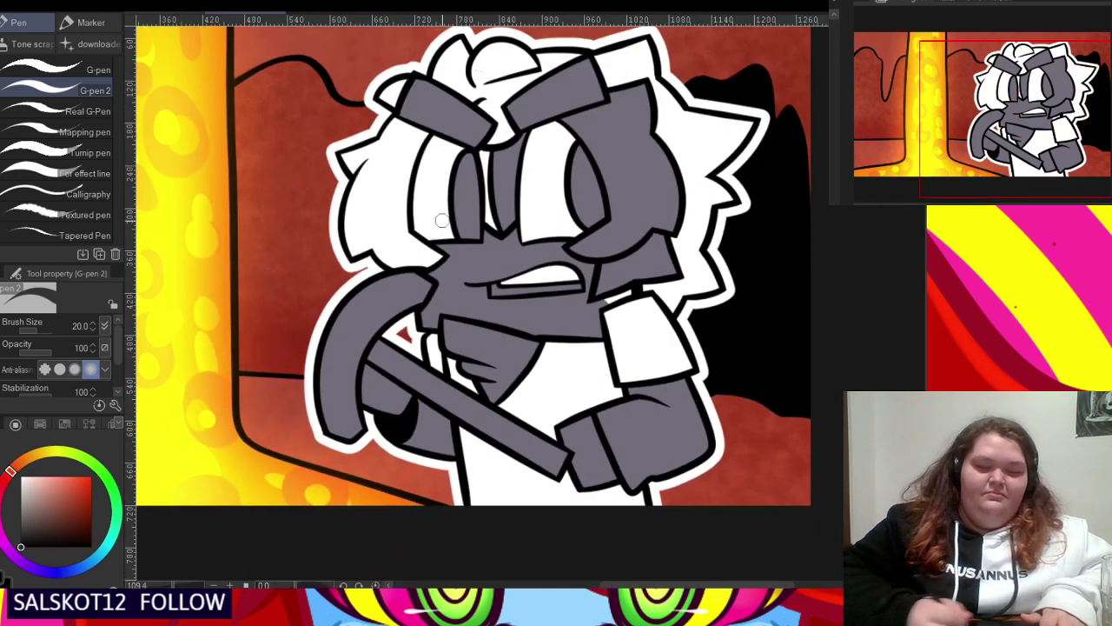
{"action": "left_click", "coordinate": [64, 425]}
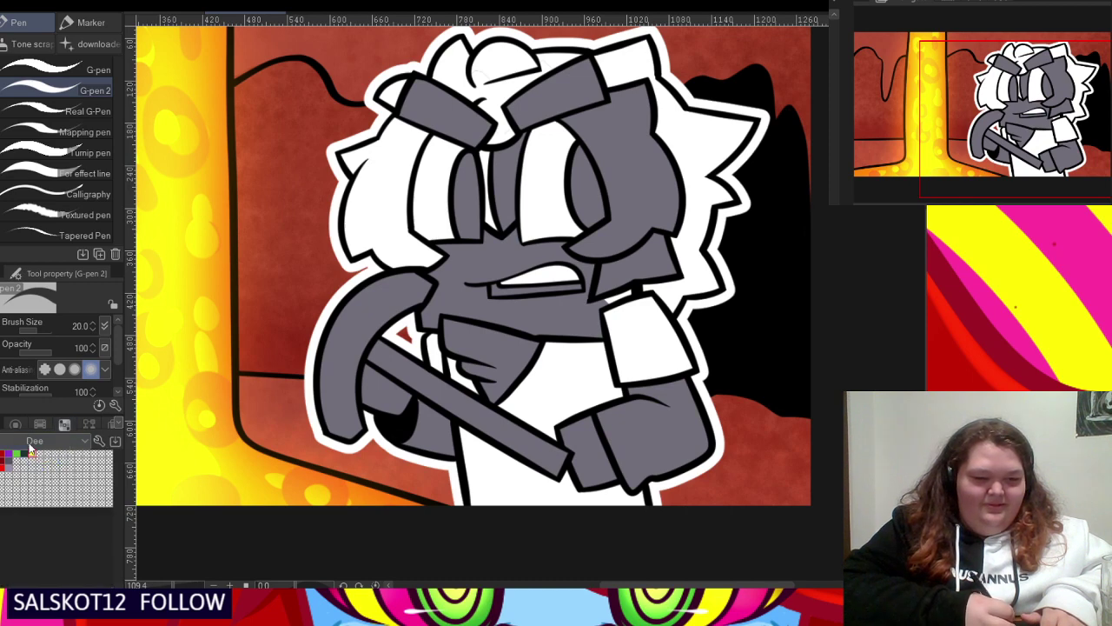
{"action": "left_click", "coordinate": [23, 477]}
{"action": "left_click", "coordinate": [10, 452]}
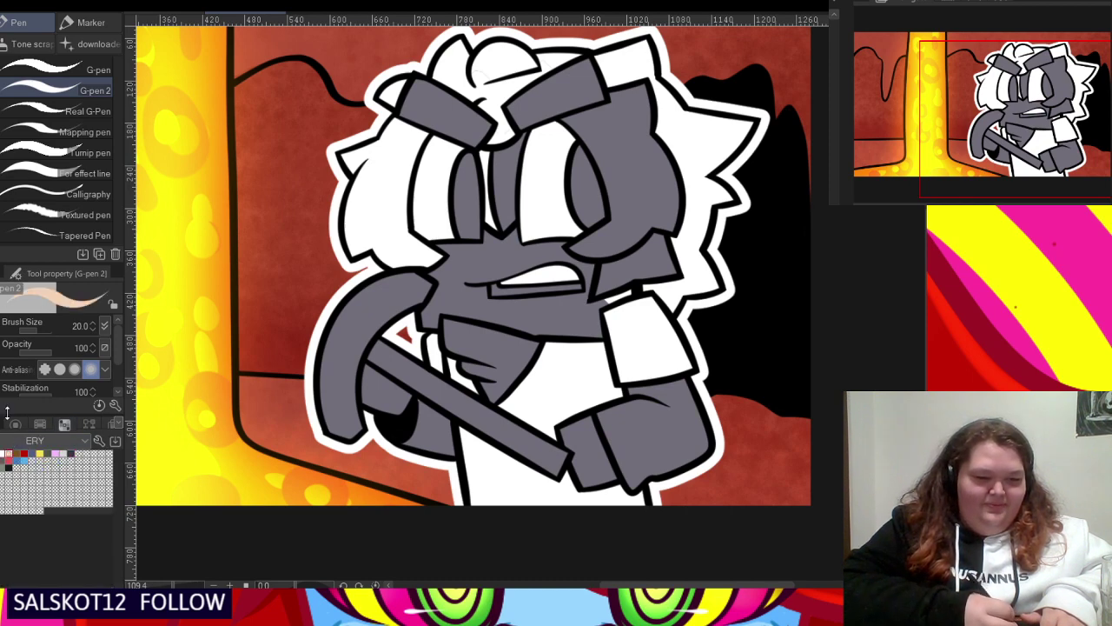
{"action": "key", "text": "g"}
{"action": "scroll", "coordinate": [521, 260], "scroll_direction": "up", "scroll_amount": 2}
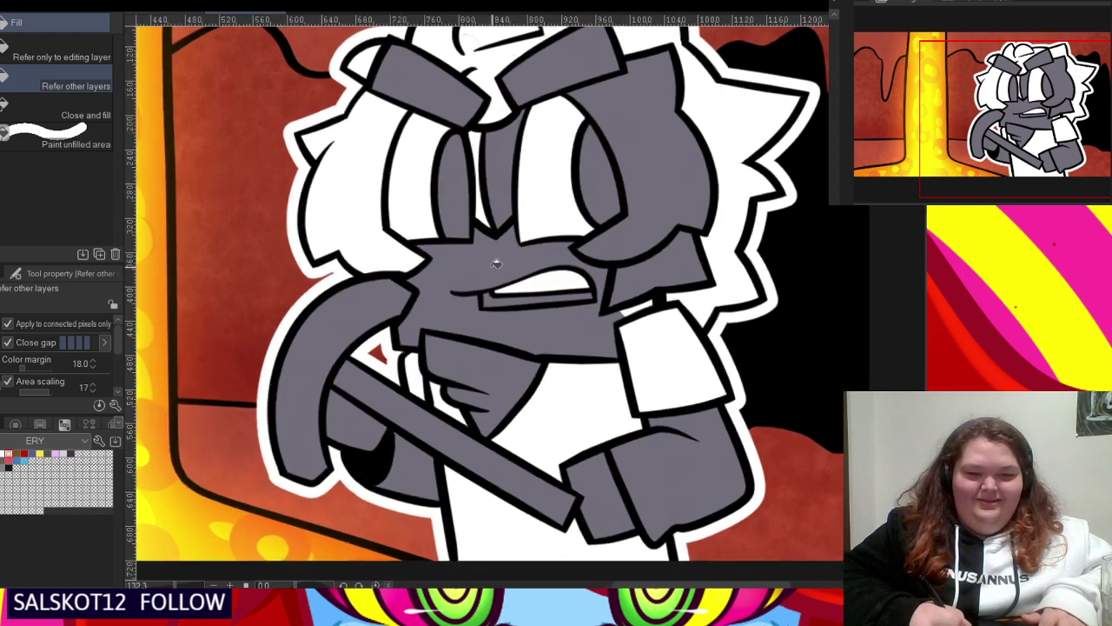
{"action": "left_click", "coordinate": [478, 287]}
{"action": "scroll", "coordinate": [605, 275], "scroll_direction": "down", "scroll_amount": 4}
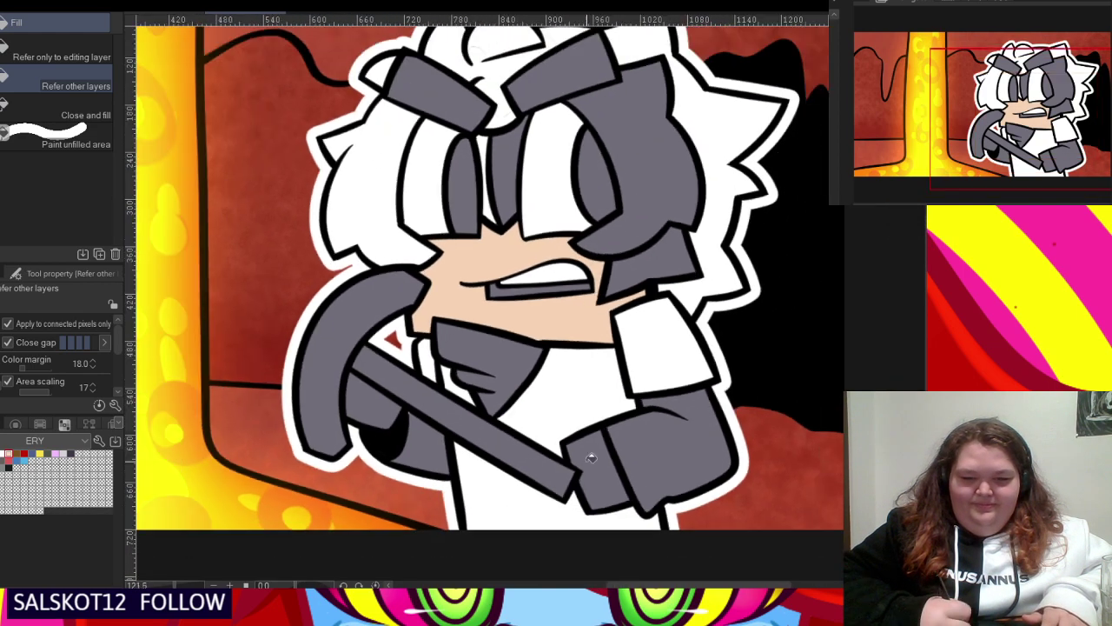
{"action": "left_click", "coordinate": [591, 457]}
{"action": "scroll", "coordinate": [420, 426], "scroll_direction": "up", "scroll_amount": 3}
{"action": "left_click", "coordinate": [380, 400]}
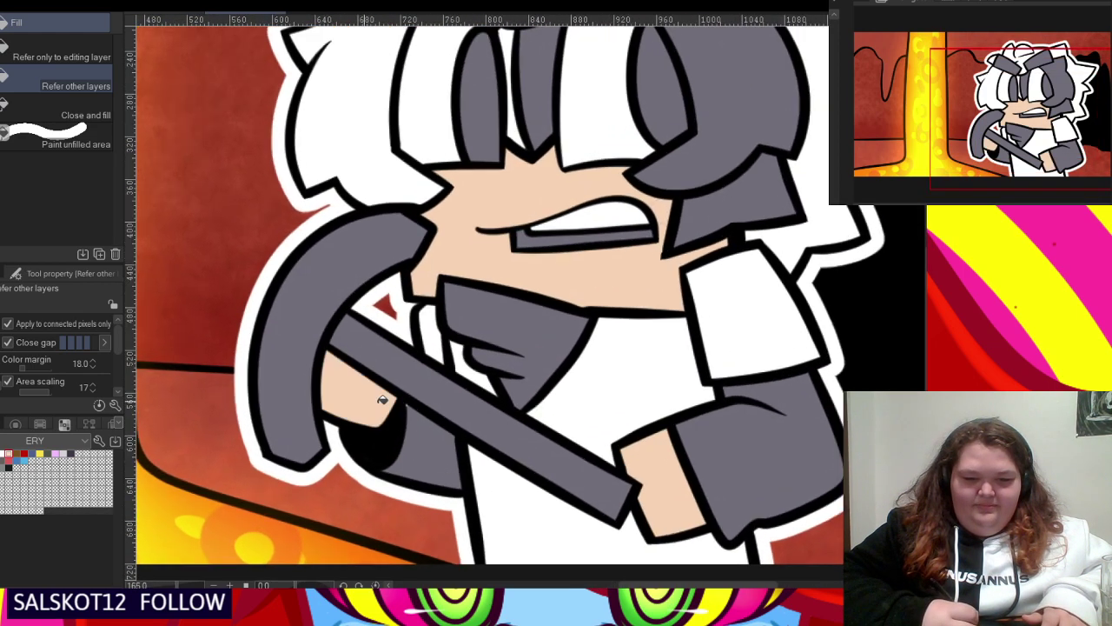
{"action": "scroll", "coordinate": [432, 412], "scroll_direction": "up", "scroll_amount": 1}
{"action": "scroll", "coordinate": [493, 426], "scroll_direction": "down", "scroll_amount": 2}
{"action": "scroll", "coordinate": [494, 427], "scroll_direction": "down", "scroll_amount": 3}
{"action": "scroll", "coordinate": [482, 248], "scroll_direction": "up", "scroll_amount": 1}
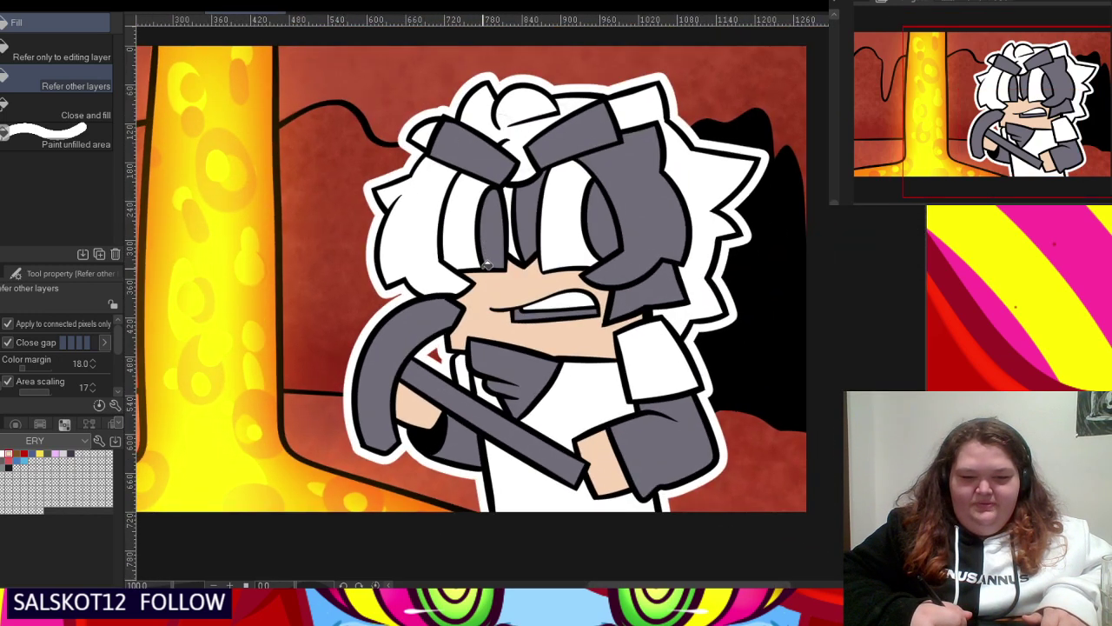
{"action": "scroll", "coordinate": [487, 266], "scroll_direction": "up", "scroll_amount": 3}
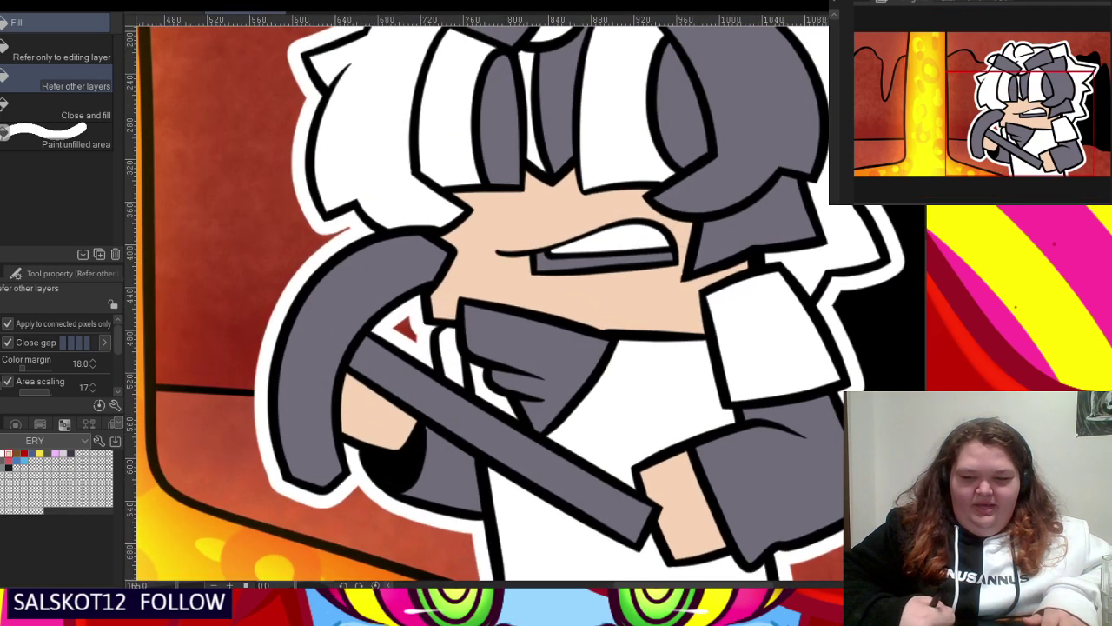
{"action": "key", "text": "p"}
{"action": "scroll", "coordinate": [373, 427], "scroll_direction": "up", "scroll_amount": 1}
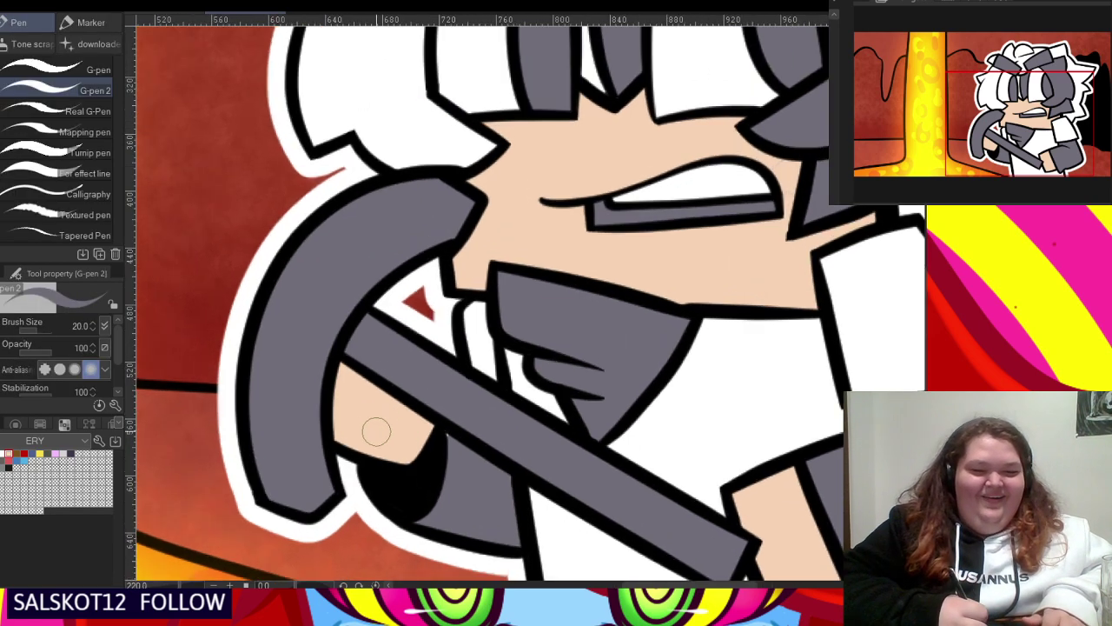
{"action": "scroll", "coordinate": [444, 427], "scroll_direction": "down", "scroll_amount": 3}
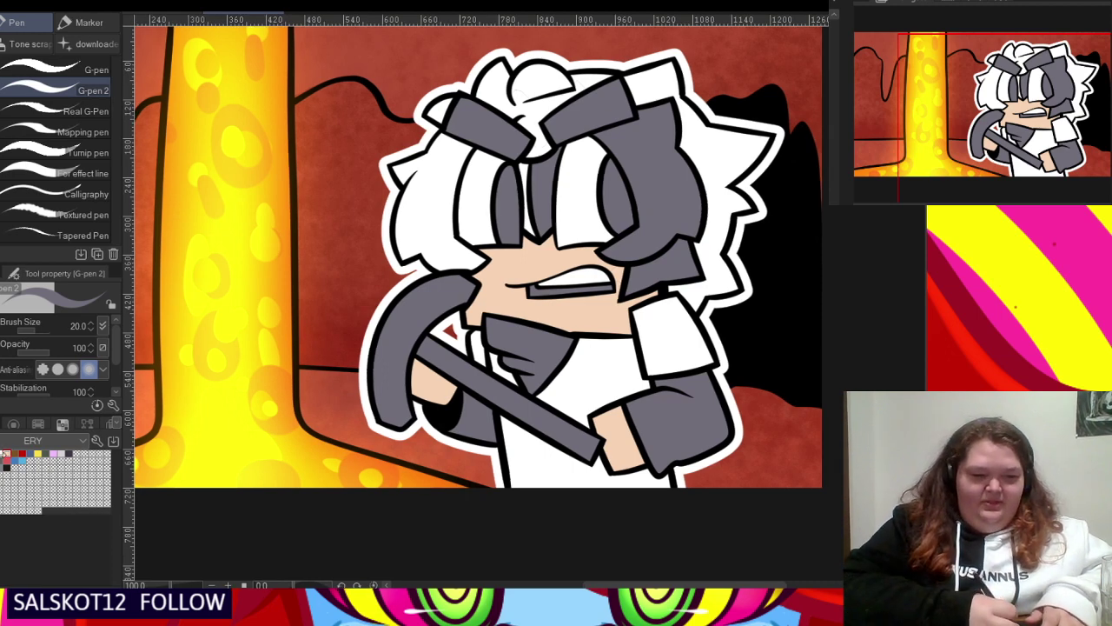
- Fill the grey front hair sections around the right eye and above the sleeve with the set's bright red
{"action": "left_click", "coordinate": [3, 452]}
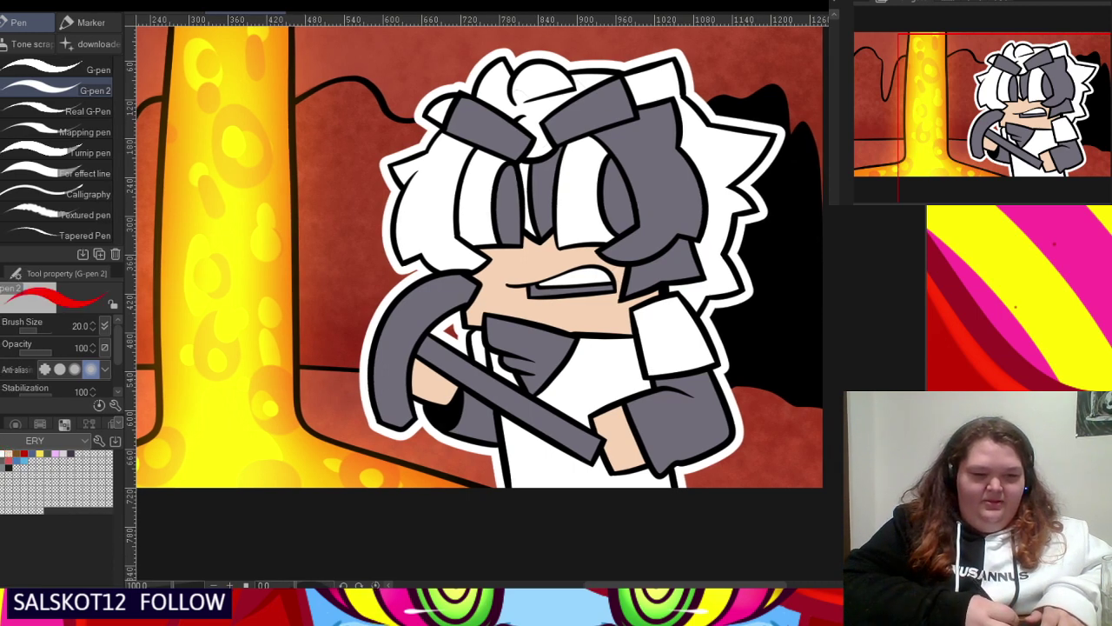
{"action": "key", "text": "g"}
{"action": "scroll", "coordinate": [537, 169], "scroll_direction": "up", "scroll_amount": 2}
{"action": "left_click", "coordinate": [556, 199]}
{"action": "left_click", "coordinate": [735, 287]}
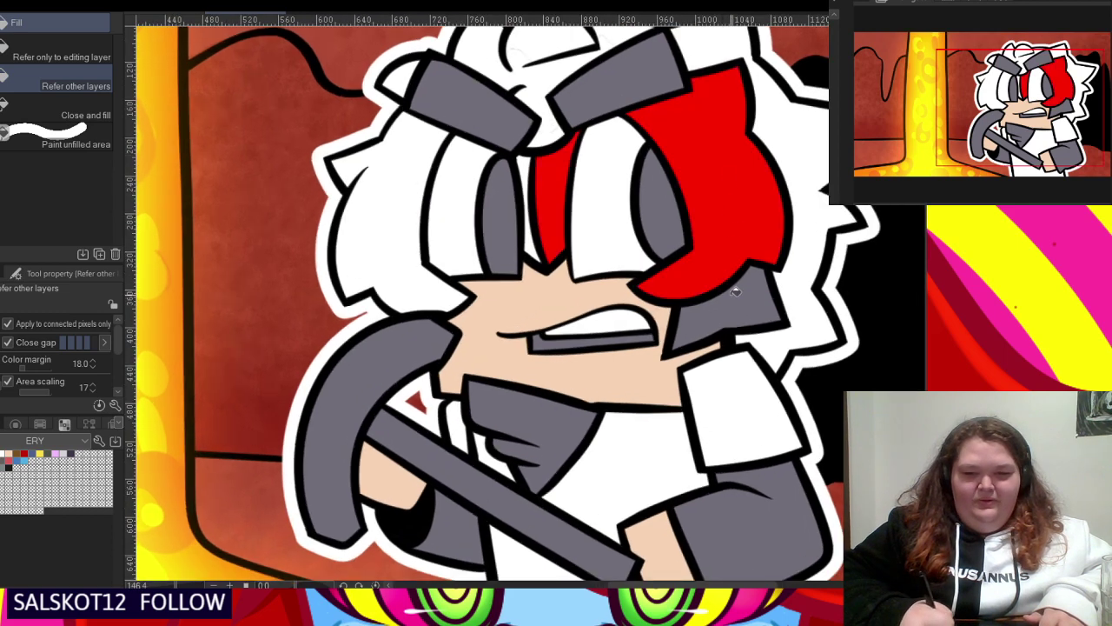
{"action": "scroll", "coordinate": [735, 291], "scroll_direction": "down", "scroll_amount": 4}
{"action": "scroll", "coordinate": [591, 146], "scroll_direction": "up", "scroll_amount": 1}
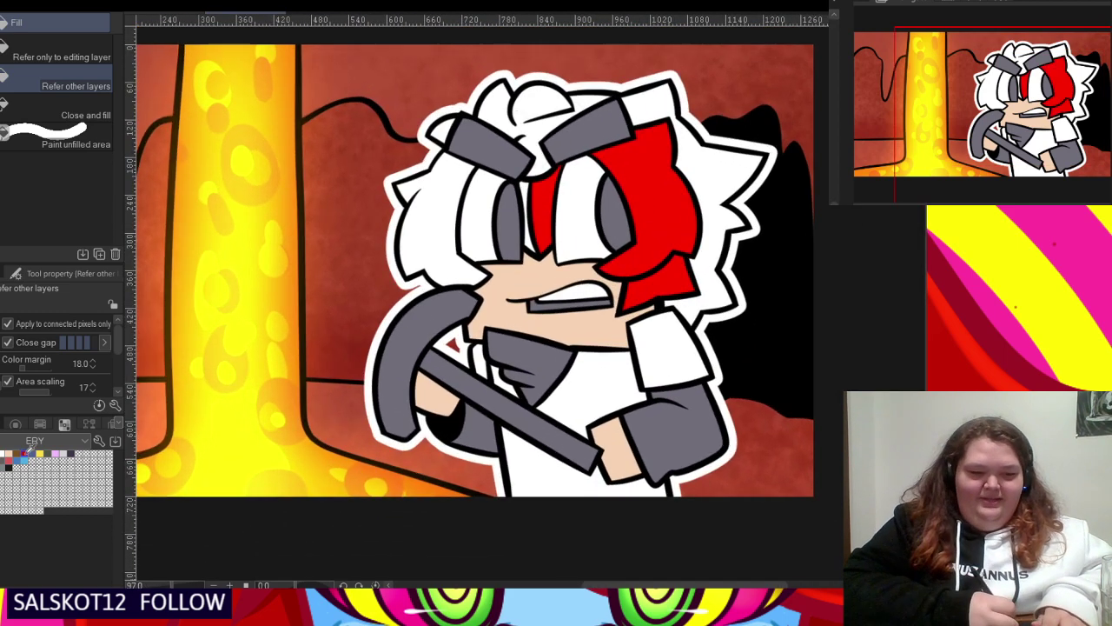
- Fill both of the character's irises with the muted blue from the ERY colour set
{"action": "scroll", "coordinate": [530, 285], "scroll_direction": "up", "scroll_amount": 2}
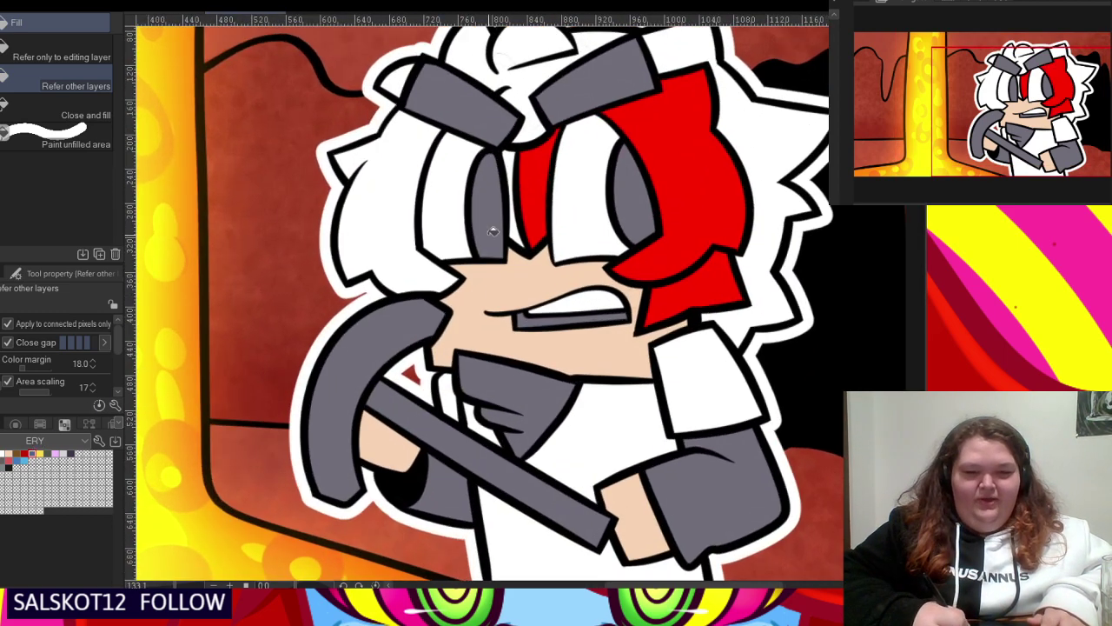
{"action": "left_click", "coordinate": [502, 208]}
{"action": "left_click", "coordinate": [637, 213]}
{"action": "scroll", "coordinate": [544, 223], "scroll_direction": "down", "scroll_amount": 1}
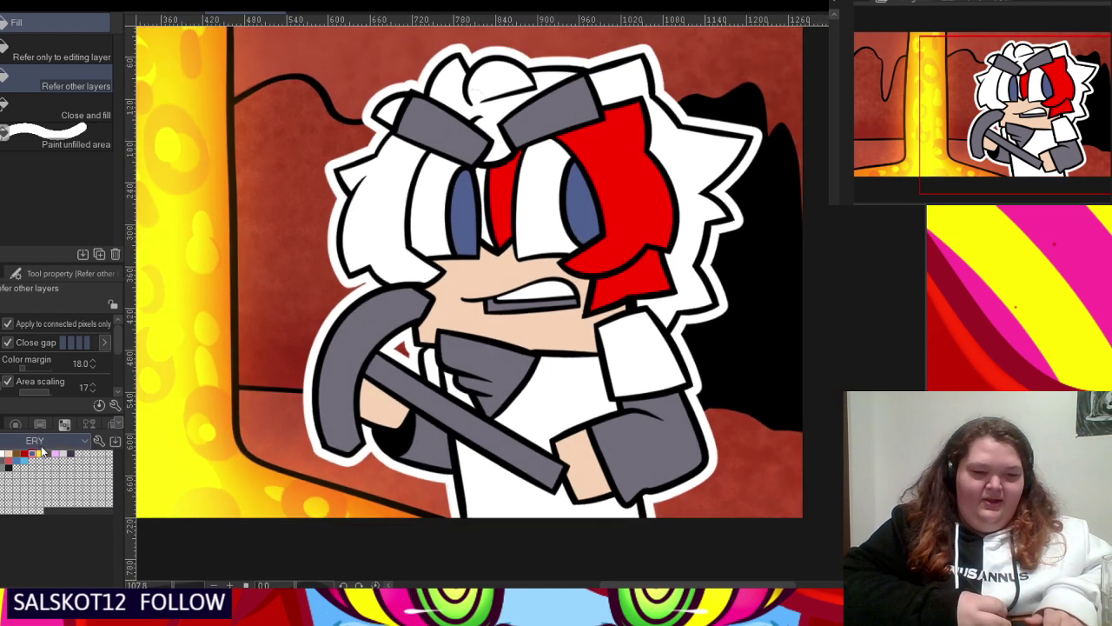
- Fill both thick angled eyebrows with the brown from the ERY colour set
{"action": "scroll", "coordinate": [350, 114], "scroll_direction": "up", "scroll_amount": 2}
{"action": "left_click", "coordinate": [434, 112]}
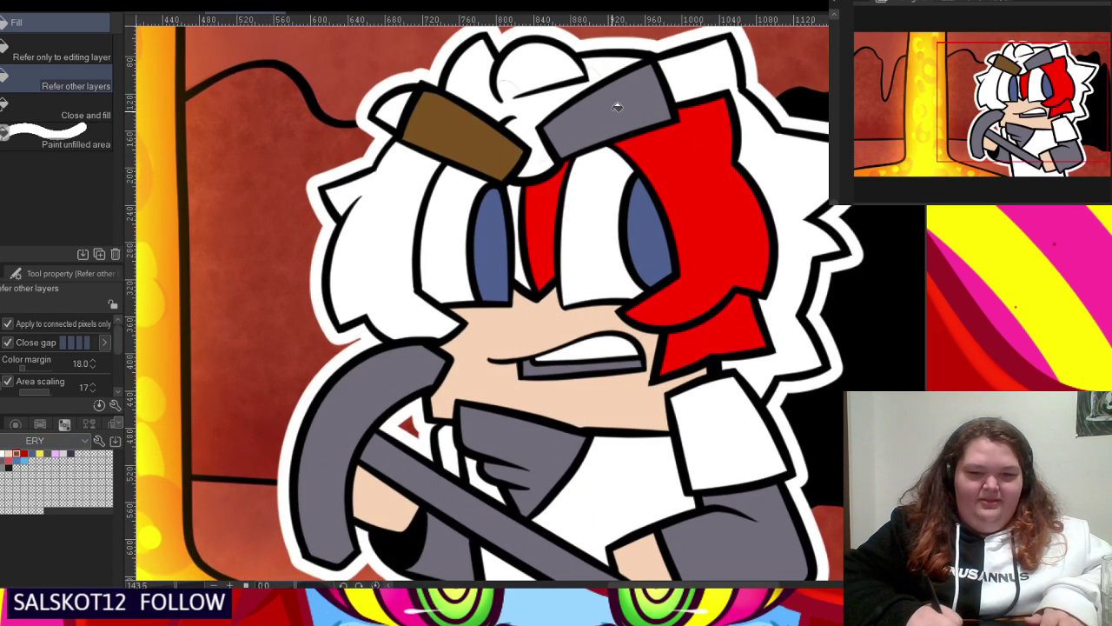
{"action": "left_click", "coordinate": [608, 112]}
{"action": "scroll", "coordinate": [600, 122], "scroll_direction": "down", "scroll_amount": 2}
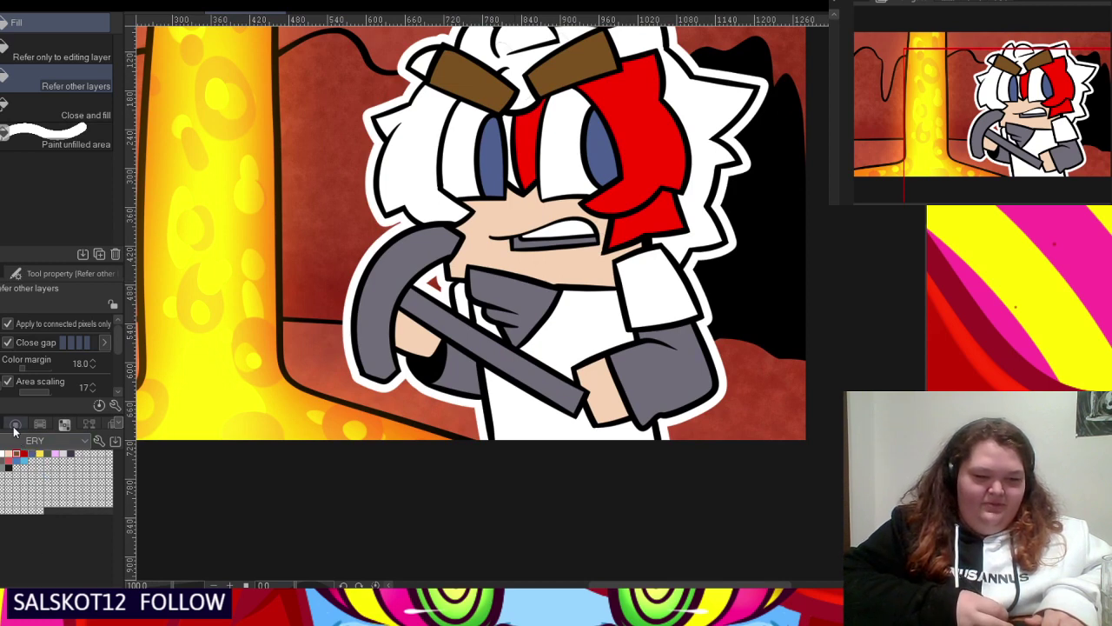
- Mix a dark navy blue and fill the scarf under the chin and both long undersleeves with it
{"action": "left_click", "coordinate": [15, 425]}
{"action": "left_click", "coordinate": [71, 570]}
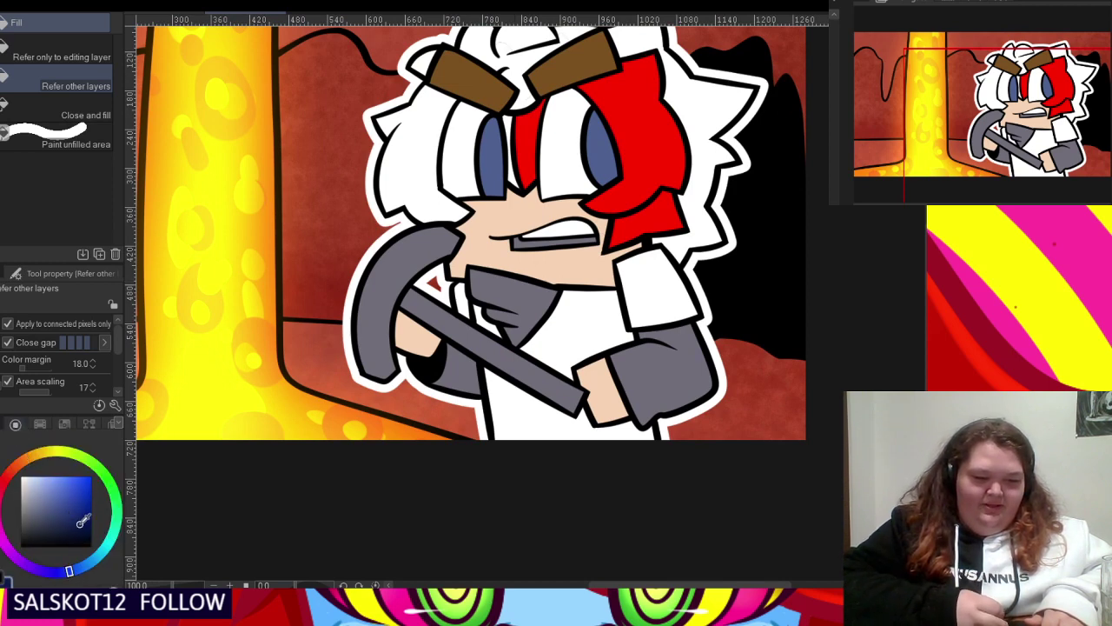
{"action": "scroll", "coordinate": [226, 331], "scroll_direction": "up", "scroll_amount": 2}
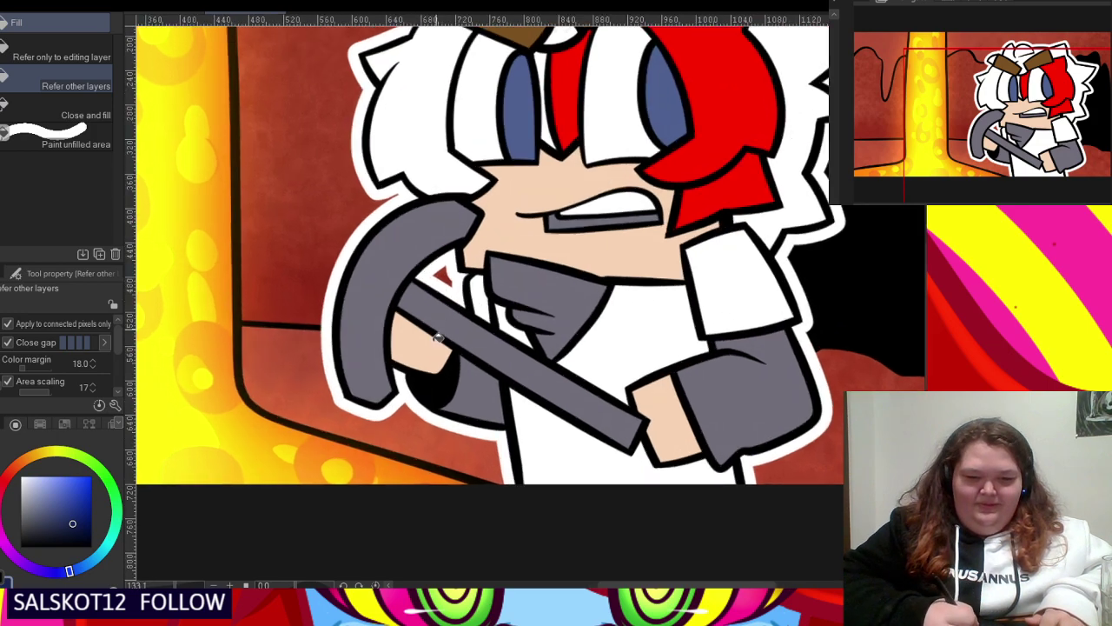
{"action": "left_click", "coordinate": [506, 381]}
{"action": "scroll", "coordinate": [658, 323], "scroll_direction": "down", "scroll_amount": 5}
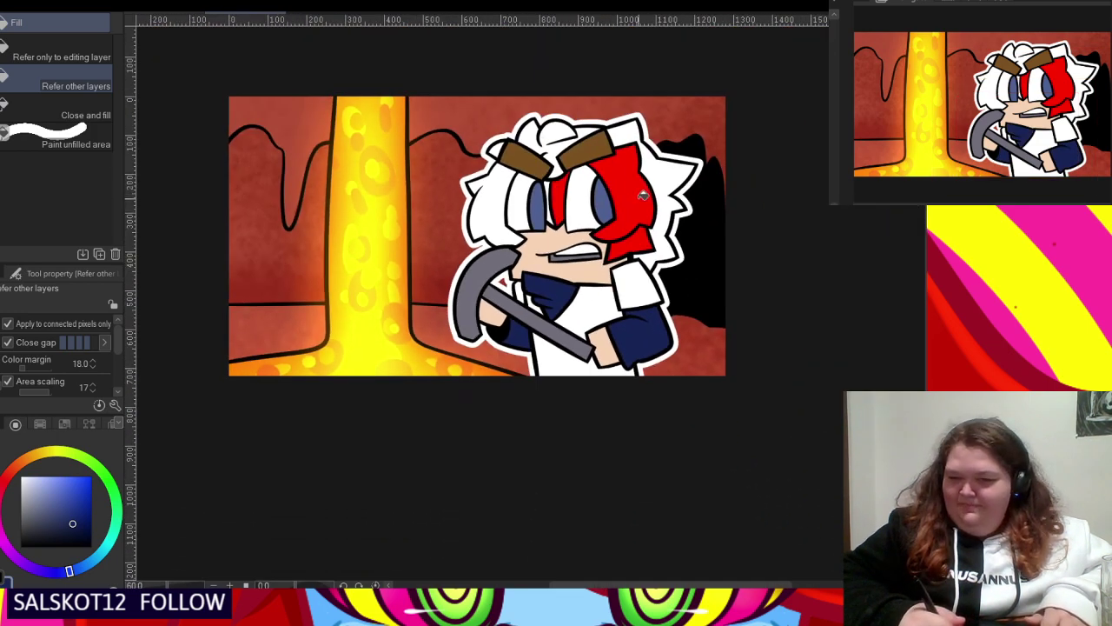
- Mix a pinkish red and fill the lower mouth area with it, including the leftover corner
{"action": "scroll", "coordinate": [466, 134], "scroll_direction": "up", "scroll_amount": 1}
{"action": "left_click", "coordinate": [7, 476]}
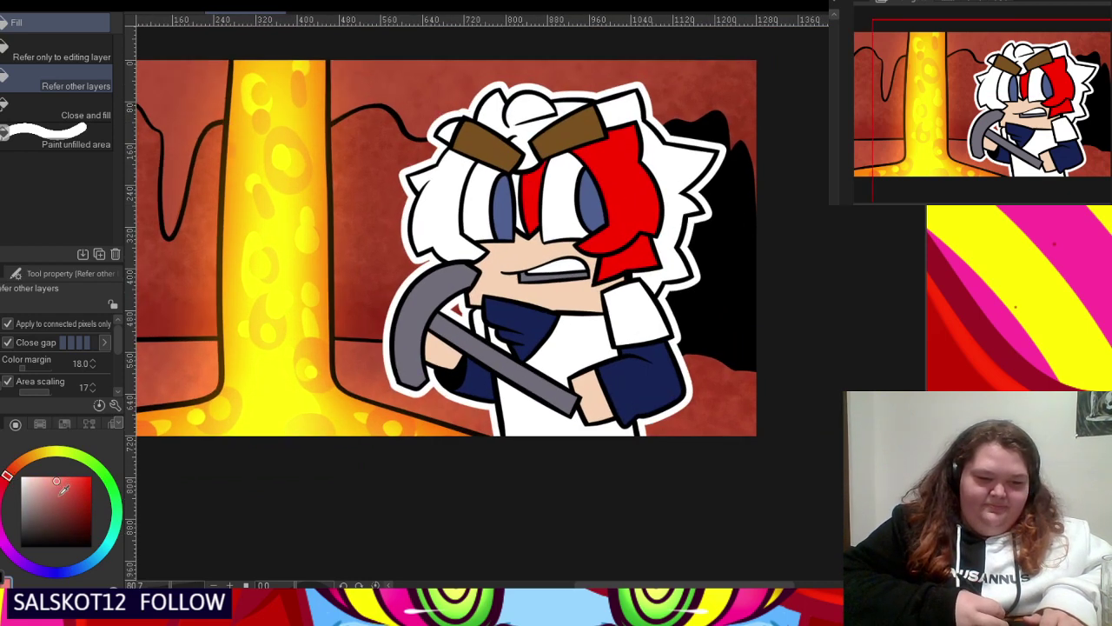
{"action": "scroll", "coordinate": [543, 252], "scroll_direction": "up", "scroll_amount": 4}
{"action": "left_click", "coordinate": [531, 280]}
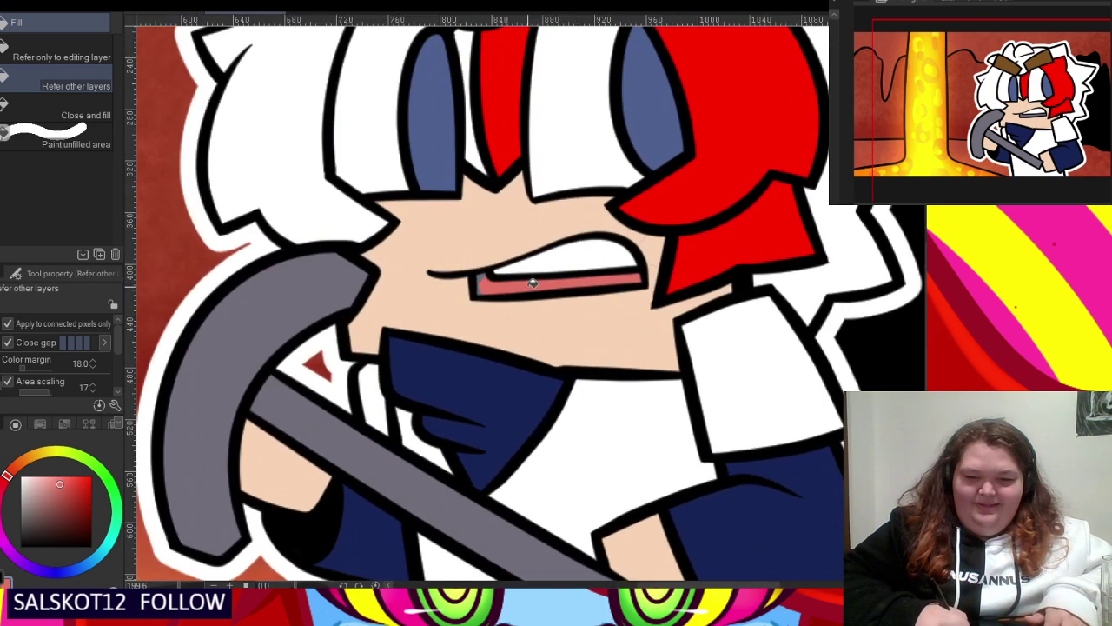
{"action": "scroll", "coordinate": [521, 261], "scroll_direction": "up", "scroll_amount": 2}
{"action": "scroll", "coordinate": [476, 287], "scroll_direction": "up", "scroll_amount": 4}
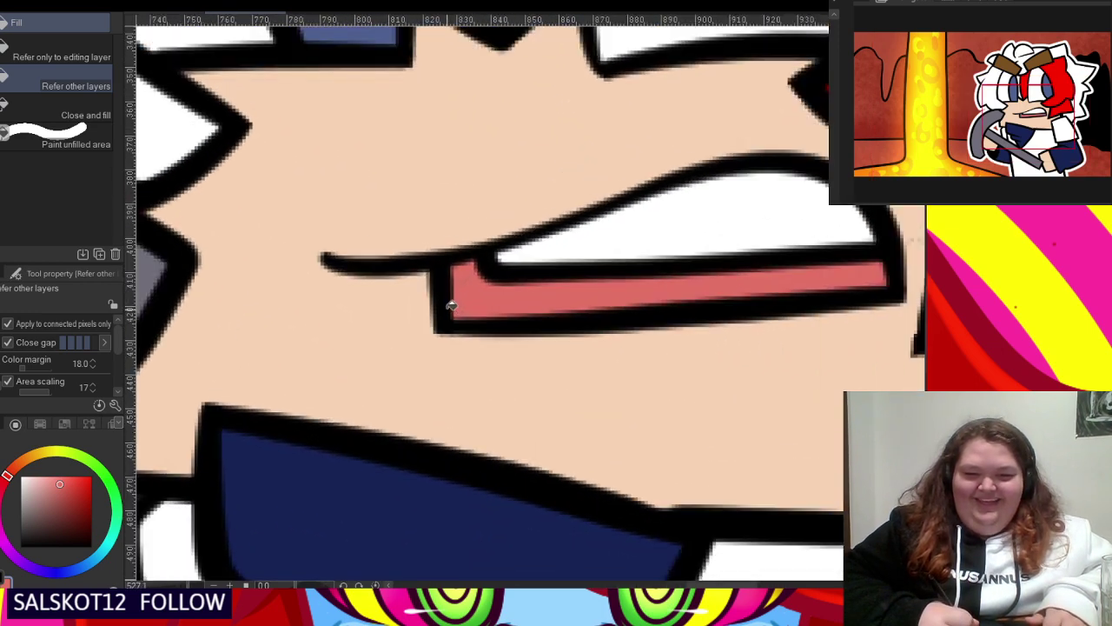
{"action": "left_click", "coordinate": [453, 305]}
{"action": "scroll", "coordinate": [452, 305], "scroll_direction": "down", "scroll_amount": 3}
{"action": "scroll", "coordinate": [499, 328], "scroll_direction": "down", "scroll_amount": 3}
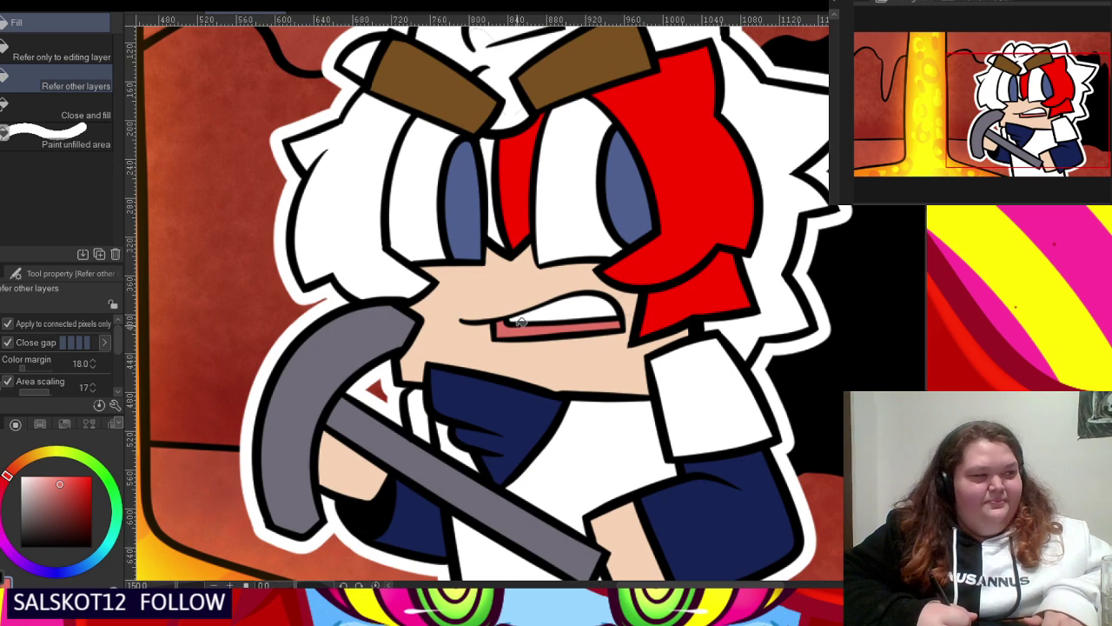
{"action": "scroll", "coordinate": [512, 300], "scroll_direction": "down", "scroll_amount": 4}
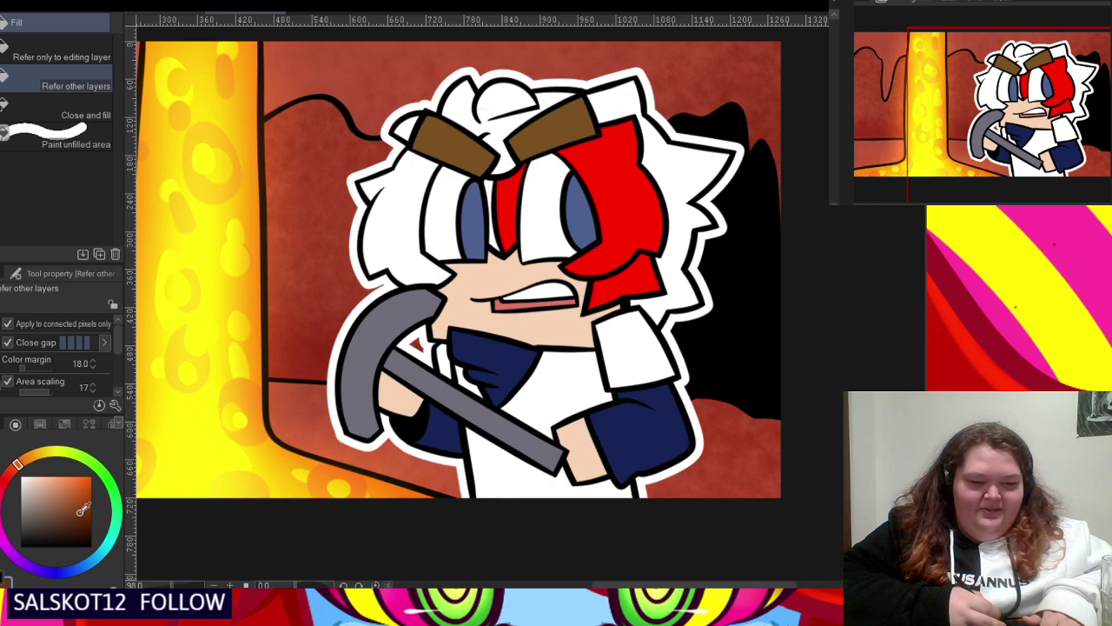
- Fill the pickaxe handle with a reddish brown, then mix a golden yellow and fill the curved pickaxe head with it
{"action": "left_click", "coordinate": [447, 382]}
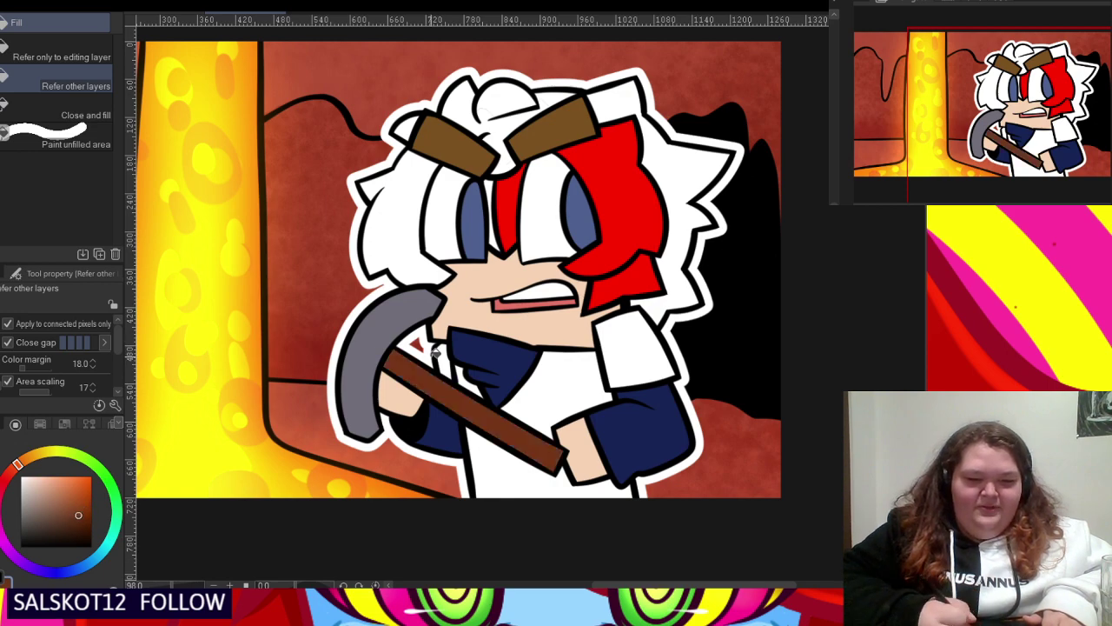
{"action": "scroll", "coordinate": [500, 409], "scroll_direction": "up", "scroll_amount": 3}
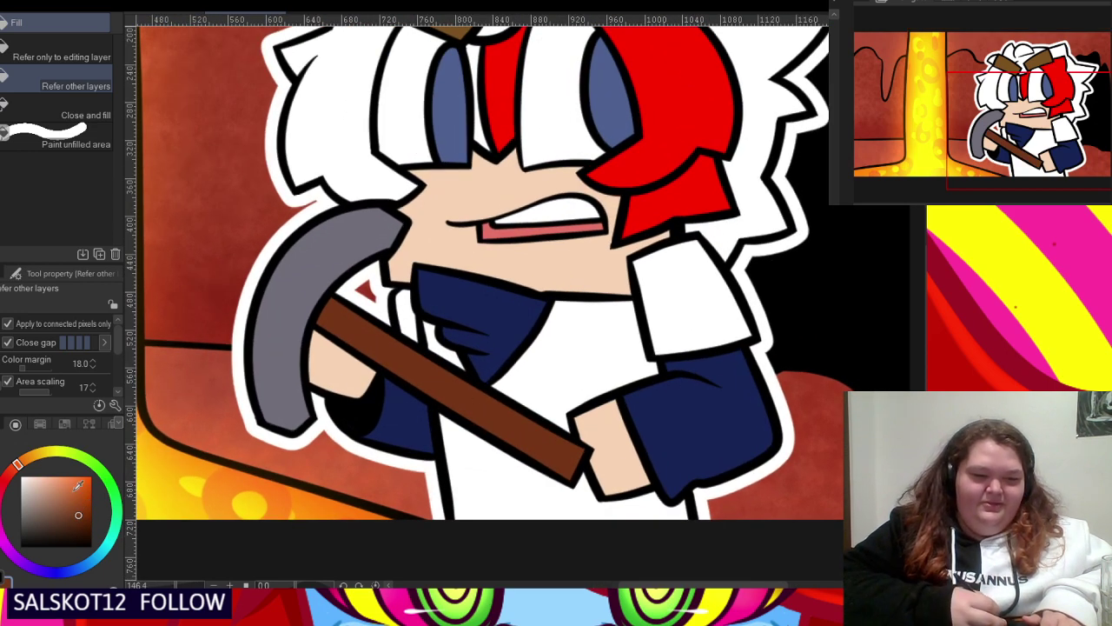
{"action": "left_click", "coordinate": [65, 569]}
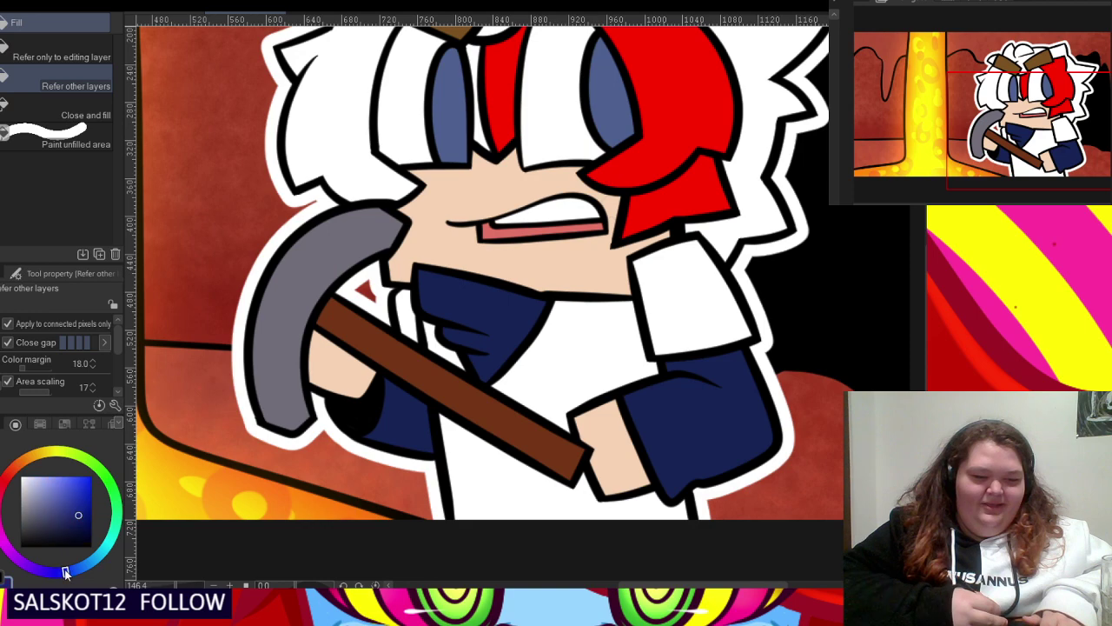
{"action": "left_click", "coordinate": [36, 458]}
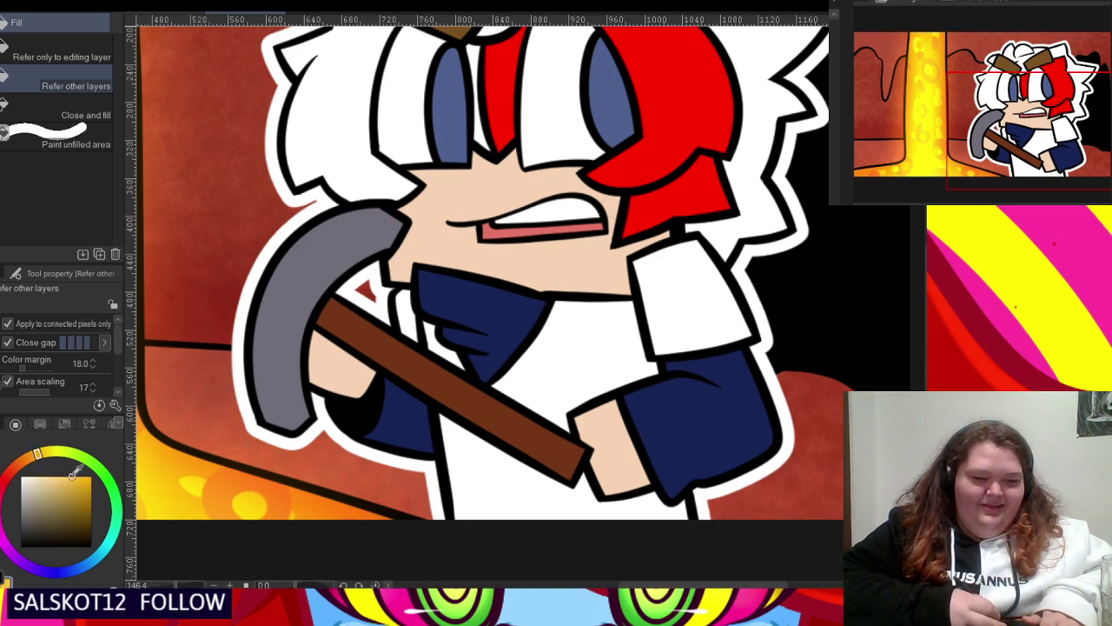
{"action": "left_click", "coordinate": [263, 309]}
{"action": "scroll", "coordinate": [265, 309], "scroll_direction": "up", "scroll_amount": 3}
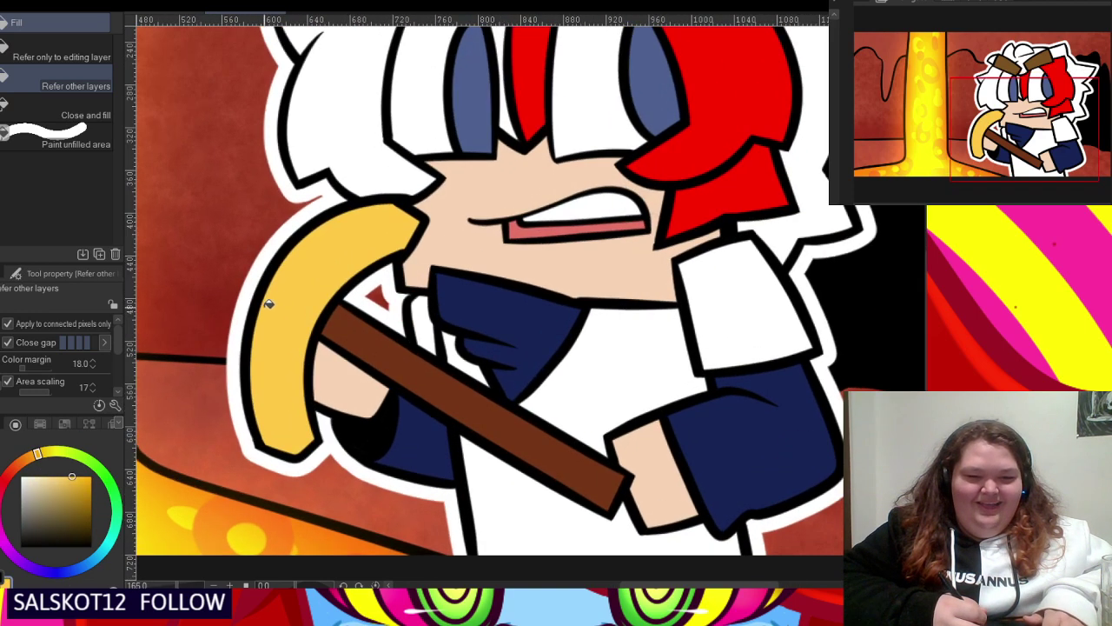
{"action": "scroll", "coordinate": [271, 309], "scroll_direction": "down", "scroll_amount": 5}
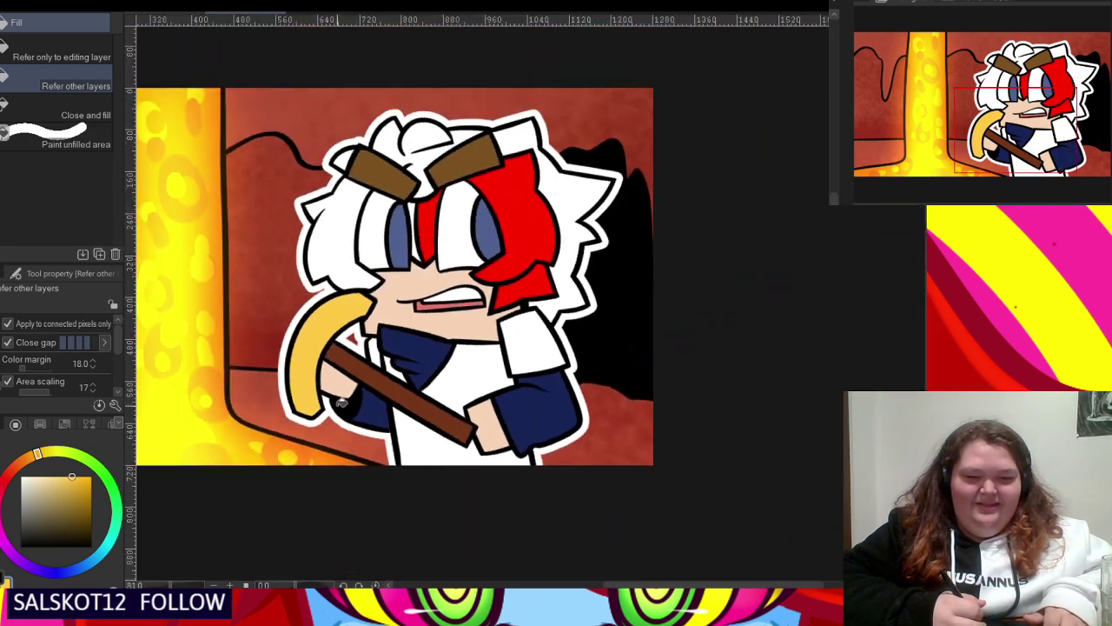
{"action": "scroll", "coordinate": [271, 344], "scroll_direction": "up", "scroll_amount": 5}
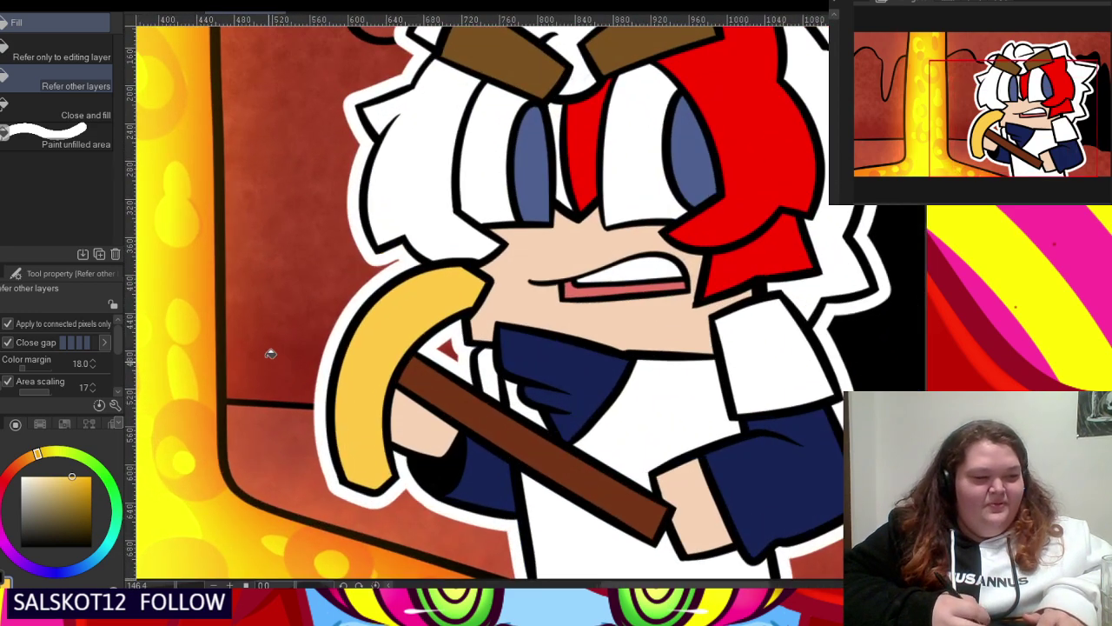
{"action": "scroll", "coordinate": [473, 328], "scroll_direction": "down", "scroll_amount": 3}
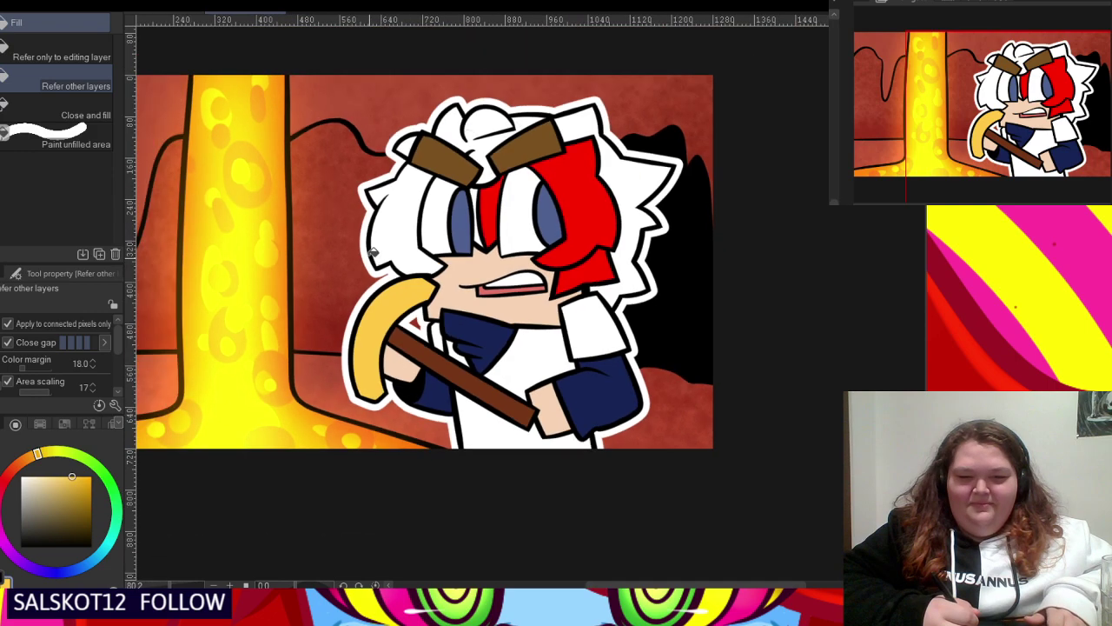
{"action": "scroll", "coordinate": [347, 152], "scroll_direction": "up", "scroll_amount": 1}
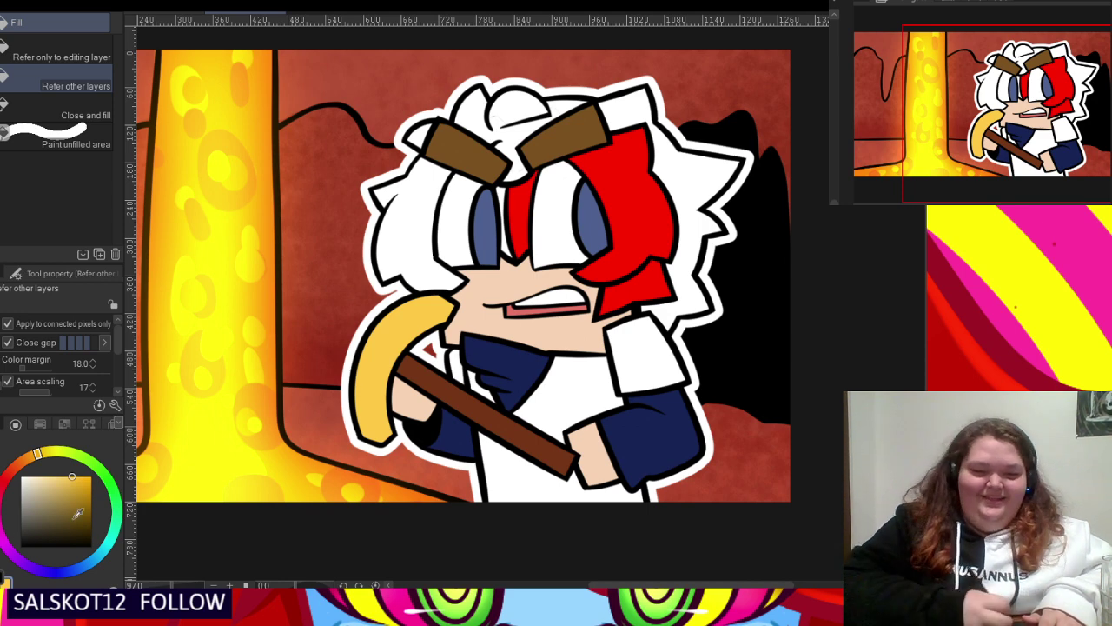
- Paint a purple-pink glow around the pickaxe with the Soft airbrush, enlarging the brush to size 170
{"action": "left_click", "coordinate": [22, 556]}
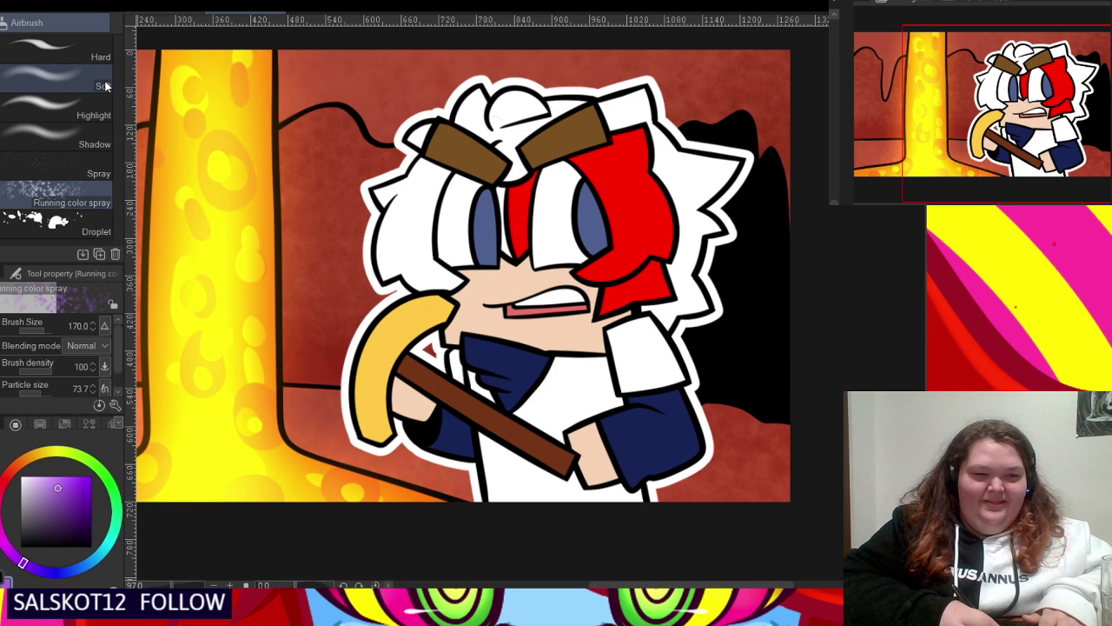
{"action": "left_click", "coordinate": [78, 85]}
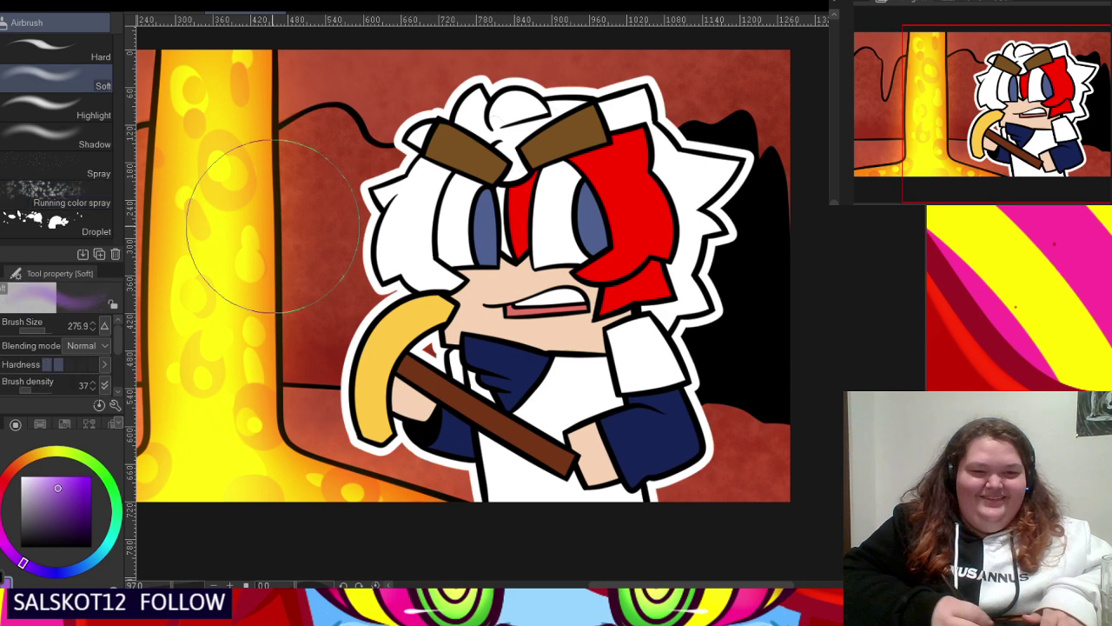
{"action": "key", "text": "bracketleft"}
{"action": "key", "text": "bracketleft"}
{"action": "key", "text": "bracketleft"}
{"action": "key", "text": "bracketleft"}
{"action": "key", "text": "bracketleft"}
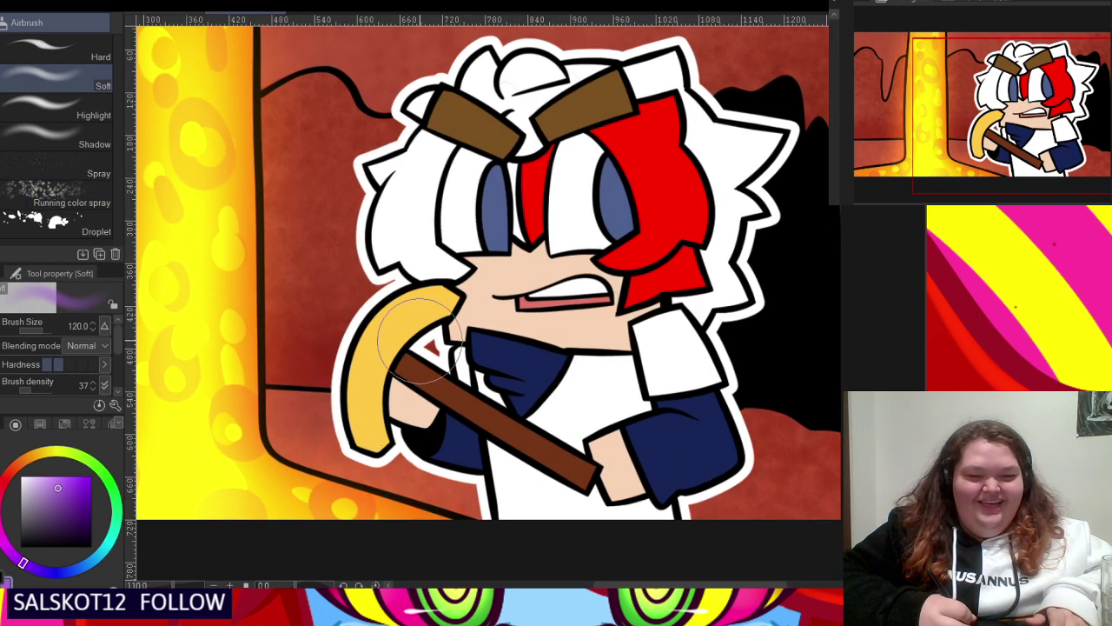
{"action": "mouse_move", "coordinate": [399, 351]}
{"action": "left_mouse_down"}
{"action": "mouse_move", "coordinate": [377, 435]}
{"action": "mouse_move", "coordinate": [355, 399]}
{"action": "mouse_move", "coordinate": [437, 313]}
{"action": "mouse_move", "coordinate": [415, 315]}
{"action": "mouse_move", "coordinate": [370, 437]}
{"action": "mouse_move", "coordinate": [360, 404]}
{"action": "mouse_move", "coordinate": [469, 304]}
{"action": "mouse_move", "coordinate": [378, 334]}
{"action": "mouse_move", "coordinate": [371, 449]}
{"action": "mouse_move", "coordinate": [349, 411]}
{"action": "mouse_move", "coordinate": [434, 289]}
{"action": "mouse_move", "coordinate": [354, 400]}
{"action": "mouse_move", "coordinate": [387, 462]}
{"action": "mouse_move", "coordinate": [380, 330]}
{"action": "mouse_move", "coordinate": [463, 300]}
{"action": "mouse_move", "coordinate": [372, 445]}
{"action": "mouse_move", "coordinate": [402, 378]}
{"action": "mouse_move", "coordinate": [609, 487]}
{"action": "mouse_move", "coordinate": [363, 351]}
{"action": "mouse_move", "coordinate": [560, 453]}
{"action": "mouse_move", "coordinate": [463, 419]}
{"action": "mouse_move", "coordinate": [402, 319]}
{"action": "mouse_move", "coordinate": [462, 299]}
{"action": "mouse_move", "coordinate": [359, 414]}
{"action": "mouse_move", "coordinate": [372, 370]}
{"action": "mouse_move", "coordinate": [471, 298]}
{"action": "mouse_move", "coordinate": [395, 358]}
{"action": "left_mouse_up"}
{"action": "key", "text": "bracketright"}
{"action": "key", "text": "bracketright"}
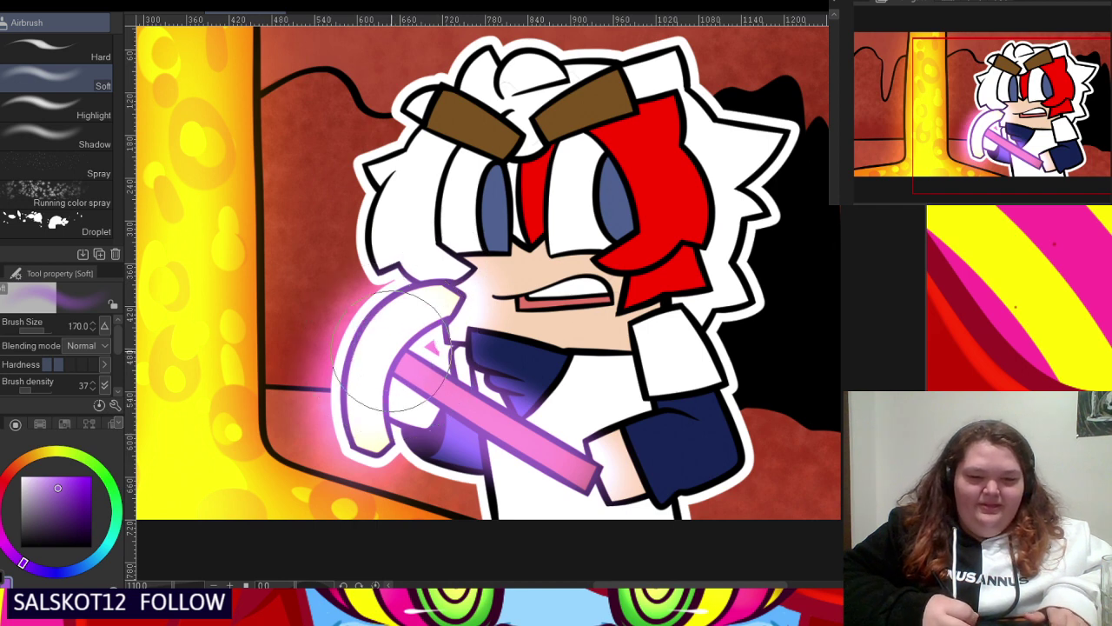
- Clear the glow from inside the pickaxe head and handle with a size 60 soft brush, and touch up the glow on the sleeve beneath
{"action": "scroll", "coordinate": [373, 337], "scroll_direction": "up", "scroll_amount": 2}
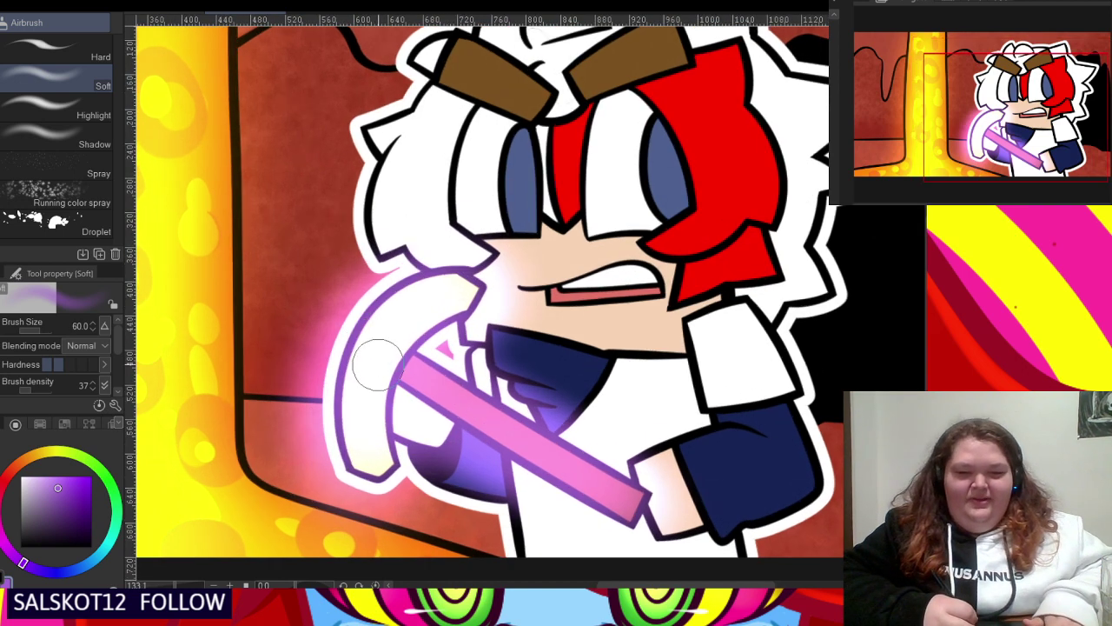
{"action": "mouse_move", "coordinate": [373, 348]}
{"action": "left_mouse_down"}
{"action": "mouse_move", "coordinate": [362, 460]}
{"action": "mouse_move", "coordinate": [407, 316]}
{"action": "mouse_move", "coordinate": [421, 310]}
{"action": "mouse_move", "coordinate": [358, 430]}
{"action": "mouse_move", "coordinate": [363, 366]}
{"action": "mouse_move", "coordinate": [466, 296]}
{"action": "mouse_move", "coordinate": [363, 370]}
{"action": "mouse_move", "coordinate": [377, 475]}
{"action": "mouse_move", "coordinate": [403, 303]}
{"action": "mouse_move", "coordinate": [456, 291]}
{"action": "mouse_move", "coordinate": [339, 392]}
{"action": "mouse_move", "coordinate": [375, 475]}
{"action": "mouse_move", "coordinate": [367, 378]}
{"action": "mouse_move", "coordinate": [474, 274]}
{"action": "mouse_move", "coordinate": [431, 312]}
{"action": "mouse_move", "coordinate": [375, 465]}
{"action": "mouse_move", "coordinate": [388, 352]}
{"action": "mouse_move", "coordinate": [465, 300]}
{"action": "mouse_move", "coordinate": [378, 357]}
{"action": "mouse_move", "coordinate": [393, 355]}
{"action": "mouse_move", "coordinate": [630, 503]}
{"action": "mouse_move", "coordinate": [393, 378]}
{"action": "mouse_move", "coordinate": [638, 503]}
{"action": "mouse_move", "coordinate": [361, 344]}
{"action": "mouse_move", "coordinate": [435, 397]}
{"action": "mouse_move", "coordinate": [624, 489]}
{"action": "left_mouse_up"}
{"action": "mouse_move", "coordinate": [437, 429]}
{"action": "left_mouse_down"}
{"action": "mouse_move", "coordinate": [630, 535]}
{"action": "mouse_move", "coordinate": [431, 333]}
{"action": "mouse_move", "coordinate": [650, 463]}
{"action": "mouse_move", "coordinate": [480, 372]}
{"action": "mouse_move", "coordinate": [617, 456]}
{"action": "mouse_move", "coordinate": [641, 512]}
{"action": "left_mouse_up"}
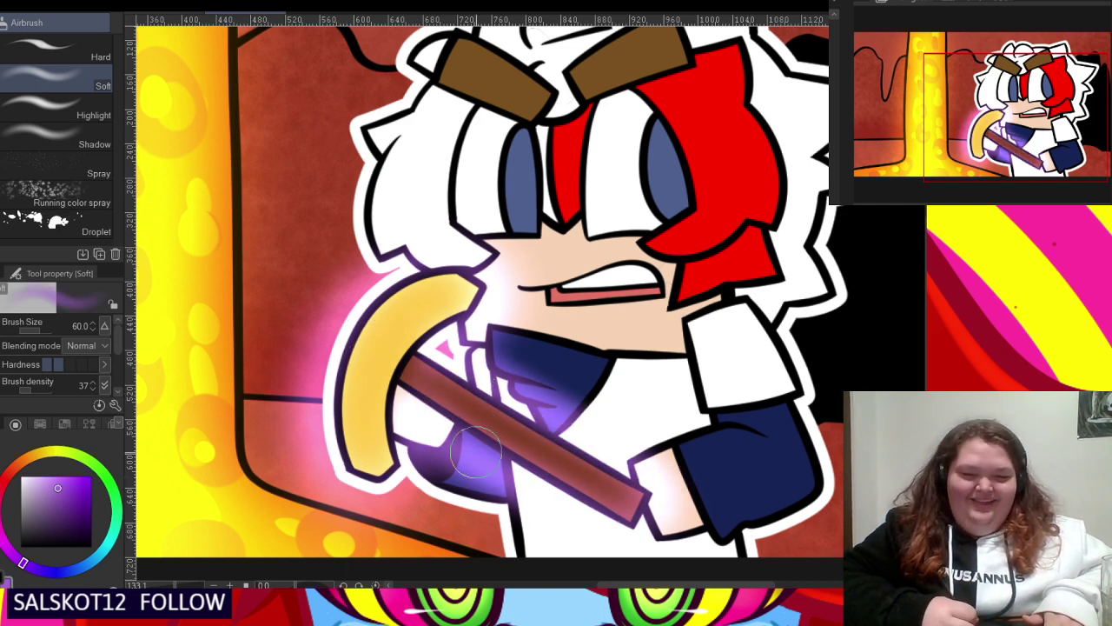
{"action": "mouse_move", "coordinate": [477, 452]}
{"action": "left_mouse_down"}
{"action": "mouse_move", "coordinate": [413, 423]}
{"action": "mouse_move", "coordinate": [388, 496]}
{"action": "mouse_move", "coordinate": [364, 488]}
{"action": "mouse_move", "coordinate": [375, 498]}
{"action": "mouse_move", "coordinate": [324, 351]}
{"action": "mouse_move", "coordinate": [401, 235]}
{"action": "mouse_move", "coordinate": [430, 245]}
{"action": "mouse_move", "coordinate": [469, 346]}
{"action": "left_mouse_up"}
{"action": "key", "text": "c"}
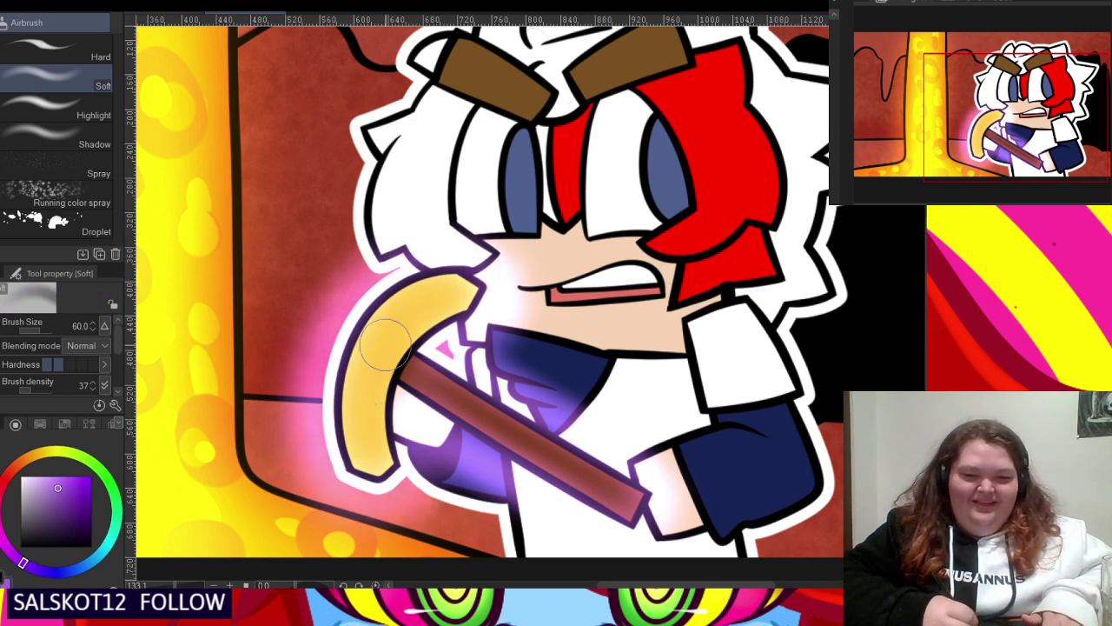
{"action": "left_click_drag", "start_coordinate": [463, 397], "coordinate": [637, 511]}
{"action": "scroll", "coordinate": [443, 382], "scroll_direction": "down", "scroll_amount": 4}
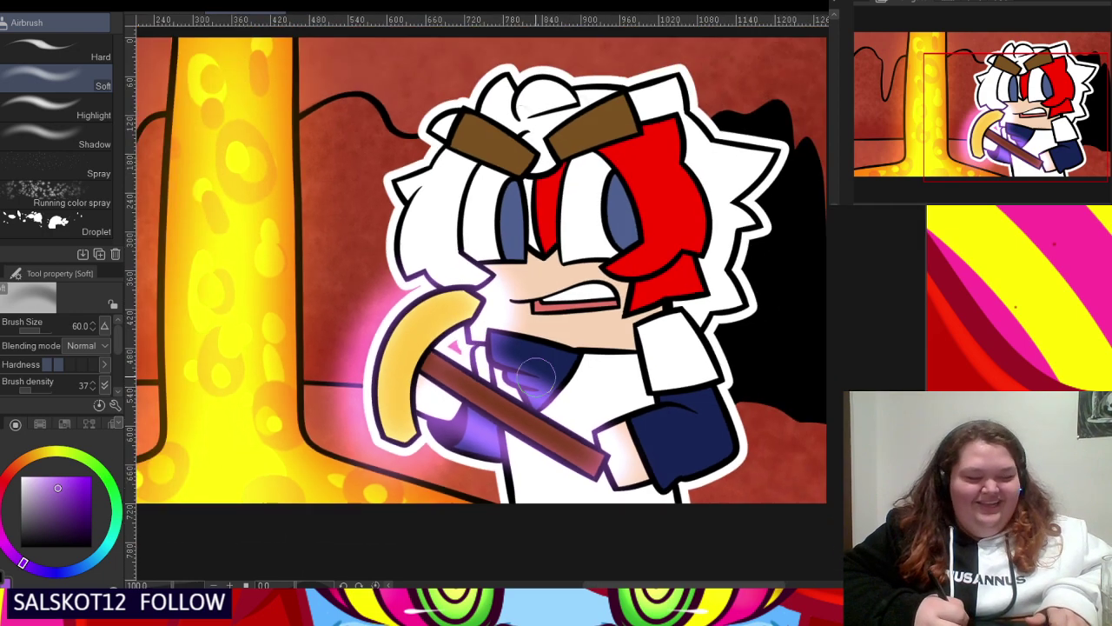
{"action": "scroll", "coordinate": [400, 273], "scroll_direction": "up", "scroll_amount": 2}
{"action": "scroll", "coordinate": [399, 273], "scroll_direction": "up", "scroll_amount": 1}
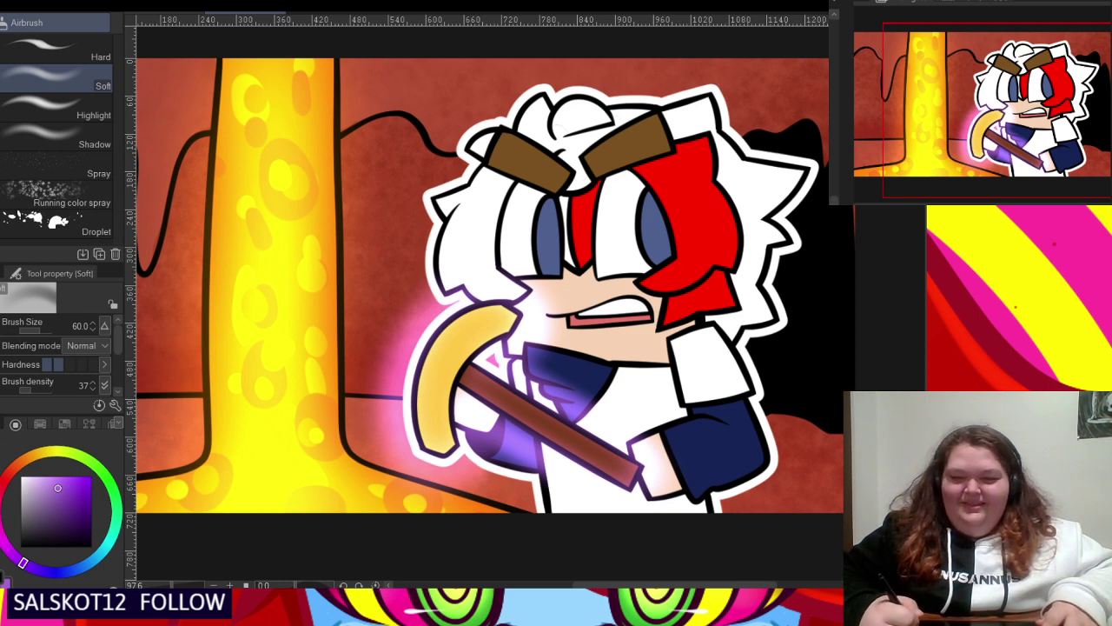
- Paint a muted greyish-red shadow band across the scarf and shirt below the chin using G-pen 2 at brush size 102.5
{"action": "left_click", "coordinate": [17, 467]}
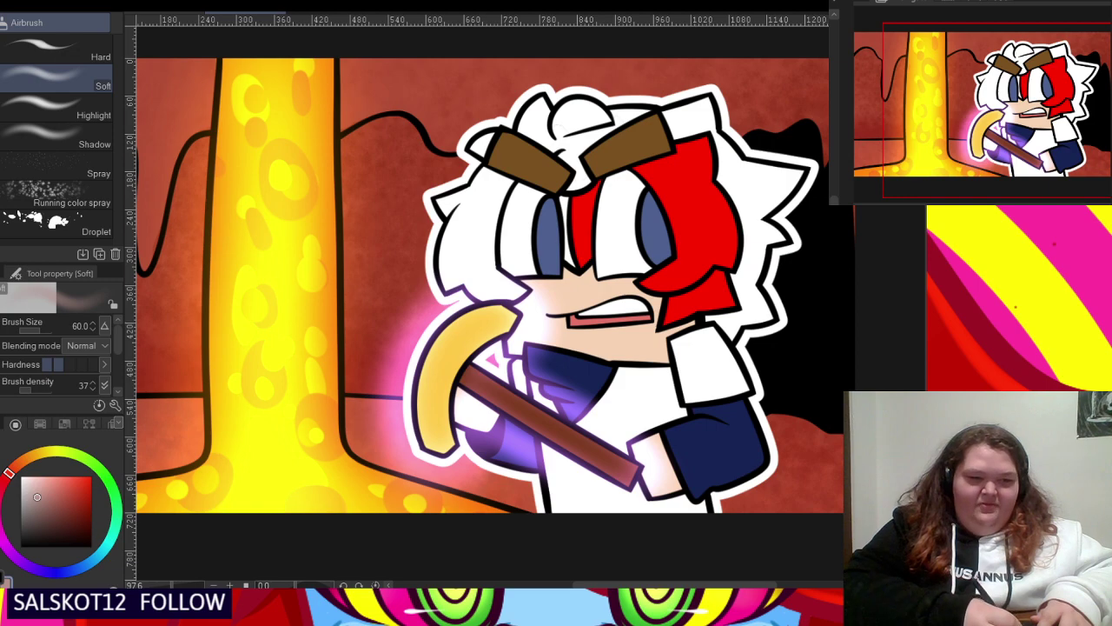
{"action": "key", "text": "p"}
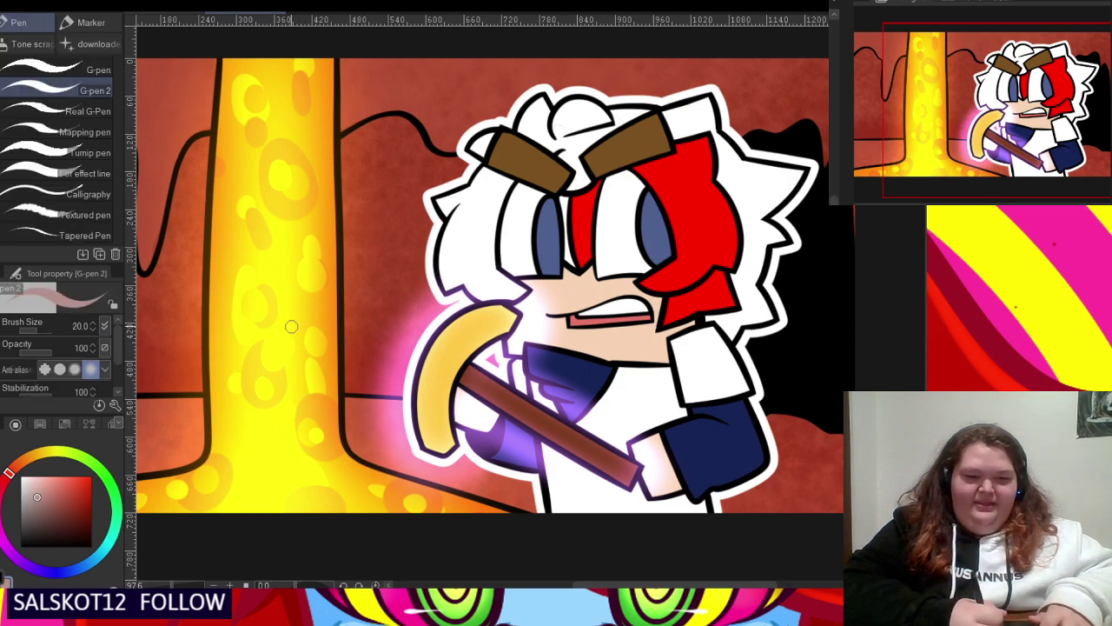
{"action": "scroll", "coordinate": [209, 274], "scroll_direction": "down", "scroll_amount": 3}
{"action": "scroll", "coordinate": [530, 386], "scroll_direction": "up", "scroll_amount": 4}
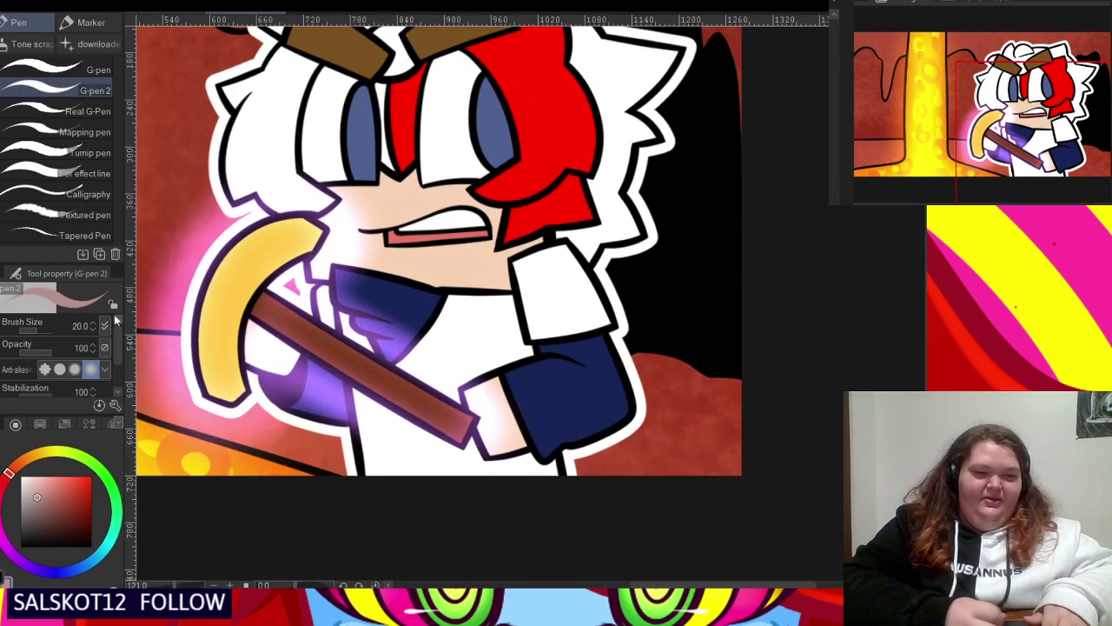
{"action": "left_click_drag", "start_coordinate": [38, 331], "coordinate": [43, 332]}
{"action": "scroll", "coordinate": [424, 274], "scroll_direction": "up", "scroll_amount": 2}
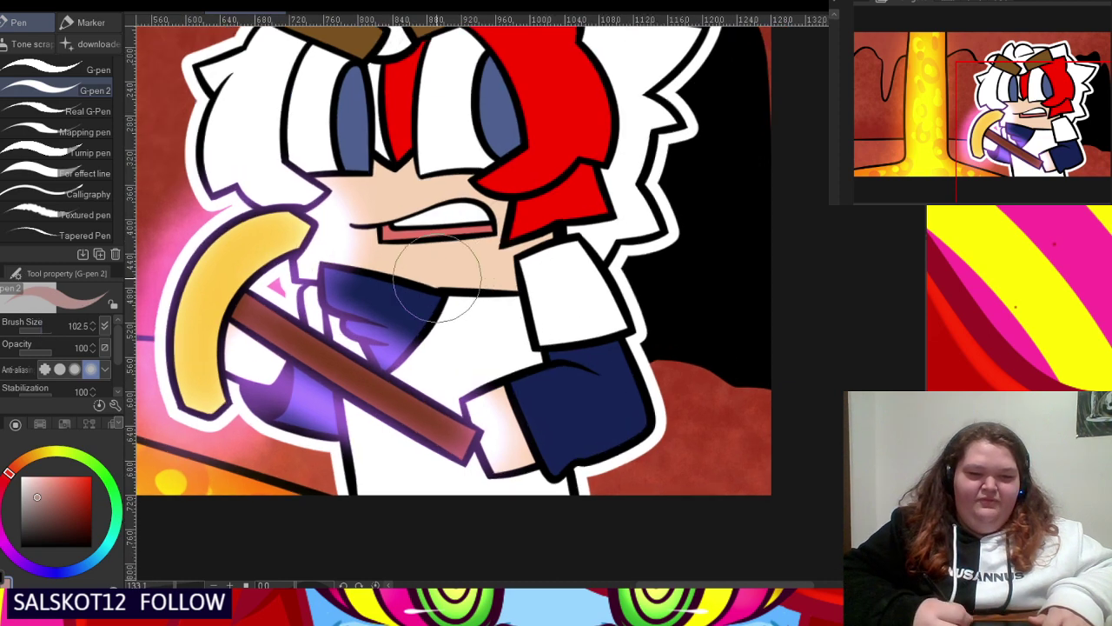
{"action": "left_click_drag", "start_coordinate": [278, 296], "coordinate": [603, 323]}
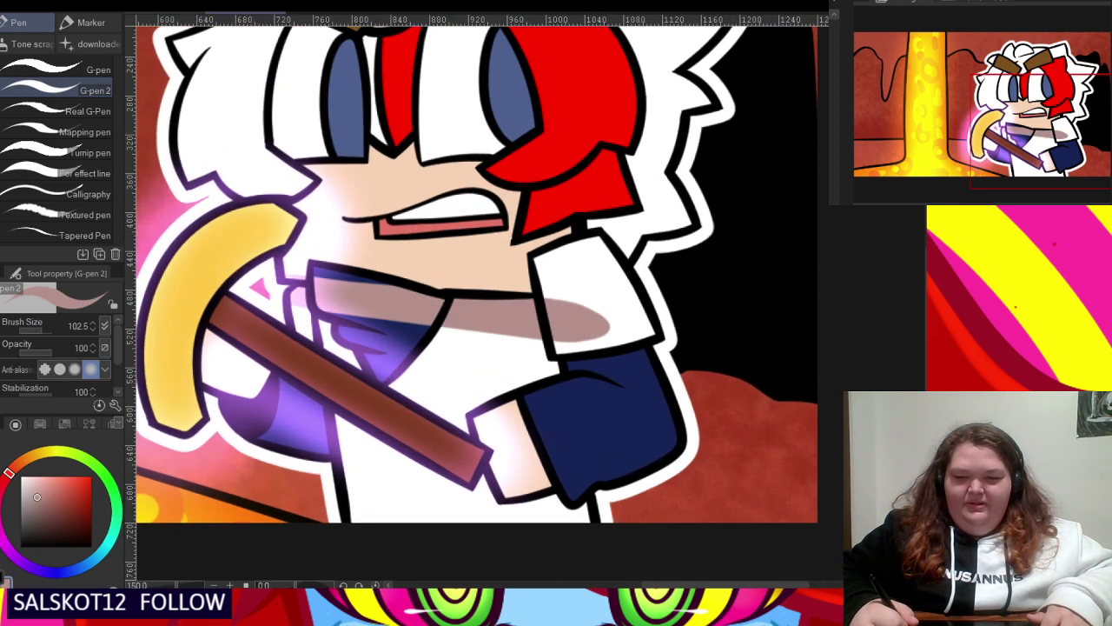
{"action": "key", "text": "ctrl+z"}
- Erase the shadow from the scarf and the white short sleeve, keeping it only on the shirt under the chin
{"action": "scroll", "coordinate": [291, 263], "scroll_direction": "up", "scroll_amount": 1}
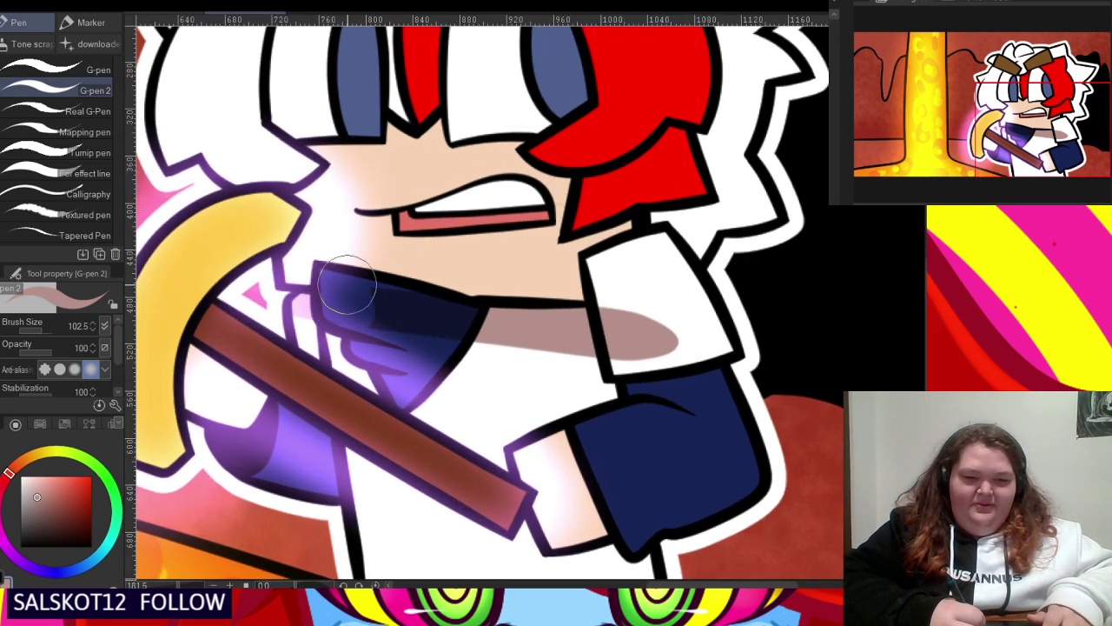
{"action": "mouse_move", "coordinate": [347, 286]}
{"action": "left_mouse_down"}
{"action": "mouse_move", "coordinate": [390, 319]}
{"action": "mouse_move", "coordinate": [441, 318]}
{"action": "left_mouse_up"}
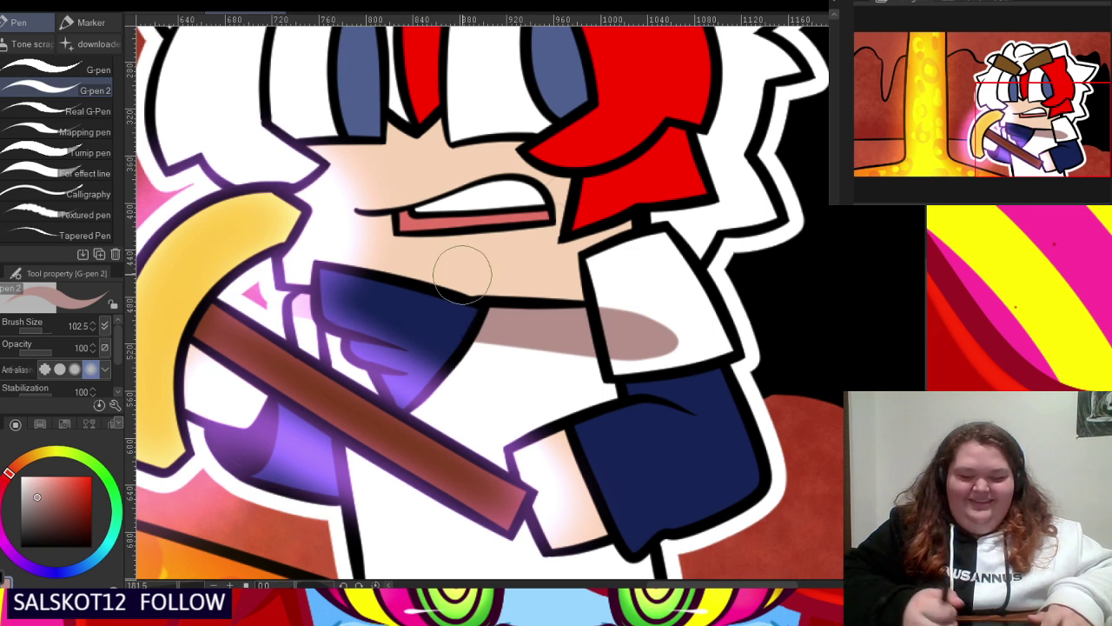
{"action": "mouse_move", "coordinate": [661, 311]}
{"action": "left_mouse_down"}
{"action": "mouse_move", "coordinate": [632, 356]}
{"action": "mouse_move", "coordinate": [683, 322]}
{"action": "left_mouse_up"}
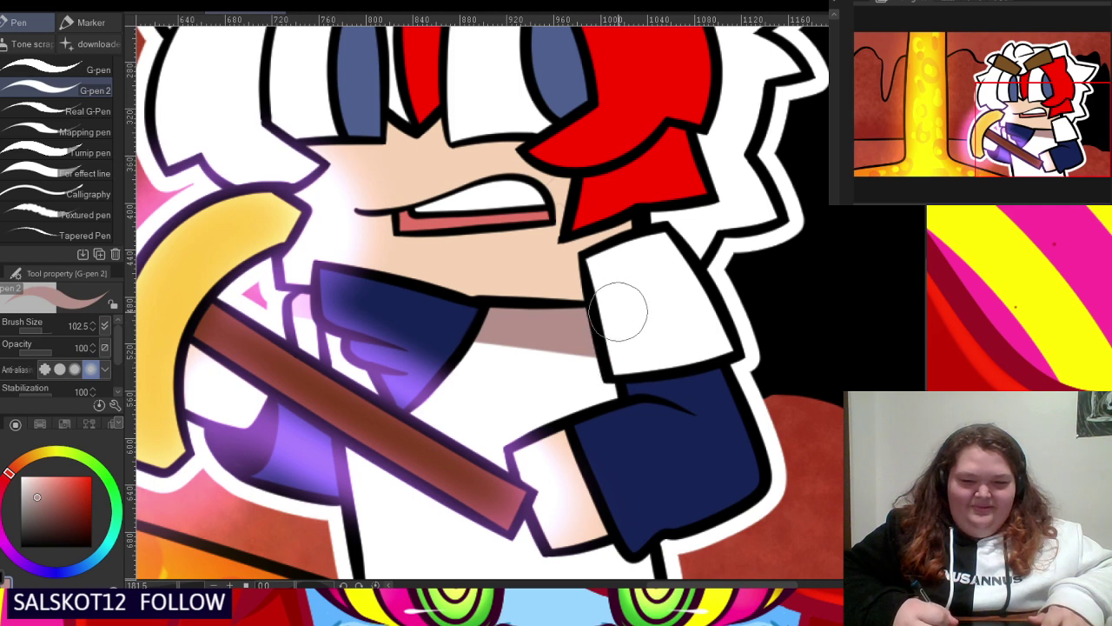
- Extend the greyish-red shadow down the side of the shirt next to the bent arm to the bottom of the canvas
{"action": "scroll", "coordinate": [618, 312], "scroll_direction": "down", "scroll_amount": 3}
{"action": "left_click_drag", "start_coordinate": [584, 316], "coordinate": [618, 463]}
{"action": "left_click_drag", "start_coordinate": [616, 353], "coordinate": [640, 526]}
- Erase the spilled shadow from the hand and navy undersleeve, and shade the outer edge of that undersleeve
{"action": "scroll", "coordinate": [639, 415], "scroll_direction": "up", "scroll_amount": 3}
{"action": "scroll", "coordinate": [571, 379], "scroll_direction": "up", "scroll_amount": 2}
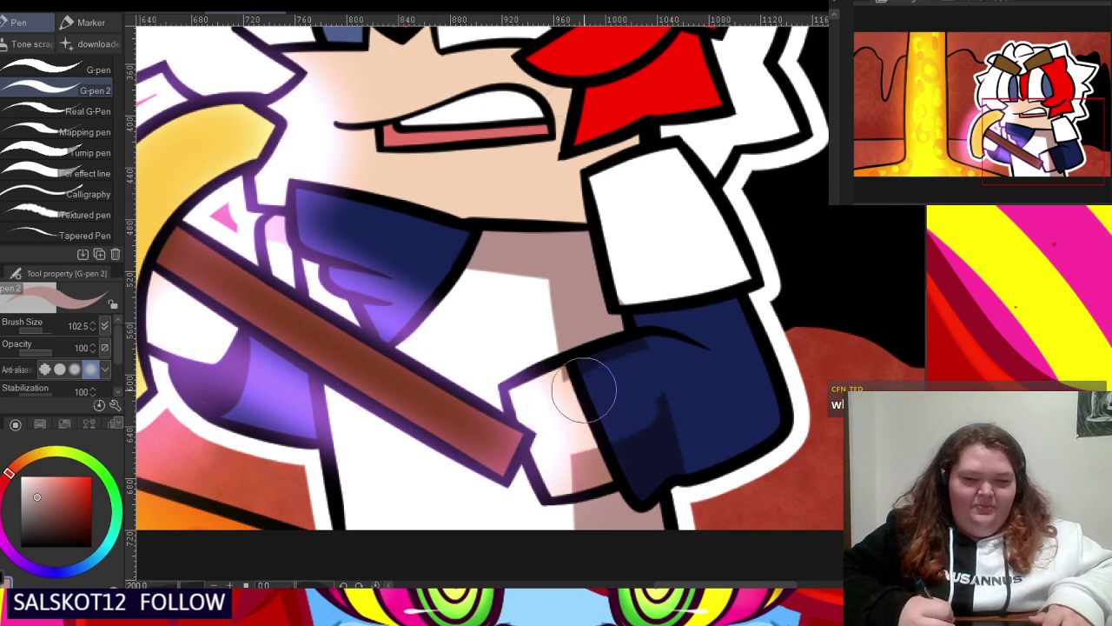
{"action": "mouse_move", "coordinate": [602, 372]}
{"action": "left_mouse_down"}
{"action": "mouse_move", "coordinate": [644, 376]}
{"action": "mouse_move", "coordinate": [674, 406]}
{"action": "mouse_move", "coordinate": [586, 439]}
{"action": "mouse_move", "coordinate": [591, 447]}
{"action": "mouse_move", "coordinate": [567, 462]}
{"action": "mouse_move", "coordinate": [598, 454]}
{"action": "mouse_move", "coordinate": [558, 466]}
{"action": "mouse_move", "coordinate": [653, 430]}
{"action": "mouse_move", "coordinate": [642, 488]}
{"action": "mouse_move", "coordinate": [665, 455]}
{"action": "left_mouse_up"}
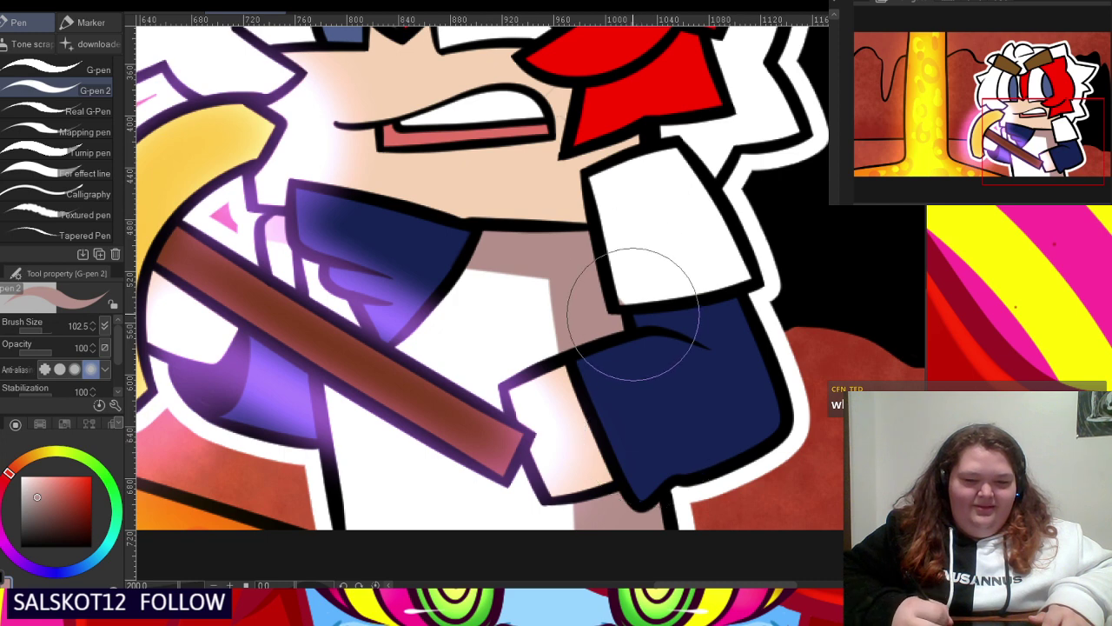
{"action": "mouse_move", "coordinate": [607, 329]}
{"action": "left_mouse_down"}
{"action": "mouse_move", "coordinate": [697, 319]}
{"action": "mouse_move", "coordinate": [791, 282]}
{"action": "mouse_move", "coordinate": [630, 316]}
{"action": "mouse_move", "coordinate": [739, 318]}
{"action": "mouse_move", "coordinate": [802, 418]}
{"action": "mouse_move", "coordinate": [798, 482]}
{"action": "mouse_move", "coordinate": [723, 328]}
{"action": "mouse_move", "coordinate": [770, 378]}
{"action": "mouse_move", "coordinate": [772, 509]}
{"action": "left_mouse_up"}
{"action": "scroll", "coordinate": [721, 391], "scroll_direction": "down", "scroll_amount": 2}
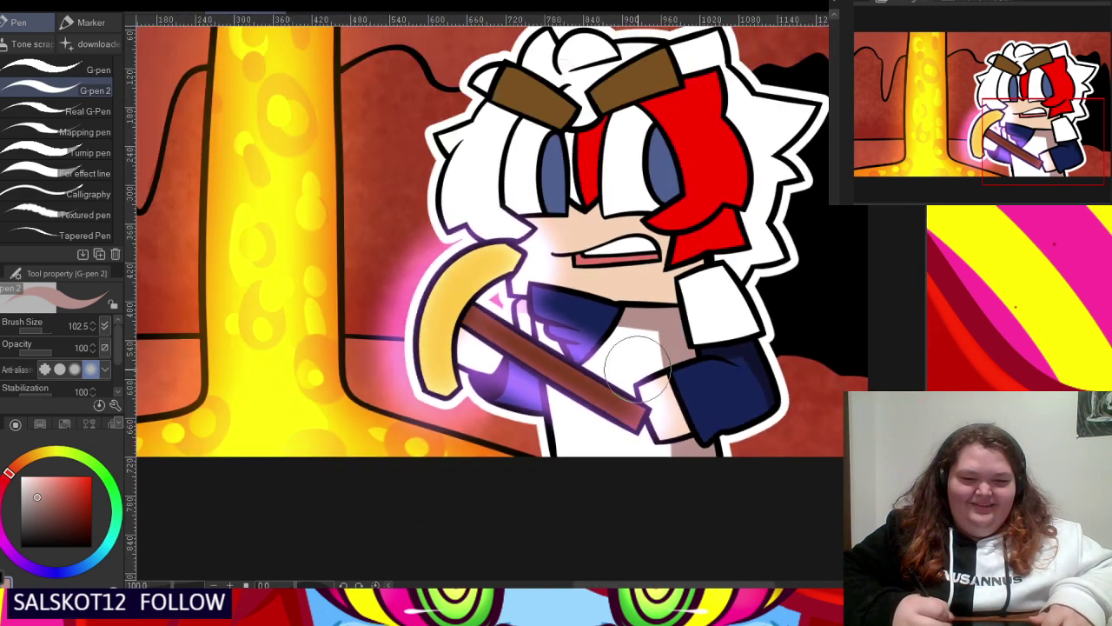
- Add a shadow to the other undersleeve where it meets the shirt, and erase the overlap from the pickaxe handle
{"action": "scroll", "coordinate": [475, 419], "scroll_direction": "up", "scroll_amount": 2}
{"action": "mouse_move", "coordinate": [548, 282]}
{"action": "left_mouse_down"}
{"action": "mouse_move", "coordinate": [574, 421]}
{"action": "mouse_move", "coordinate": [560, 515]}
{"action": "left_mouse_up"}
{"action": "scroll", "coordinate": [558, 514], "scroll_direction": "up", "scroll_amount": 2}
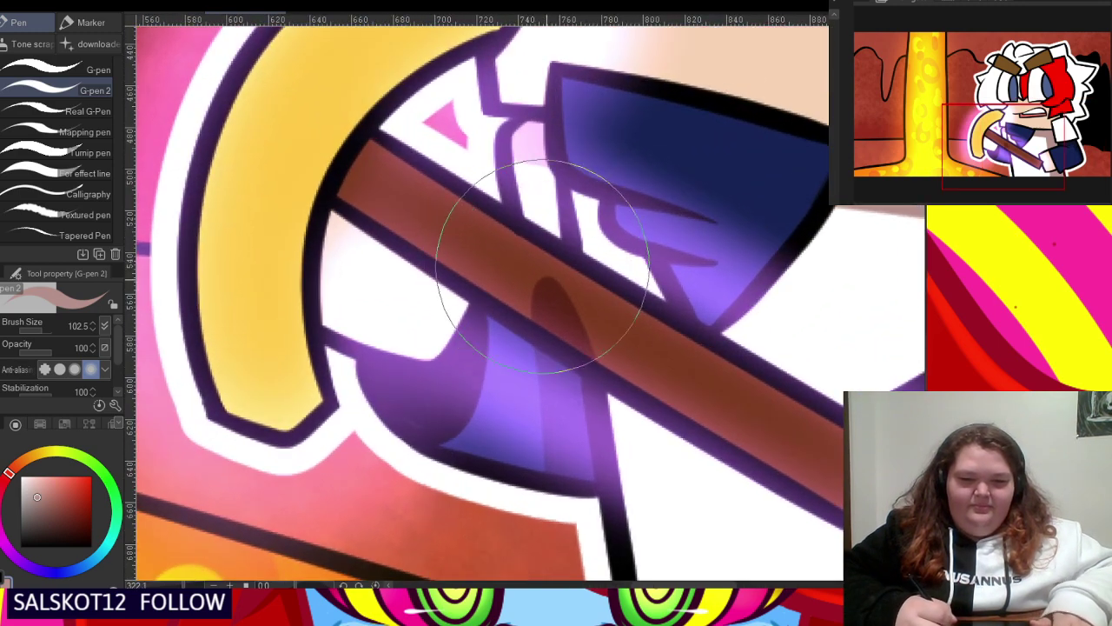
{"action": "scroll", "coordinate": [608, 352], "scroll_direction": "down", "scroll_amount": 4}
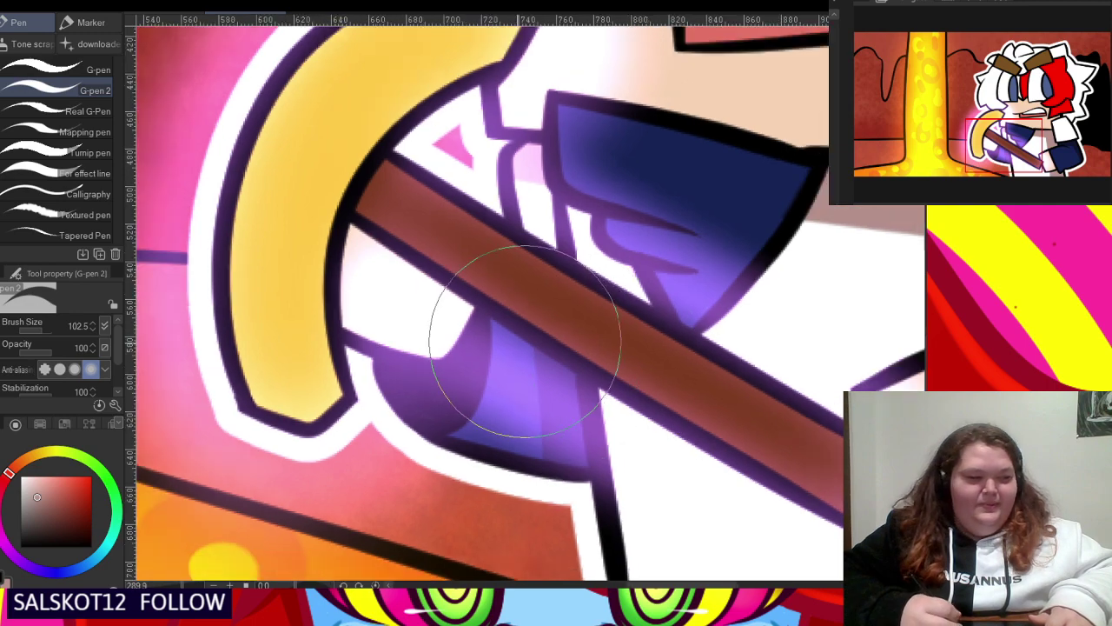
{"action": "scroll", "coordinate": [782, 270], "scroll_direction": "down", "scroll_amount": 2}
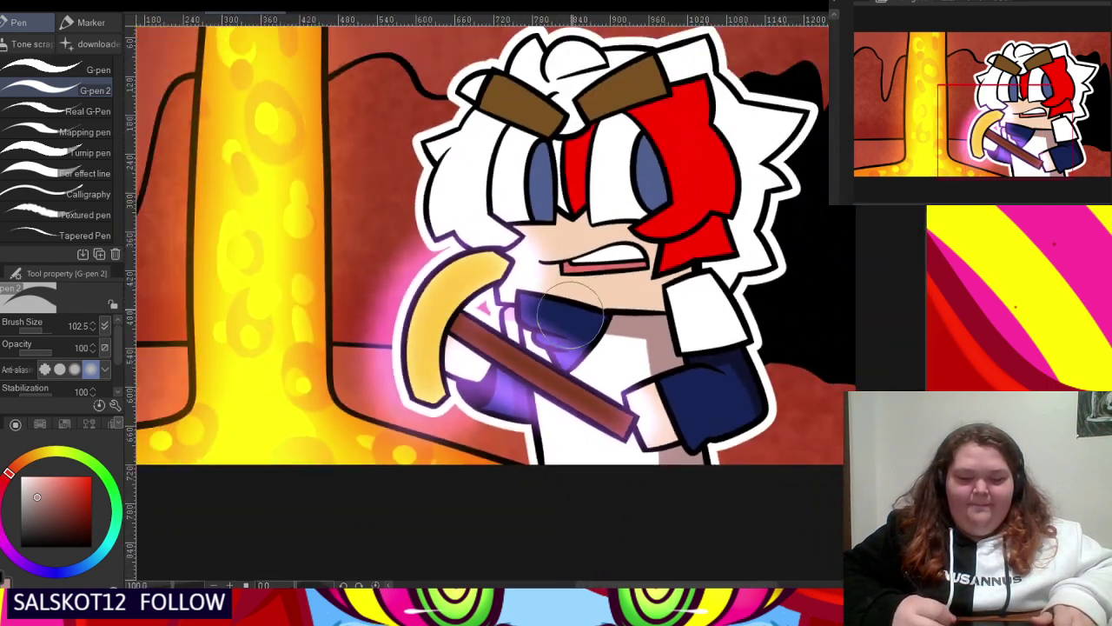
- Shade the upper part of the eye beside the red hair in greyish red and trim the shadow's lower edge into a curve
{"action": "scroll", "coordinate": [594, 279], "scroll_direction": "up", "scroll_amount": 5}
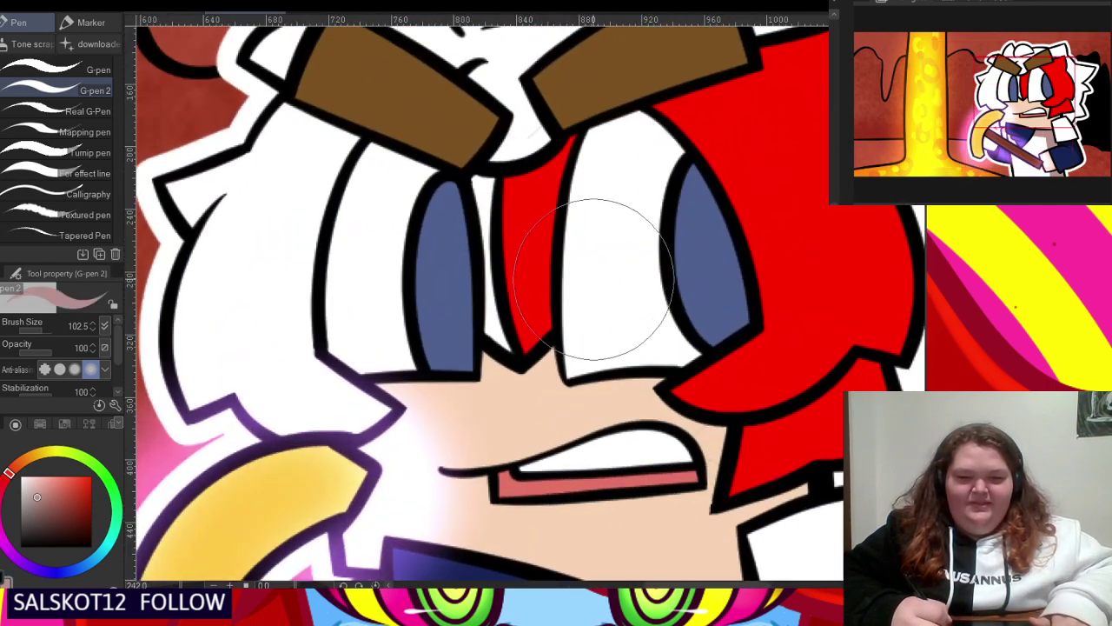
{"action": "mouse_move", "coordinate": [594, 278]}
{"action": "left_mouse_down"}
{"action": "mouse_move", "coordinate": [737, 287]}
{"action": "mouse_move", "coordinate": [738, 310]}
{"action": "mouse_move", "coordinate": [662, 168]}
{"action": "mouse_move", "coordinate": [596, 215]}
{"action": "left_mouse_up"}
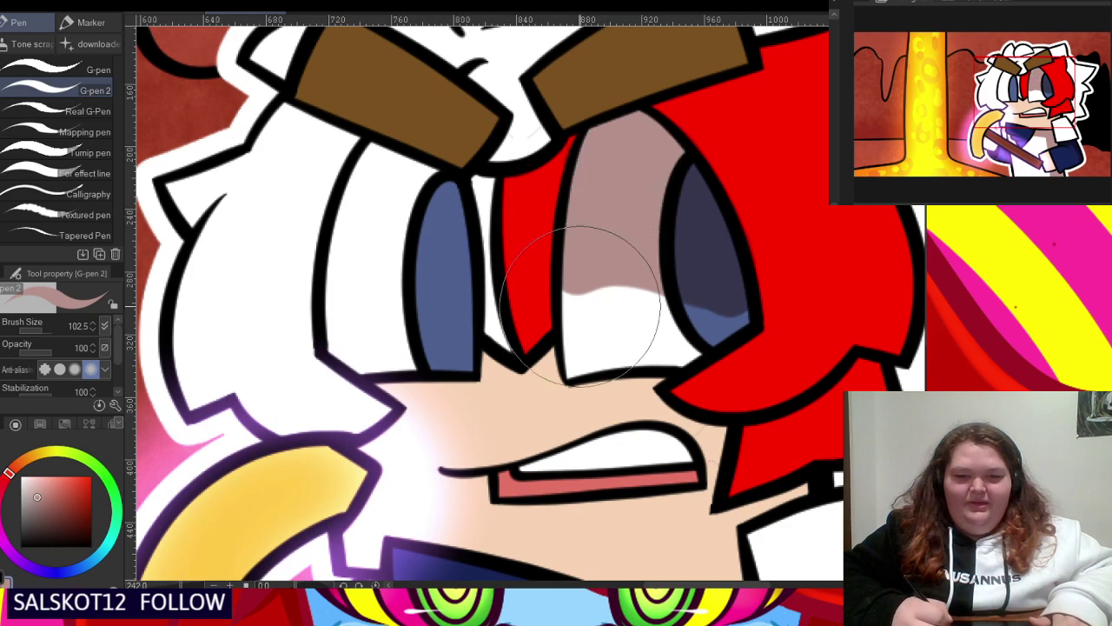
{"action": "left_click_drag", "start_coordinate": [571, 335], "coordinate": [786, 369]}
{"action": "scroll", "coordinate": [786, 370], "scroll_direction": "down", "scroll_amount": 2}
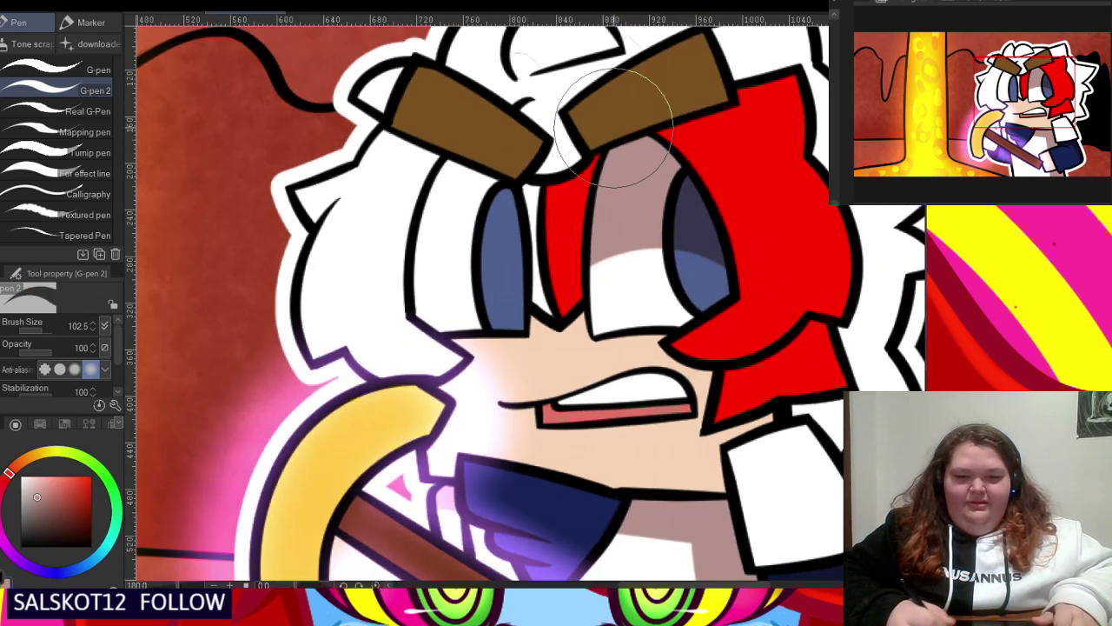
- Shade the upper part of the eye beside the white hair in greyish red and erase the spill around it into a curved edge
{"action": "scroll", "coordinate": [435, 211], "scroll_direction": "up", "scroll_amount": 3}
{"action": "mouse_move", "coordinate": [422, 286]}
{"action": "left_mouse_down"}
{"action": "mouse_move", "coordinate": [410, 310]}
{"action": "mouse_move", "coordinate": [567, 284]}
{"action": "left_mouse_up"}
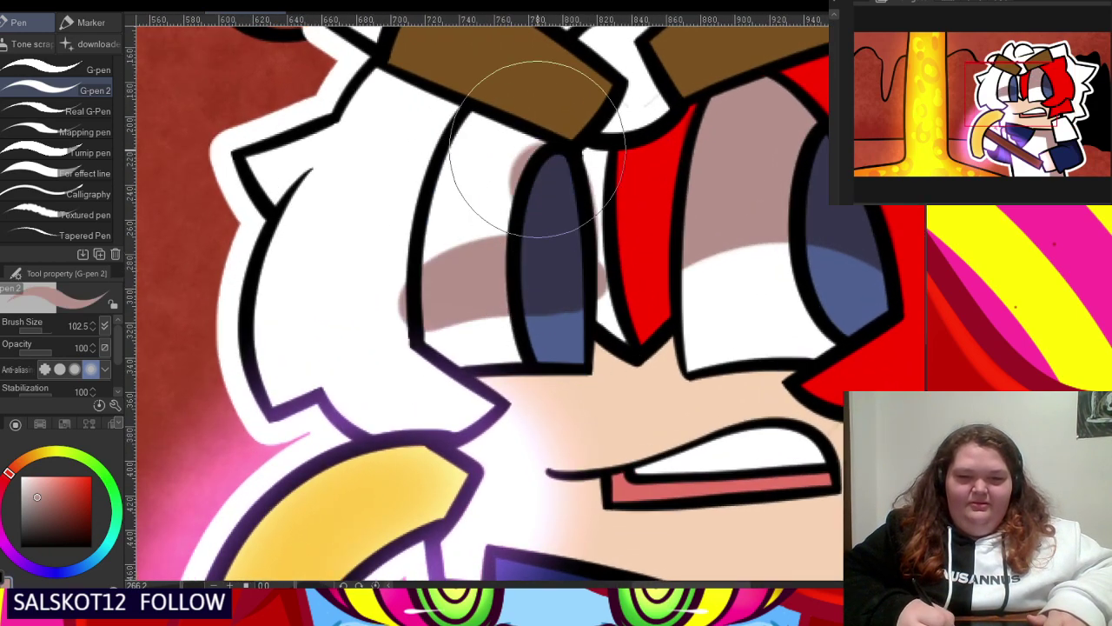
{"action": "mouse_move", "coordinate": [536, 148]}
{"action": "left_mouse_down"}
{"action": "mouse_move", "coordinate": [451, 171]}
{"action": "mouse_move", "coordinate": [479, 114]}
{"action": "mouse_move", "coordinate": [431, 313]}
{"action": "mouse_move", "coordinate": [501, 178]}
{"action": "mouse_move", "coordinate": [486, 283]}
{"action": "left_mouse_up"}
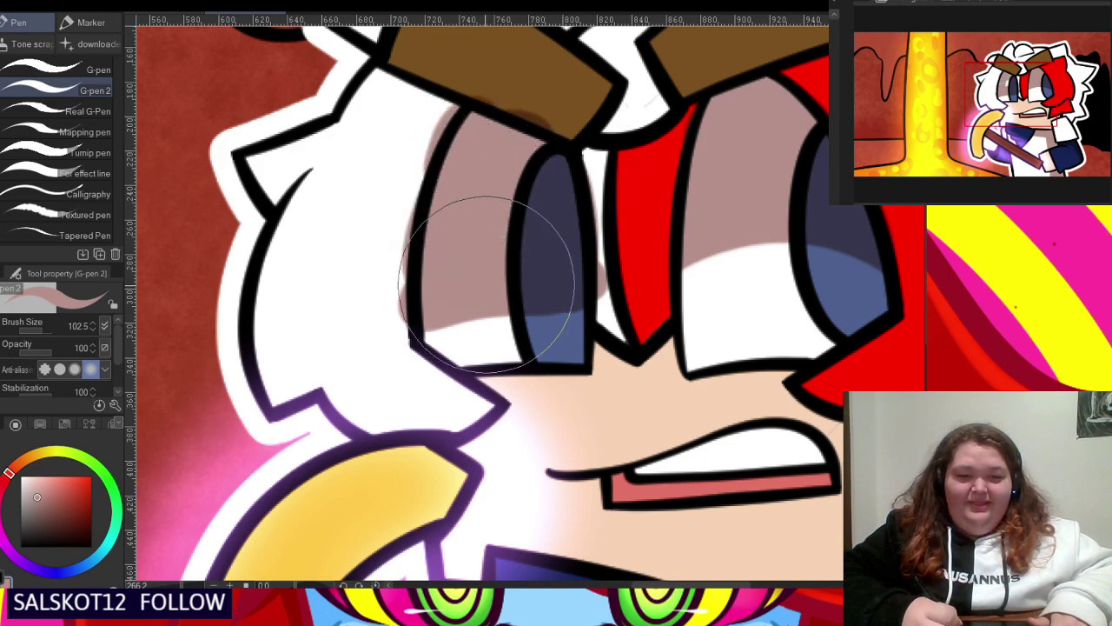
{"action": "key", "text": "c"}
{"action": "mouse_move", "coordinate": [402, 367]}
{"action": "left_mouse_down"}
{"action": "mouse_move", "coordinate": [560, 299]}
{"action": "mouse_move", "coordinate": [641, 338]}
{"action": "left_mouse_up"}
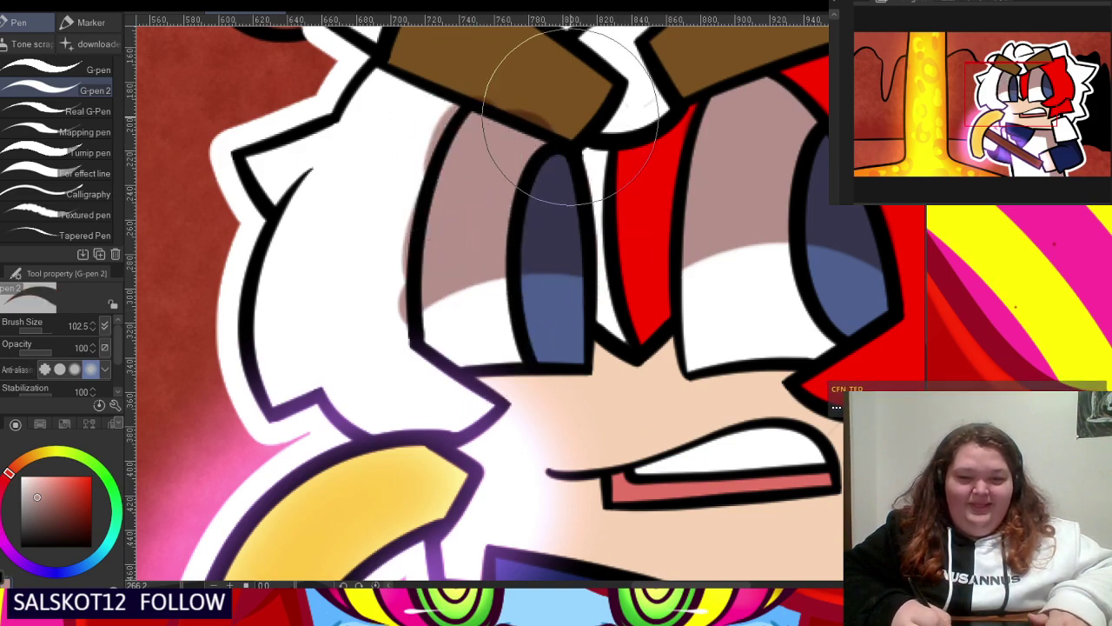
{"action": "scroll", "coordinate": [539, 269], "scroll_direction": "down", "scroll_amount": 1}
{"action": "scroll", "coordinate": [556, 309], "scroll_direction": "up", "scroll_amount": 1}
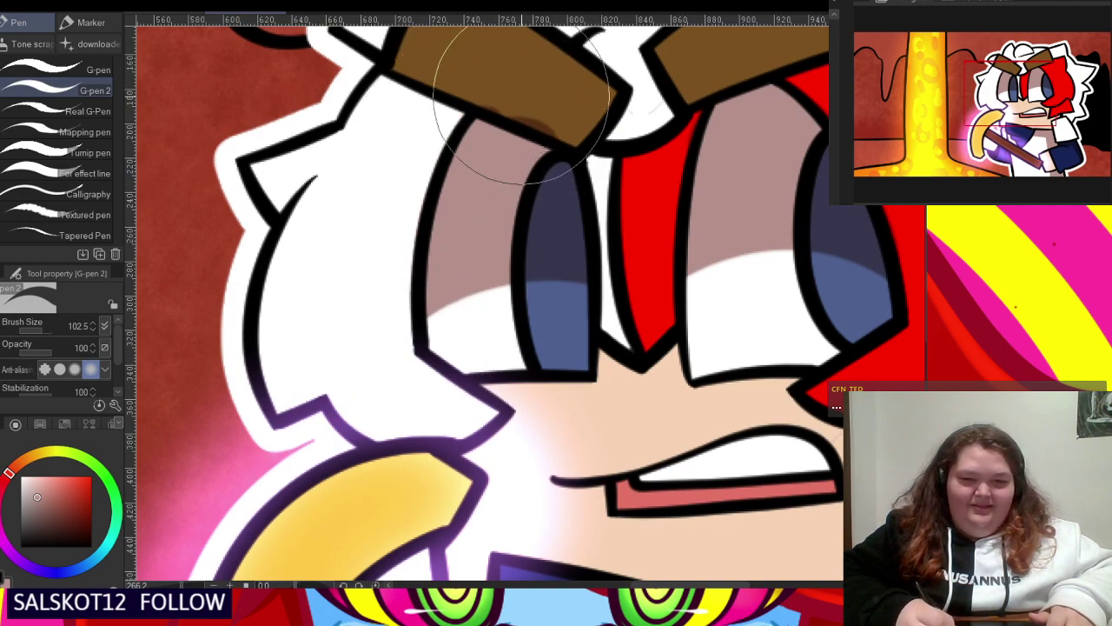
- Add a shadow across the upper end of the red and white hair strands between the eyes, beneath the brows
{"action": "scroll", "coordinate": [519, 139], "scroll_direction": "down", "scroll_amount": 1}
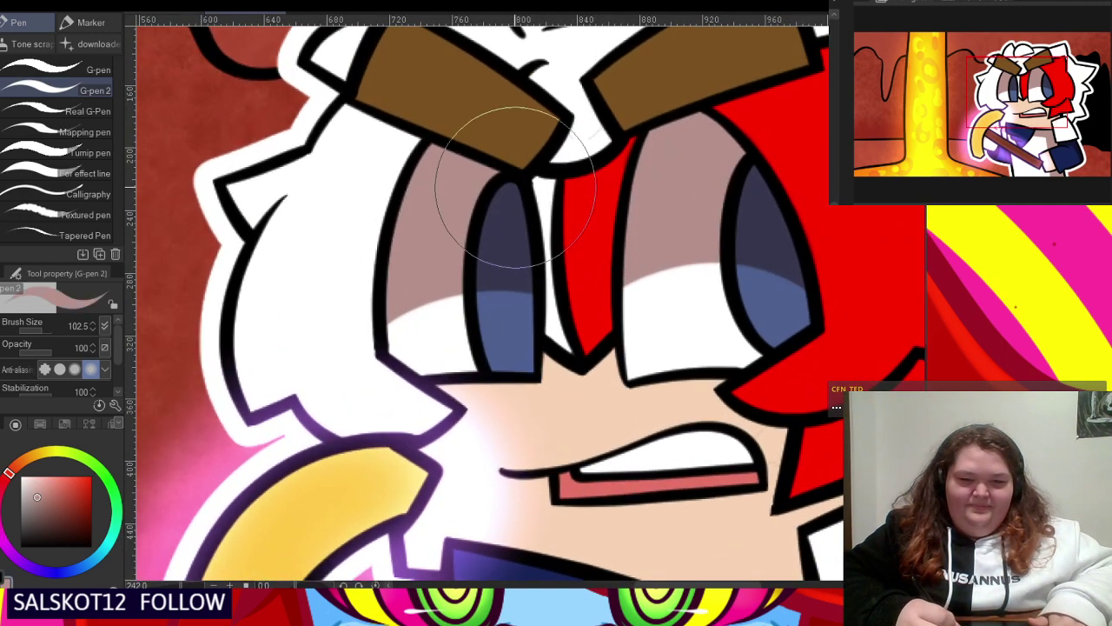
{"action": "mouse_move", "coordinate": [515, 188]}
{"action": "left_mouse_down"}
{"action": "mouse_move", "coordinate": [574, 209]}
{"action": "mouse_move", "coordinate": [633, 139]}
{"action": "left_mouse_up"}
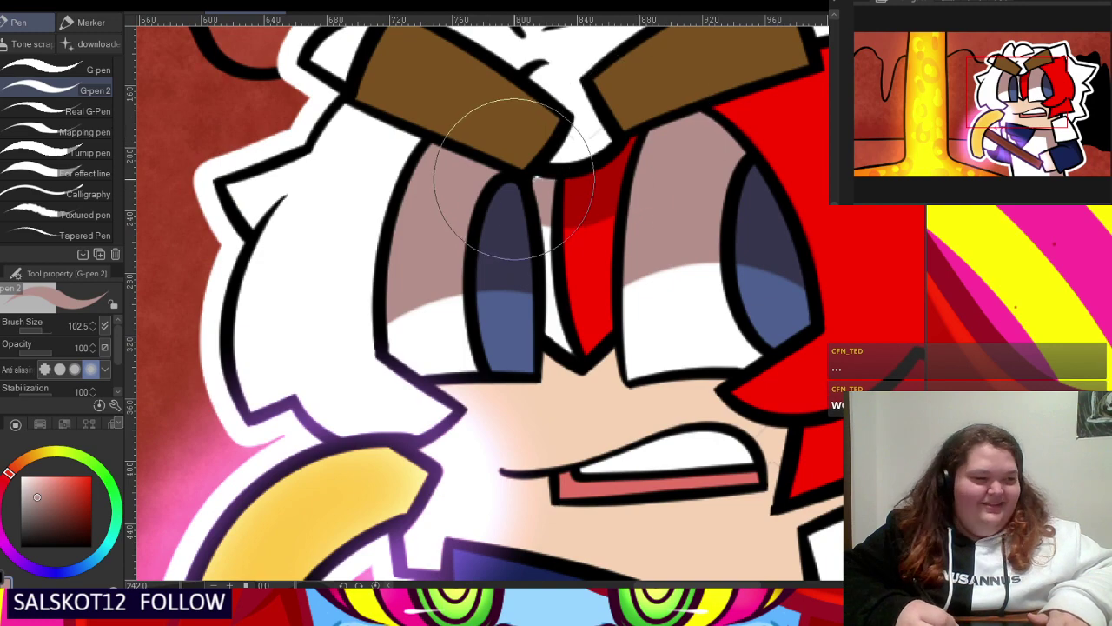
{"action": "scroll", "coordinate": [521, 161], "scroll_direction": "down", "scroll_amount": 2}
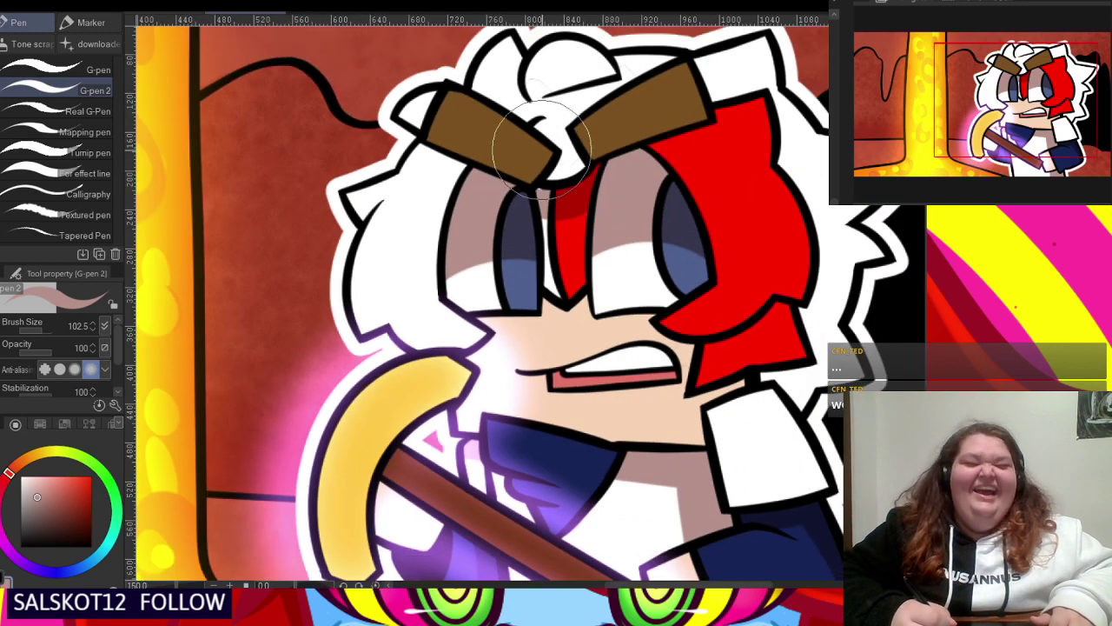
- Paint a curved shadow beneath the large red fringe, across the cheek and the smaller red lock, redoing the first stroke
{"action": "scroll", "coordinate": [541, 148], "scroll_direction": "down", "scroll_amount": 3}
{"action": "scroll", "coordinate": [608, 235], "scroll_direction": "up", "scroll_amount": 5}
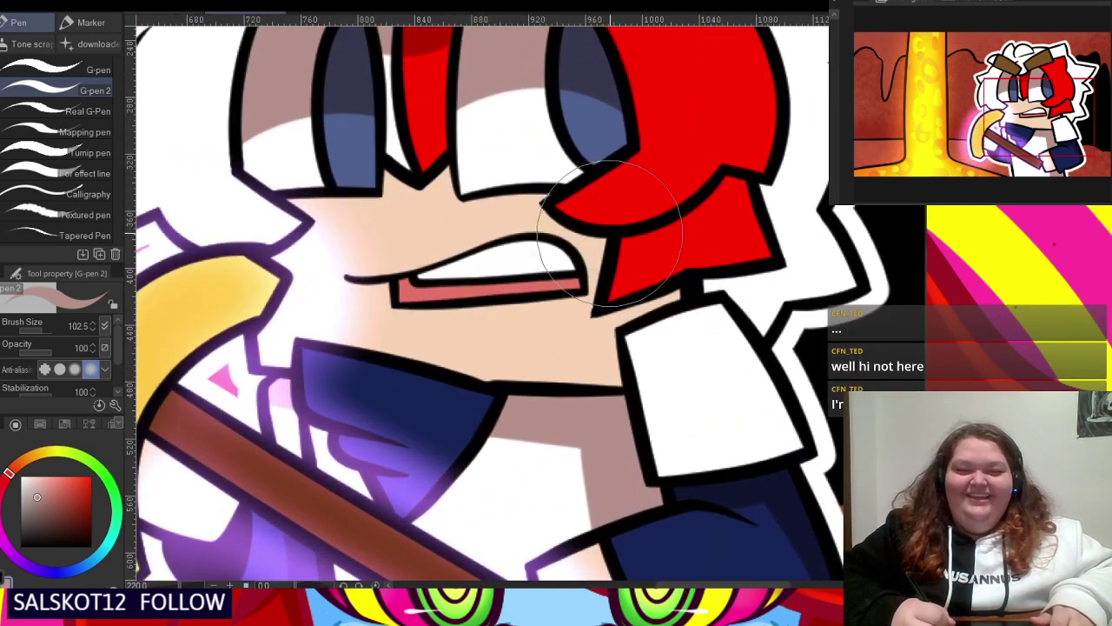
{"action": "scroll", "coordinate": [609, 230], "scroll_direction": "up", "scroll_amount": 2}
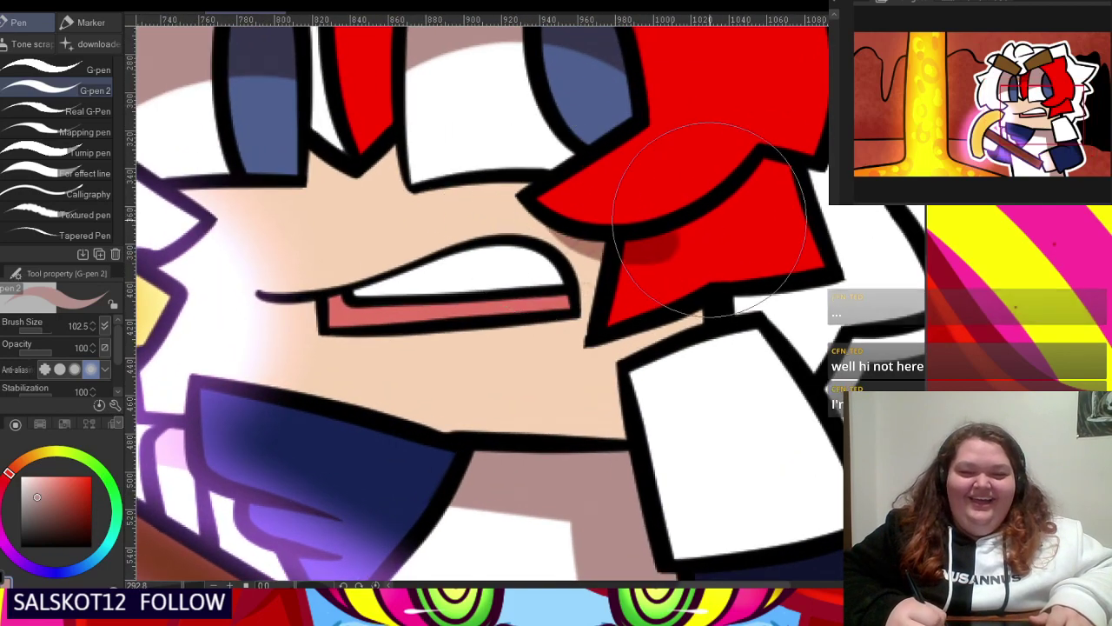
{"action": "left_click_drag", "start_coordinate": [709, 220], "coordinate": [756, 144]}
{"action": "key", "text": "ctrl+z"}
{"action": "mouse_move", "coordinate": [541, 218]}
{"action": "left_mouse_down"}
{"action": "mouse_move", "coordinate": [652, 245]}
{"action": "mouse_move", "coordinate": [765, 171]}
{"action": "left_mouse_up"}
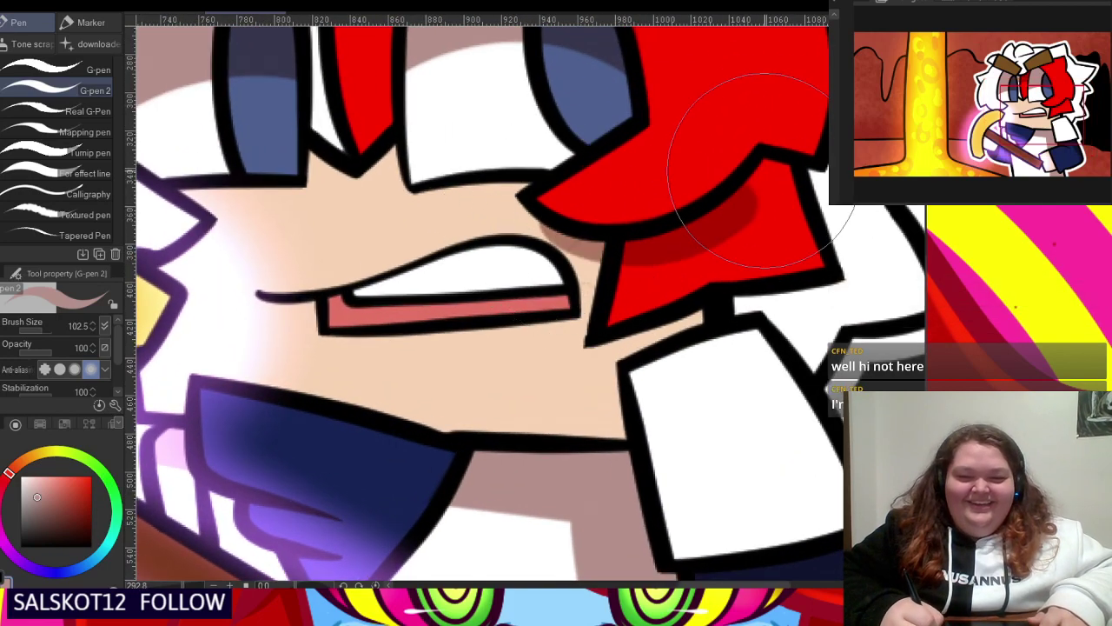
{"action": "scroll", "coordinate": [590, 226], "scroll_direction": "up", "scroll_amount": 1}
{"action": "left_click", "coordinate": [493, 195], "text": "alt"}
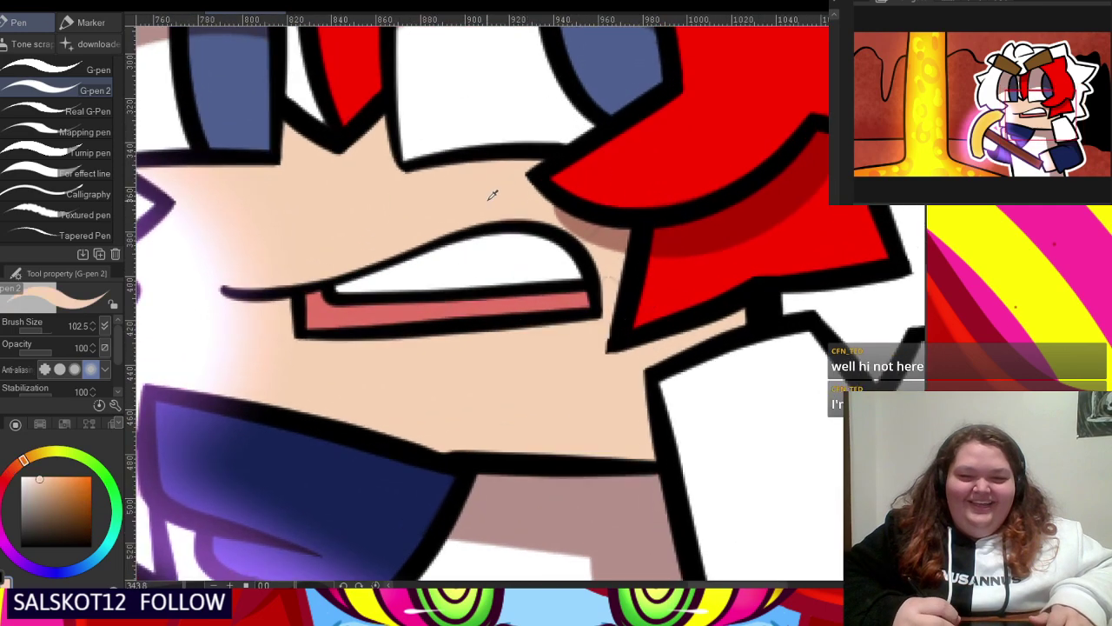
{"action": "scroll", "coordinate": [588, 223], "scroll_direction": "up", "scroll_amount": 1}
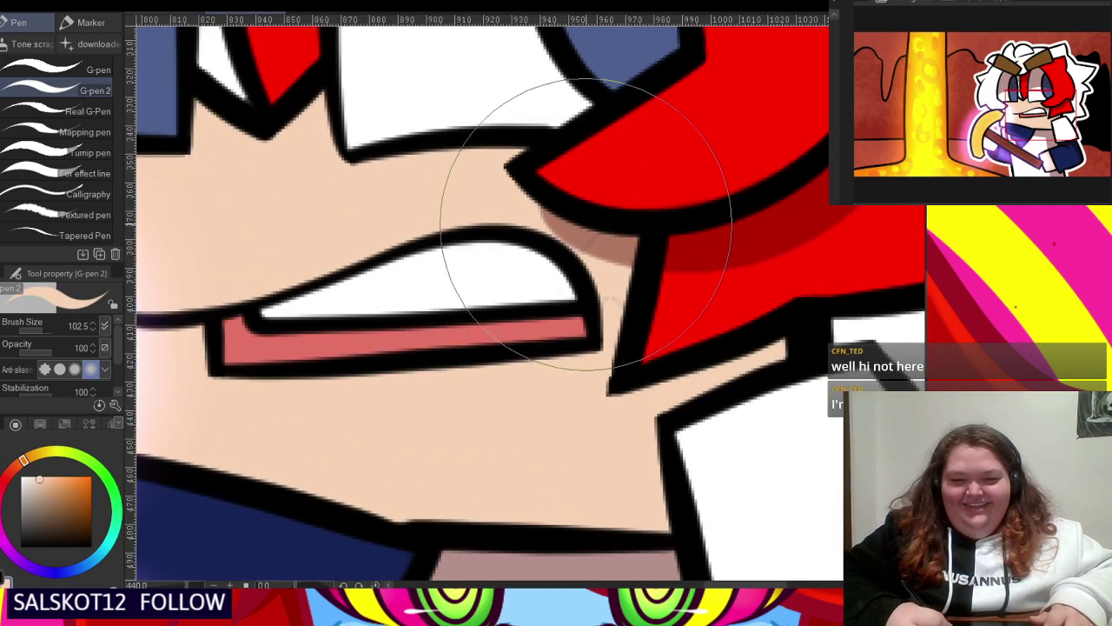
{"action": "scroll", "coordinate": [599, 261], "scroll_direction": "down", "scroll_amount": 2}
{"action": "scroll", "coordinate": [617, 332], "scroll_direction": "down", "scroll_amount": 2}
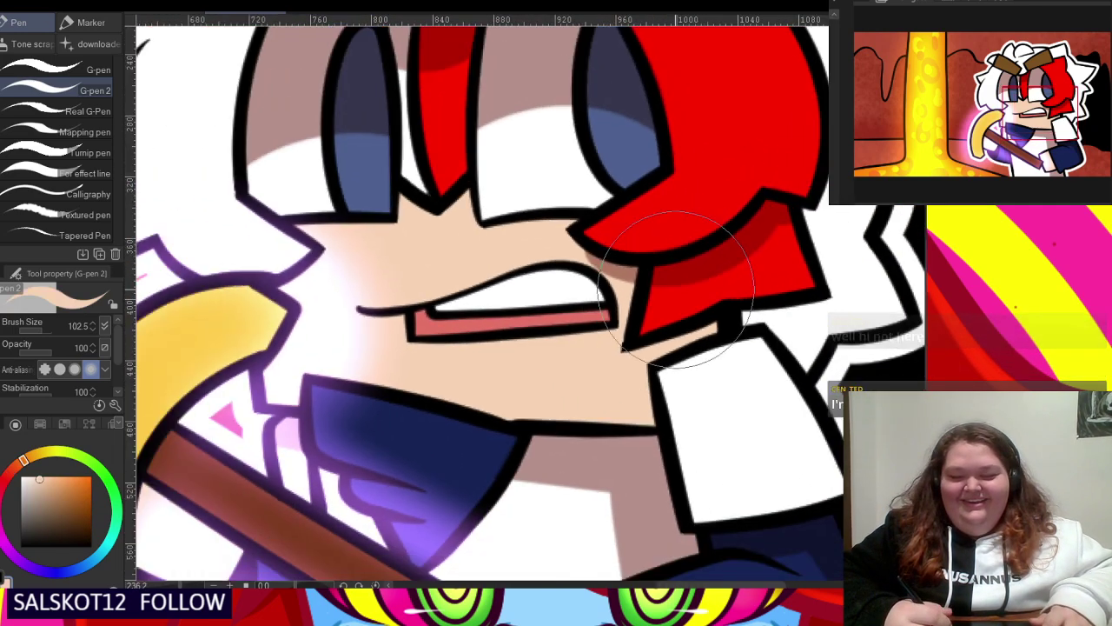
{"action": "scroll", "coordinate": [617, 332], "scroll_direction": "up", "scroll_amount": 1}
{"action": "scroll", "coordinate": [638, 167], "scroll_direction": "down", "scroll_amount": 1}
- Sample the greyish-red shadow colour from the eye and shade the cheek and white hair along the underside of the smaller red lock
{"action": "left_click", "coordinate": [584, 101], "text": "alt"}
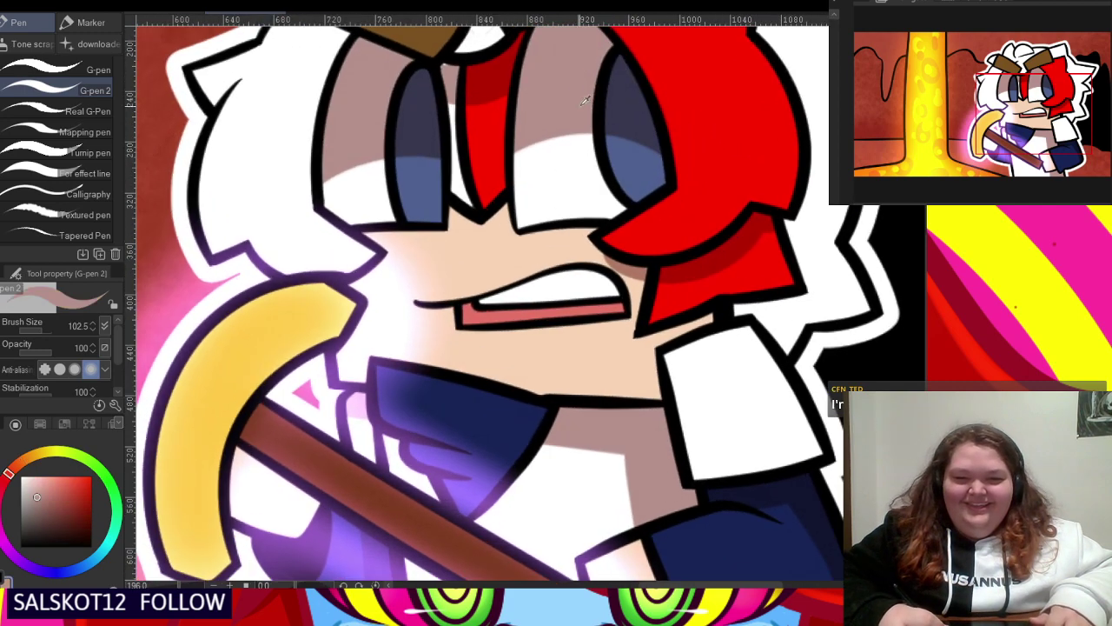
{"action": "scroll", "coordinate": [686, 321], "scroll_direction": "down", "scroll_amount": 1}
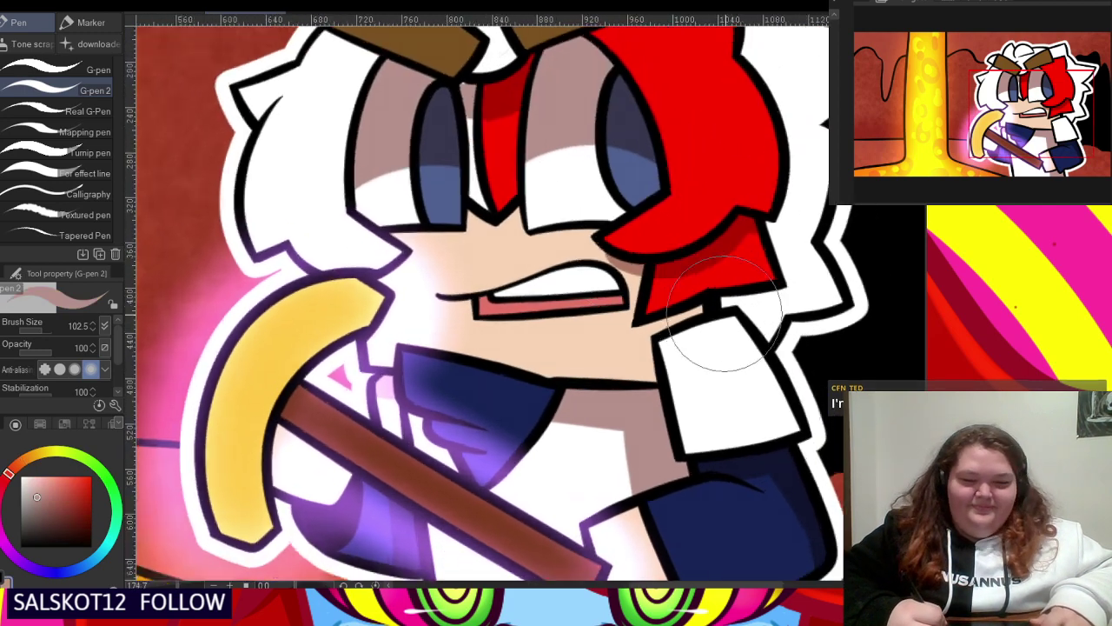
{"action": "scroll", "coordinate": [645, 336], "scroll_direction": "up", "scroll_amount": 3}
{"action": "left_click_drag", "start_coordinate": [620, 336], "coordinate": [778, 291]}
{"action": "key", "text": "ctrl+z"}
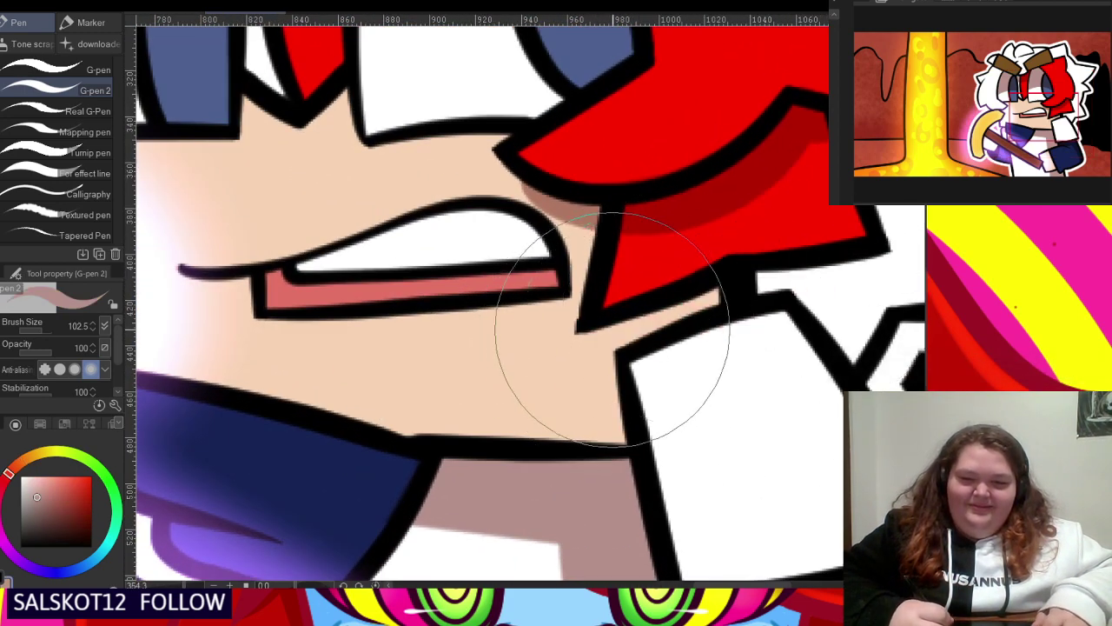
{"action": "mouse_move", "coordinate": [600, 346]}
{"action": "left_mouse_down"}
{"action": "mouse_move", "coordinate": [658, 336]}
{"action": "mouse_move", "coordinate": [798, 270]}
{"action": "mouse_move", "coordinate": [890, 258]}
{"action": "left_mouse_up"}
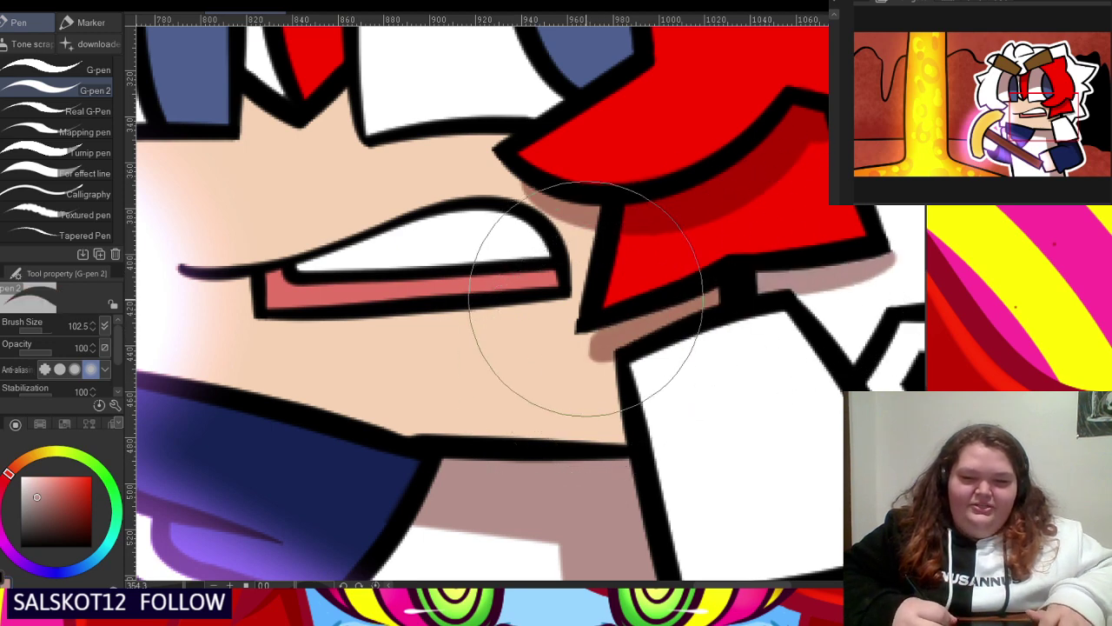
- Shade the outer edge of the large red hair section from its upper tip downwards, trimming the shadow's inner edge with transparent colour
{"action": "scroll", "coordinate": [520, 344], "scroll_direction": "down", "scroll_amount": 1}
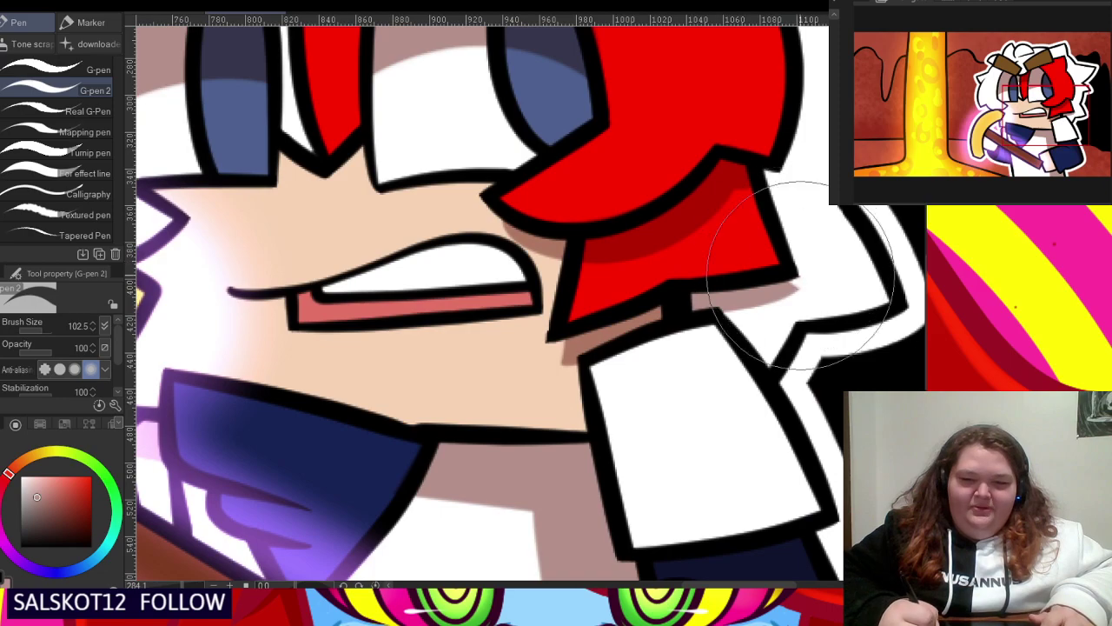
{"action": "scroll", "coordinate": [799, 273], "scroll_direction": "down", "scroll_amount": 6}
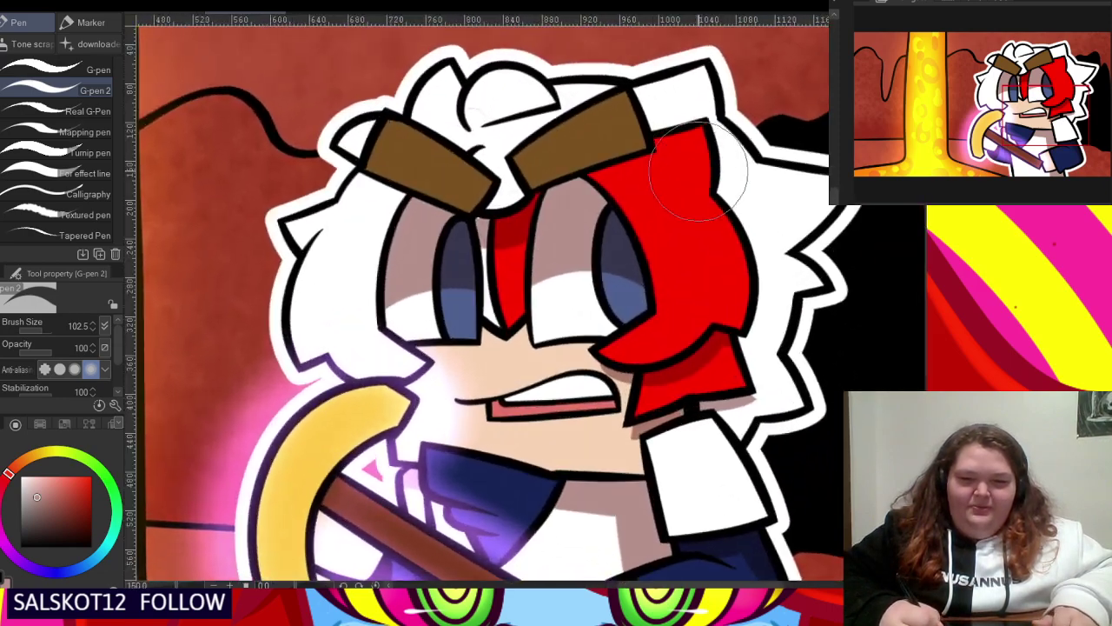
{"action": "scroll", "coordinate": [698, 172], "scroll_direction": "up", "scroll_amount": 4}
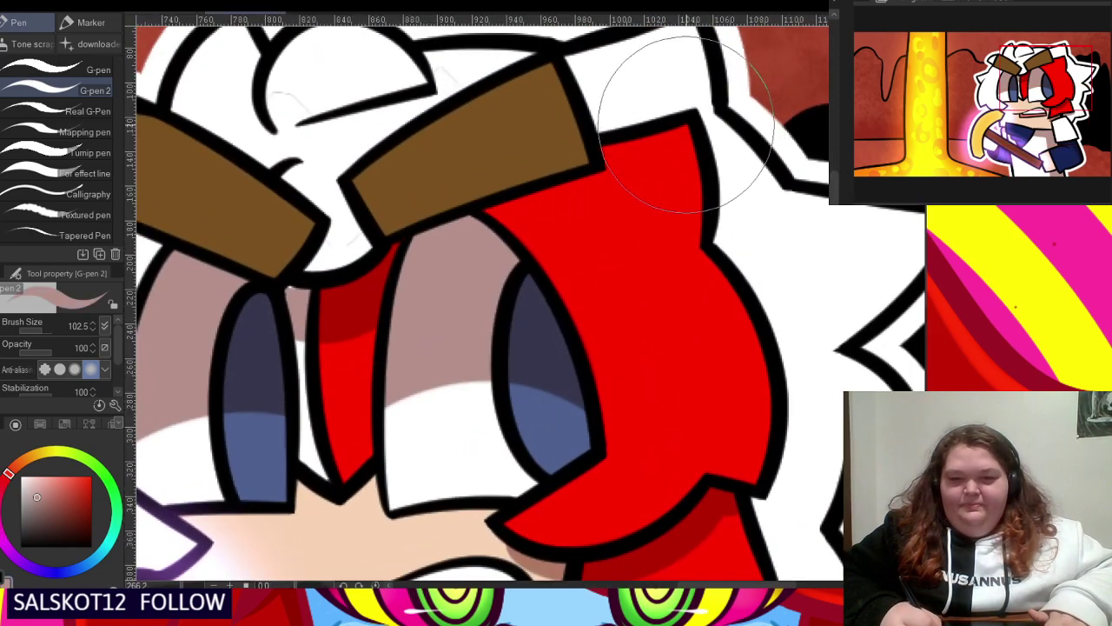
{"action": "key", "text": "c"}
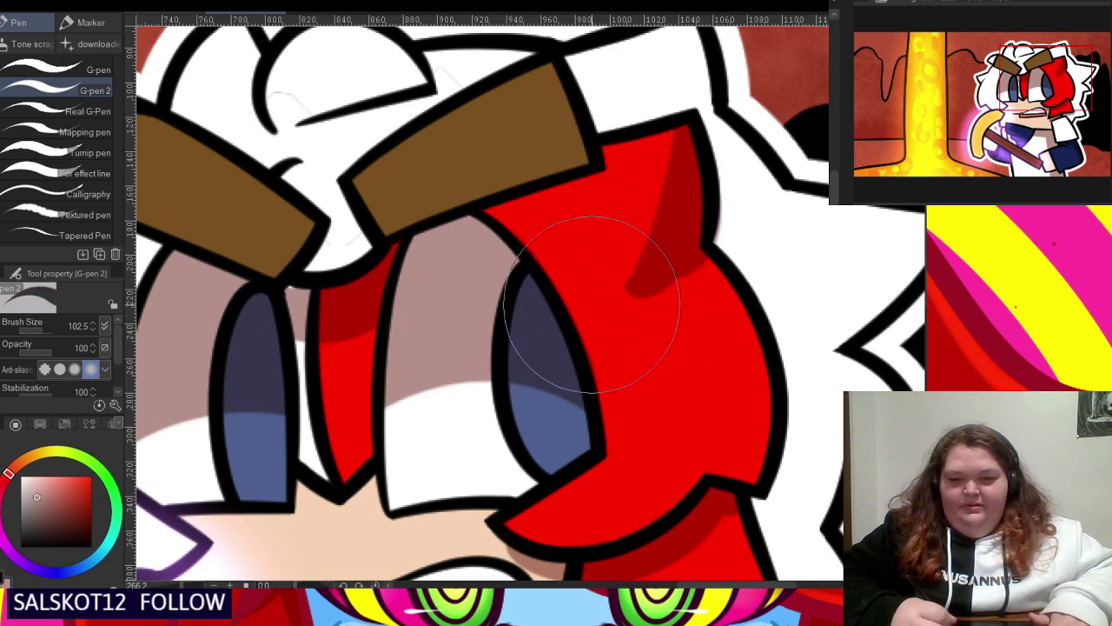
{"action": "key", "text": "c"}
{"action": "mouse_move", "coordinate": [748, 276]}
{"action": "left_mouse_down"}
{"action": "mouse_move", "coordinate": [752, 348]}
{"action": "mouse_move", "coordinate": [718, 446]}
{"action": "left_mouse_up"}
{"action": "key", "text": "c"}
{"action": "mouse_move", "coordinate": [584, 254]}
{"action": "left_mouse_down"}
{"action": "mouse_move", "coordinate": [677, 328]}
{"action": "mouse_move", "coordinate": [740, 489]}
{"action": "left_mouse_up"}
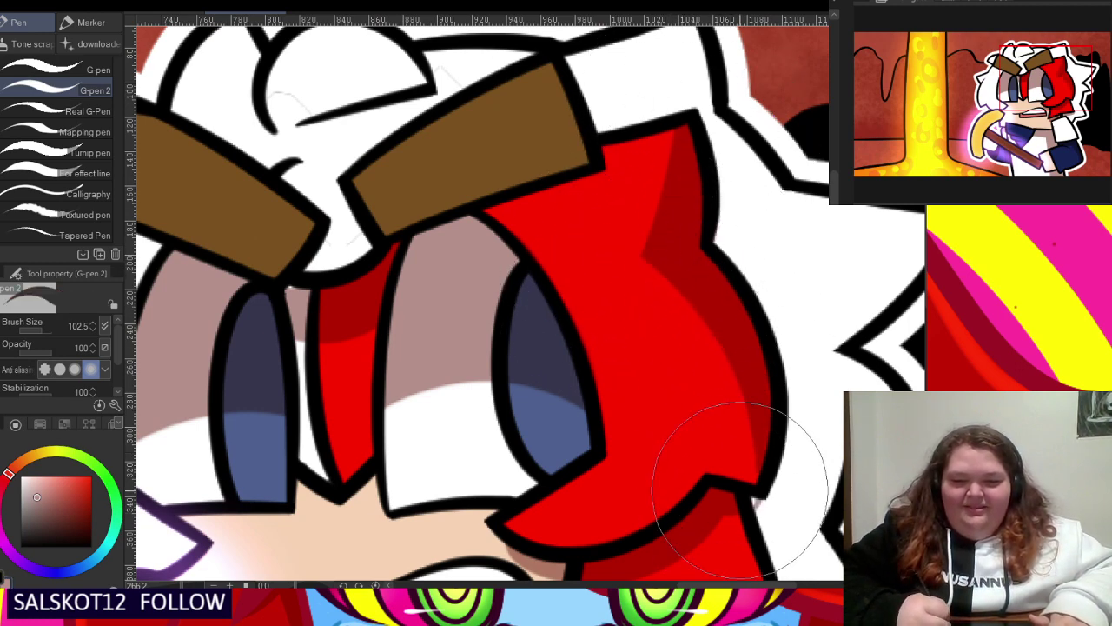
- Shade the outer edge of the small pointed white hair tuft on the side of the head above the pickaxe
{"action": "scroll", "coordinate": [630, 247], "scroll_direction": "down", "scroll_amount": 5}
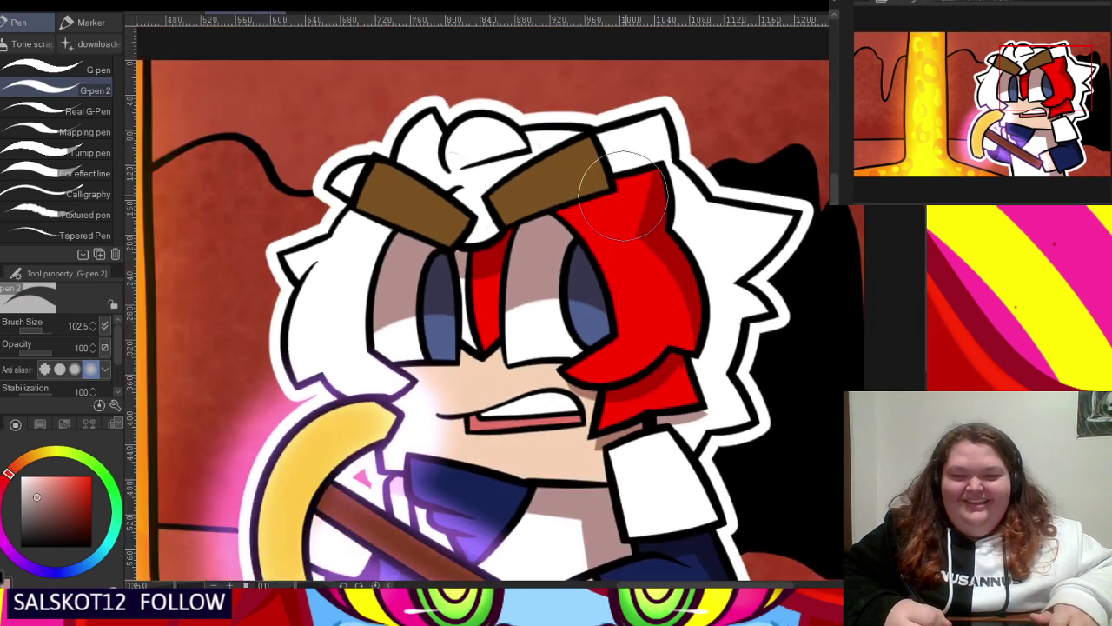
{"action": "scroll", "coordinate": [379, 228], "scroll_direction": "up", "scroll_amount": 3}
{"action": "scroll", "coordinate": [396, 213], "scroll_direction": "up", "scroll_amount": 3}
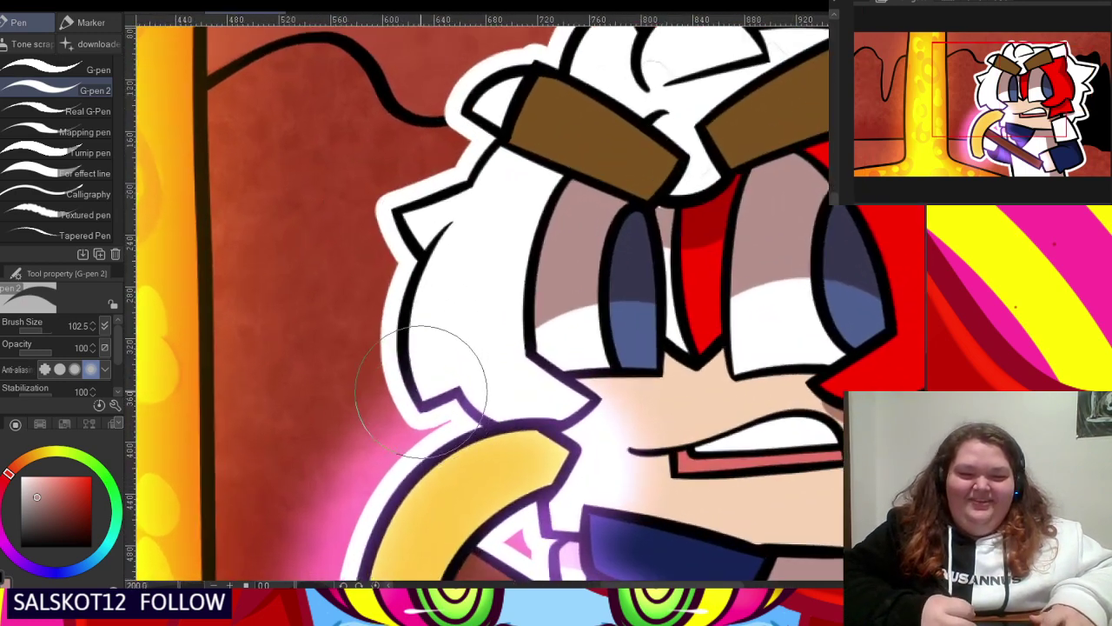
{"action": "scroll", "coordinate": [382, 352], "scroll_direction": "down", "scroll_amount": 1}
{"action": "scroll", "coordinate": [364, 287], "scroll_direction": "up", "scroll_amount": 3}
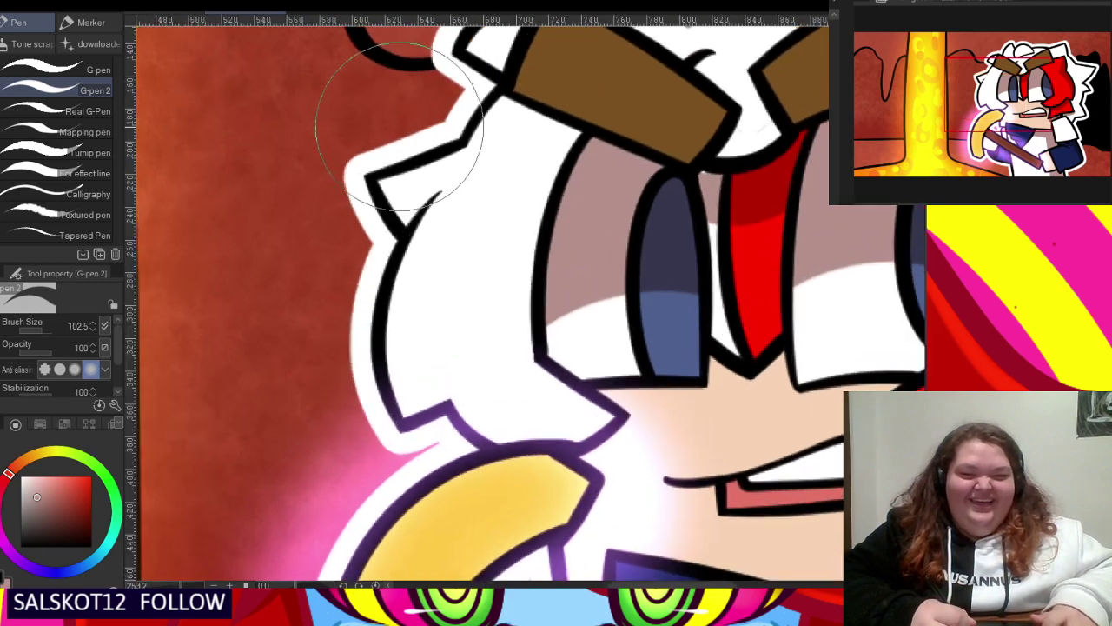
{"action": "mouse_move", "coordinate": [342, 182]}
{"action": "left_mouse_down"}
{"action": "mouse_move", "coordinate": [421, 251]}
{"action": "mouse_move", "coordinate": [462, 241]}
{"action": "mouse_move", "coordinate": [481, 219]}
{"action": "mouse_move", "coordinate": [424, 317]}
{"action": "mouse_move", "coordinate": [407, 303]}
{"action": "mouse_move", "coordinate": [471, 259]}
{"action": "left_mouse_up"}
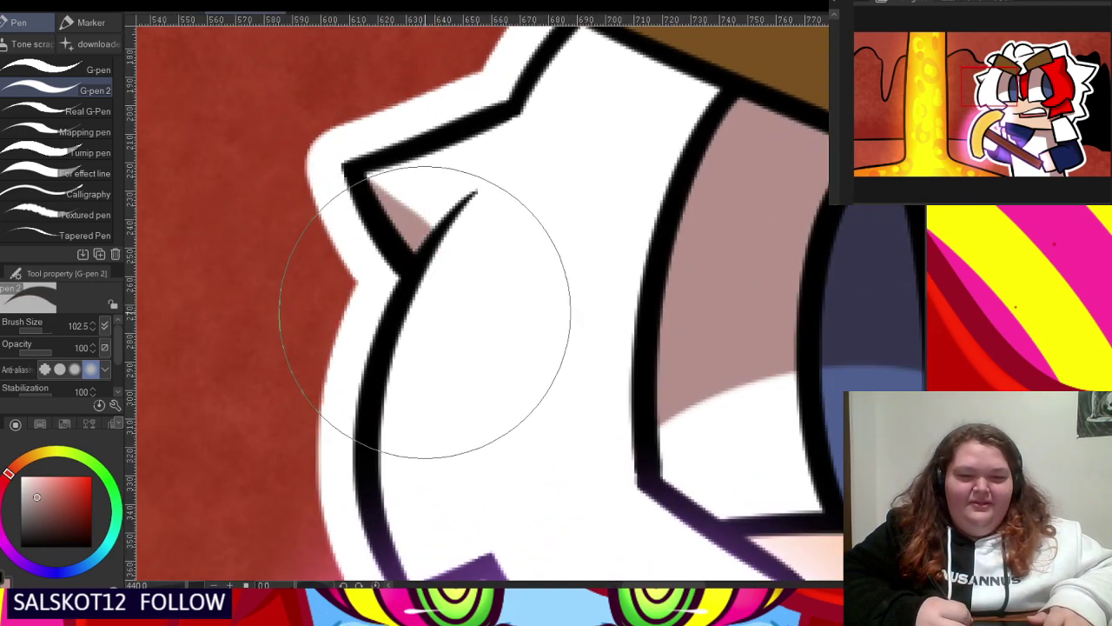
- Shade the pointed white tuft beside the round tuft on top of the head, clearing the spill and resampling the shadow colour
{"action": "scroll", "coordinate": [483, 208], "scroll_direction": "down", "scroll_amount": 5}
{"action": "scroll", "coordinate": [493, 165], "scroll_direction": "up", "scroll_amount": 2}
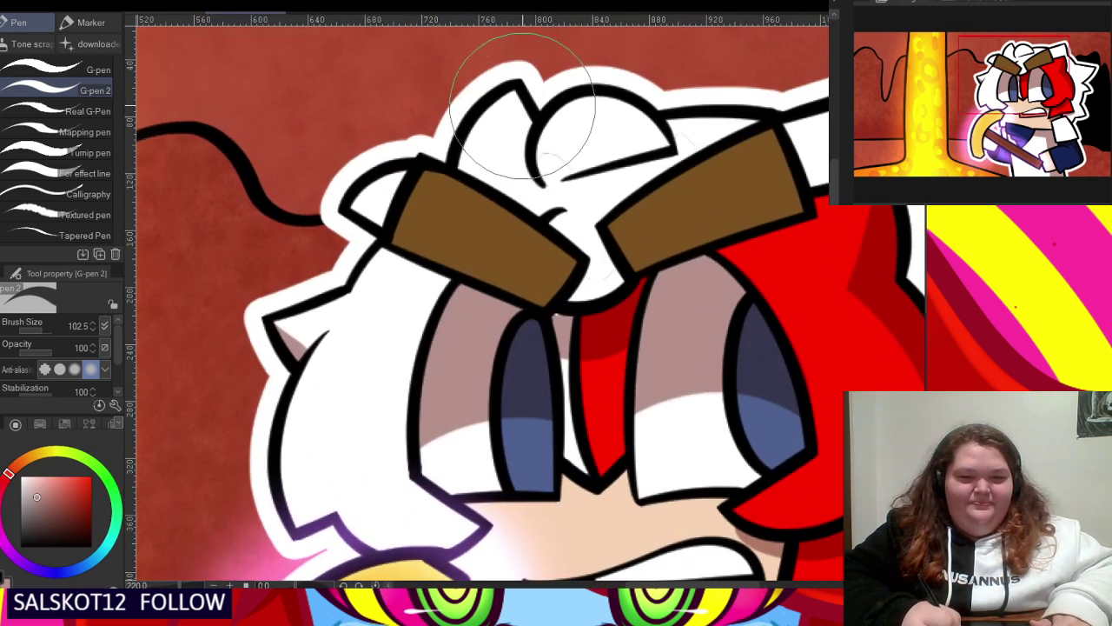
{"action": "mouse_move", "coordinate": [551, 124]}
{"action": "left_mouse_down"}
{"action": "mouse_move", "coordinate": [521, 137]}
{"action": "mouse_move", "coordinate": [558, 135]}
{"action": "left_mouse_up"}
{"action": "key", "text": "ctrl+z"}
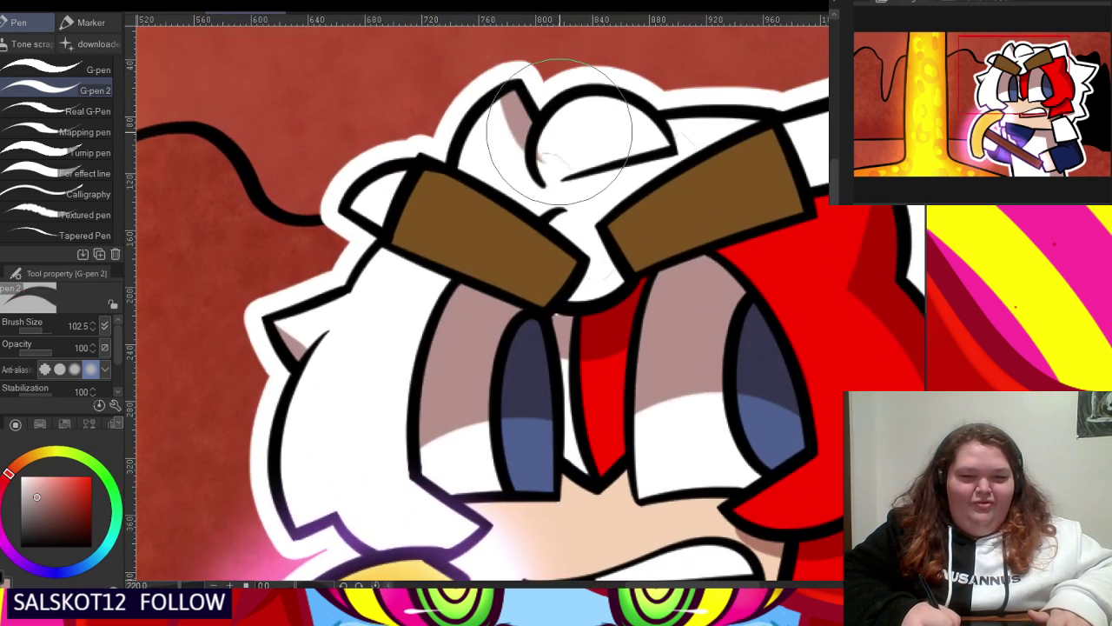
{"action": "left_click", "coordinate": [574, 140], "text": "alt"}
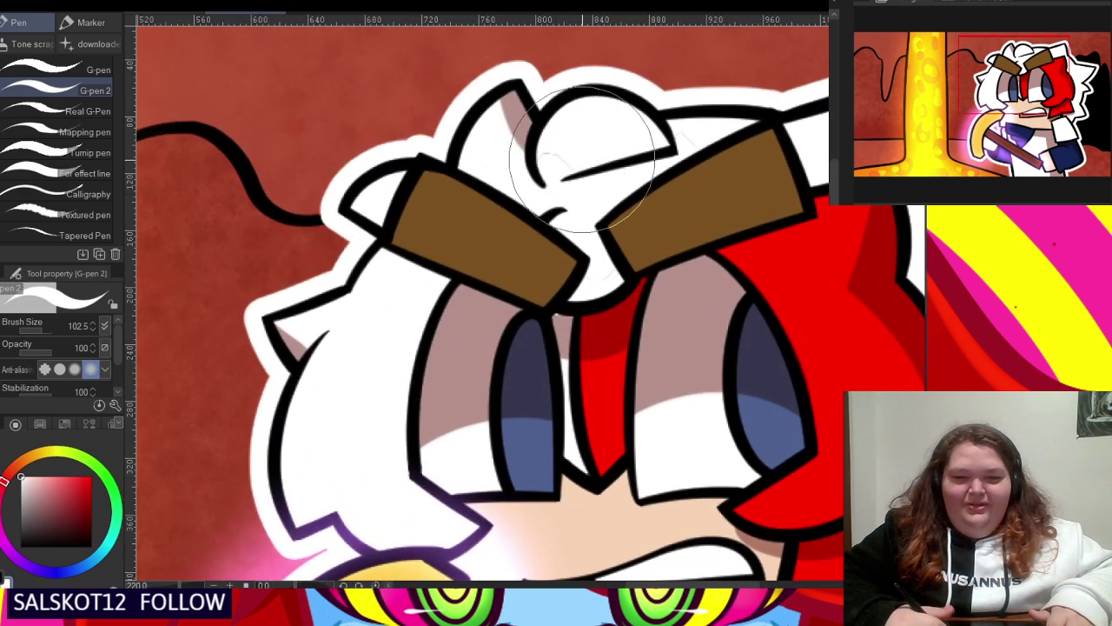
{"action": "scroll", "coordinate": [582, 157], "scroll_direction": "up", "scroll_amount": 1}
{"action": "left_click", "coordinate": [510, 83], "text": "alt"}
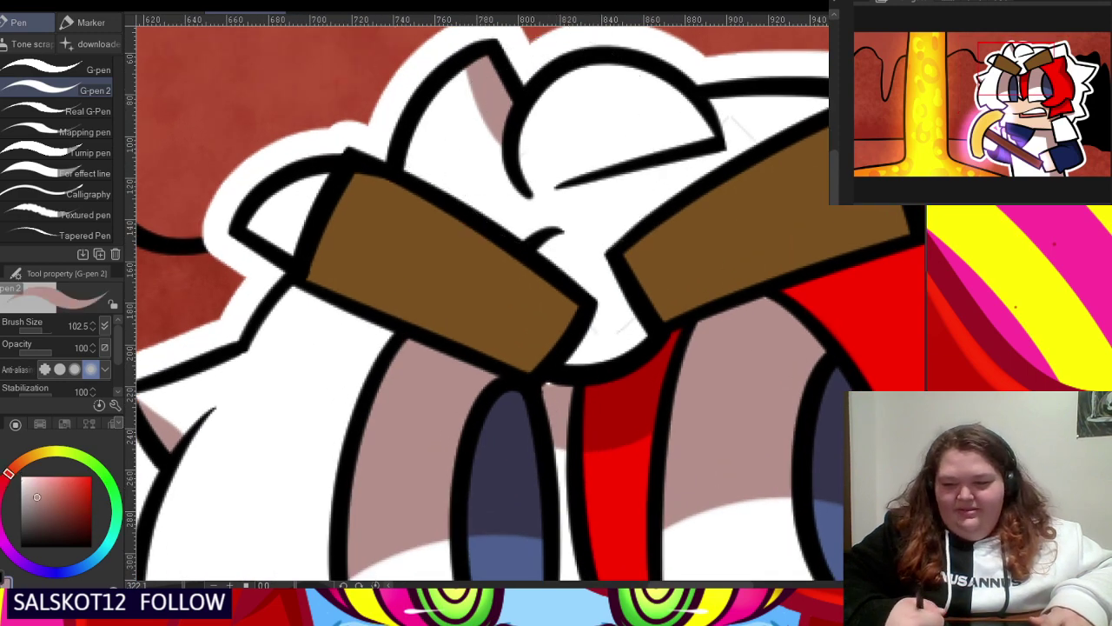
- Shade the outer edge of the white hair tuft above the red hair, from its tip down to the red section
{"action": "scroll", "coordinate": [732, 144], "scroll_direction": "down", "scroll_amount": 3}
{"action": "scroll", "coordinate": [732, 143], "scroll_direction": "up", "scroll_amount": 2}
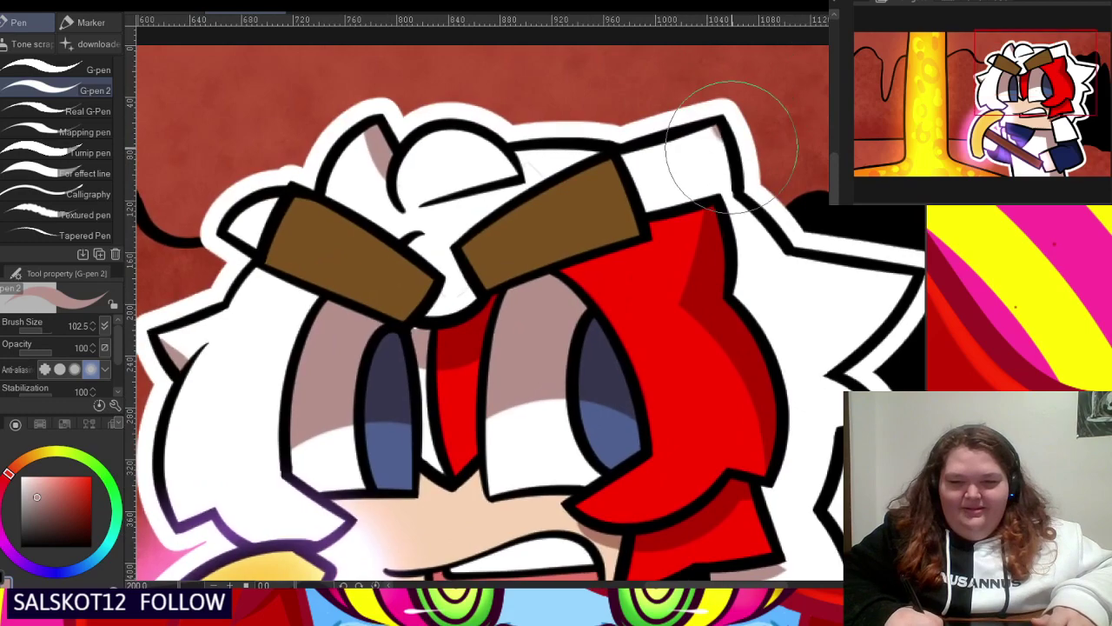
{"action": "scroll", "coordinate": [720, 137], "scroll_direction": "up", "scroll_amount": 2}
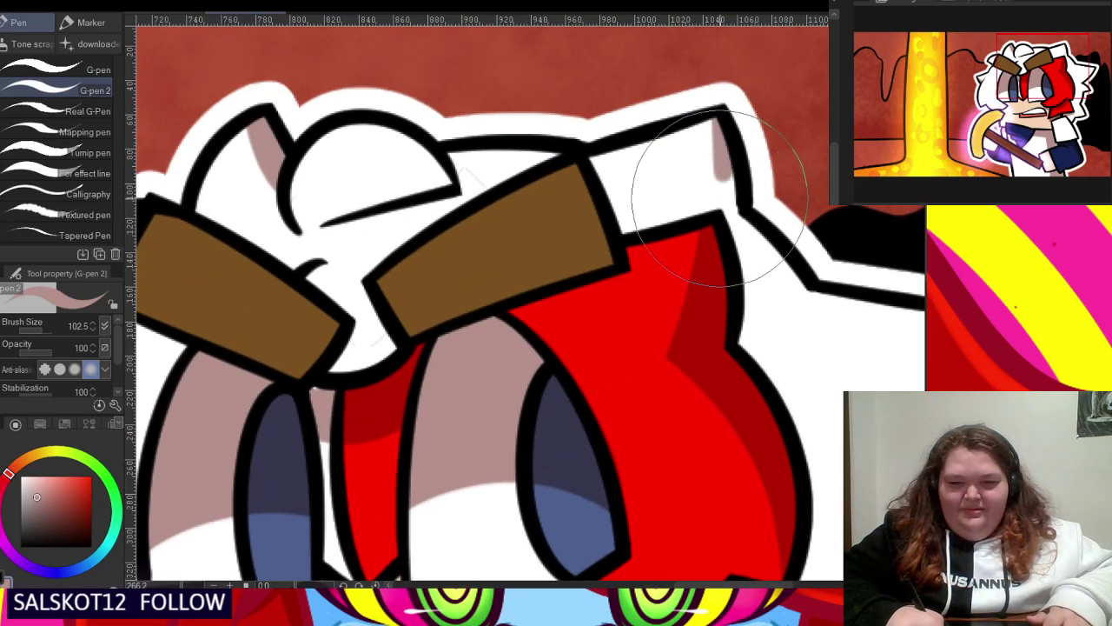
{"action": "scroll", "coordinate": [728, 190], "scroll_direction": "down", "scroll_amount": 1}
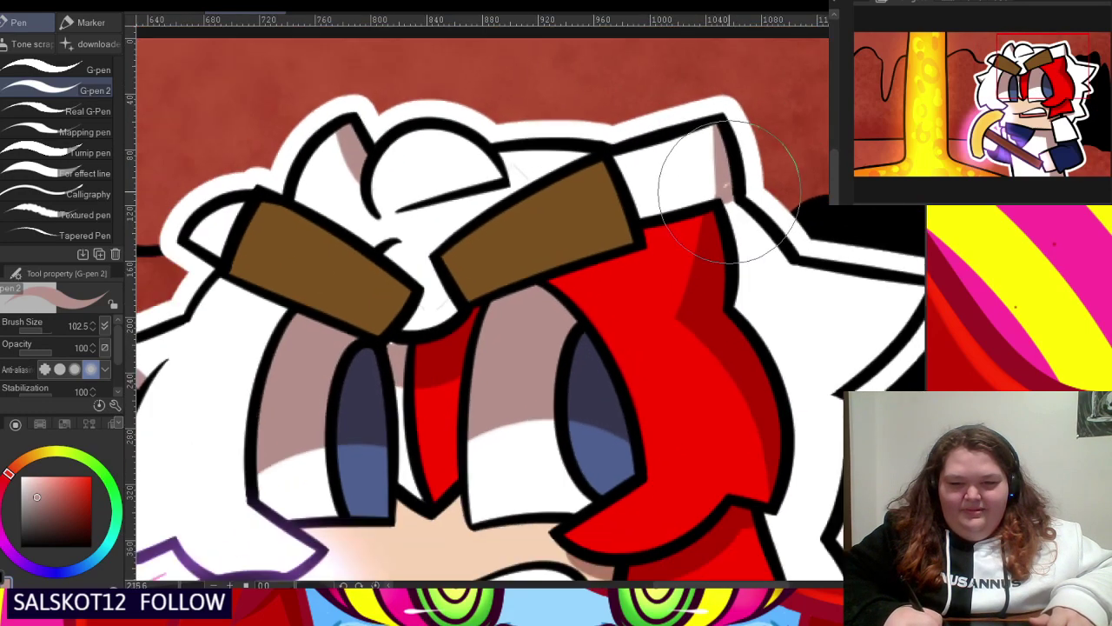
- Shade the underside of the large pointed white tuft at the back of the head, trimming the shadow's edges with transparent colour
{"action": "scroll", "coordinate": [608, 82], "scroll_direction": "down", "scroll_amount": 4}
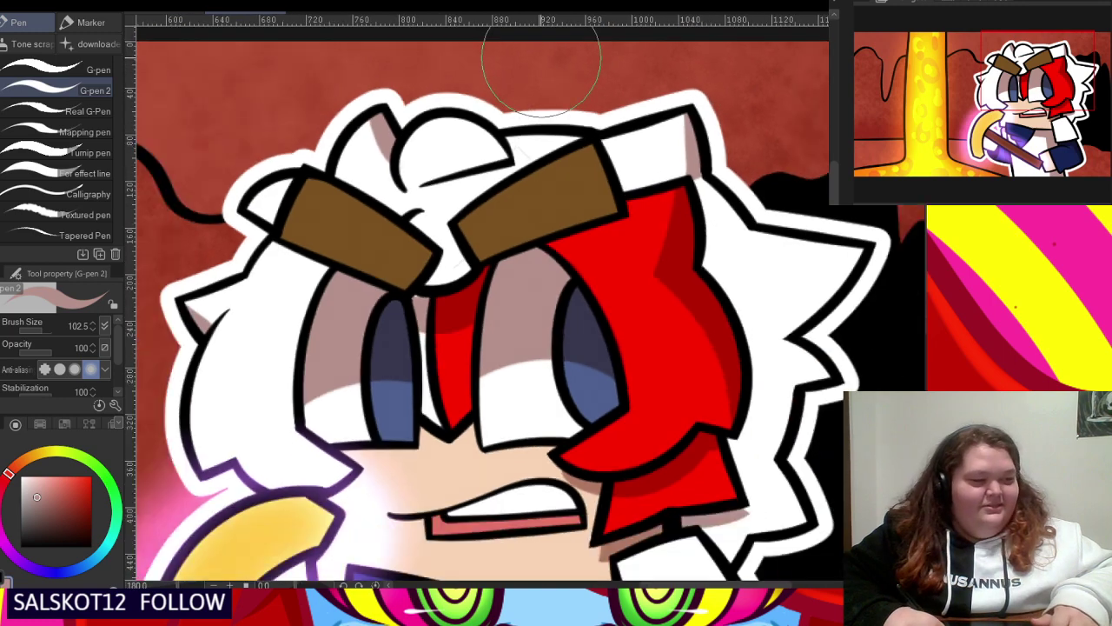
{"action": "scroll", "coordinate": [747, 208], "scroll_direction": "up", "scroll_amount": 5}
{"action": "left_click_drag", "start_coordinate": [745, 236], "coordinate": [651, 264]}
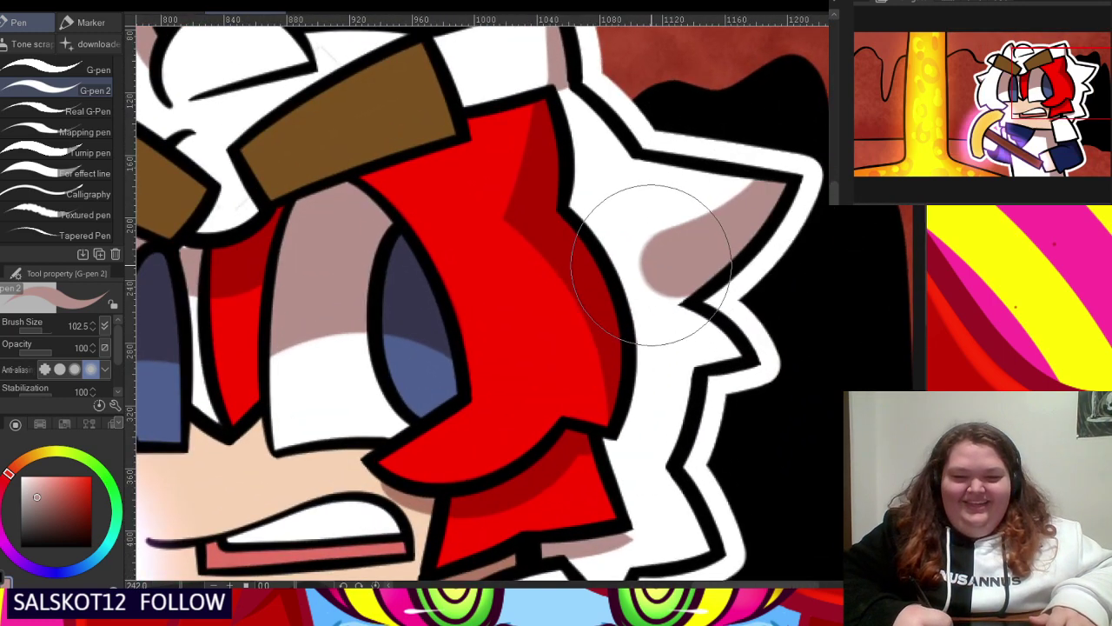
{"action": "key", "text": "c"}
{"action": "left_click_drag", "start_coordinate": [613, 187], "coordinate": [803, 126]}
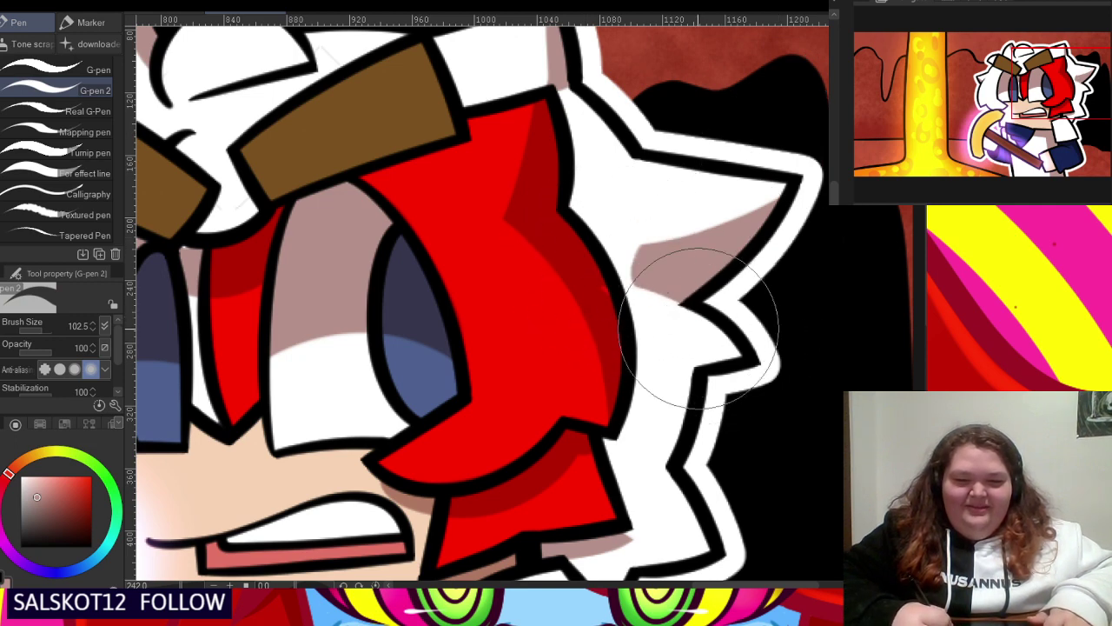
{"action": "key", "text": "c"}
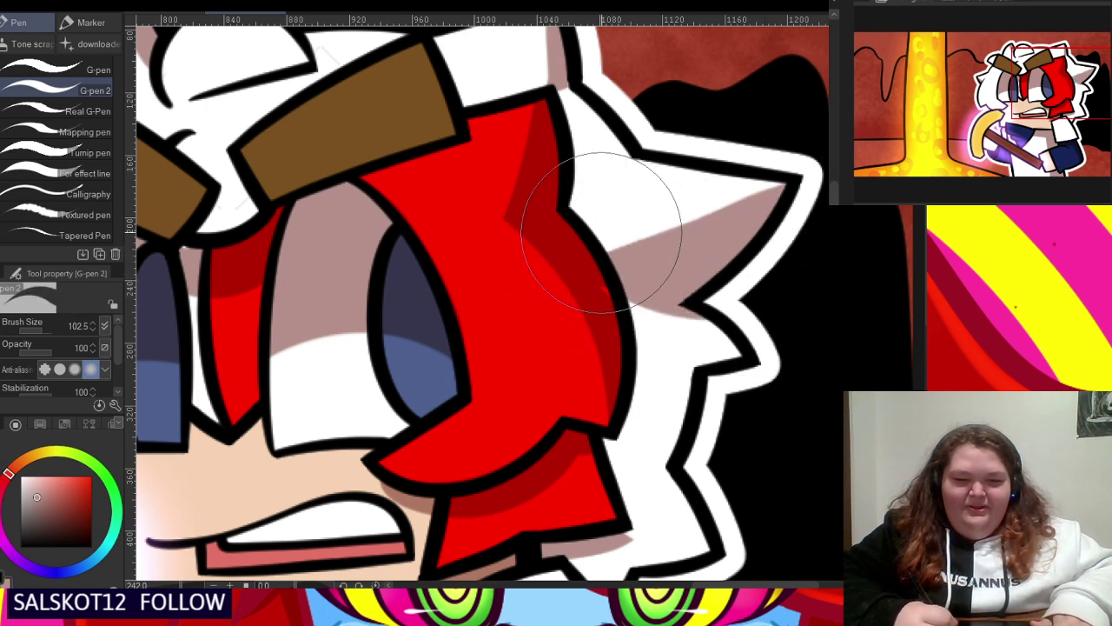
{"action": "key", "text": "c"}
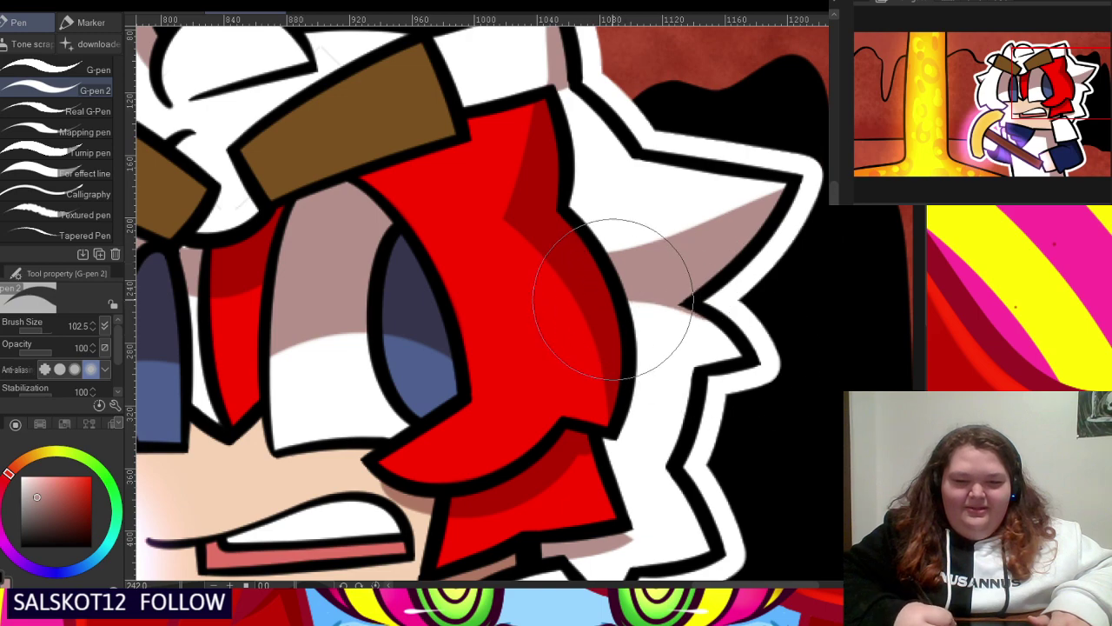
{"action": "scroll", "coordinate": [633, 112], "scroll_direction": "down", "scroll_amount": 8}
{"action": "scroll", "coordinate": [678, 280], "scroll_direction": "up", "scroll_amount": 7}
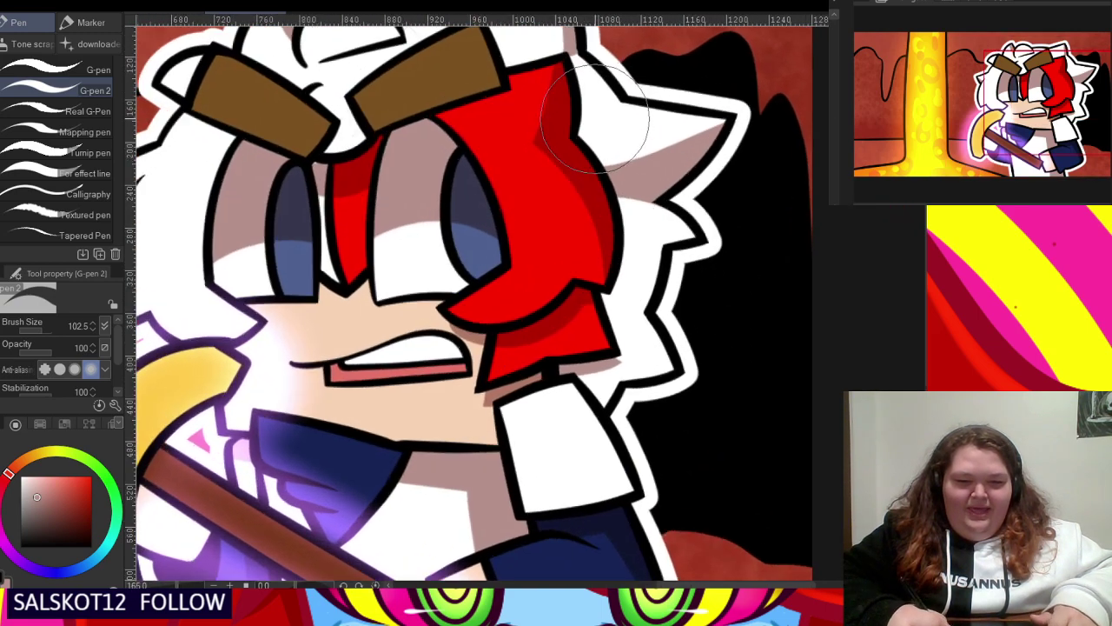
- Add a thin shadow along the lower edge of the small white tuft below the large back tuft, clearing the excess
{"action": "scroll", "coordinate": [677, 255], "scroll_direction": "up", "scroll_amount": 3}
{"action": "key", "text": "c"}
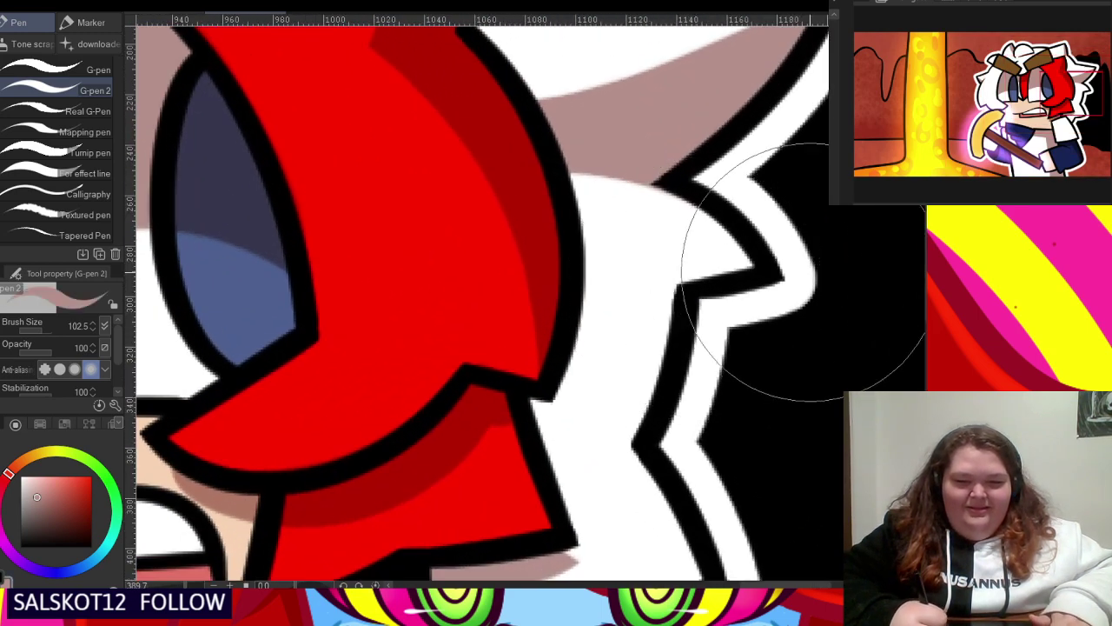
{"action": "key", "text": "c"}
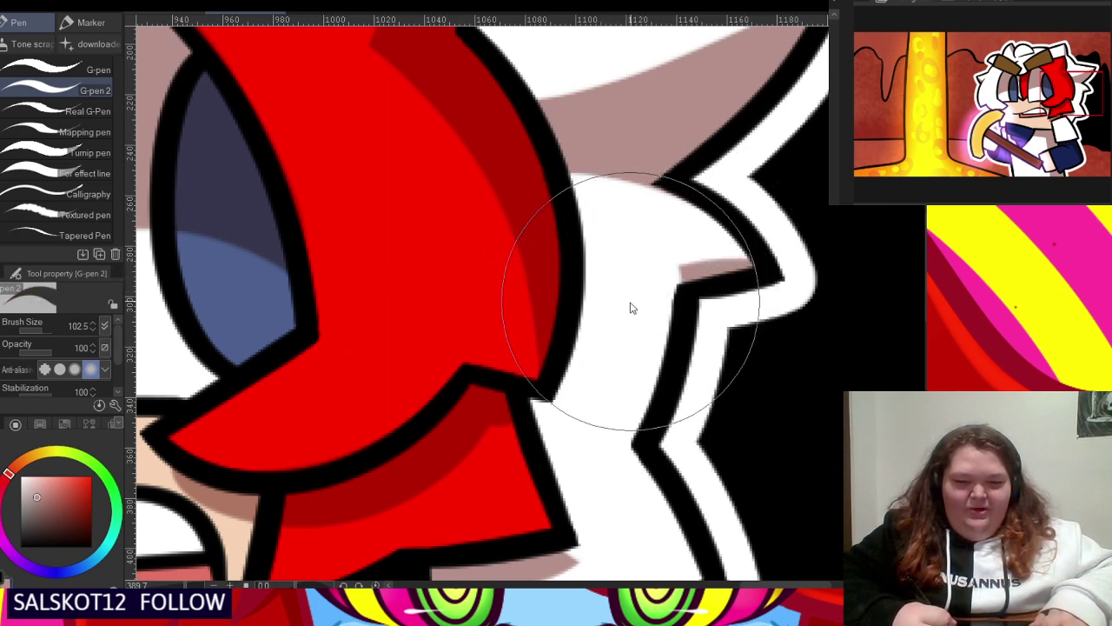
{"action": "key", "text": "ctrl+z"}
{"action": "mouse_move", "coordinate": [617, 333]}
{"action": "left_mouse_down"}
{"action": "mouse_move", "coordinate": [637, 238]}
{"action": "mouse_move", "coordinate": [651, 308]}
{"action": "mouse_move", "coordinate": [645, 238]}
{"action": "left_mouse_up"}
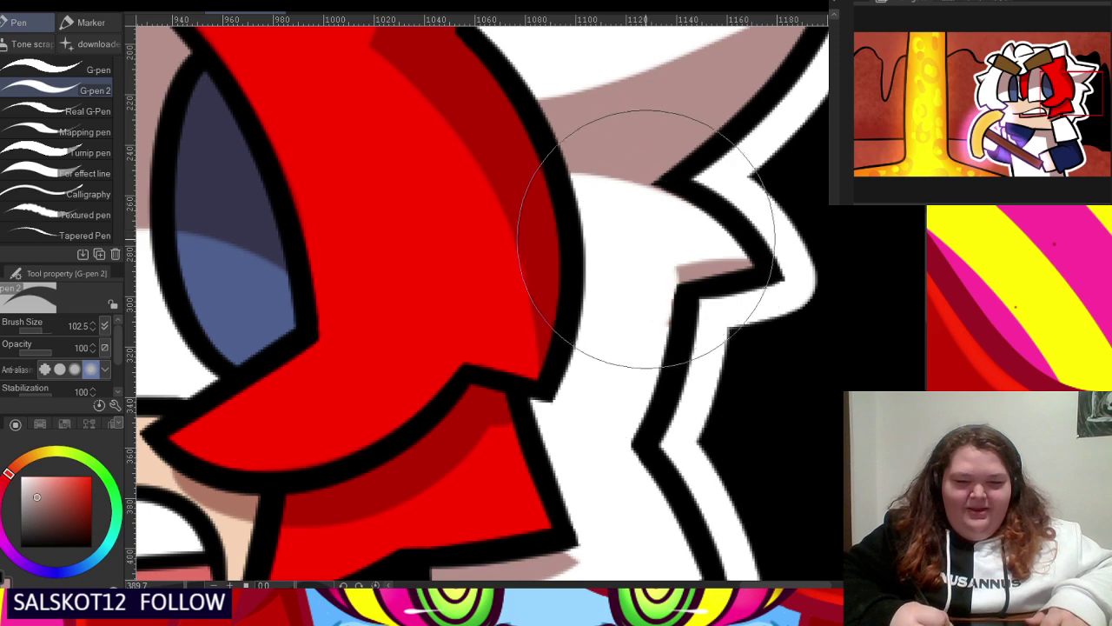
- Shade the lower part of the bottom white hair tuft behind the red hair and above the sleeve
{"action": "scroll", "coordinate": [656, 114], "scroll_direction": "down", "scroll_amount": 2}
{"action": "scroll", "coordinate": [665, 318], "scroll_direction": "up", "scroll_amount": 2}
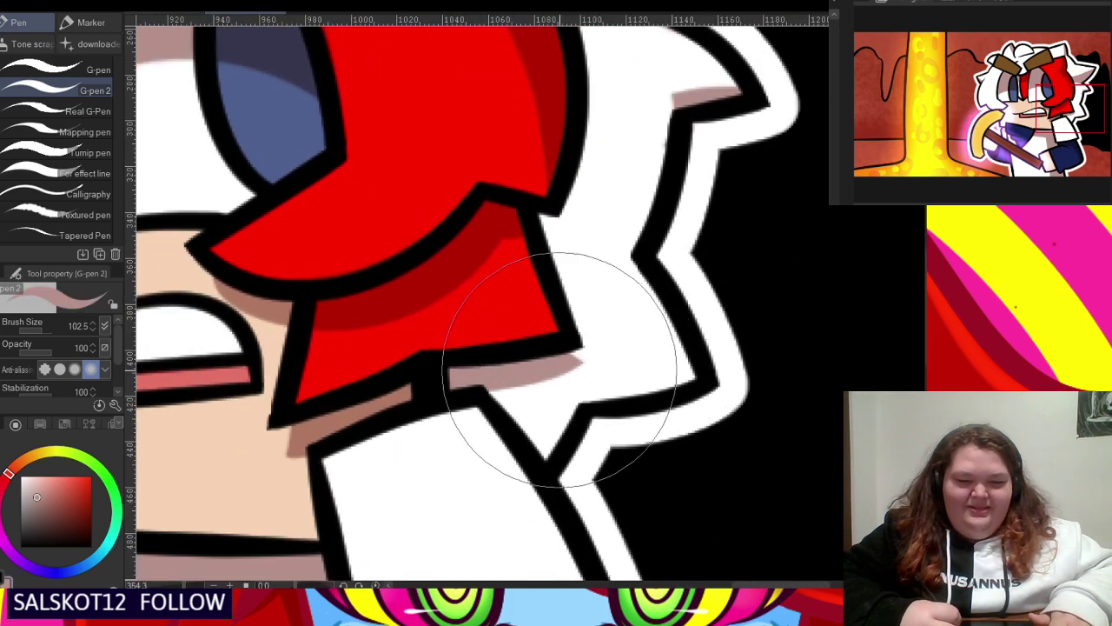
{"action": "mouse_move", "coordinate": [576, 365]}
{"action": "left_mouse_down"}
{"action": "mouse_move", "coordinate": [540, 433]}
{"action": "mouse_move", "coordinate": [492, 397]}
{"action": "mouse_move", "coordinate": [558, 426]}
{"action": "left_mouse_up"}
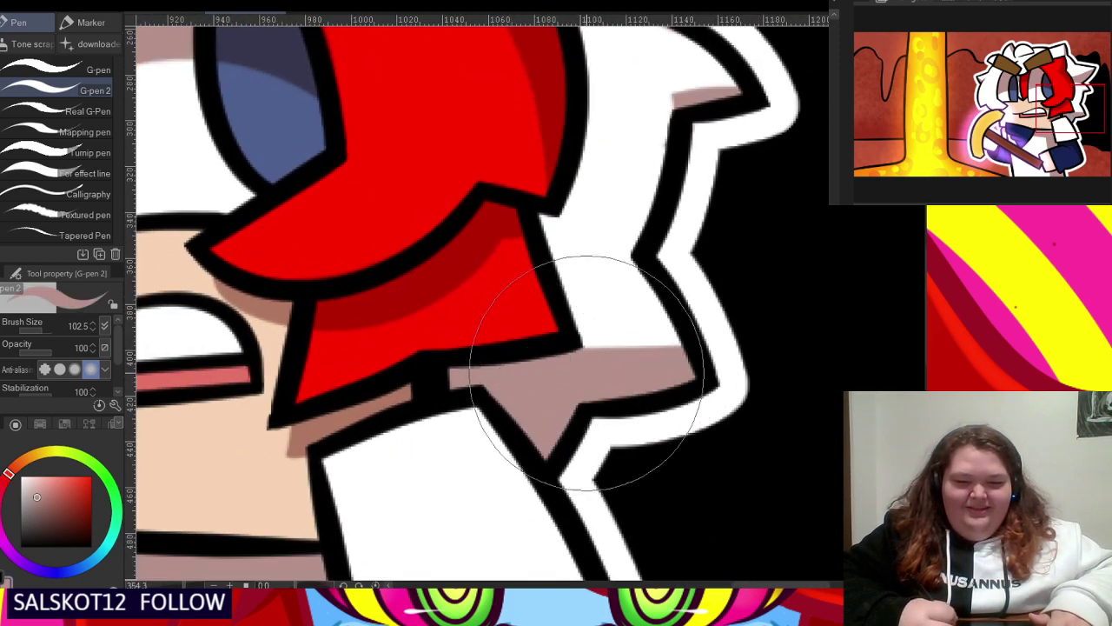
{"action": "scroll", "coordinate": [624, 332], "scroll_direction": "down", "scroll_amount": 1}
{"action": "scroll", "coordinate": [625, 326], "scroll_direction": "down", "scroll_amount": 4}
{"action": "scroll", "coordinate": [687, 270], "scroll_direction": "up", "scroll_amount": 3}
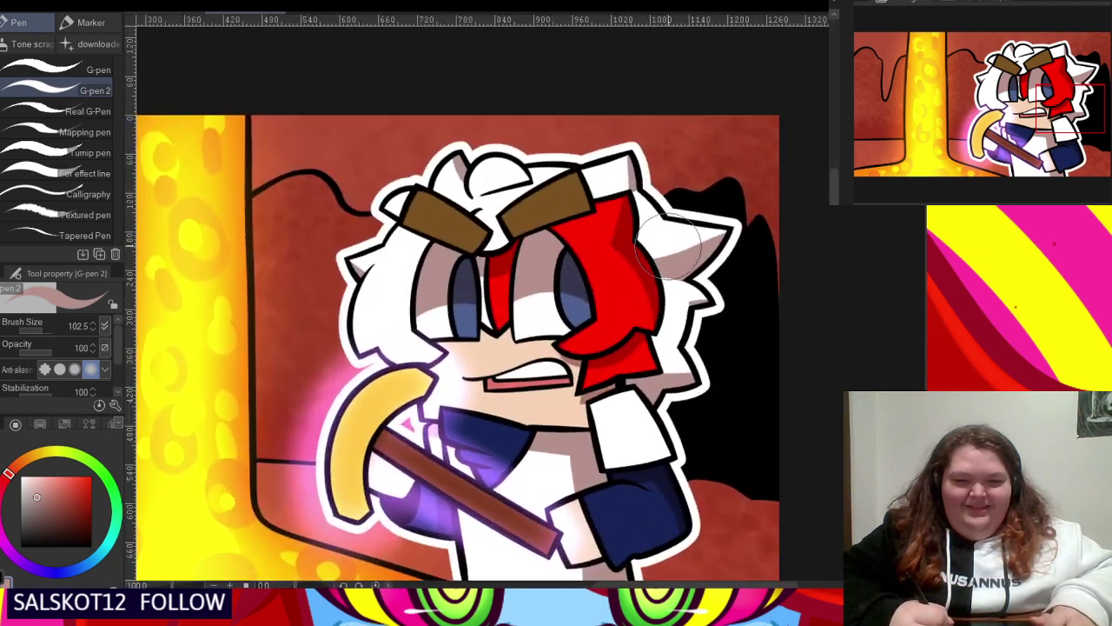
- Shade the white hair beneath and beside the round tuft on top of the head, painting over the spill inside it with sampled white
{"action": "scroll", "coordinate": [686, 265], "scroll_direction": "up", "scroll_amount": 2}
{"action": "scroll", "coordinate": [576, 235], "scroll_direction": "down", "scroll_amount": 4}
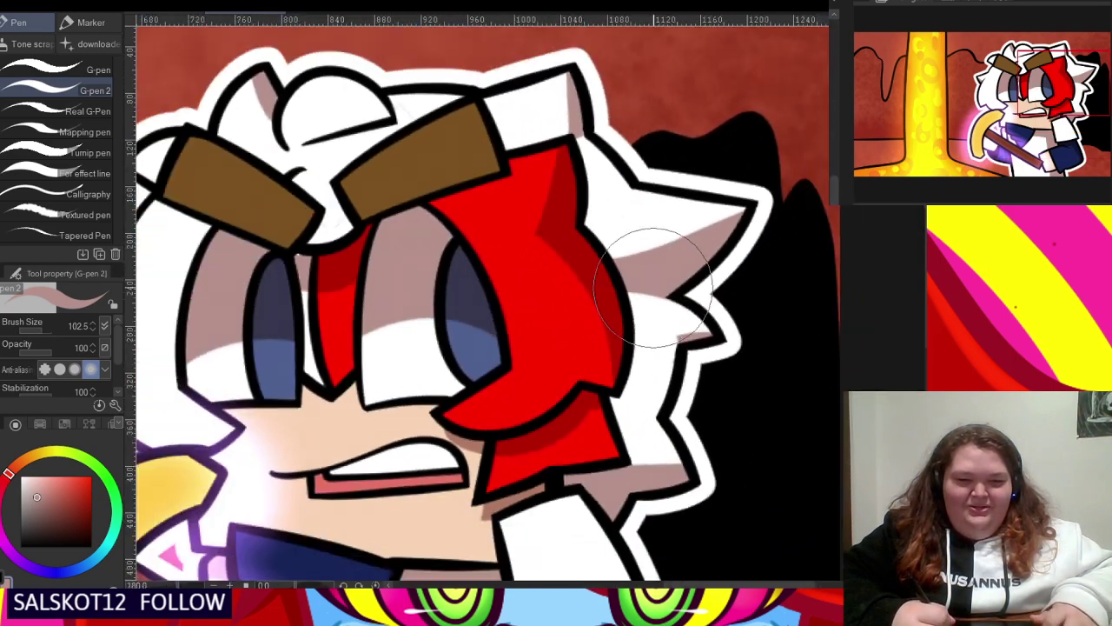
{"action": "scroll", "coordinate": [465, 184], "scroll_direction": "up", "scroll_amount": 5}
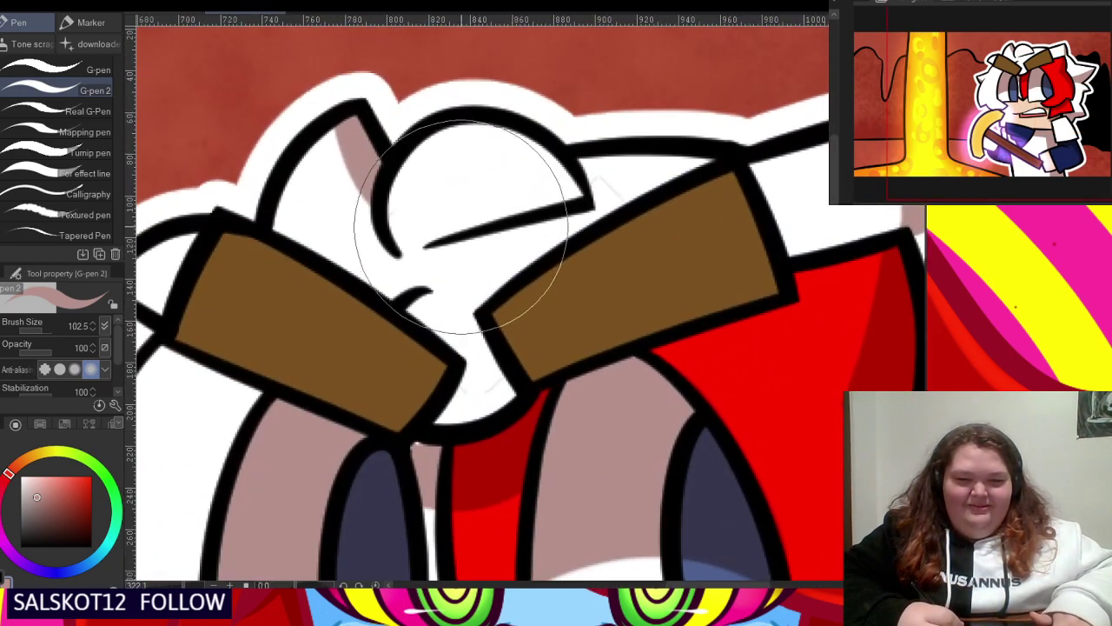
{"action": "key", "text": "c"}
{"action": "mouse_move", "coordinate": [460, 231]}
{"action": "left_mouse_down"}
{"action": "mouse_move", "coordinate": [610, 211]}
{"action": "mouse_move", "coordinate": [581, 161]}
{"action": "left_mouse_up"}
{"action": "key", "text": "c"}
{"action": "left_click_drag", "start_coordinate": [435, 228], "coordinate": [582, 177]}
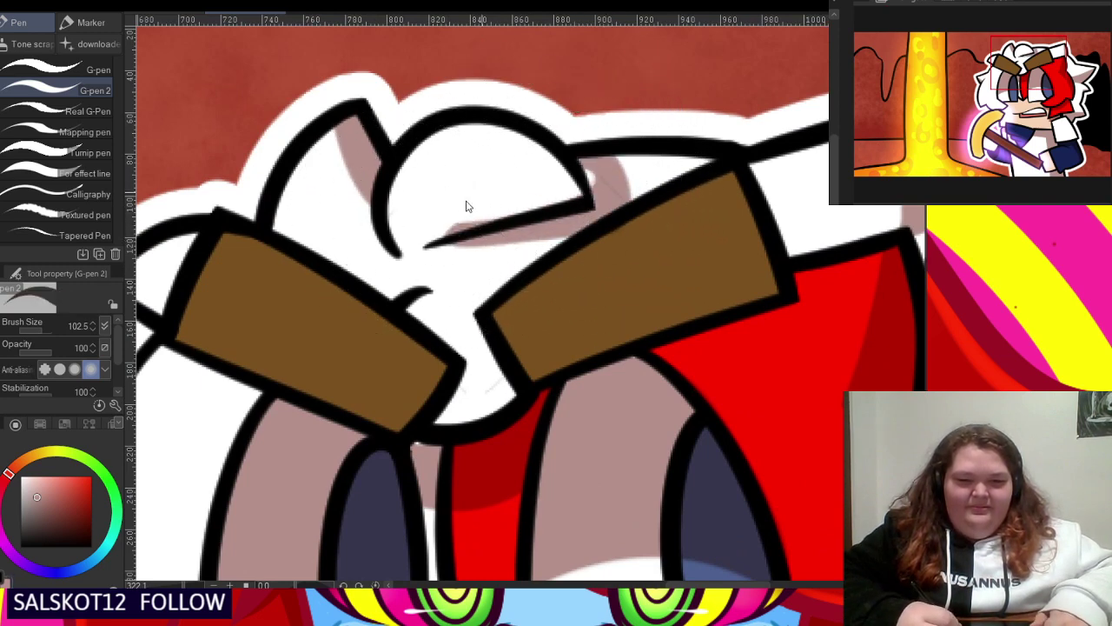
{"action": "key", "text": "ctrl+z"}
{"action": "mouse_move", "coordinate": [455, 231]}
{"action": "left_mouse_down"}
{"action": "mouse_move", "coordinate": [556, 193]}
{"action": "mouse_move", "coordinate": [445, 224]}
{"action": "left_mouse_up"}
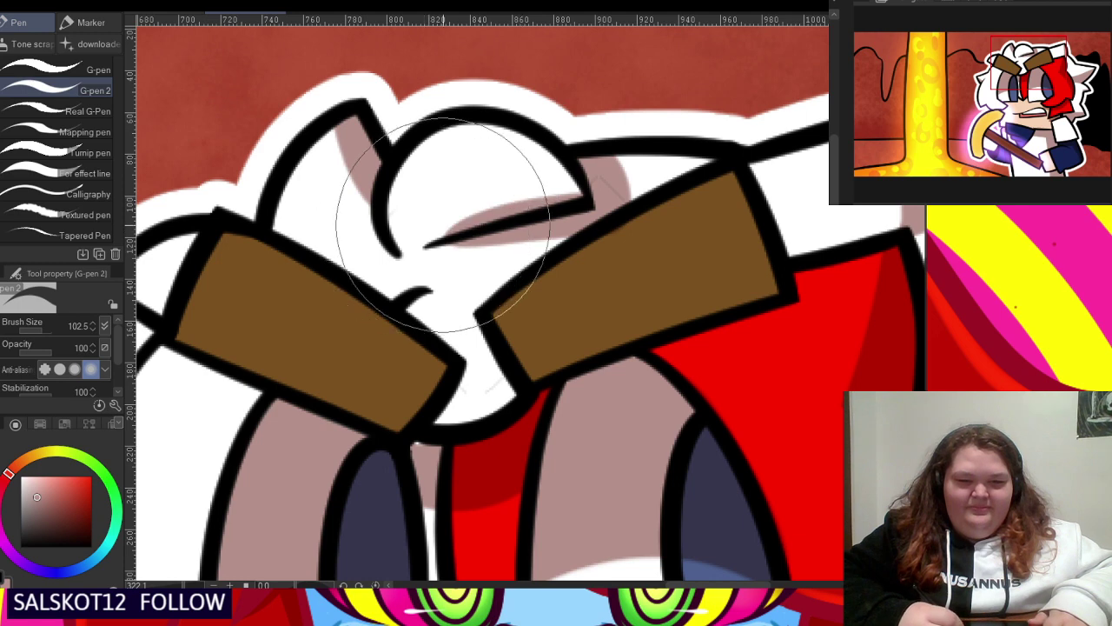
{"action": "left_click", "coordinate": [503, 181], "text": "alt"}
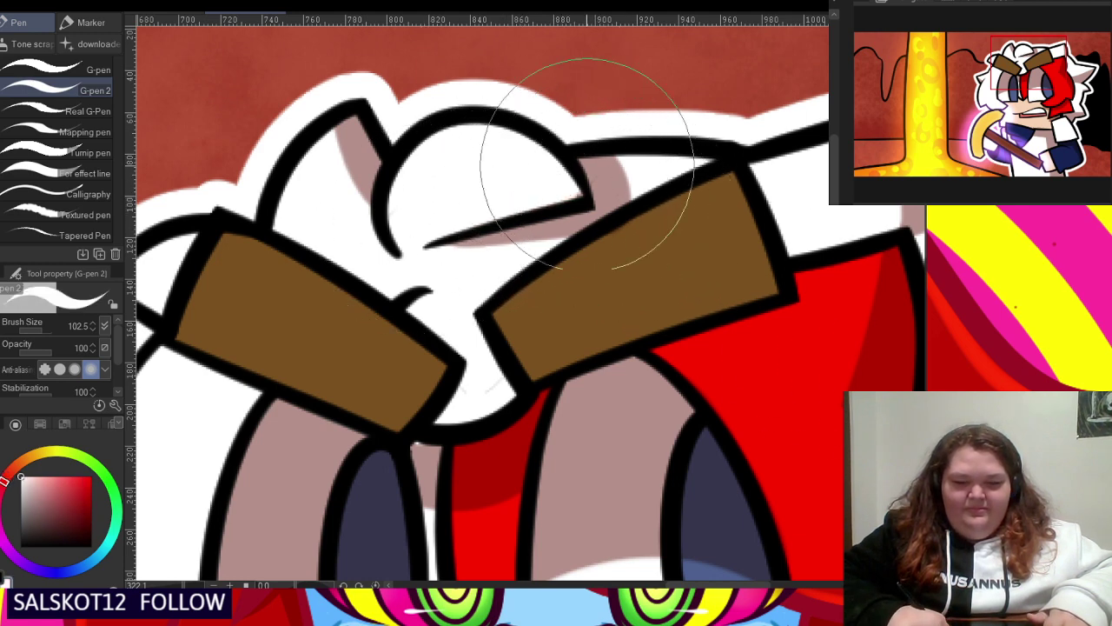
{"action": "key", "text": "x"}
- Shade the lower edge of the hand at the end of the pickaxe handle, trimming the shadow with transparent colour
{"action": "scroll", "coordinate": [576, 174], "scroll_direction": "down", "scroll_amount": 8}
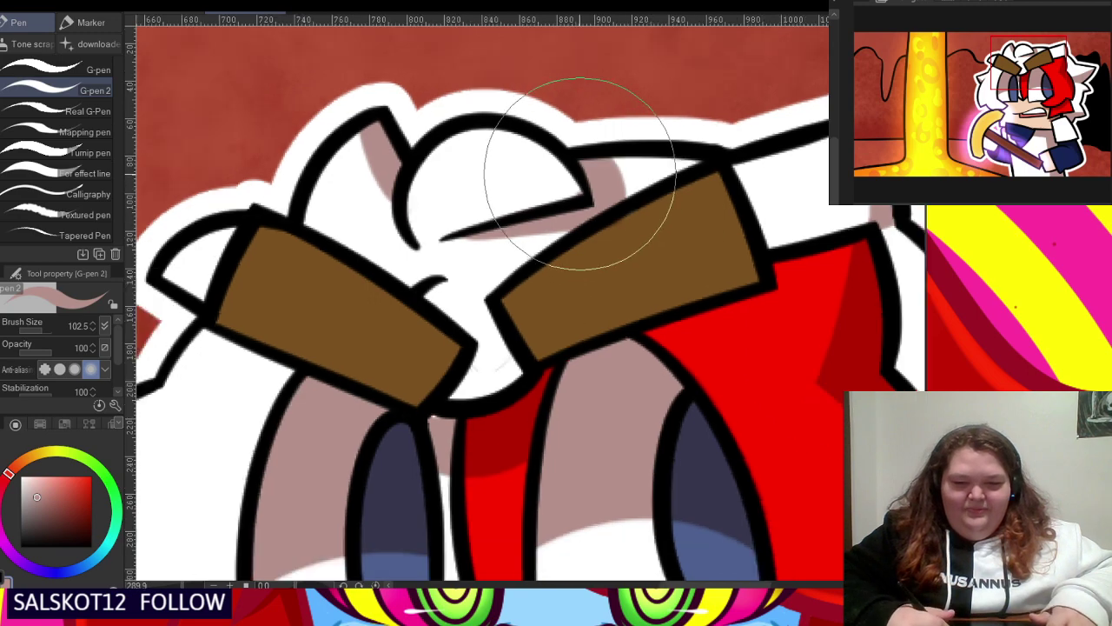
{"action": "scroll", "coordinate": [596, 128], "scroll_direction": "down", "scroll_amount": 2}
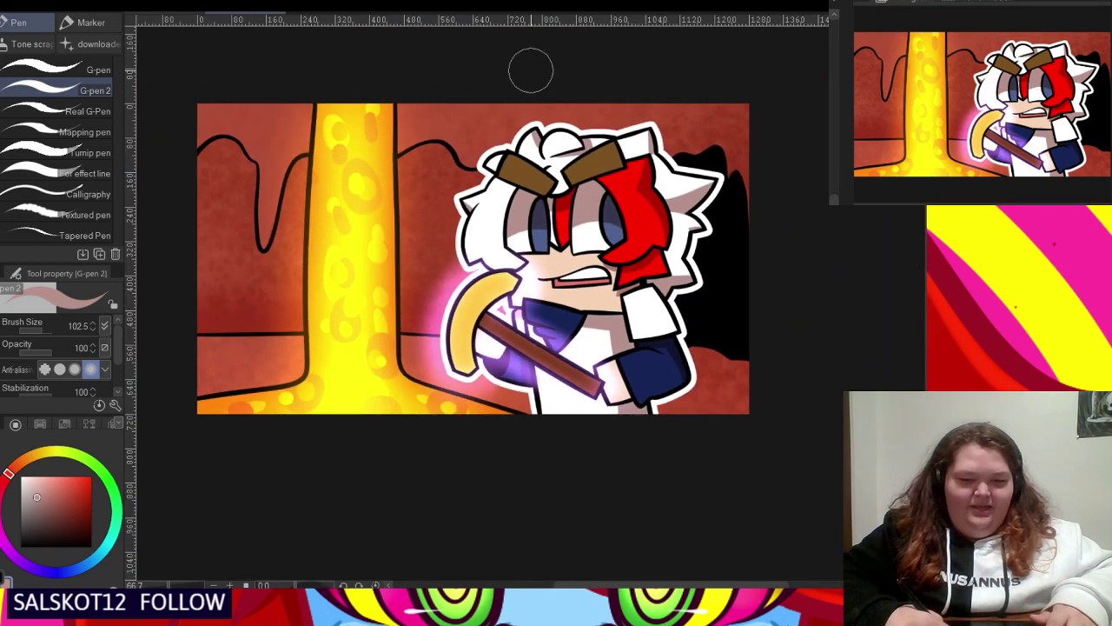
{"action": "scroll", "coordinate": [738, 271], "scroll_direction": "up", "scroll_amount": 10}
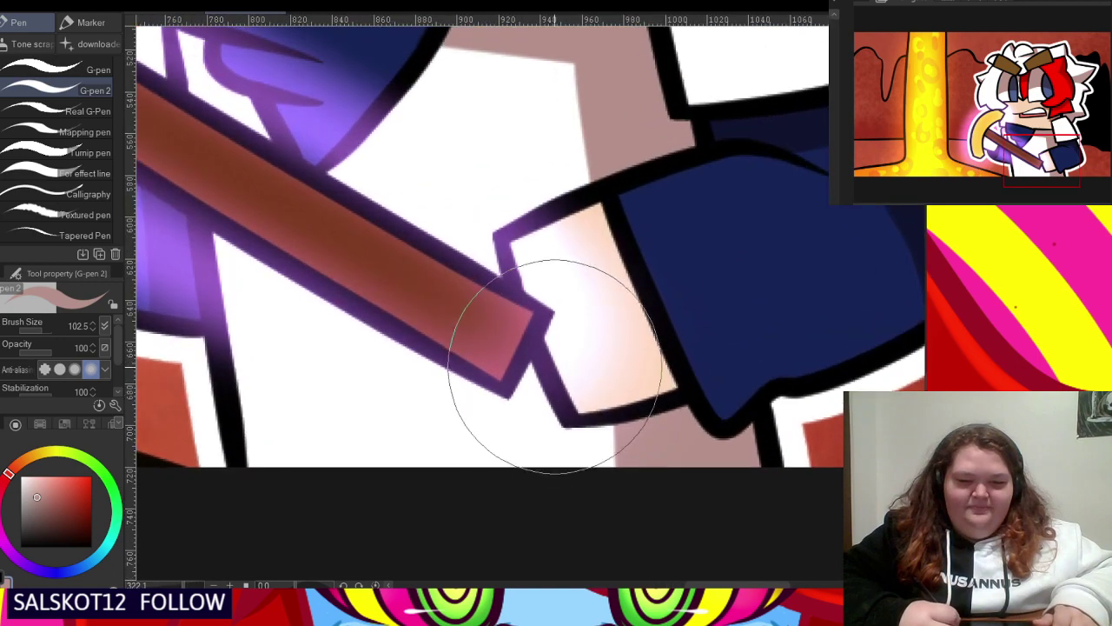
{"action": "mouse_move", "coordinate": [555, 369]}
{"action": "left_mouse_down"}
{"action": "mouse_move", "coordinate": [597, 400]}
{"action": "mouse_move", "coordinate": [651, 372]}
{"action": "mouse_move", "coordinate": [634, 288]}
{"action": "left_mouse_up"}
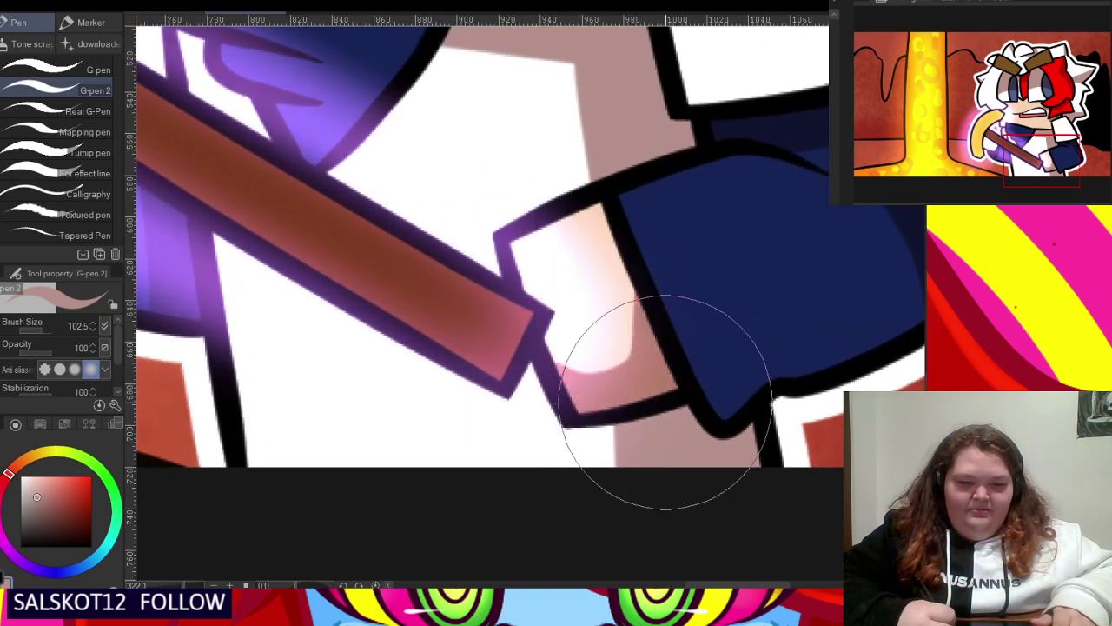
{"action": "key", "text": "c"}
{"action": "left_click_drag", "start_coordinate": [543, 352], "coordinate": [665, 285]}
{"action": "scroll", "coordinate": [669, 296], "scroll_direction": "down", "scroll_amount": 5}
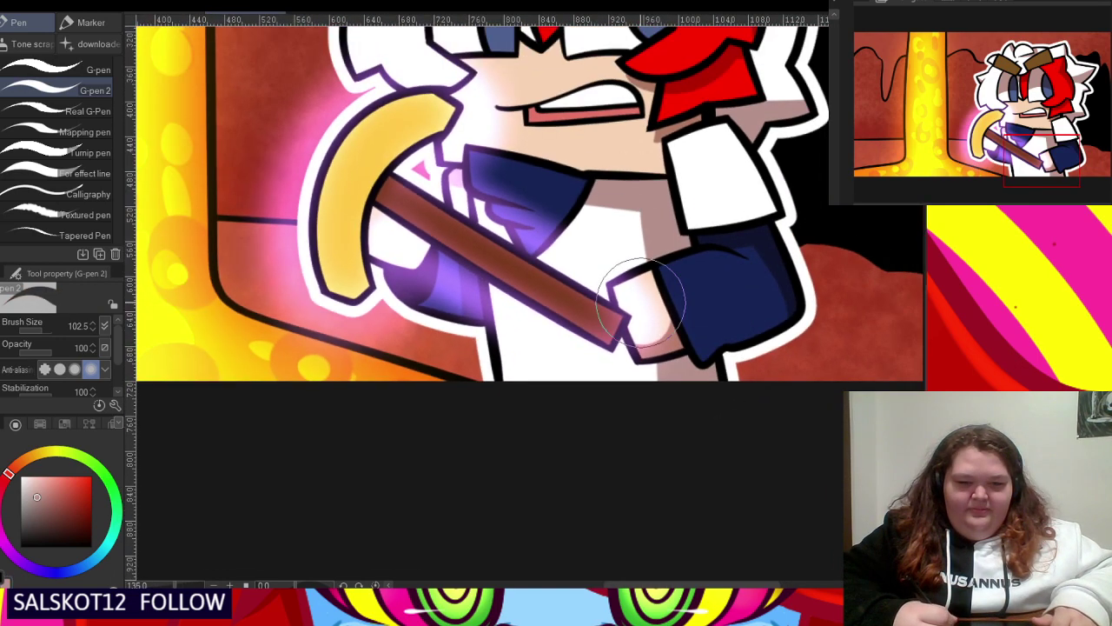
- Shade the pickaxe handle next to the yellow head and along its lower edge down to the end
{"action": "scroll", "coordinate": [496, 229], "scroll_direction": "up", "scroll_amount": 5}
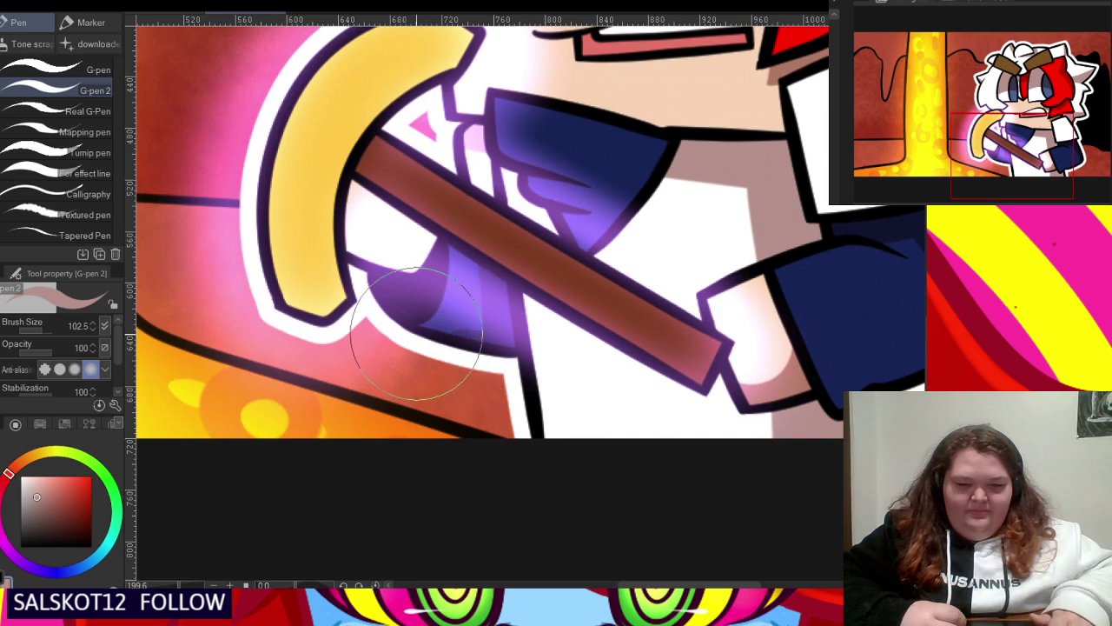
{"action": "scroll", "coordinate": [527, 383], "scroll_direction": "down", "scroll_amount": 4}
{"action": "scroll", "coordinate": [492, 286], "scroll_direction": "up", "scroll_amount": 4}
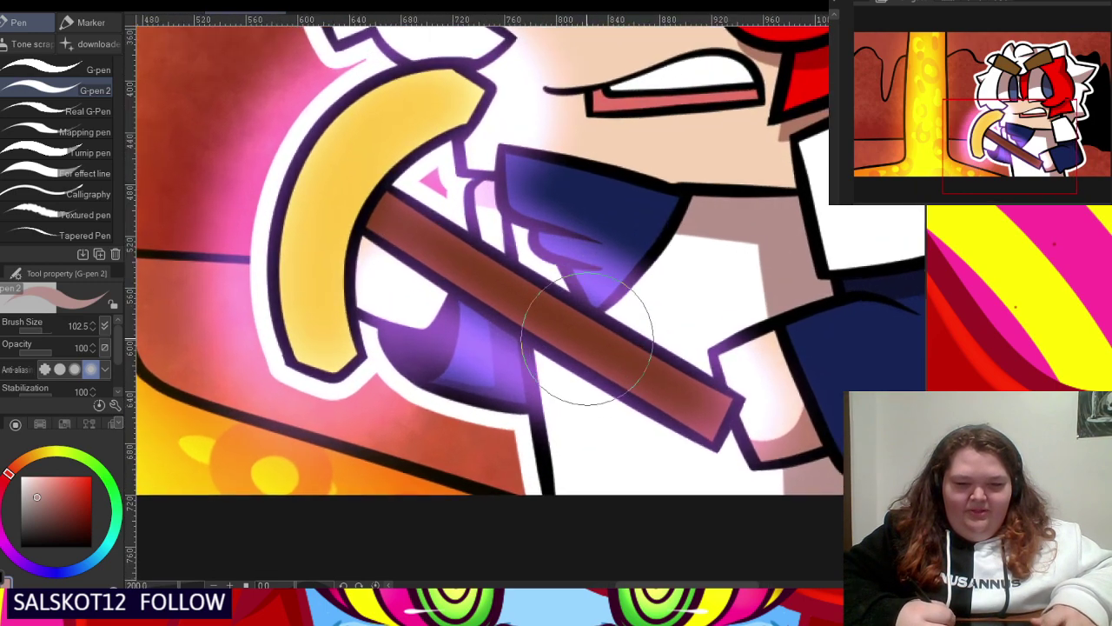
{"action": "scroll", "coordinate": [538, 321], "scroll_direction": "down", "scroll_amount": 5}
{"action": "scroll", "coordinate": [485, 246], "scroll_direction": "up", "scroll_amount": 4}
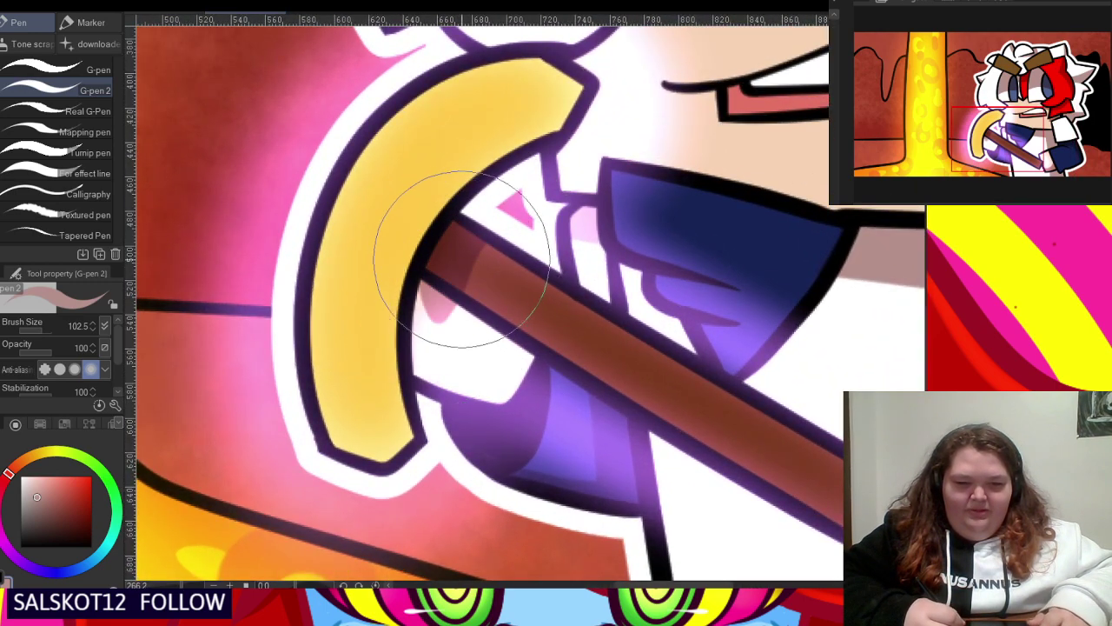
{"action": "mouse_move", "coordinate": [492, 208]}
{"action": "left_mouse_down"}
{"action": "mouse_move", "coordinate": [434, 255]}
{"action": "mouse_move", "coordinate": [432, 295]}
{"action": "left_mouse_up"}
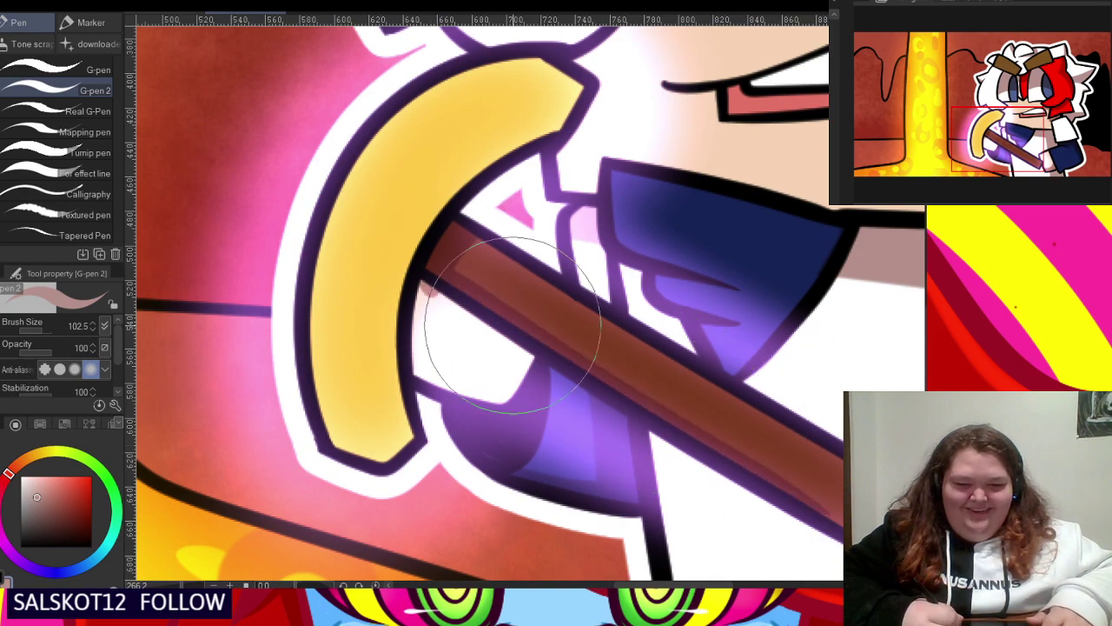
{"action": "scroll", "coordinate": [472, 298], "scroll_direction": "down", "scroll_amount": 1}
{"action": "left_click_drag", "start_coordinate": [526, 335], "coordinate": [800, 499]}
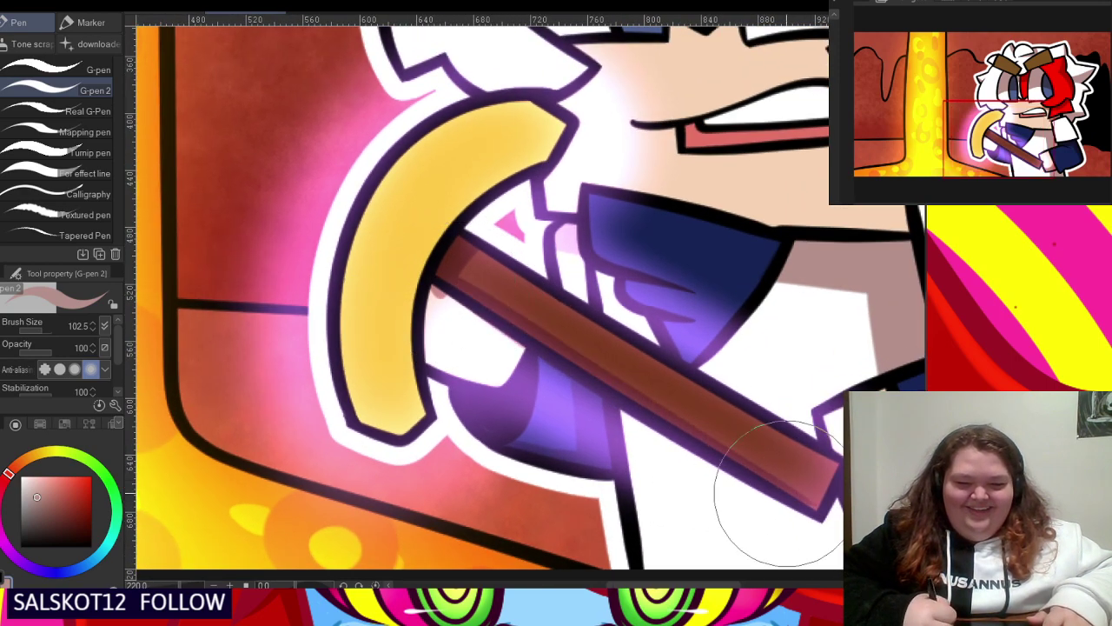
{"action": "scroll", "coordinate": [434, 298], "scroll_direction": "up", "scroll_amount": 1}
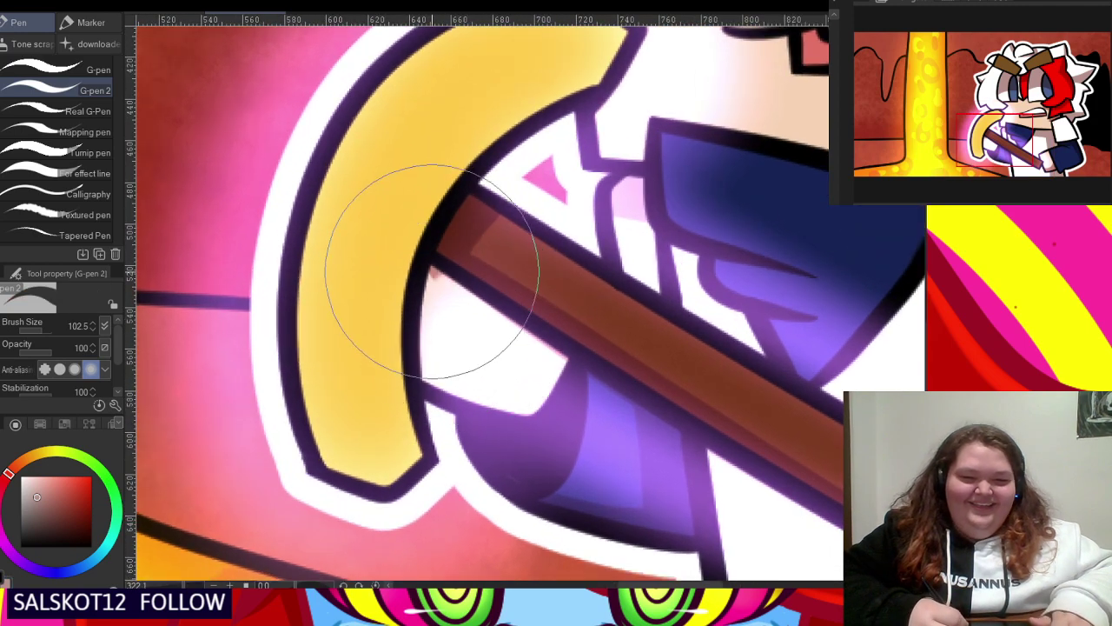
- Shade the hand behind the pickaxe along the handle and the inner edge of the yellow head
{"action": "mouse_move", "coordinate": [512, 313]}
{"action": "left_mouse_down"}
{"action": "mouse_move", "coordinate": [436, 346]}
{"action": "mouse_move", "coordinate": [437, 387]}
{"action": "left_mouse_up"}
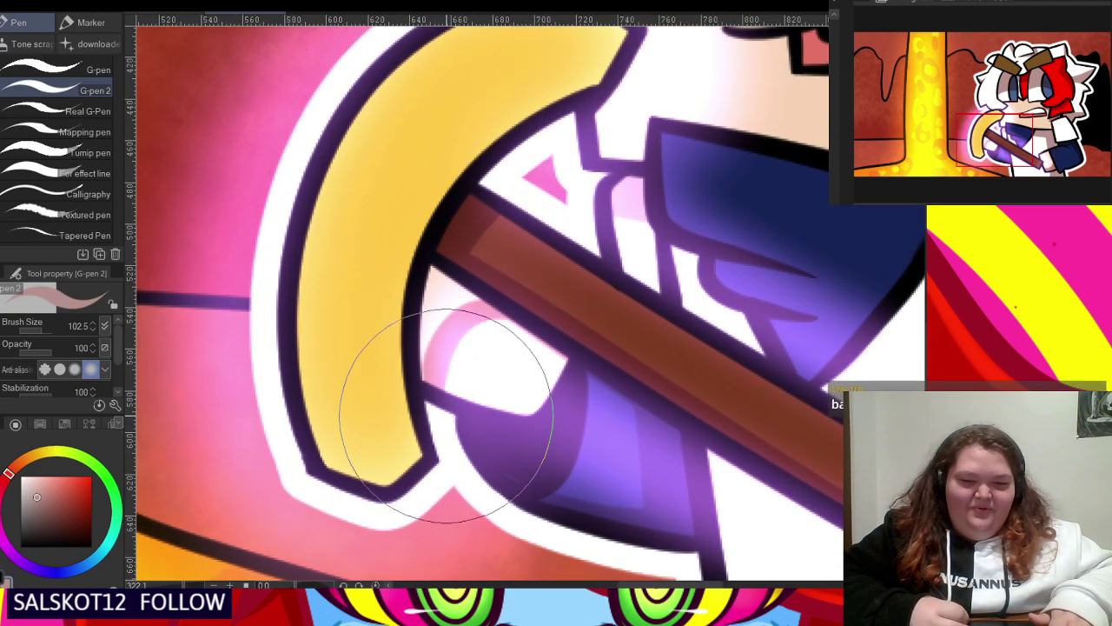
{"action": "left_click_drag", "start_coordinate": [432, 343], "coordinate": [437, 281]}
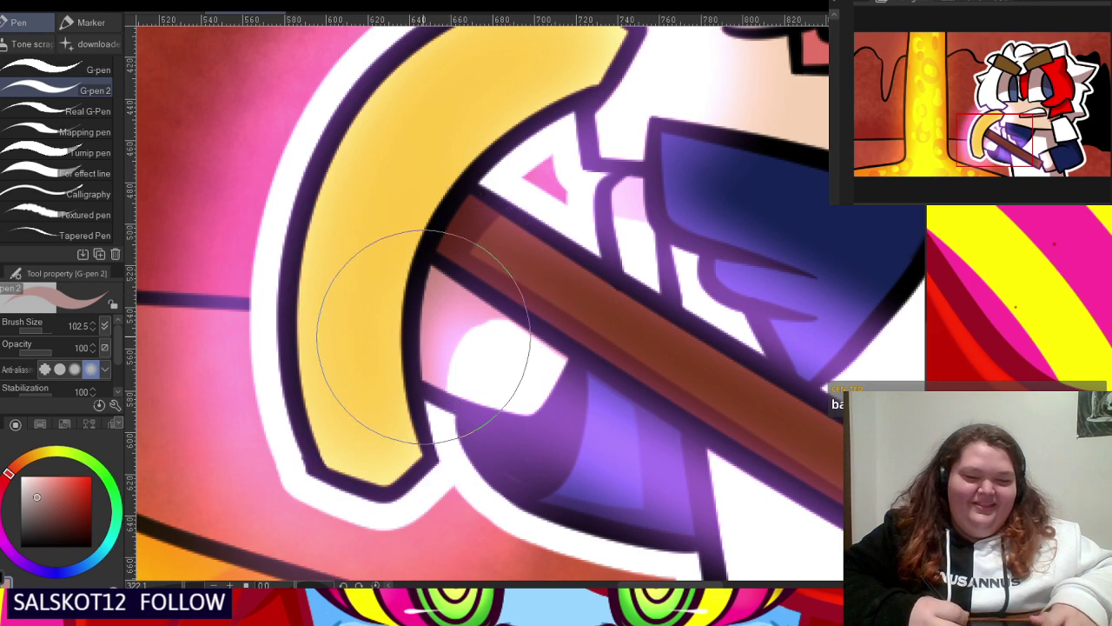
{"action": "scroll", "coordinate": [413, 339], "scroll_direction": "down", "scroll_amount": 2}
- Shade the lower tip and inner edge of the pickaxe head with yellow sampled from it, redoing the inner-edge stroke
{"action": "left_click", "coordinate": [426, 213], "text": "alt"}
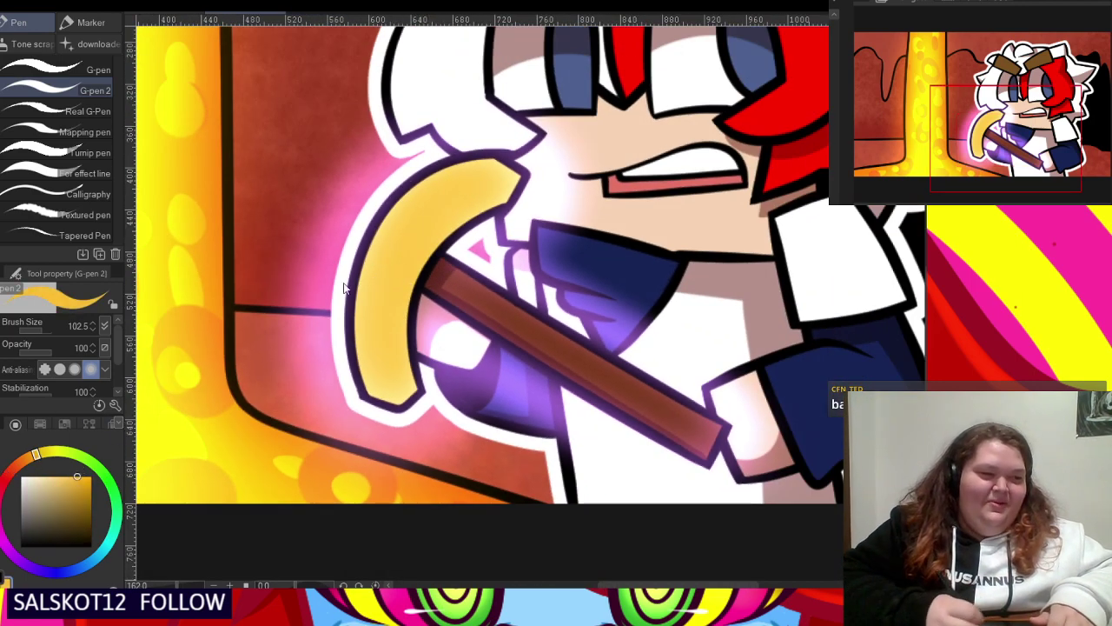
{"action": "scroll", "coordinate": [348, 295], "scroll_direction": "up", "scroll_amount": 2}
{"action": "left_click_drag", "start_coordinate": [408, 404], "coordinate": [455, 397]}
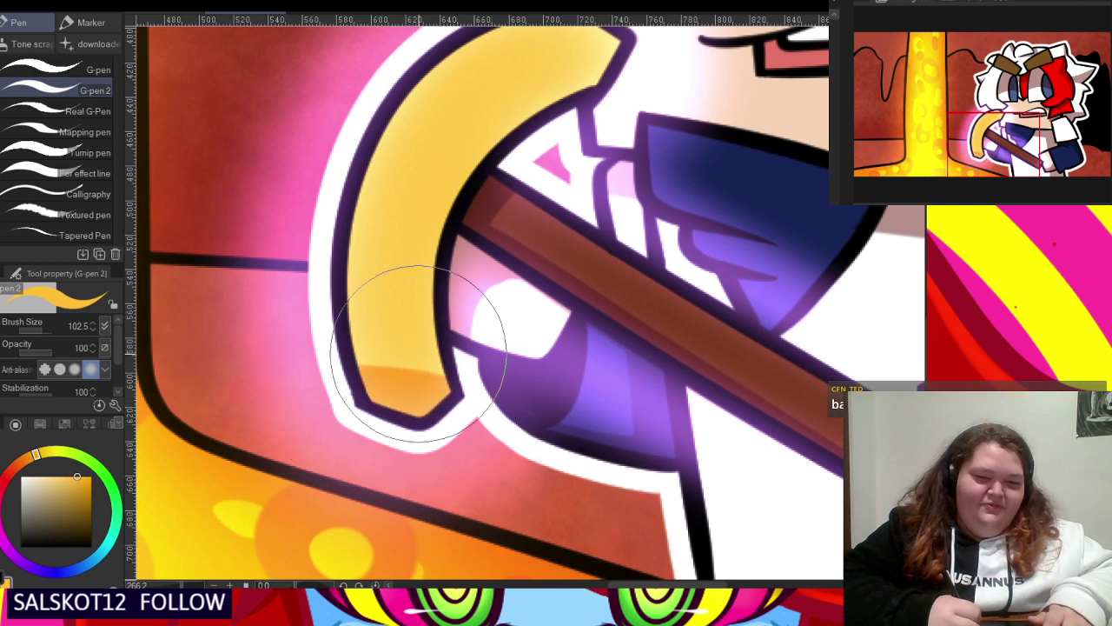
{"action": "mouse_move", "coordinate": [418, 354]}
{"action": "left_mouse_down"}
{"action": "mouse_move", "coordinate": [421, 241]}
{"action": "mouse_move", "coordinate": [475, 137]}
{"action": "mouse_move", "coordinate": [511, 114]}
{"action": "left_mouse_up"}
{"action": "key", "text": "ctrl+z"}
{"action": "left_click_drag", "start_coordinate": [452, 402], "coordinate": [430, 254]}
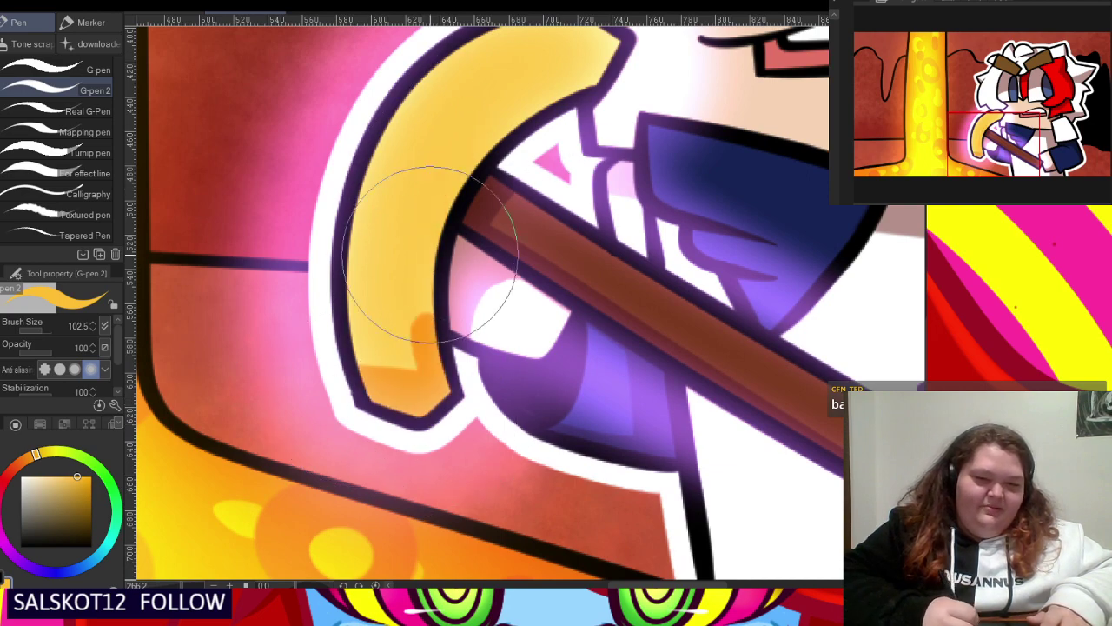
{"action": "scroll", "coordinate": [400, 260], "scroll_direction": "down", "scroll_amount": 3}
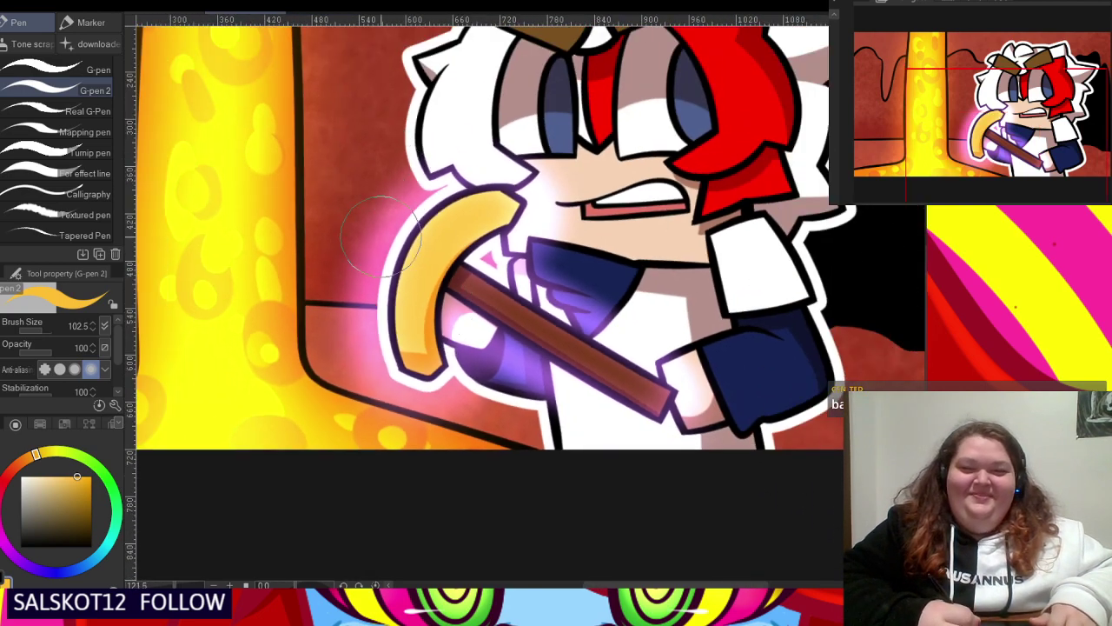
{"action": "scroll", "coordinate": [381, 235], "scroll_direction": "down", "scroll_amount": 2}
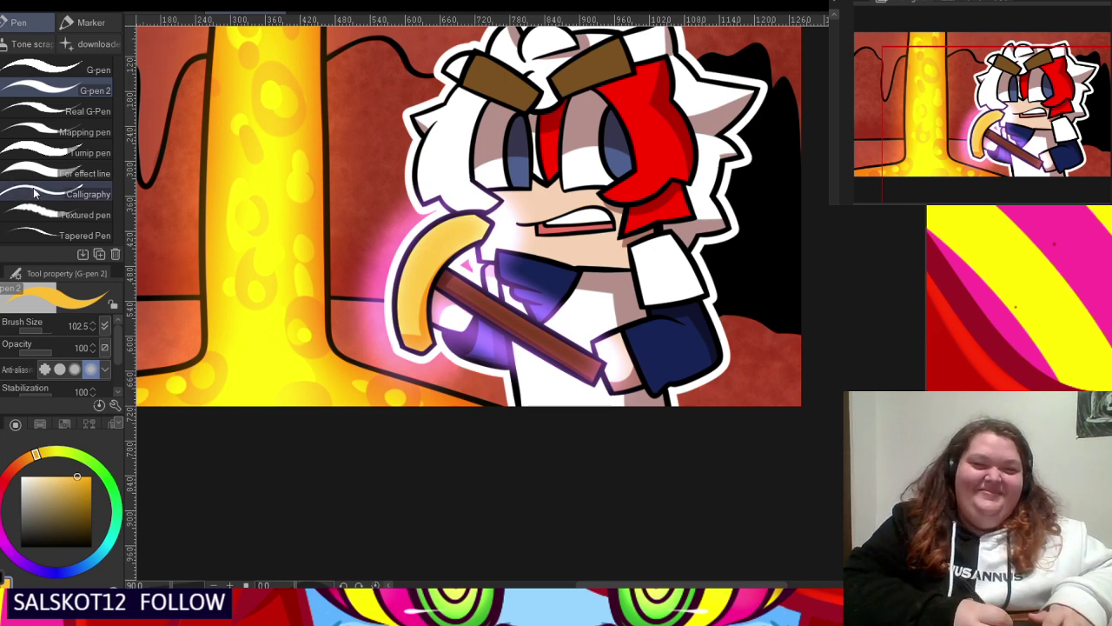
- Brush a light yellow highlight along the upper tip and outer edge of the pickaxe head with the Hard airbrush at size 50
{"action": "key", "text": "b"}
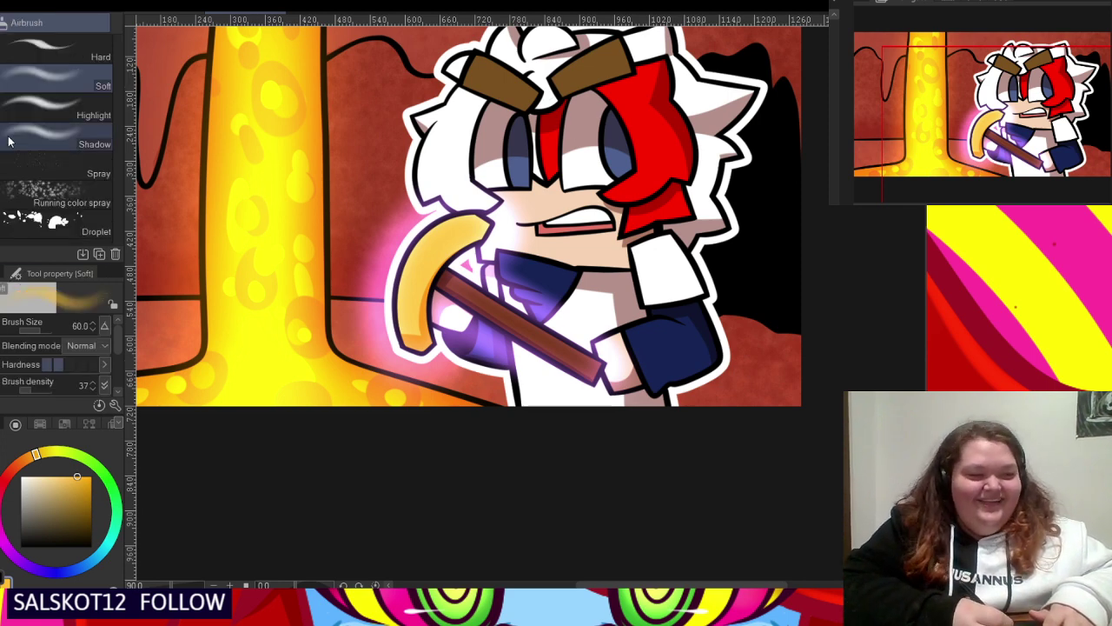
{"action": "left_click", "coordinate": [80, 62]}
{"action": "scroll", "coordinate": [443, 245], "scroll_direction": "up", "scroll_amount": 3}
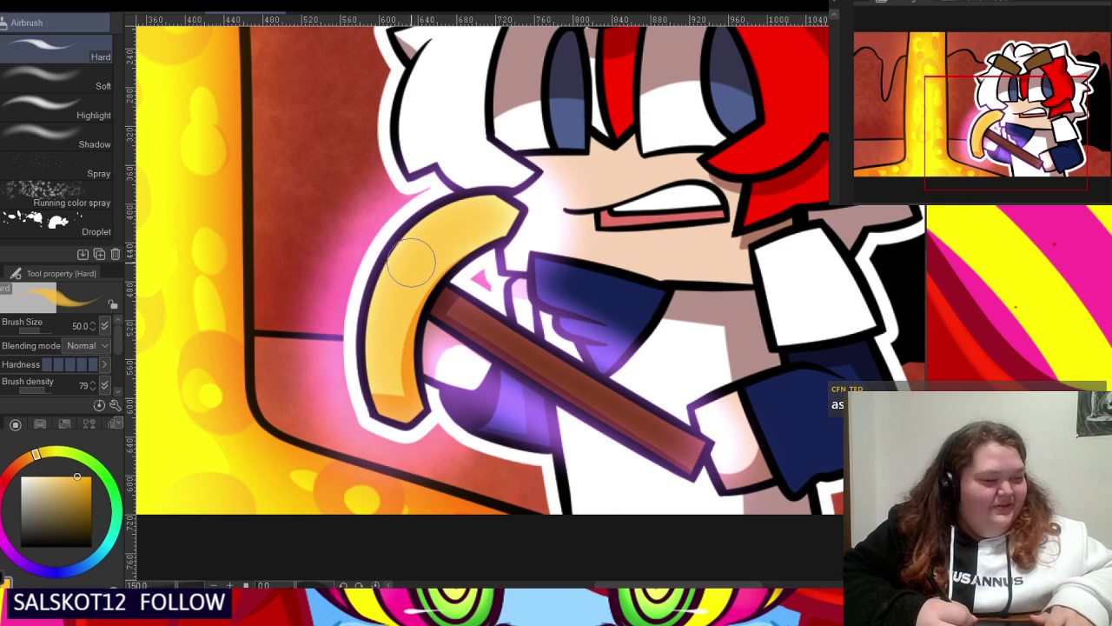
{"action": "scroll", "coordinate": [478, 186], "scroll_direction": "up", "scroll_amount": 4}
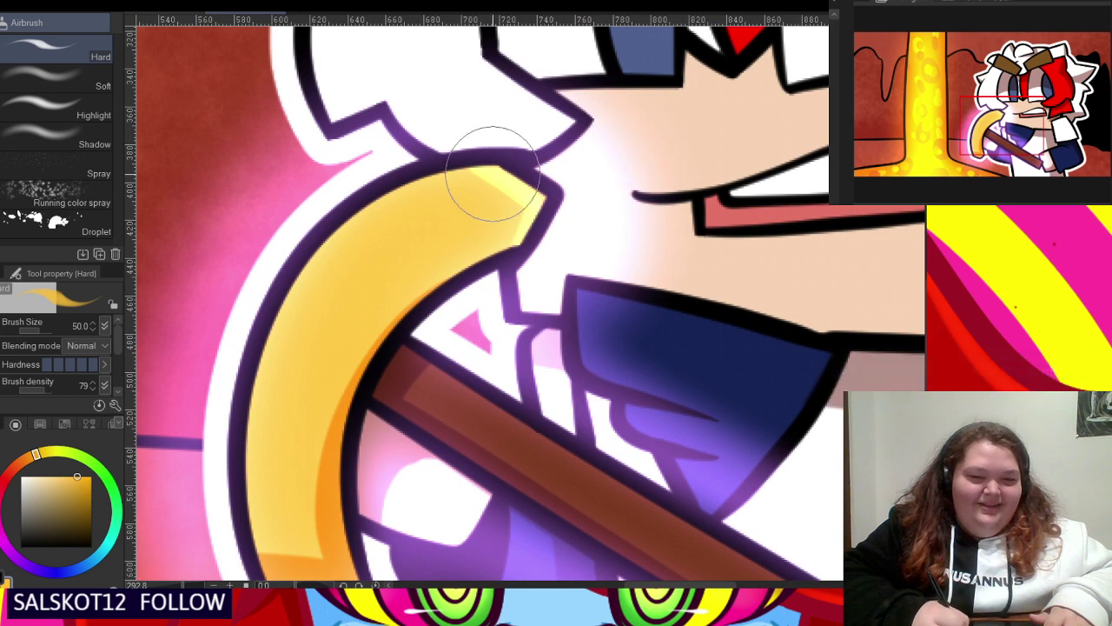
{"action": "mouse_move", "coordinate": [493, 173]}
{"action": "left_mouse_down"}
{"action": "mouse_move", "coordinate": [419, 181]}
{"action": "mouse_move", "coordinate": [285, 257]}
{"action": "left_mouse_up"}
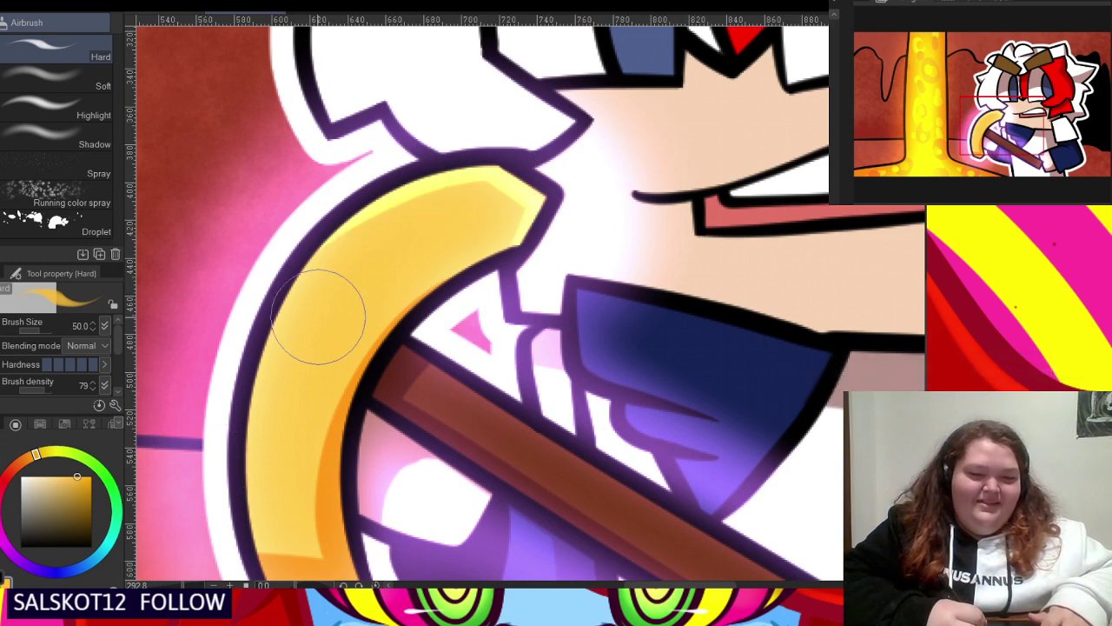
{"action": "scroll", "coordinate": [191, 257], "scroll_direction": "down", "scroll_amount": 1}
- Draw two light yellow glint stripes diagonally across the middle of the pickaxe head with G-pen 2
{"action": "key", "text": "j"}
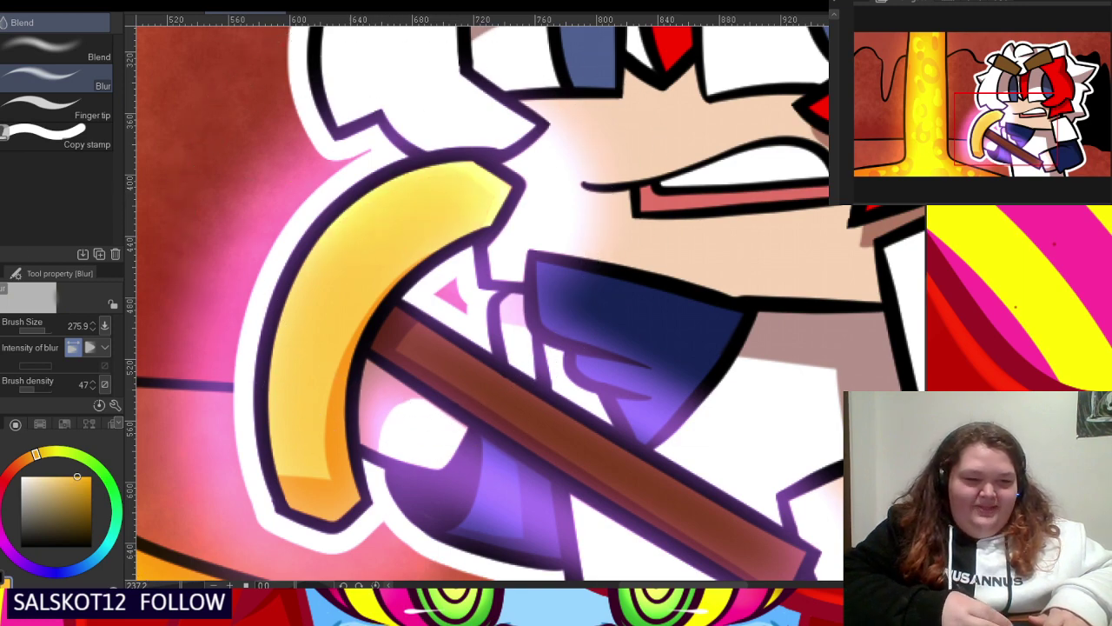
{"action": "key", "text": "p"}
{"action": "left_click_drag", "start_coordinate": [318, 228], "coordinate": [408, 304]}
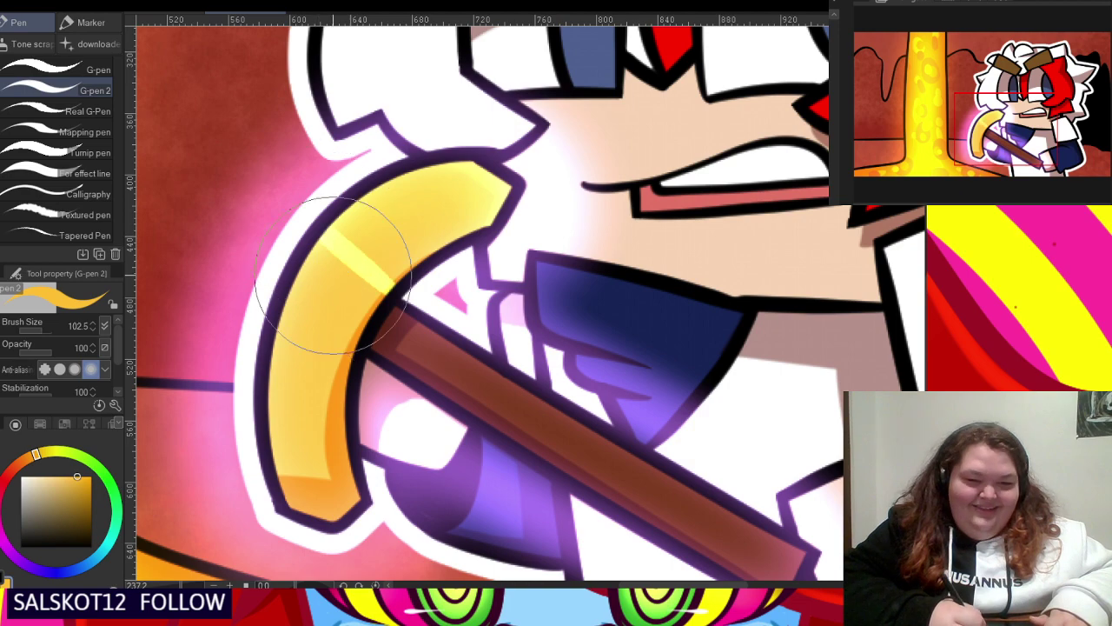
{"action": "left_click_drag", "start_coordinate": [294, 317], "coordinate": [368, 373]}
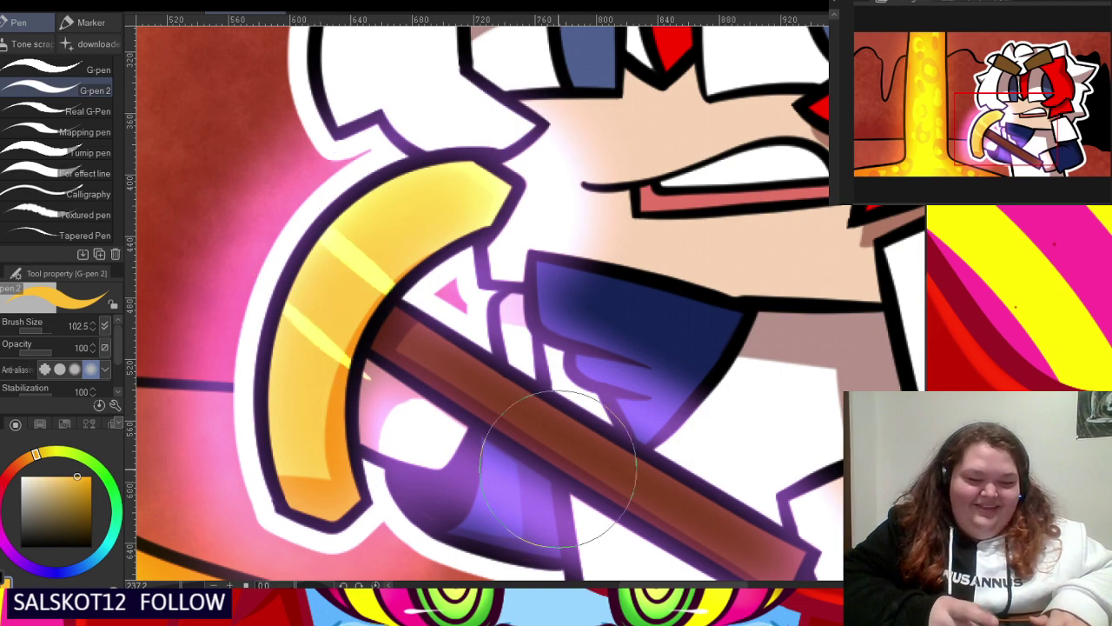
{"action": "scroll", "coordinate": [558, 467], "scroll_direction": "up", "scroll_amount": 2}
{"action": "scroll", "coordinate": [451, 299], "scroll_direction": "down", "scroll_amount": 3}
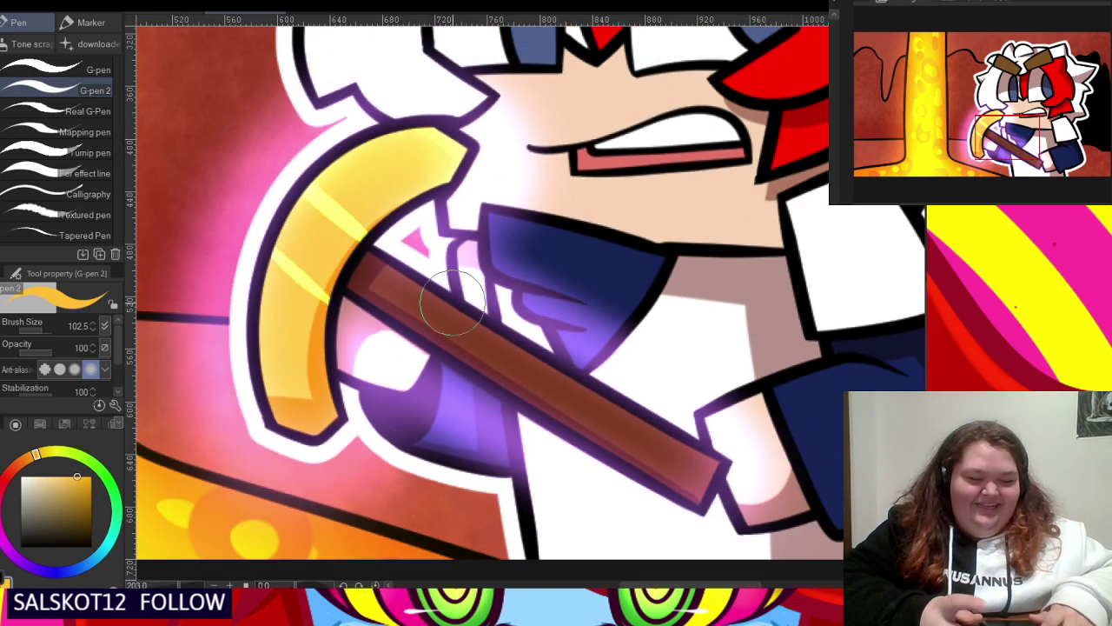
- Soften the two glint stripes on the pickaxe head with the Blur tool at size 275.9
{"action": "key", "text": "j"}
{"action": "scroll", "coordinate": [313, 226], "scroll_direction": "up", "scroll_amount": 2}
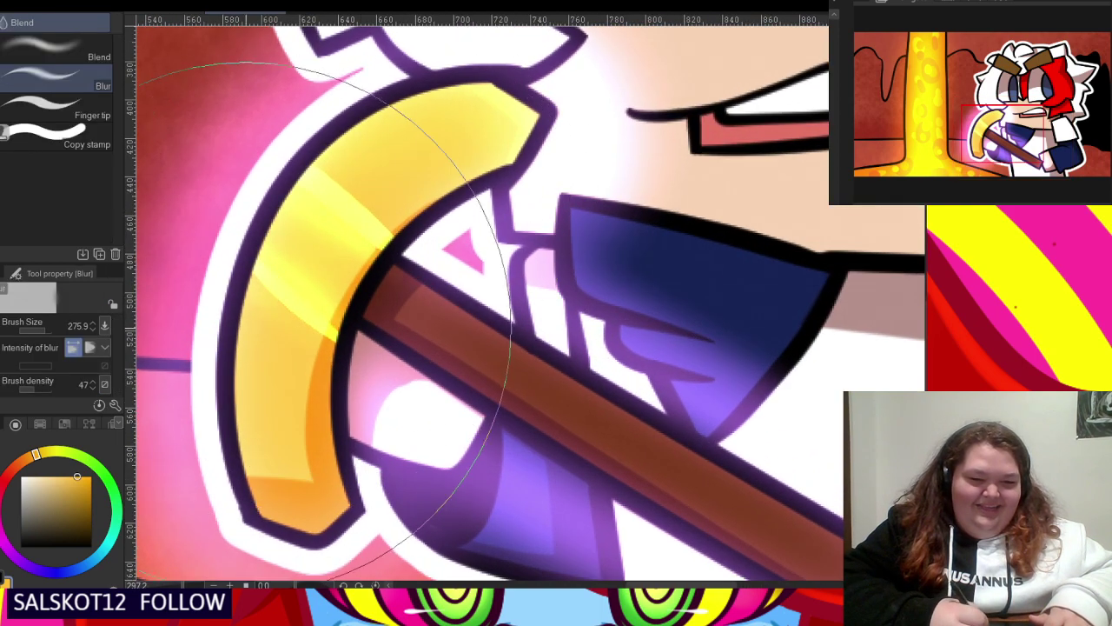
{"action": "left_click_drag", "start_coordinate": [248, 331], "coordinate": [298, 345]}
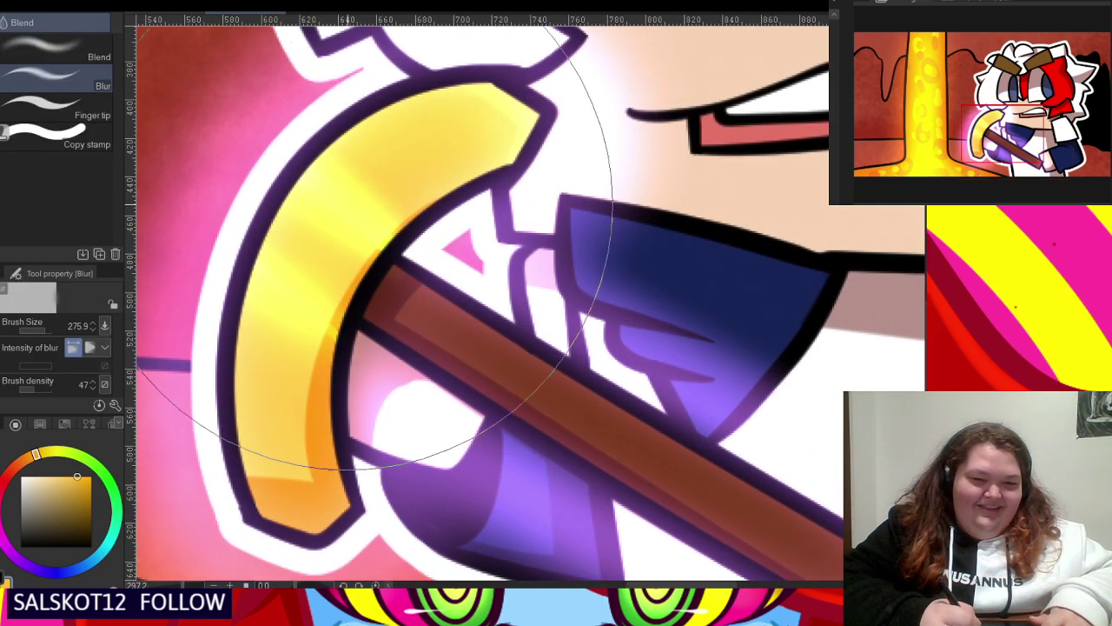
{"action": "scroll", "coordinate": [374, 261], "scroll_direction": "down", "scroll_amount": 2}
{"action": "mouse_move", "coordinate": [346, 265]}
{"action": "left_mouse_down"}
{"action": "mouse_move", "coordinate": [391, 193]}
{"action": "mouse_move", "coordinate": [275, 310]}
{"action": "left_mouse_up"}
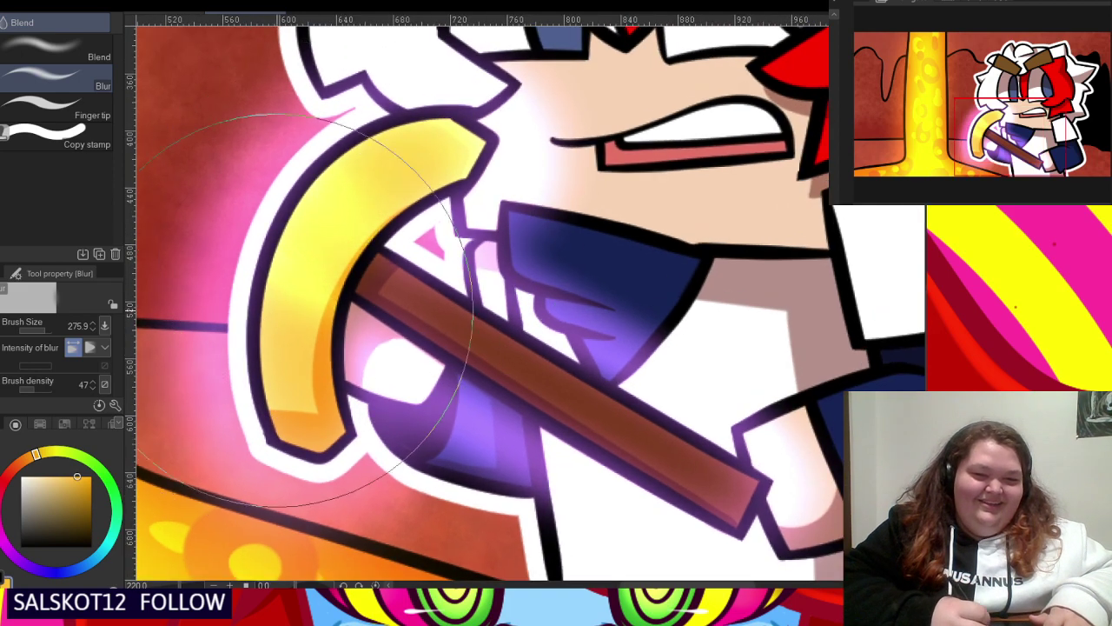
- Brush soft yellow light along the pickaxe head from its upper tip to its lower end with the Soft airbrush at size 60
{"action": "key", "text": "b"}
{"action": "left_click", "coordinate": [83, 76]}
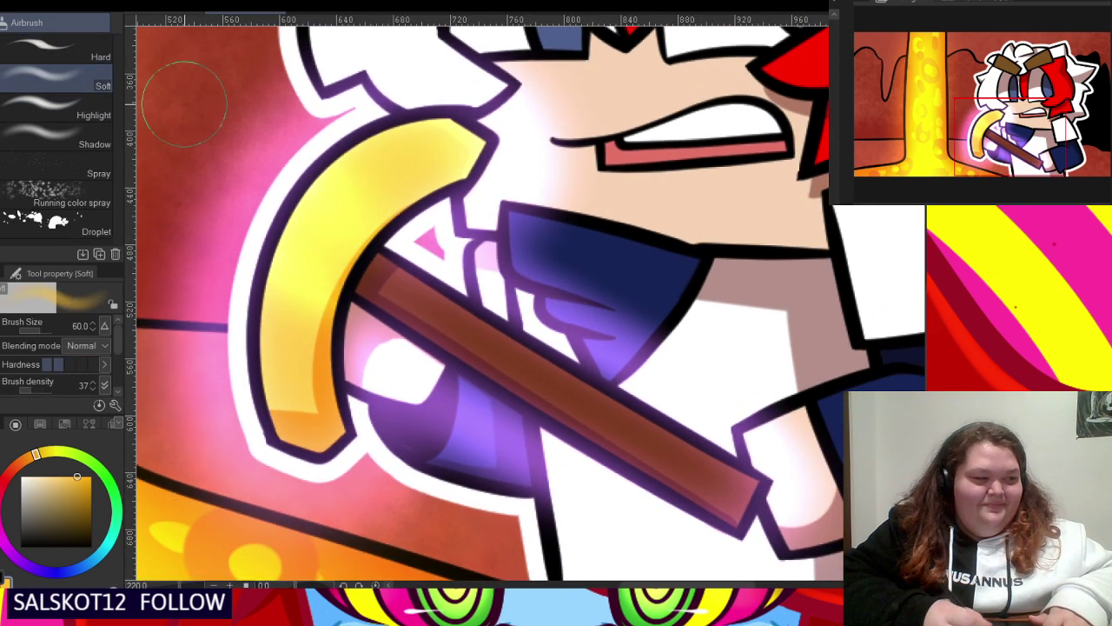
{"action": "mouse_move", "coordinate": [412, 162]}
{"action": "left_mouse_down"}
{"action": "mouse_move", "coordinate": [361, 191]}
{"action": "mouse_move", "coordinate": [481, 143]}
{"action": "mouse_move", "coordinate": [338, 226]}
{"action": "mouse_move", "coordinate": [460, 129]}
{"action": "mouse_move", "coordinate": [318, 268]}
{"action": "mouse_move", "coordinate": [394, 185]}
{"action": "mouse_move", "coordinate": [440, 172]}
{"action": "mouse_move", "coordinate": [304, 336]}
{"action": "mouse_move", "coordinate": [338, 232]}
{"action": "mouse_move", "coordinate": [338, 482]}
{"action": "mouse_move", "coordinate": [323, 369]}
{"action": "mouse_move", "coordinate": [314, 430]}
{"action": "mouse_move", "coordinate": [366, 152]}
{"action": "mouse_move", "coordinate": [294, 306]}
{"action": "mouse_move", "coordinate": [323, 435]}
{"action": "left_mouse_up"}
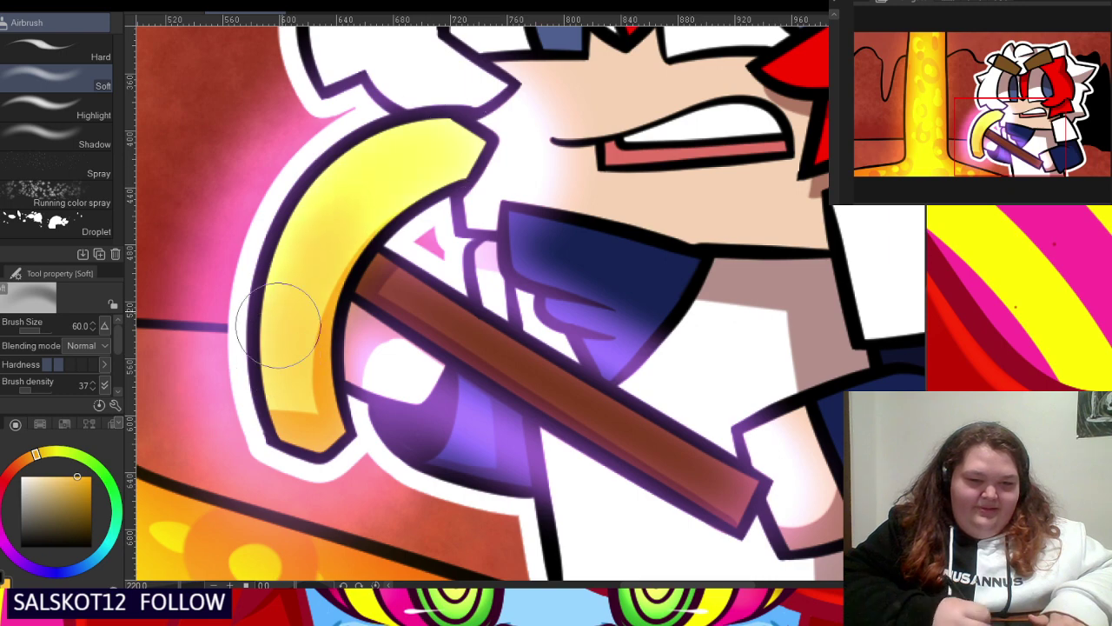
{"action": "scroll", "coordinate": [295, 300], "scroll_direction": "down", "scroll_amount": 5}
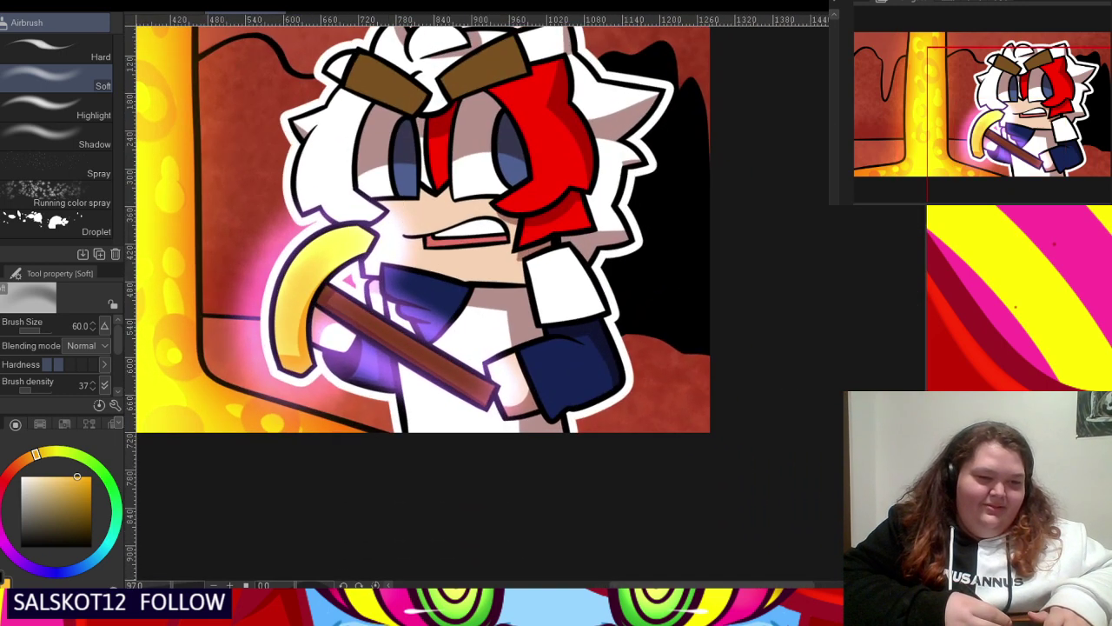
- Highlight the inner edge of both irises with blue sampled from the eye, using the Hard airbrush at size 50
{"action": "left_click", "coordinate": [514, 168], "text": "alt"}
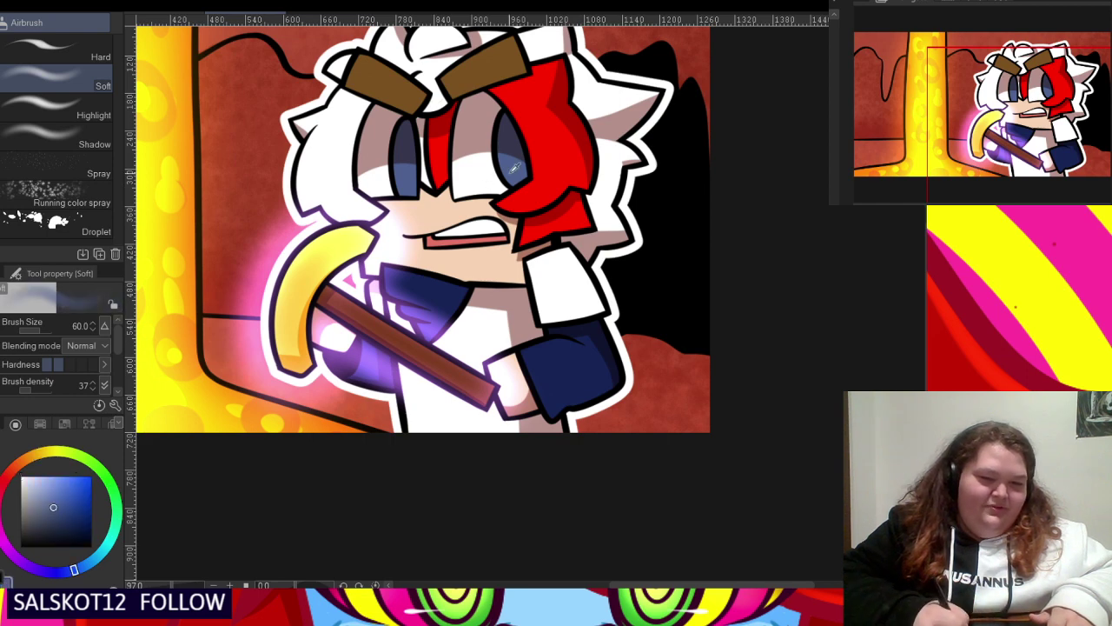
{"action": "left_click", "coordinate": [99, 61]}
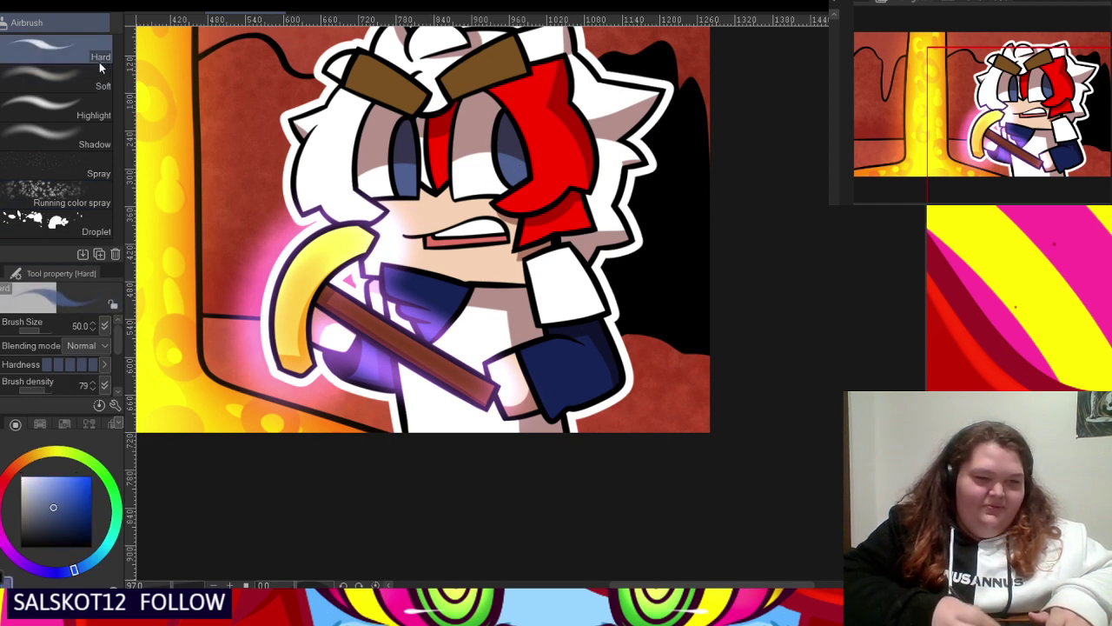
{"action": "scroll", "coordinate": [392, 225], "scroll_direction": "up", "scroll_amount": 5}
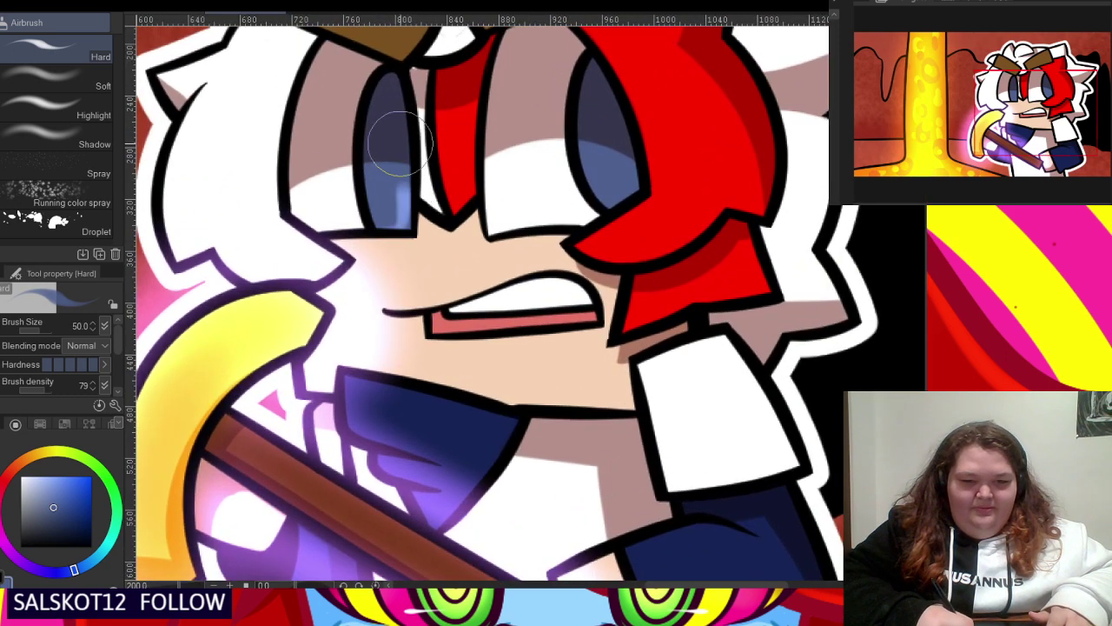
{"action": "left_click_drag", "start_coordinate": [400, 143], "coordinate": [385, 70]}
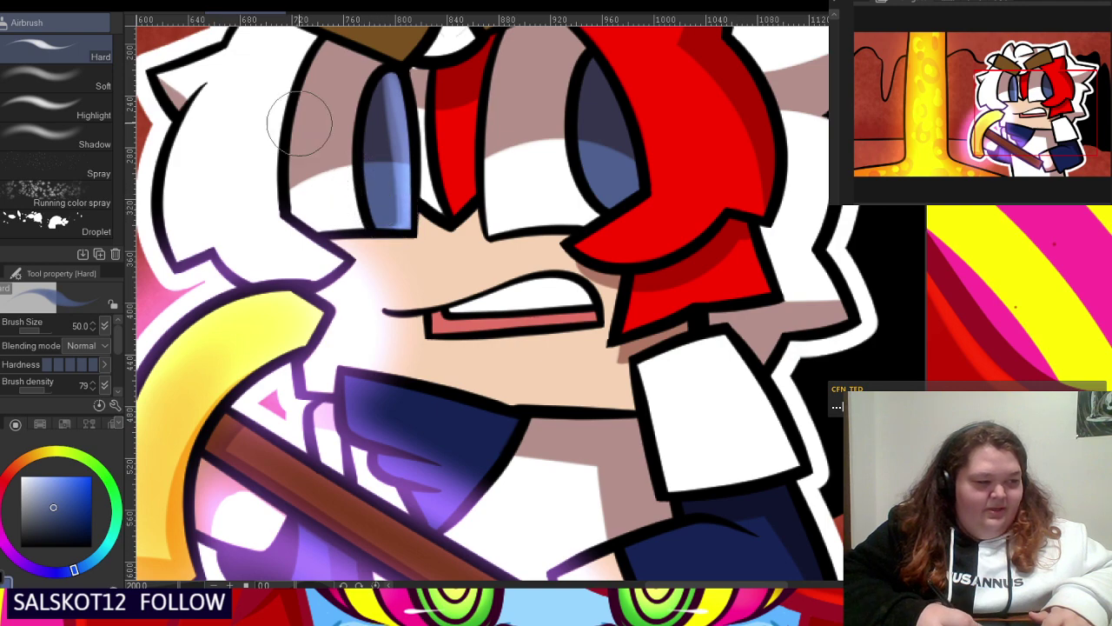
{"action": "scroll", "coordinate": [338, 212], "scroll_direction": "down", "scroll_amount": 1}
{"action": "scroll", "coordinate": [493, 105], "scroll_direction": "up", "scroll_amount": 4}
{"action": "scroll", "coordinate": [483, 220], "scroll_direction": "down", "scroll_amount": 2}
{"action": "scroll", "coordinate": [483, 221], "scroll_direction": "up", "scroll_amount": 2}
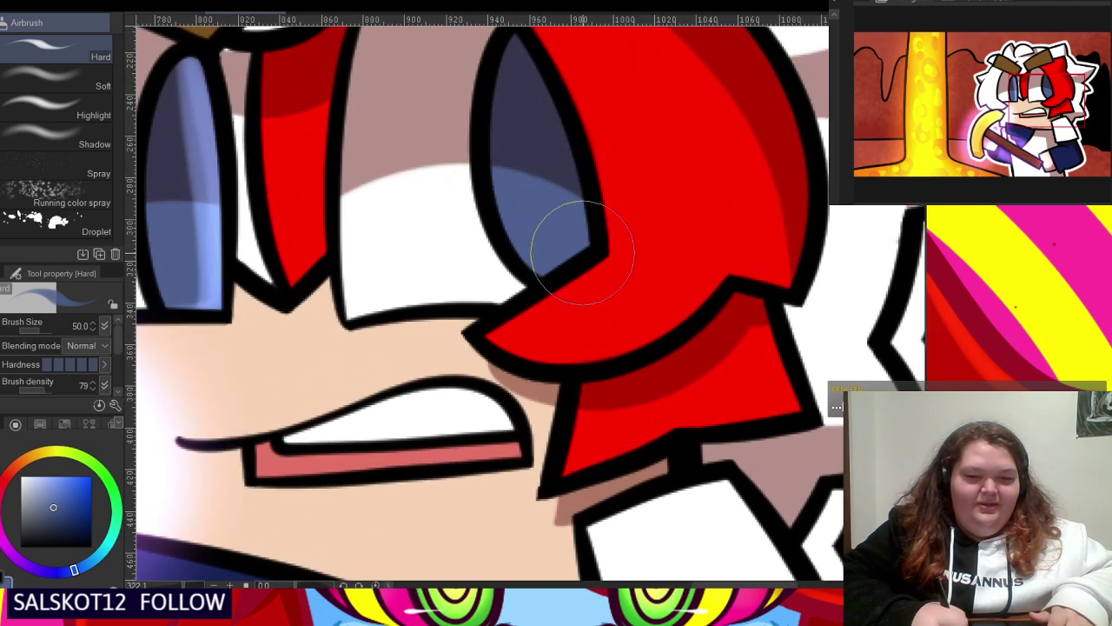
{"action": "scroll", "coordinate": [569, 261], "scroll_direction": "down", "scroll_amount": 2}
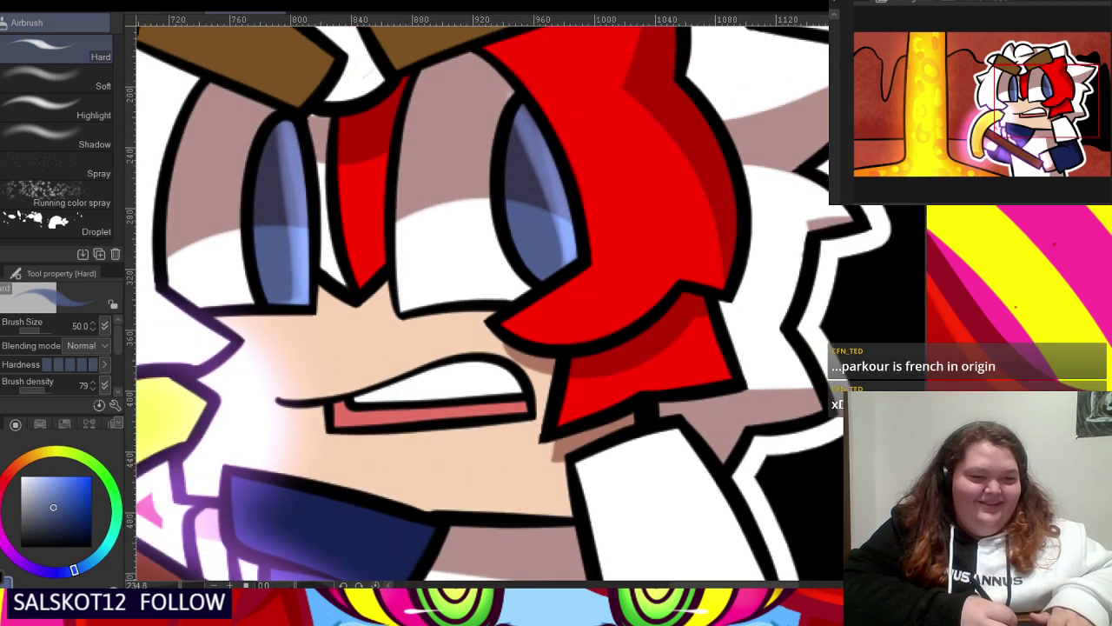
- Soften the blue highlights in both irises with the Blur tool reduced to size 80
{"action": "key", "text": "j"}
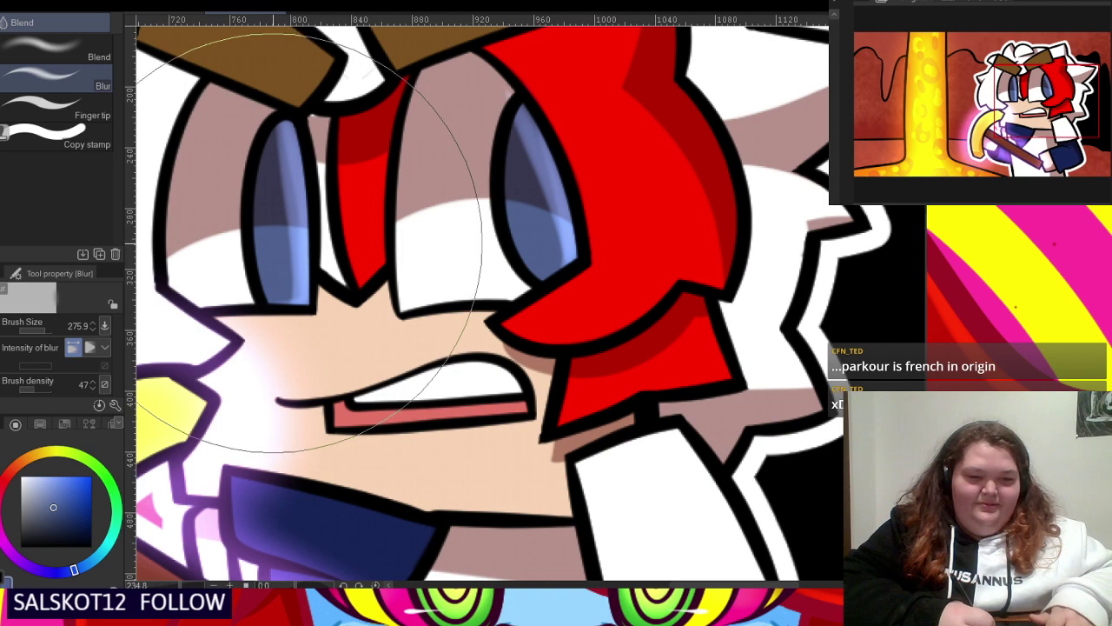
{"action": "key", "text": "["}
{"action": "key", "text": "["}
{"action": "key", "text": "["}
{"action": "key", "text": "["}
{"action": "scroll", "coordinate": [322, 265], "scroll_direction": "down", "scroll_amount": 1}
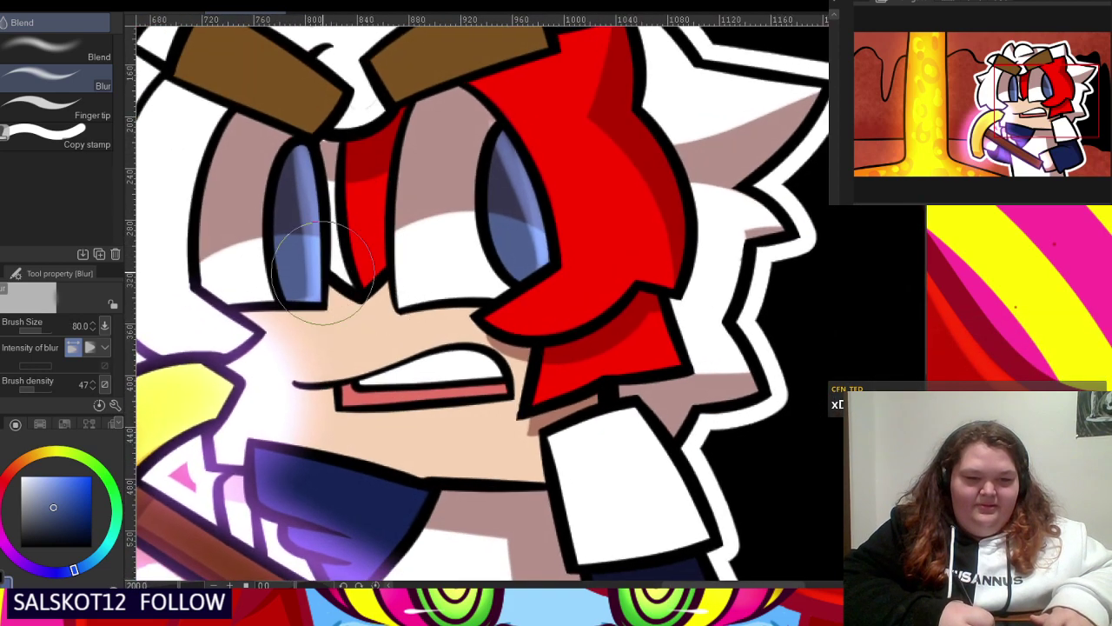
{"action": "scroll", "coordinate": [308, 286], "scroll_direction": "up", "scroll_amount": 2}
{"action": "mouse_move", "coordinate": [297, 295]}
{"action": "left_mouse_down"}
{"action": "mouse_move", "coordinate": [296, 139]}
{"action": "mouse_move", "coordinate": [286, 261]}
{"action": "left_mouse_up"}
{"action": "mouse_move", "coordinate": [509, 235]}
{"action": "left_mouse_down"}
{"action": "mouse_move", "coordinate": [576, 186]}
{"action": "mouse_move", "coordinate": [557, 91]}
{"action": "mouse_move", "coordinate": [526, 236]}
{"action": "left_mouse_up"}
{"action": "scroll", "coordinate": [517, 221], "scroll_direction": "down", "scroll_amount": 5}
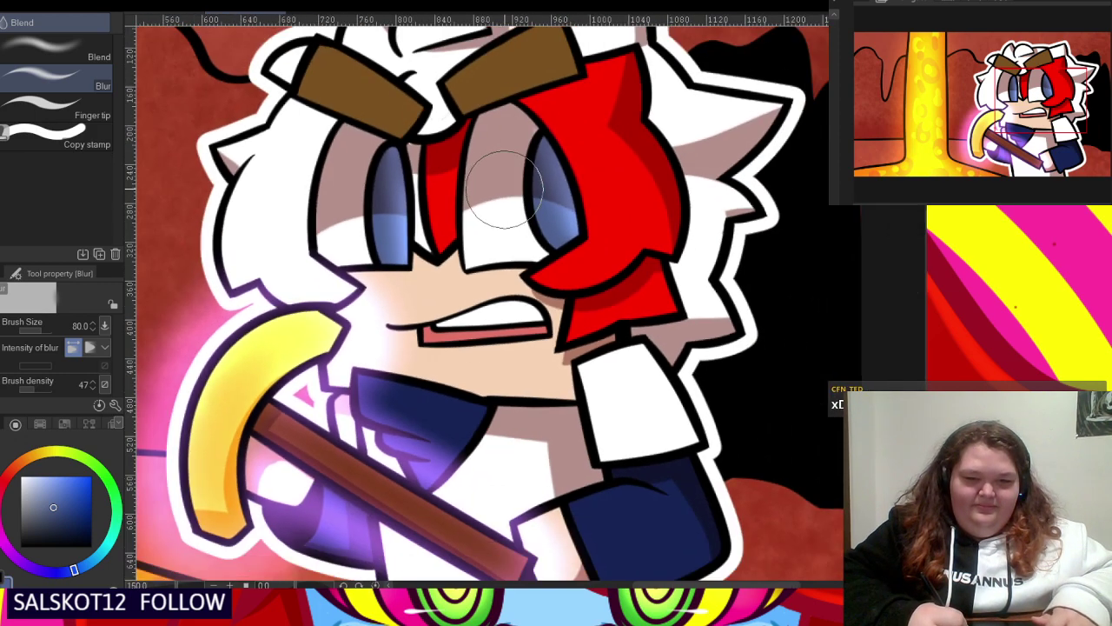
{"action": "scroll", "coordinate": [504, 213], "scroll_direction": "up", "scroll_amount": 3}
{"action": "scroll", "coordinate": [486, 217], "scroll_direction": "down", "scroll_amount": 3}
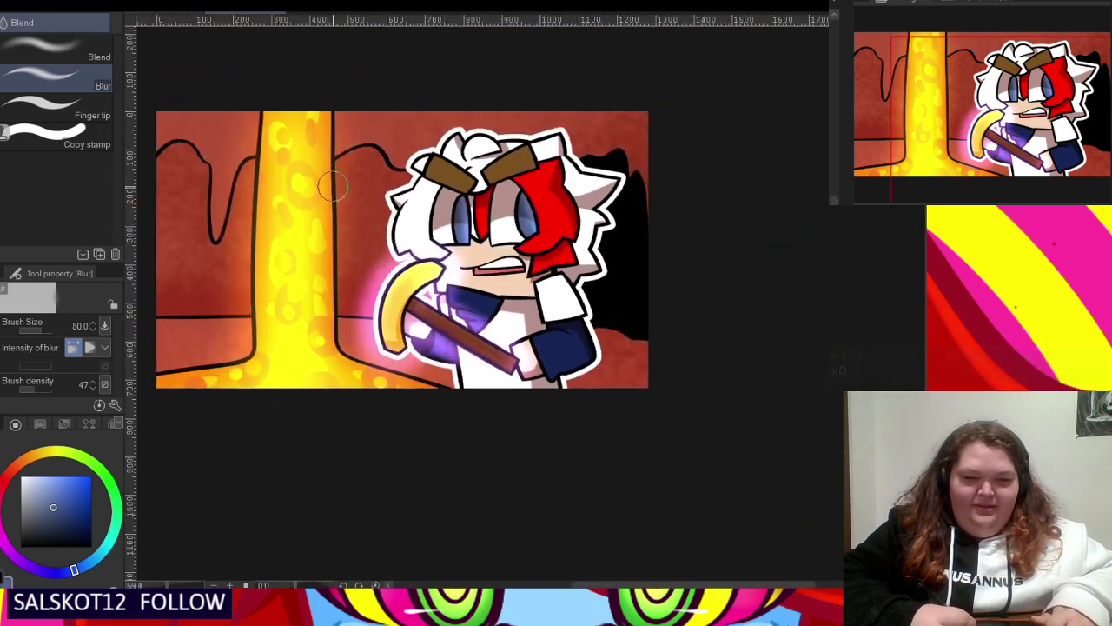
{"action": "scroll", "coordinate": [454, 228], "scroll_direction": "up", "scroll_amount": 2}
{"action": "scroll", "coordinate": [453, 227], "scroll_direction": "down", "scroll_amount": 3}
{"action": "scroll", "coordinate": [454, 228], "scroll_direction": "up", "scroll_amount": 1}
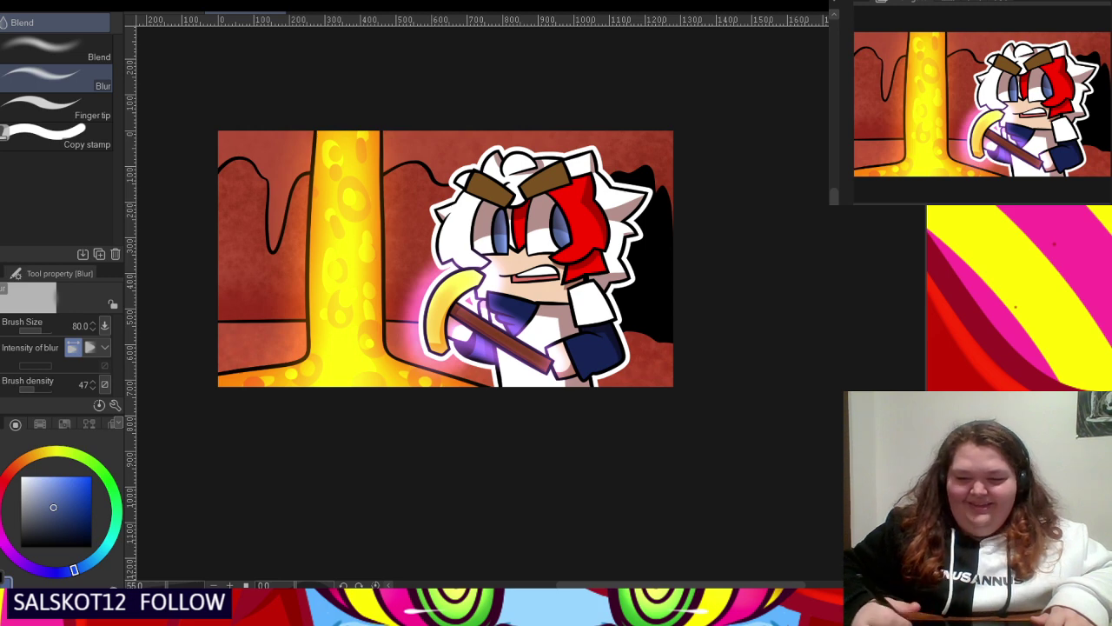
- Paint a shadow on the cave background behind the character with G-pen 2 in a colour-set swatch, and soften it with the Blur tool
{"action": "left_click", "coordinate": [38, 424]}
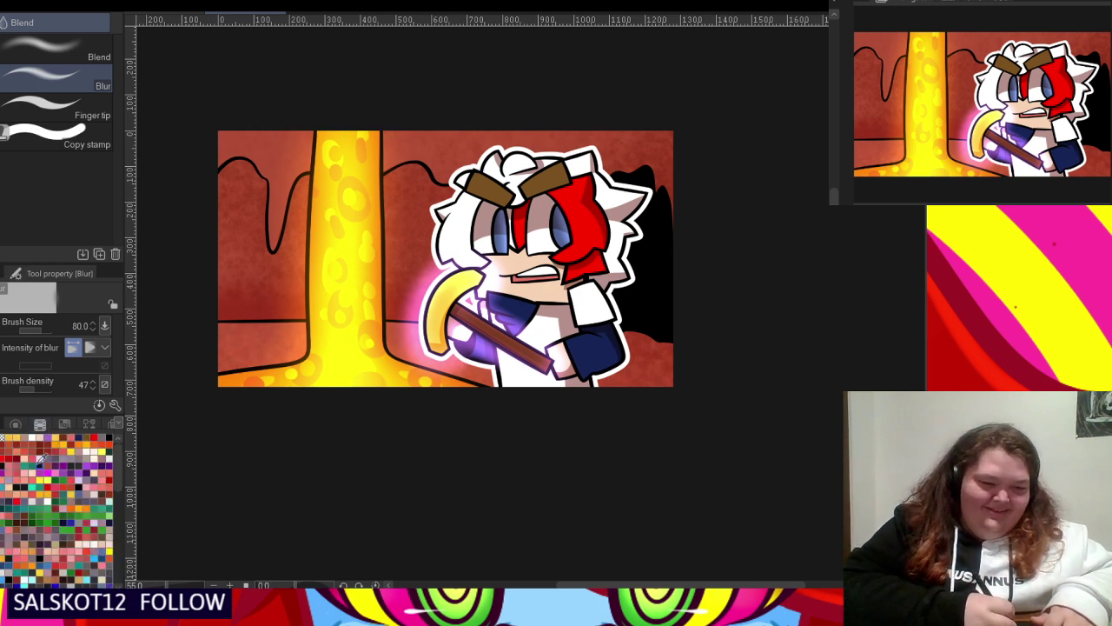
{"action": "key", "text": "p"}
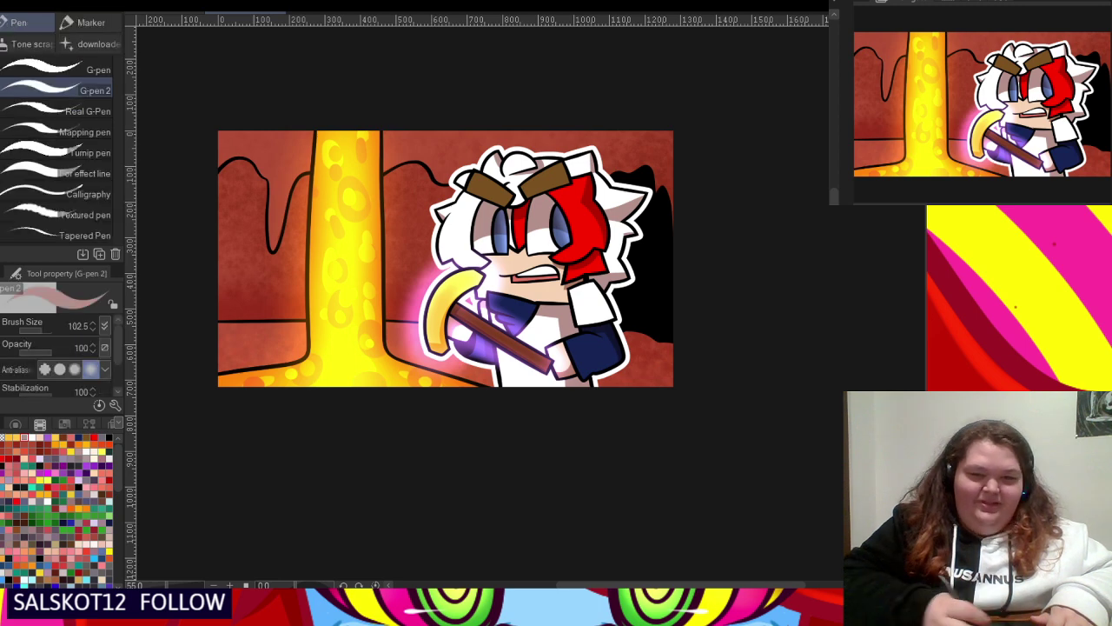
{"action": "scroll", "coordinate": [643, 295], "scroll_direction": "up", "scroll_amount": 2}
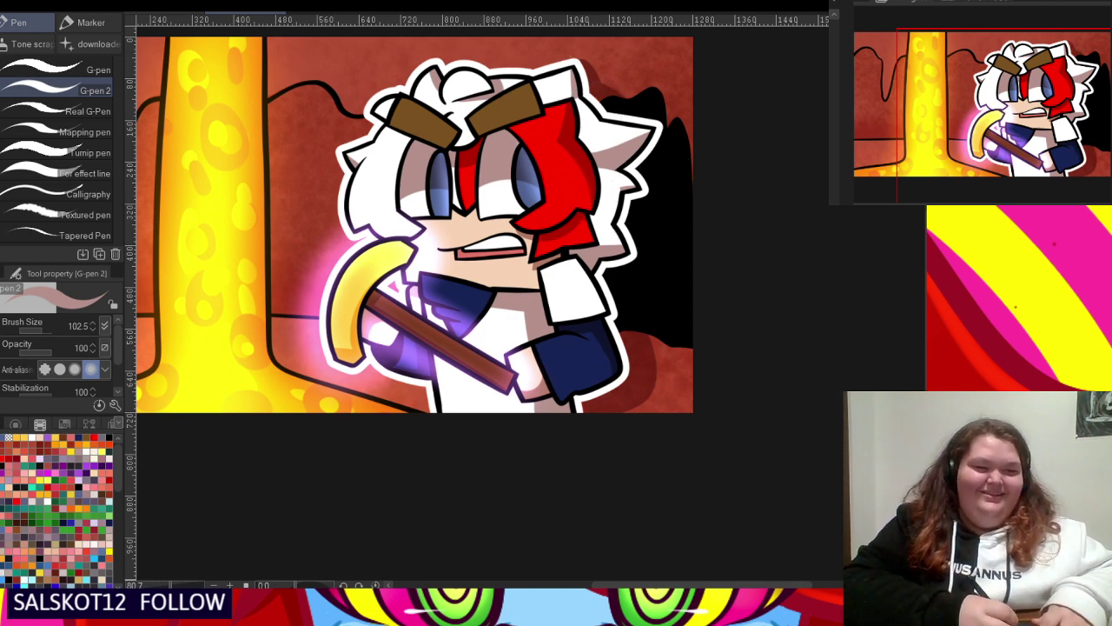
{"action": "key", "text": "j"}
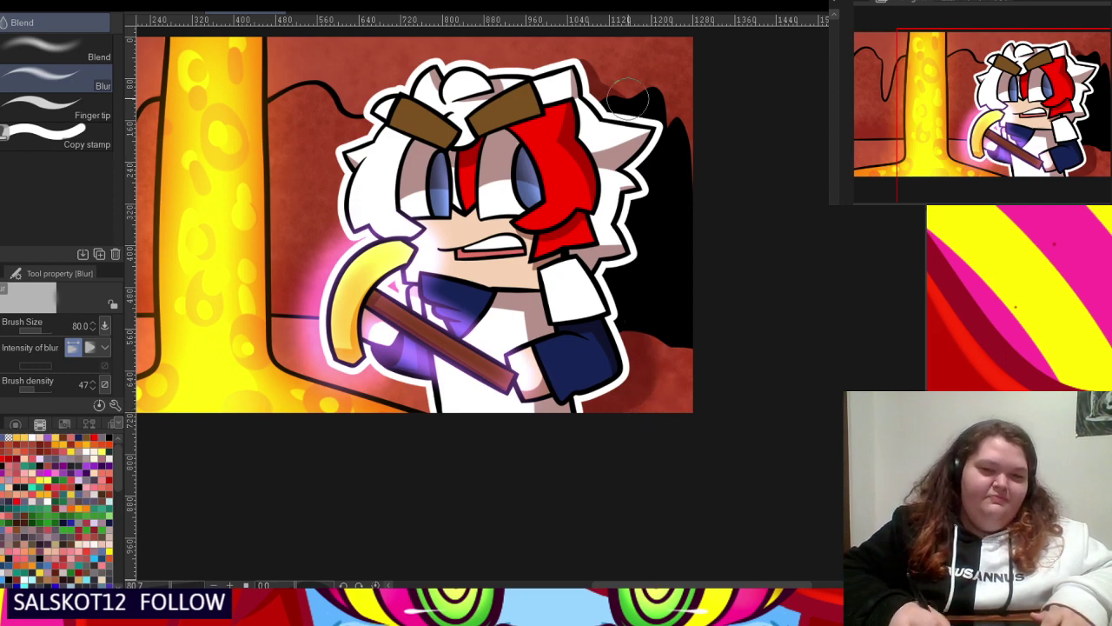
{"action": "scroll", "coordinate": [574, 165], "scroll_direction": "down", "scroll_amount": 4}
{"action": "scroll", "coordinate": [545, 153], "scroll_direction": "up", "scroll_amount": 1}
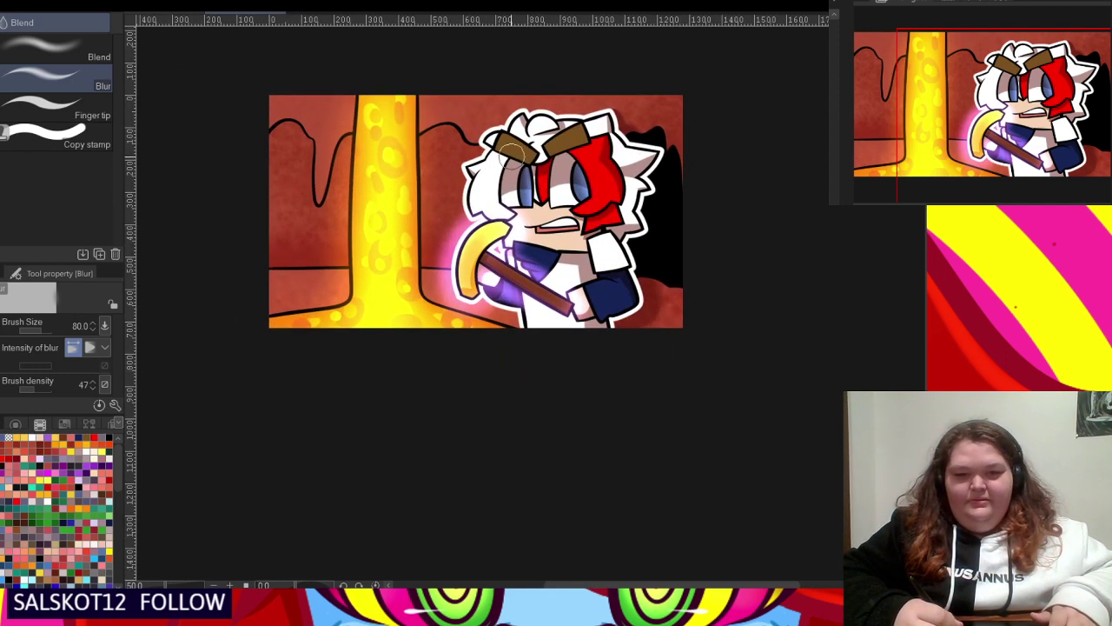
{"action": "key", "text": "b"}
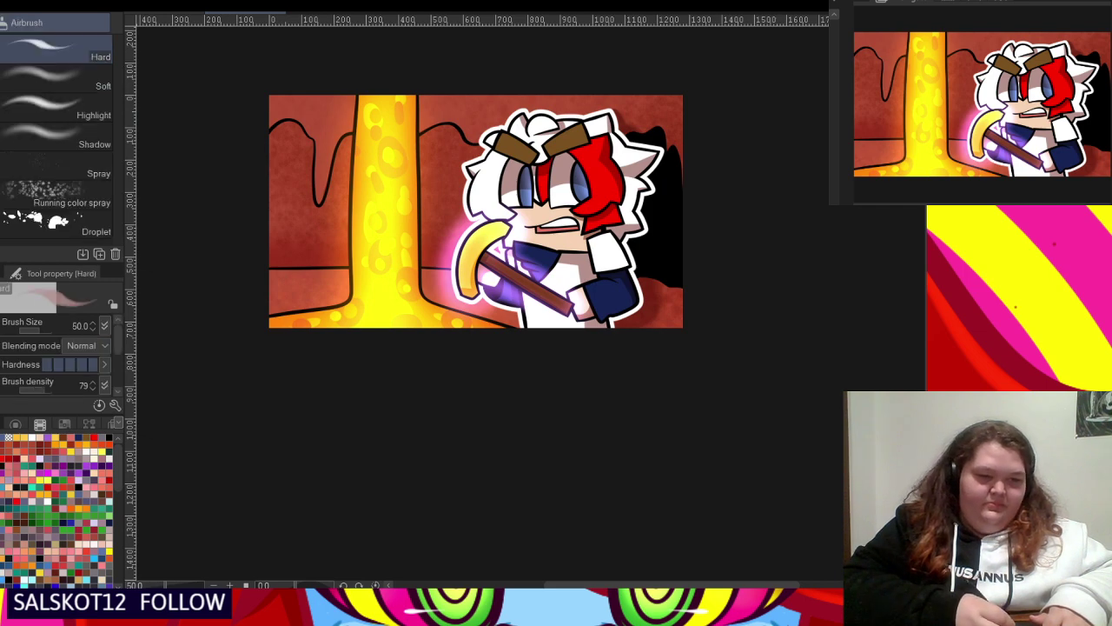
{"action": "left_click", "coordinate": [92, 74]}
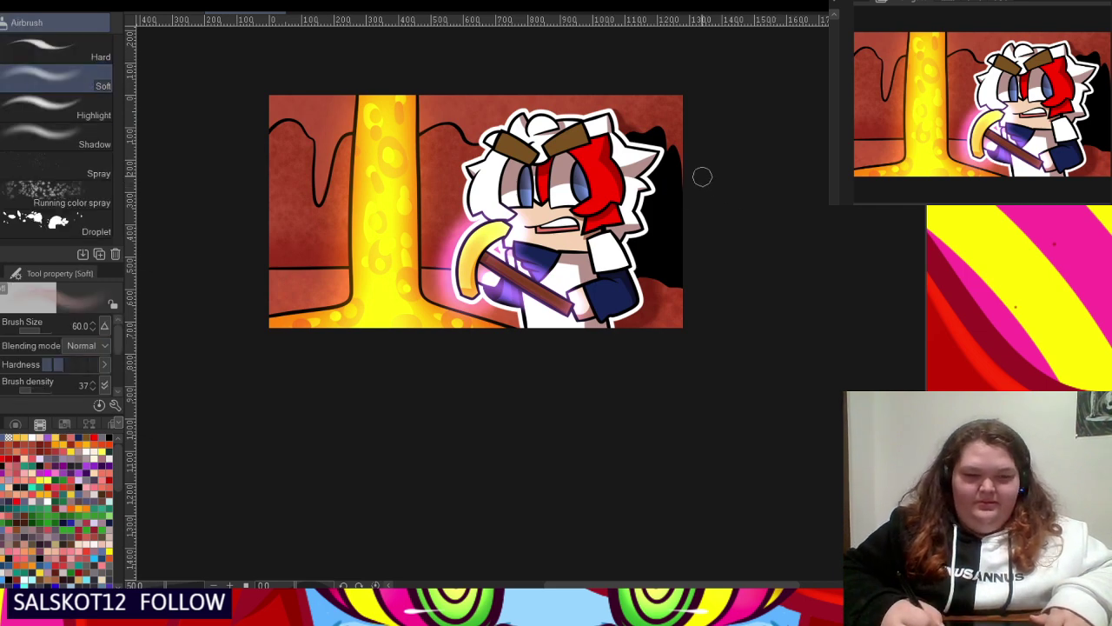
{"action": "key", "text": "bracketright"}
{"action": "key", "text": "bracketright"}
{"action": "key", "text": "bracketright"}
{"action": "key", "text": "bracketright"}
{"action": "key", "text": "bracketright"}
{"action": "key", "text": "bracketright"}
{"action": "key", "text": "bracketright"}
{"action": "key", "text": "bracketright"}
{"action": "key", "text": "bracketright"}
{"action": "key", "text": "bracketright"}
{"action": "key", "text": "bracketright"}
{"action": "key", "text": "bracketright"}
{"action": "key", "text": "bracketright"}
{"action": "key", "text": "bracketright"}
{"action": "key", "text": "bracketright"}
{"action": "key", "text": "bracketright"}
{"action": "key", "text": "bracketleft"}
{"action": "key", "text": "bracketleft"}
{"action": "key", "text": "bracketleft"}
{"action": "key", "text": "bracketleft"}
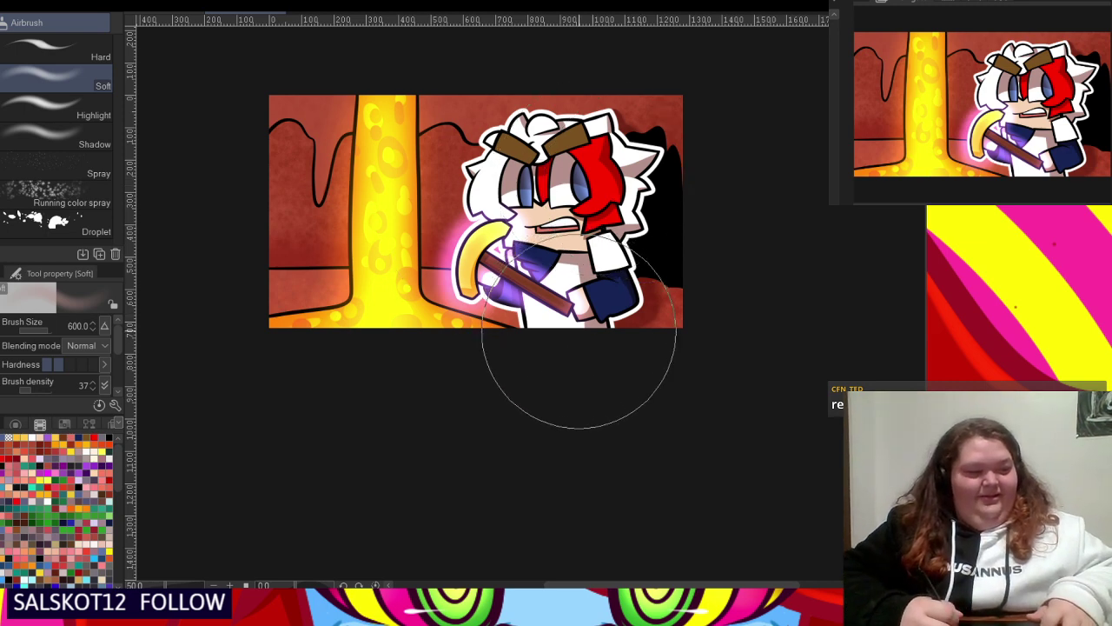
{"action": "scroll", "coordinate": [578, 328], "scroll_direction": "down", "scroll_amount": 2}
{"action": "scroll", "coordinate": [572, 328], "scroll_direction": "up", "scroll_amount": 1}
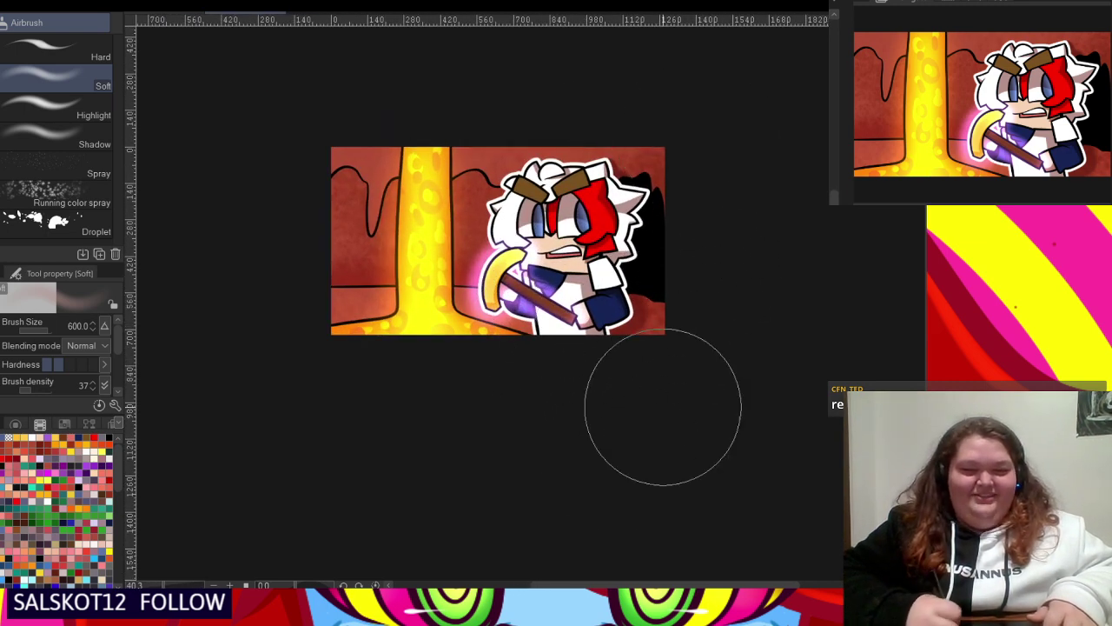
{"action": "scroll", "coordinate": [599, 247], "scroll_direction": "up", "scroll_amount": 1}
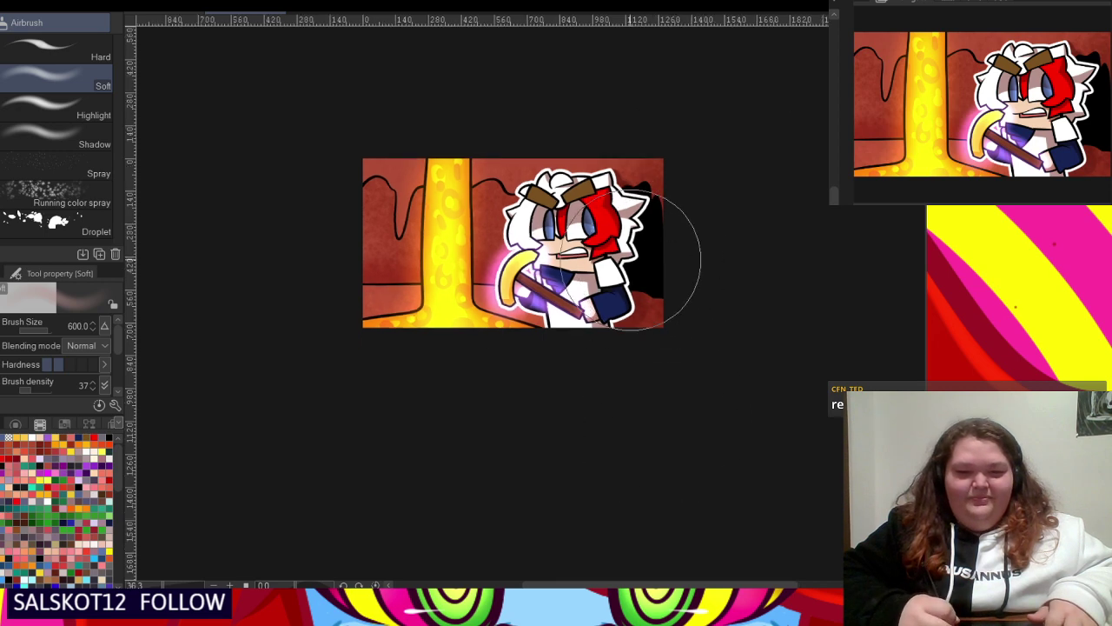
{"action": "scroll", "coordinate": [535, 157], "scroll_direction": "up", "scroll_amount": 1}
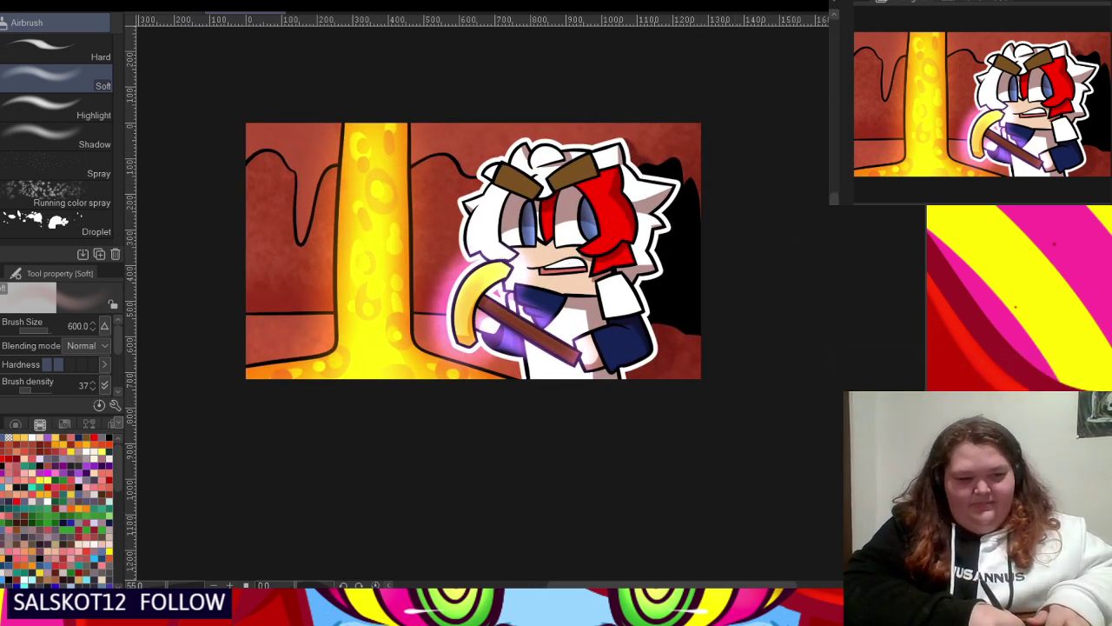
- Inspect the shadow along the dripping rock outline on the cave wall beside the lava fall
{"action": "left_click", "coordinate": [77, 39]}
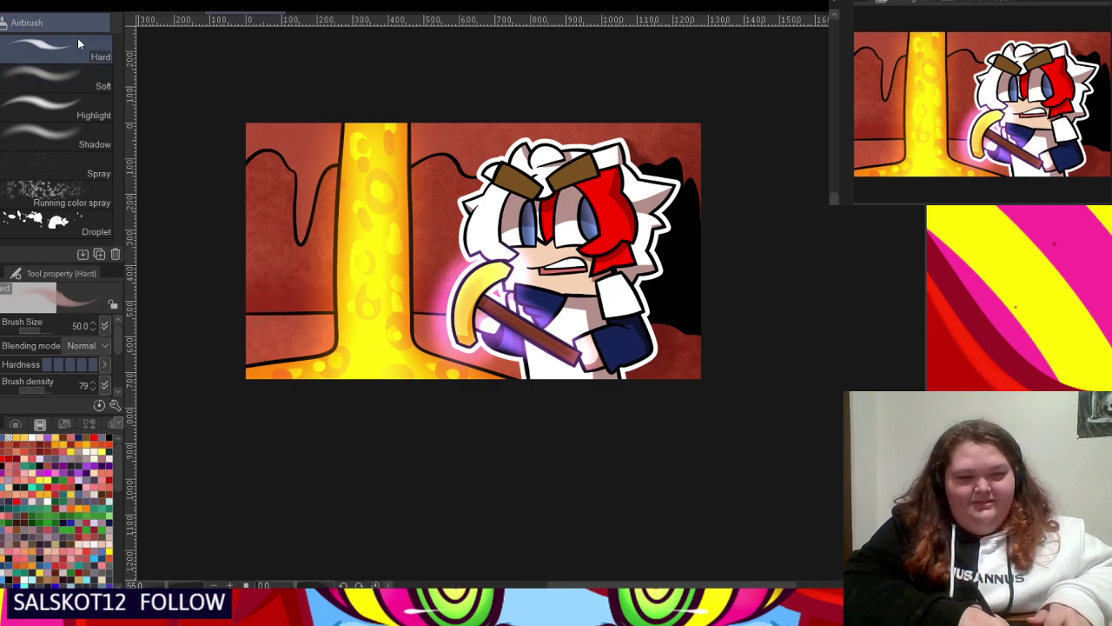
{"action": "scroll", "coordinate": [301, 268], "scroll_direction": "up", "scroll_amount": 5}
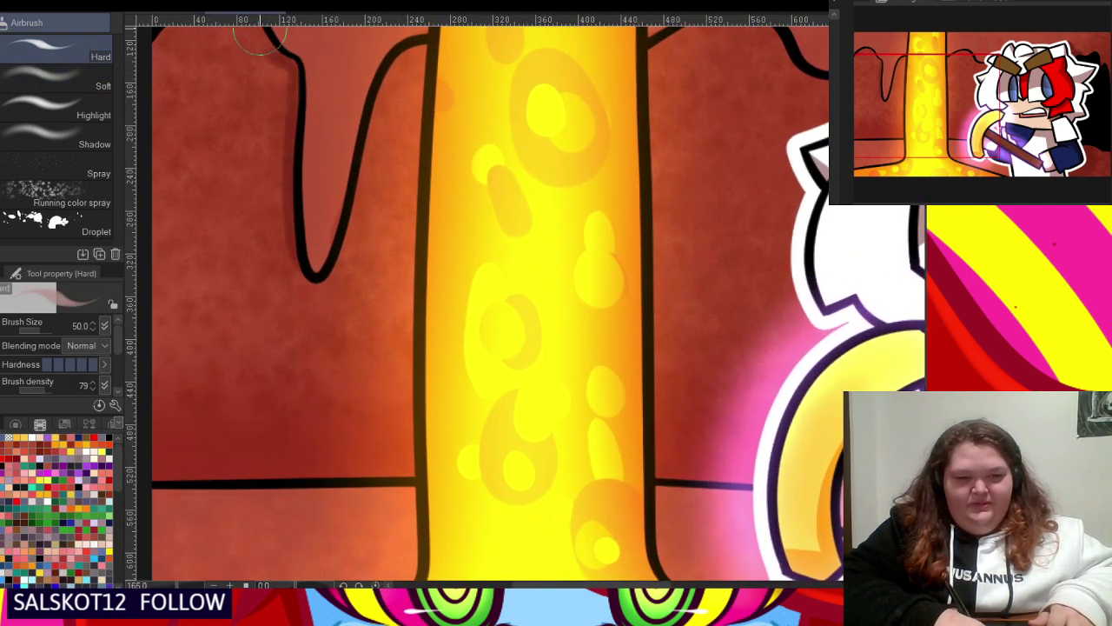
{"action": "scroll", "coordinate": [370, 281], "scroll_direction": "up", "scroll_amount": 2}
{"action": "scroll", "coordinate": [322, 236], "scroll_direction": "down", "scroll_amount": 3}
{"action": "scroll", "coordinate": [280, 108], "scroll_direction": "up", "scroll_amount": 3}
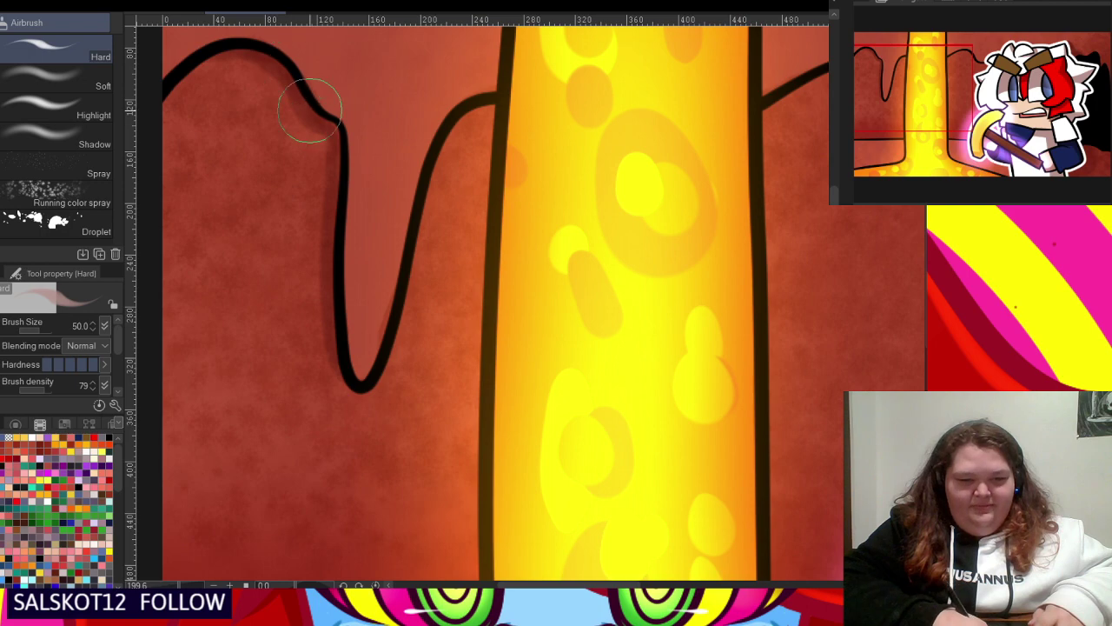
{"action": "mouse_move", "coordinate": [311, 110]}
{"action": "left_mouse_down"}
{"action": "mouse_move", "coordinate": [333, 127]}
{"action": "mouse_move", "coordinate": [311, 116]}
{"action": "mouse_move", "coordinate": [334, 184]}
{"action": "mouse_move", "coordinate": [326, 296]}
{"action": "mouse_move", "coordinate": [337, 368]}
{"action": "mouse_move", "coordinate": [319, 290]}
{"action": "left_mouse_up"}
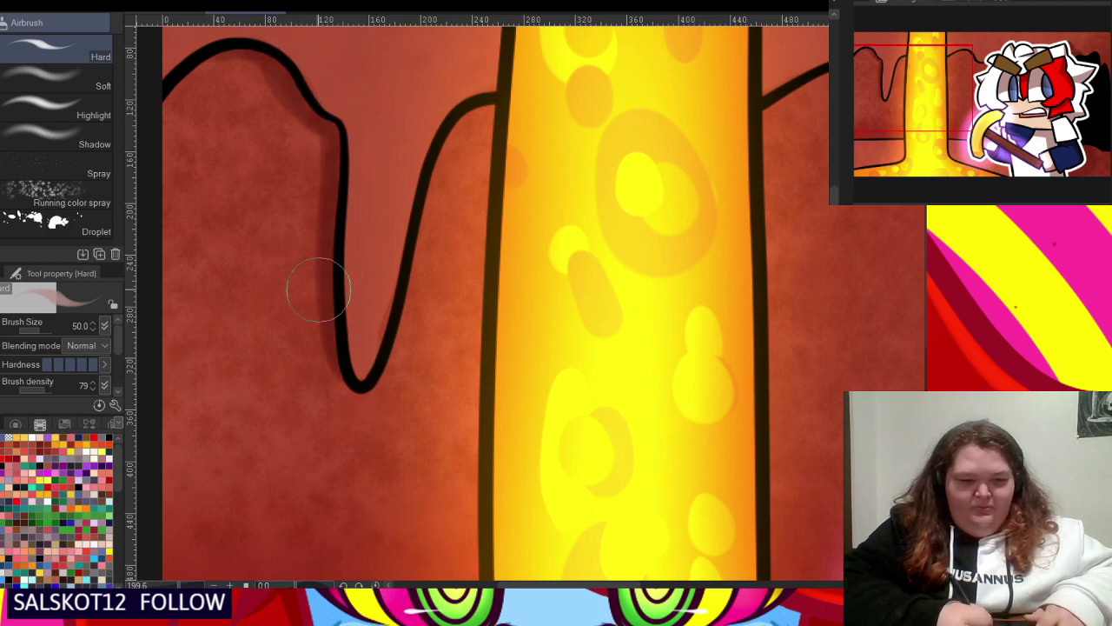
{"action": "scroll", "coordinate": [335, 183], "scroll_direction": "down", "scroll_amount": 2}
{"action": "scroll", "coordinate": [303, 123], "scroll_direction": "up", "scroll_amount": 2}
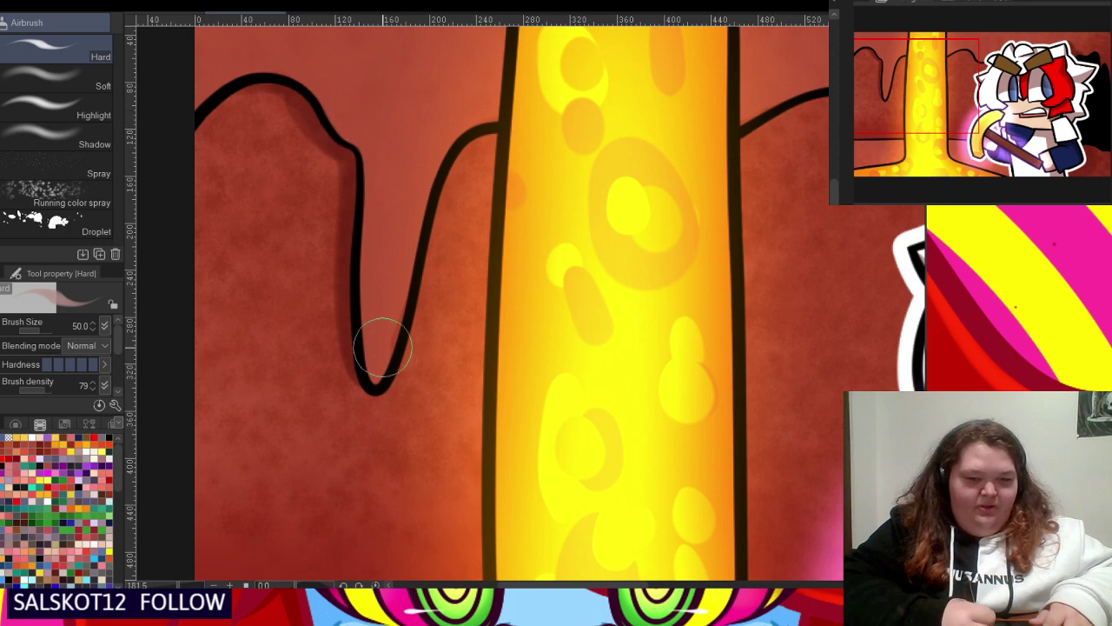
{"action": "scroll", "coordinate": [360, 169], "scroll_direction": "down", "scroll_amount": 3}
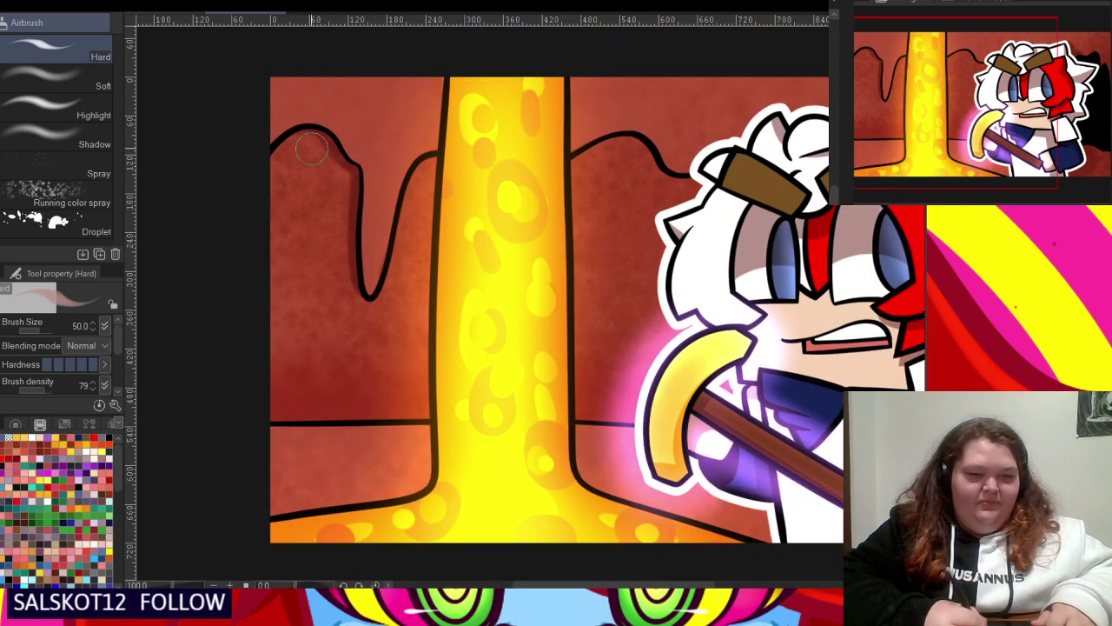
{"action": "scroll", "coordinate": [556, 134], "scroll_direction": "down", "scroll_amount": 4}
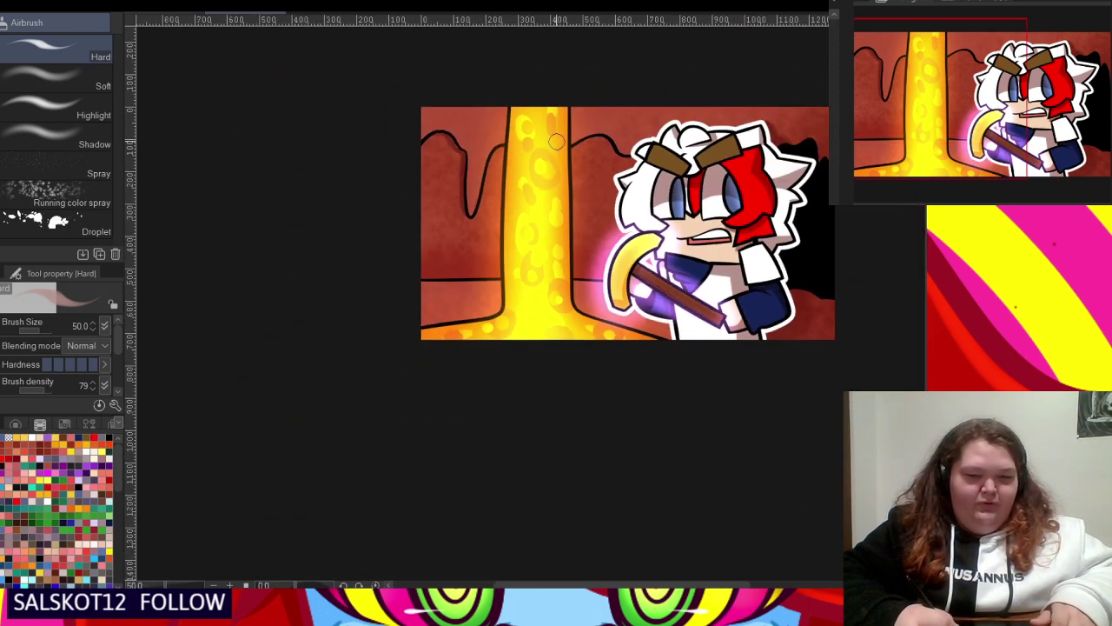
{"action": "scroll", "coordinate": [547, 121], "scroll_direction": "down", "scroll_amount": 3}
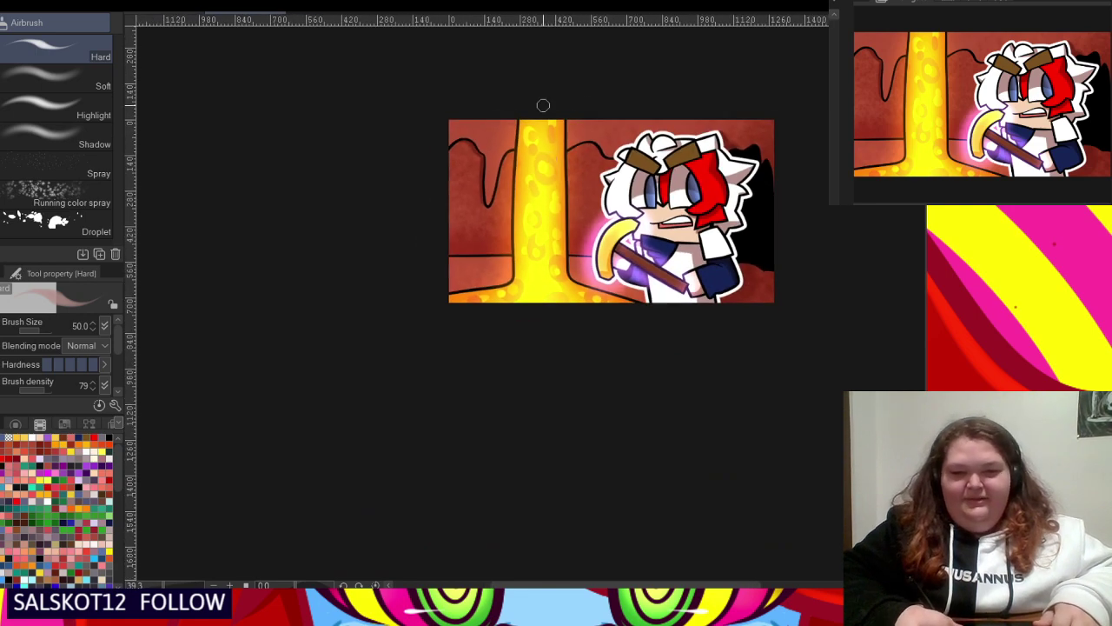
- Review the whole scene, checking the character's shading, pickaxe glow, lava fall and dark cave opening for remaining flaws
{"action": "scroll", "coordinate": [543, 105], "scroll_direction": "up", "scroll_amount": 5}
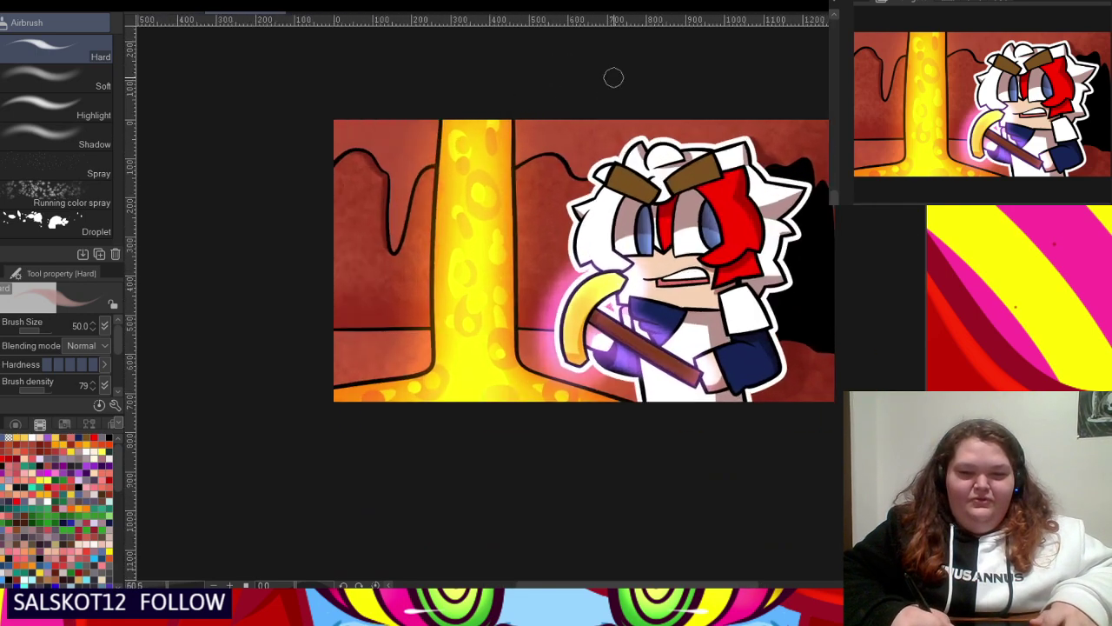
{"action": "scroll", "coordinate": [587, 87], "scroll_direction": "up", "scroll_amount": 1}
{"action": "scroll", "coordinate": [487, 87], "scroll_direction": "up", "scroll_amount": 2}
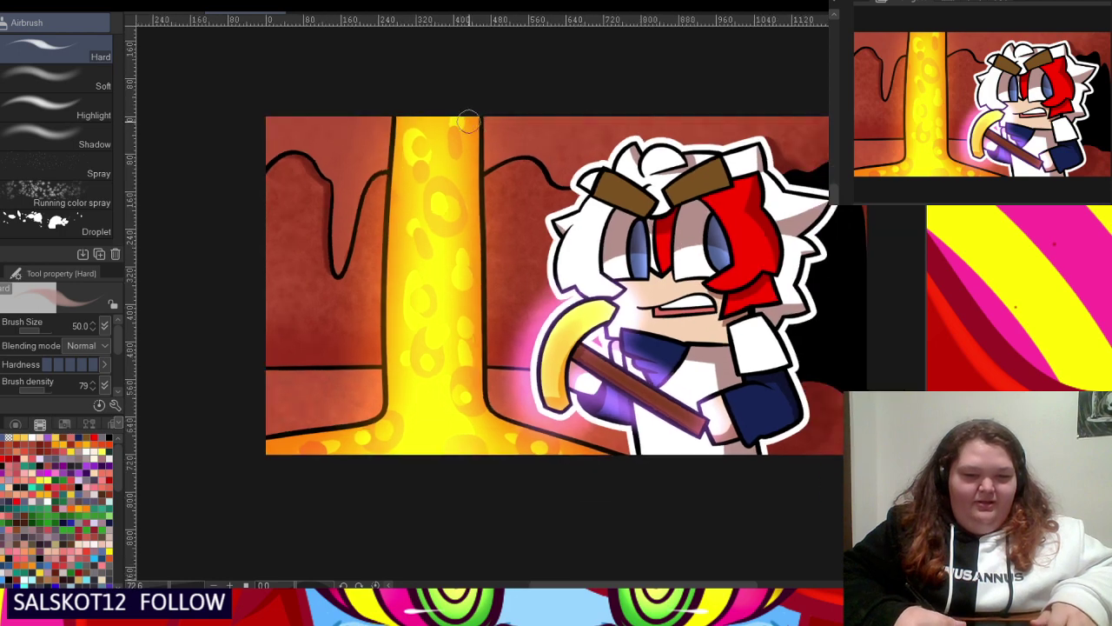
{"action": "scroll", "coordinate": [499, 87], "scroll_direction": "down", "scroll_amount": 2}
{"action": "scroll", "coordinate": [503, 95], "scroll_direction": "up", "scroll_amount": 1}
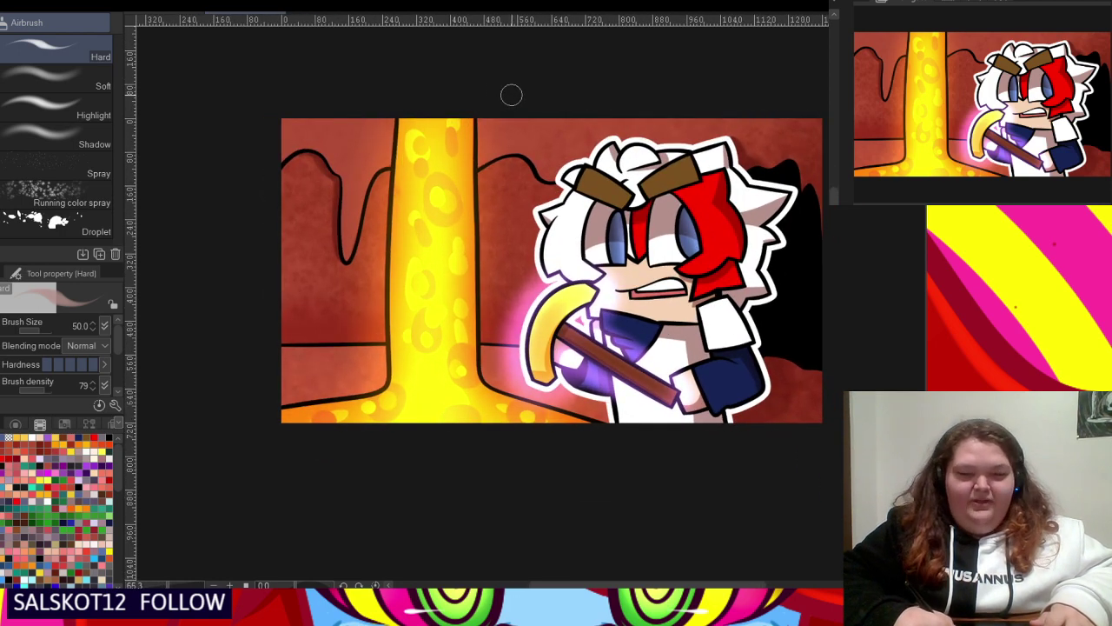
{"action": "scroll", "coordinate": [522, 109], "scroll_direction": "down", "scroll_amount": 1}
{"action": "scroll", "coordinate": [504, 65], "scroll_direction": "up", "scroll_amount": 1}
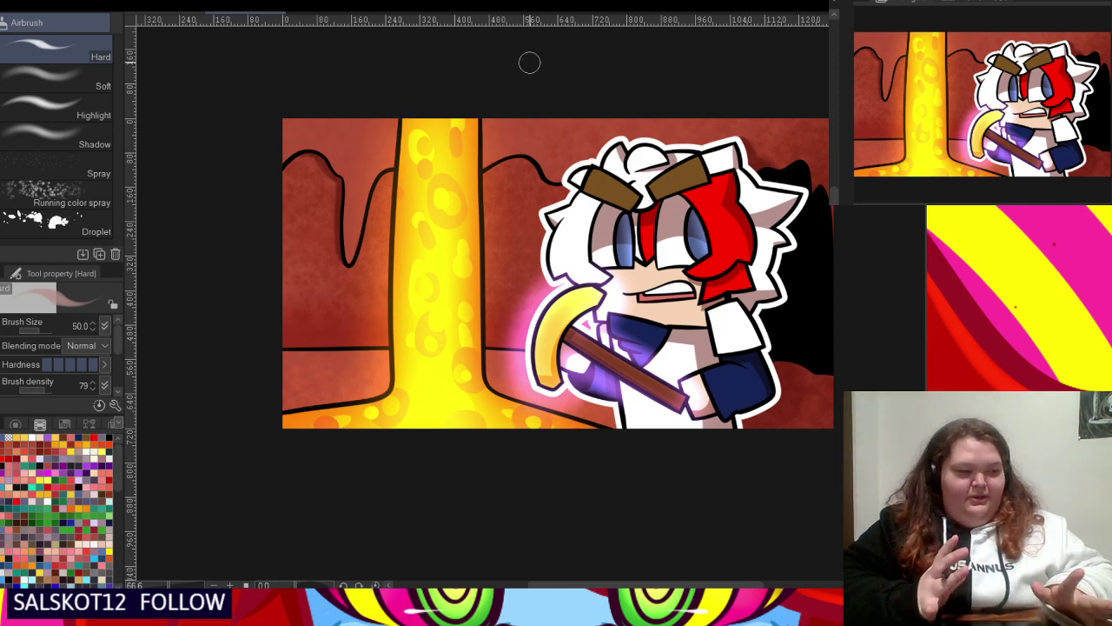
{"action": "scroll", "coordinate": [714, 205], "scroll_direction": "up", "scroll_amount": 5}
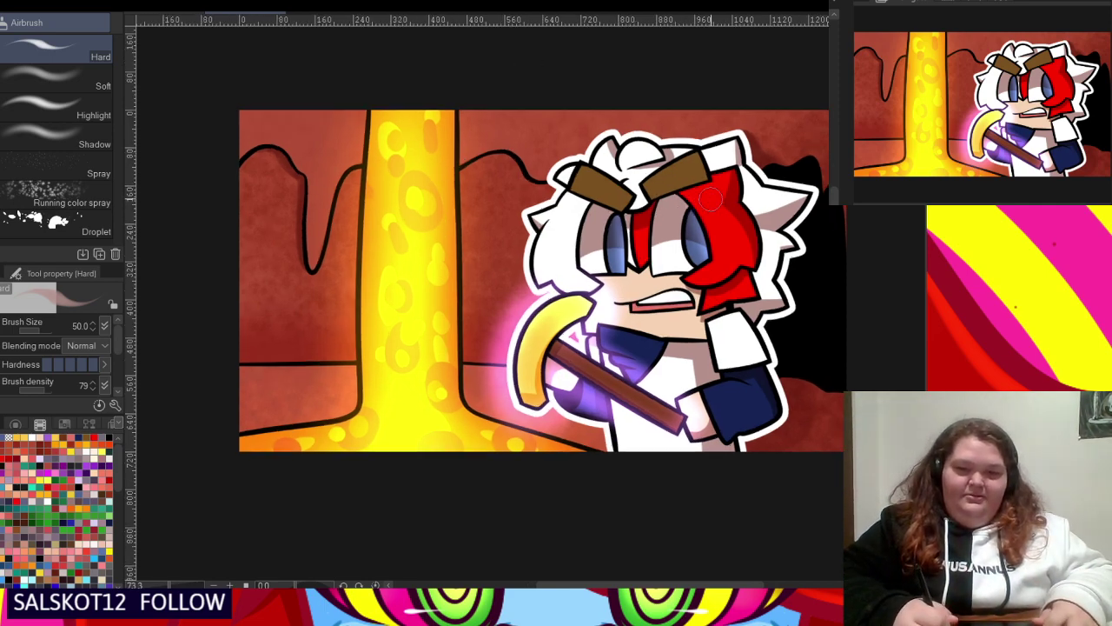
{"action": "scroll", "coordinate": [640, 183], "scroll_direction": "down", "scroll_amount": 7}
{"action": "scroll", "coordinate": [614, 183], "scroll_direction": "up", "scroll_amount": 2}
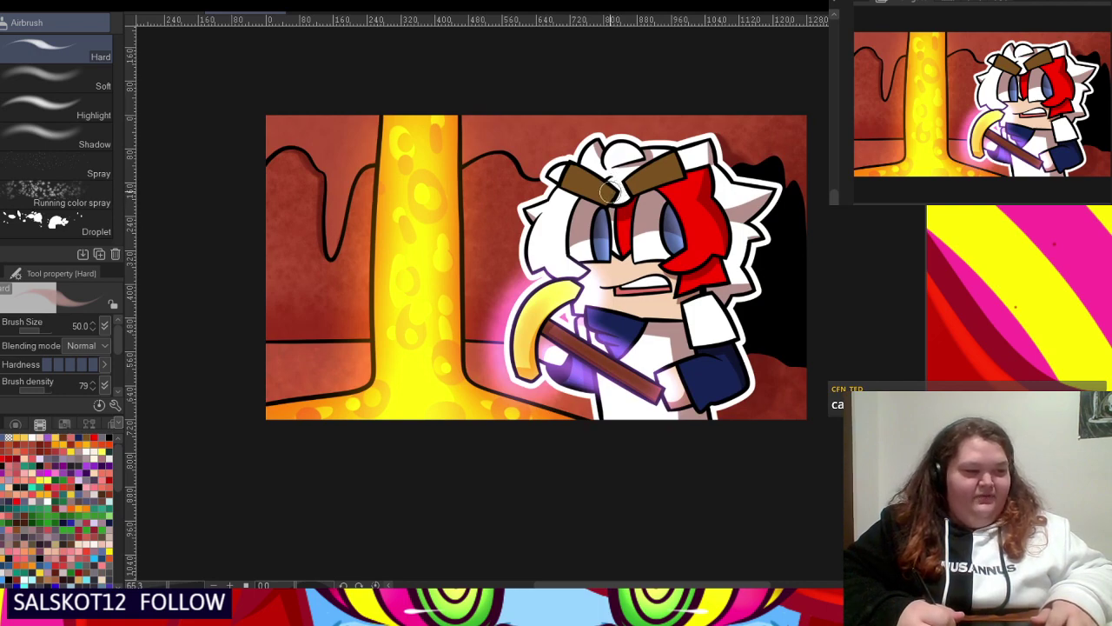
{"action": "scroll", "coordinate": [606, 193], "scroll_direction": "up", "scroll_amount": 5}
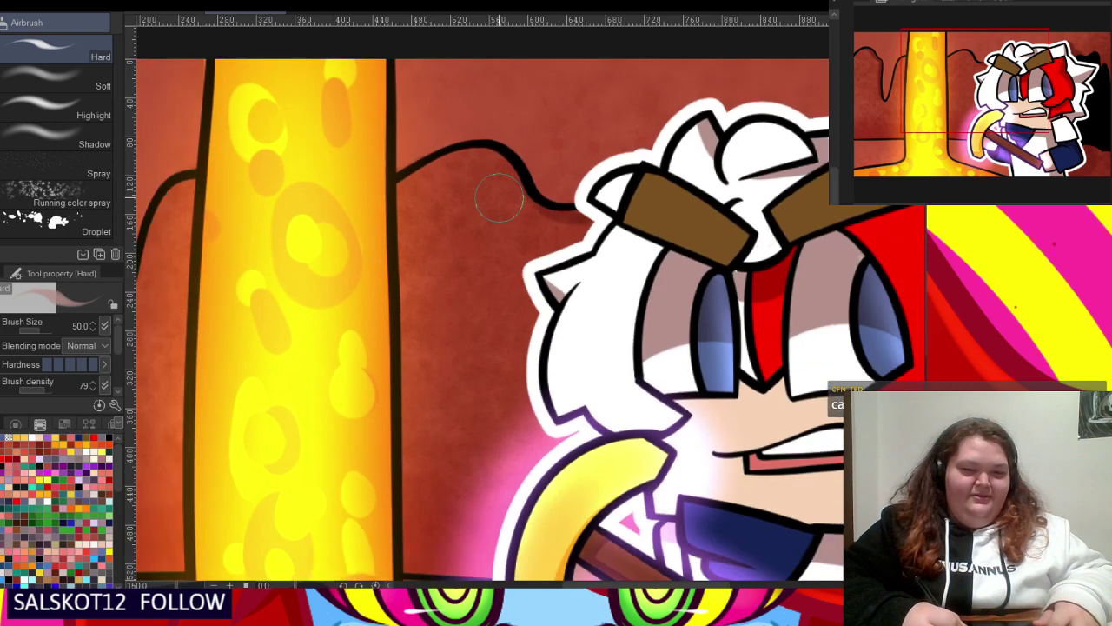
{"action": "scroll", "coordinate": [525, 191], "scroll_direction": "down", "scroll_amount": 4}
{"action": "scroll", "coordinate": [781, 163], "scroll_direction": "up", "scroll_amount": 3}
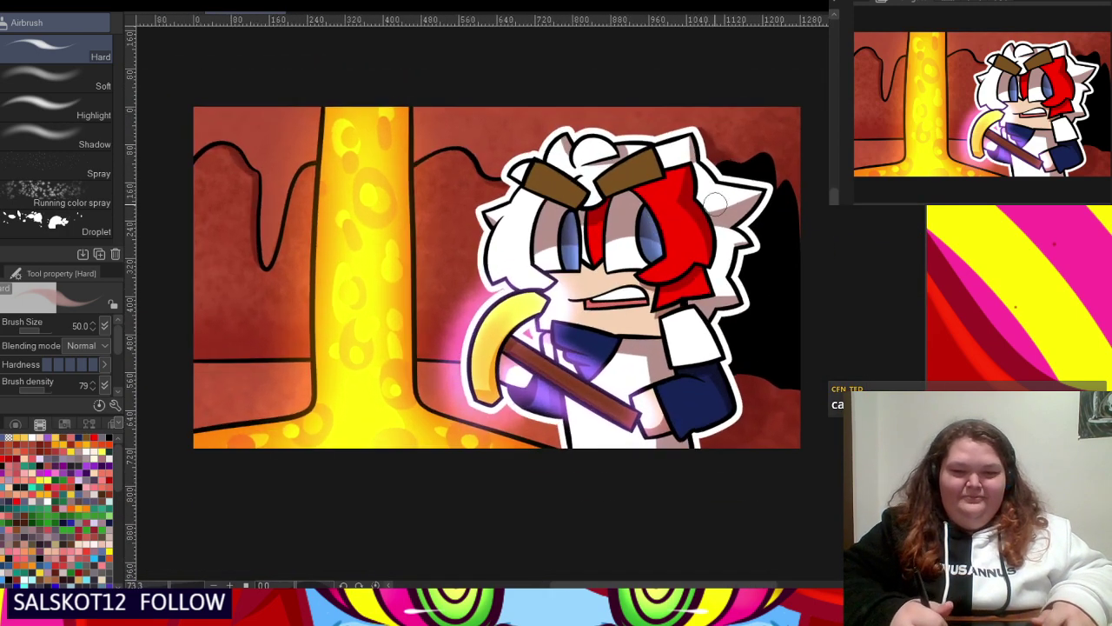
{"action": "scroll", "coordinate": [781, 163], "scroll_direction": "down", "scroll_amount": 3}
{"action": "scroll", "coordinate": [779, 163], "scroll_direction": "up", "scroll_amount": 3}
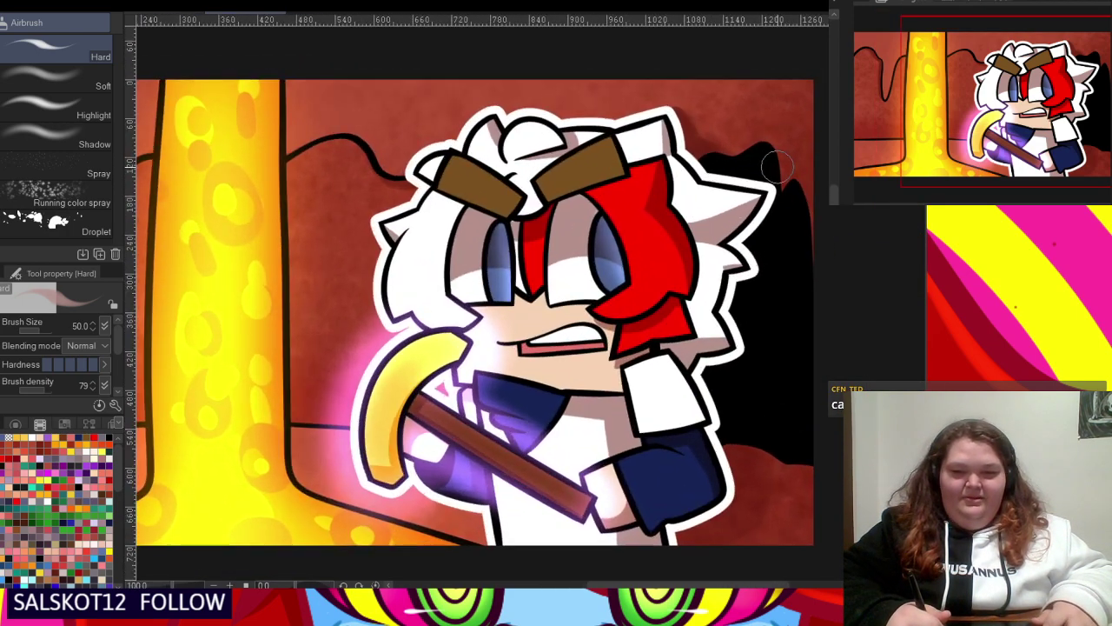
{"action": "scroll", "coordinate": [777, 163], "scroll_direction": "down", "scroll_amount": 3}
{"action": "scroll", "coordinate": [776, 162], "scroll_direction": "up", "scroll_amount": 3}
{"action": "scroll", "coordinate": [776, 162], "scroll_direction": "up", "scroll_amount": 1}
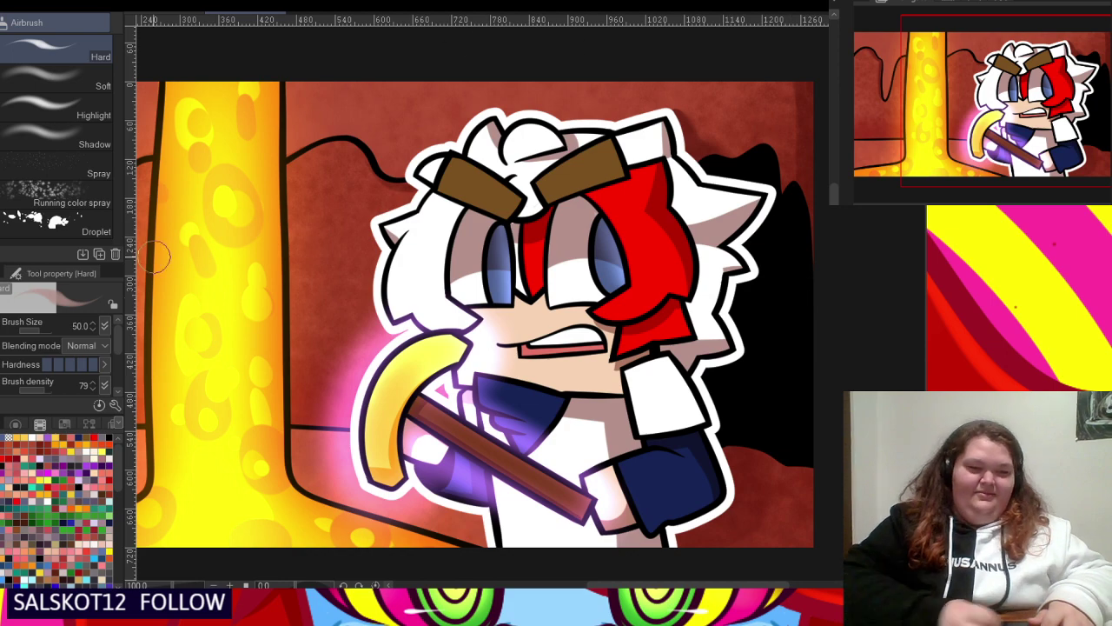
{"action": "key", "text": "j"}
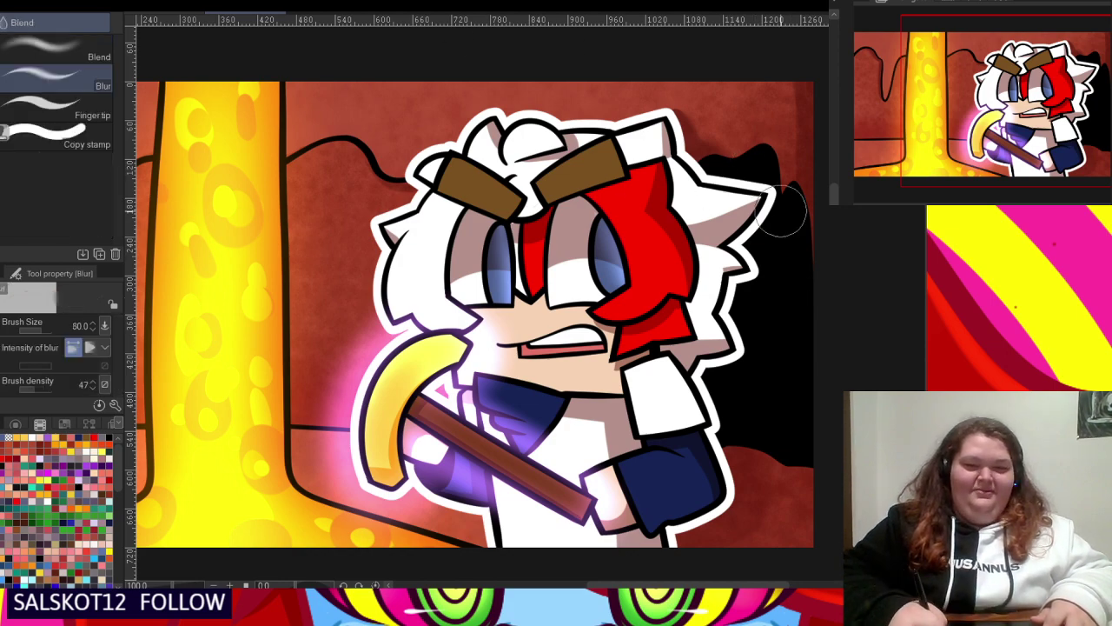
{"action": "scroll", "coordinate": [797, 150], "scroll_direction": "down", "scroll_amount": 5}
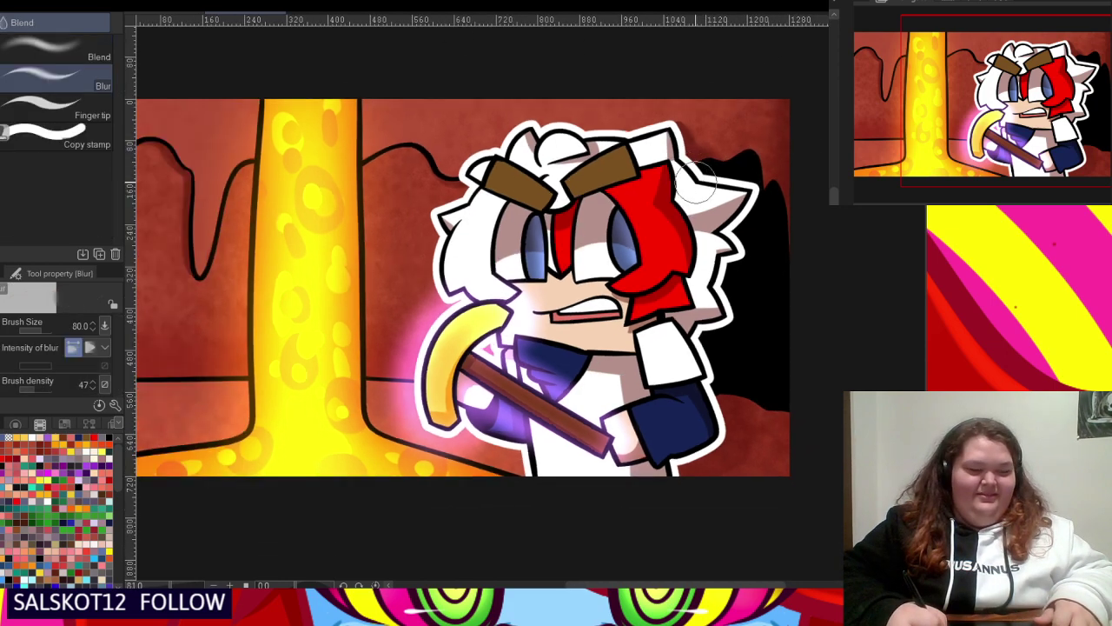
{"action": "scroll", "coordinate": [536, 141], "scroll_direction": "up", "scroll_amount": 5}
{"action": "scroll", "coordinate": [536, 142], "scroll_direction": "down", "scroll_amount": 3}
{"action": "scroll", "coordinate": [658, 159], "scroll_direction": "up", "scroll_amount": 1}
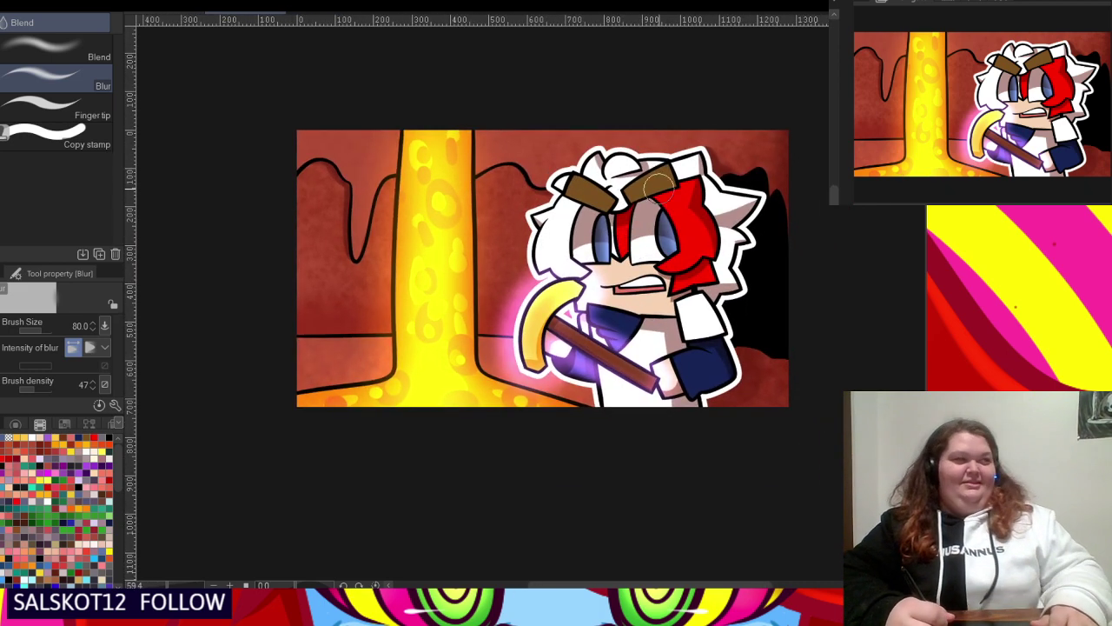
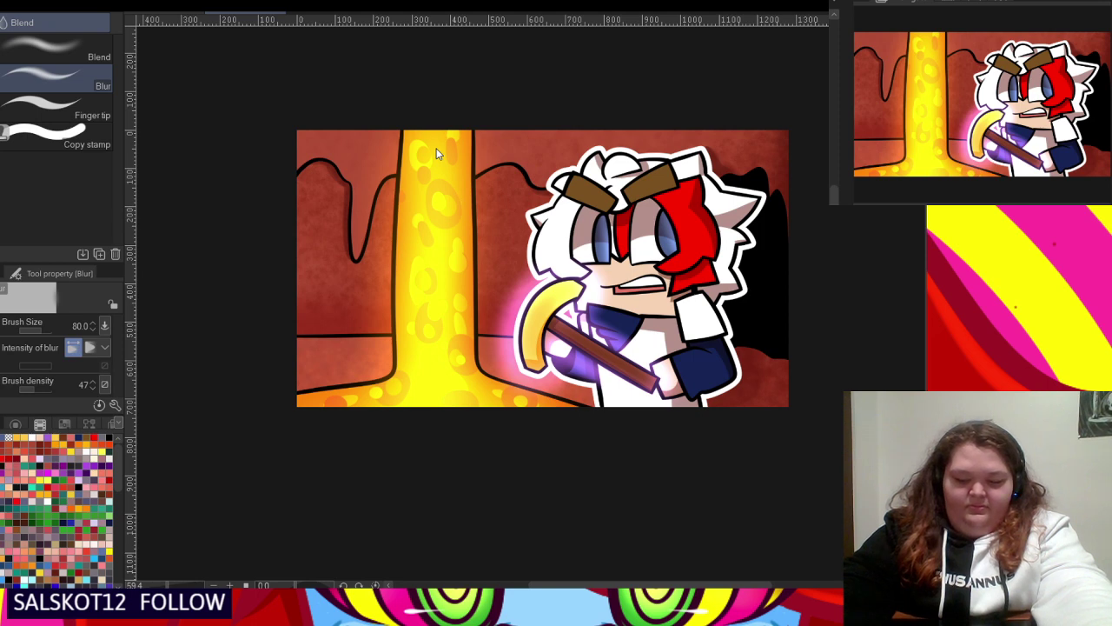
- Create a blank square canvas about 500 px wide and set up the Darker pencil with a muted red for sketching
{"action": "key", "text": "Return"}
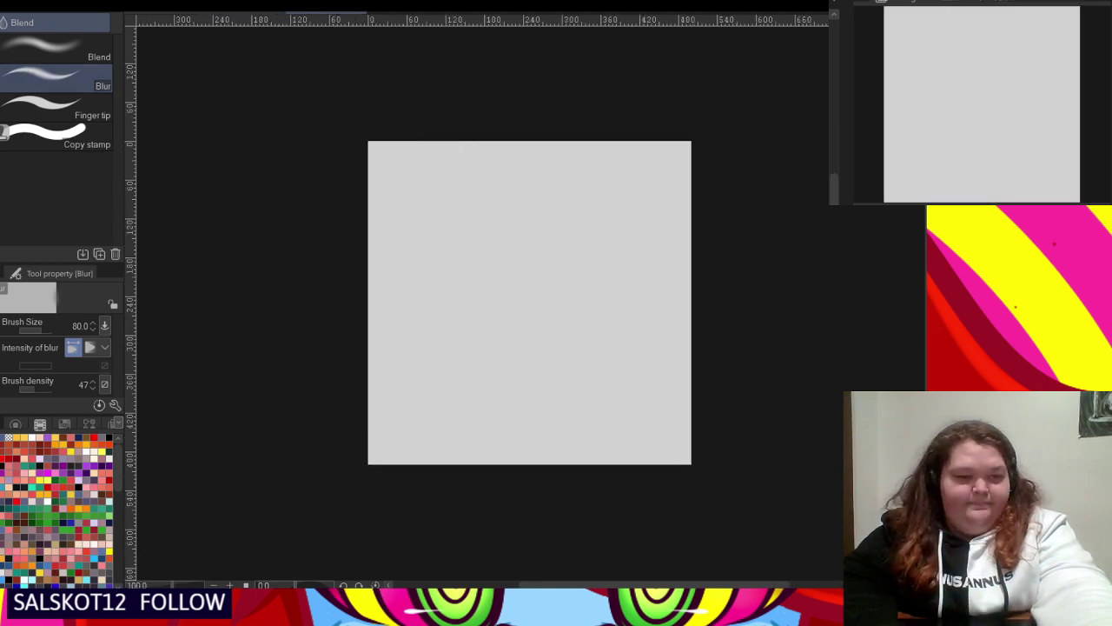
{"action": "key", "text": "p"}
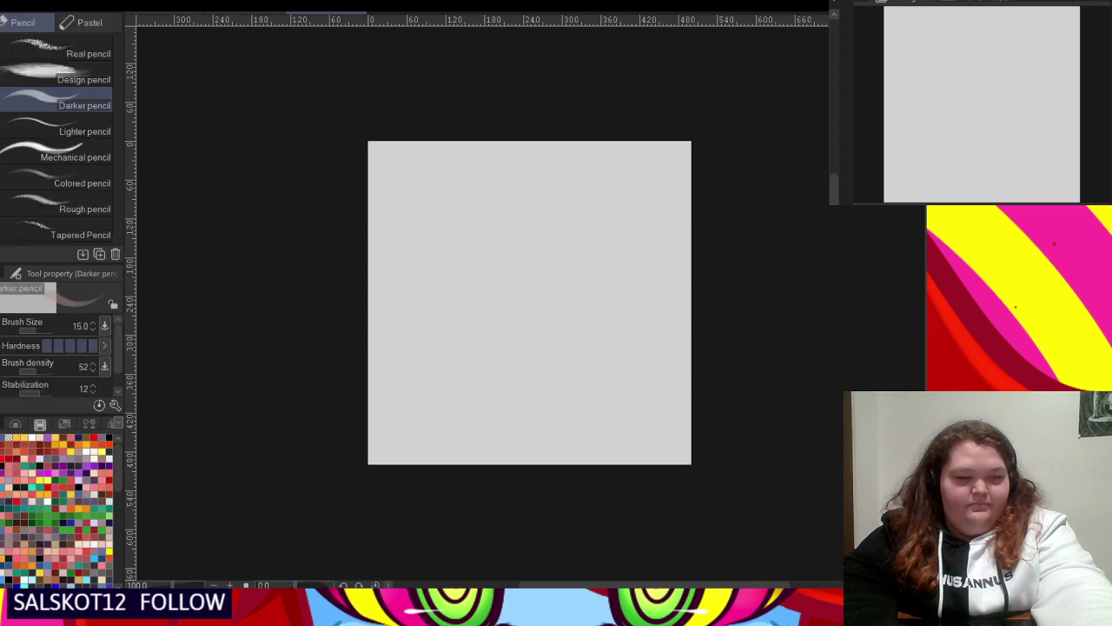
{"action": "left_click", "coordinate": [16, 424]}
{"action": "left_click_drag", "start_coordinate": [80, 495], "coordinate": [69, 491]}
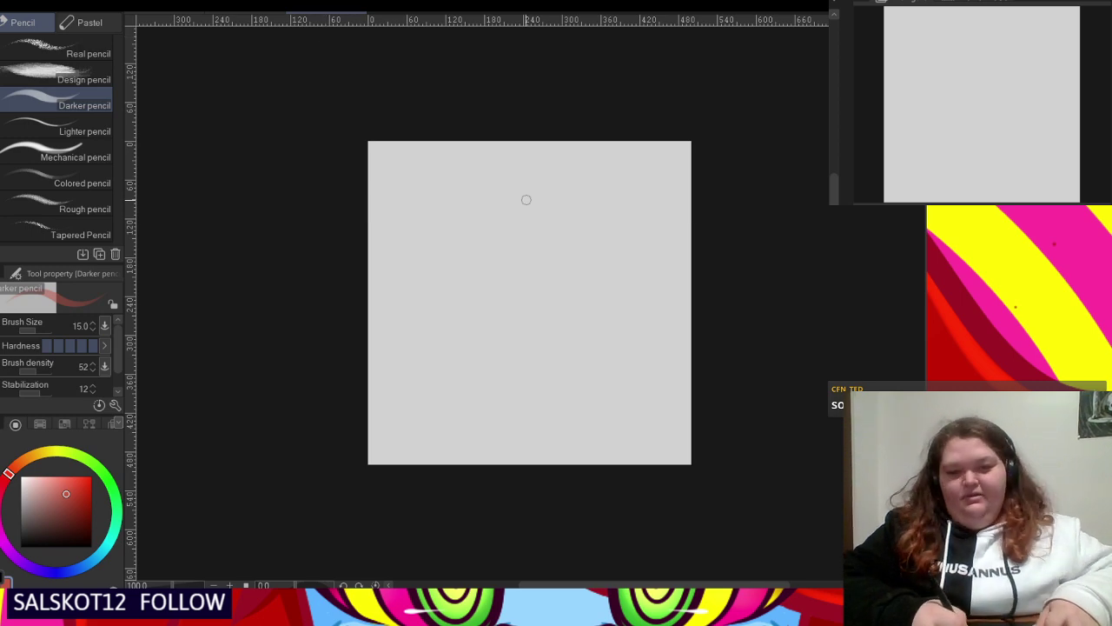
{"action": "scroll", "coordinate": [532, 172], "scroll_direction": "down", "scroll_amount": 4}
{"action": "scroll", "coordinate": [534, 148], "scroll_direction": "up", "scroll_amount": 5}
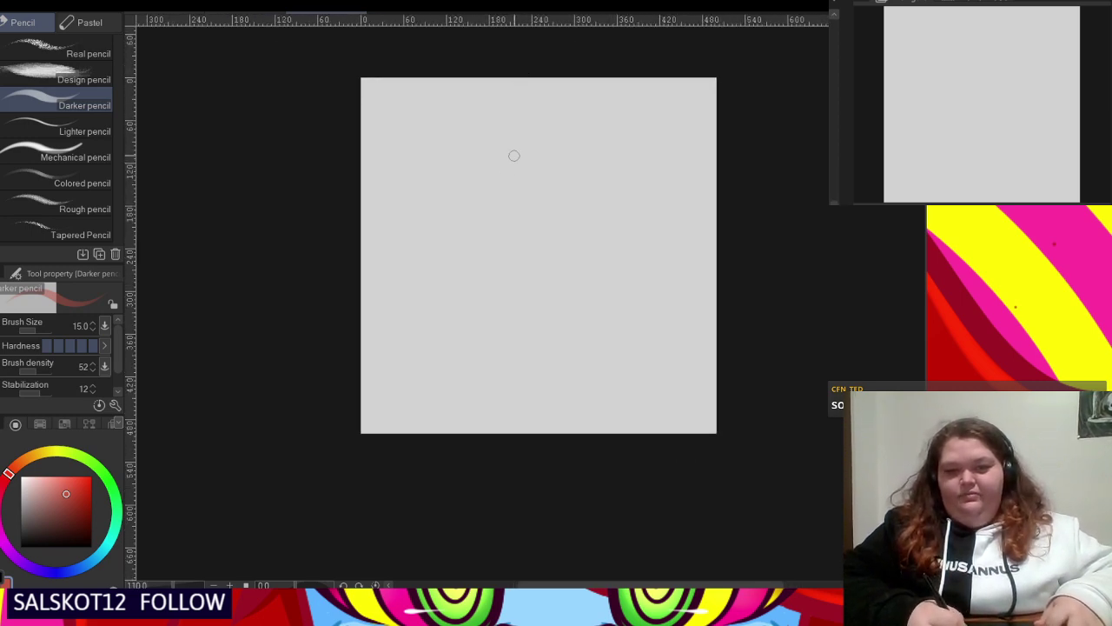
{"action": "scroll", "coordinate": [513, 156], "scroll_direction": "up", "scroll_amount": 2}
{"action": "scroll", "coordinate": [521, 252], "scroll_direction": "up", "scroll_amount": 1}
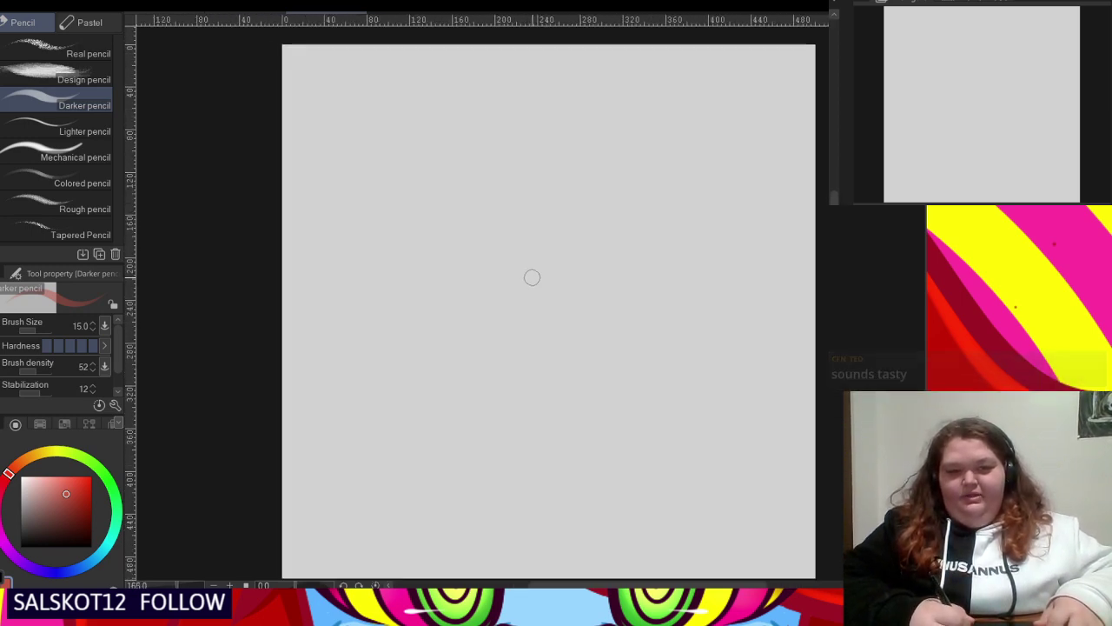
{"action": "scroll", "coordinate": [585, 295], "scroll_direction": "down", "scroll_amount": 1}
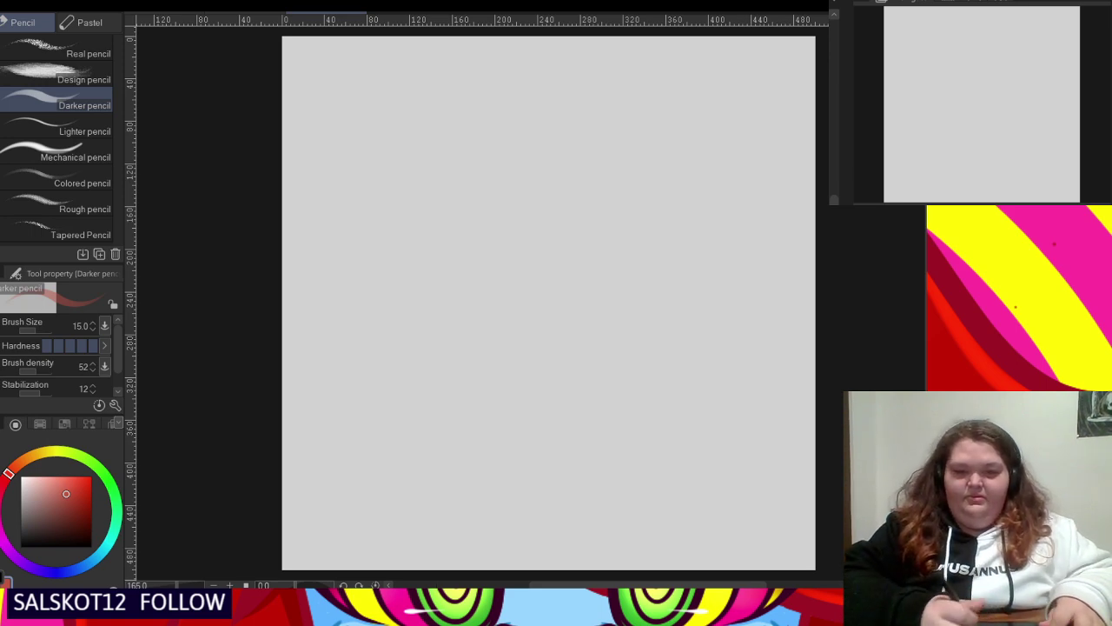
{"action": "scroll", "coordinate": [482, 236], "scroll_direction": "down", "scroll_amount": 4}
{"action": "scroll", "coordinate": [462, 228], "scroll_direction": "up", "scroll_amount": 3}
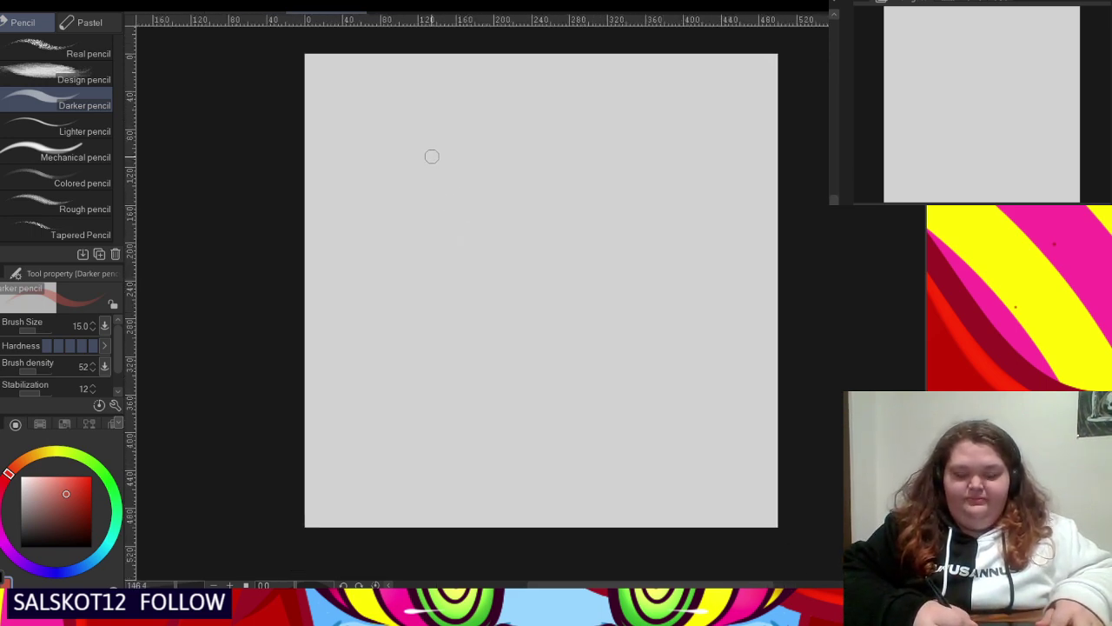
{"action": "scroll", "coordinate": [437, 169], "scroll_direction": "down", "scroll_amount": 1}
{"action": "scroll", "coordinate": [437, 173], "scroll_direction": "up", "scroll_amount": 1}
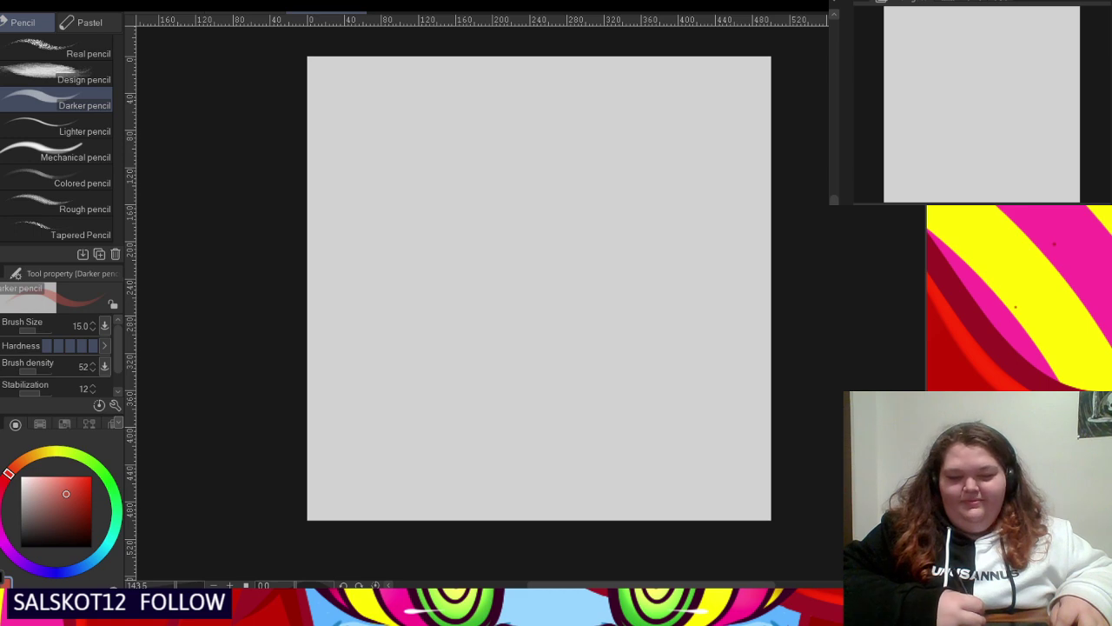
{"action": "scroll", "coordinate": [489, 248], "scroll_direction": "down", "scroll_amount": 1}
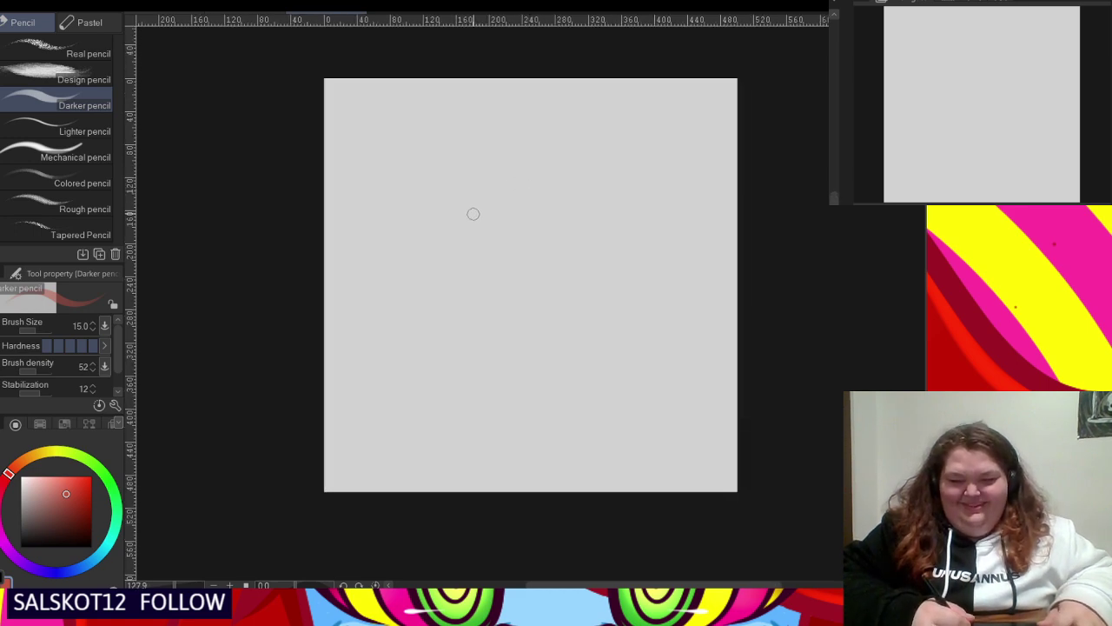
{"action": "scroll", "coordinate": [538, 188], "scroll_direction": "down", "scroll_amount": 1}
{"action": "scroll", "coordinate": [526, 197], "scroll_direction": "up", "scroll_amount": 2}
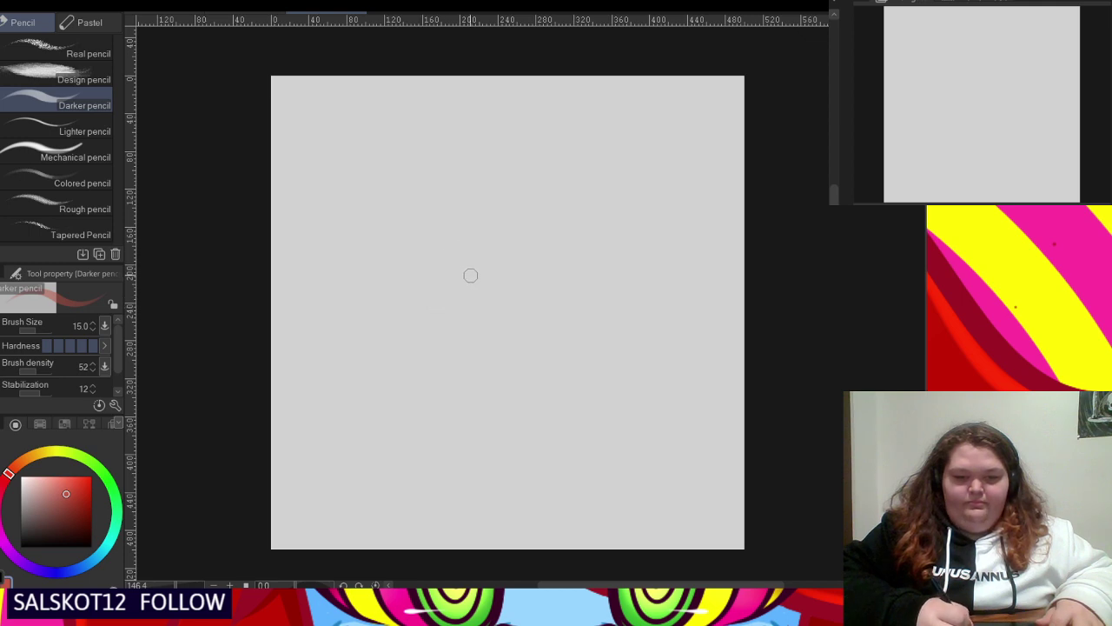
{"action": "scroll", "coordinate": [454, 253], "scroll_direction": "down", "scroll_amount": 1}
{"action": "scroll", "coordinate": [452, 253], "scroll_direction": "up", "scroll_amount": 1}
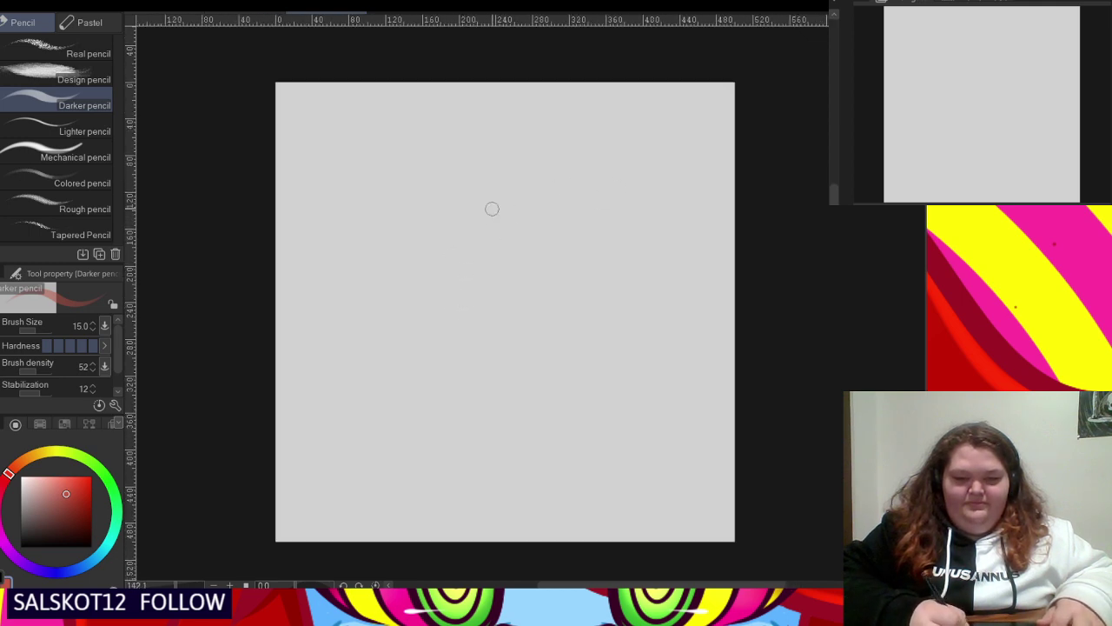
{"action": "left_click_drag", "start_coordinate": [443, 202], "coordinate": [511, 291]}
{"action": "left_click_drag", "start_coordinate": [334, 258], "coordinate": [459, 207]}
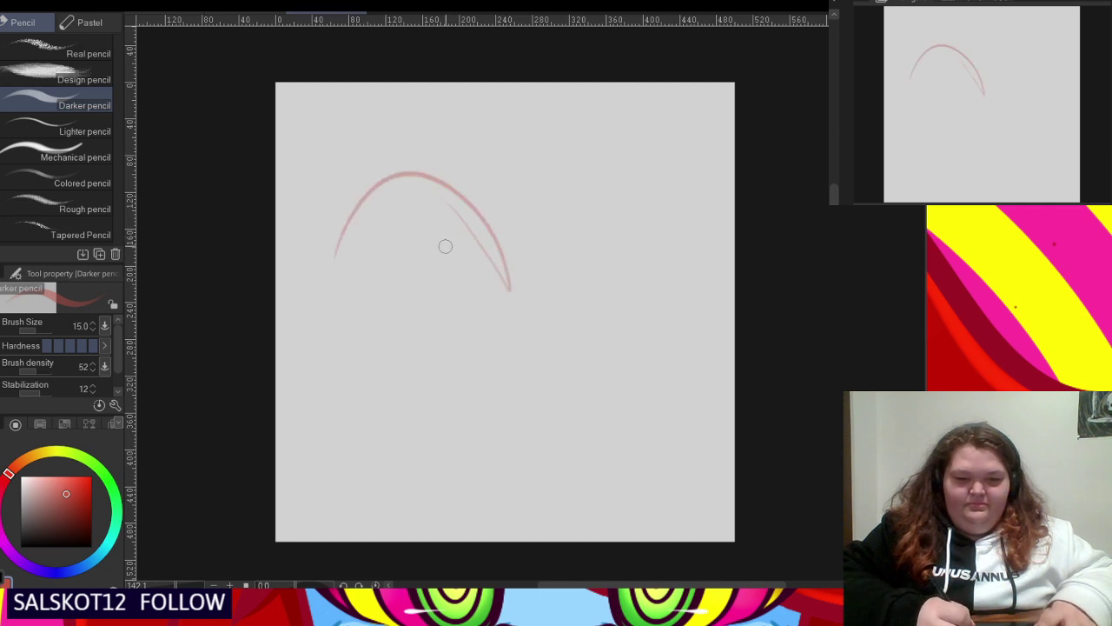
{"action": "key", "text": "Delete"}
- Sketch a large tilted heart with loose Darker pencil strokes across the middle of the blank canvas
{"action": "mouse_move", "coordinate": [484, 271]}
{"action": "left_mouse_down"}
{"action": "mouse_move", "coordinate": [375, 178]}
{"action": "mouse_move", "coordinate": [332, 291]}
{"action": "left_mouse_up"}
{"action": "left_click_drag", "start_coordinate": [402, 183], "coordinate": [386, 432]}
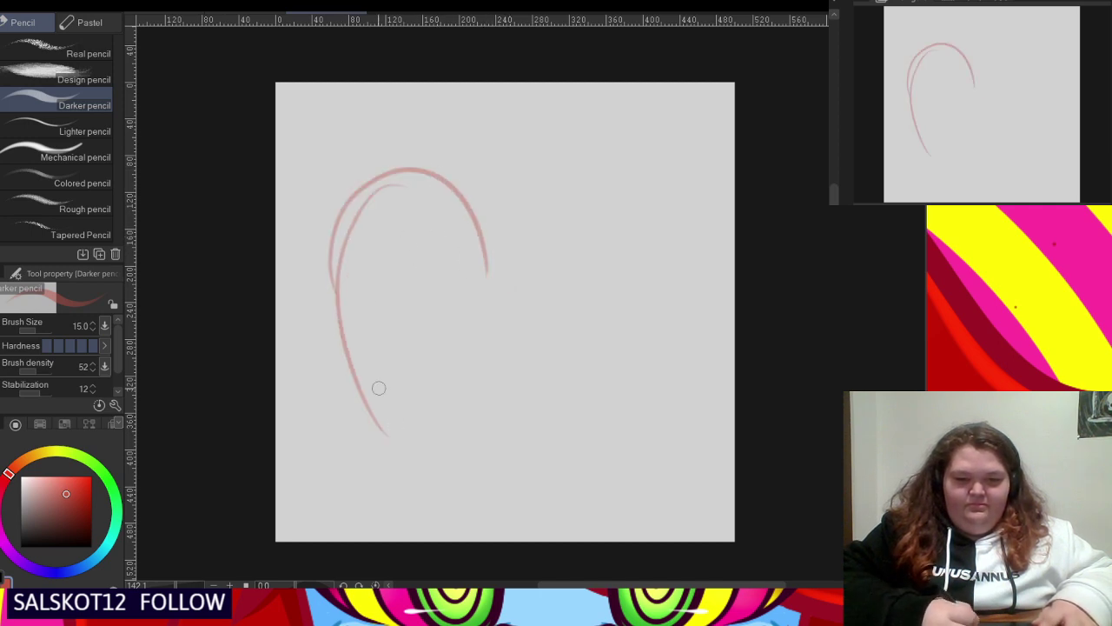
{"action": "mouse_move", "coordinate": [336, 319]}
{"action": "left_mouse_down"}
{"action": "mouse_move", "coordinate": [435, 469]}
{"action": "mouse_move", "coordinate": [335, 256]}
{"action": "left_mouse_up"}
{"action": "mouse_move", "coordinate": [485, 263]}
{"action": "left_mouse_down"}
{"action": "mouse_move", "coordinate": [580, 229]}
{"action": "mouse_move", "coordinate": [663, 335]}
{"action": "left_mouse_up"}
{"action": "mouse_move", "coordinate": [464, 487]}
{"action": "left_mouse_down"}
{"action": "mouse_move", "coordinate": [565, 421]}
{"action": "mouse_move", "coordinate": [643, 343]}
{"action": "left_mouse_up"}
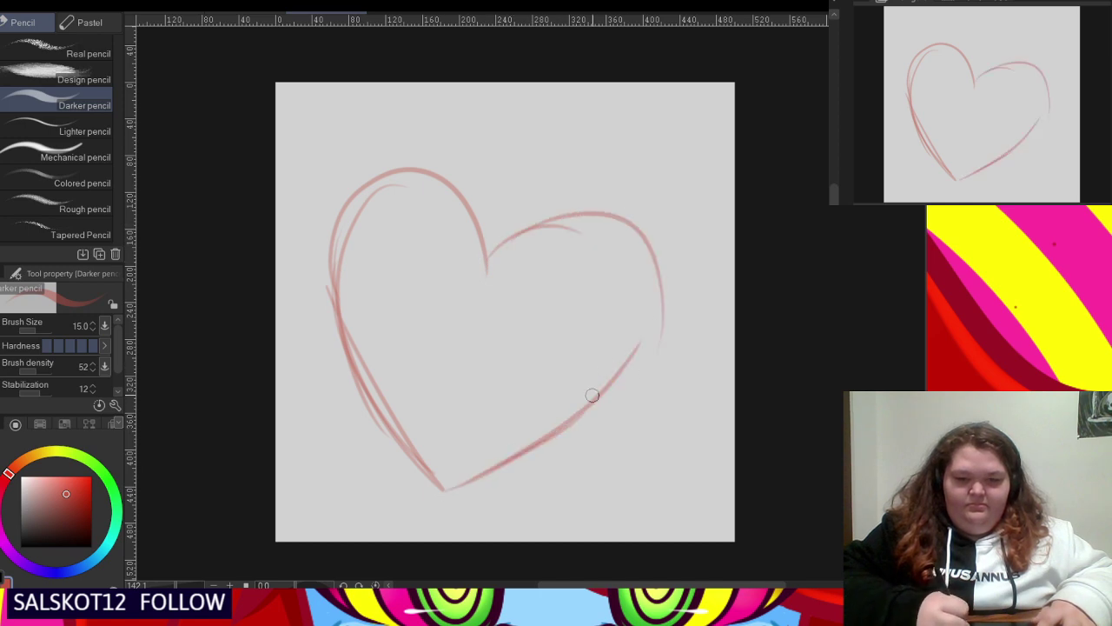
{"action": "mouse_move", "coordinate": [449, 484]}
{"action": "left_mouse_down"}
{"action": "mouse_move", "coordinate": [621, 390]}
{"action": "mouse_move", "coordinate": [605, 405]}
{"action": "mouse_move", "coordinate": [658, 289]}
{"action": "mouse_move", "coordinate": [594, 221]}
{"action": "mouse_move", "coordinate": [540, 232]}
{"action": "mouse_move", "coordinate": [494, 265]}
{"action": "mouse_move", "coordinate": [568, 216]}
{"action": "mouse_move", "coordinate": [635, 254]}
{"action": "left_mouse_up"}
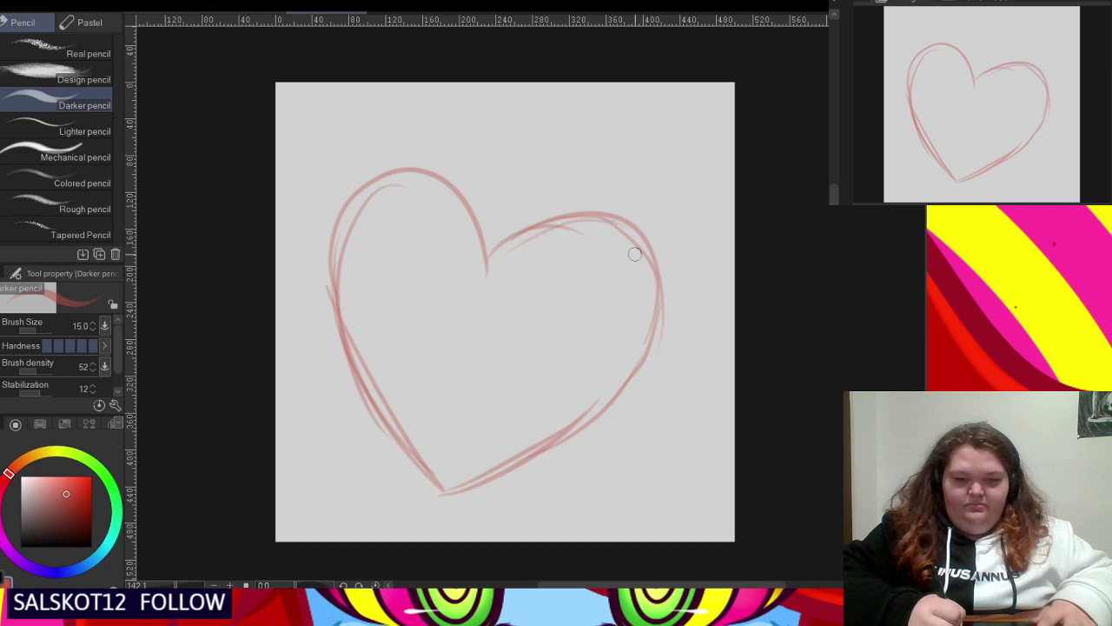
{"action": "scroll", "coordinate": [429, 255], "scroll_direction": "down", "scroll_amount": 1}
{"action": "scroll", "coordinate": [429, 256], "scroll_direction": "up", "scroll_amount": 2}
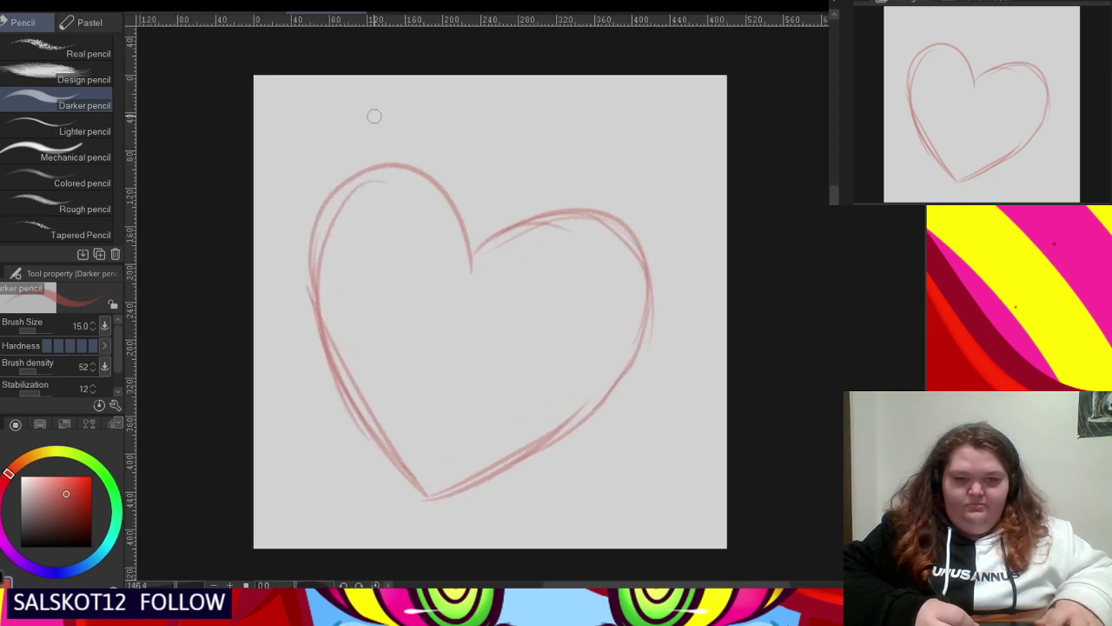
- Transform the heart sketch, moving it against the canvas's left edge and scaling it down slightly
{"action": "key", "text": "ctrl+t"}
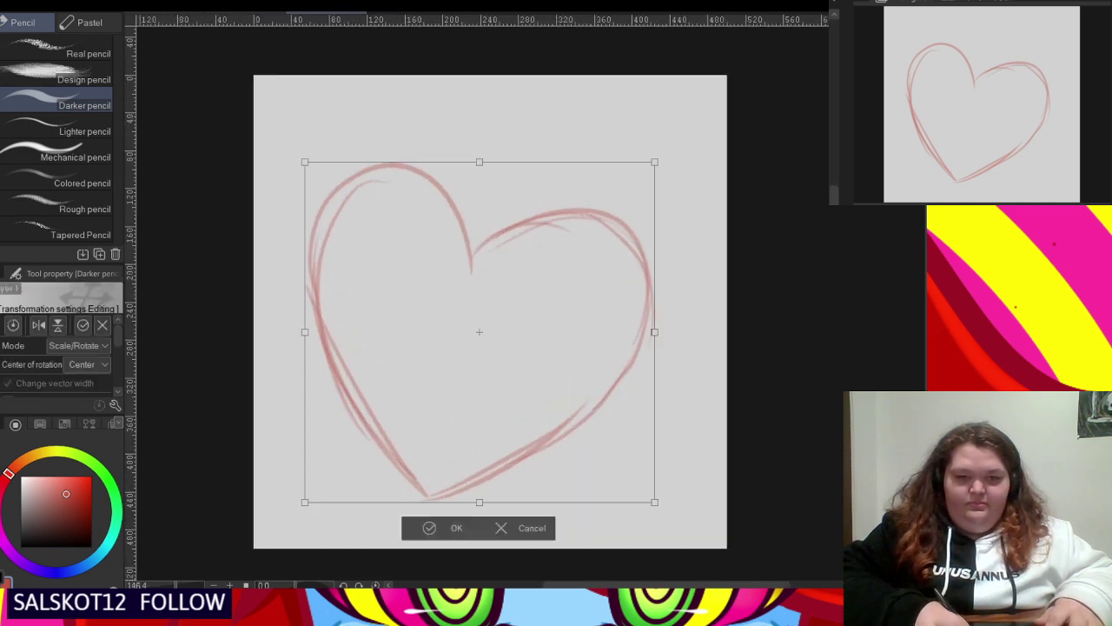
{"action": "left_click_drag", "start_coordinate": [506, 278], "coordinate": [453, 292]}
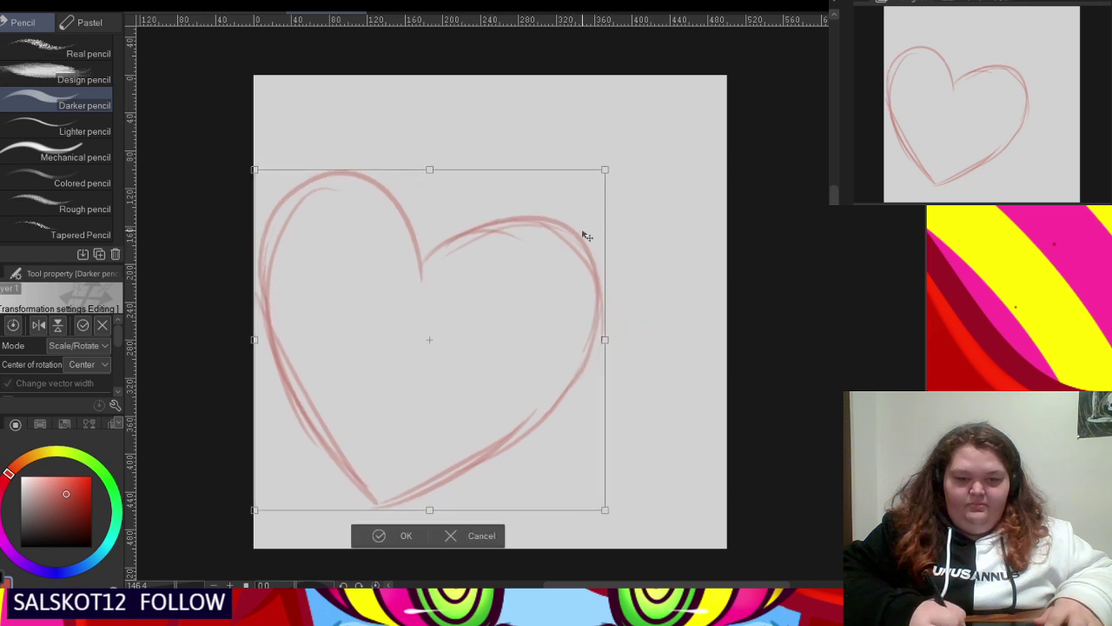
{"action": "left_click_drag", "start_coordinate": [604, 169], "coordinate": [597, 178]}
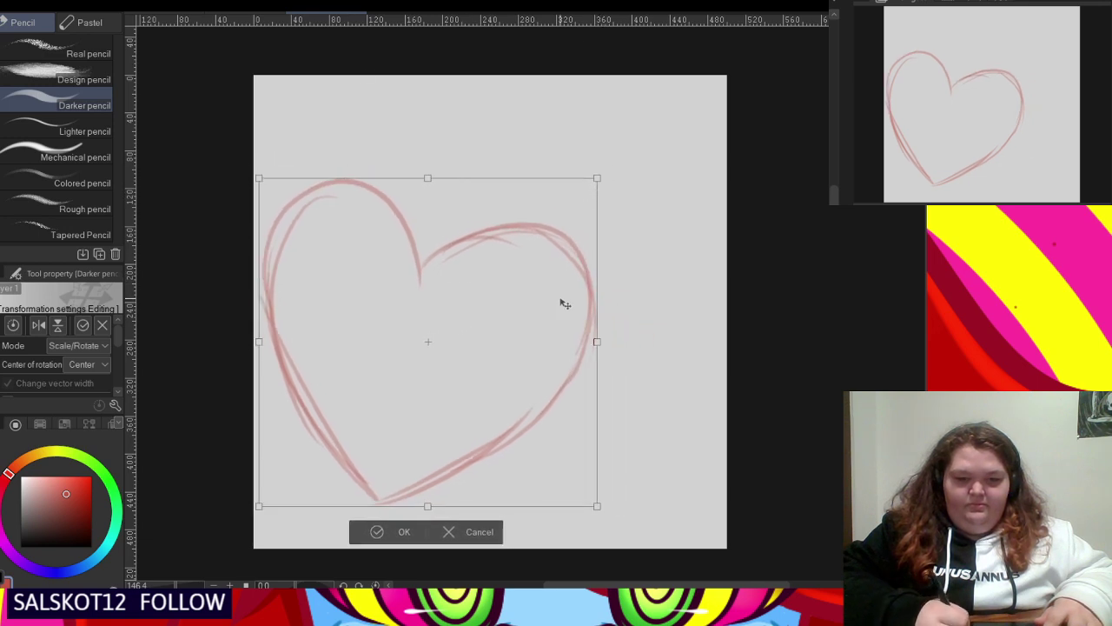
{"action": "left_click", "coordinate": [379, 531]}
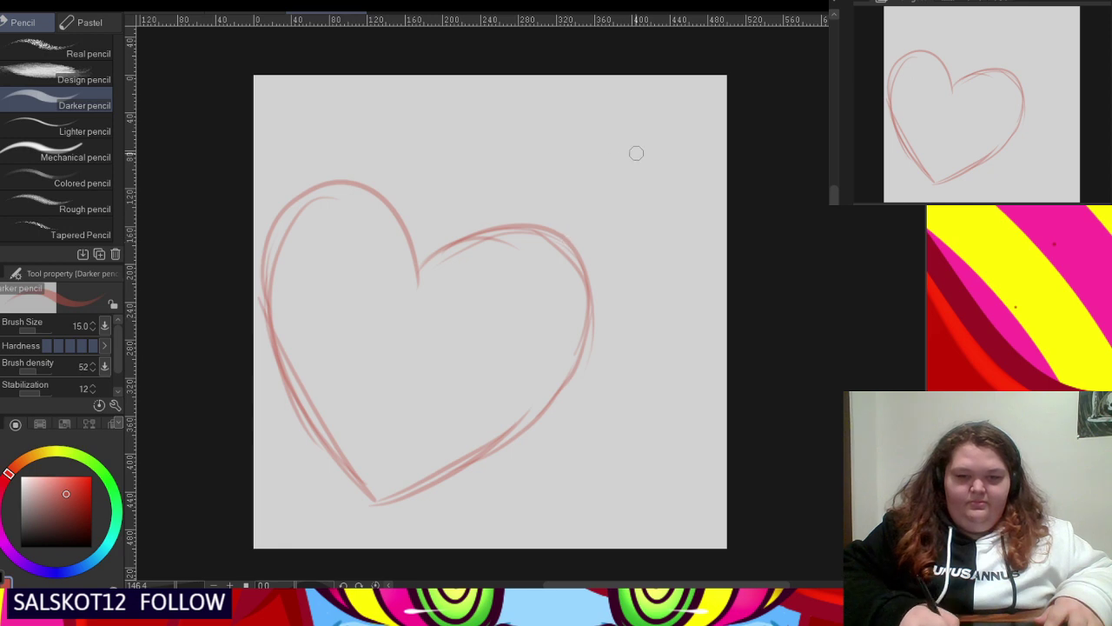
{"action": "left_click_drag", "start_coordinate": [521, 224], "coordinate": [528, 196]}
{"action": "mouse_move", "coordinate": [520, 222]}
{"action": "left_mouse_down"}
{"action": "mouse_move", "coordinate": [530, 183]}
{"action": "mouse_move", "coordinate": [567, 152]}
{"action": "left_mouse_up"}
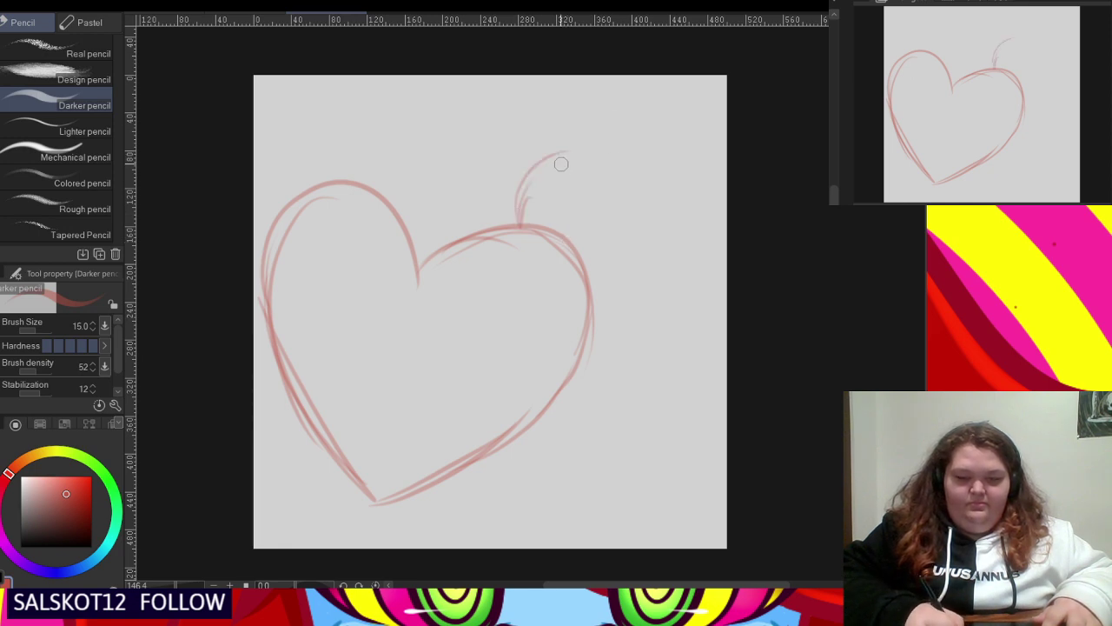
{"action": "key", "text": "ctrl+z"}
{"action": "key", "text": "ctrl+z"}
{"action": "mouse_move", "coordinate": [512, 129]}
{"action": "left_mouse_down"}
{"action": "mouse_move", "coordinate": [508, 188]}
{"action": "mouse_move", "coordinate": [557, 283]}
{"action": "left_mouse_up"}
{"action": "key", "text": "ctrl+z"}
{"action": "key", "text": "ctrl+z"}
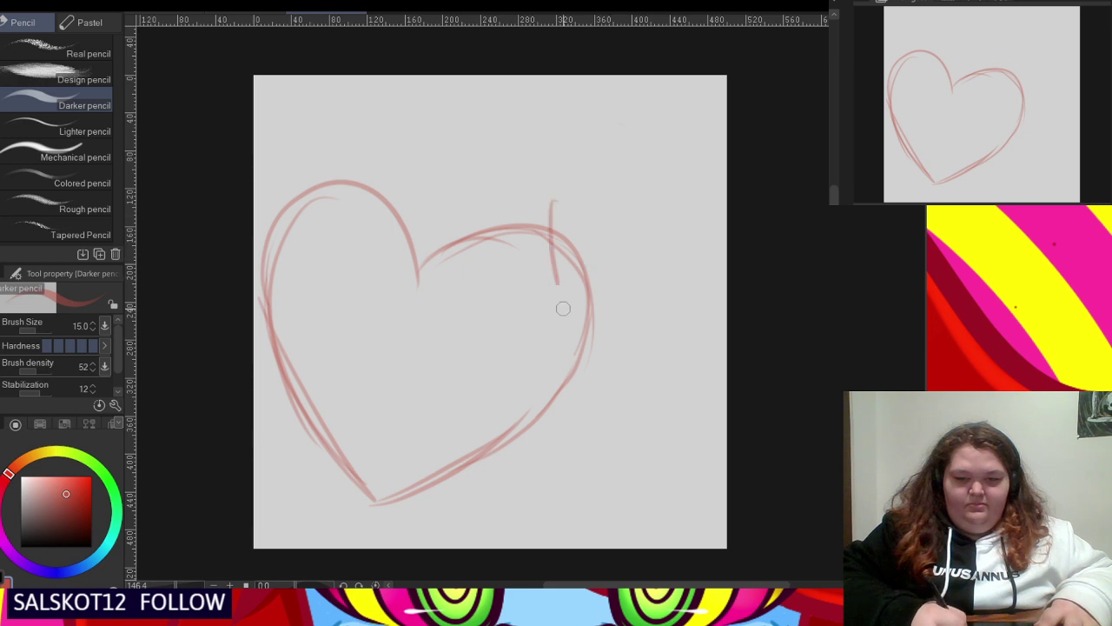
{"action": "left_click_drag", "start_coordinate": [543, 193], "coordinate": [561, 323]}
{"action": "key", "text": "ctrl+z"}
{"action": "key", "text": "ctrl+z"}
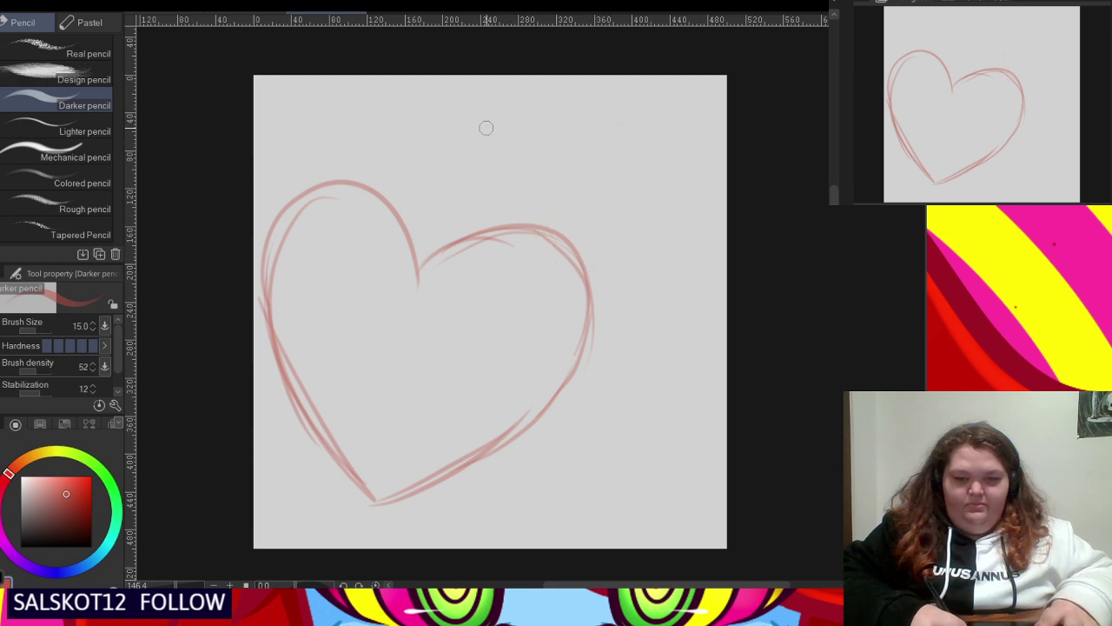
- Sketch a large head outline overlapping the heart's right lobe and running off the canvas, and erase the heart lines inside it
{"action": "mouse_move", "coordinate": [485, 127]}
{"action": "left_mouse_down"}
{"action": "mouse_move", "coordinate": [490, 260]}
{"action": "mouse_move", "coordinate": [500, 288]}
{"action": "mouse_move", "coordinate": [542, 319]}
{"action": "mouse_move", "coordinate": [528, 305]}
{"action": "mouse_move", "coordinate": [591, 341]}
{"action": "mouse_move", "coordinate": [581, 336]}
{"action": "mouse_move", "coordinate": [648, 328]}
{"action": "mouse_move", "coordinate": [705, 298]}
{"action": "mouse_move", "coordinate": [638, 330]}
{"action": "mouse_move", "coordinate": [732, 258]}
{"action": "left_mouse_up"}
{"action": "left_click_drag", "start_coordinate": [502, 243], "coordinate": [494, 114]}
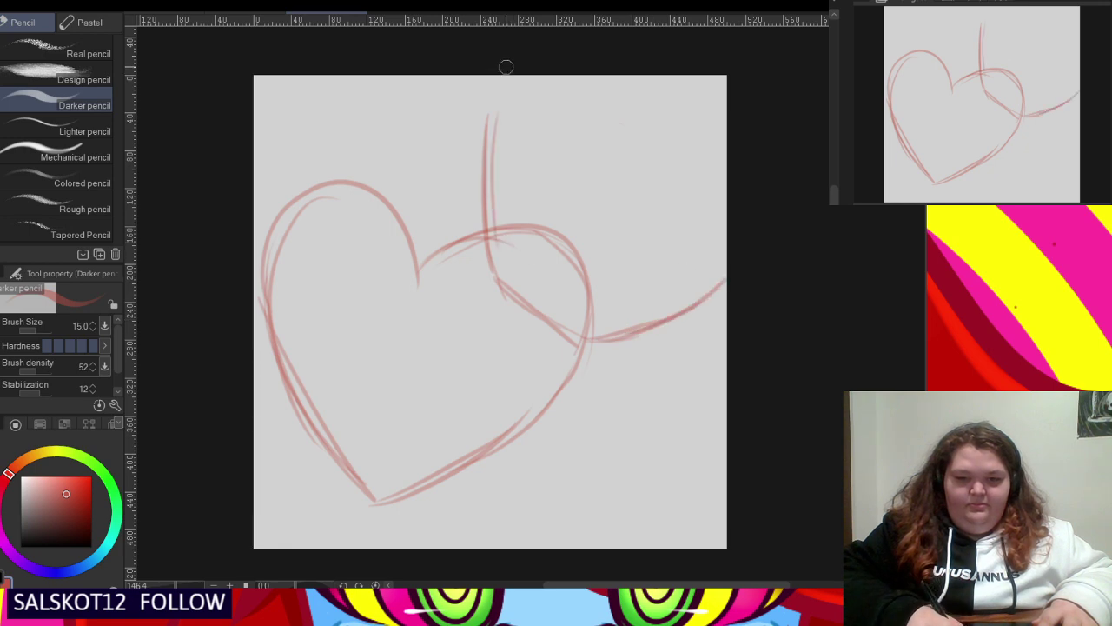
{"action": "left_click_drag", "start_coordinate": [506, 67], "coordinate": [509, 52]}
{"action": "mouse_move", "coordinate": [581, 228]}
{"action": "left_mouse_down"}
{"action": "mouse_move", "coordinate": [542, 258]}
{"action": "mouse_move", "coordinate": [519, 221]}
{"action": "mouse_move", "coordinate": [563, 277]}
{"action": "mouse_move", "coordinate": [598, 281]}
{"action": "mouse_move", "coordinate": [584, 309]}
{"action": "left_mouse_up"}
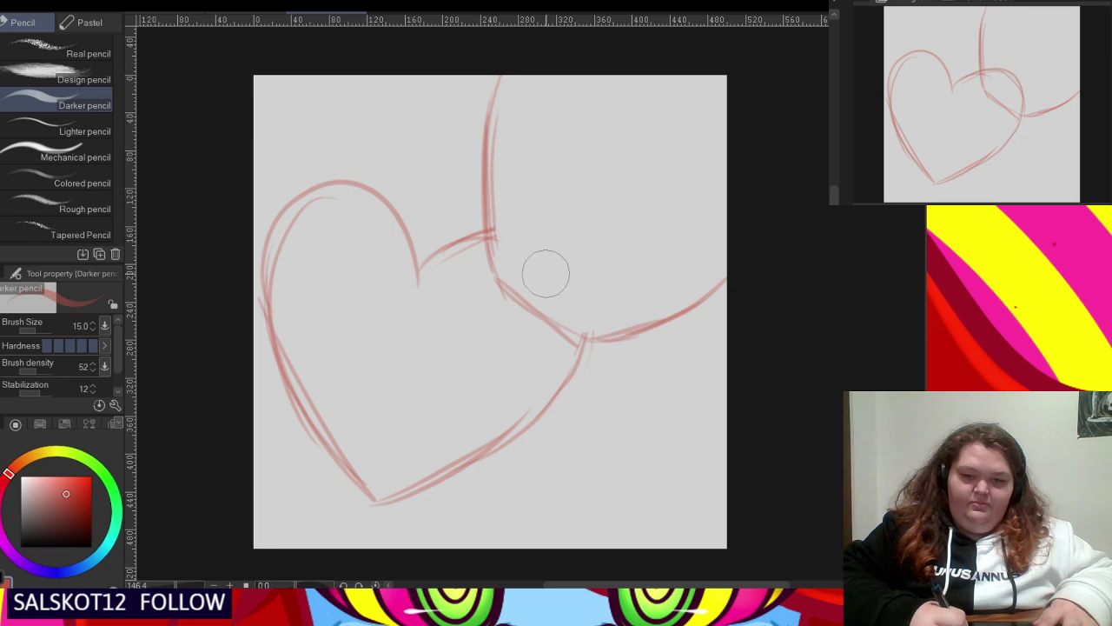
- Sketch a rounded hand over the heart's lower right edge plus the neck and shoulder, and erase the heart lines inside the hand
{"action": "mouse_move", "coordinate": [500, 447]}
{"action": "left_mouse_down"}
{"action": "mouse_move", "coordinate": [521, 374]}
{"action": "mouse_move", "coordinate": [500, 367]}
{"action": "mouse_move", "coordinate": [613, 416]}
{"action": "left_mouse_up"}
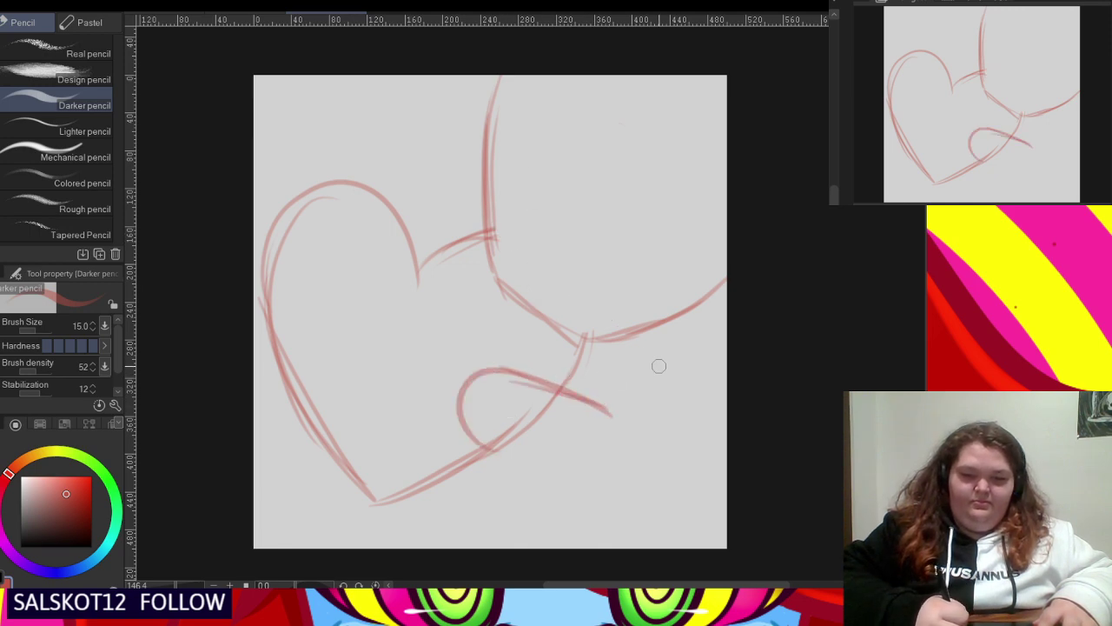
{"action": "left_click_drag", "start_coordinate": [675, 350], "coordinate": [729, 419]}
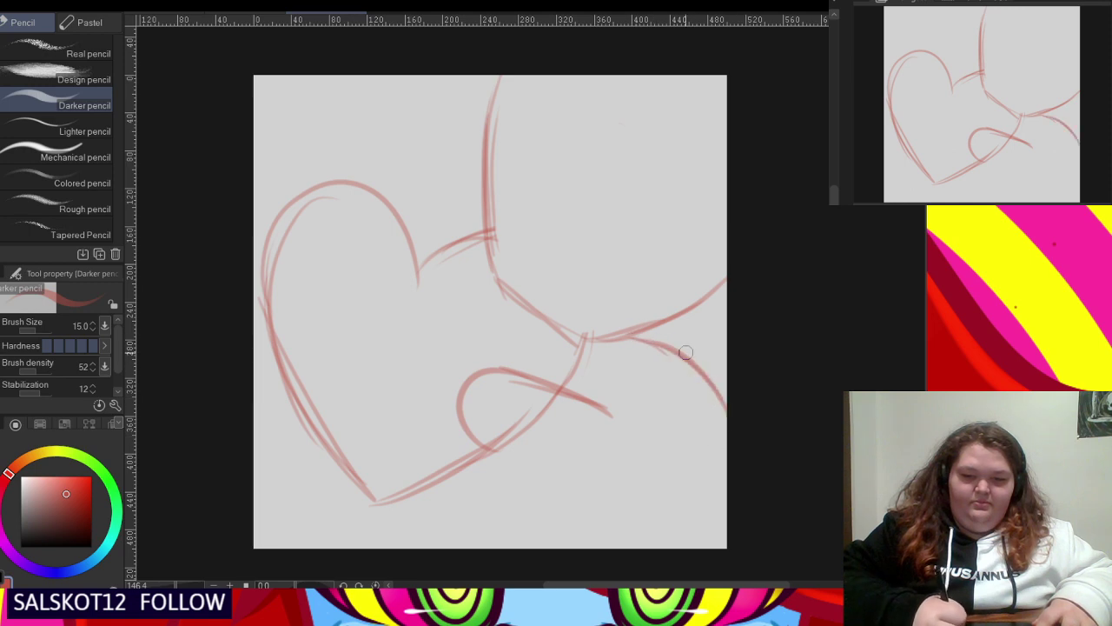
{"action": "key", "text": "ctrl+z"}
{"action": "key", "text": "ctrl+z"}
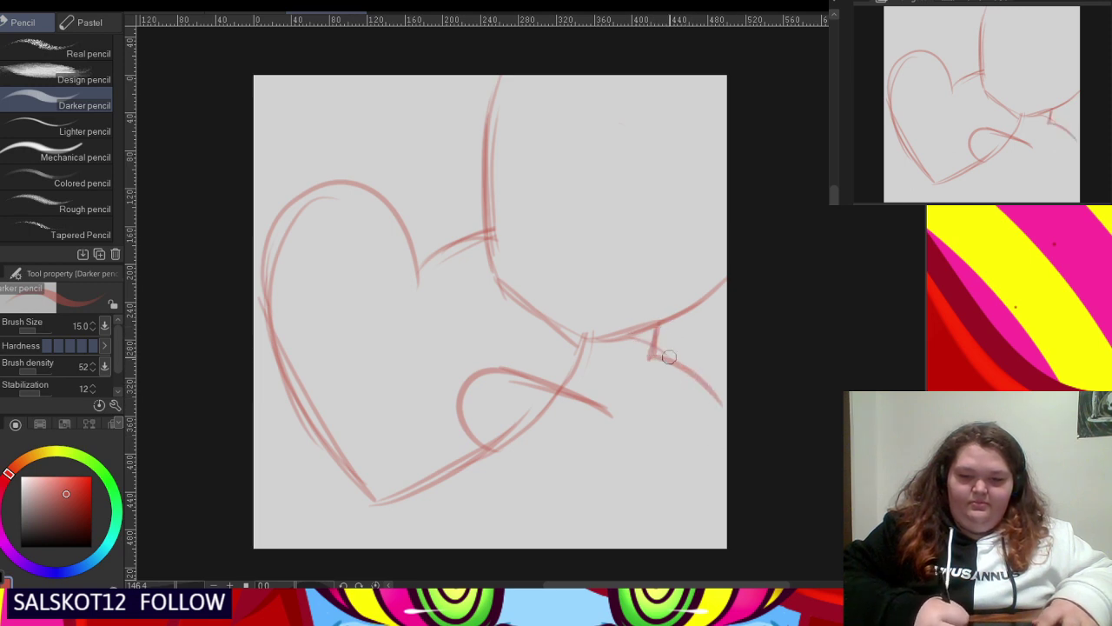
{"action": "left_click_drag", "start_coordinate": [668, 357], "coordinate": [726, 415]}
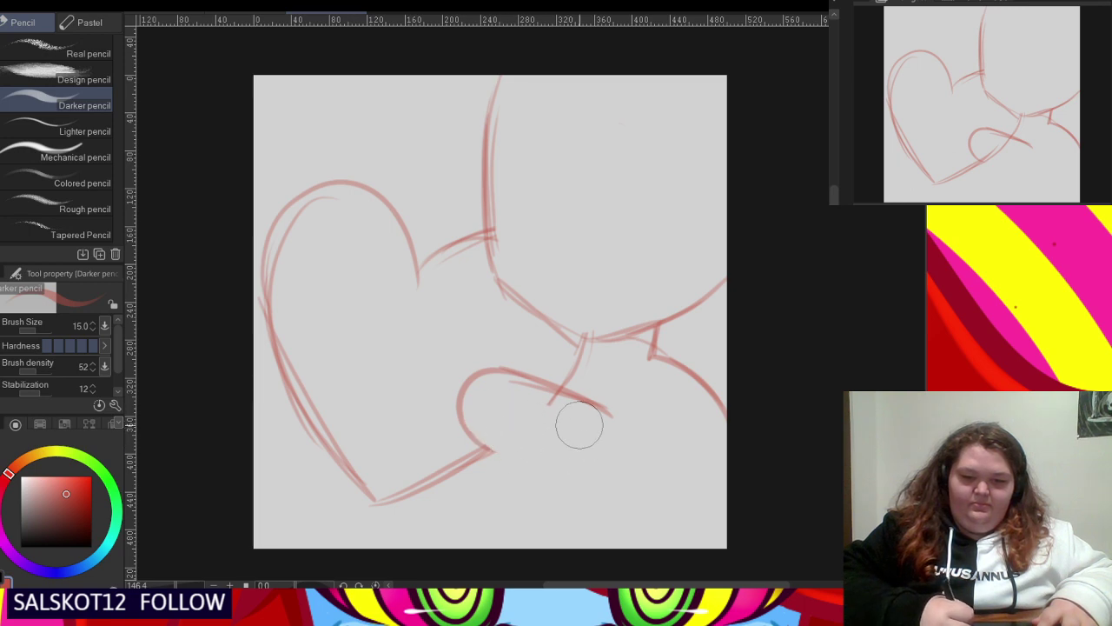
- Sketch a round second hand over the heart's lower left edge, erase the overlapping lines, and add a slanted body line below the heart
{"action": "mouse_move", "coordinate": [332, 400]}
{"action": "left_mouse_down"}
{"action": "mouse_move", "coordinate": [334, 483]}
{"action": "mouse_move", "coordinate": [302, 424]}
{"action": "mouse_move", "coordinate": [339, 454]}
{"action": "mouse_move", "coordinate": [349, 437]}
{"action": "mouse_move", "coordinate": [330, 427]}
{"action": "mouse_move", "coordinate": [325, 455]}
{"action": "mouse_move", "coordinate": [366, 431]}
{"action": "left_mouse_up"}
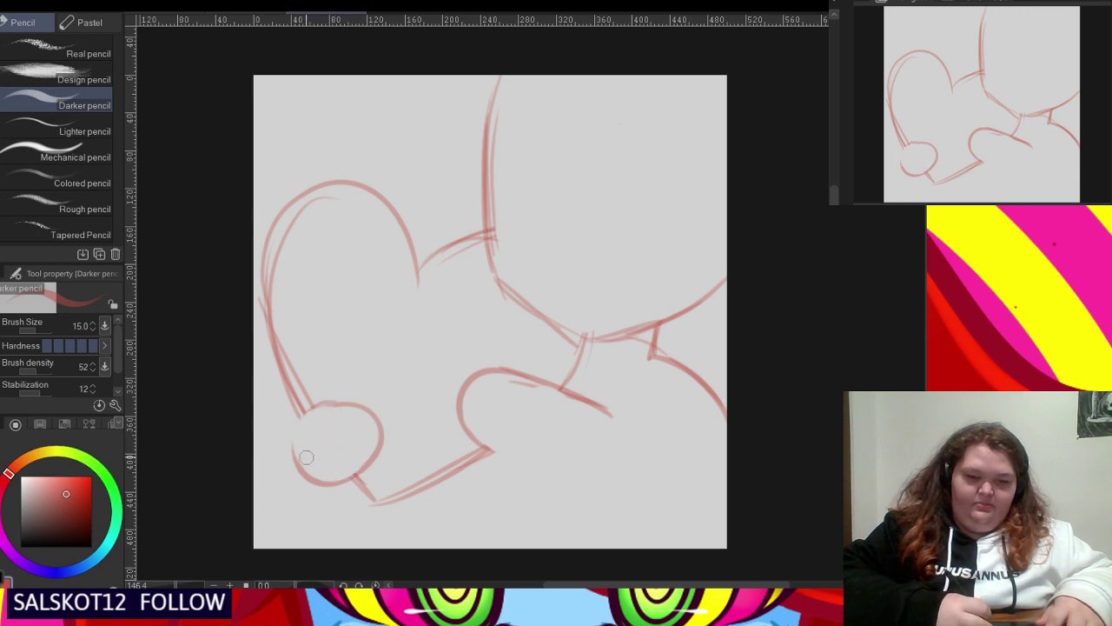
{"action": "mouse_move", "coordinate": [306, 457]}
{"action": "left_mouse_down"}
{"action": "mouse_move", "coordinate": [349, 393]}
{"action": "mouse_move", "coordinate": [317, 396]}
{"action": "mouse_move", "coordinate": [390, 441]}
{"action": "mouse_move", "coordinate": [381, 446]}
{"action": "mouse_move", "coordinate": [352, 381]}
{"action": "mouse_move", "coordinate": [296, 463]}
{"action": "left_mouse_up"}
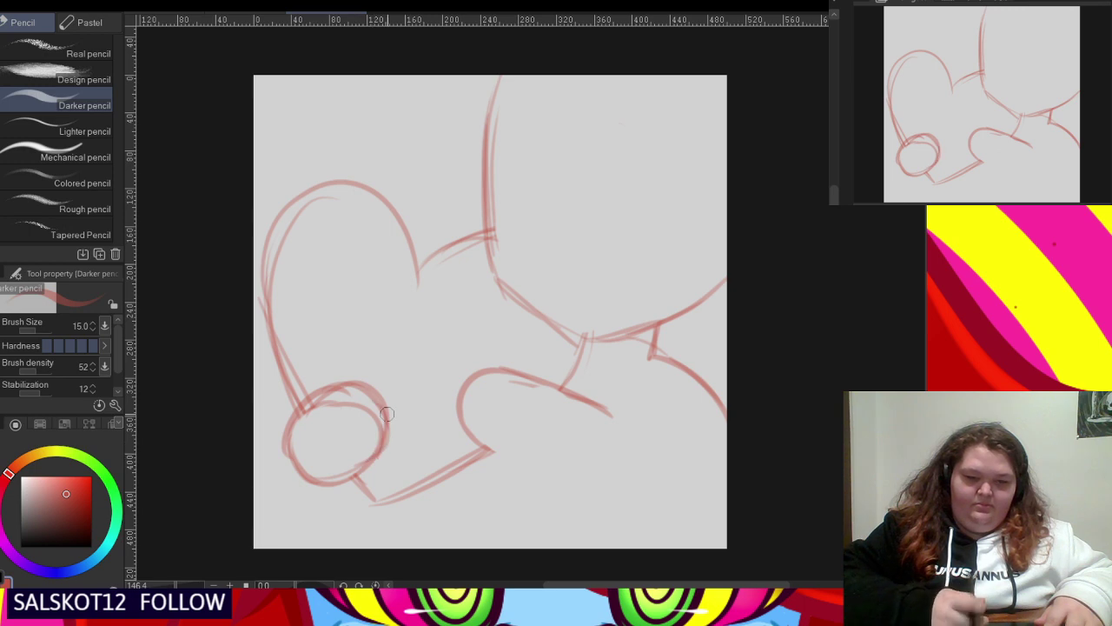
{"action": "mouse_move", "coordinate": [338, 443]}
{"action": "left_mouse_down"}
{"action": "mouse_move", "coordinate": [350, 402]}
{"action": "mouse_move", "coordinate": [357, 440]}
{"action": "mouse_move", "coordinate": [362, 415]}
{"action": "mouse_move", "coordinate": [333, 408]}
{"action": "left_mouse_up"}
{"action": "scroll", "coordinate": [489, 214], "scroll_direction": "down", "scroll_amount": 3}
{"action": "scroll", "coordinate": [486, 289], "scroll_direction": "up", "scroll_amount": 2}
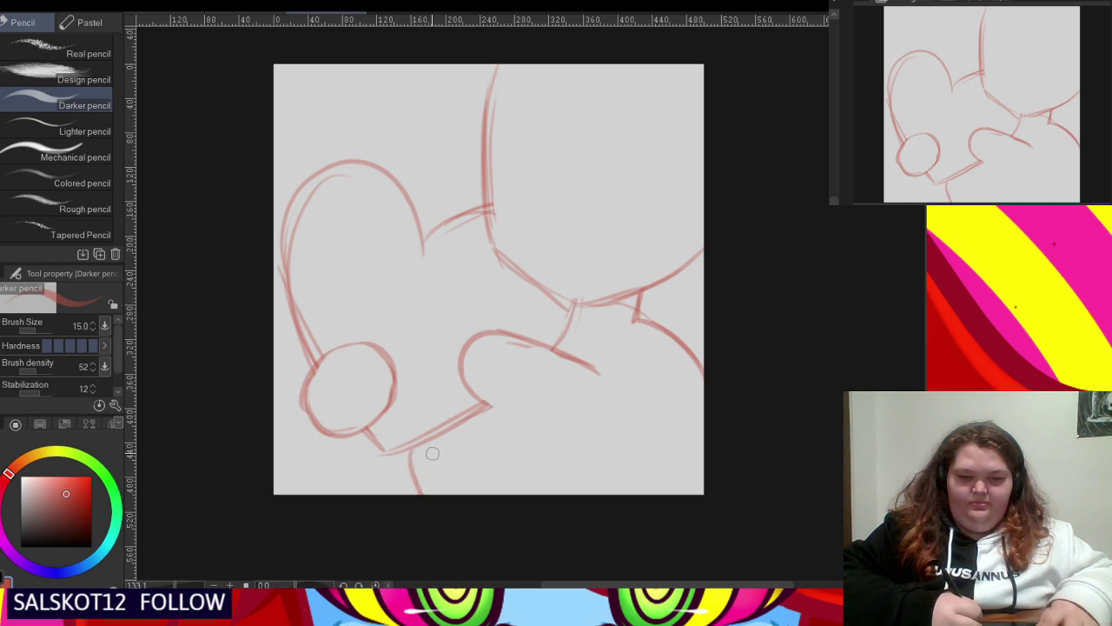
{"action": "scroll", "coordinate": [442, 380], "scroll_direction": "up", "scroll_amount": 2}
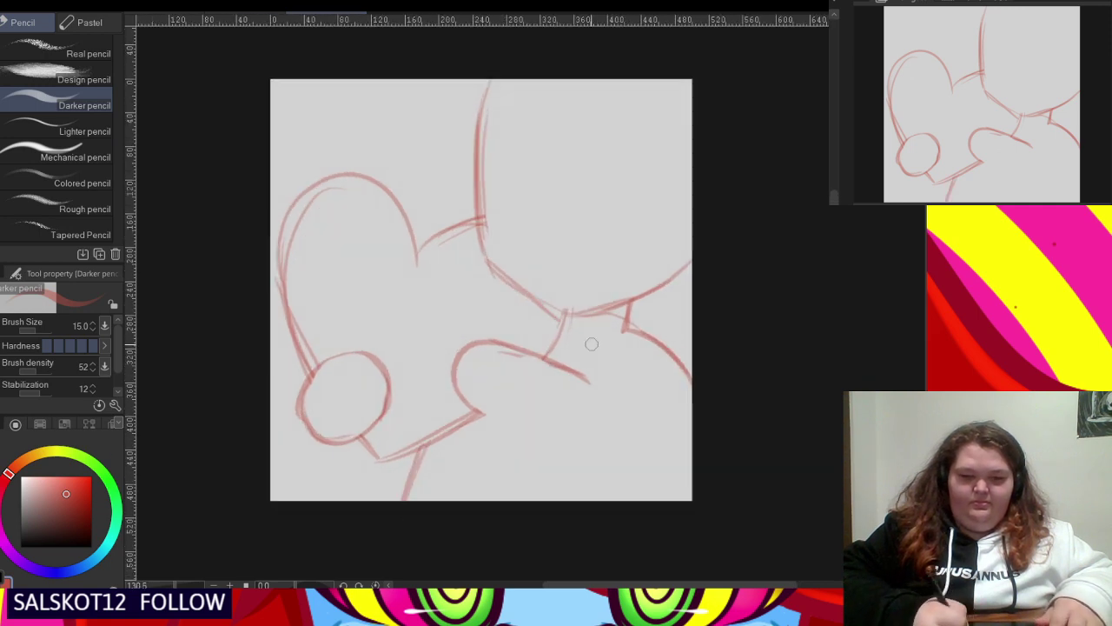
- Sketch the forearm behind the right-hand fist, drawing its lower edge down from the hand and extending its upper edge toward the shoulder
{"action": "left_click_drag", "start_coordinate": [462, 420], "coordinate": [517, 483]}
{"action": "left_click_drag", "start_coordinate": [447, 411], "coordinate": [512, 466]}
{"action": "key", "text": "ctrl+z"}
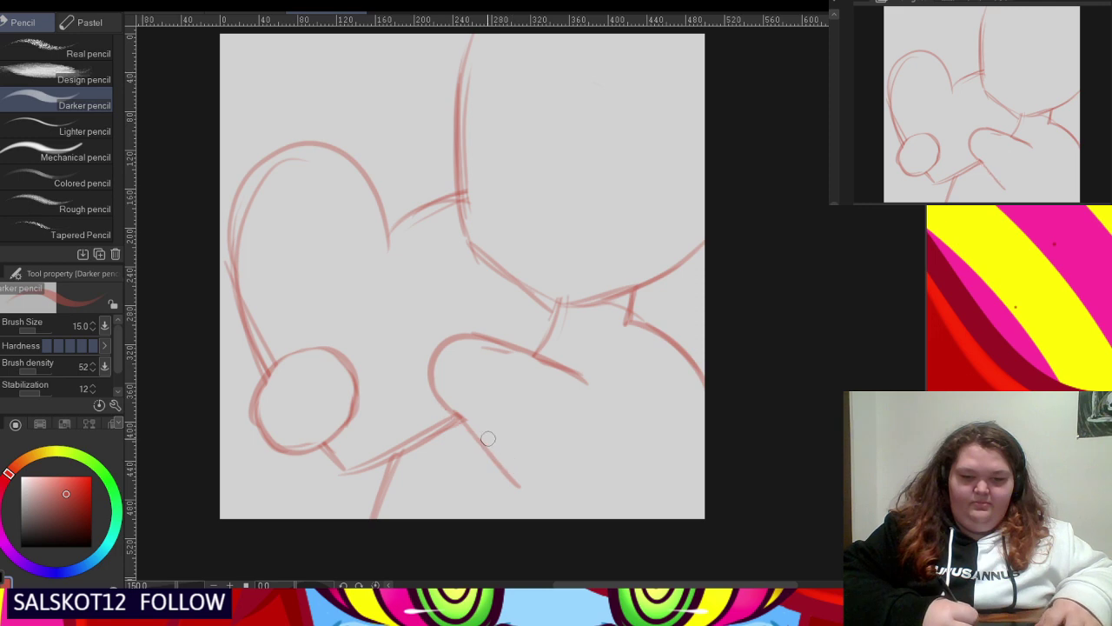
{"action": "key", "text": "ctrl+z"}
{"action": "mouse_move", "coordinate": [468, 427]}
{"action": "left_mouse_down"}
{"action": "mouse_move", "coordinate": [493, 451]}
{"action": "mouse_move", "coordinate": [451, 410]}
{"action": "mouse_move", "coordinate": [544, 496]}
{"action": "left_mouse_up"}
{"action": "left_click_drag", "start_coordinate": [450, 410], "coordinate": [556, 483]}
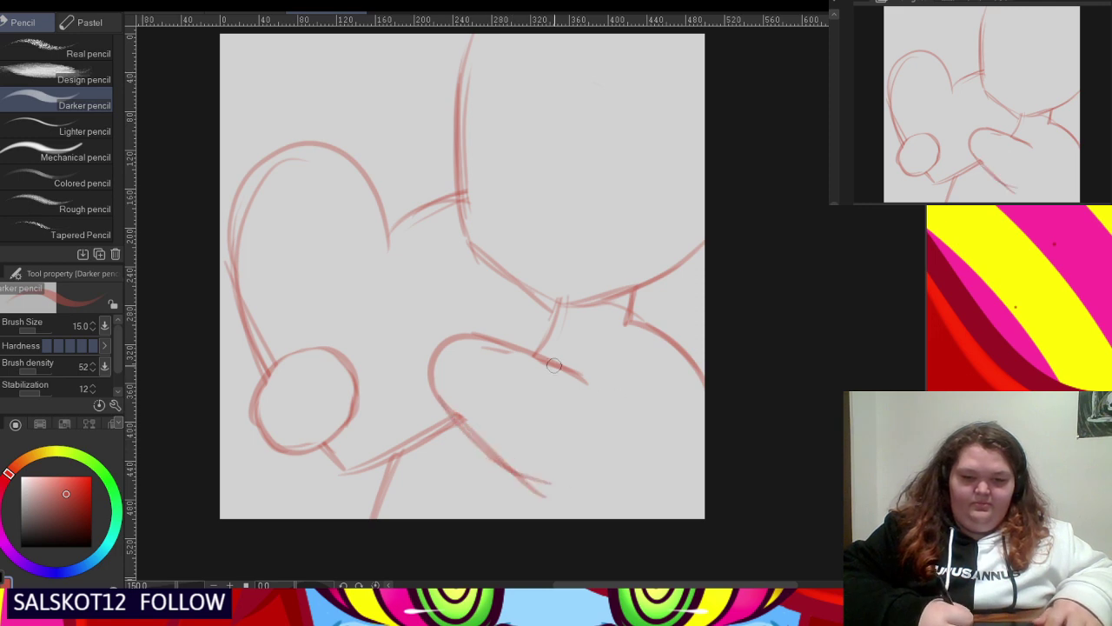
{"action": "left_click_drag", "start_coordinate": [535, 353], "coordinate": [648, 399]}
{"action": "mouse_move", "coordinate": [600, 265]}
{"action": "left_mouse_down"}
{"action": "mouse_move", "coordinate": [591, 251]}
{"action": "mouse_move", "coordinate": [570, 260]}
{"action": "mouse_move", "coordinate": [555, 242]}
{"action": "mouse_move", "coordinate": [592, 283]}
{"action": "left_mouse_up"}
{"action": "scroll", "coordinate": [555, 242], "scroll_direction": "up", "scroll_amount": 3}
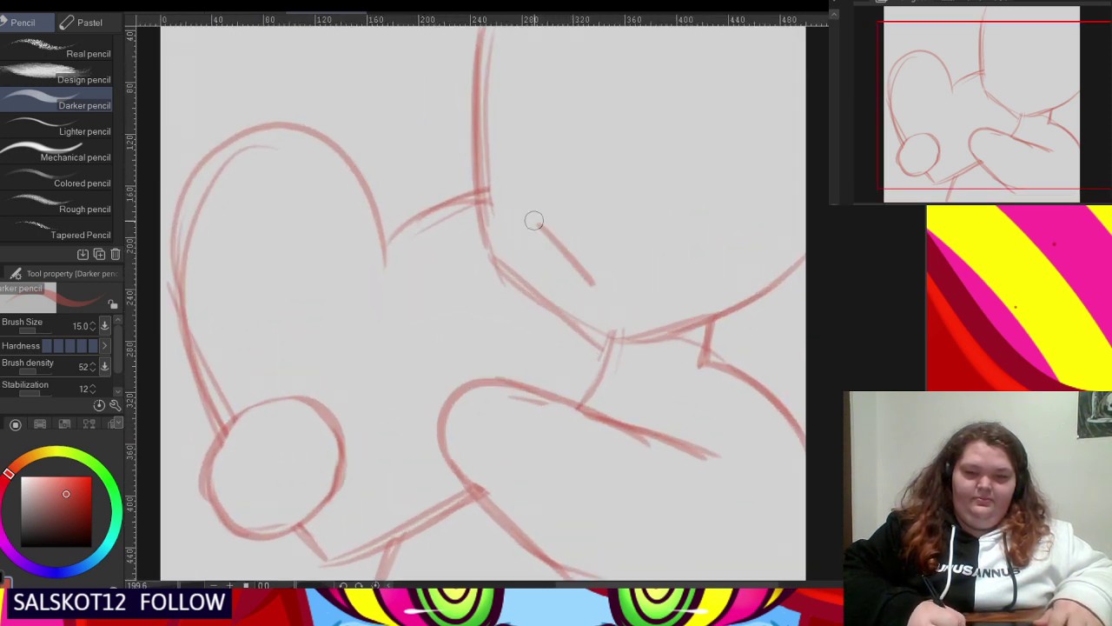
{"action": "left_click_drag", "start_coordinate": [545, 239], "coordinate": [586, 289]}
{"action": "key", "text": "ctrl+z"}
{"action": "key", "text": "ctrl+z"}
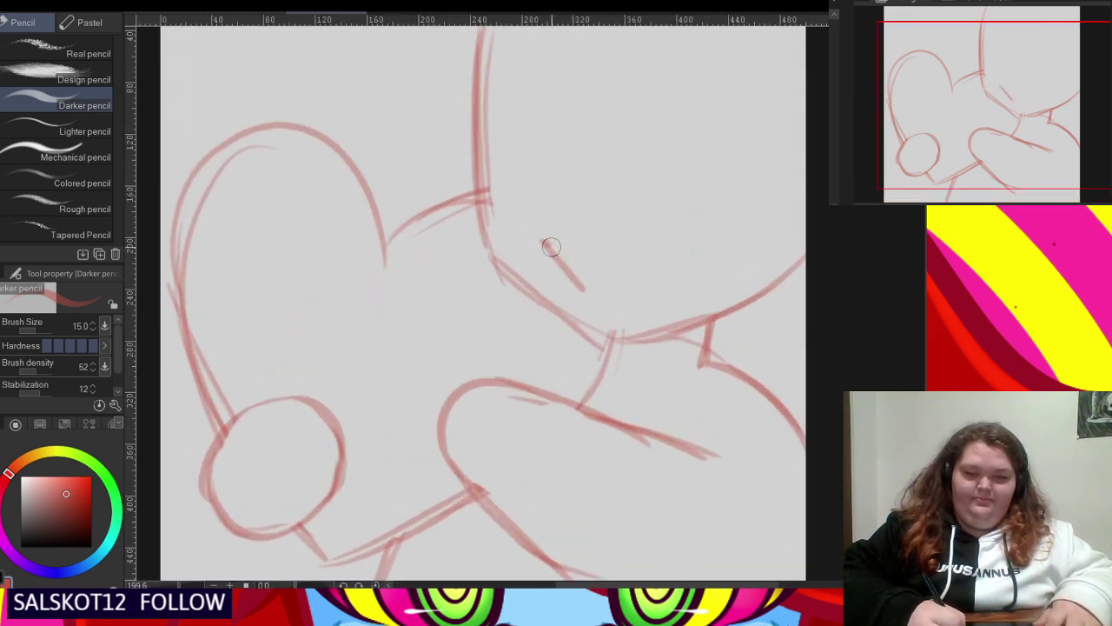
{"action": "key", "text": "ctrl+z"}
{"action": "mouse_move", "coordinate": [557, 266]}
{"action": "left_mouse_down"}
{"action": "mouse_move", "coordinate": [618, 259]}
{"action": "mouse_move", "coordinate": [628, 235]}
{"action": "mouse_move", "coordinate": [648, 260]}
{"action": "mouse_move", "coordinate": [721, 215]}
{"action": "mouse_move", "coordinate": [686, 213]}
{"action": "left_mouse_up"}
{"action": "key", "text": "ctrl+z"}
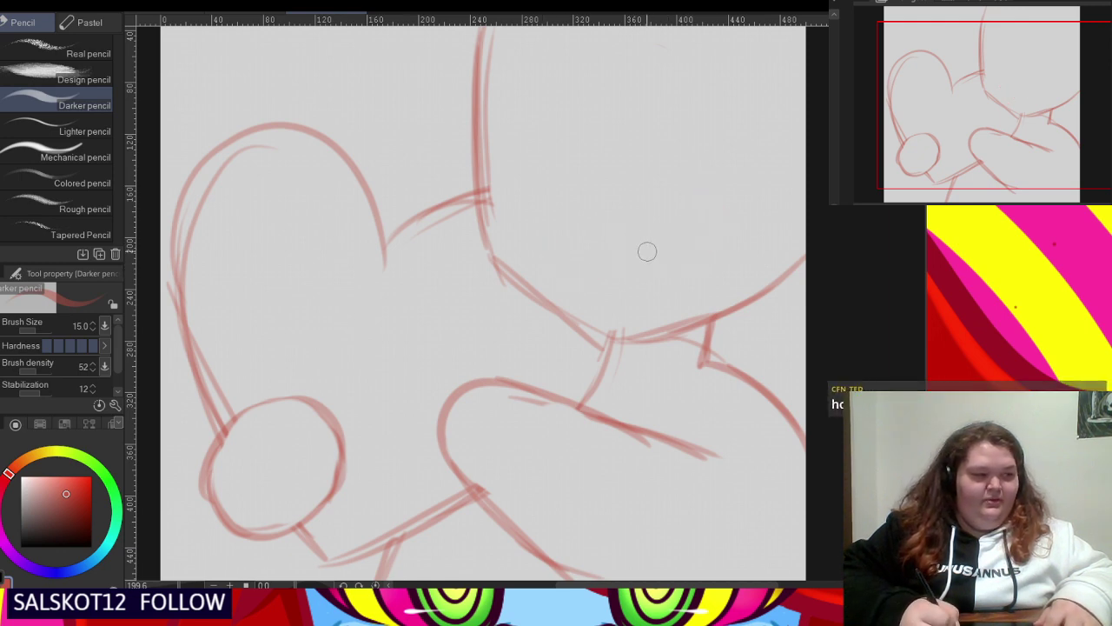
- Sketch a wavy two-curve cat smile on the lower face just above the chin
{"action": "scroll", "coordinate": [591, 217], "scroll_direction": "up", "scroll_amount": 3}
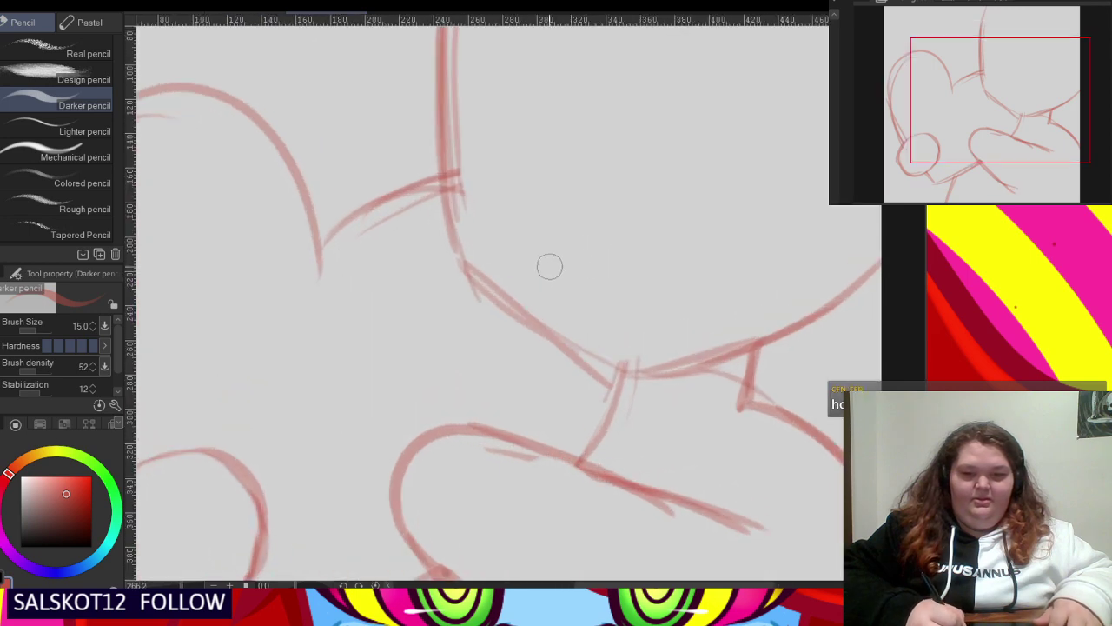
{"action": "mouse_move", "coordinate": [542, 241]}
{"action": "left_mouse_down"}
{"action": "mouse_move", "coordinate": [552, 275]}
{"action": "mouse_move", "coordinate": [703, 287]}
{"action": "mouse_move", "coordinate": [757, 186]}
{"action": "left_mouse_up"}
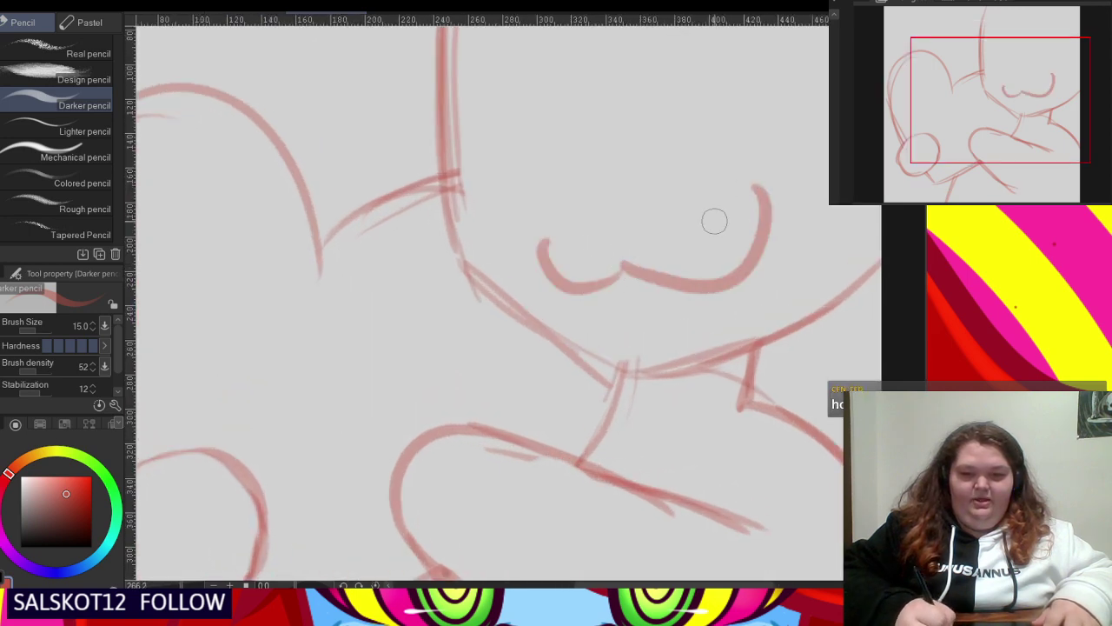
{"action": "key", "text": "ctrl+z"}
{"action": "key", "text": "ctrl+z"}
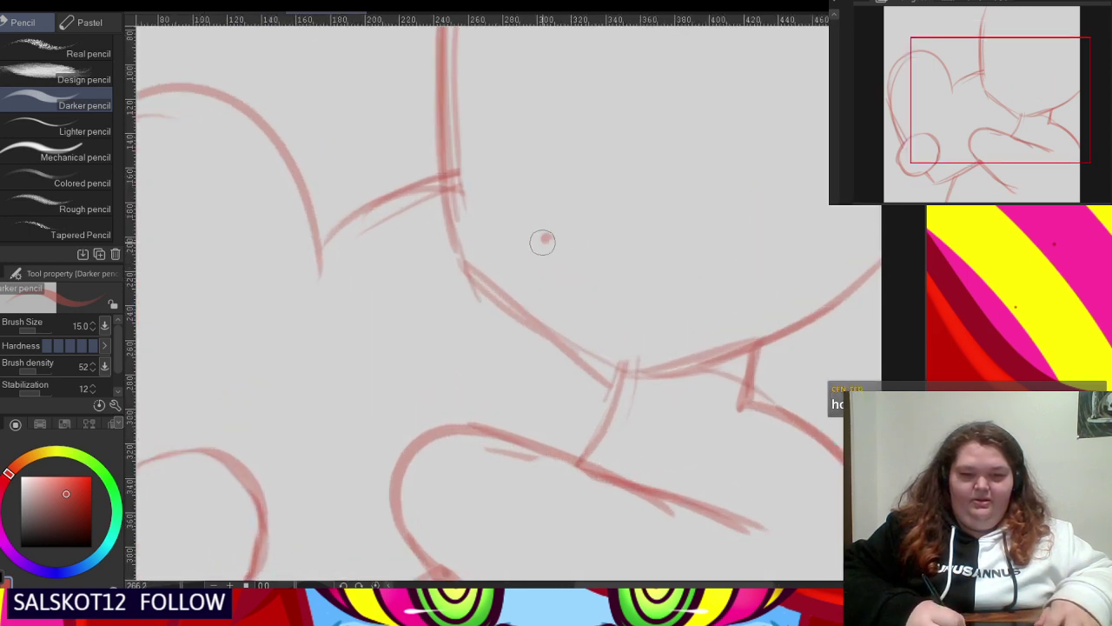
{"action": "mouse_move", "coordinate": [542, 241]}
{"action": "left_mouse_down"}
{"action": "mouse_move", "coordinate": [578, 283]}
{"action": "mouse_move", "coordinate": [626, 251]}
{"action": "mouse_move", "coordinate": [669, 272]}
{"action": "mouse_move", "coordinate": [625, 250]}
{"action": "mouse_move", "coordinate": [717, 268]}
{"action": "mouse_move", "coordinate": [707, 271]}
{"action": "mouse_move", "coordinate": [745, 228]}
{"action": "mouse_move", "coordinate": [715, 194]}
{"action": "left_mouse_up"}
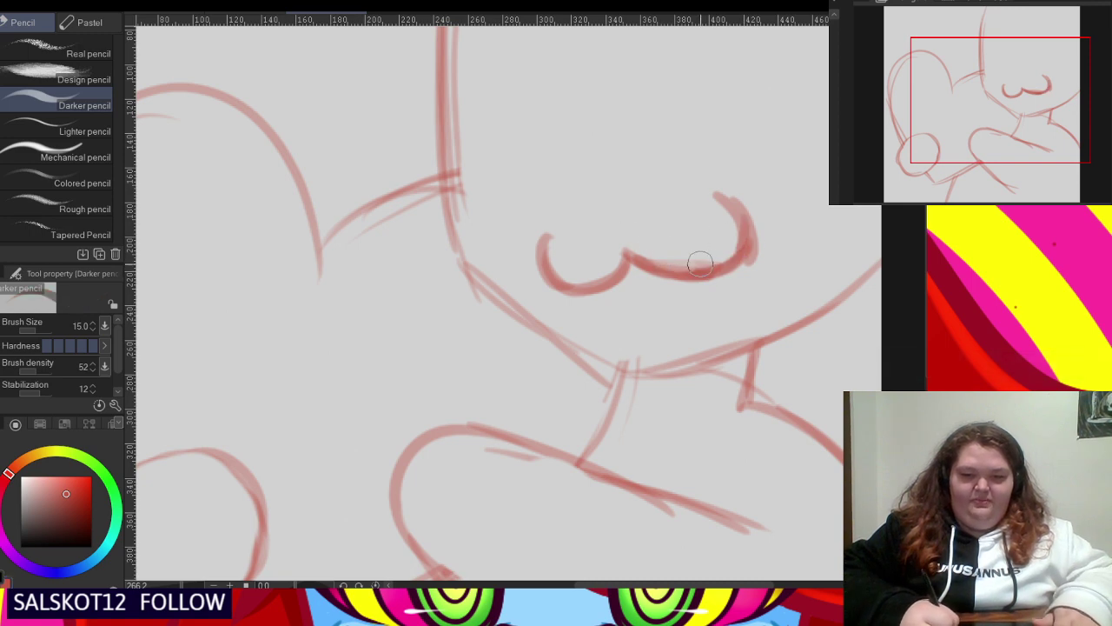
- Darken the right curve of the cat smile and clean up its ragged inner edge
{"action": "left_click_drag", "start_coordinate": [732, 244], "coordinate": [711, 193]}
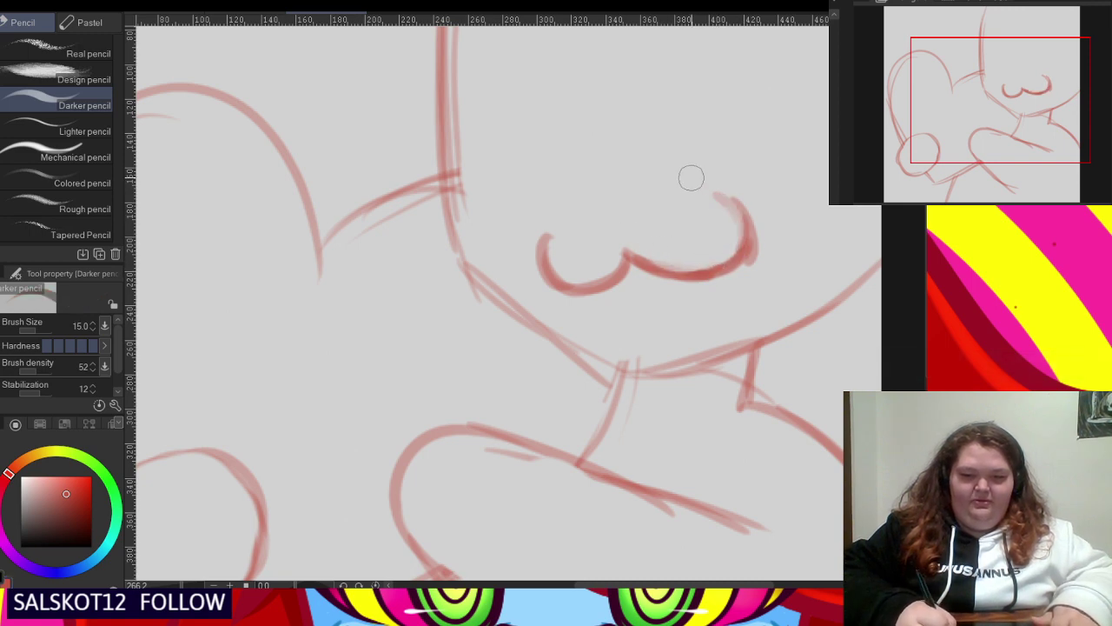
{"action": "key", "text": "c"}
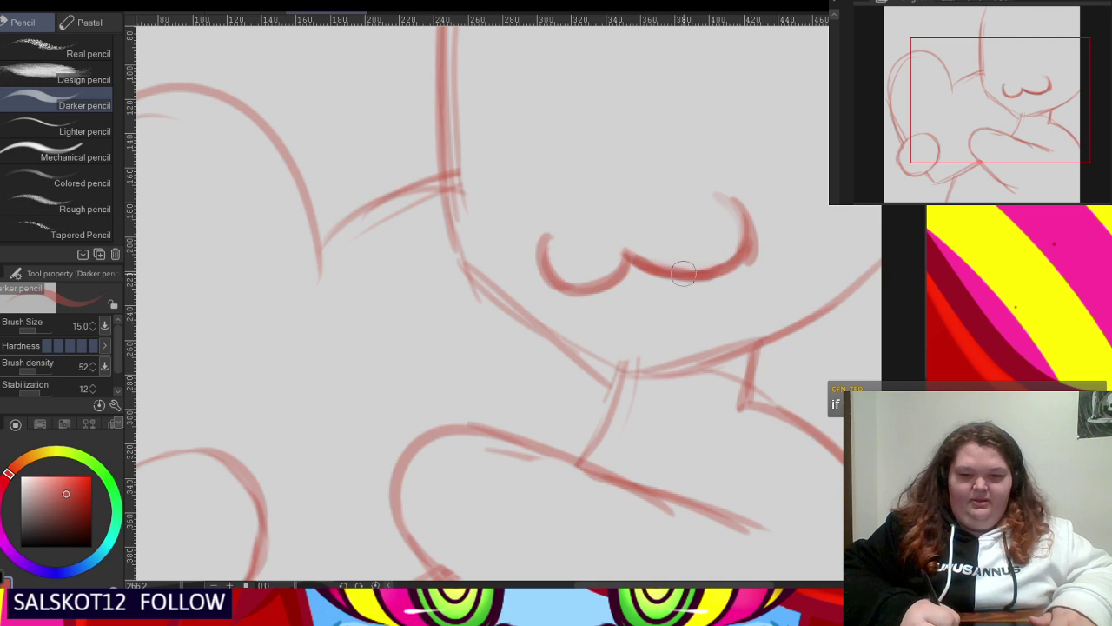
{"action": "mouse_move", "coordinate": [683, 272]}
{"action": "left_mouse_down"}
{"action": "mouse_move", "coordinate": [738, 202]}
{"action": "mouse_move", "coordinate": [715, 267]}
{"action": "left_mouse_up"}
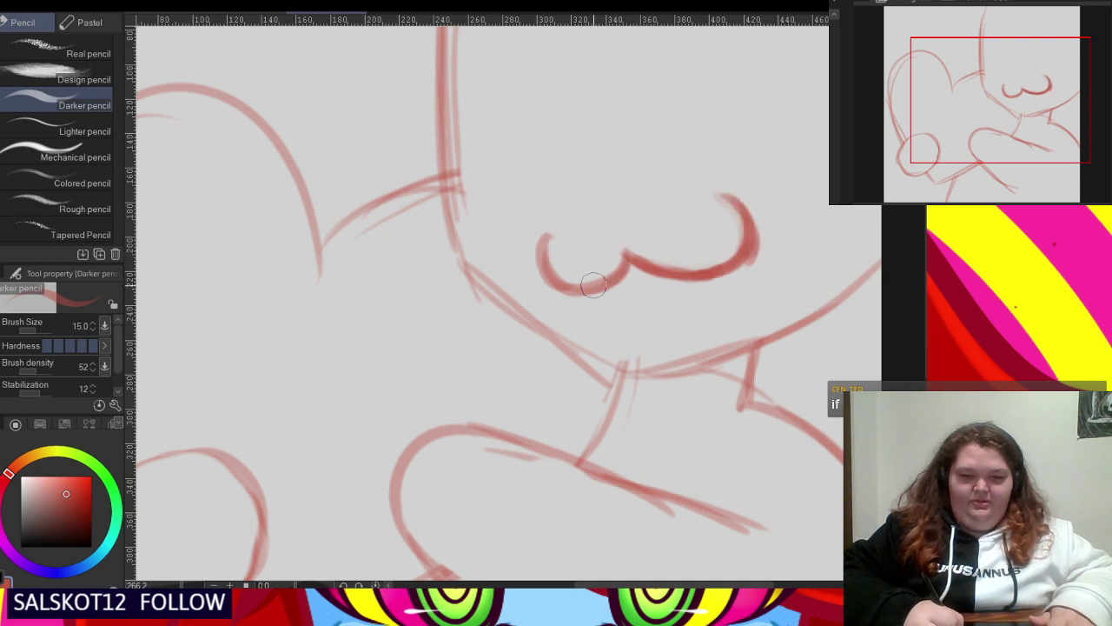
{"action": "scroll", "coordinate": [556, 271], "scroll_direction": "down", "scroll_amount": 5}
{"action": "scroll", "coordinate": [621, 229], "scroll_direction": "up", "scroll_amount": 2}
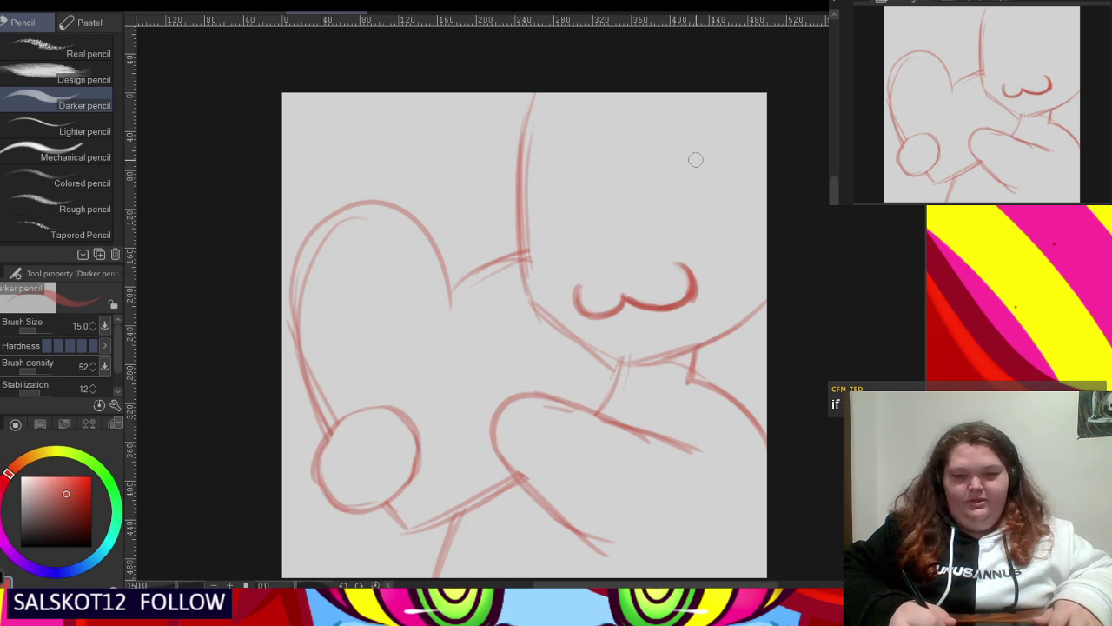
- Reinforce the neck and shoulder line, the lower jaw, and the side of the face with darker pencil strokes
{"action": "scroll", "coordinate": [708, 351], "scroll_direction": "up", "scroll_amount": 1}
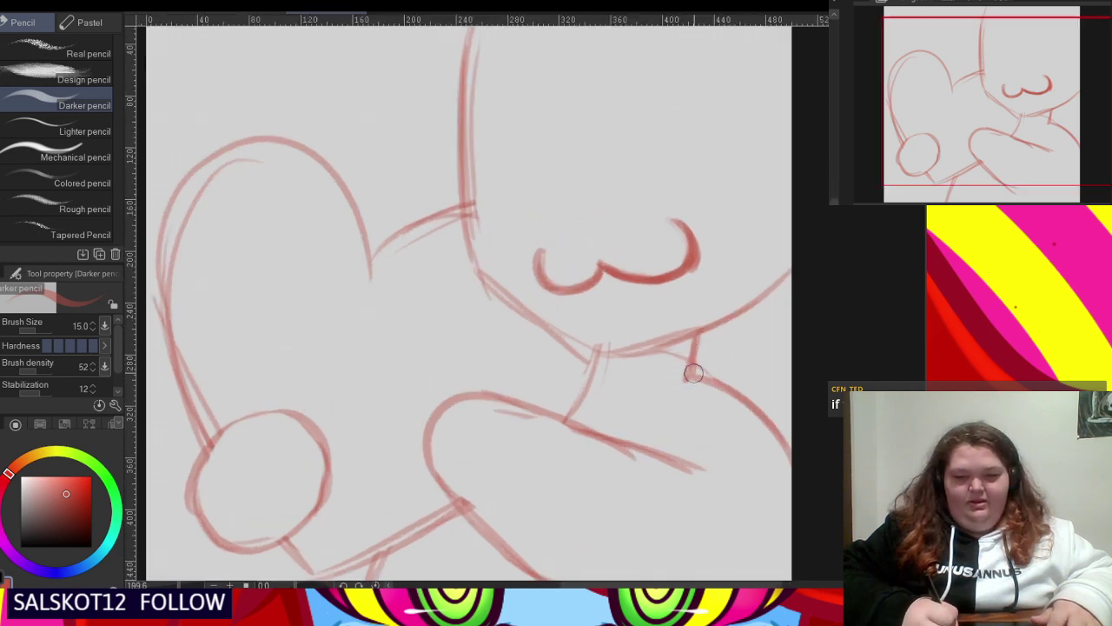
{"action": "mouse_move", "coordinate": [698, 337]}
{"action": "left_mouse_down"}
{"action": "mouse_move", "coordinate": [686, 381]}
{"action": "mouse_move", "coordinate": [734, 403]}
{"action": "mouse_move", "coordinate": [790, 467]}
{"action": "left_mouse_up"}
{"action": "left_click_drag", "start_coordinate": [496, 293], "coordinate": [573, 343]}
{"action": "left_click_drag", "start_coordinate": [496, 290], "coordinate": [451, 125]}
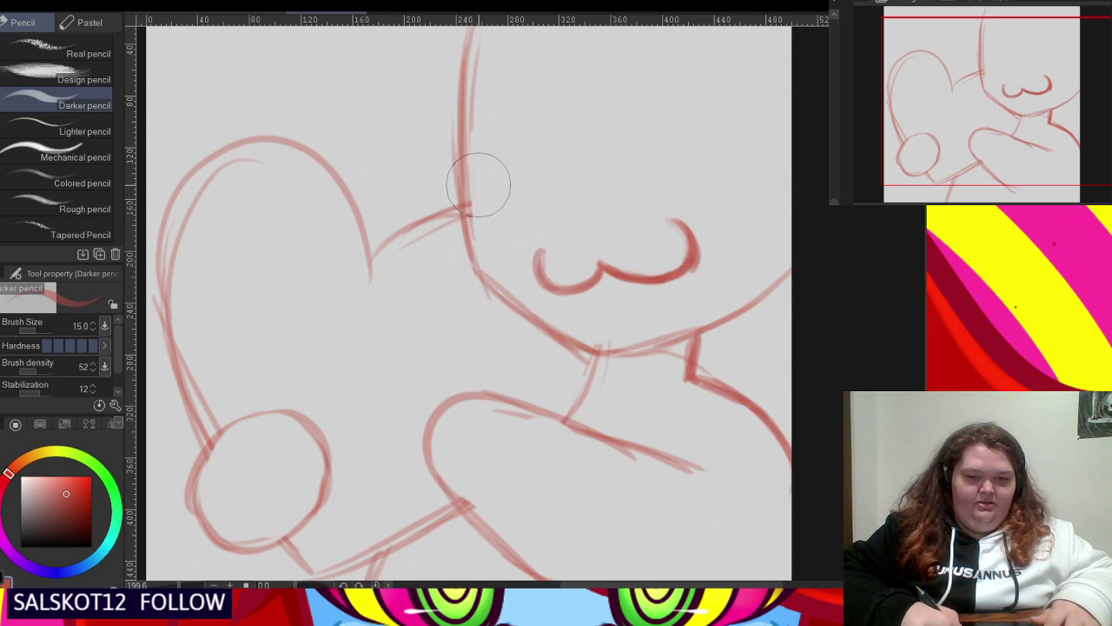
{"action": "scroll", "coordinate": [484, 211], "scroll_direction": "down", "scroll_amount": 2}
{"action": "scroll", "coordinate": [547, 198], "scroll_direction": "up", "scroll_amount": 1}
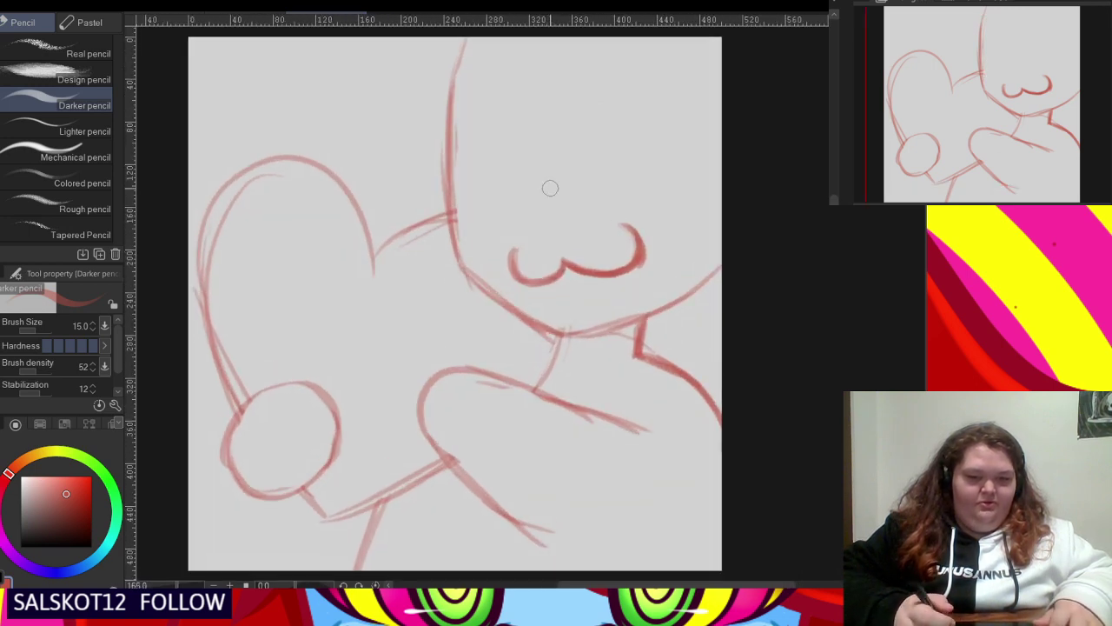
- Shade a narrow shadow band on the neck directly beneath the chin
{"action": "scroll", "coordinate": [620, 382], "scroll_direction": "up", "scroll_amount": 2}
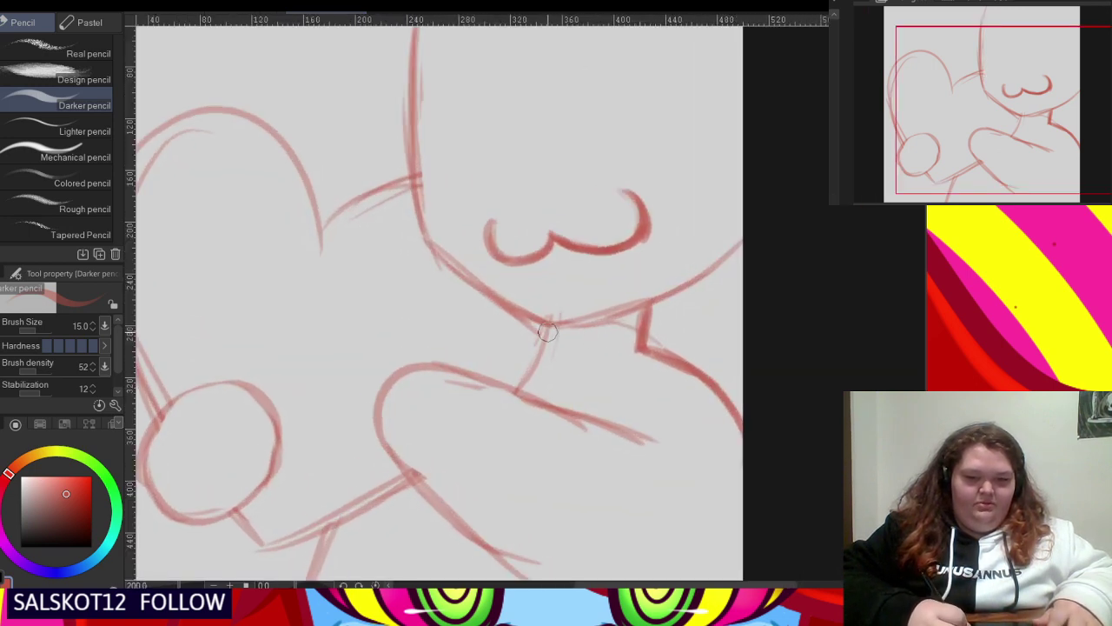
{"action": "mouse_move", "coordinate": [549, 331]}
{"action": "left_mouse_down"}
{"action": "mouse_move", "coordinate": [629, 333]}
{"action": "mouse_move", "coordinate": [560, 332]}
{"action": "mouse_move", "coordinate": [647, 313]}
{"action": "mouse_move", "coordinate": [617, 318]}
{"action": "left_mouse_up"}
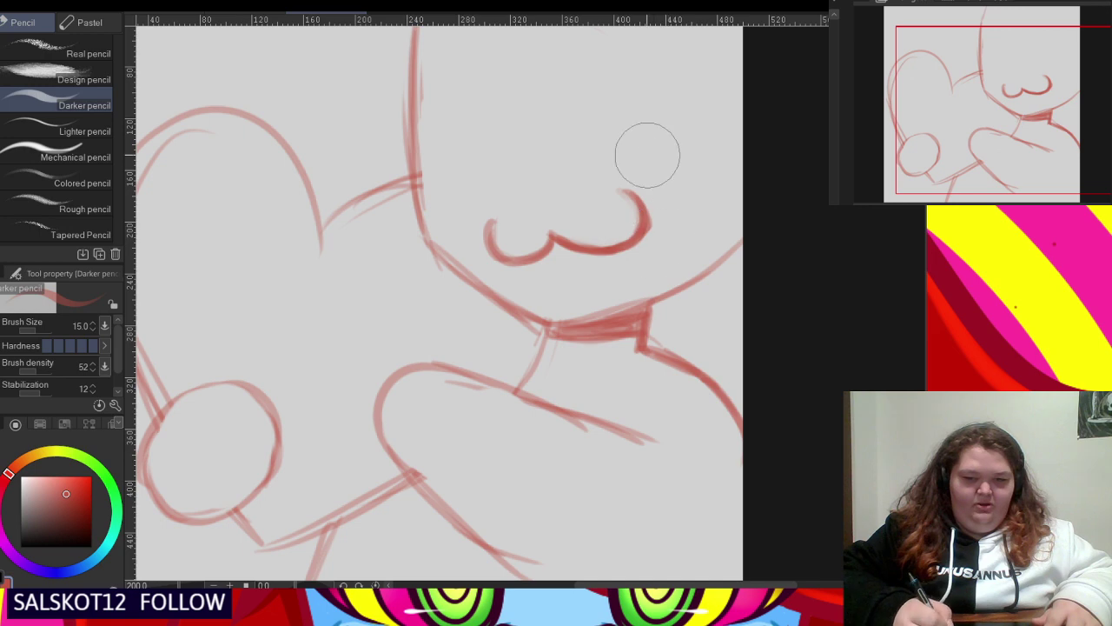
{"action": "scroll", "coordinate": [554, 224], "scroll_direction": "down", "scroll_amount": 3}
{"action": "scroll", "coordinate": [528, 380], "scroll_direction": "up", "scroll_amount": 2}
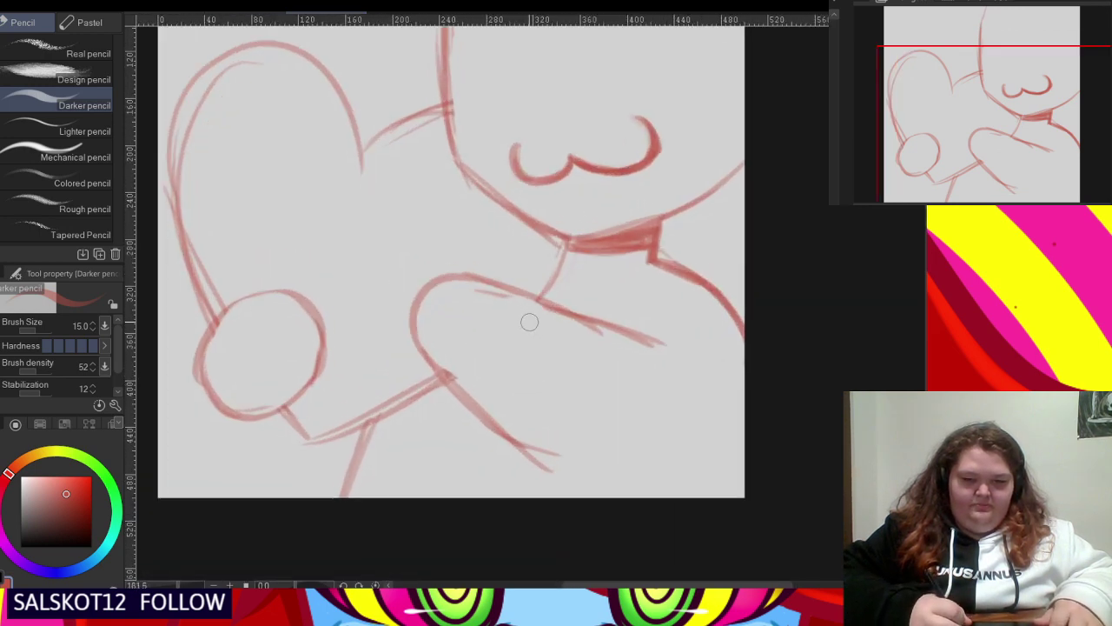
{"action": "scroll", "coordinate": [525, 331], "scroll_direction": "up", "scroll_amount": 1}
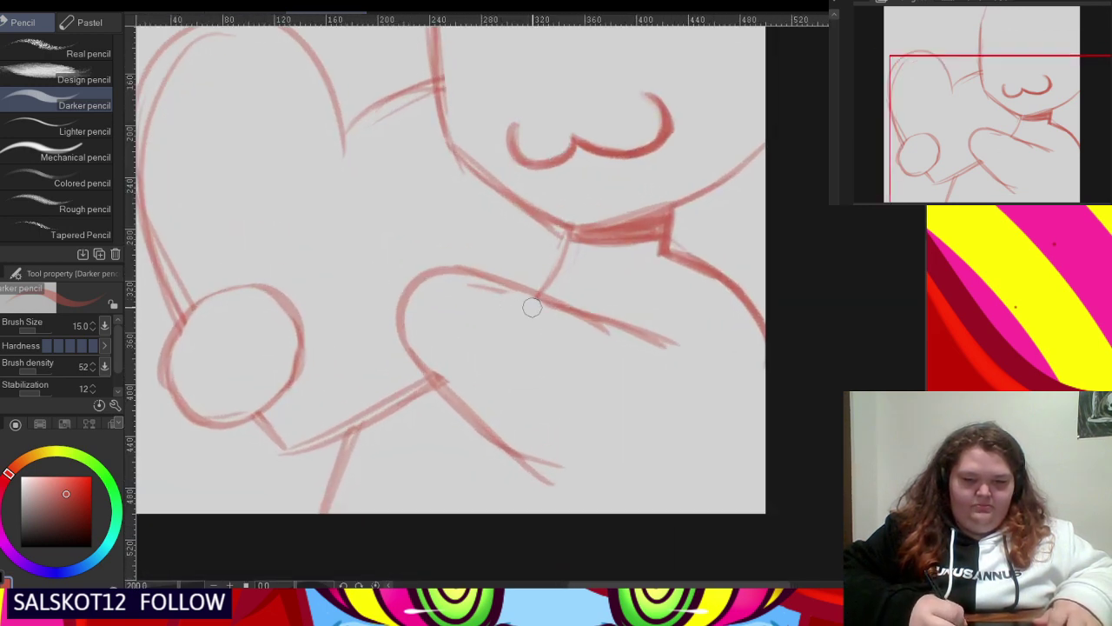
{"action": "left_click_drag", "start_coordinate": [538, 295], "coordinate": [474, 410]}
{"action": "left_click_drag", "start_coordinate": [575, 312], "coordinate": [504, 447]}
{"action": "left_click_drag", "start_coordinate": [556, 343], "coordinate": [511, 429]}
{"action": "key", "text": "ctrl+z"}
{"action": "key", "text": "ctrl+z"}
{"action": "key", "text": "ctrl+z"}
{"action": "key", "text": "ctrl+z"}
{"action": "key", "text": "ctrl+z"}
{"action": "scroll", "coordinate": [509, 395], "scroll_direction": "down", "scroll_amount": 5}
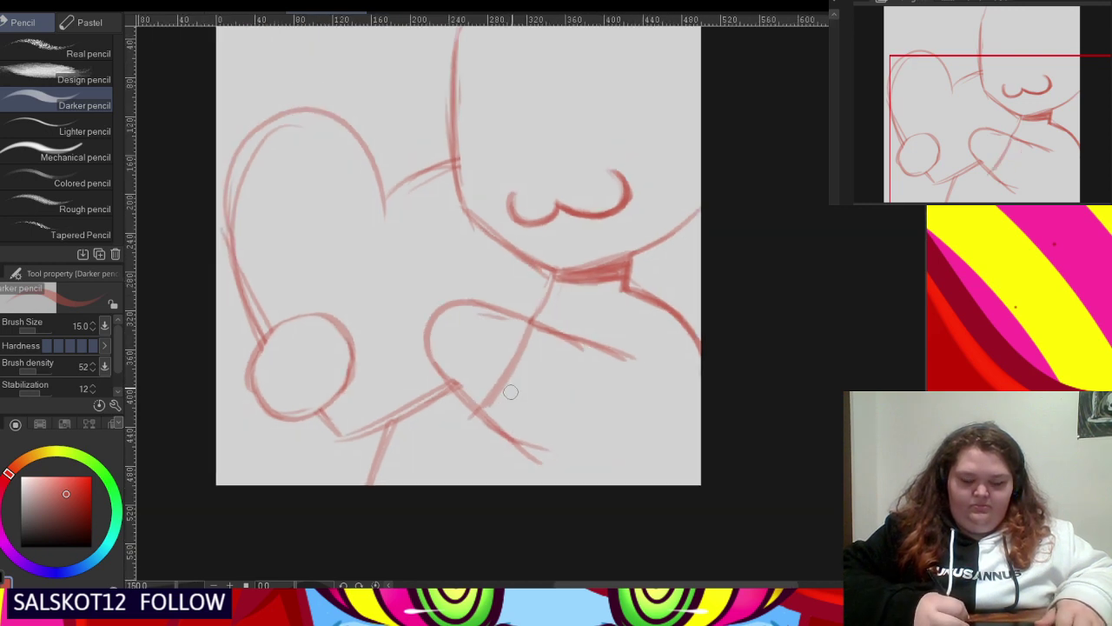
{"action": "scroll", "coordinate": [508, 381], "scroll_direction": "up", "scroll_amount": 3}
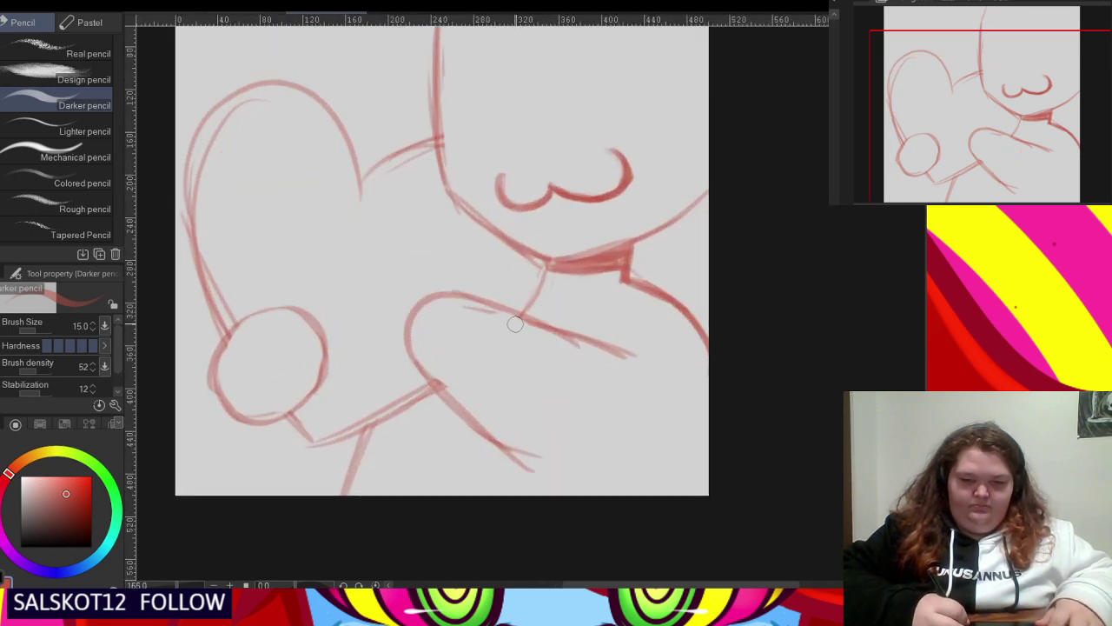
- Sketch a zigzag crack from the heart's top notch to its bottom tip and erase the overshooting line end
{"action": "scroll", "coordinate": [514, 318], "scroll_direction": "down", "scroll_amount": 2}
{"action": "scroll", "coordinate": [386, 392], "scroll_direction": "up", "scroll_amount": 2}
{"action": "left_click_drag", "start_coordinate": [355, 422], "coordinate": [394, 367]}
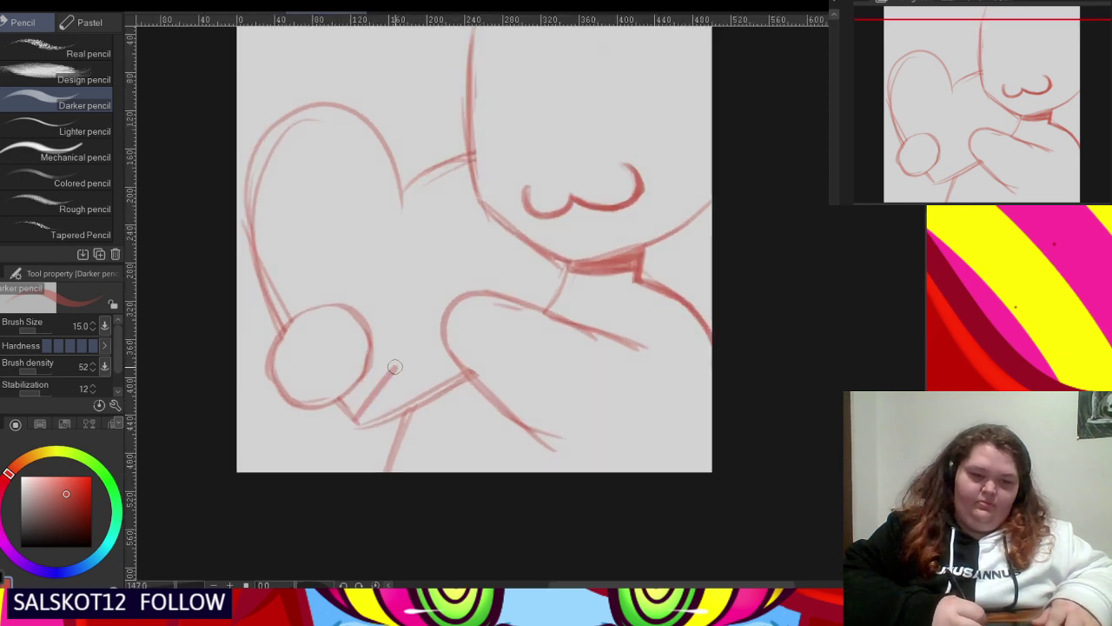
{"action": "mouse_move", "coordinate": [401, 202]}
{"action": "left_mouse_down"}
{"action": "mouse_move", "coordinate": [432, 294]}
{"action": "mouse_move", "coordinate": [375, 318]}
{"action": "left_mouse_up"}
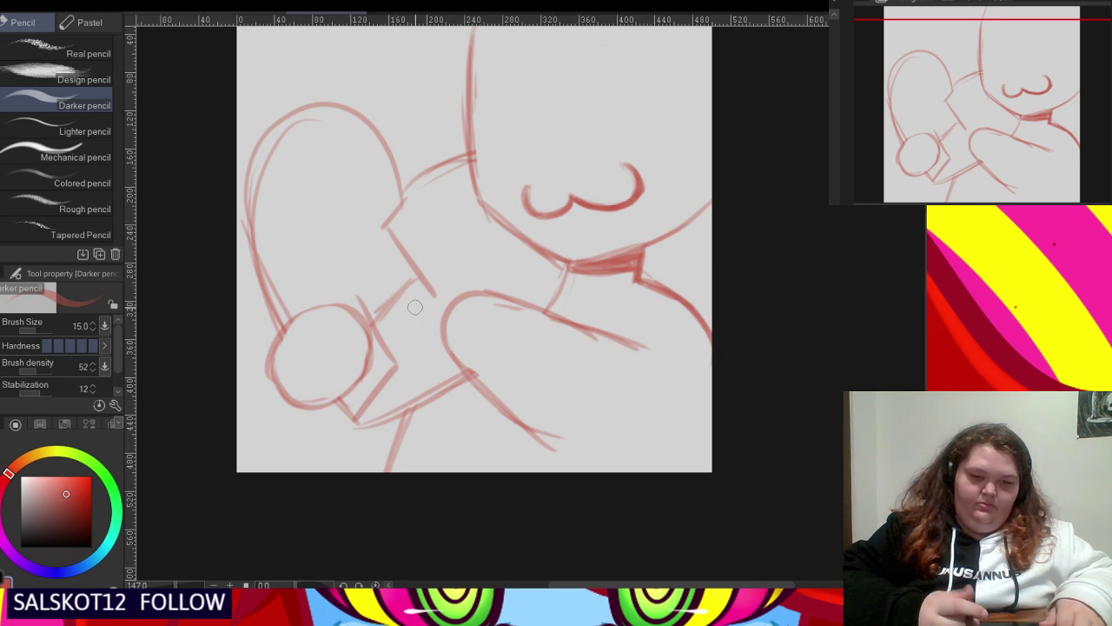
{"action": "scroll", "coordinate": [347, 287], "scroll_direction": "up", "scroll_amount": 2}
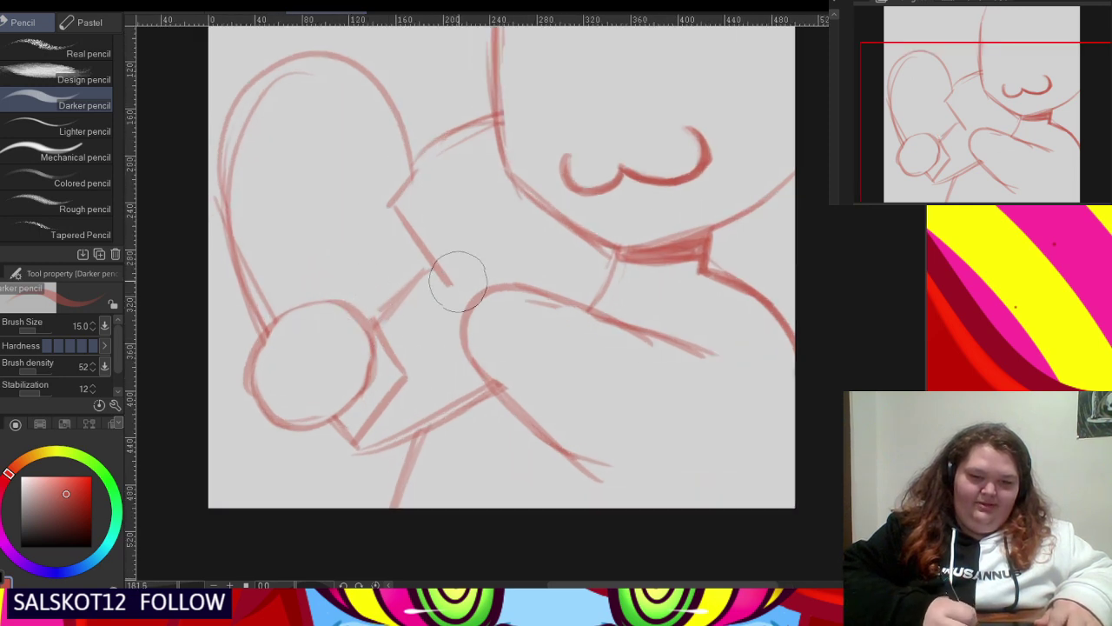
{"action": "left_click_drag", "start_coordinate": [458, 282], "coordinate": [460, 262]}
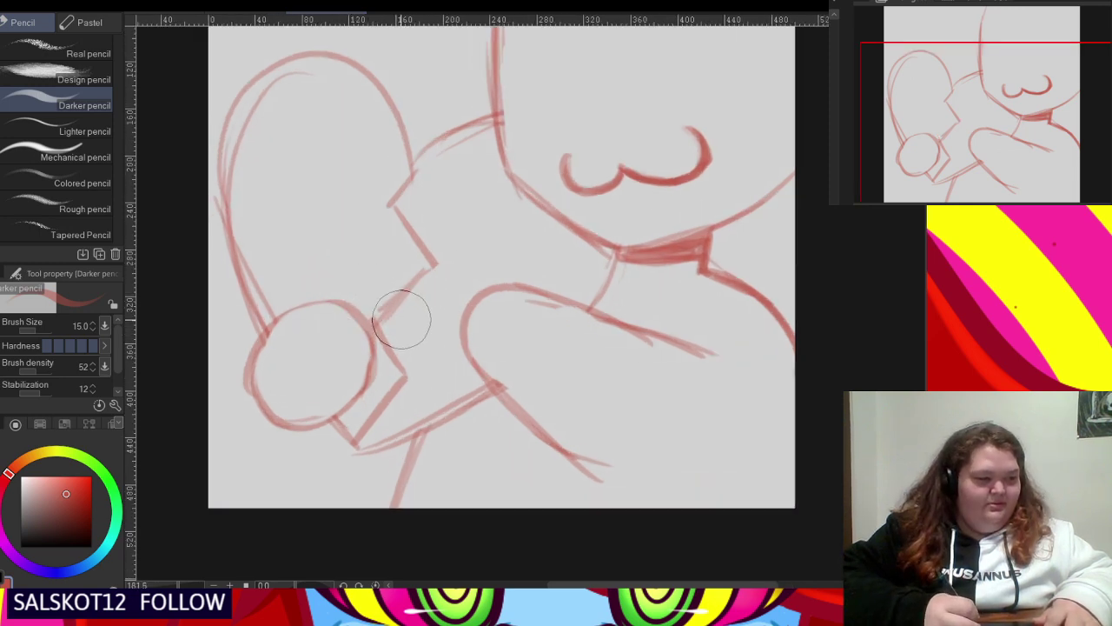
{"action": "scroll", "coordinate": [401, 319], "scroll_direction": "down", "scroll_amount": 2}
{"action": "scroll", "coordinate": [424, 291], "scroll_direction": "down", "scroll_amount": 1}
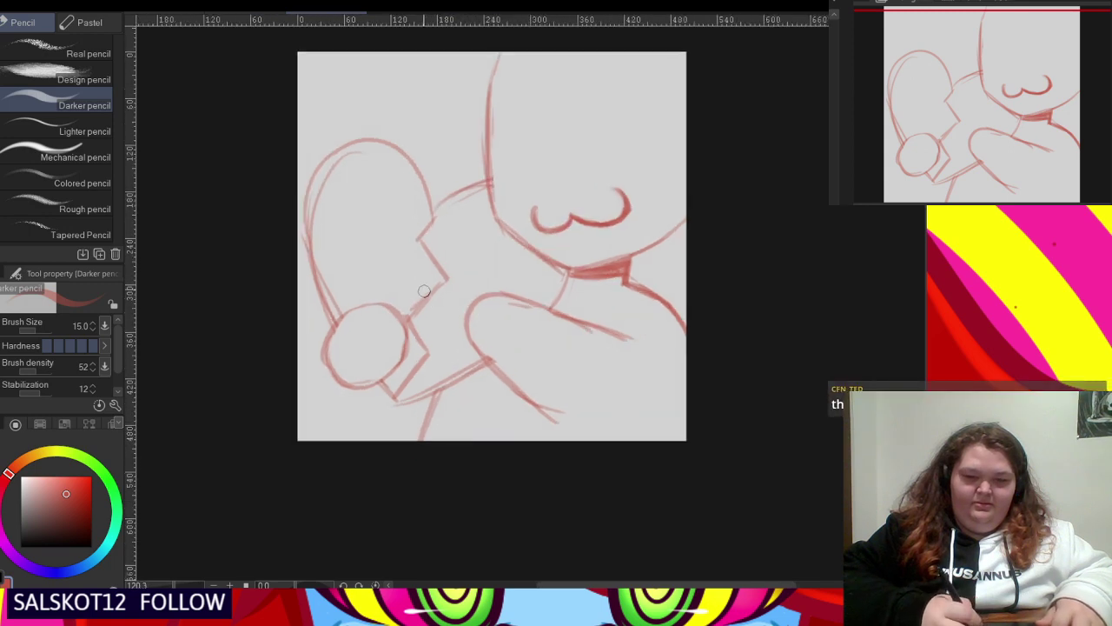
{"action": "scroll", "coordinate": [424, 291], "scroll_direction": "up", "scroll_amount": 1}
{"action": "scroll", "coordinate": [414, 275], "scroll_direction": "down", "scroll_amount": 1}
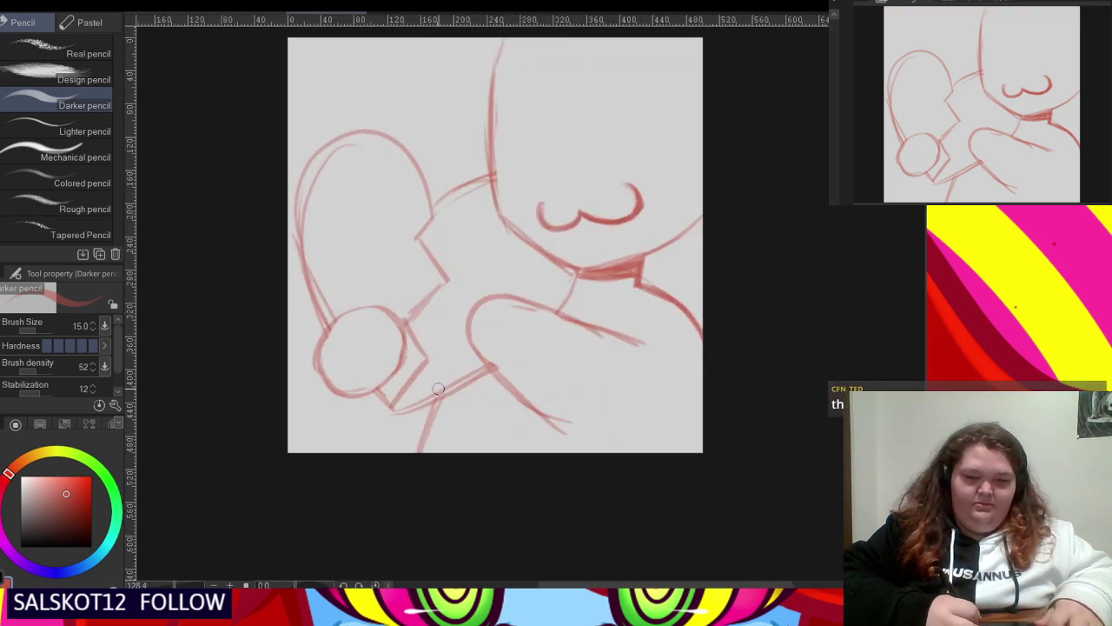
- Add a short dark body line beneath the heart's lower edge and erase the parts overlapping the heart and running past the body
{"action": "scroll", "coordinate": [437, 389], "scroll_direction": "up", "scroll_amount": 2}
{"action": "left_click_drag", "start_coordinate": [421, 372], "coordinate": [446, 455]}
{"action": "mouse_move", "coordinate": [419, 372]}
{"action": "left_mouse_down"}
{"action": "mouse_move", "coordinate": [420, 405]}
{"action": "mouse_move", "coordinate": [447, 452]}
{"action": "left_mouse_up"}
{"action": "left_click_drag", "start_coordinate": [424, 355], "coordinate": [424, 400]}
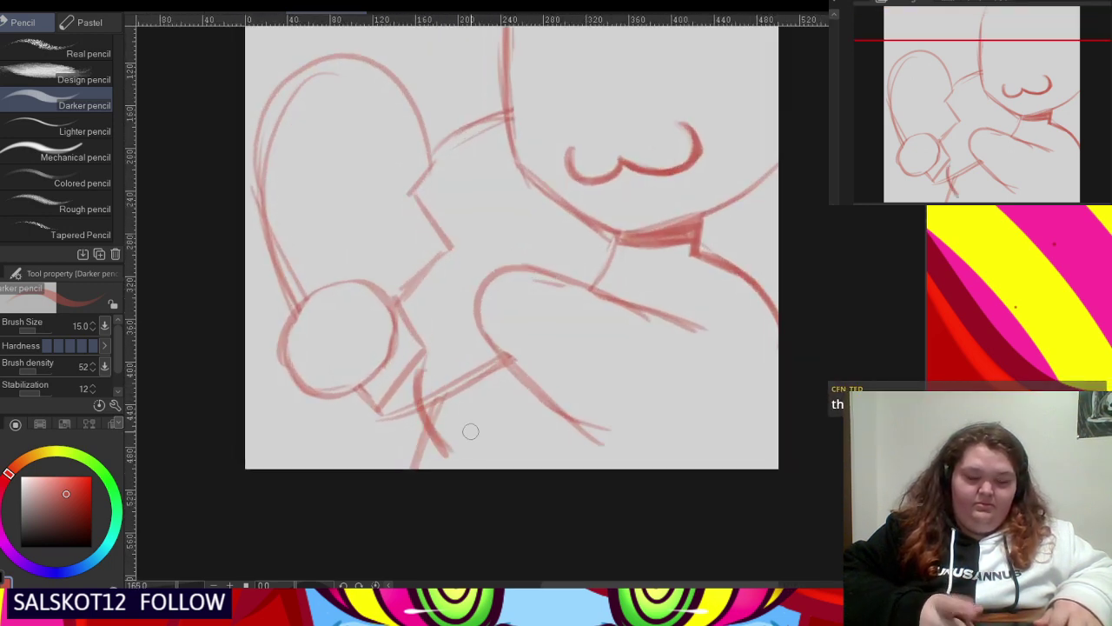
{"action": "scroll", "coordinate": [470, 431], "scroll_direction": "up", "scroll_amount": 1}
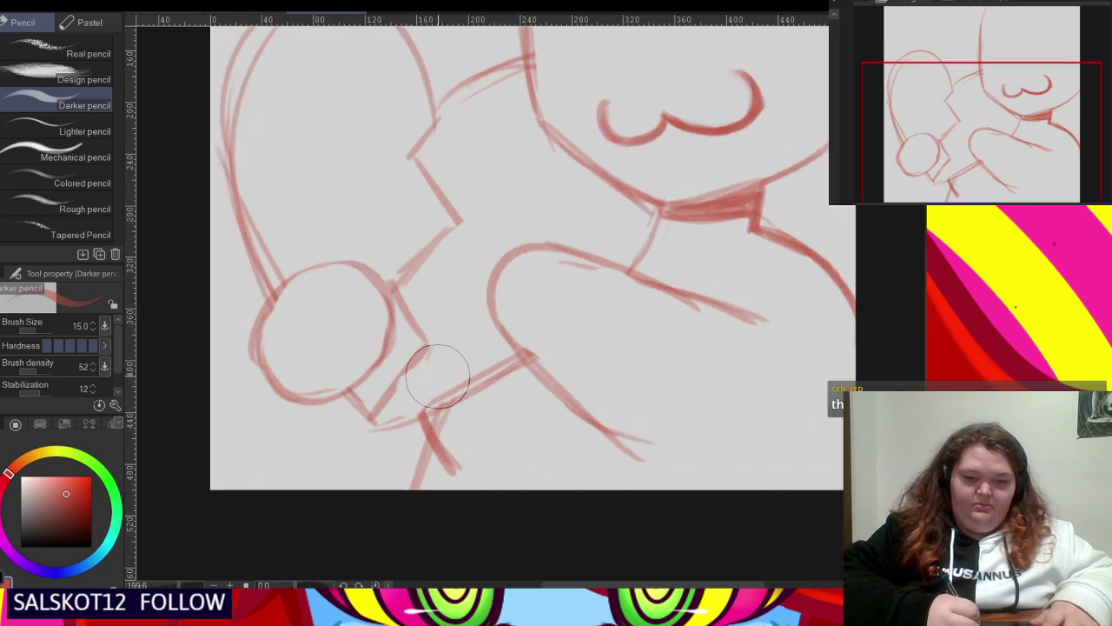
{"action": "left_click_drag", "start_coordinate": [404, 404], "coordinate": [425, 372]}
{"action": "mouse_move", "coordinate": [462, 465]}
{"action": "left_mouse_down"}
{"action": "mouse_move", "coordinate": [443, 426]}
{"action": "mouse_move", "coordinate": [455, 412]}
{"action": "mouse_move", "coordinate": [440, 423]}
{"action": "mouse_move", "coordinate": [475, 446]}
{"action": "mouse_move", "coordinate": [464, 432]}
{"action": "mouse_move", "coordinate": [443, 460]}
{"action": "left_mouse_up"}
{"action": "scroll", "coordinate": [466, 380], "scroll_direction": "down", "scroll_amount": 3}
{"action": "scroll", "coordinate": [463, 372], "scroll_direction": "up", "scroll_amount": 1}
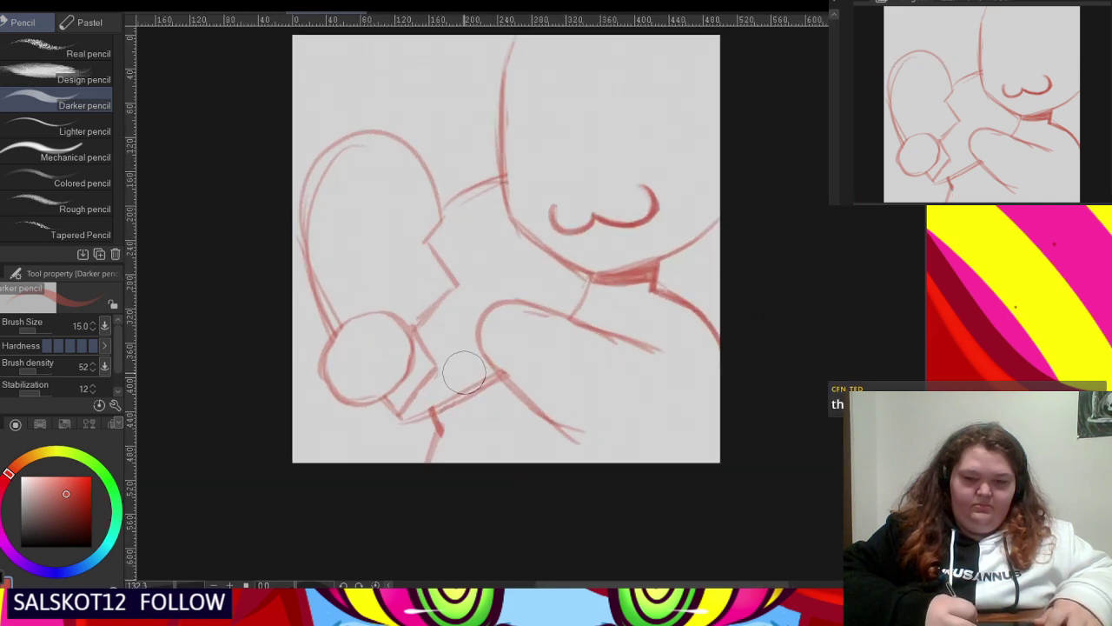
- Sketch slanted parallel strokes marking both eyes above the smile, angled down toward the middle of the face
{"action": "scroll", "coordinate": [524, 428], "scroll_direction": "down", "scroll_amount": 2}
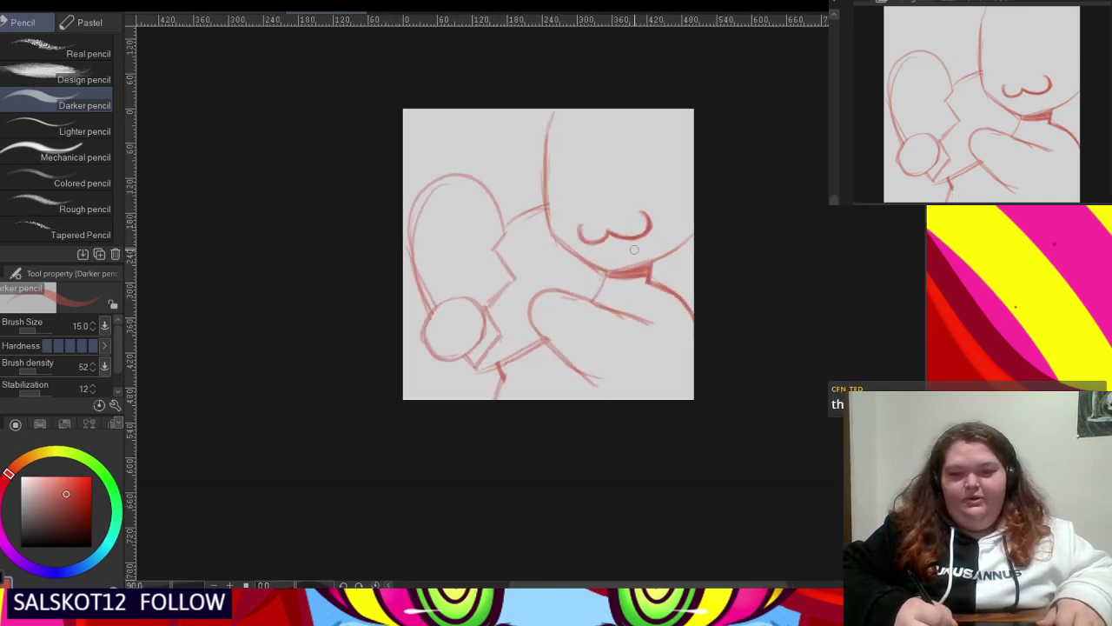
{"action": "scroll", "coordinate": [612, 174], "scroll_direction": "up", "scroll_amount": 4}
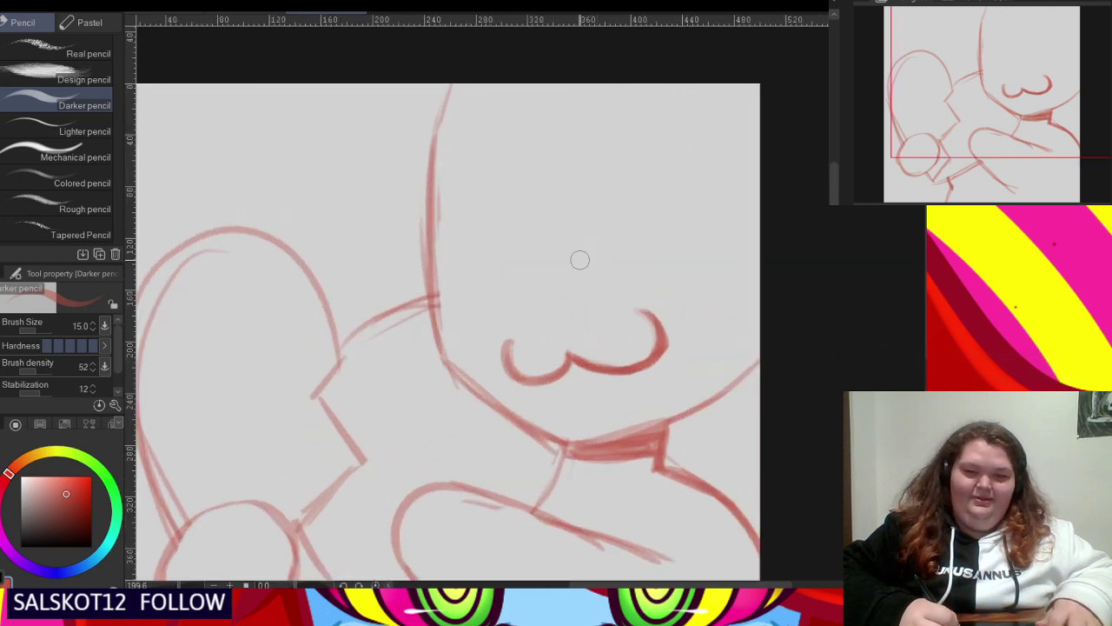
{"action": "mouse_move", "coordinate": [579, 259]}
{"action": "left_mouse_down"}
{"action": "mouse_move", "coordinate": [664, 243]}
{"action": "mouse_move", "coordinate": [676, 225]}
{"action": "mouse_move", "coordinate": [654, 215]}
{"action": "mouse_move", "coordinate": [572, 244]}
{"action": "mouse_move", "coordinate": [642, 221]}
{"action": "left_mouse_up"}
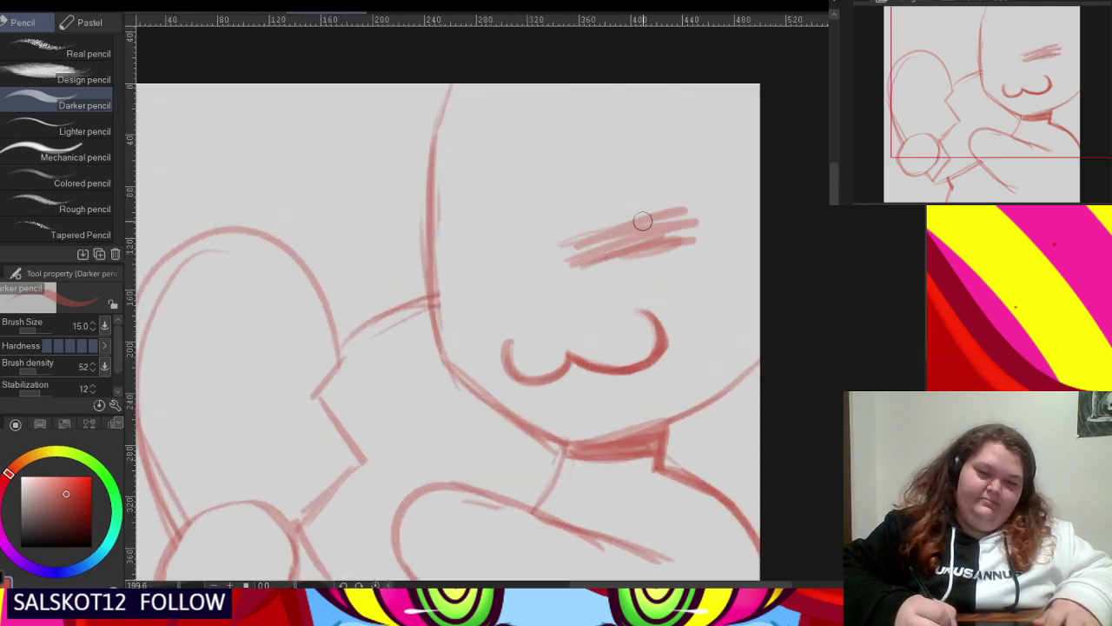
{"action": "mouse_move", "coordinate": [439, 230]}
{"action": "left_mouse_down"}
{"action": "mouse_move", "coordinate": [514, 254]}
{"action": "mouse_move", "coordinate": [522, 262]}
{"action": "mouse_move", "coordinate": [484, 262]}
{"action": "mouse_move", "coordinate": [514, 280]}
{"action": "mouse_move", "coordinate": [482, 272]}
{"action": "mouse_move", "coordinate": [453, 234]}
{"action": "mouse_move", "coordinate": [527, 244]}
{"action": "left_mouse_up"}
{"action": "scroll", "coordinate": [571, 159], "scroll_direction": "down", "scroll_amount": 2}
{"action": "key", "text": "ctrl+z"}
{"action": "key", "text": "ctrl+z"}
{"action": "key", "text": "ctrl+z"}
{"action": "scroll", "coordinate": [494, 227], "scroll_direction": "up", "scroll_amount": 2}
{"action": "left_click_drag", "start_coordinate": [461, 236], "coordinate": [522, 262]}
{"action": "left_click_drag", "start_coordinate": [455, 217], "coordinate": [549, 259]}
{"action": "left_click_drag", "start_coordinate": [458, 216], "coordinate": [514, 236]}
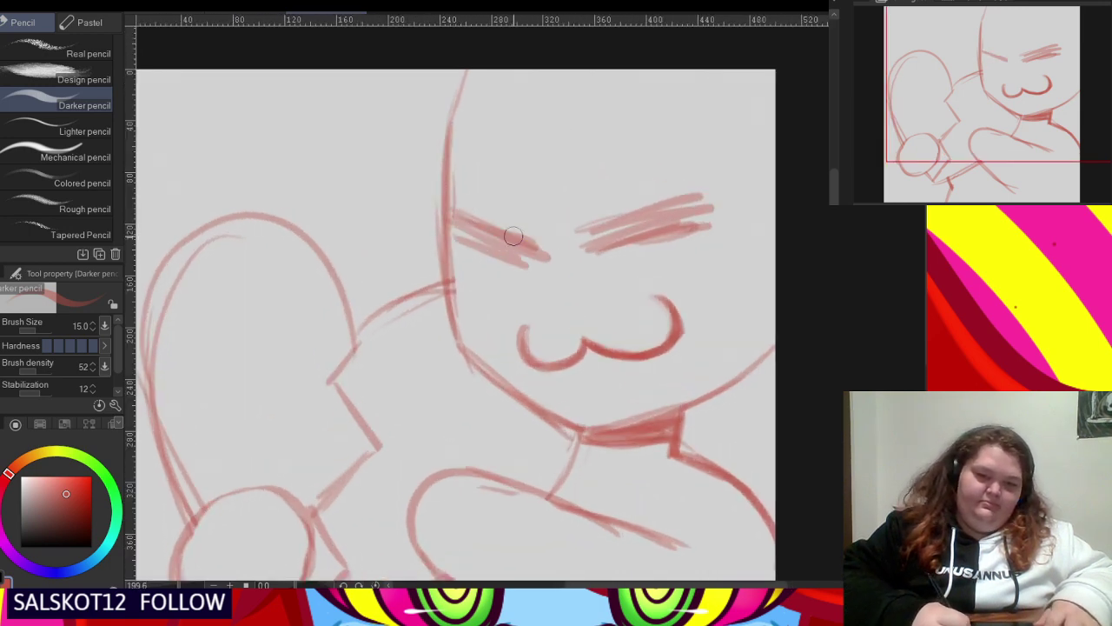
- Sketch long pointed bangs falling over the forehead and eyes, plus jagged hair spikes beside the right cheek
{"action": "scroll", "coordinate": [565, 199], "scroll_direction": "down", "scroll_amount": 3}
{"action": "scroll", "coordinate": [551, 157], "scroll_direction": "up", "scroll_amount": 1}
{"action": "scroll", "coordinate": [540, 152], "scroll_direction": "down", "scroll_amount": 1}
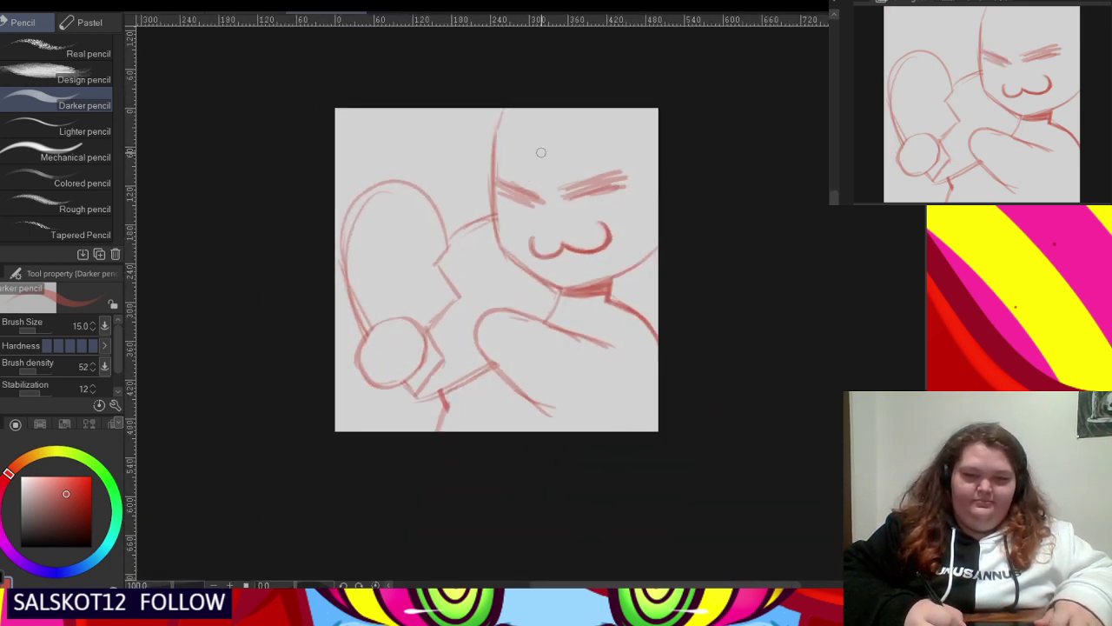
{"action": "scroll", "coordinate": [541, 152], "scroll_direction": "up", "scroll_amount": 2}
{"action": "left_click_drag", "start_coordinate": [514, 82], "coordinate": [542, 246]}
{"action": "mouse_move", "coordinate": [514, 181]}
{"action": "left_mouse_down"}
{"action": "mouse_move", "coordinate": [576, 282]}
{"action": "mouse_move", "coordinate": [600, 87]}
{"action": "mouse_move", "coordinate": [671, 210]}
{"action": "mouse_move", "coordinate": [706, 87]}
{"action": "left_mouse_up"}
{"action": "left_click_drag", "start_coordinate": [726, 191], "coordinate": [648, 244]}
{"action": "left_click_drag", "start_coordinate": [680, 114], "coordinate": [702, 254]}
{"action": "mouse_move", "coordinate": [705, 207]}
{"action": "left_mouse_down"}
{"action": "mouse_move", "coordinate": [642, 259]}
{"action": "mouse_move", "coordinate": [688, 281]}
{"action": "mouse_move", "coordinate": [659, 301]}
{"action": "mouse_move", "coordinate": [756, 301]}
{"action": "left_mouse_up"}
{"action": "key", "text": "ctrl+z"}
{"action": "scroll", "coordinate": [682, 294], "scroll_direction": "down", "scroll_amount": 2}
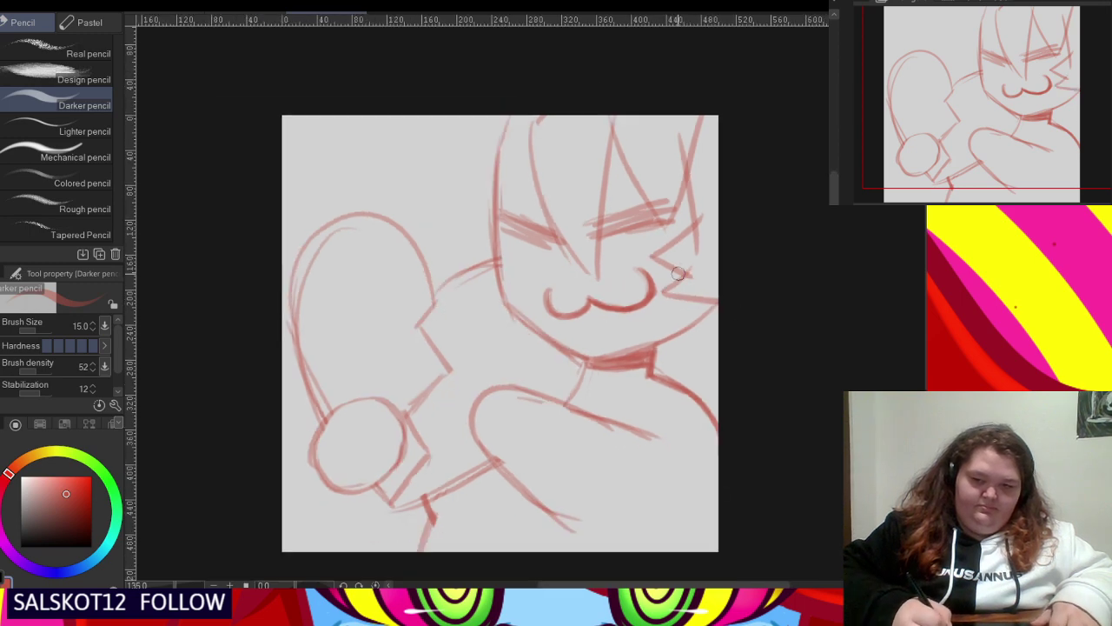
{"action": "scroll", "coordinate": [685, 287], "scroll_direction": "up", "scroll_amount": 1}
{"action": "left_click_drag", "start_coordinate": [650, 307], "coordinate": [720, 309]}
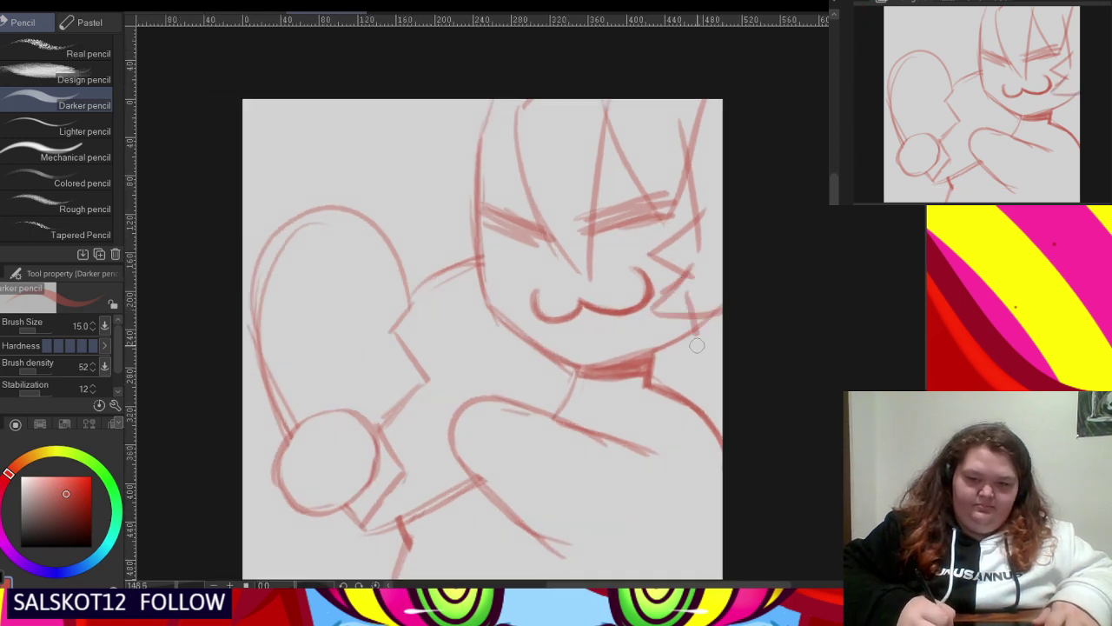
{"action": "left_click_drag", "start_coordinate": [696, 345], "coordinate": [700, 400]}
{"action": "left_click_drag", "start_coordinate": [683, 402], "coordinate": [594, 450]}
{"action": "scroll", "coordinate": [742, 340], "scroll_direction": "down", "scroll_amount": 3}
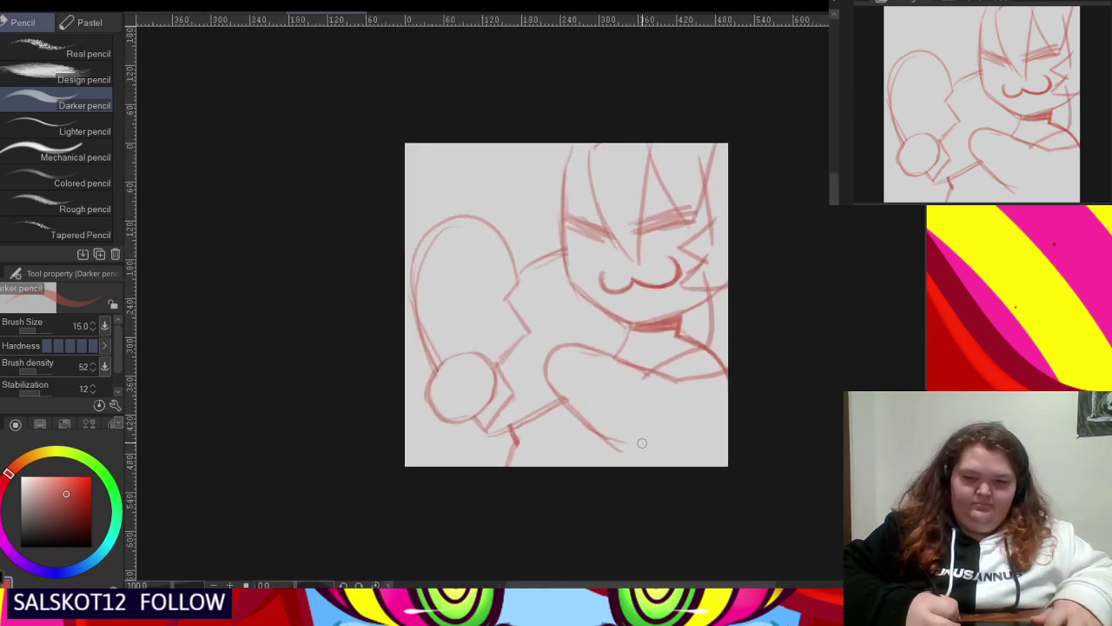
{"action": "scroll", "coordinate": [640, 444], "scroll_direction": "up", "scroll_amount": 1}
{"action": "scroll", "coordinate": [700, 352], "scroll_direction": "up", "scroll_amount": 2}
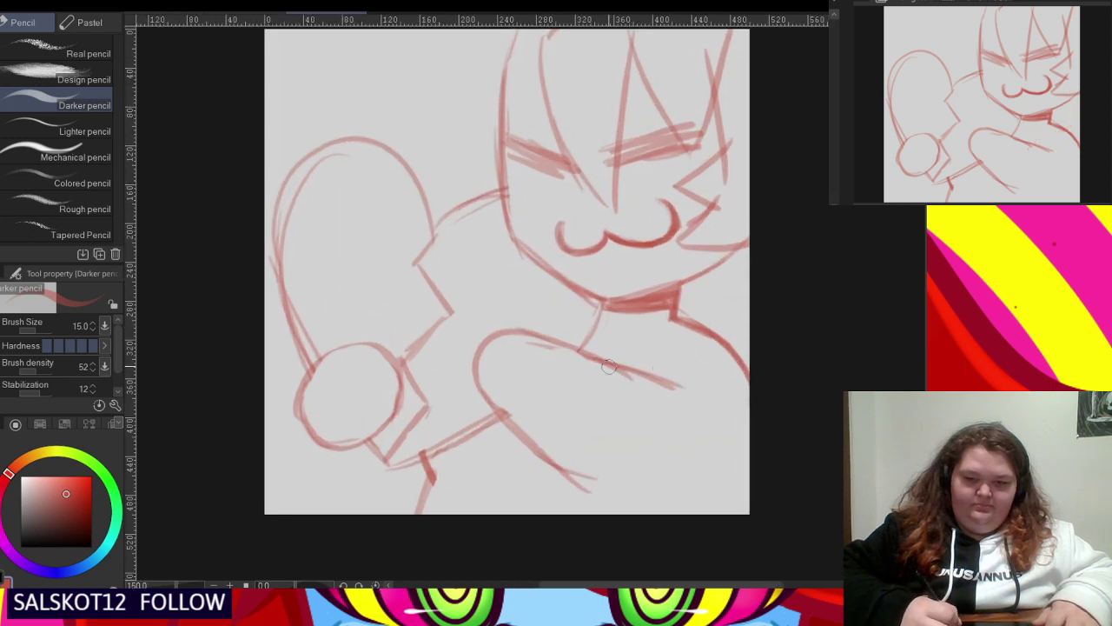
- Sketch a long curved lock from the right cheek across the neck and shoulder, and erase stray lines outside the hair spikes
{"action": "left_click_drag", "start_coordinate": [713, 224], "coordinate": [689, 318]}
{"action": "left_click_drag", "start_coordinate": [648, 376], "coordinate": [748, 298]}
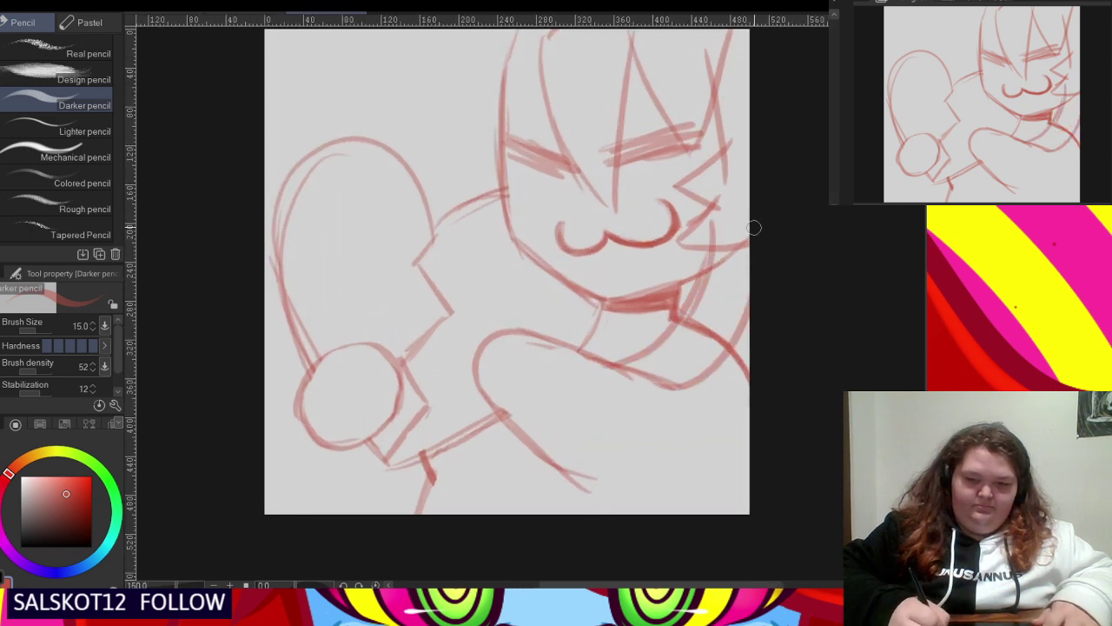
{"action": "scroll", "coordinate": [749, 228], "scroll_direction": "down", "scroll_amount": 3}
{"action": "scroll", "coordinate": [734, 228], "scroll_direction": "up", "scroll_amount": 1}
{"action": "scroll", "coordinate": [739, 251], "scroll_direction": "up", "scroll_amount": 2}
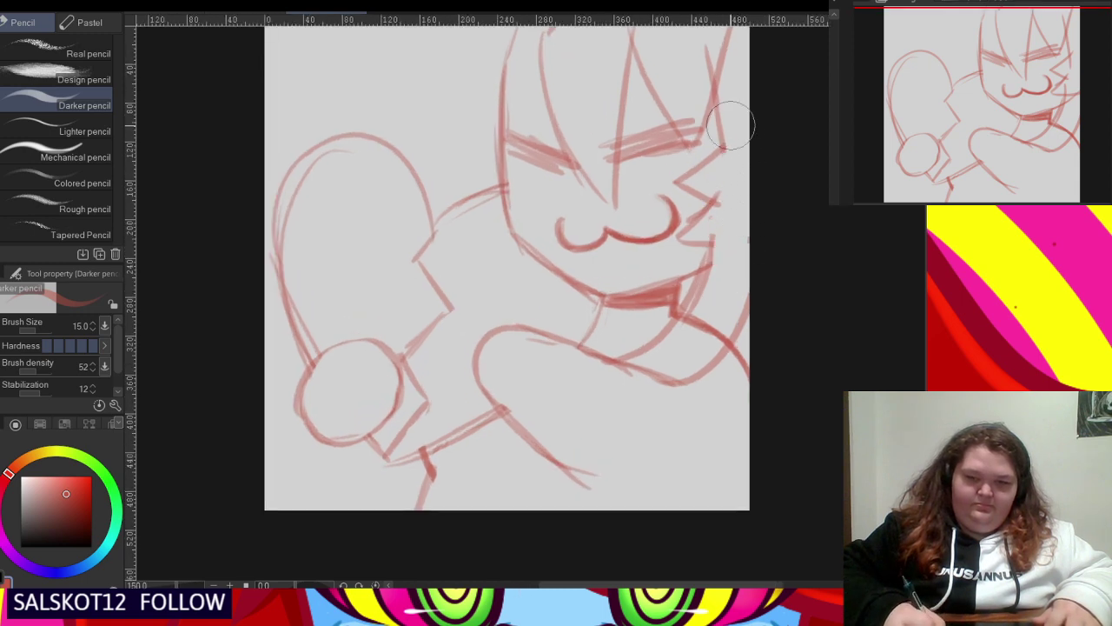
{"action": "scroll", "coordinate": [700, 287], "scroll_direction": "down", "scroll_amount": 2}
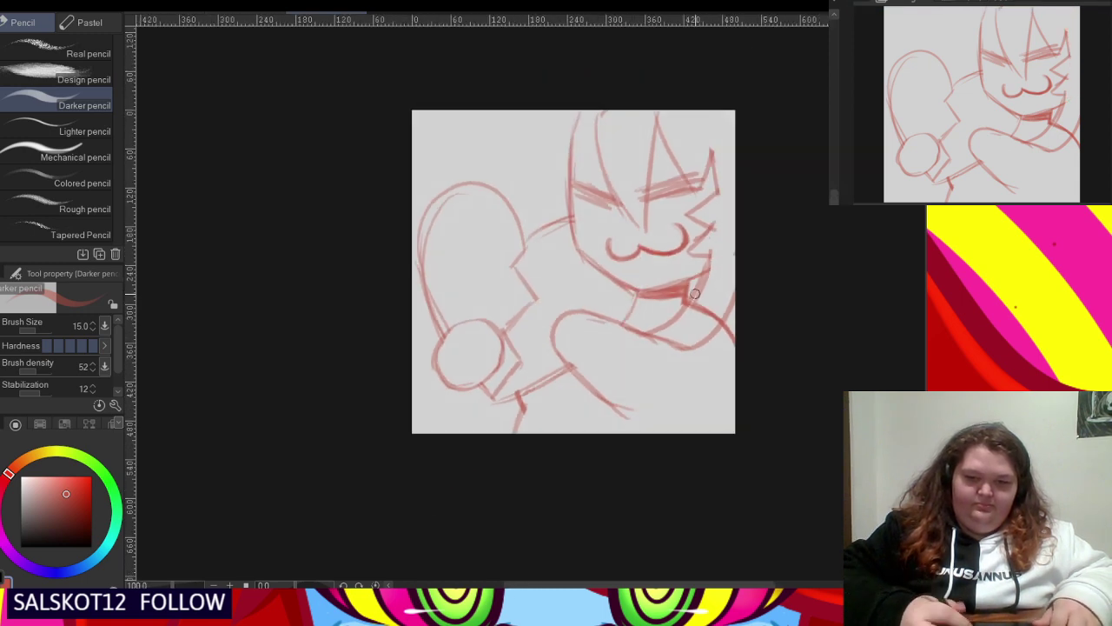
- Sketch a spiky hair outline beside the face, from the top of the canvas down to cheek level with the Darker pencil
{"action": "scroll", "coordinate": [566, 122], "scroll_direction": "up", "scroll_amount": 2}
{"action": "left_click_drag", "start_coordinate": [563, 106], "coordinate": [518, 151]}
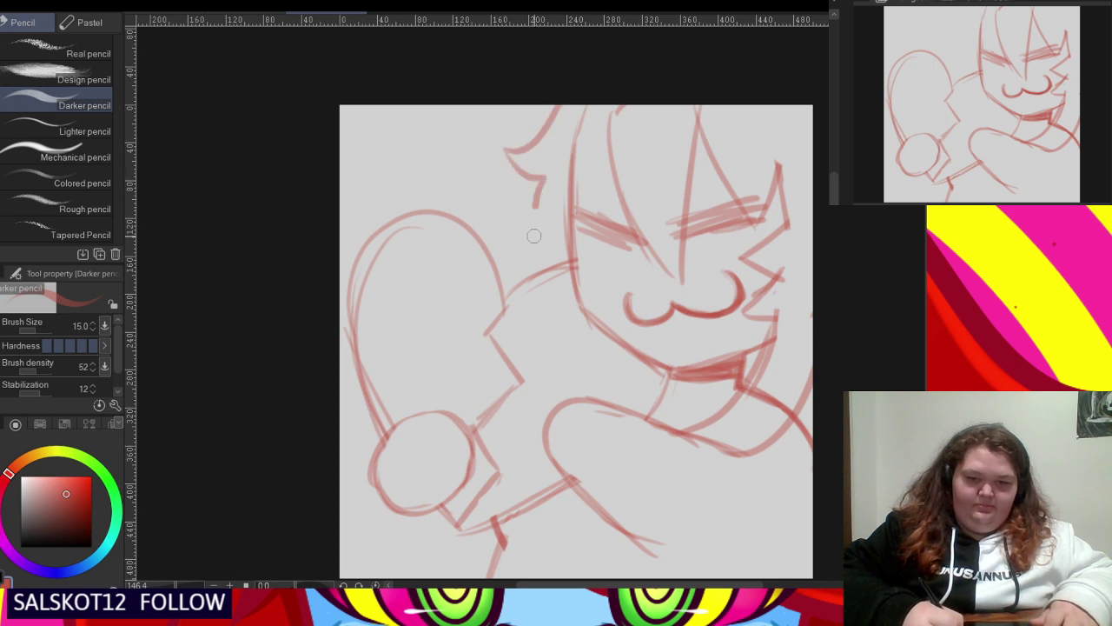
{"action": "left_click_drag", "start_coordinate": [532, 207], "coordinate": [537, 254]}
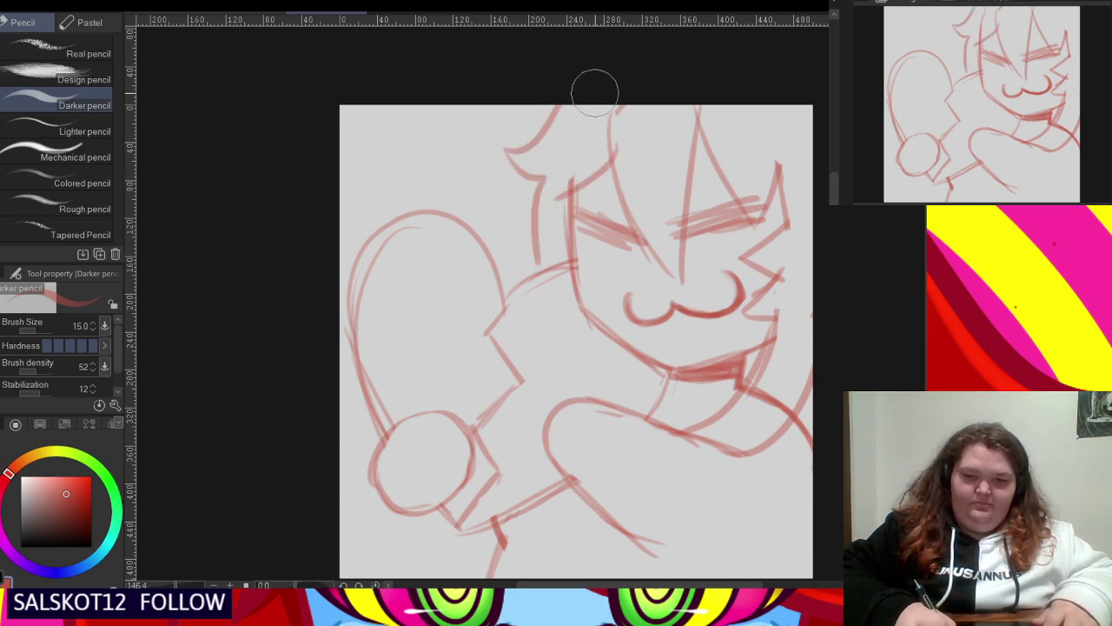
{"action": "scroll", "coordinate": [578, 69], "scroll_direction": "down", "scroll_amount": 2}
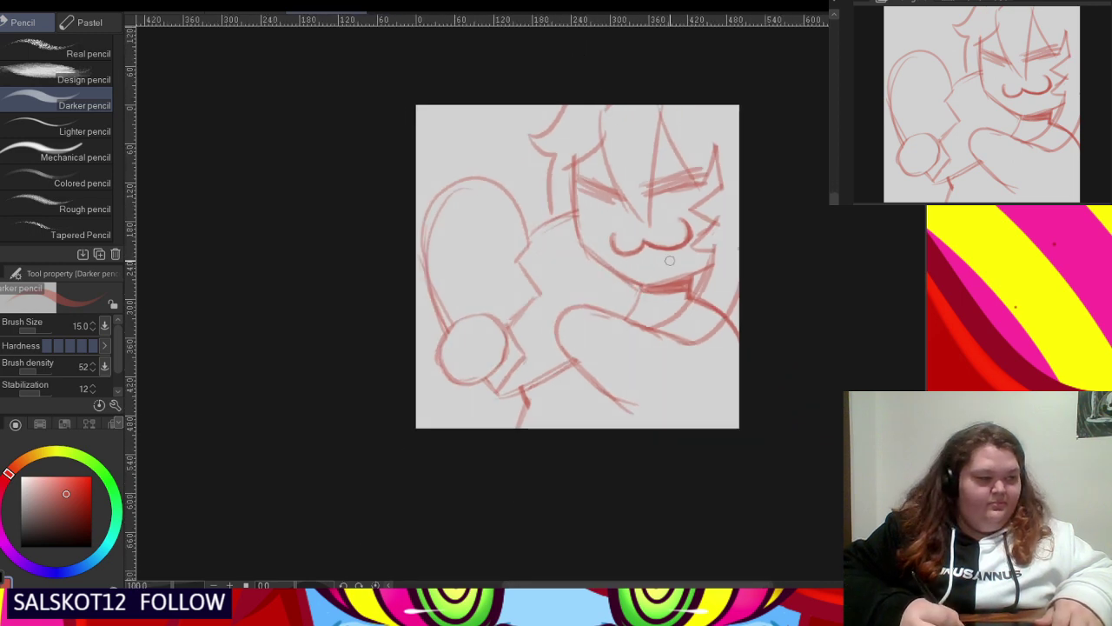
- Add a pointed tuft to the side hair, redrawing its lower strand so it runs down to the shoulder line
{"action": "scroll", "coordinate": [670, 259], "scroll_direction": "up", "scroll_amount": 3}
{"action": "mouse_move", "coordinate": [569, 198]}
{"action": "left_mouse_down"}
{"action": "mouse_move", "coordinate": [509, 219]}
{"action": "mouse_move", "coordinate": [544, 270]}
{"action": "left_mouse_up"}
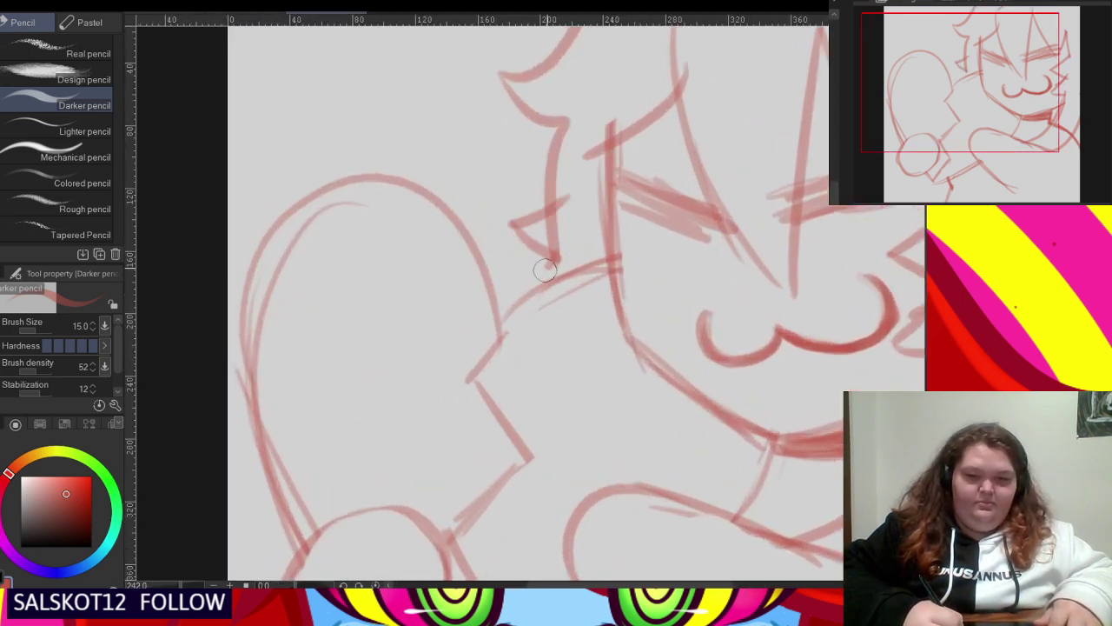
{"action": "key", "text": "ctrl+z"}
{"action": "mouse_move", "coordinate": [556, 193]}
{"action": "left_mouse_down"}
{"action": "mouse_move", "coordinate": [560, 265]}
{"action": "mouse_move", "coordinate": [534, 295]}
{"action": "left_mouse_up"}
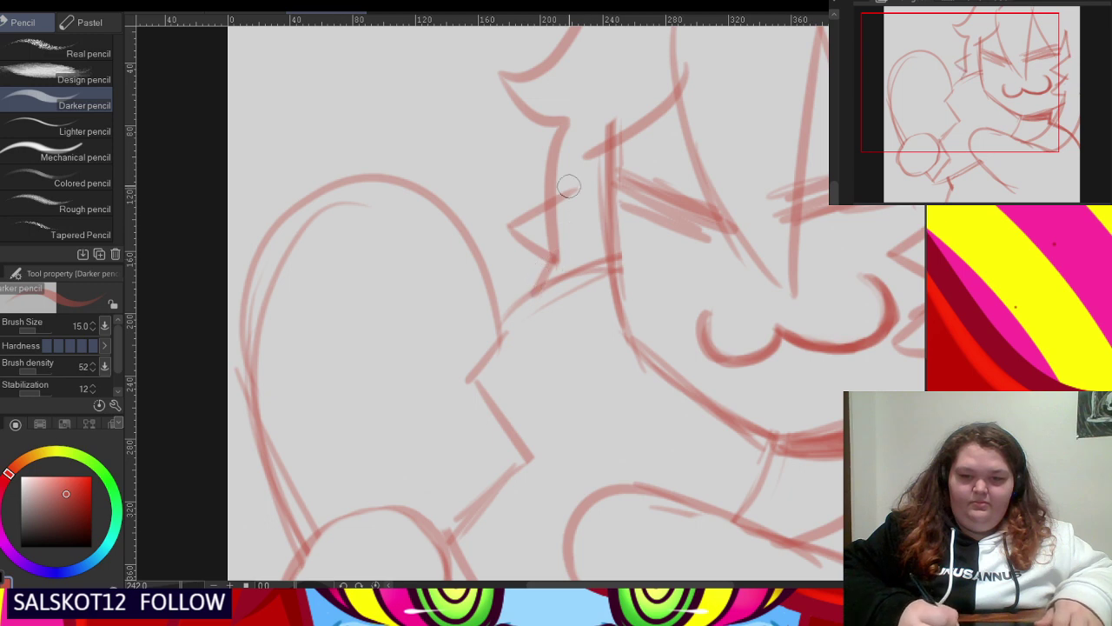
{"action": "scroll", "coordinate": [569, 187], "scroll_direction": "down", "scroll_amount": 2}
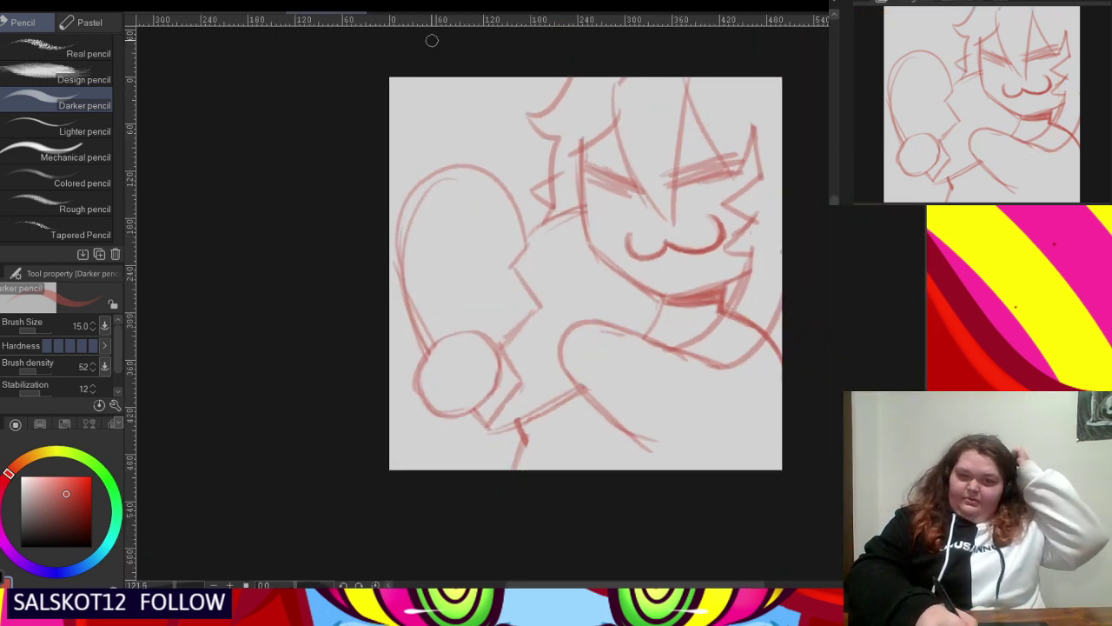
- Enlarge the whole sketch slightly beyond the canvas edges with a scale transform and shift it slightly down
{"action": "key", "text": "ctrl+t"}
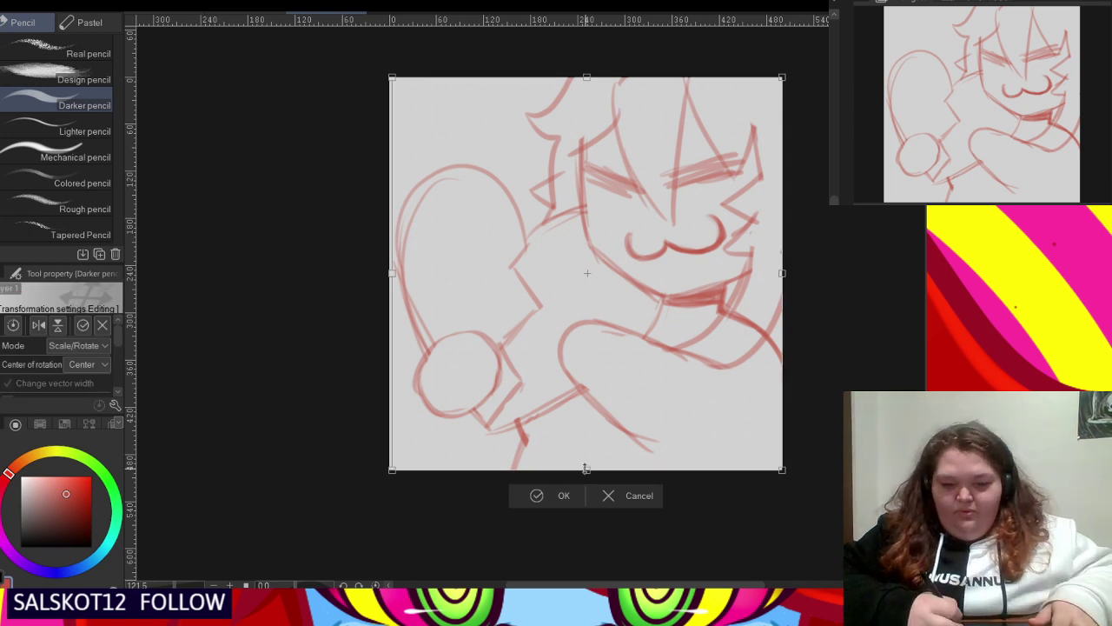
{"action": "left_click_drag", "start_coordinate": [586, 469], "coordinate": [578, 505]}
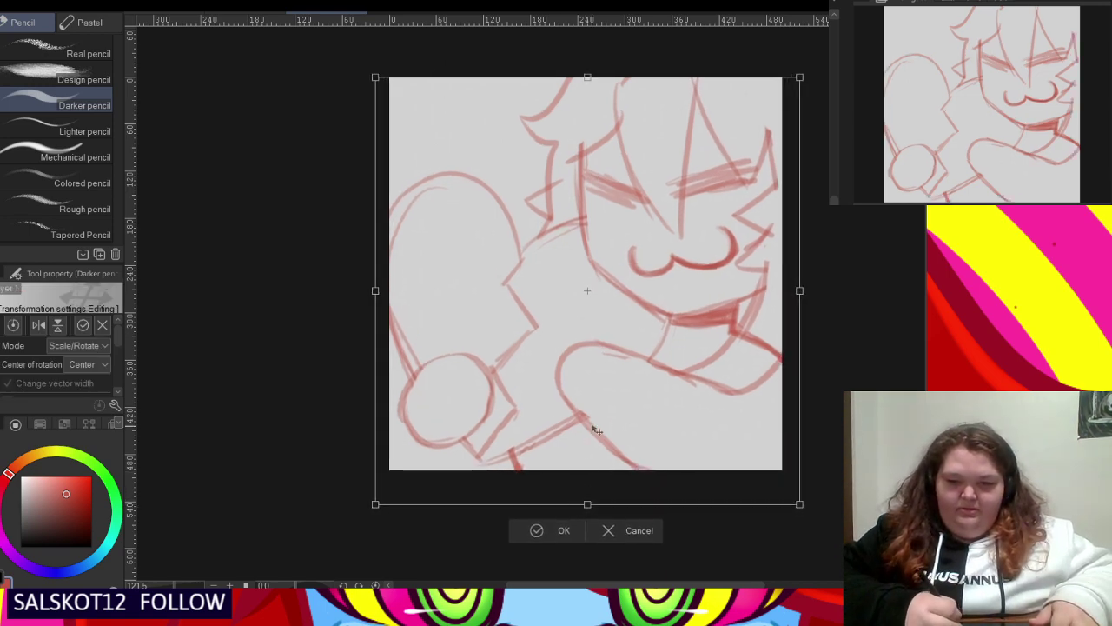
{"action": "left_click_drag", "start_coordinate": [598, 415], "coordinate": [595, 420]}
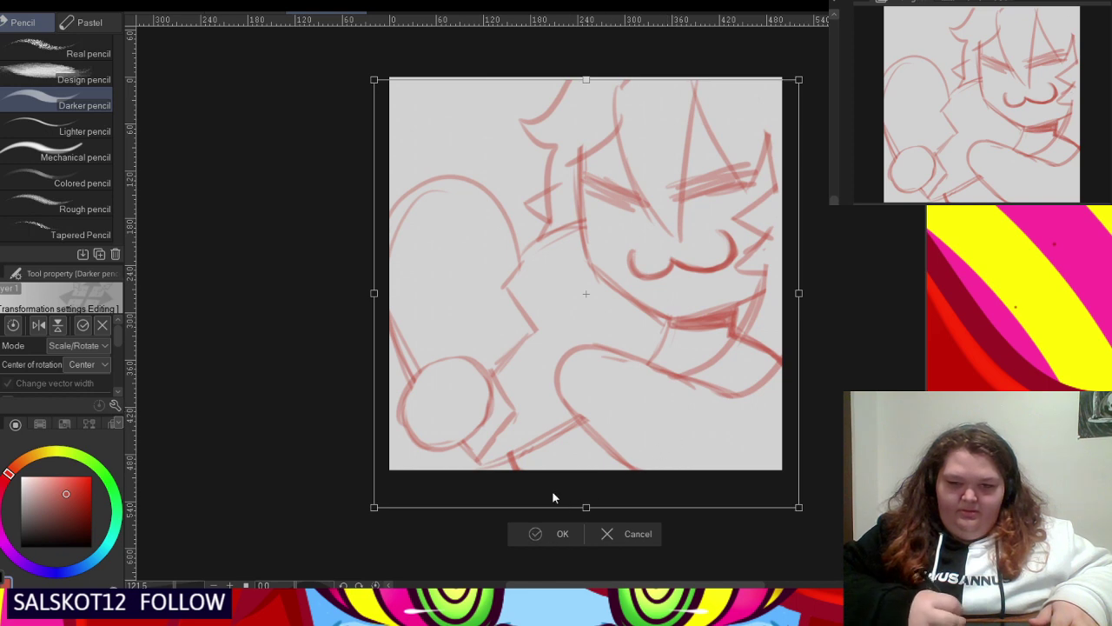
{"action": "key", "text": "Return"}
{"action": "scroll", "coordinate": [629, 254], "scroll_direction": "down", "scroll_amount": 2}
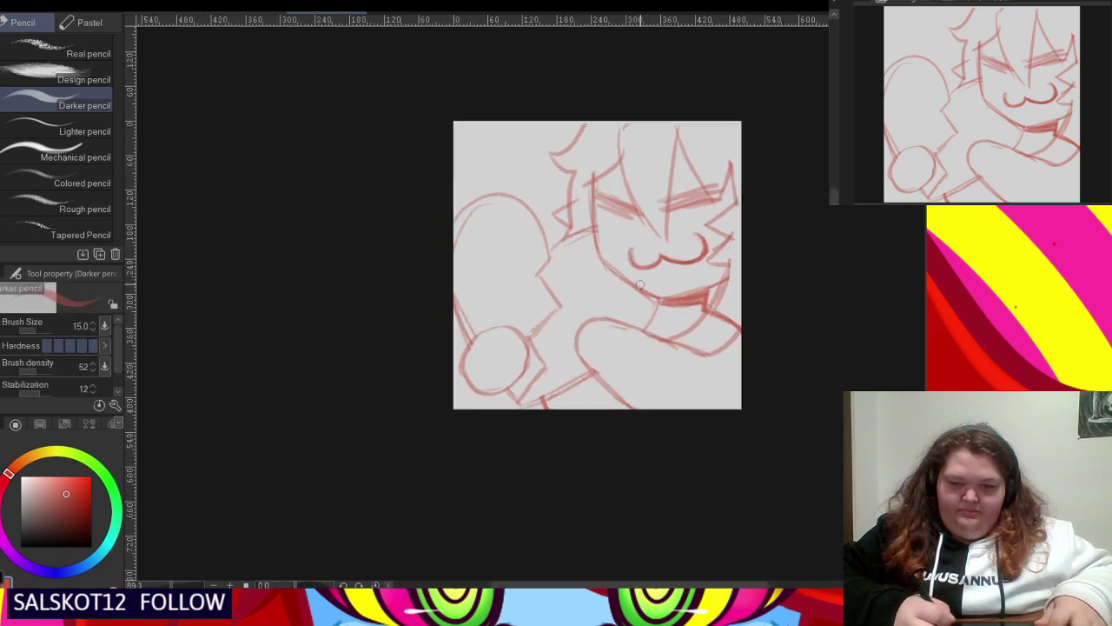
- Erase the shoulder line running from the collar beside the jaw to the canvas edge
{"action": "scroll", "coordinate": [658, 319], "scroll_direction": "up", "scroll_amount": 1}
{"action": "scroll", "coordinate": [601, 275], "scroll_direction": "down", "scroll_amount": 6}
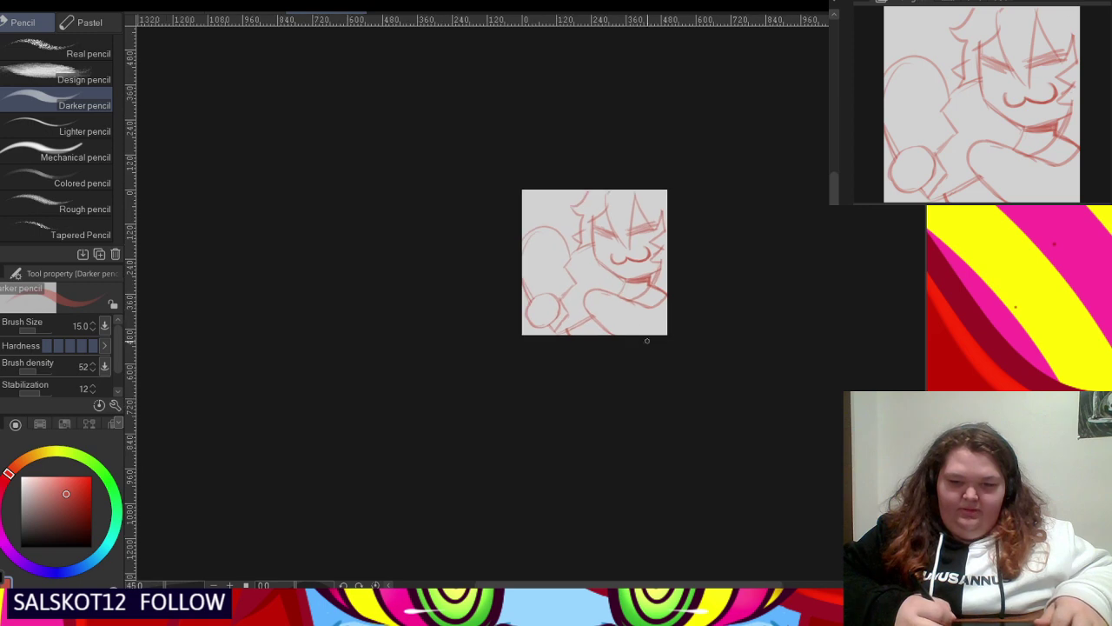
{"action": "scroll", "coordinate": [717, 219], "scroll_direction": "down", "scroll_amount": 1}
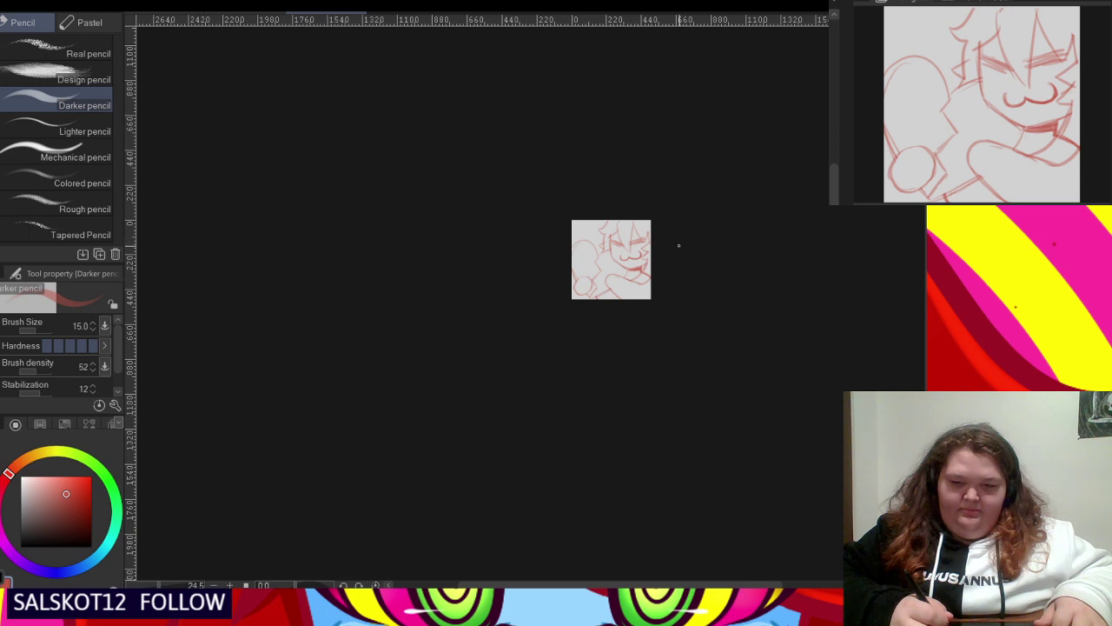
{"action": "scroll", "coordinate": [589, 266], "scroll_direction": "up", "scroll_amount": 5}
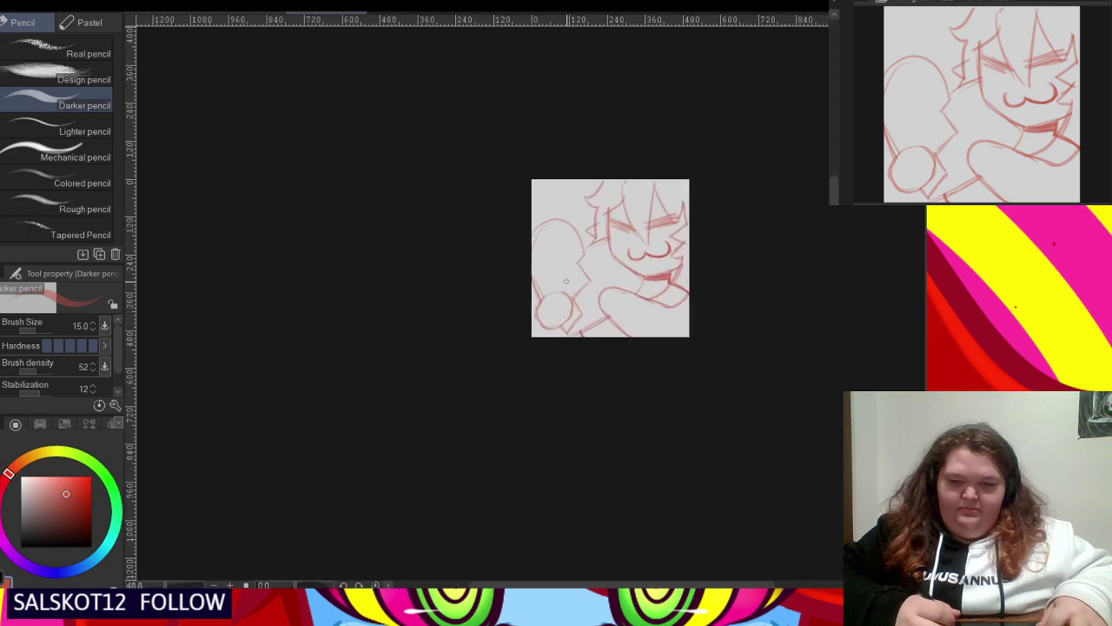
{"action": "scroll", "coordinate": [779, 297], "scroll_direction": "up", "scroll_amount": 2}
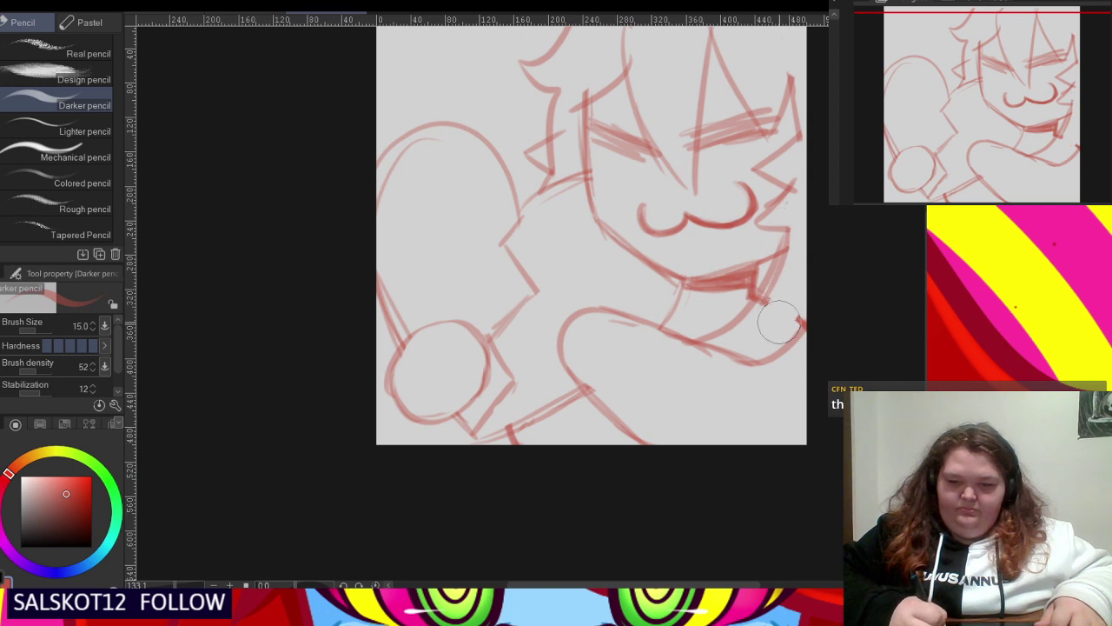
{"action": "scroll", "coordinate": [791, 235], "scroll_direction": "down", "scroll_amount": 2}
{"action": "scroll", "coordinate": [673, 149], "scroll_direction": "up", "scroll_amount": 1}
{"action": "scroll", "coordinate": [672, 150], "scroll_direction": "up", "scroll_amount": 1}
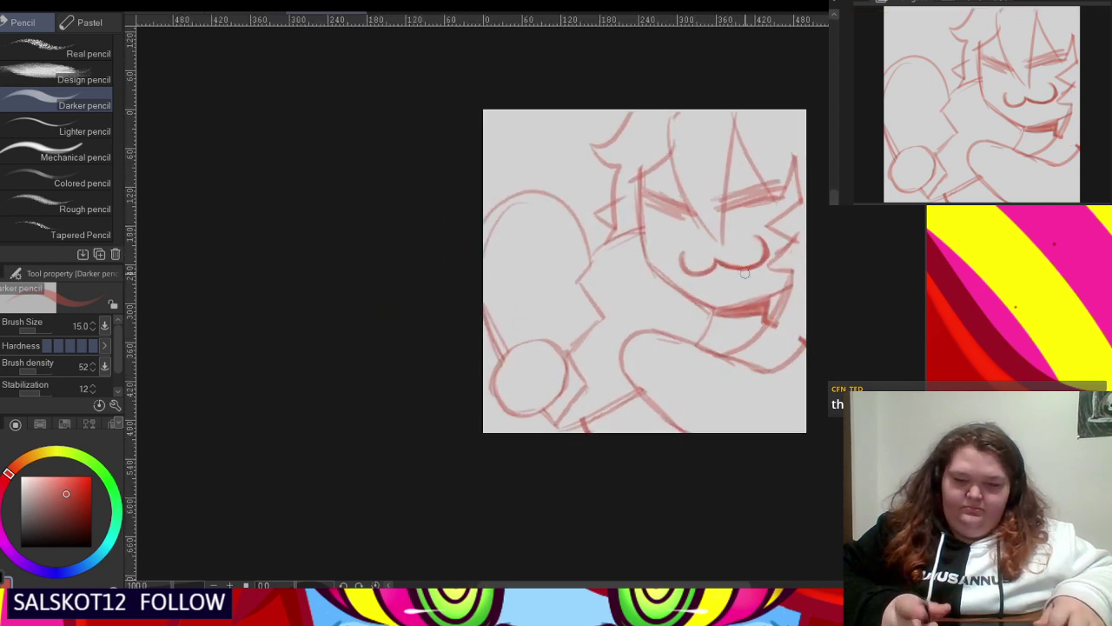
- Replace the closed-eye lines on the hair-tuft side of the face with a thick, arched upper eyelid
{"action": "scroll", "coordinate": [705, 156], "scroll_direction": "up", "scroll_amount": 1}
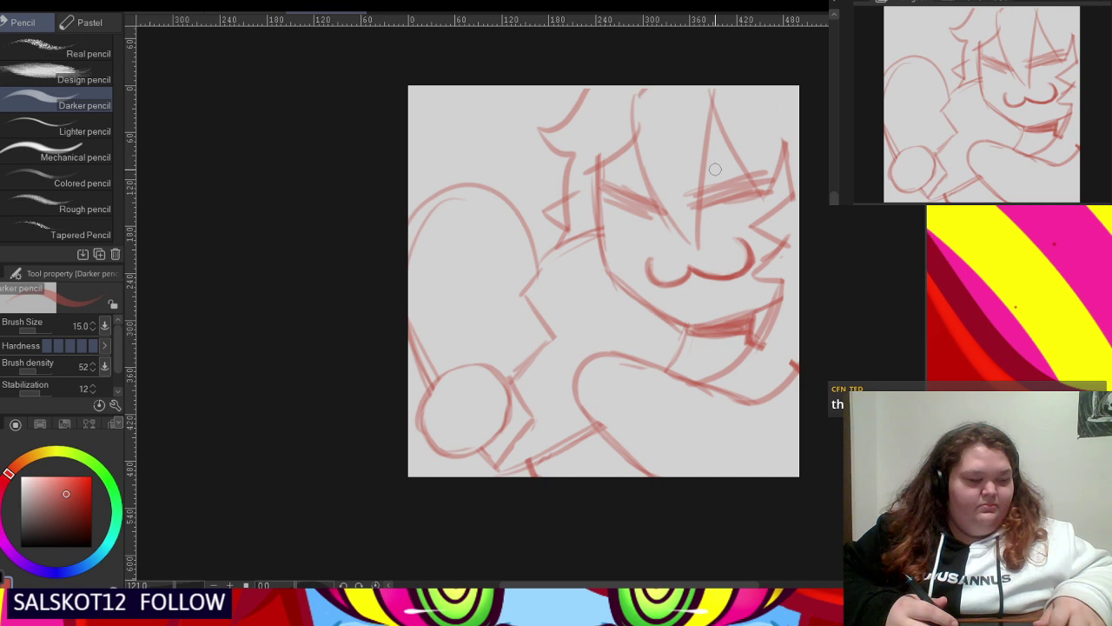
{"action": "scroll", "coordinate": [625, 217], "scroll_direction": "up", "scroll_amount": 2}
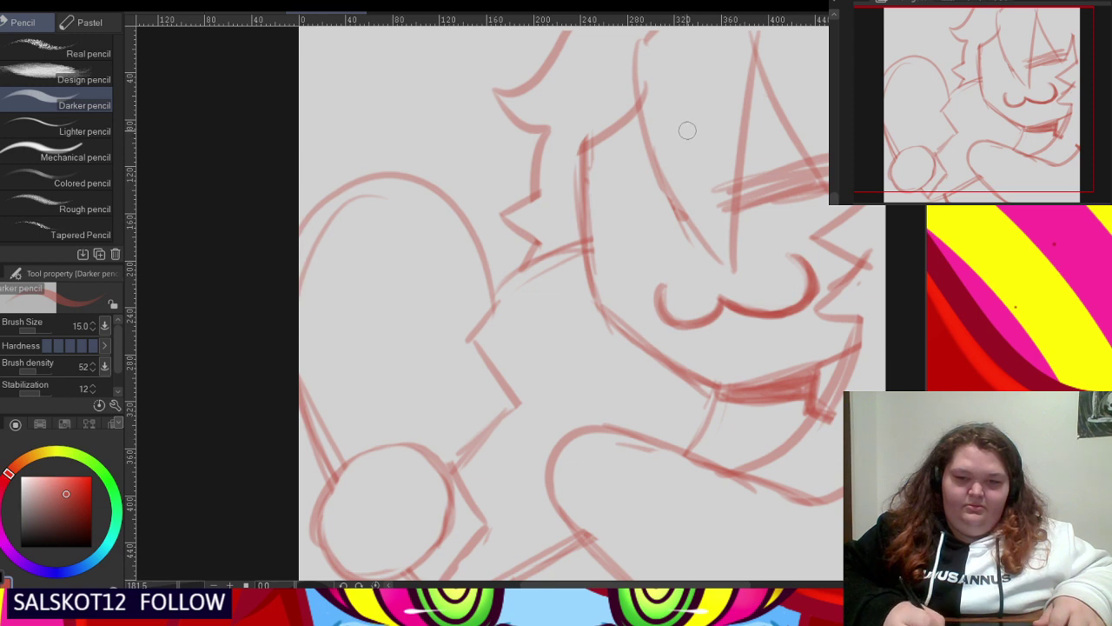
{"action": "left_click_drag", "start_coordinate": [665, 130], "coordinate": [682, 174]}
{"action": "mouse_move", "coordinate": [577, 152]}
{"action": "left_mouse_down"}
{"action": "mouse_move", "coordinate": [675, 167]}
{"action": "mouse_move", "coordinate": [612, 143]}
{"action": "mouse_move", "coordinate": [660, 144]}
{"action": "left_mouse_up"}
{"action": "left_click_drag", "start_coordinate": [564, 183], "coordinate": [672, 149]}
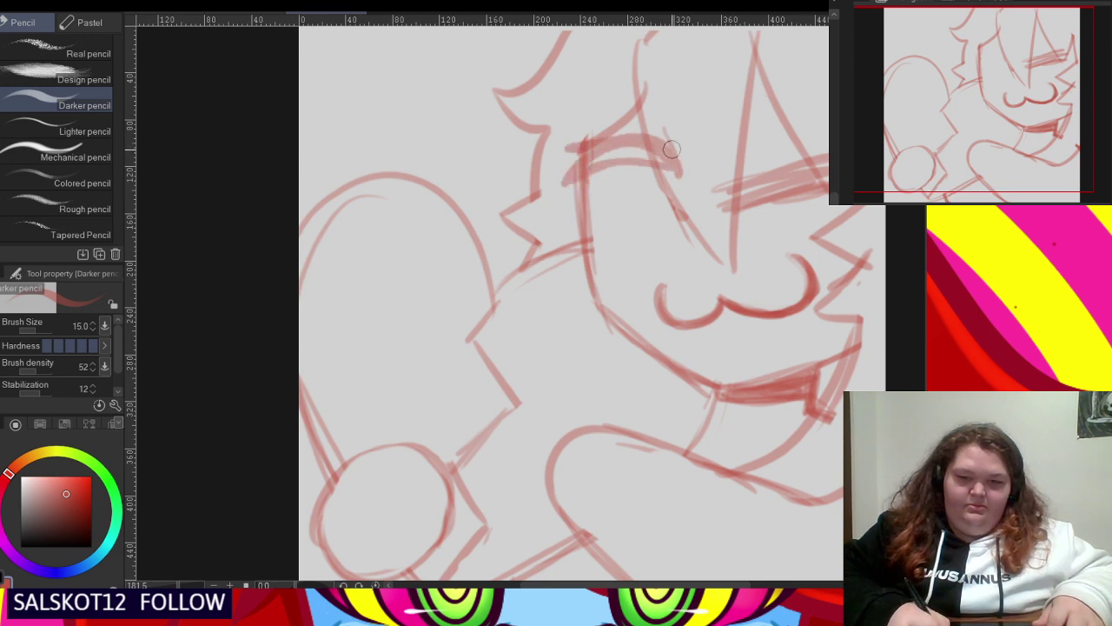
{"action": "mouse_move", "coordinate": [567, 160]}
{"action": "left_mouse_down"}
{"action": "mouse_move", "coordinate": [667, 141]}
{"action": "mouse_move", "coordinate": [670, 159]}
{"action": "mouse_move", "coordinate": [661, 157]}
{"action": "left_mouse_up"}
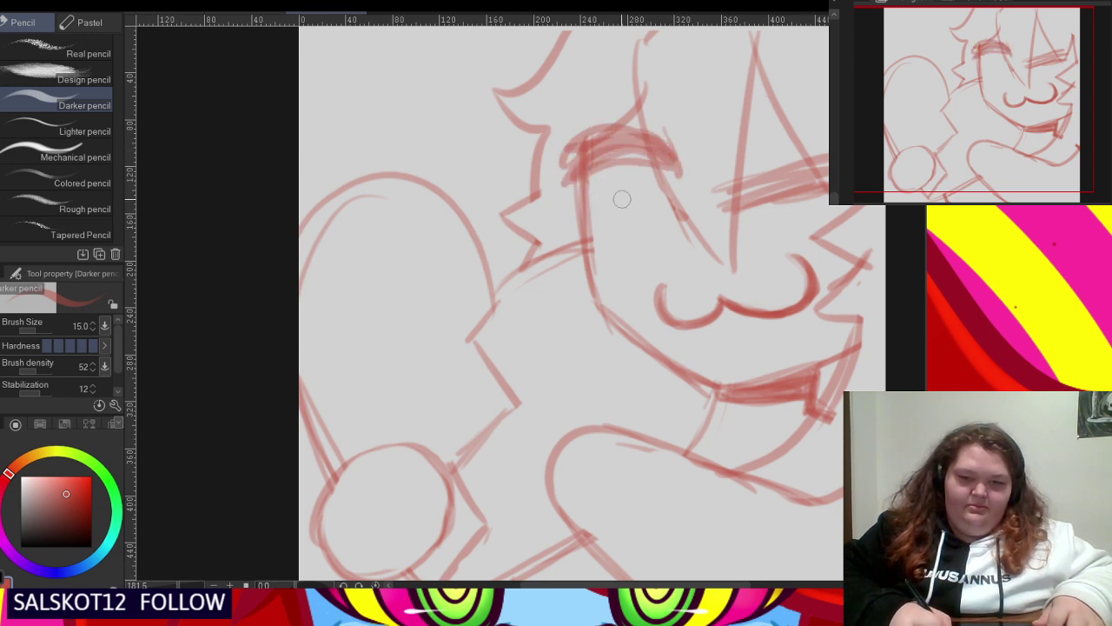
- Sketch the open eye's short lower lid and the tall curved side of its iris
{"action": "left_click_drag", "start_coordinate": [615, 254], "coordinate": [668, 241]}
{"action": "mouse_move", "coordinate": [627, 169]}
{"action": "left_mouse_down"}
{"action": "mouse_move", "coordinate": [641, 242]}
{"action": "mouse_move", "coordinate": [622, 245]}
{"action": "left_mouse_up"}
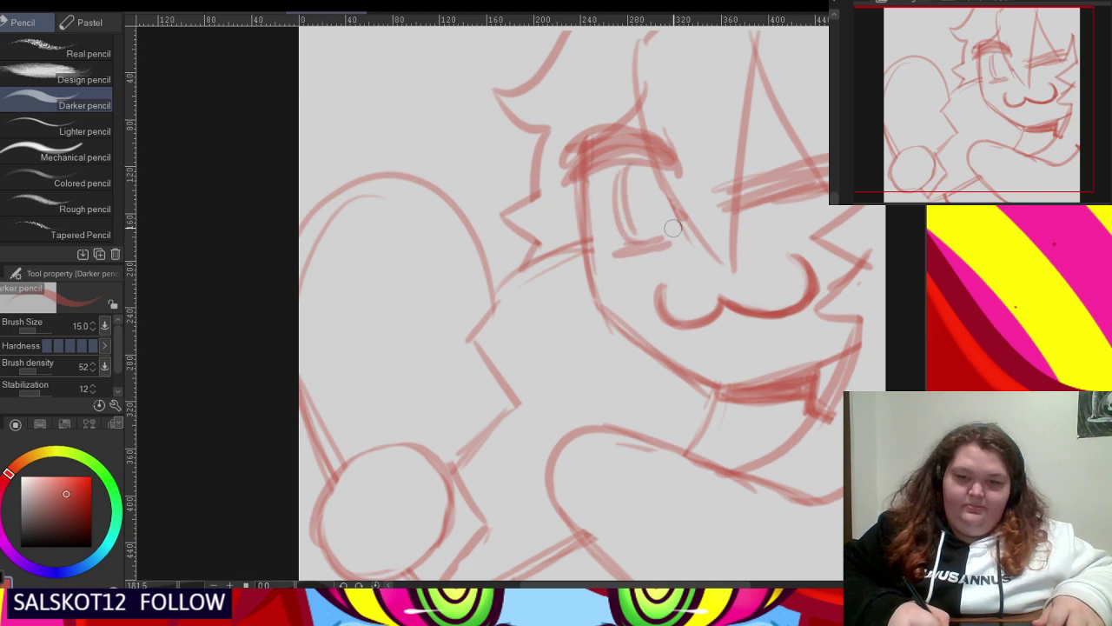
{"action": "left_click_drag", "start_coordinate": [619, 172], "coordinate": [630, 244]}
{"action": "scroll", "coordinate": [670, 116], "scroll_direction": "down", "scroll_amount": 5}
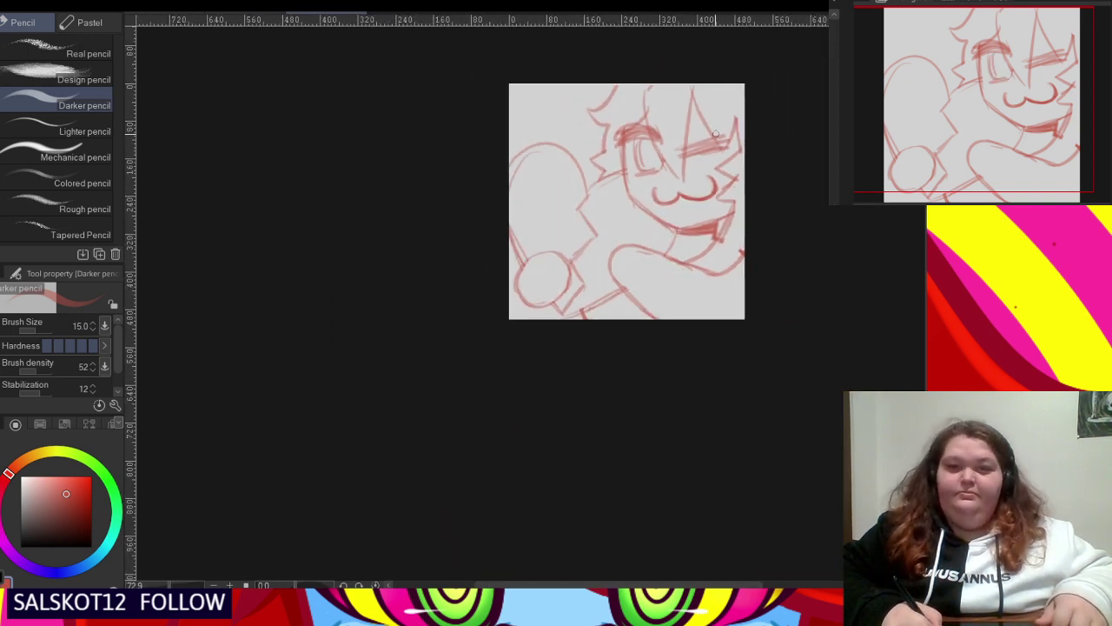
{"action": "scroll", "coordinate": [660, 122], "scroll_direction": "up", "scroll_amount": 3}
{"action": "scroll", "coordinate": [623, 162], "scroll_direction": "down", "scroll_amount": 3}
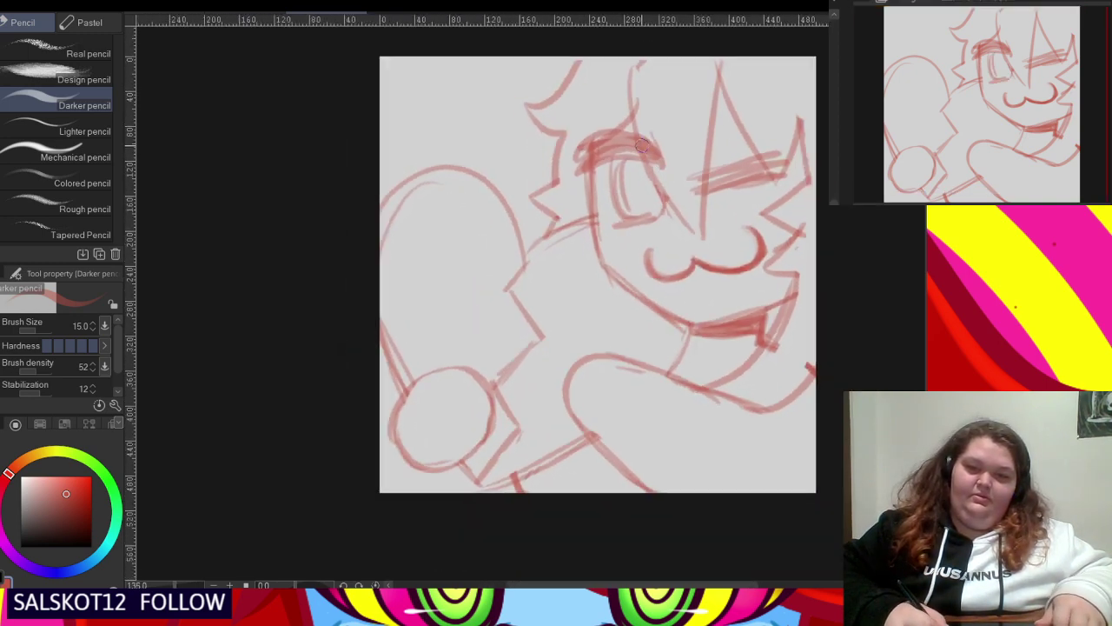
- Thicken the outer corner of the open eye with lash strokes curving down the side of the face, redoing the first attempt
{"action": "scroll", "coordinate": [623, 162], "scroll_direction": "up", "scroll_amount": 6}
{"action": "left_click_drag", "start_coordinate": [588, 159], "coordinate": [601, 198]}
{"action": "left_click_drag", "start_coordinate": [601, 127], "coordinate": [610, 205]}
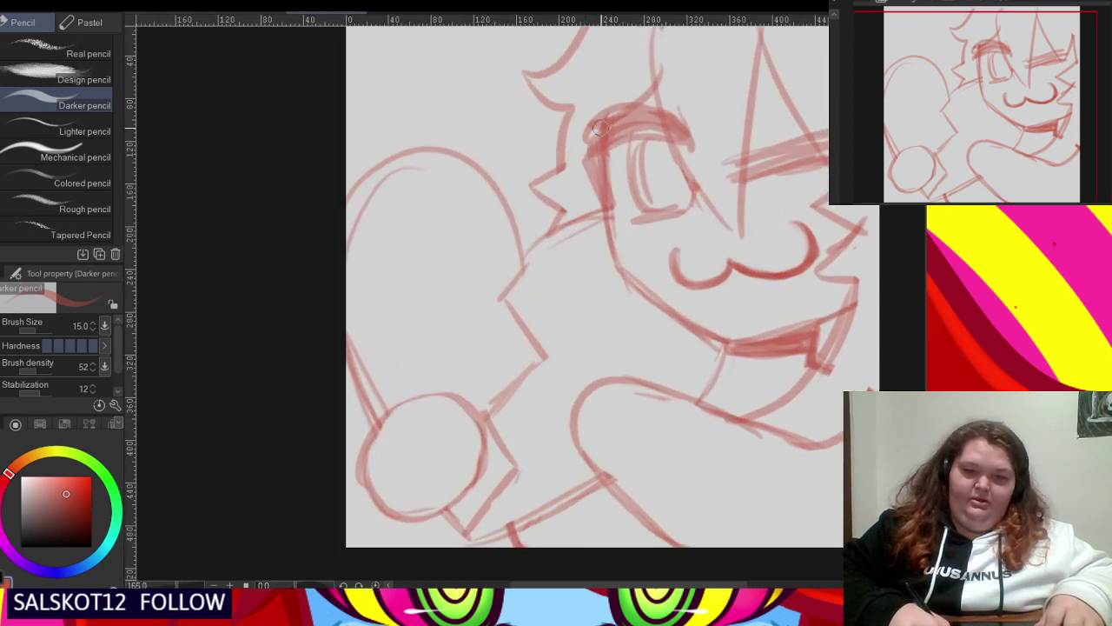
{"action": "key", "text": "ctrl+z"}
{"action": "key", "text": "ctrl+z"}
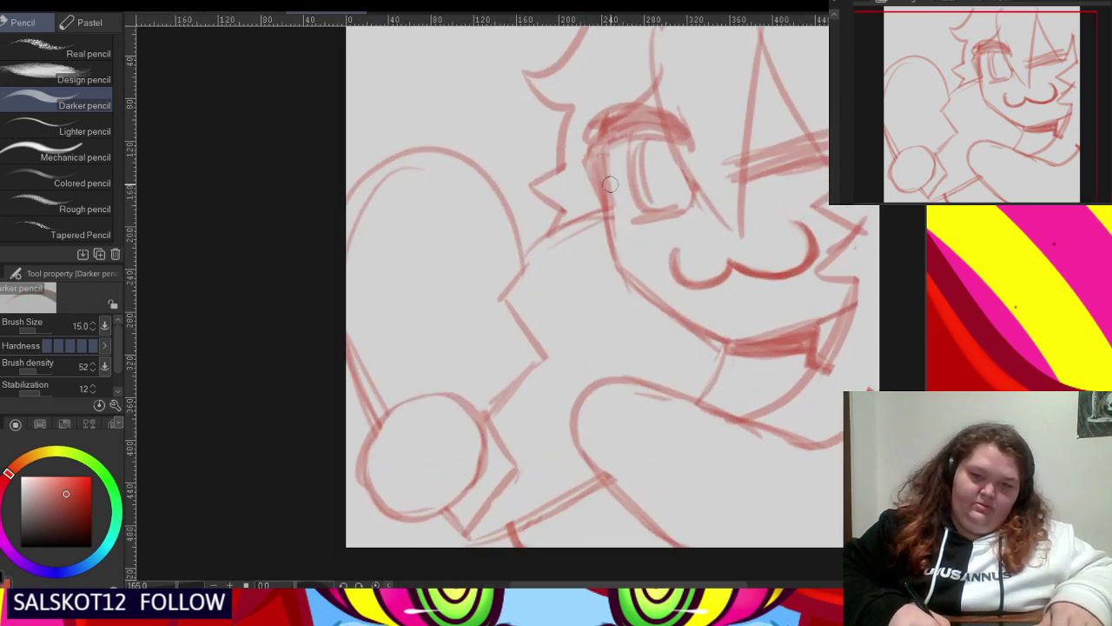
{"action": "left_click_drag", "start_coordinate": [587, 139], "coordinate": [605, 201]}
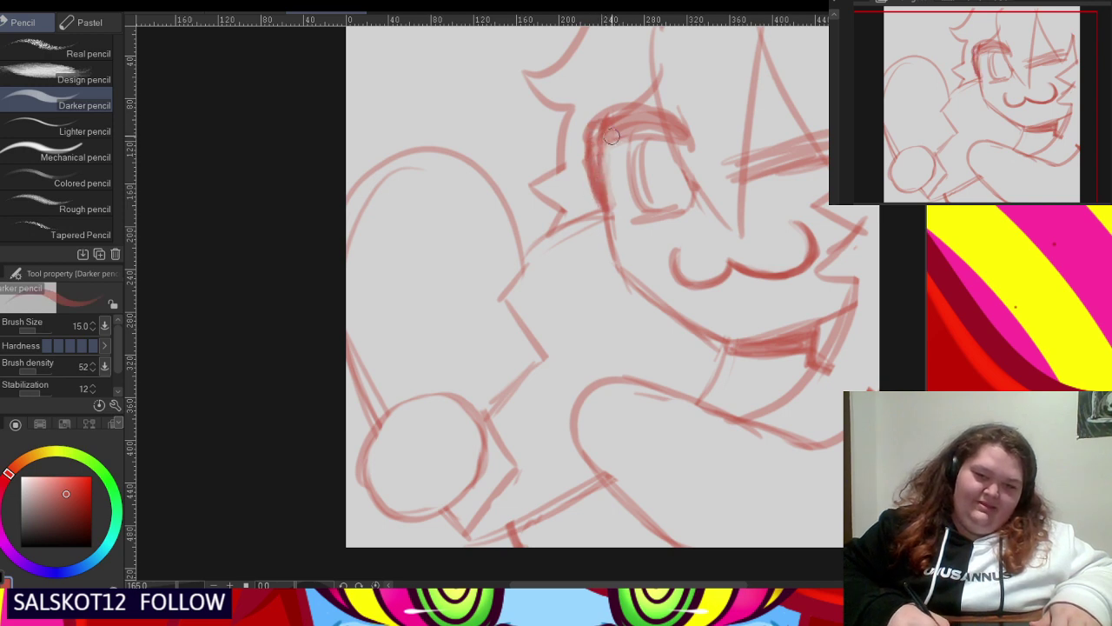
{"action": "mouse_move", "coordinate": [612, 134]}
{"action": "left_mouse_down"}
{"action": "mouse_move", "coordinate": [684, 145]}
{"action": "mouse_move", "coordinate": [614, 121]}
{"action": "left_mouse_up"}
{"action": "scroll", "coordinate": [698, 146], "scroll_direction": "down", "scroll_amount": 3}
{"action": "scroll", "coordinate": [771, 162], "scroll_direction": "up", "scroll_amount": 2}
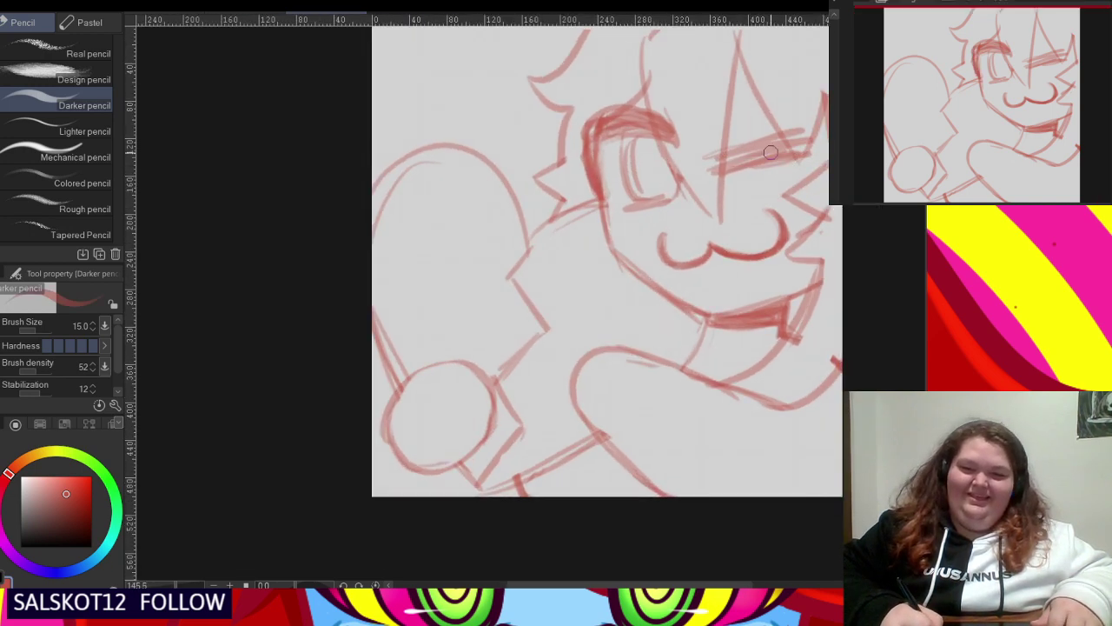
- Thicken the winking eye's slanted strokes and lighten their upper part by erasing with transparent colour
{"action": "mouse_move", "coordinate": [713, 173]}
{"action": "left_mouse_down"}
{"action": "mouse_move", "coordinate": [809, 165]}
{"action": "mouse_move", "coordinate": [779, 162]}
{"action": "mouse_move", "coordinate": [768, 141]}
{"action": "mouse_move", "coordinate": [717, 147]}
{"action": "mouse_move", "coordinate": [783, 145]}
{"action": "mouse_move", "coordinate": [719, 154]}
{"action": "mouse_move", "coordinate": [735, 162]}
{"action": "mouse_move", "coordinate": [787, 144]}
{"action": "left_mouse_up"}
{"action": "scroll", "coordinate": [773, 157], "scroll_direction": "down", "scroll_amount": 2}
{"action": "scroll", "coordinate": [767, 150], "scroll_direction": "up", "scroll_amount": 2}
{"action": "key", "text": "c"}
{"action": "key", "text": "c"}
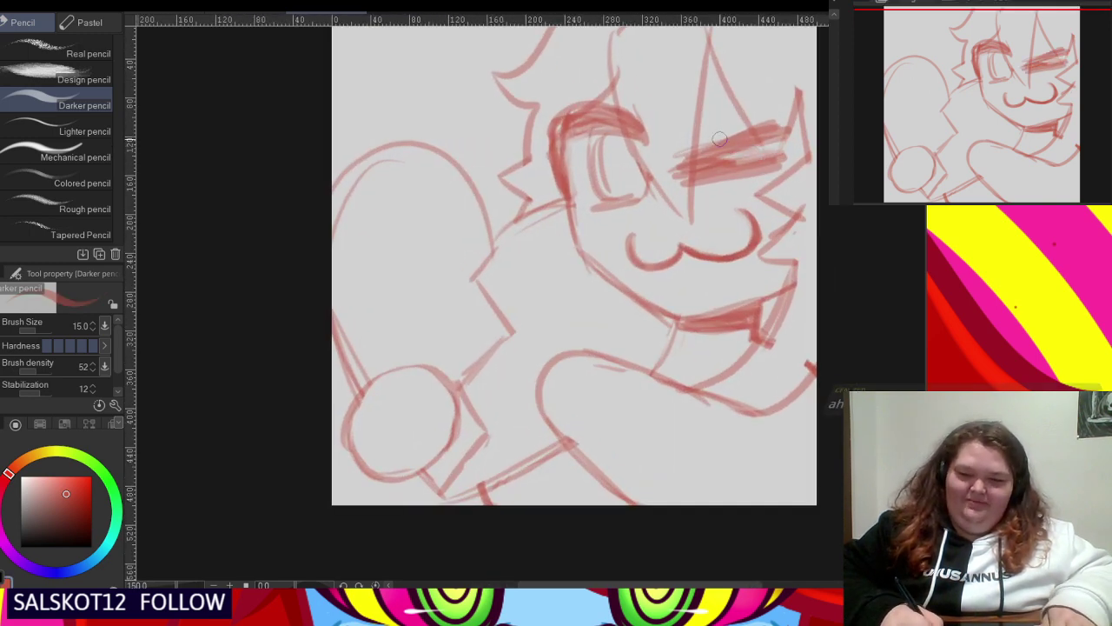
{"action": "mouse_move", "coordinate": [719, 139]}
{"action": "left_mouse_down"}
{"action": "mouse_move", "coordinate": [768, 128]}
{"action": "mouse_move", "coordinate": [673, 148]}
{"action": "mouse_move", "coordinate": [745, 127]}
{"action": "mouse_move", "coordinate": [680, 164]}
{"action": "left_mouse_up"}
{"action": "key", "text": "c"}
{"action": "left_click_drag", "start_coordinate": [758, 133], "coordinate": [686, 150]}
{"action": "left_click_drag", "start_coordinate": [688, 145], "coordinate": [743, 130]}
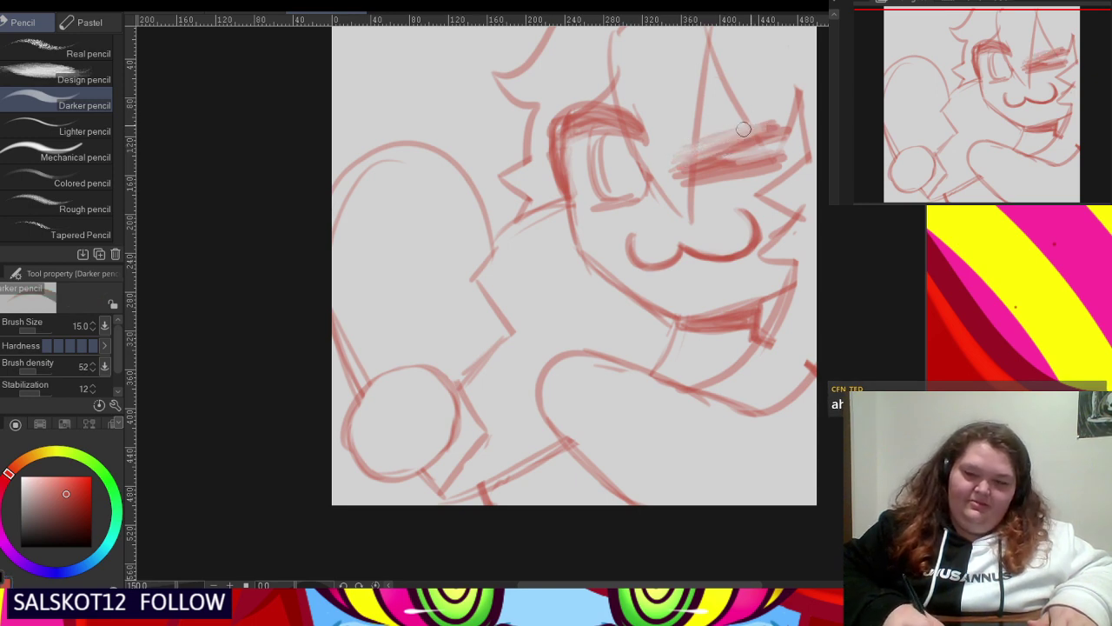
- Redraw the bang strand over the winking eye to a point and join it up to the side hair spike
{"action": "mouse_move", "coordinate": [768, 176]}
{"action": "left_mouse_down"}
{"action": "mouse_move", "coordinate": [699, 155]}
{"action": "mouse_move", "coordinate": [679, 164]}
{"action": "mouse_move", "coordinate": [697, 156]}
{"action": "mouse_move", "coordinate": [690, 147]}
{"action": "mouse_move", "coordinate": [685, 188]}
{"action": "mouse_move", "coordinate": [783, 165]}
{"action": "left_mouse_up"}
{"action": "left_click_drag", "start_coordinate": [749, 121], "coordinate": [775, 177]}
{"action": "left_click_drag", "start_coordinate": [775, 177], "coordinate": [796, 94]}
{"action": "scroll", "coordinate": [732, 151], "scroll_direction": "down", "scroll_amount": 3}
{"action": "scroll", "coordinate": [740, 164], "scroll_direction": "down", "scroll_amount": 1}
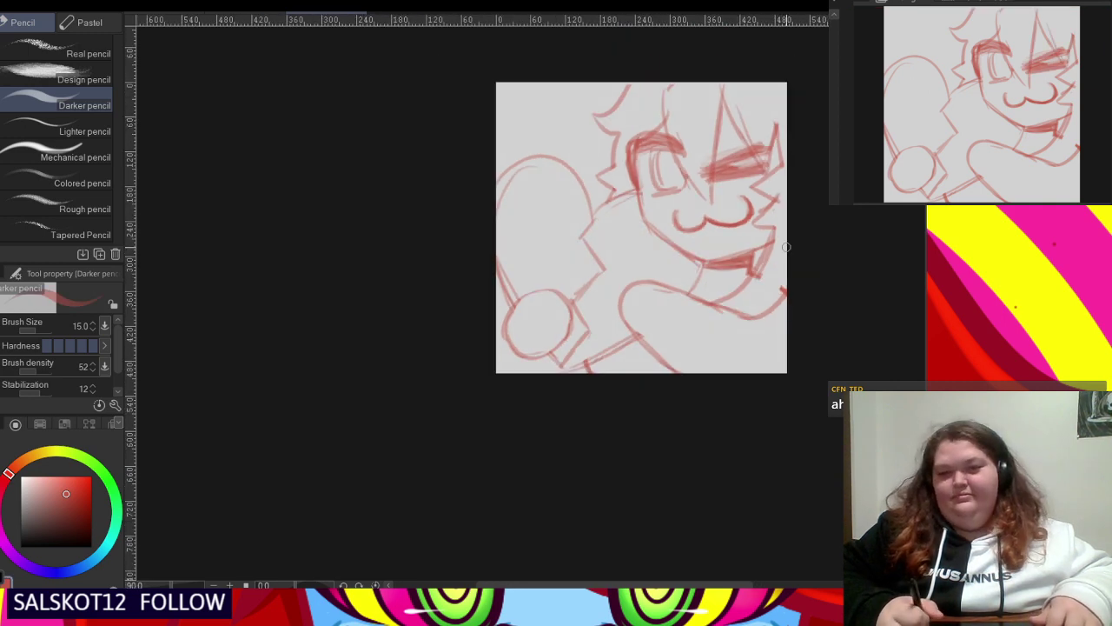
- Remove the far end of the arm's upper contour and redraw it as a curve rising to the canvas edge
{"action": "scroll", "coordinate": [743, 139], "scroll_direction": "up", "scroll_amount": 1}
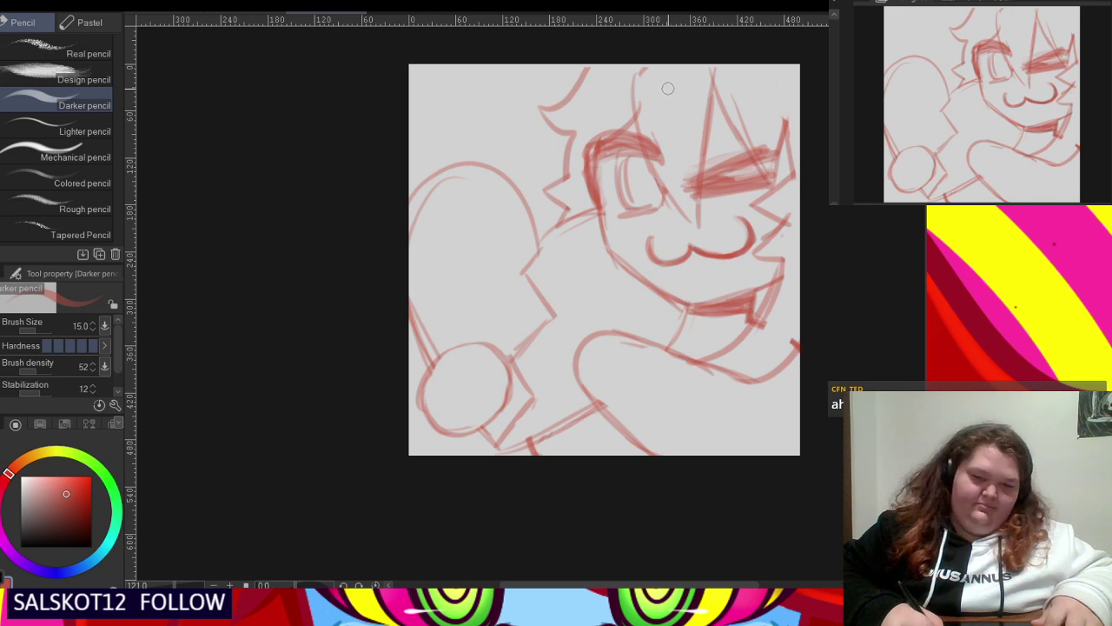
{"action": "scroll", "coordinate": [668, 88], "scroll_direction": "down", "scroll_amount": 3}
{"action": "scroll", "coordinate": [719, 237], "scroll_direction": "up", "scroll_amount": 5}
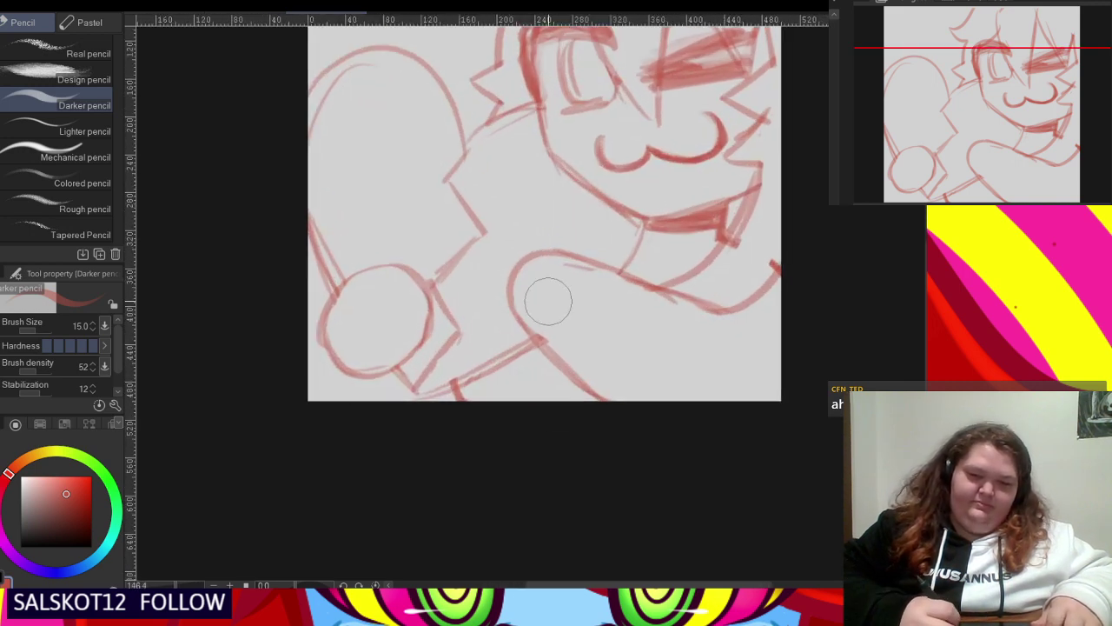
{"action": "key", "text": "ctrl+z"}
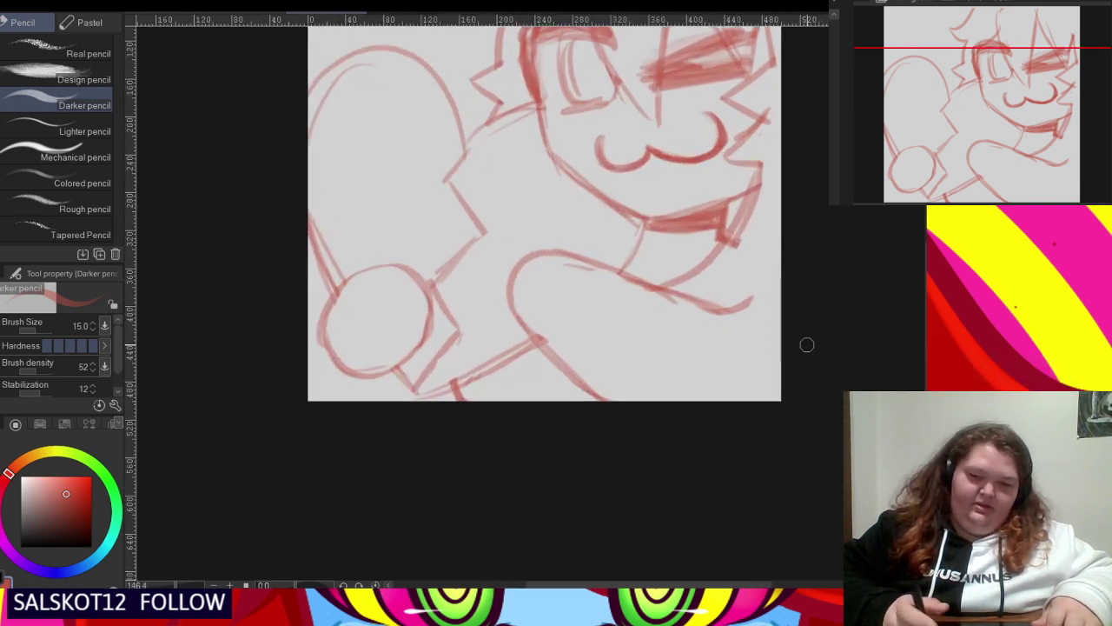
{"action": "left_click_drag", "start_coordinate": [682, 289], "coordinate": [782, 338]}
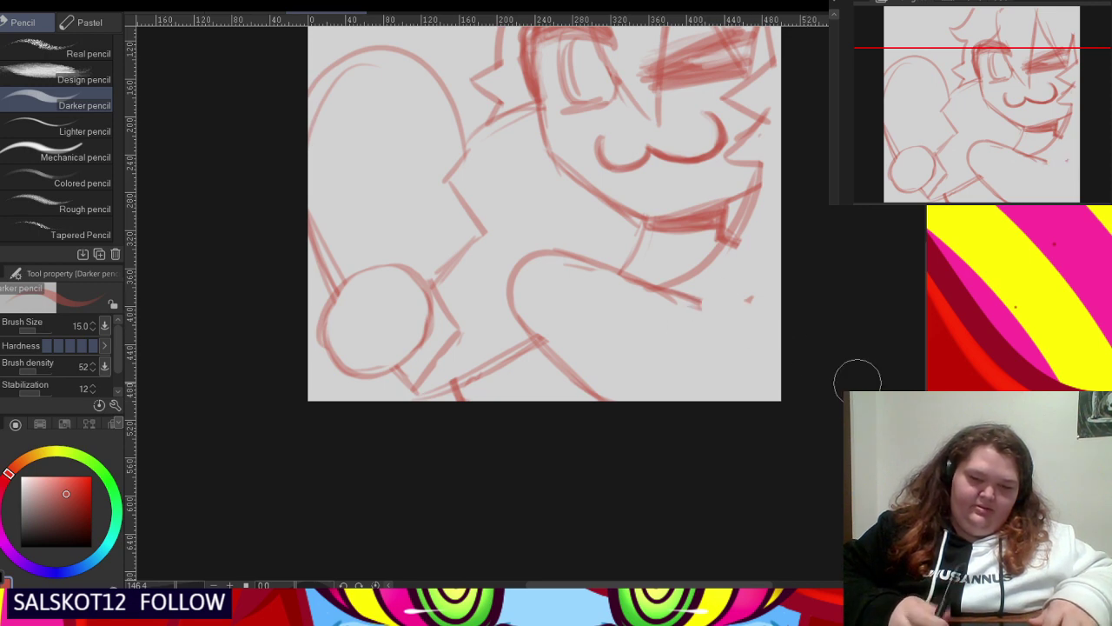
{"action": "left_click_drag", "start_coordinate": [699, 305], "coordinate": [780, 257]}
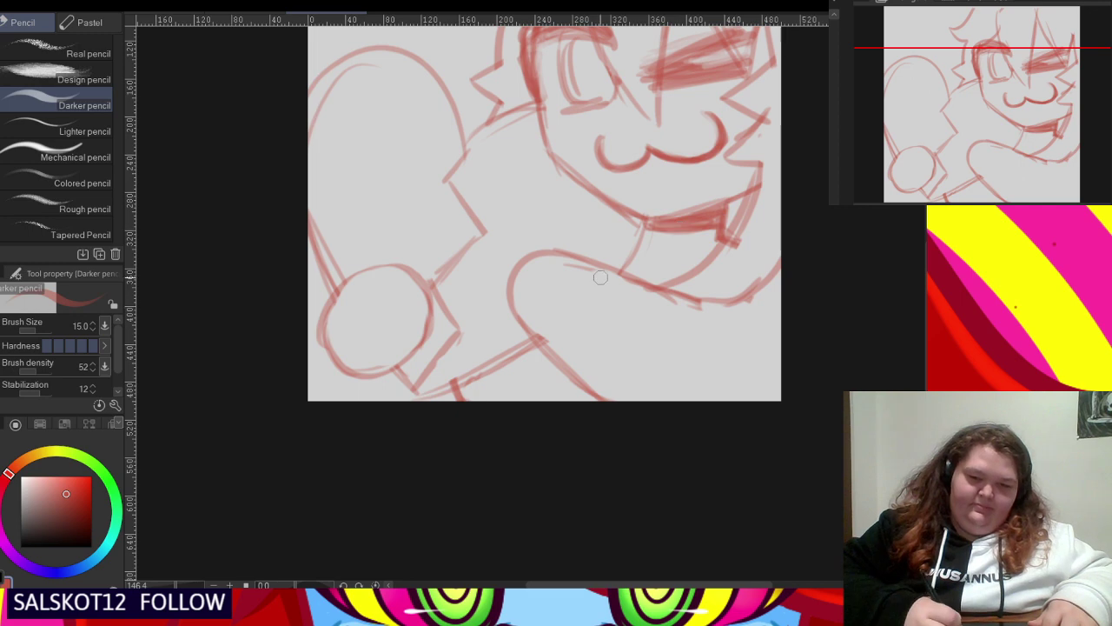
- Sketch a slanted band across the upper arm, from below the neck down to the bottom of the canvas
{"action": "left_click_drag", "start_coordinate": [606, 269], "coordinate": [552, 382]}
{"action": "mouse_move", "coordinate": [618, 252]}
{"action": "left_mouse_down"}
{"action": "mouse_move", "coordinate": [556, 385]}
{"action": "mouse_move", "coordinate": [577, 325]}
{"action": "left_mouse_up"}
{"action": "left_click_drag", "start_coordinate": [657, 262], "coordinate": [592, 398]}
{"action": "mouse_move", "coordinate": [643, 263]}
{"action": "left_mouse_down"}
{"action": "mouse_move", "coordinate": [615, 348]}
{"action": "mouse_move", "coordinate": [647, 287]}
{"action": "left_mouse_up"}
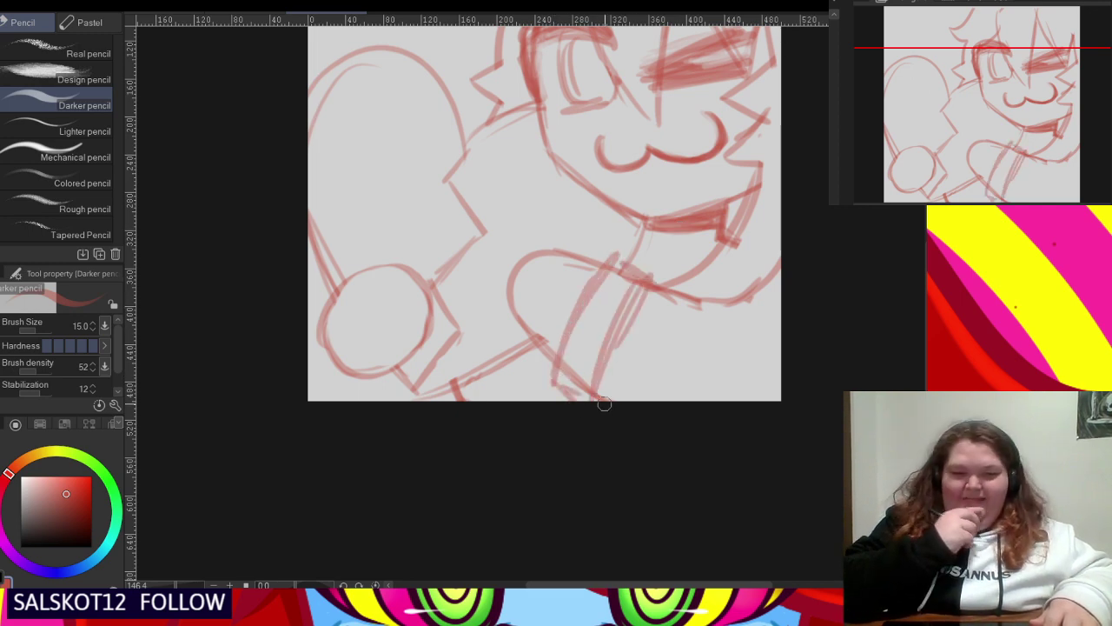
- Sketch a curved contour line across the small circle at the end of the raised arm
{"action": "scroll", "coordinate": [349, 349], "scroll_direction": "up", "scroll_amount": 1}
{"action": "mouse_move", "coordinate": [335, 296]}
{"action": "left_mouse_down"}
{"action": "mouse_move", "coordinate": [361, 338]}
{"action": "mouse_move", "coordinate": [340, 293]}
{"action": "mouse_move", "coordinate": [326, 292]}
{"action": "mouse_move", "coordinate": [315, 351]}
{"action": "mouse_move", "coordinate": [335, 371]}
{"action": "mouse_move", "coordinate": [397, 372]}
{"action": "left_mouse_up"}
{"action": "scroll", "coordinate": [505, 363], "scroll_direction": "down", "scroll_amount": 6}
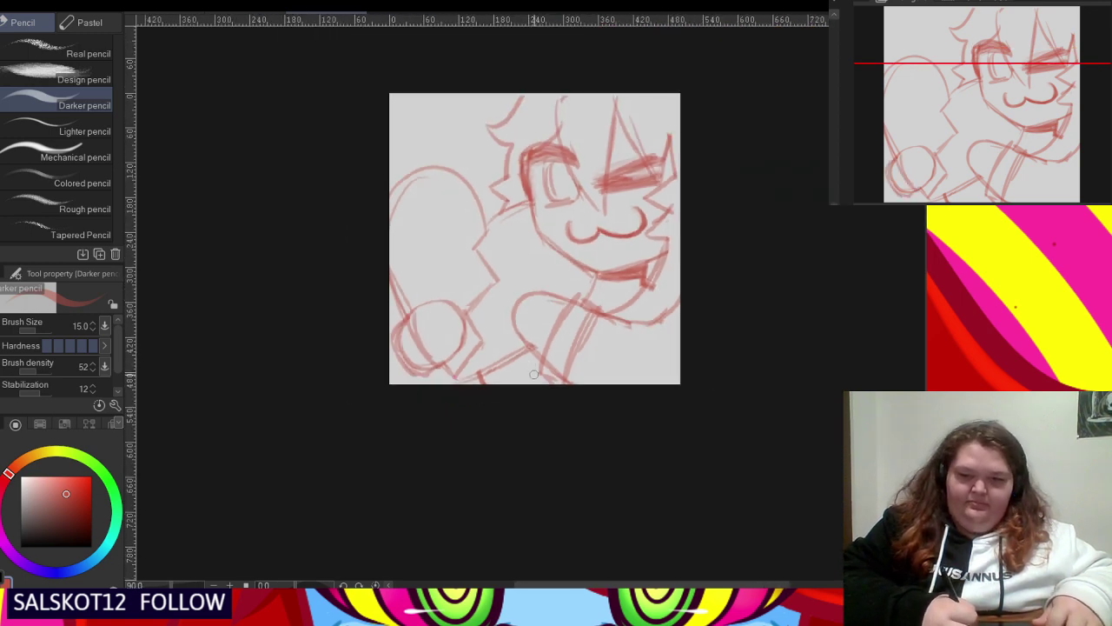
- Reinforce the outline of the large rounded shape beside the head with extra strokes over its top and sides
{"action": "scroll", "coordinate": [448, 270], "scroll_direction": "up", "scroll_amount": 7}
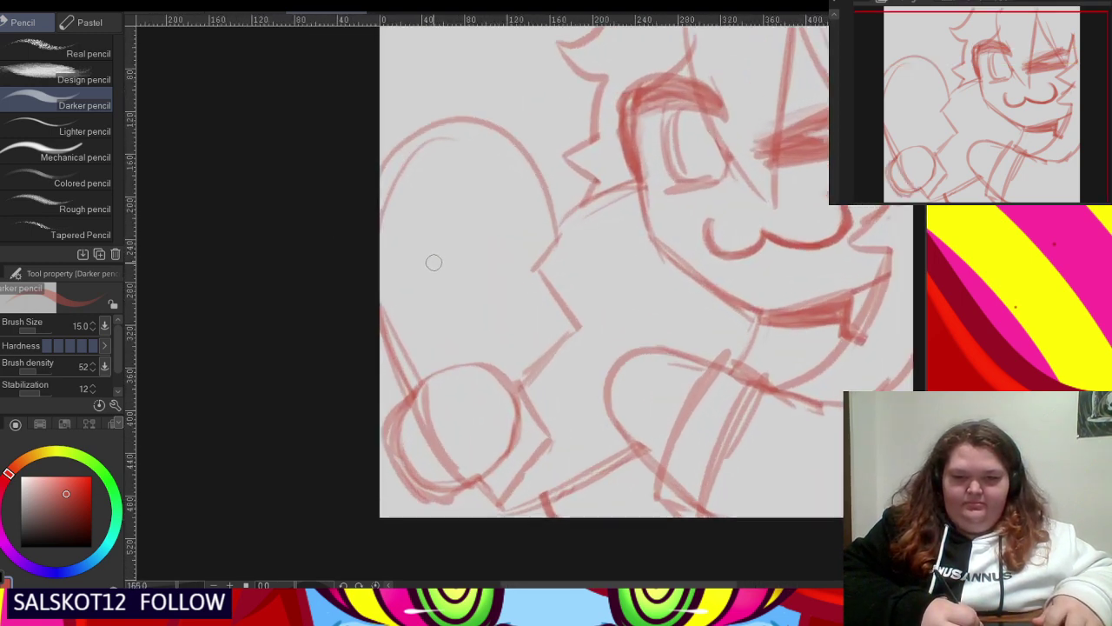
{"action": "scroll", "coordinate": [440, 302], "scroll_direction": "down", "scroll_amount": 3}
{"action": "scroll", "coordinate": [440, 302], "scroll_direction": "down", "scroll_amount": 1}
{"action": "scroll", "coordinate": [401, 211], "scroll_direction": "up", "scroll_amount": 3}
{"action": "scroll", "coordinate": [417, 247], "scroll_direction": "down", "scroll_amount": 1}
{"action": "scroll", "coordinate": [413, 257], "scroll_direction": "up", "scroll_amount": 1}
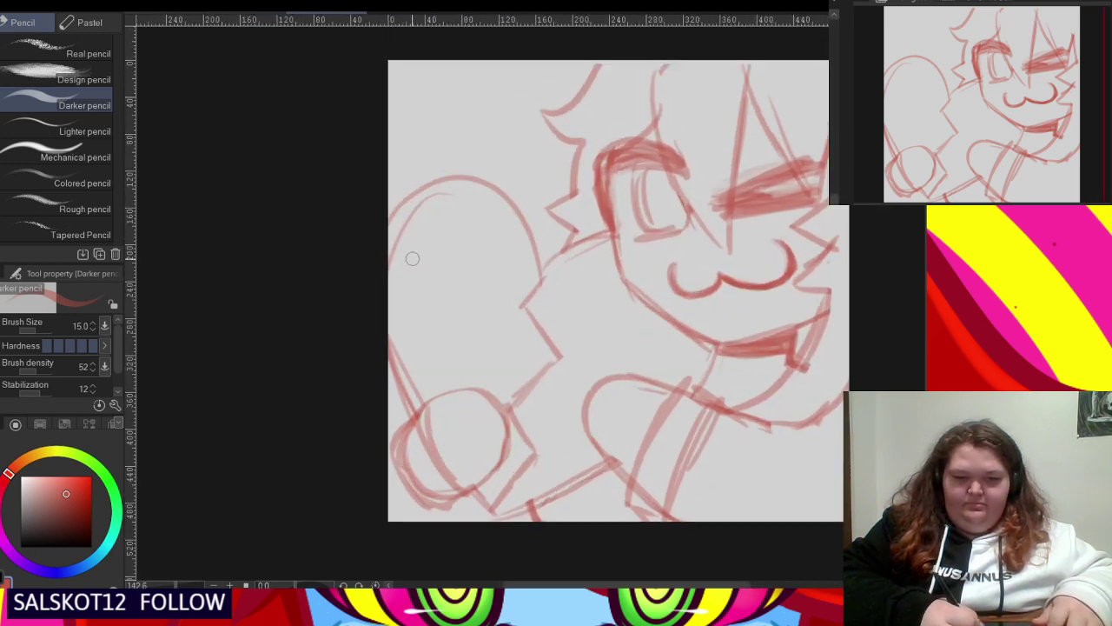
{"action": "left_click_drag", "start_coordinate": [391, 216], "coordinate": [485, 199]}
{"action": "mouse_move", "coordinate": [527, 269]}
{"action": "left_mouse_down"}
{"action": "mouse_move", "coordinate": [454, 196]}
{"action": "mouse_move", "coordinate": [402, 300]}
{"action": "mouse_move", "coordinate": [404, 365]}
{"action": "left_mouse_up"}
{"action": "scroll", "coordinate": [455, 298], "scroll_direction": "down", "scroll_amount": 3}
{"action": "scroll", "coordinate": [429, 288], "scroll_direction": "up", "scroll_amount": 1}
{"action": "scroll", "coordinate": [429, 289], "scroll_direction": "up", "scroll_amount": 1}
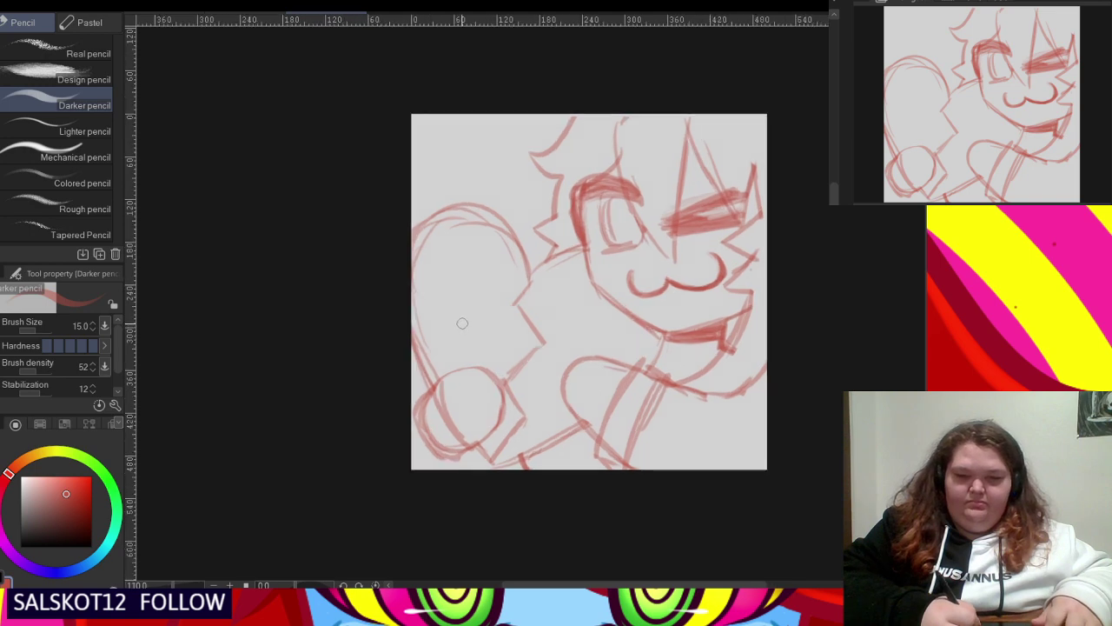
- Sketch two small slanted oval eyebrows, one above the open eye and one above the winking eye
{"action": "scroll", "coordinate": [676, 386], "scroll_direction": "up", "scroll_amount": 3}
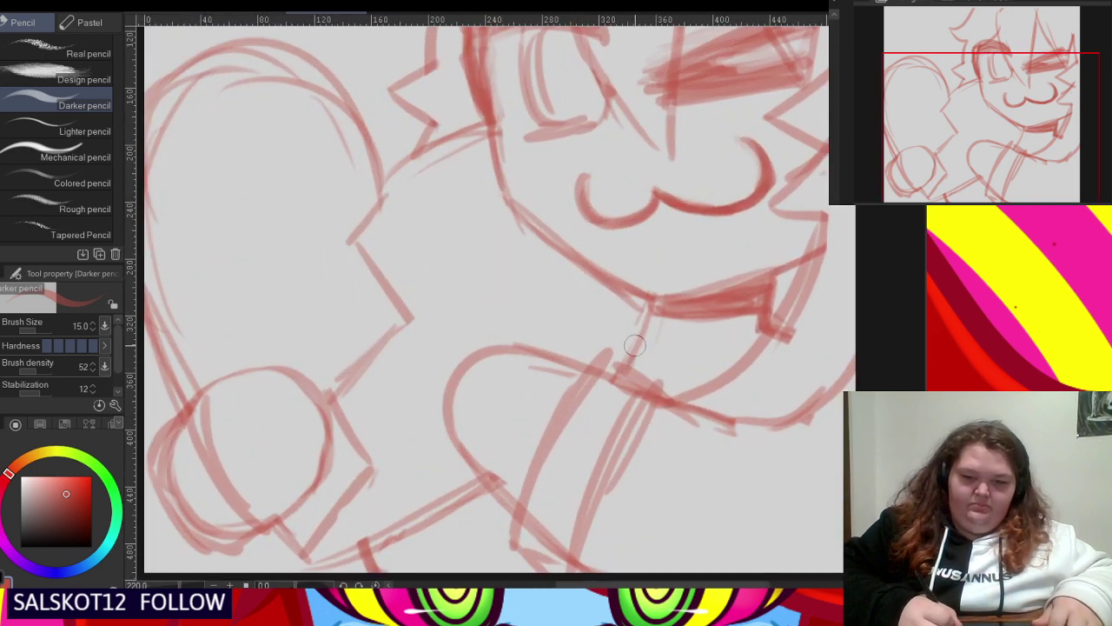
{"action": "scroll", "coordinate": [651, 319], "scroll_direction": "down", "scroll_amount": 1}
{"action": "scroll", "coordinate": [651, 319], "scroll_direction": "down", "scroll_amount": 2}
{"action": "scroll", "coordinate": [626, 160], "scroll_direction": "up", "scroll_amount": 2}
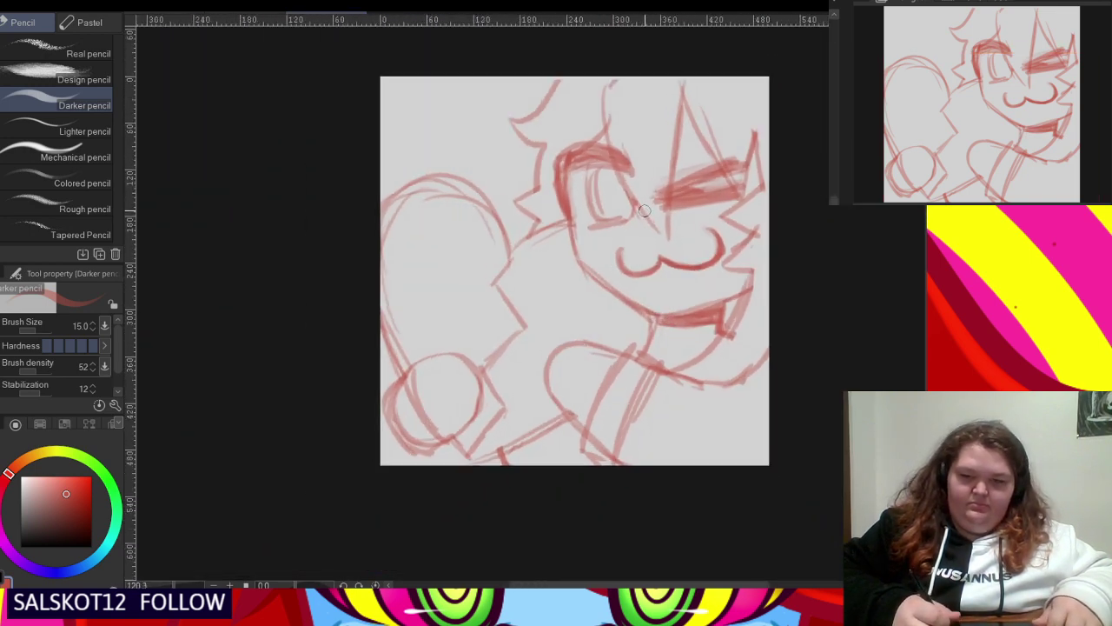
{"action": "scroll", "coordinate": [647, 395], "scroll_direction": "down", "scroll_amount": 3}
{"action": "scroll", "coordinate": [628, 182], "scroll_direction": "up", "scroll_amount": 6}
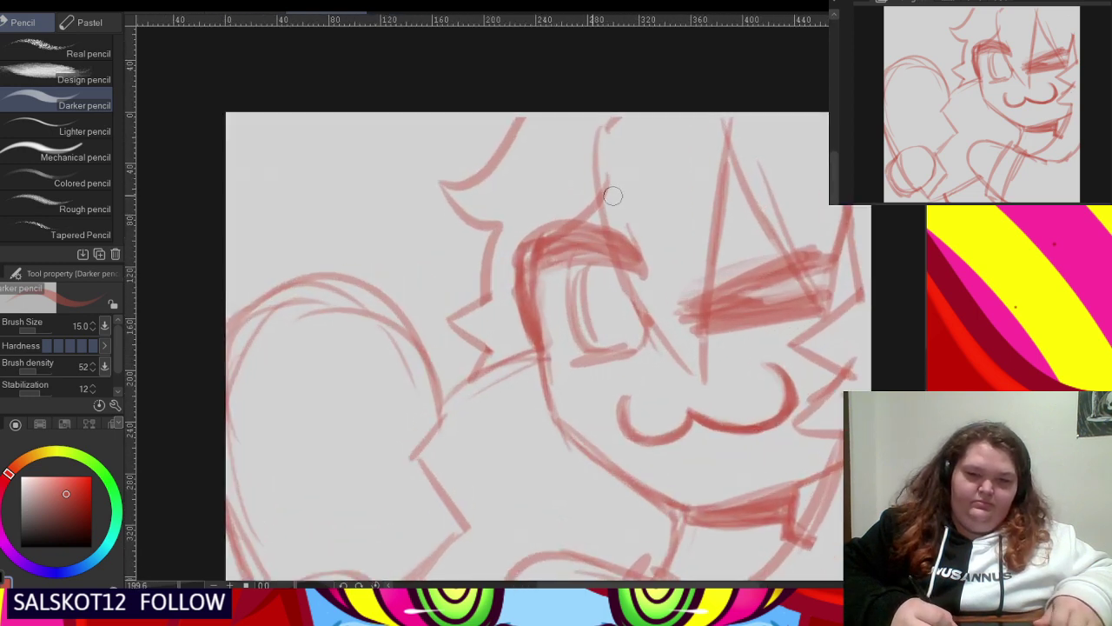
{"action": "mouse_move", "coordinate": [623, 222]}
{"action": "left_mouse_down"}
{"action": "mouse_move", "coordinate": [566, 180]}
{"action": "mouse_move", "coordinate": [625, 202]}
{"action": "mouse_move", "coordinate": [546, 161]}
{"action": "mouse_move", "coordinate": [596, 168]}
{"action": "left_mouse_up"}
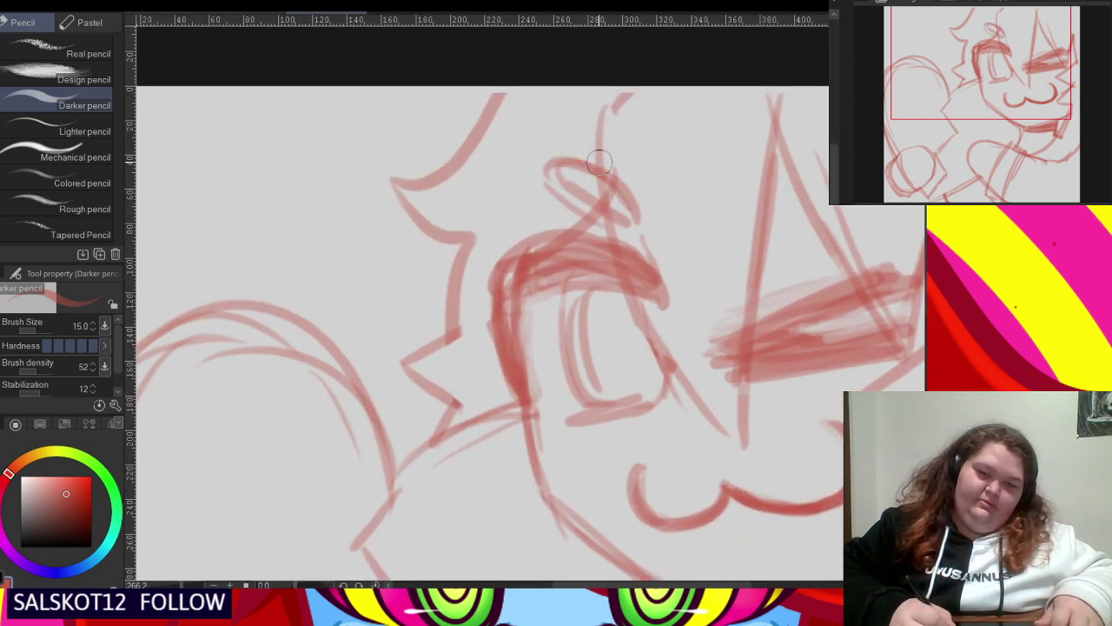
{"action": "scroll", "coordinate": [596, 169], "scroll_direction": "down", "scroll_amount": 2}
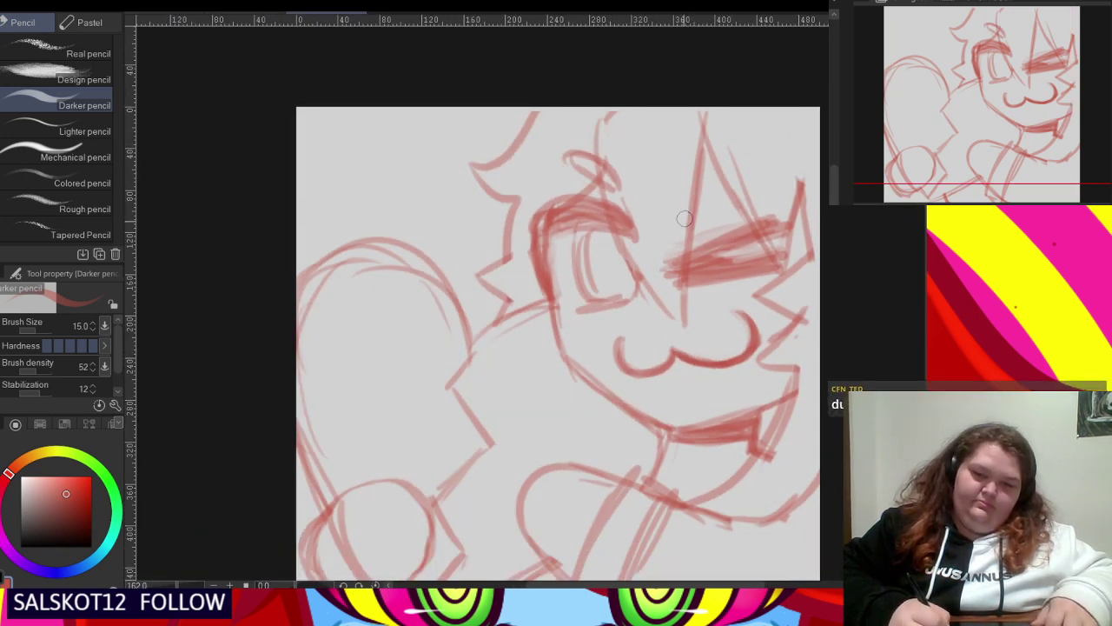
{"action": "mouse_move", "coordinate": [684, 219]}
{"action": "left_mouse_down"}
{"action": "mouse_move", "coordinate": [736, 190]}
{"action": "mouse_move", "coordinate": [721, 198]}
{"action": "mouse_move", "coordinate": [688, 186]}
{"action": "mouse_move", "coordinate": [744, 182]}
{"action": "left_mouse_up"}
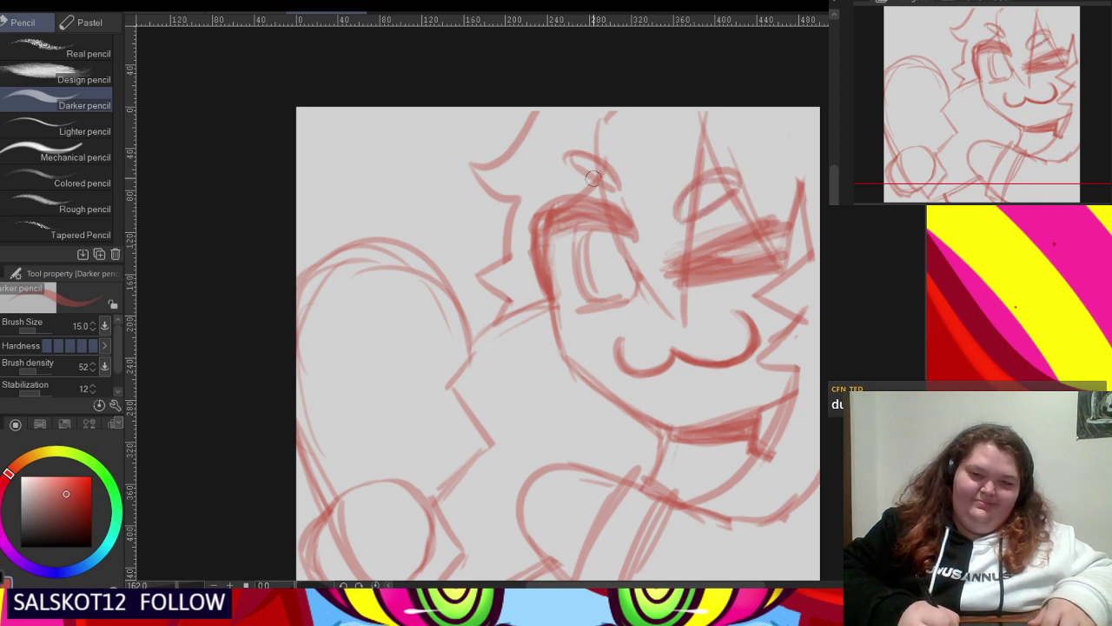
{"action": "mouse_move", "coordinate": [592, 177]}
{"action": "left_mouse_down"}
{"action": "mouse_move", "coordinate": [619, 186]}
{"action": "mouse_move", "coordinate": [574, 144]}
{"action": "mouse_move", "coordinate": [620, 187]}
{"action": "mouse_move", "coordinate": [615, 180]}
{"action": "left_mouse_up"}
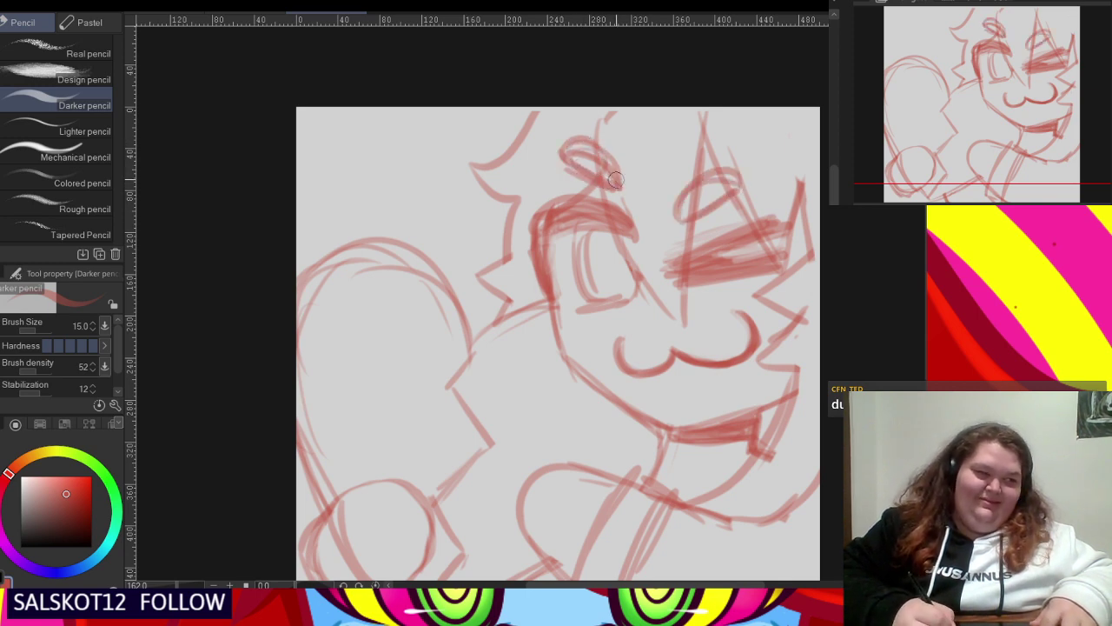
- Strengthen the outer contour of the small circle near the canvas's lower corner
{"action": "scroll", "coordinate": [623, 190], "scroll_direction": "down", "scroll_amount": 4}
{"action": "scroll", "coordinate": [586, 184], "scroll_direction": "up", "scroll_amount": 1}
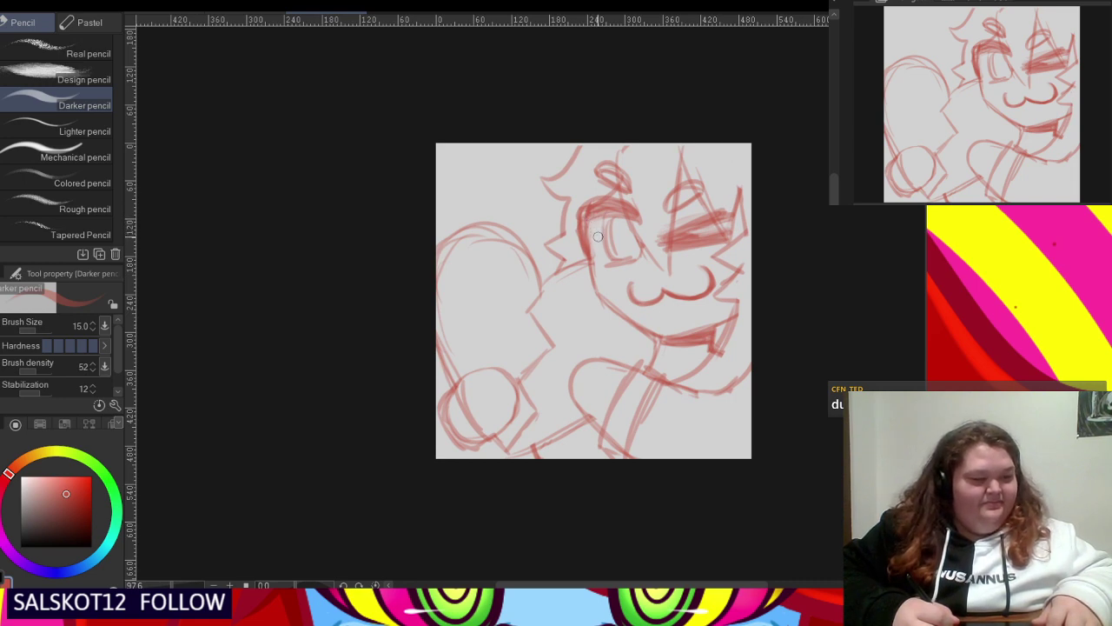
{"action": "scroll", "coordinate": [603, 233], "scroll_direction": "down", "scroll_amount": 1}
{"action": "scroll", "coordinate": [615, 226], "scroll_direction": "up", "scroll_amount": 1}
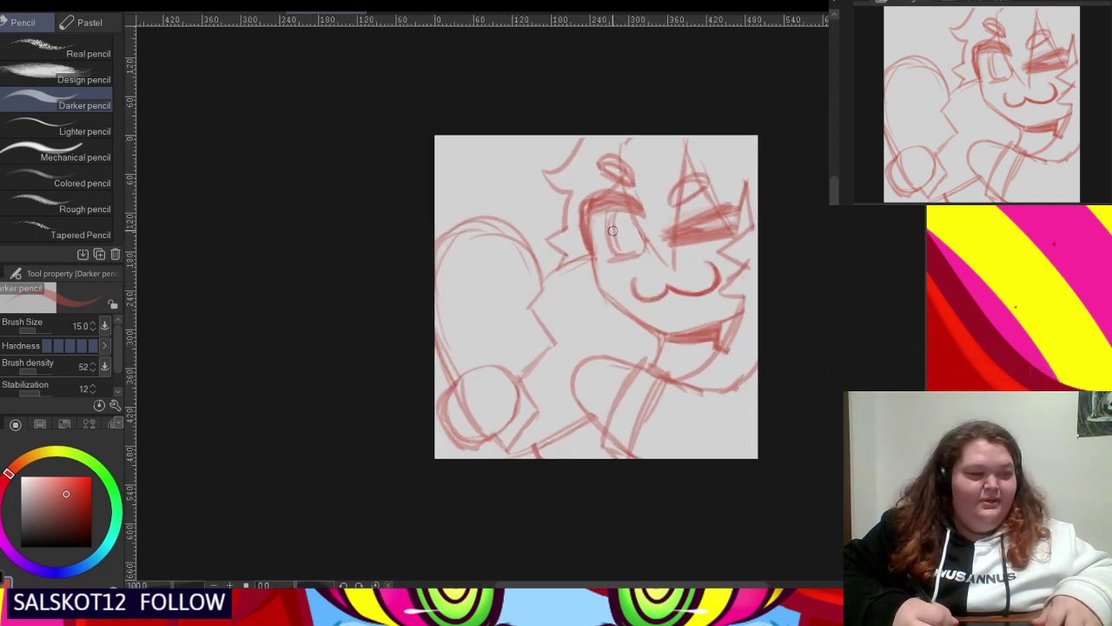
{"action": "scroll", "coordinate": [641, 255], "scroll_direction": "down", "scroll_amount": 1}
{"action": "scroll", "coordinate": [610, 297], "scroll_direction": "up", "scroll_amount": 3}
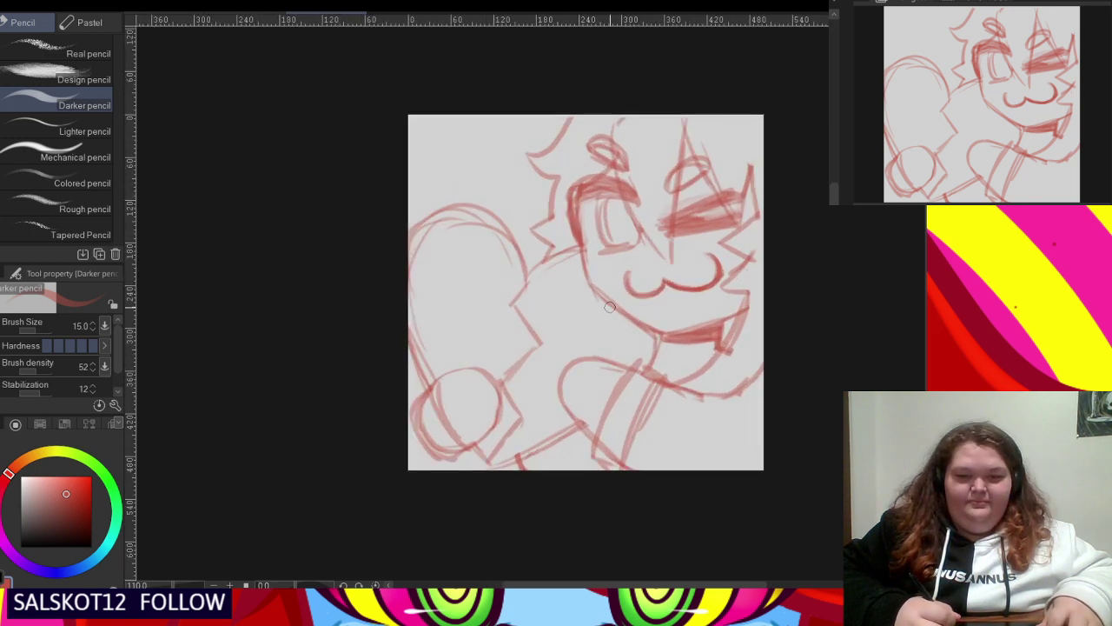
{"action": "scroll", "coordinate": [380, 426], "scroll_direction": "up", "scroll_amount": 1}
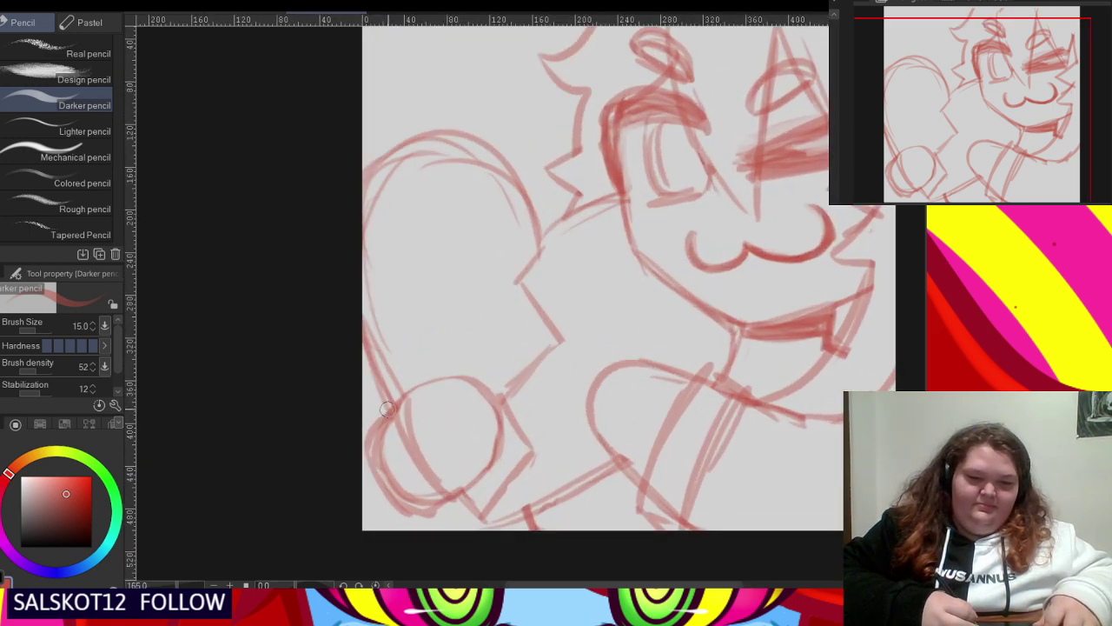
{"action": "mouse_move", "coordinate": [391, 401]}
{"action": "left_mouse_down"}
{"action": "mouse_move", "coordinate": [366, 468]}
{"action": "mouse_move", "coordinate": [404, 508]}
{"action": "left_mouse_up"}
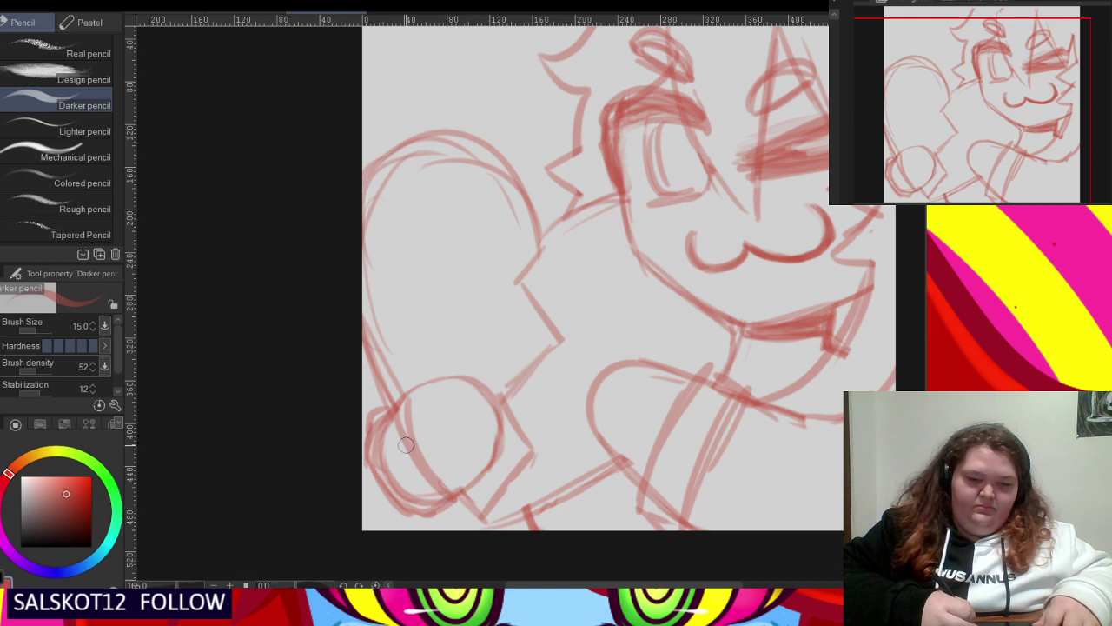
{"action": "scroll", "coordinate": [478, 404], "scroll_direction": "down", "scroll_amount": 3}
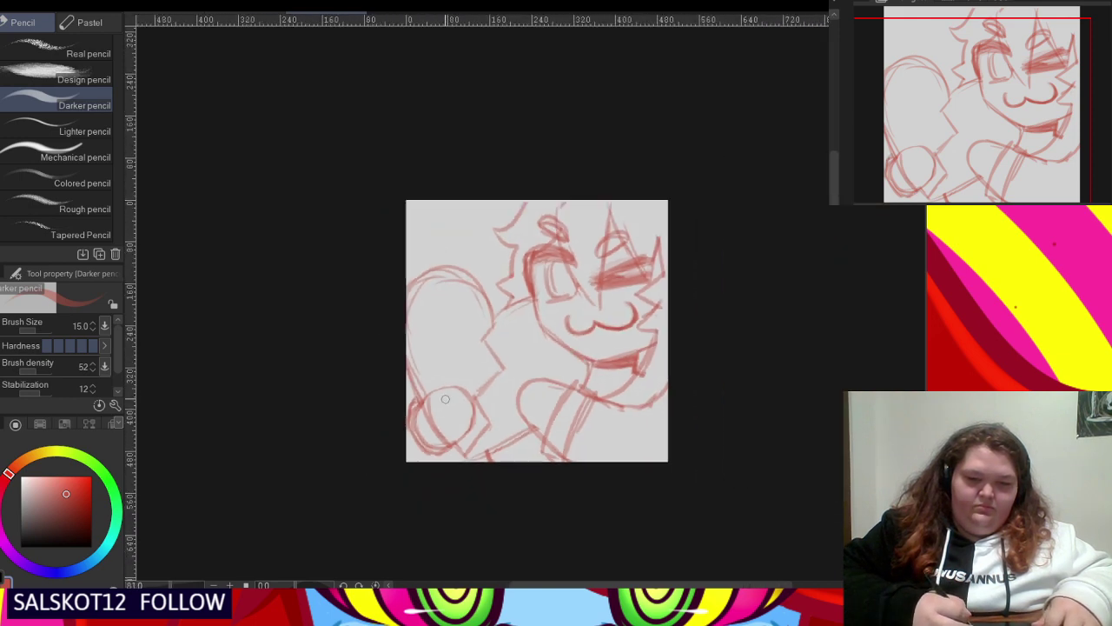
{"action": "scroll", "coordinate": [592, 428], "scroll_direction": "up", "scroll_amount": 2}
{"action": "scroll", "coordinate": [591, 428], "scroll_direction": "up", "scroll_amount": 3}
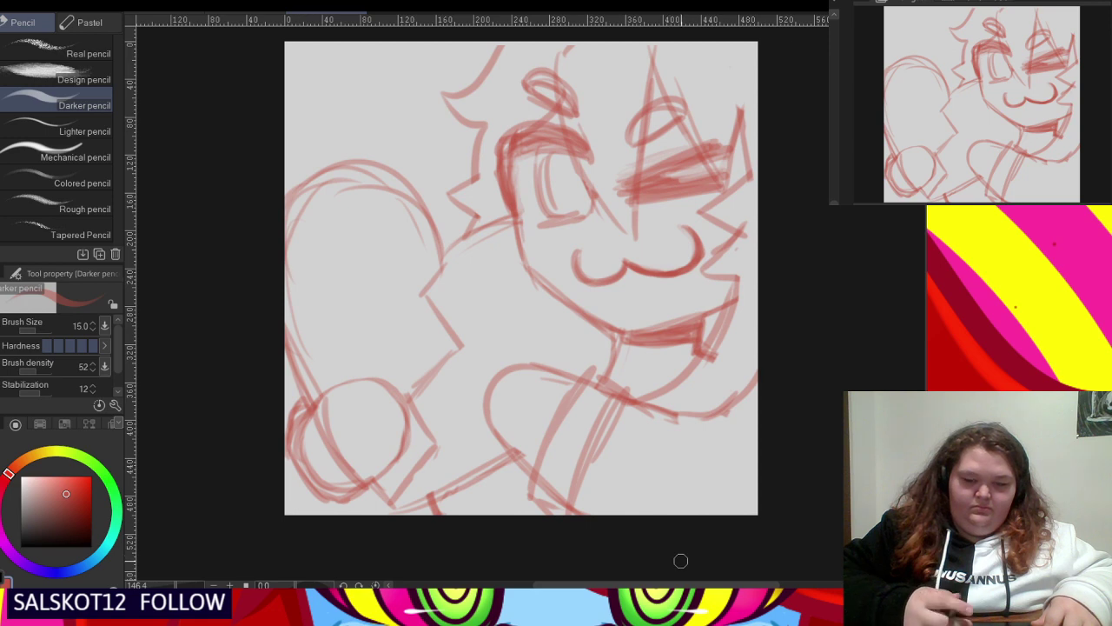
{"action": "scroll", "coordinate": [680, 561], "scroll_direction": "down", "scroll_amount": 2}
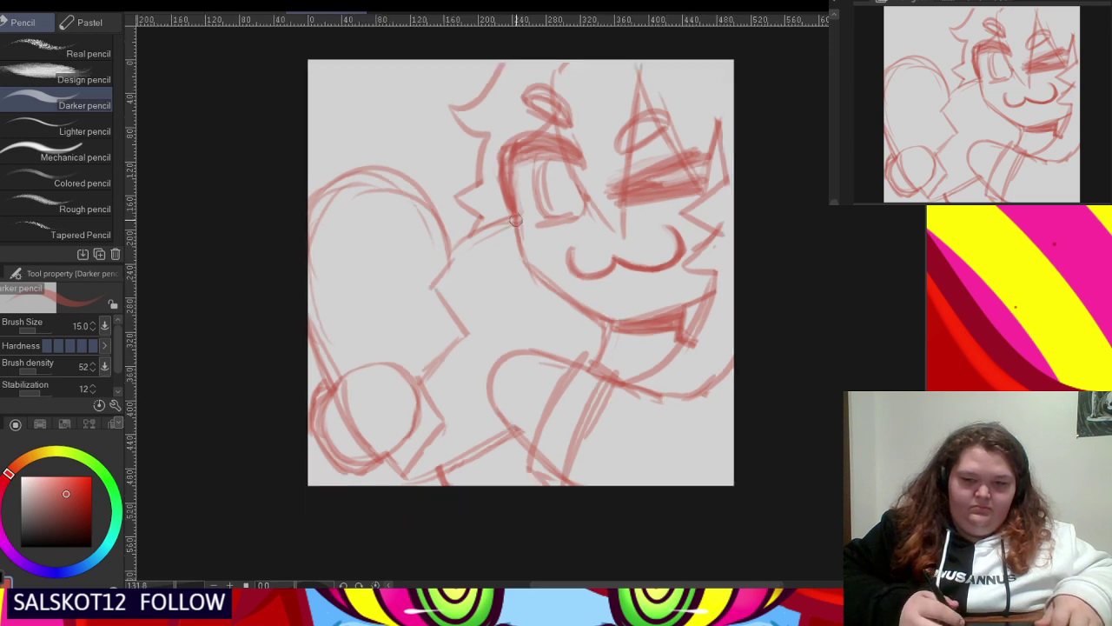
{"action": "scroll", "coordinate": [680, 560], "scroll_direction": "up", "scroll_amount": 1}
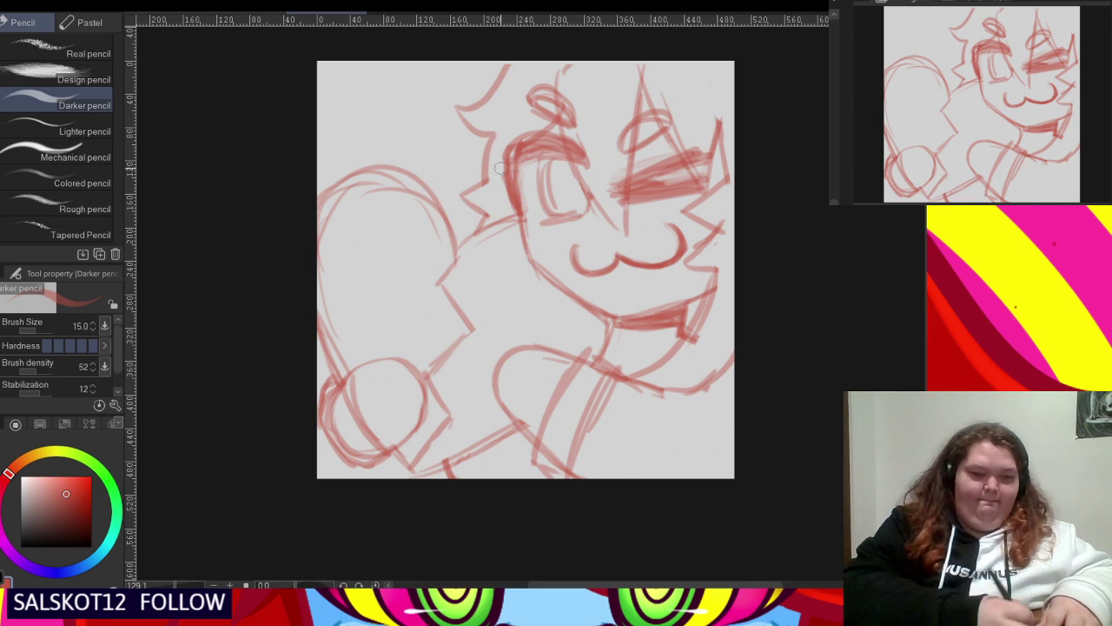
- Fade the red sketch and set up the G-pen 2 in black with a brush size of 10 for inking
{"action": "key", "text": "x"}
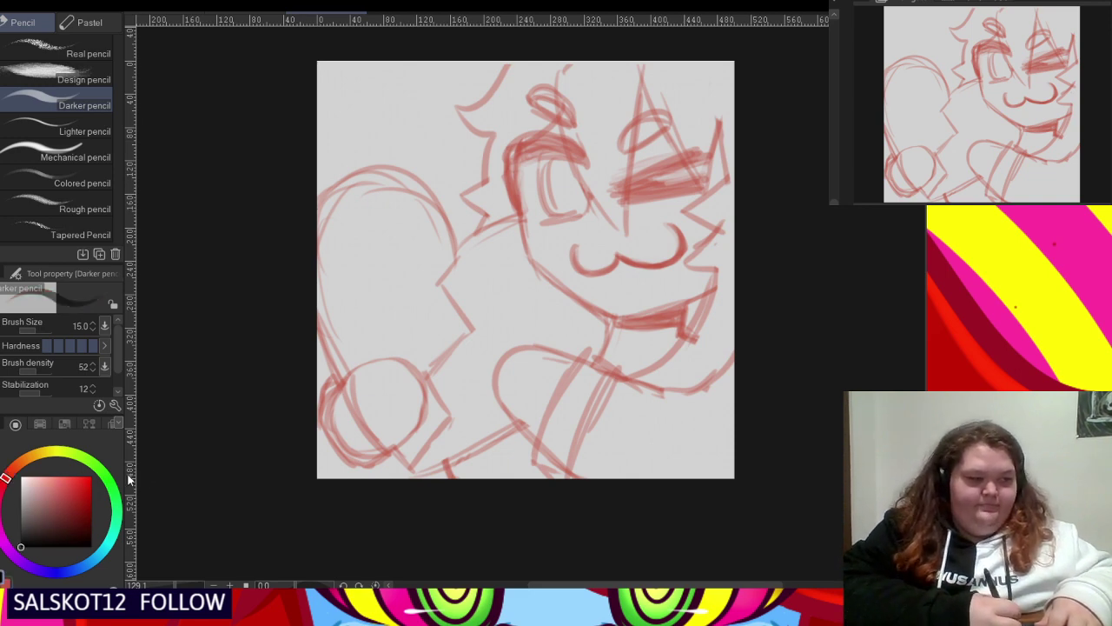
{"action": "scroll", "coordinate": [480, 298], "scroll_direction": "down", "scroll_amount": 1}
{"action": "scroll", "coordinate": [499, 258], "scroll_direction": "up", "scroll_amount": 2}
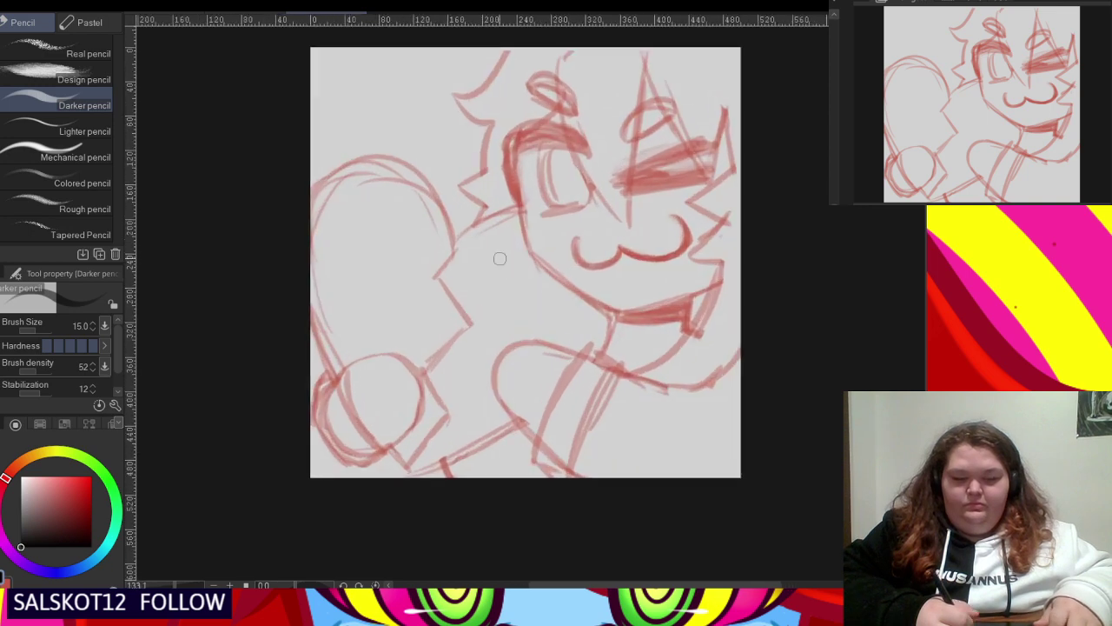
{"action": "scroll", "coordinate": [486, 252], "scroll_direction": "up", "scroll_amount": 1}
{"action": "scroll", "coordinate": [462, 243], "scroll_direction": "down", "scroll_amount": 1}
{"action": "scroll", "coordinate": [456, 243], "scroll_direction": "up", "scroll_amount": 1}
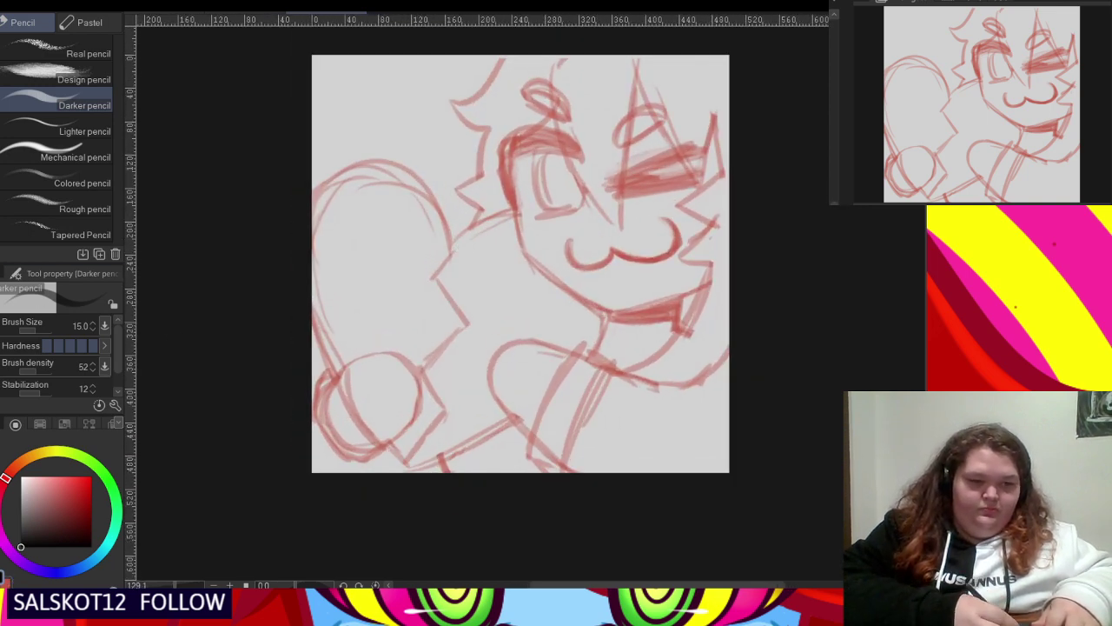
{"action": "key", "text": "p"}
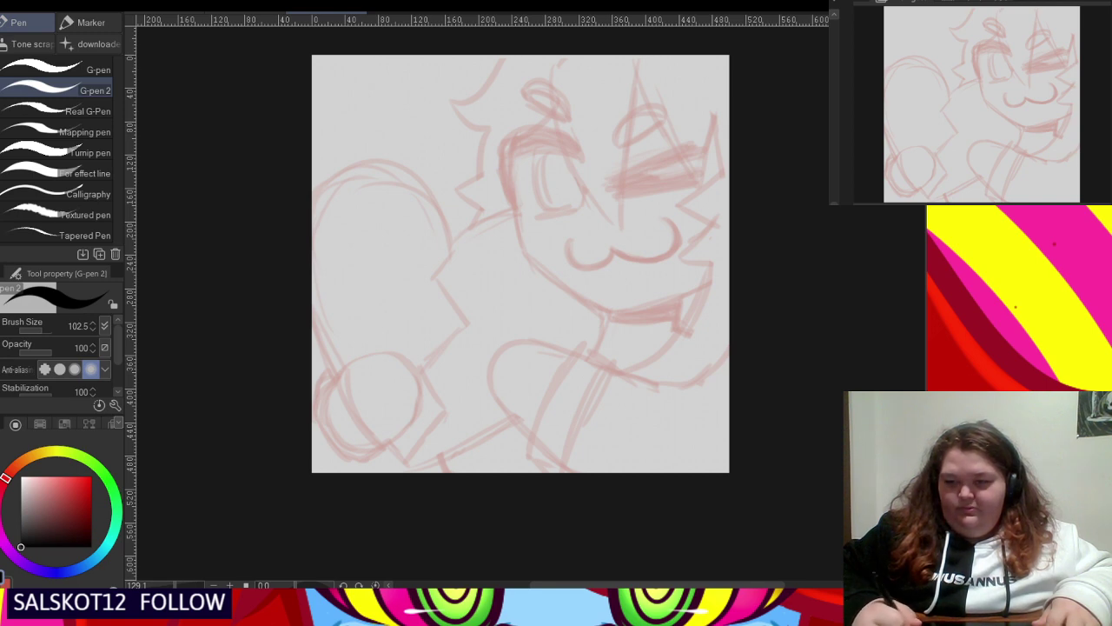
{"action": "left_click", "coordinate": [76, 326]}
{"action": "type", "text": "10"}
{"action": "key", "text": "Return"}
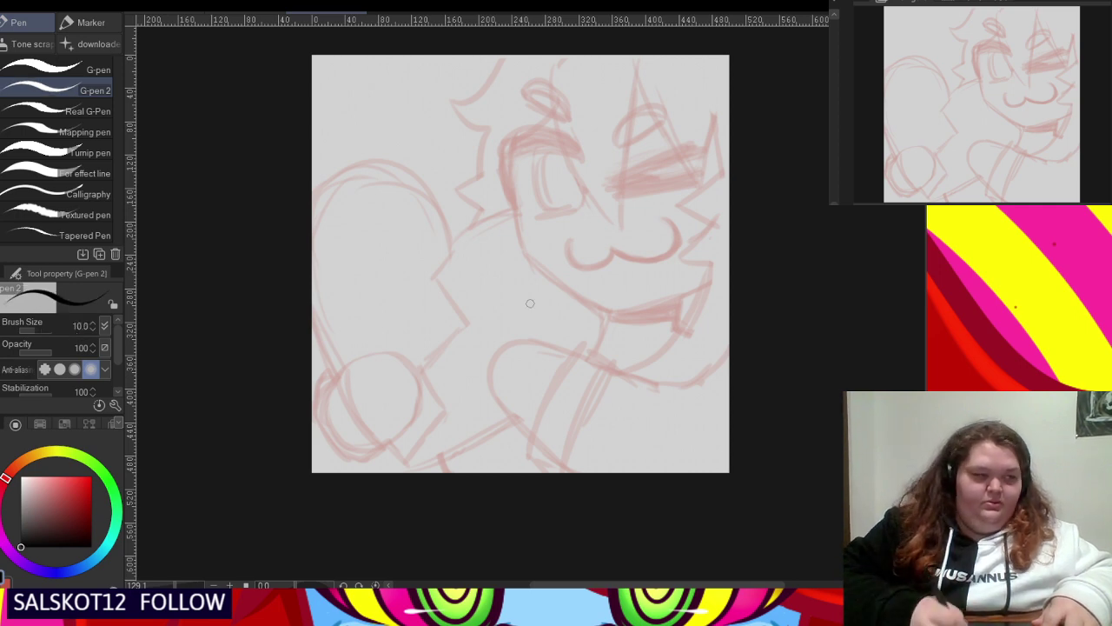
- Ink the open eye's upper lash as a pointed crescent outline and erase the line ends that overshoot its inner corner
{"action": "scroll", "coordinate": [530, 303], "scroll_direction": "up", "scroll_amount": 6}
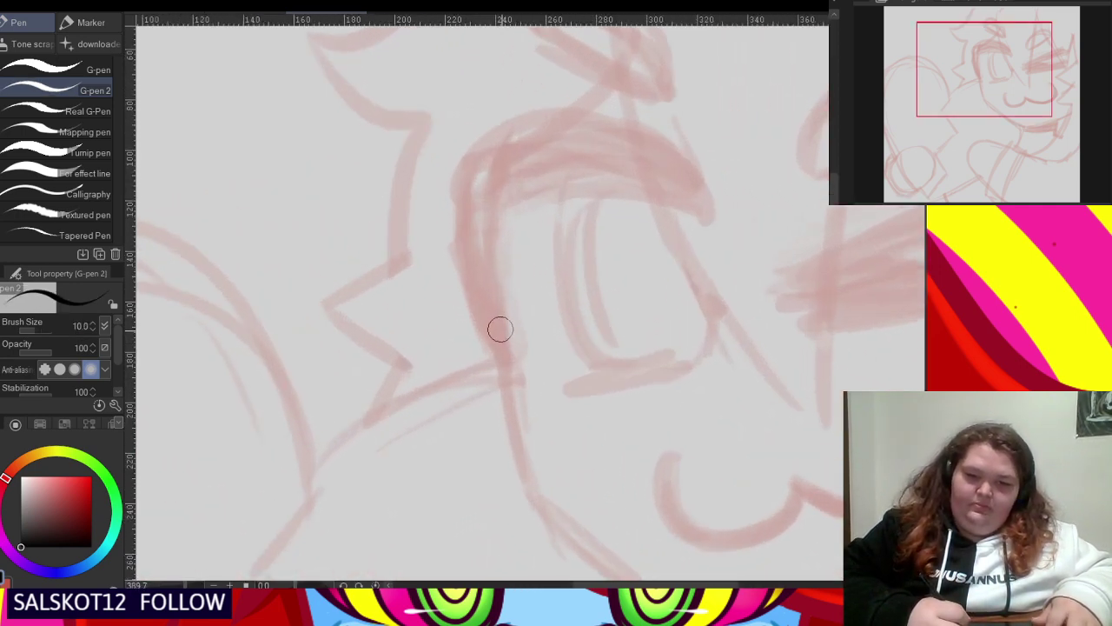
{"action": "mouse_move", "coordinate": [522, 390]}
{"action": "left_mouse_down"}
{"action": "mouse_move", "coordinate": [452, 231]}
{"action": "mouse_move", "coordinate": [449, 176]}
{"action": "mouse_move", "coordinate": [466, 135]}
{"action": "mouse_move", "coordinate": [510, 114]}
{"action": "mouse_move", "coordinate": [617, 115]}
{"action": "mouse_move", "coordinate": [678, 150]}
{"action": "mouse_move", "coordinate": [734, 260]}
{"action": "left_mouse_up"}
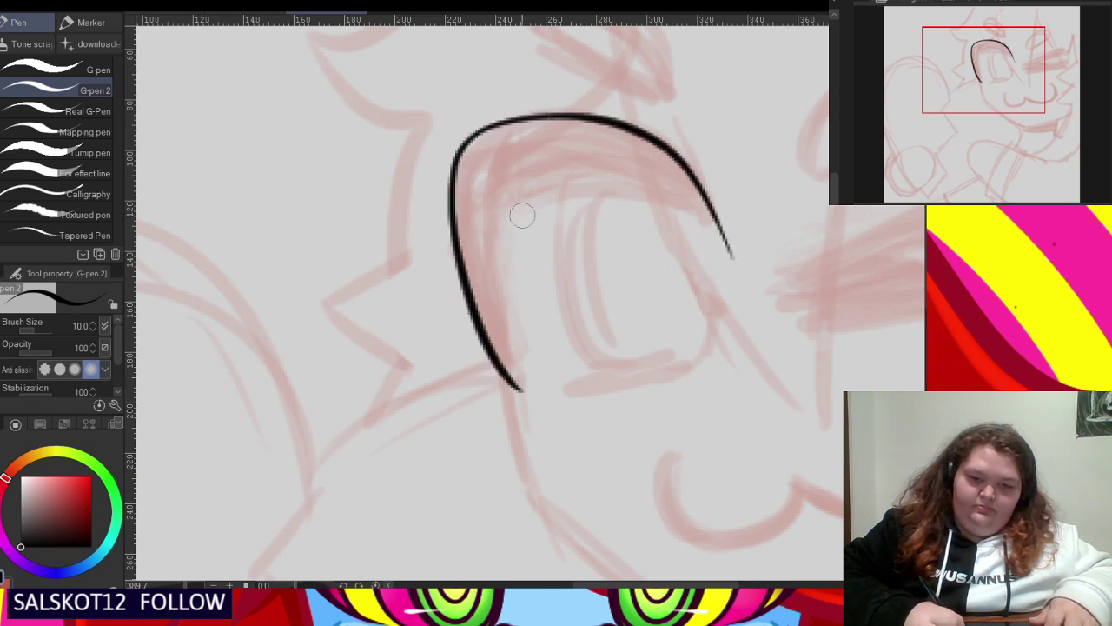
{"action": "mouse_move", "coordinate": [521, 390]}
{"action": "left_mouse_down"}
{"action": "mouse_move", "coordinate": [502, 265]}
{"action": "mouse_move", "coordinate": [509, 232]}
{"action": "mouse_move", "coordinate": [538, 208]}
{"action": "mouse_move", "coordinate": [688, 198]}
{"action": "mouse_move", "coordinate": [750, 238]}
{"action": "left_mouse_up"}
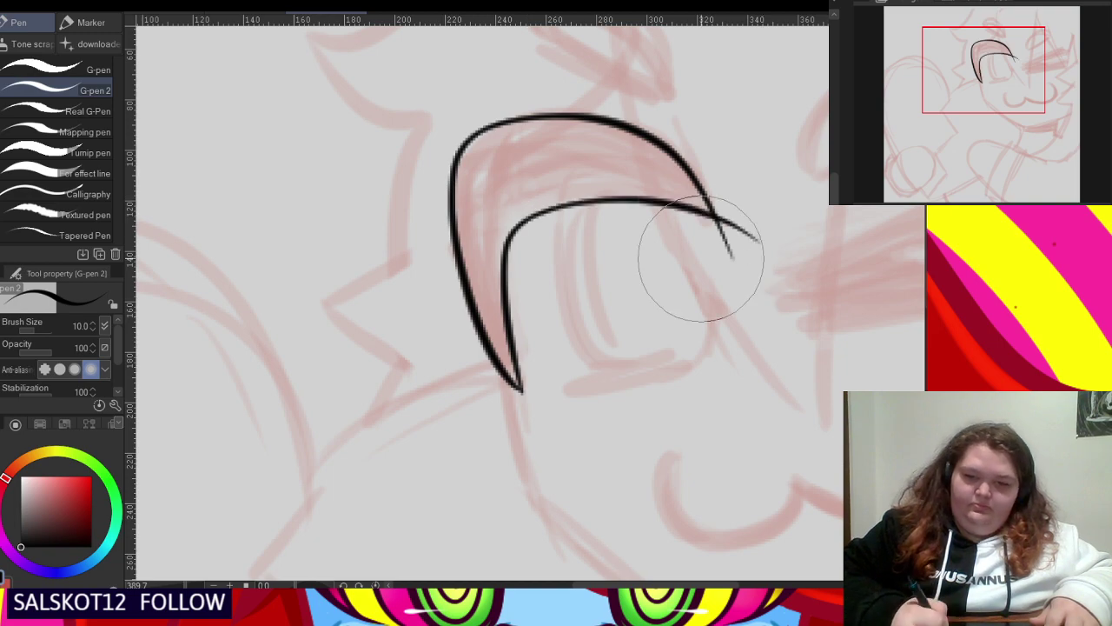
{"action": "mouse_move", "coordinate": [689, 261]}
{"action": "left_mouse_down"}
{"action": "mouse_move", "coordinate": [761, 215]}
{"action": "mouse_move", "coordinate": [774, 228]}
{"action": "left_mouse_up"}
{"action": "scroll", "coordinate": [570, 153], "scroll_direction": "down", "scroll_amount": 6}
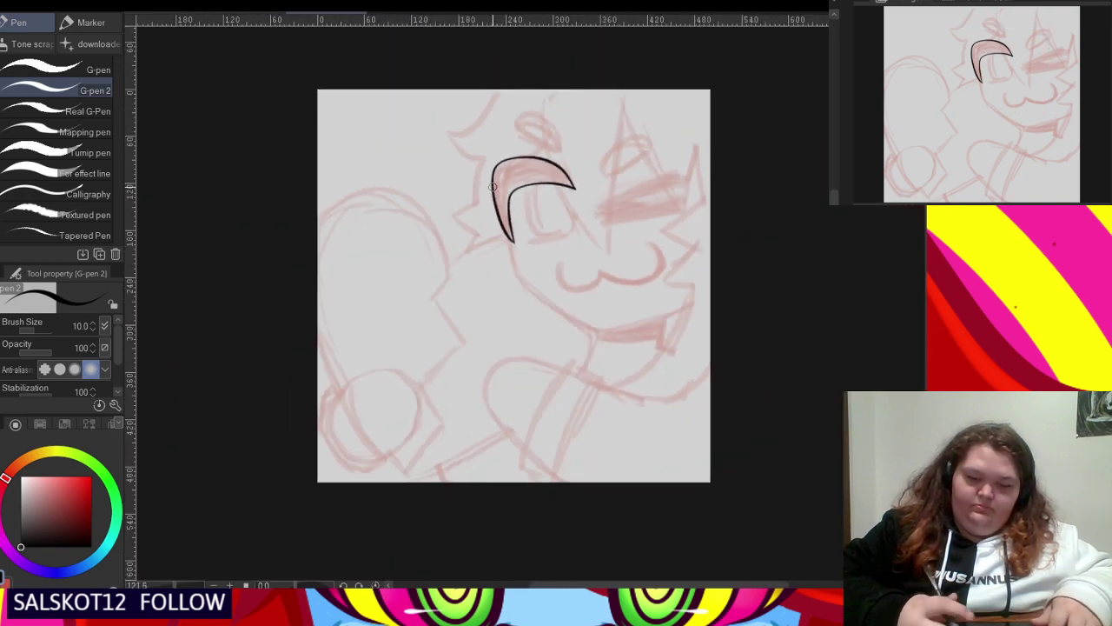
- Ink the open eye's lower lash as a thin slanted shape with a jagged underside and erase its overshooting upper line end
{"action": "scroll", "coordinate": [530, 191], "scroll_direction": "up", "scroll_amount": 2}
{"action": "scroll", "coordinate": [539, 213], "scroll_direction": "up", "scroll_amount": 3}
{"action": "mouse_move", "coordinate": [515, 257]}
{"action": "left_mouse_down"}
{"action": "mouse_move", "coordinate": [625, 246]}
{"action": "mouse_move", "coordinate": [687, 220]}
{"action": "mouse_move", "coordinate": [607, 282]}
{"action": "mouse_move", "coordinate": [613, 270]}
{"action": "mouse_move", "coordinate": [519, 299]}
{"action": "mouse_move", "coordinate": [545, 280]}
{"action": "mouse_move", "coordinate": [517, 285]}
{"action": "mouse_move", "coordinate": [478, 268]}
{"action": "mouse_move", "coordinate": [546, 251]}
{"action": "left_mouse_up"}
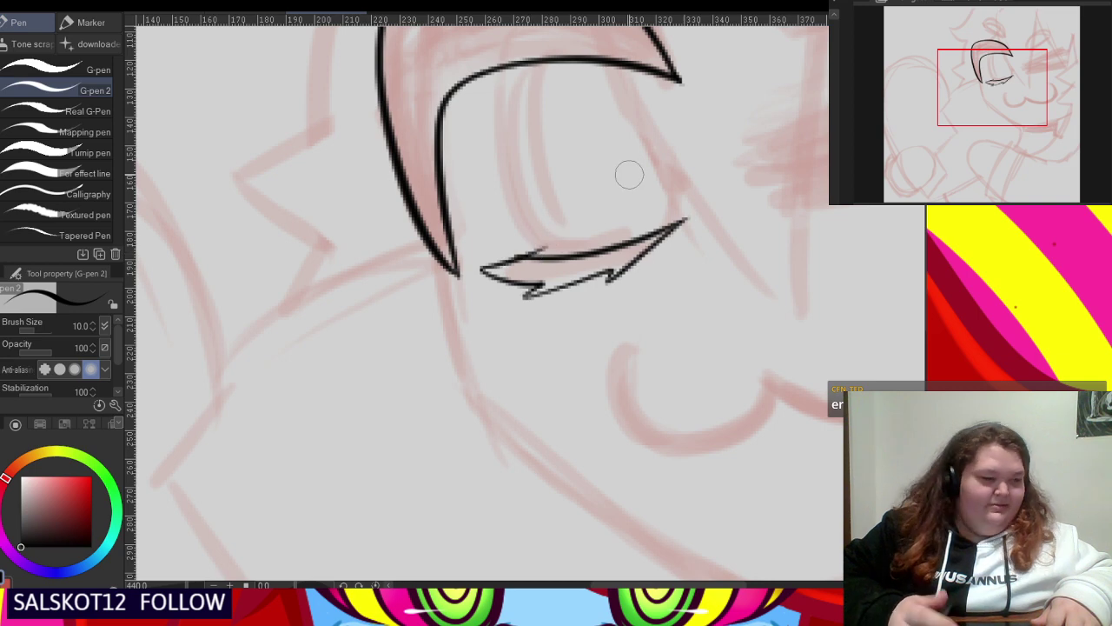
{"action": "key", "text": "e"}
{"action": "scroll", "coordinate": [580, 225], "scroll_direction": "up", "scroll_amount": 3}
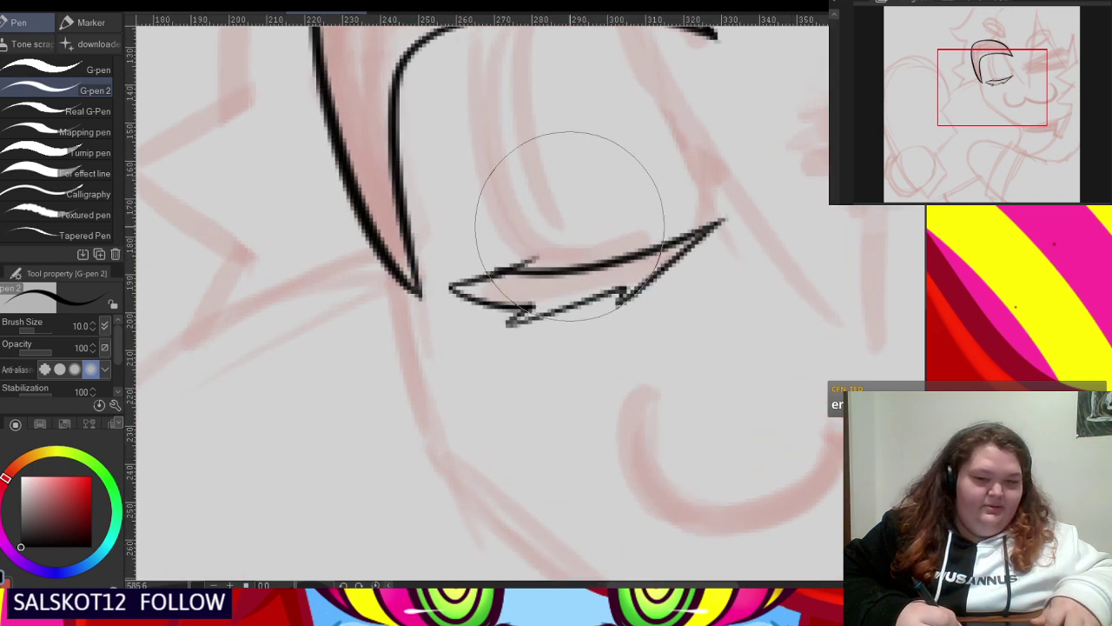
{"action": "left_click", "coordinate": [533, 251]}
{"action": "scroll", "coordinate": [486, 269], "scroll_direction": "down", "scroll_amount": 5}
{"action": "key", "text": "p"}
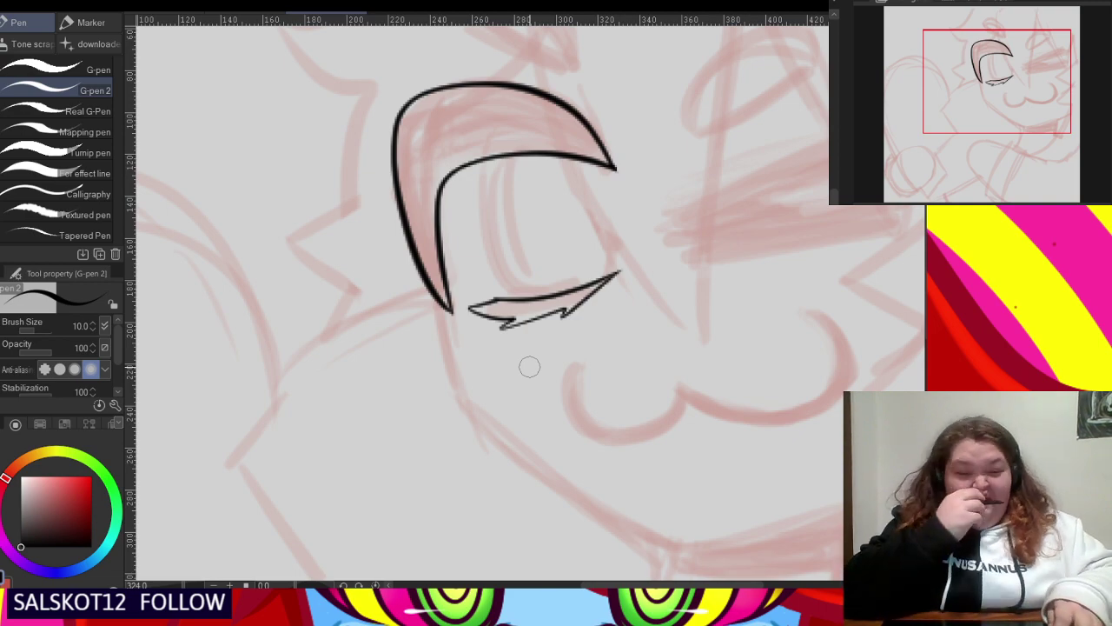
- Ink the open eye's iris with double curved lines on both sides, running from the upper lash to the lower lash
{"action": "scroll", "coordinate": [529, 367], "scroll_direction": "up", "scroll_amount": 5}
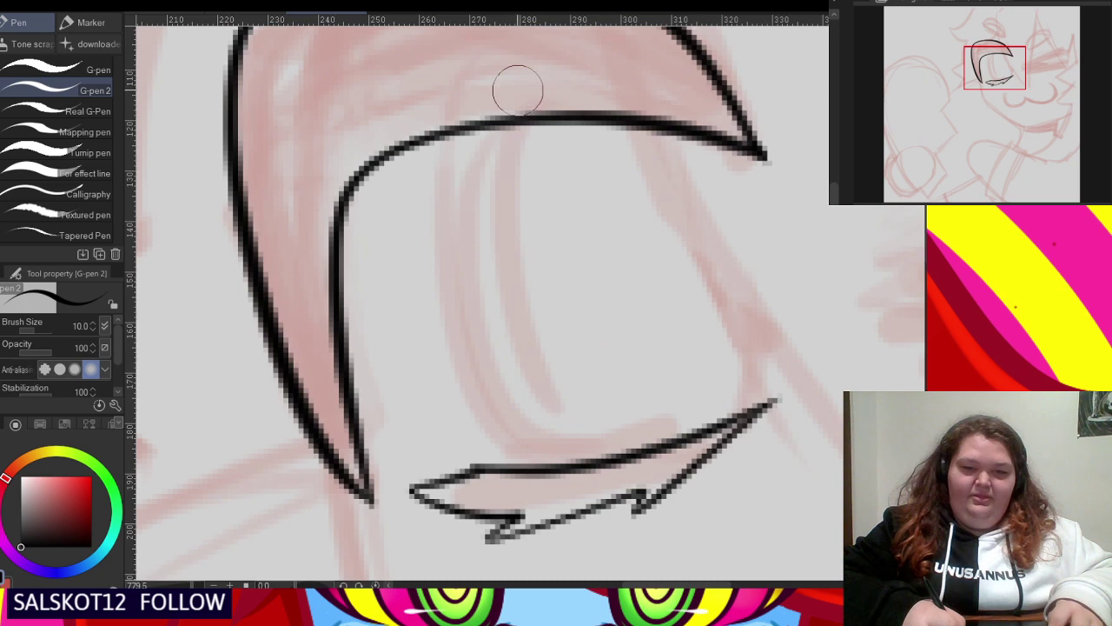
{"action": "mouse_move", "coordinate": [517, 89]}
{"action": "left_mouse_down"}
{"action": "mouse_move", "coordinate": [438, 118]}
{"action": "mouse_move", "coordinate": [392, 304]}
{"action": "mouse_move", "coordinate": [433, 420]}
{"action": "mouse_move", "coordinate": [498, 479]}
{"action": "mouse_move", "coordinate": [537, 483]}
{"action": "left_mouse_up"}
{"action": "mouse_move", "coordinate": [530, 90]}
{"action": "left_mouse_down"}
{"action": "mouse_move", "coordinate": [483, 103]}
{"action": "mouse_move", "coordinate": [429, 316]}
{"action": "mouse_move", "coordinate": [498, 445]}
{"action": "mouse_move", "coordinate": [574, 482]}
{"action": "mouse_move", "coordinate": [608, 477]}
{"action": "left_mouse_up"}
{"action": "scroll", "coordinate": [661, 339], "scroll_direction": "down", "scroll_amount": 2}
{"action": "scroll", "coordinate": [660, 339], "scroll_direction": "up", "scroll_amount": 1}
{"action": "left_click_drag", "start_coordinate": [641, 369], "coordinate": [534, 26]}
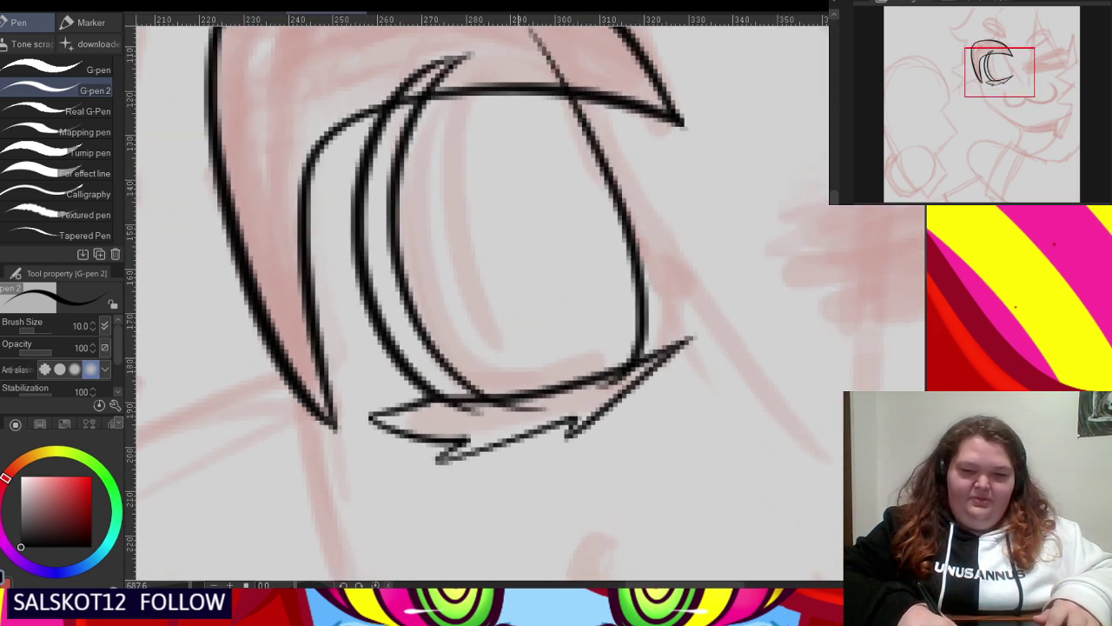
{"action": "mouse_move", "coordinate": [641, 355]}
{"action": "left_mouse_down"}
{"action": "mouse_move", "coordinate": [669, 232]}
{"action": "mouse_move", "coordinate": [563, 34]}
{"action": "left_mouse_up"}
{"action": "scroll", "coordinate": [614, 255], "scroll_direction": "down", "scroll_amount": 3}
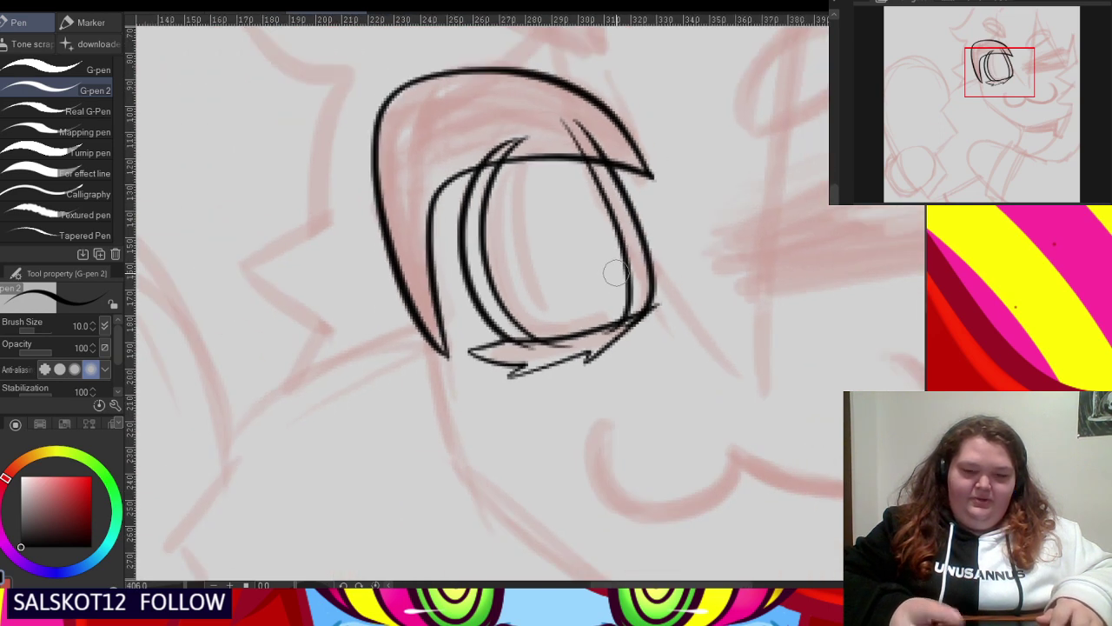
- Erase the open eye's iris line ends that overshoot the upper lash and the lower lash
{"action": "scroll", "coordinate": [589, 114], "scroll_direction": "up", "scroll_amount": 1}
{"action": "left_click_drag", "start_coordinate": [487, 151], "coordinate": [583, 142]}
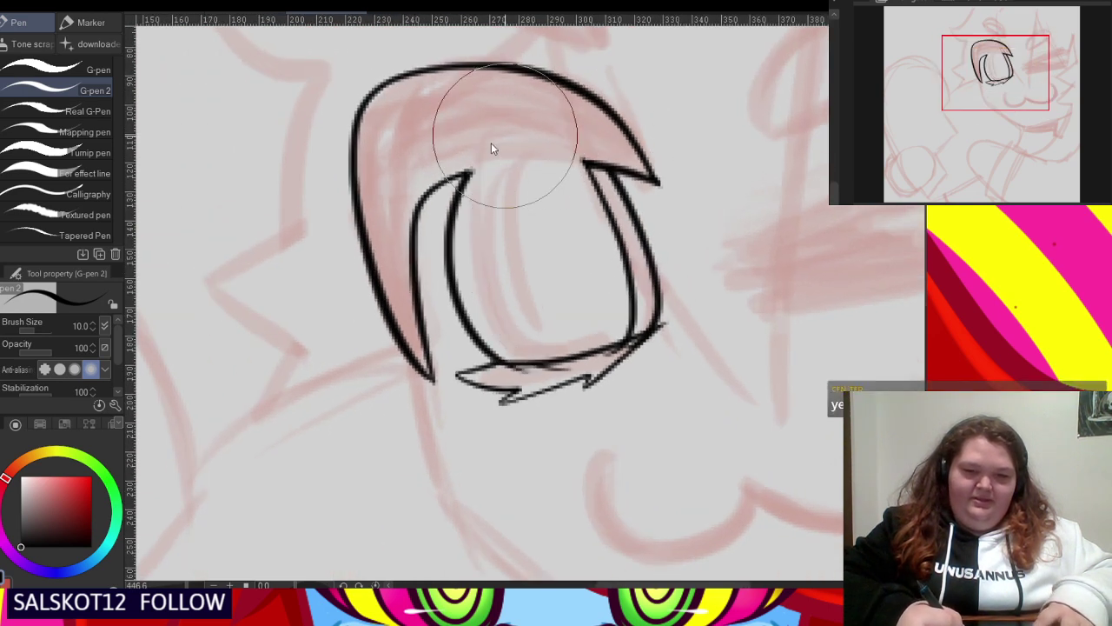
{"action": "key", "text": "ctrl+z"}
{"action": "mouse_move", "coordinate": [483, 145]}
{"action": "left_mouse_down"}
{"action": "mouse_move", "coordinate": [551, 130]}
{"action": "mouse_move", "coordinate": [602, 139]}
{"action": "left_mouse_up"}
{"action": "scroll", "coordinate": [487, 152], "scroll_direction": "down", "scroll_amount": 3}
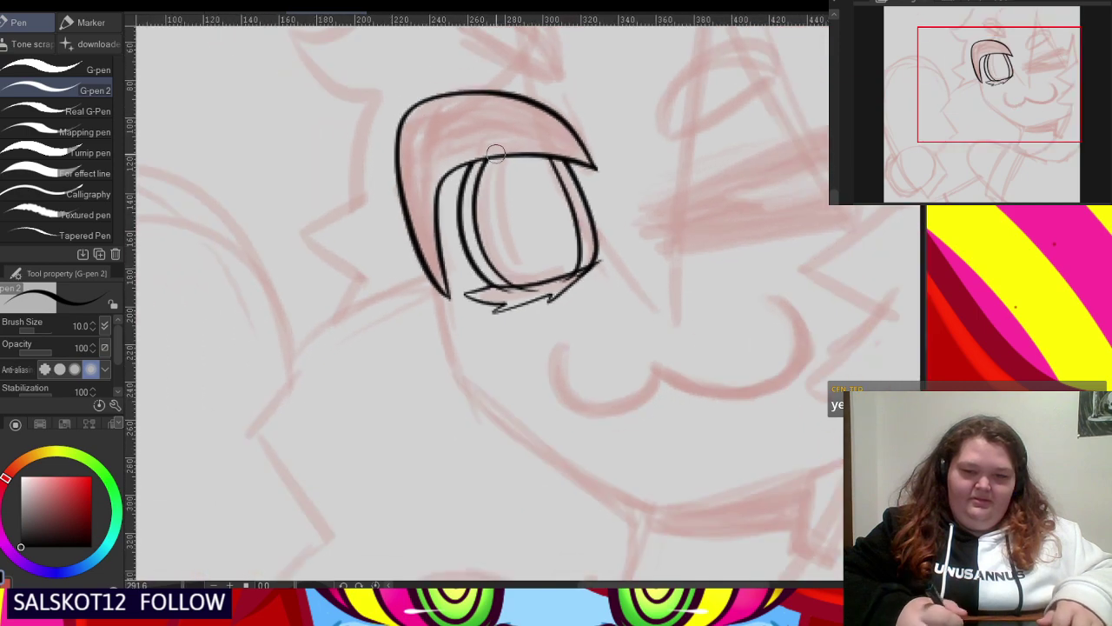
{"action": "scroll", "coordinate": [539, 330], "scroll_direction": "up", "scroll_amount": 3}
{"action": "scroll", "coordinate": [520, 310], "scroll_direction": "up", "scroll_amount": 1}
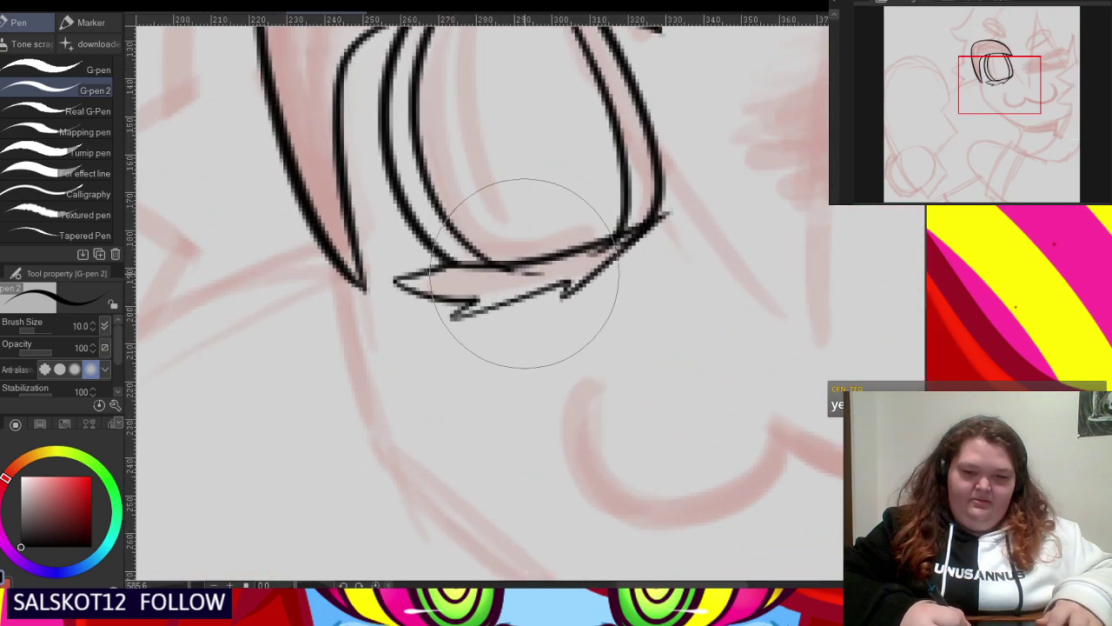
{"action": "key", "text": "ctrl+z"}
{"action": "key", "text": "ctrl+y"}
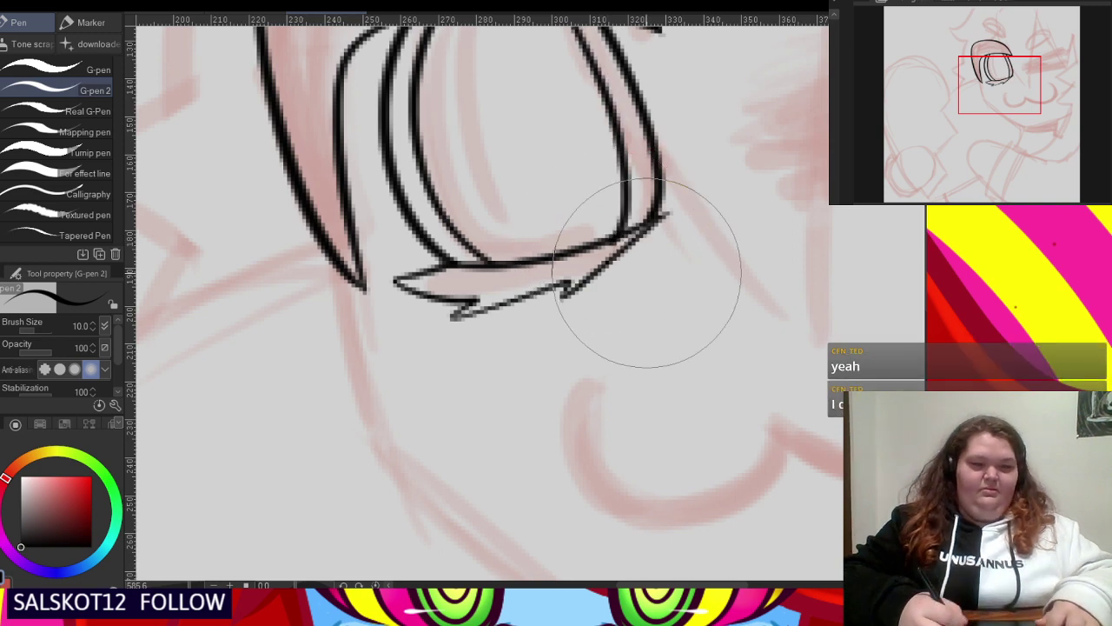
{"action": "scroll", "coordinate": [647, 273], "scroll_direction": "up", "scroll_amount": 6}
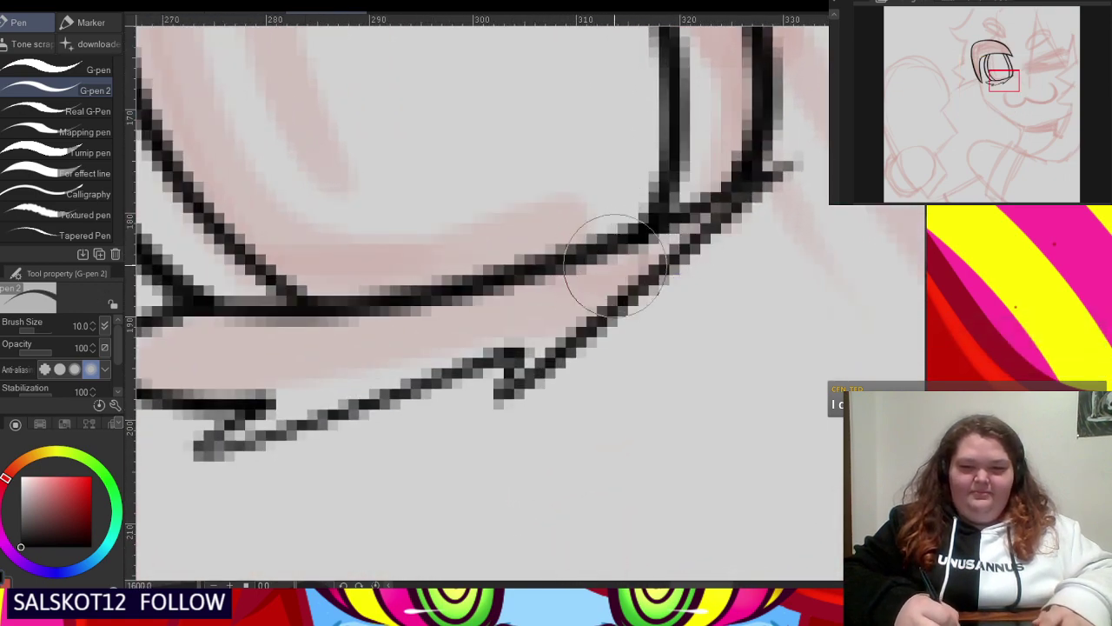
{"action": "scroll", "coordinate": [614, 274], "scroll_direction": "down", "scroll_amount": 12}
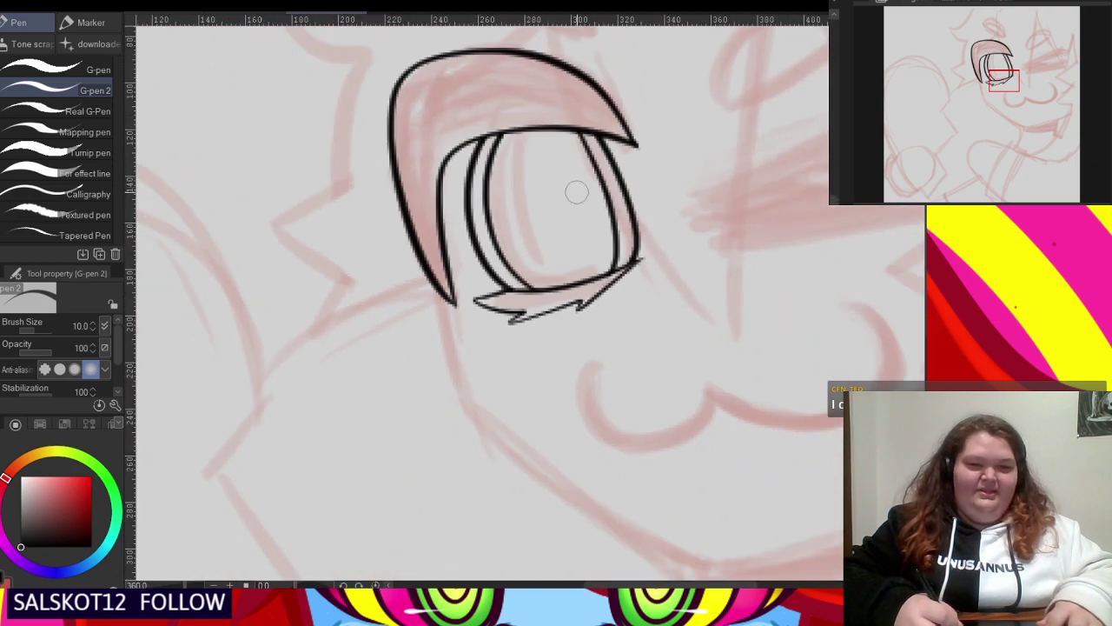
- Ink the eyebrow above the open eye as a slanted teardrop outline and thicken its lower edge
{"action": "scroll", "coordinate": [513, 139], "scroll_direction": "up", "scroll_amount": 1}
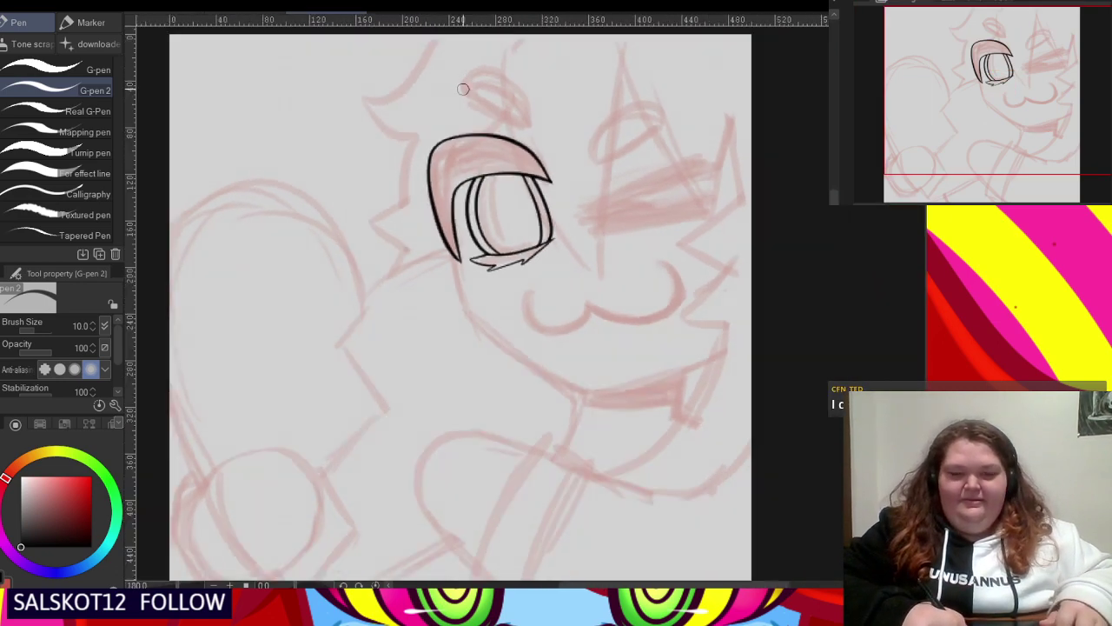
{"action": "scroll", "coordinate": [508, 130], "scroll_direction": "down", "scroll_amount": 3}
{"action": "scroll", "coordinate": [497, 116], "scroll_direction": "up", "scroll_amount": 2}
{"action": "scroll", "coordinate": [497, 116], "scroll_direction": "up", "scroll_amount": 4}
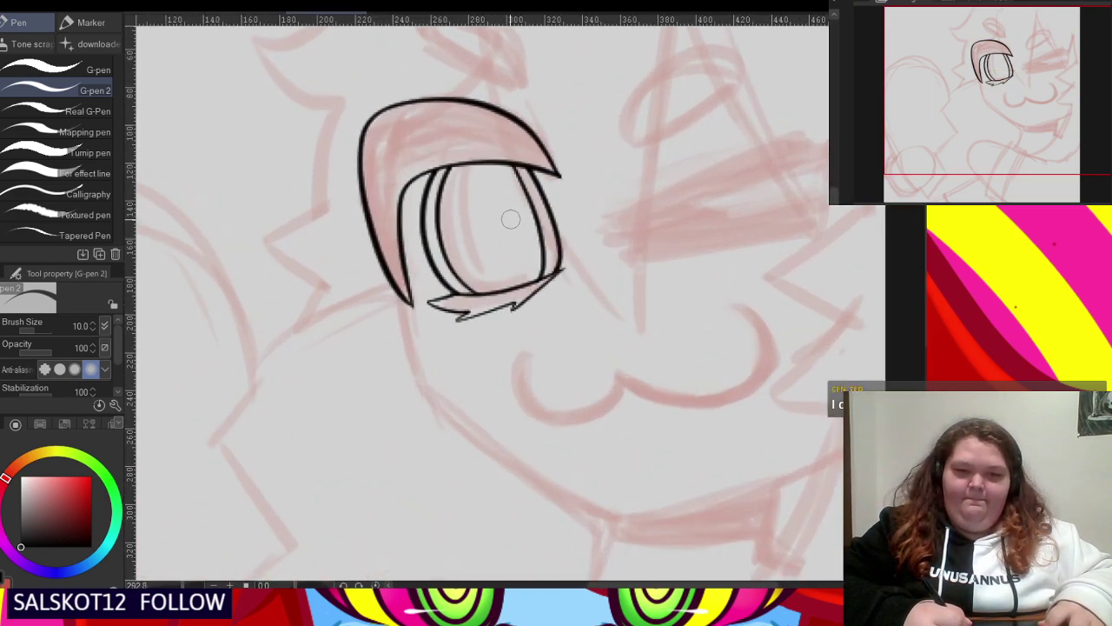
{"action": "scroll", "coordinate": [470, 213], "scroll_direction": "down", "scroll_amount": 2}
{"action": "scroll", "coordinate": [455, 75], "scroll_direction": "down", "scroll_amount": 1}
{"action": "scroll", "coordinate": [444, 79], "scroll_direction": "up", "scroll_amount": 4}
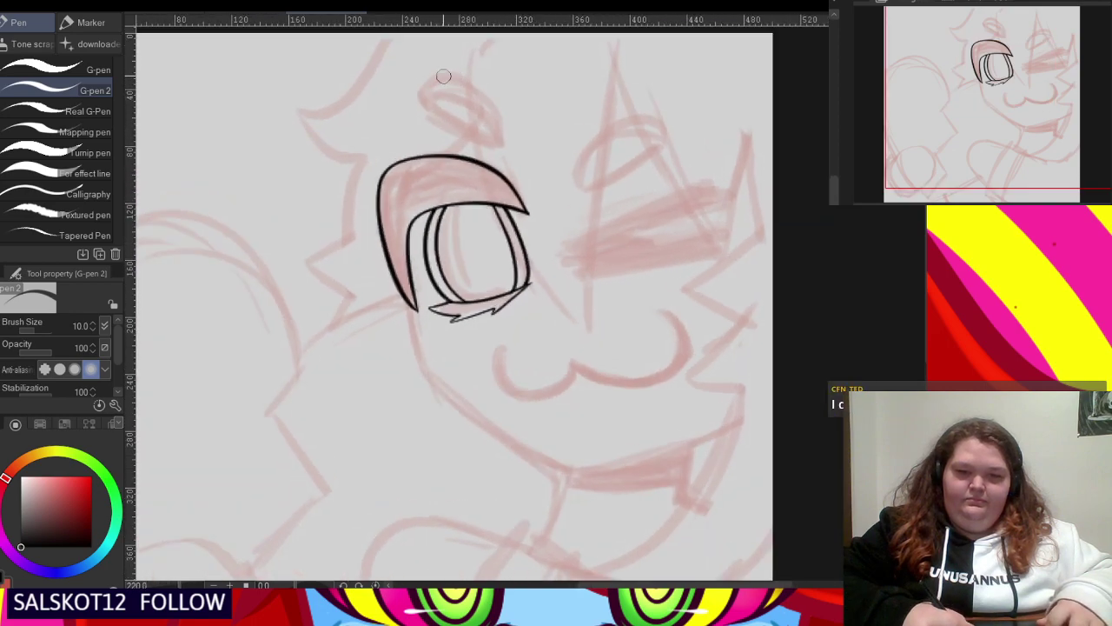
{"action": "left_click_drag", "start_coordinate": [485, 191], "coordinate": [530, 220]}
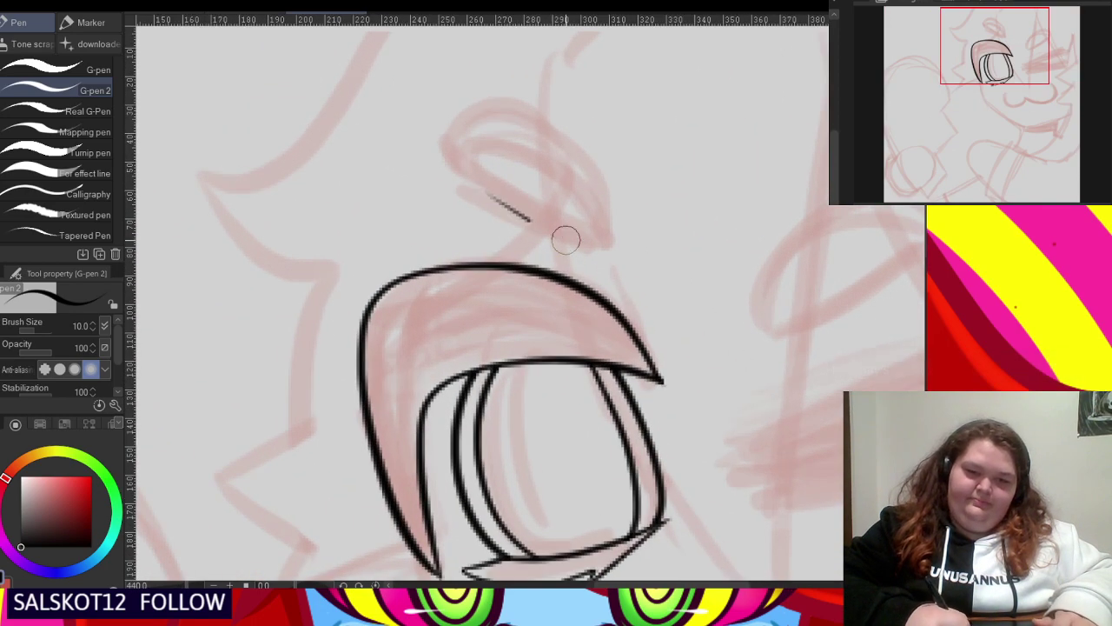
{"action": "mouse_move", "coordinate": [560, 135]}
{"action": "left_mouse_down"}
{"action": "mouse_move", "coordinate": [494, 108]}
{"action": "mouse_move", "coordinate": [458, 156]}
{"action": "left_mouse_up"}
{"action": "left_click_drag", "start_coordinate": [523, 222], "coordinate": [574, 243]}
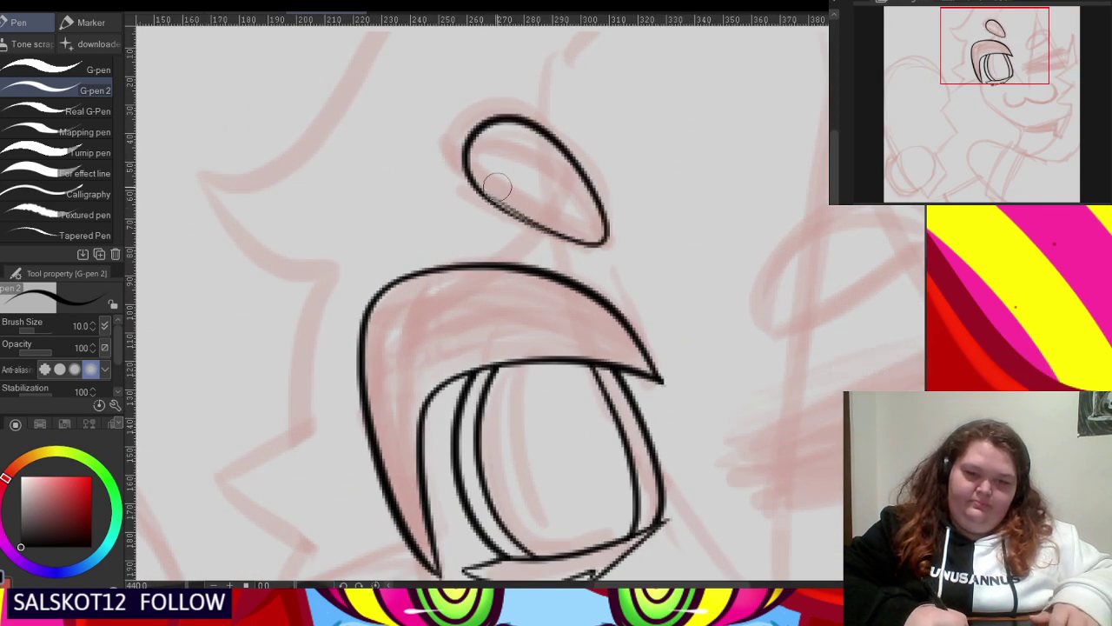
{"action": "scroll", "coordinate": [495, 190], "scroll_direction": "up", "scroll_amount": 2}
{"action": "left_click_drag", "start_coordinate": [484, 194], "coordinate": [568, 243]}
{"action": "scroll", "coordinate": [547, 229], "scroll_direction": "up", "scroll_amount": 1}
{"action": "left_click_drag", "start_coordinate": [491, 208], "coordinate": [576, 249]}
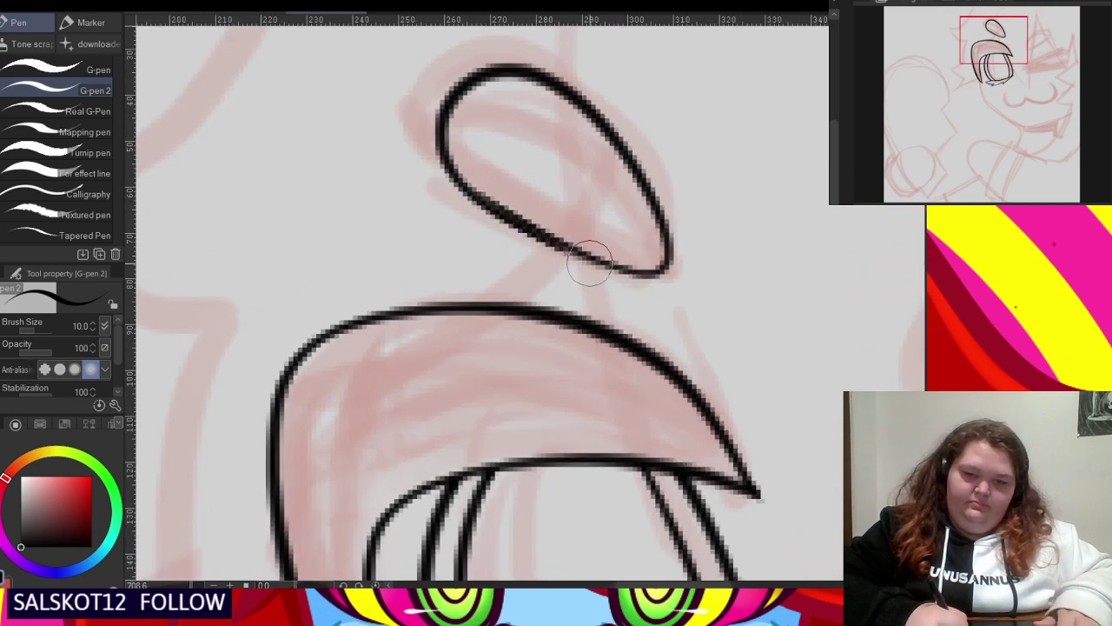
{"action": "left_click_drag", "start_coordinate": [471, 179], "coordinate": [591, 254]}
- Ink the eyebrow above the winking eye as a closed oval slanting up toward the outer side
{"action": "scroll", "coordinate": [436, 178], "scroll_direction": "down", "scroll_amount": 8}
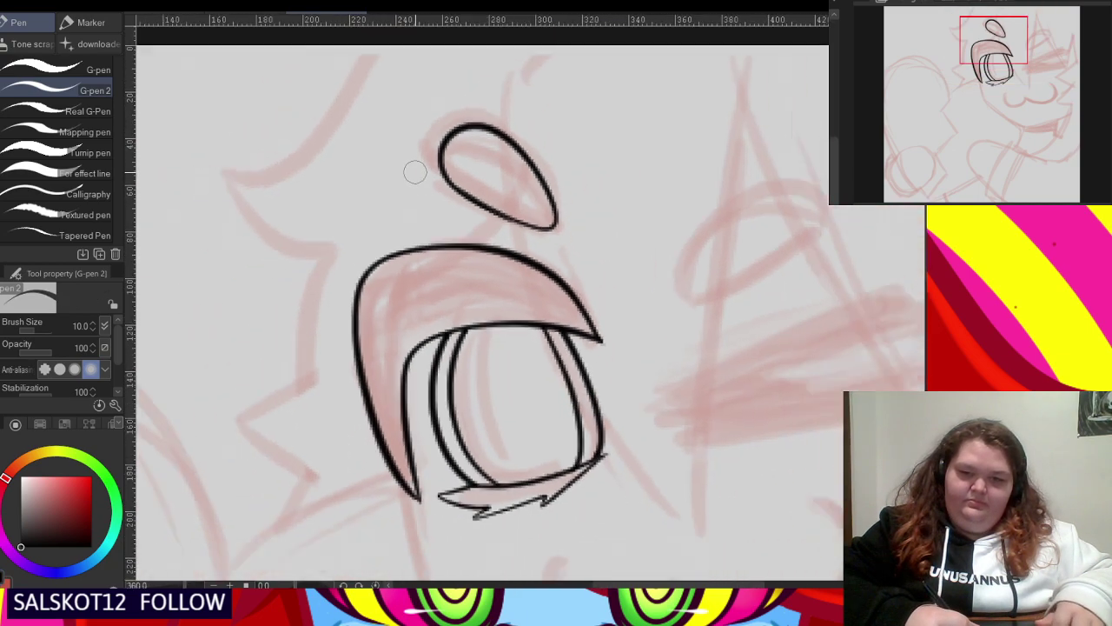
{"action": "scroll", "coordinate": [734, 252], "scroll_direction": "up", "scroll_amount": 4}
{"action": "mouse_move", "coordinate": [700, 272]}
{"action": "left_mouse_down"}
{"action": "mouse_move", "coordinate": [786, 178]}
{"action": "mouse_move", "coordinate": [720, 164]}
{"action": "mouse_move", "coordinate": [636, 199]}
{"action": "mouse_move", "coordinate": [604, 260]}
{"action": "mouse_move", "coordinate": [617, 295]}
{"action": "mouse_move", "coordinate": [645, 296]}
{"action": "left_mouse_up"}
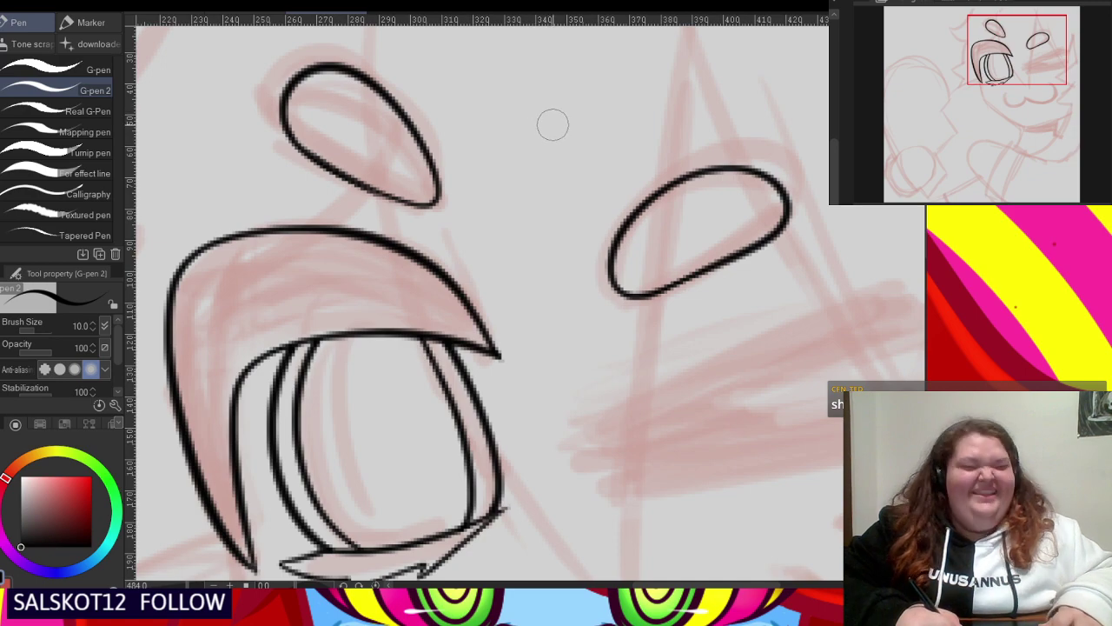
- Ink the fringe with long crossing lines, forming a spike between the eyes and more spikes over the winking eye
{"action": "scroll", "coordinate": [553, 125], "scroll_direction": "down", "scroll_amount": 4}
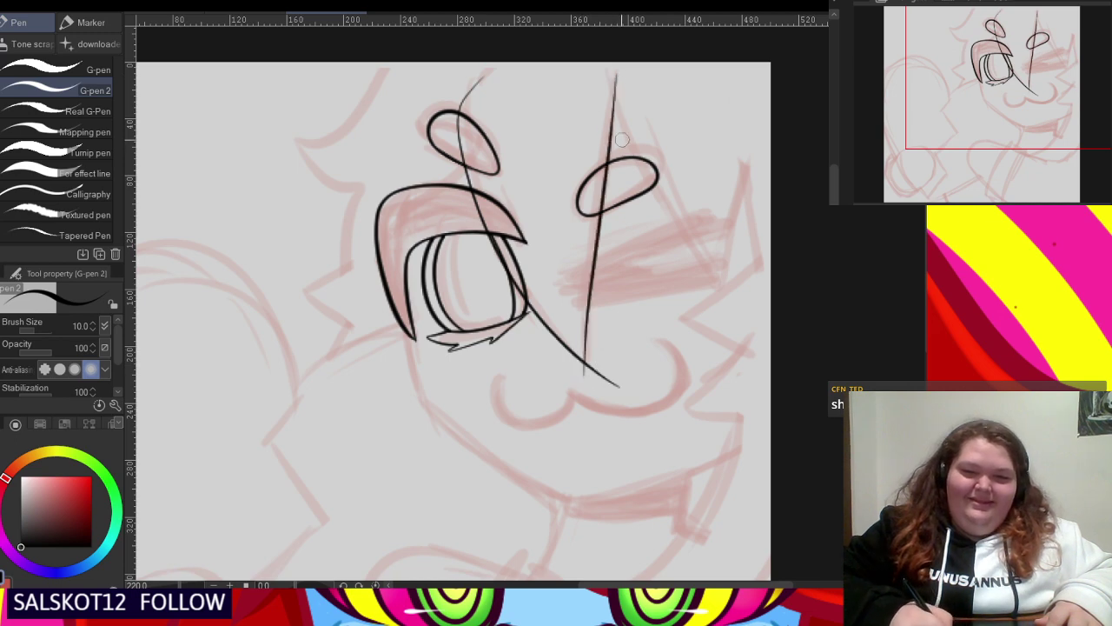
{"action": "left_click_drag", "start_coordinate": [591, 85], "coordinate": [733, 302]}
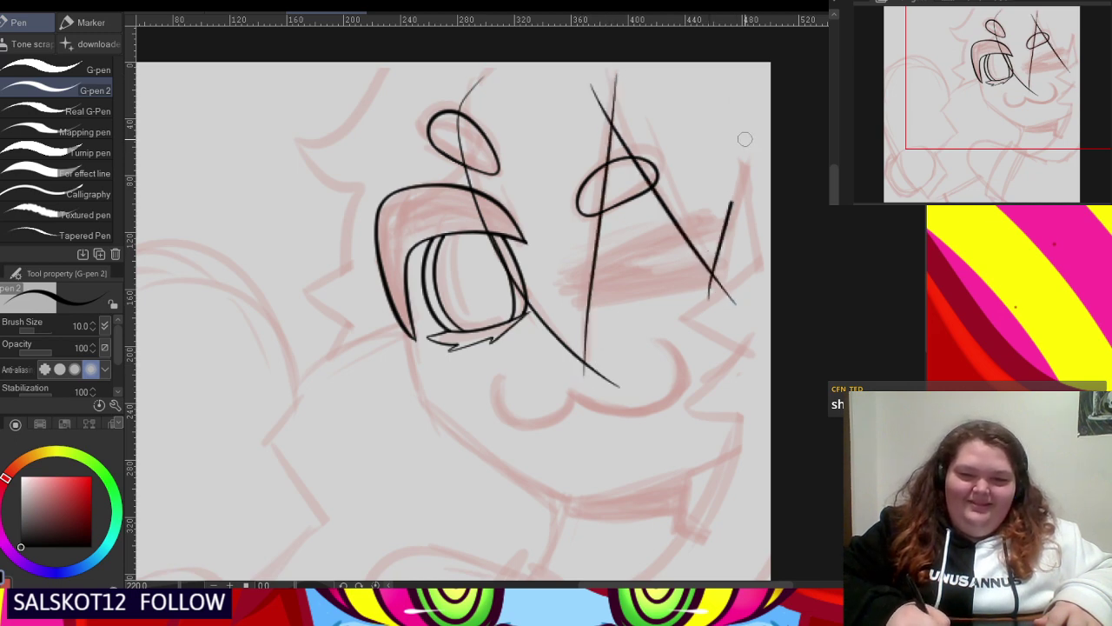
{"action": "key", "text": "ctrl+z"}
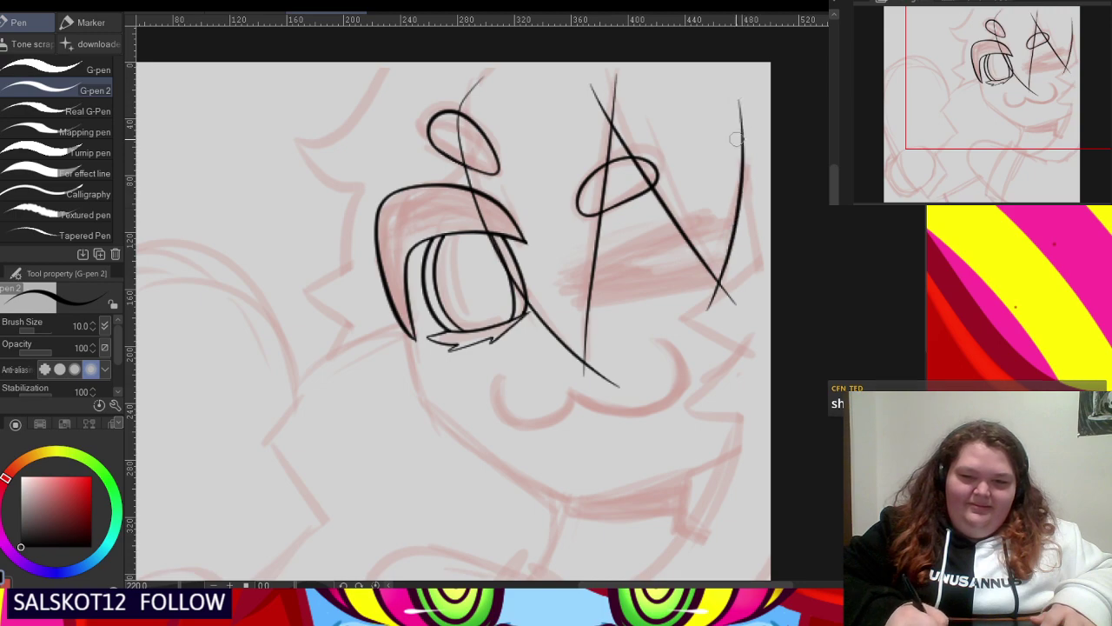
{"action": "left_click_drag", "start_coordinate": [726, 111], "coordinate": [761, 326]}
{"action": "scroll", "coordinate": [586, 374], "scroll_direction": "up", "scroll_amount": 2}
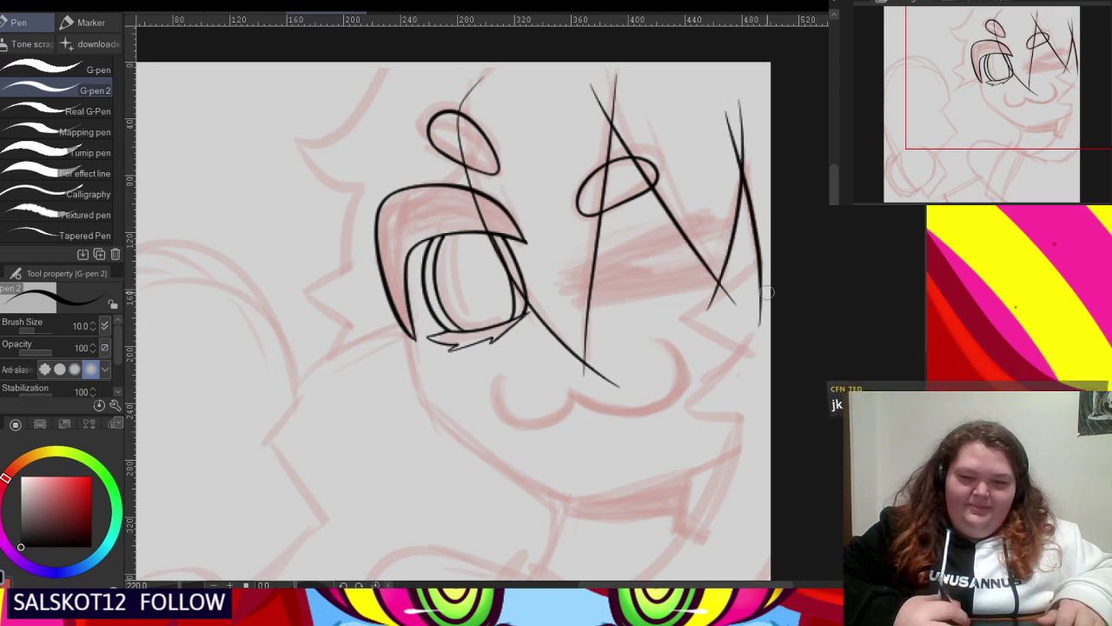
- Erase the fringe line ends that overshoot the spike tips and the hair segments that run through both eyebrows
{"action": "scroll", "coordinate": [605, 338], "scroll_direction": "down", "scroll_amount": 1}
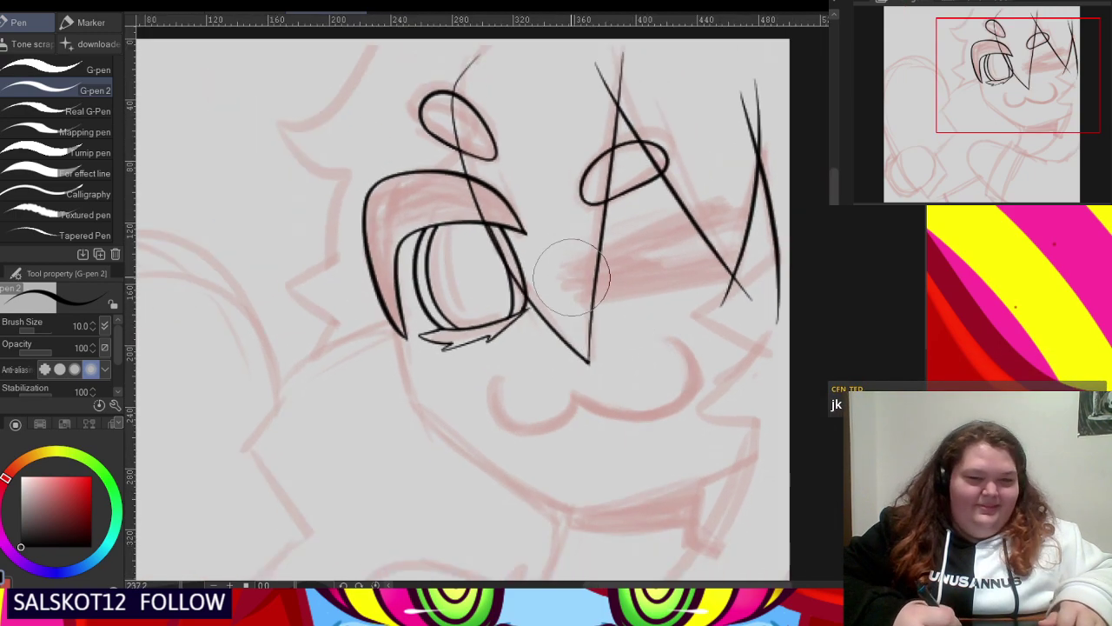
{"action": "scroll", "coordinate": [494, 144], "scroll_direction": "up", "scroll_amount": 2}
{"action": "left_click", "coordinate": [445, 117]}
{"action": "left_click", "coordinate": [652, 197]}
{"action": "left_click", "coordinate": [702, 172]}
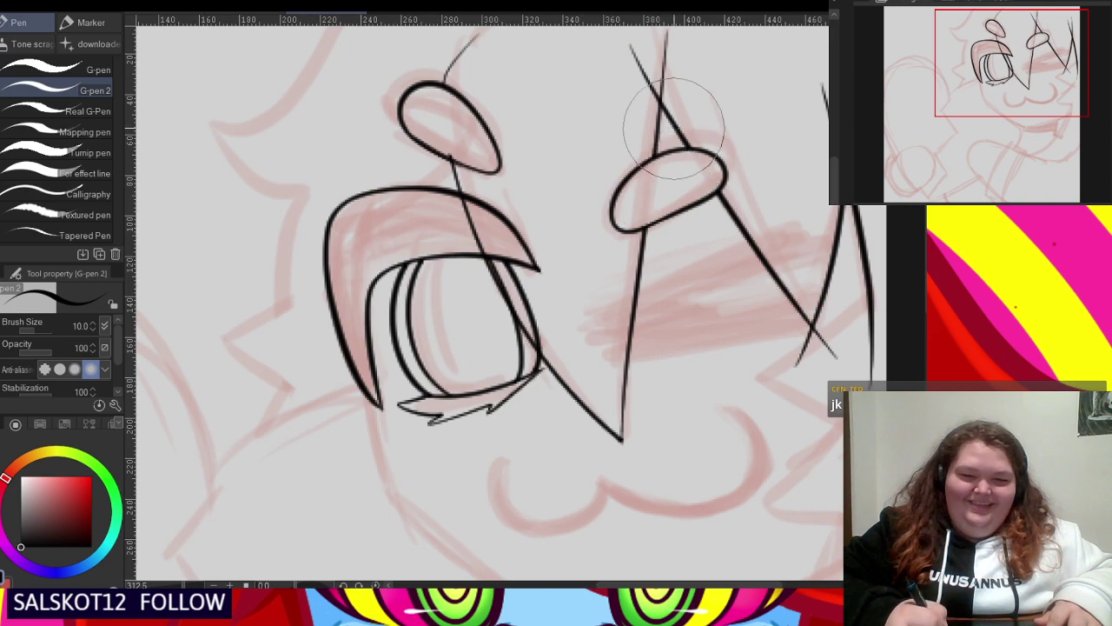
{"action": "left_click_drag", "start_coordinate": [615, 55], "coordinate": [670, 77]}
{"action": "scroll", "coordinate": [670, 161], "scroll_direction": "down", "scroll_amount": 2}
{"action": "scroll", "coordinate": [803, 313], "scroll_direction": "up", "scroll_amount": 1}
{"action": "left_click_drag", "start_coordinate": [778, 343], "coordinate": [804, 299]}
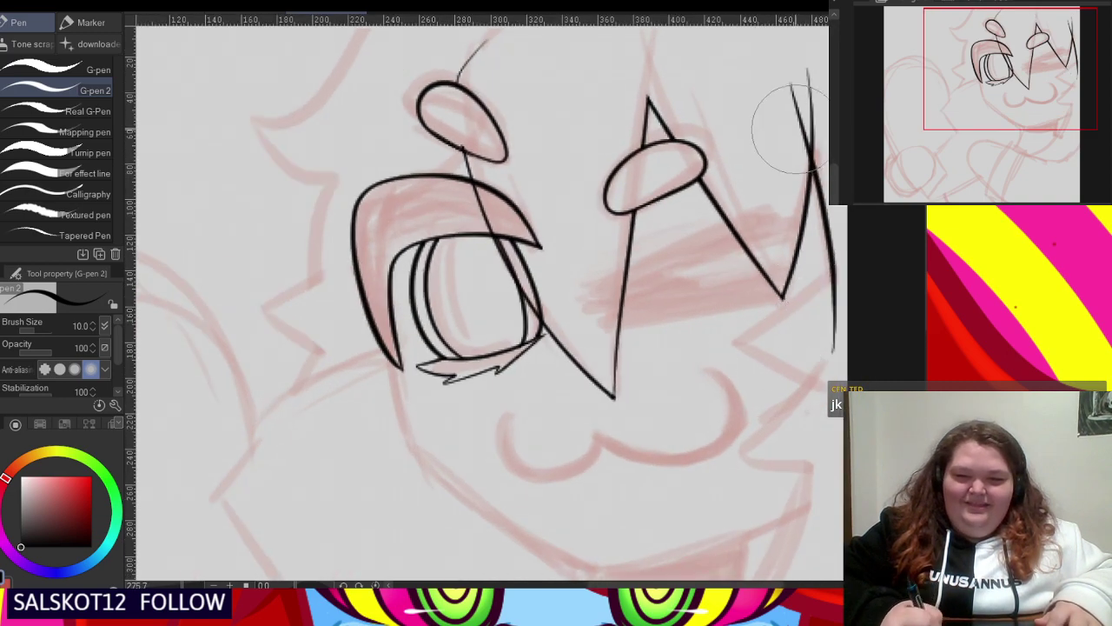
{"action": "left_click_drag", "start_coordinate": [771, 113], "coordinate": [825, 132]}
- Ink the jagged side hair beside the winking eye's cheek and erase the line ends that overshoot its spike corners
{"action": "scroll", "coordinate": [699, 145], "scroll_direction": "down", "scroll_amount": 3}
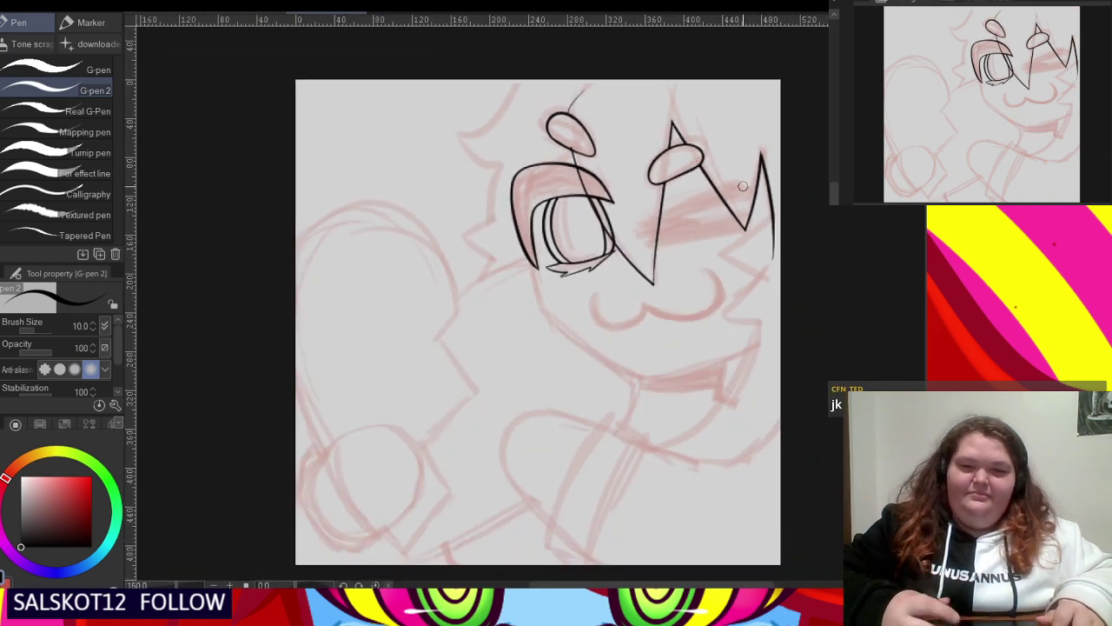
{"action": "scroll", "coordinate": [743, 185], "scroll_direction": "up", "scroll_amount": 4}
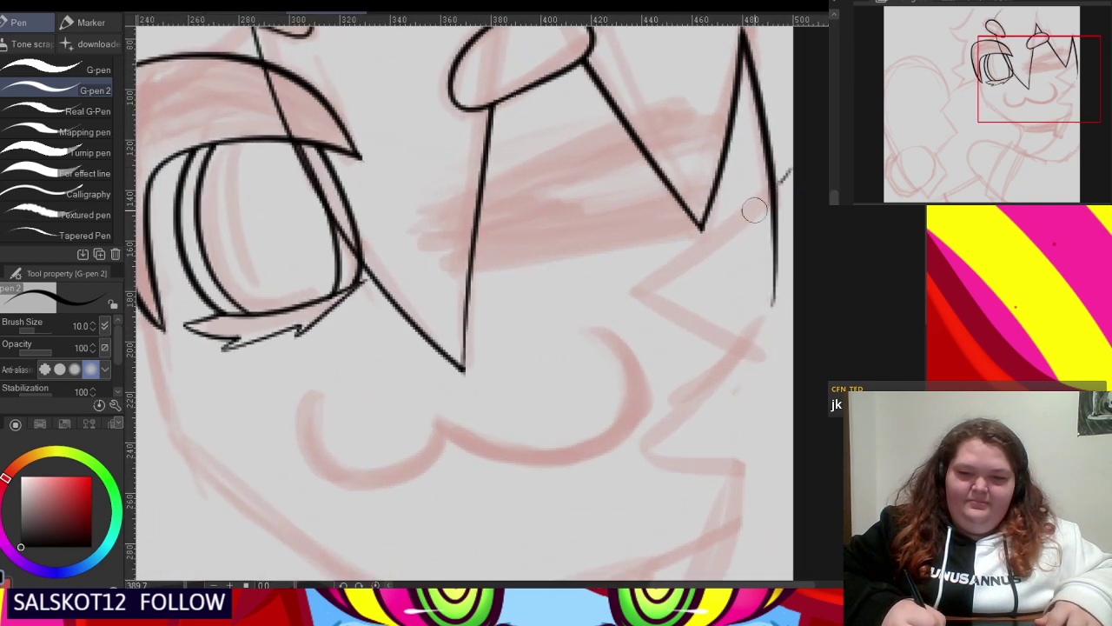
{"action": "mouse_move", "coordinate": [787, 173]}
{"action": "left_mouse_down"}
{"action": "mouse_move", "coordinate": [617, 299]}
{"action": "mouse_move", "coordinate": [702, 326]}
{"action": "mouse_move", "coordinate": [647, 433]}
{"action": "mouse_move", "coordinate": [793, 477]}
{"action": "left_mouse_up"}
{"action": "scroll", "coordinate": [765, 417], "scroll_direction": "down", "scroll_amount": 3}
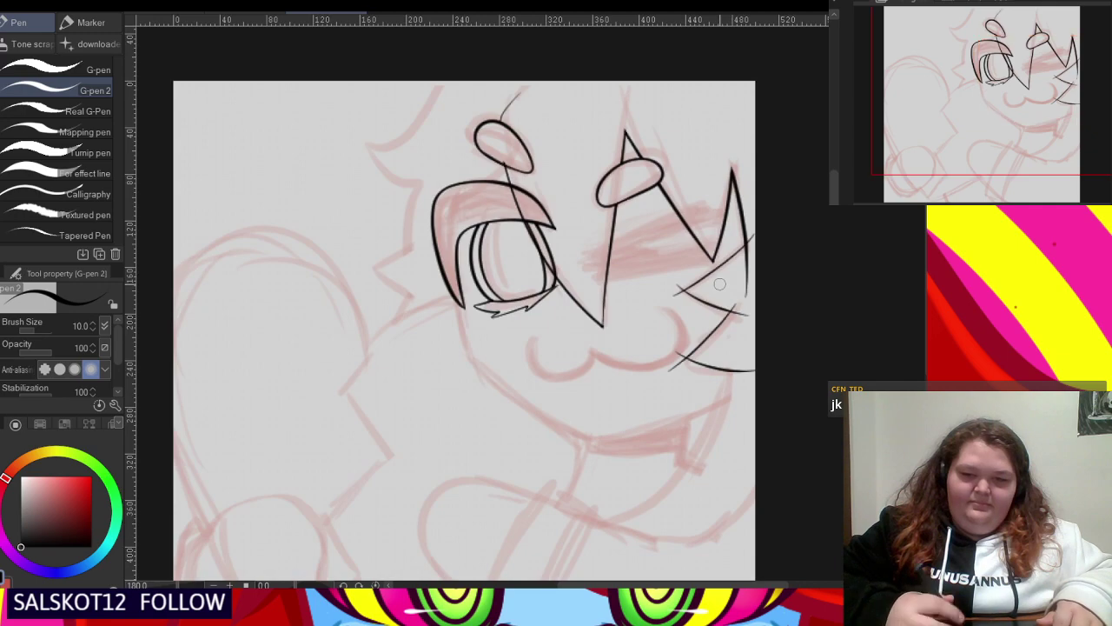
{"action": "scroll", "coordinate": [713, 282], "scroll_direction": "up", "scroll_amount": 2}
{"action": "scroll", "coordinate": [712, 283], "scroll_direction": "up", "scroll_amount": 1}
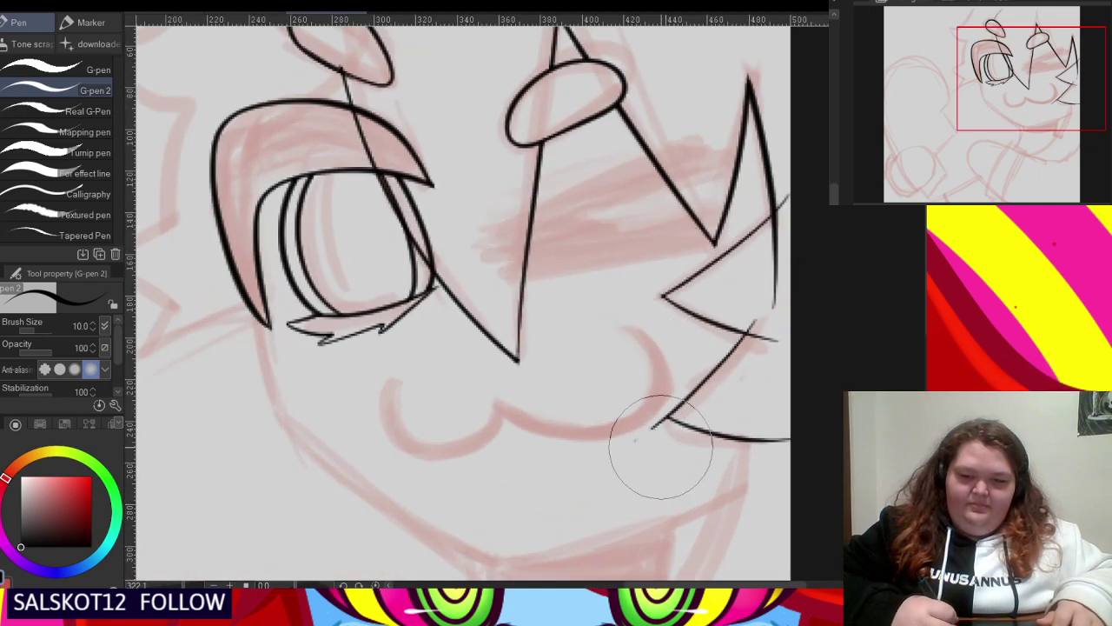
{"action": "mouse_move", "coordinate": [758, 310]}
{"action": "left_mouse_down"}
{"action": "mouse_move", "coordinate": [761, 354]}
{"action": "mouse_move", "coordinate": [804, 186]}
{"action": "left_mouse_up"}
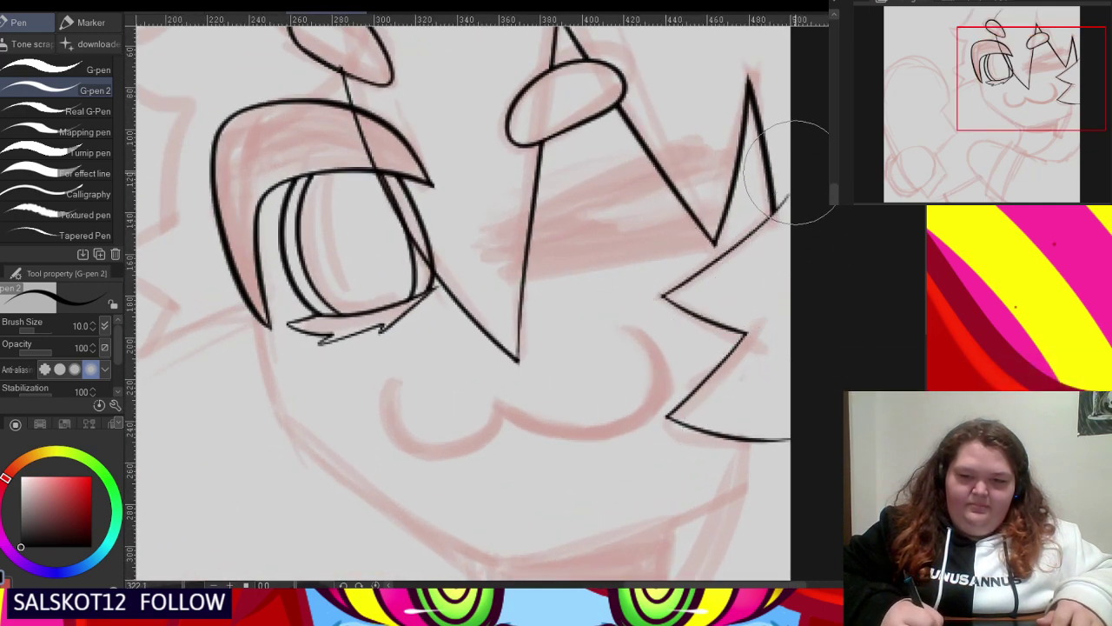
{"action": "scroll", "coordinate": [752, 144], "scroll_direction": "down", "scroll_amount": 5}
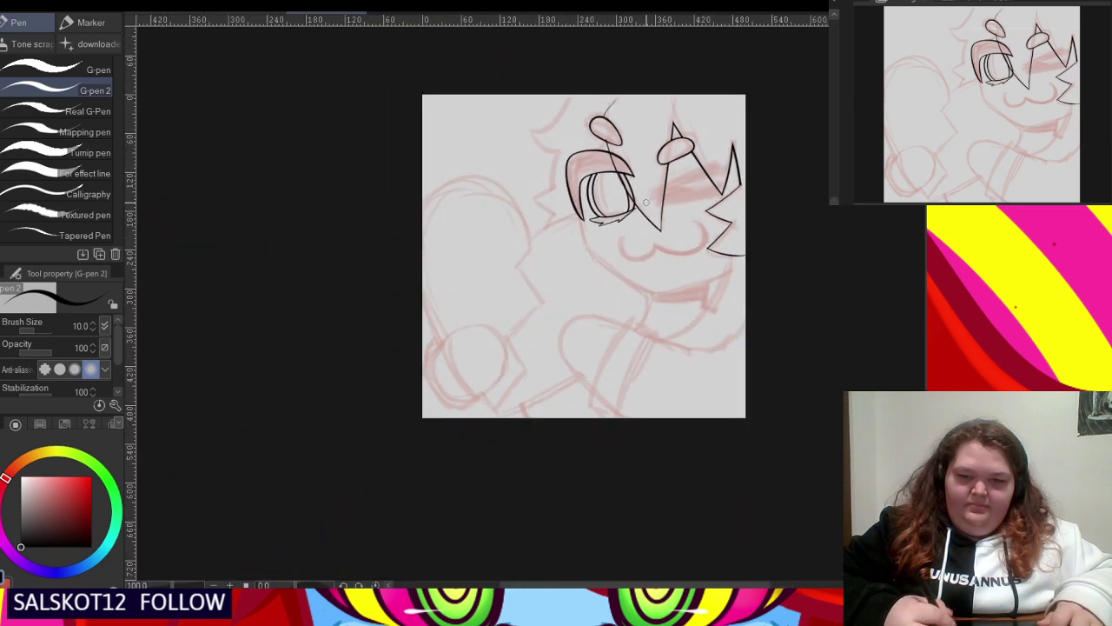
- Ink the curve from the lowest side spike to below the chin, the rounded shoulder loop, and the lower curve toward the canvas's right edge
{"action": "scroll", "coordinate": [646, 203], "scroll_direction": "up", "scroll_amount": 4}
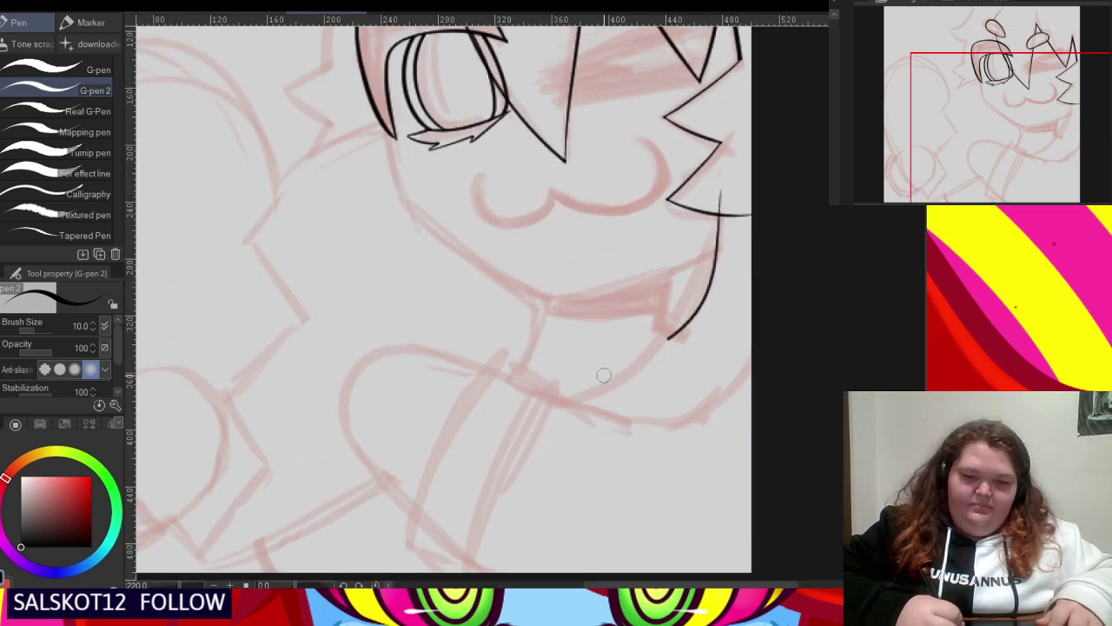
{"action": "scroll", "coordinate": [581, 402], "scroll_direction": "down", "scroll_amount": 4}
{"action": "scroll", "coordinate": [496, 409], "scroll_direction": "up", "scroll_amount": 3}
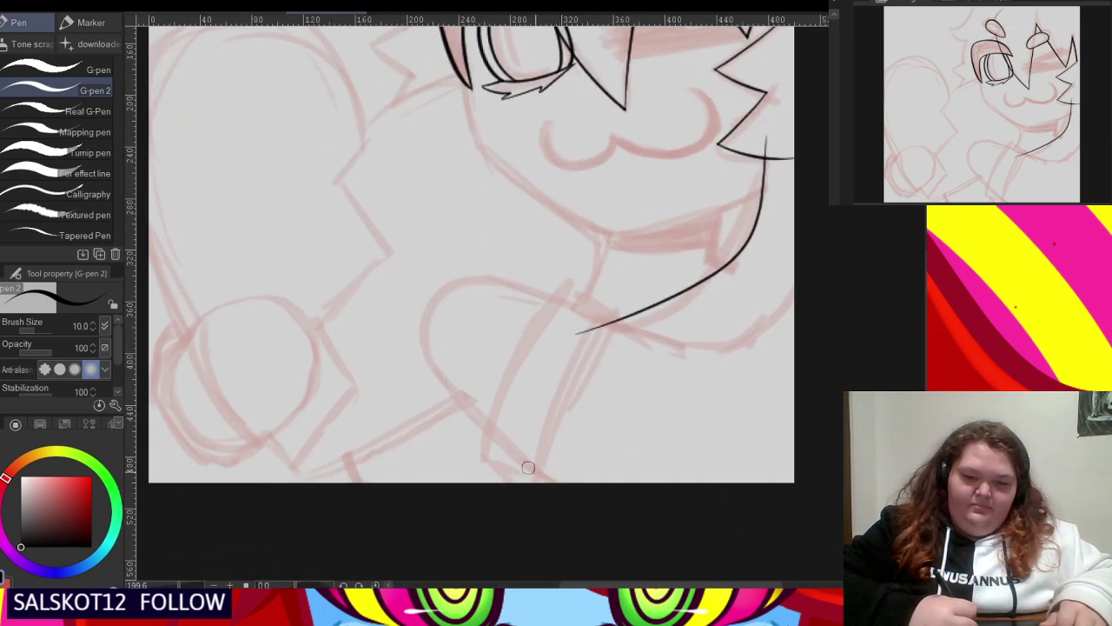
{"action": "left_click_drag", "start_coordinate": [559, 304], "coordinate": [692, 360]}
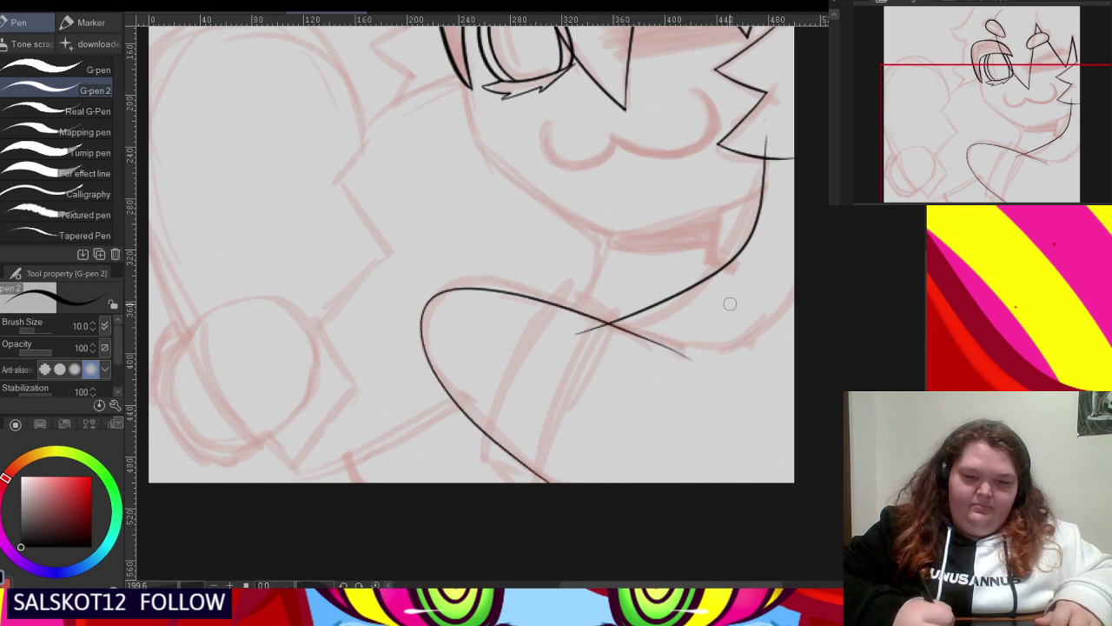
{"action": "scroll", "coordinate": [653, 347], "scroll_direction": "up", "scroll_amount": 1}
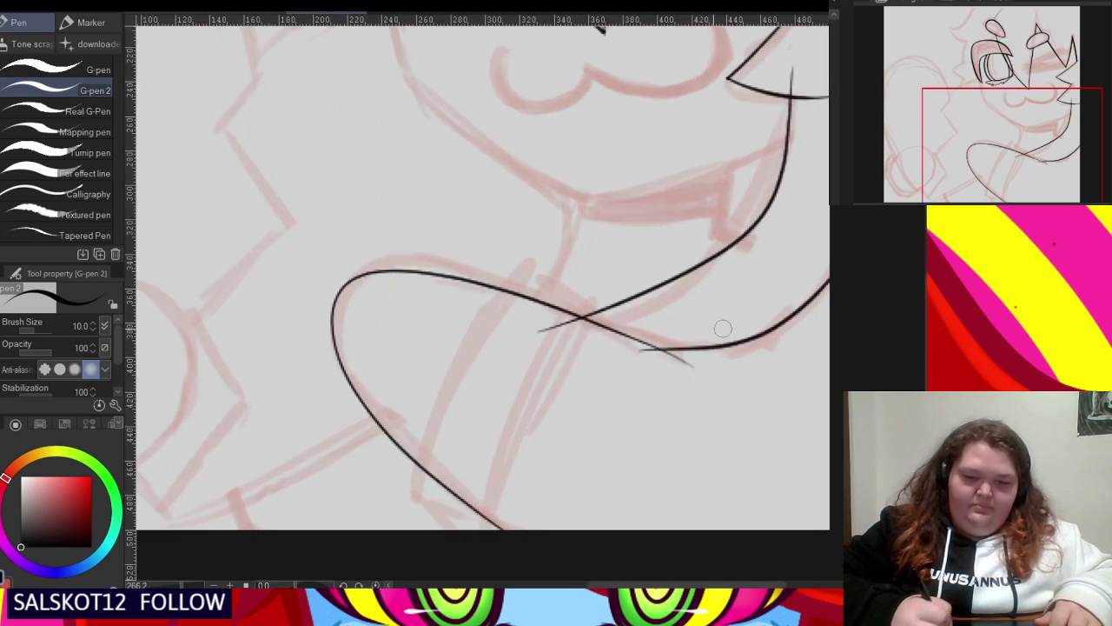
{"action": "key", "text": "ctrl+z"}
{"action": "left_click_drag", "start_coordinate": [627, 346], "coordinate": [789, 314]}
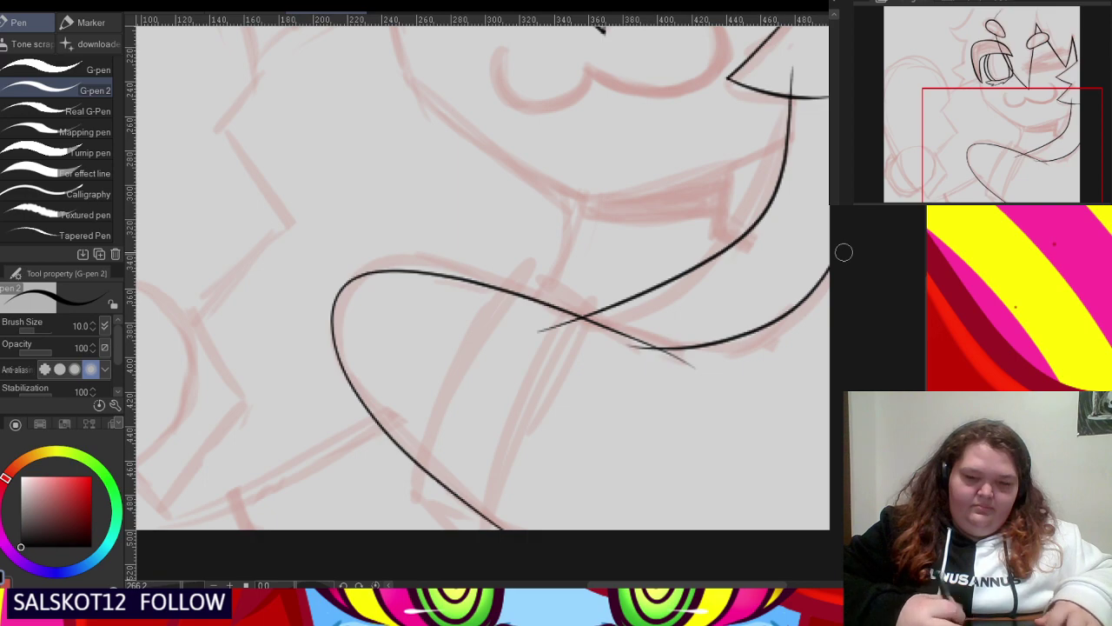
- Erase the crossing line ends below the chin and at the lowest side spike, and re-ink the lower curve to the canvas's right edge
{"action": "scroll", "coordinate": [587, 320], "scroll_direction": "up", "scroll_amount": 1}
{"action": "left_click", "coordinate": [509, 330]}
{"action": "left_click_drag", "start_coordinate": [662, 377], "coordinate": [703, 385]}
{"action": "scroll", "coordinate": [613, 350], "scroll_direction": "down", "scroll_amount": 1}
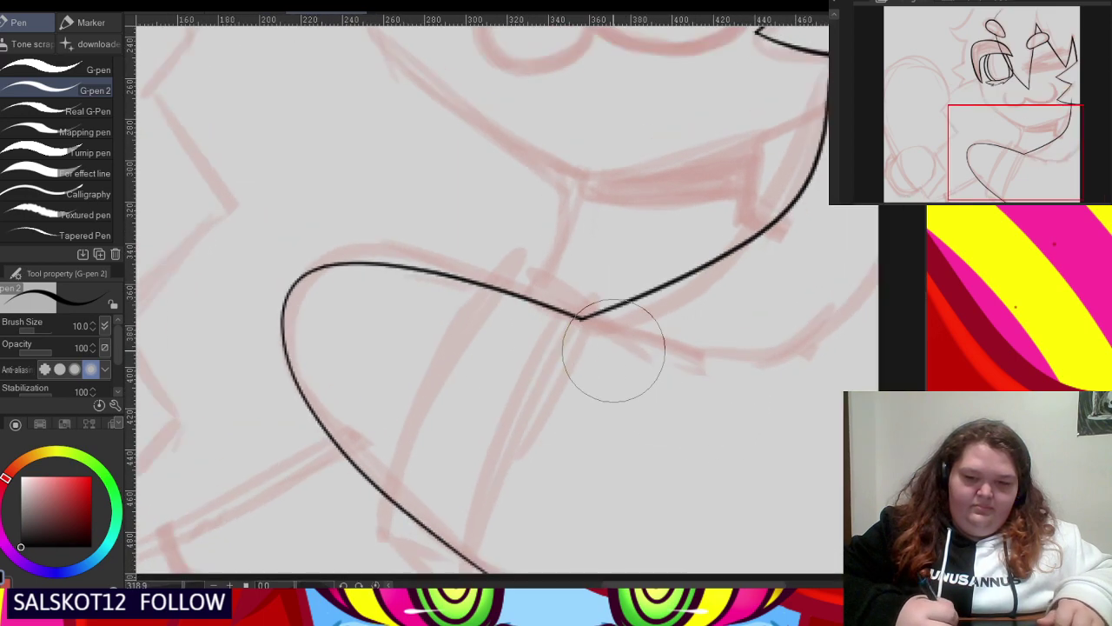
{"action": "scroll", "coordinate": [614, 350], "scroll_direction": "down", "scroll_amount": 2}
{"action": "left_click_drag", "start_coordinate": [641, 350], "coordinate": [795, 292]}
{"action": "scroll", "coordinate": [658, 360], "scroll_direction": "down", "scroll_amount": 2}
{"action": "scroll", "coordinate": [740, 229], "scroll_direction": "up", "scroll_amount": 2}
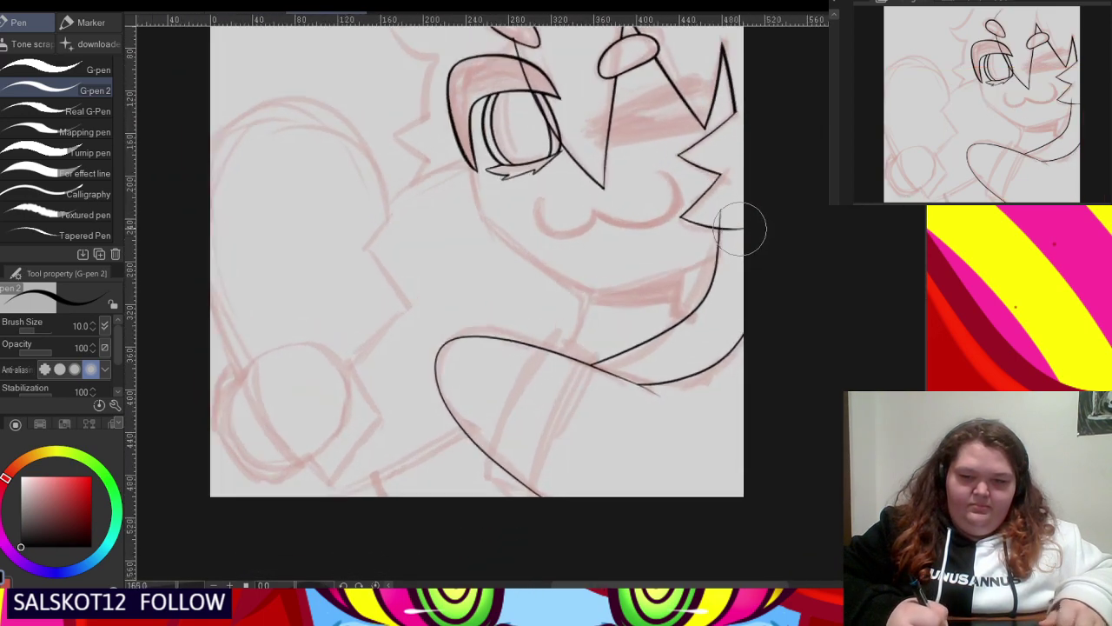
{"action": "scroll", "coordinate": [699, 287], "scroll_direction": "down", "scroll_amount": 1}
{"action": "scroll", "coordinate": [700, 286], "scroll_direction": "down", "scroll_amount": 2}
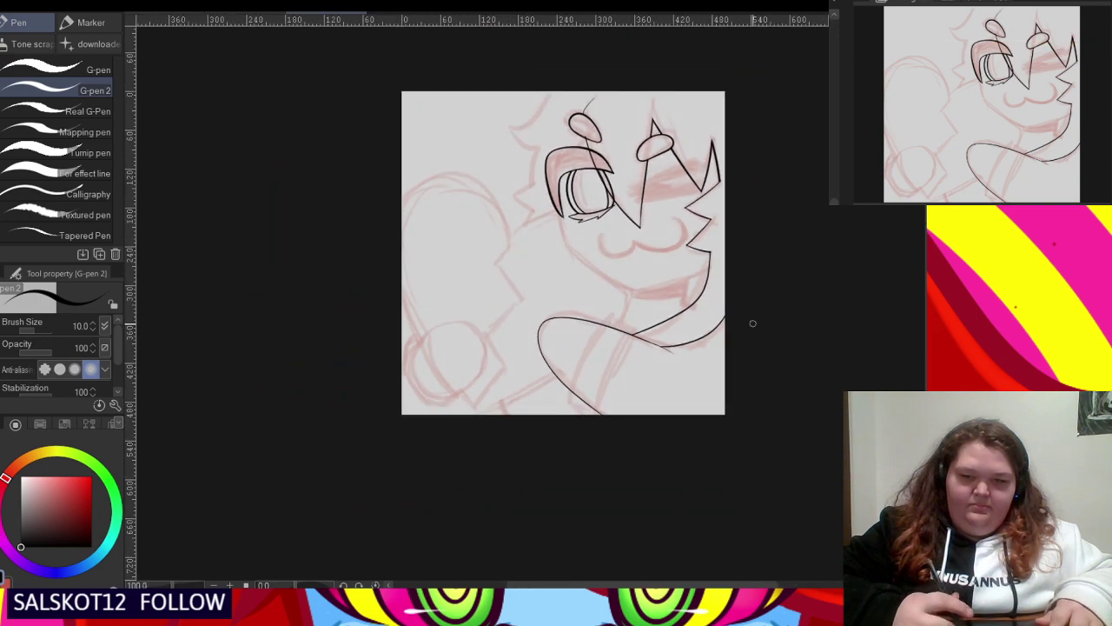
- Ink the cat mouth's two rounded curves in black and erase the line ends that cross where they meet
{"action": "scroll", "coordinate": [675, 172], "scroll_direction": "up", "scroll_amount": 3}
{"action": "scroll", "coordinate": [542, 224], "scroll_direction": "down", "scroll_amount": 2}
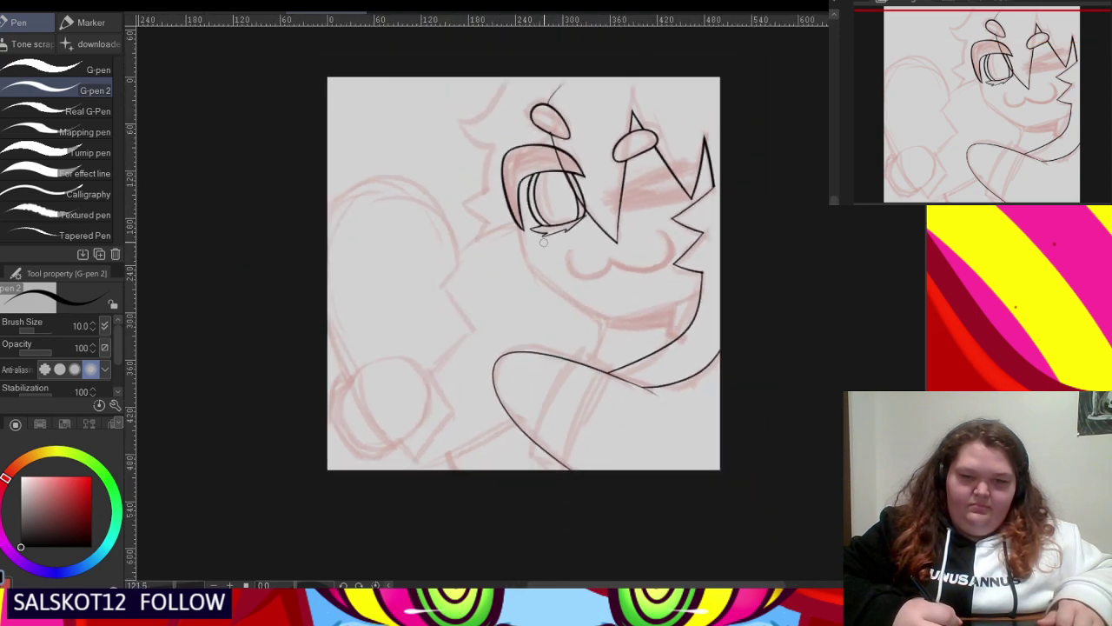
{"action": "scroll", "coordinate": [548, 212], "scroll_direction": "up", "scroll_amount": 1}
{"action": "scroll", "coordinate": [548, 212], "scroll_direction": "up", "scroll_amount": 3}
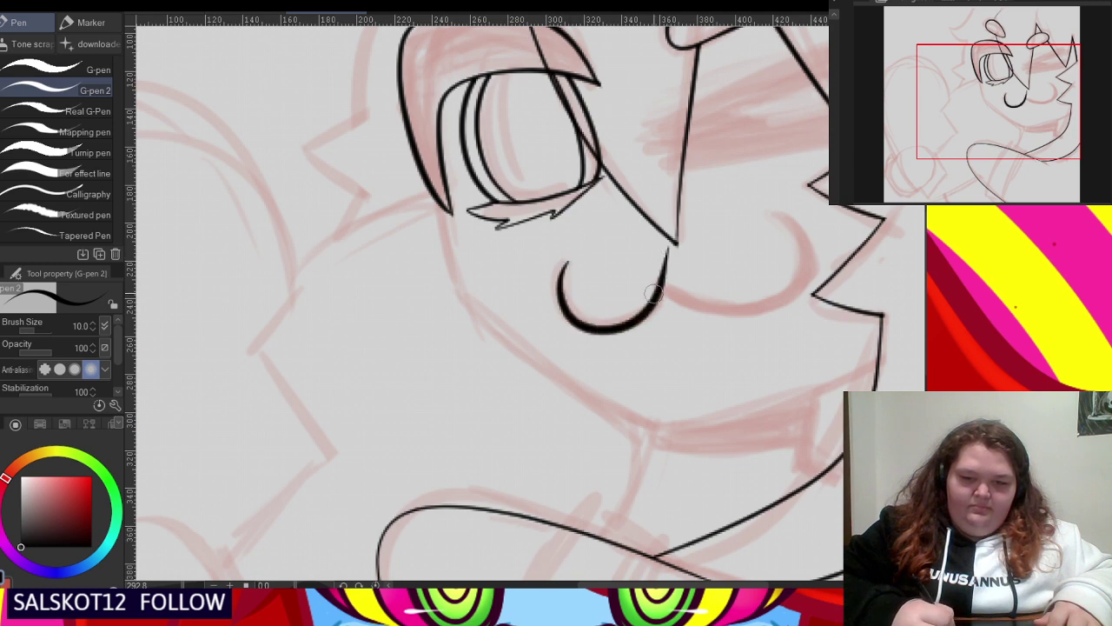
{"action": "mouse_move", "coordinate": [687, 304]}
{"action": "left_mouse_down"}
{"action": "mouse_move", "coordinate": [802, 249]}
{"action": "mouse_move", "coordinate": [752, 203]}
{"action": "left_mouse_up"}
{"action": "scroll", "coordinate": [756, 201], "scroll_direction": "up", "scroll_amount": 2}
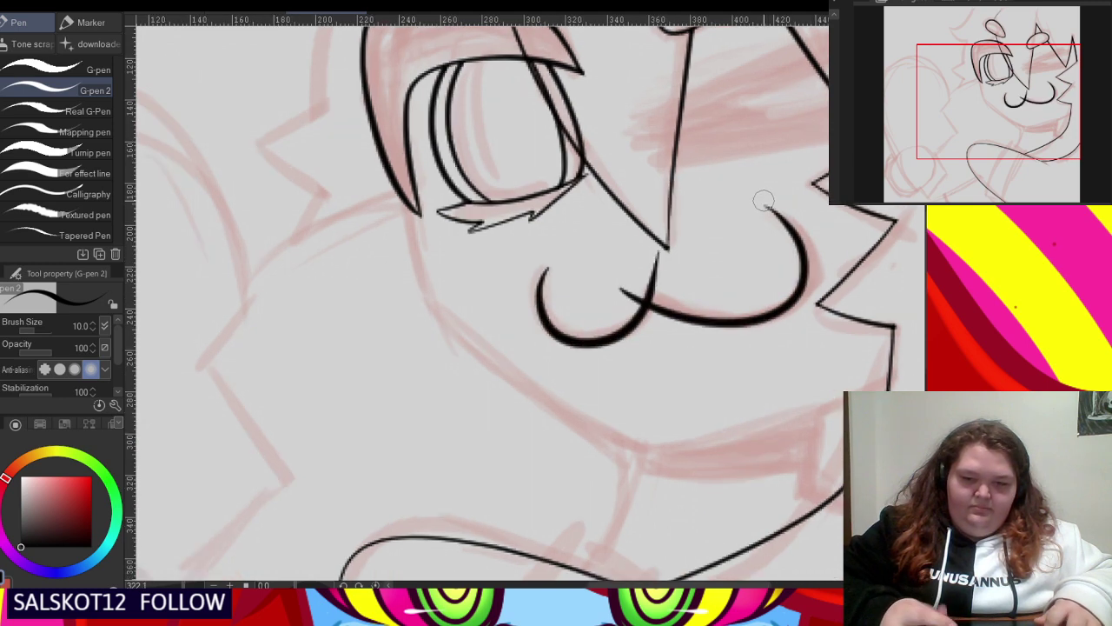
{"action": "left_click_drag", "start_coordinate": [597, 300], "coordinate": [641, 310]}
{"action": "scroll", "coordinate": [628, 250], "scroll_direction": "down", "scroll_amount": 3}
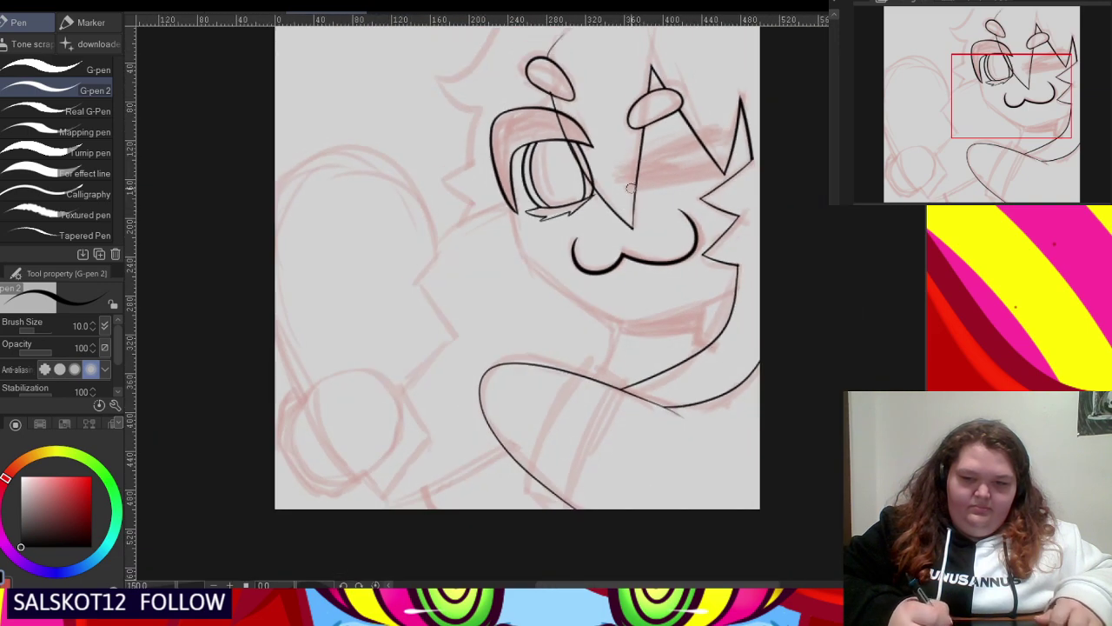
- Ink the winking eye's slanted closed-lid shape with its inner notch, and erase the overshooting line ends at its inner corner
{"action": "scroll", "coordinate": [661, 133], "scroll_direction": "up", "scroll_amount": 3}
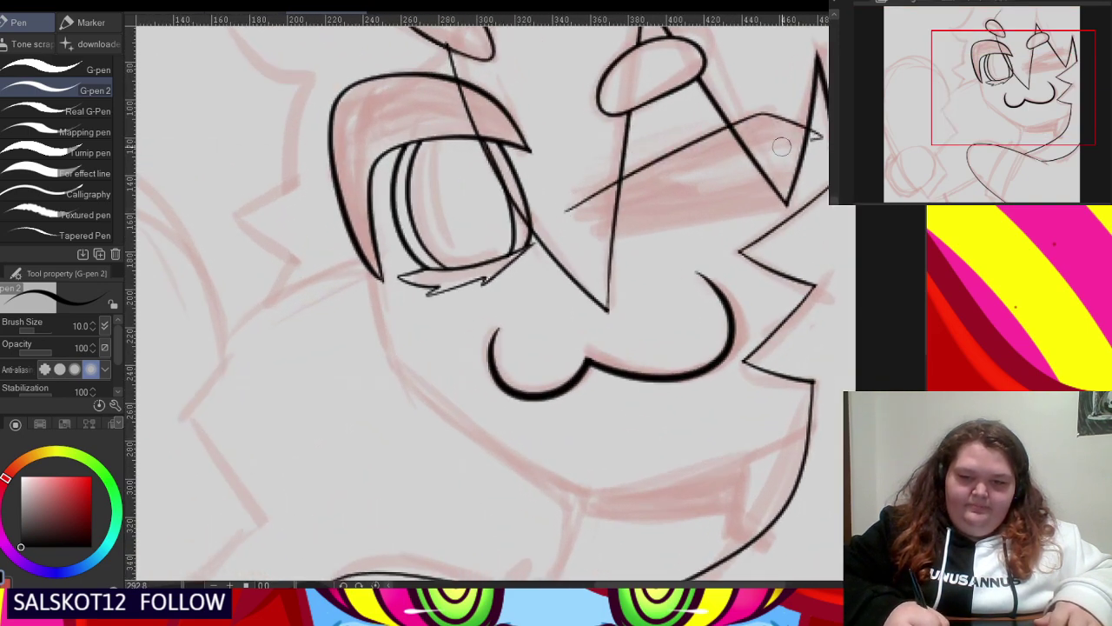
{"action": "left_click_drag", "start_coordinate": [662, 188], "coordinate": [707, 174]}
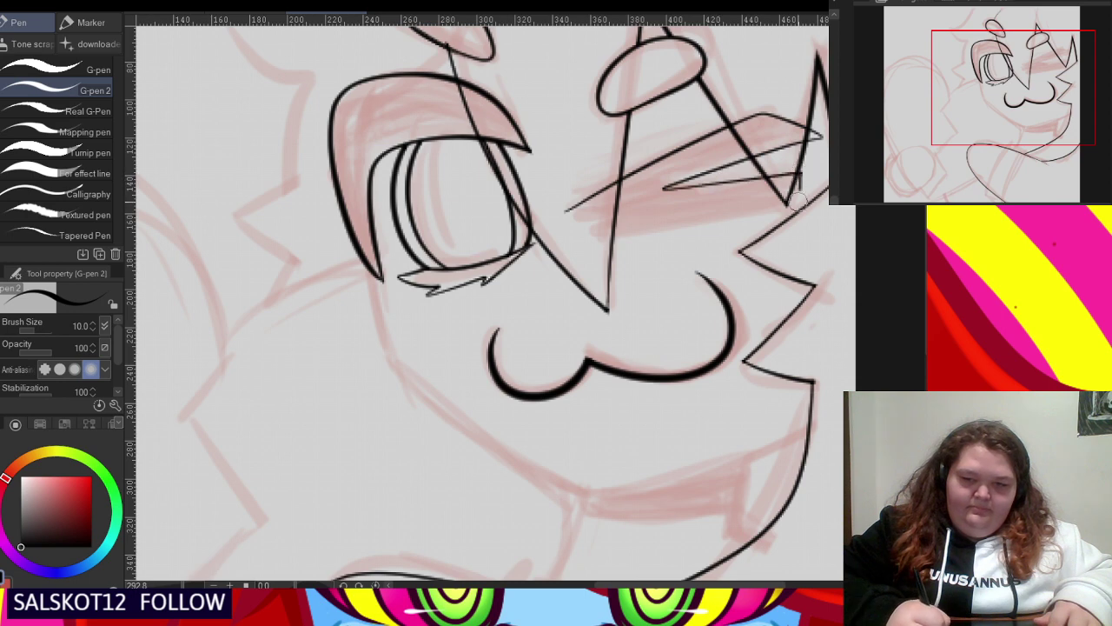
{"action": "left_click_drag", "start_coordinate": [797, 198], "coordinate": [740, 208]}
{"action": "left_click_drag", "start_coordinate": [605, 225], "coordinate": [575, 196]}
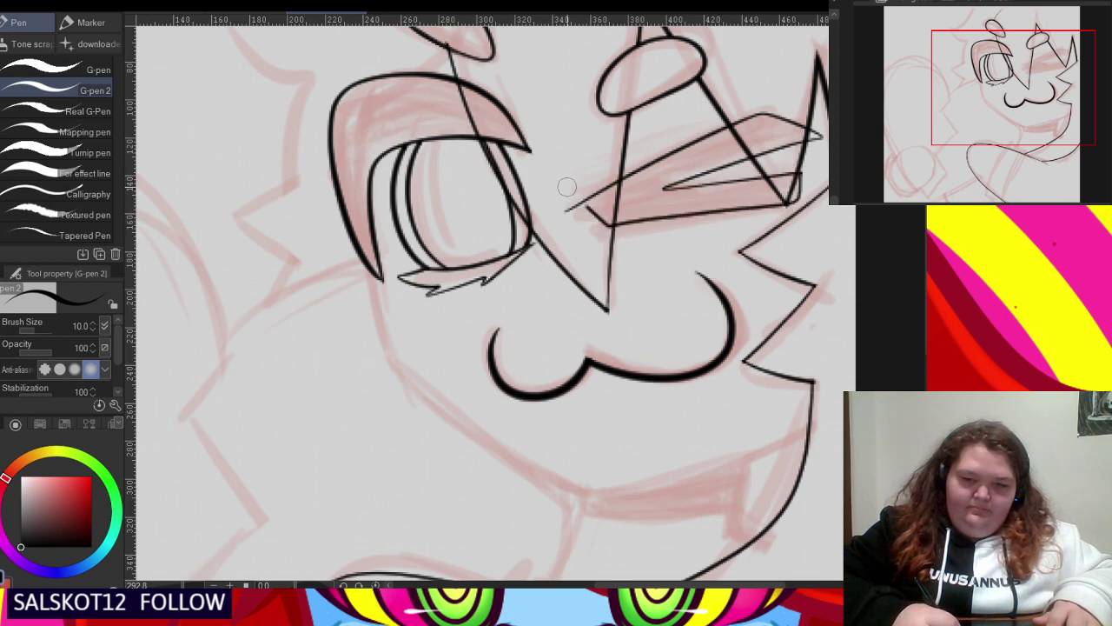
{"action": "scroll", "coordinate": [590, 187], "scroll_direction": "up", "scroll_amount": 1}
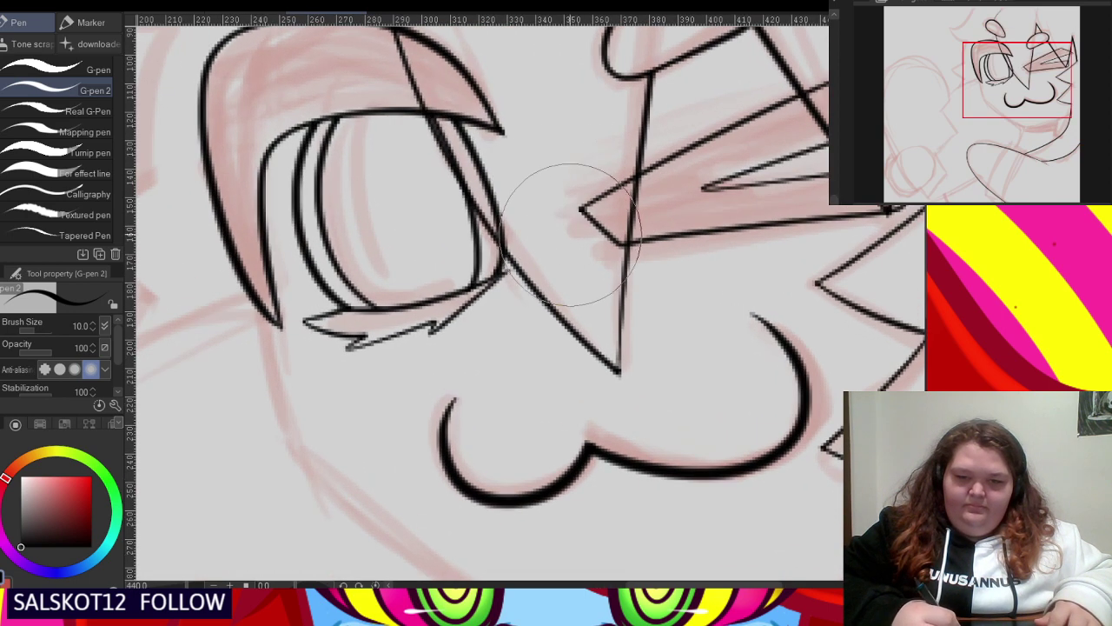
- Erase the fringe hair segments that run through the open eye and the winking eye's lid shape
{"action": "scroll", "coordinate": [591, 187], "scroll_direction": "down", "scroll_amount": 2}
{"action": "scroll", "coordinate": [484, 169], "scroll_direction": "up", "scroll_amount": 2}
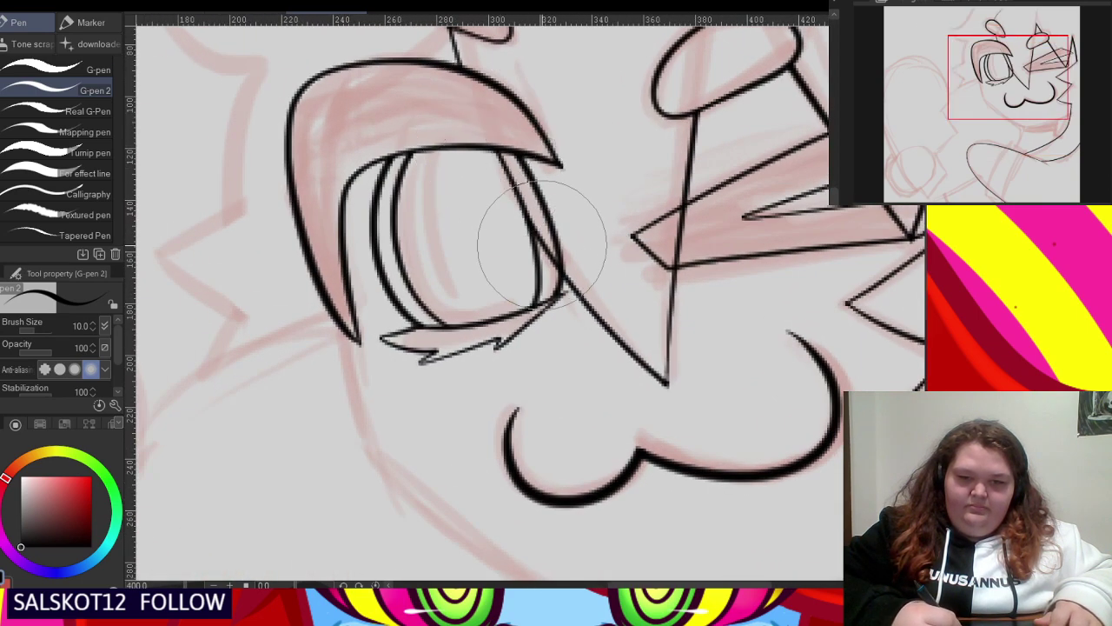
{"action": "scroll", "coordinate": [591, 226], "scroll_direction": "down", "scroll_amount": 1}
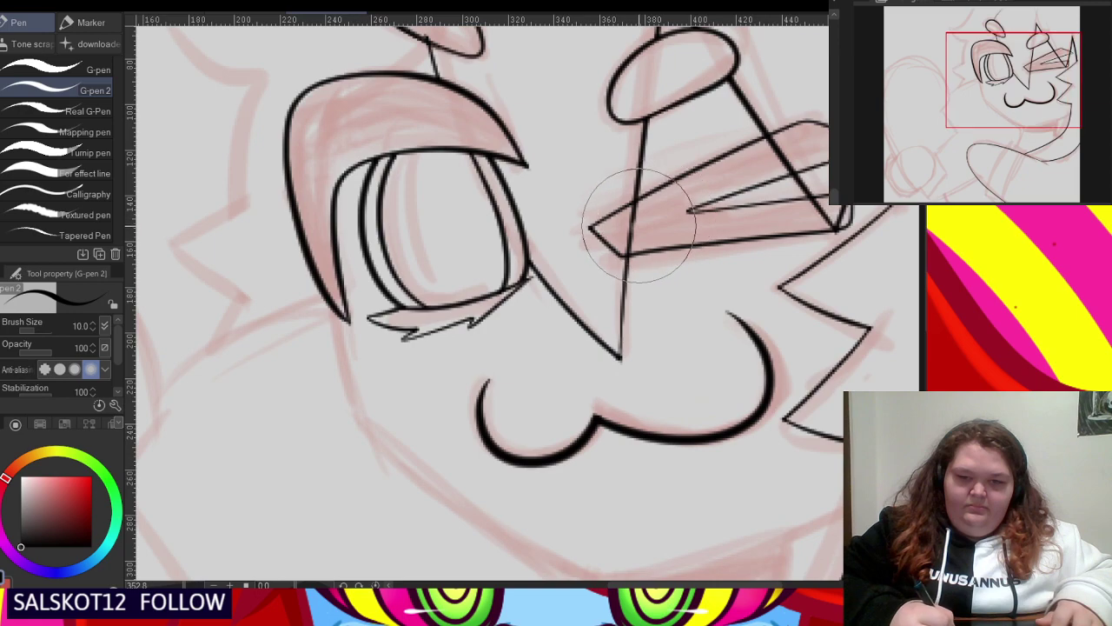
{"action": "scroll", "coordinate": [669, 186], "scroll_direction": "up", "scroll_amount": 2}
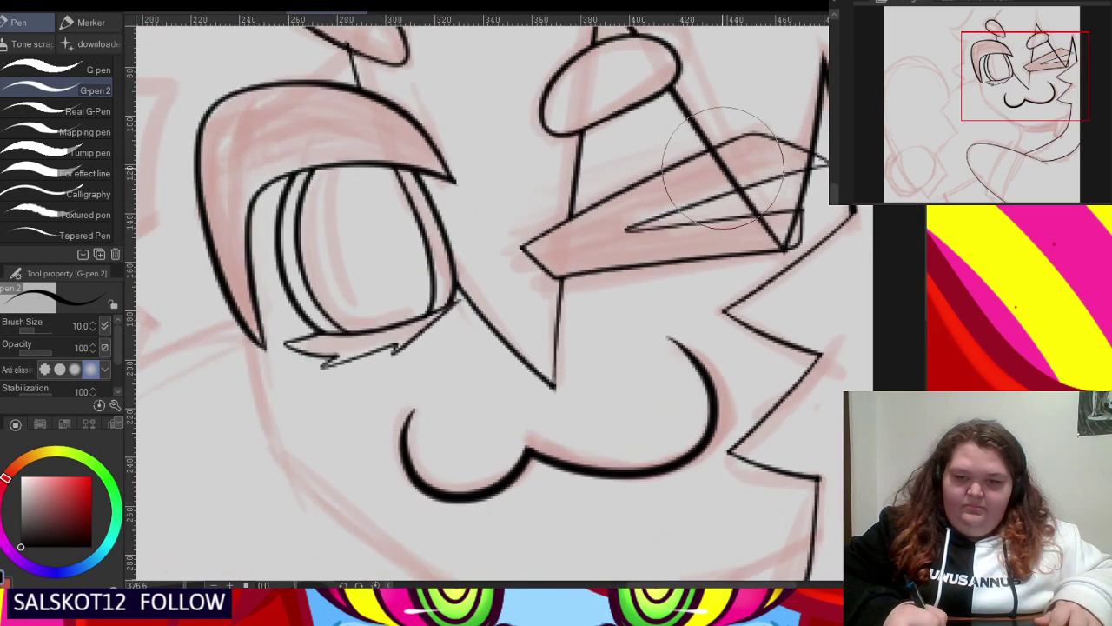
{"action": "scroll", "coordinate": [695, 184], "scroll_direction": "down", "scroll_amount": 1}
{"action": "scroll", "coordinate": [690, 187], "scroll_direction": "down", "scroll_amount": 4}
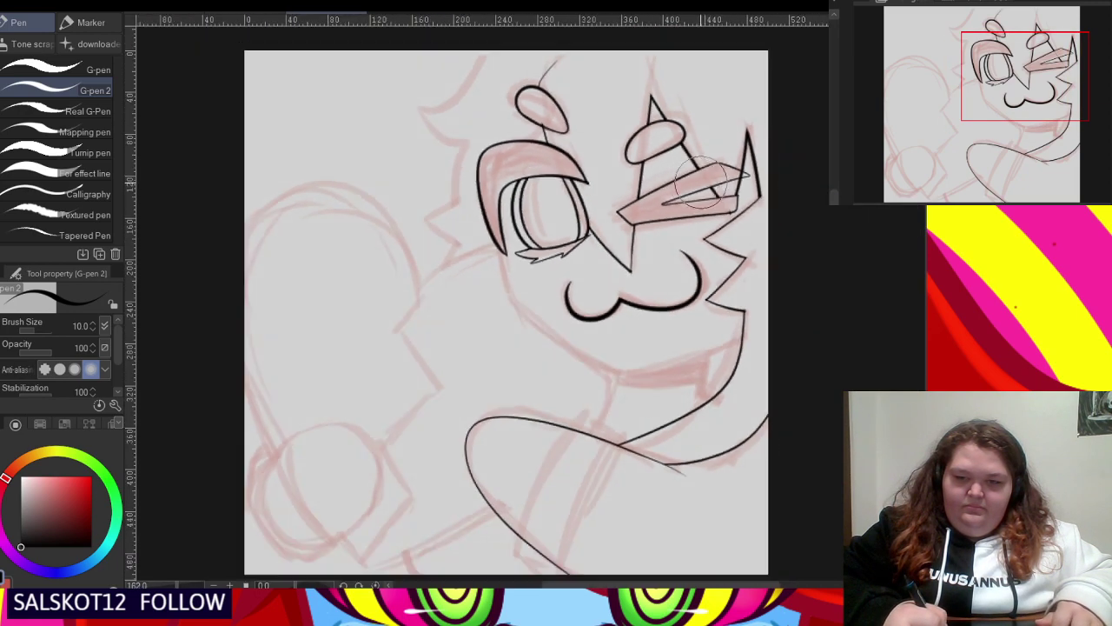
{"action": "scroll", "coordinate": [722, 182], "scroll_direction": "up", "scroll_amount": 3}
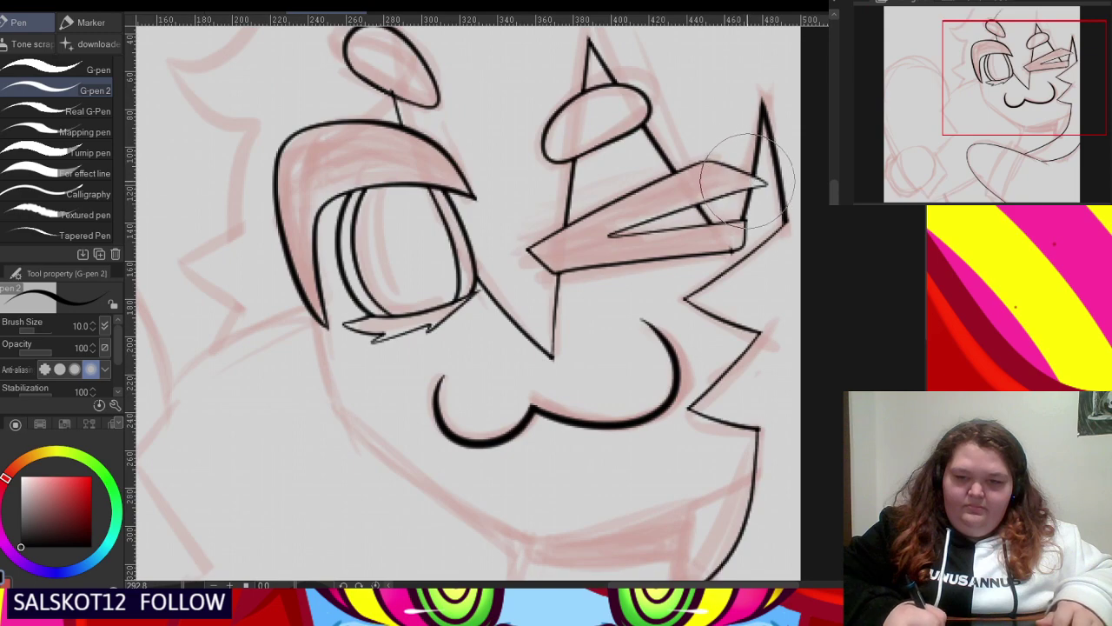
{"action": "scroll", "coordinate": [752, 178], "scroll_direction": "down", "scroll_amount": 5}
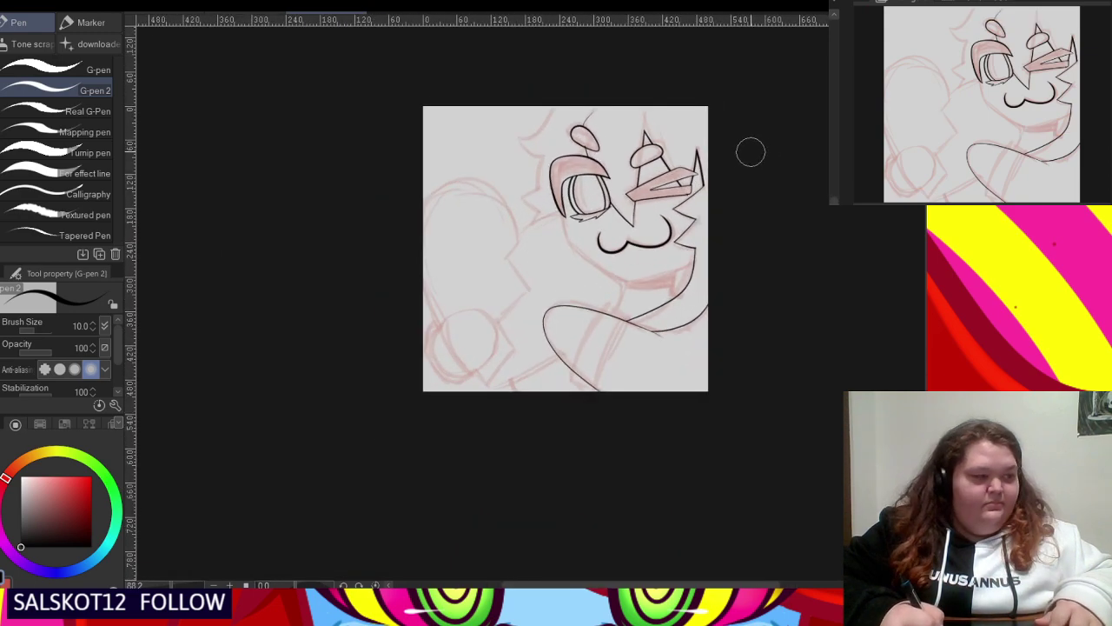
- Ink the jawline from below the open eye around the chin to the side hair, erasing the end that overshoots the hair curve
{"action": "scroll", "coordinate": [751, 152], "scroll_direction": "up", "scroll_amount": 2}
{"action": "scroll", "coordinate": [515, 224], "scroll_direction": "up", "scroll_amount": 2}
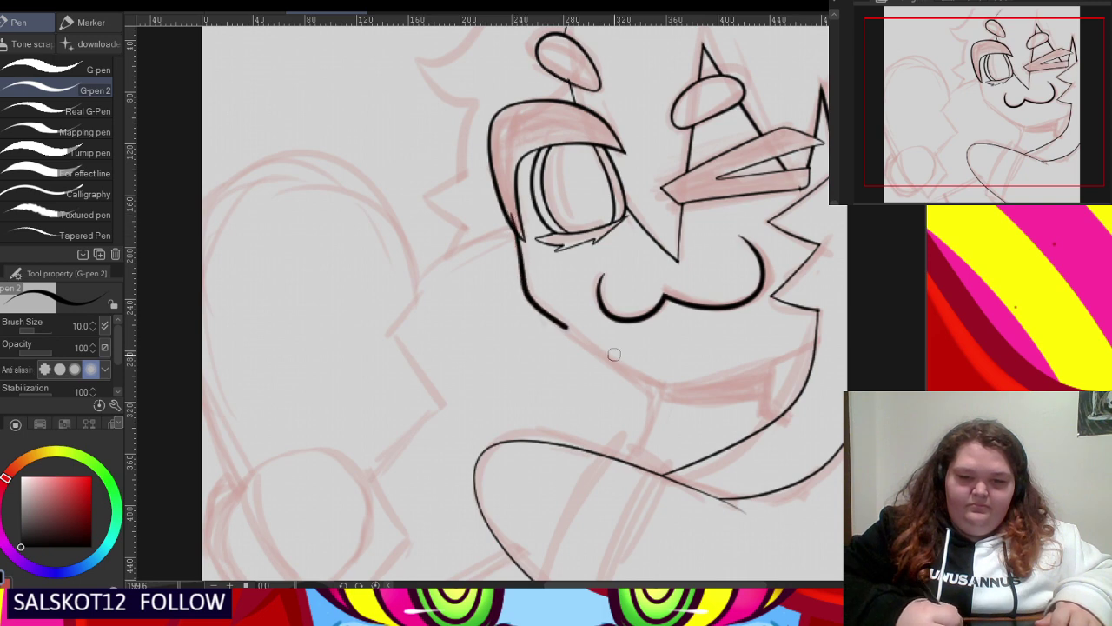
{"action": "scroll", "coordinate": [834, 310], "scroll_direction": "down", "scroll_amount": 1}
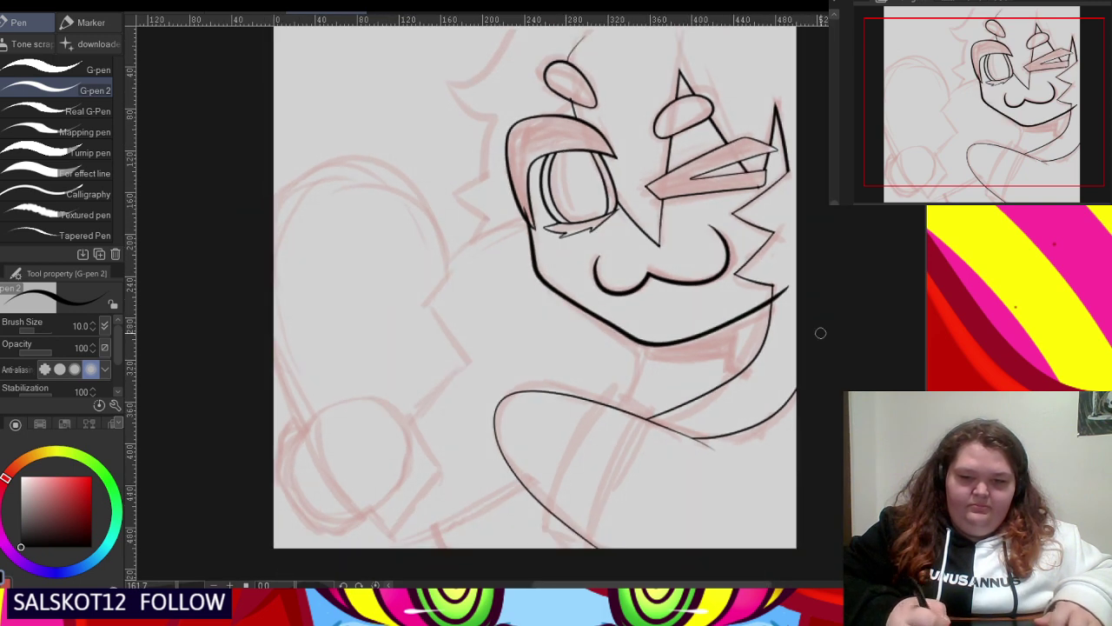
{"action": "scroll", "coordinate": [819, 330], "scroll_direction": "up", "scroll_amount": 2}
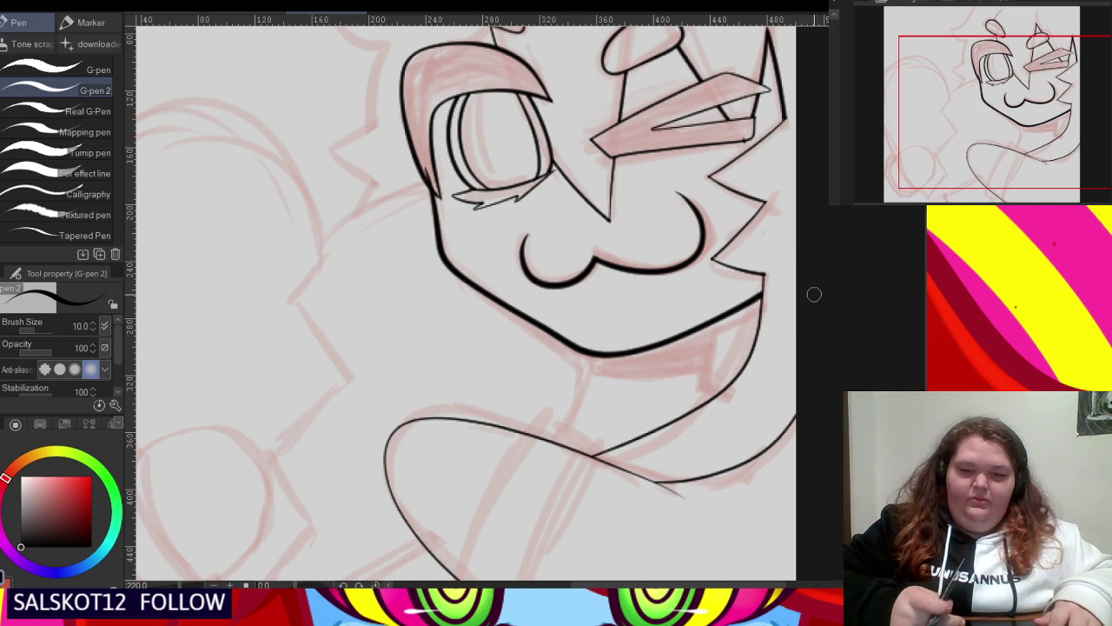
- Ink the heart's rounded outer lobe beside the face and its straight outer edge down to the canvas's lower border
{"action": "scroll", "coordinate": [615, 330], "scroll_direction": "down", "scroll_amount": 3}
{"action": "scroll", "coordinate": [494, 232], "scroll_direction": "up", "scroll_amount": 1}
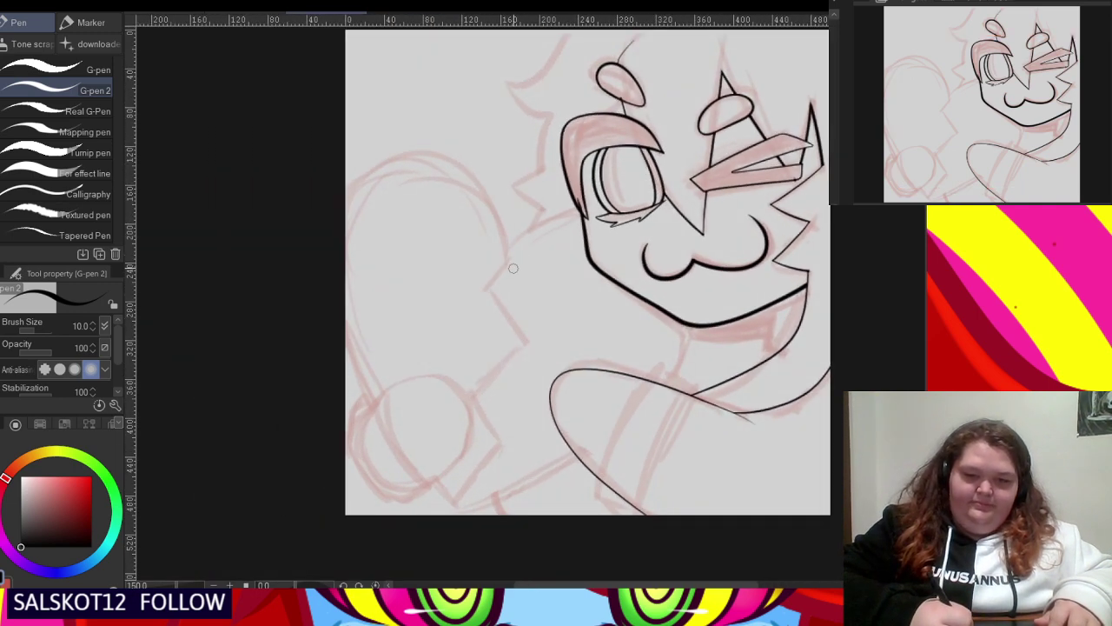
{"action": "key", "text": "ctrl+z"}
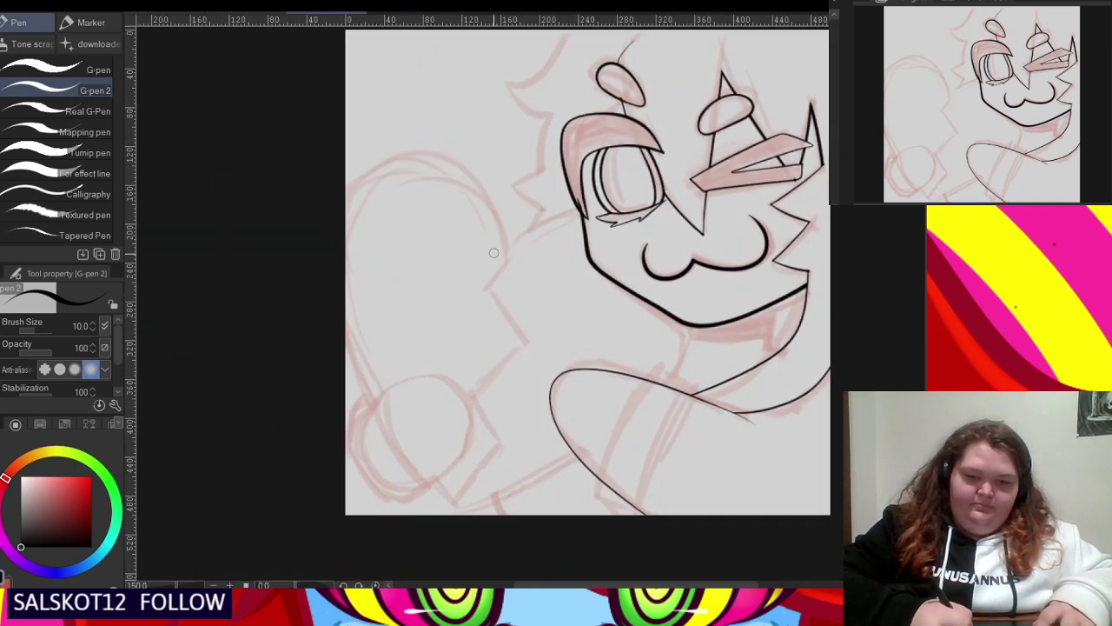
{"action": "mouse_move", "coordinate": [507, 265]}
{"action": "left_mouse_down"}
{"action": "mouse_move", "coordinate": [487, 187]}
{"action": "mouse_move", "coordinate": [420, 155]}
{"action": "left_mouse_up"}
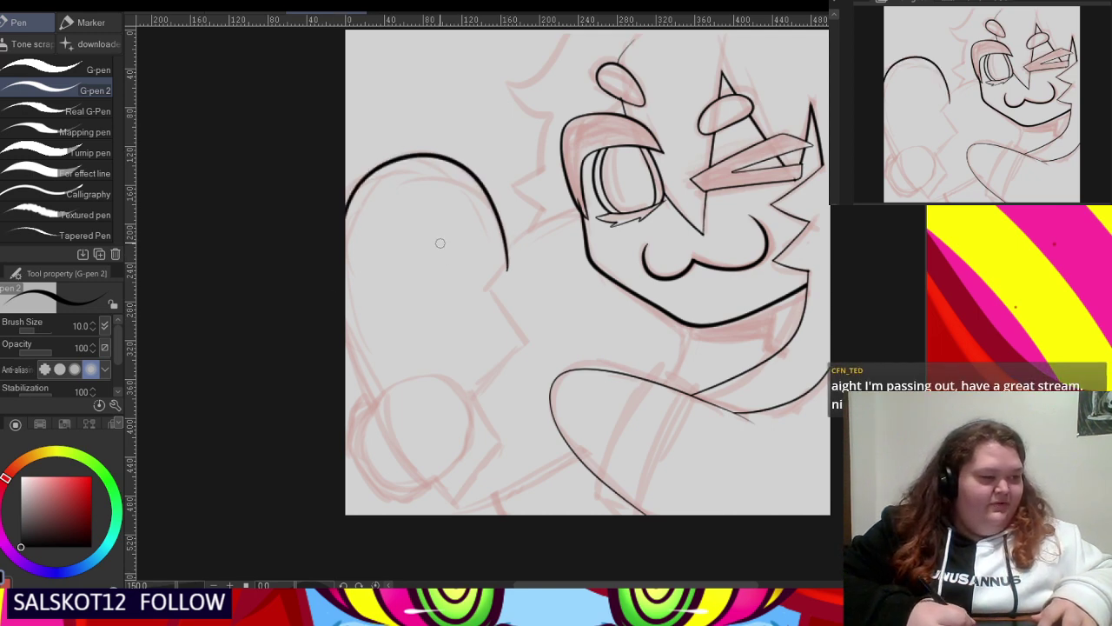
{"action": "scroll", "coordinate": [441, 248], "scroll_direction": "up", "scroll_amount": 2}
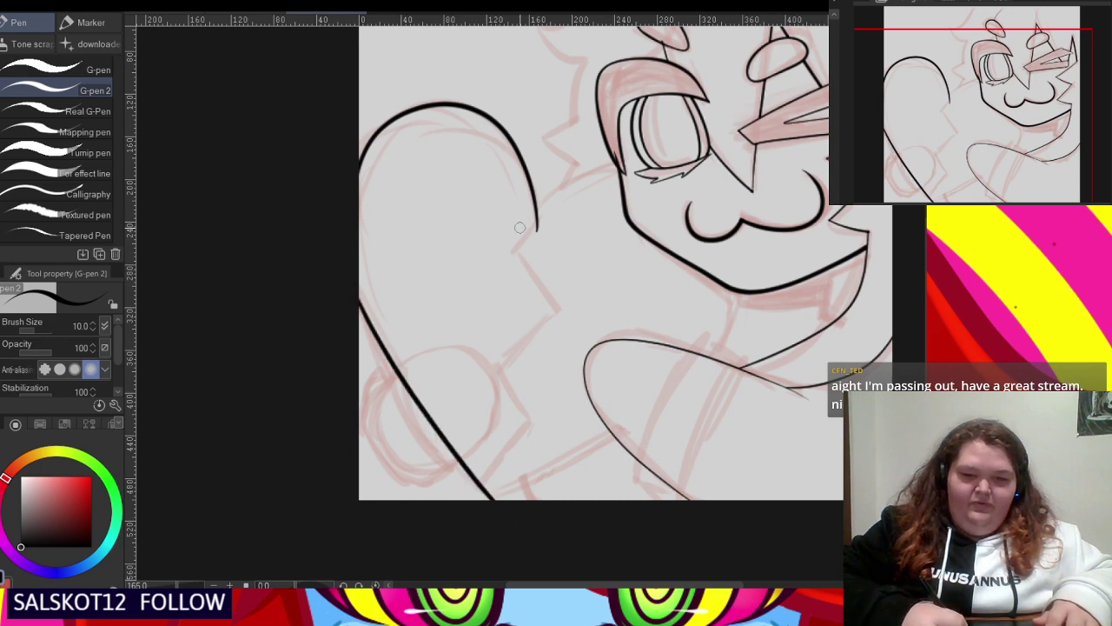
- Ink the heart's second lobe up to the cheek, and redraw its curved lower edge from the tip to the chin
{"action": "key", "text": "ctrl+z"}
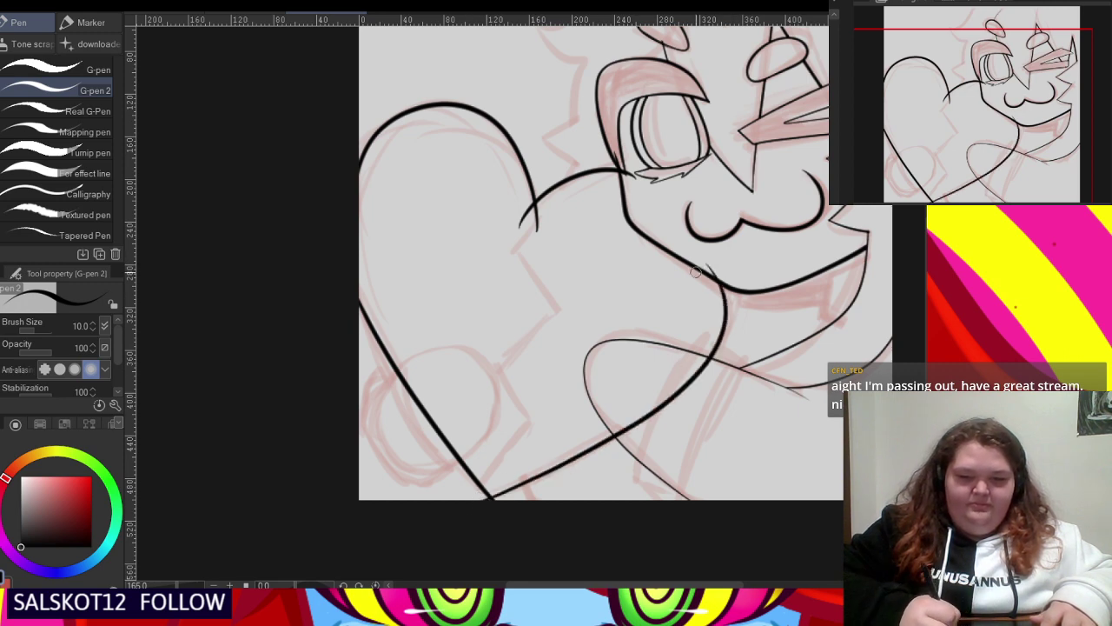
{"action": "key", "text": "ctrl+z"}
{"action": "mouse_move", "coordinate": [478, 478]}
{"action": "left_mouse_down"}
{"action": "mouse_move", "coordinate": [664, 401]}
{"action": "mouse_move", "coordinate": [732, 252]}
{"action": "left_mouse_up"}
- Erase the heart's line ends that overshoot its lower tip and cross the jawline near the chin
{"action": "scroll", "coordinate": [468, 462], "scroll_direction": "up", "scroll_amount": 3}
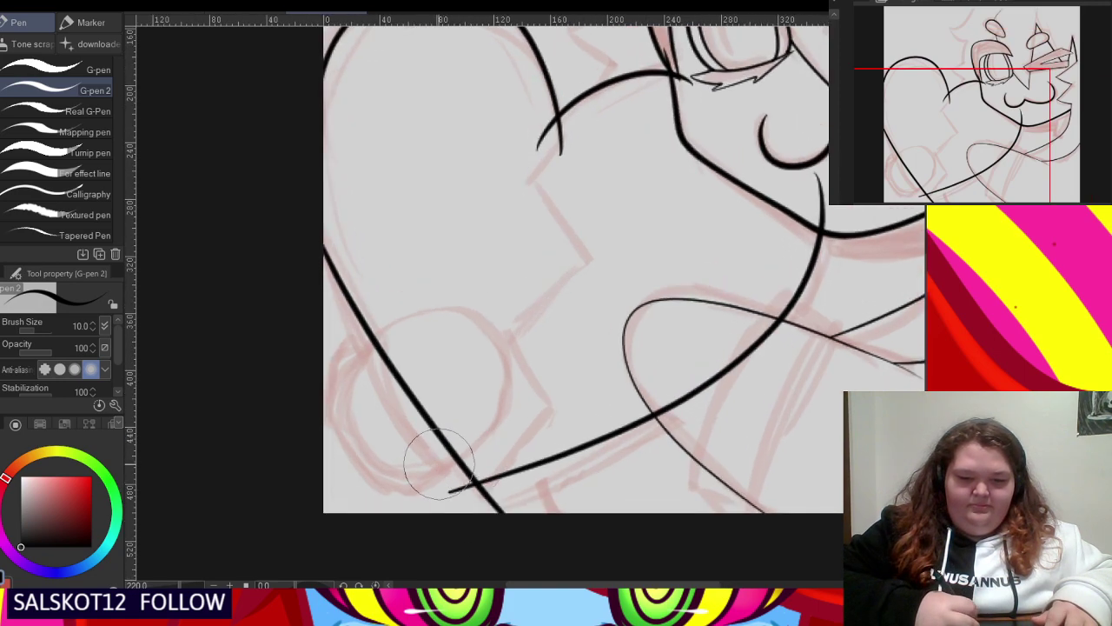
{"action": "left_click_drag", "start_coordinate": [439, 464], "coordinate": [516, 513]}
{"action": "scroll", "coordinate": [491, 447], "scroll_direction": "down", "scroll_amount": 4}
{"action": "scroll", "coordinate": [735, 290], "scroll_direction": "up", "scroll_amount": 2}
{"action": "left_click_drag", "start_coordinate": [715, 294], "coordinate": [694, 266]}
- Erase the line ends crossing at the eyelash and cheek corner and in the notch between the heart's two lobes
{"action": "scroll", "coordinate": [695, 267], "scroll_direction": "up", "scroll_amount": 4}
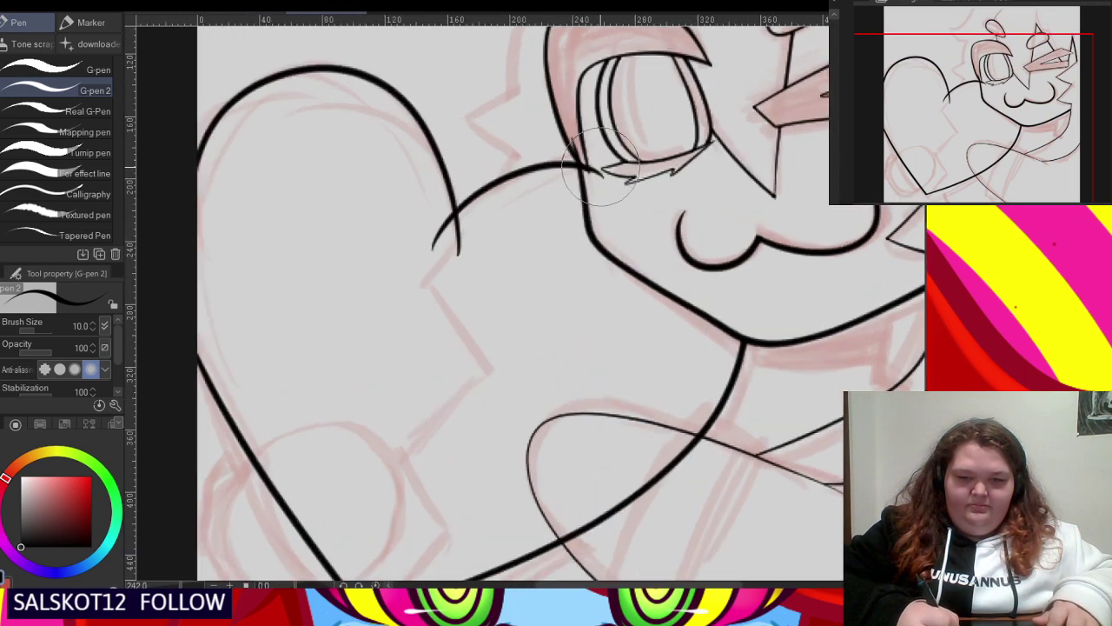
{"action": "left_click_drag", "start_coordinate": [571, 178], "coordinate": [576, 28]}
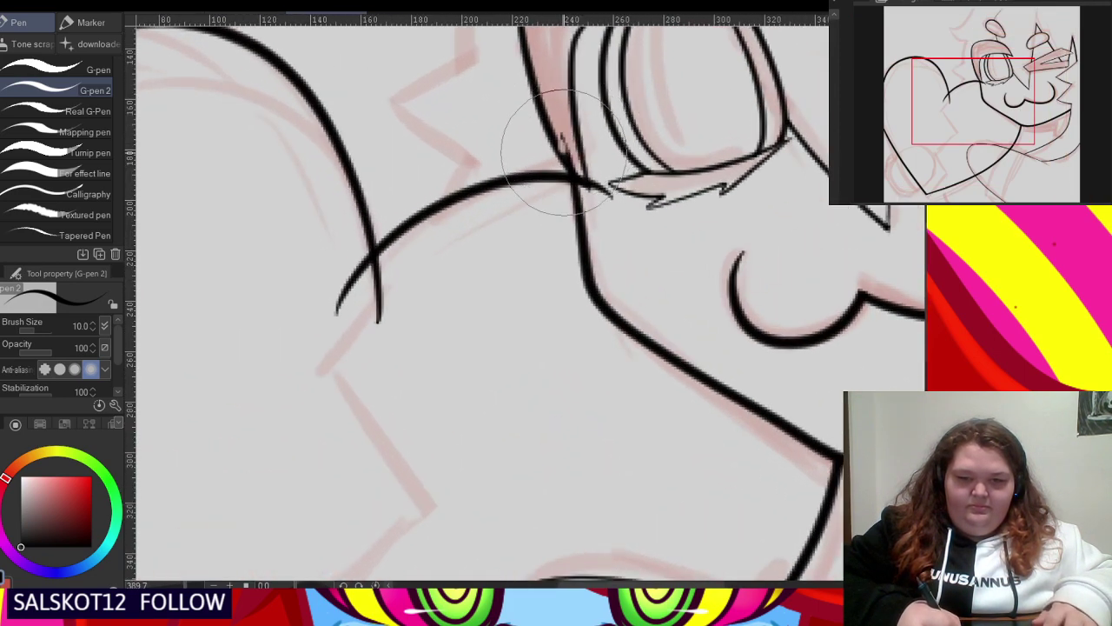
{"action": "left_click_drag", "start_coordinate": [601, 180], "coordinate": [591, 179]}
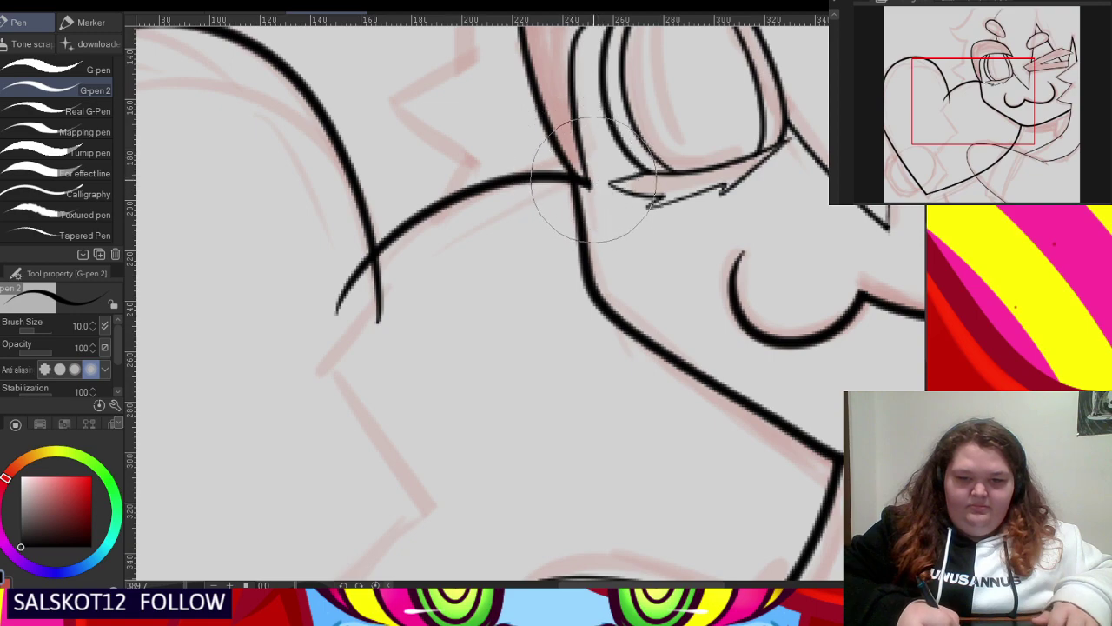
{"action": "scroll", "coordinate": [591, 179], "scroll_direction": "down", "scroll_amount": 2}
{"action": "scroll", "coordinate": [409, 270], "scroll_direction": "up", "scroll_amount": 2}
{"action": "mouse_move", "coordinate": [409, 273]}
{"action": "left_mouse_down"}
{"action": "mouse_move", "coordinate": [392, 288]}
{"action": "mouse_move", "coordinate": [409, 287]}
{"action": "left_mouse_up"}
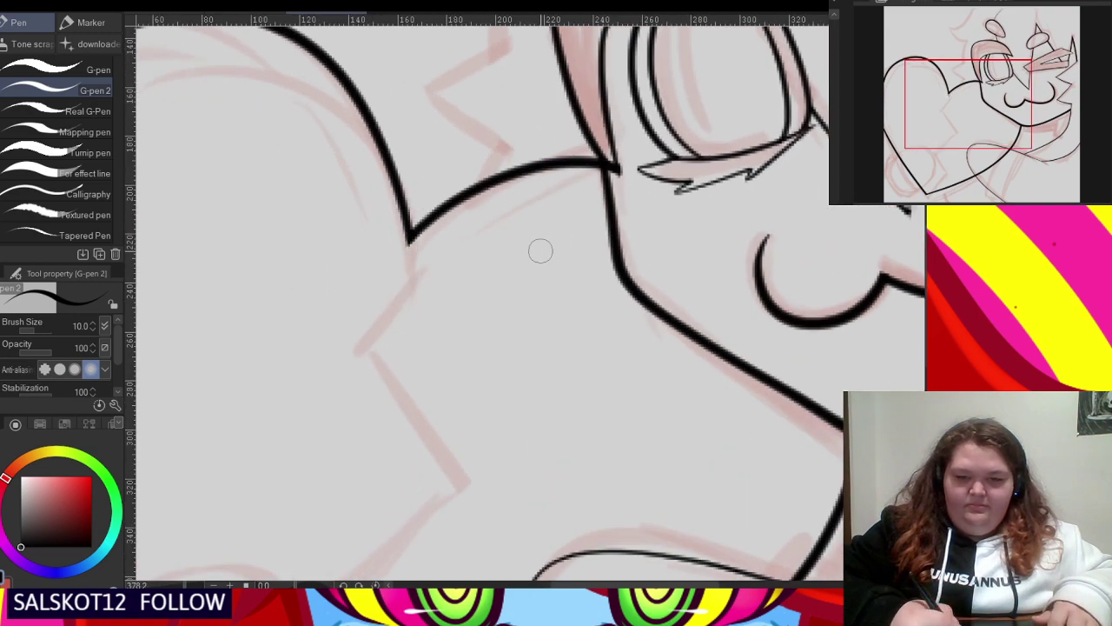
{"action": "scroll", "coordinate": [540, 251], "scroll_direction": "up", "scroll_amount": 3}
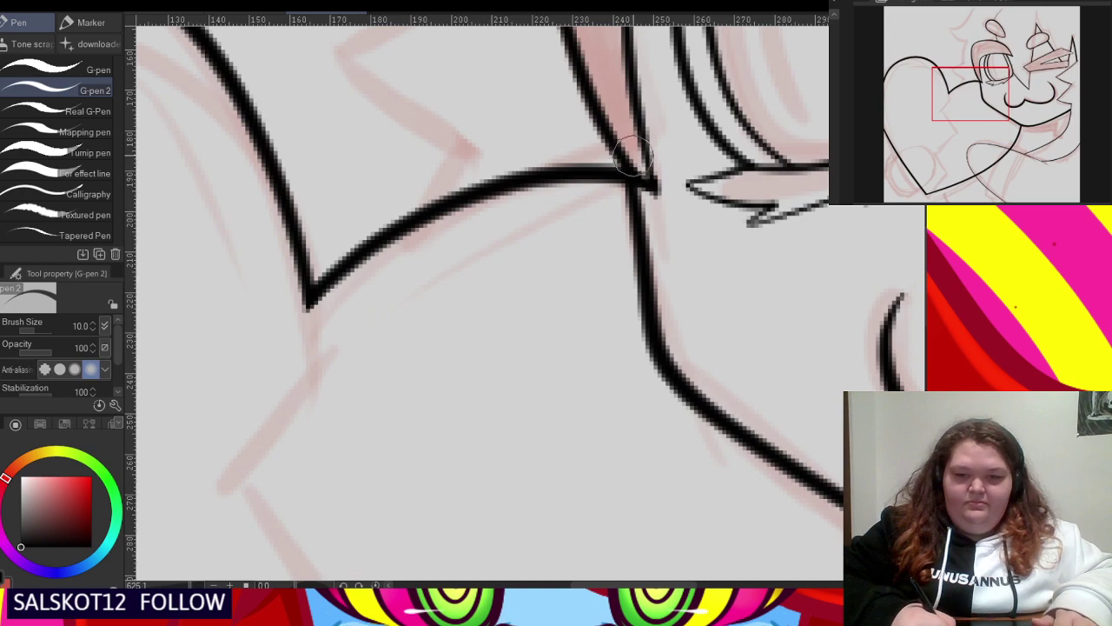
{"action": "scroll", "coordinate": [667, 214], "scroll_direction": "down", "scroll_amount": 6}
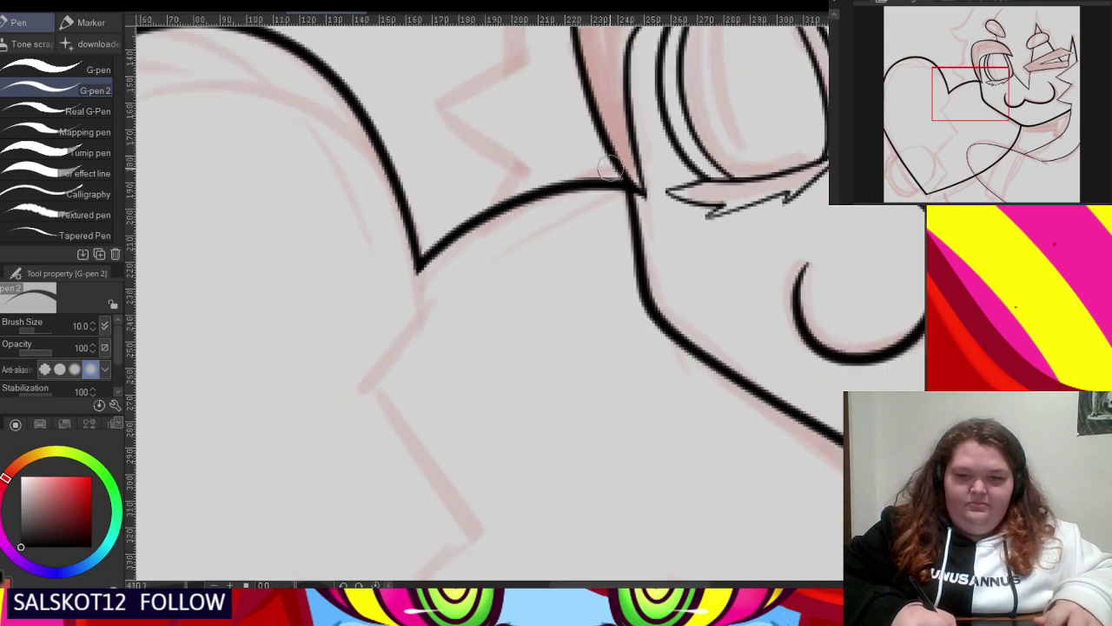
{"action": "scroll", "coordinate": [711, 385], "scroll_direction": "up", "scroll_amount": 1}
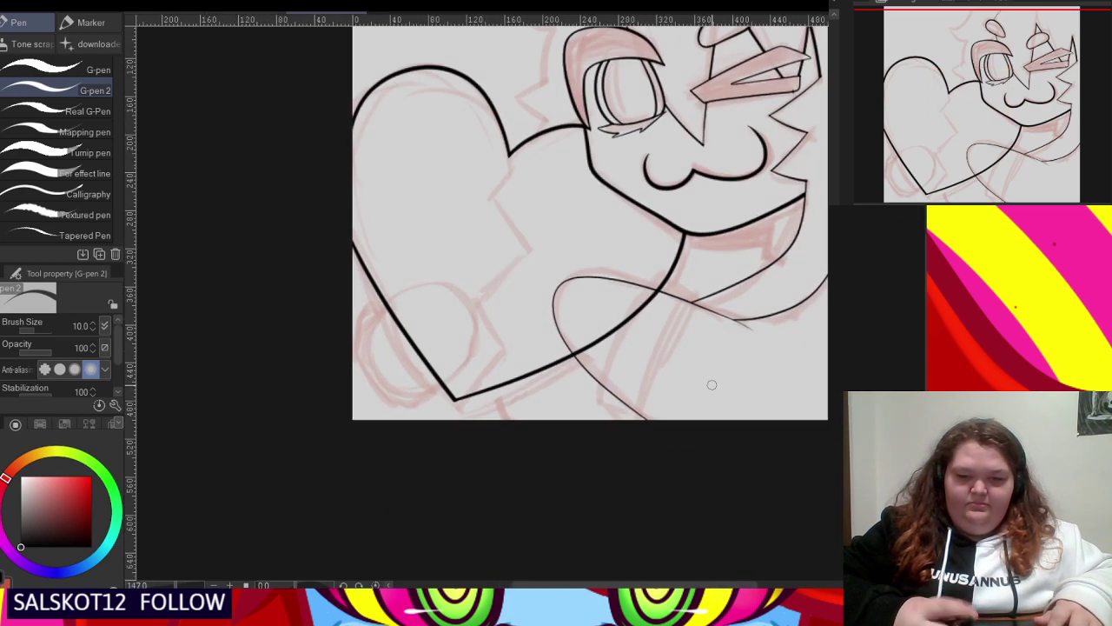
- Ink a closed oval over the heart's outer edge near its lower tip, undoing the first misshapen curve
{"action": "scroll", "coordinate": [738, 365], "scroll_direction": "down", "scroll_amount": 1}
{"action": "scroll", "coordinate": [483, 321], "scroll_direction": "up", "scroll_amount": 3}
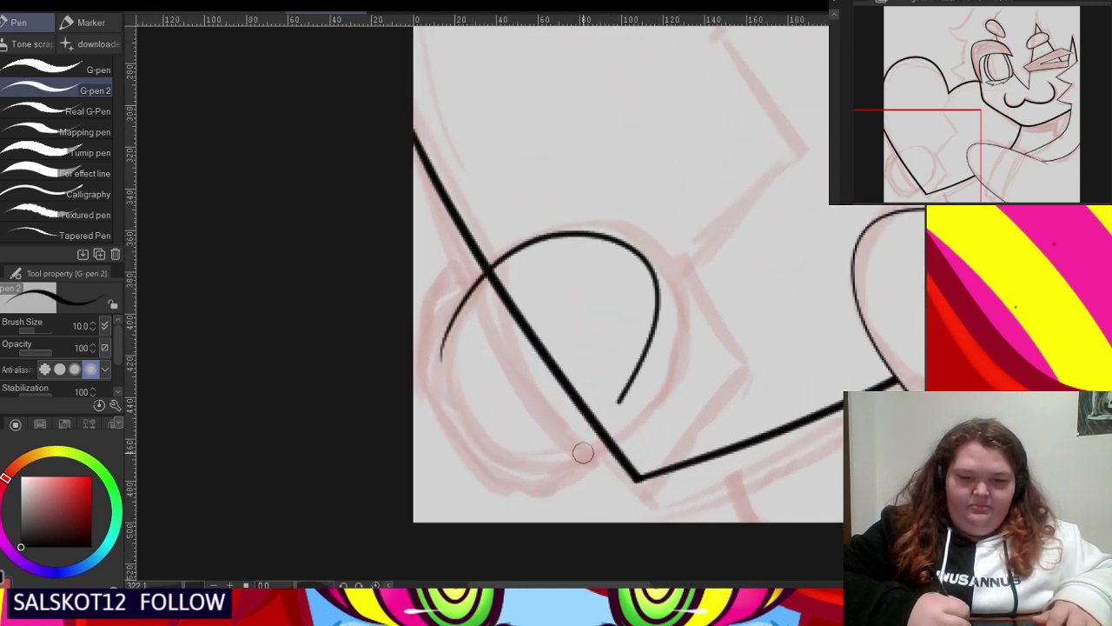
{"action": "key", "text": "ctrl+z"}
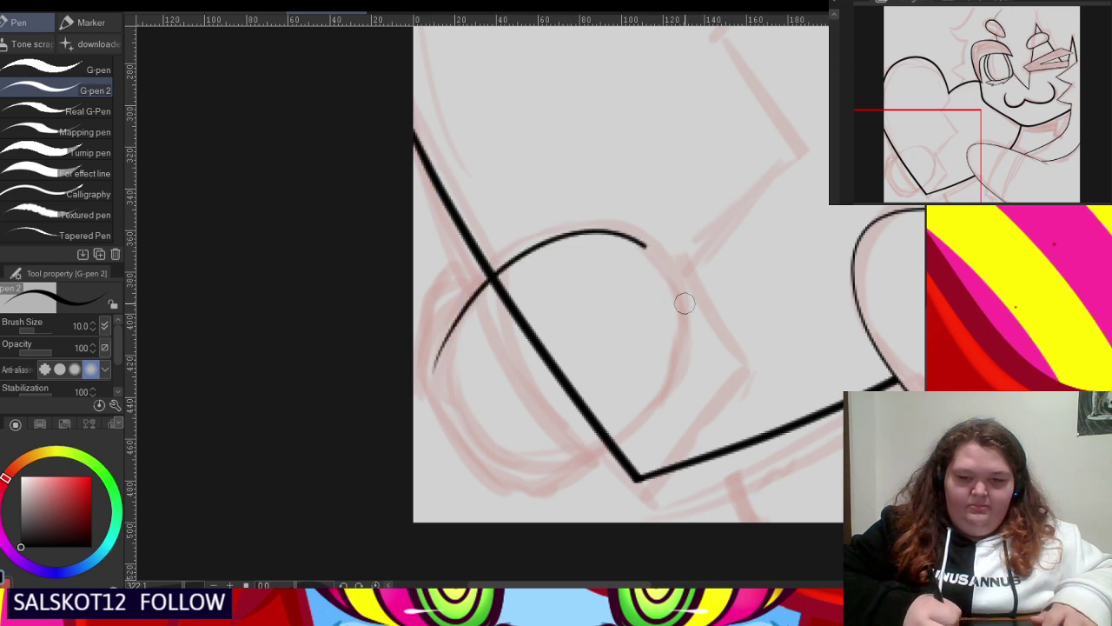
{"action": "mouse_move", "coordinate": [685, 303]}
{"action": "left_mouse_down"}
{"action": "mouse_move", "coordinate": [606, 484]}
{"action": "mouse_move", "coordinate": [541, 503]}
{"action": "mouse_move", "coordinate": [457, 464]}
{"action": "mouse_move", "coordinate": [423, 401]}
{"action": "mouse_move", "coordinate": [436, 333]}
{"action": "mouse_move", "coordinate": [536, 250]}
{"action": "left_mouse_up"}
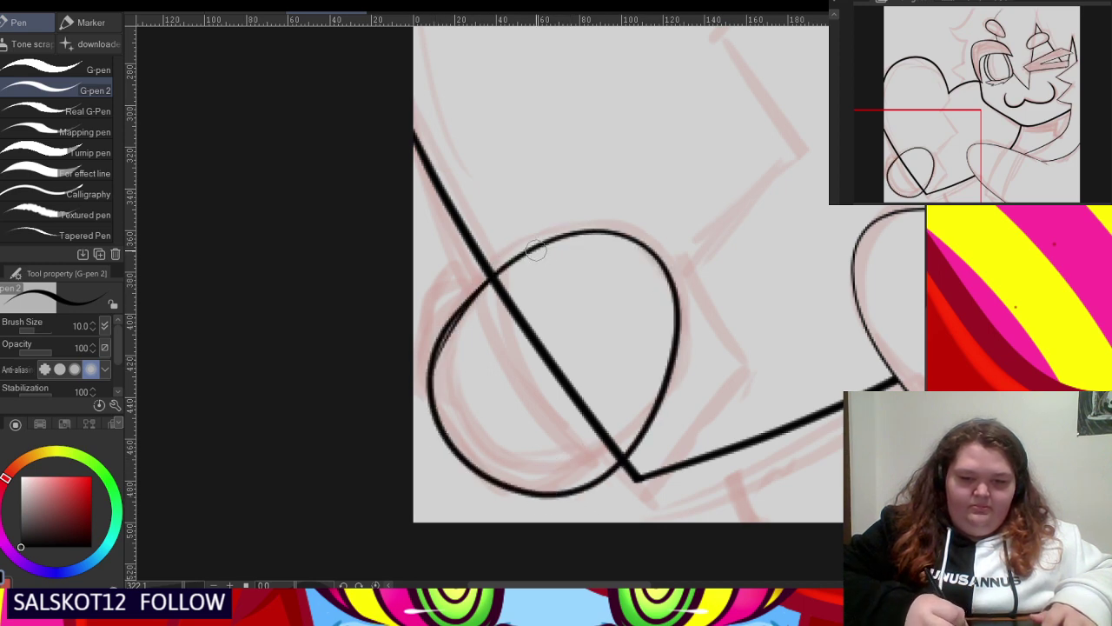
{"action": "scroll", "coordinate": [560, 236], "scroll_direction": "down", "scroll_amount": 1}
- Erase the heart's edge inside the oval and clean up the doubled line on the oval's outer side
{"action": "scroll", "coordinate": [560, 238], "scroll_direction": "up", "scroll_amount": 3}
{"action": "left_click", "coordinate": [531, 357]}
{"action": "scroll", "coordinate": [581, 420], "scroll_direction": "down", "scroll_amount": 2}
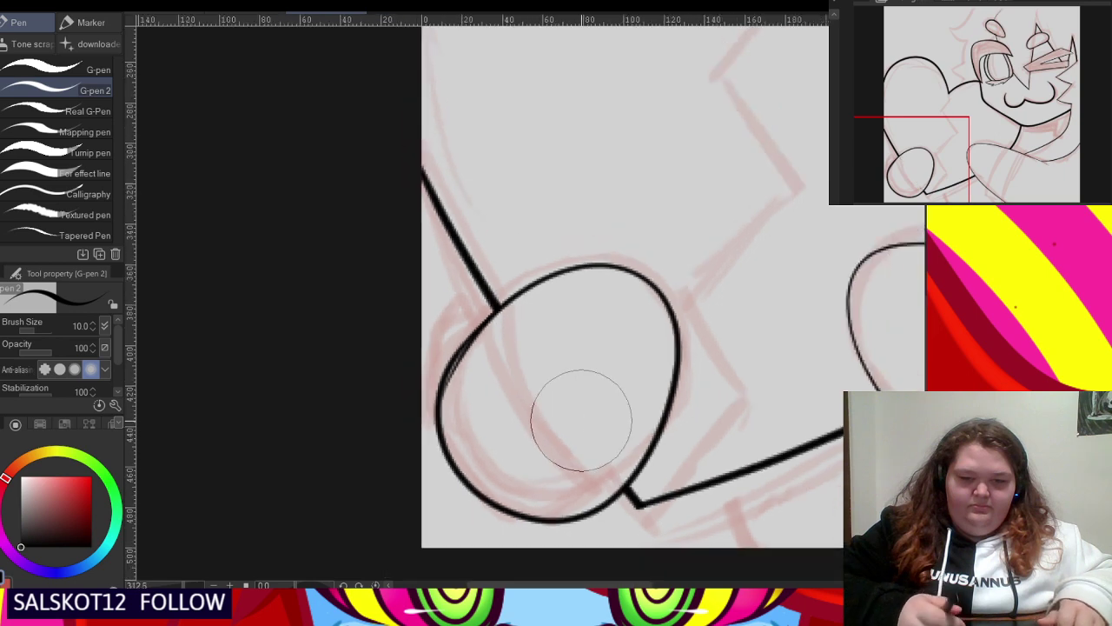
{"action": "scroll", "coordinate": [581, 421], "scroll_direction": "down", "scroll_amount": 1}
{"action": "scroll", "coordinate": [477, 359], "scroll_direction": "up", "scroll_amount": 6}
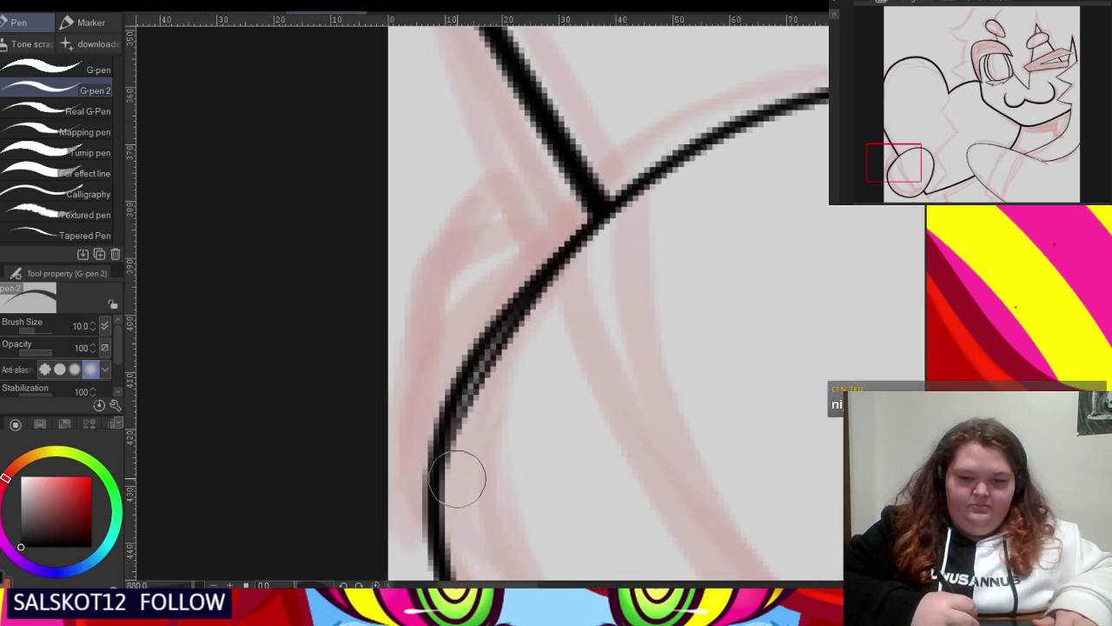
{"action": "mouse_move", "coordinate": [457, 478]}
{"action": "left_mouse_down"}
{"action": "mouse_move", "coordinate": [503, 343]}
{"action": "mouse_move", "coordinate": [558, 280]}
{"action": "mouse_move", "coordinate": [614, 239]}
{"action": "left_mouse_up"}
{"action": "key", "text": "ctrl+z"}
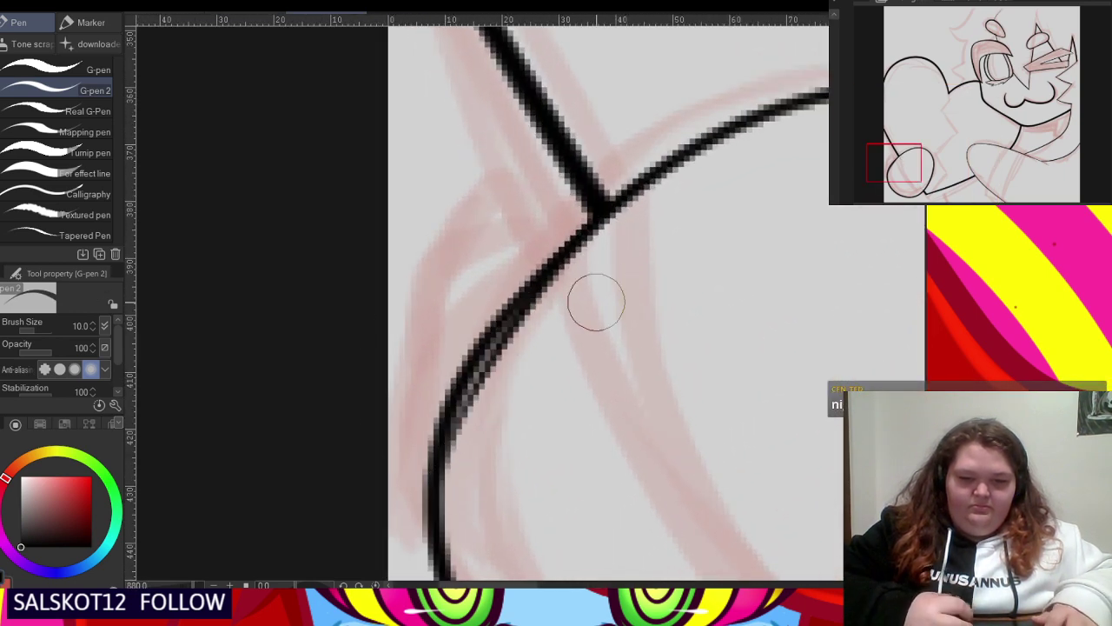
{"action": "scroll", "coordinate": [508, 261], "scroll_direction": "down", "scroll_amount": 2}
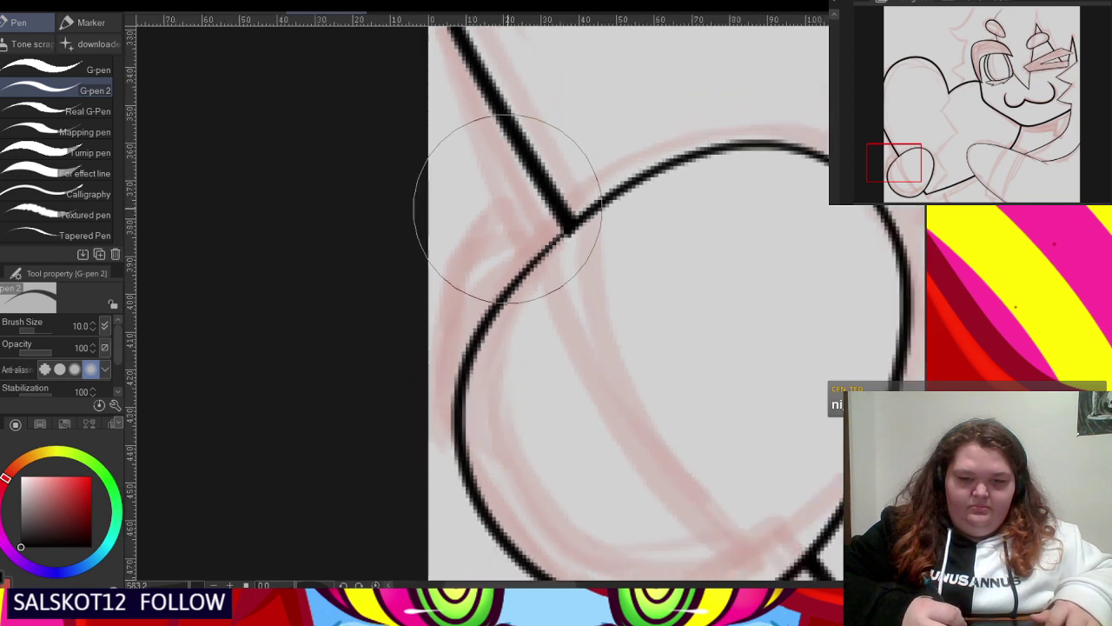
- Ink a curved line through the oval down to the heart's tip and a wider arc around the oval's outer side
{"action": "scroll", "coordinate": [506, 209], "scroll_direction": "down", "scroll_amount": 3}
{"action": "scroll", "coordinate": [529, 244], "scroll_direction": "up", "scroll_amount": 2}
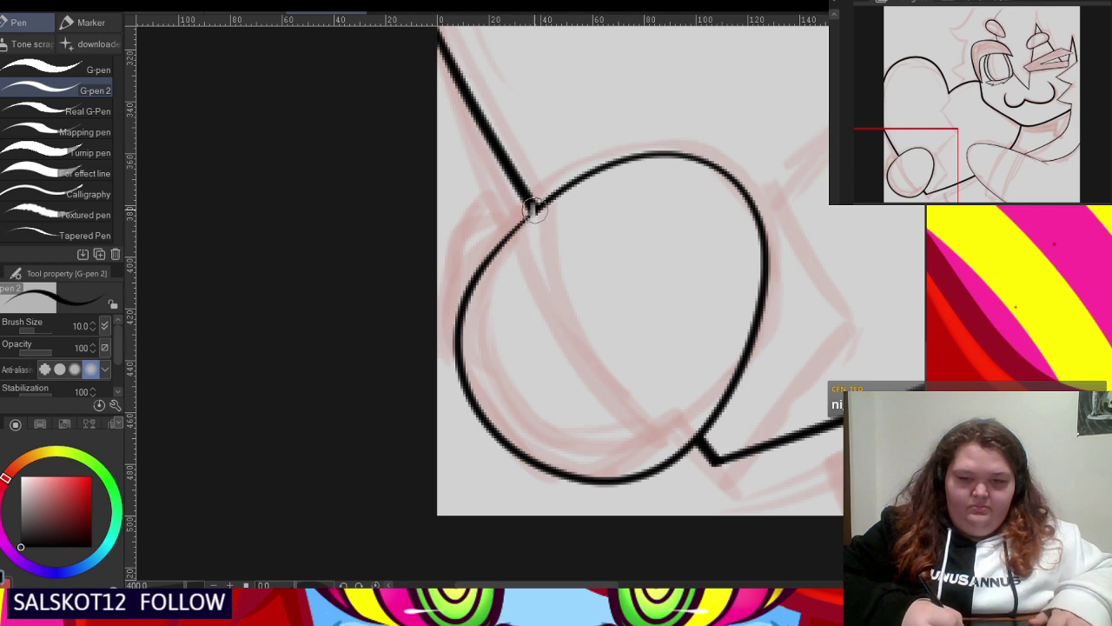
{"action": "left_click_drag", "start_coordinate": [570, 338], "coordinate": [685, 446]}
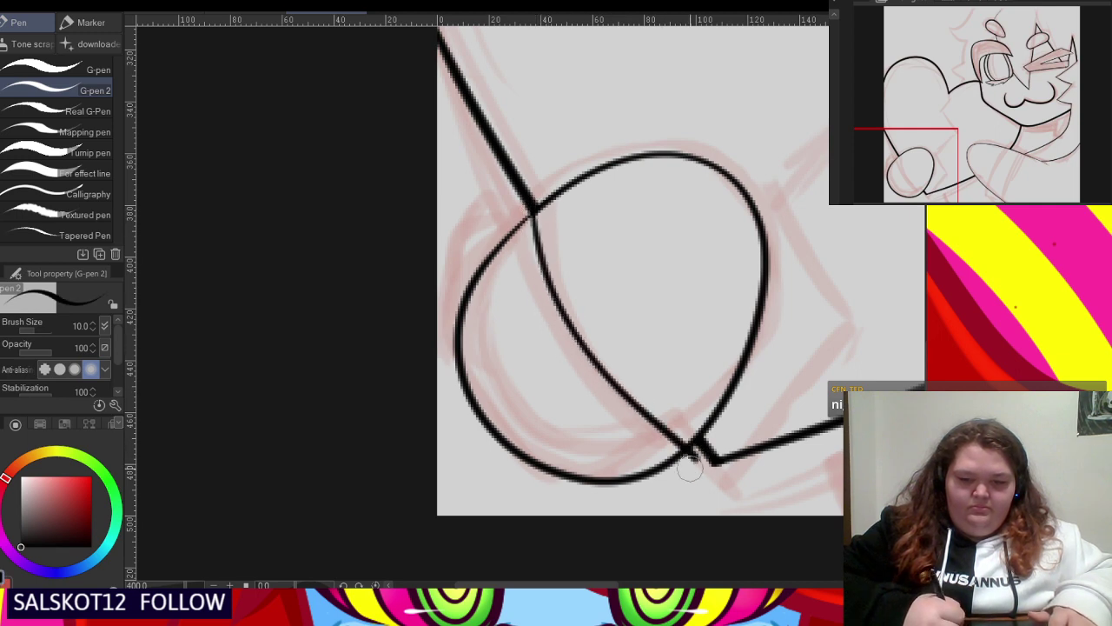
{"action": "mouse_move", "coordinate": [504, 469]}
{"action": "left_mouse_down"}
{"action": "mouse_move", "coordinate": [468, 442]}
{"action": "mouse_move", "coordinate": [435, 377]}
{"action": "mouse_move", "coordinate": [441, 303]}
{"action": "mouse_move", "coordinate": [546, 174]}
{"action": "left_mouse_up"}
{"action": "scroll", "coordinate": [549, 163], "scroll_direction": "down", "scroll_amount": 1}
{"action": "scroll", "coordinate": [549, 160], "scroll_direction": "down", "scroll_amount": 3}
- Erase the oval's original outer edge inside the wider arc and the arc's overshoot at the heart's side
{"action": "key", "text": "e"}
{"action": "scroll", "coordinate": [519, 251], "scroll_direction": "up", "scroll_amount": 3}
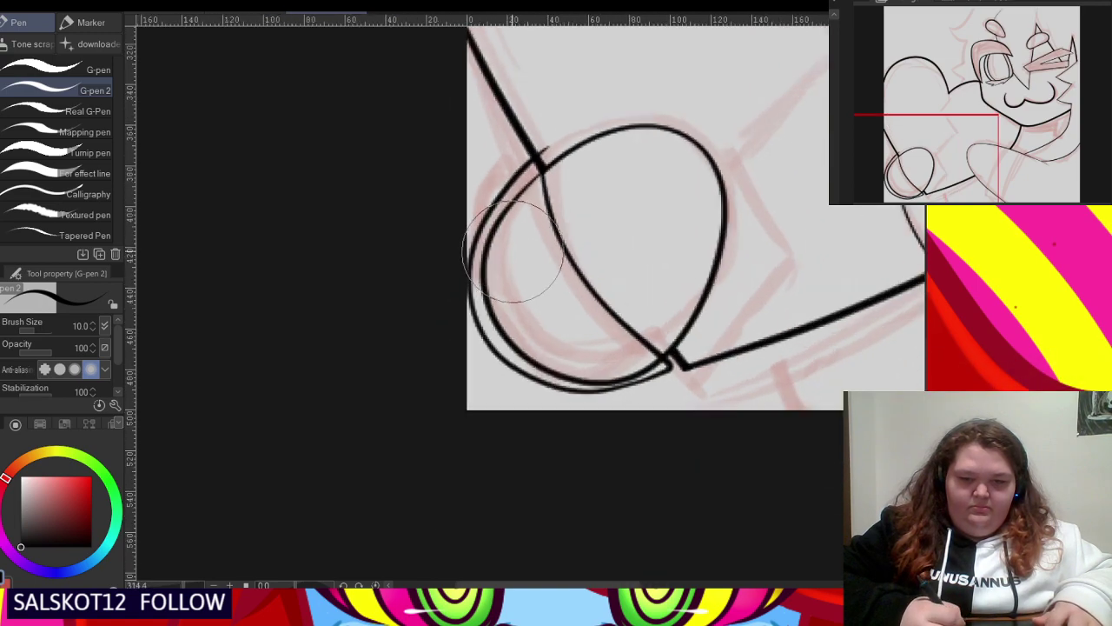
{"action": "mouse_move", "coordinate": [514, 237]}
{"action": "left_mouse_down"}
{"action": "mouse_move", "coordinate": [502, 222]}
{"action": "mouse_move", "coordinate": [514, 218]}
{"action": "left_mouse_up"}
{"action": "scroll", "coordinate": [533, 191], "scroll_direction": "up", "scroll_amount": 1}
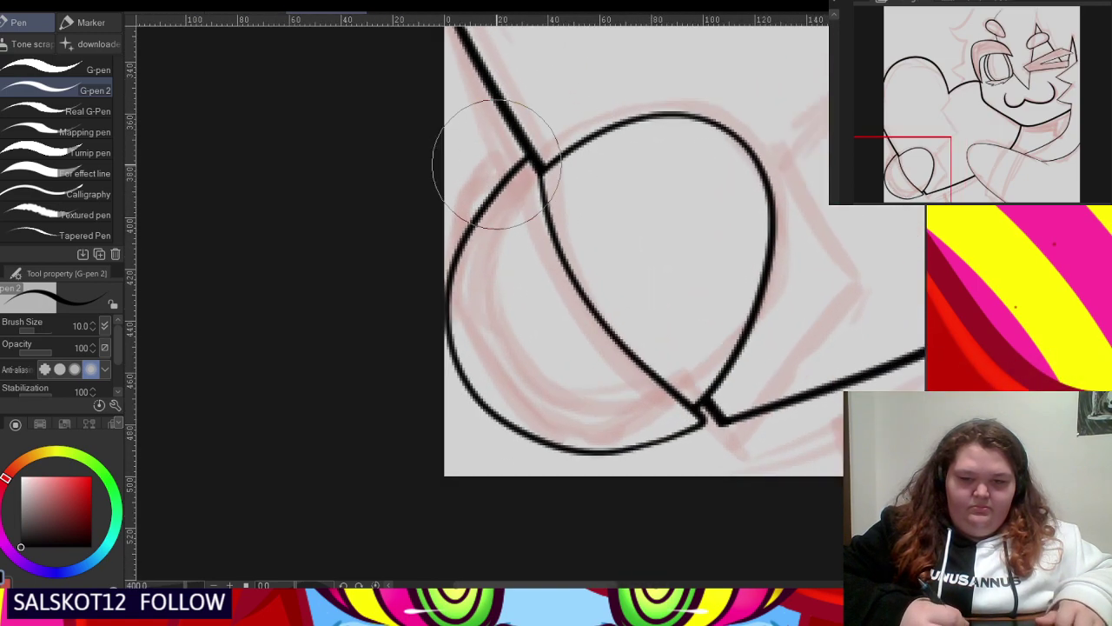
{"action": "scroll", "coordinate": [489, 169], "scroll_direction": "down", "scroll_amount": 4}
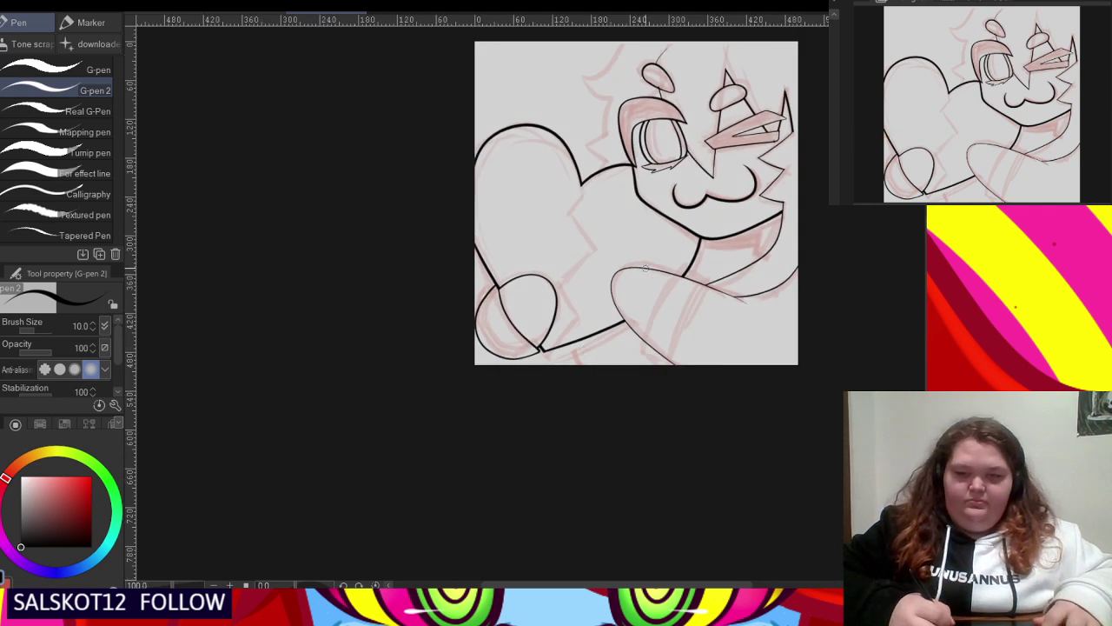
- Ink the two slanted side lines of the cuff across the raised arm, redoing the first line until it follows the sketch
{"action": "scroll", "coordinate": [619, 201], "scroll_direction": "up", "scroll_amount": 6}
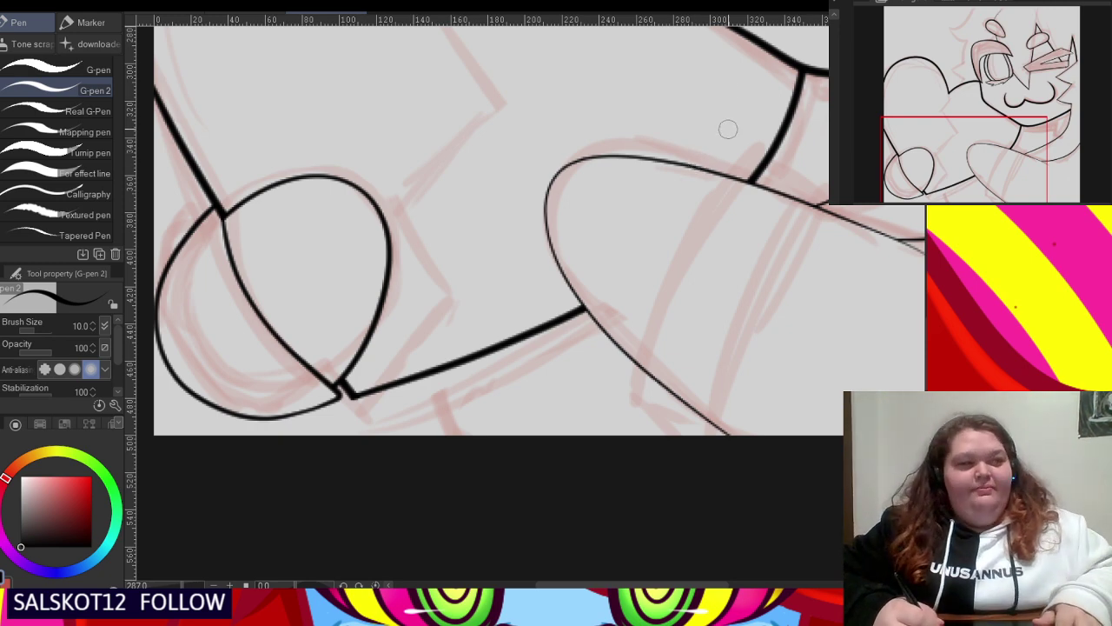
{"action": "scroll", "coordinate": [758, 116], "scroll_direction": "down", "scroll_amount": 1}
{"action": "scroll", "coordinate": [750, 149], "scroll_direction": "up", "scroll_amount": 2}
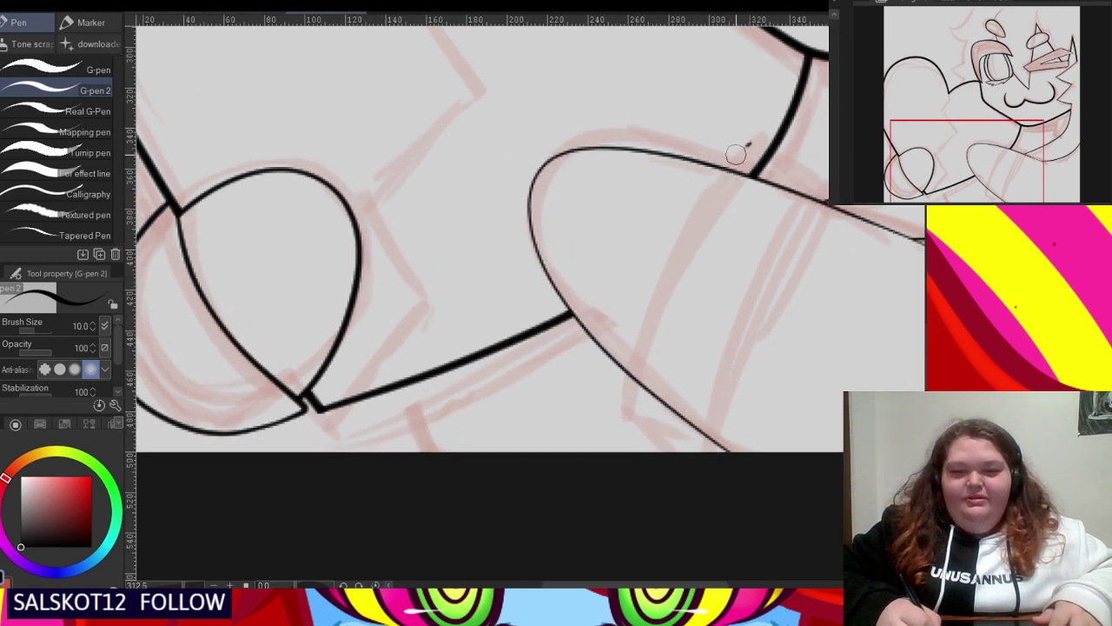
{"action": "mouse_move", "coordinate": [736, 154]}
{"action": "left_mouse_down"}
{"action": "mouse_move", "coordinate": [658, 268]}
{"action": "mouse_move", "coordinate": [623, 386]}
{"action": "mouse_move", "coordinate": [619, 438]}
{"action": "left_mouse_up"}
{"action": "key", "text": "ctrl+z"}
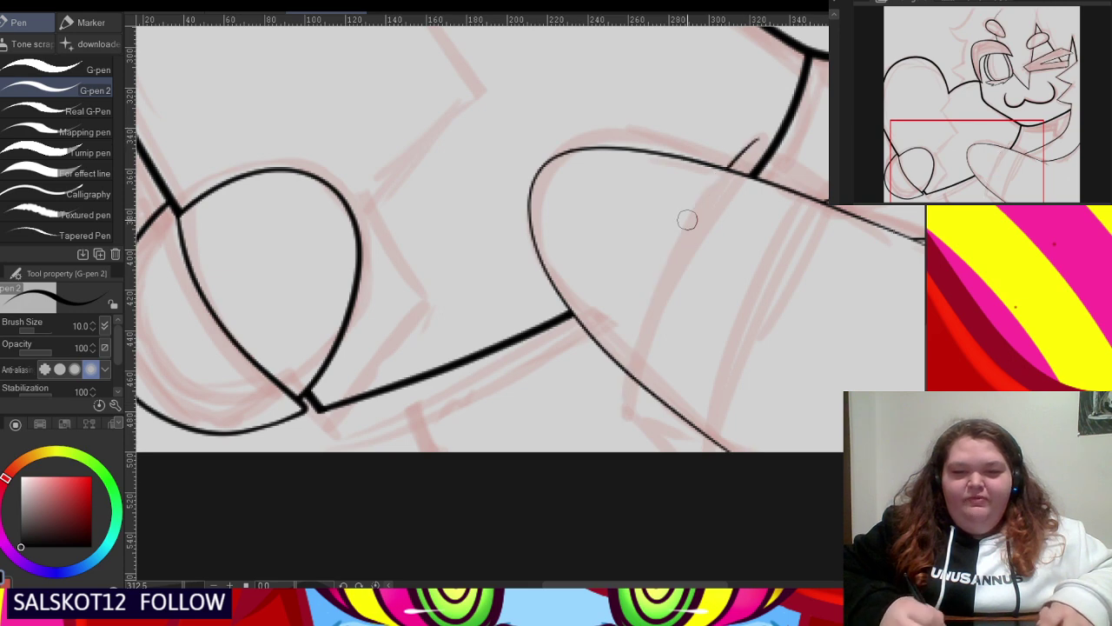
{"action": "mouse_move", "coordinate": [687, 220]}
{"action": "left_mouse_down"}
{"action": "mouse_move", "coordinate": [618, 378]}
{"action": "mouse_move", "coordinate": [608, 422]}
{"action": "left_mouse_up"}
{"action": "key", "text": "ctrl+z"}
{"action": "left_click_drag", "start_coordinate": [743, 146], "coordinate": [643, 340]}
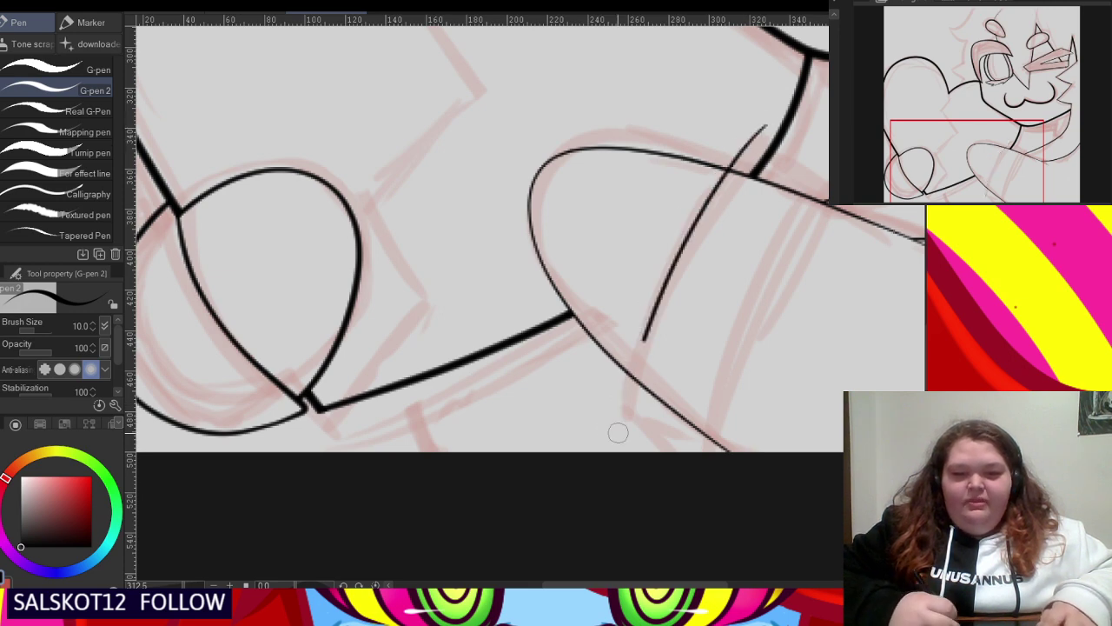
{"action": "scroll", "coordinate": [677, 151], "scroll_direction": "down", "scroll_amount": 2}
{"action": "scroll", "coordinate": [677, 151], "scroll_direction": "up", "scroll_amount": 2}
{"action": "mouse_move", "coordinate": [802, 170]}
{"action": "left_mouse_down"}
{"action": "mouse_move", "coordinate": [710, 374]}
{"action": "mouse_move", "coordinate": [644, 482]}
{"action": "left_mouse_up"}
- Ink the cuff's lower edge down to the canvas border, and erase the crossing line ends and the old arm line
{"action": "scroll", "coordinate": [611, 409], "scroll_direction": "up", "scroll_amount": 2}
{"action": "mouse_move", "coordinate": [514, 362]}
{"action": "left_mouse_down"}
{"action": "mouse_move", "coordinate": [679, 511]}
{"action": "mouse_move", "coordinate": [722, 527]}
{"action": "left_mouse_up"}
{"action": "left_click", "coordinate": [512, 369]}
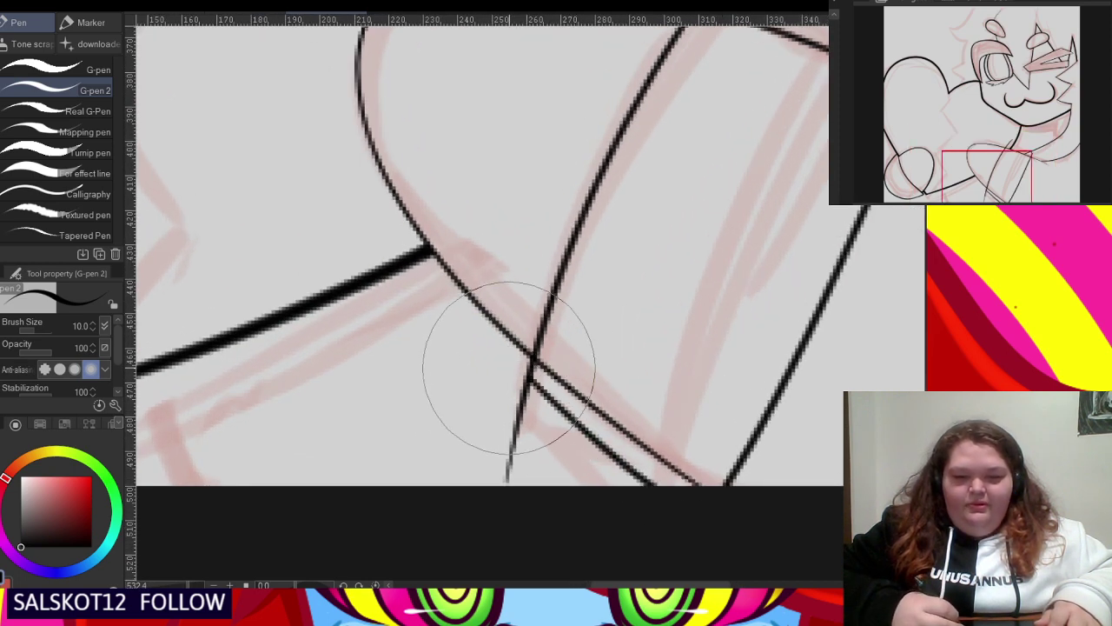
{"action": "left_click", "coordinate": [517, 382]}
{"action": "left_click", "coordinate": [605, 410]}
{"action": "scroll", "coordinate": [586, 383], "scroll_direction": "down", "scroll_amount": 2}
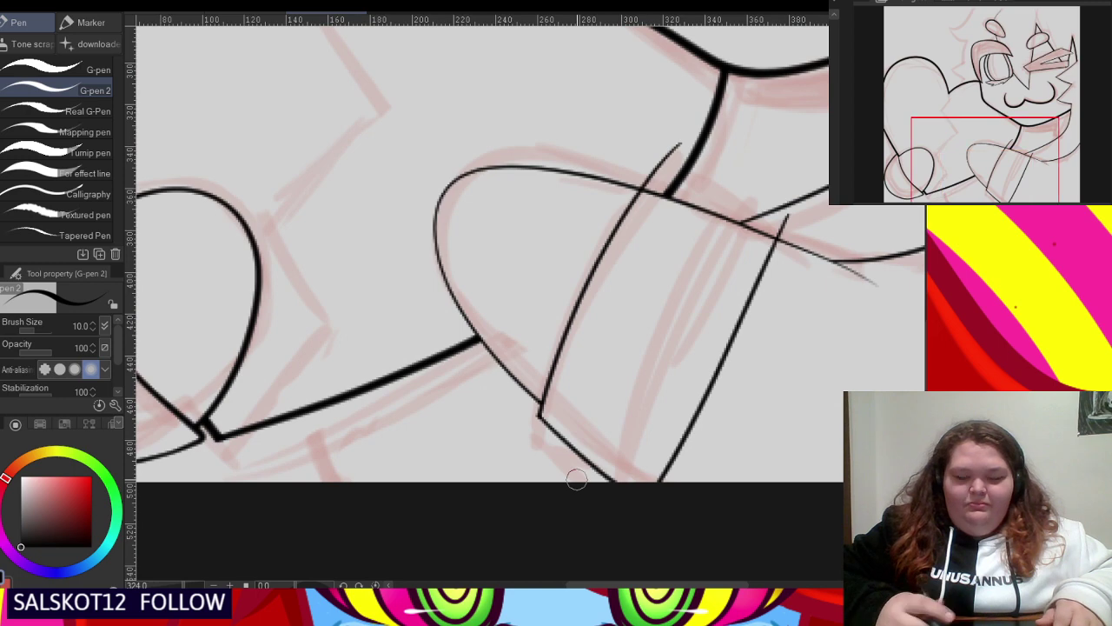
- Ink the cuff's upper edge just outside the arm outline, and erase the old line beneath it and the overshooting corners
{"action": "scroll", "coordinate": [704, 122], "scroll_direction": "up", "scroll_amount": 2}
{"action": "left_click_drag", "start_coordinate": [608, 181], "coordinate": [847, 265]}
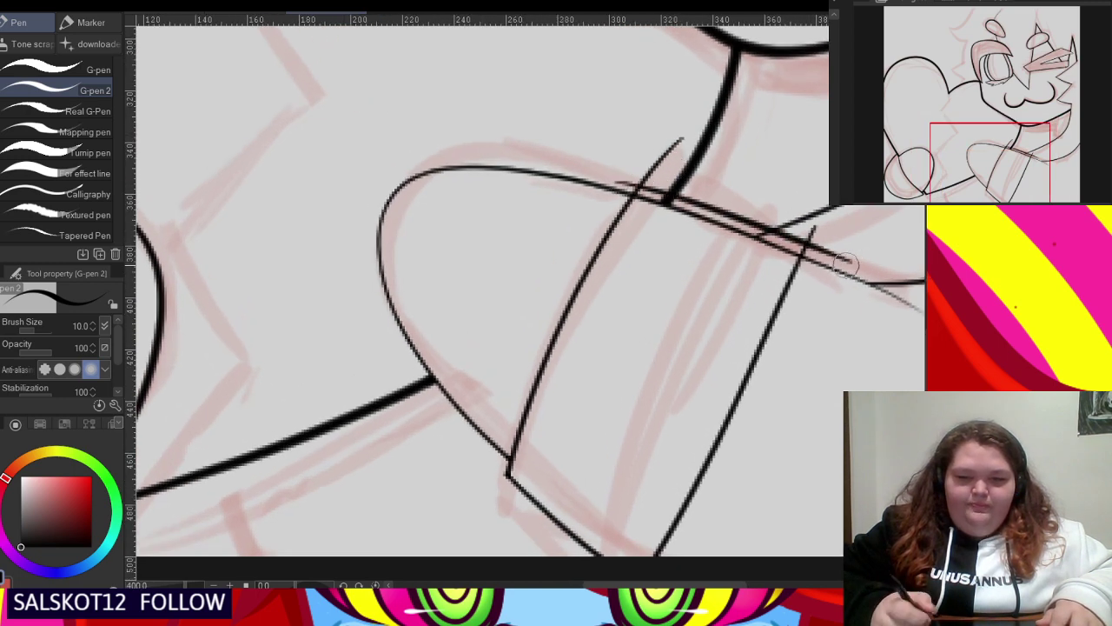
{"action": "scroll", "coordinate": [639, 166], "scroll_direction": "up", "scroll_amount": 5}
{"action": "left_click", "coordinate": [613, 149]}
{"action": "left_click", "coordinate": [664, 162]}
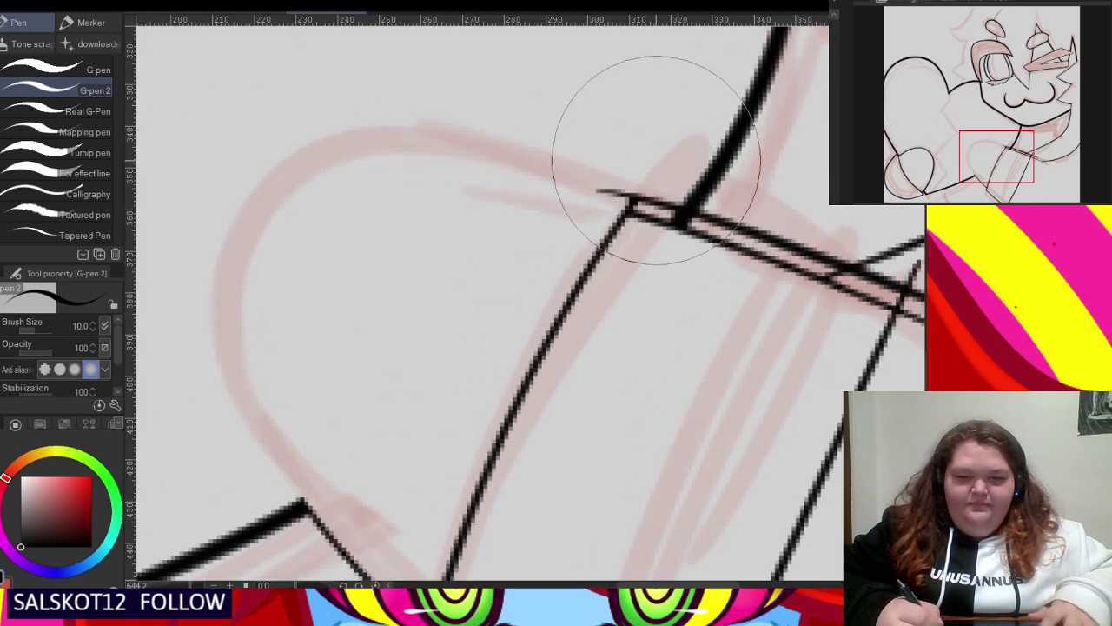
{"action": "key", "text": "ctrl+z"}
{"action": "key", "text": "ctrl+y"}
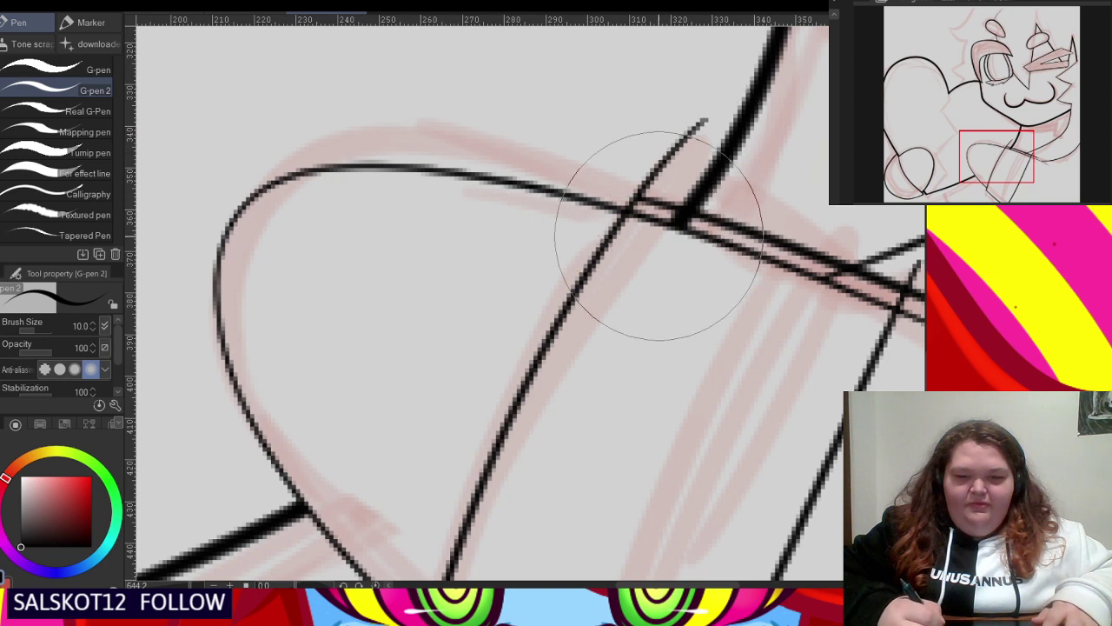
{"action": "scroll", "coordinate": [633, 236], "scroll_direction": "down", "scroll_amount": 2}
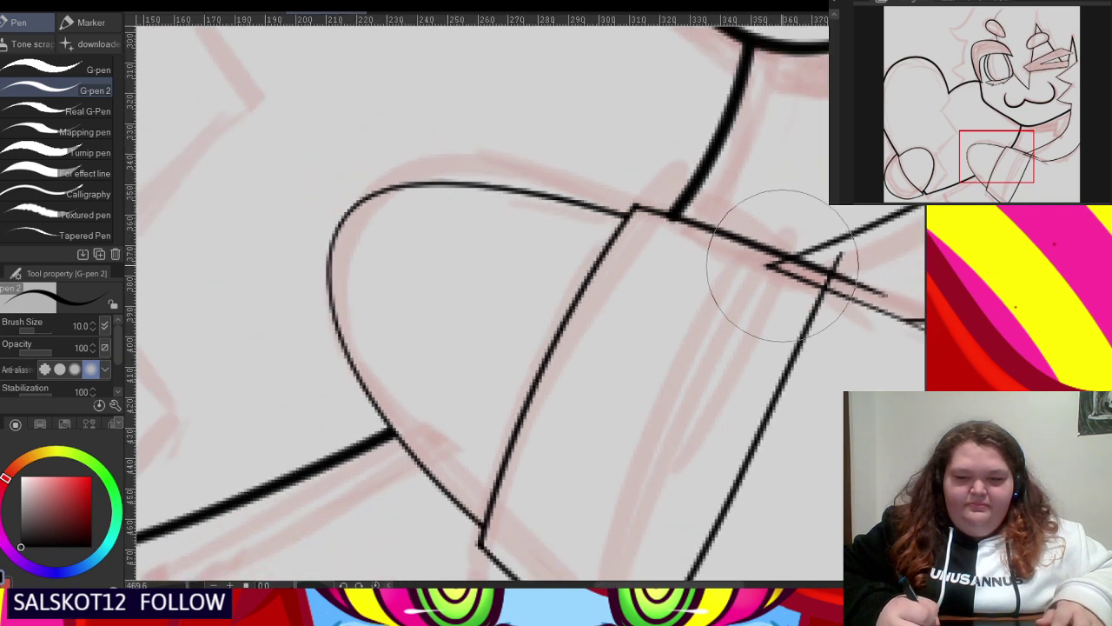
{"action": "mouse_move", "coordinate": [783, 276]}
{"action": "left_mouse_down"}
{"action": "mouse_move", "coordinate": [820, 257]}
{"action": "mouse_move", "coordinate": [811, 245]}
{"action": "mouse_move", "coordinate": [870, 288]}
{"action": "left_mouse_up"}
{"action": "scroll", "coordinate": [765, 246], "scroll_direction": "down", "scroll_amount": 3}
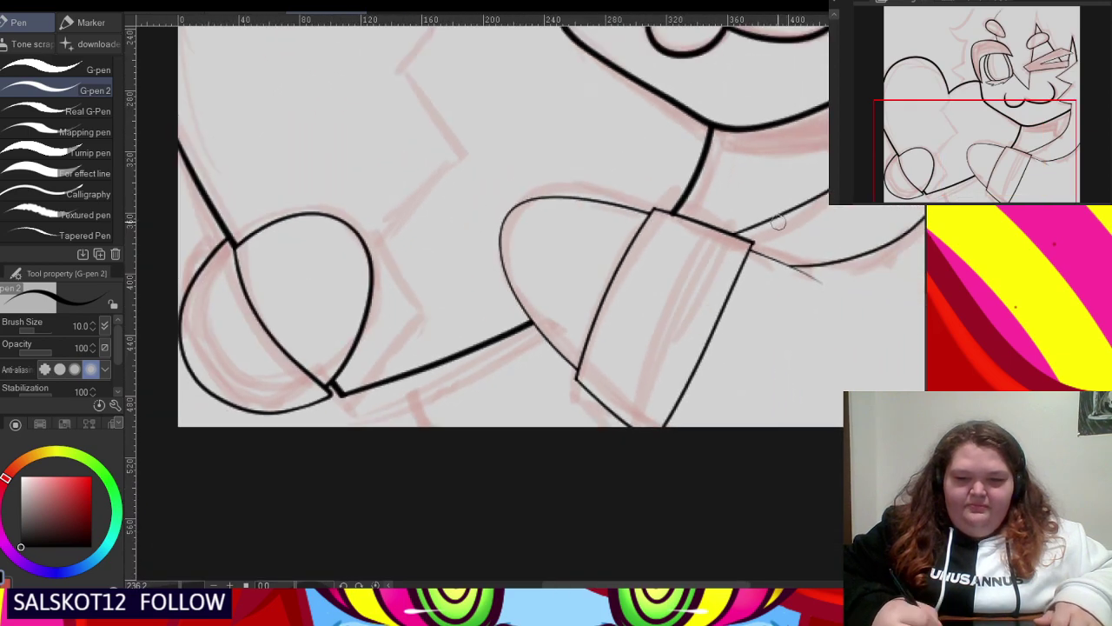
- Ink the forearm's upper line curving away from the cuff's corner, and erase the old arm line beneath it
{"action": "scroll", "coordinate": [778, 222], "scroll_direction": "up", "scroll_amount": 2}
{"action": "left_click_drag", "start_coordinate": [876, 307], "coordinate": [916, 339]}
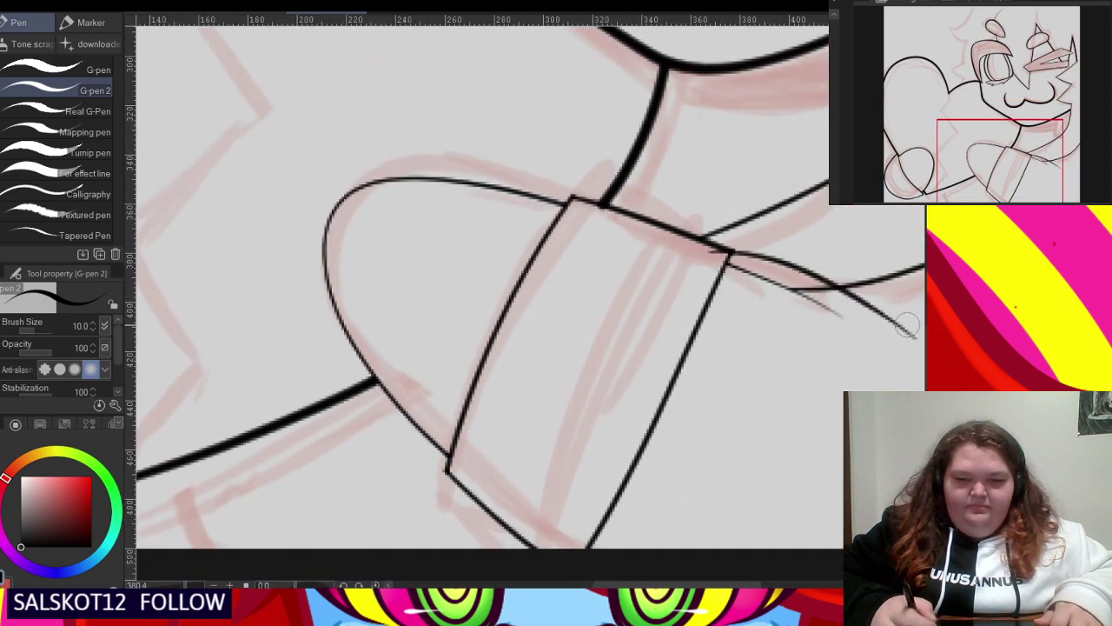
{"action": "scroll", "coordinate": [903, 328], "scroll_direction": "up", "scroll_amount": 1}
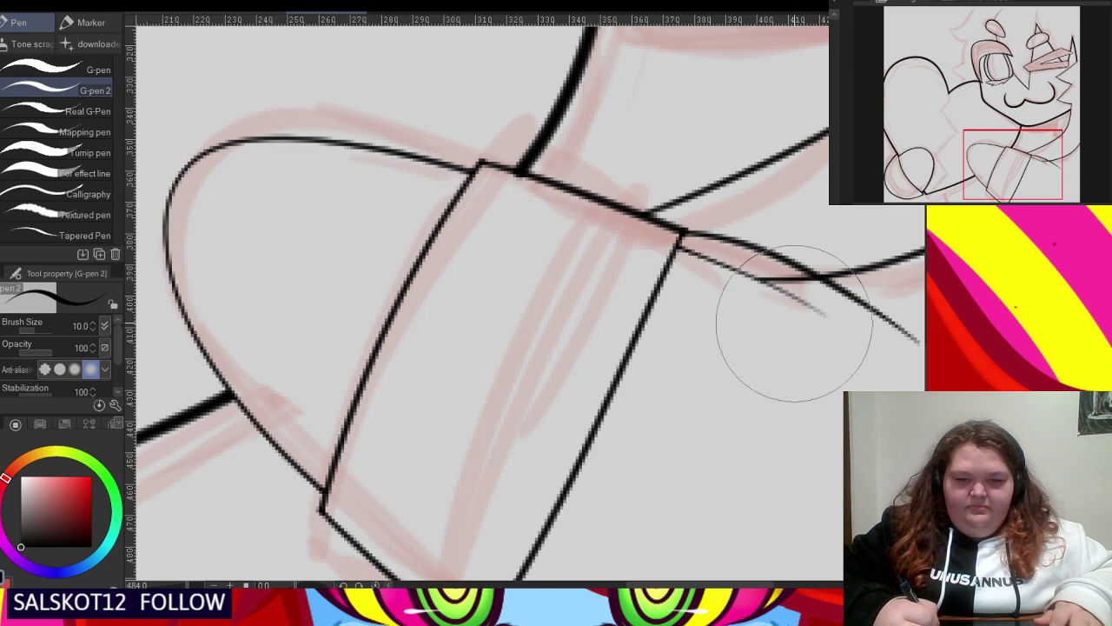
{"action": "scroll", "coordinate": [705, 269], "scroll_direction": "down", "scroll_amount": 3}
{"action": "scroll", "coordinate": [726, 330], "scroll_direction": "down", "scroll_amount": 2}
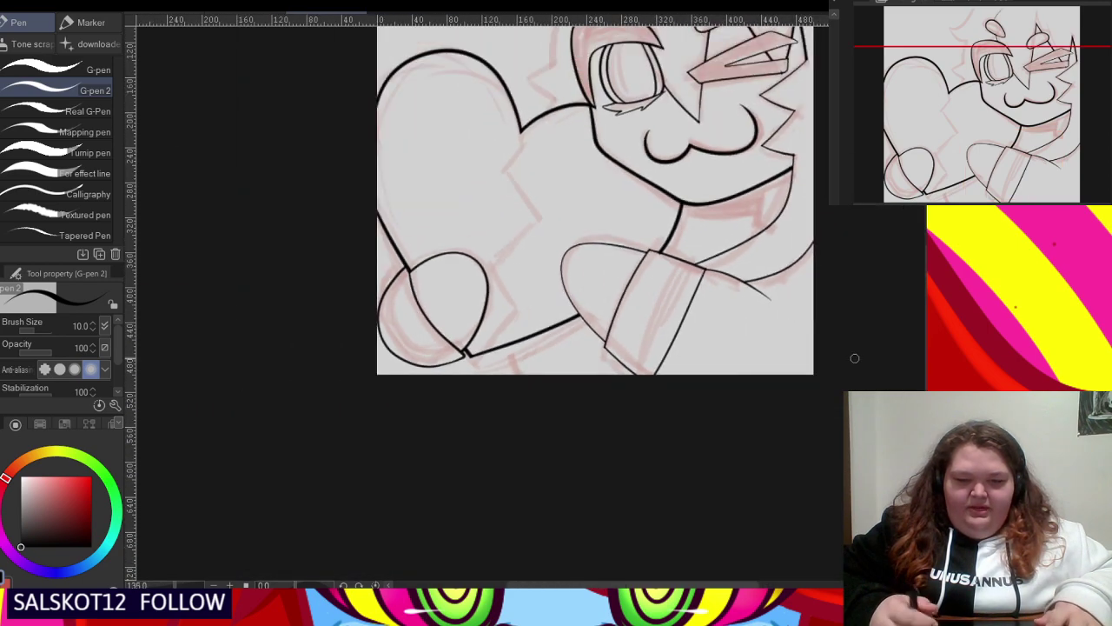
- Ink a short bent line from the jaw to the curved line below it, and erase both overshooting ends
{"action": "scroll", "coordinate": [799, 225], "scroll_direction": "up", "scroll_amount": 5}
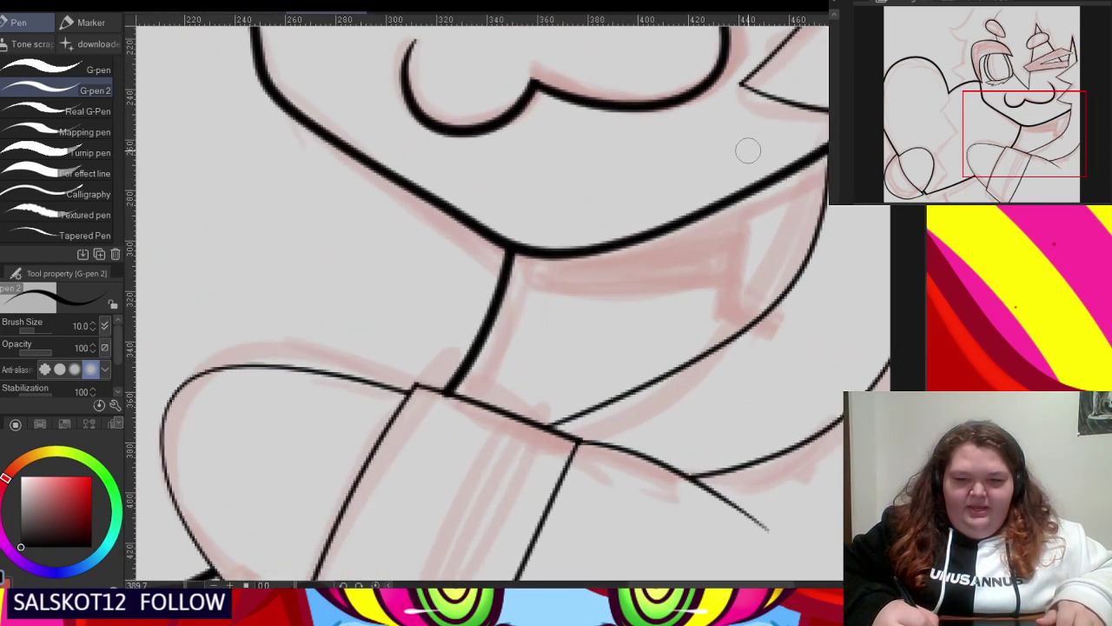
{"action": "scroll", "coordinate": [833, 330], "scroll_direction": "up", "scroll_amount": 1}
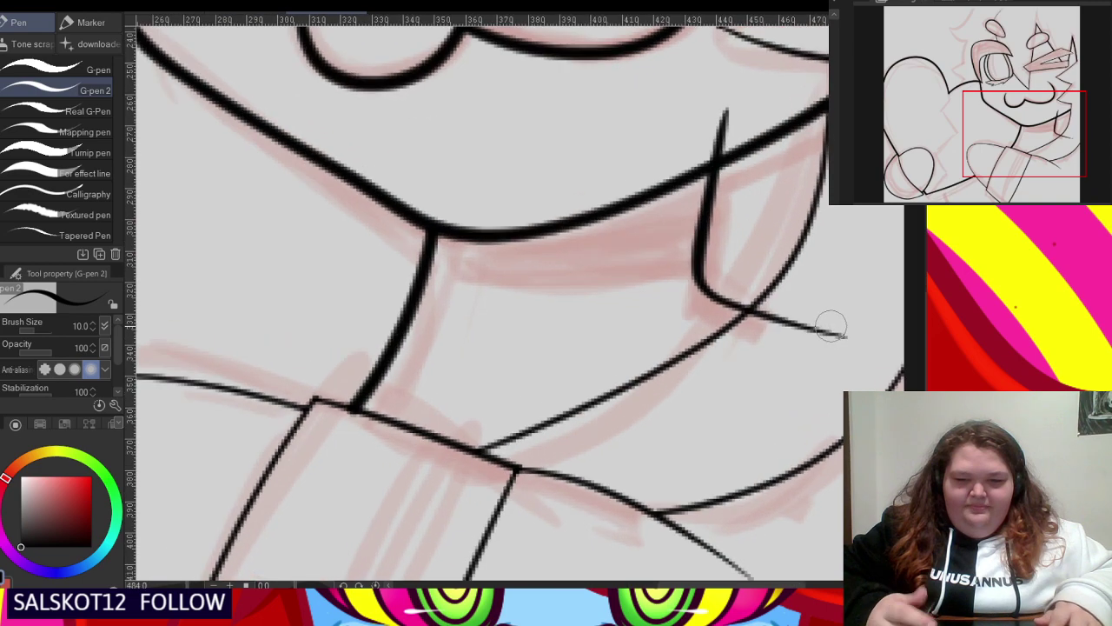
{"action": "left_click", "coordinate": [712, 126]}
{"action": "left_click", "coordinate": [798, 332]}
{"action": "scroll", "coordinate": [797, 331], "scroll_direction": "down", "scroll_amount": 5}
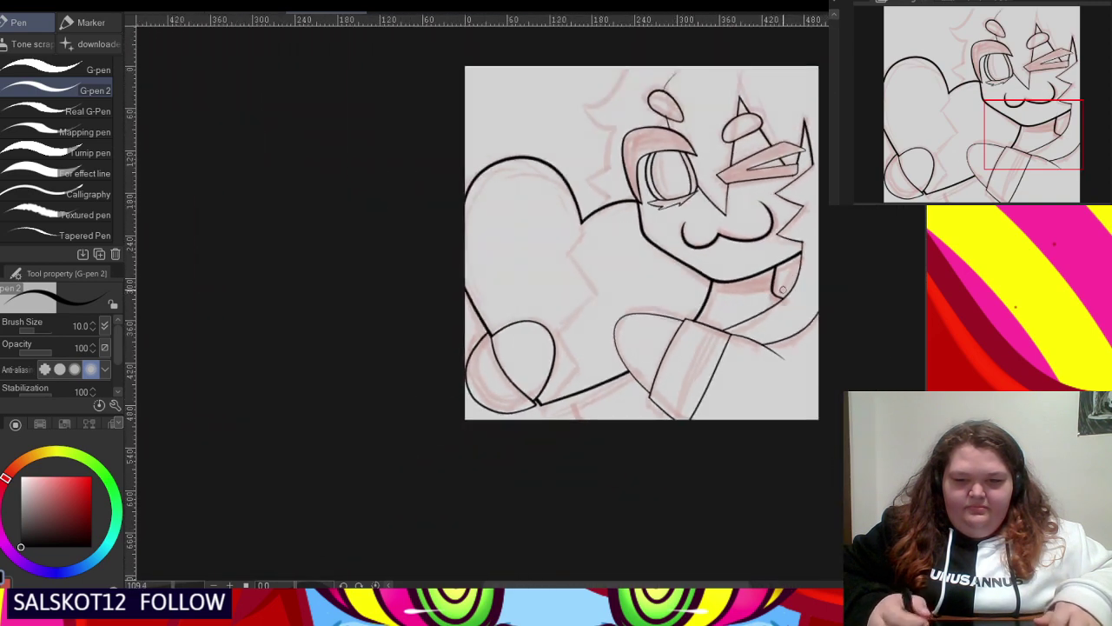
- Ink the short curved line below the heart near its tip, ending at the heart's lower edge
{"action": "scroll", "coordinate": [782, 289], "scroll_direction": "down", "scroll_amount": 1}
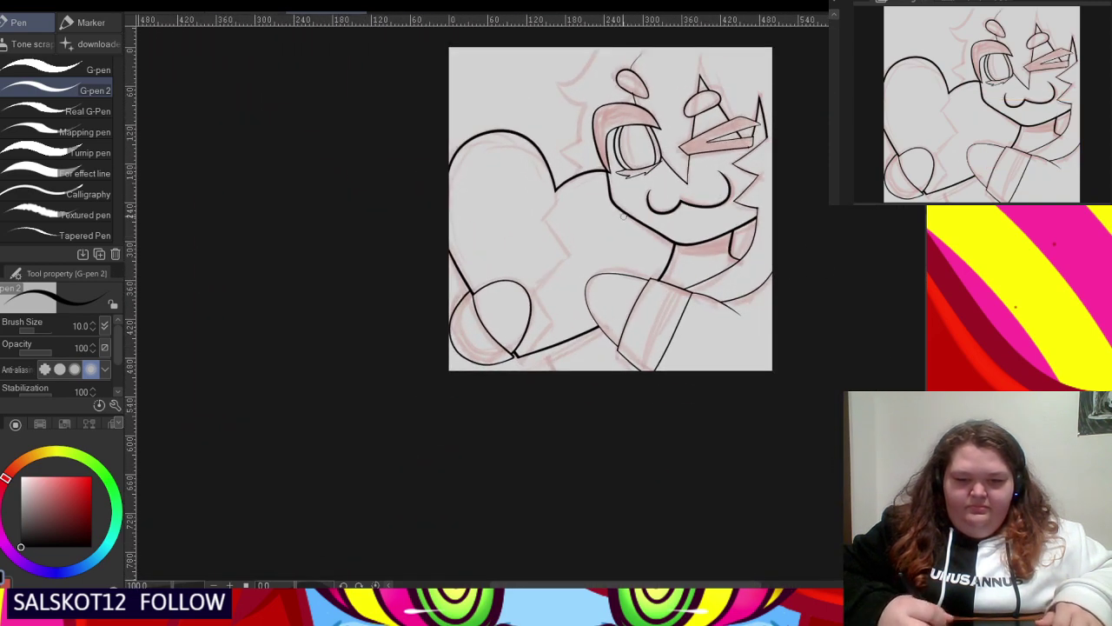
{"action": "scroll", "coordinate": [623, 215], "scroll_direction": "up", "scroll_amount": 5}
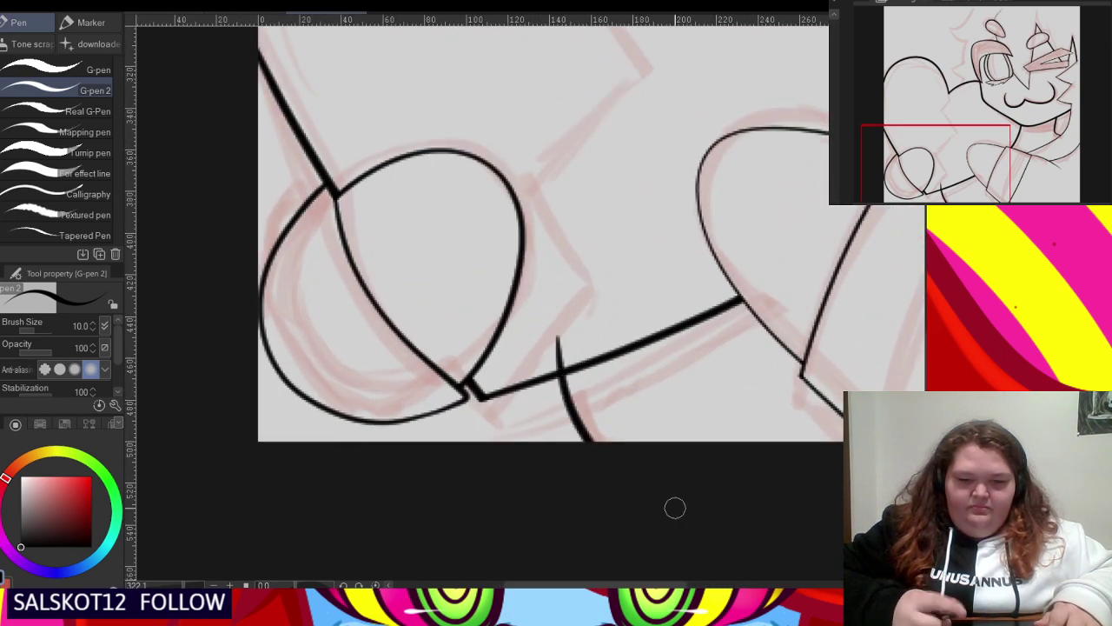
{"action": "scroll", "coordinate": [612, 358], "scroll_direction": "down", "scroll_amount": 4}
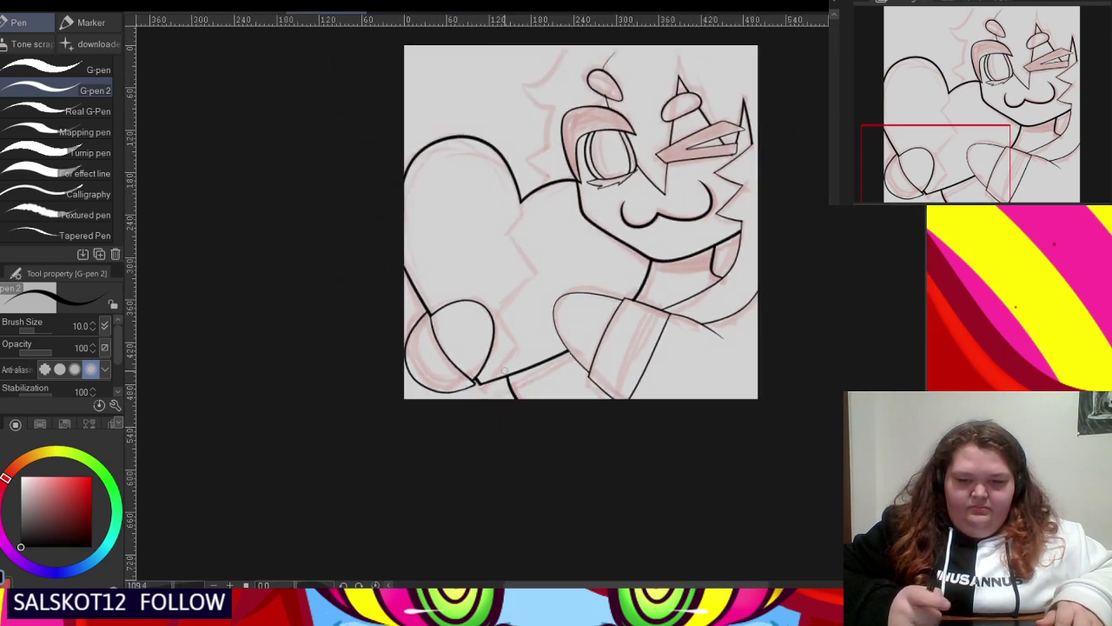
- Ink a shallow curved line under the jaw from the chin to the short bent line
{"action": "scroll", "coordinate": [504, 370], "scroll_direction": "up", "scroll_amount": 5}
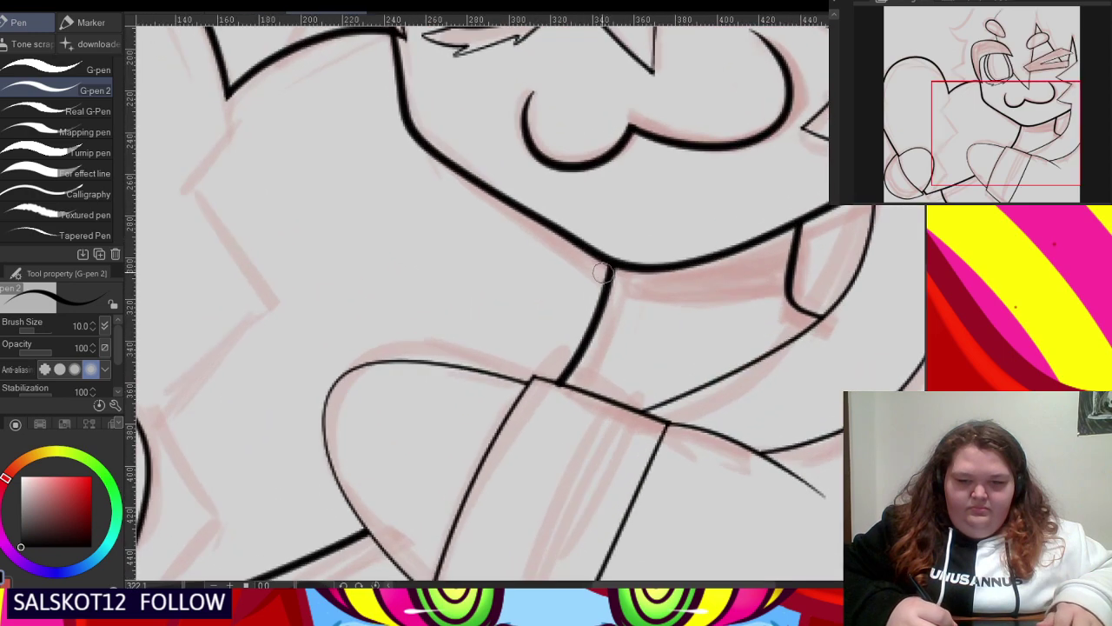
{"action": "left_click_drag", "start_coordinate": [713, 284], "coordinate": [831, 264]}
{"action": "scroll", "coordinate": [661, 278], "scroll_direction": "up", "scroll_amount": 2}
{"action": "scroll", "coordinate": [634, 284], "scroll_direction": "down", "scroll_amount": 2}
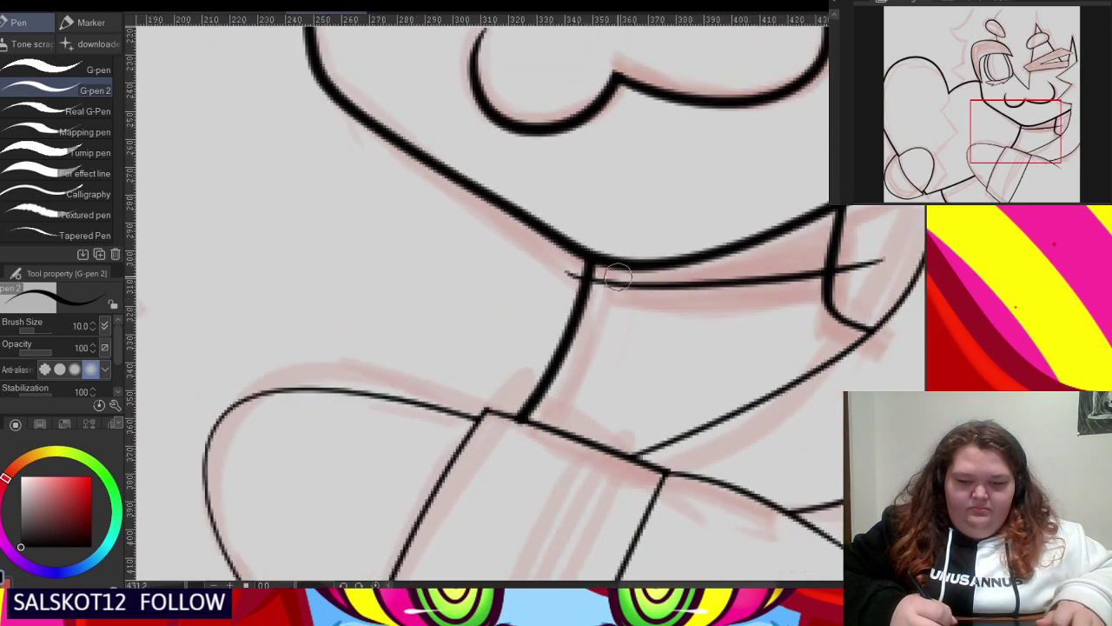
- Ink a small block under the chin and fill it black, erasing the overshooting ends of it and the line under the jaw
{"action": "scroll", "coordinate": [596, 293], "scroll_direction": "up", "scroll_amount": 2}
{"action": "left_click_drag", "start_coordinate": [612, 258], "coordinate": [591, 305]}
{"action": "scroll", "coordinate": [667, 358], "scroll_direction": "up", "scroll_amount": 1}
{"action": "left_click", "coordinate": [548, 304]}
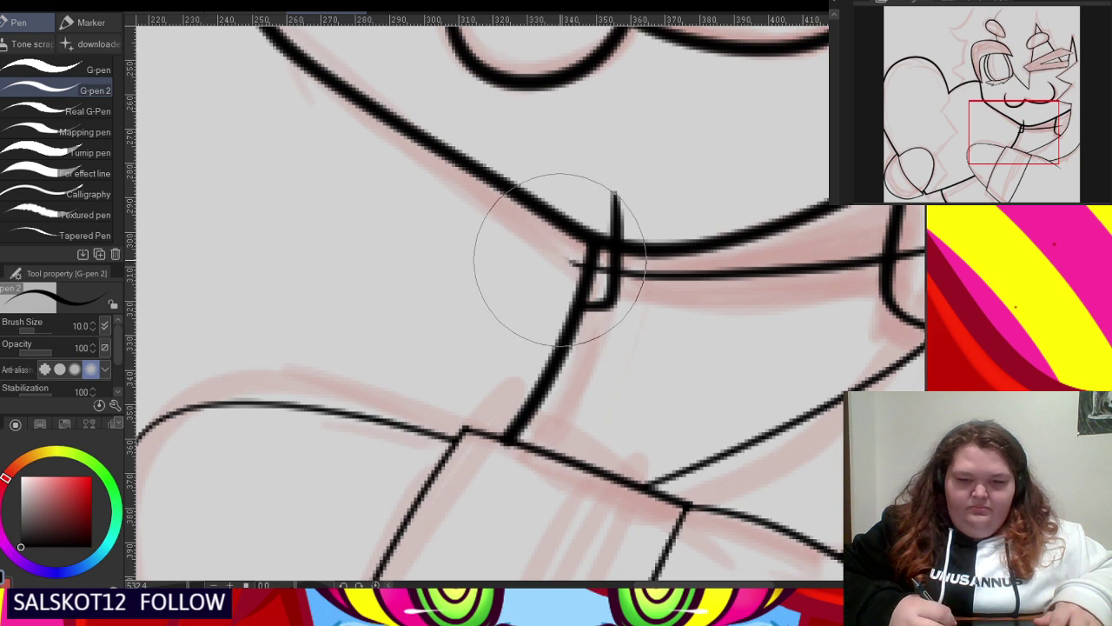
{"action": "left_click", "coordinate": [562, 258]}
{"action": "left_click", "coordinate": [622, 199]}
{"action": "scroll", "coordinate": [656, 264], "scroll_direction": "up", "scroll_amount": 2}
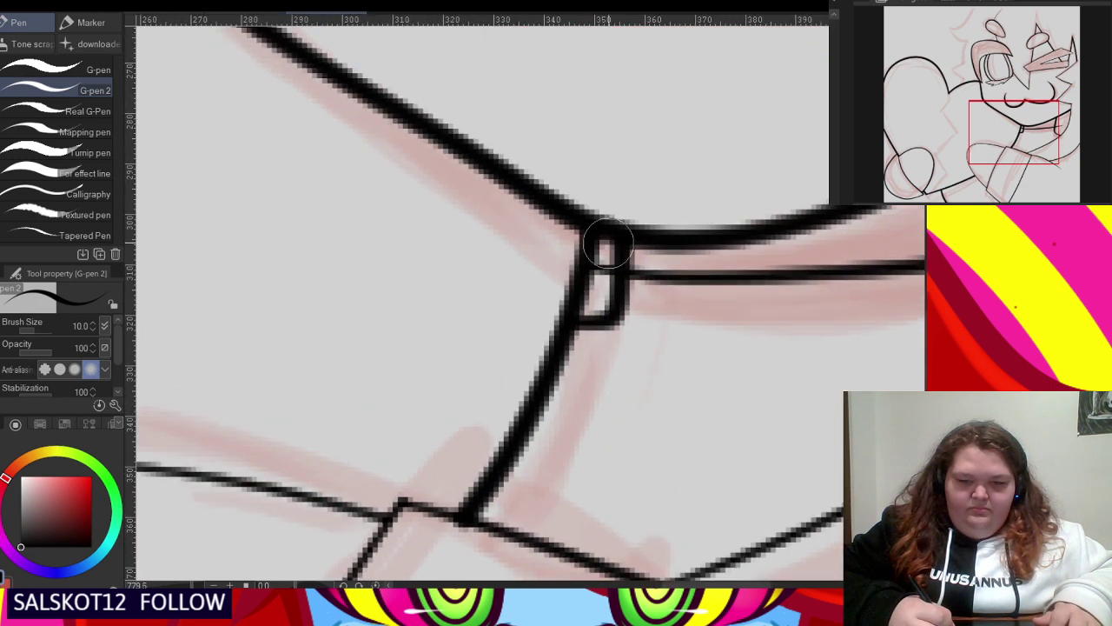
{"action": "left_click_drag", "start_coordinate": [612, 228], "coordinate": [602, 308]}
{"action": "scroll", "coordinate": [596, 258], "scroll_direction": "down", "scroll_amount": 6}
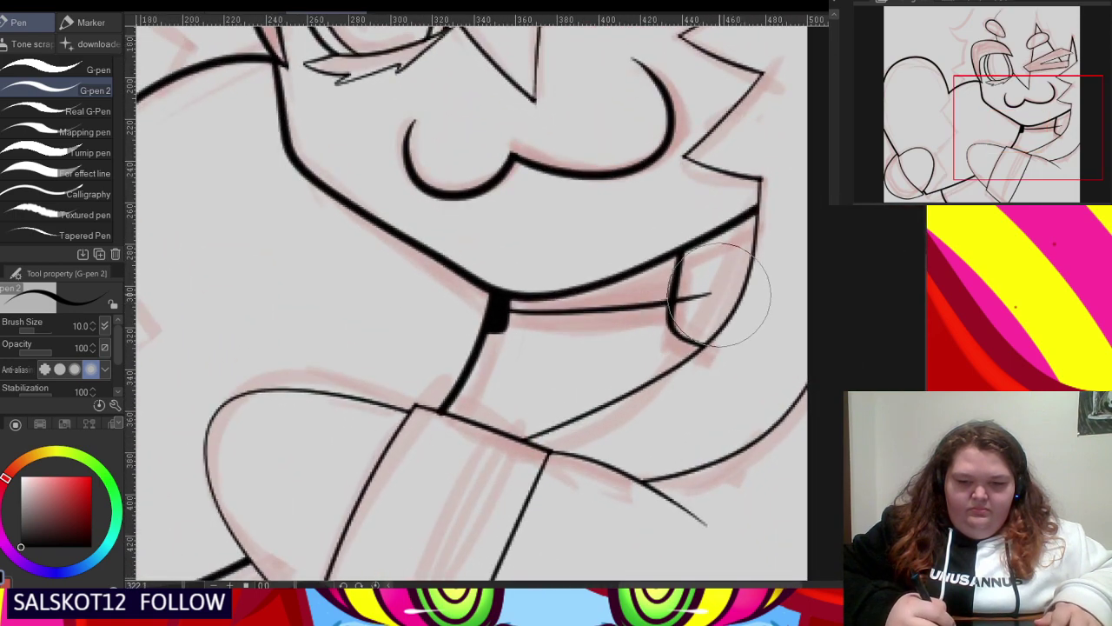
{"action": "scroll", "coordinate": [718, 293], "scroll_direction": "down", "scroll_amount": 6}
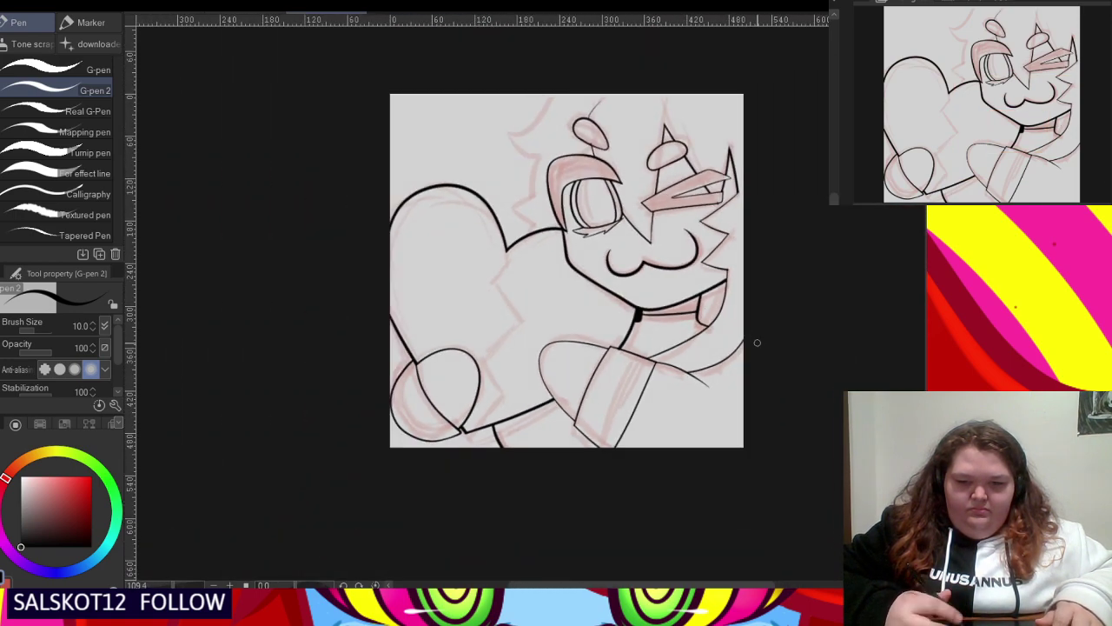
- Ink the lower three straight segments of the zigzag crack, going up from the heart's tip along the sketch
{"action": "scroll", "coordinate": [736, 322], "scroll_direction": "up", "scroll_amount": 6}
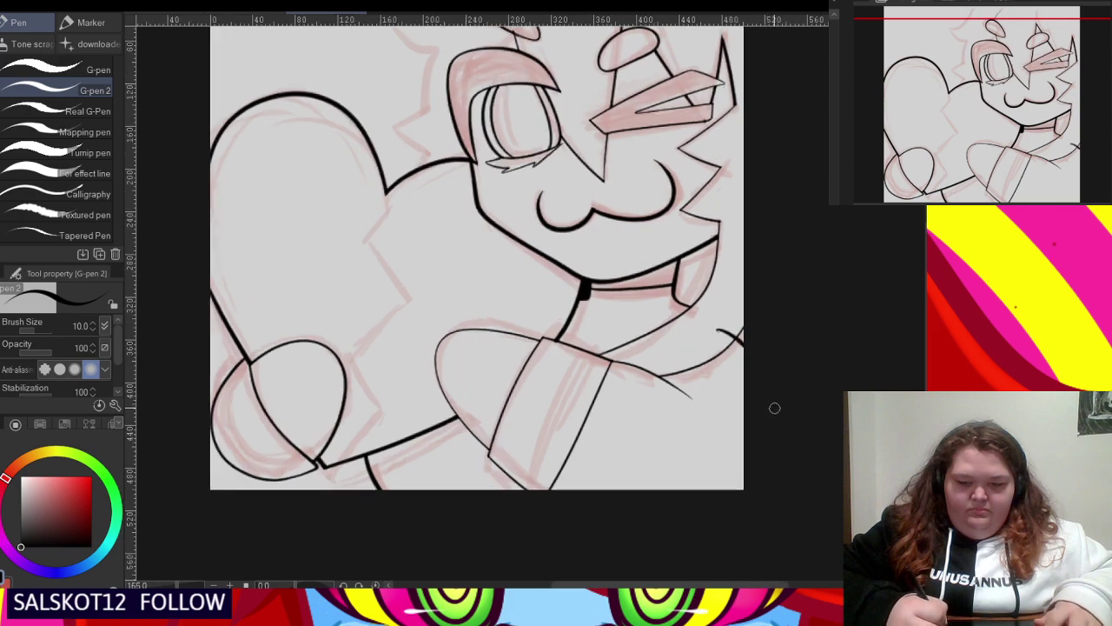
{"action": "scroll", "coordinate": [721, 331], "scroll_direction": "down", "scroll_amount": 7}
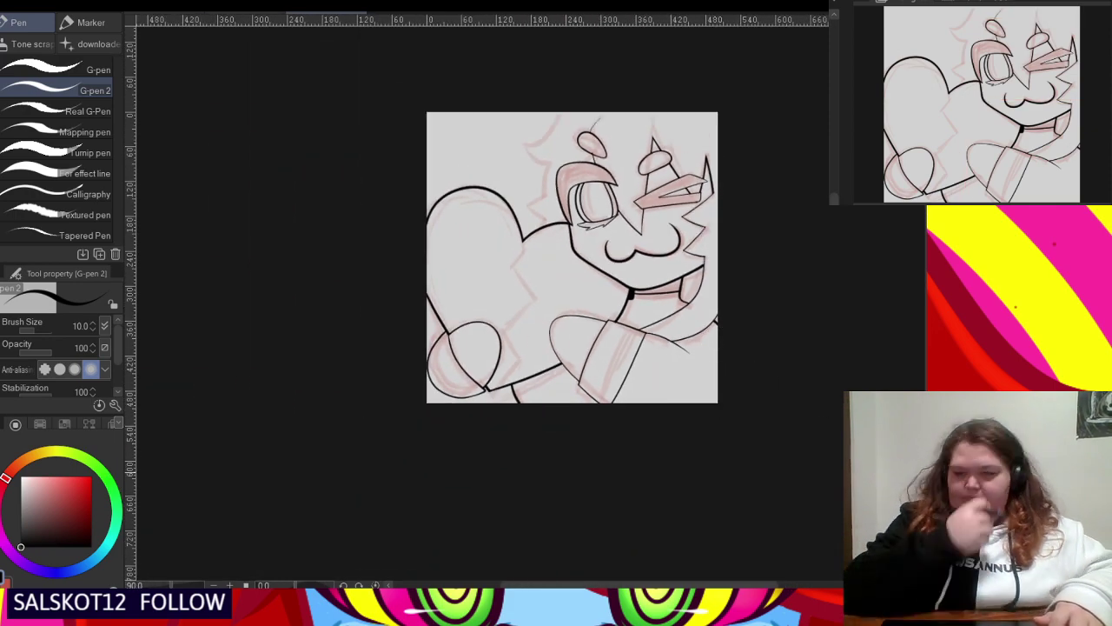
{"action": "scroll", "coordinate": [536, 383], "scroll_direction": "up", "scroll_amount": 6}
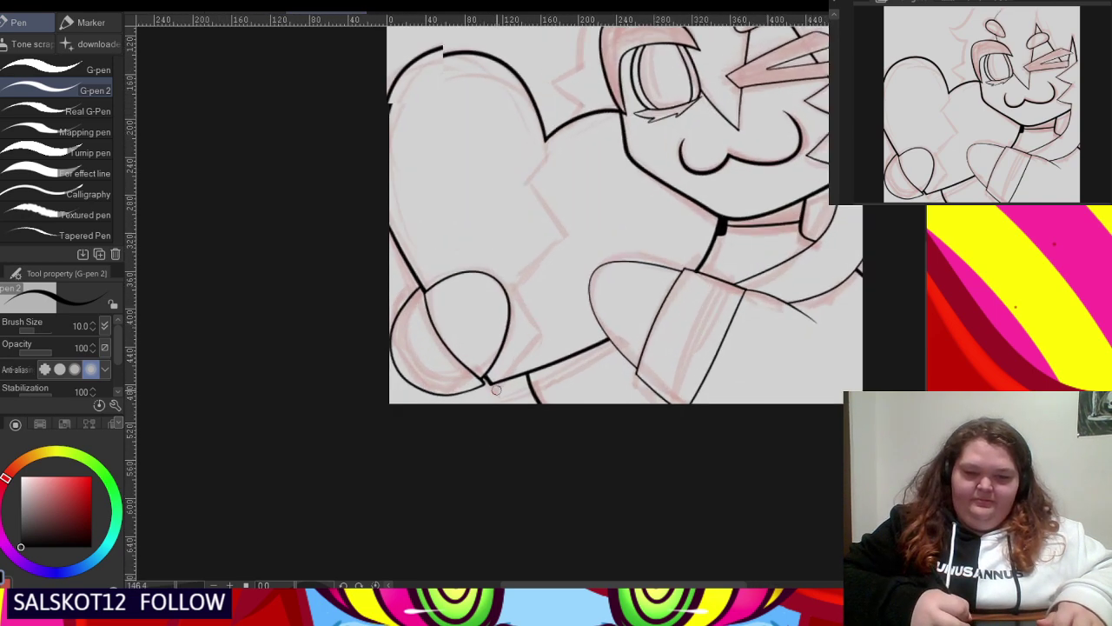
{"action": "left_click_drag", "start_coordinate": [463, 398], "coordinate": [589, 278]}
{"action": "left_click_drag", "start_coordinate": [625, 212], "coordinate": [619, 219]}
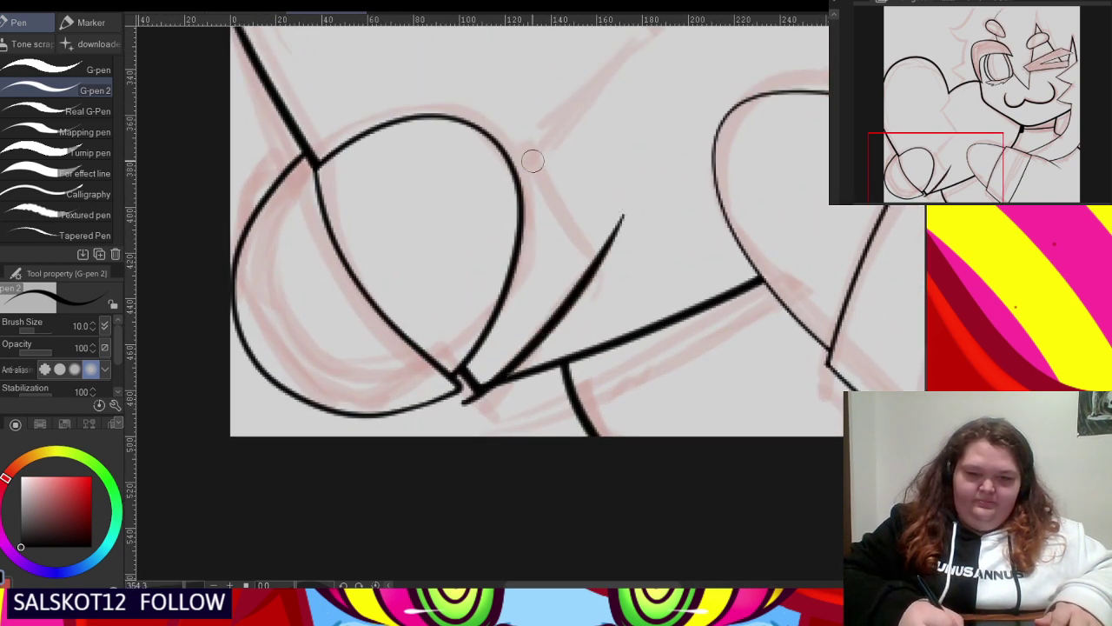
{"action": "mouse_move", "coordinate": [499, 122]}
{"action": "left_mouse_down"}
{"action": "mouse_move", "coordinate": [613, 294]}
{"action": "mouse_move", "coordinate": [614, 313]}
{"action": "left_mouse_up"}
{"action": "scroll", "coordinate": [586, 308], "scroll_direction": "down", "scroll_amount": 3}
{"action": "scroll", "coordinate": [582, 261], "scroll_direction": "up", "scroll_amount": 2}
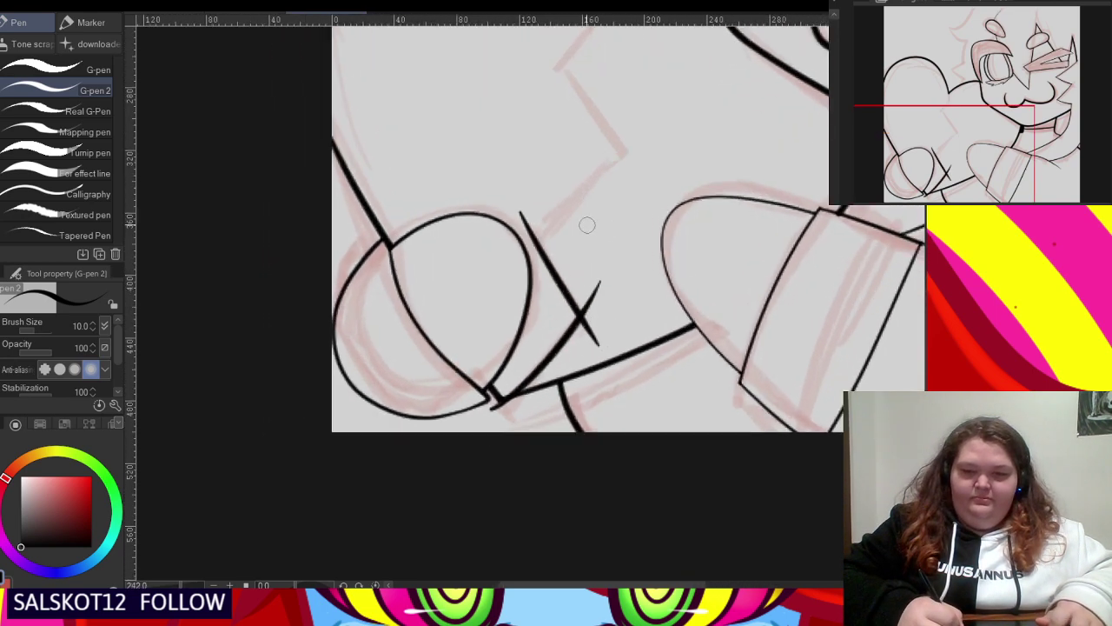
{"action": "left_click_drag", "start_coordinate": [507, 254], "coordinate": [695, 85]}
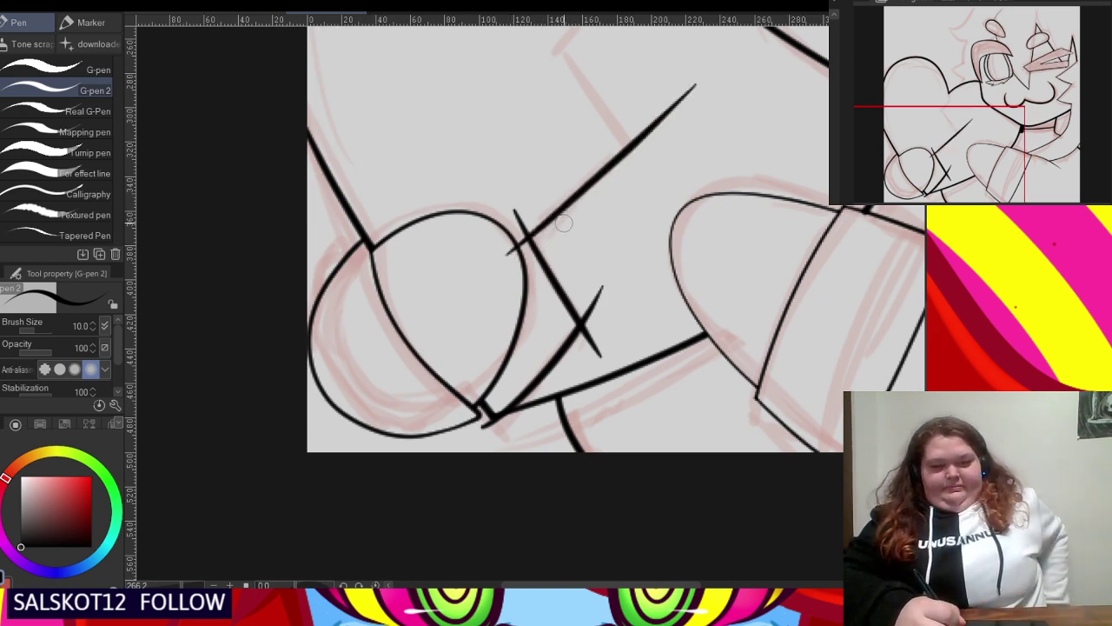
- Ink the upper two segments of the zigzag crack, joining it to the notch at the top of the heart
{"action": "scroll", "coordinate": [652, 285], "scroll_direction": "down", "scroll_amount": 3}
{"action": "scroll", "coordinate": [623, 129], "scroll_direction": "up", "scroll_amount": 3}
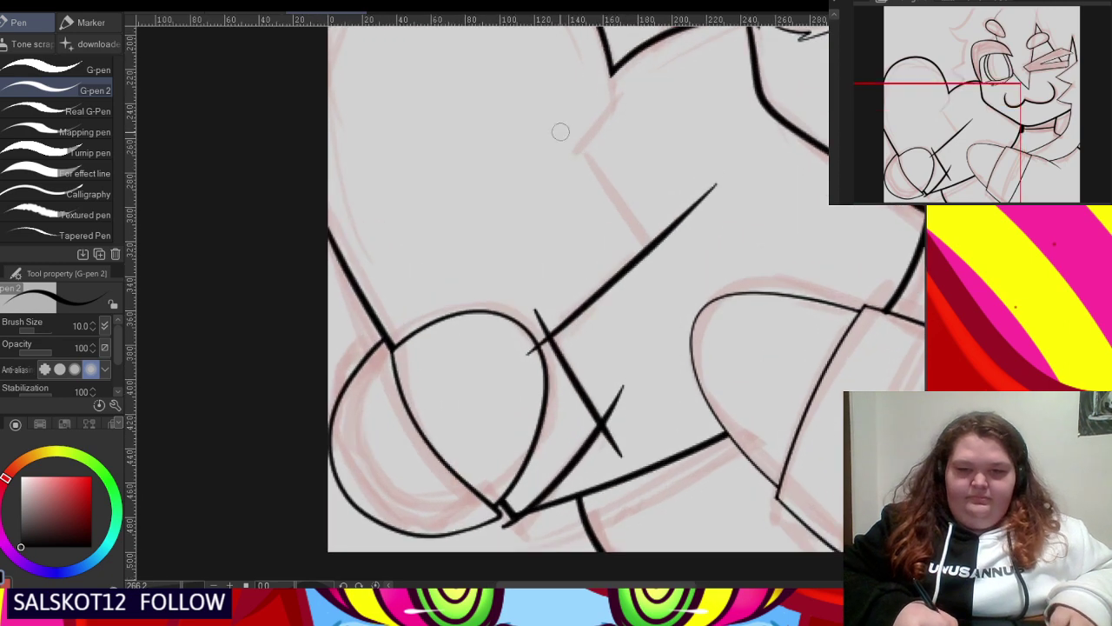
{"action": "left_click_drag", "start_coordinate": [543, 121], "coordinate": [696, 291]}
{"action": "scroll", "coordinate": [616, 87], "scroll_direction": "up", "scroll_amount": 2}
{"action": "scroll", "coordinate": [616, 78], "scroll_direction": "up", "scroll_amount": 1}
{"action": "left_click_drag", "start_coordinate": [612, 72], "coordinate": [514, 244]}
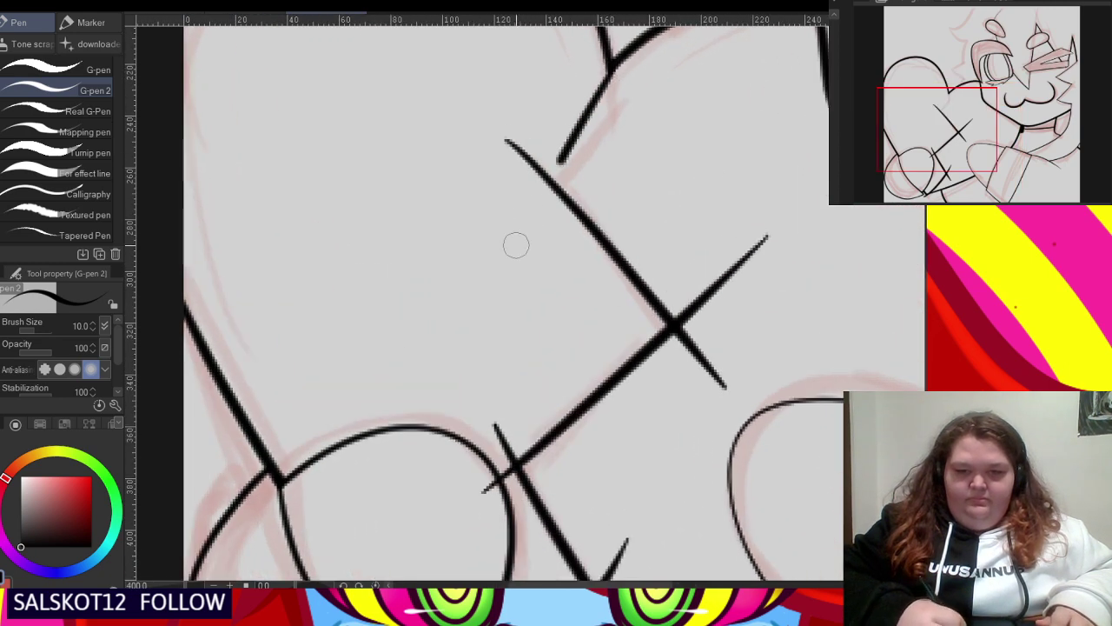
- Erase the overshooting line ends at all corners of the zigzag crack and at the heart's tip
{"action": "left_click_drag", "start_coordinate": [523, 139], "coordinate": [513, 193]}
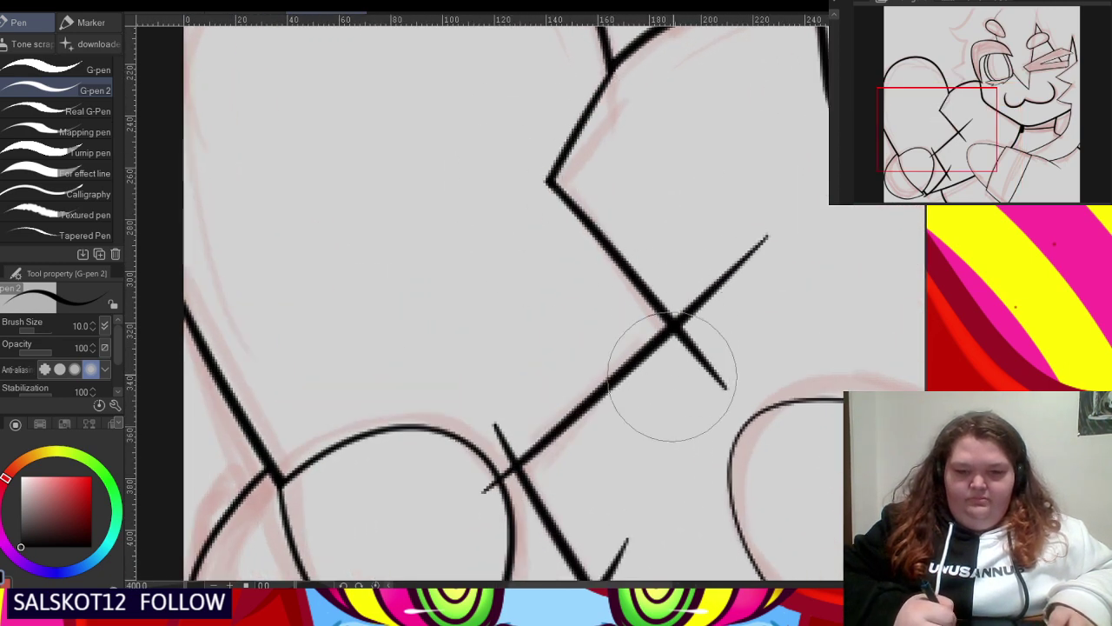
{"action": "left_click_drag", "start_coordinate": [672, 379], "coordinate": [706, 275]}
{"action": "scroll", "coordinate": [658, 211], "scroll_direction": "down", "scroll_amount": 3}
{"action": "scroll", "coordinate": [657, 374], "scroll_direction": "up", "scroll_amount": 2}
{"action": "scroll", "coordinate": [558, 365], "scroll_direction": "up", "scroll_amount": 1}
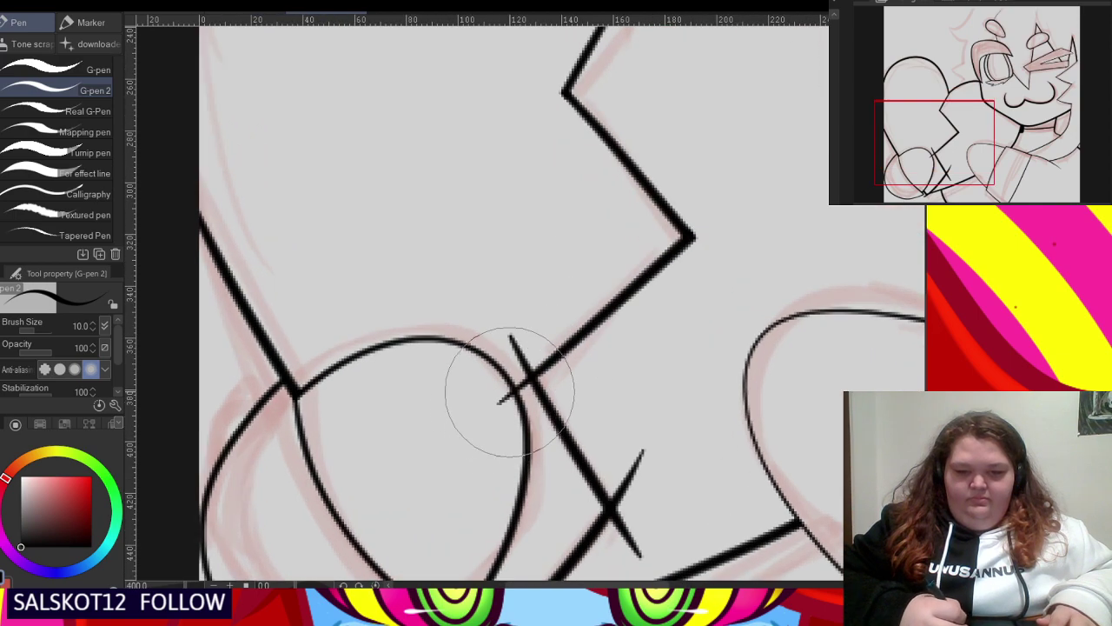
{"action": "mouse_move", "coordinate": [484, 377]}
{"action": "left_mouse_down"}
{"action": "mouse_move", "coordinate": [513, 385]}
{"action": "mouse_move", "coordinate": [544, 337]}
{"action": "left_mouse_up"}
{"action": "key", "text": "ctrl+z"}
{"action": "scroll", "coordinate": [528, 308], "scroll_direction": "down", "scroll_amount": 2}
{"action": "scroll", "coordinate": [524, 306], "scroll_direction": "up", "scroll_amount": 1}
{"action": "left_click_drag", "start_coordinate": [610, 477], "coordinate": [622, 412]}
{"action": "scroll", "coordinate": [596, 303], "scroll_direction": "down", "scroll_amount": 2}
{"action": "scroll", "coordinate": [503, 493], "scroll_direction": "up", "scroll_amount": 2}
{"action": "left_click_drag", "start_coordinate": [527, 487], "coordinate": [521, 477]}
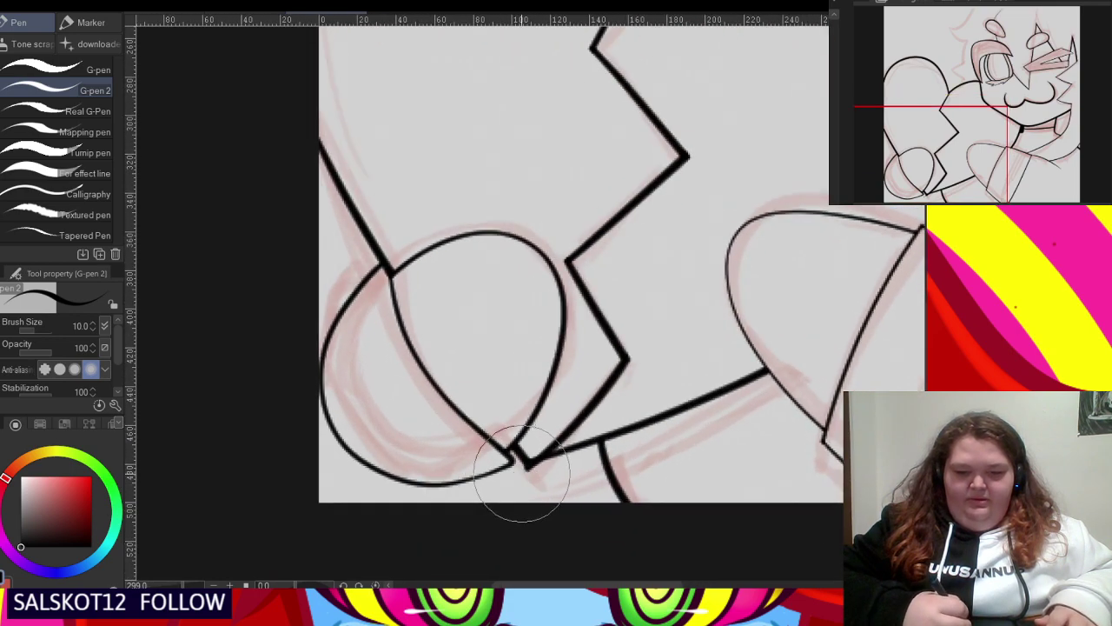
{"action": "scroll", "coordinate": [556, 500], "scroll_direction": "up", "scroll_amount": 3}
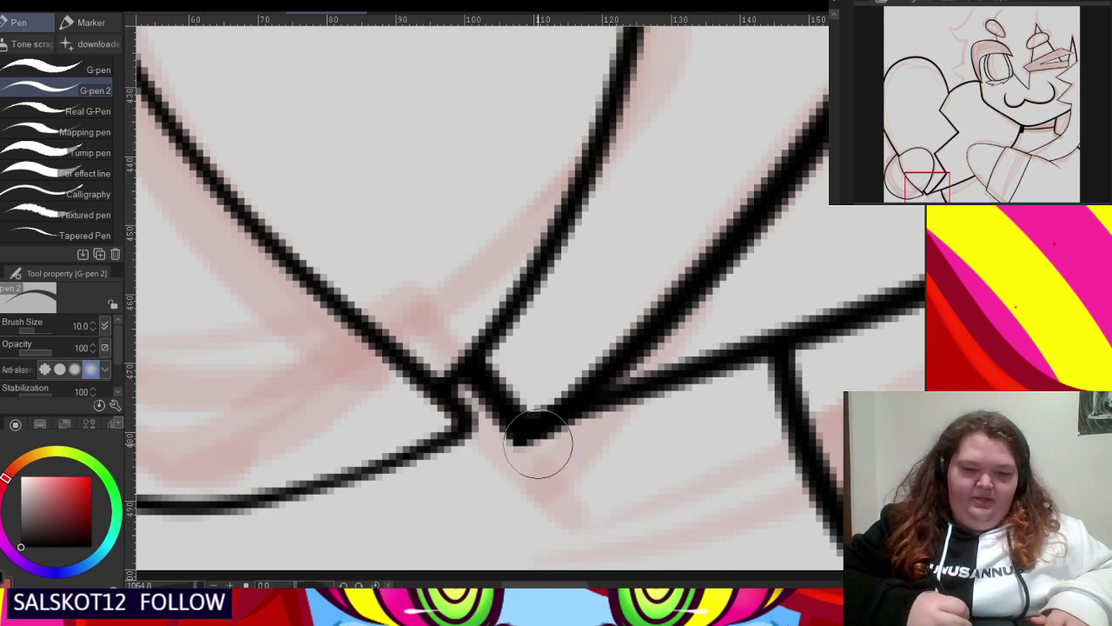
- Ink the spiky hair outline beside the open eye, from the canvas's upper edge down to the heart
{"action": "scroll", "coordinate": [525, 466], "scroll_direction": "down", "scroll_amount": 8}
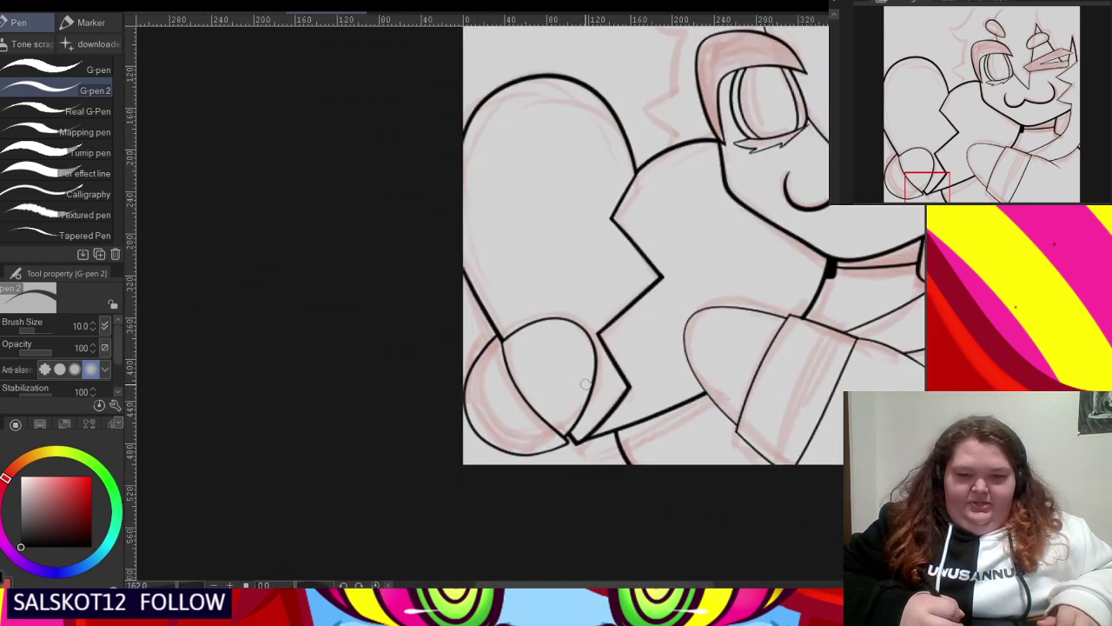
{"action": "scroll", "coordinate": [549, 325], "scroll_direction": "down", "scroll_amount": 3}
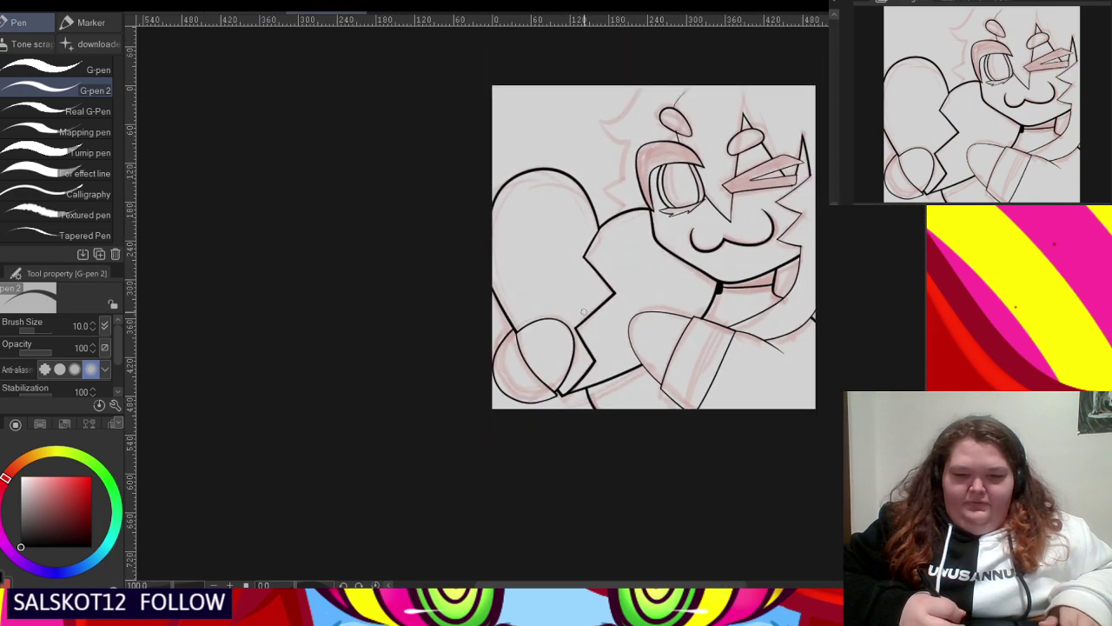
{"action": "scroll", "coordinate": [616, 154], "scroll_direction": "up", "scroll_amount": 6}
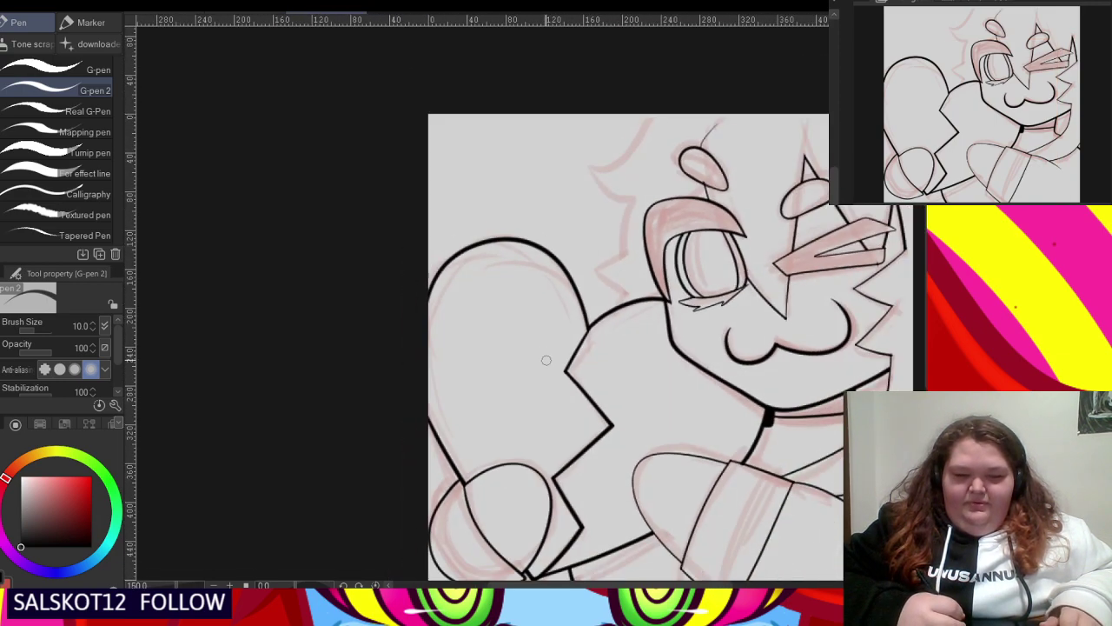
{"action": "scroll", "coordinate": [686, 145], "scroll_direction": "up", "scroll_amount": 3}
{"action": "mouse_move", "coordinate": [580, 238]}
{"action": "left_mouse_down"}
{"action": "mouse_move", "coordinate": [621, 78]}
{"action": "mouse_move", "coordinate": [644, 50]}
{"action": "left_mouse_up"}
{"action": "mouse_move", "coordinate": [622, 153]}
{"action": "left_mouse_down"}
{"action": "mouse_move", "coordinate": [462, 237]}
{"action": "mouse_move", "coordinate": [518, 249]}
{"action": "mouse_move", "coordinate": [586, 297]}
{"action": "mouse_move", "coordinate": [554, 334]}
{"action": "mouse_move", "coordinate": [555, 396]}
{"action": "left_mouse_up"}
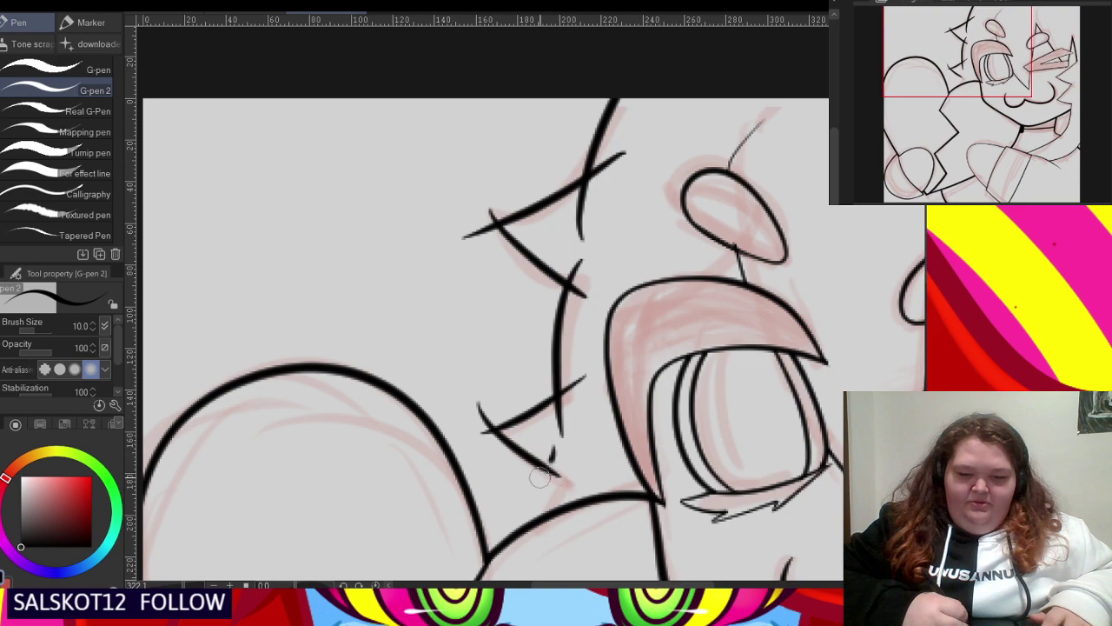
{"action": "left_click_drag", "start_coordinate": [498, 490], "coordinate": [580, 552]}
- Erase the overshooting line ends around the lower hair spikes and where the hair meets the heart
{"action": "scroll", "coordinate": [526, 259], "scroll_direction": "down", "scroll_amount": 2}
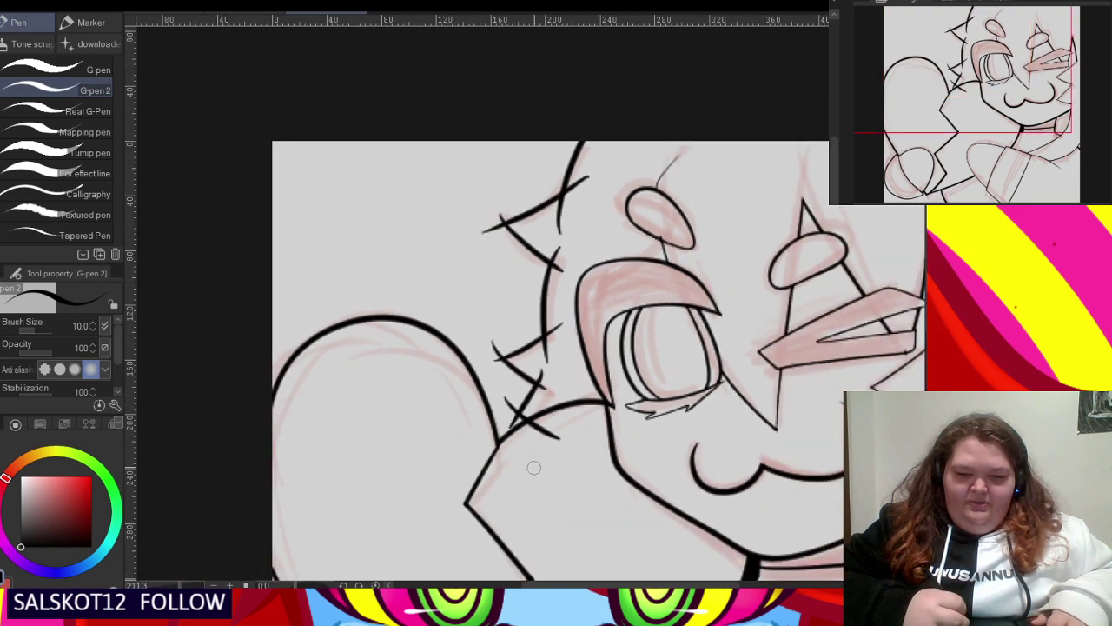
{"action": "scroll", "coordinate": [556, 412], "scroll_direction": "up", "scroll_amount": 2}
{"action": "scroll", "coordinate": [547, 413], "scroll_direction": "up", "scroll_amount": 3}
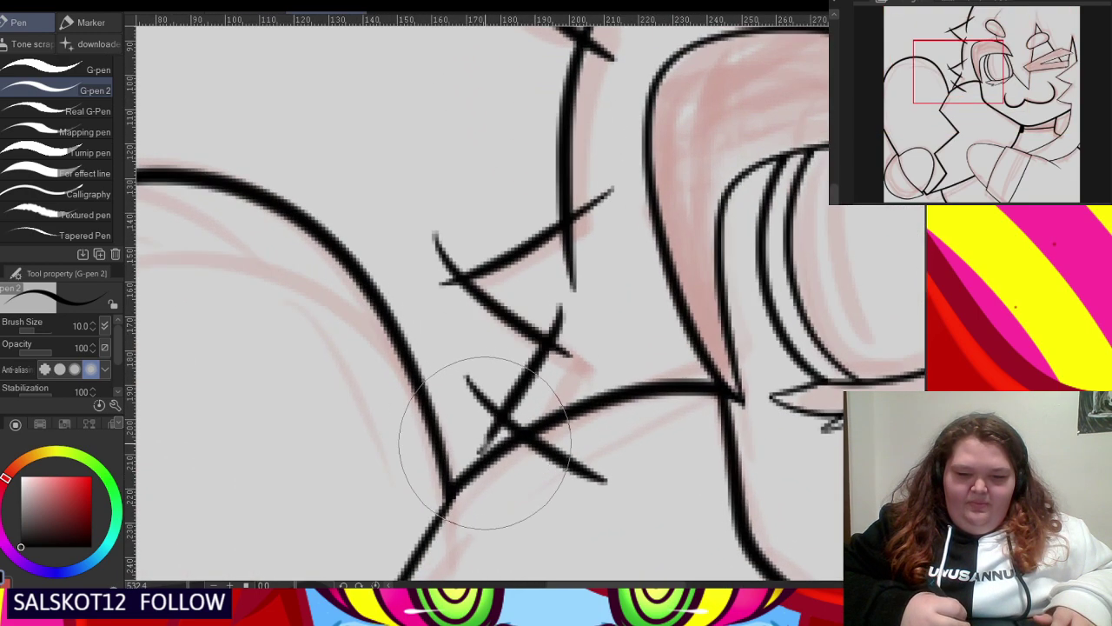
{"action": "left_click_drag", "start_coordinate": [487, 387], "coordinate": [474, 383]}
{"action": "left_click_drag", "start_coordinate": [584, 471], "coordinate": [589, 460]}
{"action": "left_click_drag", "start_coordinate": [576, 360], "coordinate": [560, 319]}
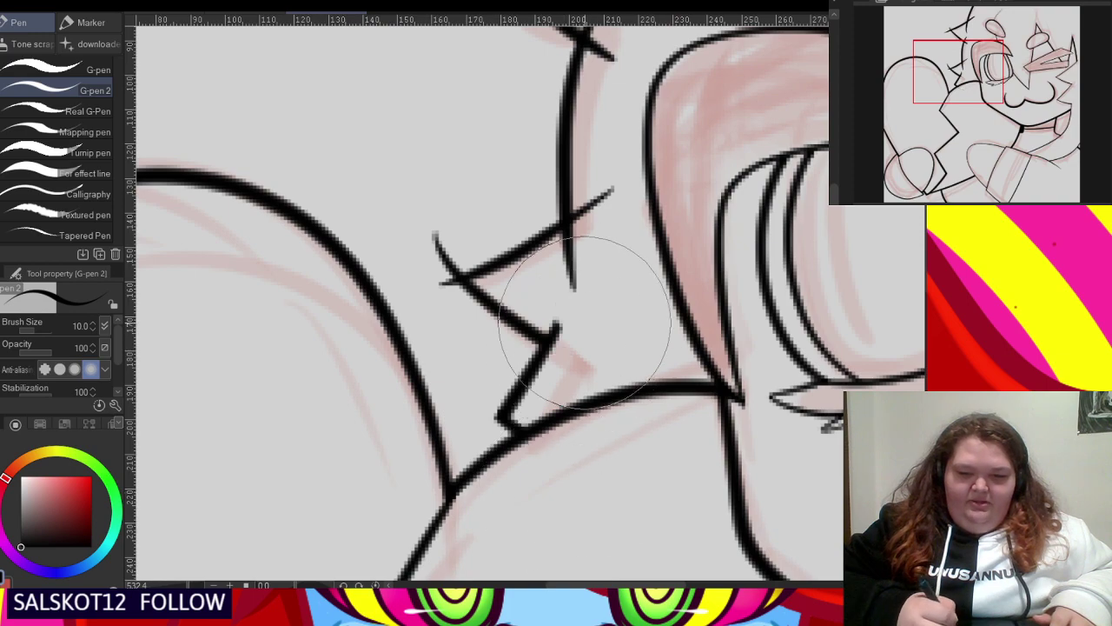
{"action": "mouse_move", "coordinate": [458, 228]}
{"action": "left_mouse_down"}
{"action": "mouse_move", "coordinate": [444, 299]}
{"action": "mouse_move", "coordinate": [567, 292]}
{"action": "mouse_move", "coordinate": [588, 224]}
{"action": "left_mouse_up"}
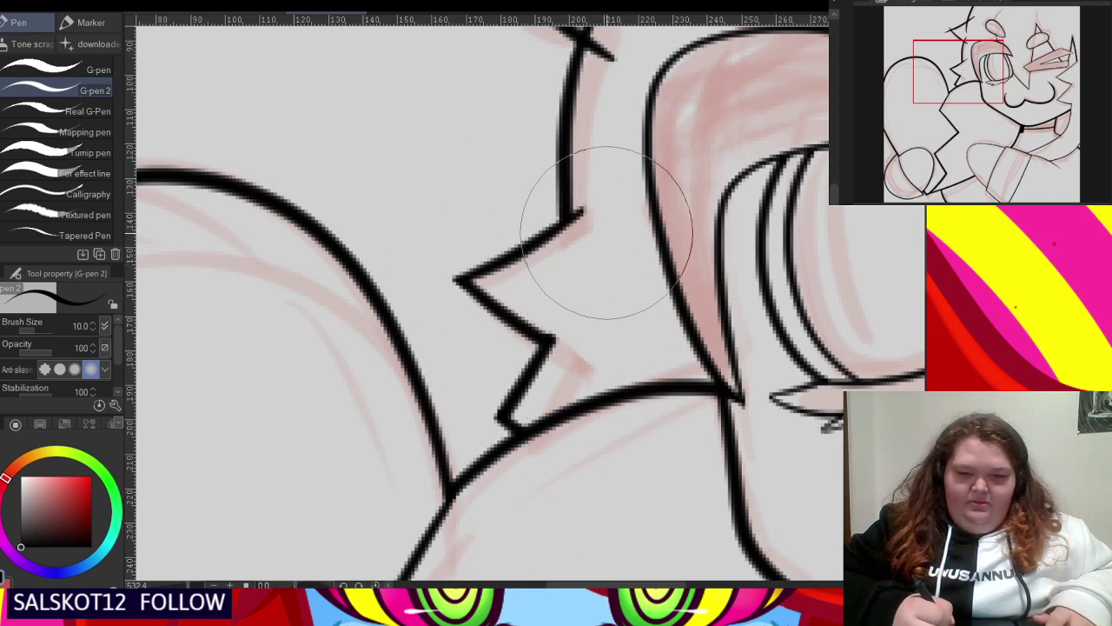
- Erase the overshooting line ends around the upper hair spike and the inner corners above and below it
{"action": "scroll", "coordinate": [580, 380], "scroll_direction": "down", "scroll_amount": 2}
{"action": "scroll", "coordinate": [580, 183], "scroll_direction": "up", "scroll_amount": 1}
{"action": "mouse_move", "coordinate": [586, 179]}
{"action": "left_mouse_down"}
{"action": "mouse_move", "coordinate": [613, 192]}
{"action": "mouse_move", "coordinate": [612, 237]}
{"action": "mouse_move", "coordinate": [620, 151]}
{"action": "mouse_move", "coordinate": [598, 237]}
{"action": "left_mouse_up"}
{"action": "scroll", "coordinate": [574, 372], "scroll_direction": "down", "scroll_amount": 2}
{"action": "mouse_move", "coordinate": [589, 138]}
{"action": "left_mouse_down"}
{"action": "mouse_move", "coordinate": [630, 92]}
{"action": "mouse_move", "coordinate": [572, 371]}
{"action": "mouse_move", "coordinate": [639, 113]}
{"action": "mouse_move", "coordinate": [623, 156]}
{"action": "left_mouse_up"}
{"action": "scroll", "coordinate": [640, 112], "scroll_direction": "up", "scroll_amount": 1}
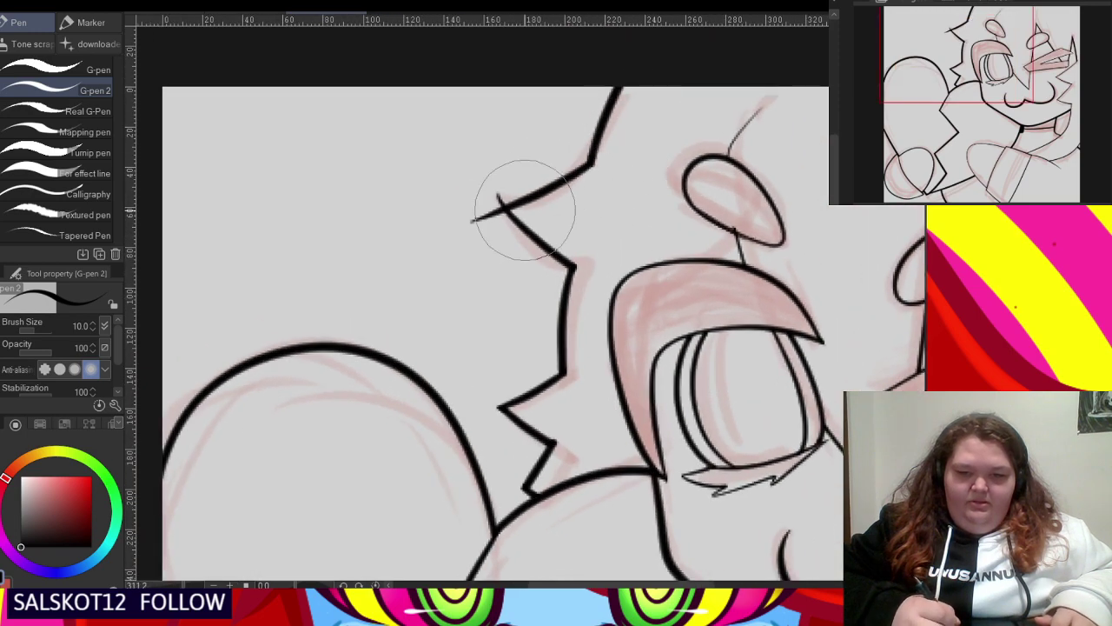
{"action": "scroll", "coordinate": [509, 211], "scroll_direction": "up", "scroll_amount": 1}
{"action": "mouse_move", "coordinate": [513, 154]}
{"action": "left_mouse_down"}
{"action": "mouse_move", "coordinate": [468, 185]}
{"action": "mouse_move", "coordinate": [496, 243]}
{"action": "left_mouse_up"}
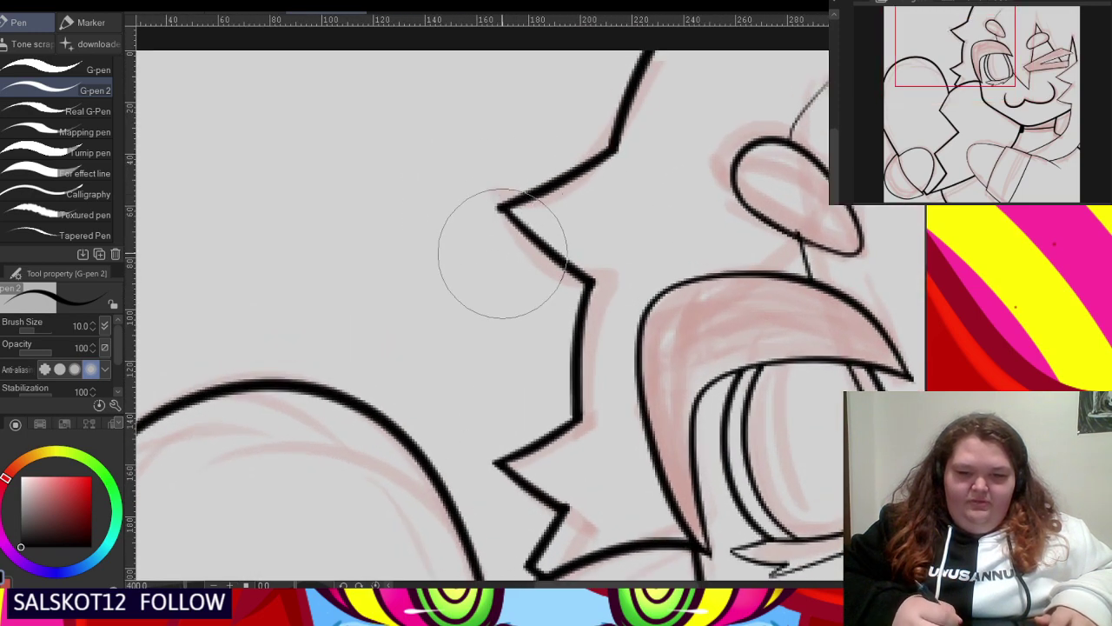
{"action": "scroll", "coordinate": [481, 183], "scroll_direction": "down", "scroll_amount": 1}
{"action": "scroll", "coordinate": [474, 174], "scroll_direction": "up", "scroll_amount": 1}
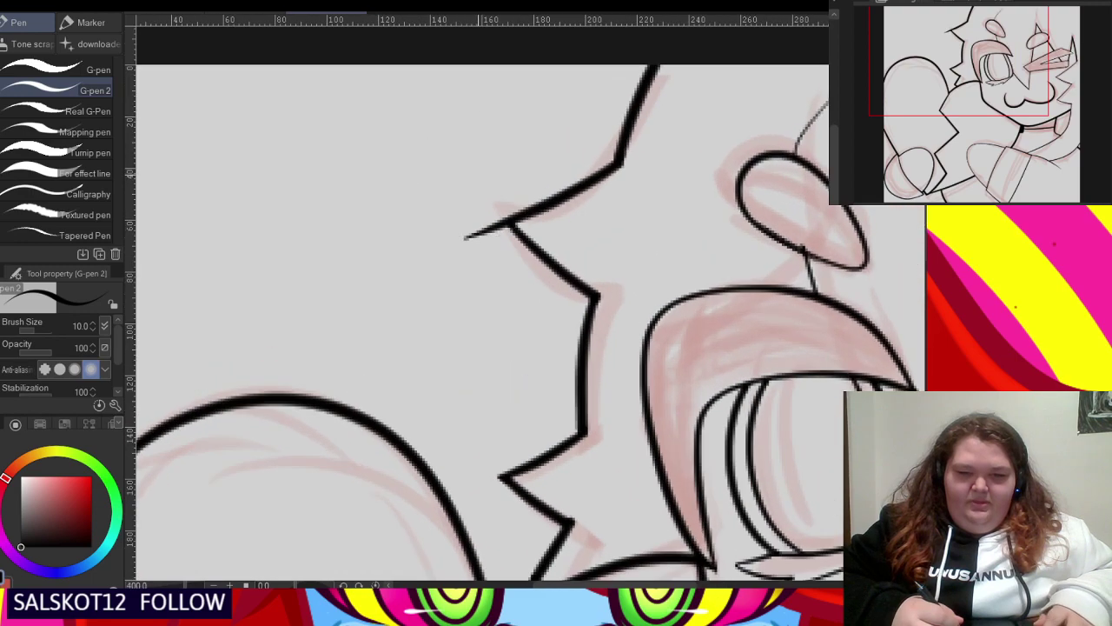
- Check the whole drawing and hide the red sketch, leaving only the black line art
{"action": "scroll", "coordinate": [513, 186], "scroll_direction": "down", "scroll_amount": 4}
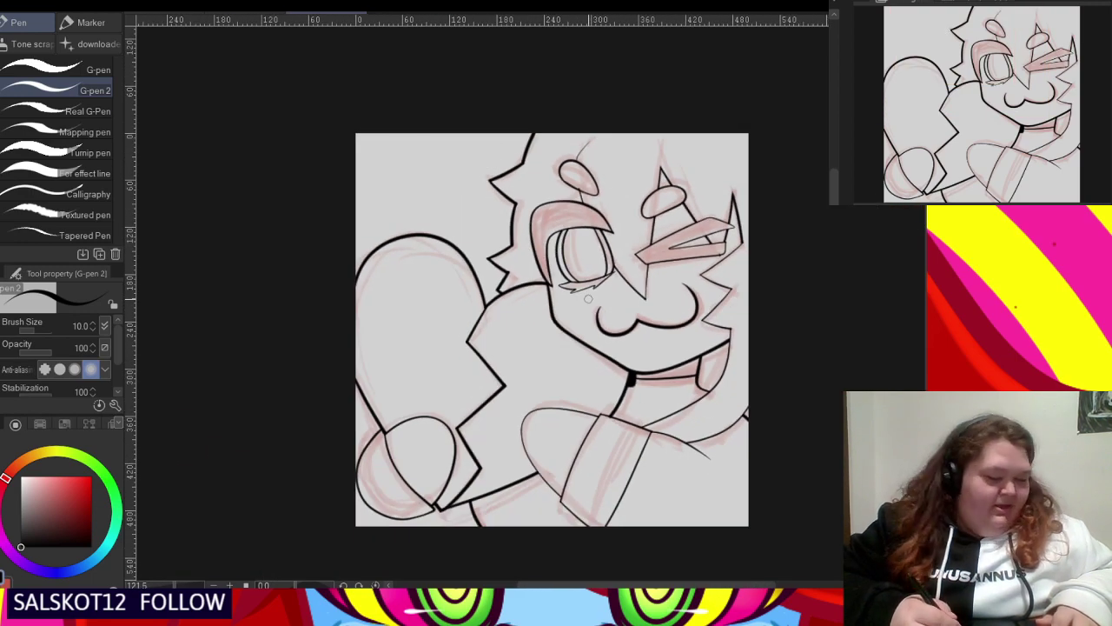
{"action": "scroll", "coordinate": [575, 285], "scroll_direction": "down", "scroll_amount": 2}
{"action": "scroll", "coordinate": [575, 283], "scroll_direction": "up", "scroll_amount": 2}
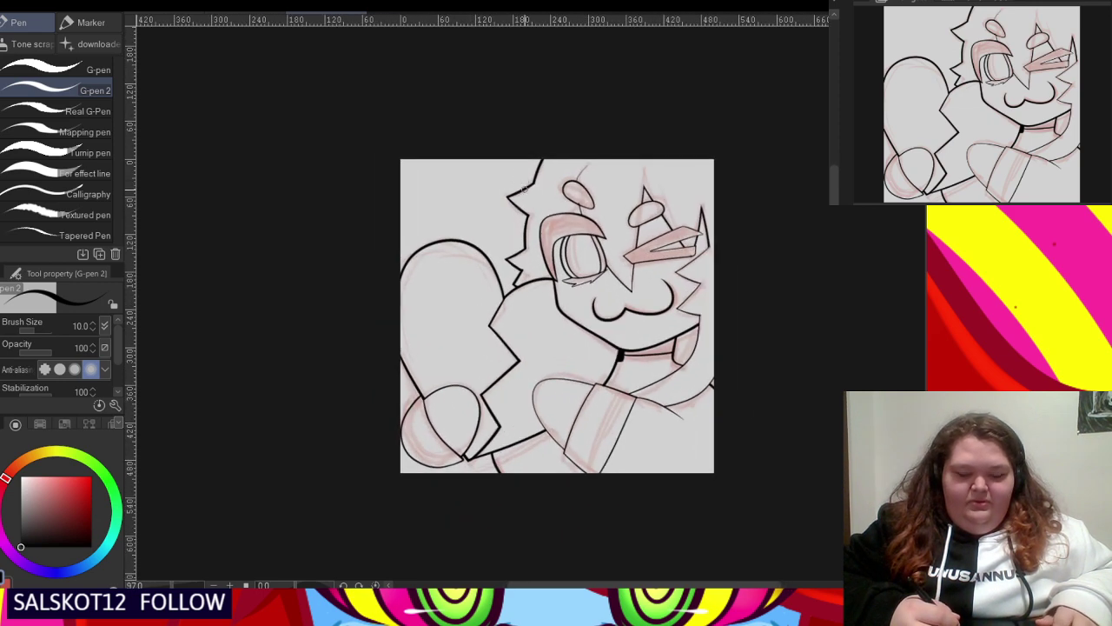
{"action": "scroll", "coordinate": [575, 282], "scroll_direction": "down", "scroll_amount": 1}
{"action": "scroll", "coordinate": [575, 281], "scroll_direction": "up", "scroll_amount": 1}
{"action": "scroll", "coordinate": [574, 281], "scroll_direction": "up", "scroll_amount": 1}
{"action": "scroll", "coordinate": [529, 245], "scroll_direction": "up", "scroll_amount": 1}
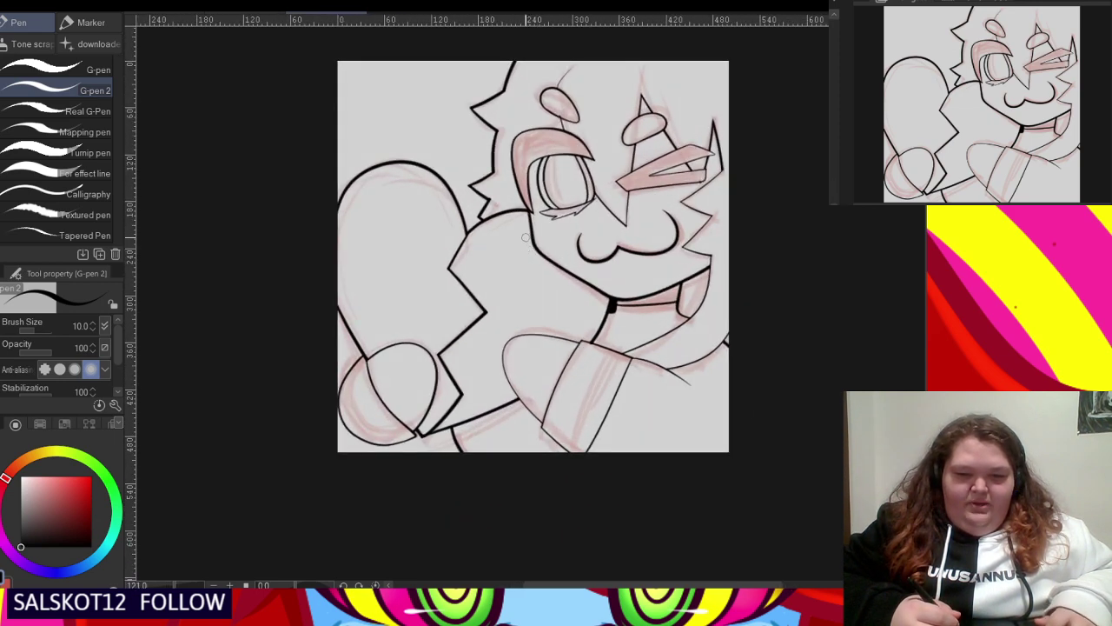
{"action": "scroll", "coordinate": [522, 230], "scroll_direction": "down", "scroll_amount": 1}
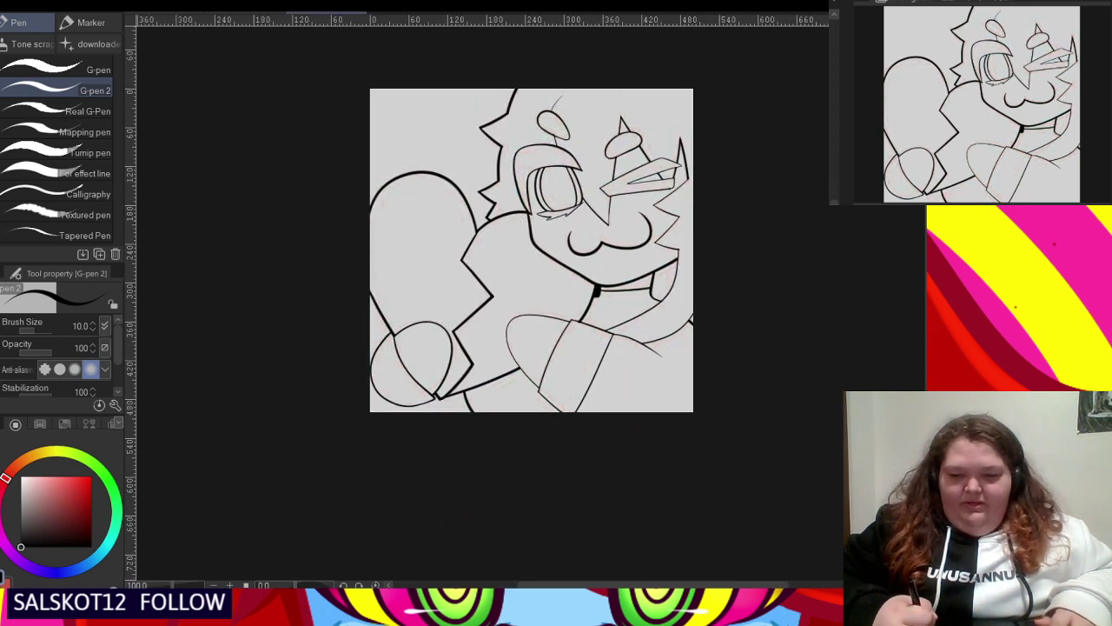
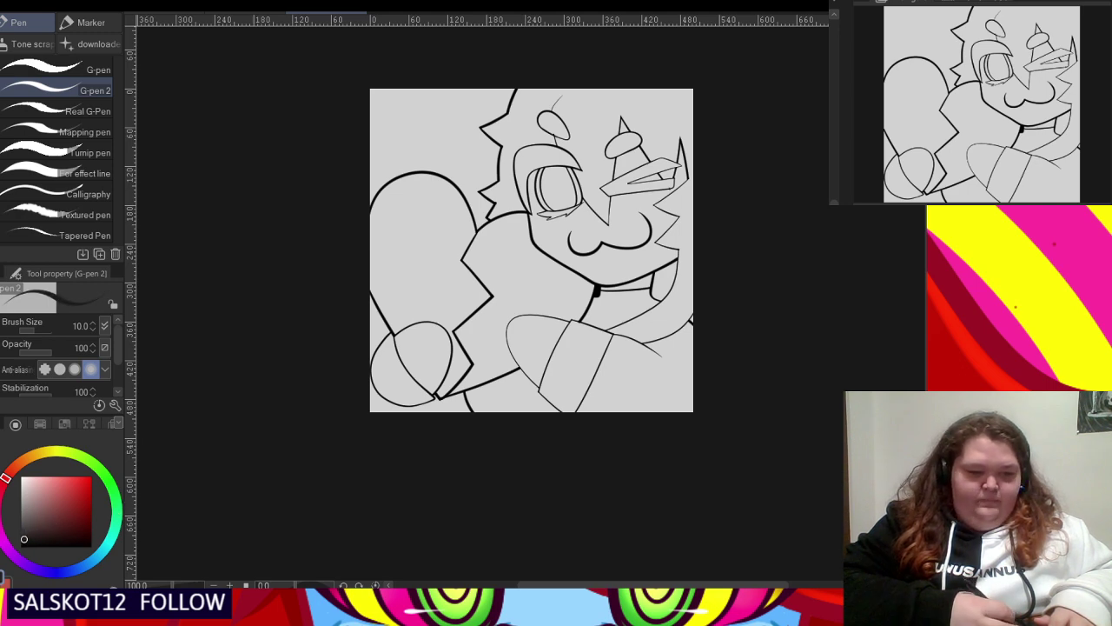
- Try filling the crescent beside the heart-holding hand, the other arm's cuff and sleeve, and the area below the heart with near-black
{"action": "key", "text": "g"}
{"action": "scroll", "coordinate": [426, 391], "scroll_direction": "up", "scroll_amount": 4}
{"action": "left_click", "coordinate": [426, 389]}
{"action": "scroll", "coordinate": [667, 387], "scroll_direction": "up", "scroll_amount": 2}
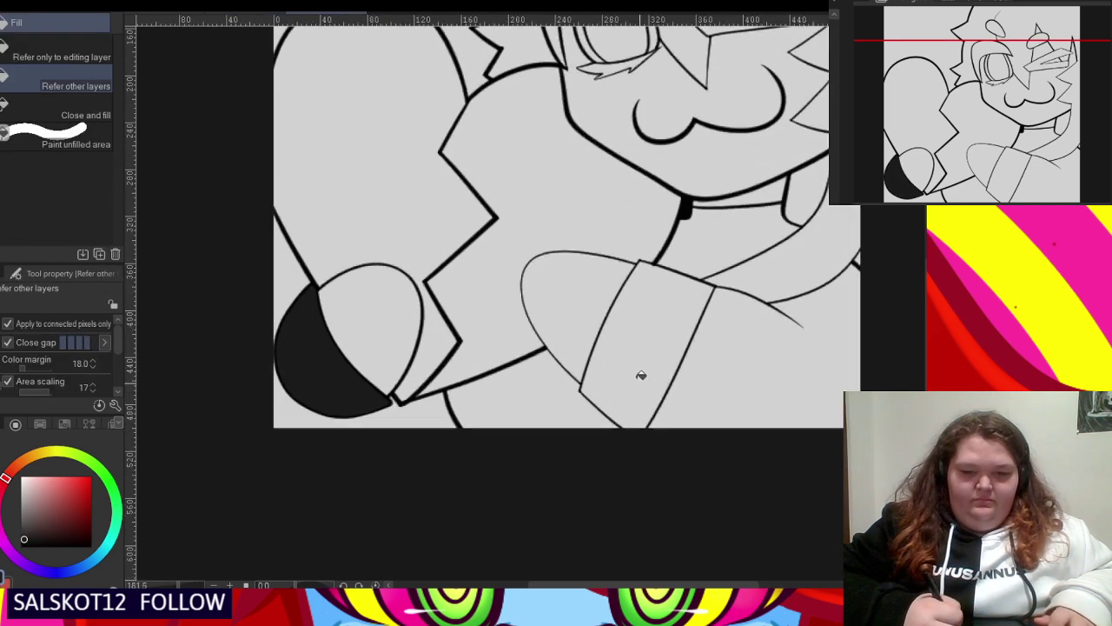
{"action": "left_click", "coordinate": [641, 375]}
{"action": "left_click", "coordinate": [713, 390]}
{"action": "left_click", "coordinate": [549, 388]}
{"action": "scroll", "coordinate": [544, 291], "scroll_direction": "down", "scroll_amount": 2}
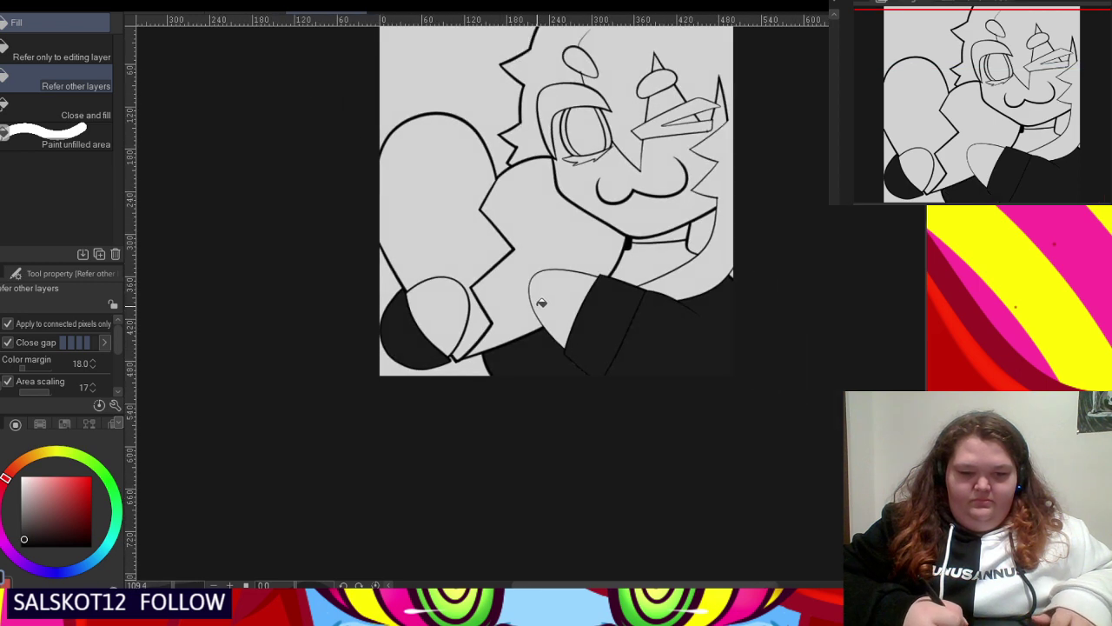
- Undo all the near-black fills
{"action": "scroll", "coordinate": [546, 309], "scroll_direction": "up", "scroll_amount": 2}
{"action": "key", "text": "ctrl+z"}
{"action": "key", "text": "ctrl+z"}
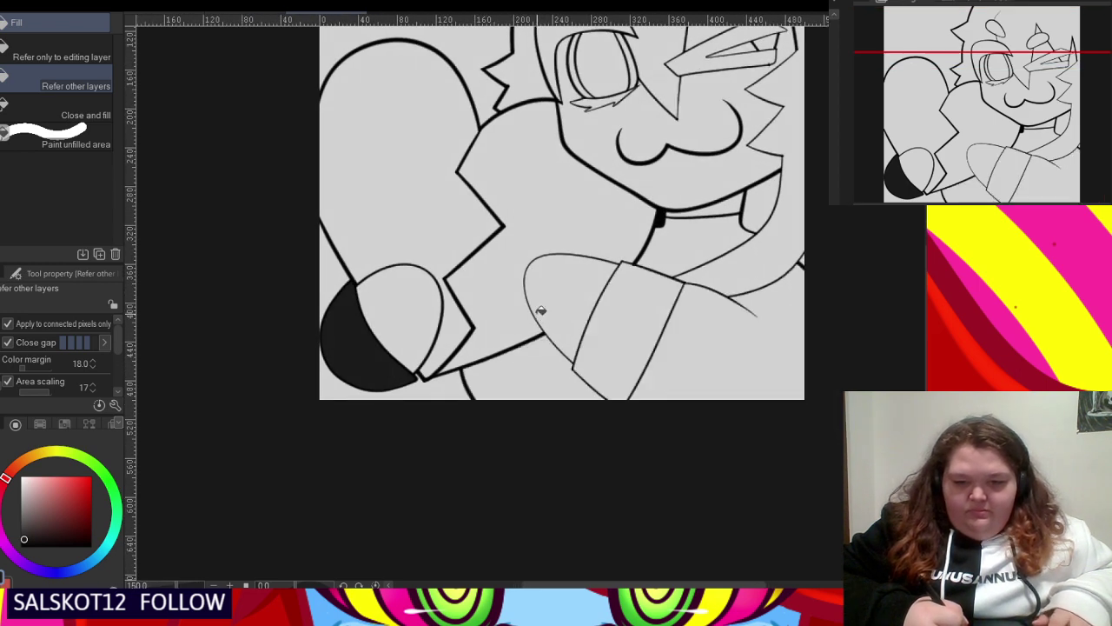
{"action": "key", "text": "ctrl+z"}
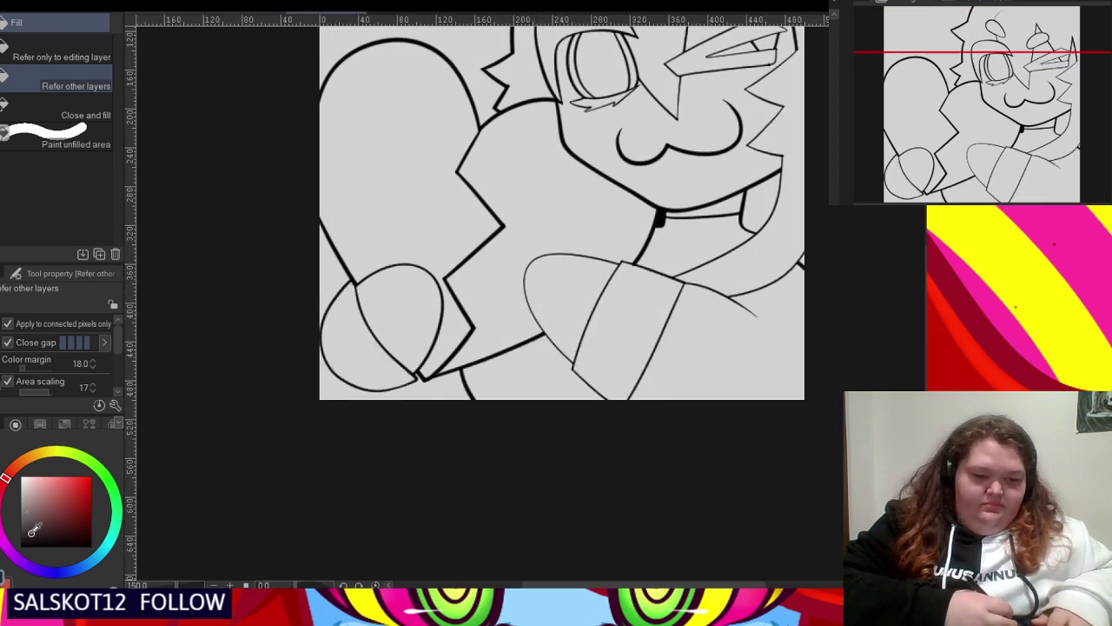
- Fill the crescent beside the heart-holding hand, the other arm's cuff and sleeve, and the area below the heart with a lighter dark grey
{"action": "left_click", "coordinate": [350, 362]}
{"action": "left_click", "coordinate": [619, 331]}
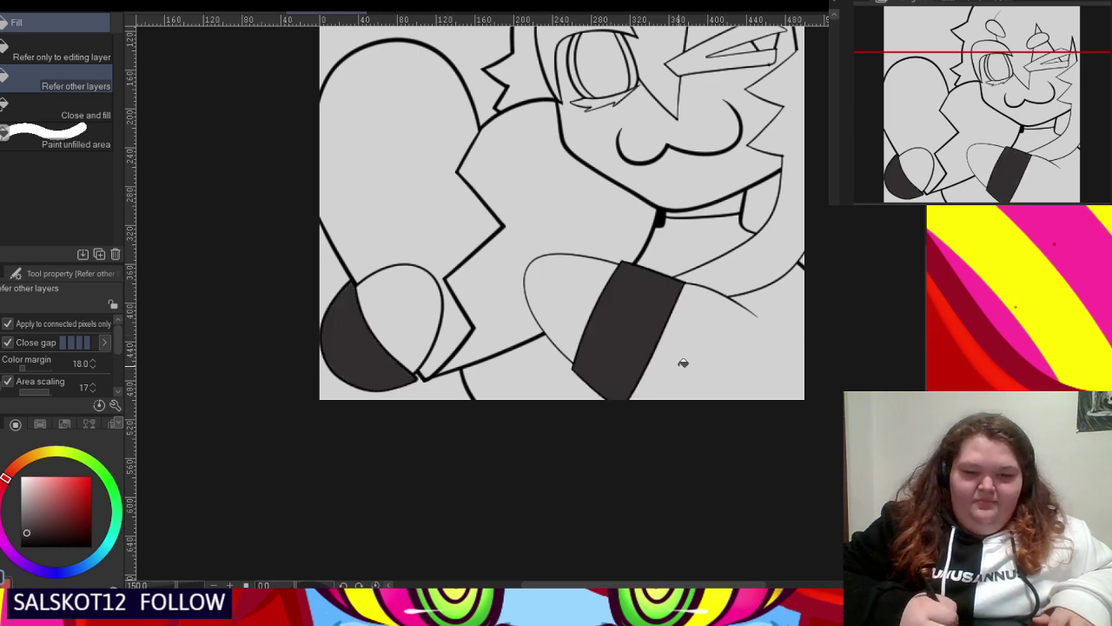
{"action": "left_click", "coordinate": [683, 363]}
{"action": "scroll", "coordinate": [512, 400], "scroll_direction": "up", "scroll_amount": 1}
{"action": "left_click", "coordinate": [512, 400]}
{"action": "scroll", "coordinate": [547, 293], "scroll_direction": "down", "scroll_amount": 2}
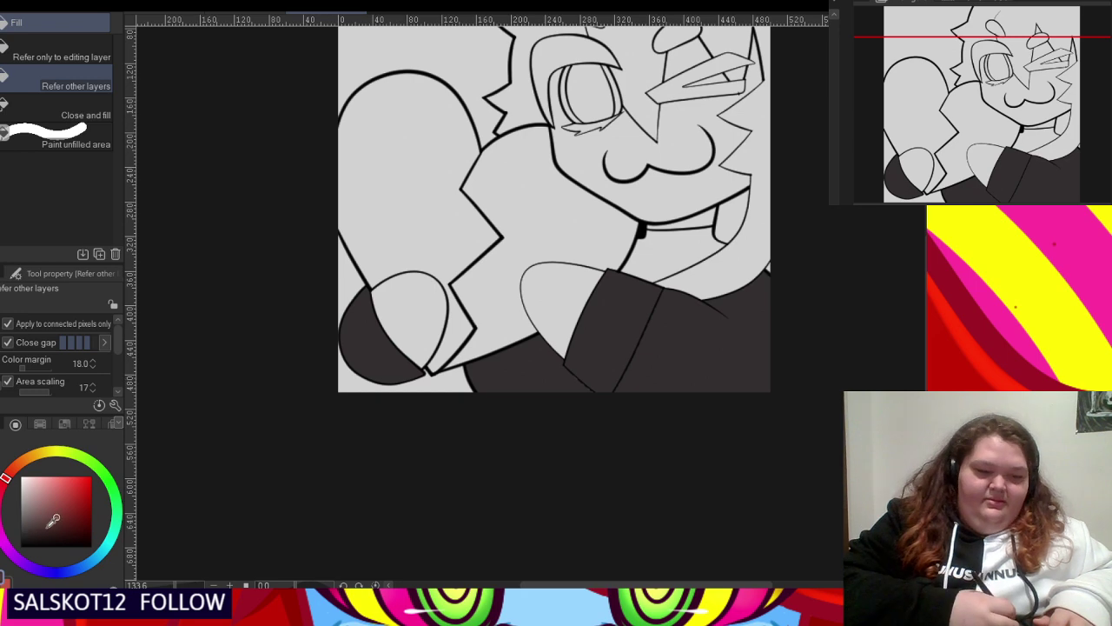
{"action": "key", "text": "p"}
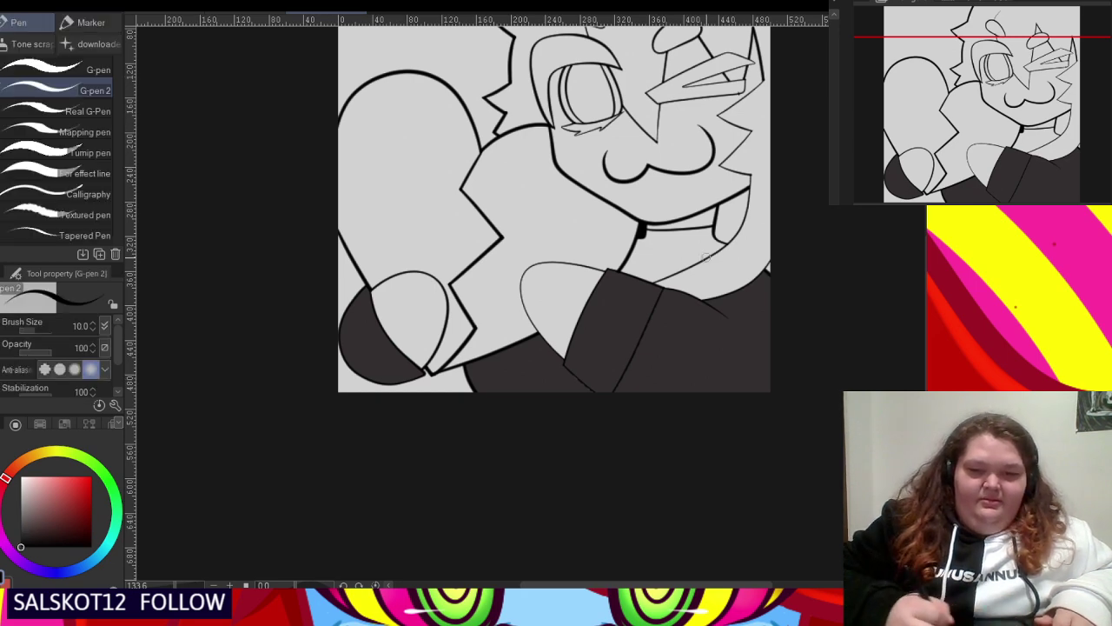
- Ink the shirt collar's edges above the cuff, with a long flap towards the hair and a small corner beside the neck
{"action": "scroll", "coordinate": [706, 256], "scroll_direction": "up", "scroll_amount": 3}
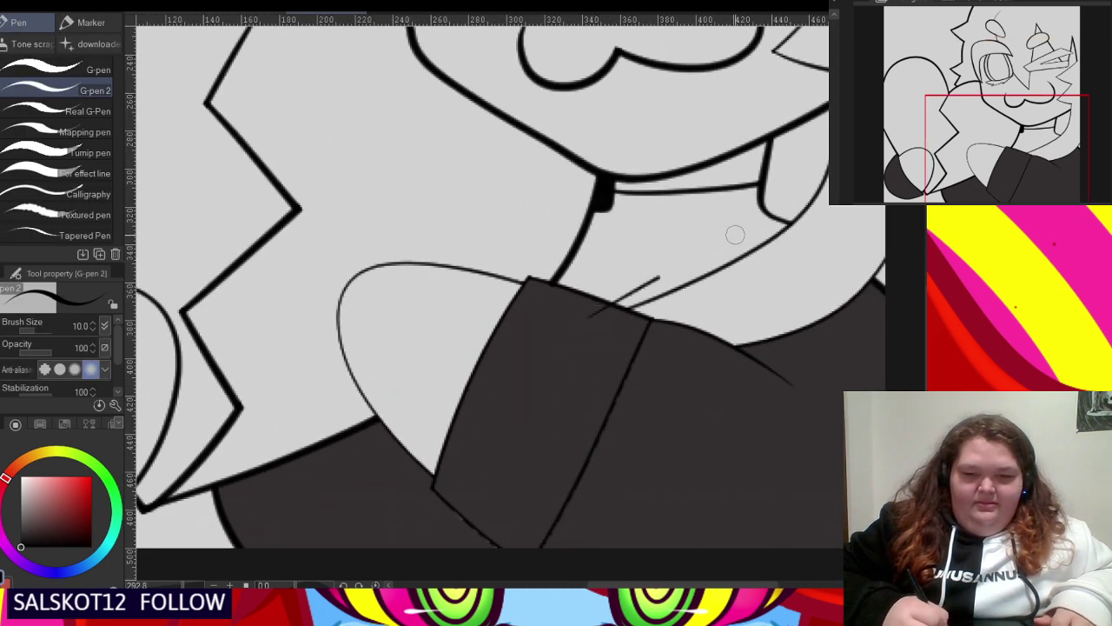
{"action": "mouse_move", "coordinate": [613, 306]}
{"action": "left_mouse_down"}
{"action": "mouse_move", "coordinate": [783, 196]}
{"action": "mouse_move", "coordinate": [529, 320]}
{"action": "left_mouse_up"}
{"action": "key", "text": "ctrl+z"}
{"action": "scroll", "coordinate": [590, 321], "scroll_direction": "up", "scroll_amount": 4}
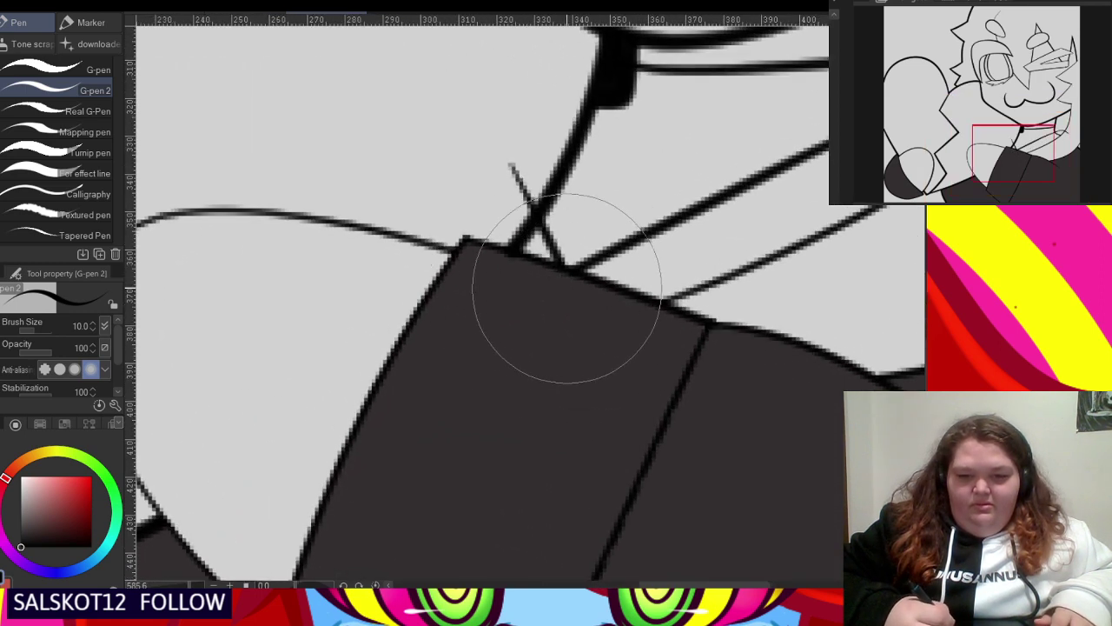
{"action": "scroll", "coordinate": [504, 182], "scroll_direction": "down", "scroll_amount": 3}
{"action": "scroll", "coordinate": [743, 195], "scroll_direction": "up", "scroll_amount": 1}
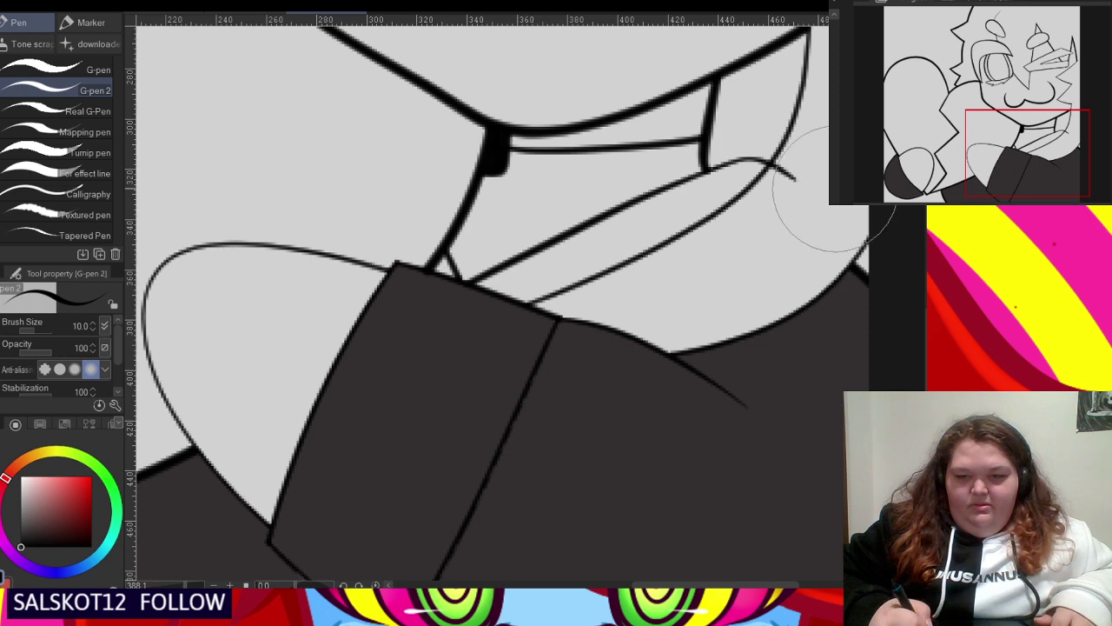
{"action": "scroll", "coordinate": [782, 199], "scroll_direction": "down", "scroll_amount": 4}
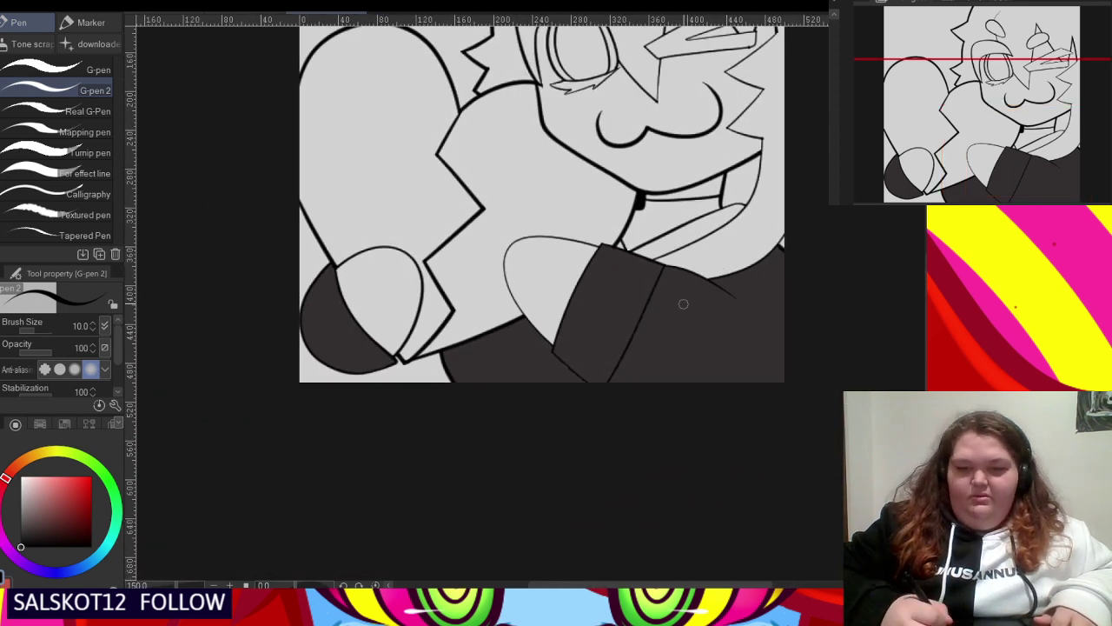
- Fill the collar flap and the small collar corner beside the neck with the sleeve's dark grey
{"action": "key", "text": "g"}
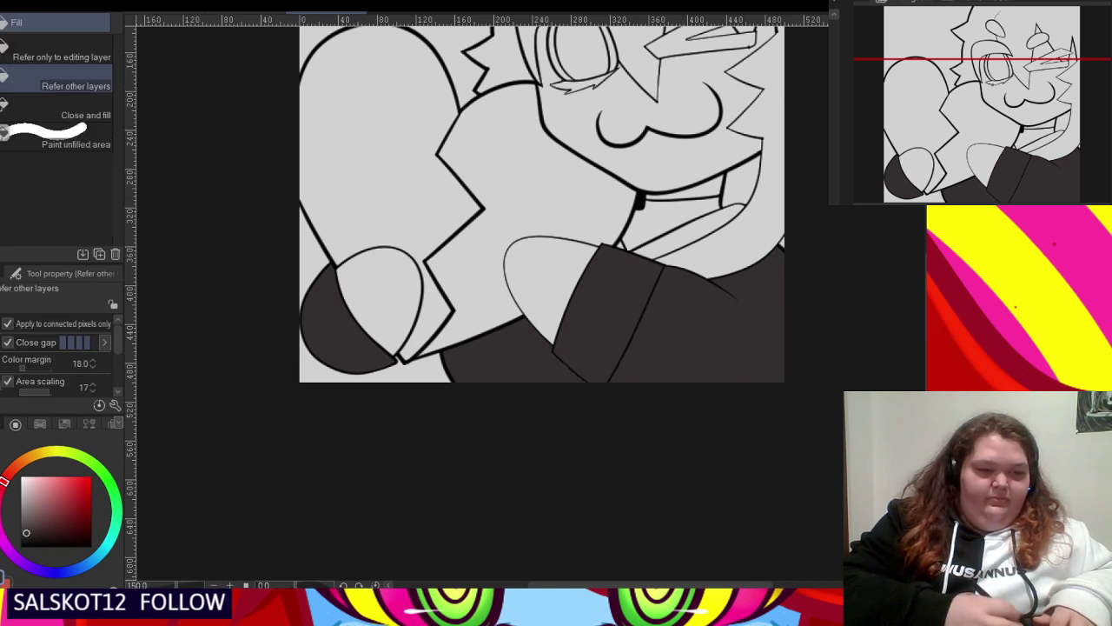
{"action": "scroll", "coordinate": [612, 282], "scroll_direction": "up", "scroll_amount": 4}
{"action": "left_click", "coordinate": [612, 280]}
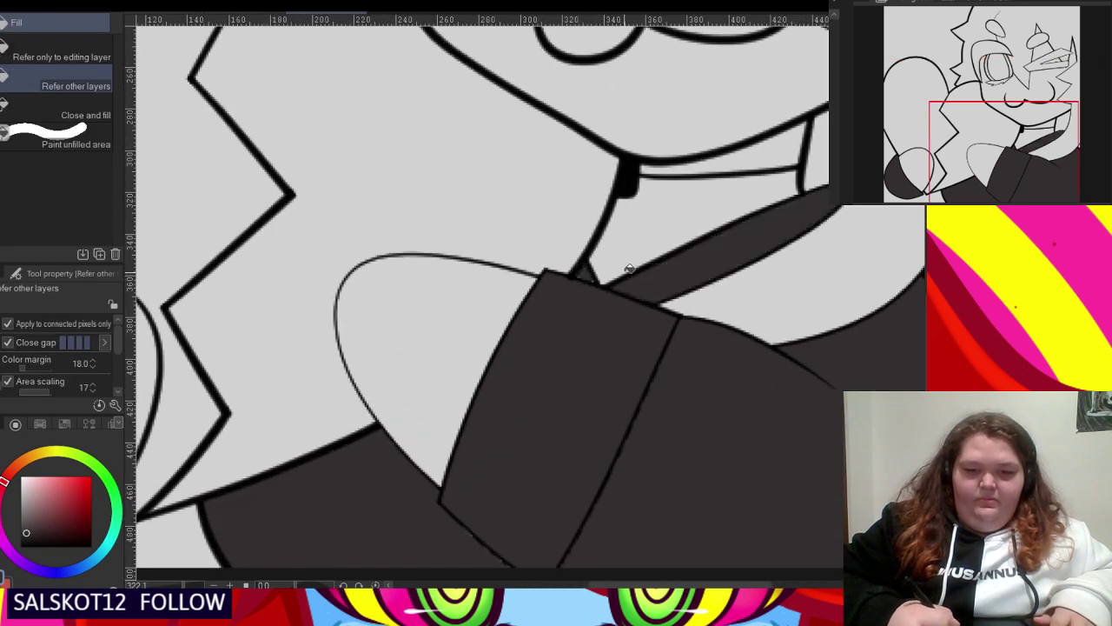
{"action": "scroll", "coordinate": [571, 281], "scroll_direction": "up", "scroll_amount": 2}
{"action": "key", "text": "p"}
{"action": "scroll", "coordinate": [631, 281], "scroll_direction": "up", "scroll_amount": 2}
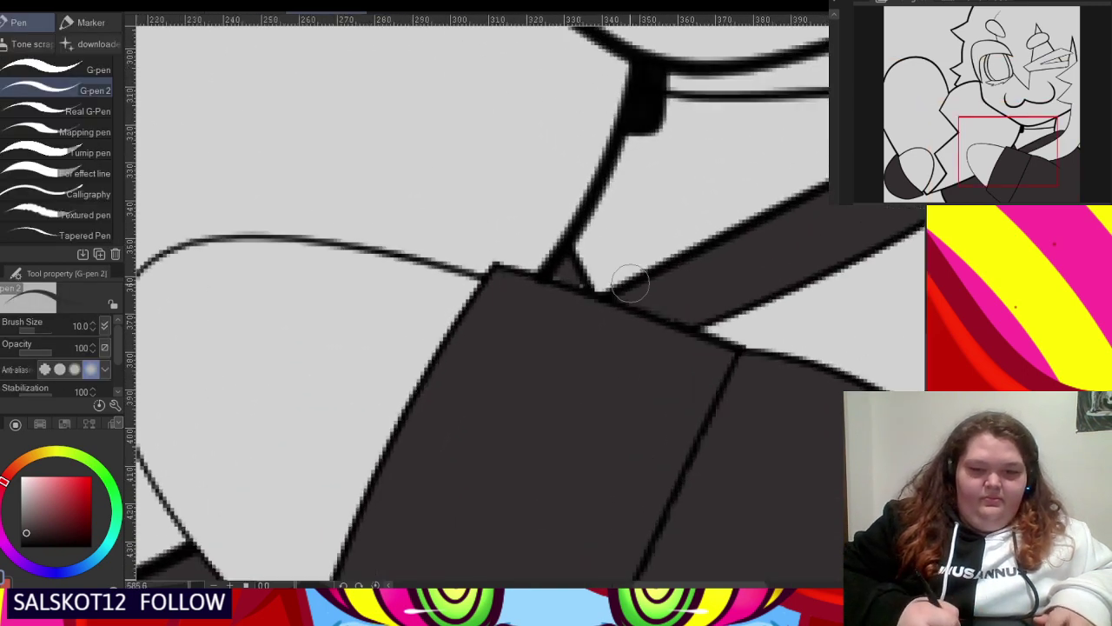
{"action": "scroll", "coordinate": [579, 310], "scroll_direction": "down", "scroll_amount": 10}
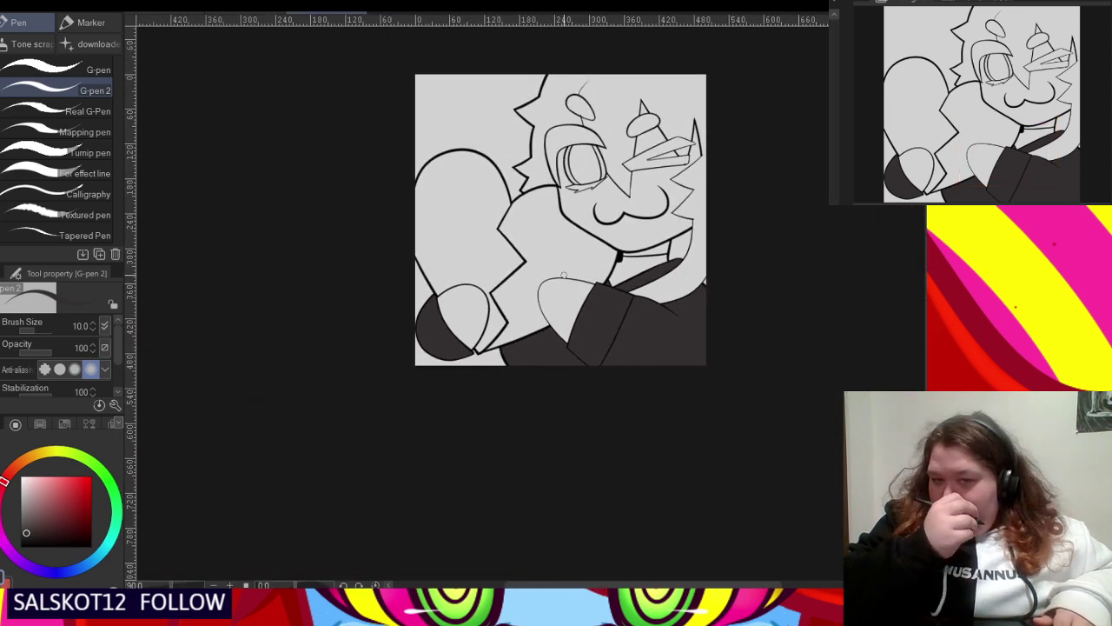
- Pick bright red from the saved colour set and fill the spiky hair, including the lock over the shoulder
{"action": "scroll", "coordinate": [563, 275], "scroll_direction": "up", "scroll_amount": 2}
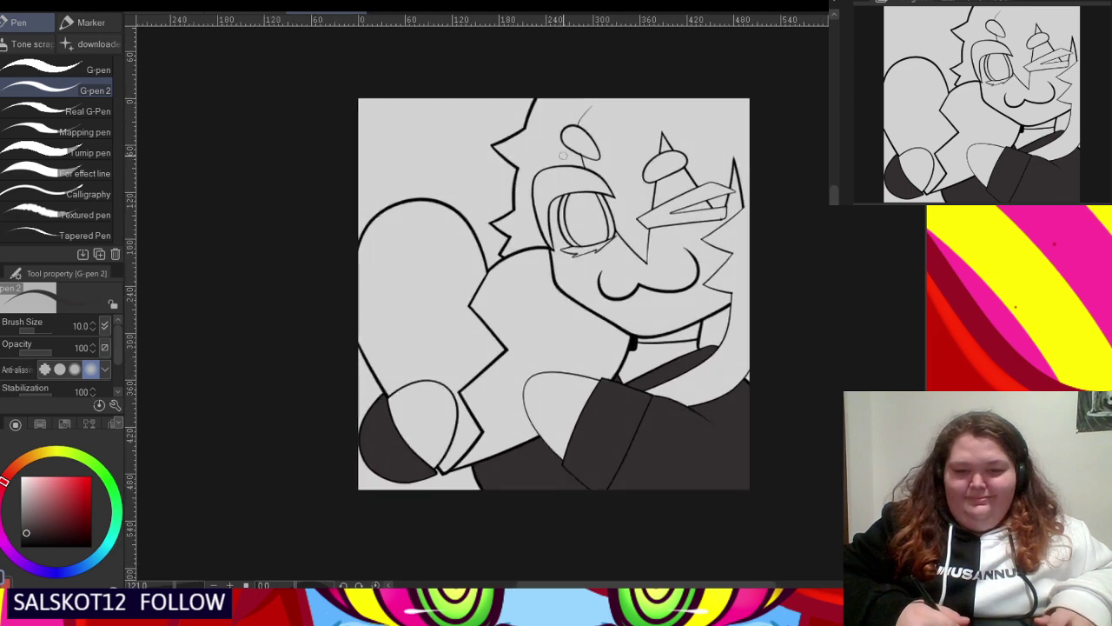
{"action": "scroll", "coordinate": [431, 94], "scroll_direction": "down", "scroll_amount": 1}
{"action": "scroll", "coordinate": [431, 94], "scroll_direction": "up", "scroll_amount": 1}
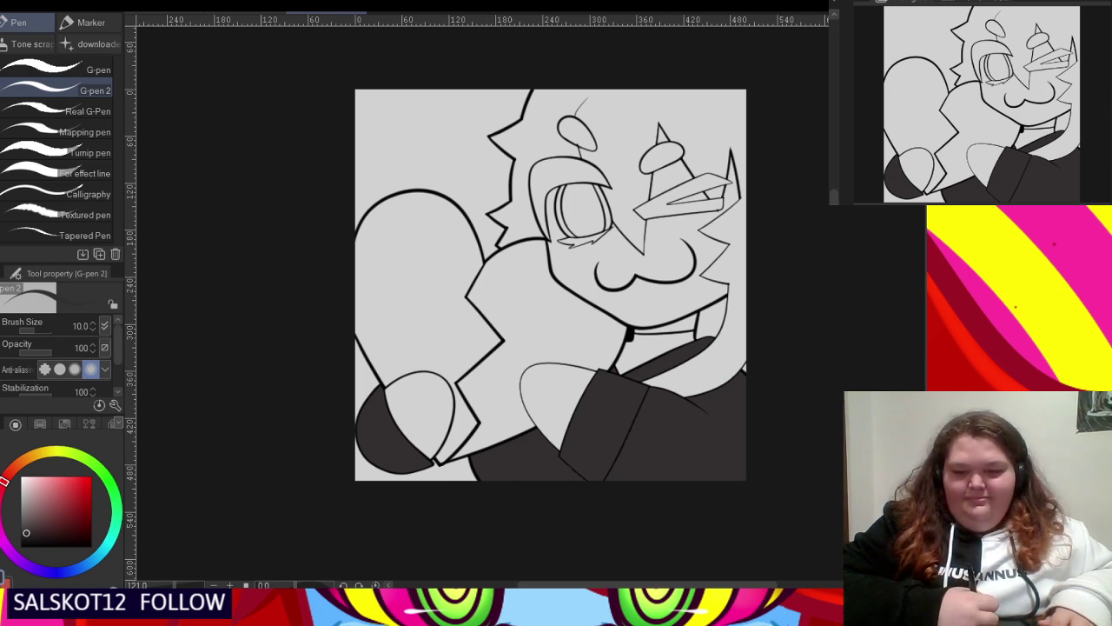
{"action": "scroll", "coordinate": [546, 291], "scroll_direction": "up", "scroll_amount": 1}
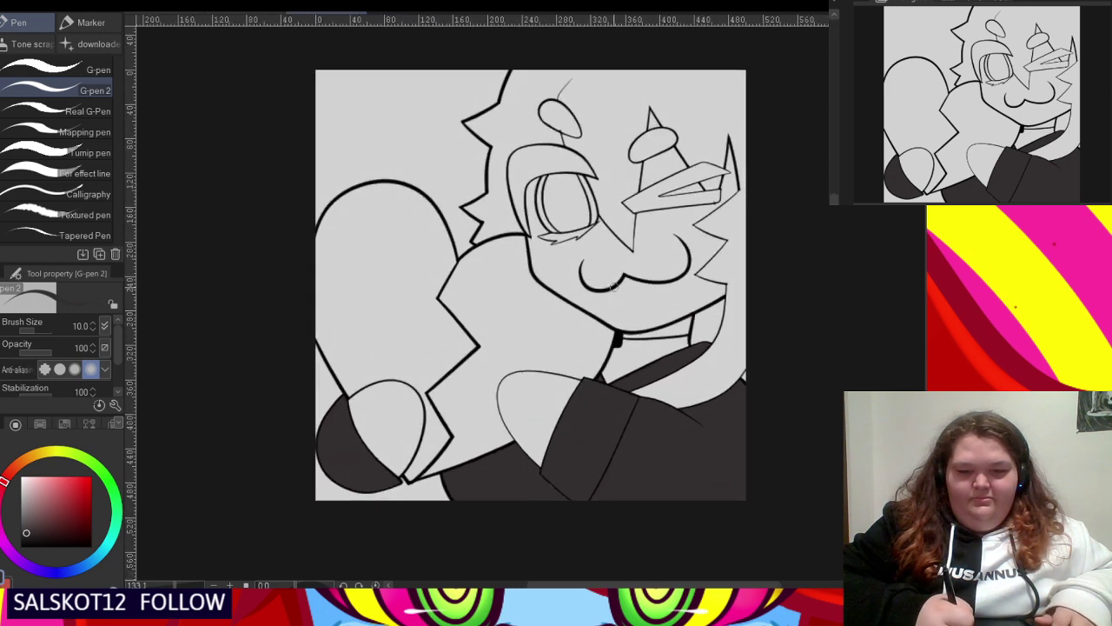
{"action": "left_click", "coordinate": [39, 424]}
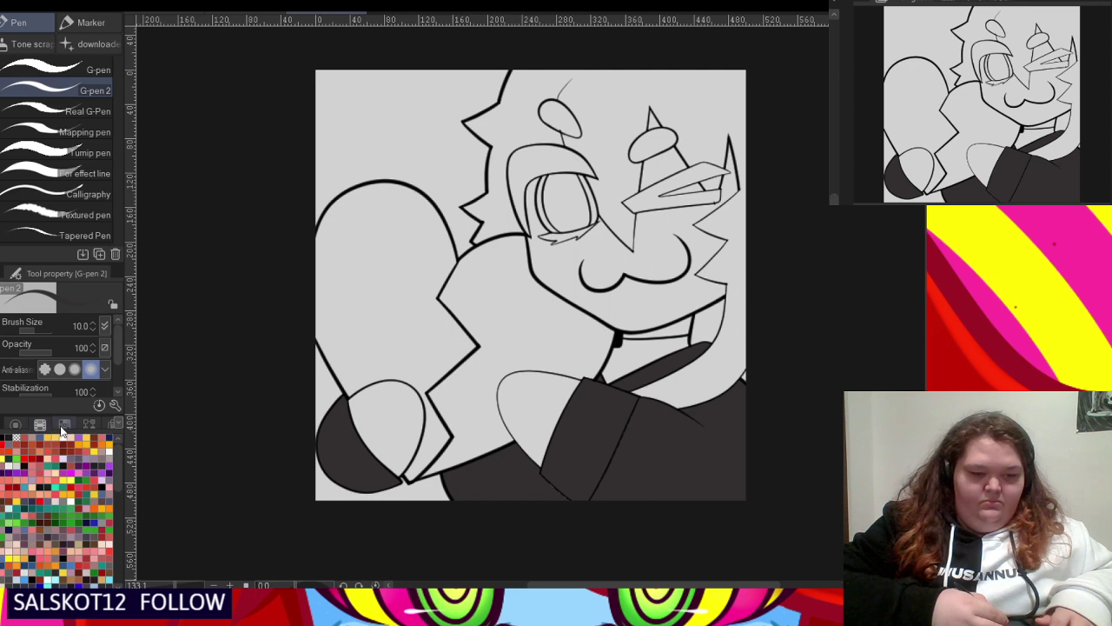
{"action": "left_click", "coordinate": [63, 424]}
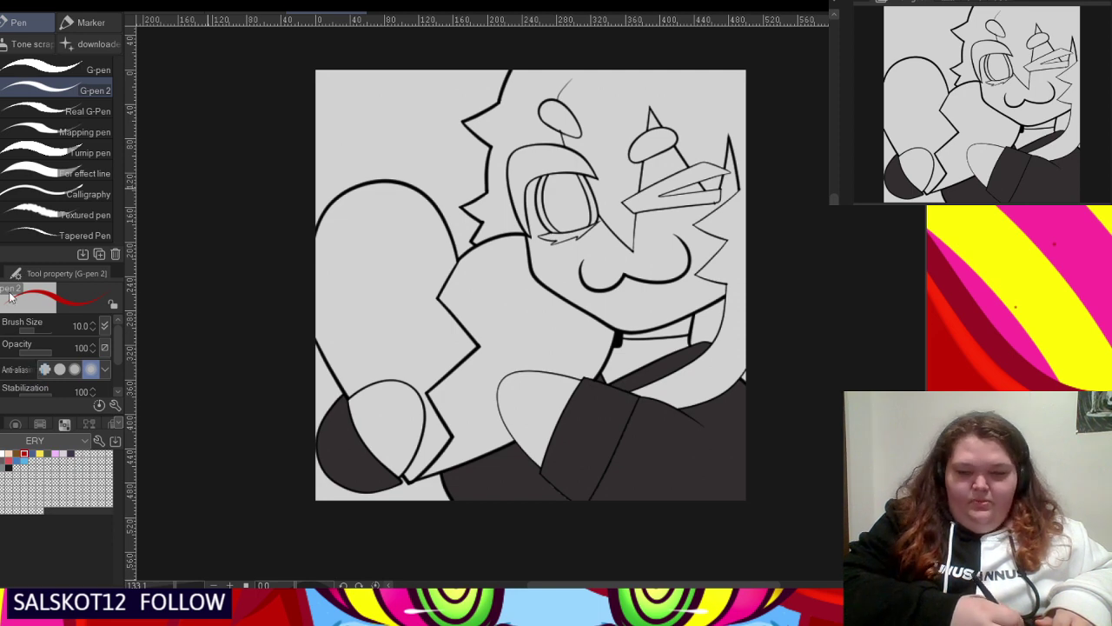
{"action": "key", "text": "g"}
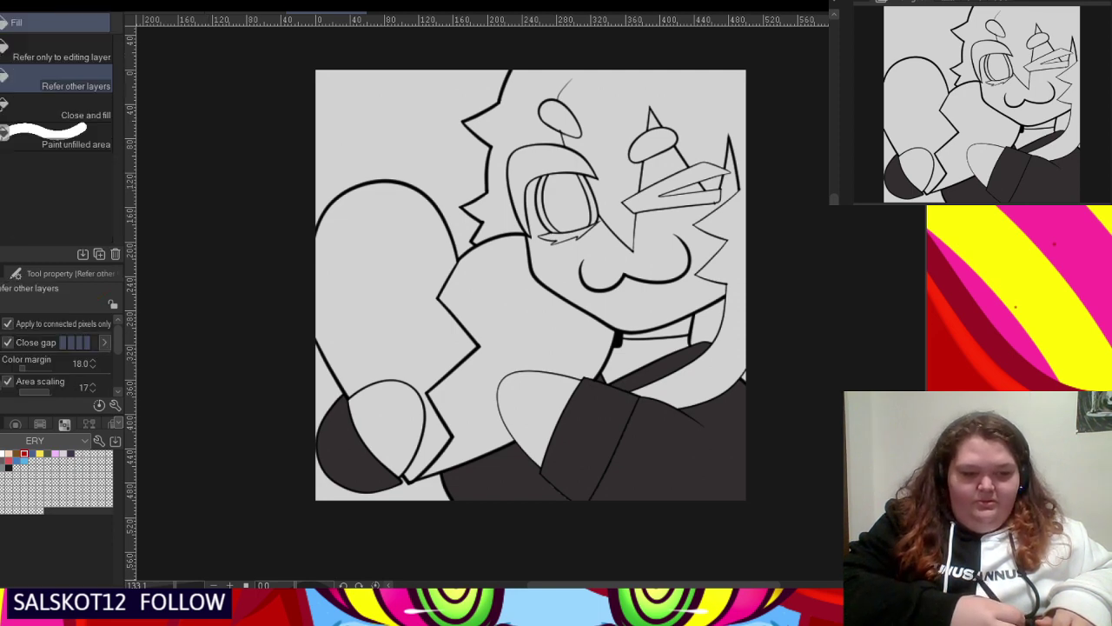
{"action": "left_click", "coordinate": [501, 140]}
{"action": "scroll", "coordinate": [628, 218], "scroll_direction": "up", "scroll_amount": 3}
{"action": "scroll", "coordinate": [628, 218], "scroll_direction": "down", "scroll_amount": 3}
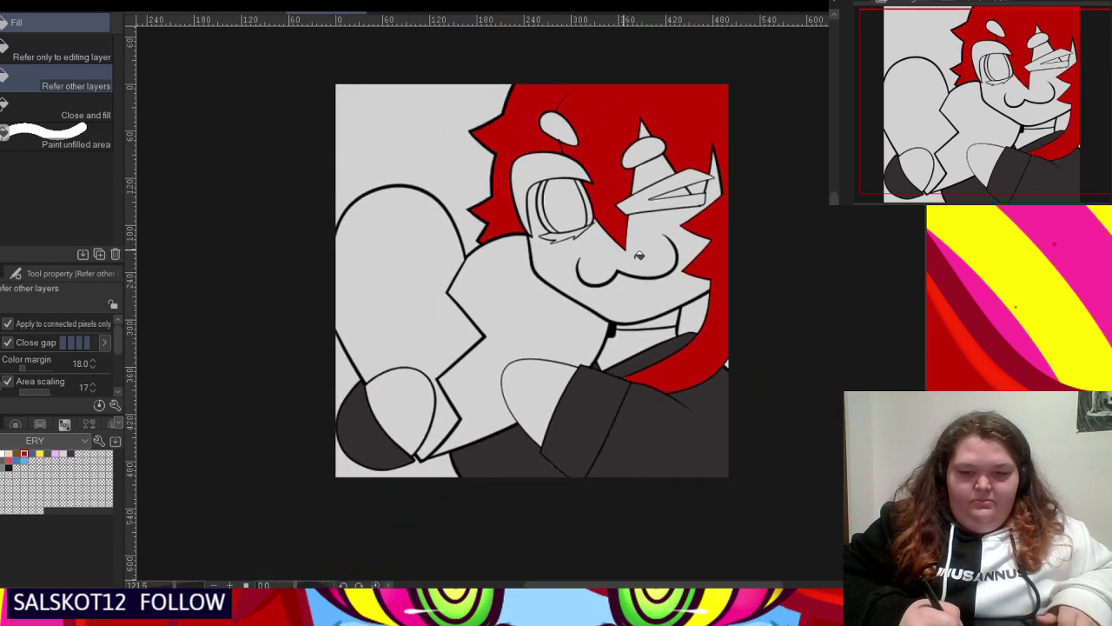
{"action": "scroll", "coordinate": [673, 123], "scroll_direction": "up", "scroll_amount": 2}
{"action": "scroll", "coordinate": [665, 194], "scroll_direction": "down", "scroll_amount": 2}
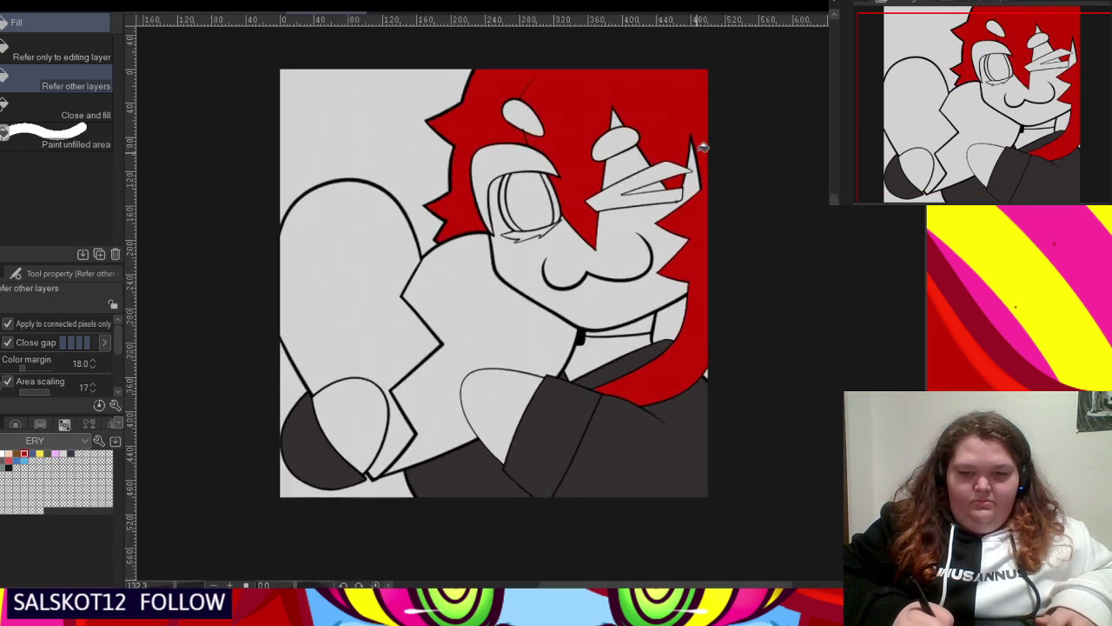
{"action": "scroll", "coordinate": [551, 134], "scroll_direction": "up", "scroll_amount": 2}
{"action": "scroll", "coordinate": [538, 122], "scroll_direction": "down", "scroll_amount": 2}
{"action": "scroll", "coordinate": [539, 122], "scroll_direction": "up", "scroll_amount": 1}
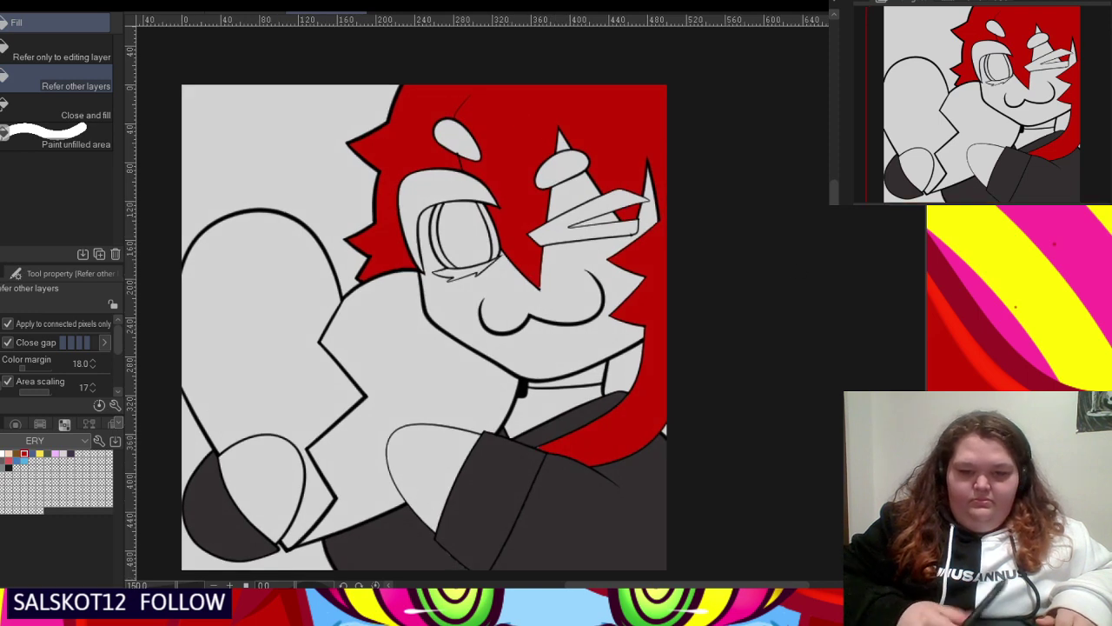
- Fill the inner hair section beside the neck with a darker shade of the hair red
{"action": "scroll", "coordinate": [452, 122], "scroll_direction": "up", "scroll_amount": 4}
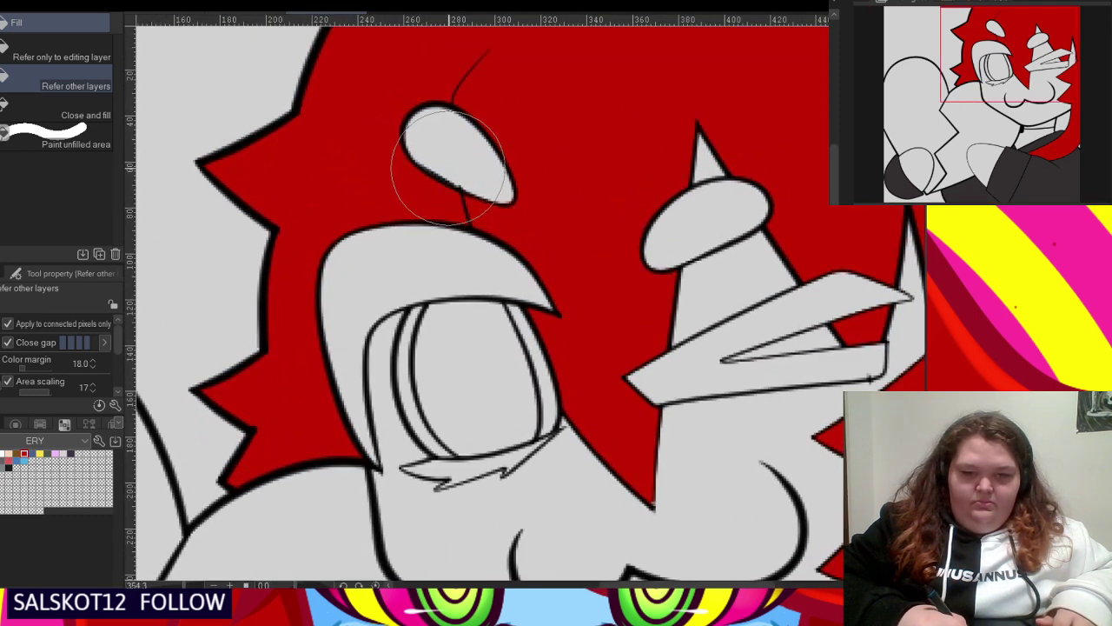
{"action": "scroll", "coordinate": [437, 116], "scroll_direction": "down", "scroll_amount": 4}
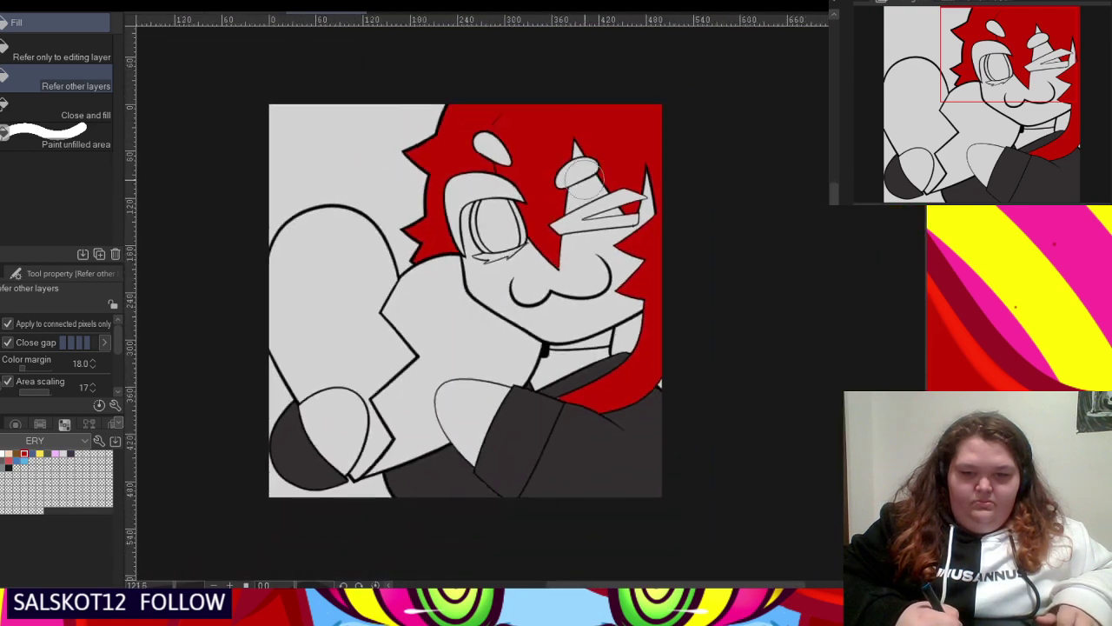
{"action": "scroll", "coordinate": [578, 178], "scroll_direction": "up", "scroll_amount": 3}
{"action": "scroll", "coordinate": [609, 173], "scroll_direction": "down", "scroll_amount": 2}
{"action": "scroll", "coordinate": [643, 167], "scroll_direction": "up", "scroll_amount": 1}
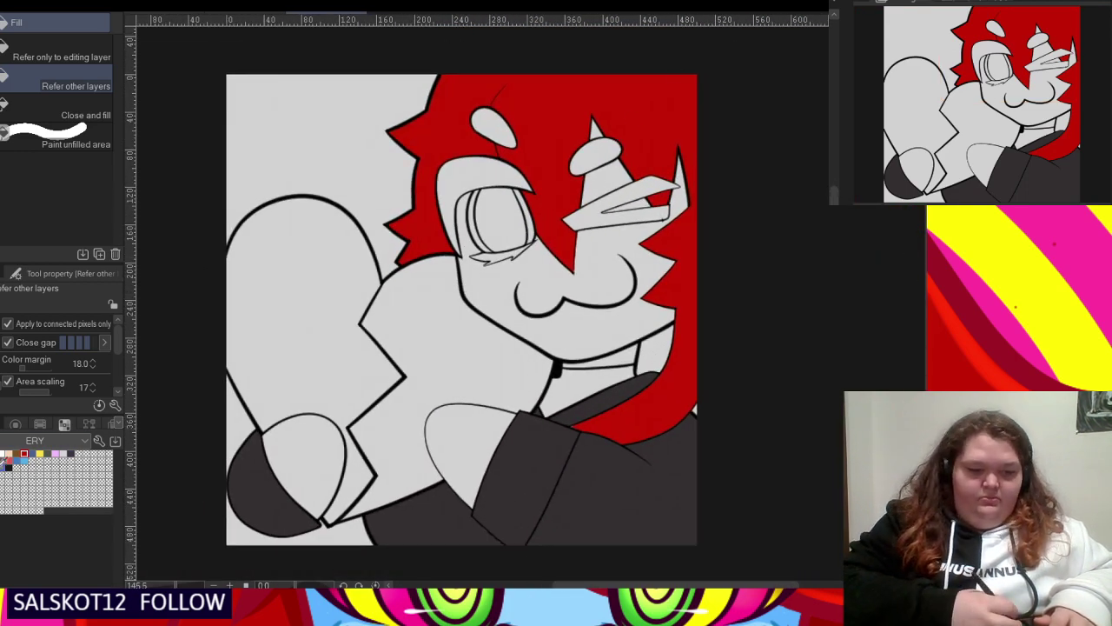
{"action": "left_click", "coordinate": [14, 425]}
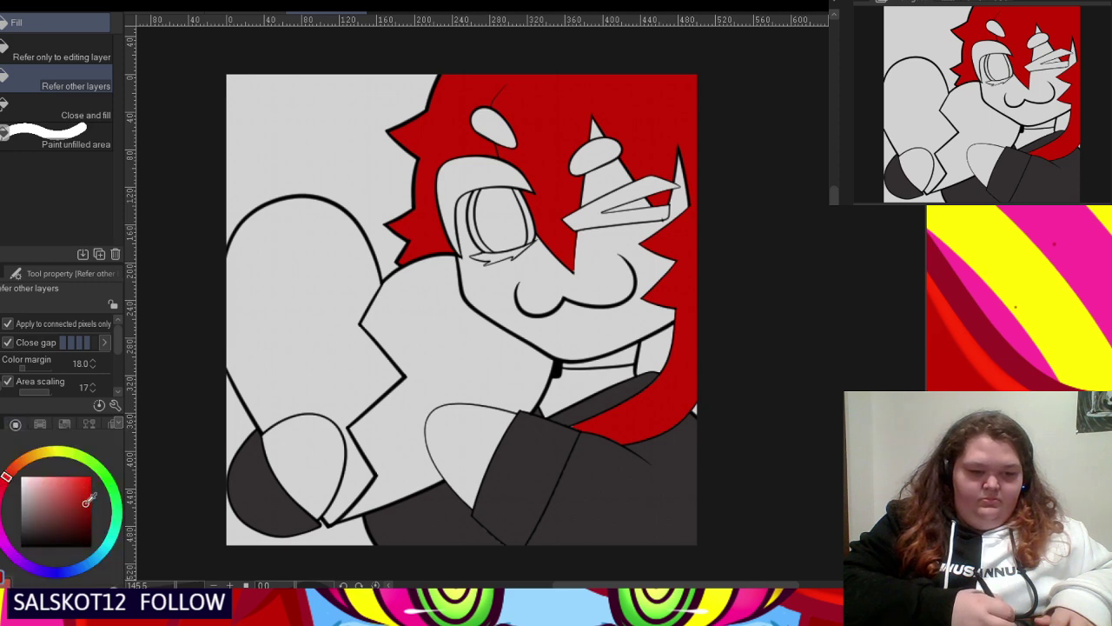
{"action": "left_click", "coordinate": [656, 348]}
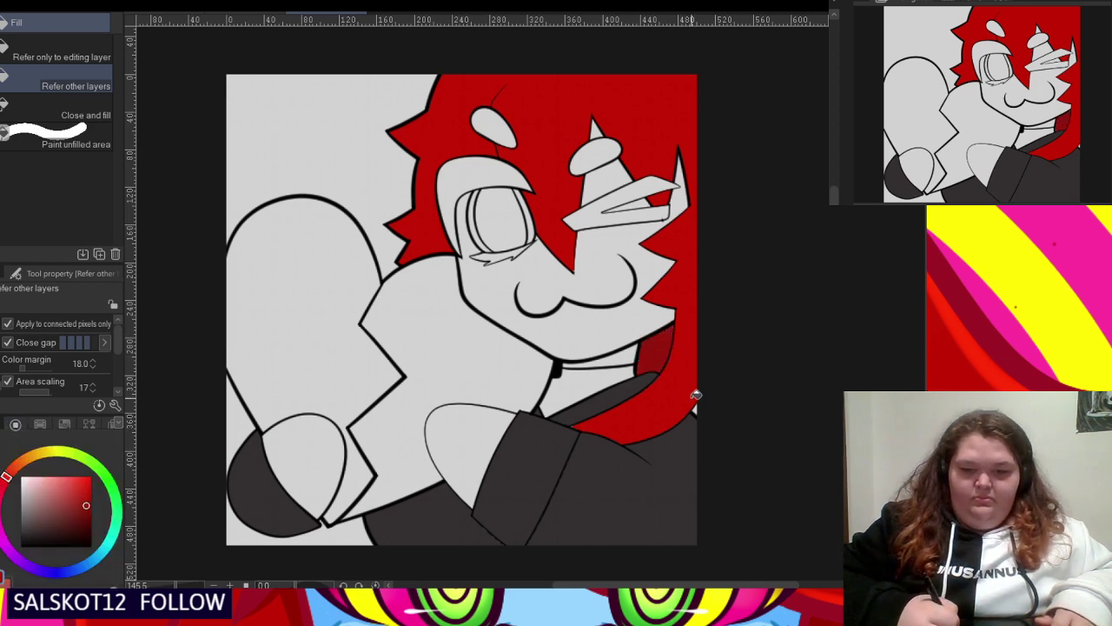
{"action": "scroll", "coordinate": [695, 397], "scroll_direction": "up", "scroll_amount": 1}
{"action": "scroll", "coordinate": [685, 350], "scroll_direction": "down", "scroll_amount": 1}
{"action": "scroll", "coordinate": [684, 158], "scroll_direction": "up", "scroll_amount": 1}
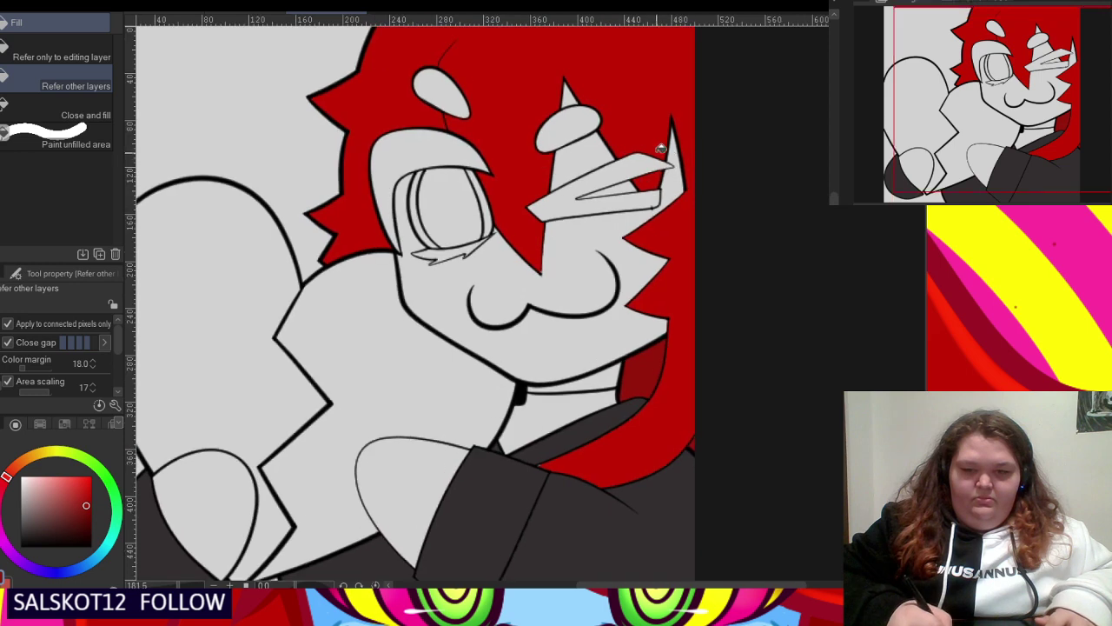
- Fill both eyebrows, the winking eye's lashes, and the open eye's upper lid and lower lashes with the darker red
{"action": "scroll", "coordinate": [643, 148], "scroll_direction": "down", "scroll_amount": 3}
{"action": "scroll", "coordinate": [608, 156], "scroll_direction": "up", "scroll_amount": 1}
{"action": "scroll", "coordinate": [582, 161], "scroll_direction": "up", "scroll_amount": 1}
{"action": "left_click", "coordinate": [591, 194]}
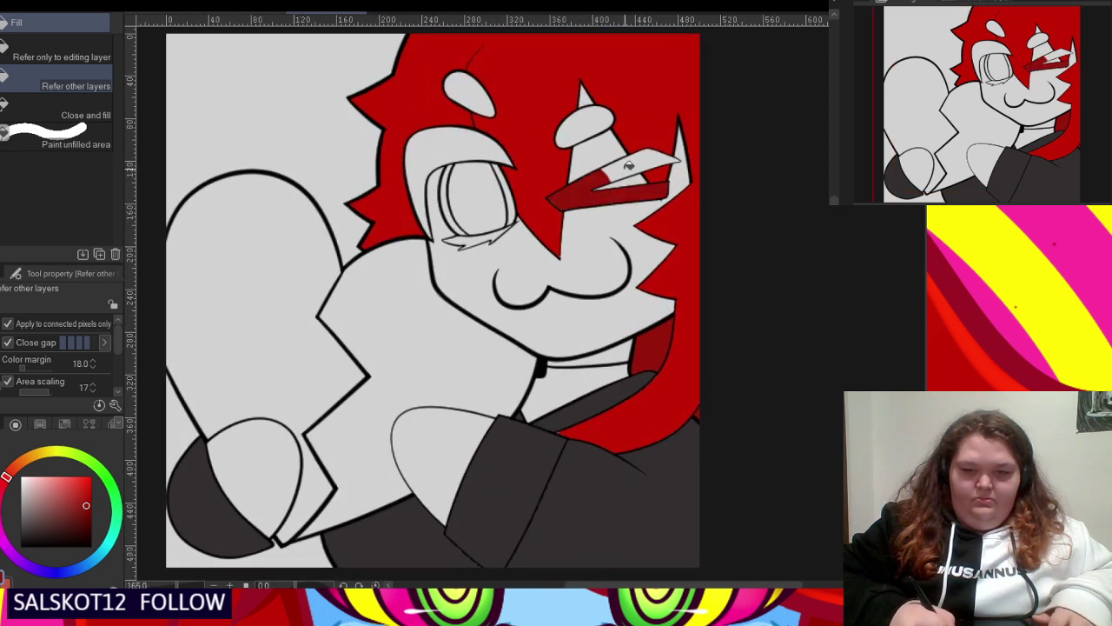
{"action": "left_click", "coordinate": [628, 165]}
{"action": "left_click", "coordinate": [591, 130]}
{"action": "left_click", "coordinate": [474, 94]}
{"action": "left_click", "coordinate": [471, 153]}
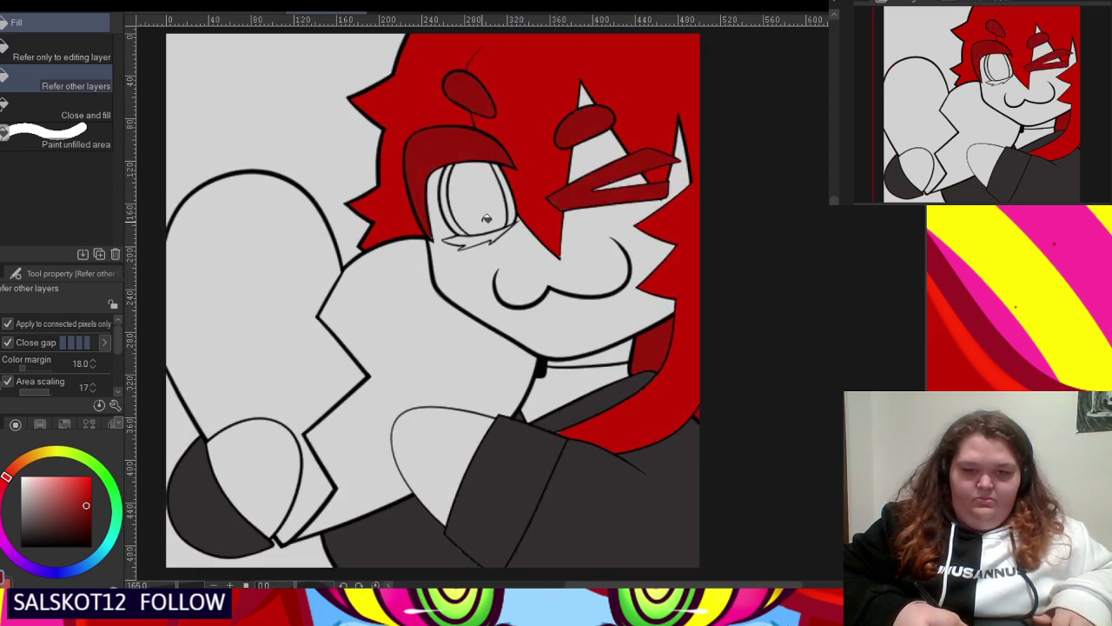
{"action": "left_click", "coordinate": [485, 233]}
{"action": "scroll", "coordinate": [482, 208], "scroll_direction": "down", "scroll_amount": 3}
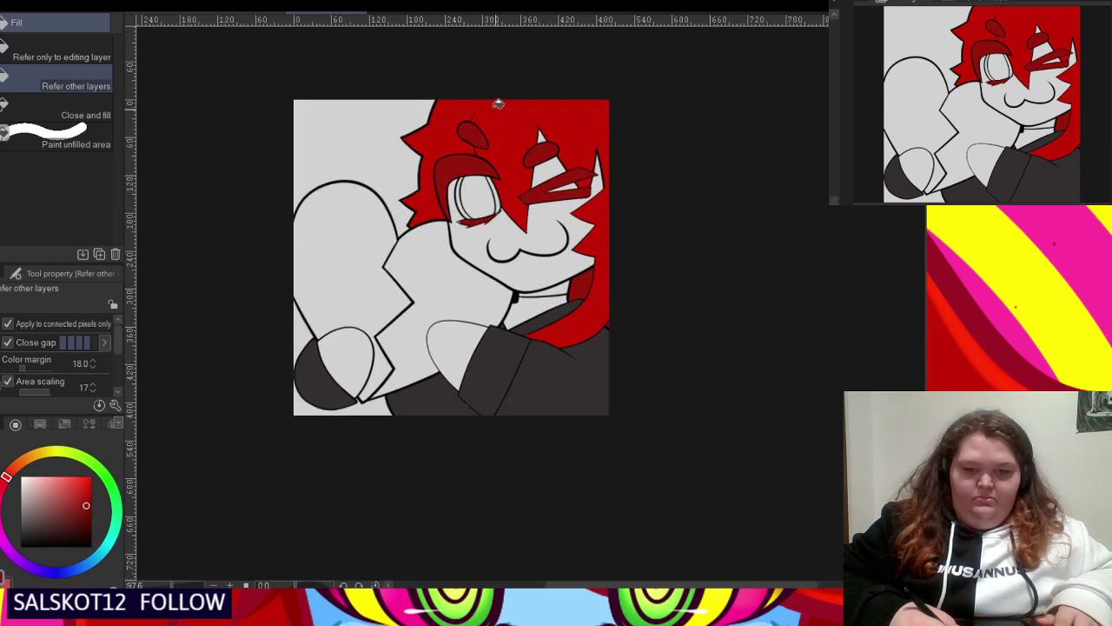
- Paint the unfilled tips and corners of the open eye's lower lashes dark red with the G-pen
{"action": "key", "text": "p"}
{"action": "scroll", "coordinate": [458, 216], "scroll_direction": "up", "scroll_amount": 6}
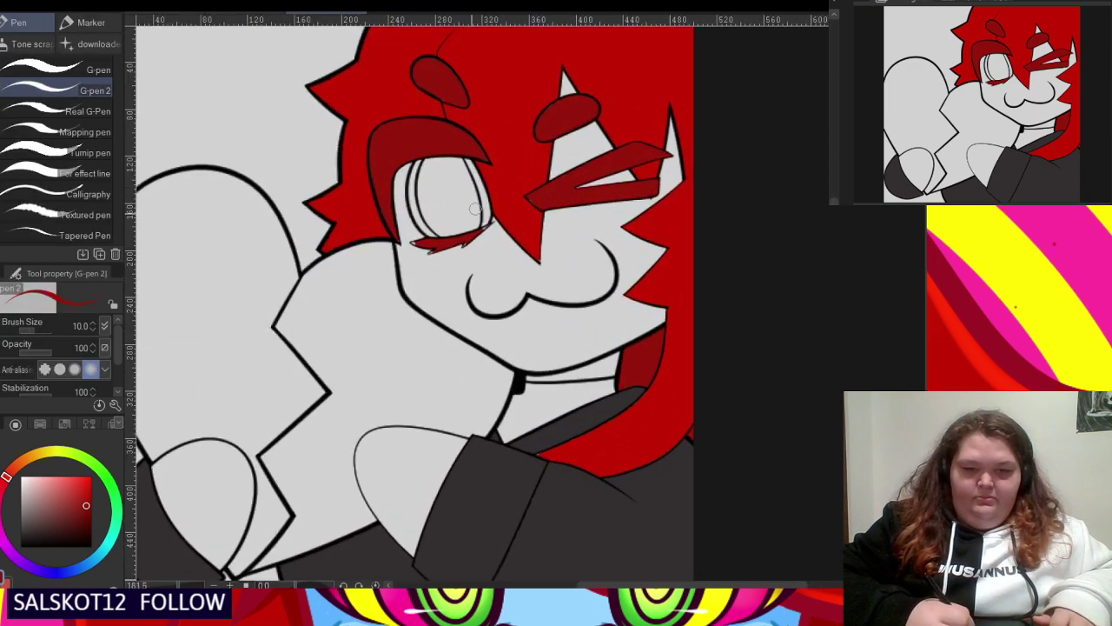
{"action": "scroll", "coordinate": [401, 254], "scroll_direction": "up", "scroll_amount": 2}
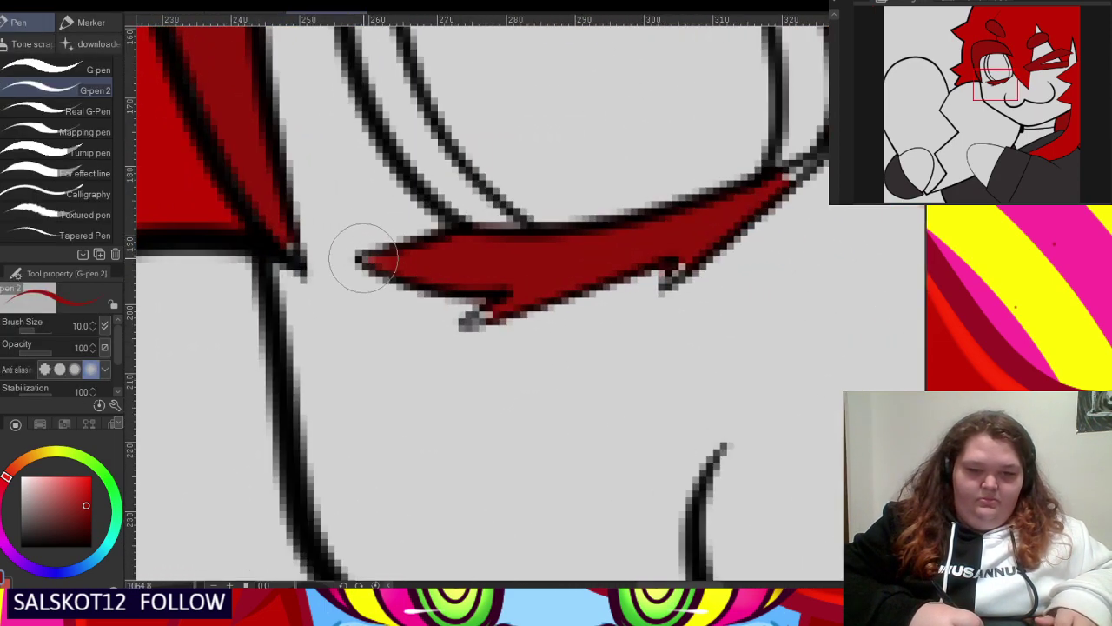
{"action": "left_click_drag", "start_coordinate": [285, 233], "coordinate": [293, 256]}
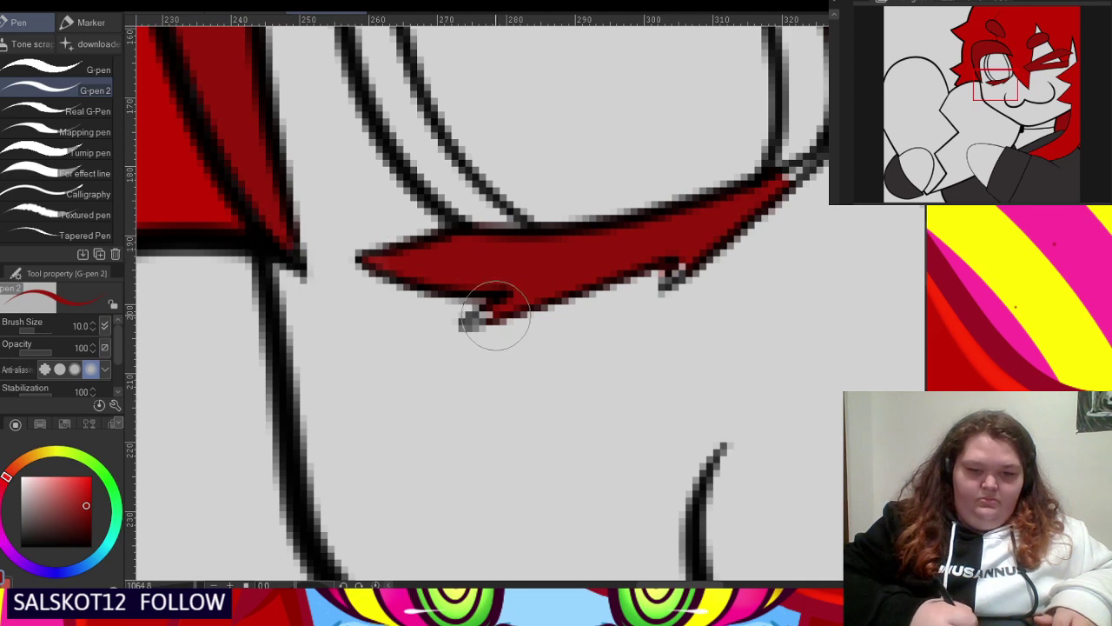
{"action": "mouse_move", "coordinate": [495, 318]}
{"action": "left_mouse_down"}
{"action": "mouse_move", "coordinate": [464, 330]}
{"action": "mouse_move", "coordinate": [499, 307]}
{"action": "mouse_move", "coordinate": [473, 320]}
{"action": "left_mouse_up"}
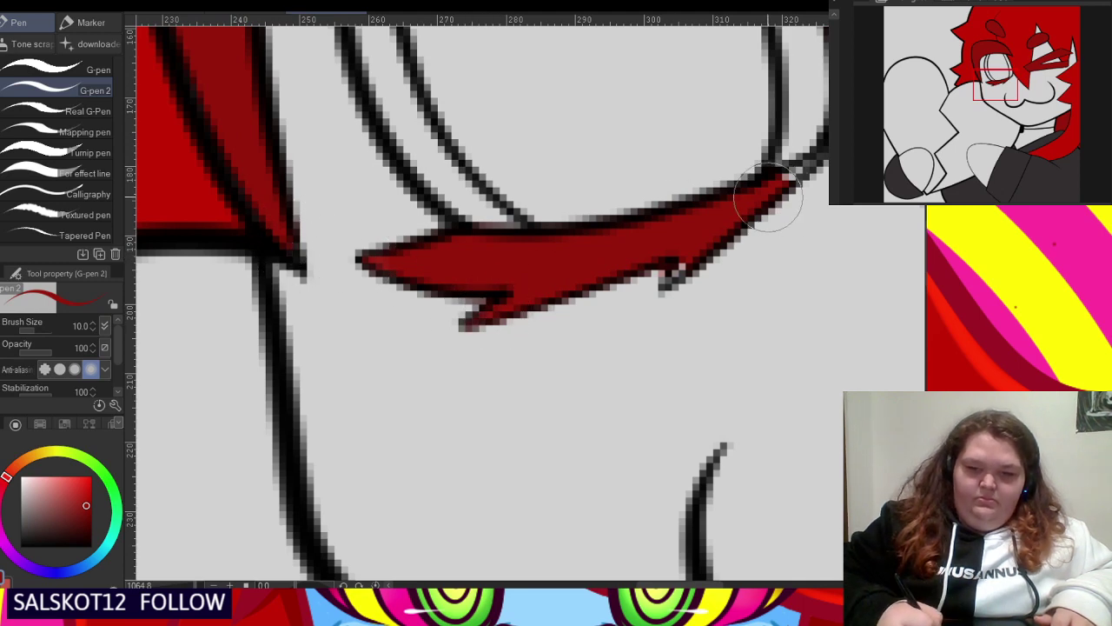
{"action": "left_click_drag", "start_coordinate": [761, 180], "coordinate": [800, 162]}
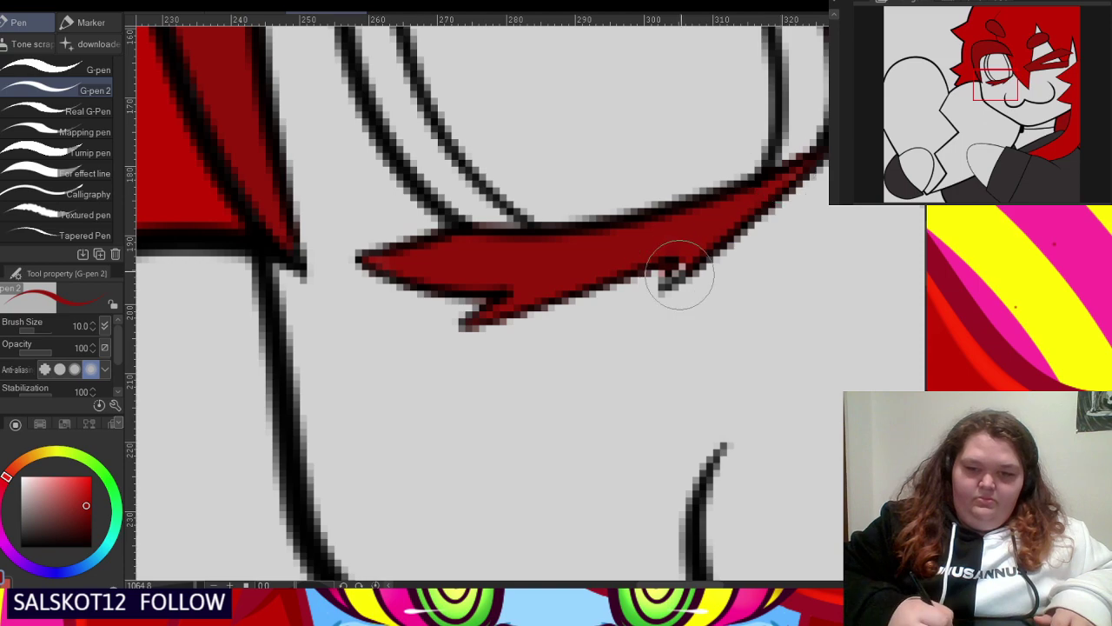
{"action": "scroll", "coordinate": [643, 234], "scroll_direction": "down", "scroll_amount": 1}
{"action": "scroll", "coordinate": [600, 227], "scroll_direction": "down", "scroll_amount": 6}
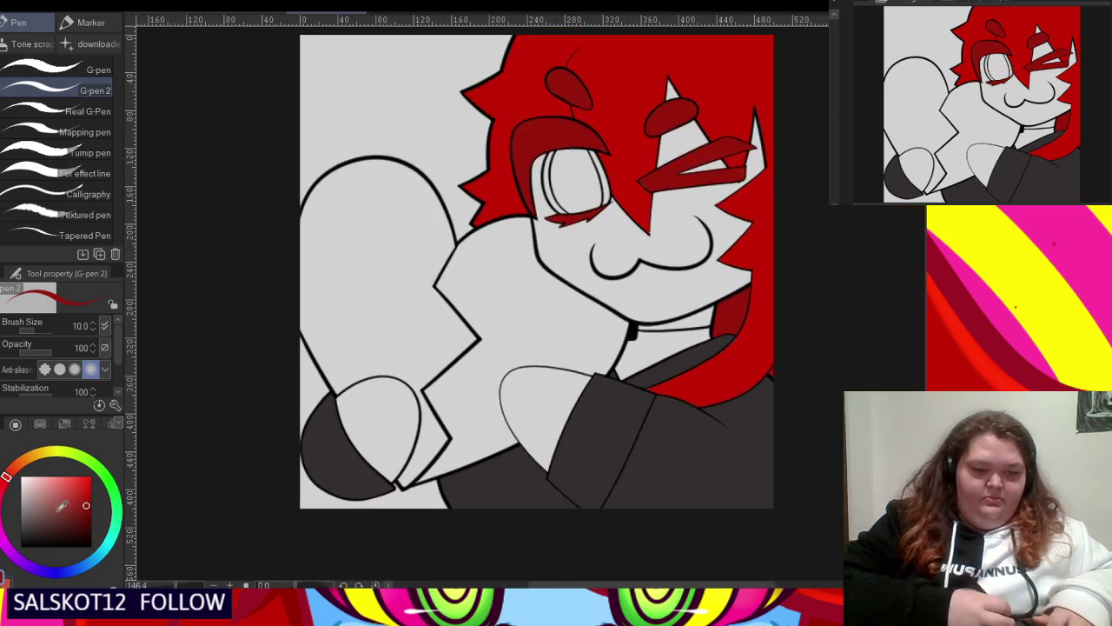
- Pick a light sky blue and fill both hands, the neck and the main area of the face
{"action": "left_click_drag", "start_coordinate": [87, 566], "coordinate": [97, 557]}
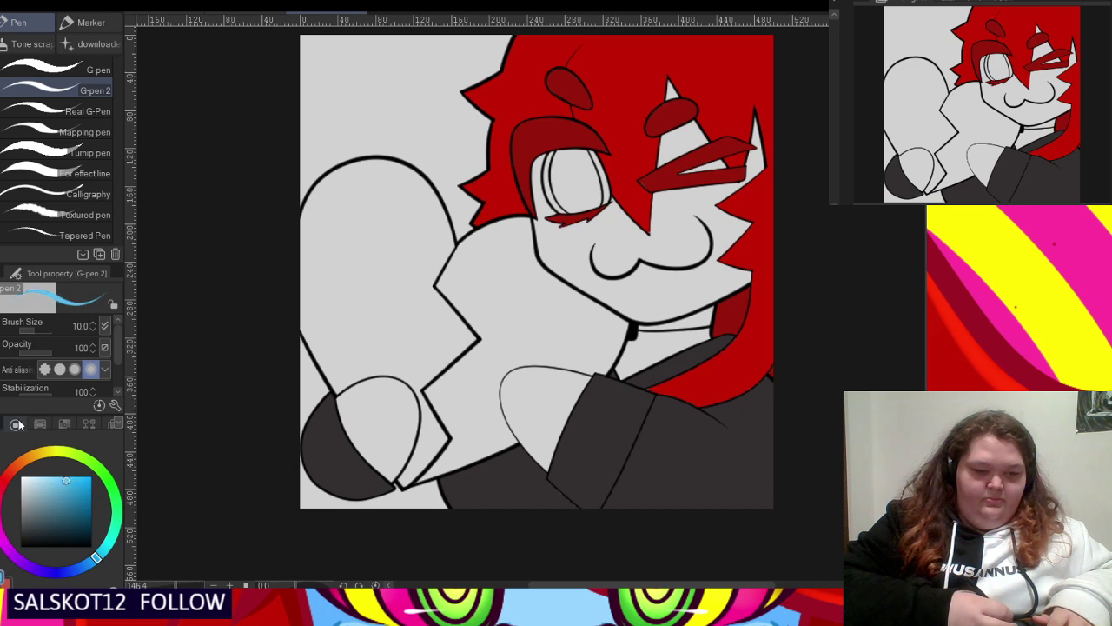
{"action": "key", "text": "g"}
{"action": "left_click", "coordinate": [369, 435]}
{"action": "left_click", "coordinate": [567, 391]}
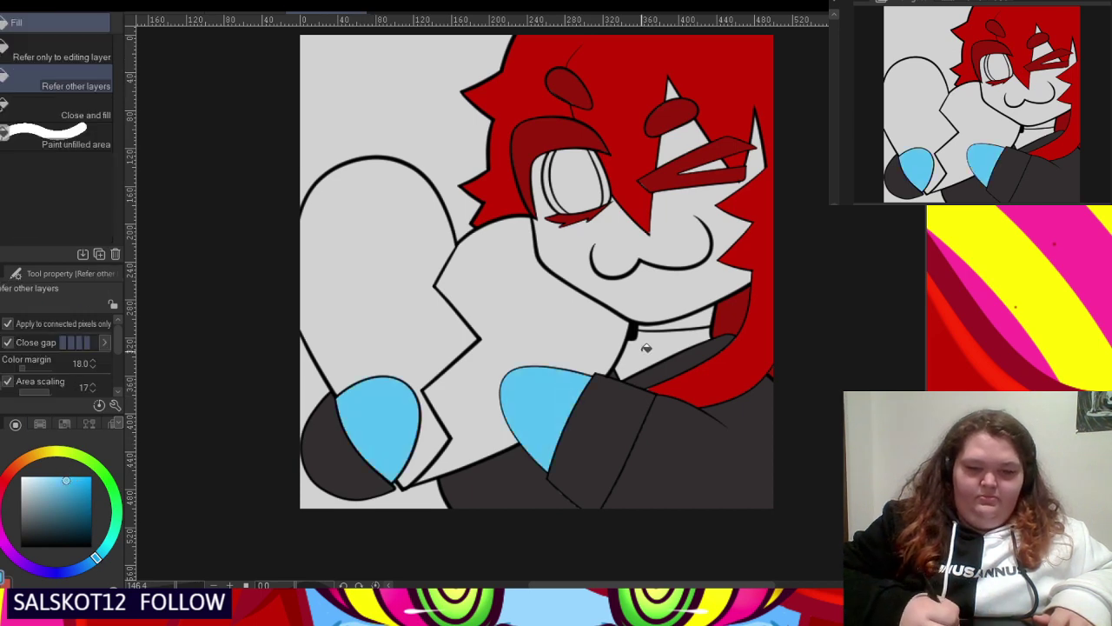
{"action": "left_click", "coordinate": [643, 350]}
{"action": "left_click", "coordinate": [671, 302]}
- Fill the remaining skin patches between the winking eye's lashes and around its eyebrow with the same light blue
{"action": "scroll", "coordinate": [721, 165], "scroll_direction": "up", "scroll_amount": 4}
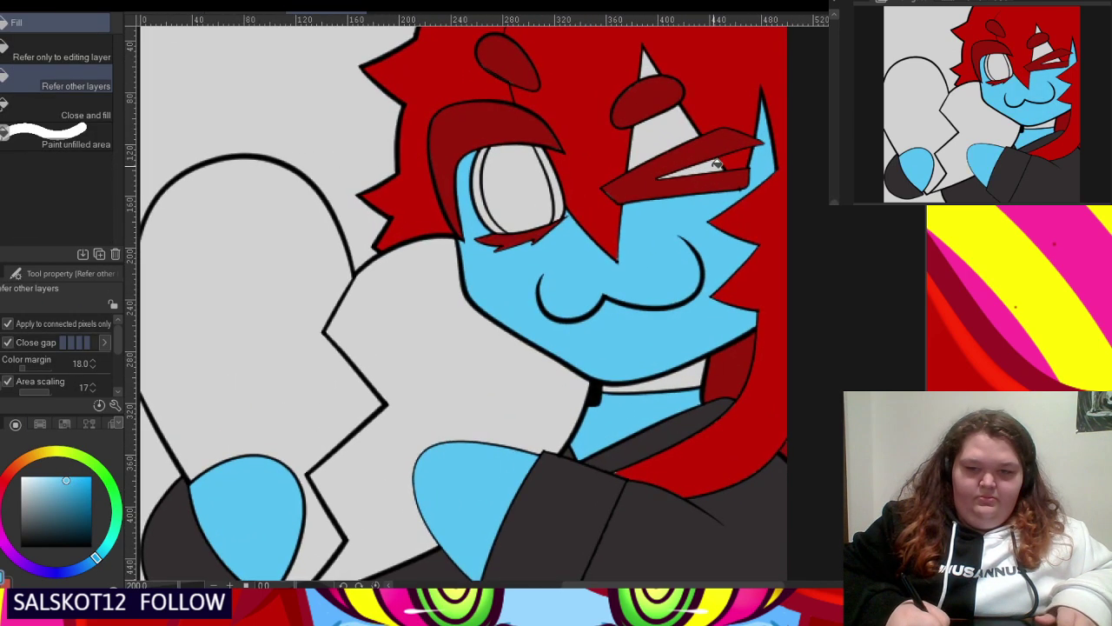
{"action": "left_click", "coordinate": [695, 163]}
{"action": "left_click", "coordinate": [664, 129]}
{"action": "scroll", "coordinate": [624, 122], "scroll_direction": "down", "scroll_amount": 2}
{"action": "left_click", "coordinate": [622, 47]}
{"action": "scroll", "coordinate": [587, 274], "scroll_direction": "down", "scroll_amount": 5}
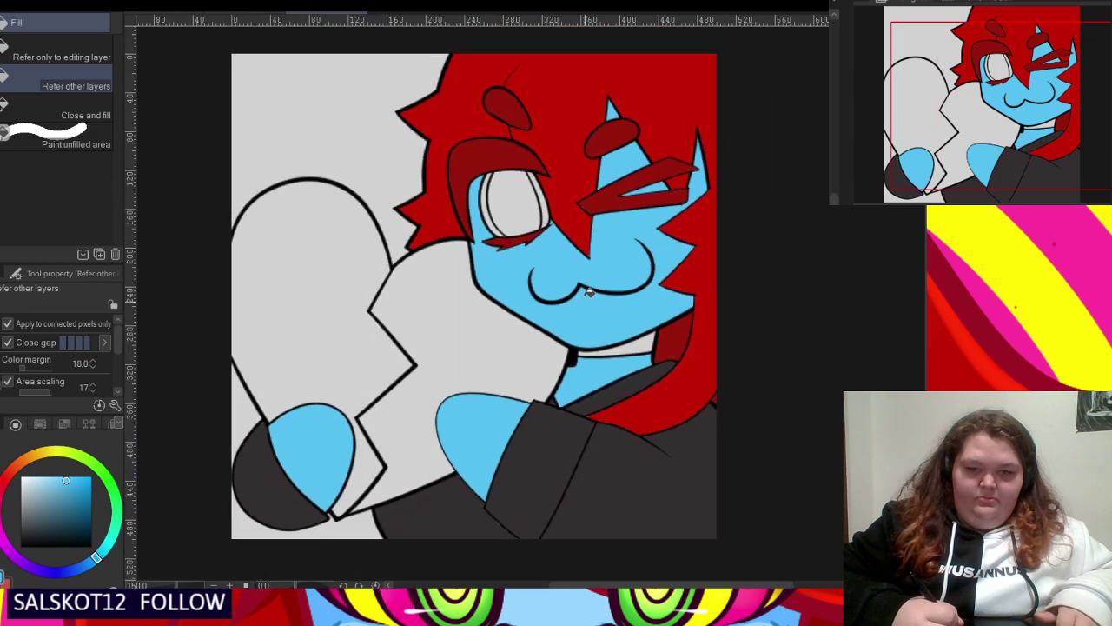
- Fill the shadow strip on the neck under the chin with a darker shade of the skin blue
{"action": "scroll", "coordinate": [620, 153], "scroll_direction": "up", "scroll_amount": 3}
{"action": "scroll", "coordinate": [606, 134], "scroll_direction": "down", "scroll_amount": 2}
{"action": "scroll", "coordinate": [622, 173], "scroll_direction": "up", "scroll_amount": 1}
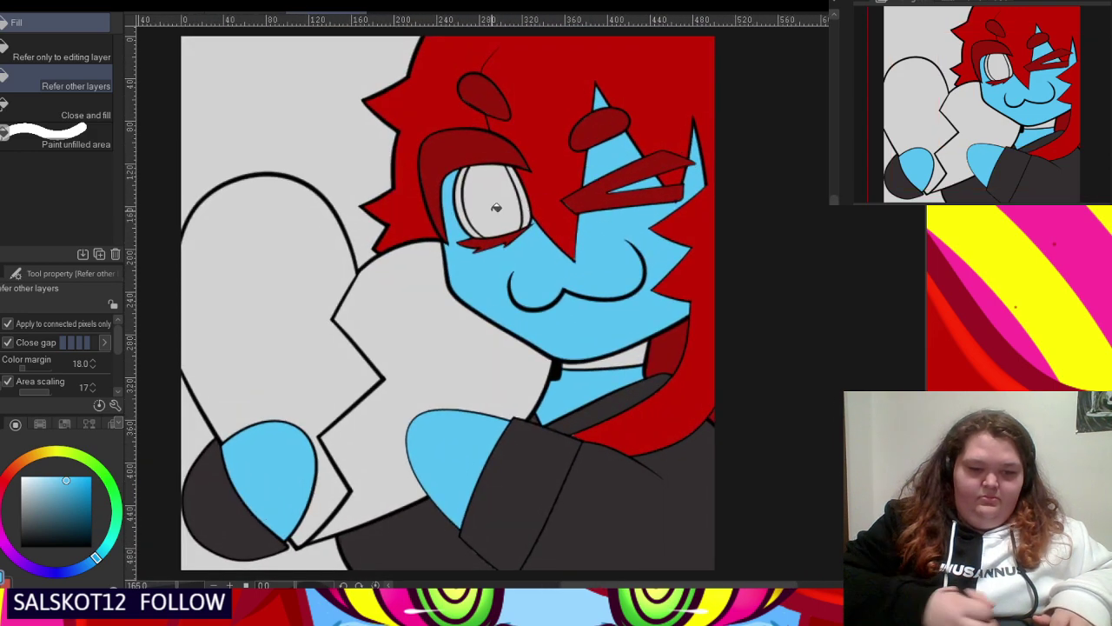
{"action": "scroll", "coordinate": [599, 220], "scroll_direction": "down", "scroll_amount": 3}
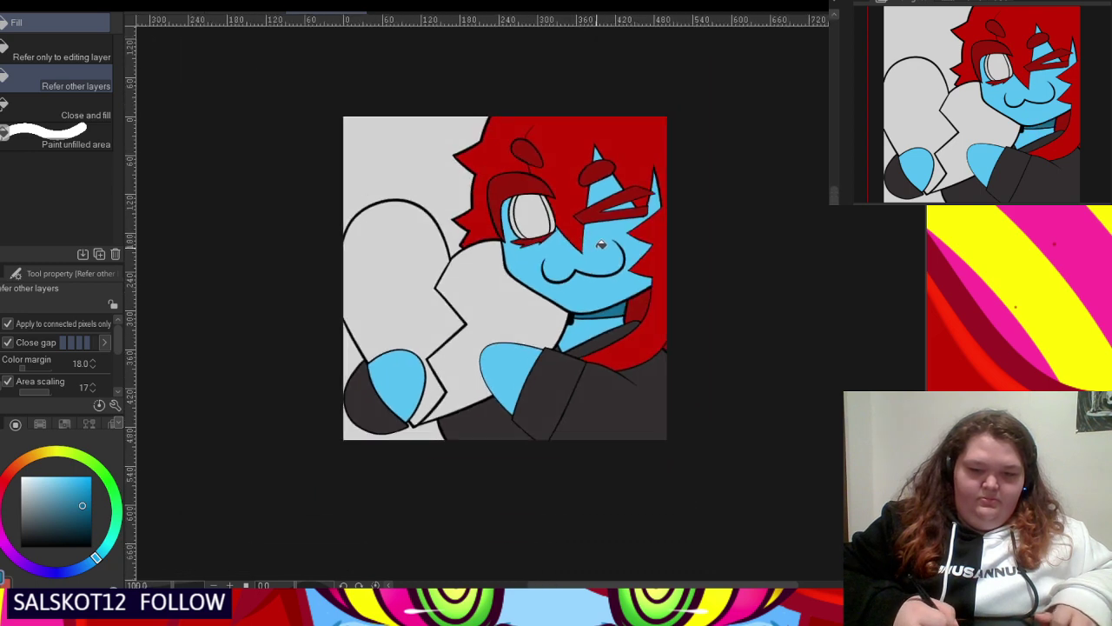
{"action": "scroll", "coordinate": [600, 220], "scroll_direction": "up", "scroll_amount": 4}
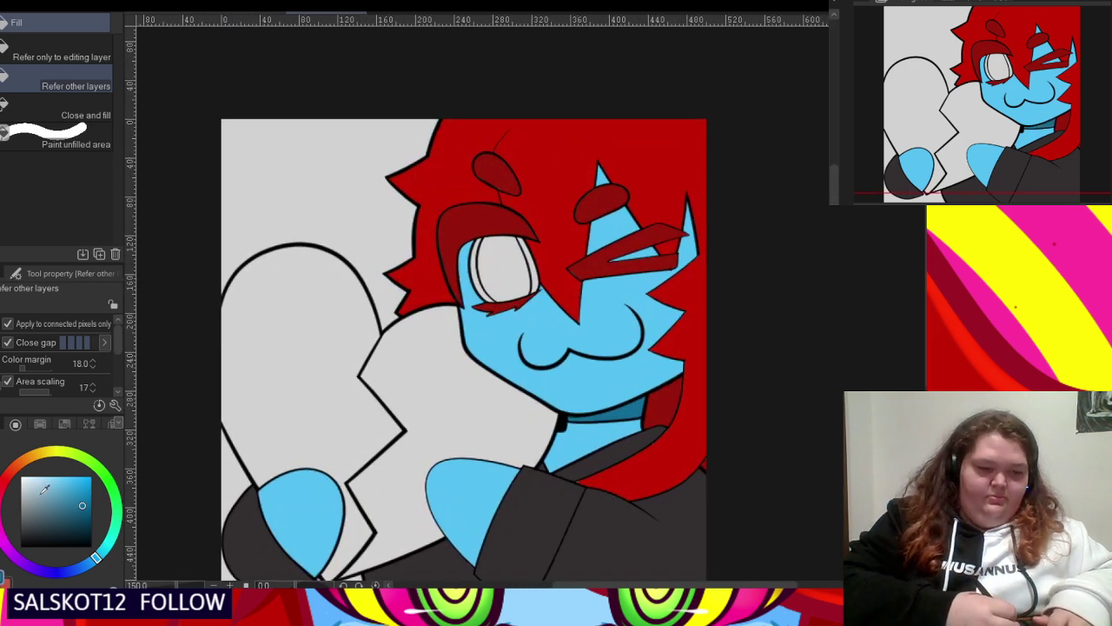
- Pick white and draw a short G-pen stroke closing the open lower outer corner of the open eye
{"action": "key", "text": "p"}
{"action": "scroll", "coordinate": [491, 267], "scroll_direction": "up", "scroll_amount": 5}
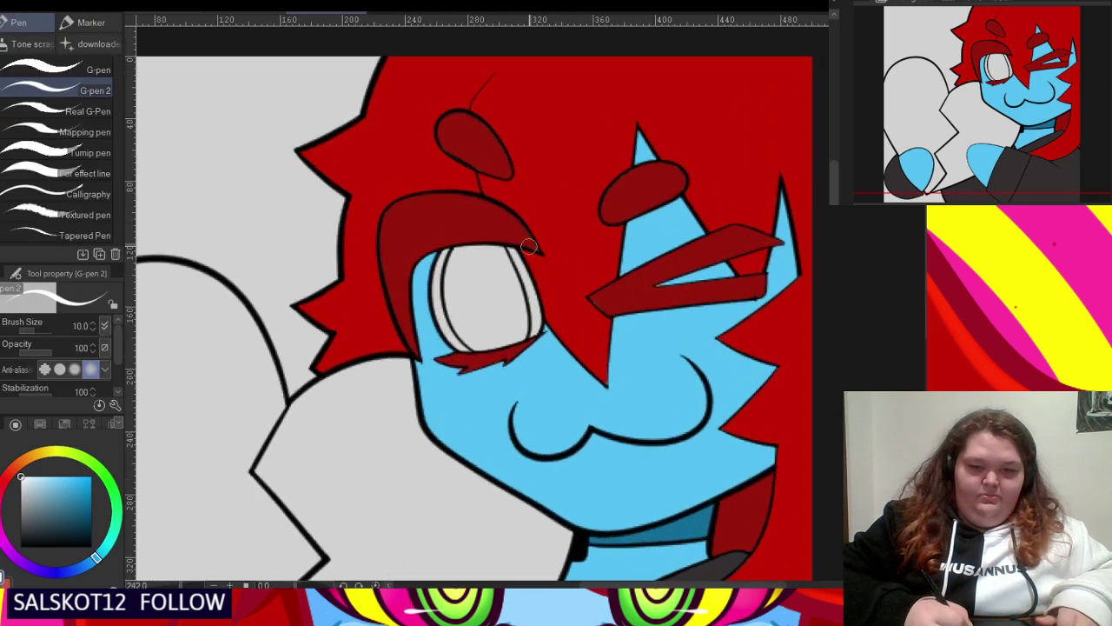
{"action": "scroll", "coordinate": [401, 393], "scroll_direction": "up", "scroll_amount": 1}
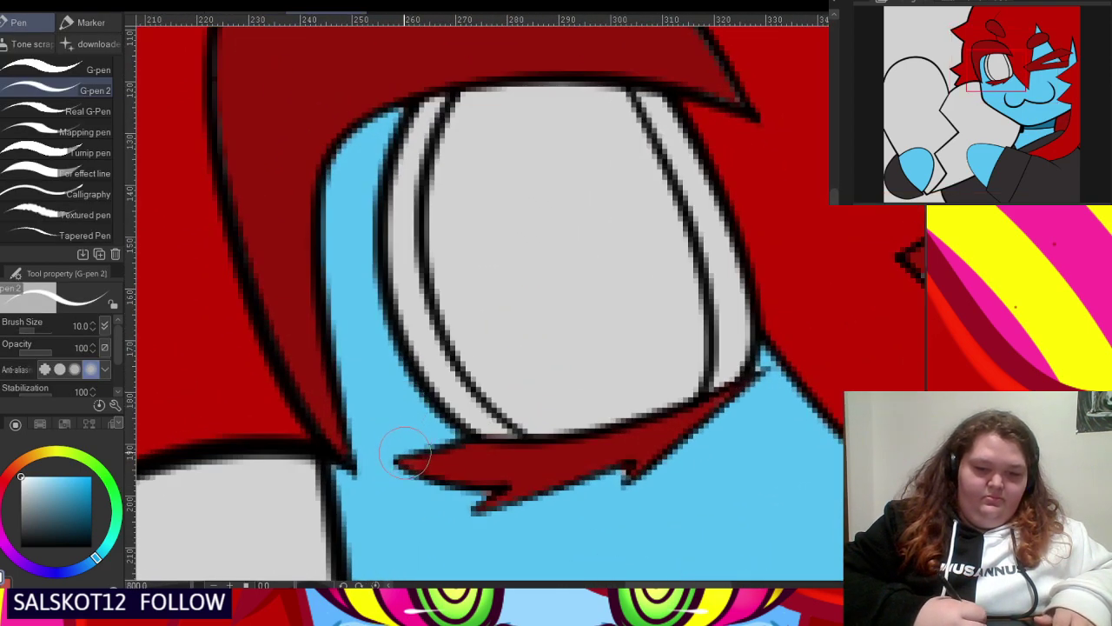
{"action": "left_click_drag", "start_coordinate": [405, 453], "coordinate": [343, 405]}
{"action": "scroll", "coordinate": [401, 273], "scroll_direction": "down", "scroll_amount": 3}
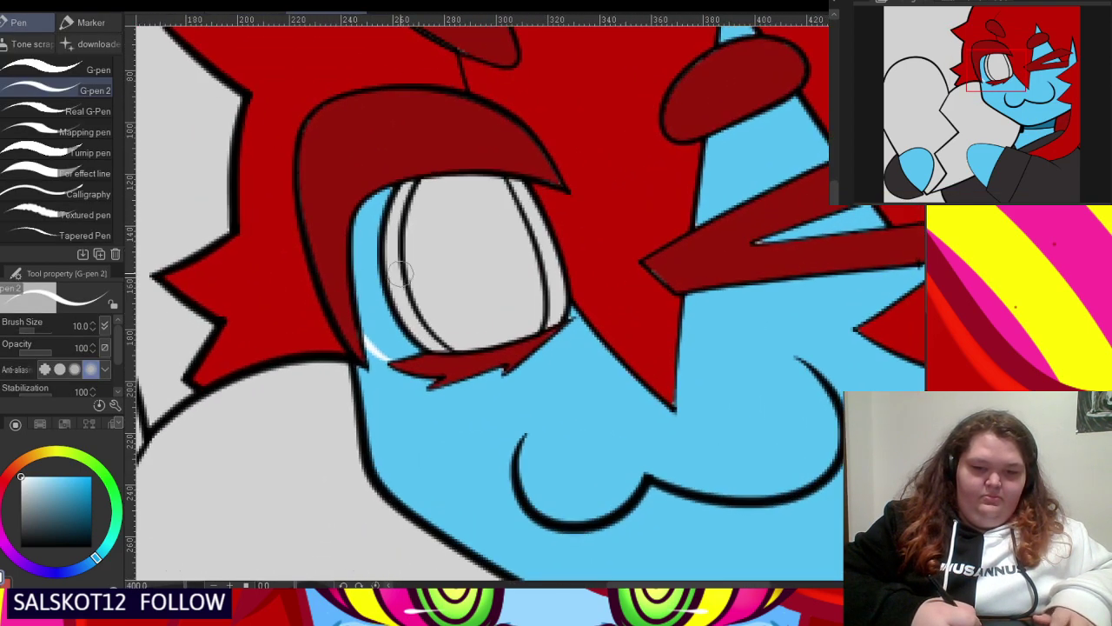
- Fill the open eye's outer white area and the centre of its iris with white
{"action": "key", "text": "g"}
{"action": "left_click", "coordinate": [393, 306]}
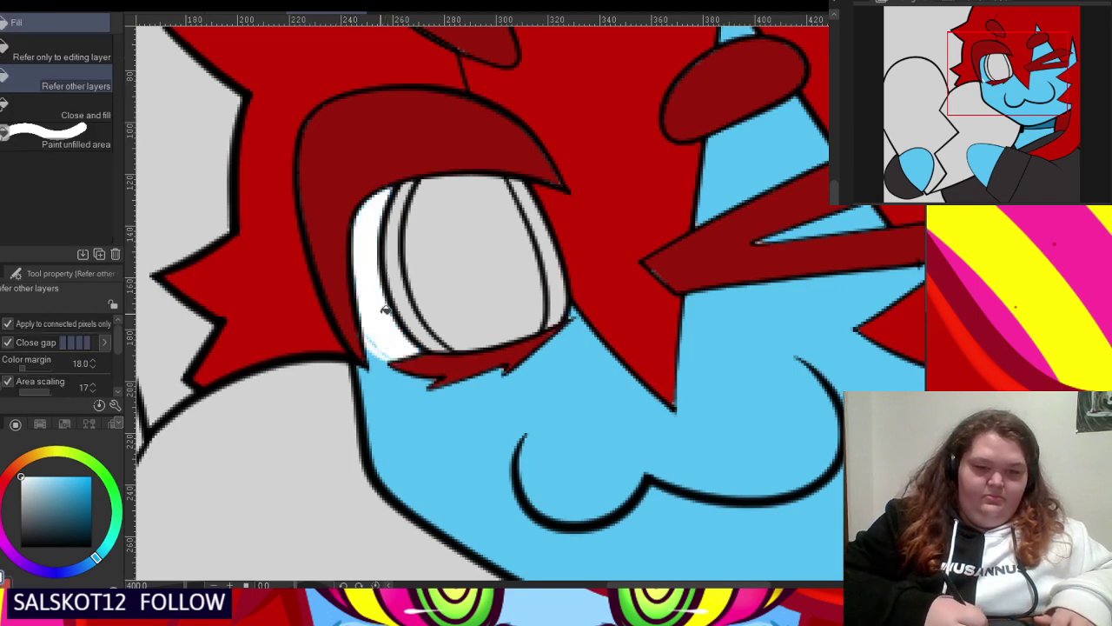
{"action": "left_click", "coordinate": [447, 276]}
{"action": "scroll", "coordinate": [446, 275], "scroll_direction": "down", "scroll_amount": 2}
{"action": "scroll", "coordinate": [388, 200], "scroll_direction": "down", "scroll_amount": 1}
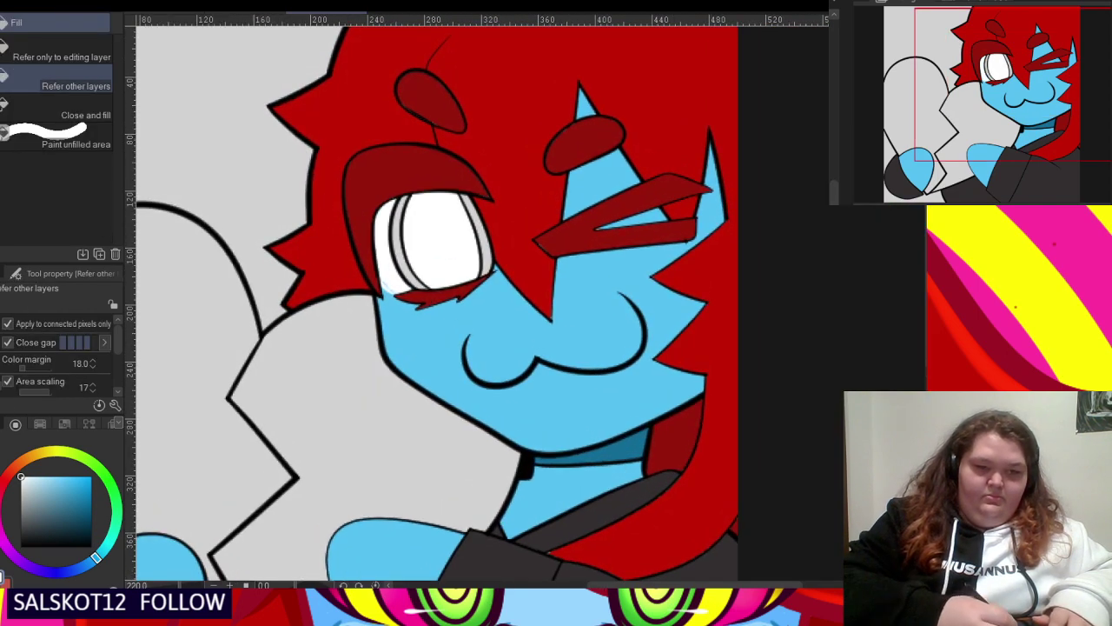
{"action": "key", "text": "p"}
{"action": "scroll", "coordinate": [382, 293], "scroll_direction": "up", "scroll_amount": 4}
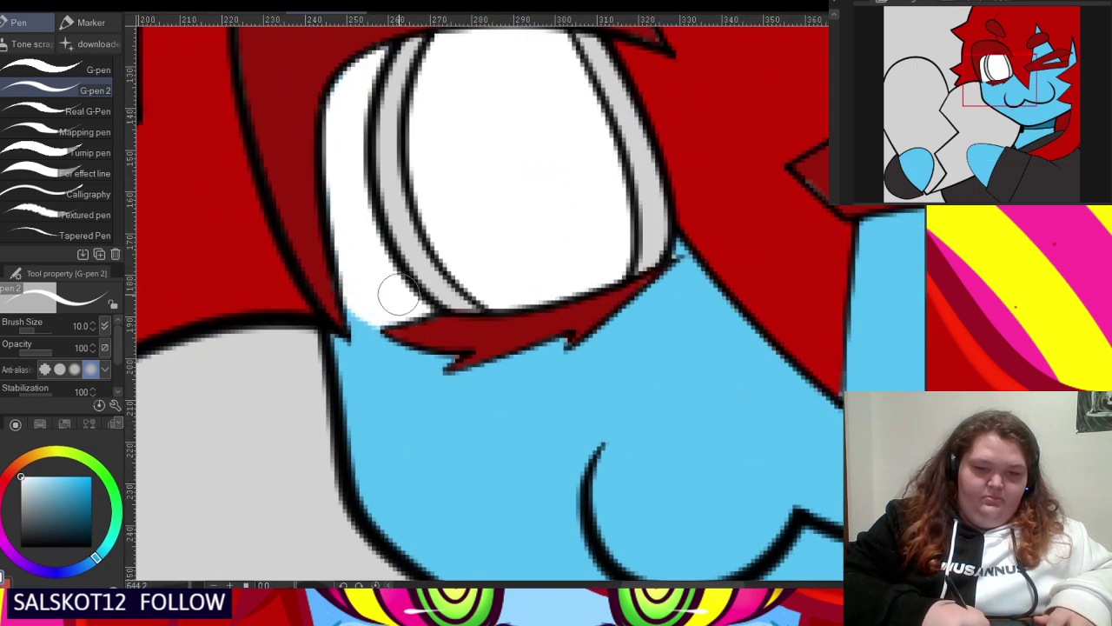
- Try filling both side bands of the open eye's iris with a cool medium green
{"action": "left_click", "coordinate": [102, 496]}
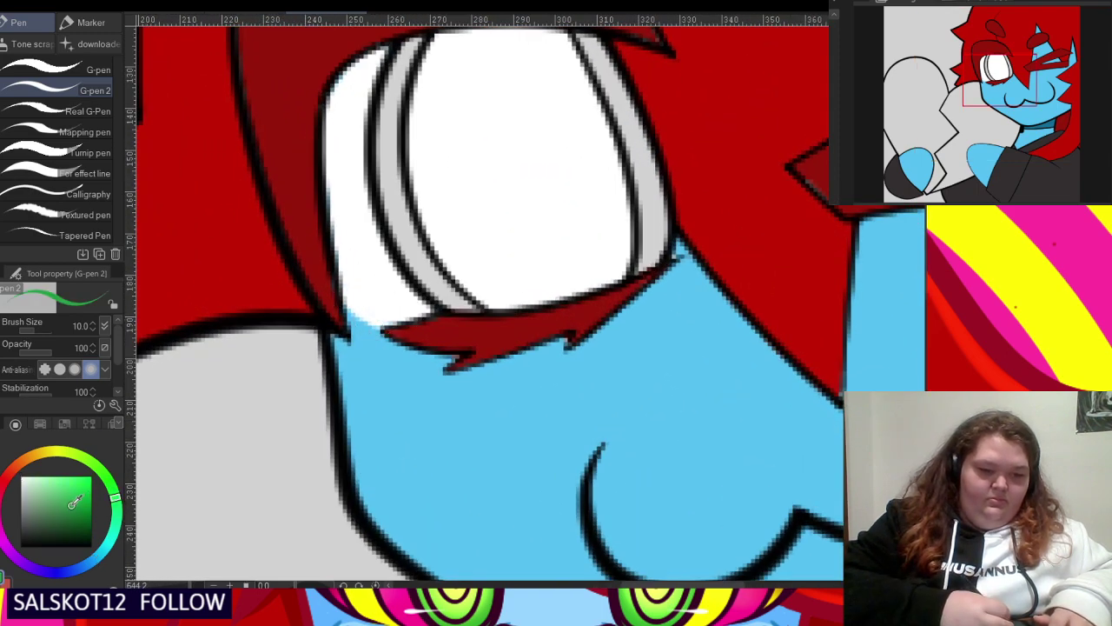
{"action": "key", "text": "g"}
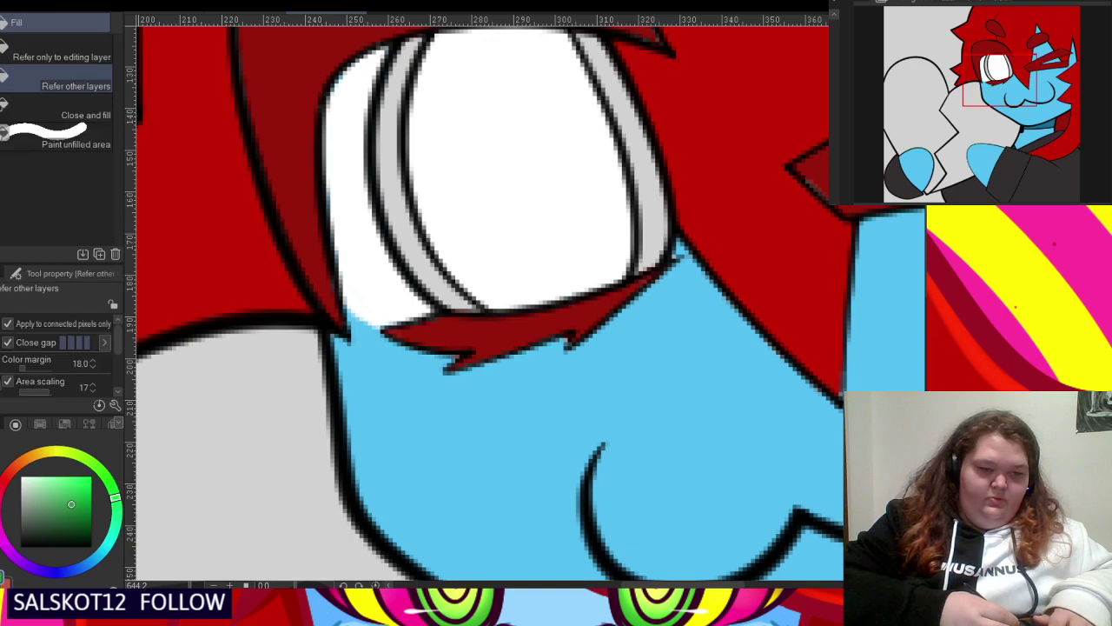
{"action": "left_click", "coordinate": [415, 186]}
{"action": "left_click", "coordinate": [656, 158]}
{"action": "scroll", "coordinate": [479, 218], "scroll_direction": "down", "scroll_amount": 3}
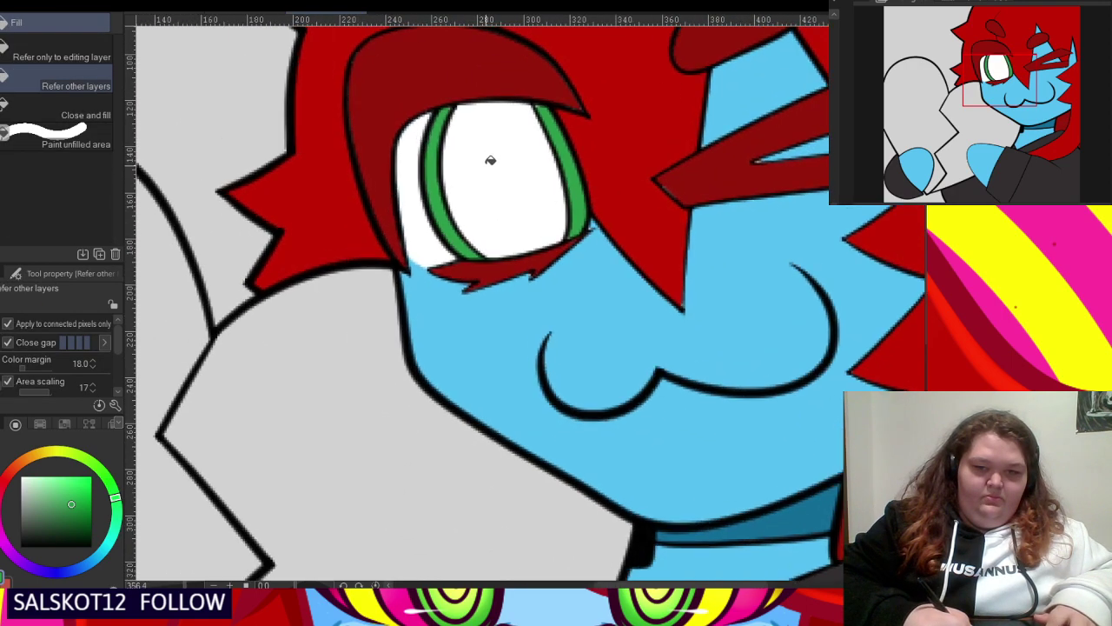
{"action": "scroll", "coordinate": [478, 130], "scroll_direction": "up", "scroll_amount": 2}
{"action": "key", "text": "ctrl+z"}
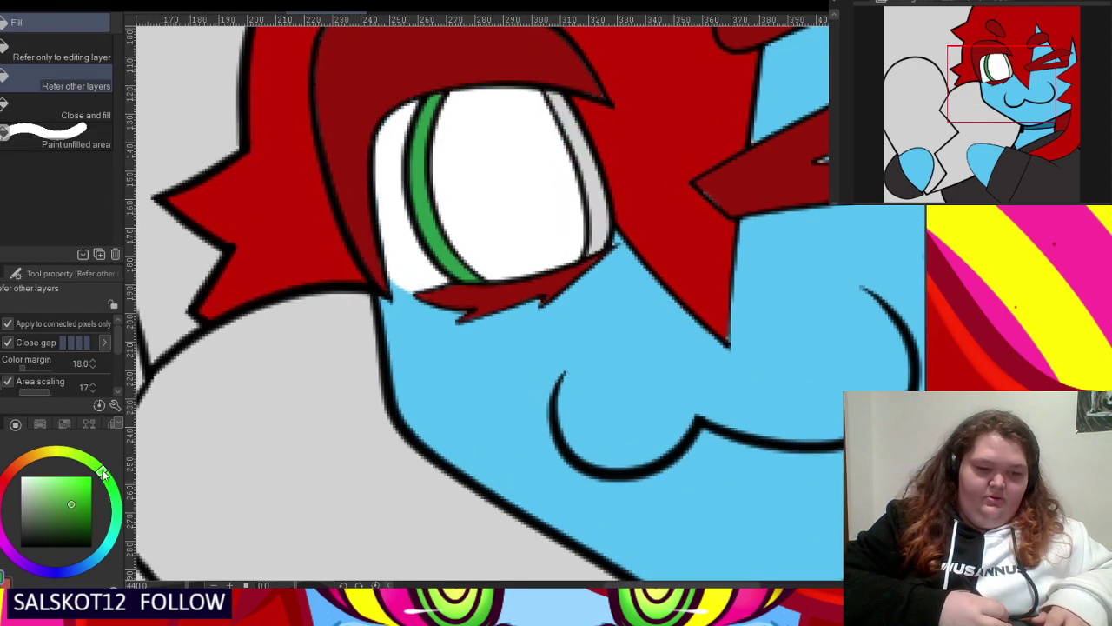
- Fill both side bands of the iris with a yellower green
{"action": "scroll", "coordinate": [444, 204], "scroll_direction": "up", "scroll_amount": 2}
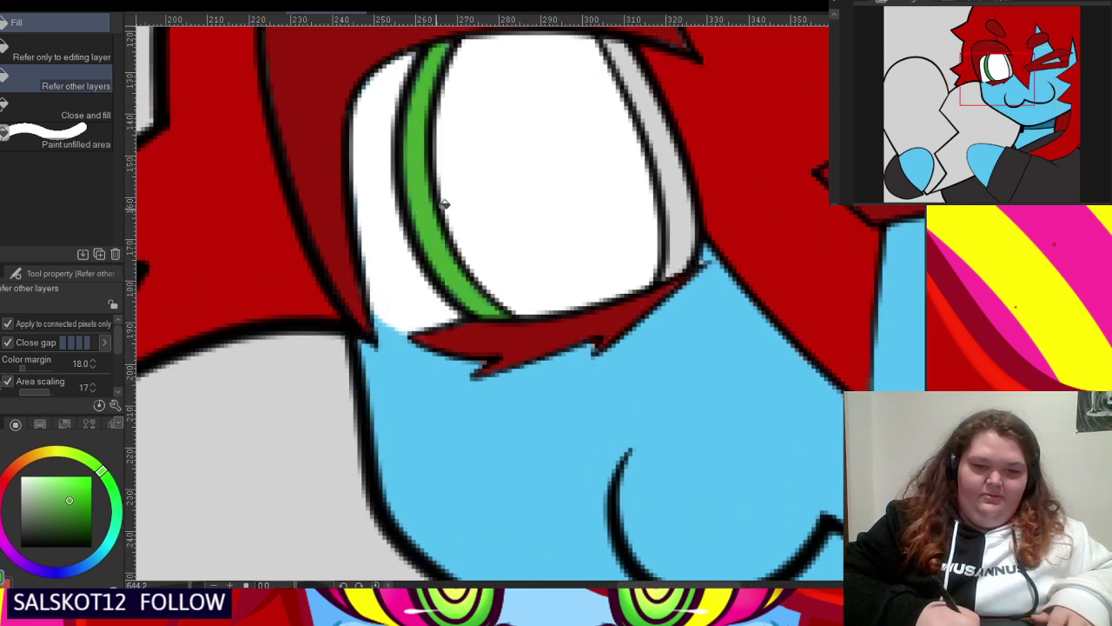
{"action": "left_click", "coordinate": [658, 139]}
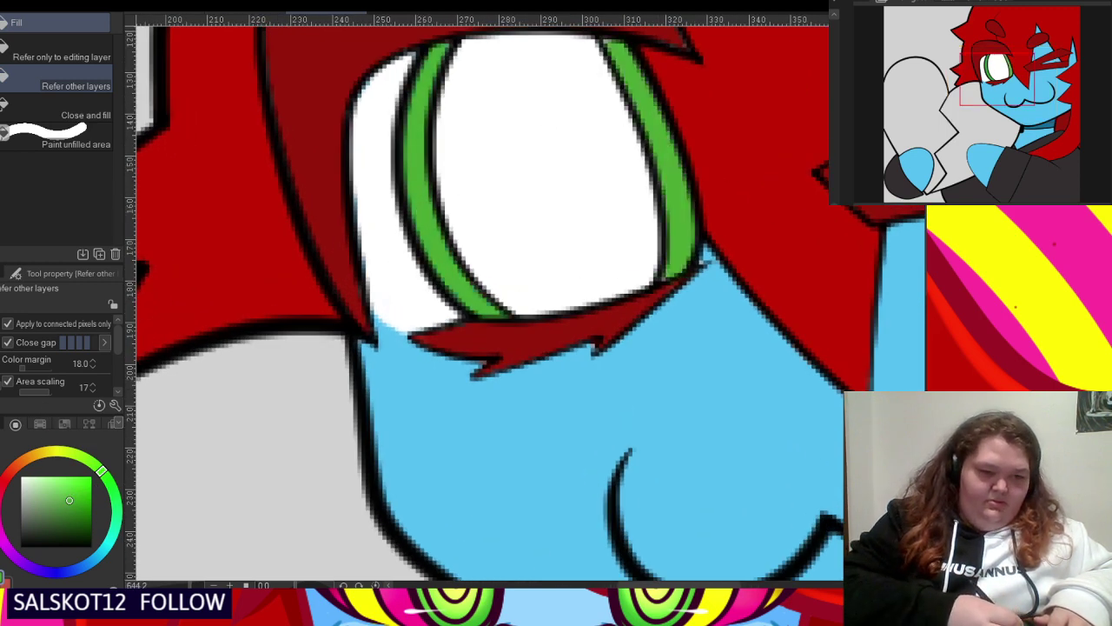
- Paint a thick curved black band with the G-pen across the upper part of the iris, under the eyelid
{"action": "key", "text": "p"}
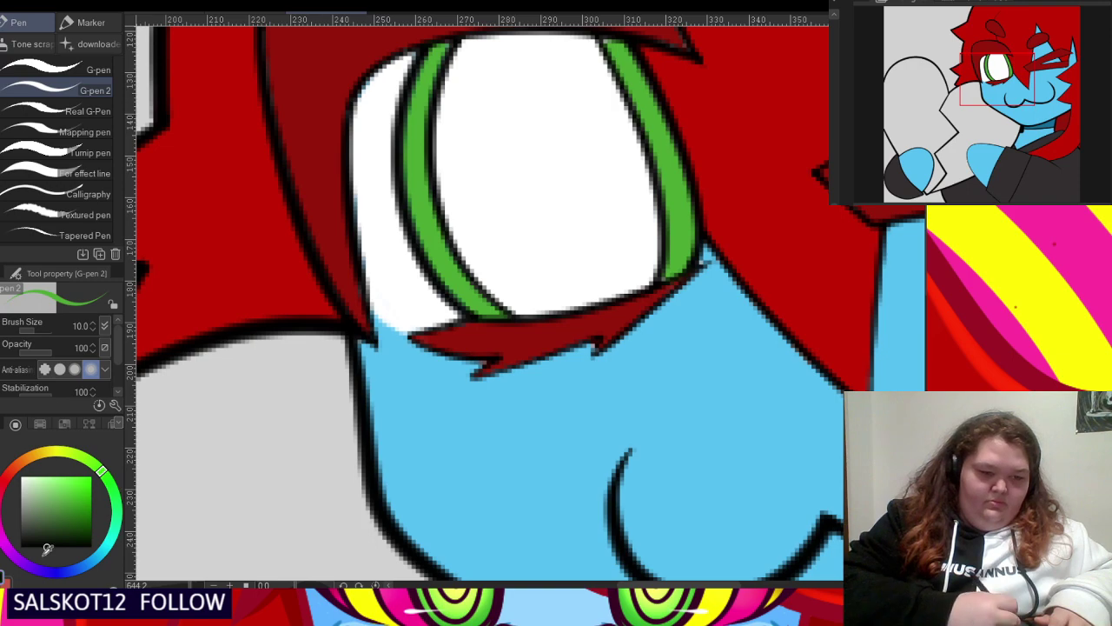
{"action": "scroll", "coordinate": [460, 206], "scroll_direction": "down", "scroll_amount": 2}
{"action": "scroll", "coordinate": [534, 124], "scroll_direction": "up", "scroll_amount": 2}
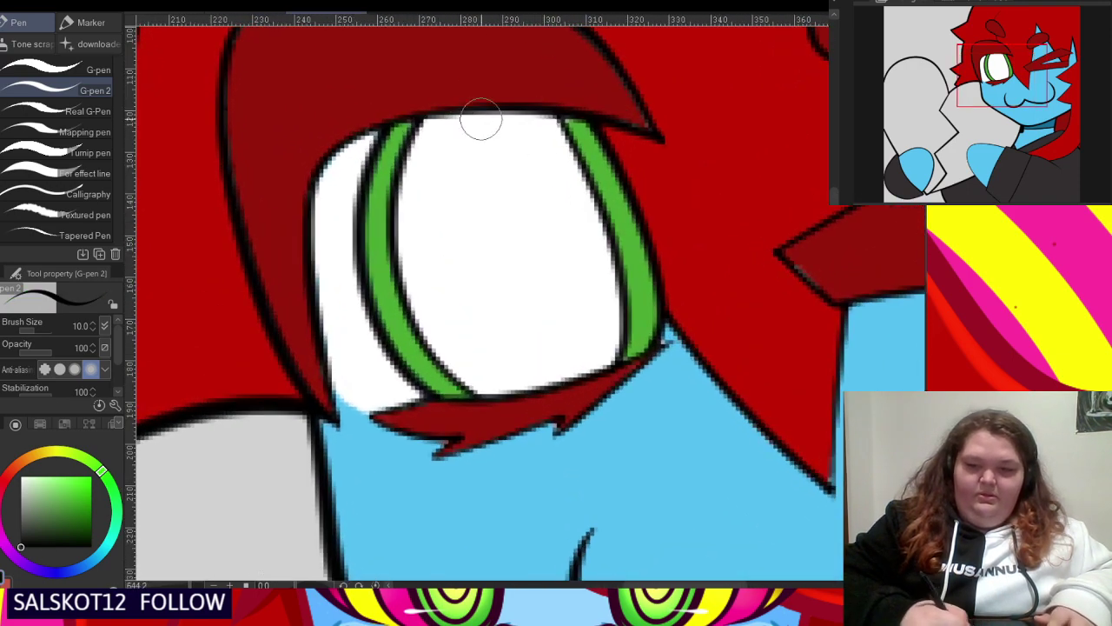
{"action": "scroll", "coordinate": [426, 124], "scroll_direction": "up", "scroll_amount": 2}
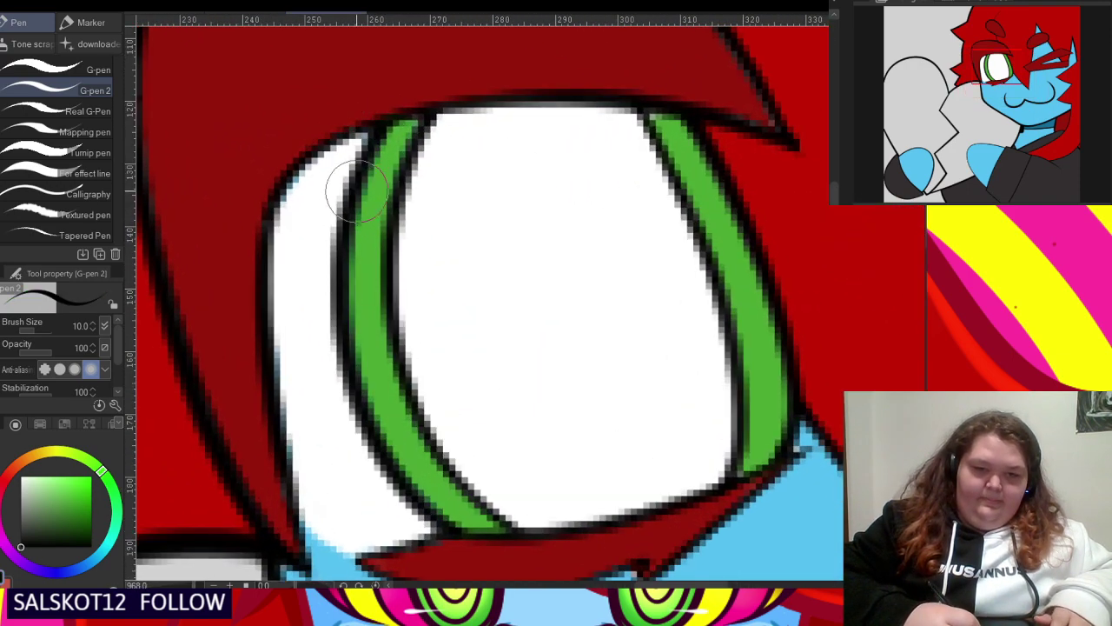
{"action": "left_click_drag", "start_coordinate": [409, 172], "coordinate": [598, 155]}
{"action": "left_click_drag", "start_coordinate": [678, 158], "coordinate": [598, 154]}
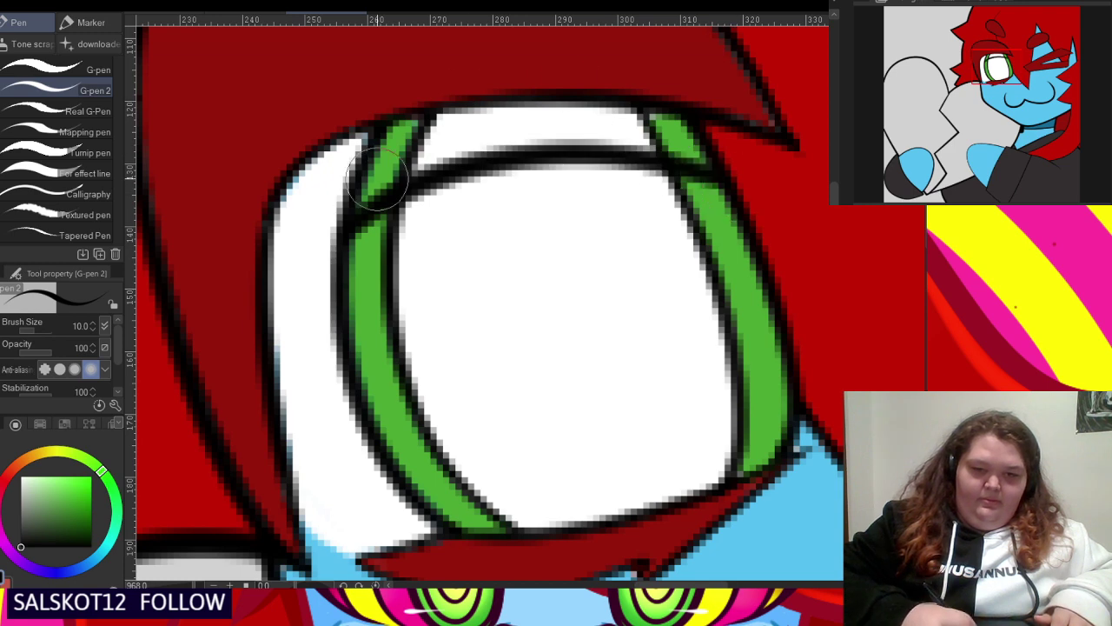
{"action": "mouse_move", "coordinate": [402, 168]}
{"action": "left_mouse_down"}
{"action": "mouse_move", "coordinate": [359, 200]}
{"action": "mouse_move", "coordinate": [423, 123]}
{"action": "mouse_move", "coordinate": [385, 170]}
{"action": "mouse_move", "coordinate": [405, 124]}
{"action": "mouse_move", "coordinate": [387, 130]}
{"action": "mouse_move", "coordinate": [471, 113]}
{"action": "mouse_move", "coordinate": [372, 181]}
{"action": "mouse_move", "coordinate": [508, 116]}
{"action": "mouse_move", "coordinate": [396, 172]}
{"action": "mouse_move", "coordinate": [482, 143]}
{"action": "mouse_move", "coordinate": [379, 184]}
{"action": "mouse_move", "coordinate": [483, 130]}
{"action": "mouse_move", "coordinate": [451, 153]}
{"action": "mouse_move", "coordinate": [588, 132]}
{"action": "mouse_move", "coordinate": [423, 135]}
{"action": "mouse_move", "coordinate": [541, 115]}
{"action": "mouse_move", "coordinate": [491, 101]}
{"action": "mouse_move", "coordinate": [578, 109]}
{"action": "mouse_move", "coordinate": [597, 82]}
{"action": "mouse_move", "coordinate": [443, 115]}
{"action": "mouse_move", "coordinate": [651, 128]}
{"action": "mouse_move", "coordinate": [612, 137]}
{"action": "mouse_move", "coordinate": [705, 163]}
{"action": "mouse_move", "coordinate": [687, 157]}
{"action": "mouse_move", "coordinate": [680, 136]}
{"action": "mouse_move", "coordinate": [577, 116]}
{"action": "mouse_move", "coordinate": [484, 122]}
{"action": "mouse_move", "coordinate": [638, 128]}
{"action": "mouse_move", "coordinate": [664, 116]}
{"action": "mouse_move", "coordinate": [707, 153]}
{"action": "mouse_move", "coordinate": [674, 187]}
{"action": "left_mouse_up"}
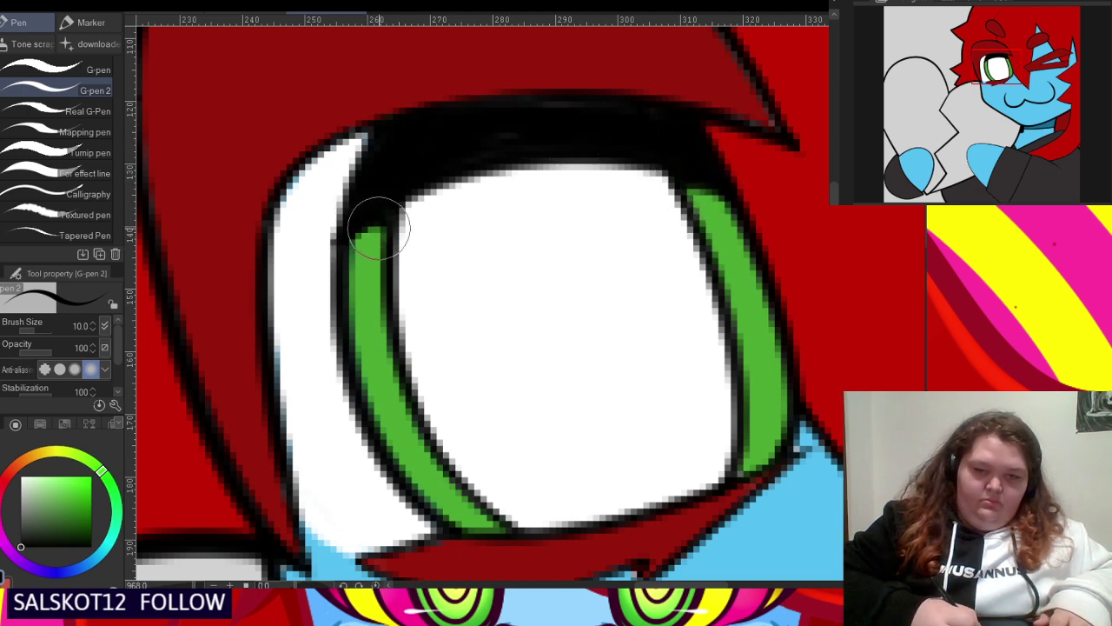
{"action": "left_click_drag", "start_coordinate": [373, 216], "coordinate": [346, 233]}
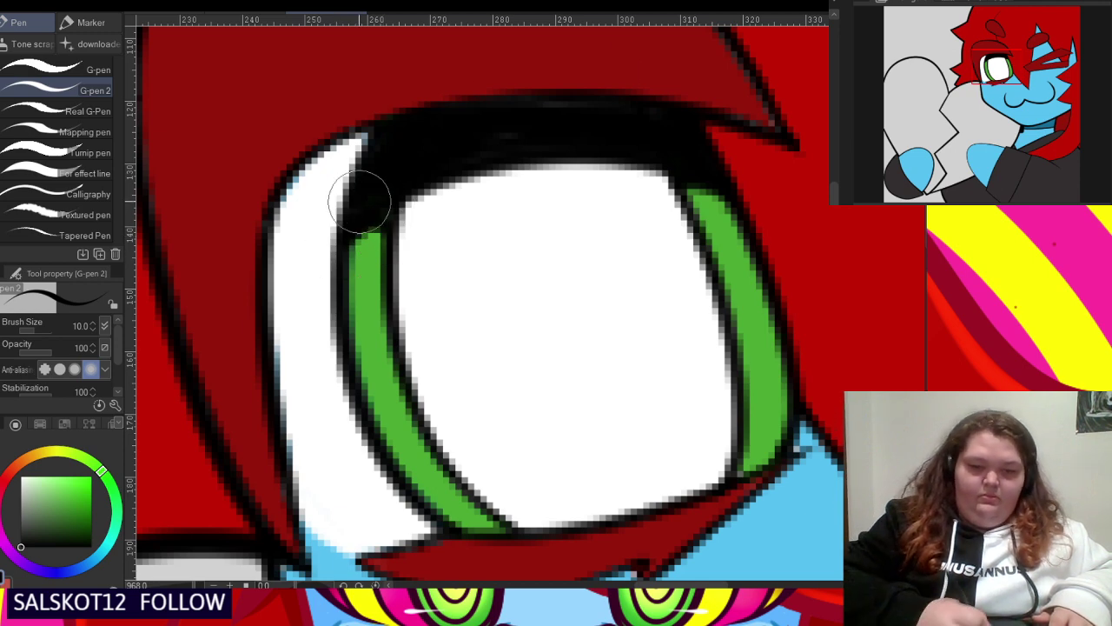
- Touch up the edge of the eye white with sampled white and the eye's inner corner with sampled skin blue
{"action": "left_click", "coordinate": [326, 184], "text": "alt"}
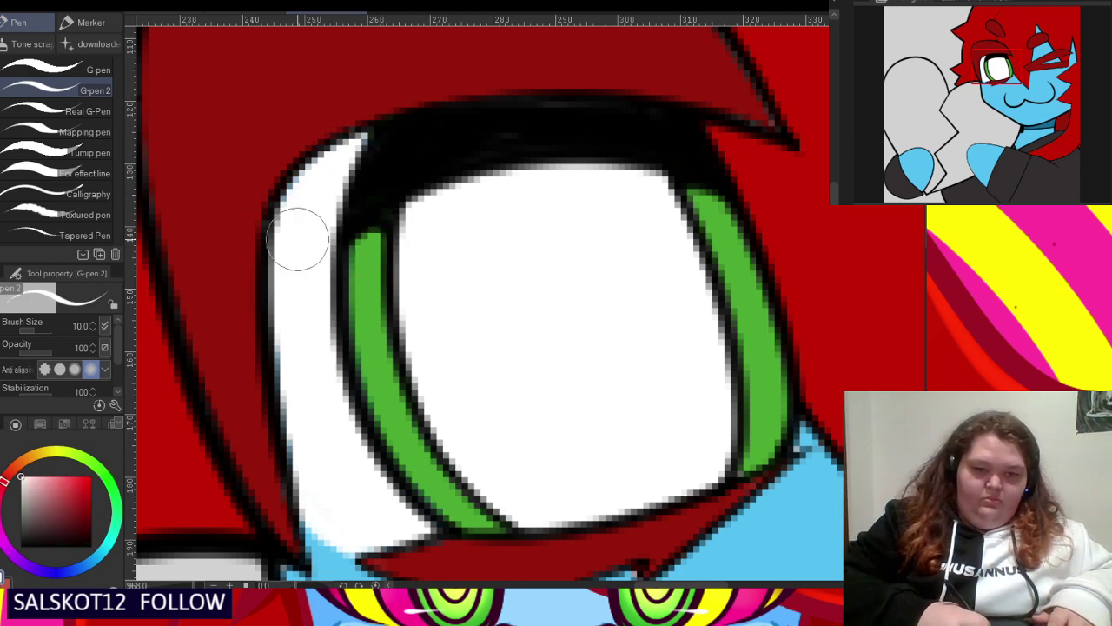
{"action": "scroll", "coordinate": [405, 149], "scroll_direction": "down", "scroll_amount": 4}
{"action": "scroll", "coordinate": [543, 252], "scroll_direction": "up", "scroll_amount": 5}
{"action": "left_click", "coordinate": [538, 259], "text": "alt"}
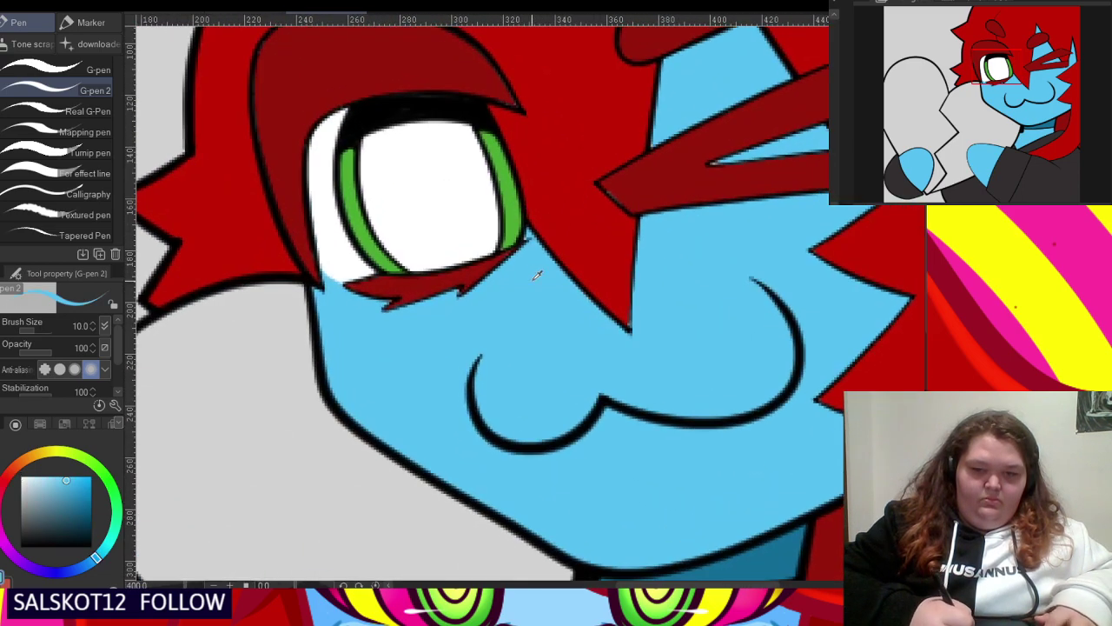
{"action": "scroll", "coordinate": [532, 221], "scroll_direction": "down", "scroll_amount": 4}
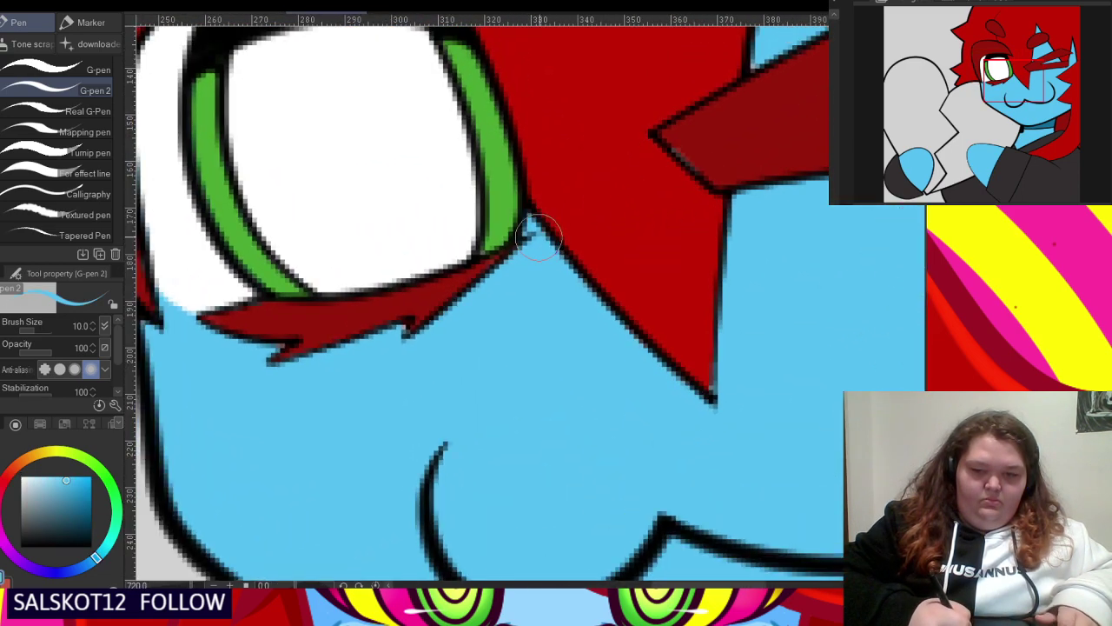
{"action": "scroll", "coordinate": [712, 169], "scroll_direction": "up", "scroll_amount": 4}
- Touch up unfilled edge spots around the winking eye's lashes with sampled dark red and skin blue
{"action": "left_click", "coordinate": [682, 139], "text": "alt"}
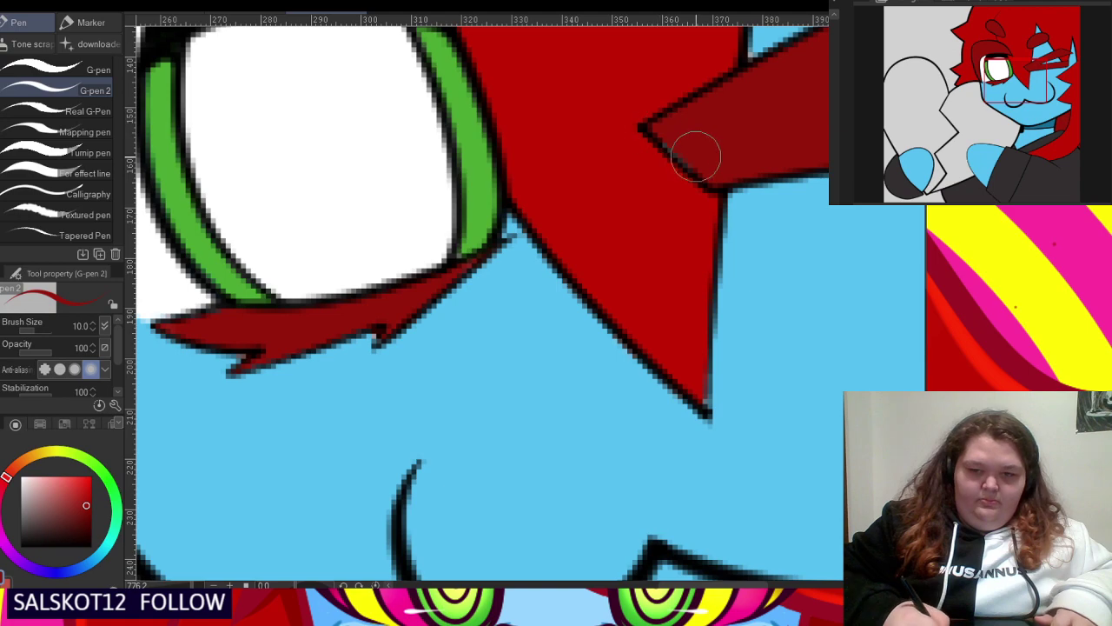
{"action": "scroll", "coordinate": [666, 127], "scroll_direction": "down", "scroll_amount": 4}
{"action": "scroll", "coordinate": [756, 157], "scroll_direction": "up", "scroll_amount": 1}
{"action": "left_click", "coordinate": [765, 201], "text": "alt"}
{"action": "scroll", "coordinate": [777, 91], "scroll_direction": "up", "scroll_amount": 4}
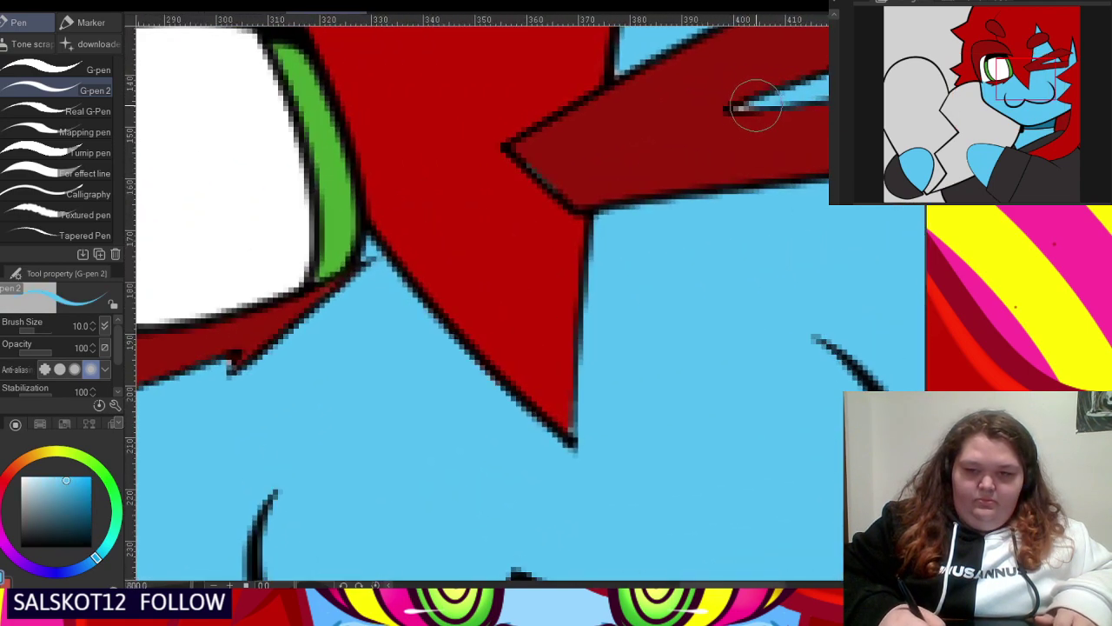
{"action": "scroll", "coordinate": [588, 179], "scroll_direction": "down", "scroll_amount": 5}
{"action": "scroll", "coordinate": [611, 122], "scroll_direction": "up", "scroll_amount": 3}
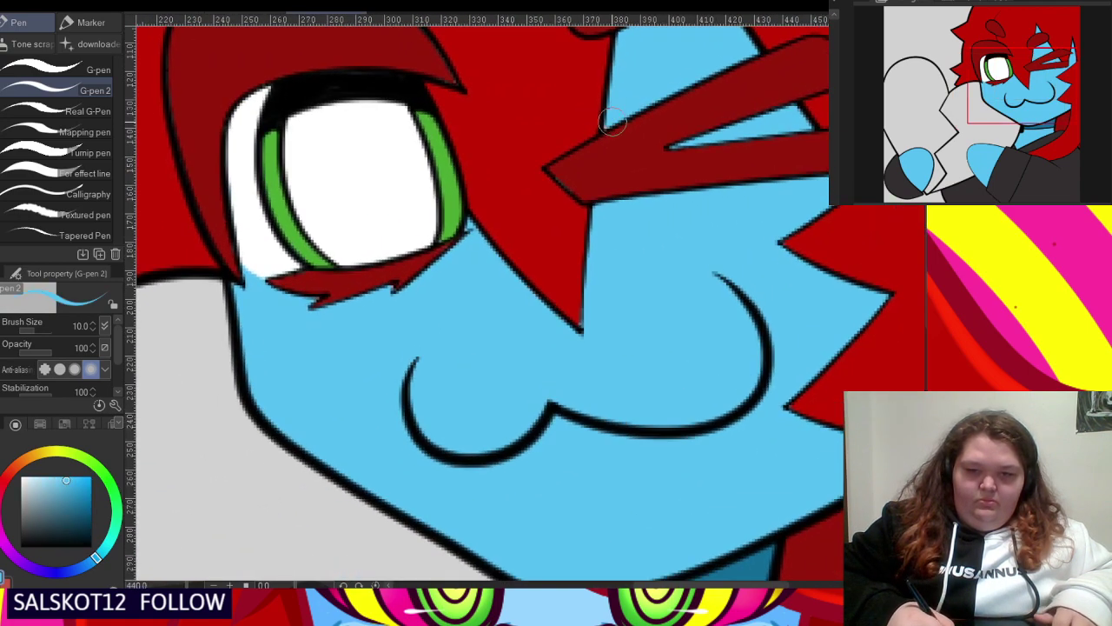
- Remove the light grey backdrop so the background and heart areas are transparent
{"action": "scroll", "coordinate": [598, 130], "scroll_direction": "down", "scroll_amount": 6}
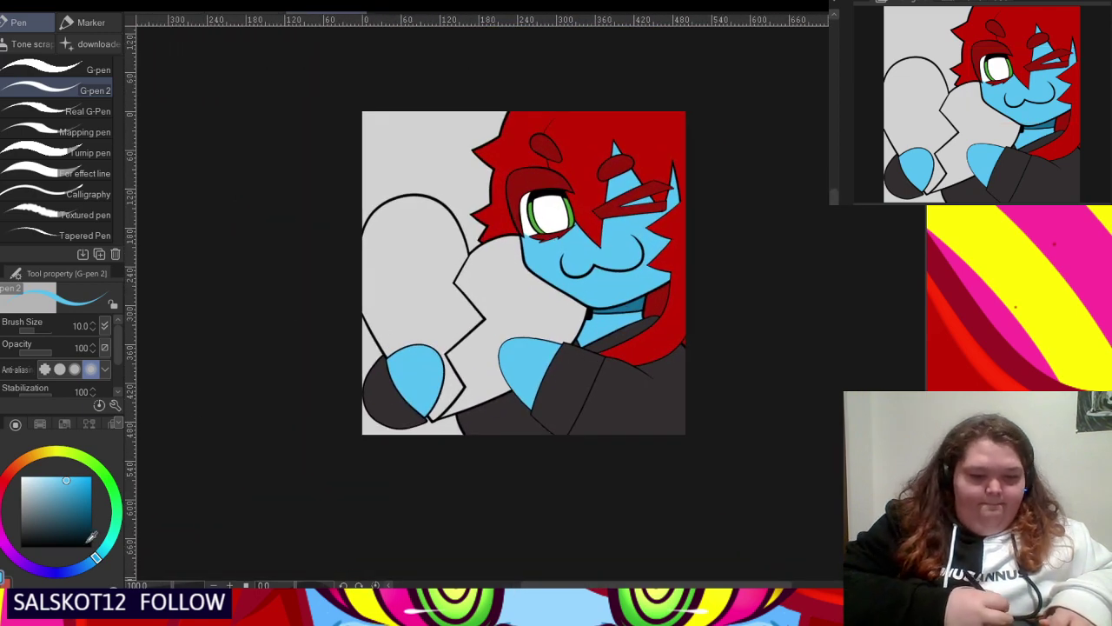
{"action": "key", "text": "Delete"}
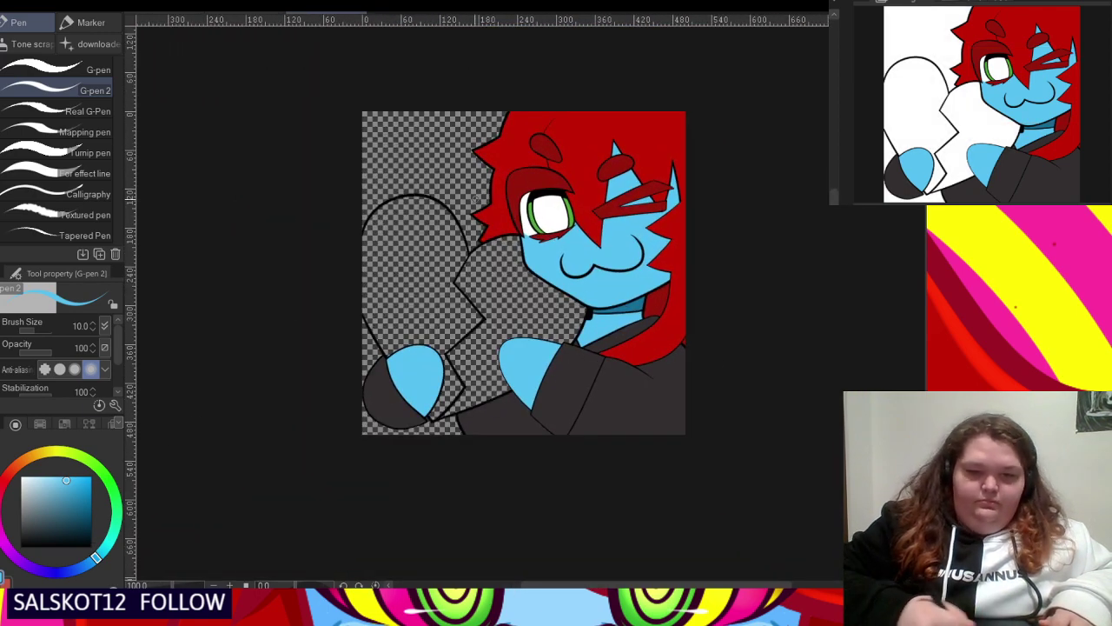
- Pick a purple and fill the outer half of the broken heart, including the sliver beside the hand
{"action": "left_click", "coordinate": [14, 553]}
{"action": "left_click", "coordinate": [77, 500]}
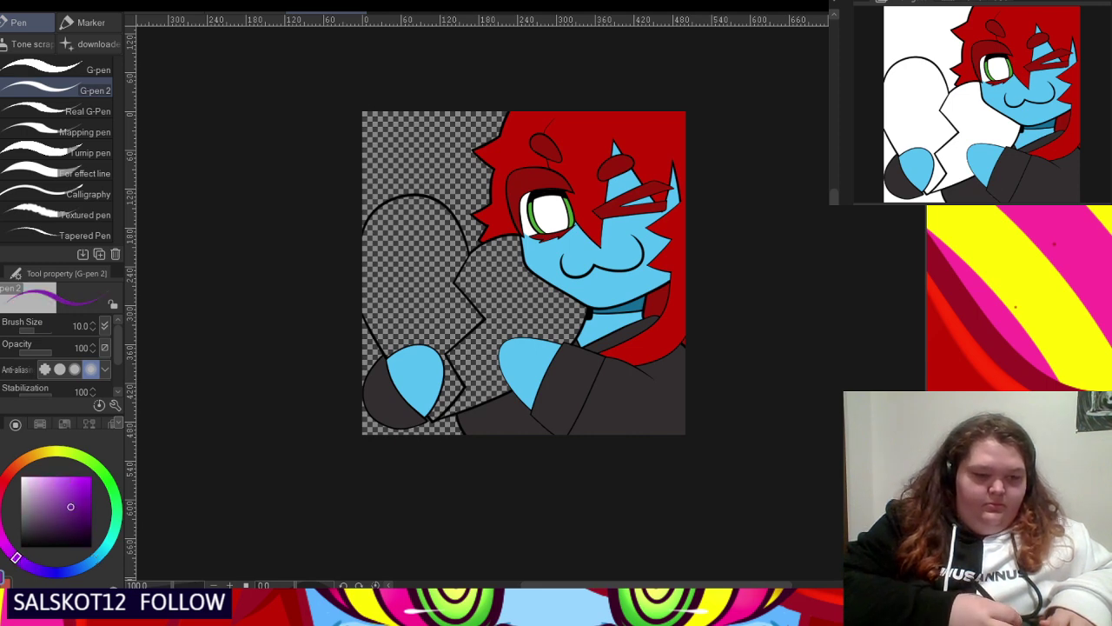
{"action": "key", "text": "g"}
{"action": "left_click", "coordinate": [424, 293]}
{"action": "scroll", "coordinate": [448, 377], "scroll_direction": "up", "scroll_amount": 1}
{"action": "left_click", "coordinate": [448, 377]}
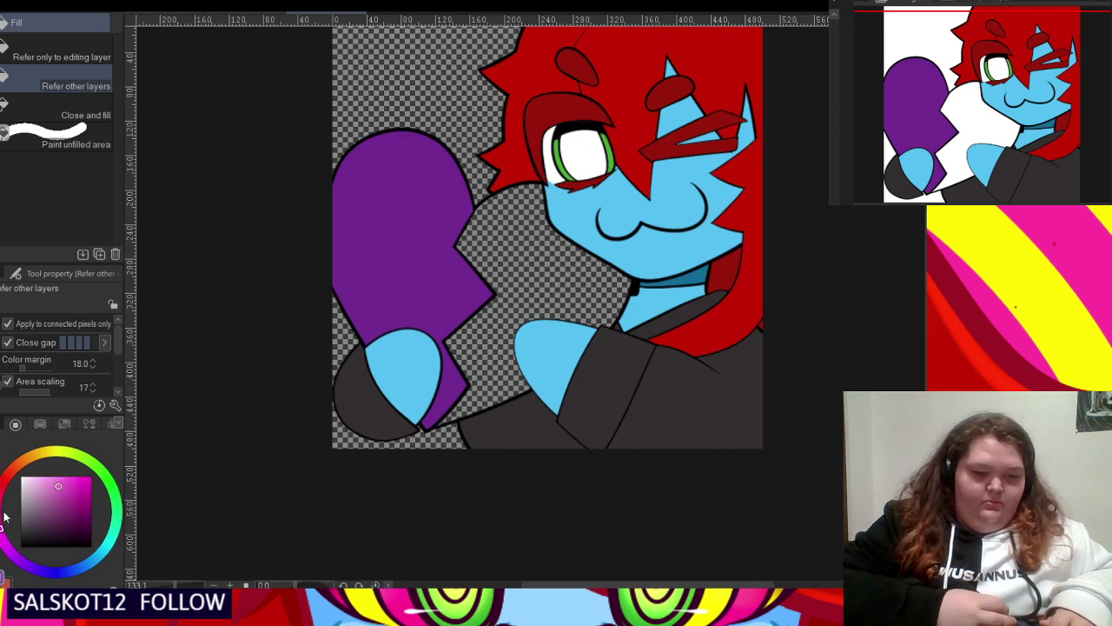
- Fill the inner half of the broken heart between the hands and the face with light pink
{"action": "left_click", "coordinate": [540, 273]}
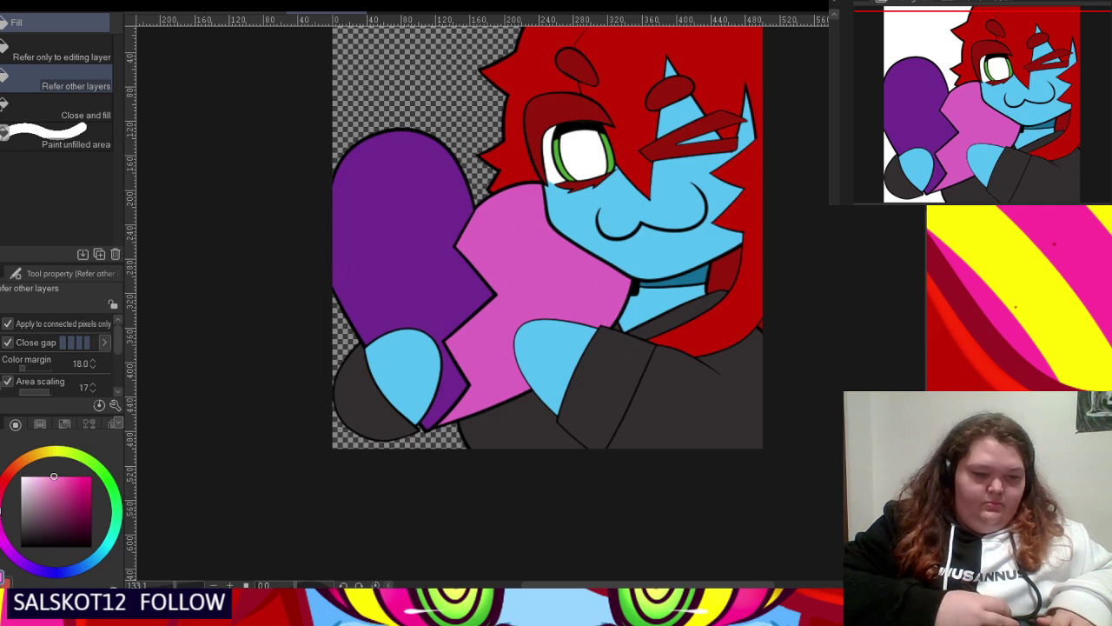
{"action": "left_click", "coordinate": [526, 280]}
{"action": "scroll", "coordinate": [462, 290], "scroll_direction": "down", "scroll_amount": 3}
{"action": "scroll", "coordinate": [460, 252], "scroll_direction": "up", "scroll_amount": 2}
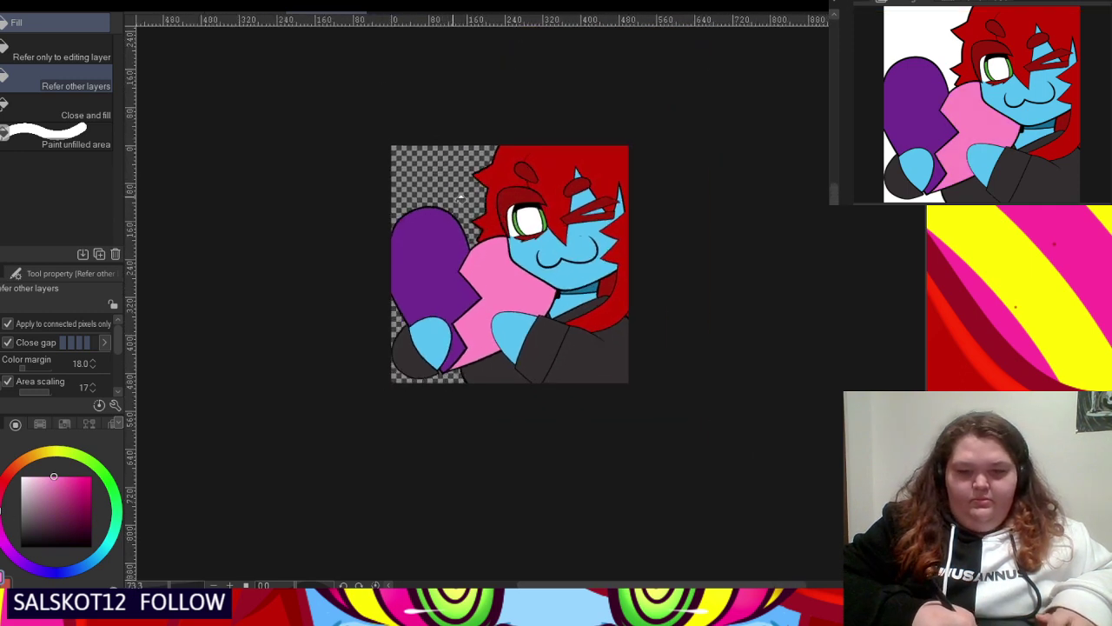
{"action": "scroll", "coordinate": [463, 223], "scroll_direction": "up", "scroll_amount": 1}
{"action": "scroll", "coordinate": [462, 222], "scroll_direction": "down", "scroll_amount": 3}
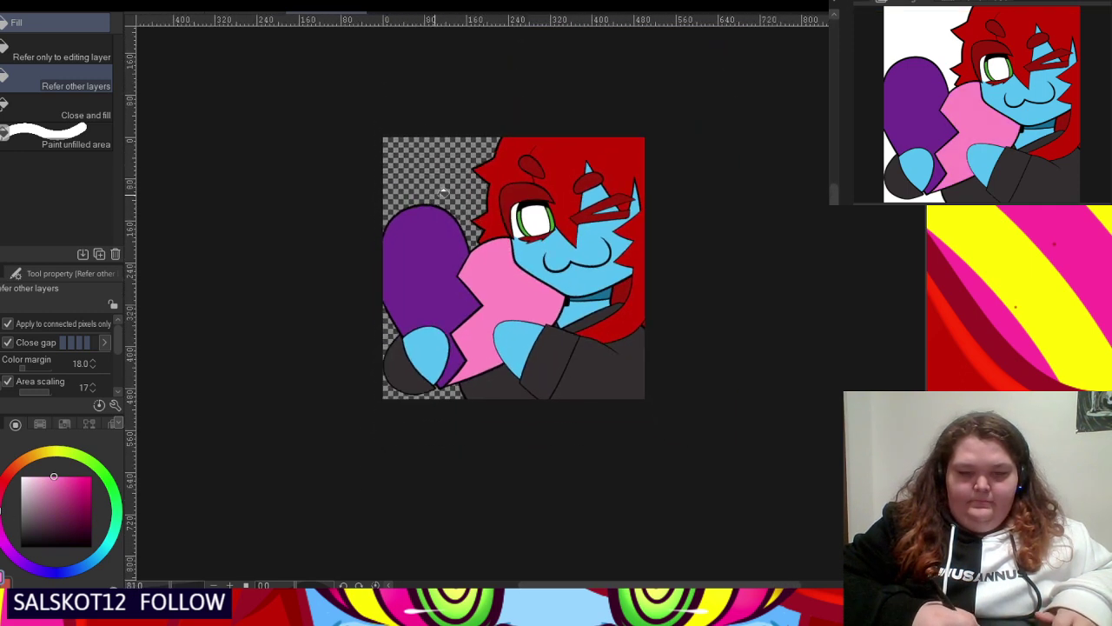
{"action": "scroll", "coordinate": [521, 201], "scroll_direction": "up", "scroll_amount": 3}
- Try filling the open eye's white pupil with sampled black
{"action": "right_click", "coordinate": [521, 200]}
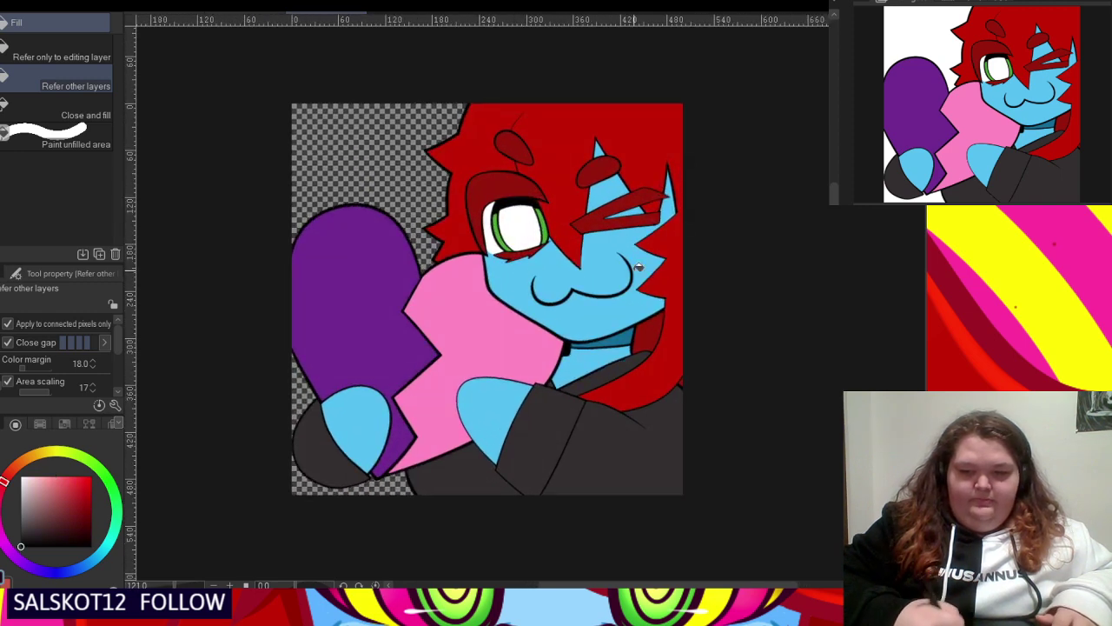
{"action": "left_click", "coordinate": [526, 223]}
{"action": "scroll", "coordinate": [525, 223], "scroll_direction": "down", "scroll_amount": 3}
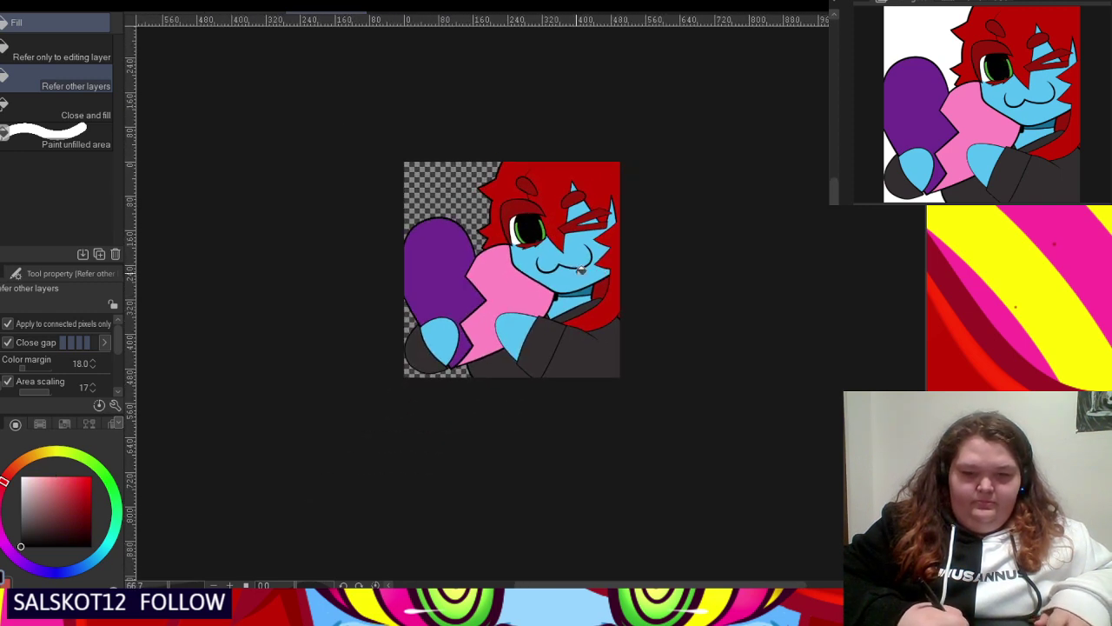
- Toggle the black pupil fill off and on to compare both looks, ending with the fill undone
{"action": "key", "text": "ctrl+z"}
{"action": "key", "text": "ctrl+y"}
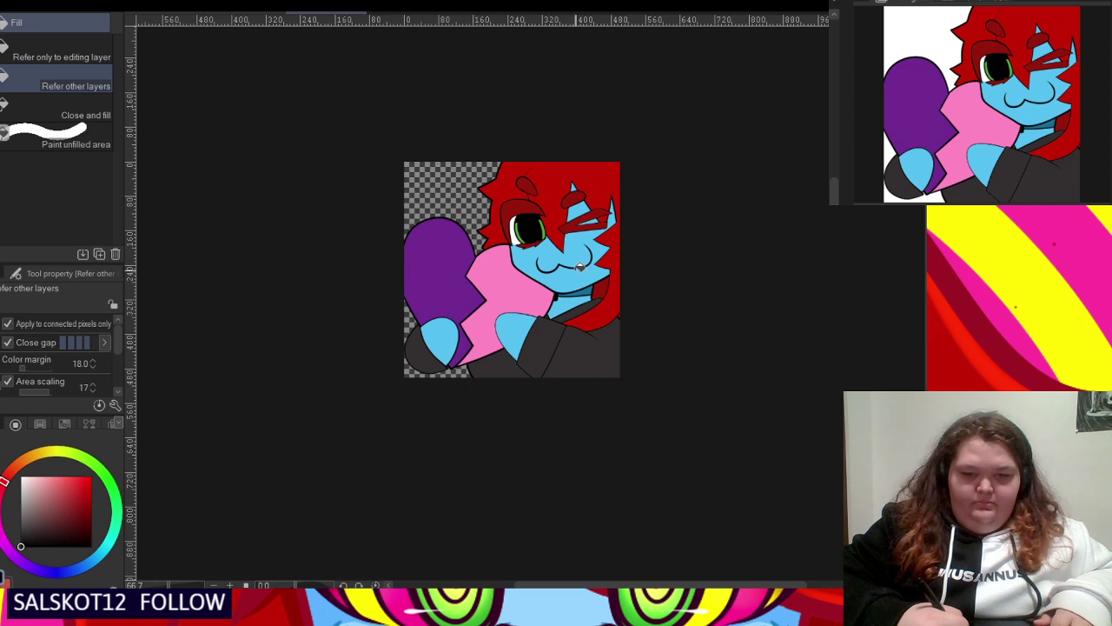
{"action": "scroll", "coordinate": [581, 267], "scroll_direction": "down", "scroll_amount": 1}
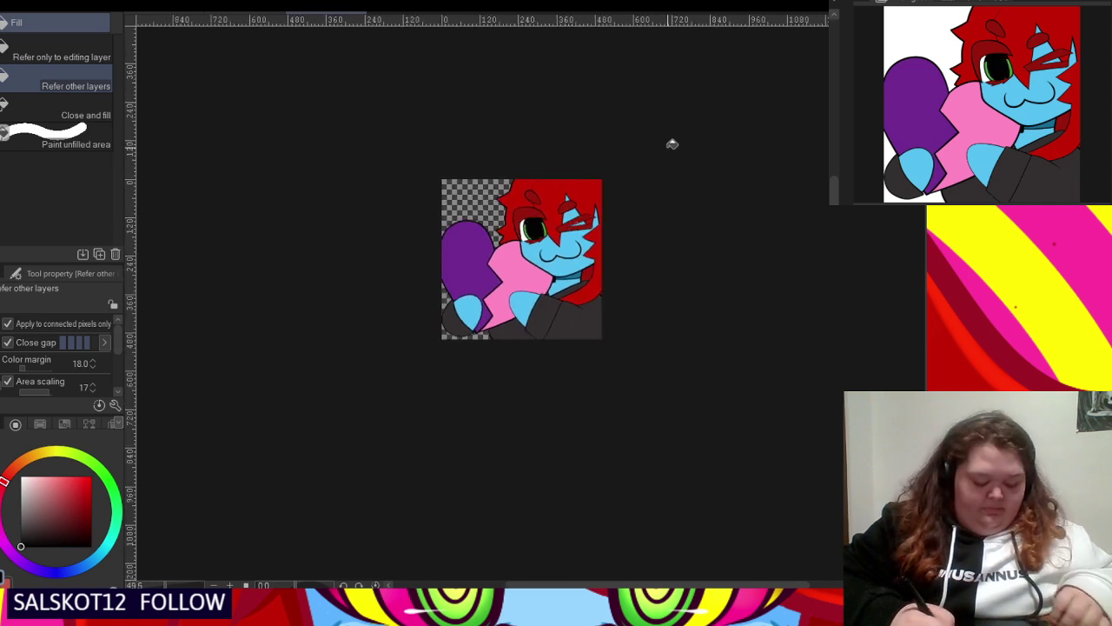
{"action": "key", "text": "ctrl+z"}
{"action": "key", "text": "ctrl+y"}
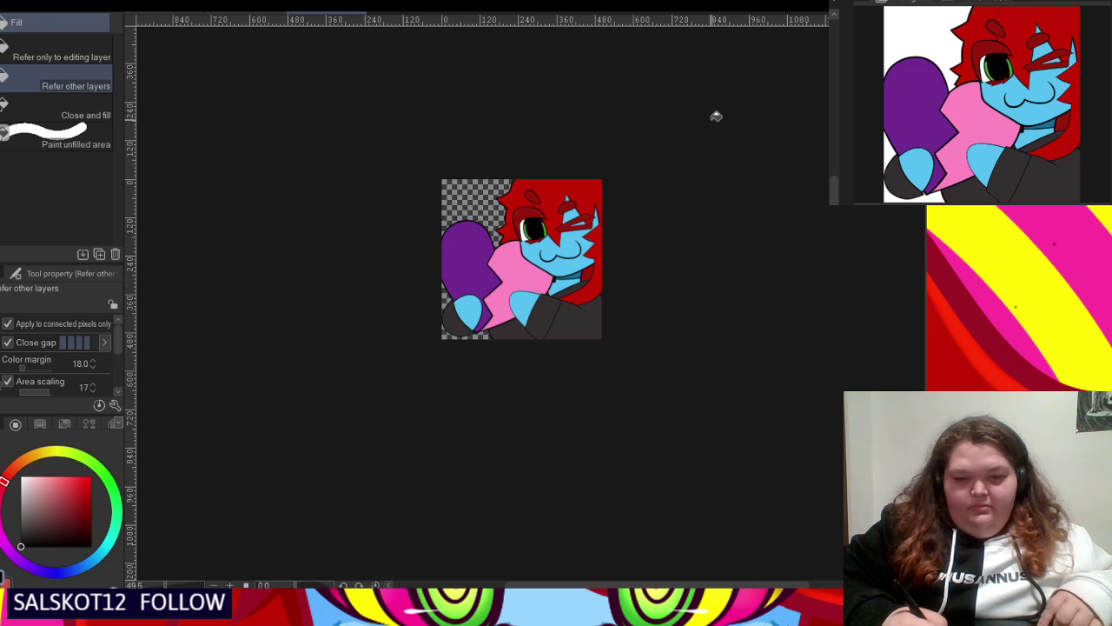
{"action": "key", "text": "ctrl+z"}
{"action": "key", "text": "ctrl+y"}
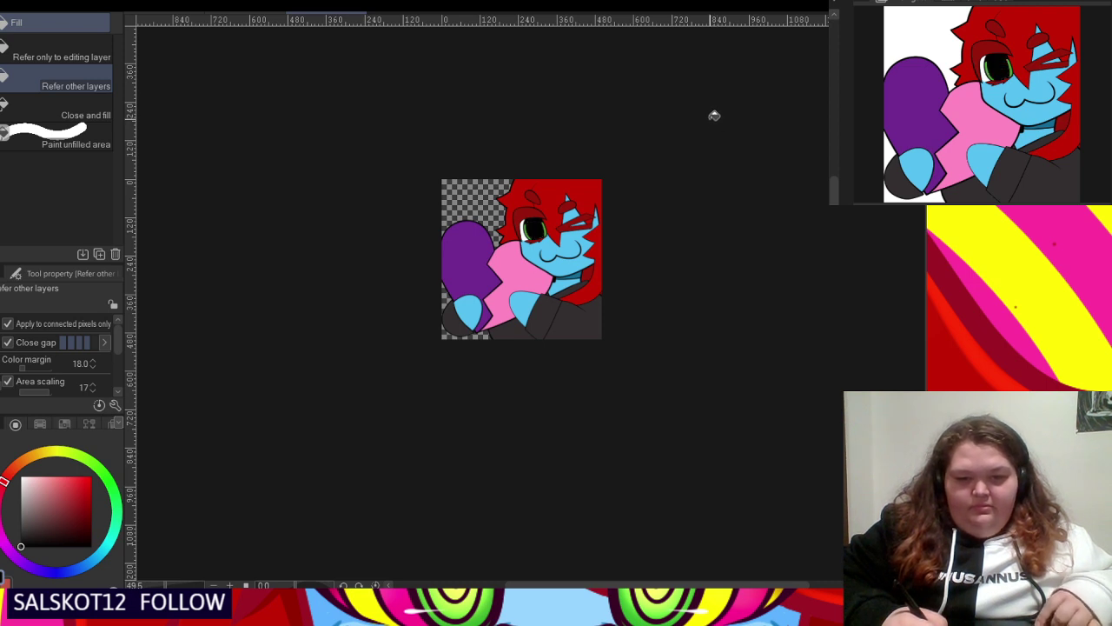
{"action": "key", "text": "ctrl+z"}
{"action": "key", "text": "ctrl+y"}
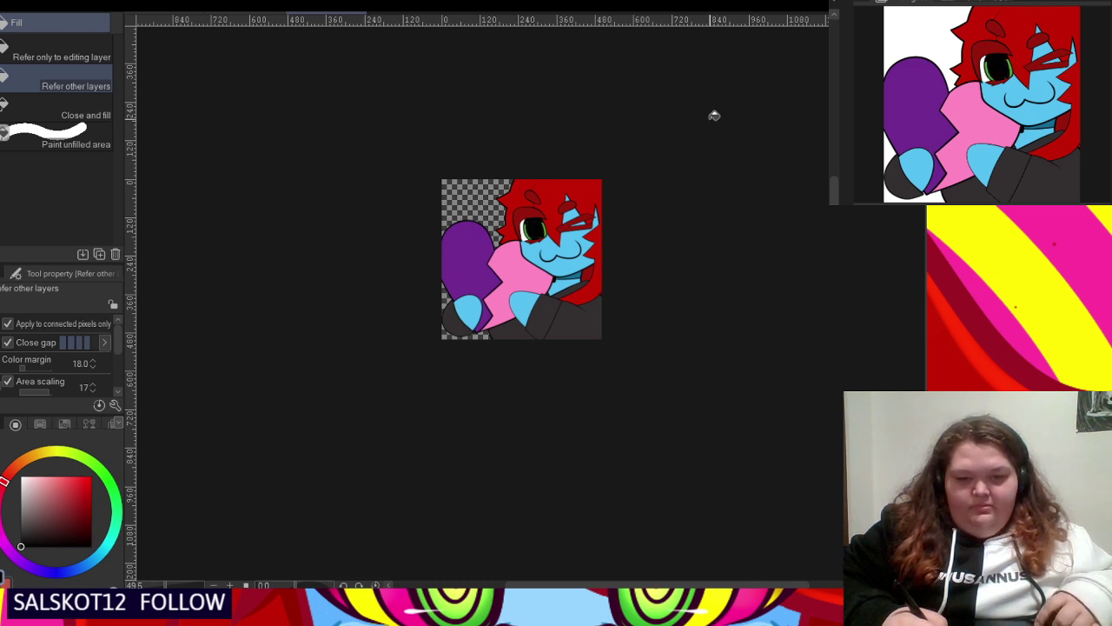
{"action": "key", "text": "ctrl+z"}
{"action": "key", "text": "ctrl+y"}
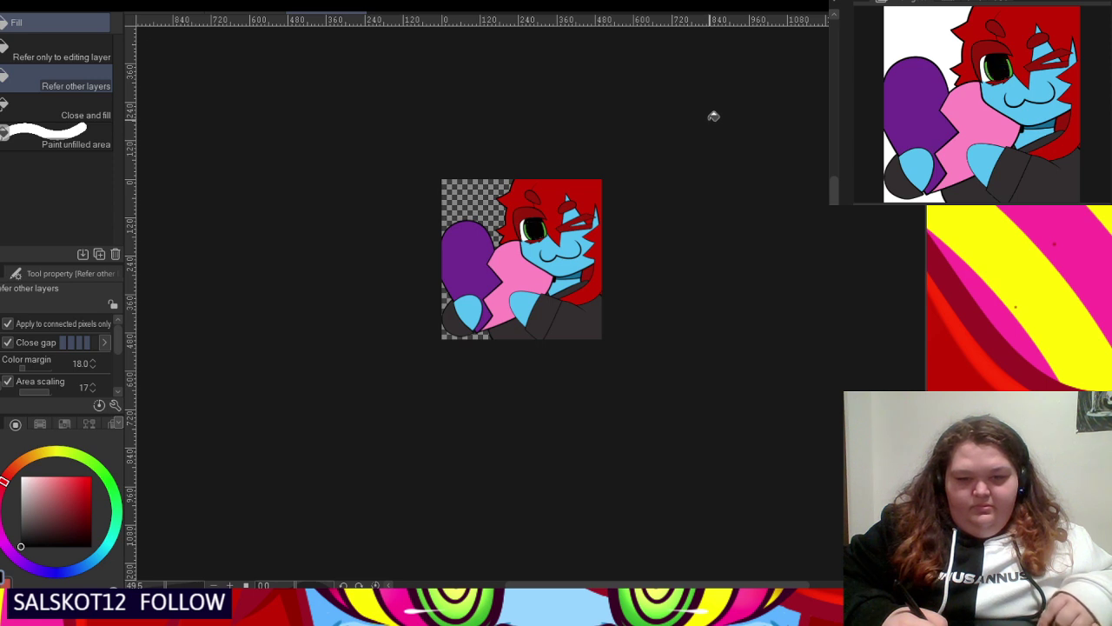
{"action": "key", "text": "ctrl+z"}
{"action": "key", "text": "ctrl+y"}
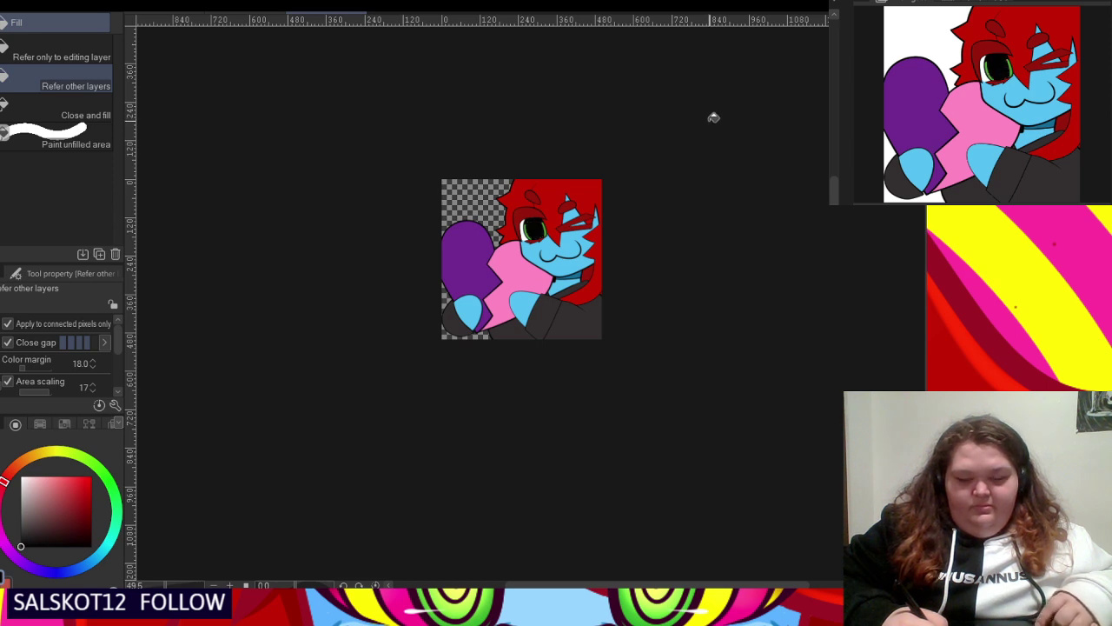
{"action": "key", "text": "ctrl+z"}
{"action": "key", "text": "ctrl+y"}
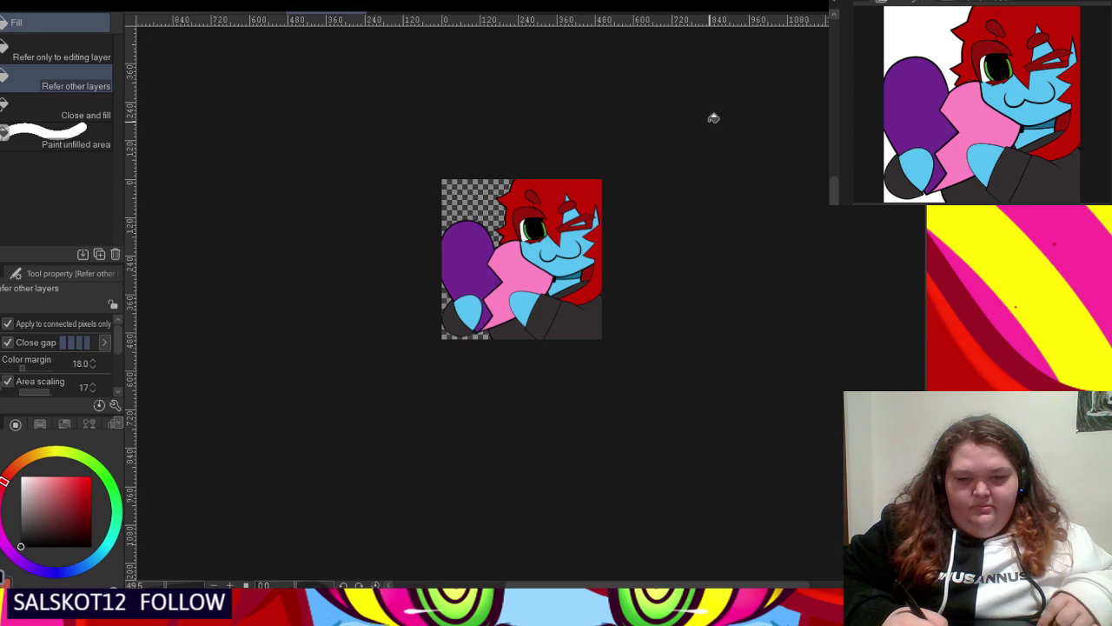
{"action": "key", "text": "ctrl+z"}
{"action": "key", "text": "ctrl+y"}
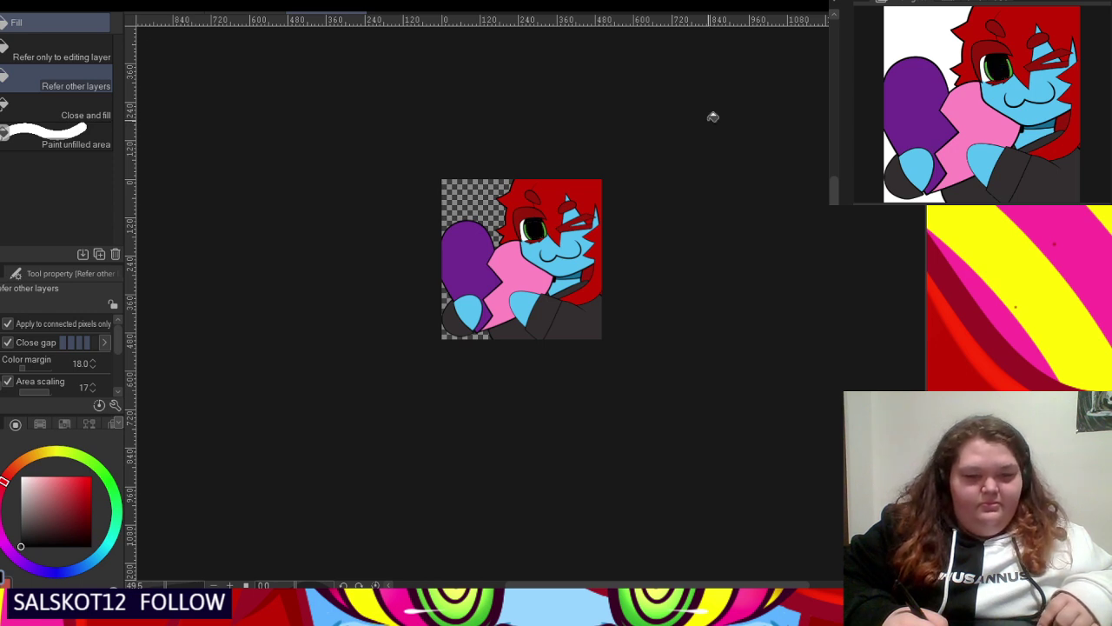
{"action": "key", "text": "ctrl+z"}
{"action": "key", "text": "ctrl+y"}
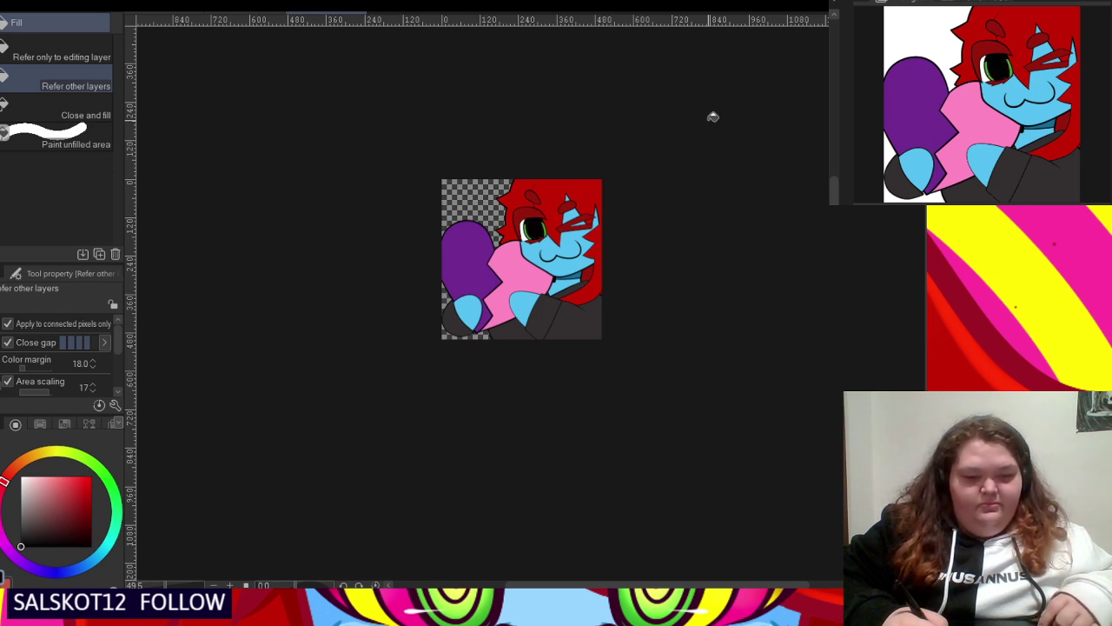
{"action": "key", "text": "ctrl+z"}
{"action": "key", "text": "ctrl+y"}
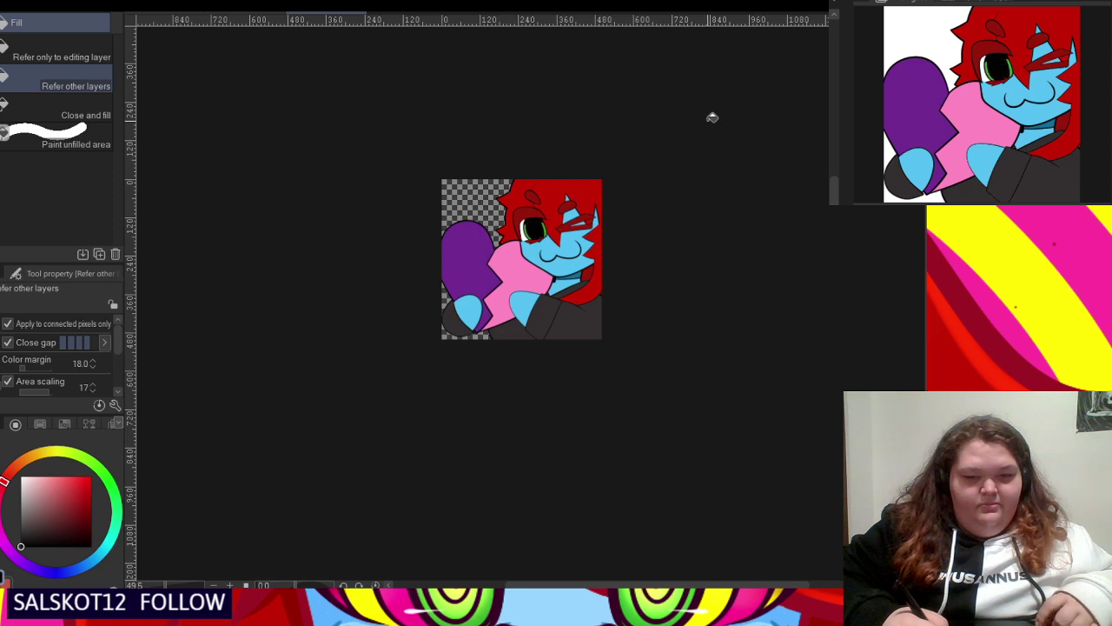
{"action": "key", "text": "ctrl+z"}
{"action": "key", "text": "ctrl+y"}
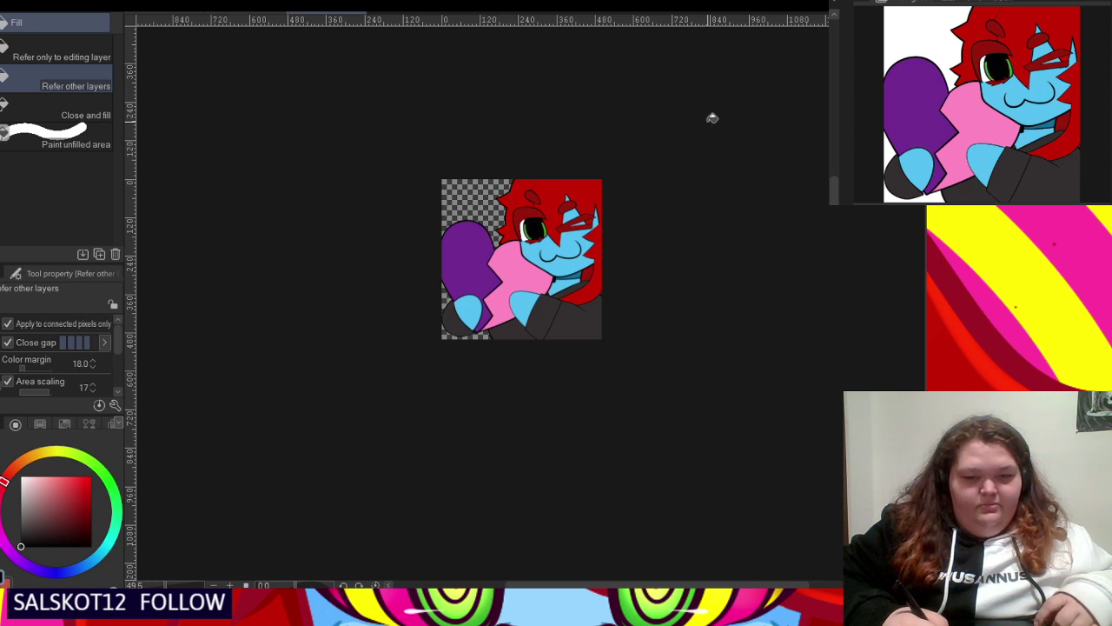
{"action": "key", "text": "ctrl+z"}
- Sample the dark blue of the neck shadow and fill the open eye's pupil with it
{"action": "scroll", "coordinate": [548, 264], "scroll_direction": "up", "scroll_amount": 5}
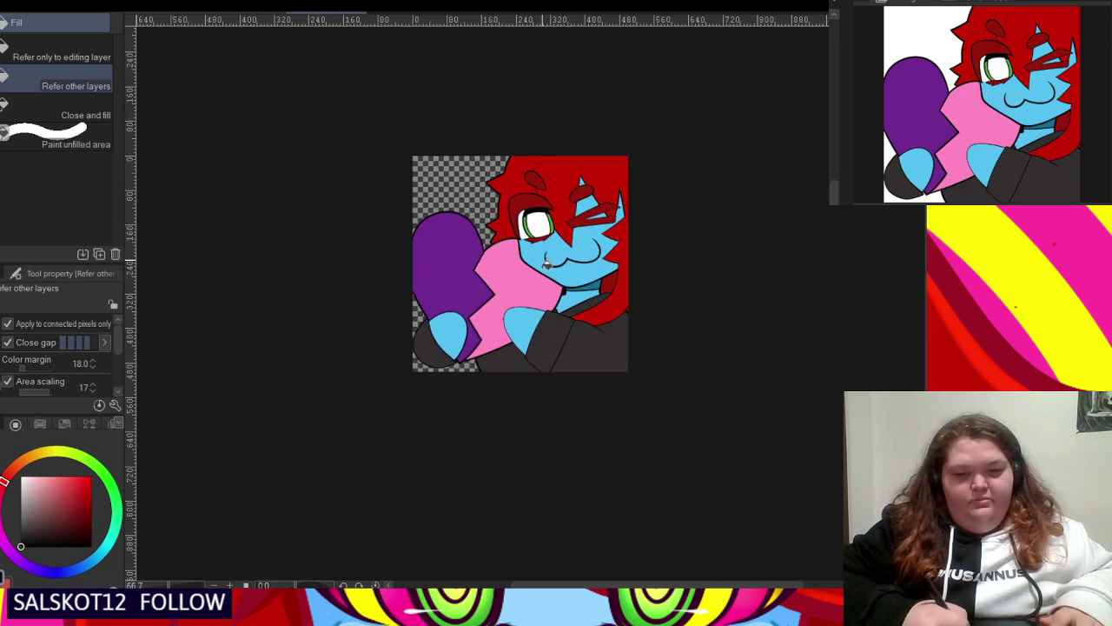
{"action": "left_click", "coordinate": [633, 276], "text": "alt"}
{"action": "left_click", "coordinate": [516, 170]}
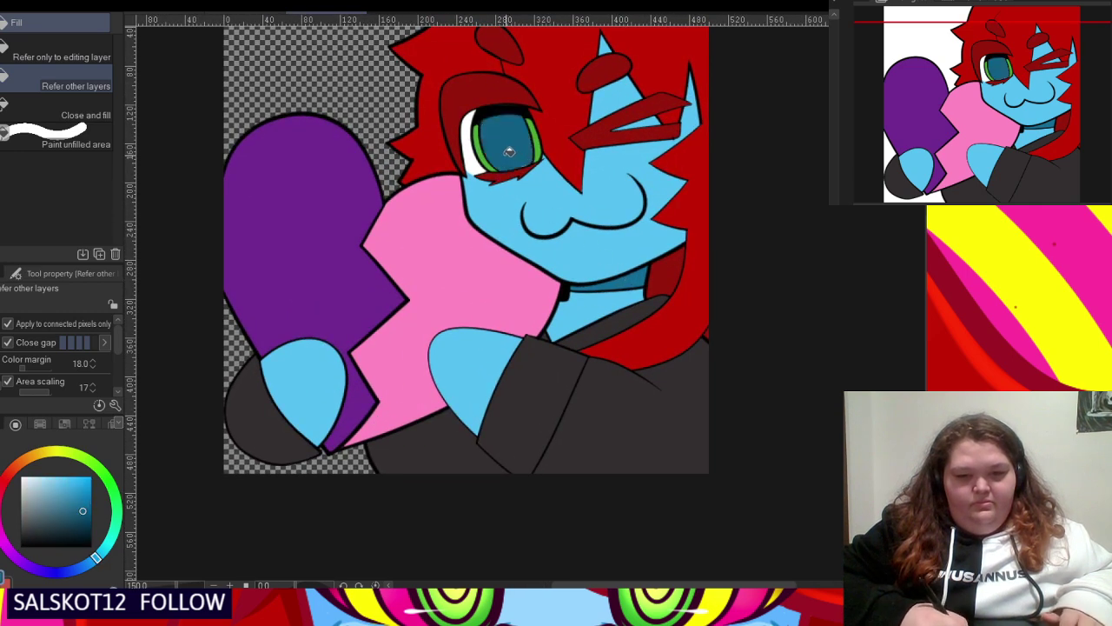
{"action": "scroll", "coordinate": [513, 163], "scroll_direction": "down", "scroll_amount": 4}
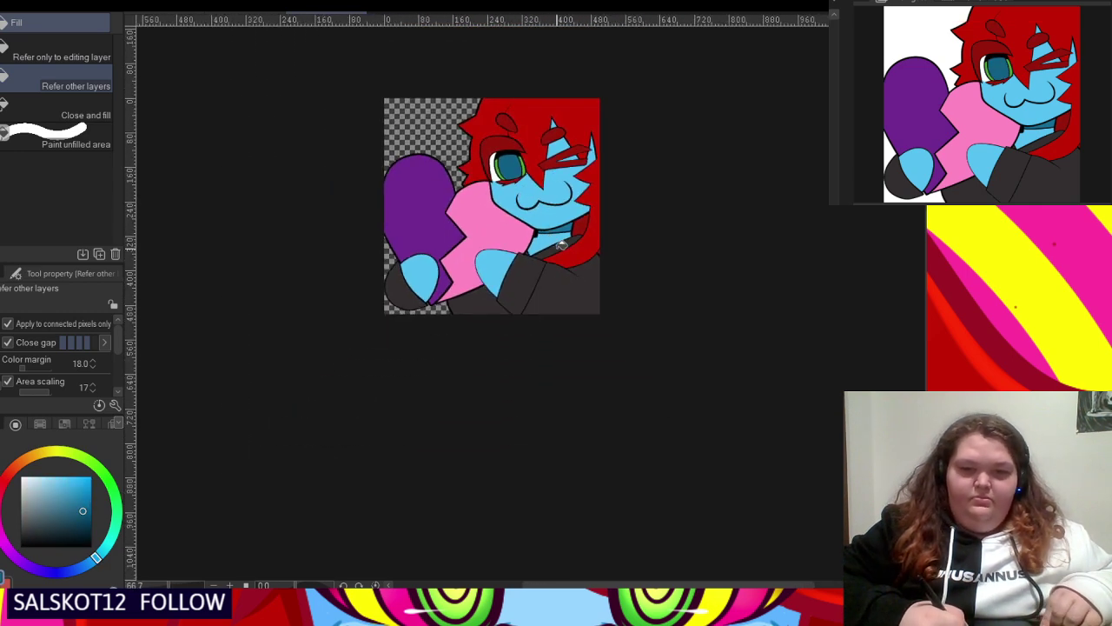
- With G-pen 2, cover the pupil's unfilled lower-edge spots in sampled dark blue and paint sampled black shading along its upper edge
{"action": "scroll", "coordinate": [501, 136], "scroll_direction": "up", "scroll_amount": 6}
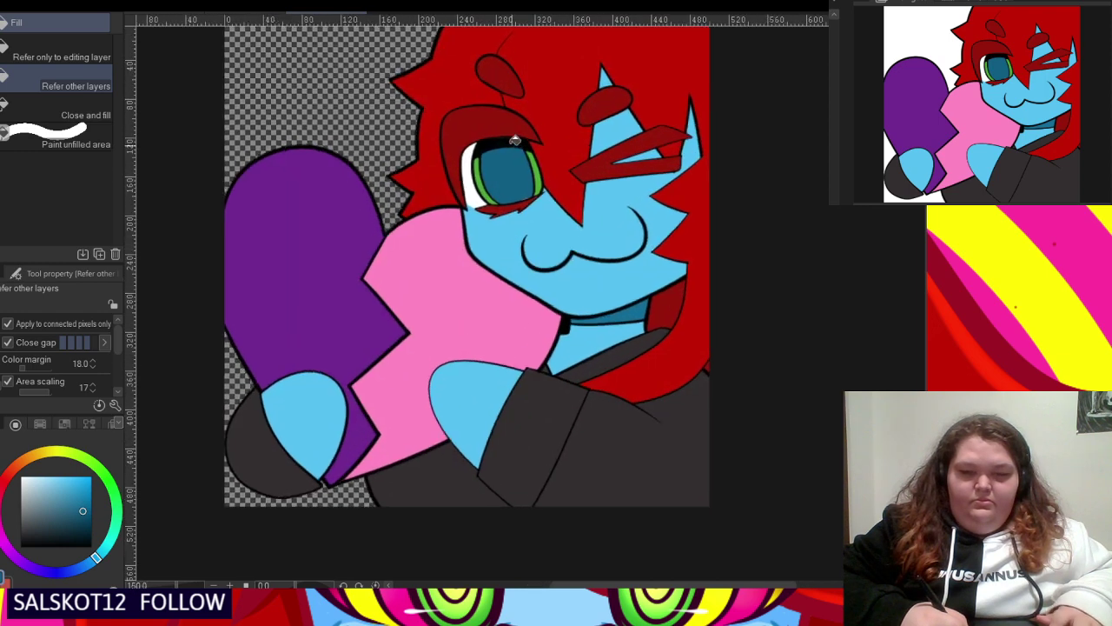
{"action": "scroll", "coordinate": [502, 135], "scroll_direction": "up", "scroll_amount": 2}
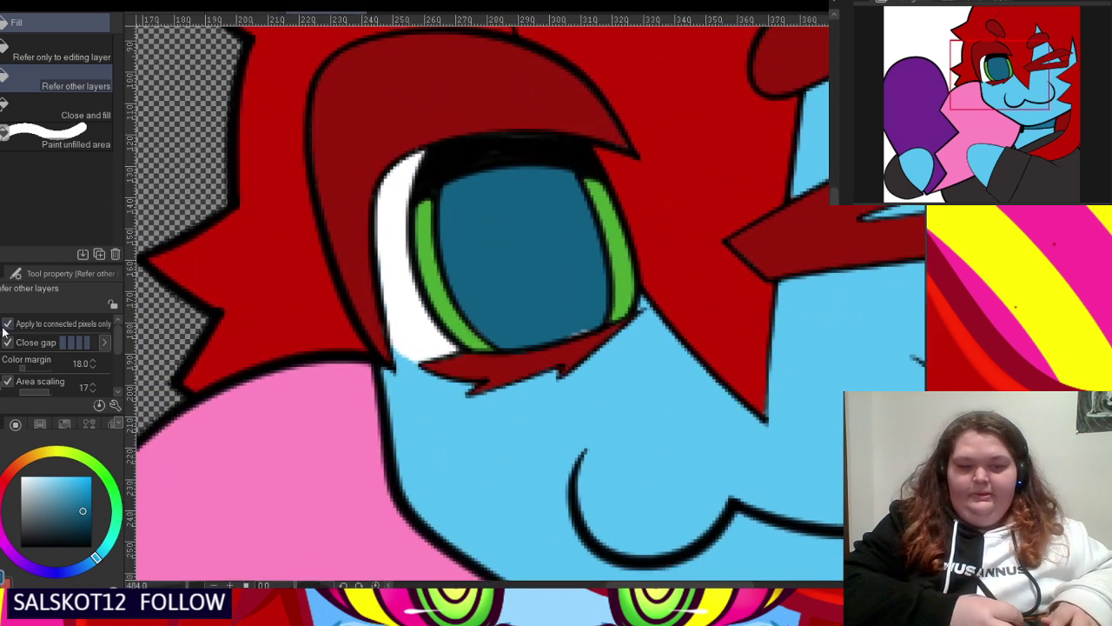
{"action": "key", "text": "p"}
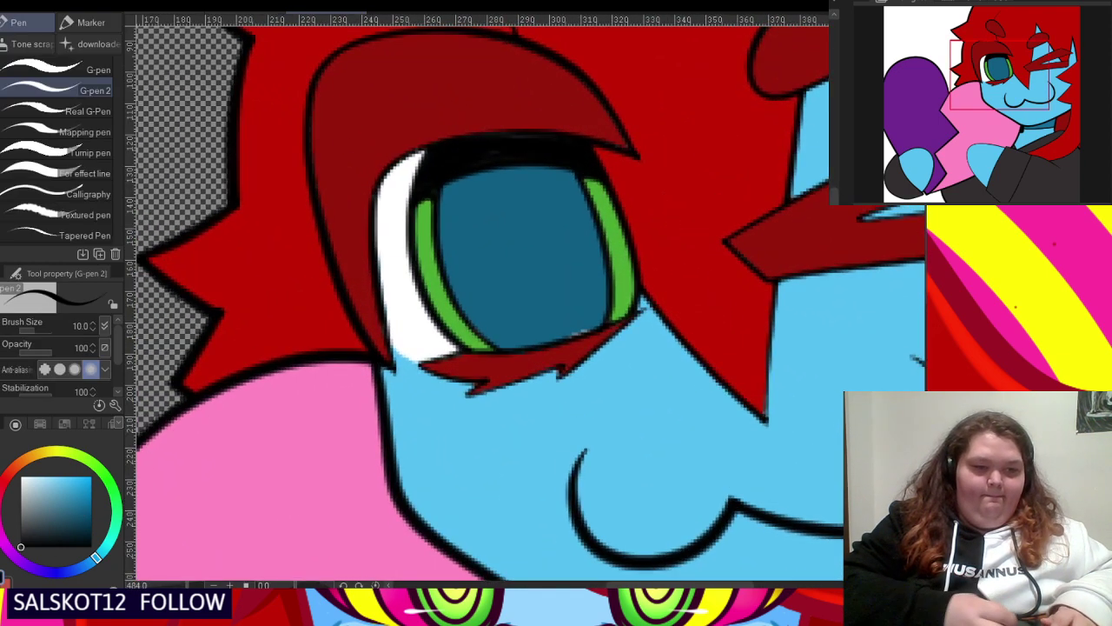
{"action": "scroll", "coordinate": [501, 224], "scroll_direction": "up", "scroll_amount": 2}
{"action": "left_click", "coordinate": [548, 308], "text": "alt"}
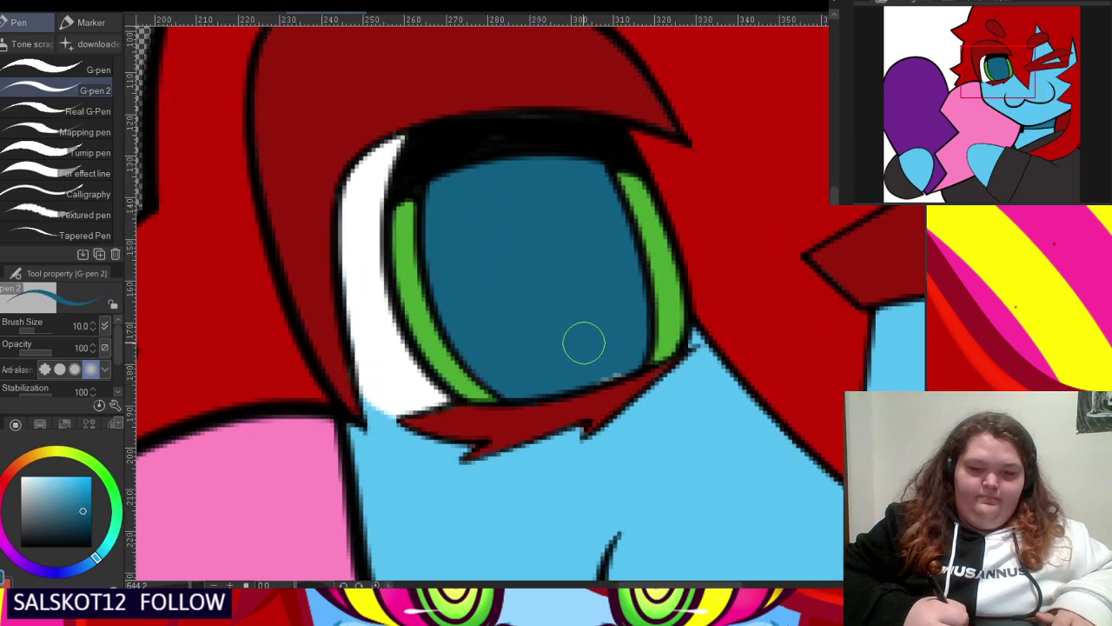
{"action": "left_click", "coordinate": [484, 132], "text": "alt"}
{"action": "mouse_move", "coordinate": [426, 261]}
{"action": "left_mouse_down"}
{"action": "mouse_move", "coordinate": [447, 171]}
{"action": "mouse_move", "coordinate": [426, 217]}
{"action": "mouse_move", "coordinate": [500, 163]}
{"action": "mouse_move", "coordinate": [427, 212]}
{"action": "mouse_move", "coordinate": [507, 178]}
{"action": "mouse_move", "coordinate": [589, 182]}
{"action": "mouse_move", "coordinate": [440, 193]}
{"action": "mouse_move", "coordinate": [599, 171]}
{"action": "mouse_move", "coordinate": [466, 183]}
{"action": "mouse_move", "coordinate": [610, 189]}
{"action": "mouse_move", "coordinate": [581, 150]}
{"action": "mouse_move", "coordinate": [622, 223]}
{"action": "left_mouse_up"}
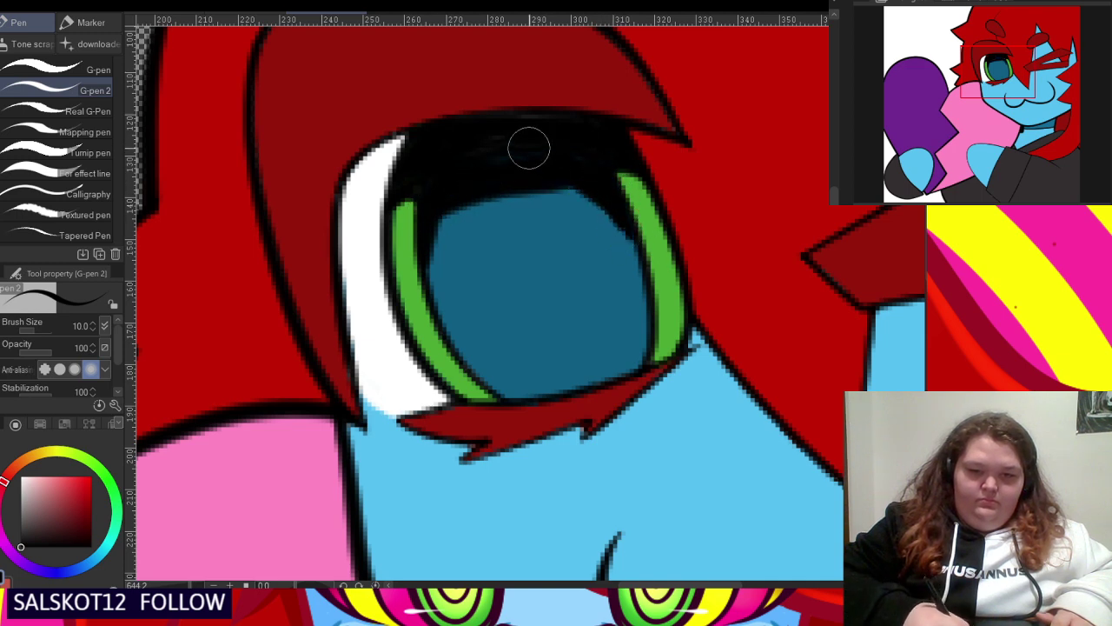
- Blur the boundary between the black shading and the dark blue pupil using a size 17 Blur brush
{"action": "left_click", "coordinate": [3, 306]}
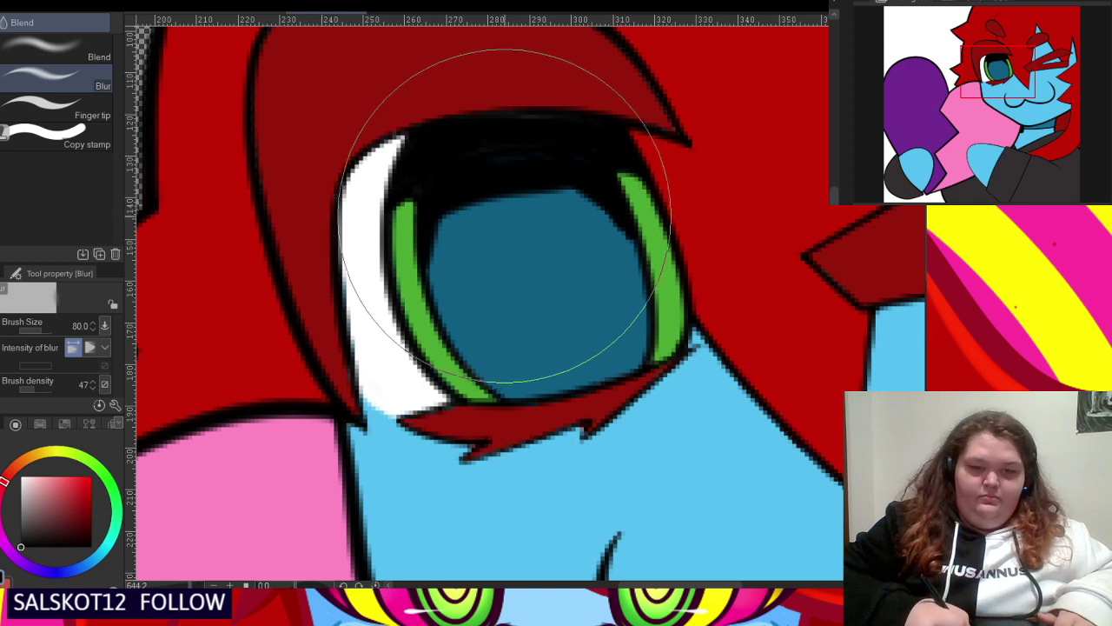
{"action": "key", "text": "bracketleft"}
{"action": "key", "text": "bracketleft"}
{"action": "key", "text": "bracketleft"}
{"action": "key", "text": "bracketleft"}
{"action": "key", "text": "bracketleft"}
{"action": "key", "text": "bracketleft"}
{"action": "key", "text": "bracketleft"}
{"action": "key", "text": "bracketleft"}
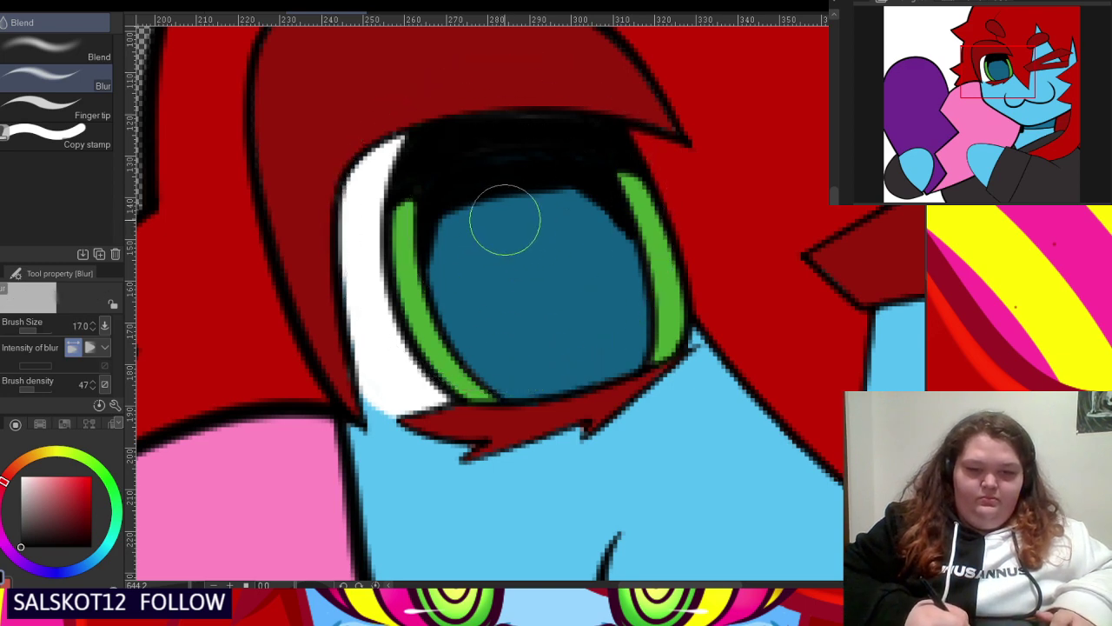
{"action": "mouse_move", "coordinate": [450, 238]}
{"action": "left_mouse_down"}
{"action": "mouse_move", "coordinate": [446, 294]}
{"action": "mouse_move", "coordinate": [435, 253]}
{"action": "mouse_move", "coordinate": [454, 217]}
{"action": "mouse_move", "coordinate": [545, 196]}
{"action": "mouse_move", "coordinate": [599, 221]}
{"action": "mouse_move", "coordinate": [588, 196]}
{"action": "mouse_move", "coordinate": [547, 182]}
{"action": "mouse_move", "coordinate": [612, 231]}
{"action": "mouse_move", "coordinate": [625, 264]}
{"action": "mouse_move", "coordinate": [558, 188]}
{"action": "mouse_move", "coordinate": [439, 248]}
{"action": "mouse_move", "coordinate": [457, 271]}
{"action": "mouse_move", "coordinate": [558, 216]}
{"action": "mouse_move", "coordinate": [605, 219]}
{"action": "left_mouse_up"}
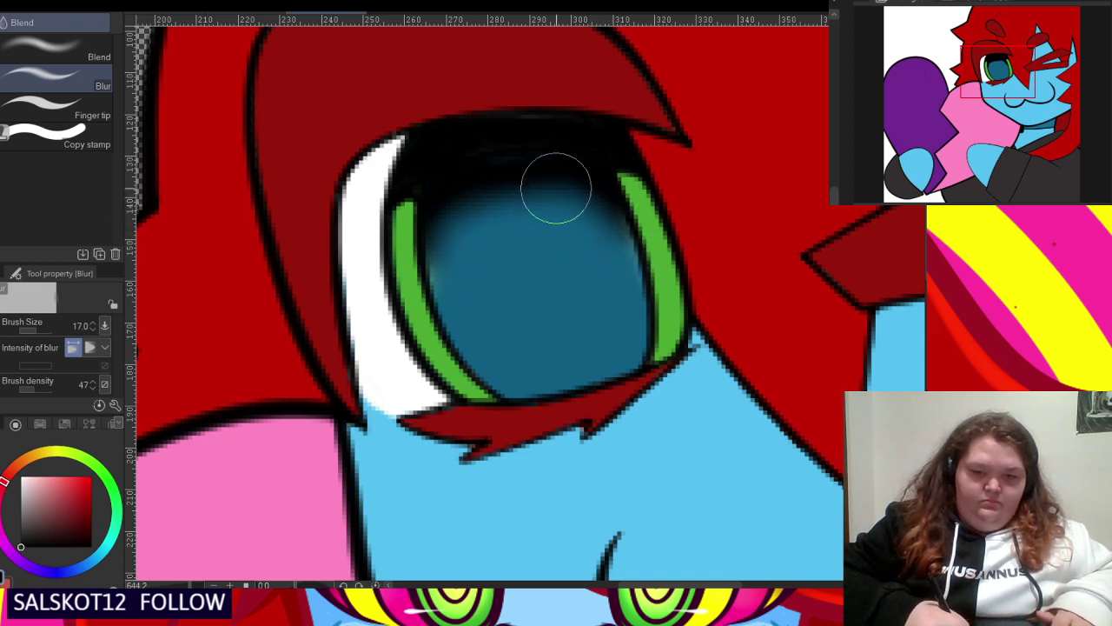
{"action": "scroll", "coordinate": [481, 270], "scroll_direction": "up", "scroll_amount": 1}
{"action": "scroll", "coordinate": [481, 271], "scroll_direction": "down", "scroll_amount": 5}
{"action": "scroll", "coordinate": [425, 261], "scroll_direction": "up", "scroll_amount": 3}
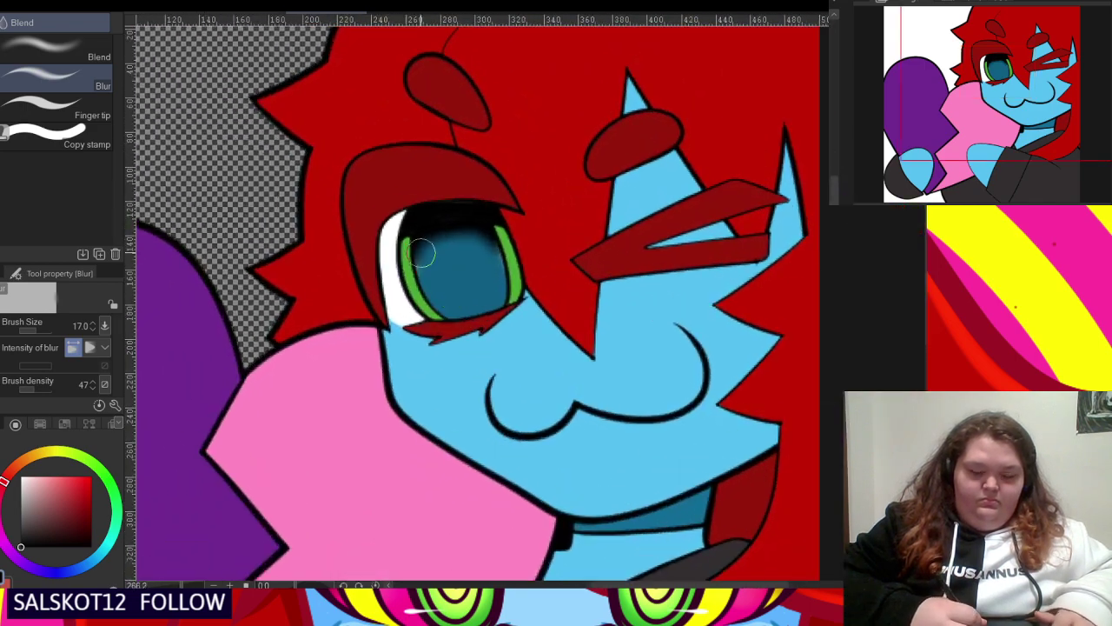
- Prepare the Soft airbrush at size 15 with a very dark blue sampled from the upper gradient of the pupil
{"action": "left_click", "coordinate": [3, 132]}
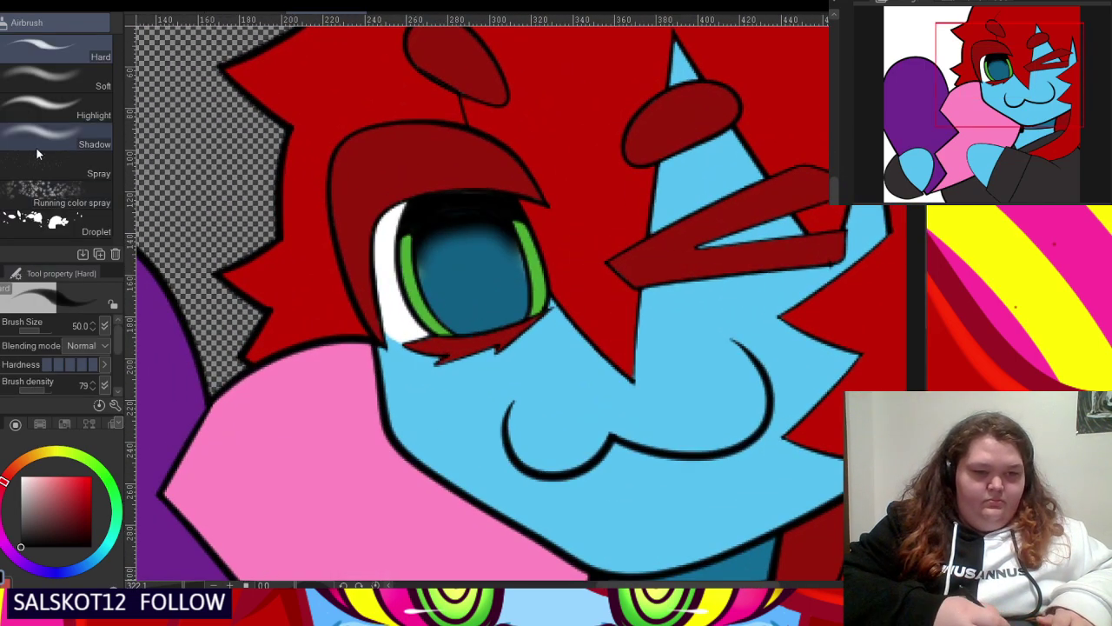
{"action": "left_click", "coordinate": [77, 76]}
{"action": "scroll", "coordinate": [478, 255], "scroll_direction": "up", "scroll_amount": 2}
{"action": "scroll", "coordinate": [447, 239], "scroll_direction": "up", "scroll_amount": 1}
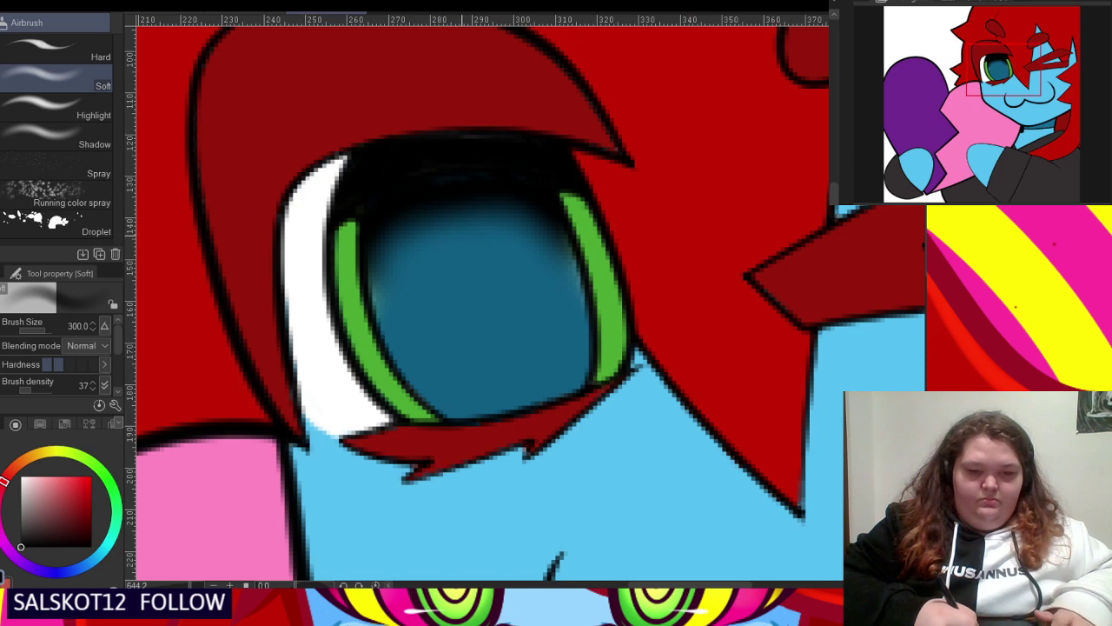
{"action": "key", "text": "bracketleft"}
{"action": "key", "text": "bracketleft"}
{"action": "key", "text": "bracketleft"}
{"action": "key", "text": "bracketleft"}
{"action": "key", "text": "bracketleft"}
{"action": "key", "text": "bracketleft"}
{"action": "key", "text": "bracketleft"}
{"action": "key", "text": "bracketleft"}
{"action": "key", "text": "bracketleft"}
{"action": "key", "text": "bracketleft"}
{"action": "key", "text": "bracketleft"}
{"action": "key", "text": "bracketleft"}
{"action": "key", "text": "bracketleft"}
{"action": "key", "text": "bracketleft"}
{"action": "key", "text": "bracketleft"}
{"action": "key", "text": "bracketleft"}
{"action": "left_click", "coordinate": [446, 209], "text": "alt"}
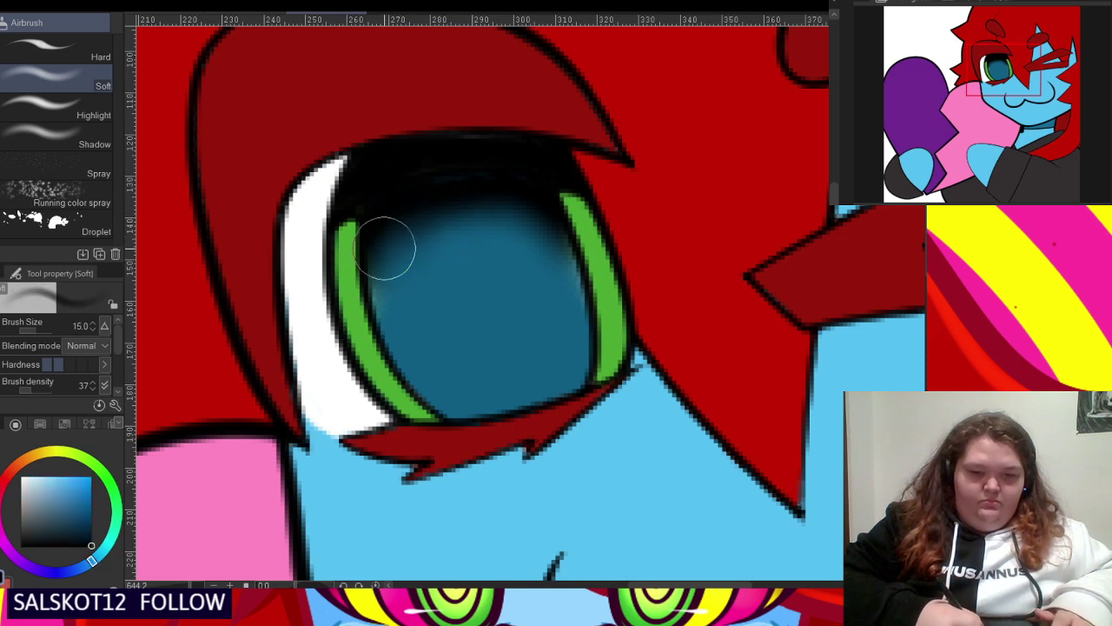
- Shade the iris with the soft airbrush, blending black at its upper edge into the teal below and enlarging the brush to 40
{"action": "mouse_move", "coordinate": [385, 248]}
{"action": "left_mouse_down"}
{"action": "mouse_move", "coordinate": [372, 296]}
{"action": "mouse_move", "coordinate": [384, 334]}
{"action": "mouse_move", "coordinate": [397, 236]}
{"action": "mouse_move", "coordinate": [438, 209]}
{"action": "mouse_move", "coordinate": [562, 266]}
{"action": "mouse_move", "coordinate": [576, 308]}
{"action": "mouse_move", "coordinate": [432, 229]}
{"action": "mouse_move", "coordinate": [400, 253]}
{"action": "mouse_move", "coordinate": [575, 300]}
{"action": "mouse_move", "coordinate": [445, 225]}
{"action": "mouse_move", "coordinate": [476, 230]}
{"action": "mouse_move", "coordinate": [586, 335]}
{"action": "mouse_move", "coordinate": [499, 237]}
{"action": "mouse_move", "coordinate": [397, 270]}
{"action": "mouse_move", "coordinate": [374, 346]}
{"action": "mouse_move", "coordinate": [509, 232]}
{"action": "mouse_move", "coordinate": [384, 285]}
{"action": "mouse_move", "coordinate": [473, 278]}
{"action": "mouse_move", "coordinate": [384, 345]}
{"action": "mouse_move", "coordinate": [493, 258]}
{"action": "mouse_move", "coordinate": [572, 318]}
{"action": "mouse_move", "coordinate": [555, 305]}
{"action": "mouse_move", "coordinate": [419, 315]}
{"action": "mouse_move", "coordinate": [493, 280]}
{"action": "left_mouse_up"}
{"action": "left_click", "coordinate": [443, 314], "text": "alt"}
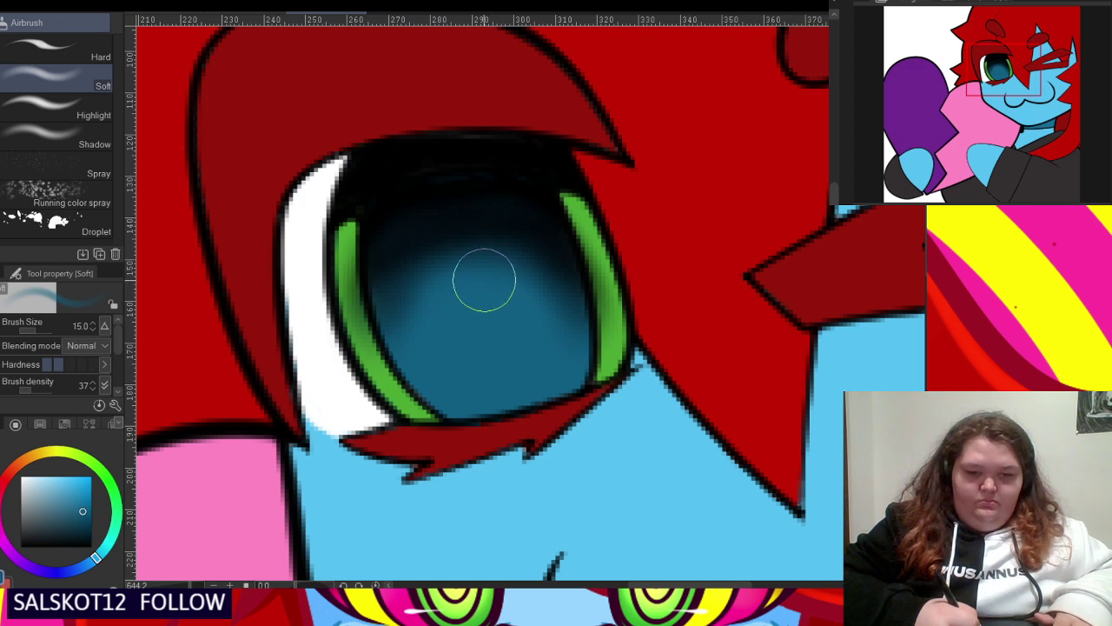
{"action": "key", "text": "bracketright"}
{"action": "key", "text": "bracketright"}
{"action": "key", "text": "bracketright"}
{"action": "key", "text": "bracketright"}
{"action": "key", "text": "bracketright"}
{"action": "key", "text": "bracketright"}
{"action": "key", "text": "bracketleft"}
{"action": "mouse_move", "coordinate": [441, 252]}
{"action": "left_mouse_down"}
{"action": "mouse_move", "coordinate": [467, 306]}
{"action": "mouse_move", "coordinate": [393, 332]}
{"action": "mouse_move", "coordinate": [462, 280]}
{"action": "mouse_move", "coordinate": [411, 294]}
{"action": "mouse_move", "coordinate": [560, 325]}
{"action": "mouse_move", "coordinate": [418, 283]}
{"action": "mouse_move", "coordinate": [537, 278]}
{"action": "mouse_move", "coordinate": [511, 297]}
{"action": "mouse_move", "coordinate": [540, 273]}
{"action": "mouse_move", "coordinate": [470, 272]}
{"action": "mouse_move", "coordinate": [405, 303]}
{"action": "left_mouse_up"}
{"action": "left_click", "coordinate": [437, 193], "text": "alt"}
{"action": "mouse_move", "coordinate": [510, 206]}
{"action": "left_mouse_down"}
{"action": "mouse_move", "coordinate": [546, 270]}
{"action": "mouse_move", "coordinate": [484, 246]}
{"action": "mouse_move", "coordinate": [476, 265]}
{"action": "left_mouse_up"}
{"action": "left_click", "coordinate": [481, 350], "text": "alt"}
{"action": "left_click_drag", "start_coordinate": [412, 327], "coordinate": [559, 317]}
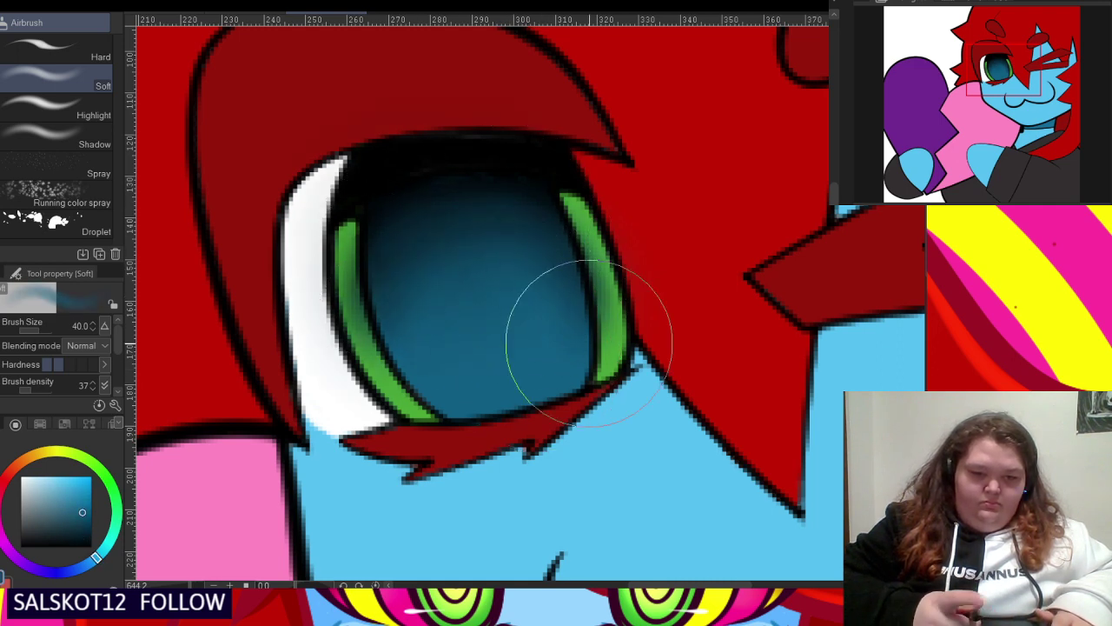
- Repaint the white of the eye cleanly with G-pen 2 and recolour both green iris edges in a brighter flat green
{"action": "left_click", "coordinate": [273, 347], "text": "alt"}
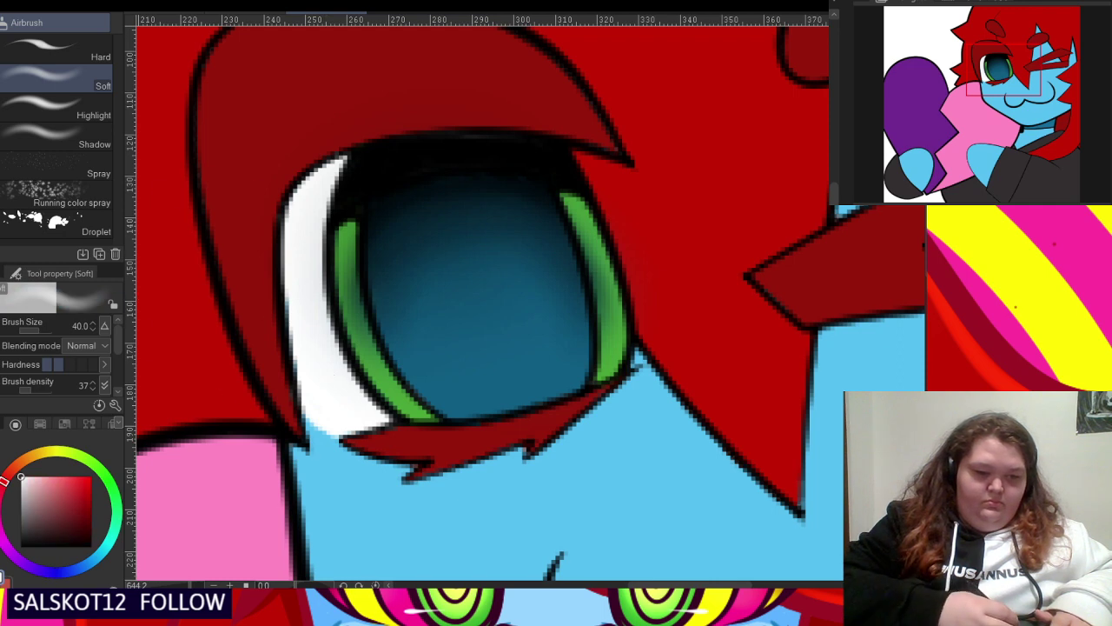
{"action": "key", "text": "p"}
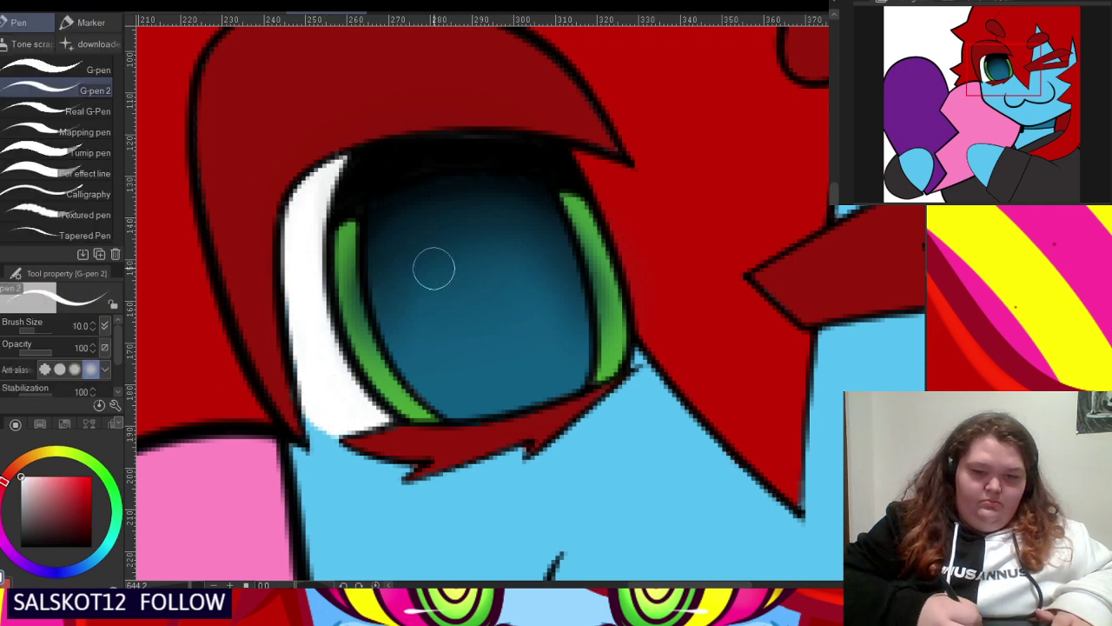
{"action": "left_click", "coordinate": [412, 406], "text": "alt"}
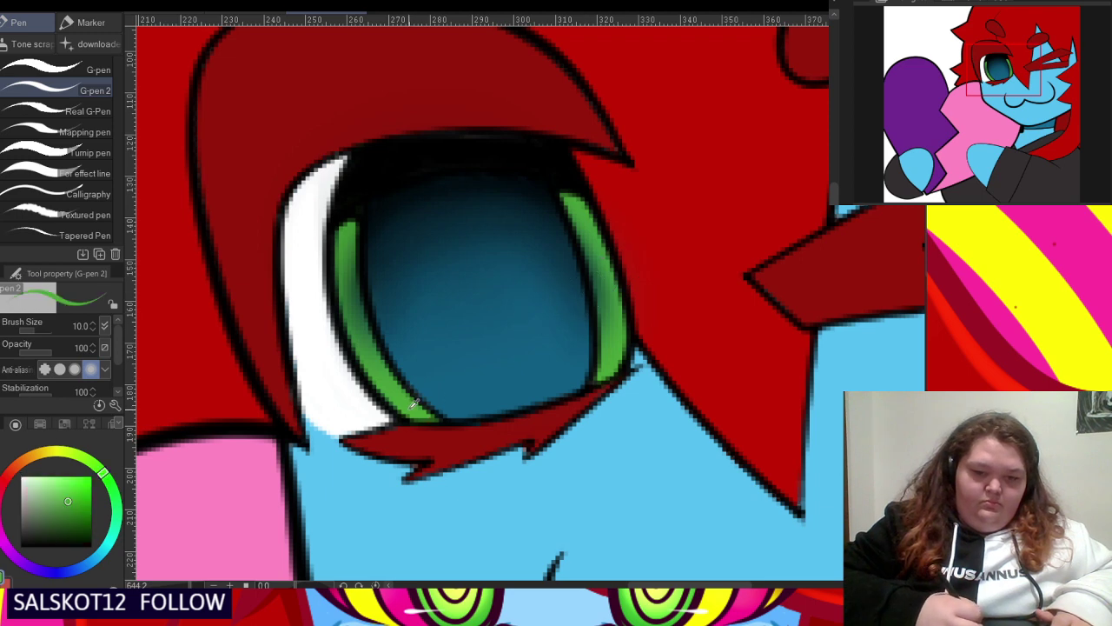
{"action": "left_click", "coordinate": [75, 497]}
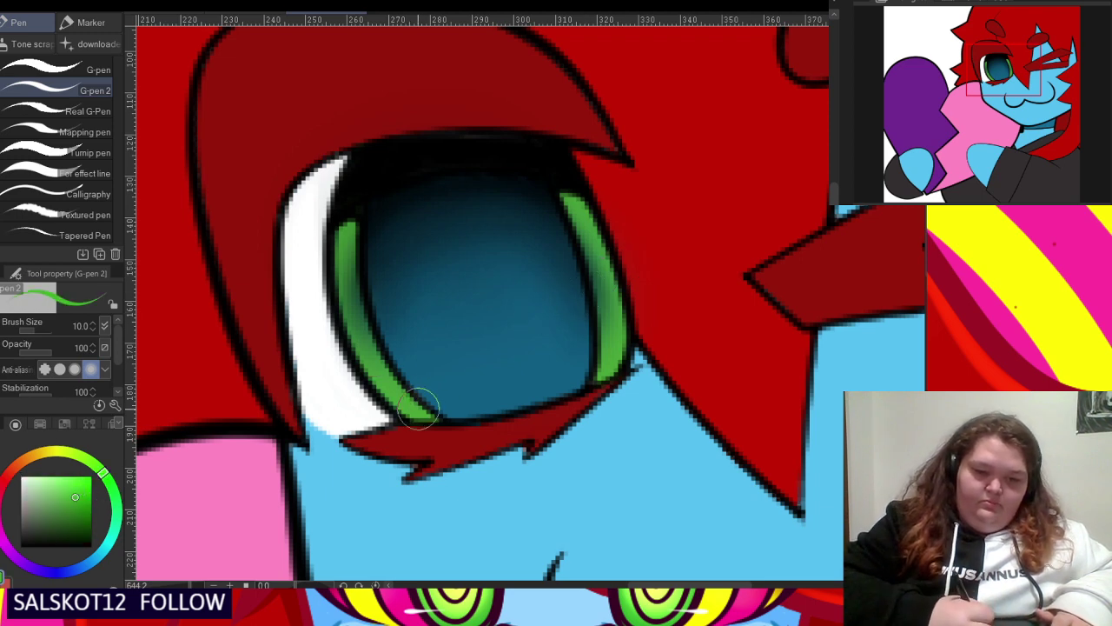
{"action": "mouse_move", "coordinate": [422, 408]}
{"action": "left_mouse_down"}
{"action": "mouse_move", "coordinate": [357, 341]}
{"action": "mouse_move", "coordinate": [351, 315]}
{"action": "mouse_move", "coordinate": [367, 345]}
{"action": "mouse_move", "coordinate": [348, 231]}
{"action": "mouse_move", "coordinate": [352, 345]}
{"action": "mouse_move", "coordinate": [344, 257]}
{"action": "mouse_move", "coordinate": [356, 353]}
{"action": "mouse_move", "coordinate": [377, 378]}
{"action": "left_mouse_up"}
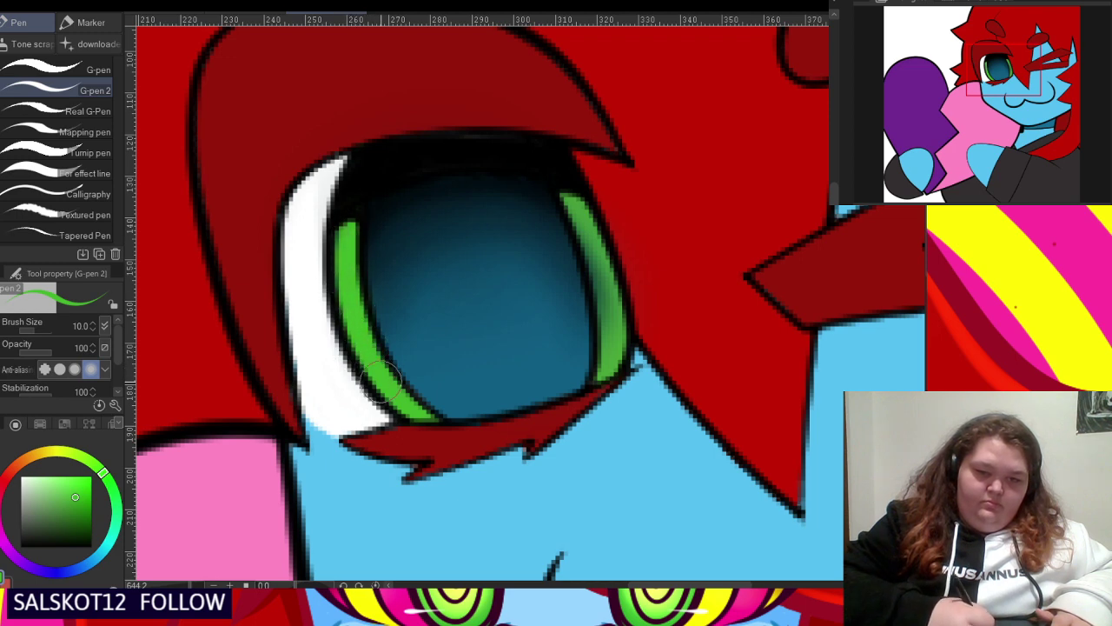
{"action": "mouse_move", "coordinate": [613, 335]}
{"action": "left_mouse_down"}
{"action": "mouse_move", "coordinate": [595, 248]}
{"action": "mouse_move", "coordinate": [607, 308]}
{"action": "left_mouse_up"}
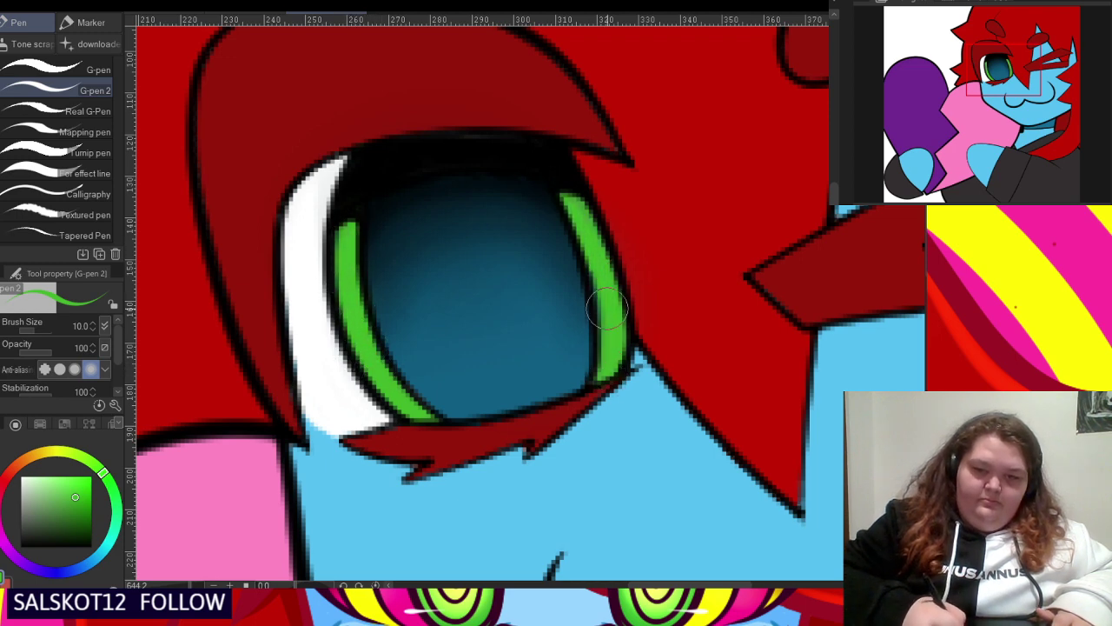
{"action": "left_click", "coordinate": [592, 171], "text": "alt"}
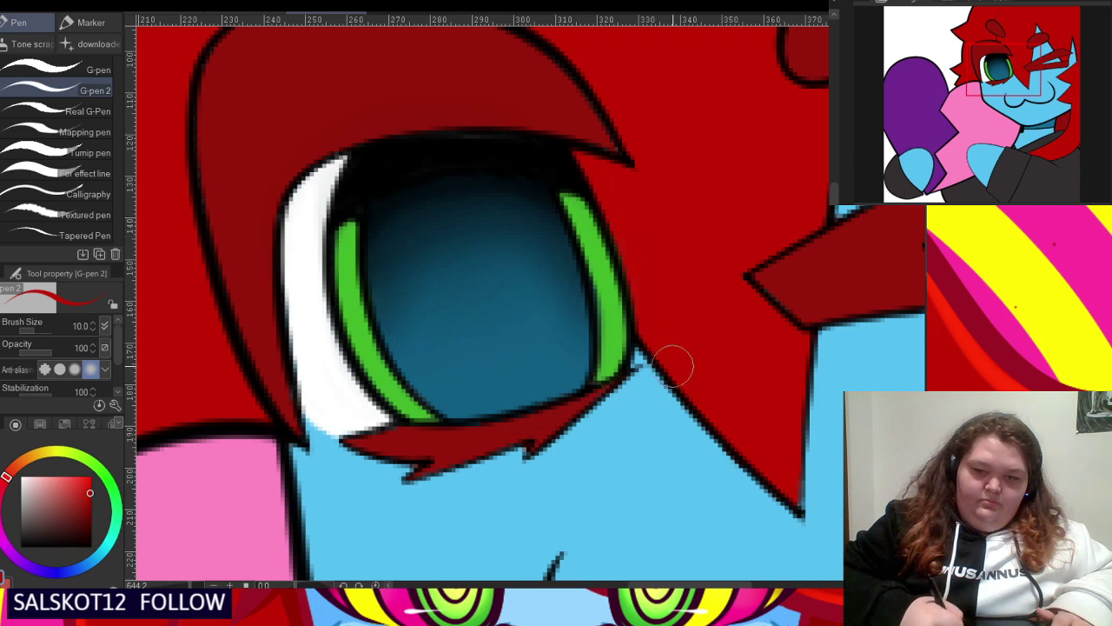
{"action": "key", "text": "ctrl+minus"}
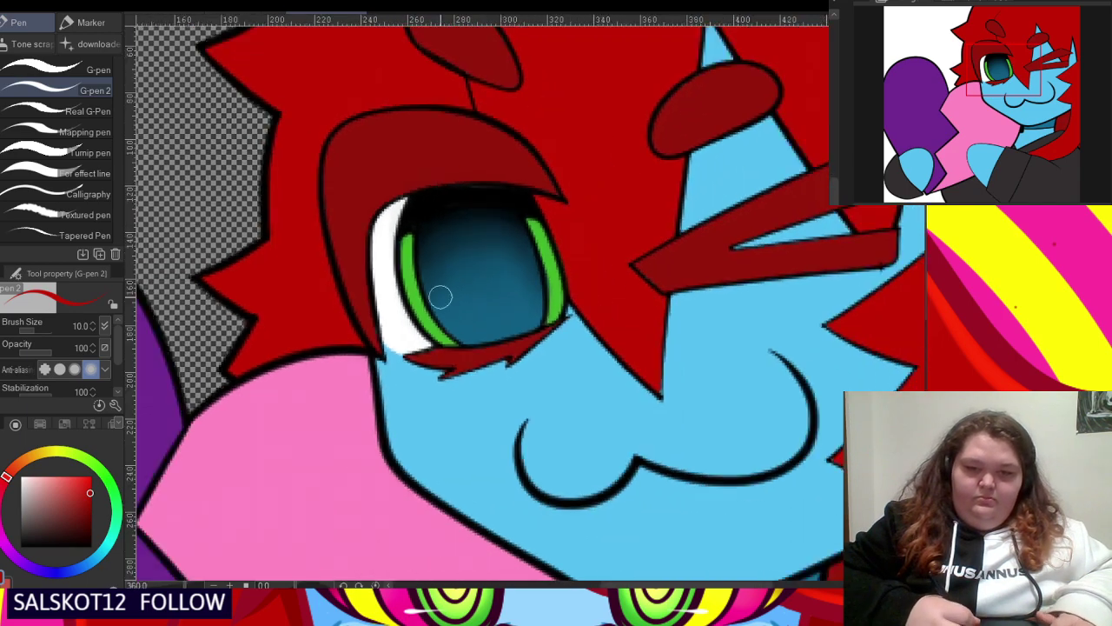
{"action": "scroll", "coordinate": [449, 235], "scroll_direction": "down", "scroll_amount": 6}
{"action": "scroll", "coordinate": [507, 159], "scroll_direction": "up", "scroll_amount": 1}
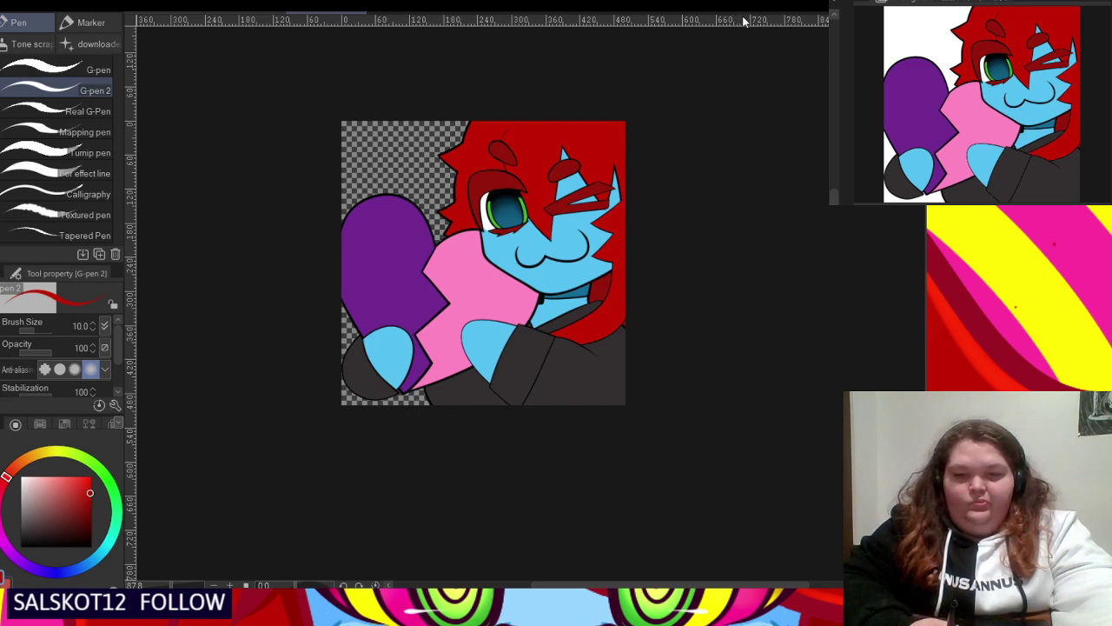
- Switch to the blank grey canvas and set up the Darker pencil in light red at brush size 30
{"action": "key", "text": "ctrl+Tab"}
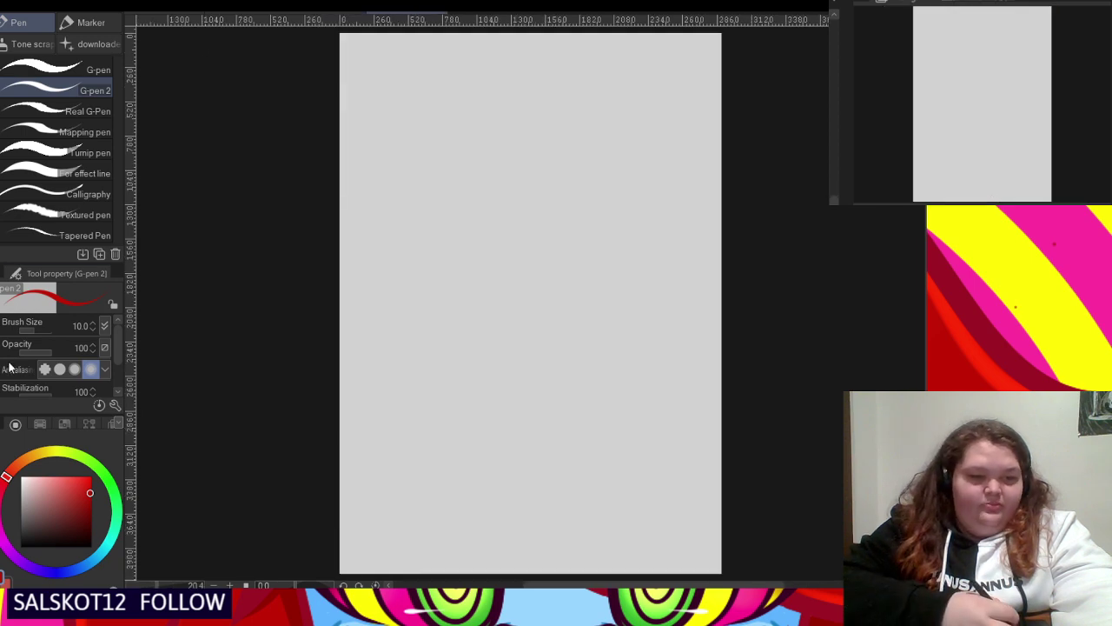
{"action": "key", "text": "p"}
{"action": "key", "text": "x"}
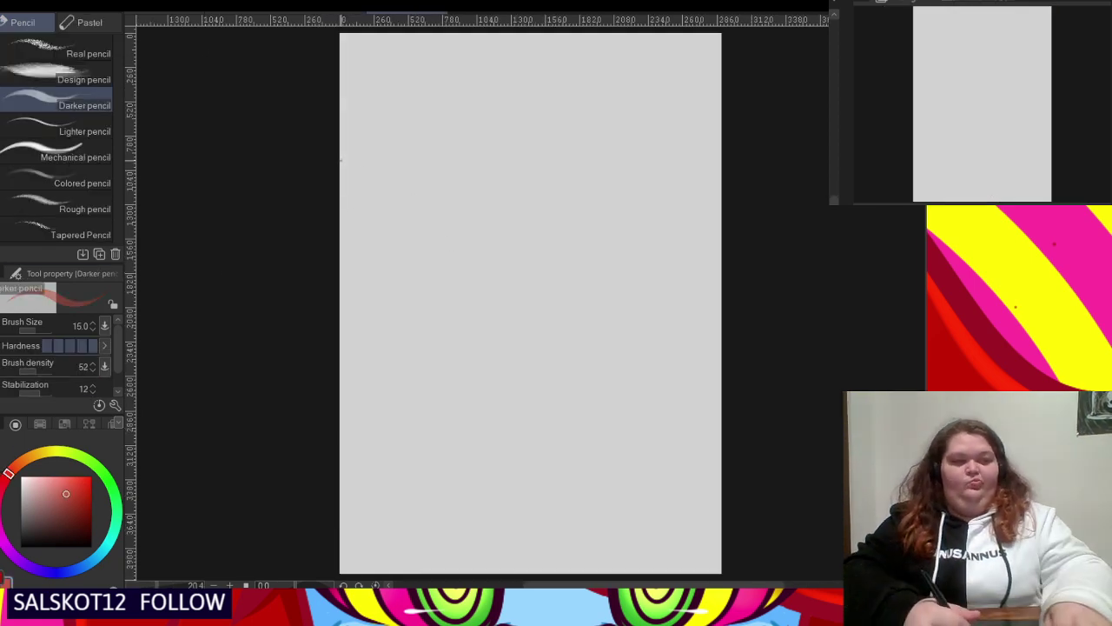
{"action": "scroll", "coordinate": [569, 148], "scroll_direction": "up", "scroll_amount": 1}
{"action": "scroll", "coordinate": [569, 150], "scroll_direction": "down", "scroll_amount": 2}
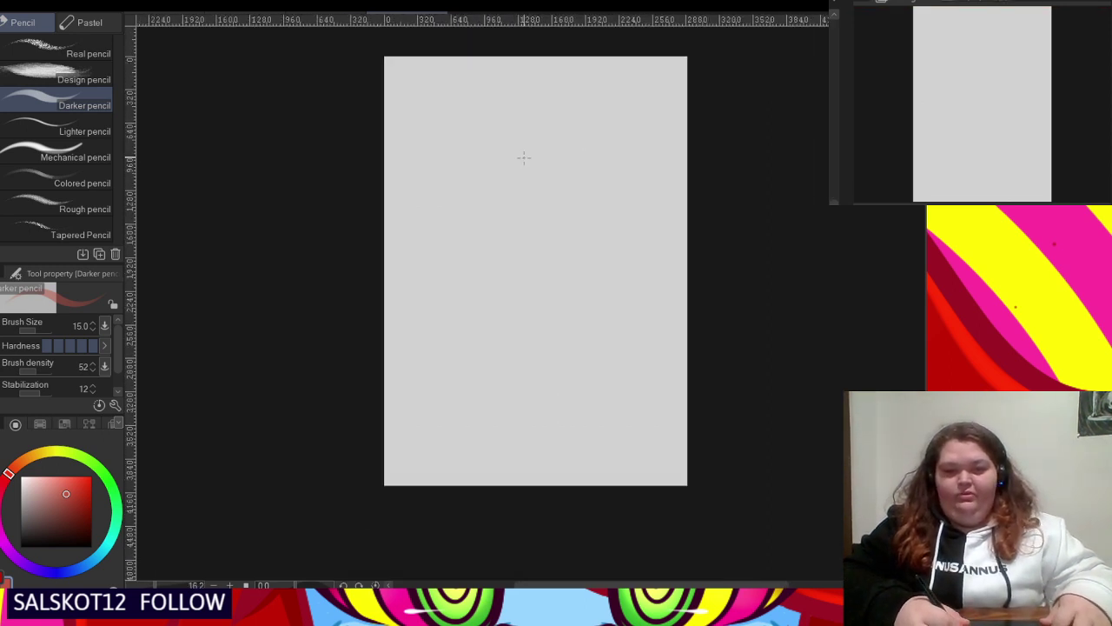
{"action": "key", "text": "bracketright"}
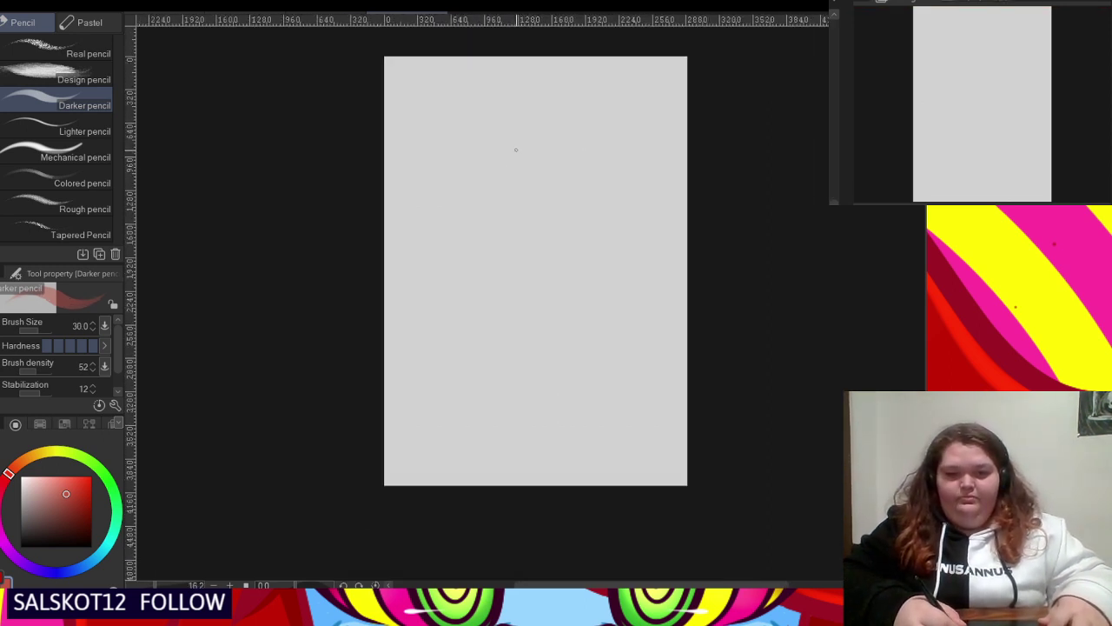
- Sketch a large circle for the head in the upper middle of the blank canvas
{"action": "scroll", "coordinate": [514, 149], "scroll_direction": "up", "scroll_amount": 4}
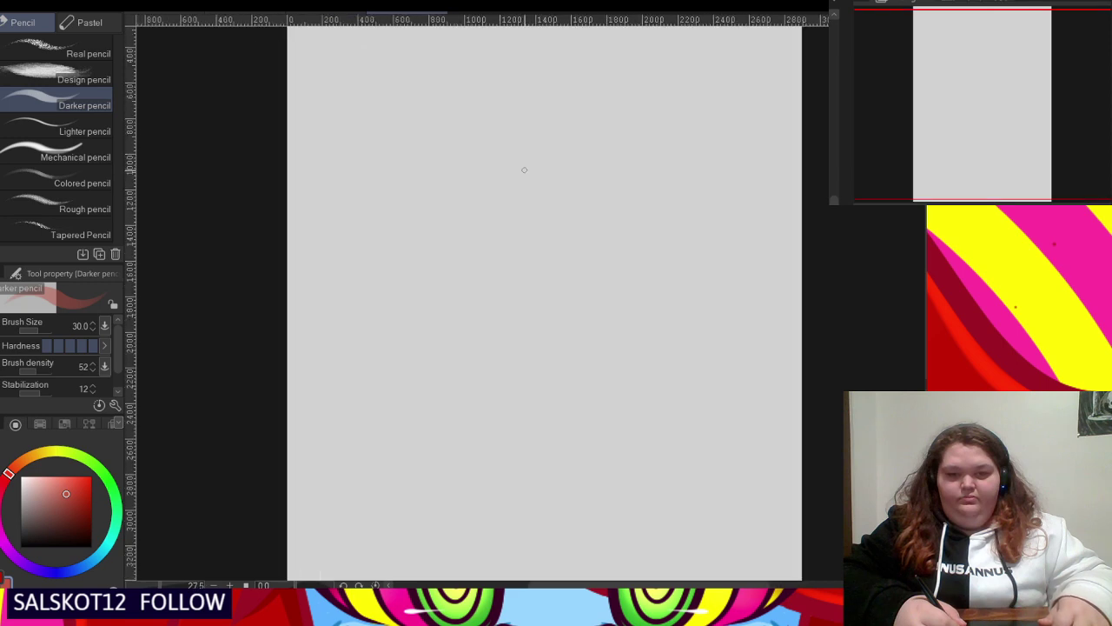
{"action": "scroll", "coordinate": [517, 157], "scroll_direction": "down", "scroll_amount": 2}
{"action": "scroll", "coordinate": [543, 126], "scroll_direction": "up", "scroll_amount": 3}
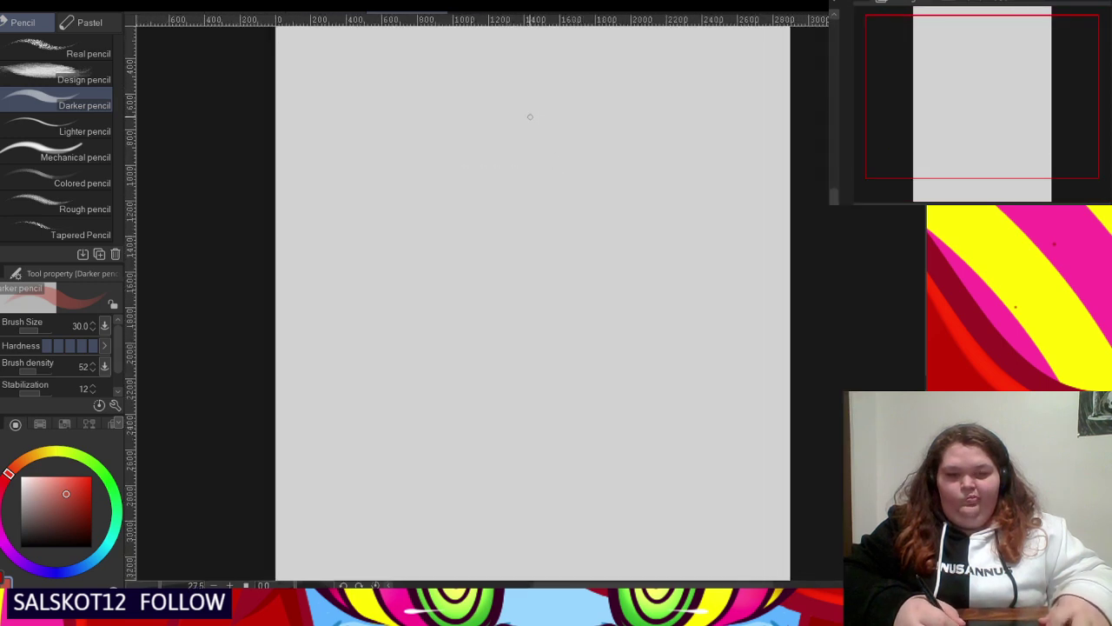
{"action": "scroll", "coordinate": [522, 131], "scroll_direction": "up", "scroll_amount": 1}
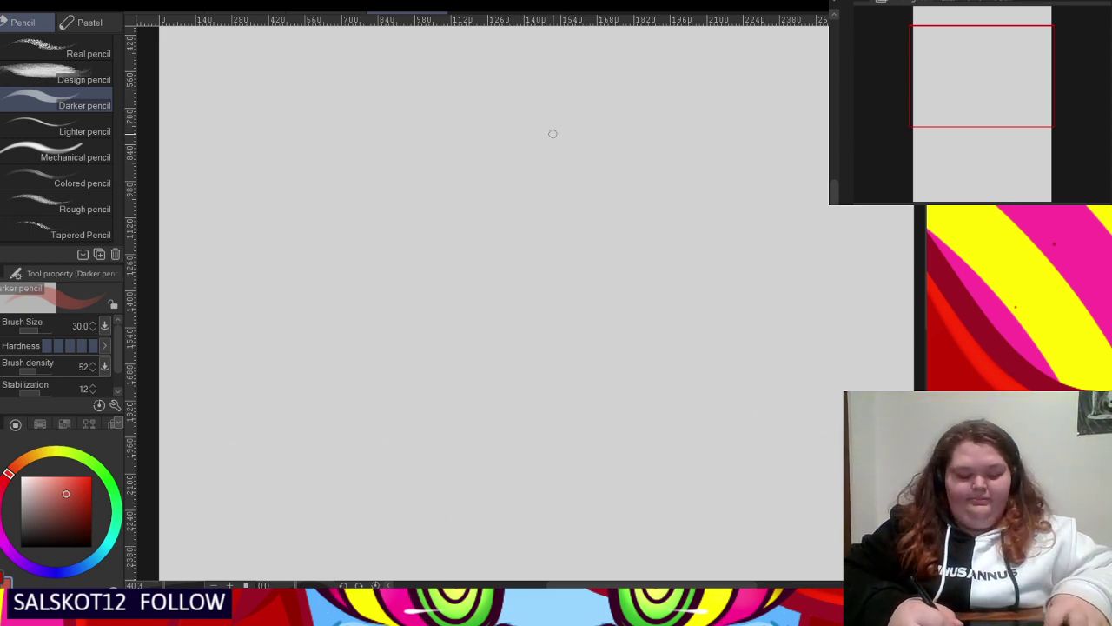
{"action": "scroll", "coordinate": [553, 144], "scroll_direction": "down", "scroll_amount": 2}
{"action": "scroll", "coordinate": [565, 141], "scroll_direction": "up", "scroll_amount": 1}
{"action": "scroll", "coordinate": [566, 138], "scroll_direction": "up", "scroll_amount": 2}
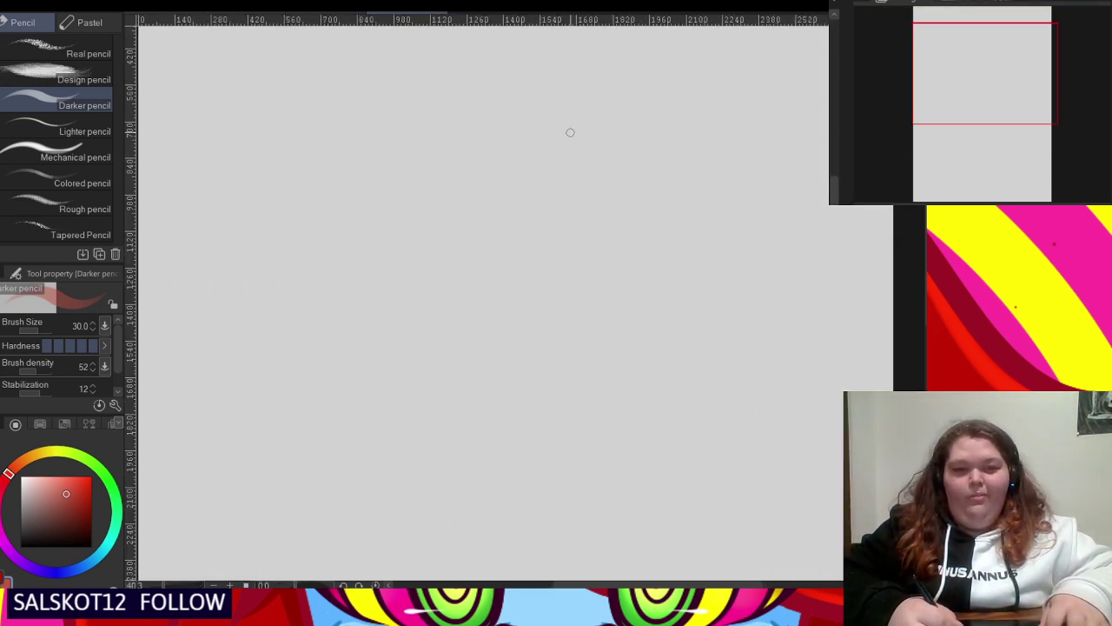
{"action": "scroll", "coordinate": [519, 141], "scroll_direction": "down", "scroll_amount": 1}
{"action": "scroll", "coordinate": [494, 147], "scroll_direction": "up", "scroll_amount": 1}
{"action": "scroll", "coordinate": [513, 136], "scroll_direction": "up", "scroll_amount": 1}
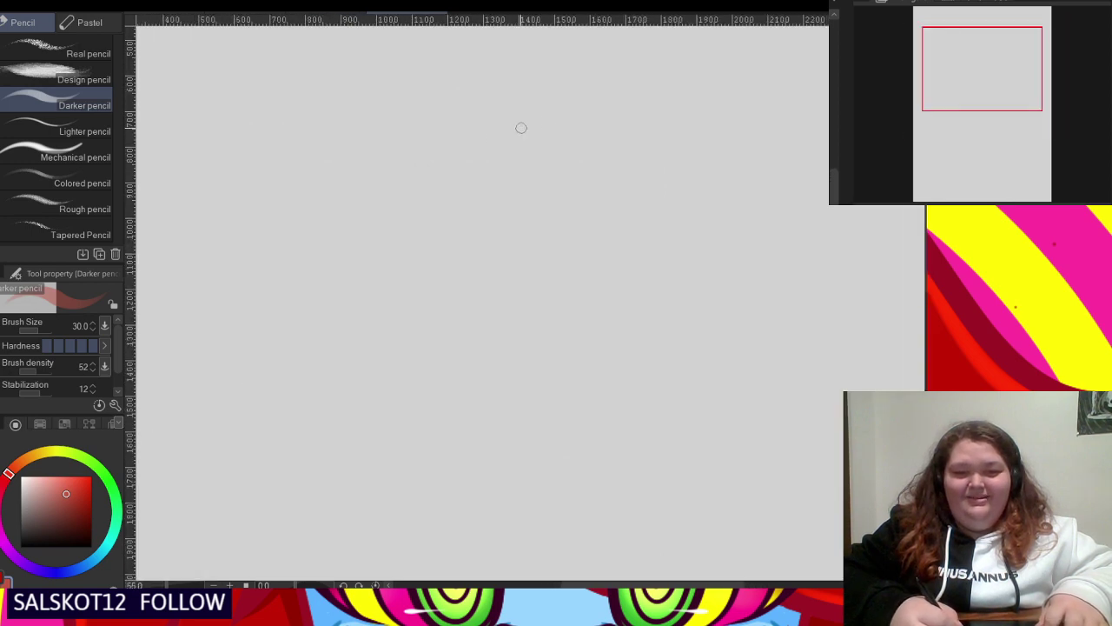
{"action": "mouse_move", "coordinate": [541, 90]}
{"action": "left_mouse_down"}
{"action": "mouse_move", "coordinate": [494, 281]}
{"action": "mouse_move", "coordinate": [497, 109]}
{"action": "left_mouse_up"}
{"action": "scroll", "coordinate": [571, 153], "scroll_direction": "down", "scroll_amount": 2}
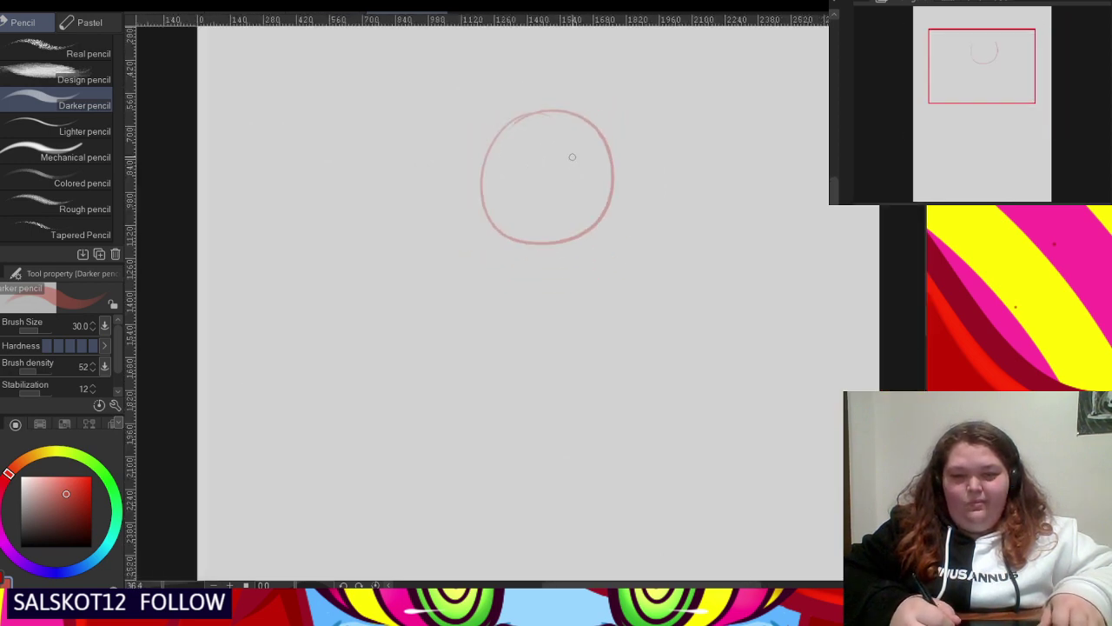
- Try to sketch a vertical guide line through the left half of the head circle
{"action": "scroll", "coordinate": [543, 131], "scroll_direction": "up", "scroll_amount": 2}
{"action": "scroll", "coordinate": [527, 181], "scroll_direction": "down", "scroll_amount": 1}
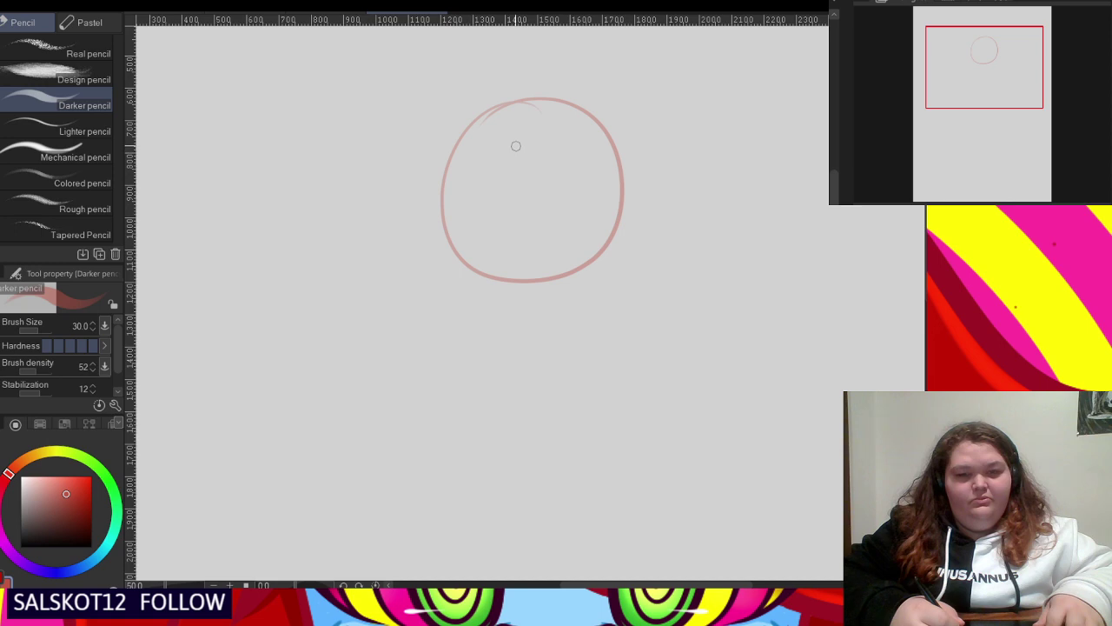
{"action": "scroll", "coordinate": [504, 105], "scroll_direction": "up", "scroll_amount": 2}
{"action": "left_click_drag", "start_coordinate": [504, 70], "coordinate": [512, 225]}
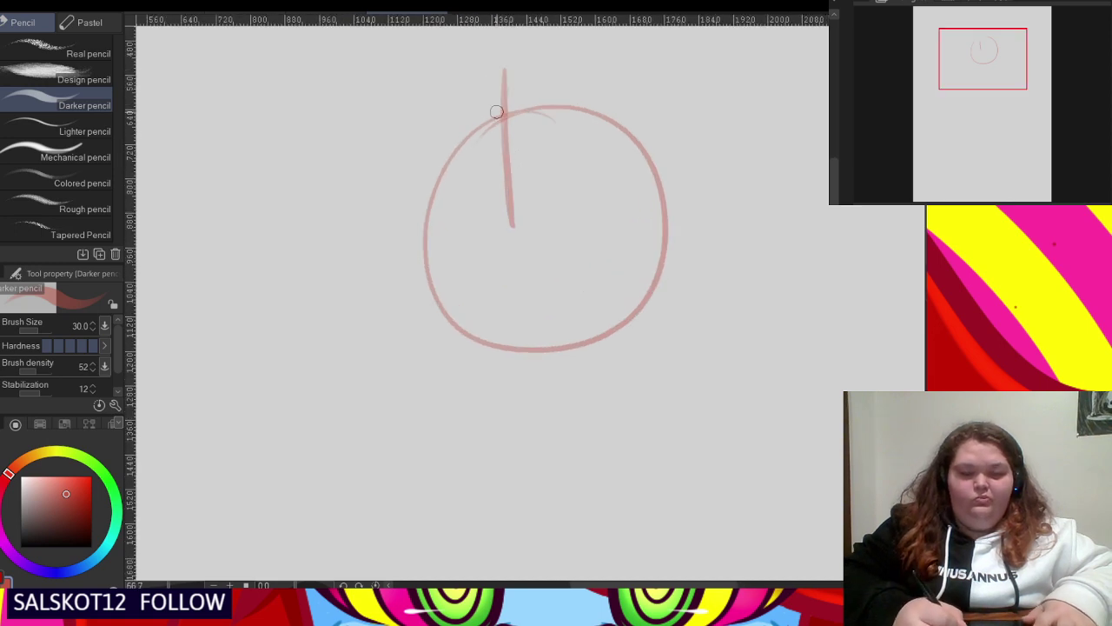
{"action": "key", "text": "ctrl+z"}
{"action": "scroll", "coordinate": [527, 126], "scroll_direction": "down", "scroll_amount": 2}
{"action": "scroll", "coordinate": [479, 243], "scroll_direction": "up", "scroll_amount": 1}
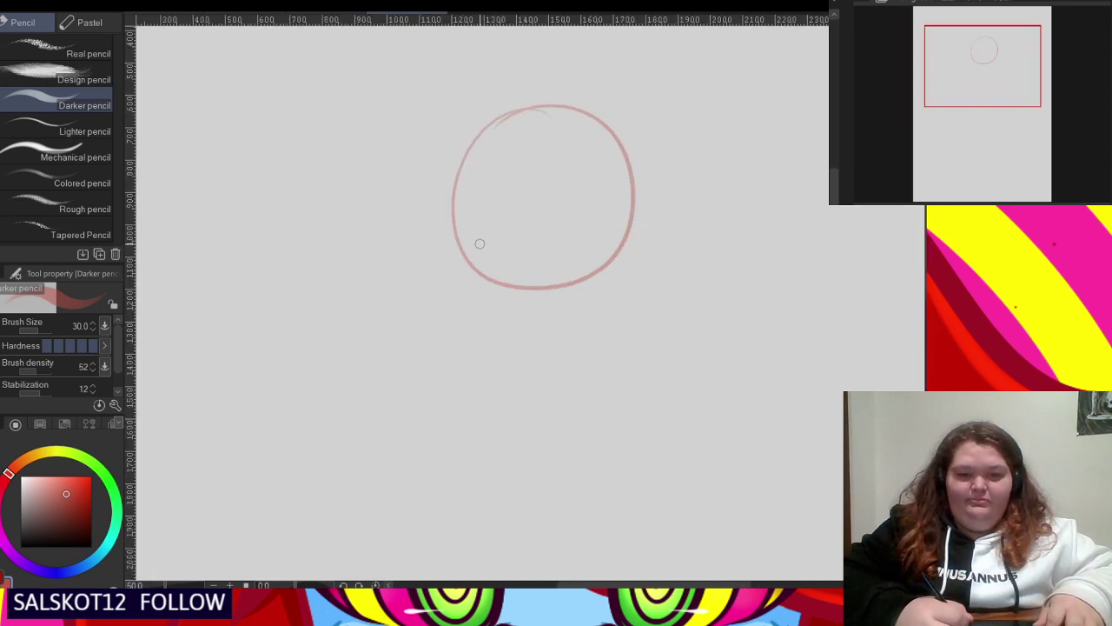
{"action": "scroll", "coordinate": [486, 221], "scroll_direction": "up", "scroll_amount": 1}
{"action": "left_click_drag", "start_coordinate": [510, 387], "coordinate": [519, 68]}
{"action": "key", "text": "ctrl+z"}
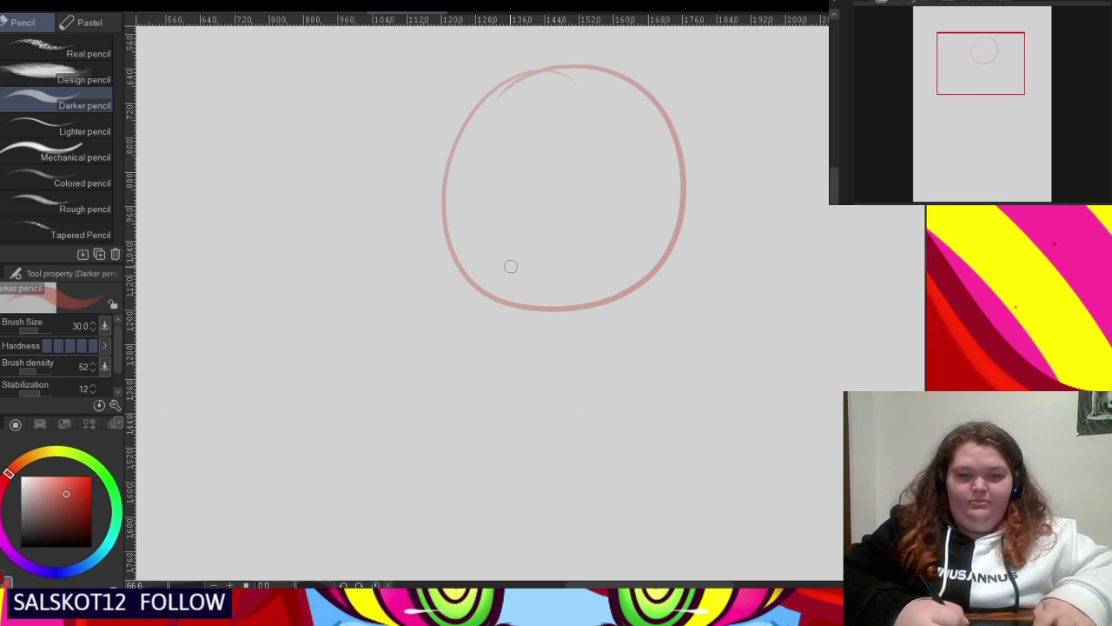
- Try several small ovals overlapping the lower left edge of the head circle, undoing each attempt
{"action": "mouse_move", "coordinate": [449, 220]}
{"action": "left_mouse_down"}
{"action": "mouse_move", "coordinate": [426, 295]}
{"action": "mouse_move", "coordinate": [424, 234]}
{"action": "mouse_move", "coordinate": [463, 234]}
{"action": "mouse_move", "coordinate": [454, 301]}
{"action": "left_mouse_up"}
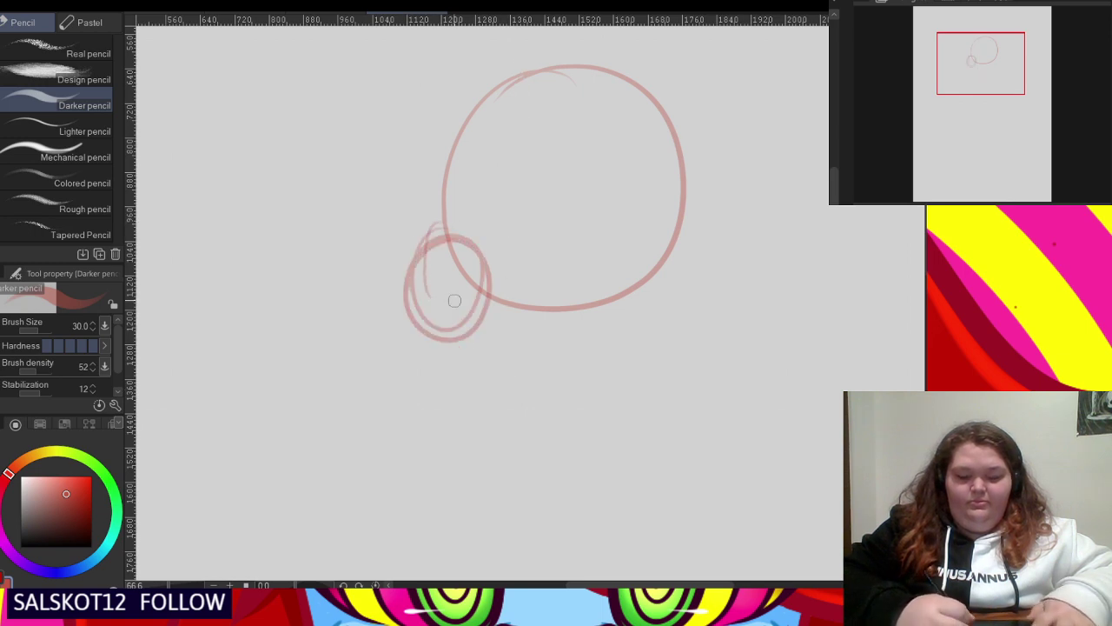
{"action": "key", "text": "ctrl+z"}
{"action": "key", "text": "ctrl+z"}
{"action": "mouse_move", "coordinate": [452, 219]}
{"action": "left_mouse_down"}
{"action": "mouse_move", "coordinate": [486, 235]}
{"action": "mouse_move", "coordinate": [408, 263]}
{"action": "mouse_move", "coordinate": [419, 241]}
{"action": "mouse_move", "coordinate": [461, 337]}
{"action": "left_mouse_up"}
{"action": "key", "text": "ctrl+z"}
{"action": "key", "text": "ctrl+z"}
{"action": "mouse_move", "coordinate": [463, 241]}
{"action": "left_mouse_down"}
{"action": "mouse_move", "coordinate": [497, 270]}
{"action": "mouse_move", "coordinate": [469, 338]}
{"action": "left_mouse_up"}
{"action": "key", "text": "ctrl+z"}
{"action": "mouse_move", "coordinate": [426, 211]}
{"action": "left_mouse_down"}
{"action": "mouse_move", "coordinate": [503, 286]}
{"action": "mouse_move", "coordinate": [454, 317]}
{"action": "mouse_move", "coordinate": [397, 260]}
{"action": "mouse_move", "coordinate": [485, 305]}
{"action": "mouse_move", "coordinate": [412, 327]}
{"action": "left_mouse_up"}
{"action": "key", "text": "ctrl+z"}
{"action": "key", "text": "ctrl+z"}
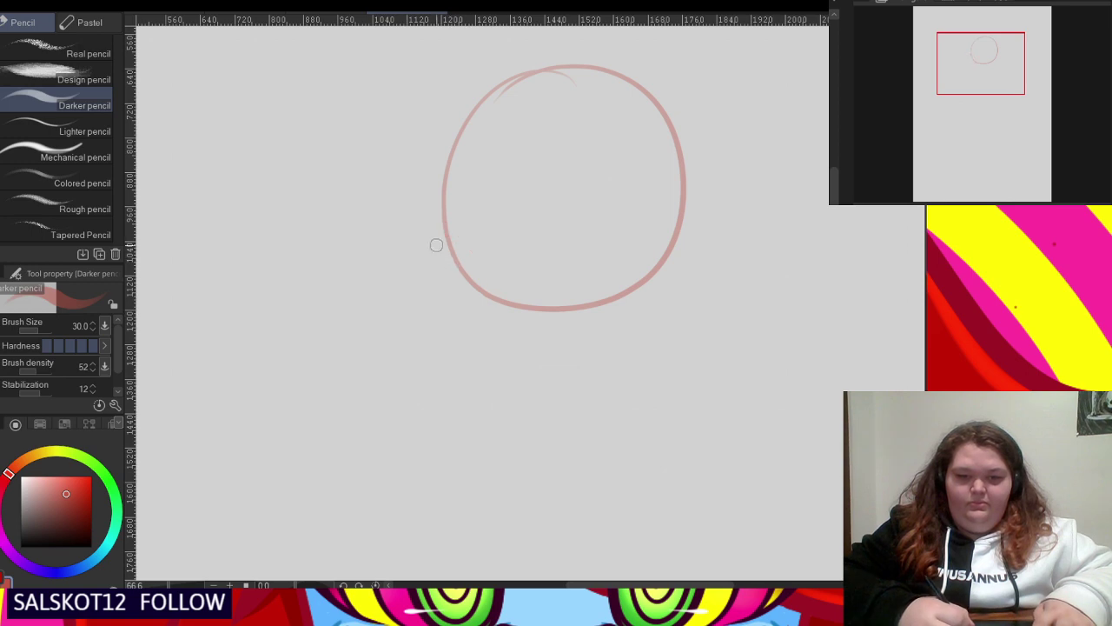
{"action": "mouse_move", "coordinate": [452, 243]}
{"action": "left_mouse_down"}
{"action": "mouse_move", "coordinate": [489, 298]}
{"action": "mouse_move", "coordinate": [445, 290]}
{"action": "left_mouse_up"}
{"action": "key", "text": "ctrl+z"}
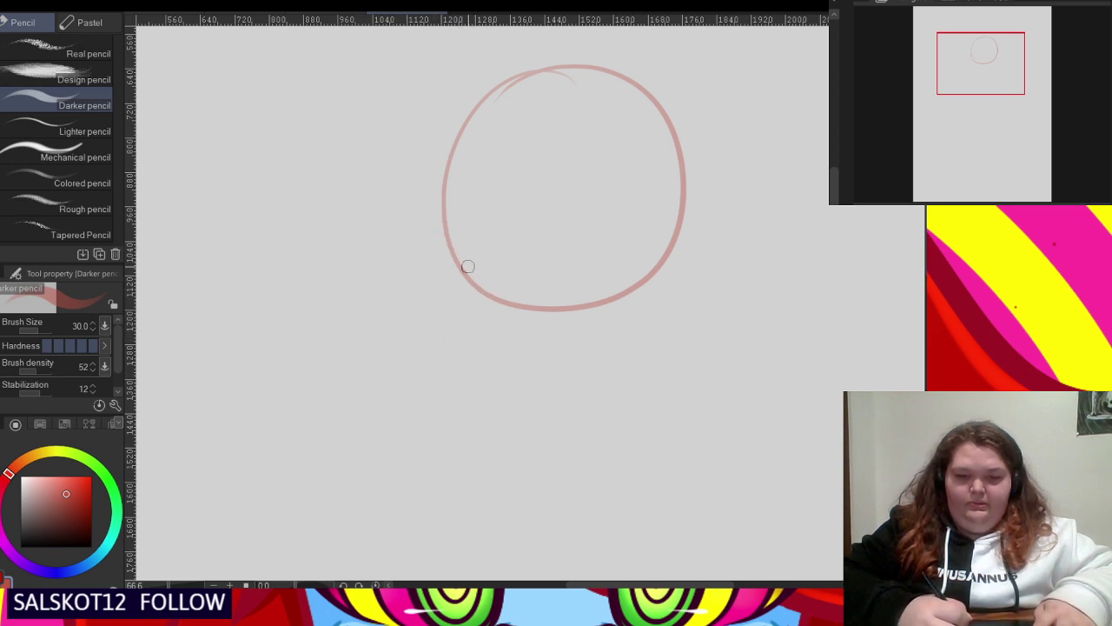
- Undo the head circle to clear the canvas
{"action": "scroll", "coordinate": [475, 193], "scroll_direction": "down", "scroll_amount": 3}
{"action": "key", "text": "ctrl+z"}
{"action": "scroll", "coordinate": [470, 169], "scroll_direction": "down", "scroll_amount": 2}
{"action": "scroll", "coordinate": [455, 128], "scroll_direction": "up", "scroll_amount": 2}
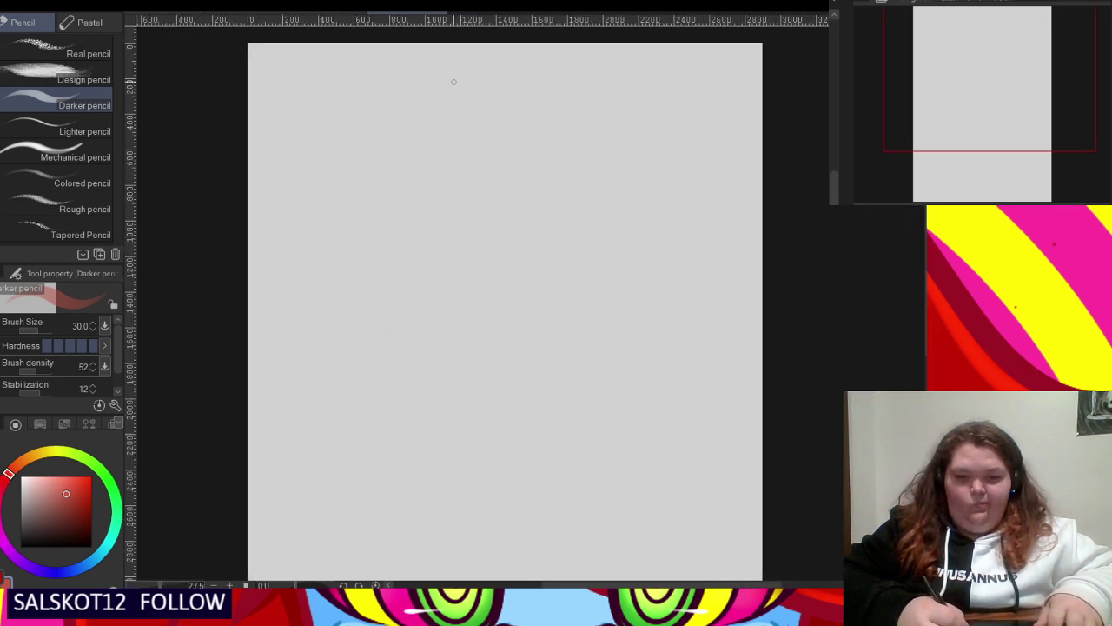
- Try out several new head circles in the upper part of the canvas, undoing each attempt
{"action": "scroll", "coordinate": [450, 103], "scroll_direction": "down", "scroll_amount": 4}
{"action": "scroll", "coordinate": [438, 221], "scroll_direction": "up", "scroll_amount": 3}
{"action": "scroll", "coordinate": [468, 323], "scroll_direction": "down", "scroll_amount": 1}
{"action": "scroll", "coordinate": [474, 139], "scroll_direction": "up", "scroll_amount": 3}
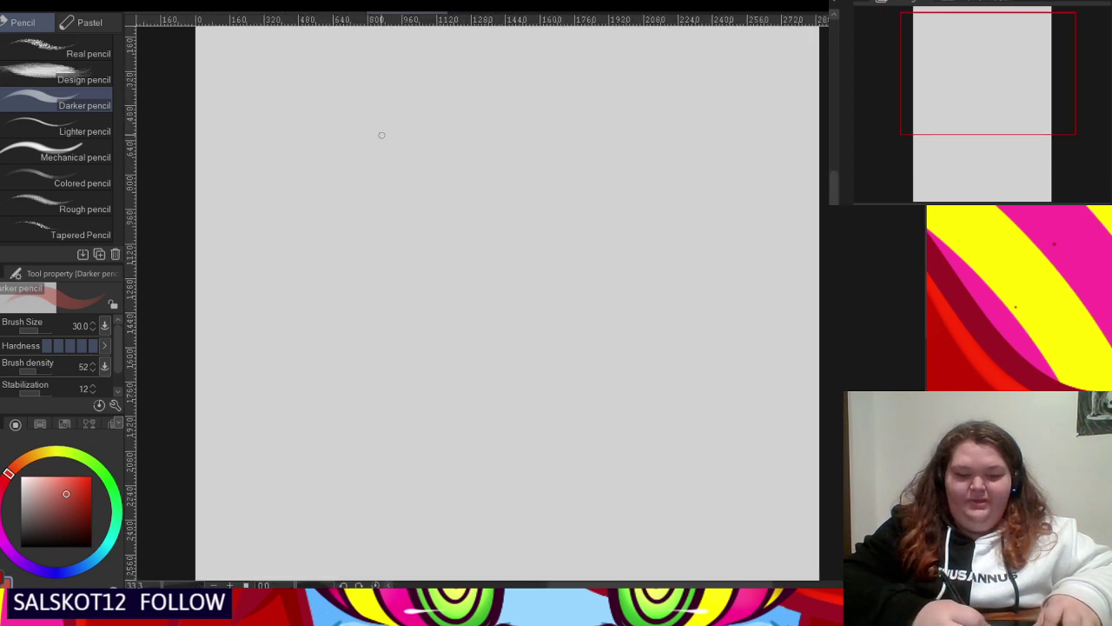
{"action": "left_click_drag", "start_coordinate": [402, 208], "coordinate": [530, 183]}
{"action": "key", "text": "ctrl+z"}
{"action": "mouse_move", "coordinate": [546, 119]}
{"action": "left_mouse_down"}
{"action": "mouse_move", "coordinate": [570, 146]}
{"action": "mouse_move", "coordinate": [583, 228]}
{"action": "mouse_move", "coordinate": [573, 139]}
{"action": "mouse_move", "coordinate": [454, 162]}
{"action": "mouse_move", "coordinate": [581, 232]}
{"action": "left_mouse_up"}
{"action": "key", "text": "ctrl+z"}
{"action": "key", "text": "ctrl+z"}
{"action": "key", "text": "ctrl+z"}
{"action": "mouse_move", "coordinate": [520, 128]}
{"action": "left_mouse_down"}
{"action": "mouse_move", "coordinate": [600, 200]}
{"action": "mouse_move", "coordinate": [585, 139]}
{"action": "left_mouse_up"}
{"action": "scroll", "coordinate": [539, 205], "scroll_direction": "up", "scroll_amount": 2}
{"action": "key", "text": "ctrl+z"}
- Sketch a large double-outlined head circle in the upper middle of the canvas and a small circle overlapping its lower left edge
{"action": "left_click_drag", "start_coordinate": [516, 113], "coordinate": [594, 196]}
{"action": "scroll", "coordinate": [445, 172], "scroll_direction": "down", "scroll_amount": 2}
{"action": "scroll", "coordinate": [497, 231], "scroll_direction": "up", "scroll_amount": 3}
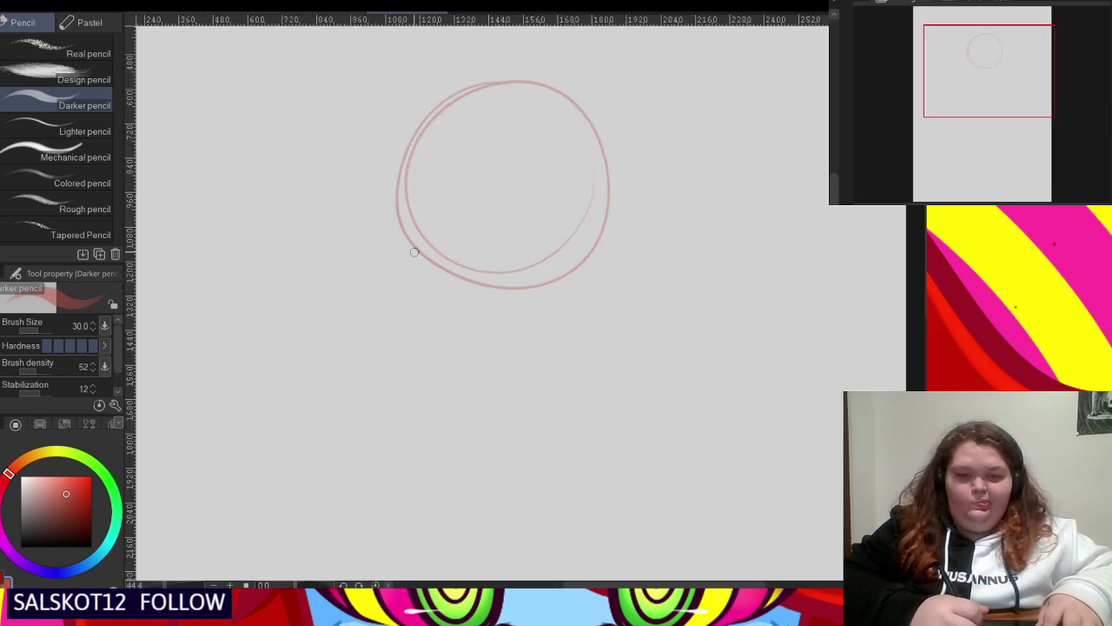
{"action": "mouse_move", "coordinate": [408, 324]}
{"action": "left_mouse_down"}
{"action": "mouse_move", "coordinate": [396, 258]}
{"action": "mouse_move", "coordinate": [432, 242]}
{"action": "mouse_move", "coordinate": [460, 291]}
{"action": "left_mouse_up"}
{"action": "scroll", "coordinate": [454, 266], "scroll_direction": "down", "scroll_amount": 1}
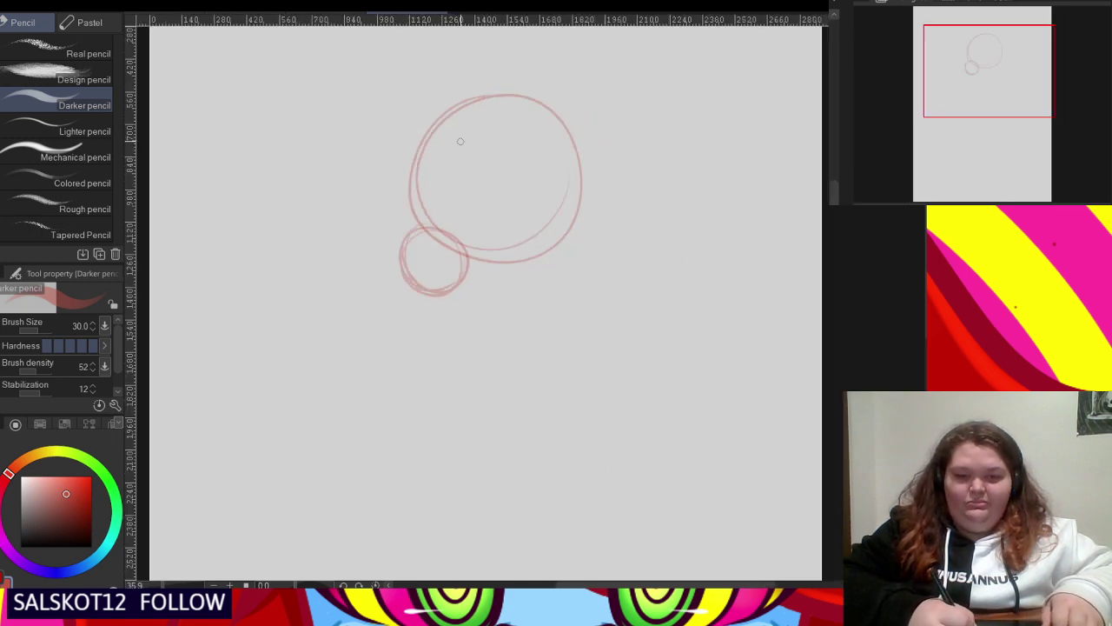
{"action": "scroll", "coordinate": [436, 137], "scroll_direction": "up", "scroll_amount": 1}
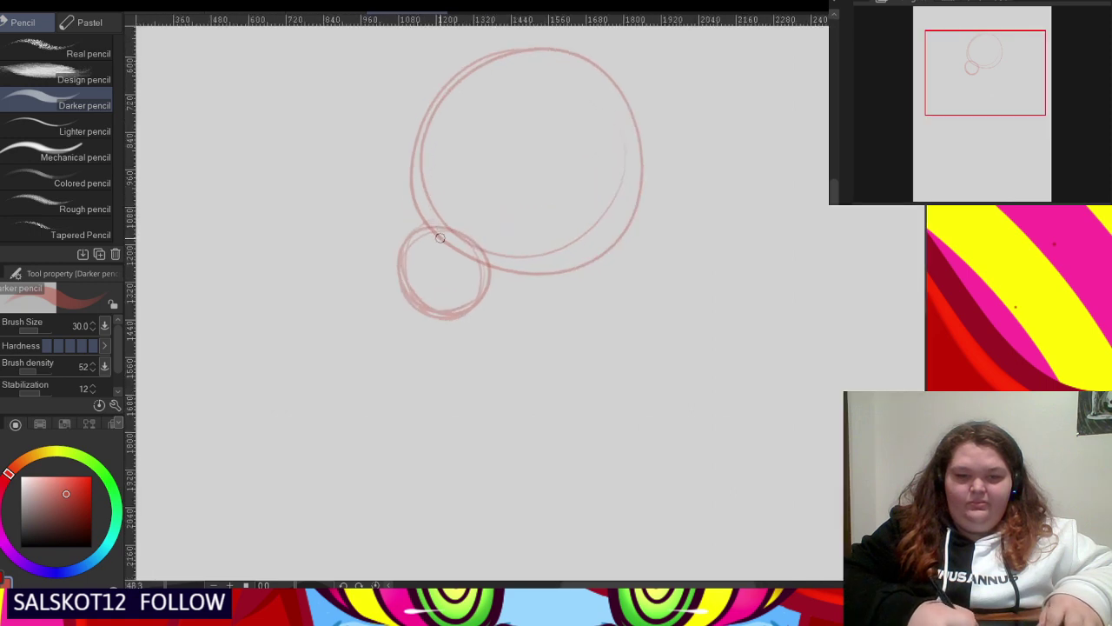
- Sketch curved lines from the small circle up along the inner left side of the head circle
{"action": "mouse_move", "coordinate": [441, 240]}
{"action": "left_mouse_down"}
{"action": "mouse_move", "coordinate": [434, 133]}
{"action": "mouse_move", "coordinate": [437, 148]}
{"action": "left_mouse_up"}
{"action": "key", "text": "ctrl+z"}
{"action": "mouse_move", "coordinate": [440, 231]}
{"action": "left_mouse_down"}
{"action": "mouse_move", "coordinate": [429, 137]}
{"action": "mouse_move", "coordinate": [436, 203]}
{"action": "mouse_move", "coordinate": [450, 89]}
{"action": "left_mouse_up"}
{"action": "left_click_drag", "start_coordinate": [431, 174], "coordinate": [481, 62]}
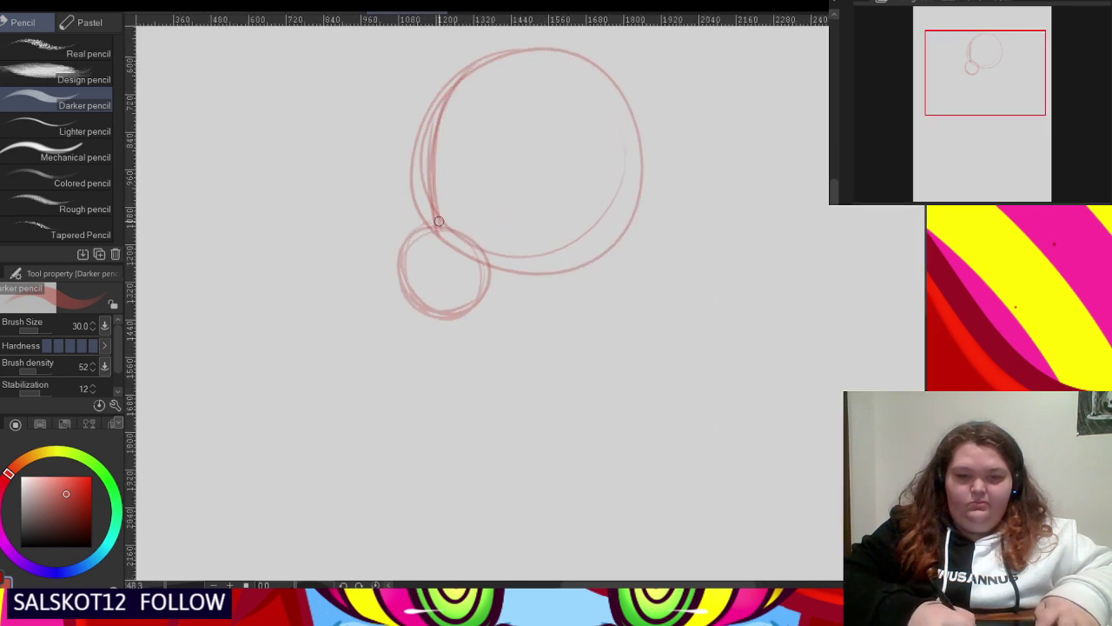
- Sketch a long jaw curve from the small circle's left side, sweeping beneath the head circle, and undo the extra strokes extending it
{"action": "mouse_move", "coordinate": [439, 222]}
{"action": "left_mouse_down"}
{"action": "mouse_move", "coordinate": [410, 275]}
{"action": "mouse_move", "coordinate": [409, 243]}
{"action": "mouse_move", "coordinate": [426, 298]}
{"action": "mouse_move", "coordinate": [467, 330]}
{"action": "left_mouse_up"}
{"action": "mouse_move", "coordinate": [413, 302]}
{"action": "left_mouse_down"}
{"action": "mouse_move", "coordinate": [555, 335]}
{"action": "mouse_move", "coordinate": [606, 326]}
{"action": "left_mouse_up"}
{"action": "left_click_drag", "start_coordinate": [508, 337], "coordinate": [608, 312]}
{"action": "left_click_drag", "start_coordinate": [544, 333], "coordinate": [625, 288]}
{"action": "key", "text": "ctrl+z"}
{"action": "key", "text": "ctrl+z"}
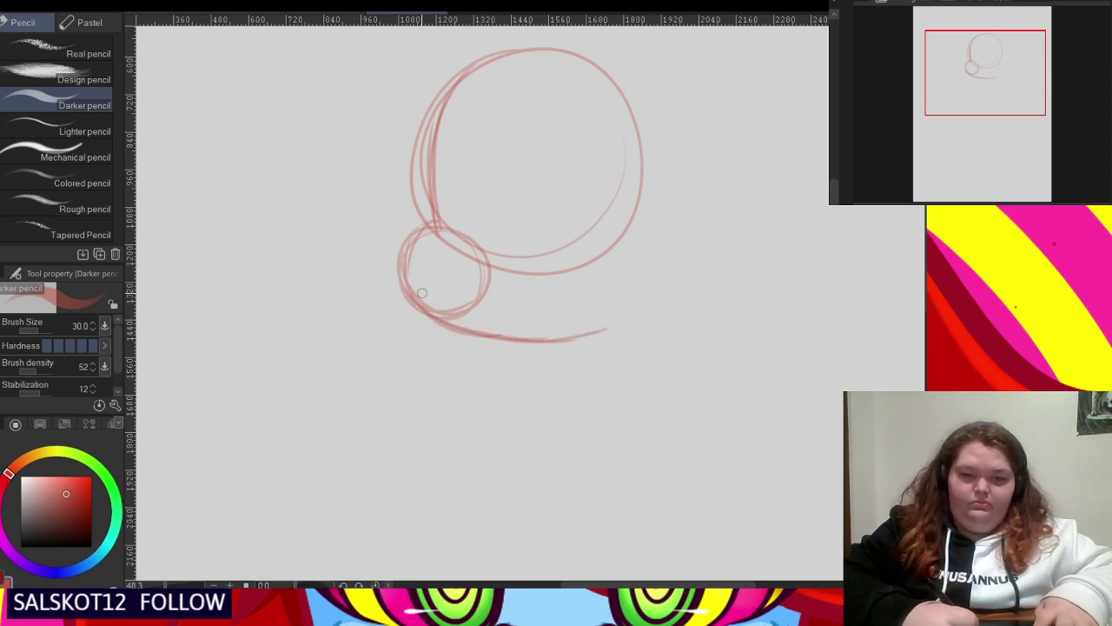
- Undo the last jaw strokes and redraw the jaw curve from beneath the head circle up along its right side
{"action": "key", "text": "ctrl+z"}
{"action": "key", "text": "ctrl+z"}
{"action": "mouse_move", "coordinate": [467, 326]}
{"action": "left_mouse_down"}
{"action": "mouse_move", "coordinate": [589, 324]}
{"action": "mouse_move", "coordinate": [641, 219]}
{"action": "left_mouse_up"}
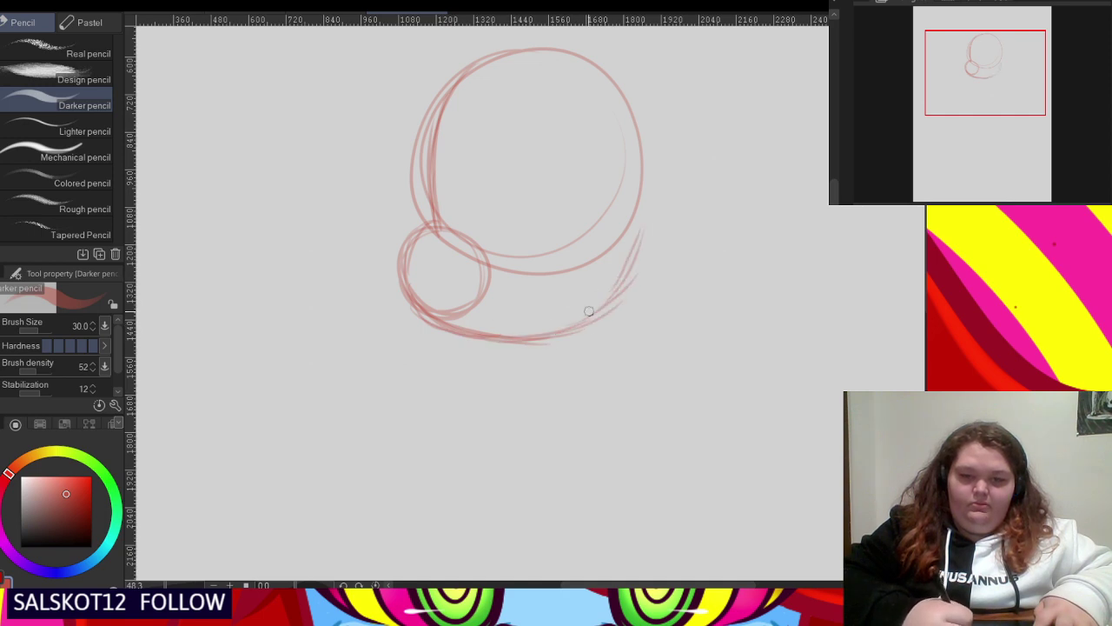
{"action": "mouse_move", "coordinate": [534, 334]}
{"action": "left_mouse_down"}
{"action": "mouse_move", "coordinate": [597, 290]}
{"action": "mouse_move", "coordinate": [632, 245]}
{"action": "mouse_move", "coordinate": [637, 193]}
{"action": "mouse_move", "coordinate": [603, 91]}
{"action": "left_mouse_up"}
- Sketch flatter arcs just inside the top of the head circle, joining the forehead line to the right side
{"action": "left_click_drag", "start_coordinate": [433, 161], "coordinate": [514, 79]}
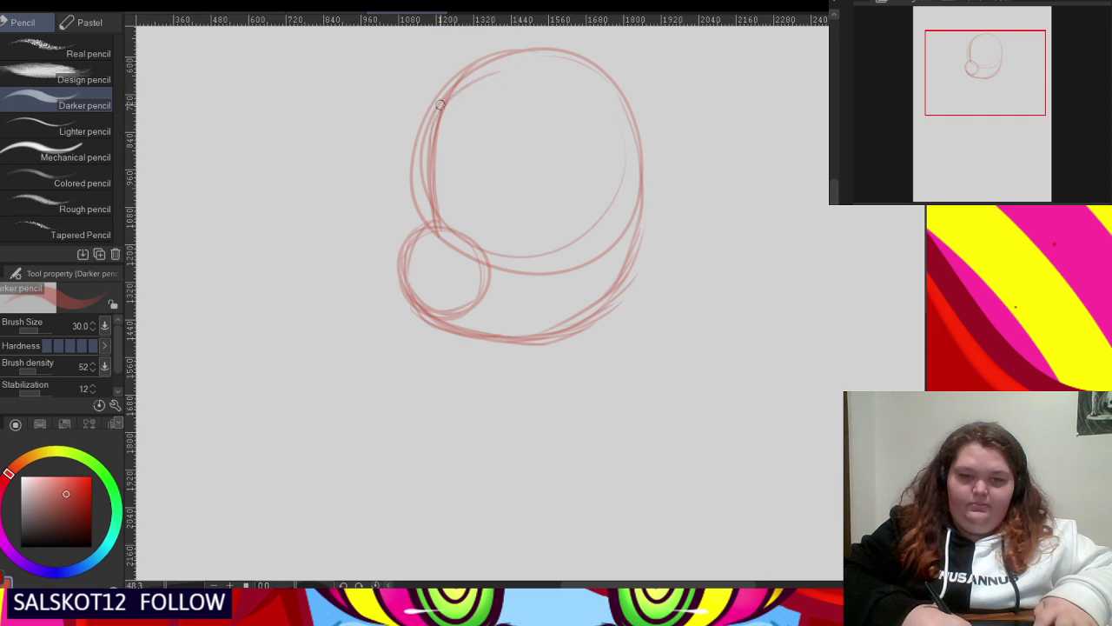
{"action": "mouse_move", "coordinate": [440, 105]}
{"action": "left_mouse_down"}
{"action": "mouse_move", "coordinate": [514, 93]}
{"action": "mouse_move", "coordinate": [547, 63]}
{"action": "mouse_move", "coordinate": [606, 106]}
{"action": "left_mouse_up"}
{"action": "mouse_move", "coordinate": [435, 173]}
{"action": "left_mouse_down"}
{"action": "mouse_move", "coordinate": [497, 90]}
{"action": "mouse_move", "coordinate": [631, 128]}
{"action": "left_mouse_up"}
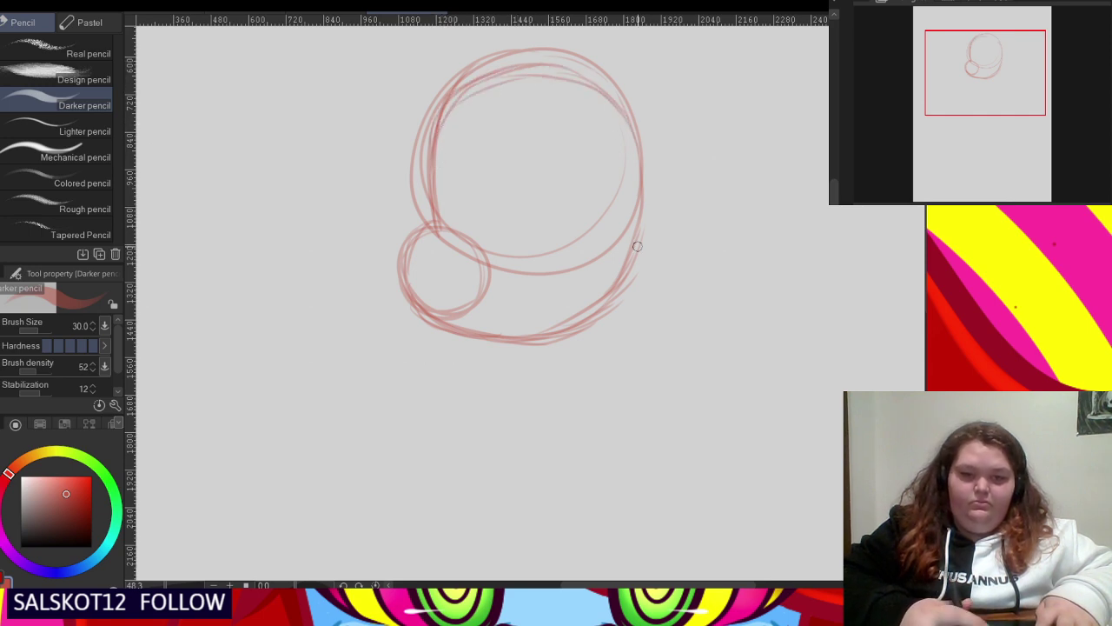
- Erase the outer circle edge, the inside of the small circle and the inner arcs, keeping only the head-and-muzzle outline
{"action": "mouse_move", "coordinate": [407, 165]}
{"action": "left_mouse_down"}
{"action": "mouse_move", "coordinate": [422, 192]}
{"action": "mouse_move", "coordinate": [414, 133]}
{"action": "mouse_move", "coordinate": [414, 148]}
{"action": "mouse_move", "coordinate": [436, 103]}
{"action": "mouse_move", "coordinate": [496, 55]}
{"action": "mouse_move", "coordinate": [612, 67]}
{"action": "left_mouse_up"}
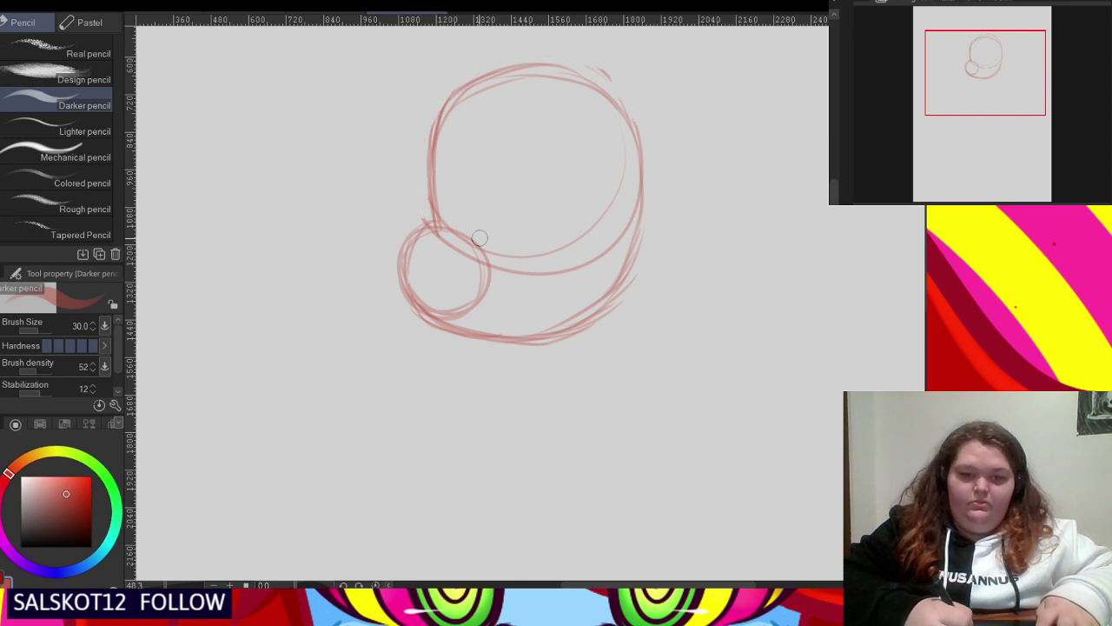
{"action": "left_click_drag", "start_coordinate": [479, 238], "coordinate": [465, 218]}
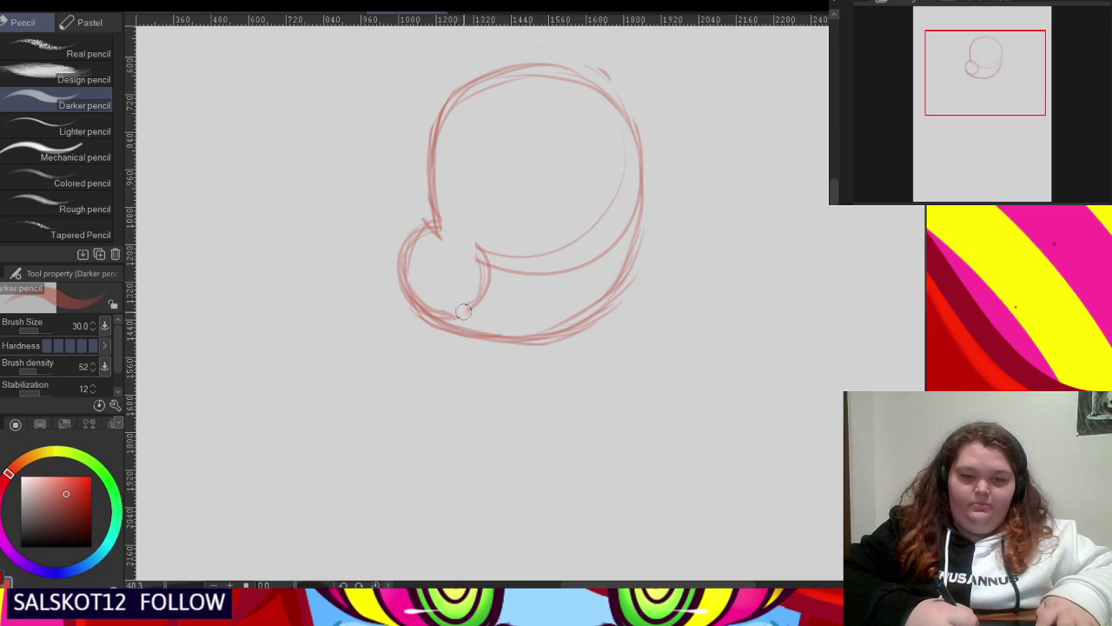
{"action": "left_click_drag", "start_coordinate": [463, 311], "coordinate": [416, 271]}
{"action": "mouse_move", "coordinate": [473, 302]}
{"action": "left_mouse_down"}
{"action": "mouse_move", "coordinate": [488, 277]}
{"action": "mouse_move", "coordinate": [484, 240]}
{"action": "left_mouse_up"}
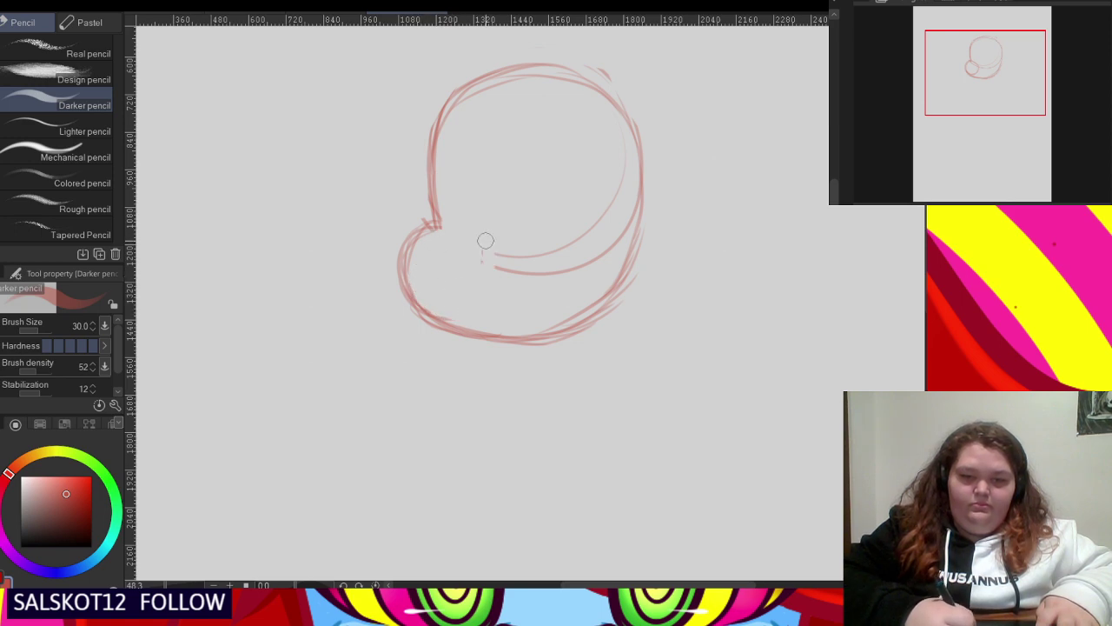
{"action": "left_click_drag", "start_coordinate": [442, 293], "coordinate": [489, 260]}
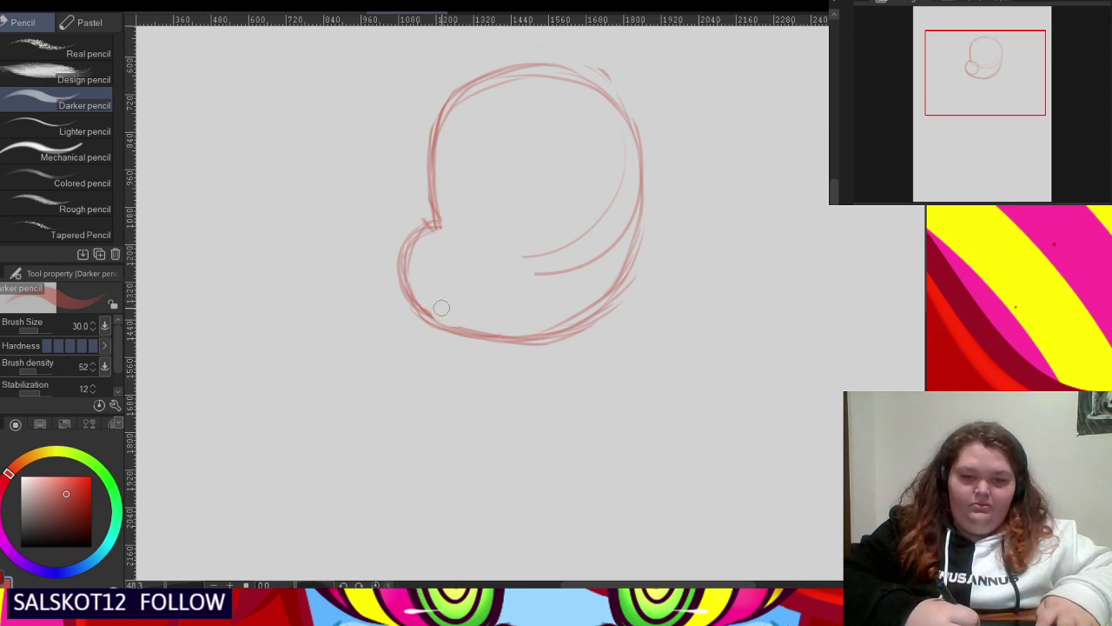
{"action": "mouse_move", "coordinate": [552, 288]}
{"action": "left_mouse_down"}
{"action": "mouse_move", "coordinate": [533, 254]}
{"action": "mouse_move", "coordinate": [538, 227]}
{"action": "mouse_move", "coordinate": [552, 278]}
{"action": "mouse_move", "coordinate": [545, 258]}
{"action": "mouse_move", "coordinate": [577, 227]}
{"action": "mouse_move", "coordinate": [561, 263]}
{"action": "mouse_move", "coordinate": [583, 281]}
{"action": "mouse_move", "coordinate": [589, 244]}
{"action": "left_mouse_up"}
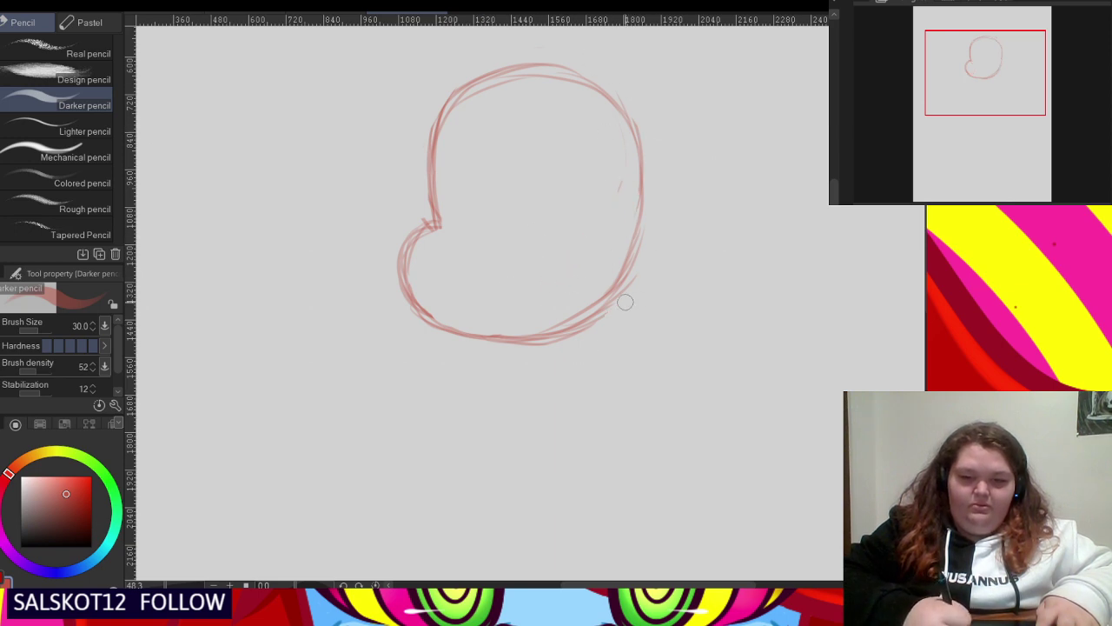
- Go over the muzzle, jaw and right side of the head outline with the pencil at brush size 60
{"action": "scroll", "coordinate": [594, 362], "scroll_direction": "up", "scroll_amount": 1}
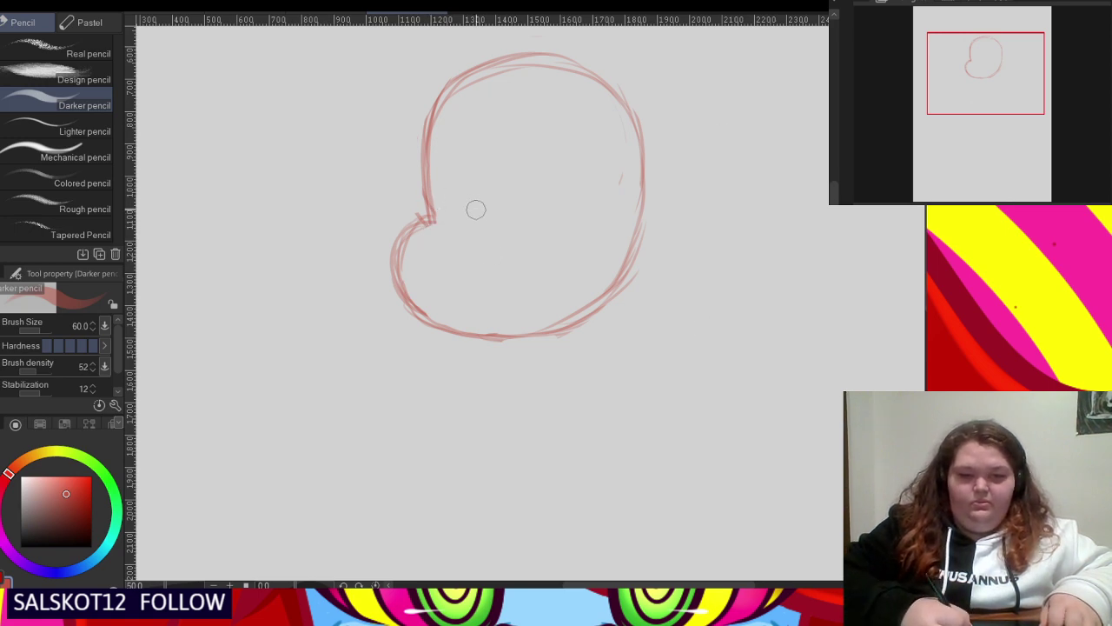
{"action": "mouse_move", "coordinate": [437, 223]}
{"action": "left_mouse_down"}
{"action": "mouse_move", "coordinate": [399, 251]}
{"action": "mouse_move", "coordinate": [429, 212]}
{"action": "mouse_move", "coordinate": [407, 247]}
{"action": "mouse_move", "coordinate": [402, 301]}
{"action": "mouse_move", "coordinate": [419, 314]}
{"action": "mouse_move", "coordinate": [398, 287]}
{"action": "mouse_move", "coordinate": [541, 341]}
{"action": "mouse_move", "coordinate": [526, 339]}
{"action": "mouse_move", "coordinate": [628, 280]}
{"action": "mouse_move", "coordinate": [564, 332]}
{"action": "mouse_move", "coordinate": [622, 294]}
{"action": "mouse_move", "coordinate": [602, 301]}
{"action": "mouse_move", "coordinate": [636, 162]}
{"action": "mouse_move", "coordinate": [641, 182]}
{"action": "mouse_move", "coordinate": [630, 132]}
{"action": "mouse_move", "coordinate": [521, 63]}
{"action": "mouse_move", "coordinate": [452, 113]}
{"action": "mouse_move", "coordinate": [435, 236]}
{"action": "left_mouse_up"}
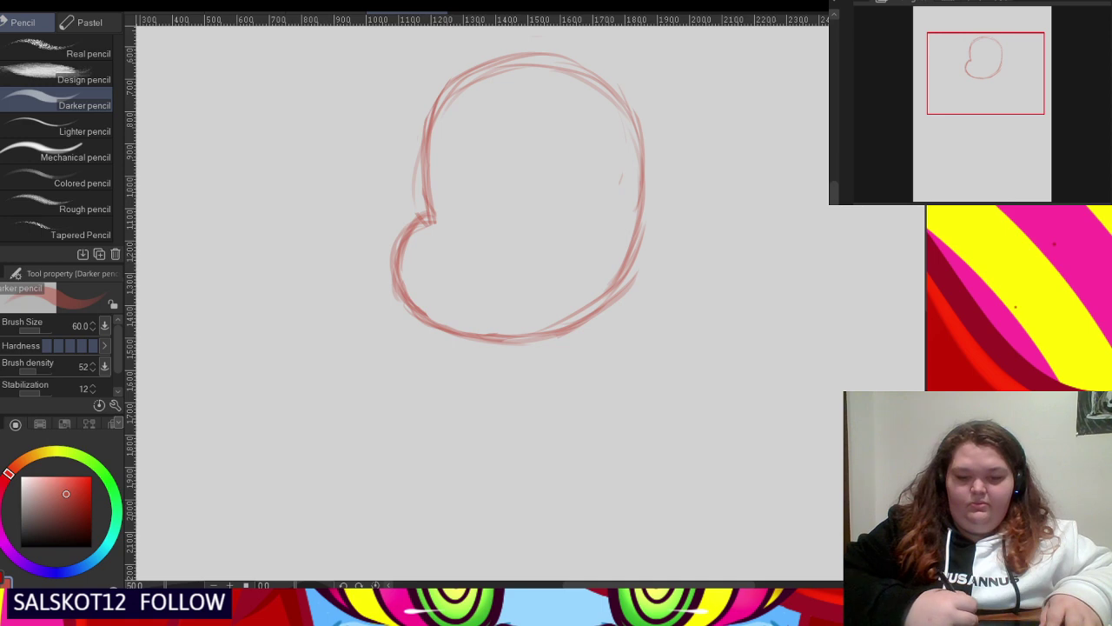
{"action": "scroll", "coordinate": [517, 135], "scroll_direction": "up", "scroll_amount": 2}
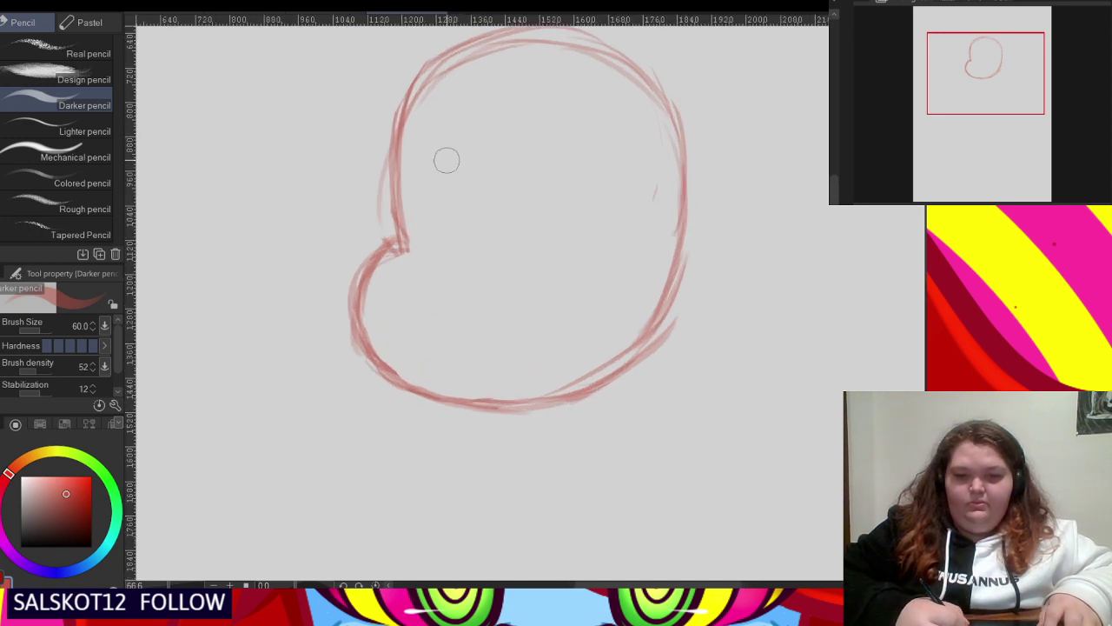
- Rework the left forehead edge above the muzzle notch, undoing the trial strokes along it
{"action": "left_click_drag", "start_coordinate": [393, 270], "coordinate": [405, 87]}
{"action": "left_click_drag", "start_coordinate": [399, 217], "coordinate": [413, 129]}
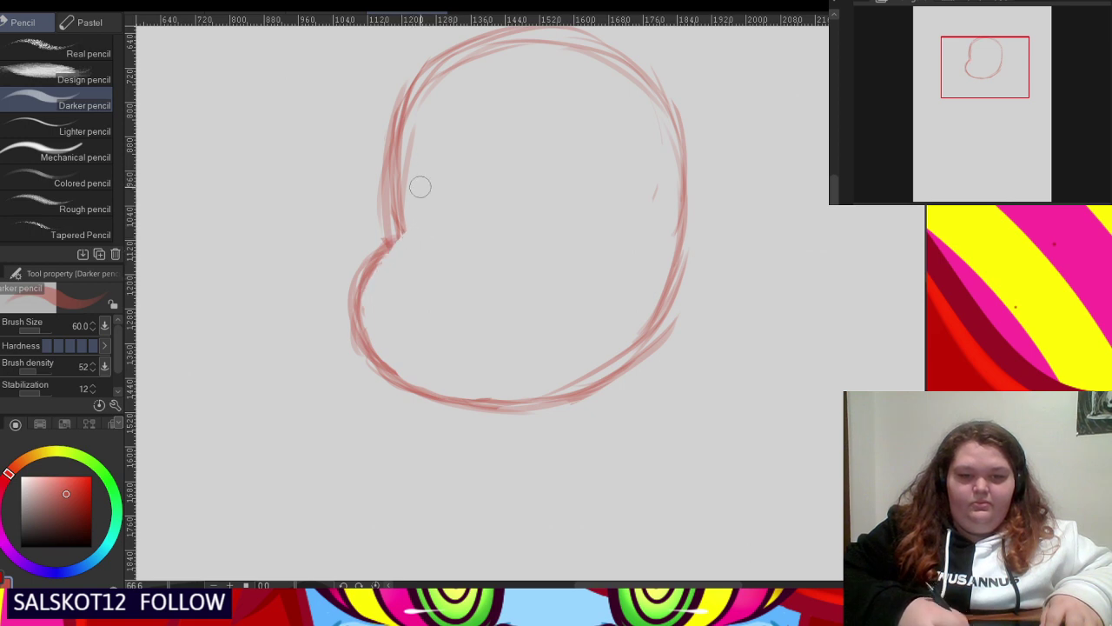
{"action": "key", "text": "ctrl+z"}
{"action": "key", "text": "ctrl+z"}
{"action": "left_click_drag", "start_coordinate": [401, 233], "coordinate": [419, 128]}
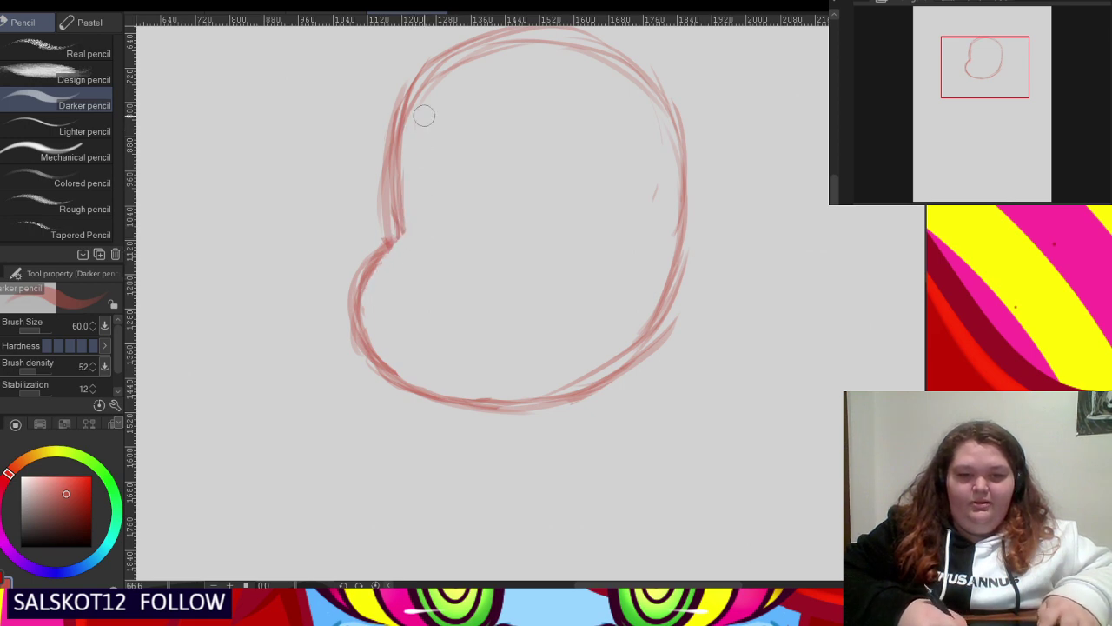
{"action": "key", "text": "ctrl+z"}
{"action": "scroll", "coordinate": [437, 173], "scroll_direction": "down", "scroll_amount": 1}
{"action": "scroll", "coordinate": [437, 174], "scroll_direction": "up", "scroll_amount": 1}
{"action": "key", "text": "ctrl+z"}
{"action": "key", "text": "ctrl+z"}
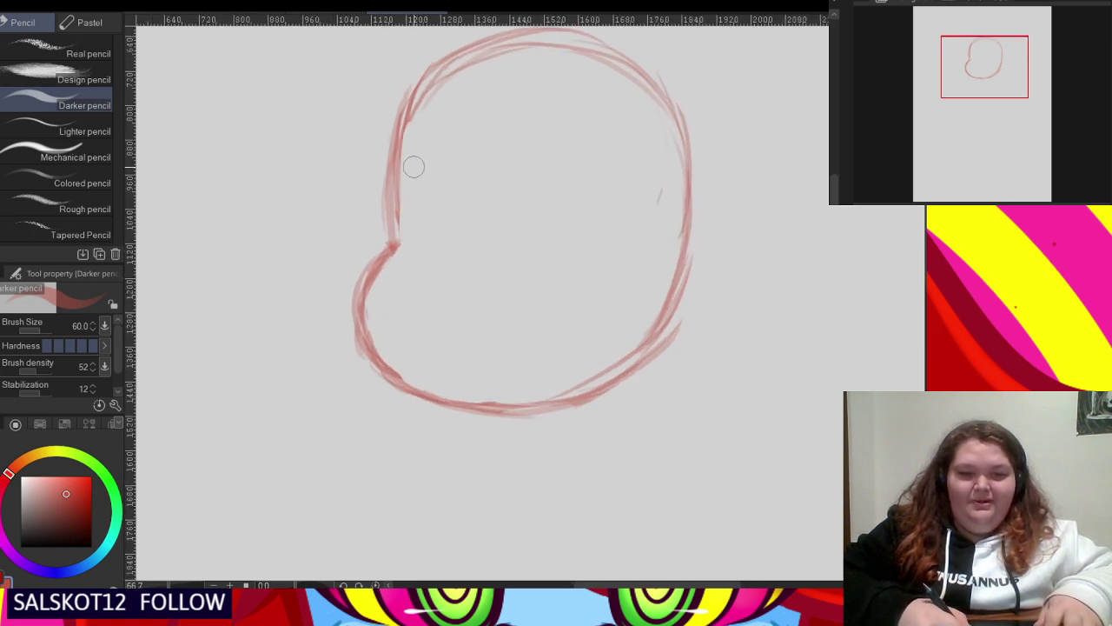
- Thicken the left forehead line from the notch up to the top curve, undoing unwanted strokes
{"action": "mouse_move", "coordinate": [408, 122]}
{"action": "left_mouse_down"}
{"action": "mouse_move", "coordinate": [408, 237]}
{"action": "mouse_move", "coordinate": [394, 247]}
{"action": "mouse_move", "coordinate": [422, 78]}
{"action": "left_mouse_up"}
{"action": "key", "text": "ctrl+z"}
{"action": "left_click_drag", "start_coordinate": [396, 242], "coordinate": [431, 82]}
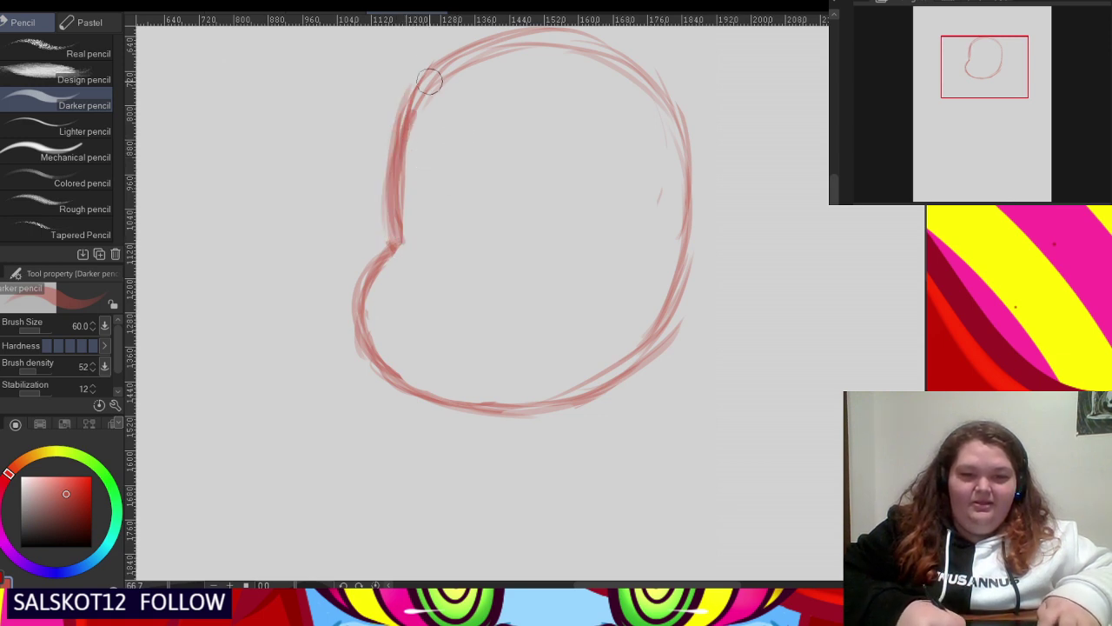
{"action": "key", "text": "ctrl+z"}
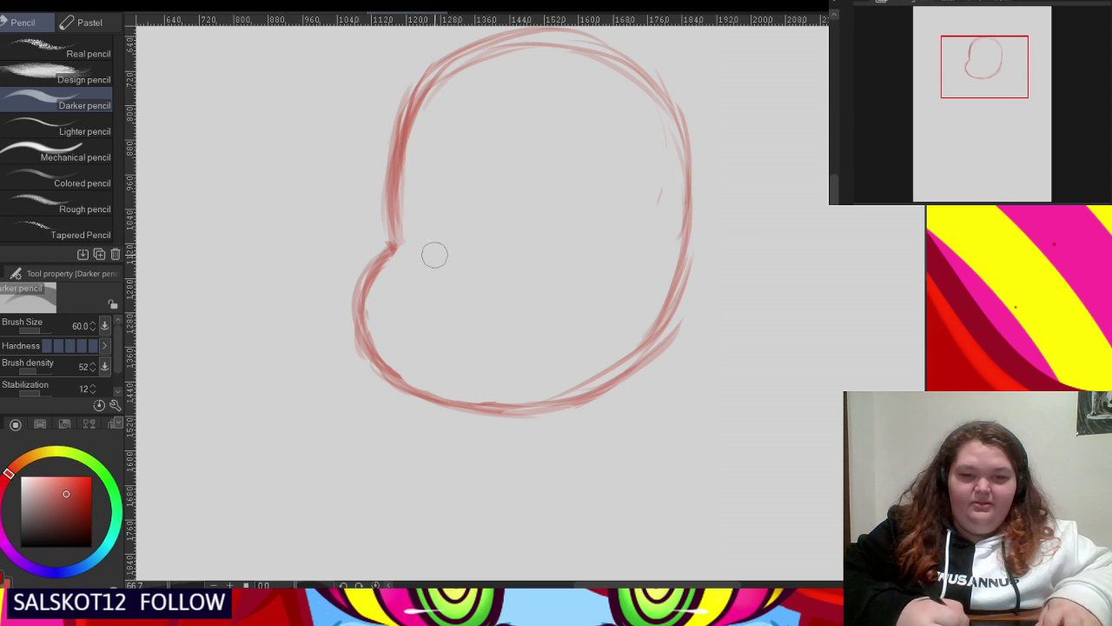
- Redraw the muzzle curve from the notch and thicken the outline around its lower left to the chin
{"action": "scroll", "coordinate": [383, 282], "scroll_direction": "down", "scroll_amount": 1}
{"action": "mouse_move", "coordinate": [423, 205]}
{"action": "left_mouse_down"}
{"action": "mouse_move", "coordinate": [367, 266]}
{"action": "mouse_move", "coordinate": [378, 323]}
{"action": "left_mouse_up"}
{"action": "scroll", "coordinate": [413, 247], "scroll_direction": "up", "scroll_amount": 2}
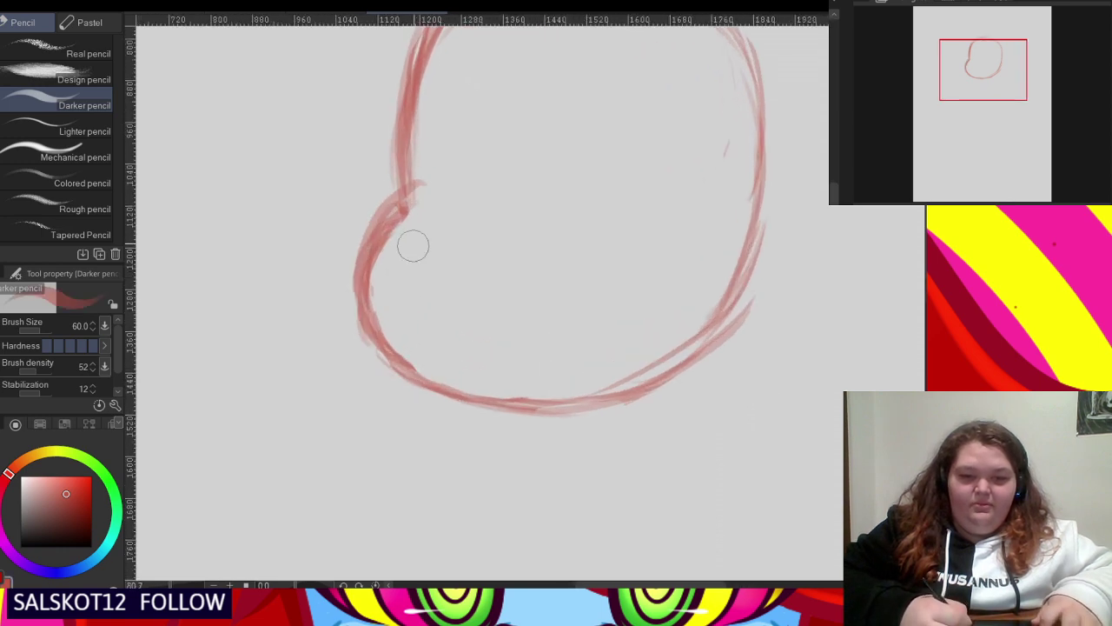
{"action": "key", "text": "ctrl+z"}
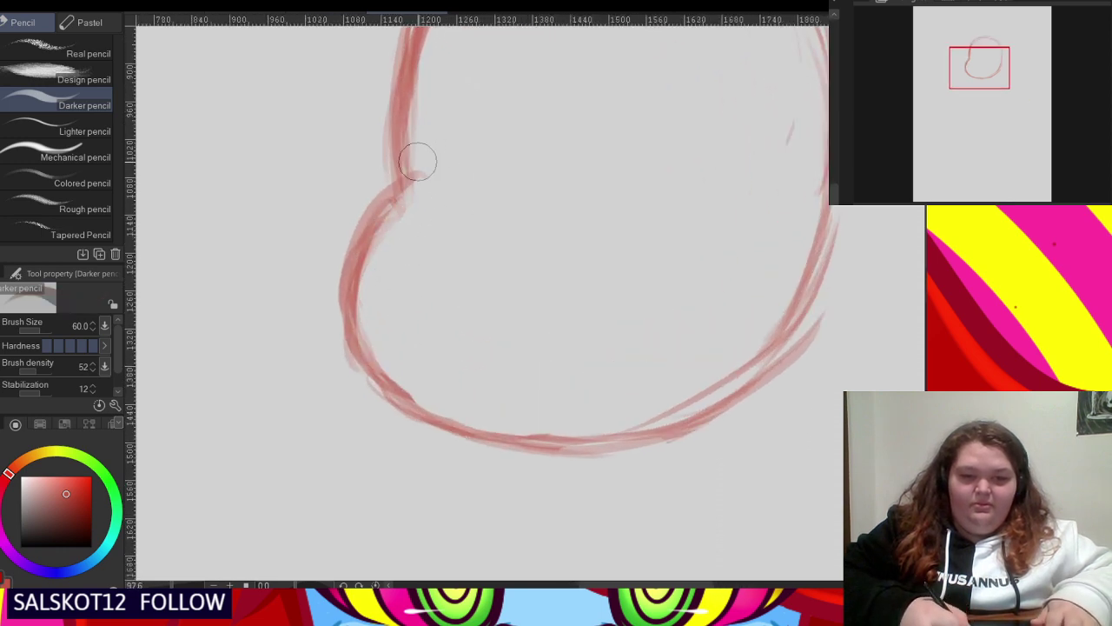
{"action": "scroll", "coordinate": [405, 330], "scroll_direction": "down", "scroll_amount": 1}
{"action": "left_click_drag", "start_coordinate": [362, 292], "coordinate": [467, 422]}
{"action": "left_click_drag", "start_coordinate": [382, 375], "coordinate": [521, 435]}
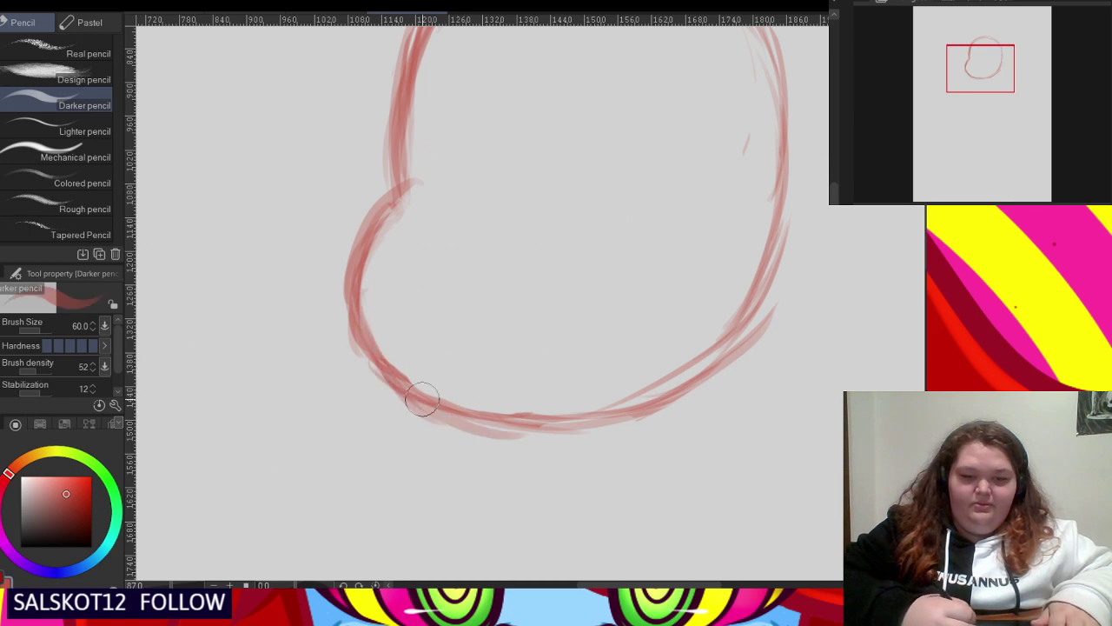
- Thicken the jawline from the chin up to the right side of the head, redoing the strokes on the right
{"action": "left_click_drag", "start_coordinate": [422, 399], "coordinate": [592, 419]}
{"action": "mouse_move", "coordinate": [359, 286]}
{"action": "left_mouse_down"}
{"action": "mouse_move", "coordinate": [573, 425]}
{"action": "mouse_move", "coordinate": [608, 417]}
{"action": "mouse_move", "coordinate": [721, 336]}
{"action": "left_mouse_up"}
{"action": "left_click_drag", "start_coordinate": [545, 413], "coordinate": [770, 313]}
{"action": "key", "text": "ctrl+z"}
{"action": "key", "text": "ctrl+z"}
{"action": "mouse_move", "coordinate": [569, 416]}
{"action": "left_mouse_down"}
{"action": "mouse_move", "coordinate": [644, 392]}
{"action": "mouse_move", "coordinate": [626, 399]}
{"action": "mouse_move", "coordinate": [767, 289]}
{"action": "left_mouse_up"}
{"action": "left_click_drag", "start_coordinate": [724, 346], "coordinate": [786, 204]}
{"action": "scroll", "coordinate": [679, 228], "scroll_direction": "down", "scroll_amount": 2}
{"action": "scroll", "coordinate": [622, 178], "scroll_direction": "up", "scroll_amount": 1}
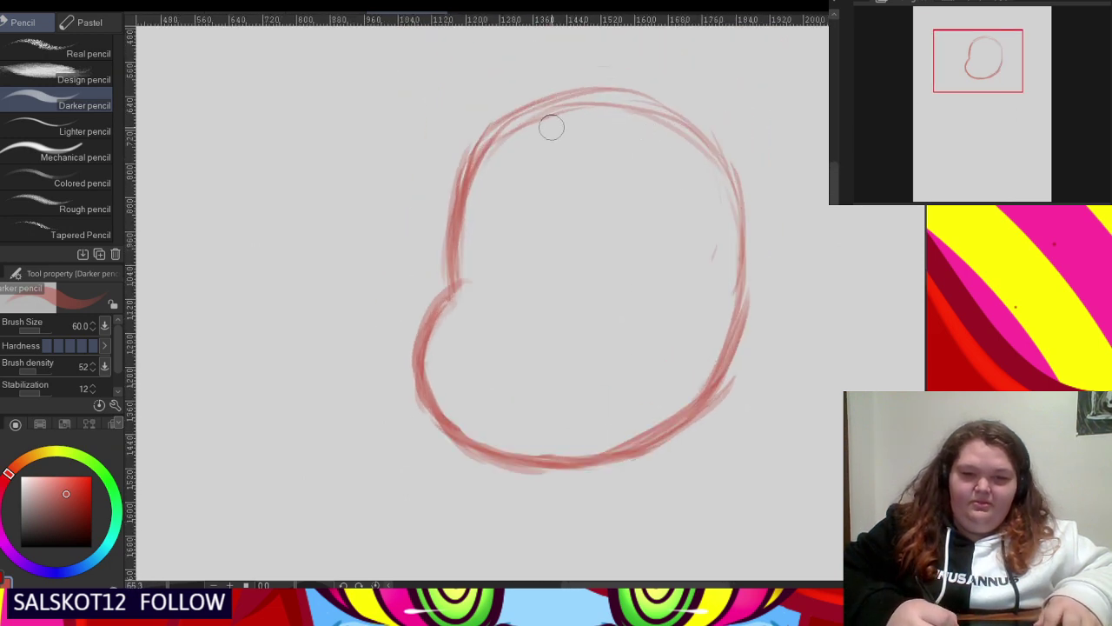
- Thicken the head outline from the forehead over the top and down the right side
{"action": "mouse_move", "coordinate": [484, 167]}
{"action": "left_mouse_down"}
{"action": "mouse_move", "coordinate": [514, 138]}
{"action": "mouse_move", "coordinate": [660, 117]}
{"action": "mouse_move", "coordinate": [615, 95]}
{"action": "mouse_move", "coordinate": [729, 207]}
{"action": "mouse_move", "coordinate": [736, 225]}
{"action": "mouse_move", "coordinate": [718, 192]}
{"action": "mouse_move", "coordinate": [717, 349]}
{"action": "left_mouse_up"}
{"action": "scroll", "coordinate": [608, 121], "scroll_direction": "down", "scroll_amount": 2}
{"action": "scroll", "coordinate": [531, 278], "scroll_direction": "up", "scroll_amount": 1}
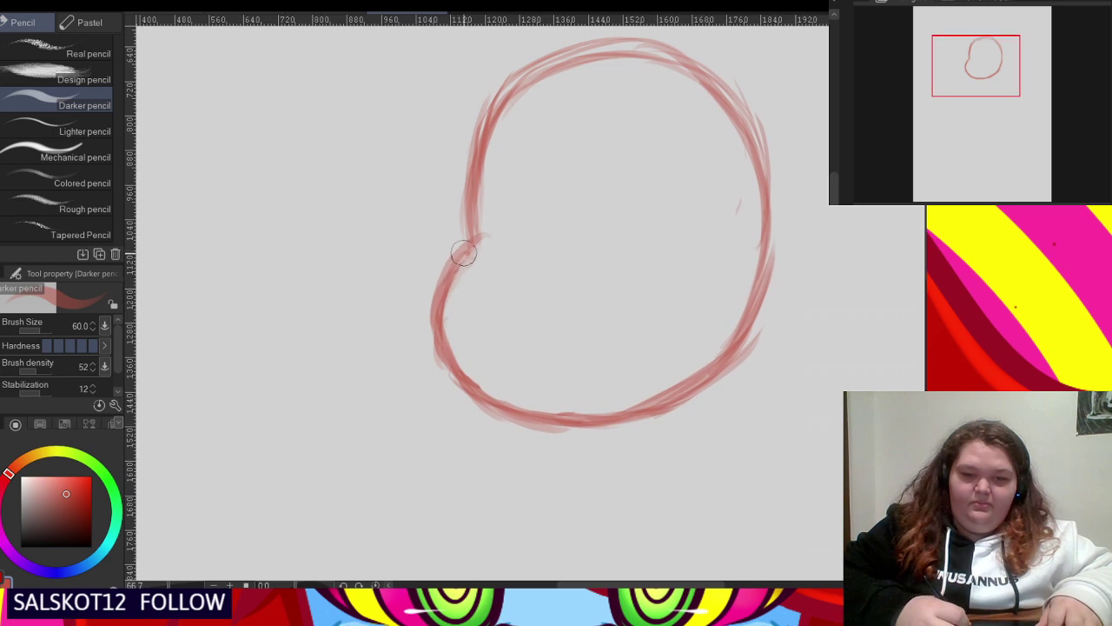
- Darken the muzzle's front curve up to the notch and lighten the stray mark inside the head's right side
{"action": "mouse_move", "coordinate": [464, 251]}
{"action": "left_mouse_down"}
{"action": "mouse_move", "coordinate": [446, 279]}
{"action": "mouse_move", "coordinate": [451, 357]}
{"action": "mouse_move", "coordinate": [484, 404]}
{"action": "mouse_move", "coordinate": [467, 246]}
{"action": "left_mouse_up"}
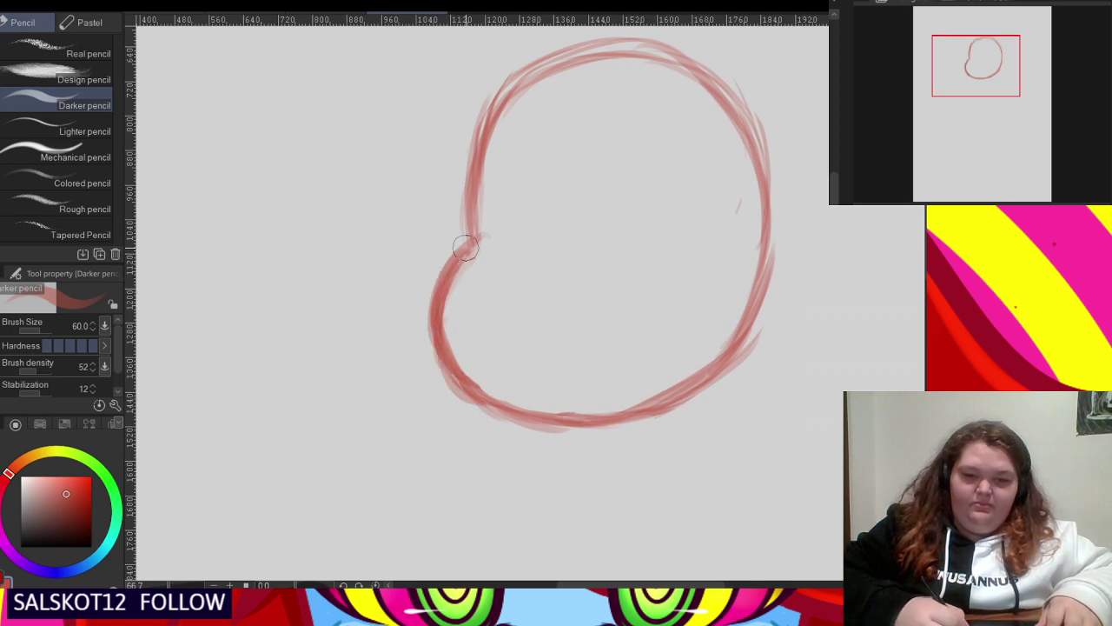
{"action": "key", "text": "c"}
{"action": "left_click_drag", "start_coordinate": [487, 384], "coordinate": [481, 243]}
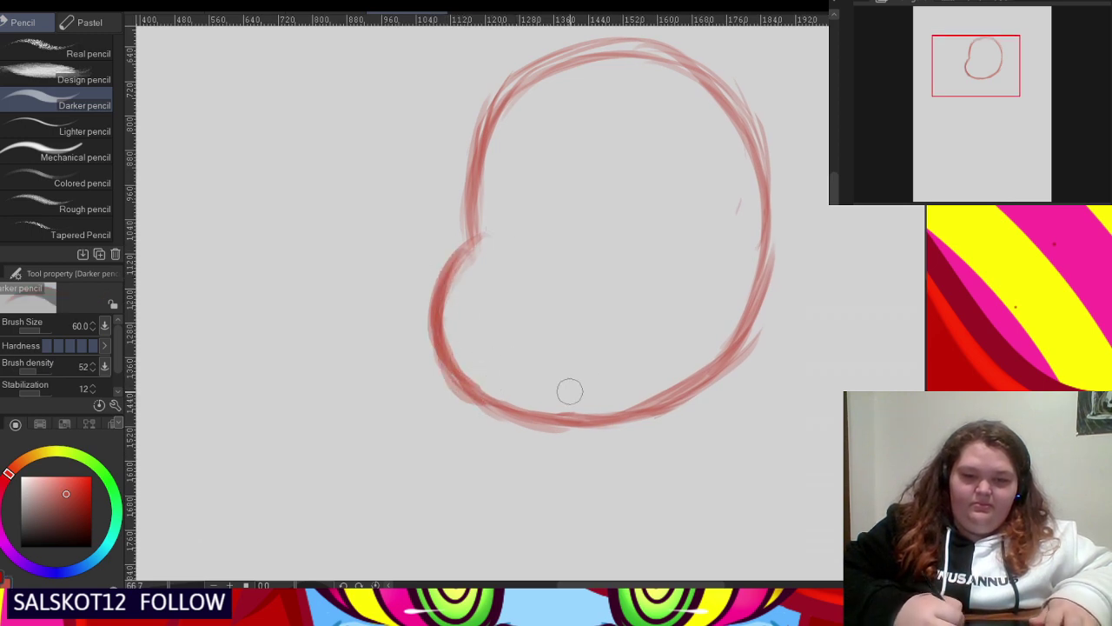
{"action": "scroll", "coordinate": [494, 193], "scroll_direction": "up", "scroll_amount": 1}
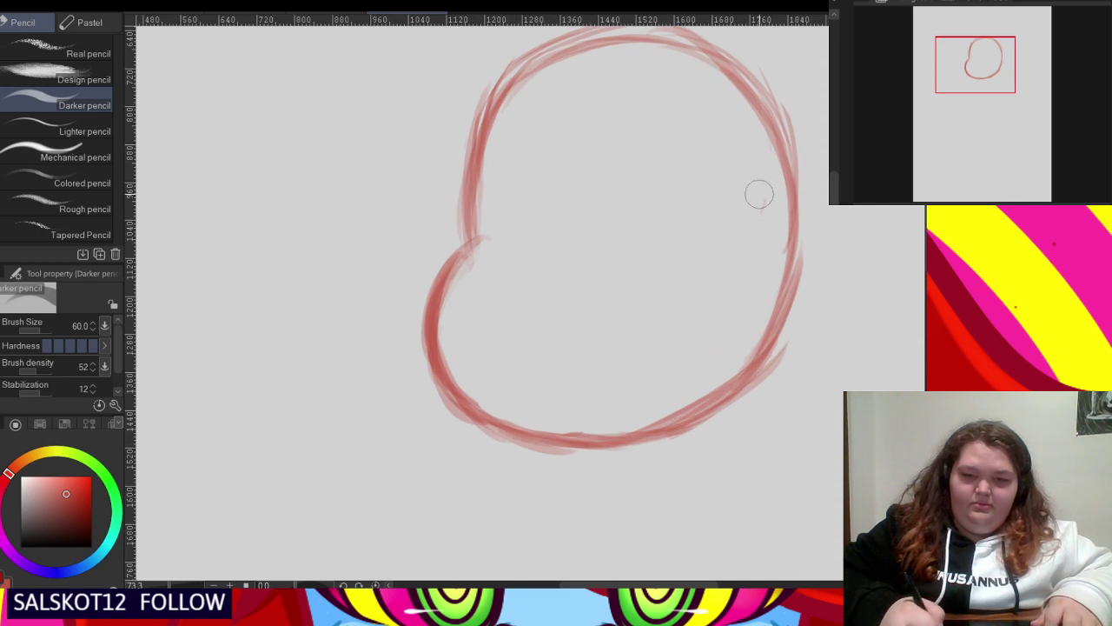
{"action": "scroll", "coordinate": [695, 192], "scroll_direction": "down", "scroll_amount": 2}
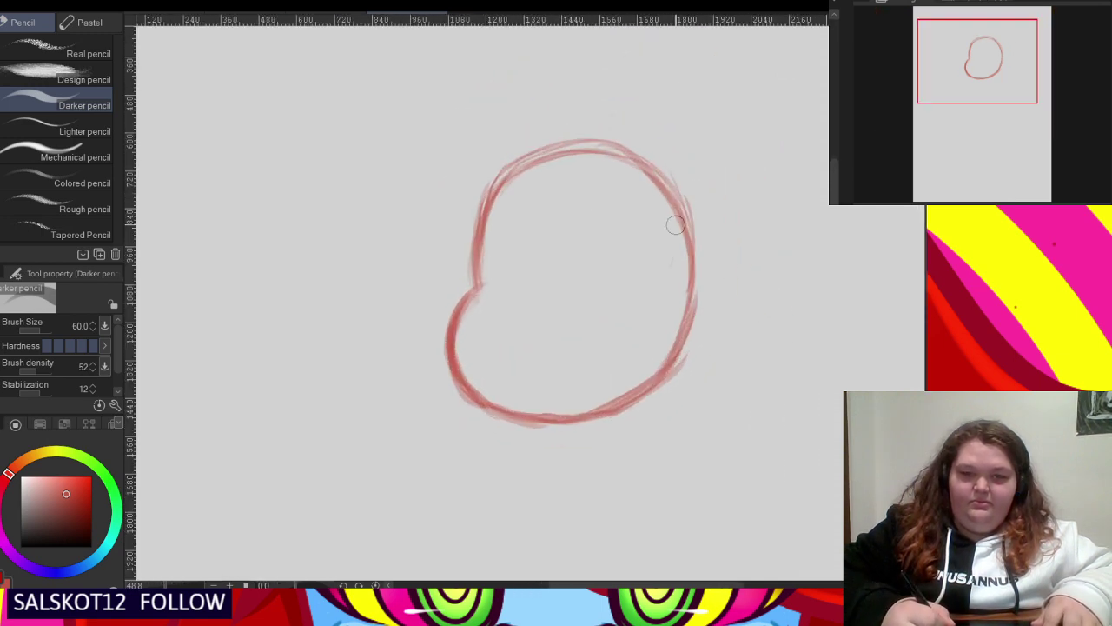
- Sketch two short neck lines below the chin, each flaring outward at its base
{"action": "scroll", "coordinate": [586, 377], "scroll_direction": "up", "scroll_amount": 2}
{"action": "mouse_move", "coordinate": [547, 358]}
{"action": "left_mouse_down"}
{"action": "mouse_move", "coordinate": [562, 405]}
{"action": "mouse_move", "coordinate": [532, 418]}
{"action": "left_mouse_up"}
{"action": "mouse_move", "coordinate": [619, 356]}
{"action": "left_mouse_down"}
{"action": "mouse_move", "coordinate": [623, 405]}
{"action": "mouse_move", "coordinate": [666, 418]}
{"action": "left_mouse_up"}
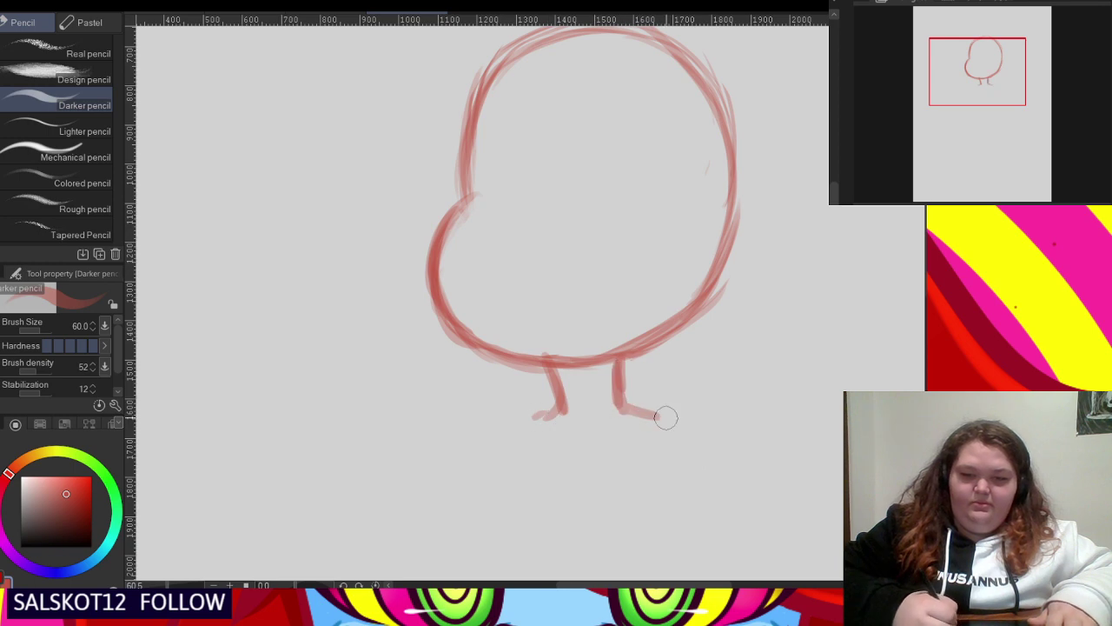
{"action": "scroll", "coordinate": [629, 287], "scroll_direction": "up", "scroll_amount": 1}
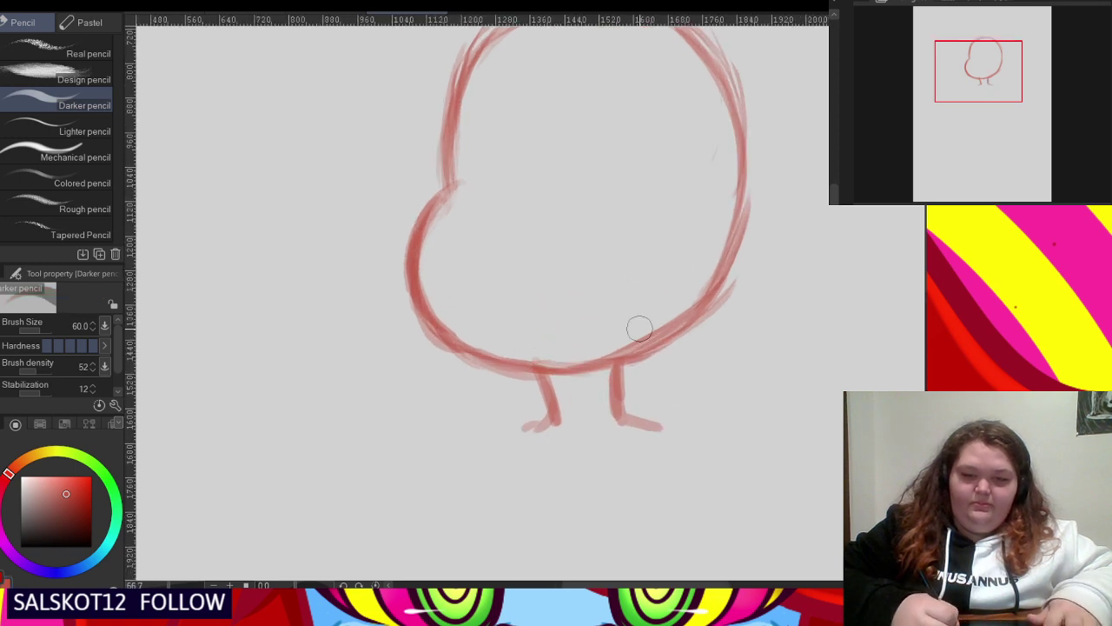
- Sketch a shoulder line across the base of the neck, replacing the first attempt
{"action": "scroll", "coordinate": [608, 265], "scroll_direction": "down", "scroll_amount": 3}
{"action": "scroll", "coordinate": [580, 365], "scroll_direction": "up", "scroll_amount": 2}
{"action": "mouse_move", "coordinate": [524, 341]}
{"action": "left_mouse_down"}
{"action": "mouse_move", "coordinate": [606, 332]}
{"action": "mouse_move", "coordinate": [666, 342]}
{"action": "left_mouse_up"}
{"action": "key", "text": "ctrl+z"}
{"action": "left_click_drag", "start_coordinate": [524, 347], "coordinate": [675, 333]}
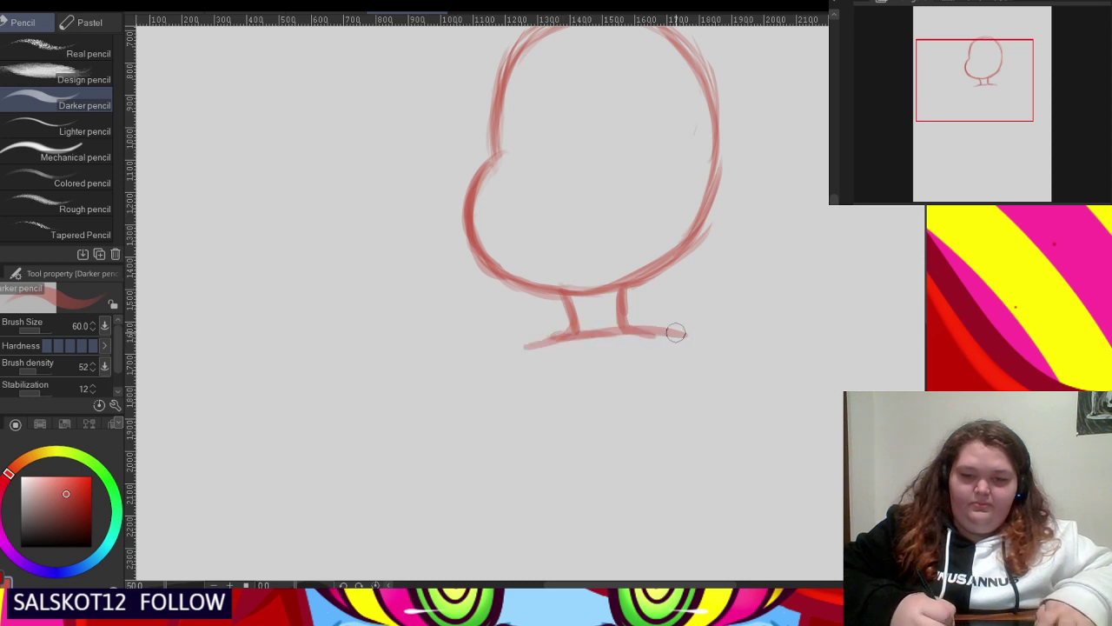
- Sketch a long, slightly bowed torso line down from the left shoulder, undoing the earlier attempts
{"action": "scroll", "coordinate": [574, 173], "scroll_direction": "down", "scroll_amount": 2}
{"action": "scroll", "coordinate": [559, 271], "scroll_direction": "up", "scroll_amount": 1}
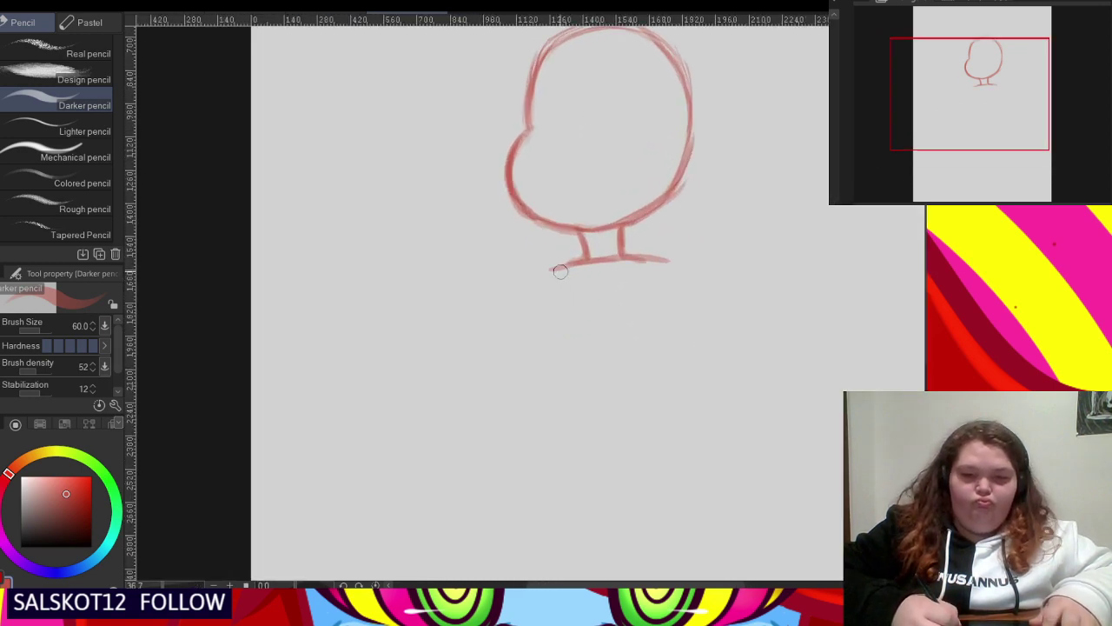
{"action": "key", "text": "ctrl+z"}
{"action": "left_click_drag", "start_coordinate": [560, 264], "coordinate": [569, 368]}
{"action": "left_click_drag", "start_coordinate": [557, 291], "coordinate": [581, 407]}
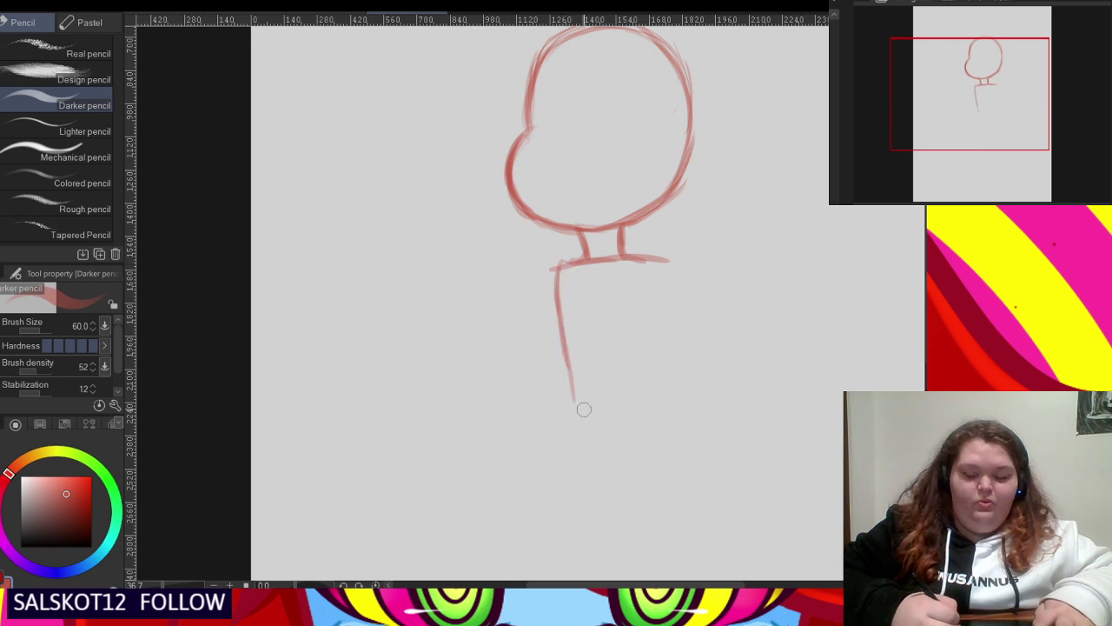
{"action": "key", "text": "ctrl+z"}
{"action": "key", "text": "ctrl+z"}
{"action": "left_click_drag", "start_coordinate": [554, 266], "coordinate": [574, 435]}
{"action": "left_click_drag", "start_coordinate": [551, 356], "coordinate": [573, 436]}
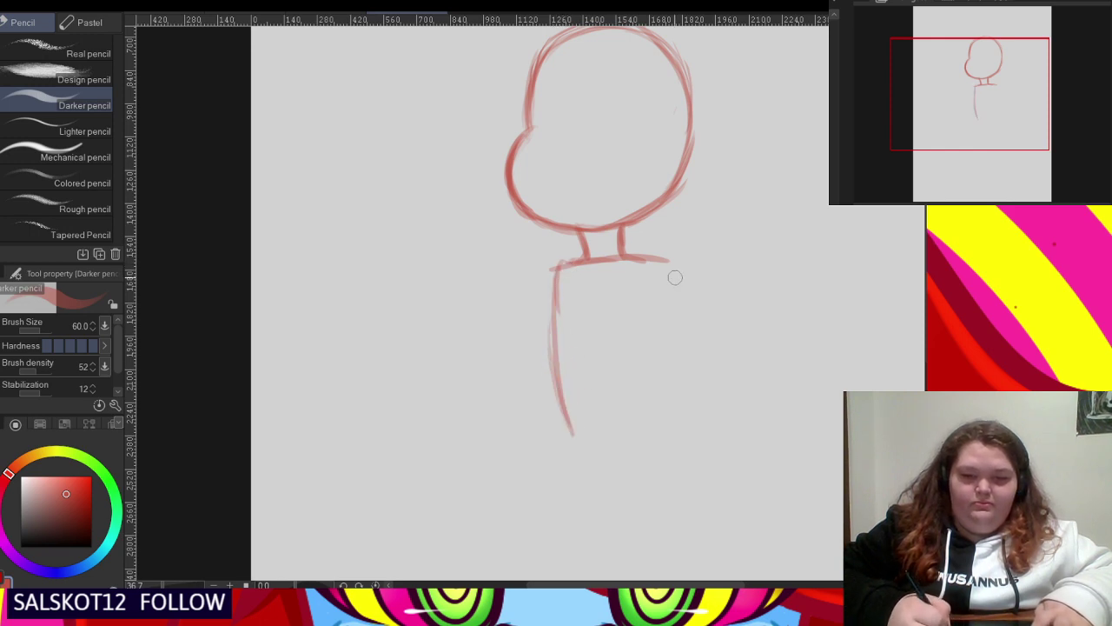
- Sketch the torso's right side from the shoulder in to the waist and out over the hip, and reinforce it
{"action": "mouse_move", "coordinate": [672, 260]}
{"action": "left_mouse_down"}
{"action": "mouse_move", "coordinate": [661, 365]}
{"action": "mouse_move", "coordinate": [710, 415]}
{"action": "left_mouse_up"}
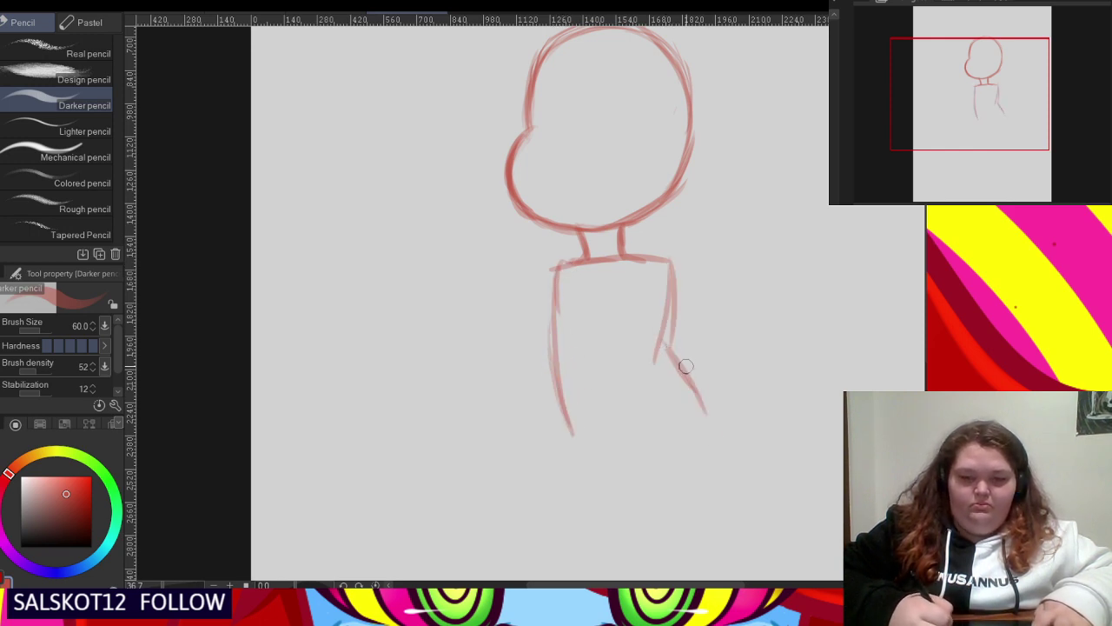
{"action": "left_click_drag", "start_coordinate": [668, 346], "coordinate": [714, 434]}
{"action": "scroll", "coordinate": [696, 432], "scroll_direction": "up", "scroll_amount": 2}
{"action": "left_click_drag", "start_coordinate": [666, 336], "coordinate": [663, 233]}
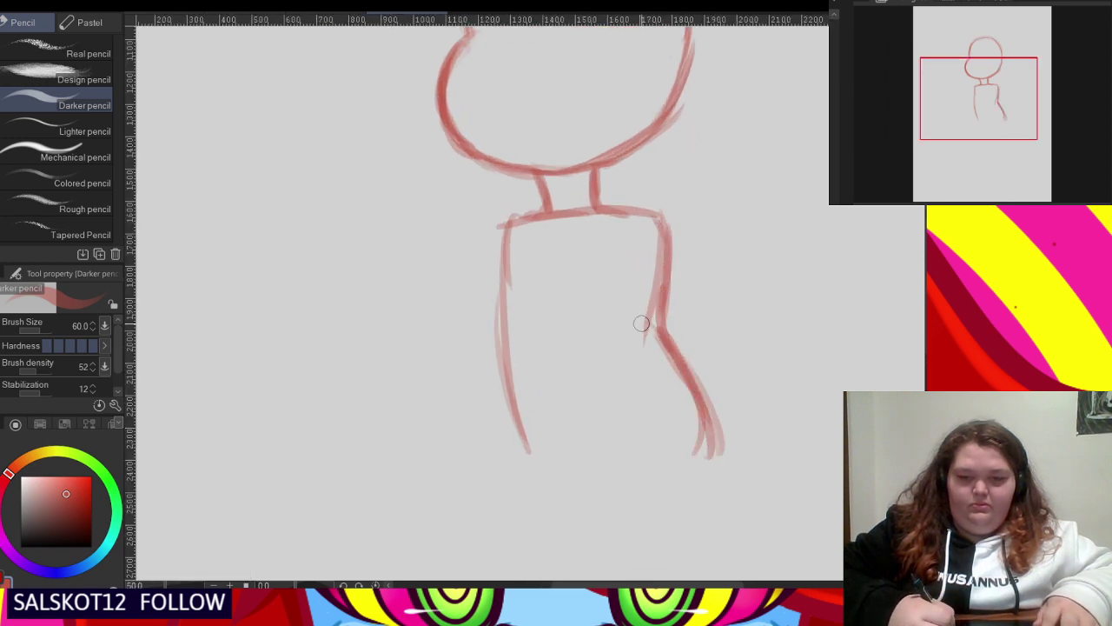
- Erase the shoulder line across the neck opening and trim its overshoot past the left shoulder
{"action": "scroll", "coordinate": [630, 310], "scroll_direction": "down", "scroll_amount": 3}
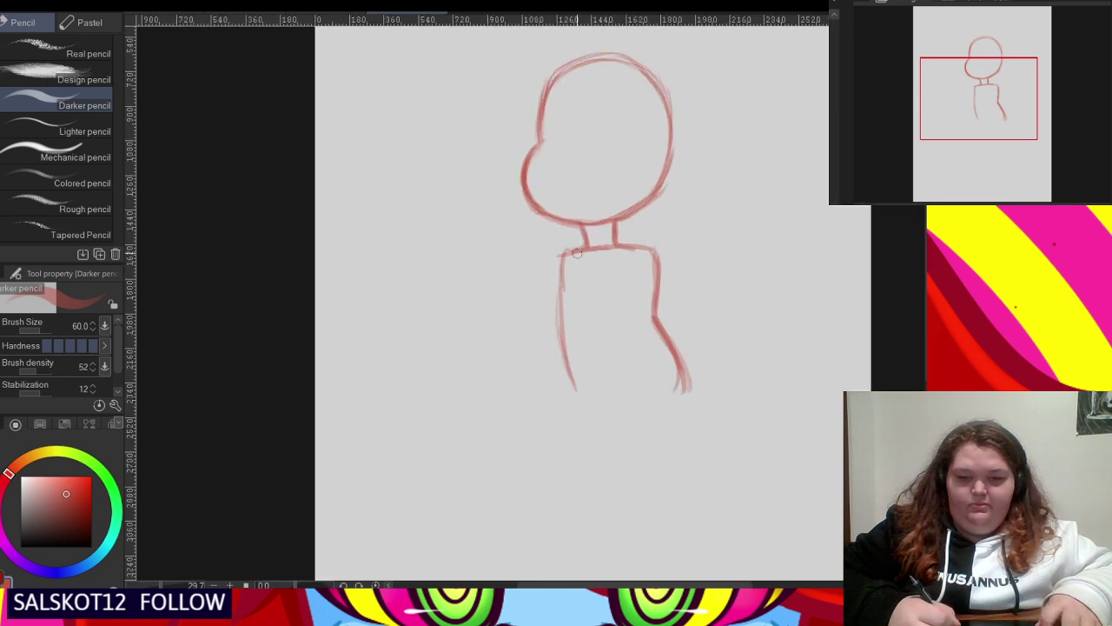
{"action": "scroll", "coordinate": [576, 252], "scroll_direction": "up", "scroll_amount": 2}
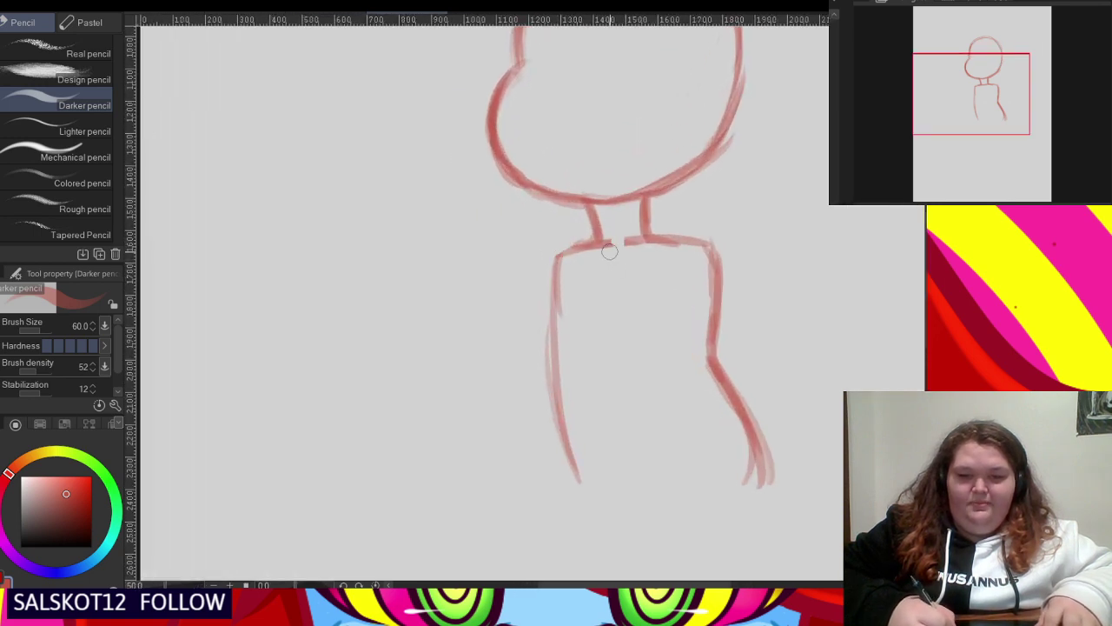
{"action": "scroll", "coordinate": [643, 249], "scroll_direction": "down", "scroll_amount": 2}
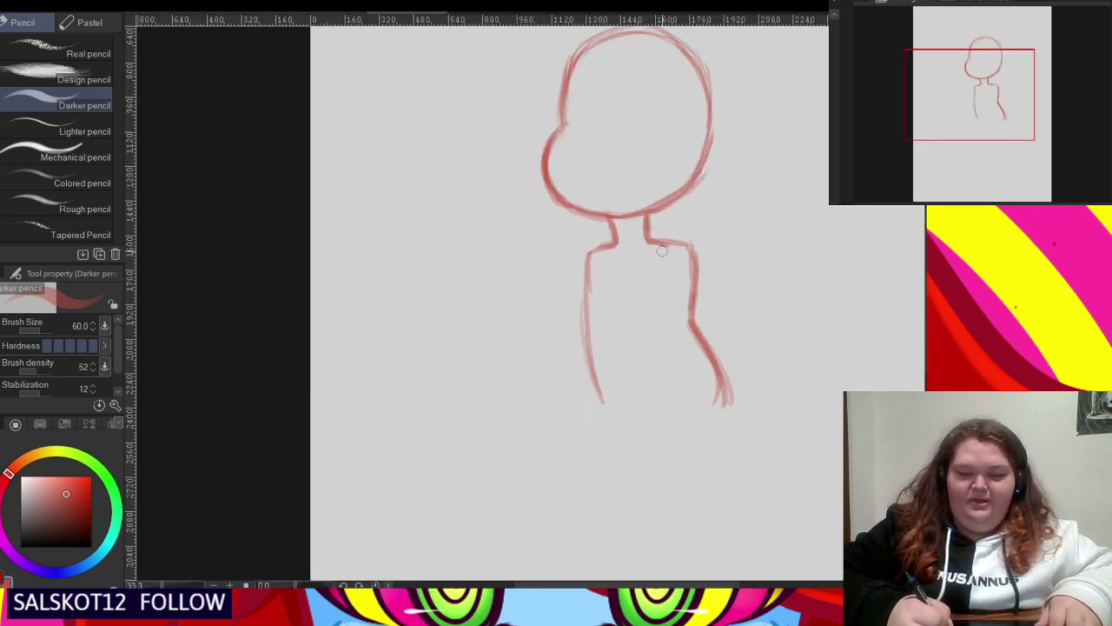
{"action": "scroll", "coordinate": [765, 395], "scroll_direction": "up", "scroll_amount": 2}
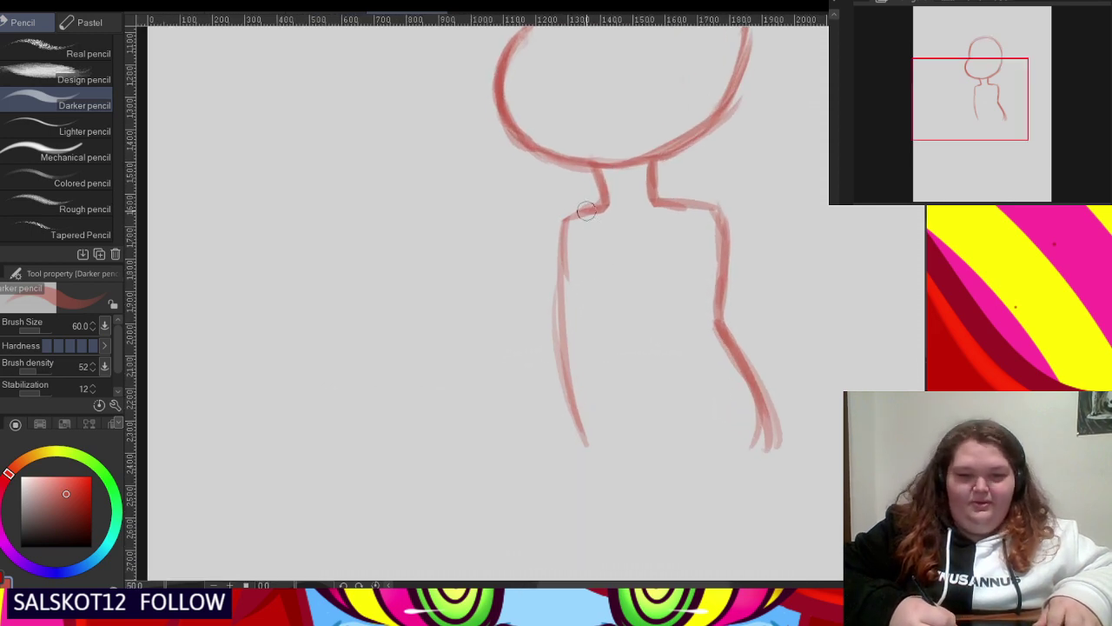
- Redraw the left side of the torso as one smooth curve from the shoulder to the hip and erase the old inner line
{"action": "mouse_move", "coordinate": [594, 207]}
{"action": "left_mouse_down"}
{"action": "mouse_move", "coordinate": [554, 281]}
{"action": "mouse_move", "coordinate": [569, 427]}
{"action": "left_mouse_up"}
{"action": "left_click_drag", "start_coordinate": [589, 447], "coordinate": [606, 461]}
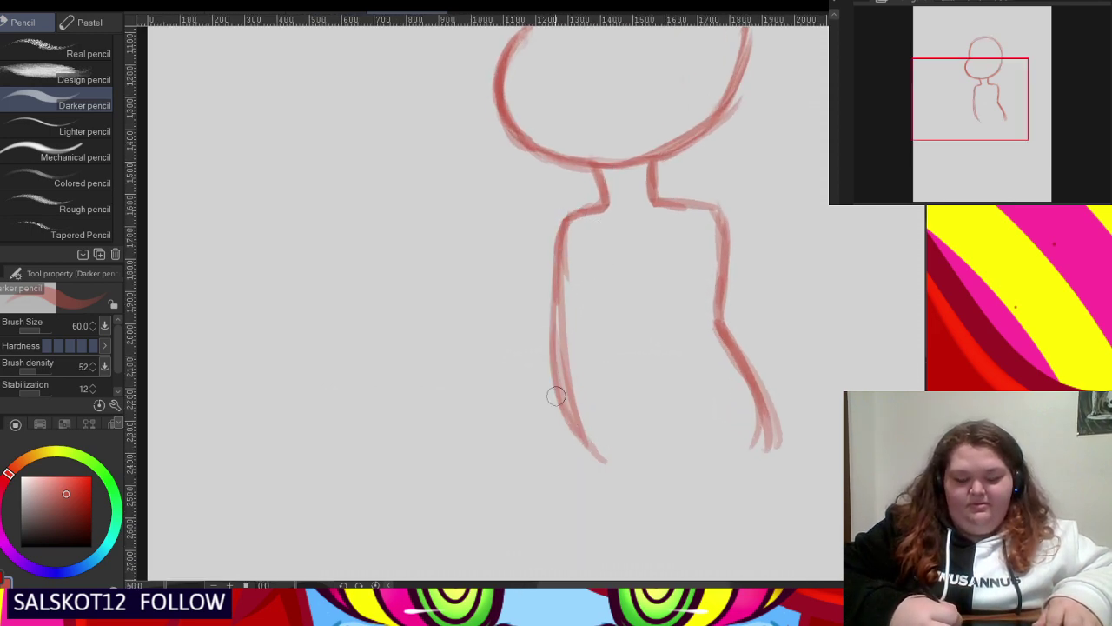
{"action": "mouse_move", "coordinate": [574, 250]}
{"action": "left_mouse_down"}
{"action": "mouse_move", "coordinate": [562, 311]}
{"action": "mouse_move", "coordinate": [572, 421]}
{"action": "left_mouse_up"}
{"action": "scroll", "coordinate": [608, 324], "scroll_direction": "down", "scroll_amount": 2}
{"action": "scroll", "coordinate": [709, 392], "scroll_direction": "up", "scroll_amount": 2}
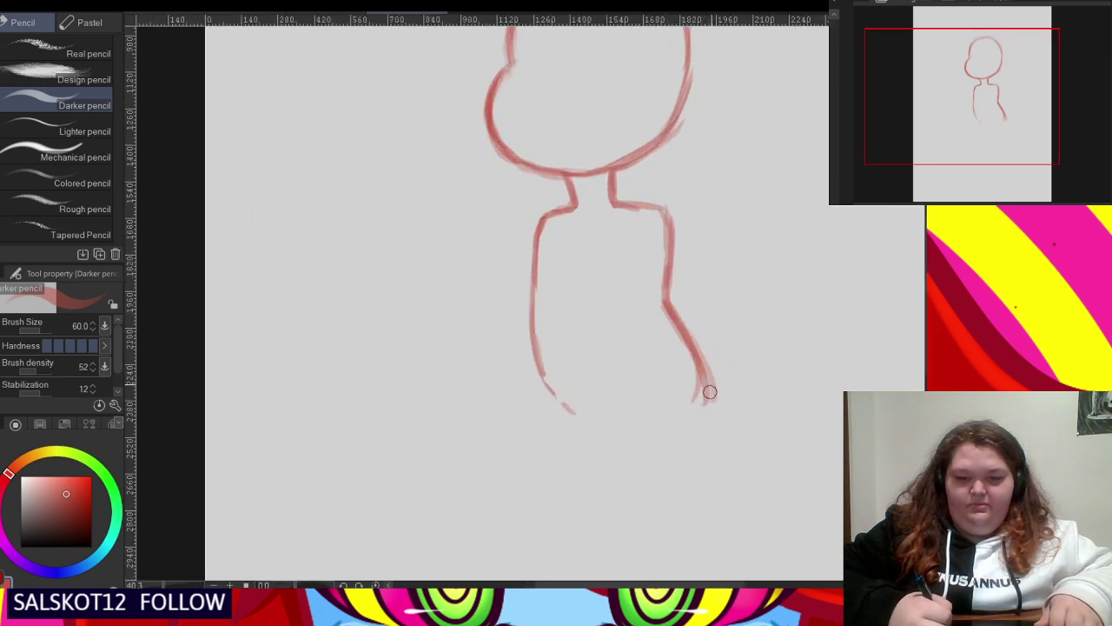
- Erase the stray strokes around the lower end of the right hip line, leaving one inward curve
{"action": "left_click_drag", "start_coordinate": [710, 382], "coordinate": [700, 442]}
{"action": "left_click_drag", "start_coordinate": [707, 358], "coordinate": [710, 405]}
{"action": "scroll", "coordinate": [651, 295], "scroll_direction": "down", "scroll_amount": 3}
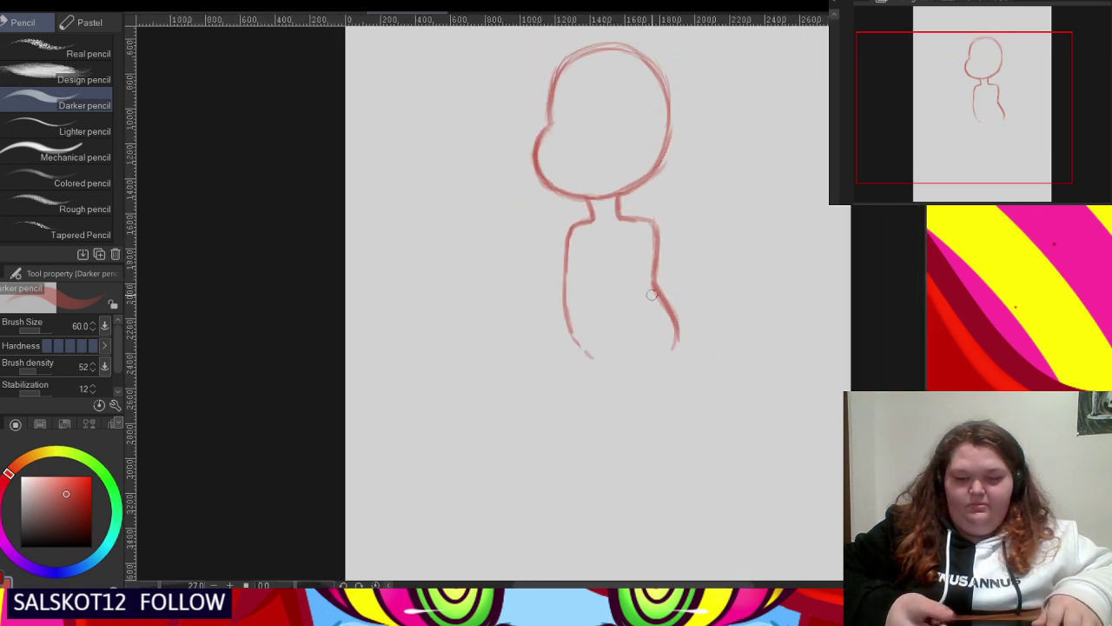
- Examine the overall proportions of the head, neck and torso sketch
{"action": "scroll", "coordinate": [630, 357], "scroll_direction": "up", "scroll_amount": 2}
{"action": "scroll", "coordinate": [578, 246], "scroll_direction": "down", "scroll_amount": 3}
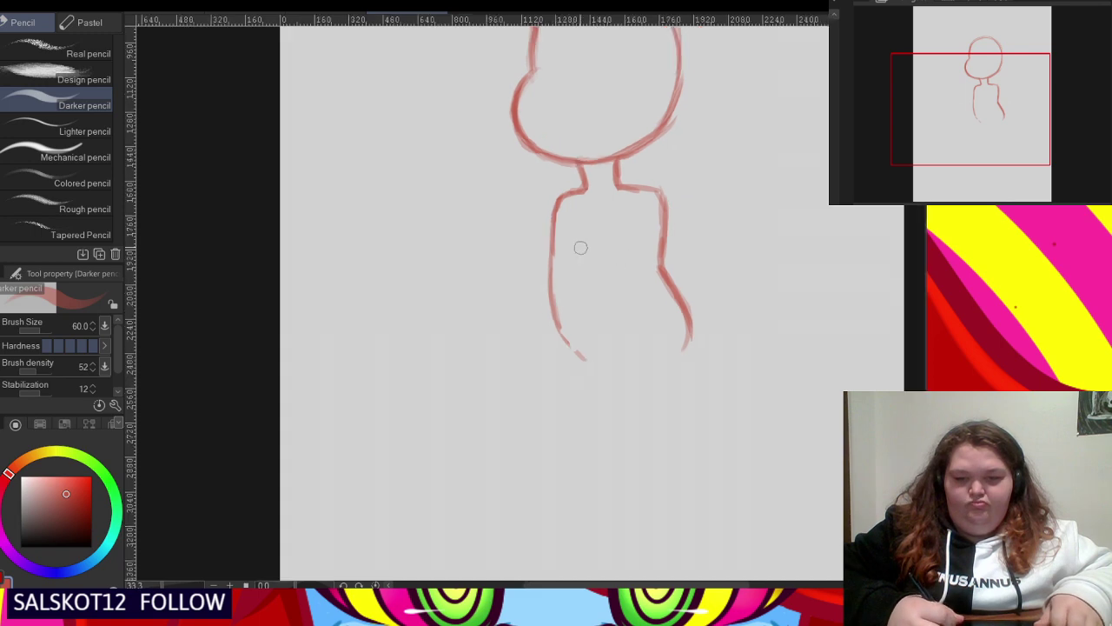
{"action": "scroll", "coordinate": [570, 126], "scroll_direction": "up", "scroll_amount": 1}
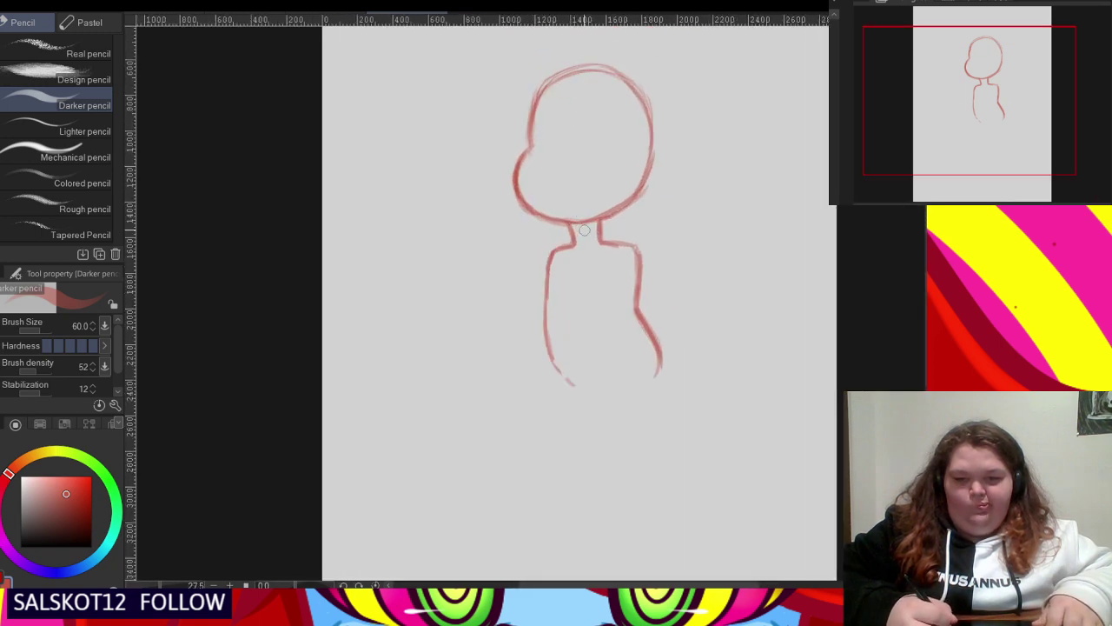
{"action": "scroll", "coordinate": [584, 230], "scroll_direction": "up", "scroll_amount": 1}
{"action": "scroll", "coordinate": [531, 139], "scroll_direction": "down", "scroll_amount": 1}
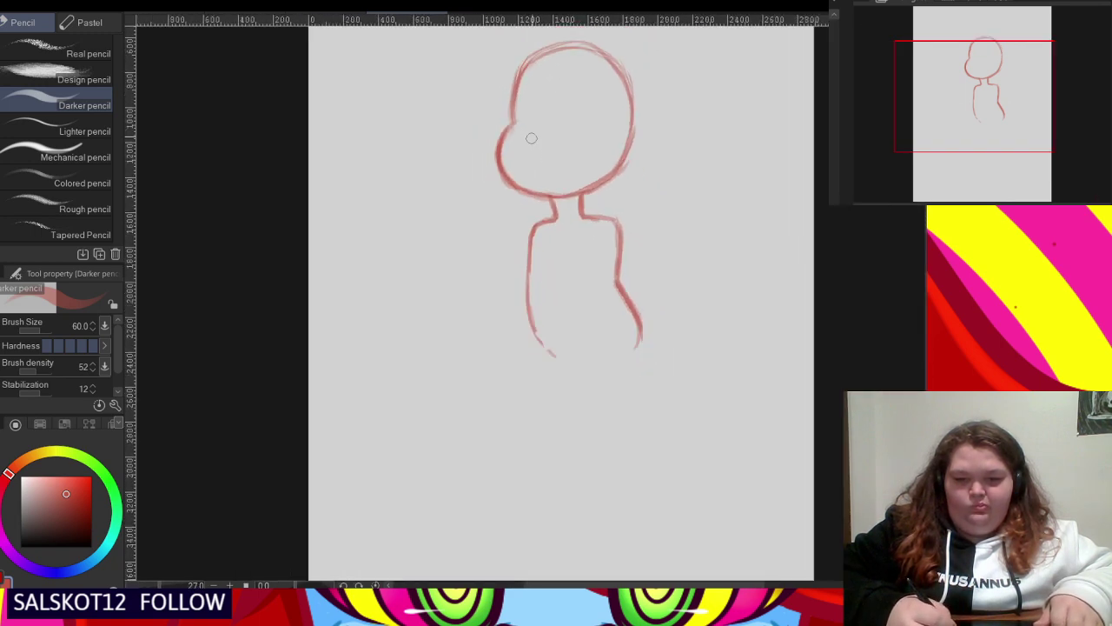
{"action": "scroll", "coordinate": [532, 139], "scroll_direction": "down", "scroll_amount": 1}
{"action": "scroll", "coordinate": [534, 148], "scroll_direction": "up", "scroll_amount": 1}
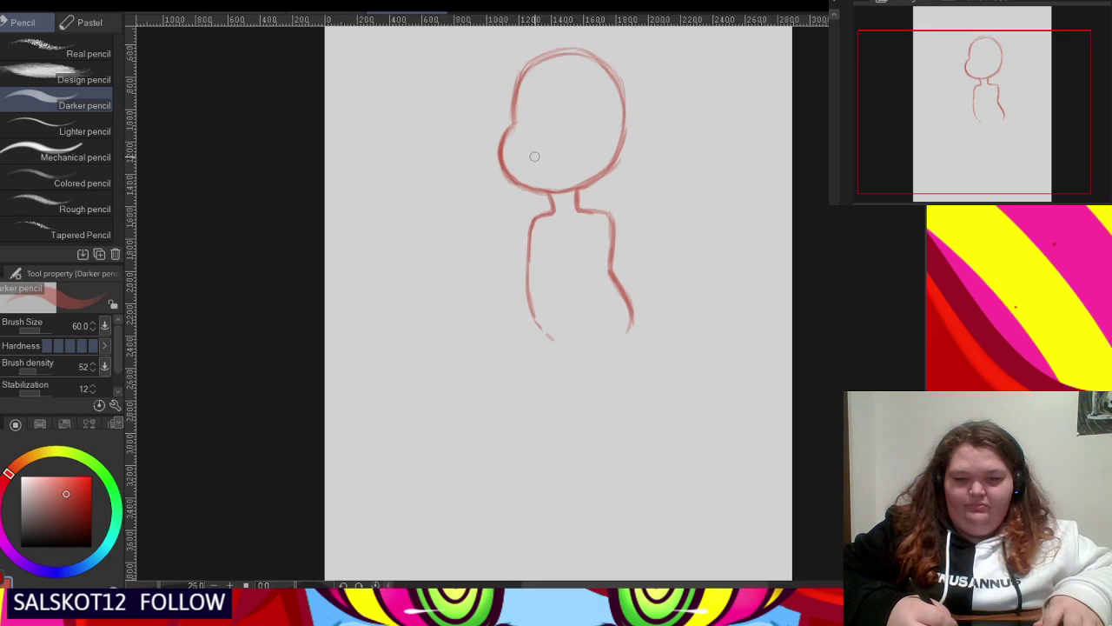
{"action": "scroll", "coordinate": [534, 156], "scroll_direction": "down", "scroll_amount": 1}
{"action": "scroll", "coordinate": [536, 139], "scroll_direction": "up", "scroll_amount": 1}
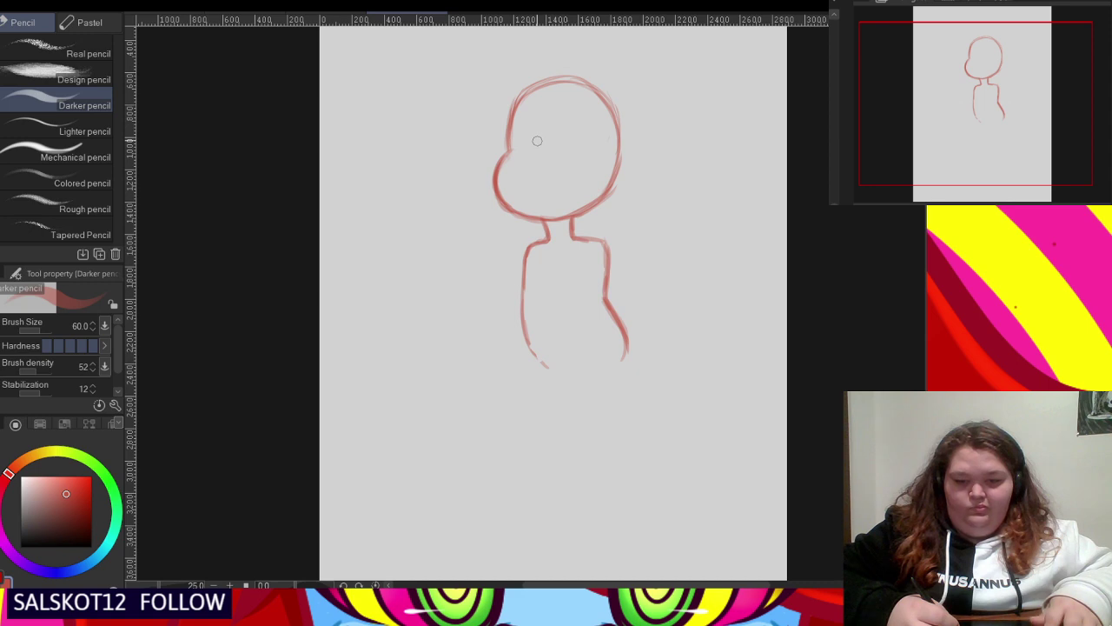
{"action": "scroll", "coordinate": [541, 253], "scroll_direction": "up", "scroll_amount": 2}
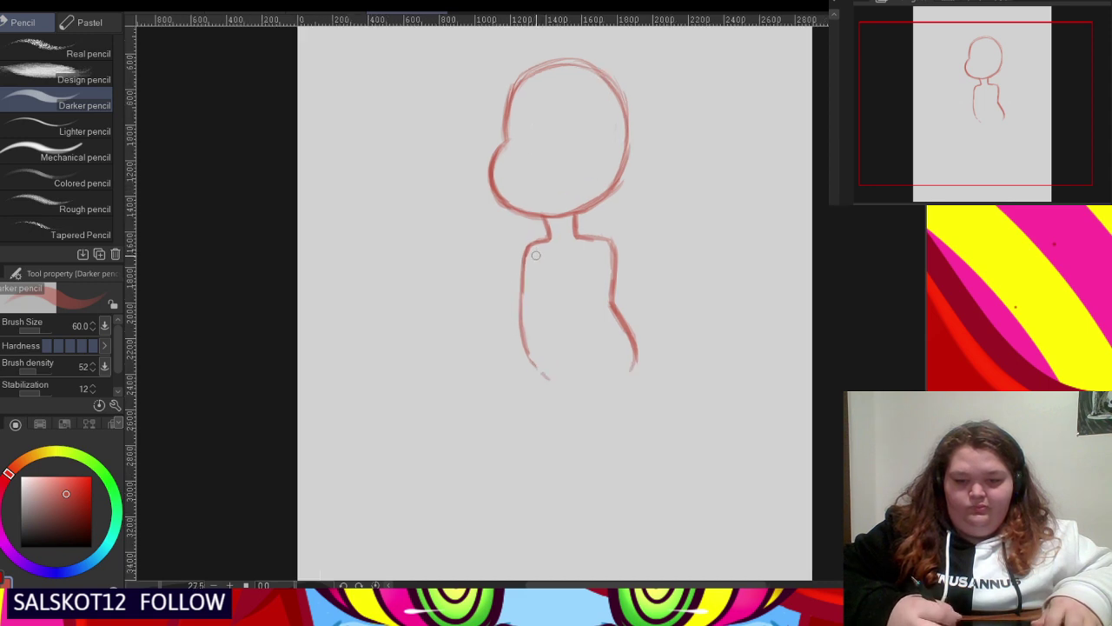
{"action": "scroll", "coordinate": [554, 243], "scroll_direction": "down", "scroll_amount": 2}
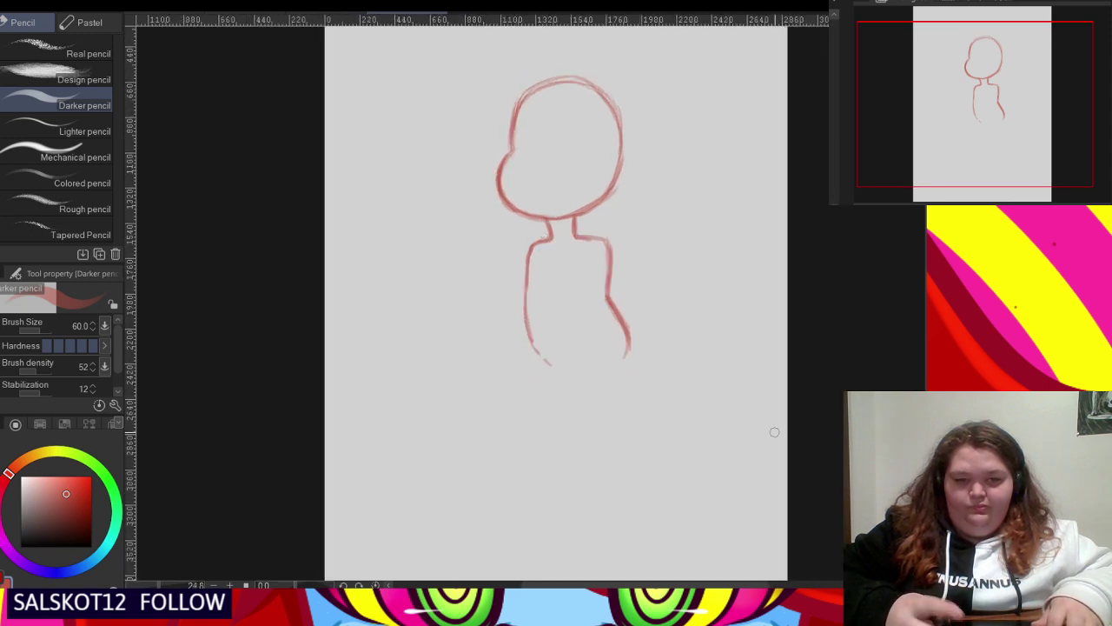
{"action": "scroll", "coordinate": [578, 224], "scroll_direction": "down", "scroll_amount": 2}
{"action": "scroll", "coordinate": [561, 187], "scroll_direction": "up", "scroll_amount": 2}
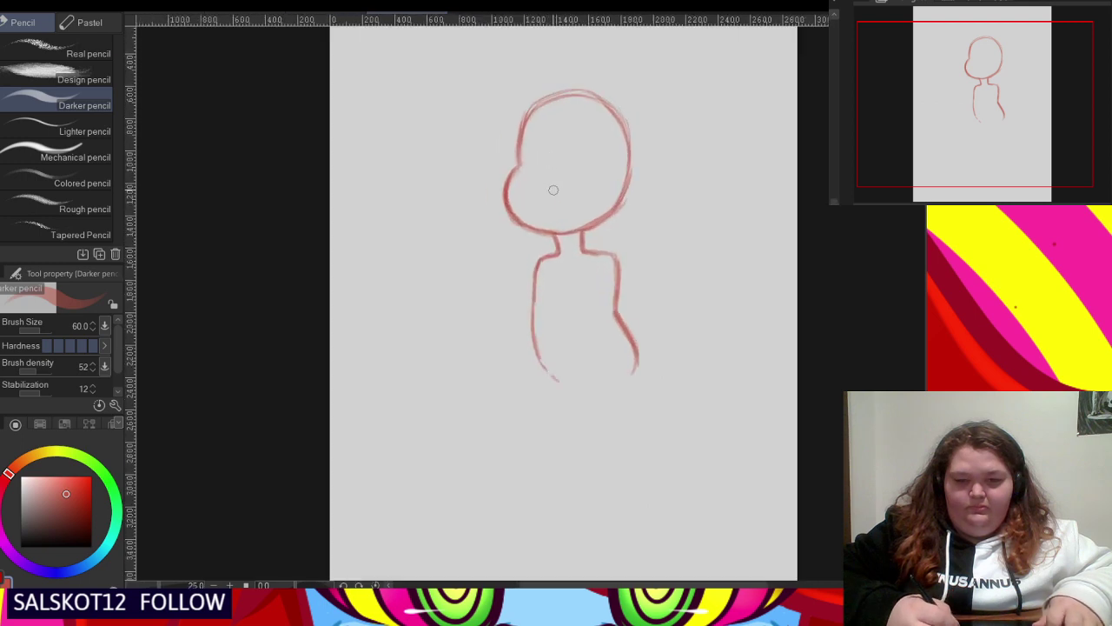
{"action": "scroll", "coordinate": [548, 169], "scroll_direction": "up", "scroll_amount": 2}
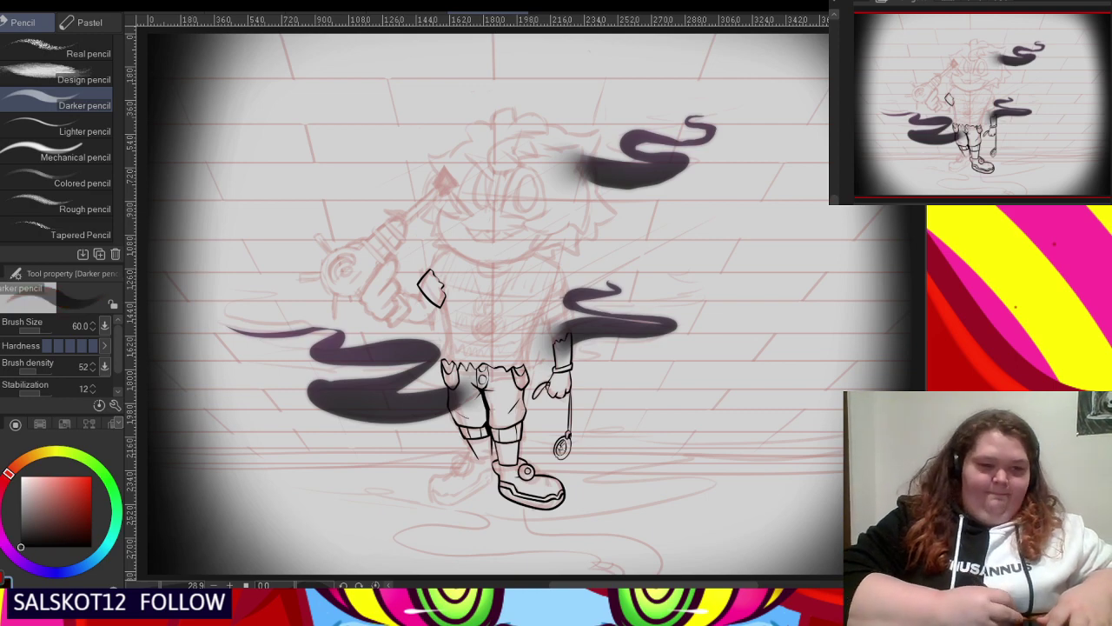
- Set up the G-pen 2 with a brush size of 30 for inking the unfinished shoe of the full-body character
{"action": "key", "text": "p"}
{"action": "scroll", "coordinate": [302, 191], "scroll_direction": "down", "scroll_amount": 2}
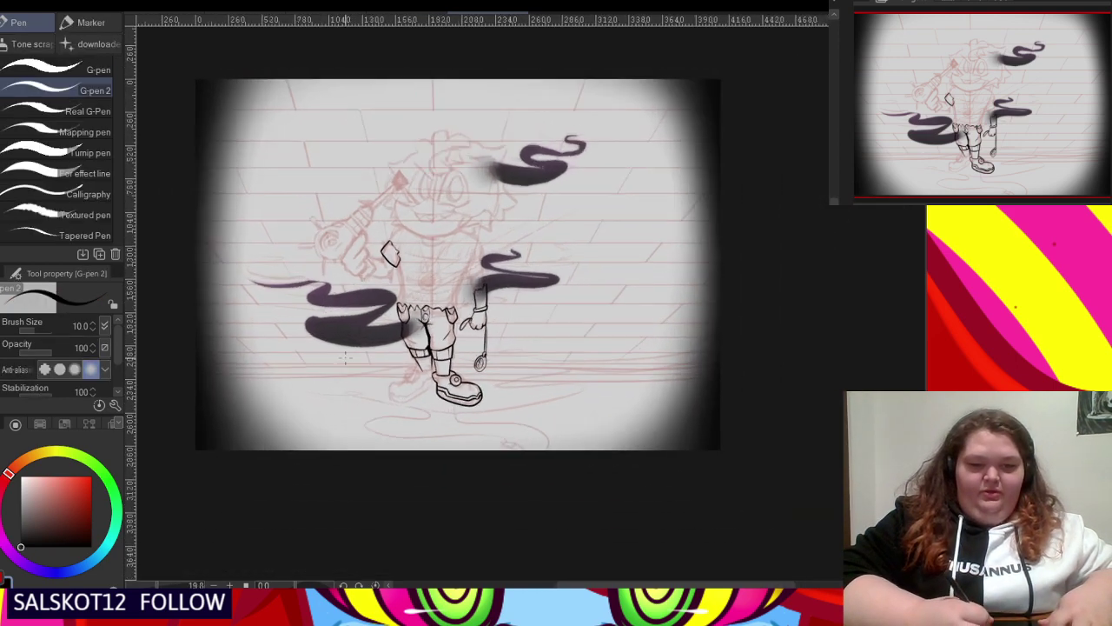
{"action": "scroll", "coordinate": [378, 382], "scroll_direction": "up", "scroll_amount": 6}
{"action": "scroll", "coordinate": [507, 382], "scroll_direction": "up", "scroll_amount": 5}
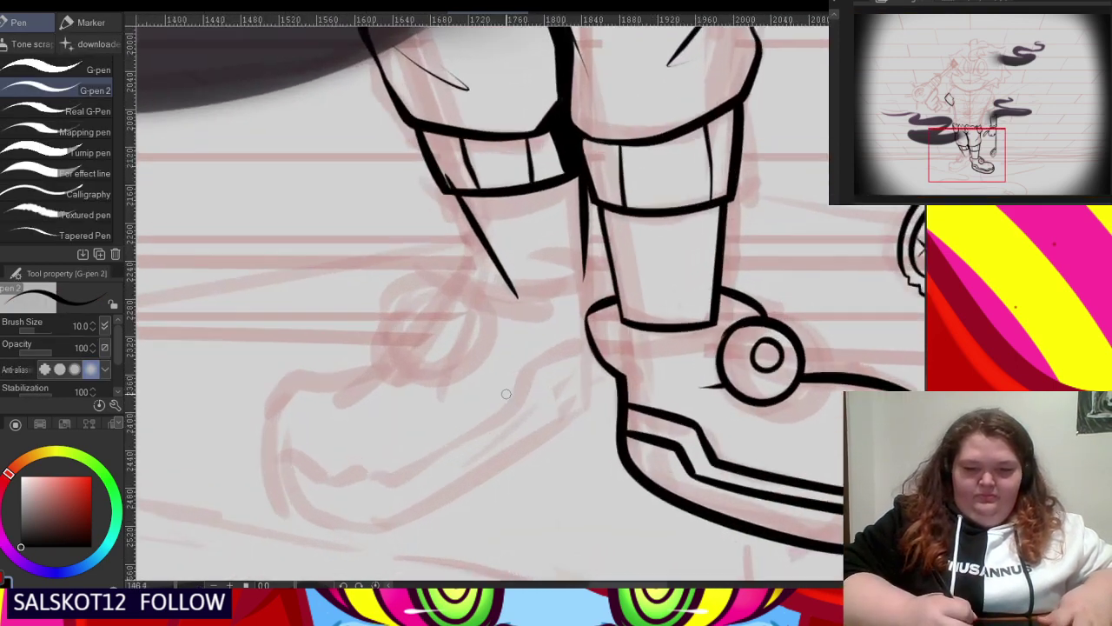
{"action": "key", "text": "bracketright"}
{"action": "key", "text": "bracketright"}
{"action": "key", "text": "bracketright"}
{"action": "key", "text": "bracketright"}
{"action": "key", "text": "bracketright"}
{"action": "key", "text": "bracketright"}
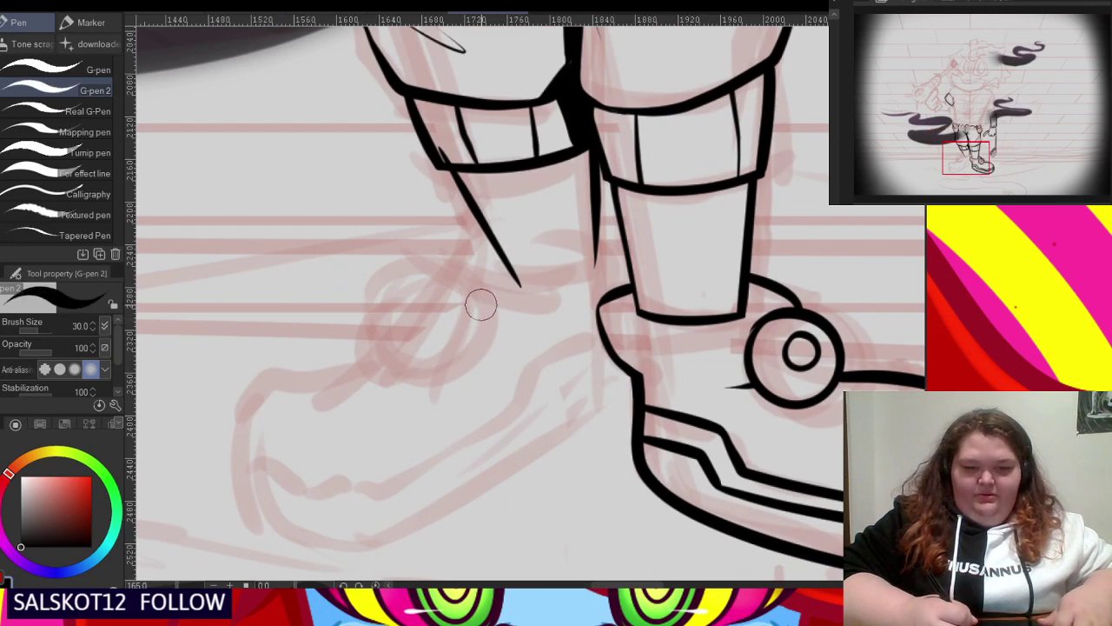
{"action": "scroll", "coordinate": [488, 166], "scroll_direction": "up", "scroll_amount": 1}
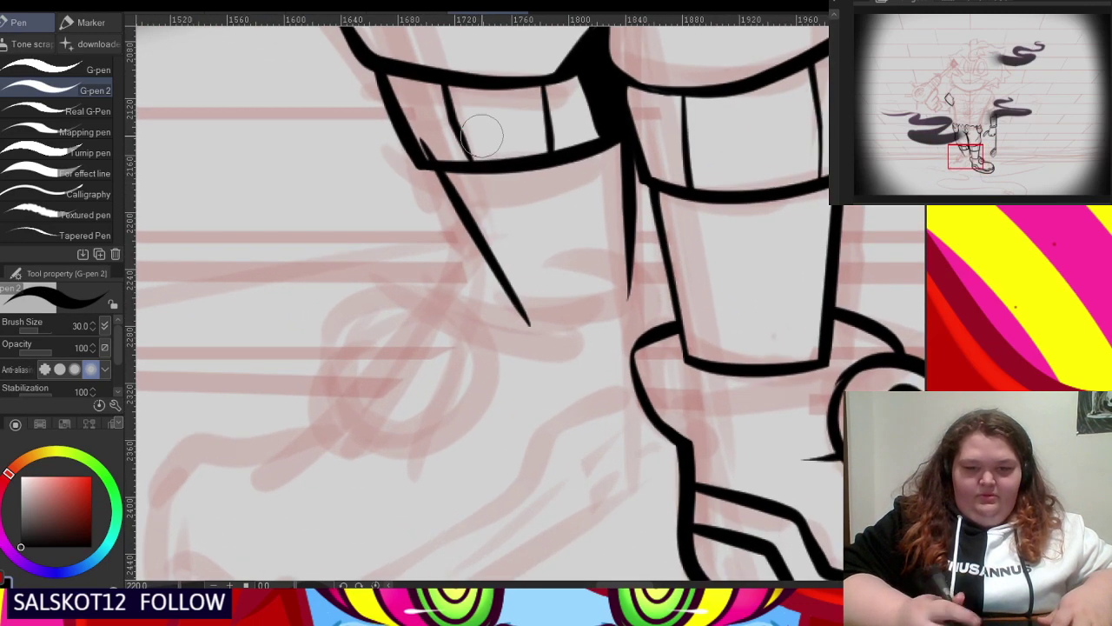
- Try several short, thick test strokes around the unfinished leg and shoe, undoing each one
{"action": "left_click", "coordinate": [424, 133]}
{"action": "key", "text": "ctrl+z"}
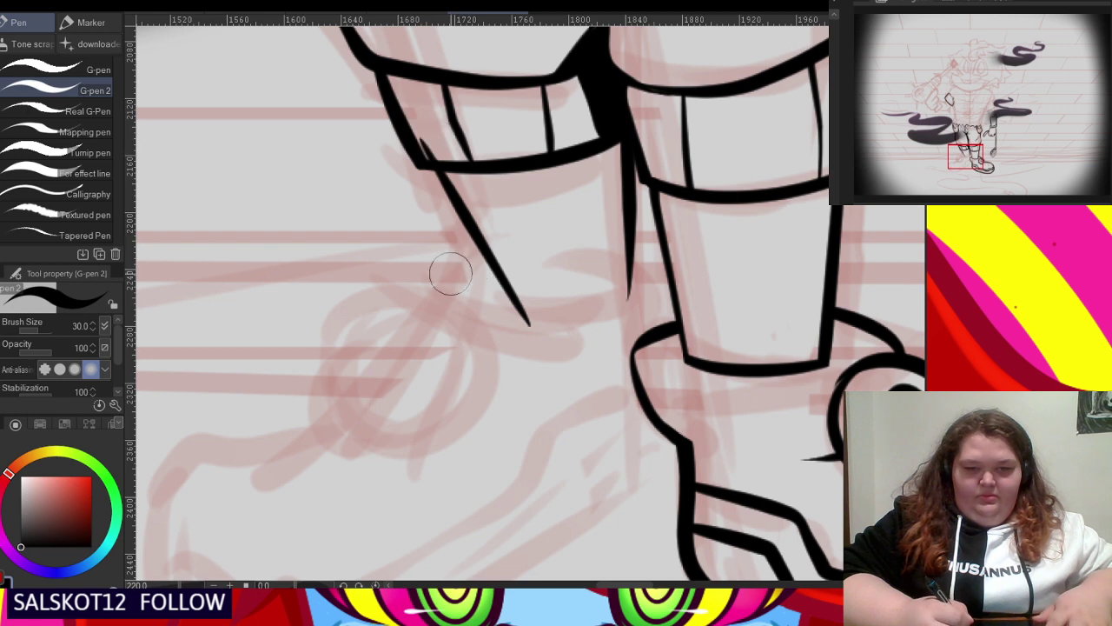
{"action": "left_click", "coordinate": [426, 145]}
{"action": "key", "text": "ctrl+z"}
{"action": "mouse_move", "coordinate": [366, 325]}
{"action": "left_mouse_down"}
{"action": "mouse_move", "coordinate": [346, 365]}
{"action": "mouse_move", "coordinate": [417, 520]}
{"action": "left_mouse_up"}
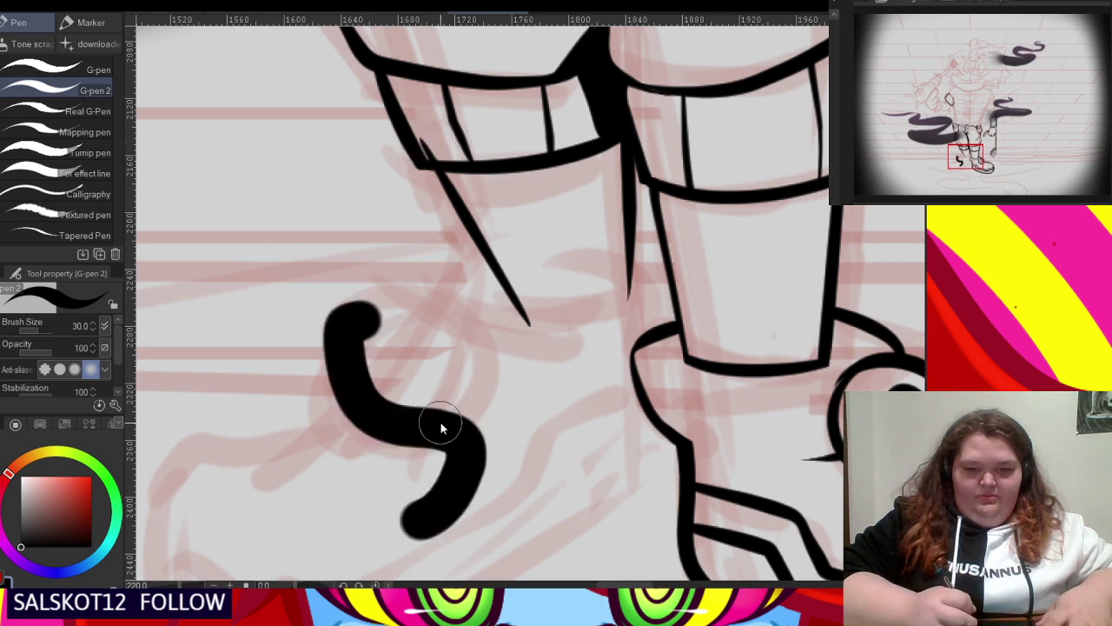
{"action": "key", "text": "ctrl+z"}
{"action": "mouse_move", "coordinate": [335, 273]}
{"action": "left_mouse_down"}
{"action": "mouse_move", "coordinate": [442, 402]}
{"action": "mouse_move", "coordinate": [404, 469]}
{"action": "left_mouse_up"}
{"action": "key", "text": "ctrl+z"}
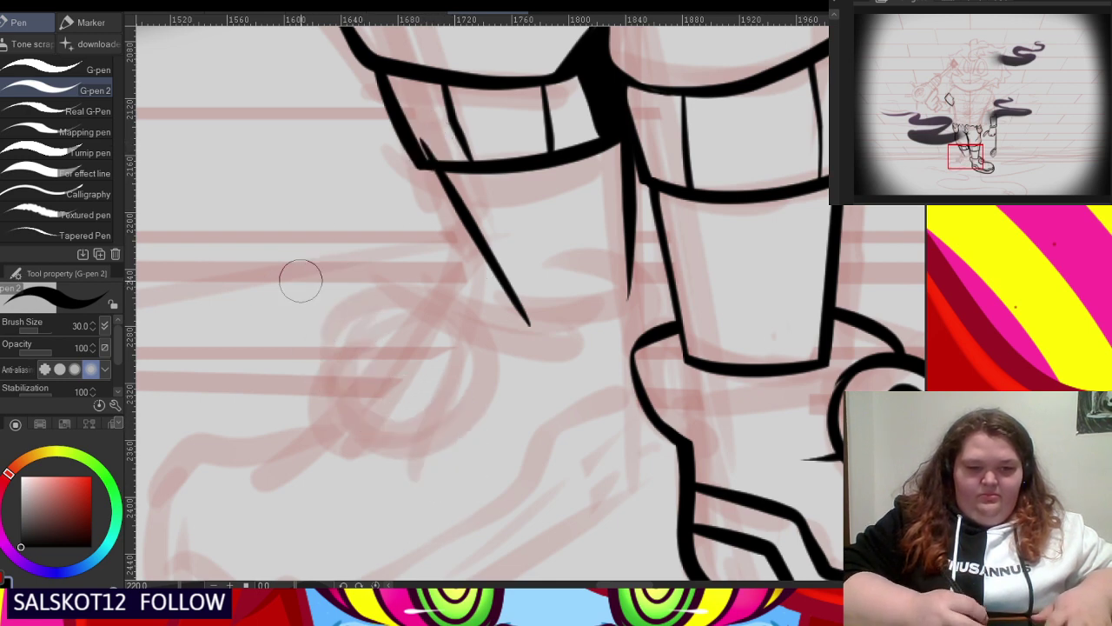
{"action": "mouse_move", "coordinate": [249, 255]}
{"action": "left_mouse_down"}
{"action": "mouse_move", "coordinate": [304, 286]}
{"action": "mouse_move", "coordinate": [335, 373]}
{"action": "left_mouse_up"}
{"action": "left_click_drag", "start_coordinate": [365, 409], "coordinate": [375, 453]}
{"action": "key", "text": "ctrl+z"}
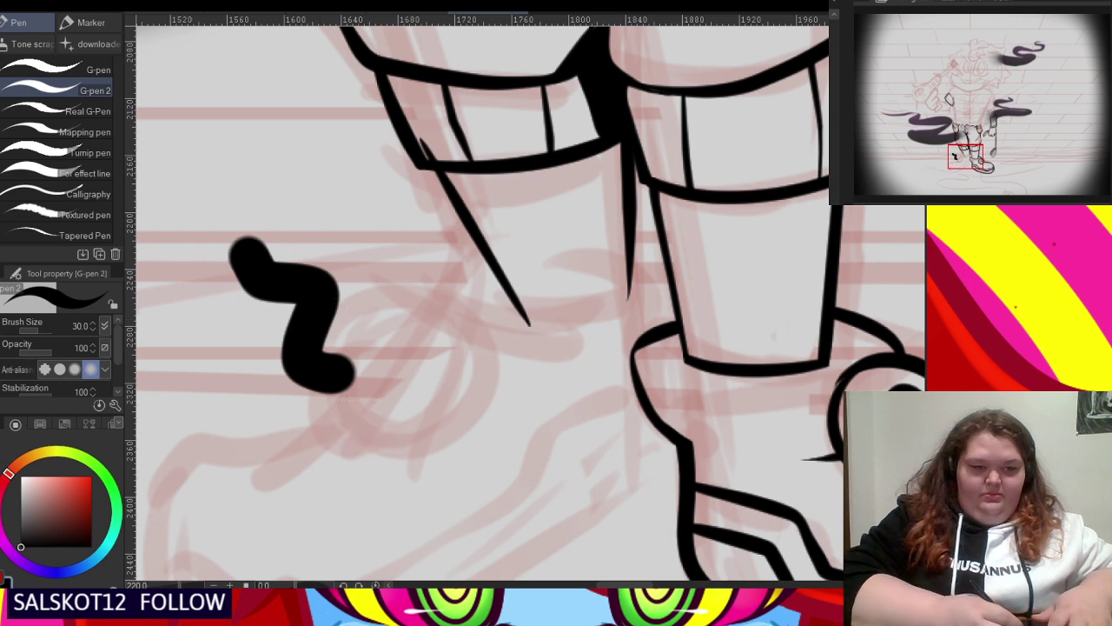
{"action": "key", "text": "ctrl+z"}
{"action": "mouse_move", "coordinate": [182, 168]}
{"action": "left_mouse_down"}
{"action": "mouse_move", "coordinate": [255, 472]}
{"action": "mouse_move", "coordinate": [348, 487]}
{"action": "left_mouse_up"}
{"action": "key", "text": "ctrl+z"}
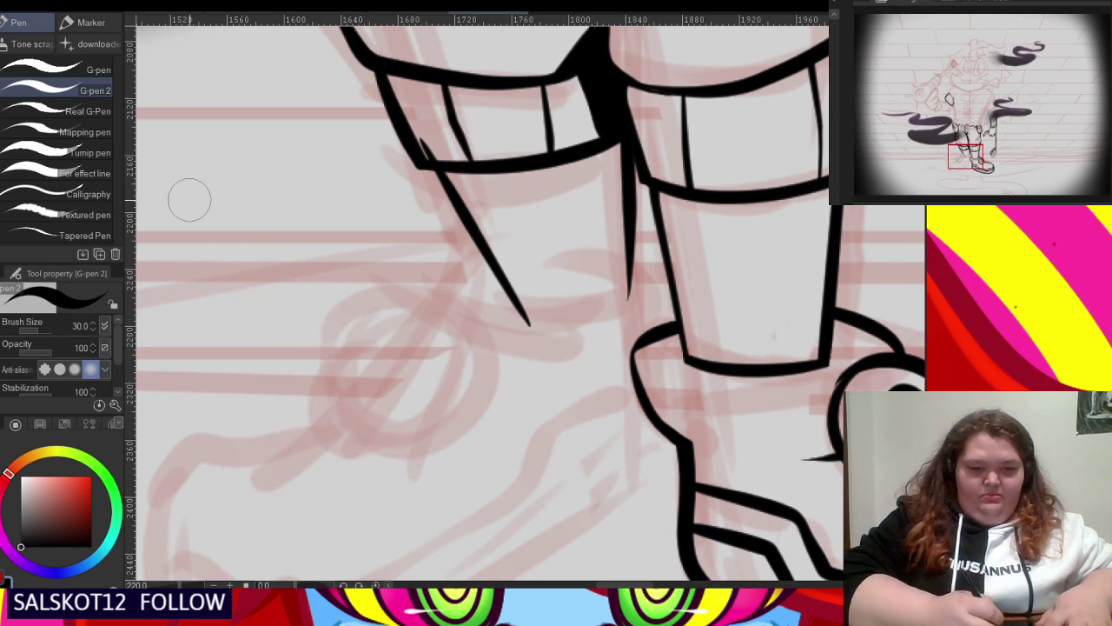
{"action": "mouse_move", "coordinate": [228, 174]}
{"action": "left_mouse_down"}
{"action": "mouse_move", "coordinate": [329, 280]}
{"action": "mouse_move", "coordinate": [311, 385]}
{"action": "left_mouse_up"}
{"action": "key", "text": "ctrl+z"}
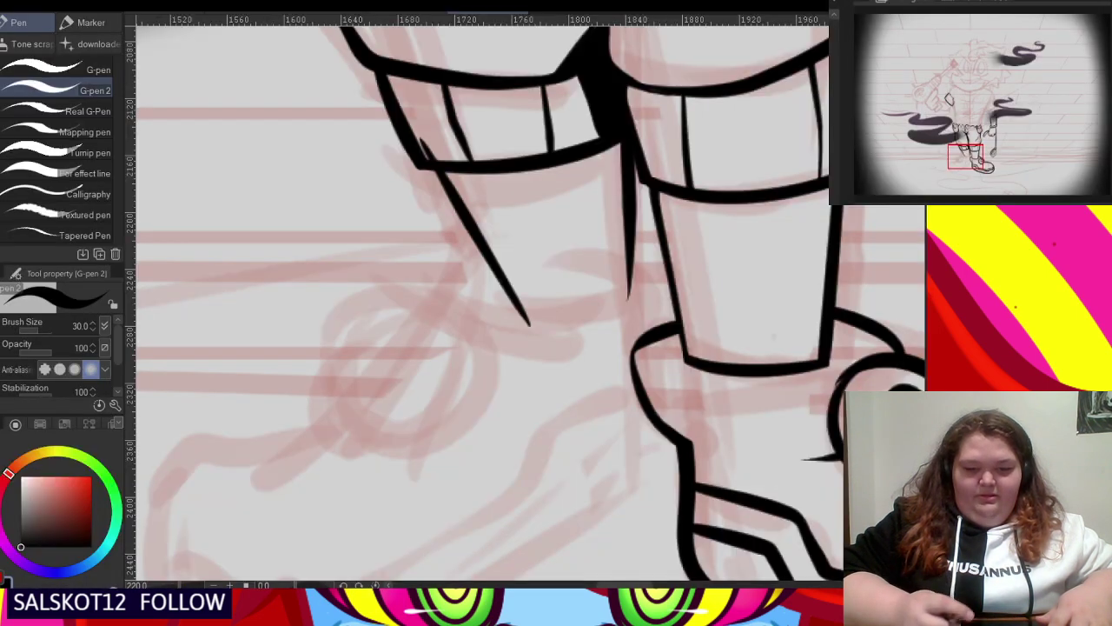
- Erase the end of the unfinished leg's outer line that overshoots into the sock cuff
{"action": "left_click_drag", "start_coordinate": [436, 146], "coordinate": [420, 133]}
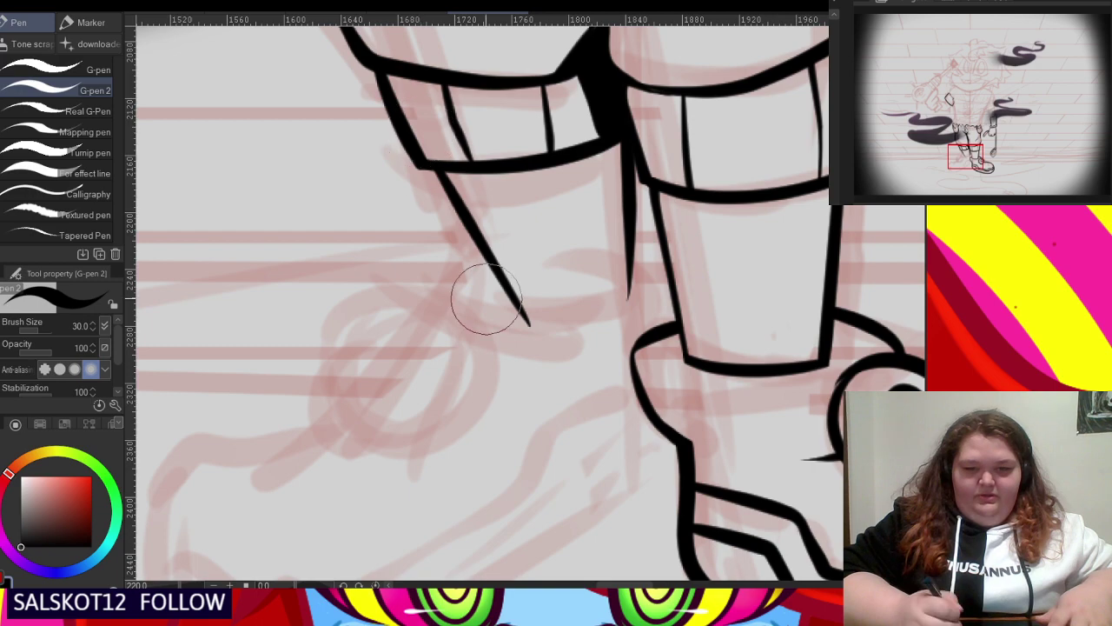
{"action": "scroll", "coordinate": [437, 276], "scroll_direction": "down", "scroll_amount": 1}
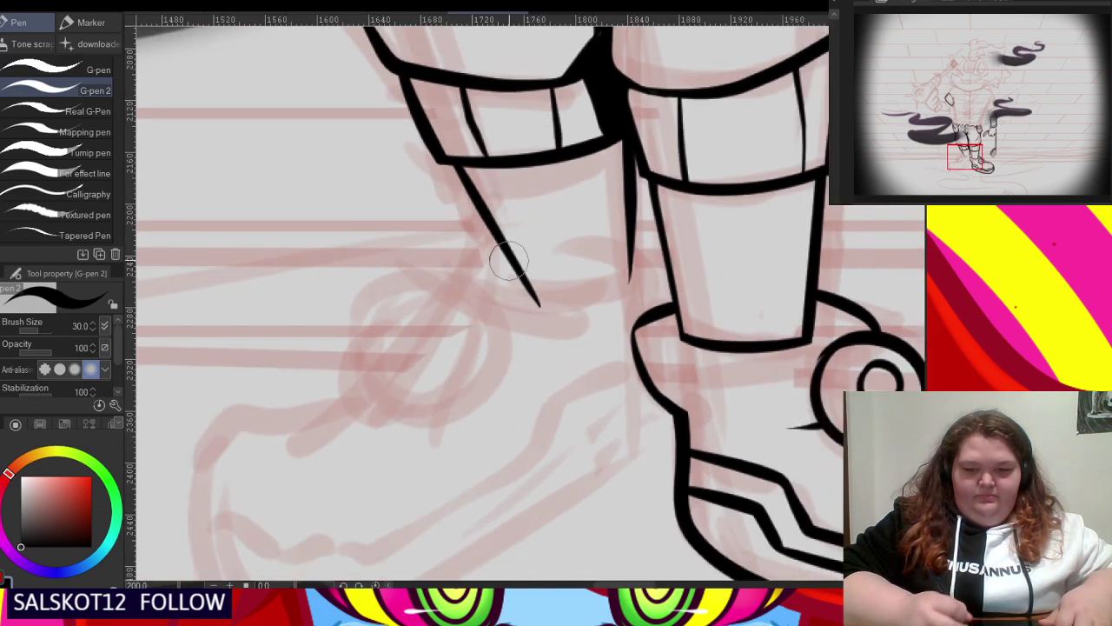
{"action": "scroll", "coordinate": [438, 341], "scroll_direction": "down", "scroll_amount": 5}
{"action": "scroll", "coordinate": [527, 375], "scroll_direction": "up", "scroll_amount": 5}
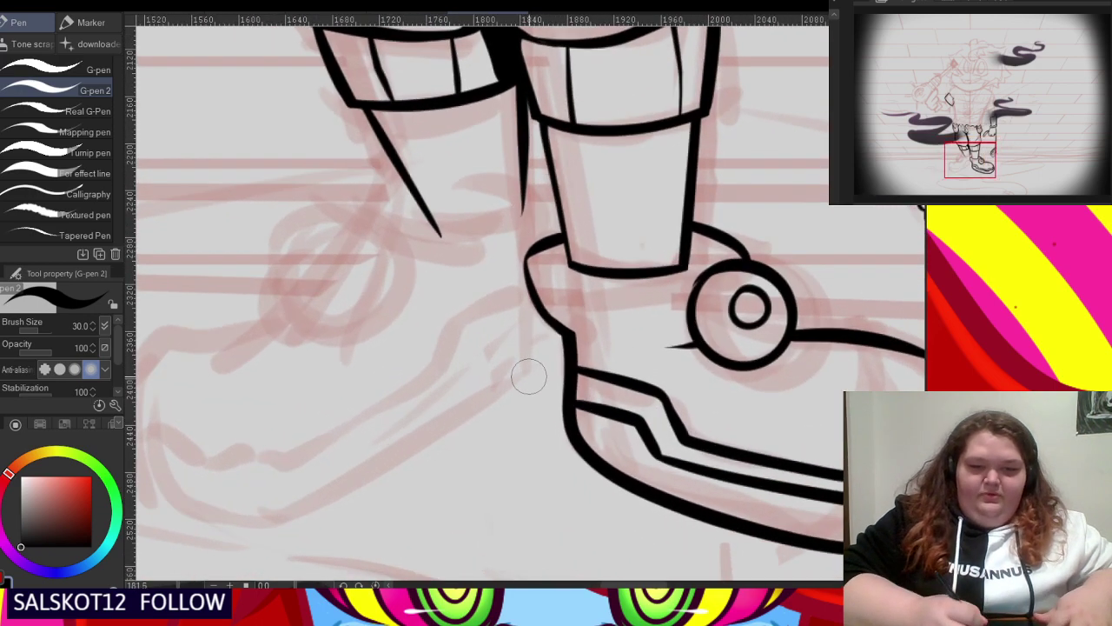
- Try to ink the round button of the unfinished shoe at brush size 30, and lower the pen's stabilization to 25
{"action": "left_click_drag", "start_coordinate": [278, 206], "coordinate": [335, 308]}
{"action": "key", "text": "ctrl+z"}
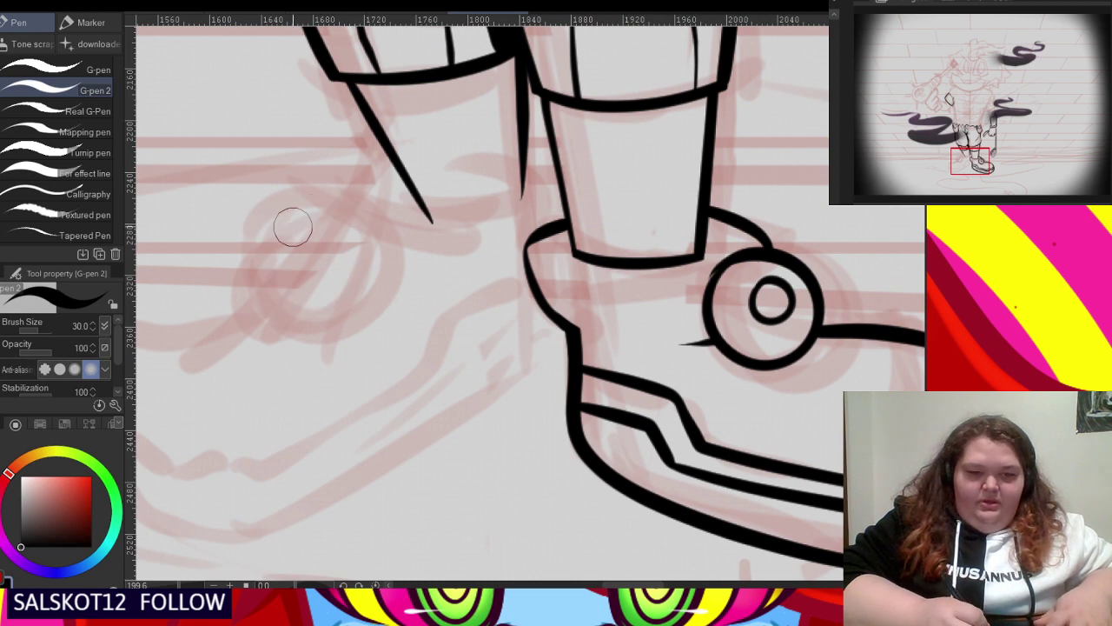
{"action": "mouse_move", "coordinate": [278, 216]}
{"action": "left_mouse_down"}
{"action": "mouse_move", "coordinate": [332, 330]}
{"action": "mouse_move", "coordinate": [380, 249]}
{"action": "left_mouse_up"}
{"action": "key", "text": "ctrl+z"}
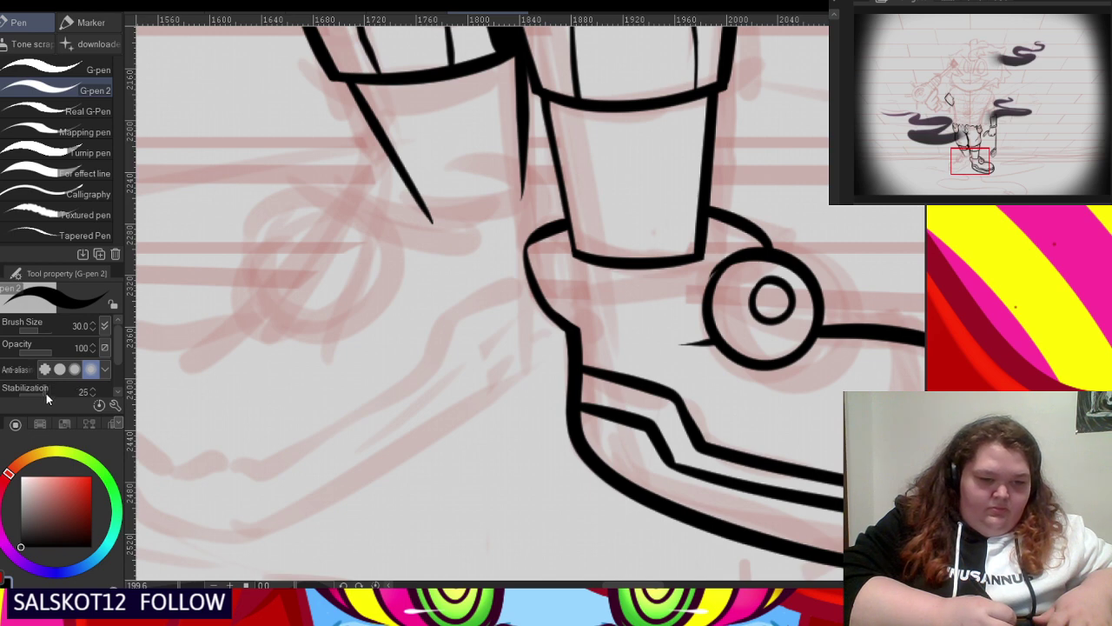
{"action": "scroll", "coordinate": [355, 241], "scroll_direction": "up", "scroll_amount": 2}
{"action": "mouse_move", "coordinate": [328, 178]}
{"action": "left_mouse_down"}
{"action": "mouse_move", "coordinate": [279, 191]}
{"action": "mouse_move", "coordinate": [254, 335]}
{"action": "mouse_move", "coordinate": [397, 309]}
{"action": "mouse_move", "coordinate": [345, 183]}
{"action": "mouse_move", "coordinate": [293, 233]}
{"action": "left_mouse_up"}
{"action": "key", "text": "ctrl+z"}
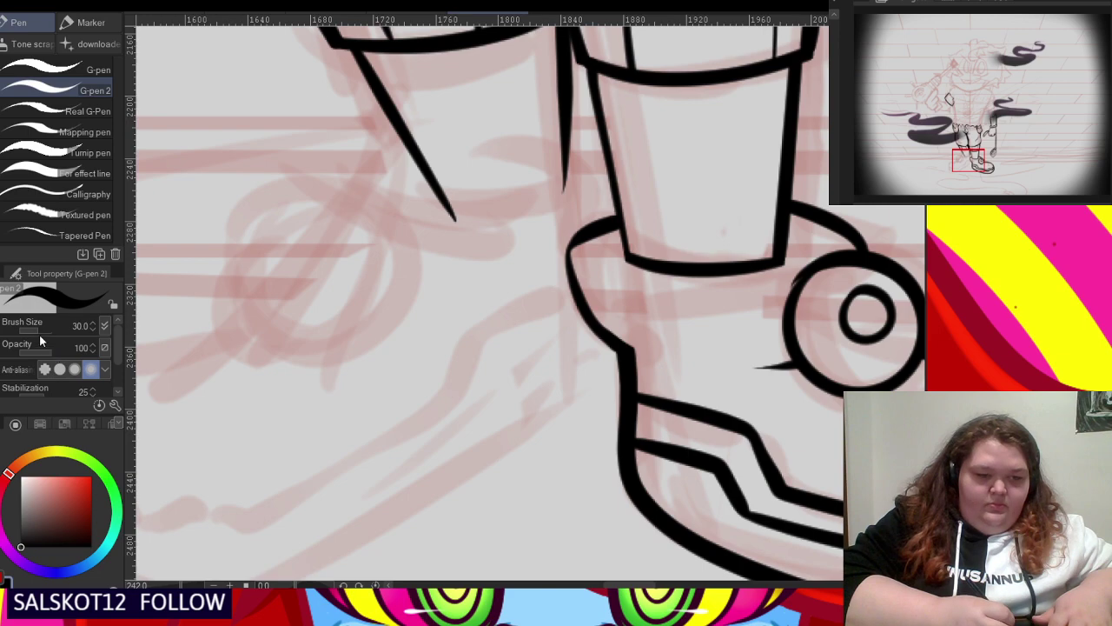
- Set the brush size to 84.1 and ink the outer circle of the unfinished shoe's round button, undoing the earlier attempts
{"action": "left_click", "coordinate": [40, 331]}
{"action": "mouse_move", "coordinate": [312, 185]}
{"action": "left_mouse_down"}
{"action": "mouse_move", "coordinate": [271, 191]}
{"action": "mouse_move", "coordinate": [226, 319]}
{"action": "mouse_move", "coordinate": [397, 310]}
{"action": "mouse_move", "coordinate": [334, 185]}
{"action": "mouse_move", "coordinate": [232, 244]}
{"action": "left_mouse_up"}
{"action": "scroll", "coordinate": [303, 234], "scroll_direction": "down", "scroll_amount": 6}
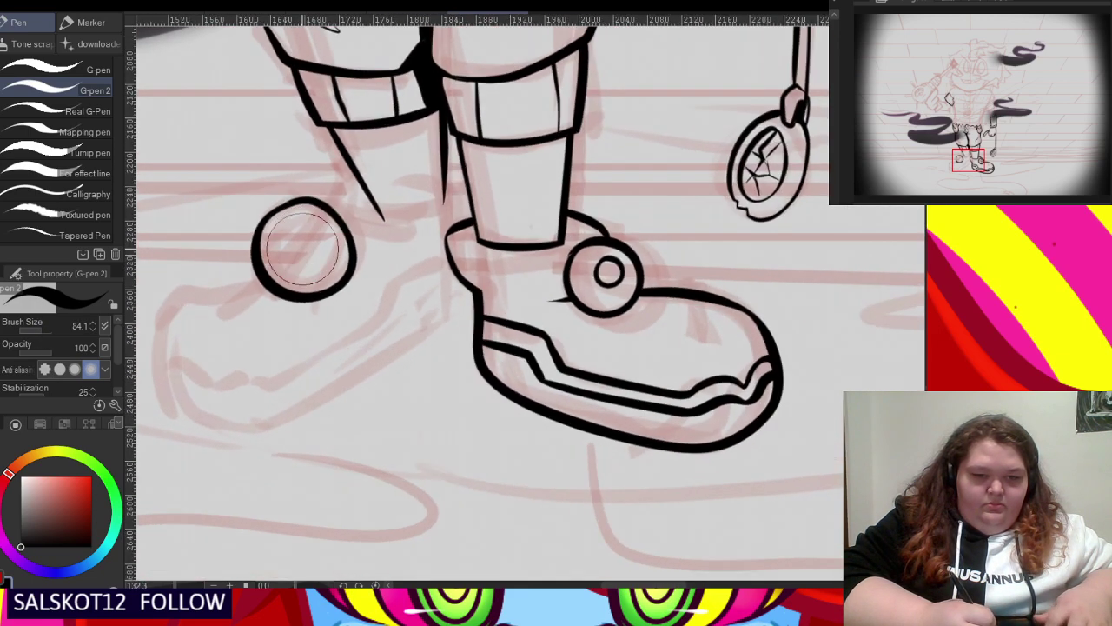
{"action": "scroll", "coordinate": [303, 240], "scroll_direction": "up", "scroll_amount": 7}
{"action": "key", "text": "ctrl+z"}
{"action": "mouse_move", "coordinate": [299, 167]}
{"action": "left_mouse_down"}
{"action": "mouse_move", "coordinate": [232, 287]}
{"action": "mouse_move", "coordinate": [399, 278]}
{"action": "mouse_move", "coordinate": [286, 154]}
{"action": "mouse_move", "coordinate": [241, 277]}
{"action": "mouse_move", "coordinate": [343, 225]}
{"action": "mouse_move", "coordinate": [290, 236]}
{"action": "mouse_move", "coordinate": [280, 216]}
{"action": "mouse_move", "coordinate": [257, 283]}
{"action": "mouse_move", "coordinate": [402, 206]}
{"action": "mouse_move", "coordinate": [261, 169]}
{"action": "mouse_move", "coordinate": [255, 282]}
{"action": "left_mouse_up"}
{"action": "key", "text": "ctrl+z"}
{"action": "key", "text": "ctrl+z"}
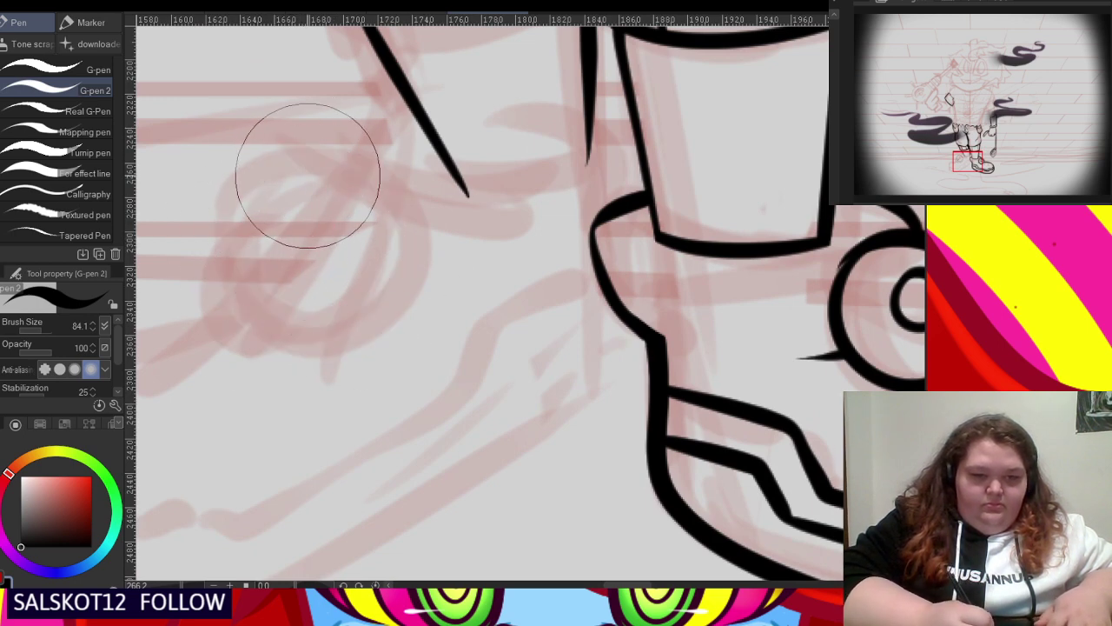
{"action": "mouse_move", "coordinate": [285, 168]}
{"action": "left_mouse_down"}
{"action": "mouse_move", "coordinate": [289, 316]}
{"action": "mouse_move", "coordinate": [406, 225]}
{"action": "mouse_move", "coordinate": [296, 157]}
{"action": "left_mouse_up"}
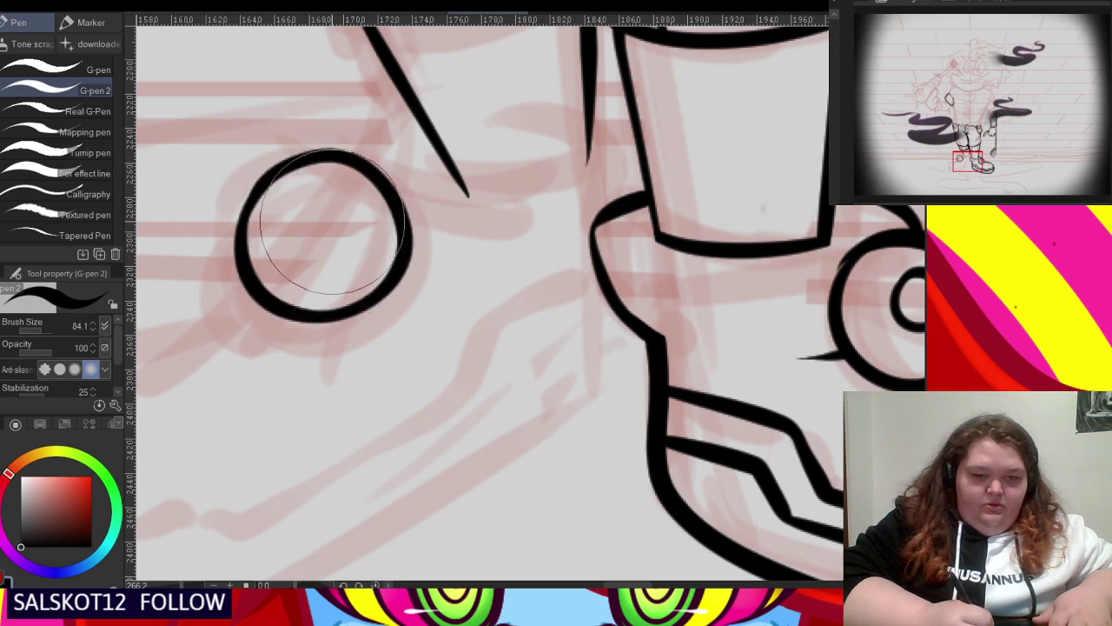
- Ink the small inner circle at the centre of the unfinished shoe's round button
{"action": "left_click_drag", "start_coordinate": [314, 209], "coordinate": [301, 252]}
{"action": "scroll", "coordinate": [317, 265], "scroll_direction": "down", "scroll_amount": 10}
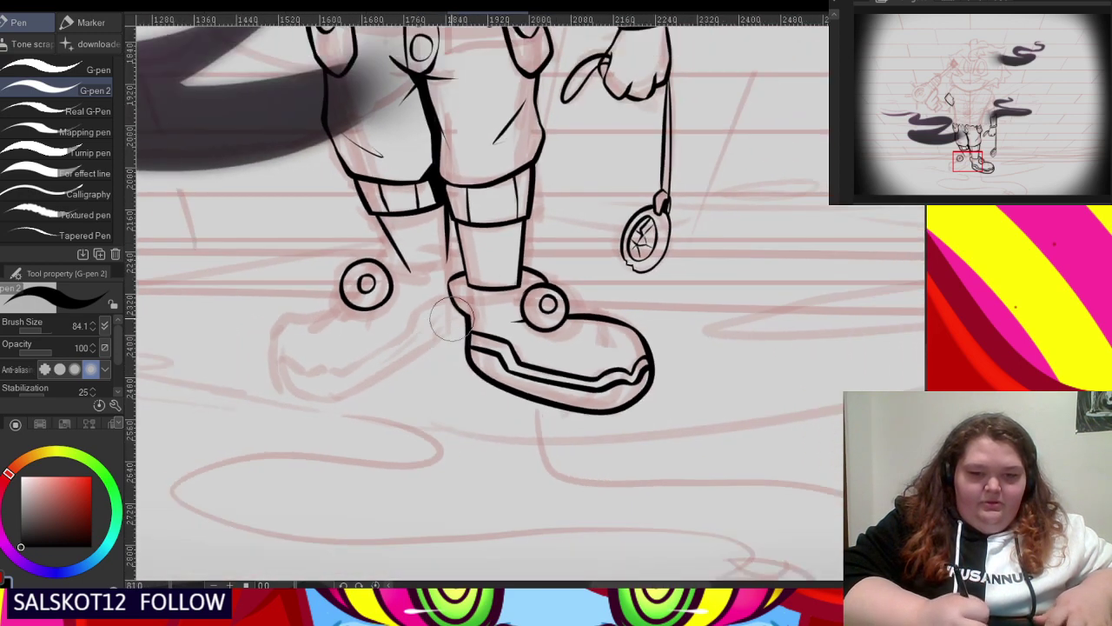
{"action": "scroll", "coordinate": [455, 330], "scroll_direction": "down", "scroll_amount": 5}
{"action": "scroll", "coordinate": [385, 254], "scroll_direction": "up", "scroll_amount": 6}
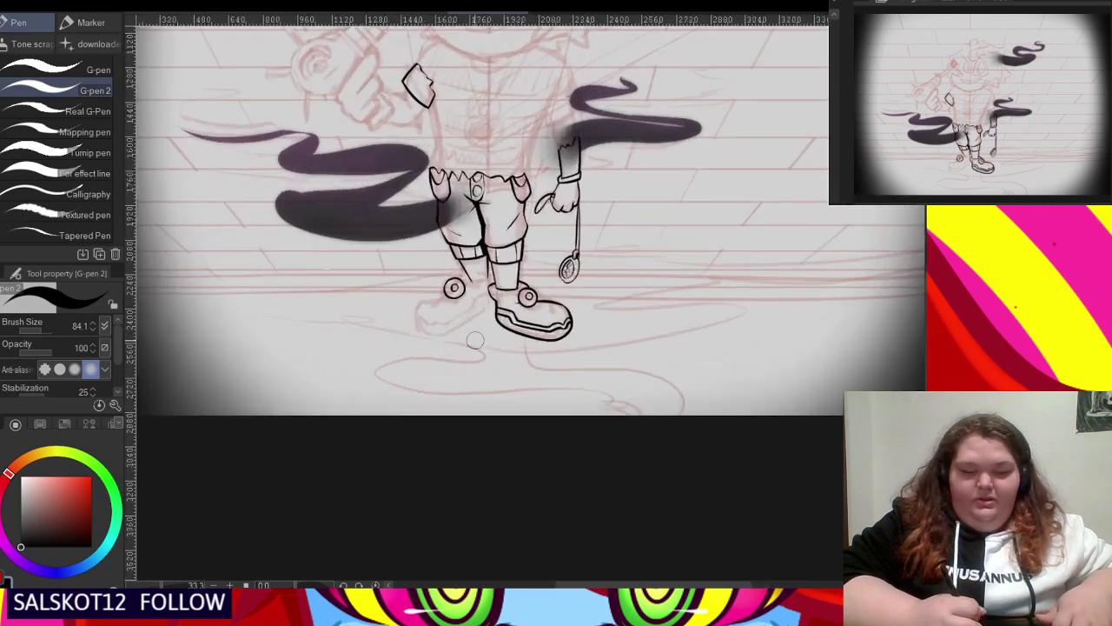
{"action": "scroll", "coordinate": [386, 254], "scroll_direction": "up", "scroll_amount": 8}
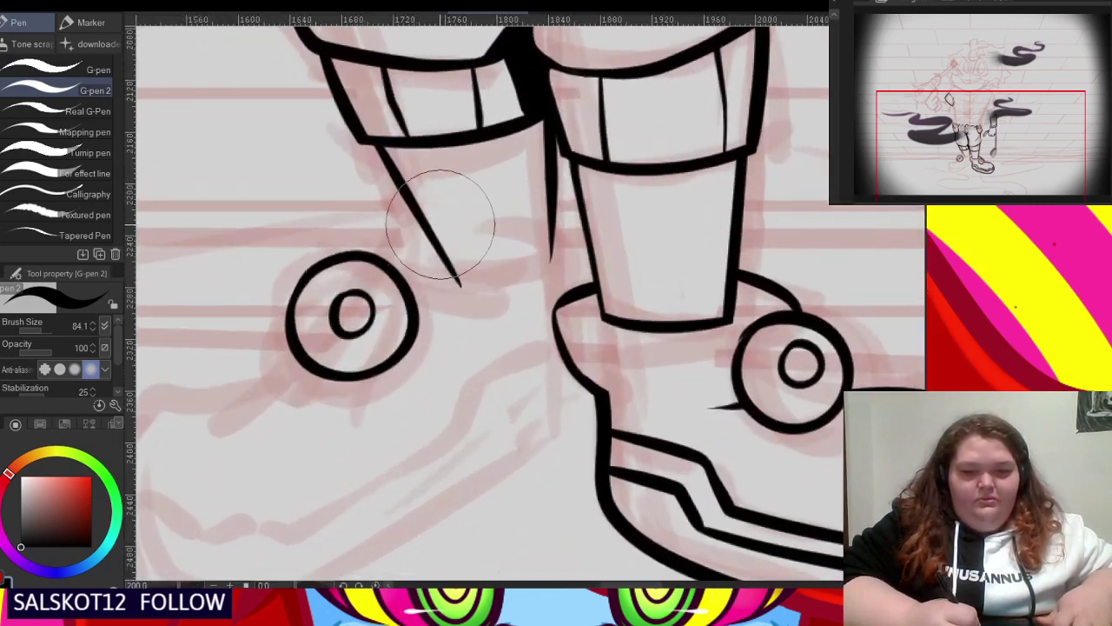
- Ink the curved lower edge of the unfinished leg and both sides of the shoe's collar around the ankle
{"action": "scroll", "coordinate": [440, 223], "scroll_direction": "up", "scroll_amount": 2}
{"action": "mouse_move", "coordinate": [409, 265]}
{"action": "left_mouse_down"}
{"action": "mouse_move", "coordinate": [551, 275]}
{"action": "mouse_move", "coordinate": [608, 233]}
{"action": "left_mouse_up"}
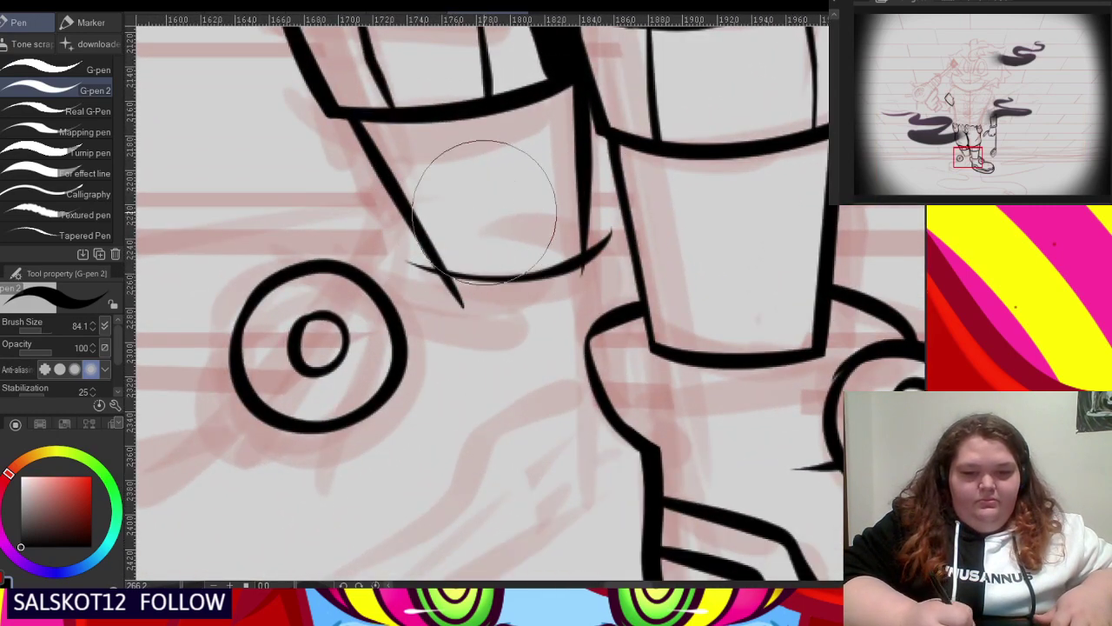
{"action": "mouse_move", "coordinate": [425, 210]}
{"action": "left_mouse_down"}
{"action": "mouse_move", "coordinate": [386, 227]}
{"action": "mouse_move", "coordinate": [352, 262]}
{"action": "left_mouse_up"}
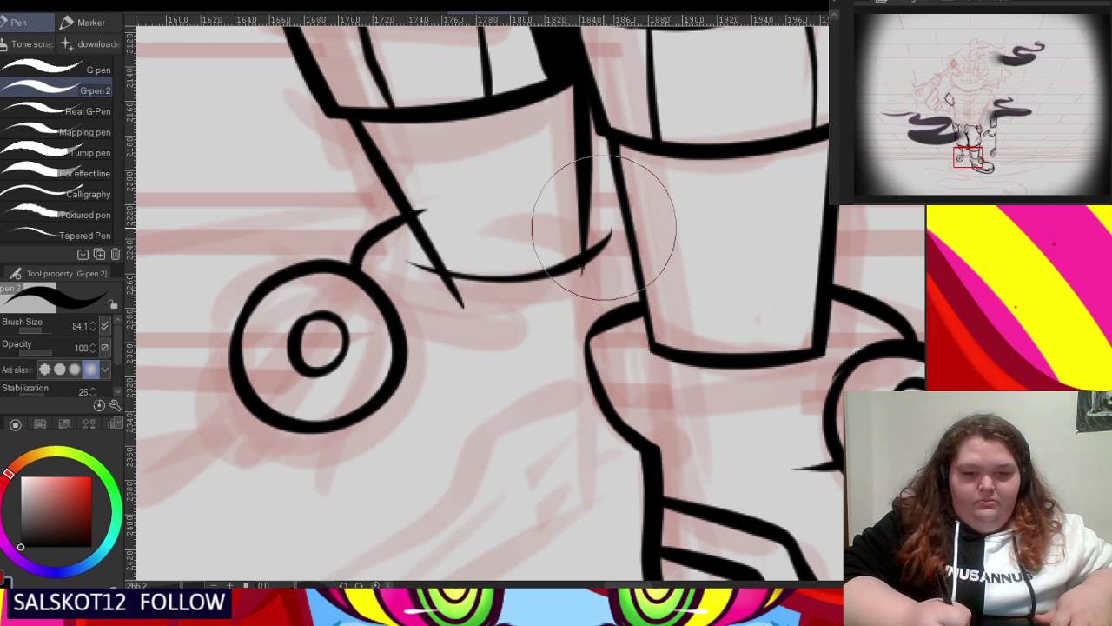
{"action": "mouse_move", "coordinate": [565, 213]}
{"action": "left_mouse_down"}
{"action": "mouse_move", "coordinate": [610, 230]}
{"action": "mouse_move", "coordinate": [593, 335]}
{"action": "left_mouse_up"}
{"action": "key", "text": "ctrl+z"}
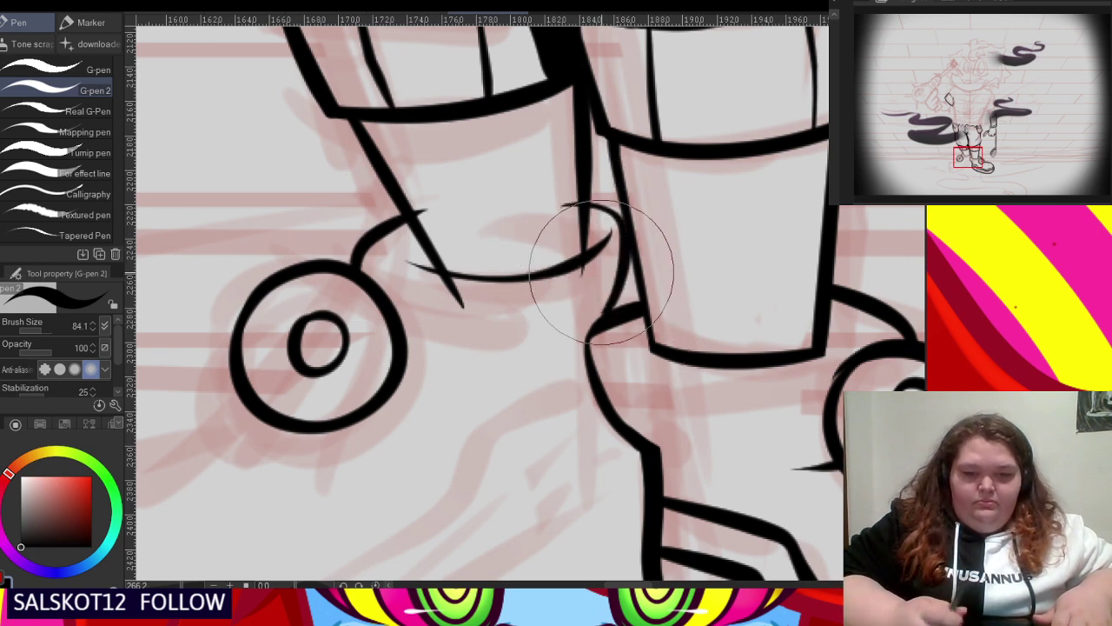
- Erase the line ends that overshoot where the leg's side lines, its lower edge and the shoe collar cross
{"action": "left_click", "coordinate": [428, 213]}
{"action": "left_click", "coordinate": [419, 270]}
{"action": "left_click", "coordinate": [462, 299]}
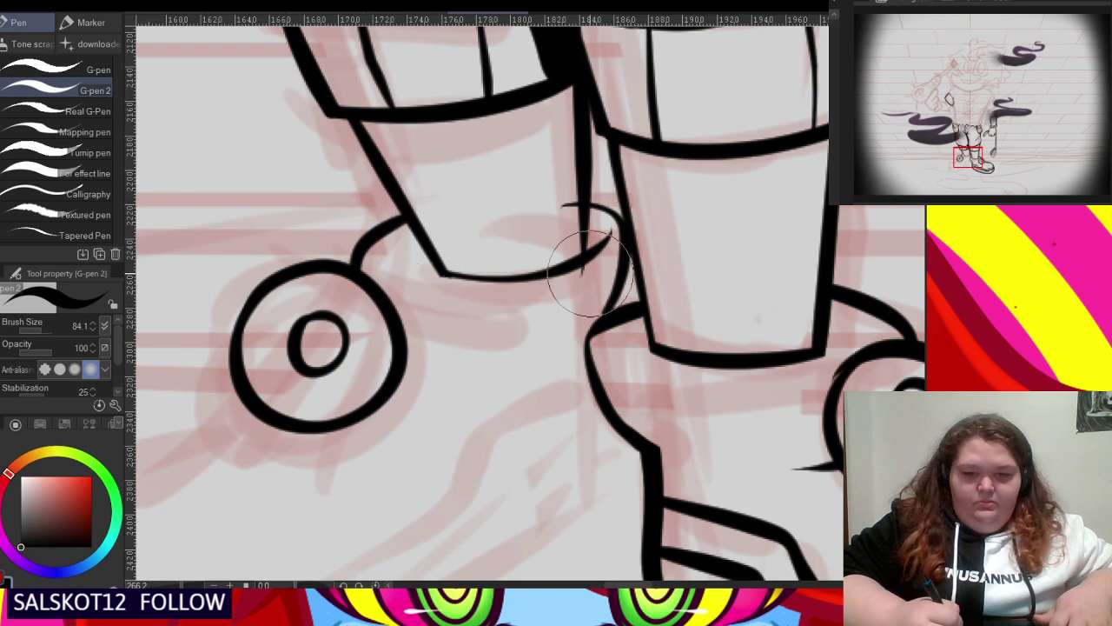
{"action": "scroll", "coordinate": [604, 234], "scroll_direction": "down", "scroll_amount": 5}
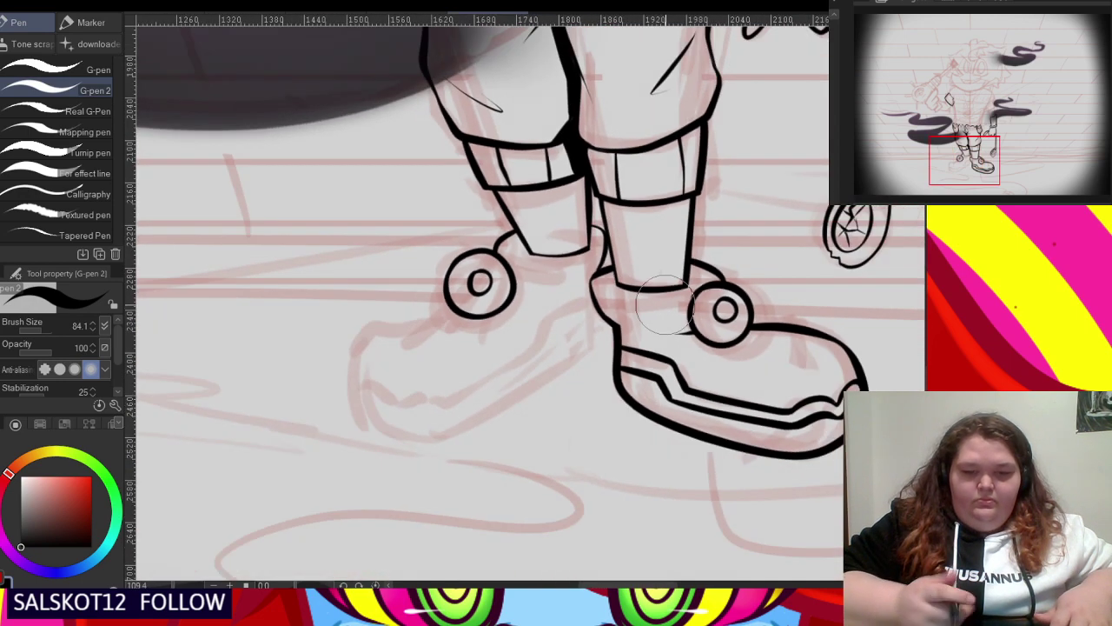
- Try to ink the unfinished shoe's outline from the round button around the toe and along the sole
{"action": "scroll", "coordinate": [430, 347], "scroll_direction": "up", "scroll_amount": 2}
{"action": "mouse_move", "coordinate": [465, 280]}
{"action": "left_mouse_down"}
{"action": "mouse_move", "coordinate": [338, 379]}
{"action": "mouse_move", "coordinate": [374, 458]}
{"action": "mouse_move", "coordinate": [452, 458]}
{"action": "mouse_move", "coordinate": [575, 412]}
{"action": "mouse_move", "coordinate": [631, 357]}
{"action": "mouse_move", "coordinate": [599, 278]}
{"action": "left_mouse_up"}
{"action": "key", "text": "ctrl+z"}
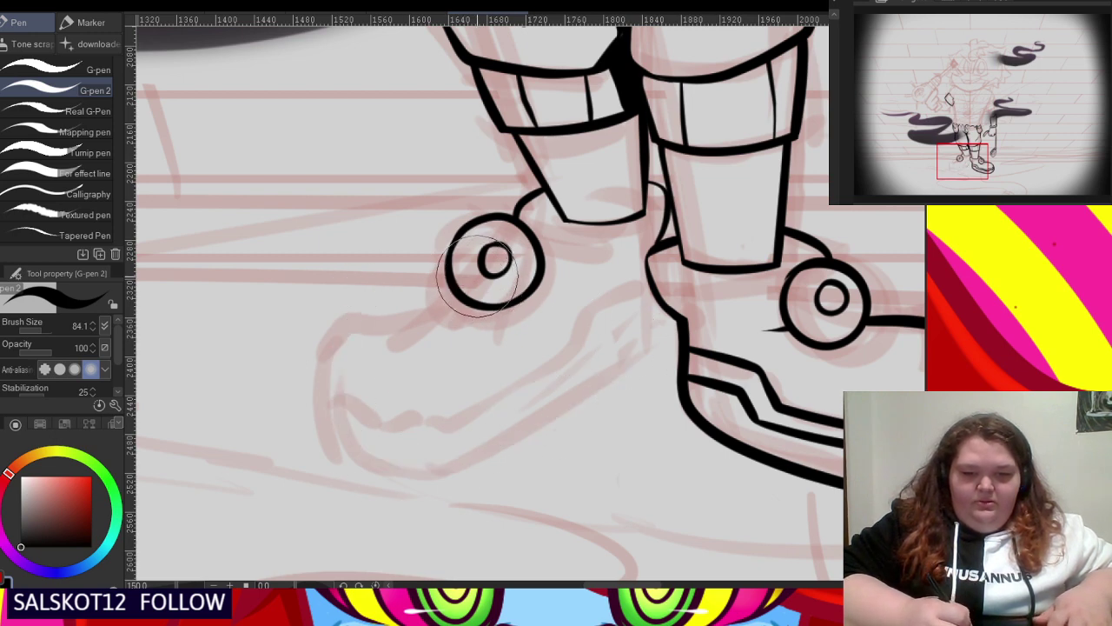
{"action": "mouse_move", "coordinate": [457, 278]}
{"action": "left_mouse_down"}
{"action": "mouse_move", "coordinate": [339, 322]}
{"action": "mouse_move", "coordinate": [337, 391]}
{"action": "mouse_move", "coordinate": [367, 462]}
{"action": "mouse_move", "coordinate": [452, 461]}
{"action": "mouse_move", "coordinate": [585, 411]}
{"action": "mouse_move", "coordinate": [634, 378]}
{"action": "left_mouse_up"}
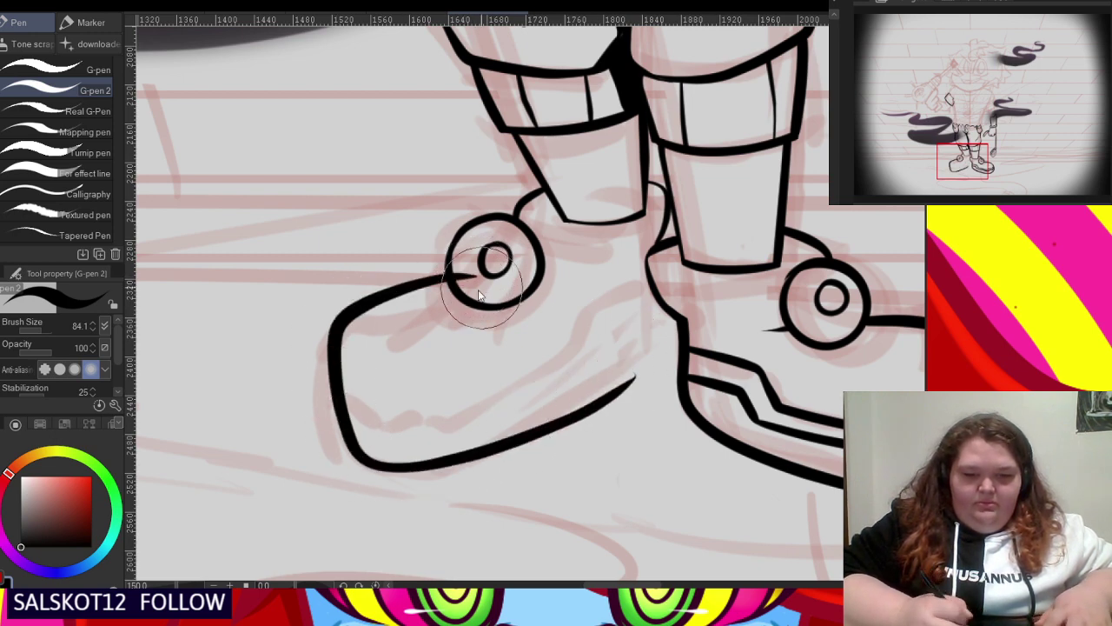
{"action": "key", "text": "ctrl+z"}
{"action": "mouse_move", "coordinate": [423, 284]}
{"action": "left_mouse_down"}
{"action": "mouse_move", "coordinate": [346, 418]}
{"action": "mouse_move", "coordinate": [388, 471]}
{"action": "mouse_move", "coordinate": [528, 435]}
{"action": "mouse_move", "coordinate": [609, 392]}
{"action": "mouse_move", "coordinate": [643, 359]}
{"action": "left_mouse_up"}
{"action": "key", "text": "ctrl+z"}
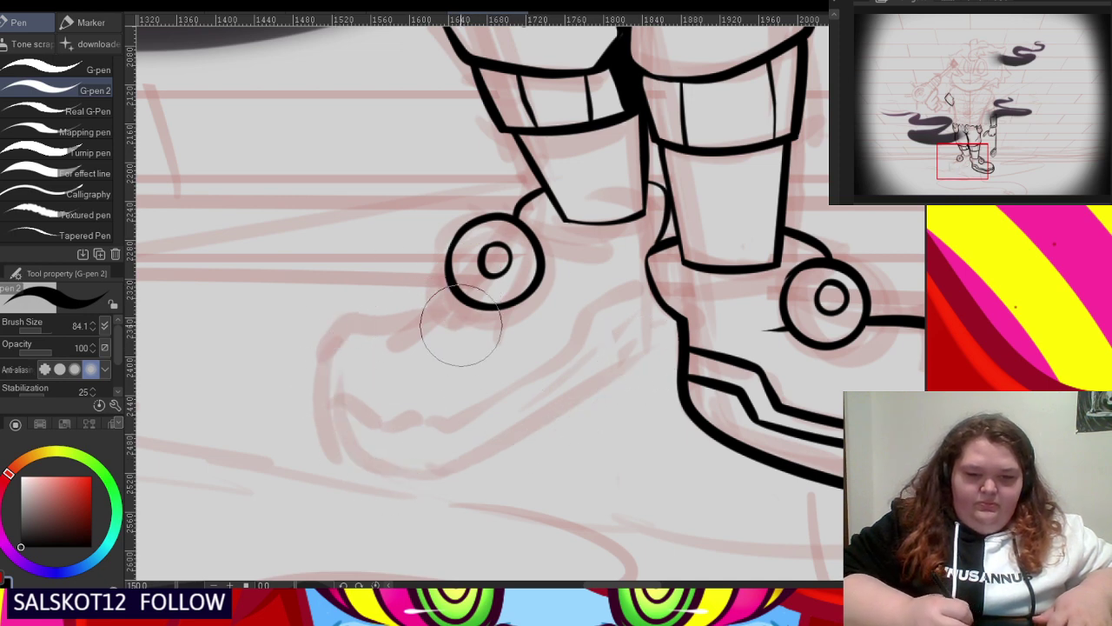
- Ink the unfinished shoe's outline as a rounded toe from the button, along the sole and up to the other shoe's heel
{"action": "mouse_move", "coordinate": [480, 284]}
{"action": "left_mouse_down"}
{"action": "mouse_move", "coordinate": [338, 346]}
{"action": "mouse_move", "coordinate": [364, 455]}
{"action": "mouse_move", "coordinate": [407, 457]}
{"action": "mouse_move", "coordinate": [362, 444]}
{"action": "mouse_move", "coordinate": [489, 452]}
{"action": "left_mouse_up"}
{"action": "key", "text": "ctrl+z"}
{"action": "left_click_drag", "start_coordinate": [364, 447], "coordinate": [405, 471]}
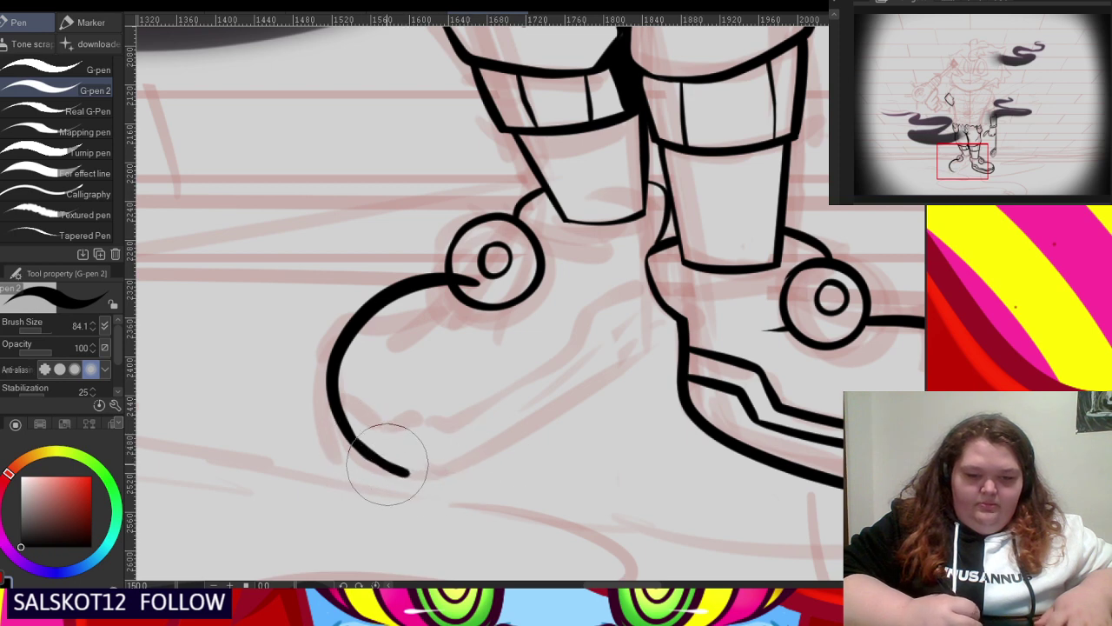
{"action": "key", "text": "ctrl+z"}
{"action": "mouse_move", "coordinate": [352, 438]}
{"action": "left_mouse_down"}
{"action": "mouse_move", "coordinate": [399, 466]}
{"action": "mouse_move", "coordinate": [530, 426]}
{"action": "mouse_move", "coordinate": [651, 332]}
{"action": "left_mouse_up"}
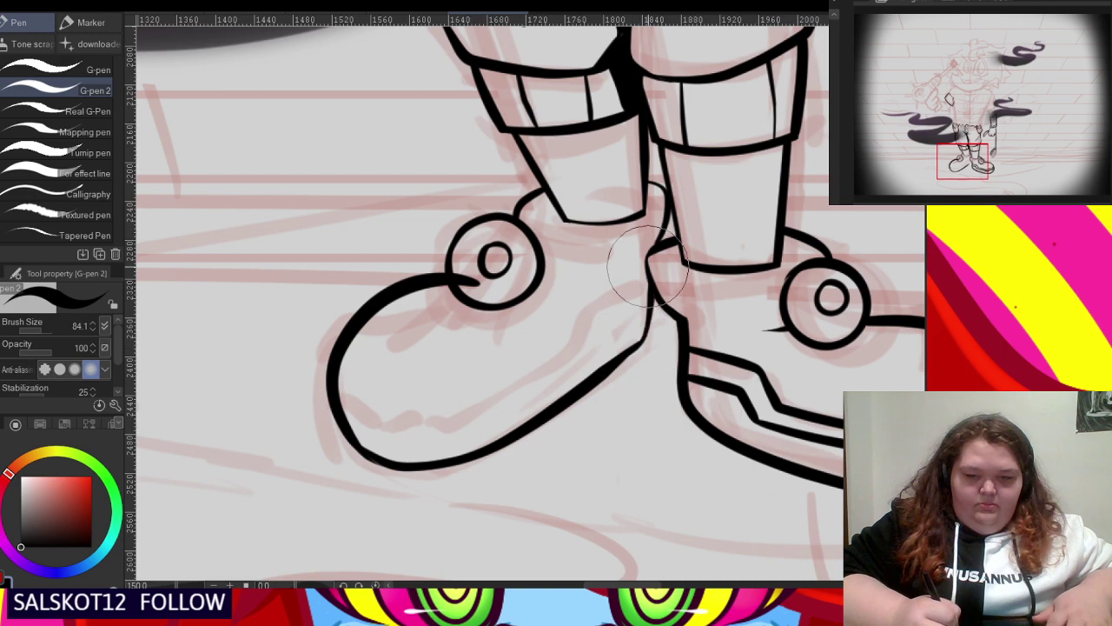
- Erase the toe outline's end inside the round button and ink a short crease line on the button's other side
{"action": "scroll", "coordinate": [580, 256], "scroll_direction": "down", "scroll_amount": 1}
{"action": "scroll", "coordinate": [519, 263], "scroll_direction": "up", "scroll_amount": 2}
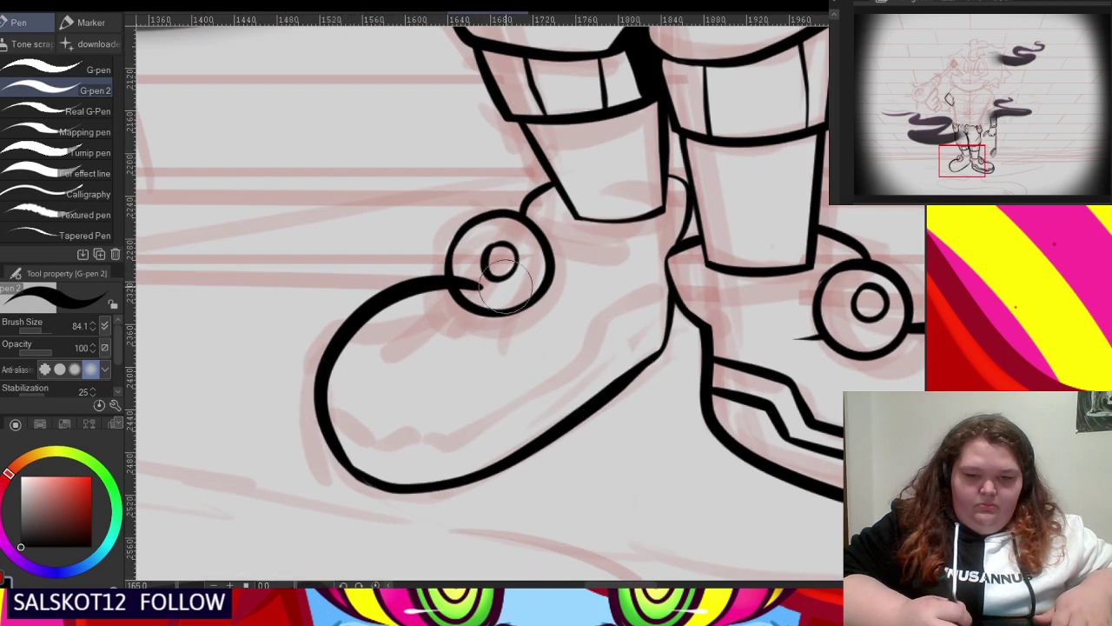
{"action": "scroll", "coordinate": [487, 282], "scroll_direction": "down", "scroll_amount": 3}
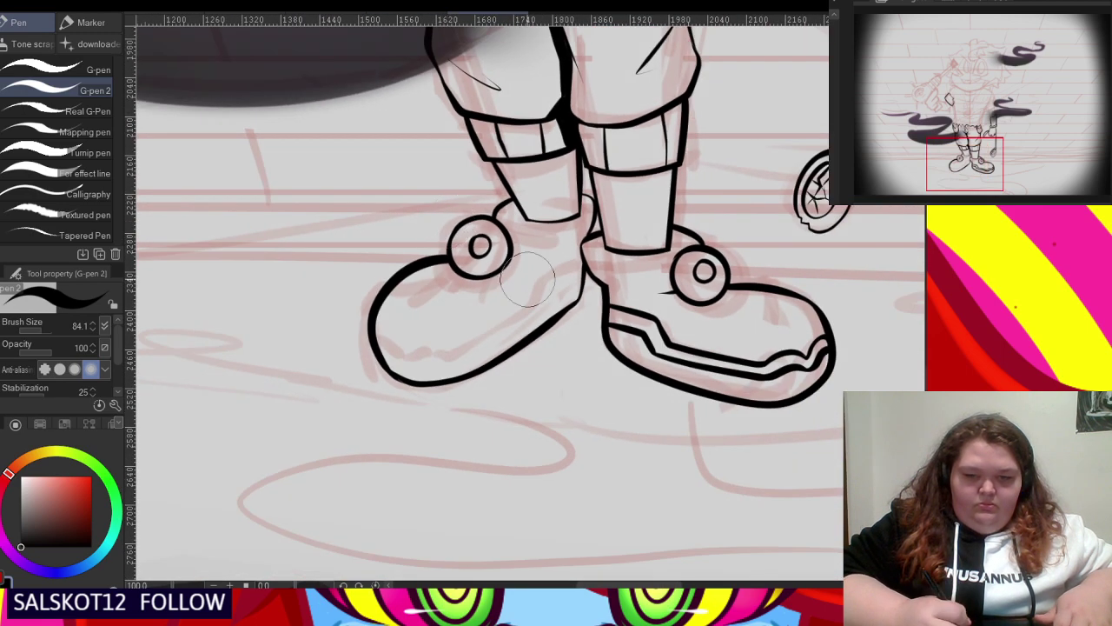
{"action": "scroll", "coordinate": [527, 277], "scroll_direction": "up", "scroll_amount": 2}
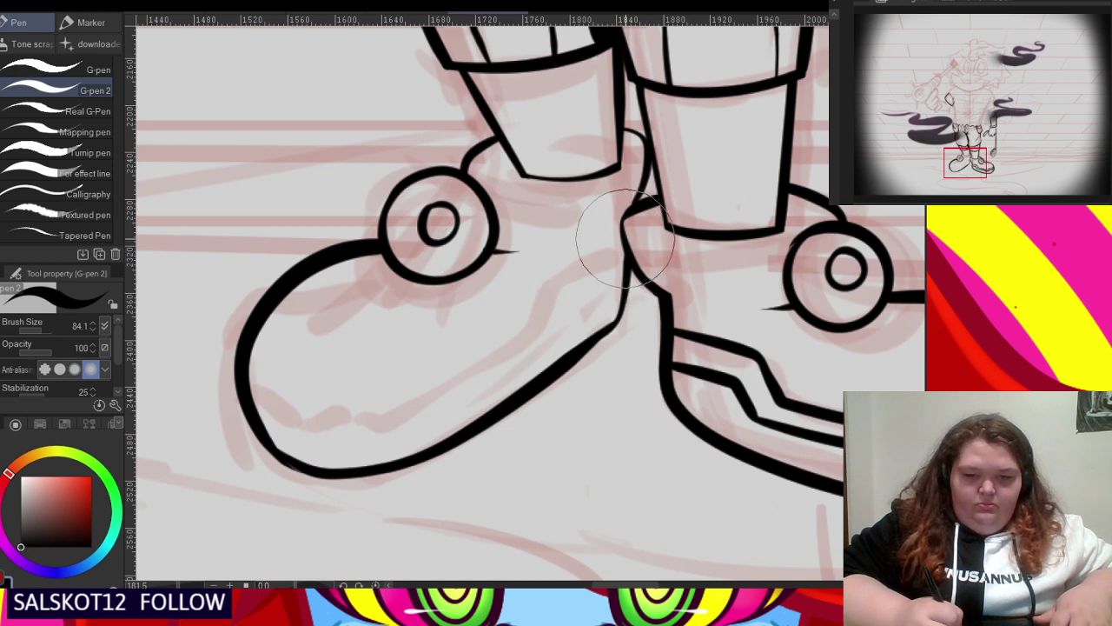
- Ink the two wavy stripe lines above the shoe's sole, running from the heel to the toe
{"action": "mouse_move", "coordinate": [632, 242]}
{"action": "left_mouse_down"}
{"action": "mouse_move", "coordinate": [566, 254]}
{"action": "mouse_move", "coordinate": [521, 324]}
{"action": "mouse_move", "coordinate": [436, 377]}
{"action": "mouse_move", "coordinate": [365, 397]}
{"action": "mouse_move", "coordinate": [252, 383]}
{"action": "left_mouse_up"}
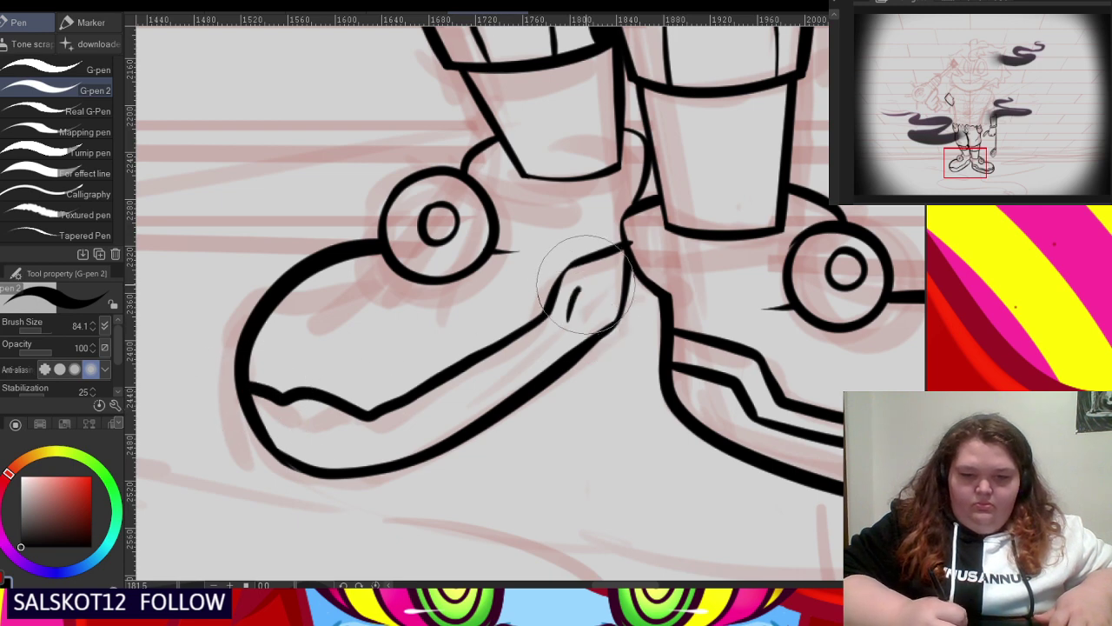
{"action": "left_click_drag", "start_coordinate": [566, 320], "coordinate": [618, 265]}
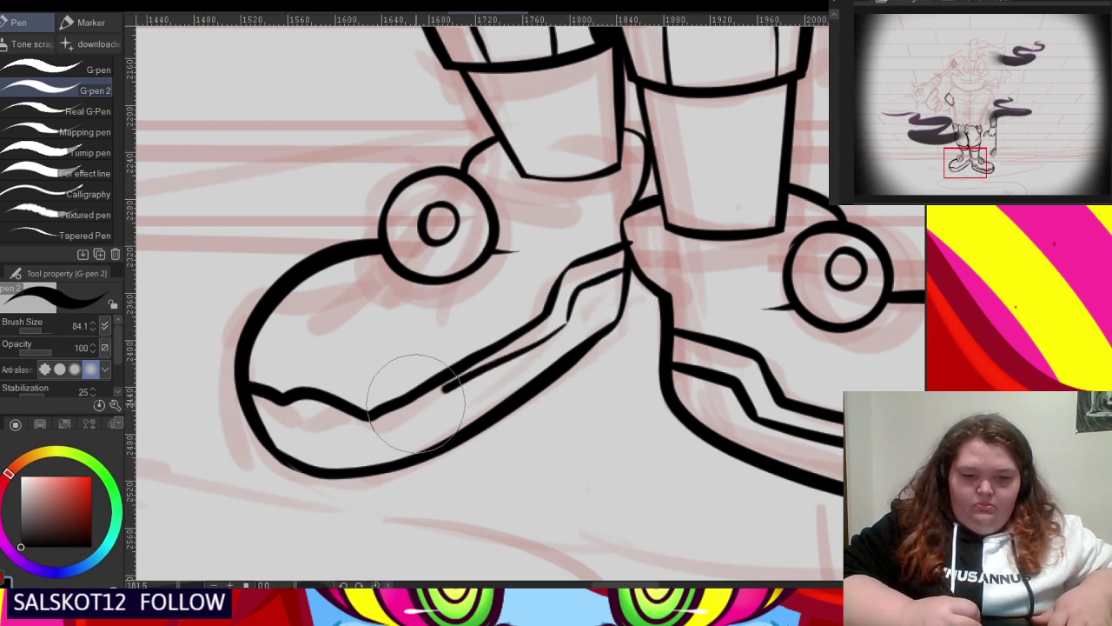
{"action": "mouse_move", "coordinate": [258, 415]}
{"action": "left_mouse_down"}
{"action": "mouse_move", "coordinate": [354, 441]}
{"action": "mouse_move", "coordinate": [382, 436]}
{"action": "mouse_move", "coordinate": [472, 391]}
{"action": "mouse_move", "coordinate": [573, 315]}
{"action": "left_mouse_up"}
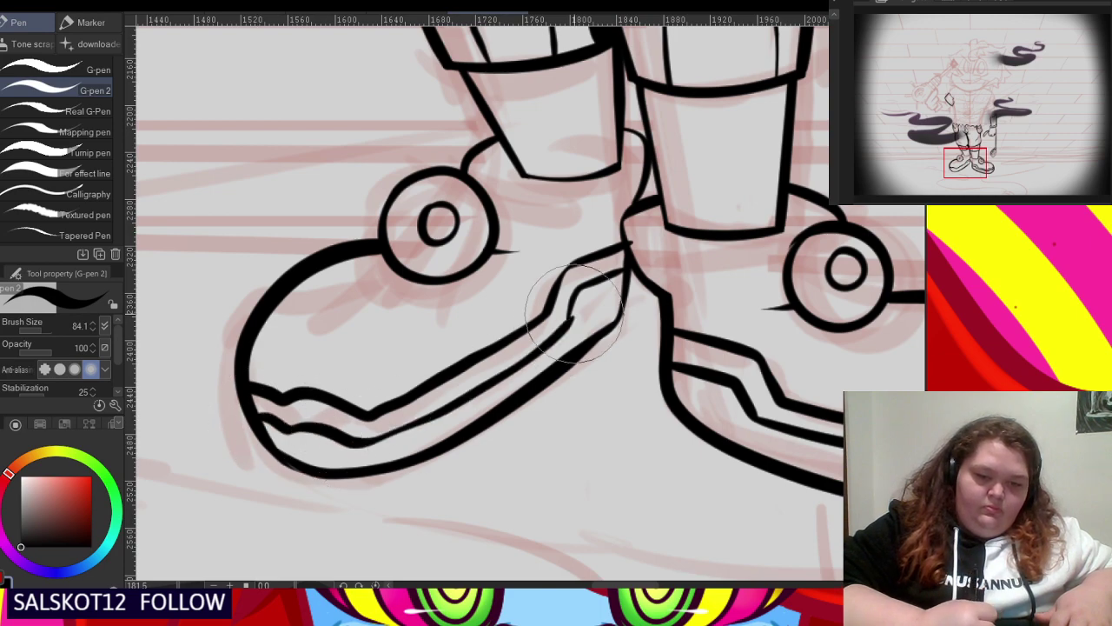
- Trim the overlapping line end at the bend of the lower sole stripe near the heel
{"action": "scroll", "coordinate": [410, 218], "scroll_direction": "down", "scroll_amount": 3}
{"action": "scroll", "coordinate": [525, 286], "scroll_direction": "up", "scroll_amount": 6}
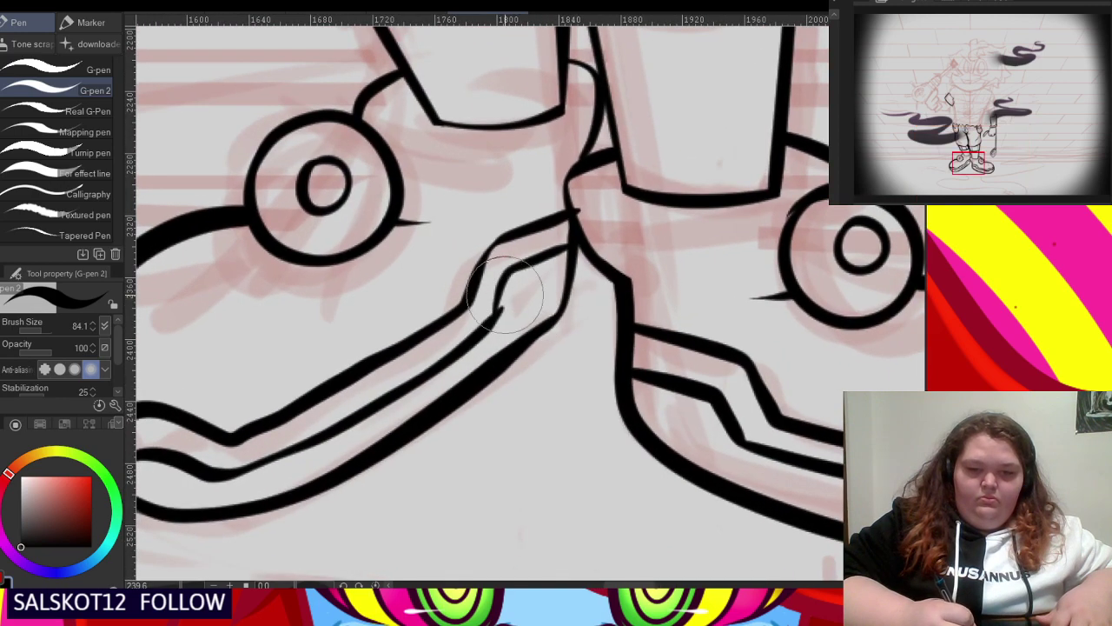
{"action": "left_click_drag", "start_coordinate": [468, 306], "coordinate": [559, 236]}
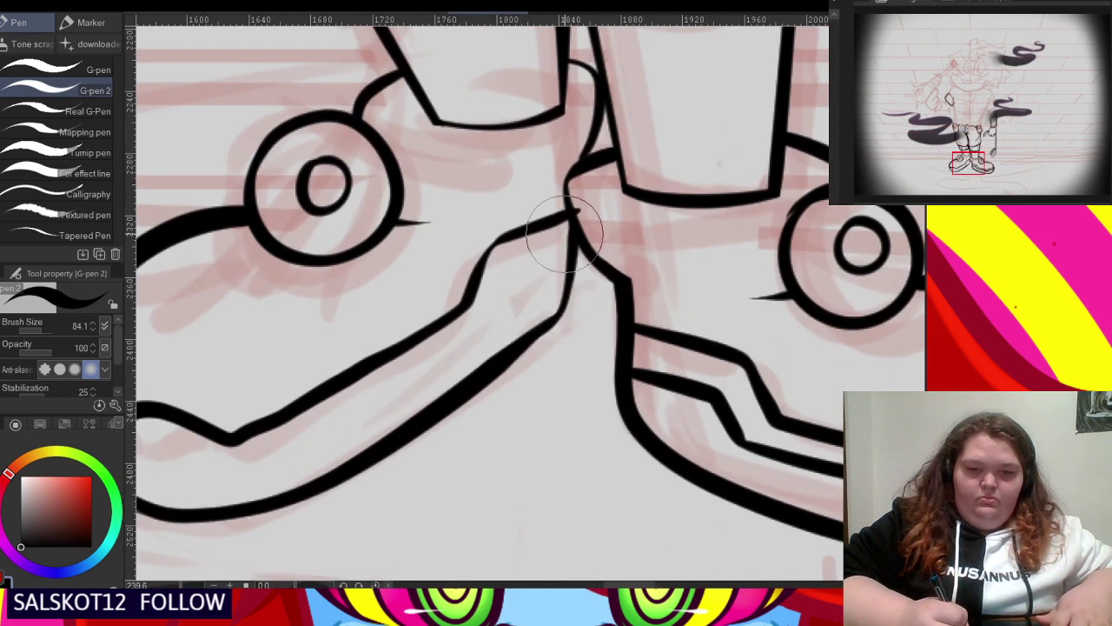
{"action": "scroll", "coordinate": [598, 311], "scroll_direction": "up", "scroll_amount": 1}
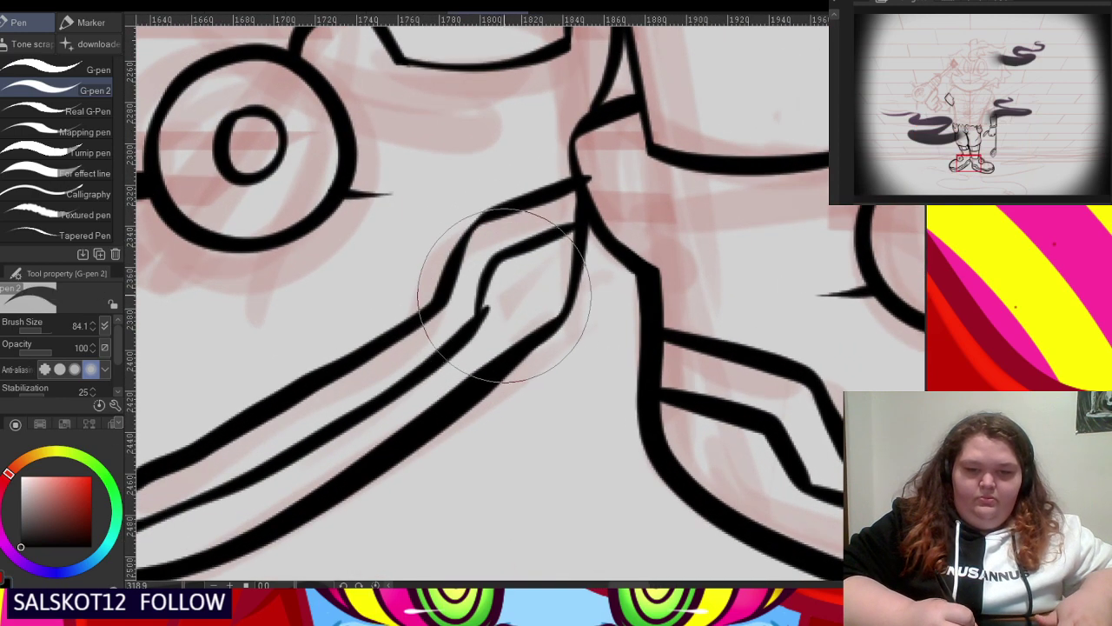
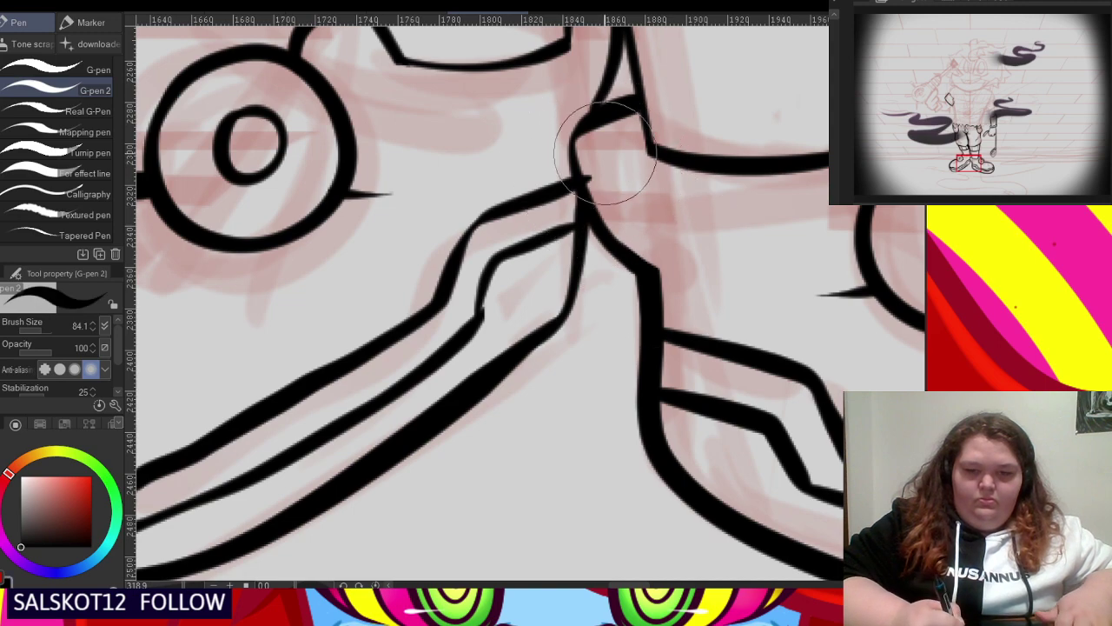
- Review the inked legs and shoes within the whole illustration
{"action": "scroll", "coordinate": [432, 298], "scroll_direction": "down", "scroll_amount": 10}
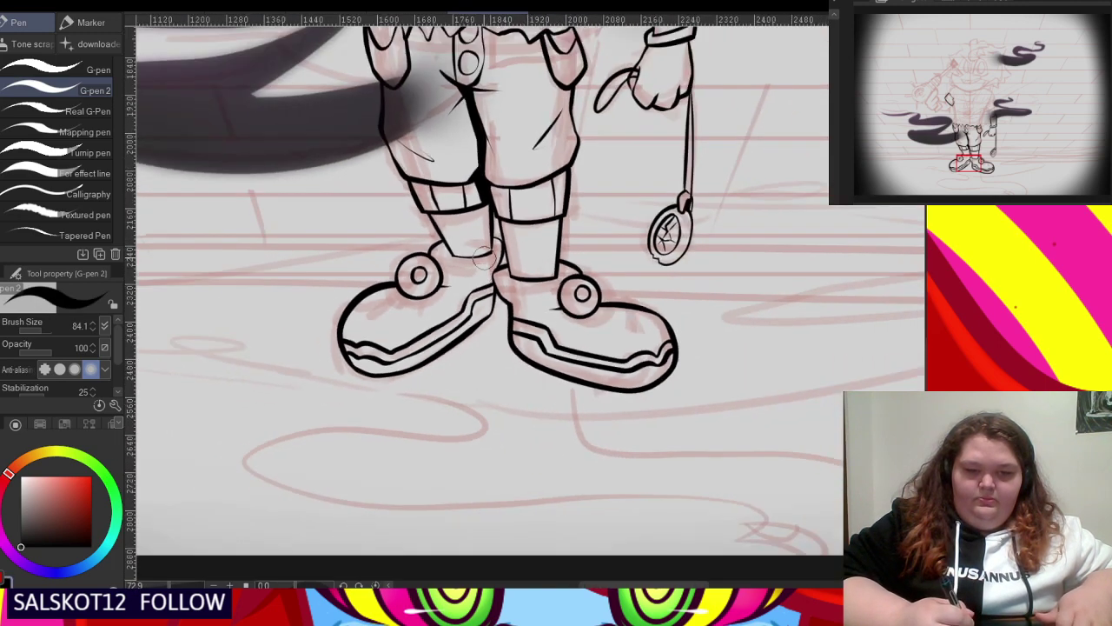
{"action": "scroll", "coordinate": [518, 214], "scroll_direction": "up", "scroll_amount": 2}
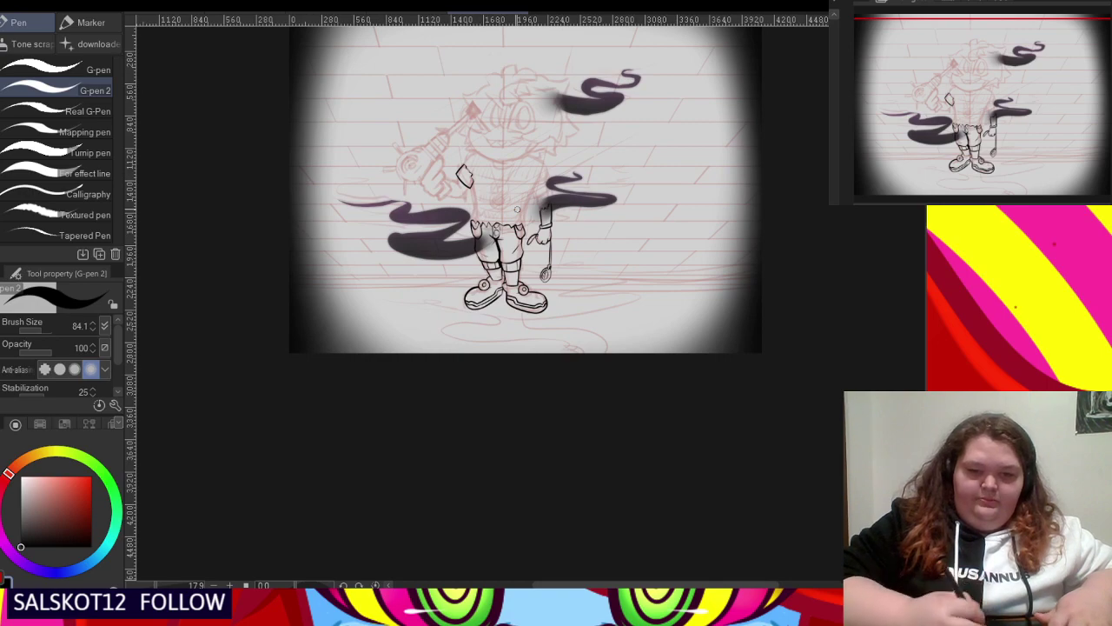
{"action": "scroll", "coordinate": [517, 210], "scroll_direction": "up", "scroll_amount": 5}
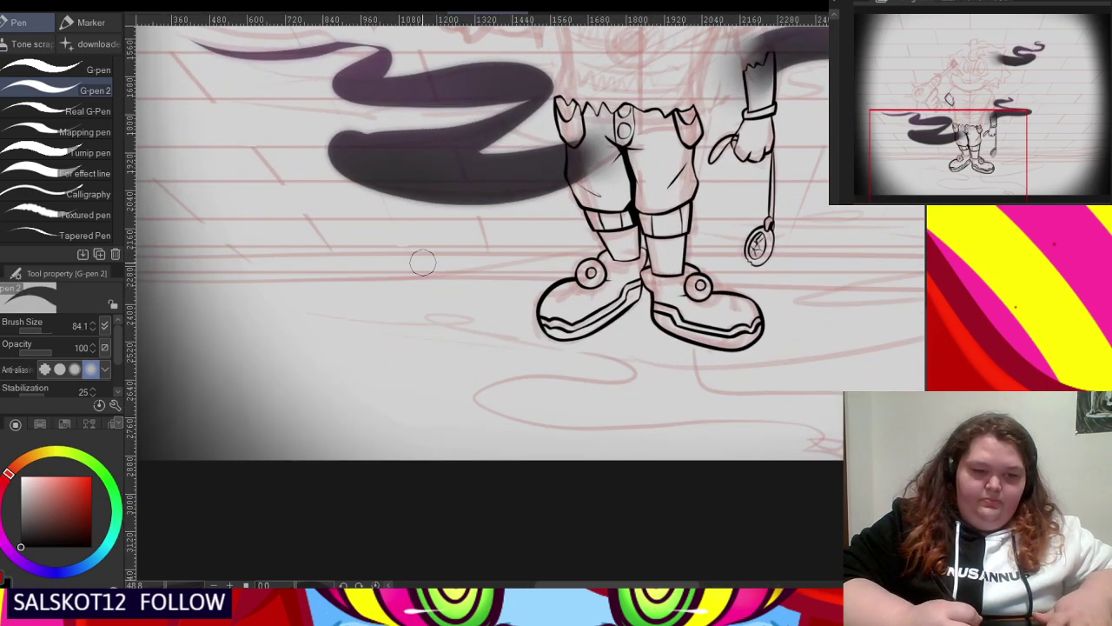
{"action": "scroll", "coordinate": [424, 262], "scroll_direction": "down", "scroll_amount": 2}
{"action": "scroll", "coordinate": [348, 276], "scroll_direction": "down", "scroll_amount": 1}
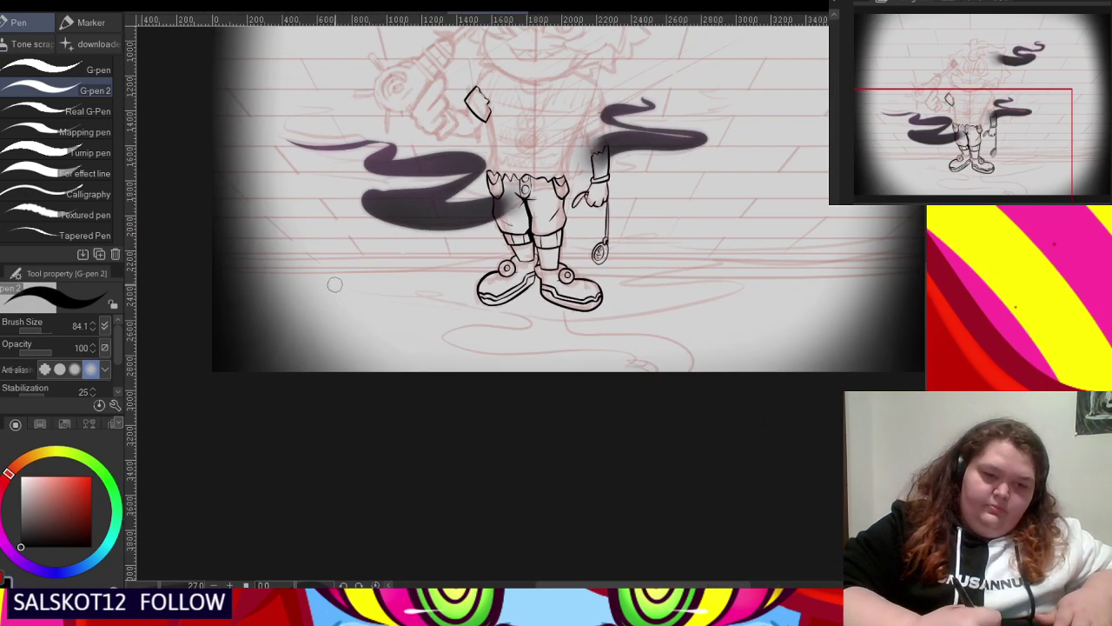
{"action": "key", "text": "ctrl+z"}
{"action": "scroll", "coordinate": [420, 272], "scroll_direction": "down", "scroll_amount": 2}
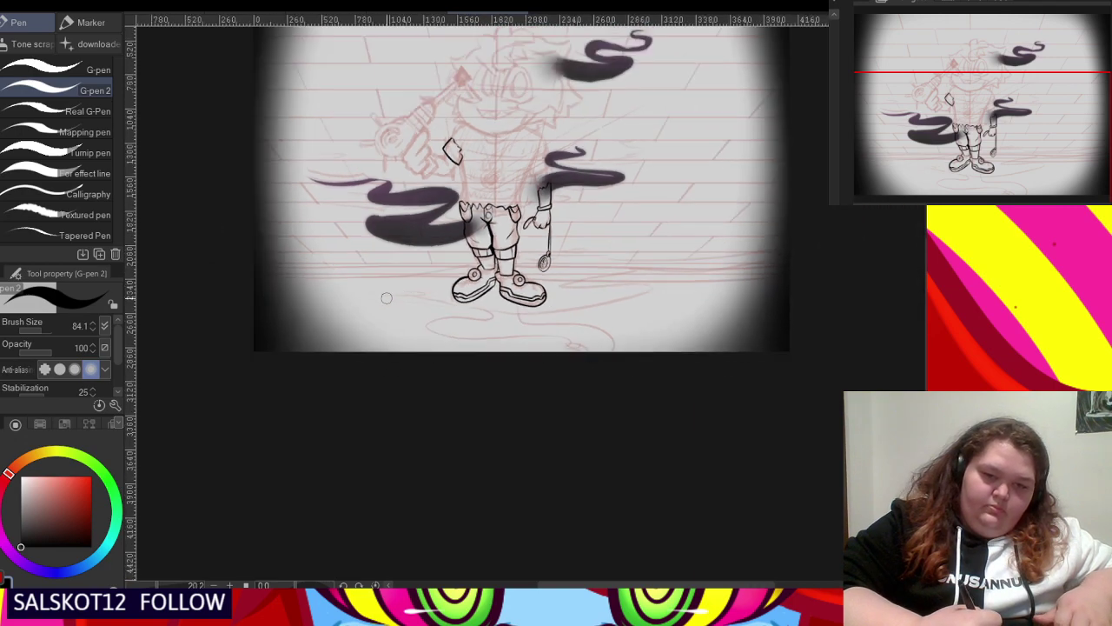
{"action": "scroll", "coordinate": [454, 134], "scroll_direction": "up", "scroll_amount": 2}
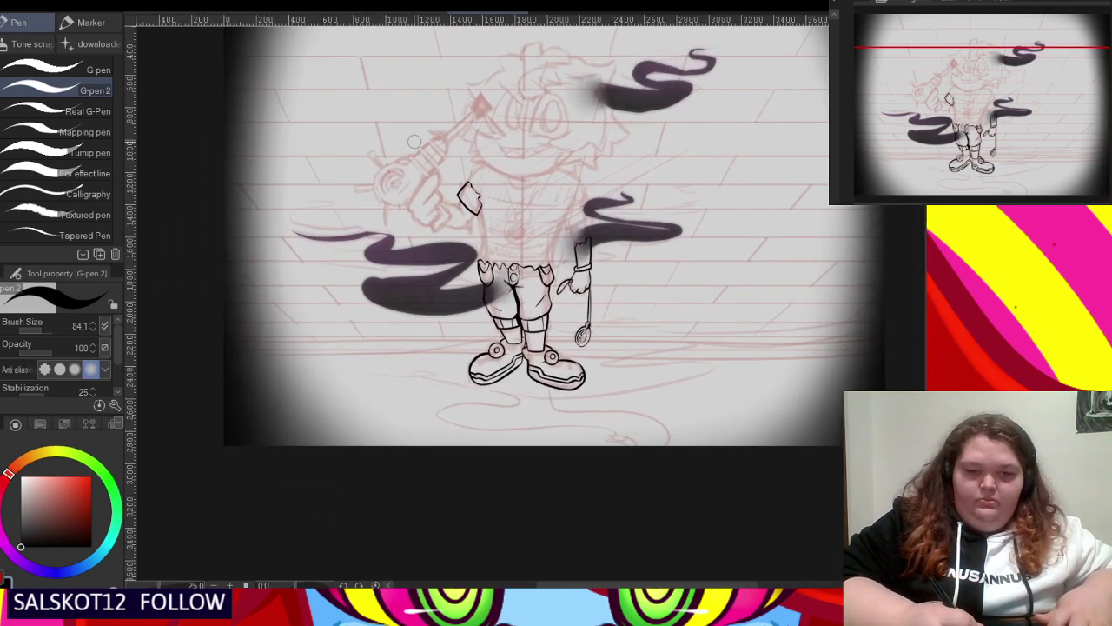
- Try to ink the large round outline of the sketched gun's rear body in a single curve
{"action": "scroll", "coordinate": [454, 135], "scroll_direction": "up", "scroll_amount": 6}
{"action": "scroll", "coordinate": [436, 156], "scroll_direction": "up", "scroll_amount": 2}
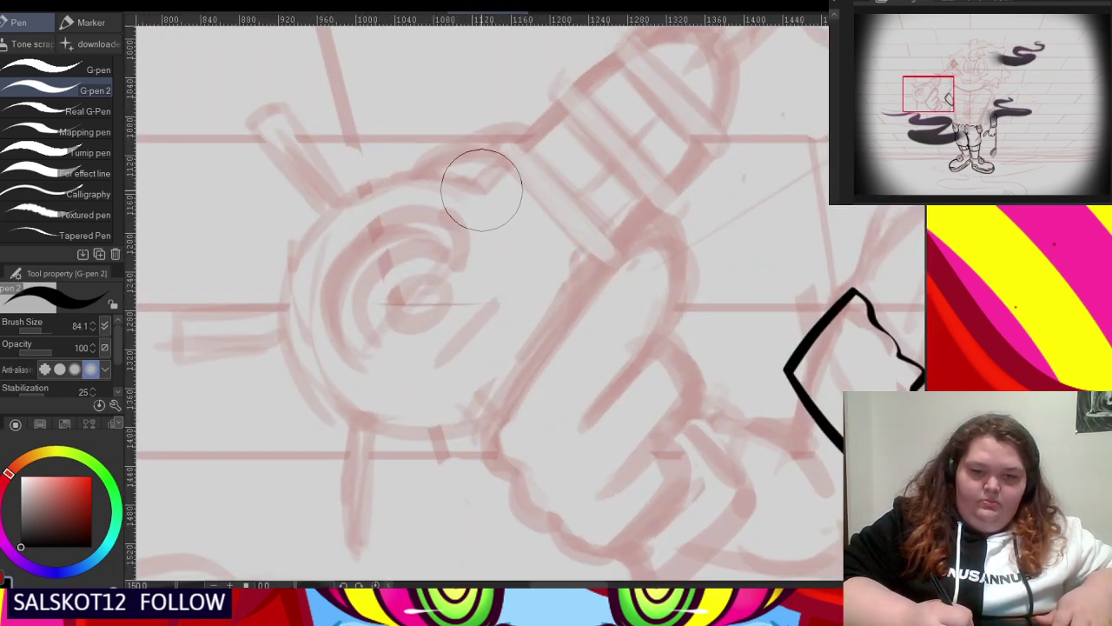
{"action": "mouse_move", "coordinate": [395, 181]}
{"action": "left_mouse_down"}
{"action": "mouse_move", "coordinate": [295, 262]}
{"action": "mouse_move", "coordinate": [314, 401]}
{"action": "mouse_move", "coordinate": [489, 385]}
{"action": "left_mouse_up"}
{"action": "key", "text": "ctrl+z"}
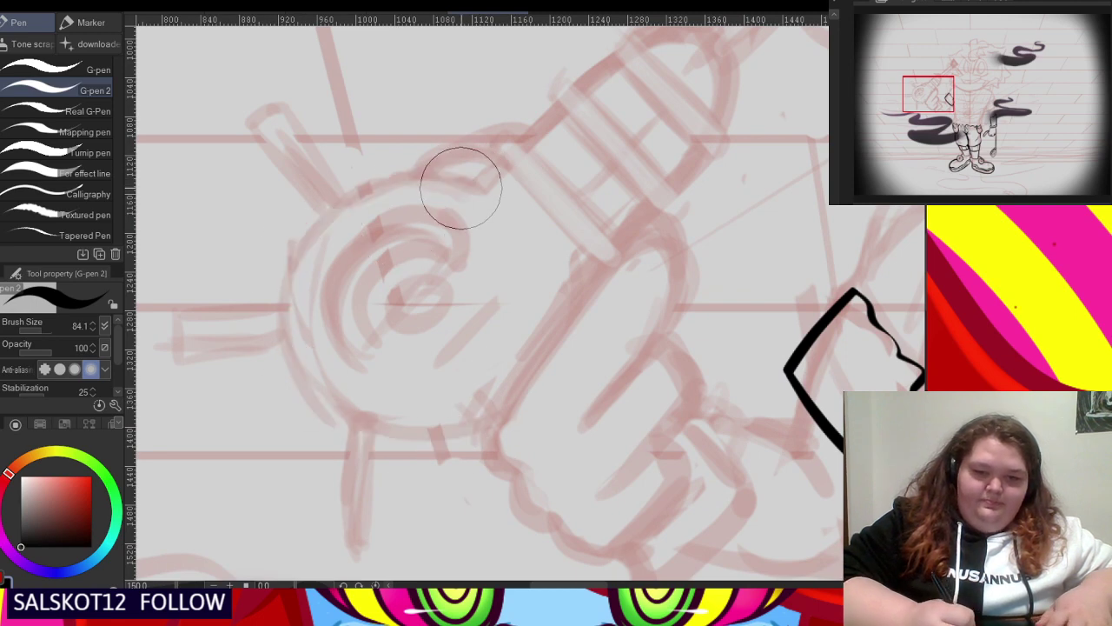
{"action": "mouse_move", "coordinate": [281, 299]}
{"action": "left_mouse_down"}
{"action": "mouse_move", "coordinate": [382, 425]}
{"action": "mouse_move", "coordinate": [508, 382]}
{"action": "left_mouse_up"}
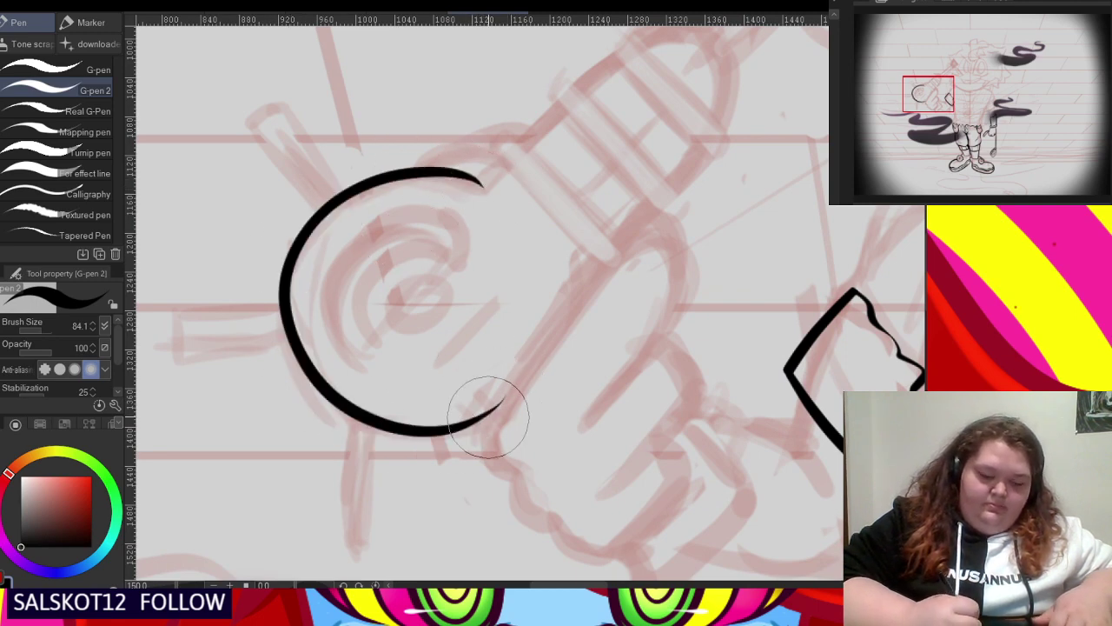
{"action": "key", "text": "ctrl+z"}
{"action": "mouse_move", "coordinate": [355, 178]}
{"action": "left_mouse_down"}
{"action": "mouse_move", "coordinate": [268, 310]}
{"action": "mouse_move", "coordinate": [398, 442]}
{"action": "mouse_move", "coordinate": [508, 410]}
{"action": "left_mouse_up"}
{"action": "key", "text": "ctrl+z"}
- Ink the large round outline of the gun's rear body as one open curve, left unclosed on the hand side
{"action": "mouse_move", "coordinate": [465, 184]}
{"action": "left_mouse_down"}
{"action": "mouse_move", "coordinate": [349, 186]}
{"action": "mouse_move", "coordinate": [278, 340]}
{"action": "mouse_move", "coordinate": [460, 404]}
{"action": "left_mouse_up"}
{"action": "key", "text": "ctrl+z"}
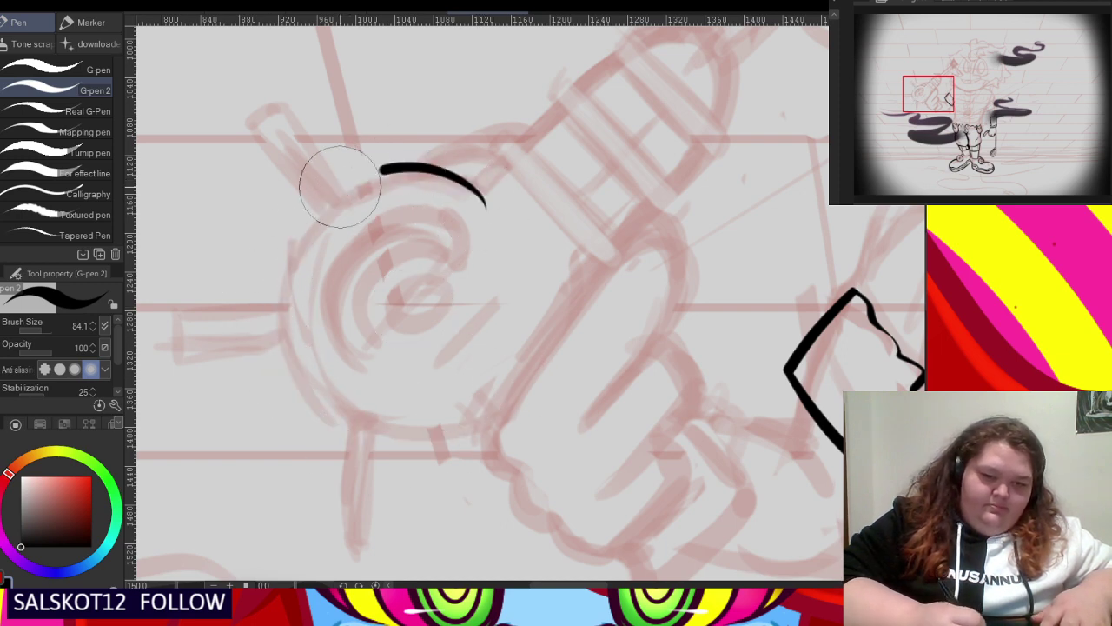
{"action": "mouse_move", "coordinate": [339, 186]}
{"action": "left_mouse_down"}
{"action": "mouse_move", "coordinate": [423, 442]}
{"action": "mouse_move", "coordinate": [508, 408]}
{"action": "left_mouse_up"}
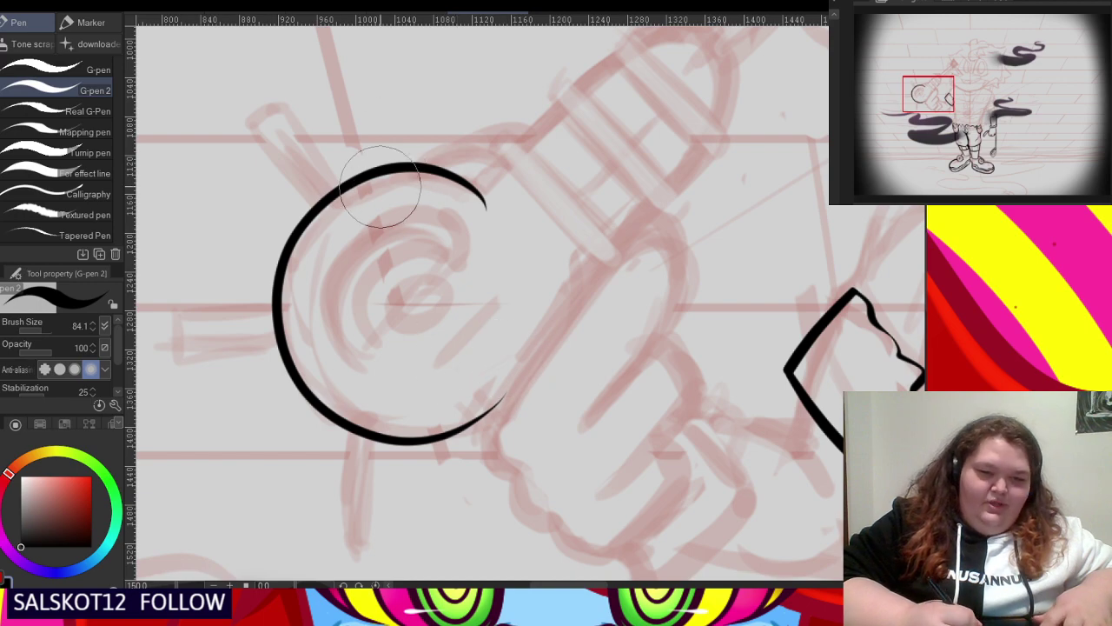
{"action": "scroll", "coordinate": [379, 195], "scroll_direction": "down", "scroll_amount": 3}
- Try to ink the small circle at the centre of the gun's round rear body
{"action": "scroll", "coordinate": [400, 248], "scroll_direction": "up", "scroll_amount": 5}
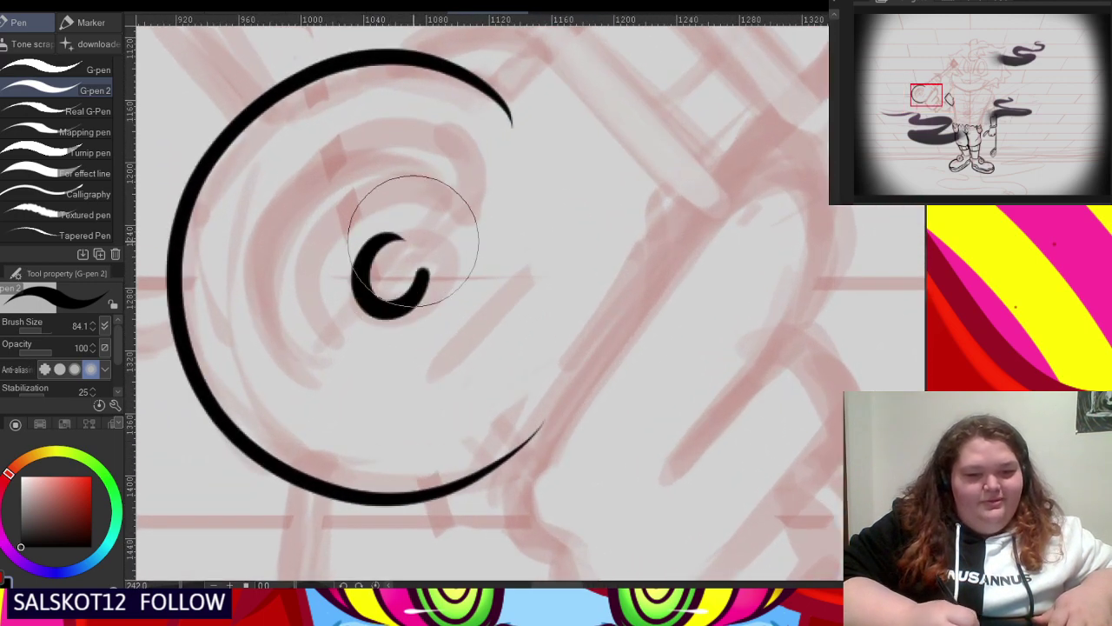
{"action": "scroll", "coordinate": [385, 282], "scroll_direction": "down", "scroll_amount": 2}
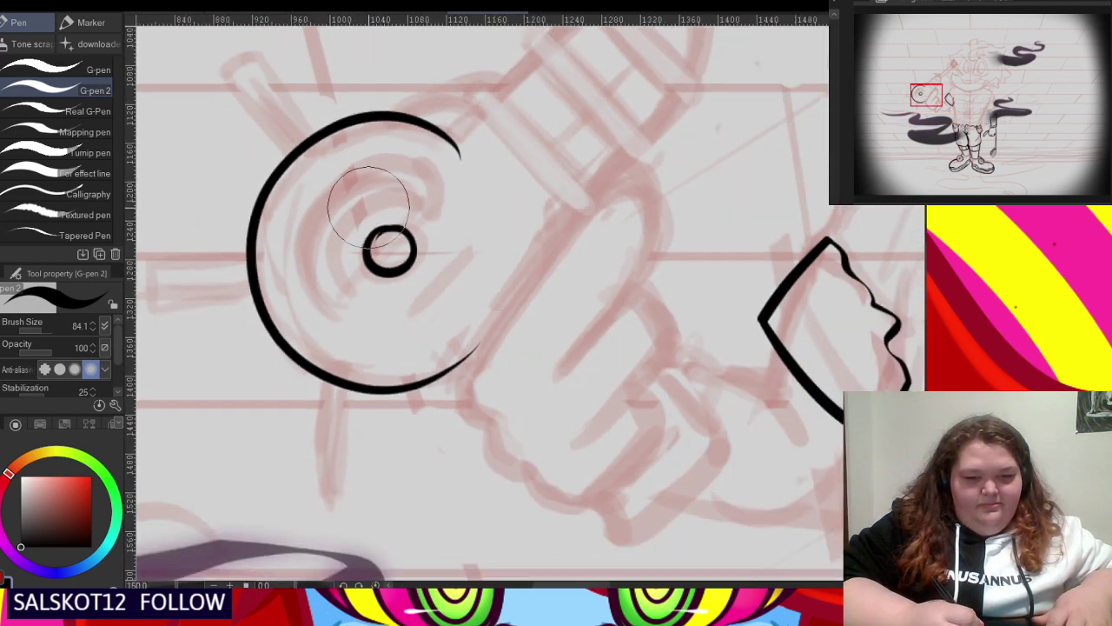
{"action": "key", "text": "ctrl+z"}
{"action": "scroll", "coordinate": [347, 244], "scroll_direction": "up", "scroll_amount": 2}
{"action": "scroll", "coordinate": [349, 262], "scroll_direction": "down", "scroll_amount": 2}
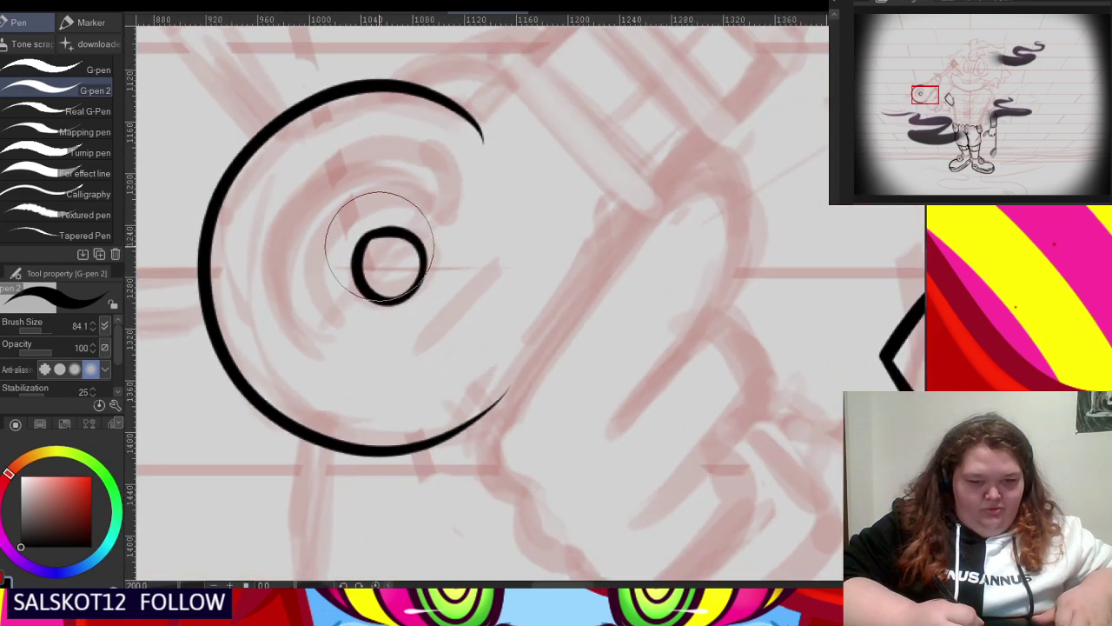
{"action": "key", "text": "ctrl+z"}
{"action": "scroll", "coordinate": [388, 225], "scroll_direction": "up", "scroll_amount": 2}
{"action": "scroll", "coordinate": [377, 367], "scroll_direction": "down", "scroll_amount": 2}
{"action": "key", "text": "ctrl+z"}
{"action": "scroll", "coordinate": [377, 294], "scroll_direction": "up", "scroll_amount": 3}
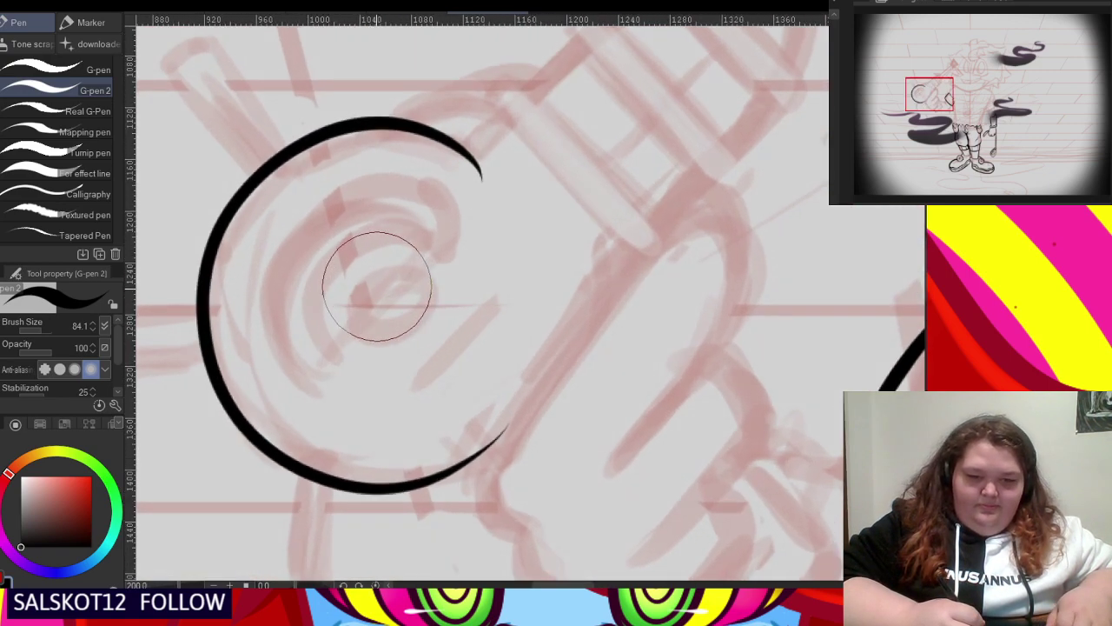
{"action": "mouse_move", "coordinate": [377, 270]}
{"action": "left_mouse_down"}
{"action": "mouse_move", "coordinate": [352, 287]}
{"action": "mouse_move", "coordinate": [443, 310]}
{"action": "mouse_move", "coordinate": [358, 308]}
{"action": "left_mouse_up"}
{"action": "key", "text": "ctrl+z"}
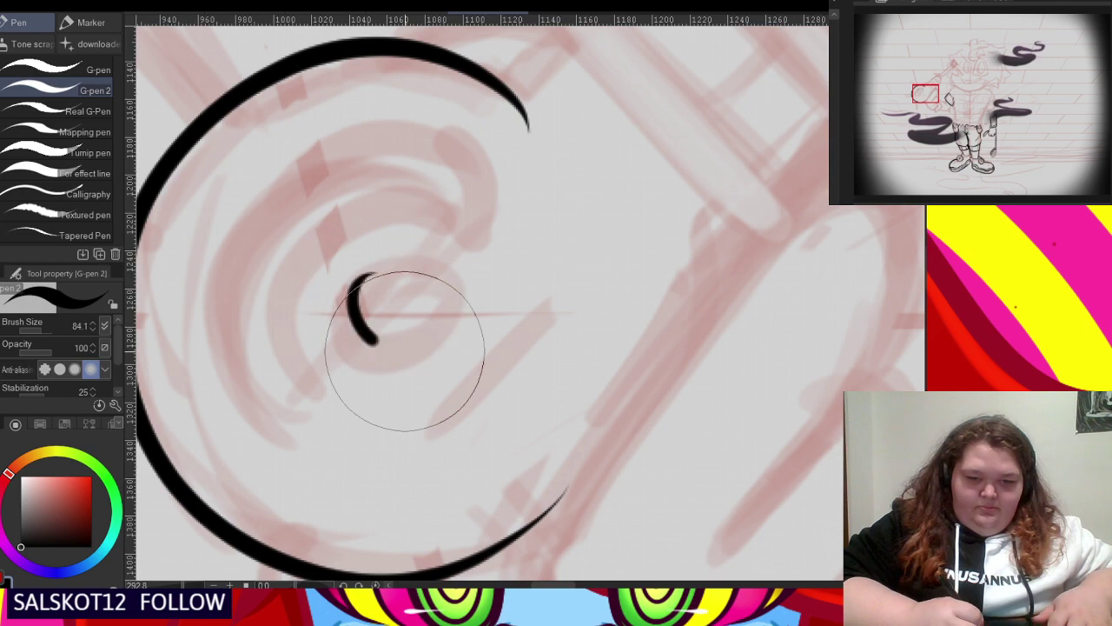
{"action": "left_click_drag", "start_coordinate": [405, 346], "coordinate": [360, 318]}
{"action": "key", "text": "ctrl+z"}
{"action": "left_click_drag", "start_coordinate": [365, 278], "coordinate": [438, 310]}
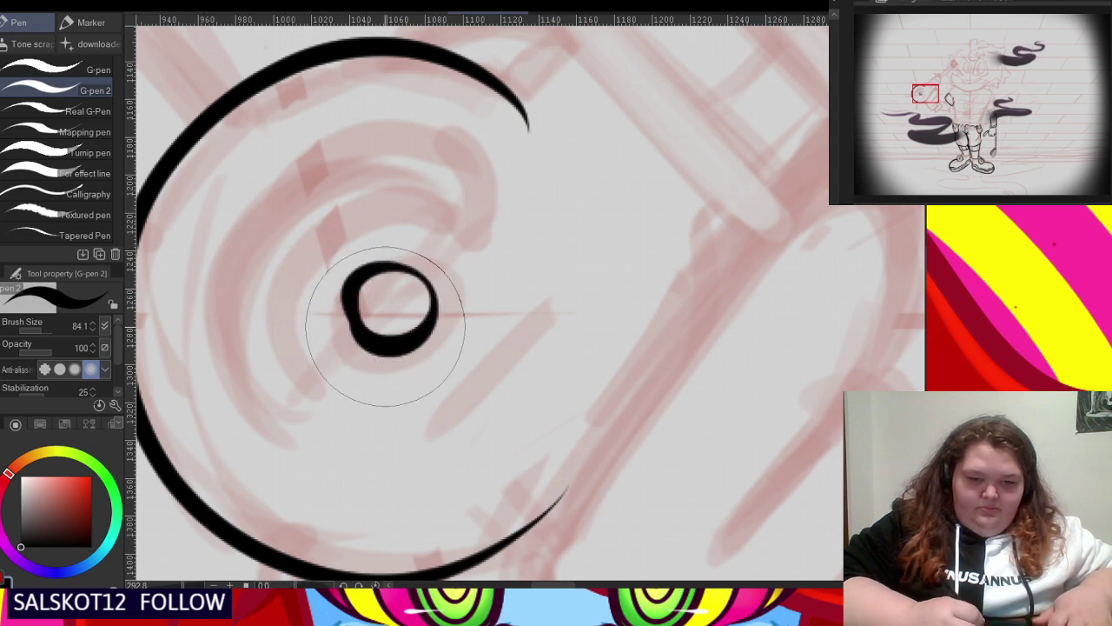
{"action": "scroll", "coordinate": [385, 326], "scroll_direction": "down", "scroll_amount": 2}
{"action": "key", "text": "ctrl+z"}
- Ink the small central circle of the round rear body with a heavier line on its upper-left side
{"action": "scroll", "coordinate": [372, 290], "scroll_direction": "up", "scroll_amount": 3}
{"action": "mouse_move", "coordinate": [363, 259]}
{"action": "left_mouse_down"}
{"action": "mouse_move", "coordinate": [349, 288]}
{"action": "mouse_move", "coordinate": [460, 282]}
{"action": "mouse_move", "coordinate": [347, 297]}
{"action": "mouse_move", "coordinate": [385, 345]}
{"action": "mouse_move", "coordinate": [415, 233]}
{"action": "mouse_move", "coordinate": [355, 325]}
{"action": "left_mouse_up"}
{"action": "key", "text": "ctrl+z"}
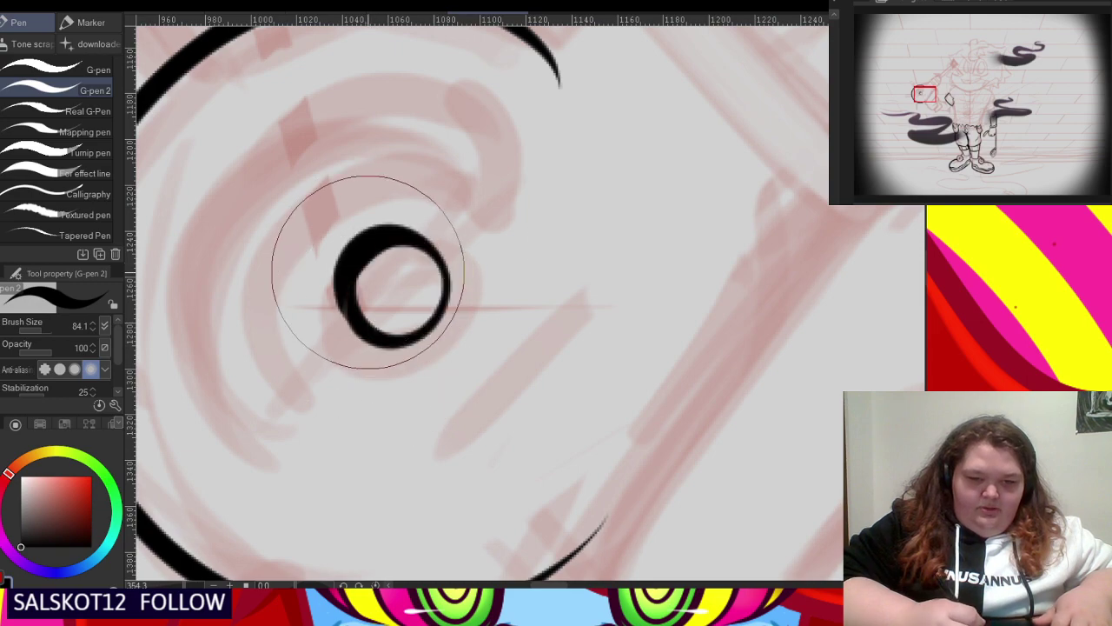
{"action": "scroll", "coordinate": [356, 252], "scroll_direction": "down", "scroll_amount": 3}
{"action": "scroll", "coordinate": [487, 178], "scroll_direction": "down", "scroll_amount": 2}
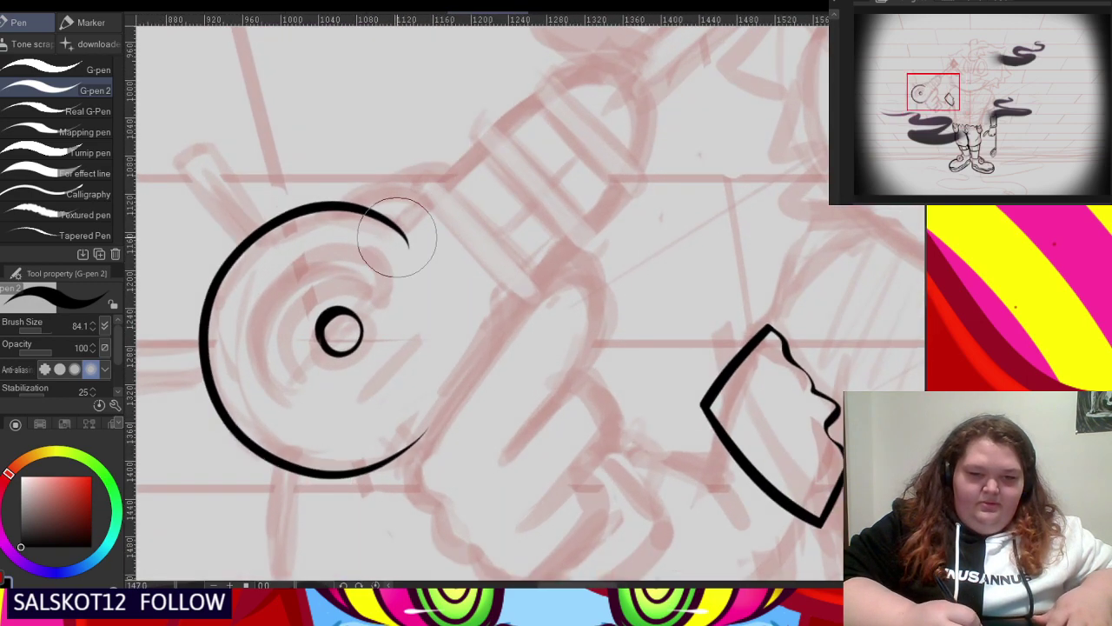
- Ink the long round-tipped barrel outline from the rear body's upper edge, around the tip and back toward the hand
{"action": "mouse_move", "coordinate": [397, 237]}
{"action": "left_mouse_down"}
{"action": "mouse_move", "coordinate": [547, 92]}
{"action": "mouse_move", "coordinate": [568, 103]}
{"action": "left_mouse_up"}
{"action": "key", "text": "ctrl+z"}
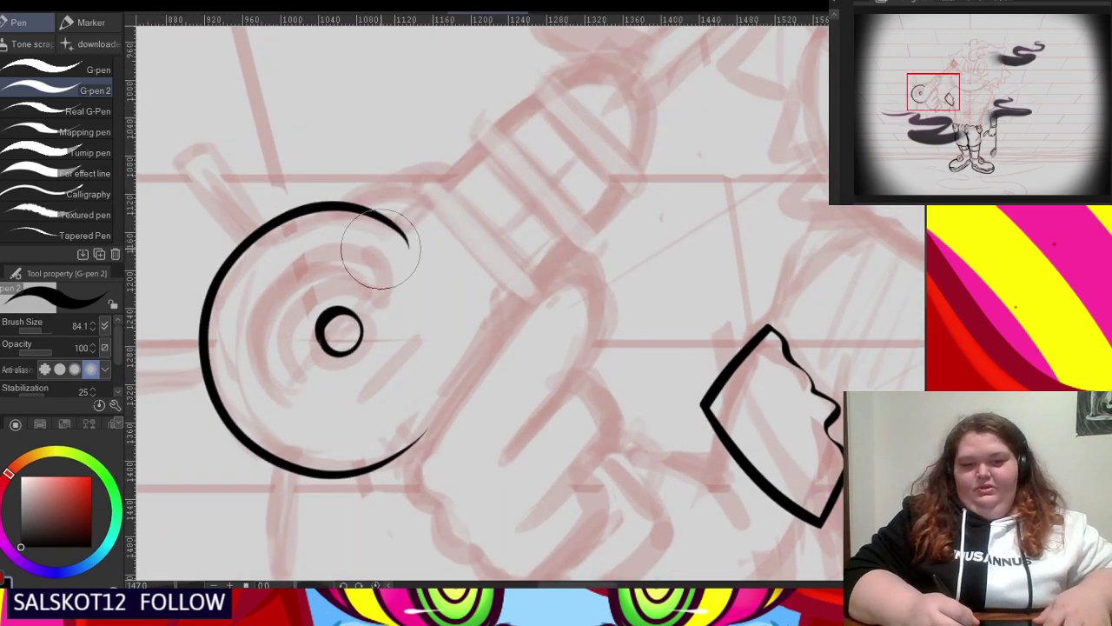
{"action": "mouse_move", "coordinate": [380, 250]}
{"action": "left_mouse_down"}
{"action": "mouse_move", "coordinate": [565, 54]}
{"action": "mouse_move", "coordinate": [514, 273]}
{"action": "left_mouse_up"}
{"action": "key", "text": "ctrl+z"}
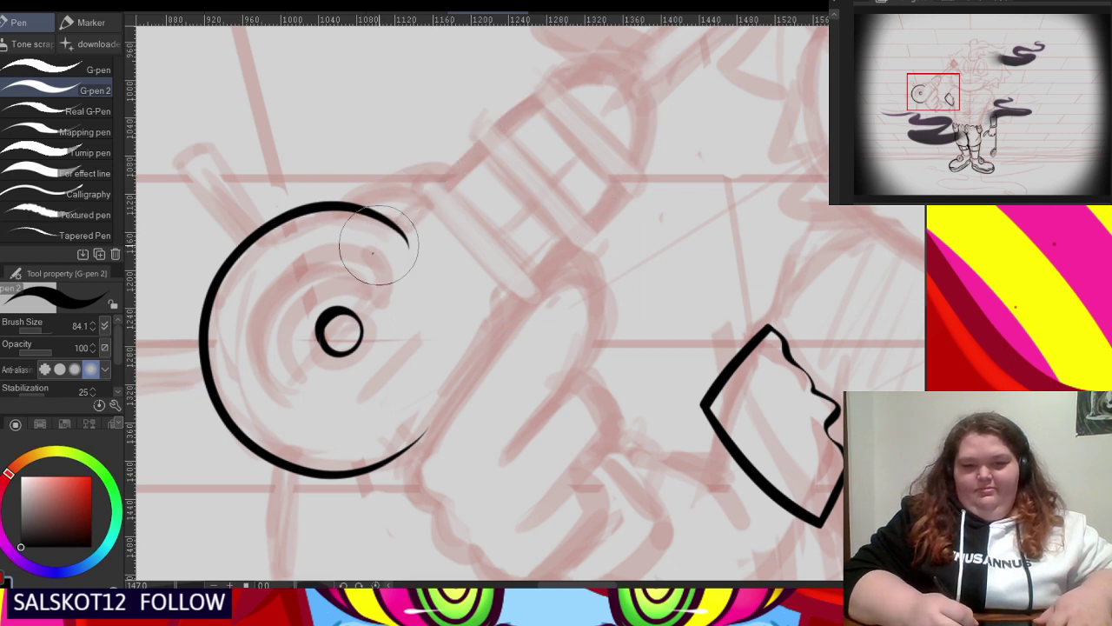
{"action": "mouse_move", "coordinate": [382, 245]}
{"action": "left_mouse_down"}
{"action": "mouse_move", "coordinate": [661, 109]}
{"action": "mouse_move", "coordinate": [484, 352]}
{"action": "left_mouse_up"}
{"action": "key", "text": "ctrl+z"}
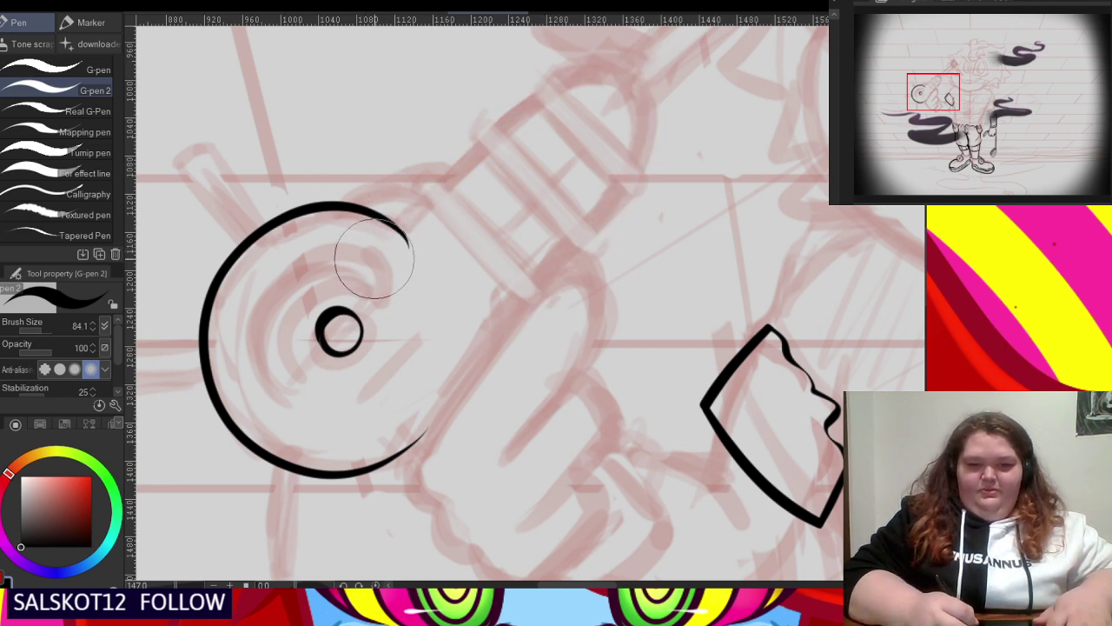
{"action": "mouse_move", "coordinate": [374, 257]}
{"action": "left_mouse_down"}
{"action": "mouse_move", "coordinate": [650, 99]}
{"action": "mouse_move", "coordinate": [458, 359]}
{"action": "left_mouse_up"}
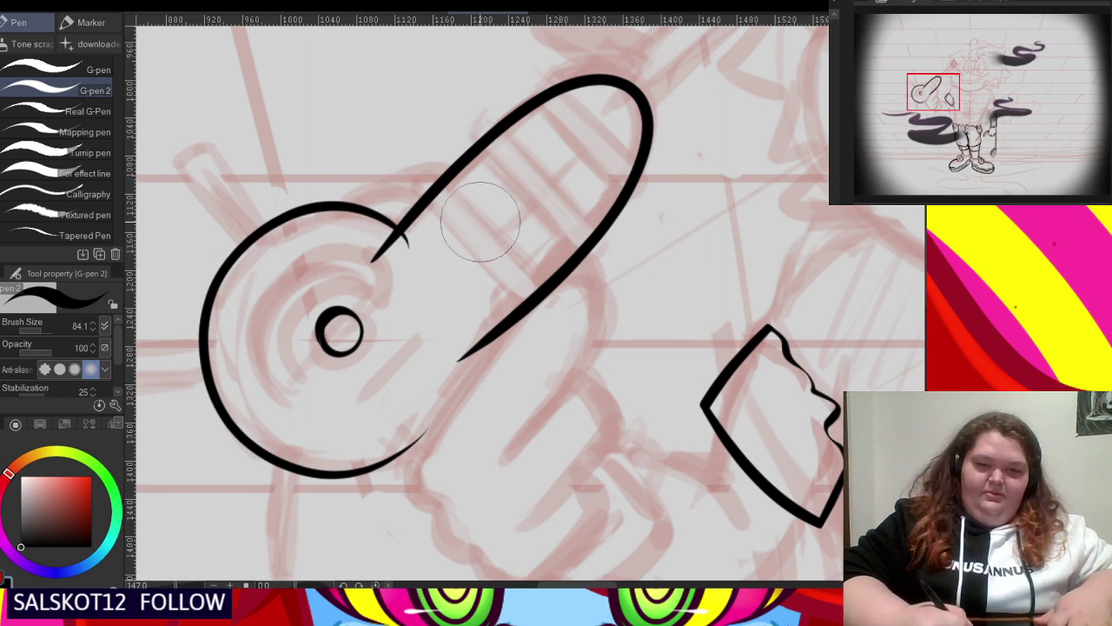
- Ink six cross lines over the barrel in three pairs to form its bands, letting the ends overshoot the outline
{"action": "left_click_drag", "start_coordinate": [385, 162], "coordinate": [570, 356]}
{"action": "left_click_drag", "start_coordinate": [408, 145], "coordinate": [590, 332]}
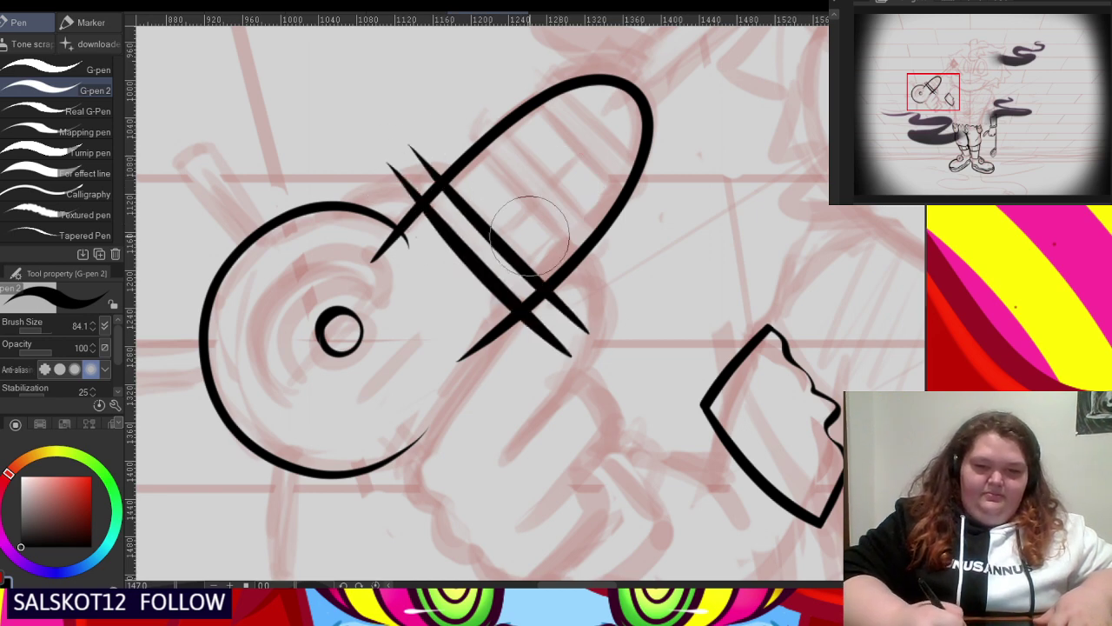
{"action": "left_click_drag", "start_coordinate": [441, 120], "coordinate": [643, 315]}
{"action": "left_click_drag", "start_coordinate": [459, 103], "coordinate": [657, 283]}
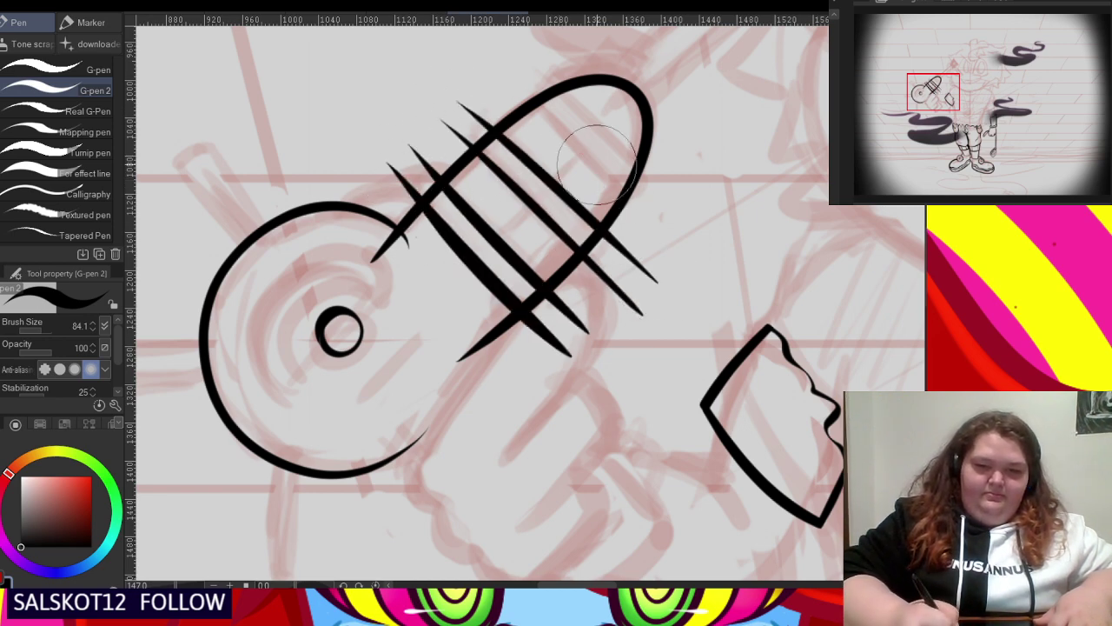
{"action": "left_click_drag", "start_coordinate": [512, 73], "coordinate": [703, 252]}
{"action": "key", "text": "ctrl+z"}
{"action": "left_click_drag", "start_coordinate": [508, 76], "coordinate": [684, 238]}
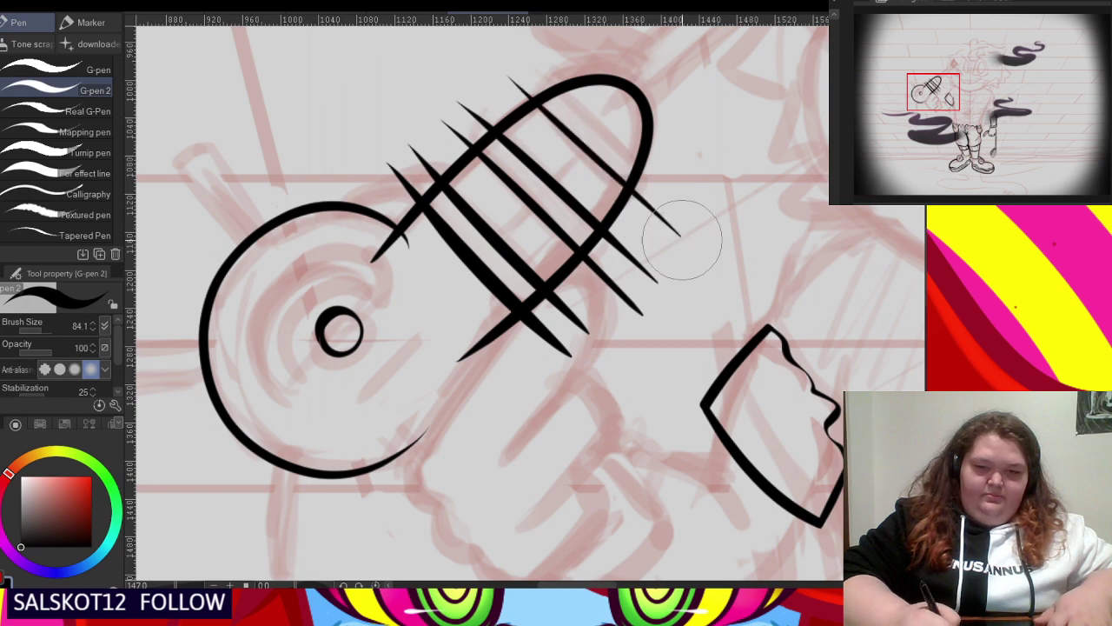
{"action": "left_click_drag", "start_coordinate": [563, 88], "coordinate": [708, 233]}
- Ink a stroke just outside each long side of the barrel to cap the ends of the bands
{"action": "scroll", "coordinate": [440, 171], "scroll_direction": "up", "scroll_amount": 3}
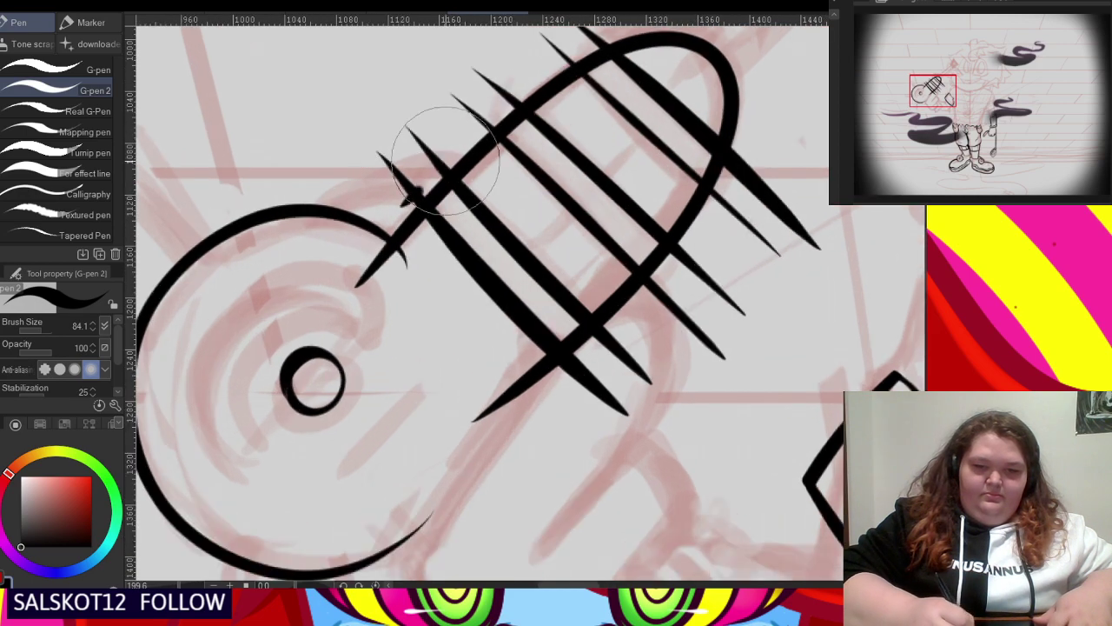
{"action": "left_click_drag", "start_coordinate": [445, 161], "coordinate": [606, 35]}
{"action": "scroll", "coordinate": [435, 124], "scroll_direction": "down", "scroll_amount": 3}
{"action": "scroll", "coordinate": [556, 269], "scroll_direction": "up", "scroll_amount": 1}
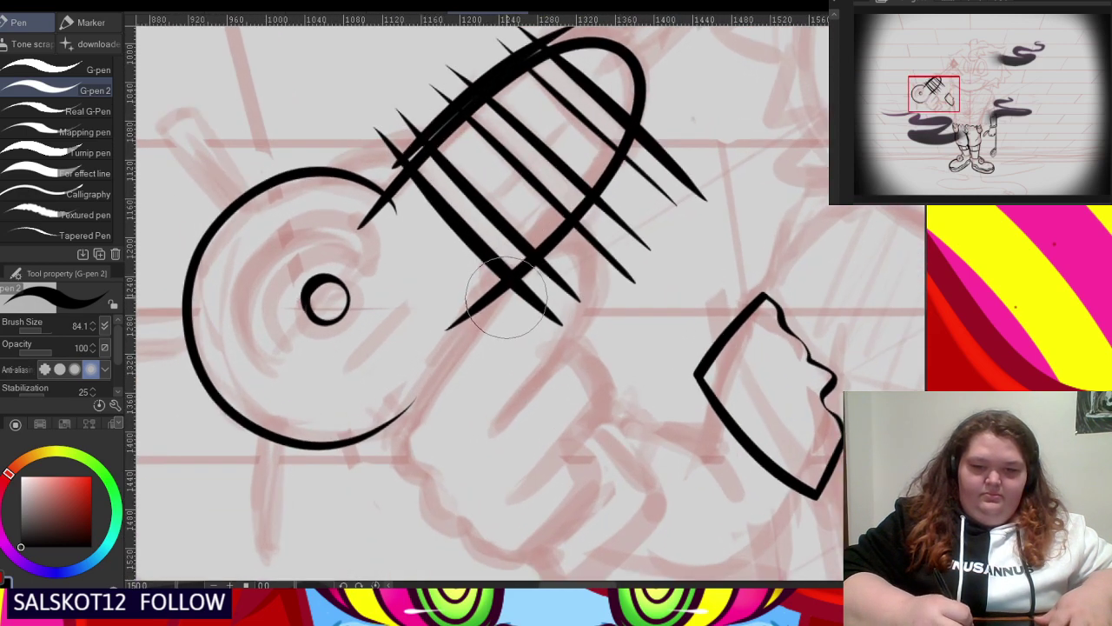
{"action": "mouse_move", "coordinate": [489, 306]}
{"action": "left_mouse_down"}
{"action": "mouse_move", "coordinate": [655, 137]}
{"action": "mouse_move", "coordinate": [679, 87]}
{"action": "left_mouse_up"}
{"action": "scroll", "coordinate": [560, 271], "scroll_direction": "down", "scroll_amount": 1}
{"action": "scroll", "coordinate": [442, 141], "scroll_direction": "up", "scroll_amount": 3}
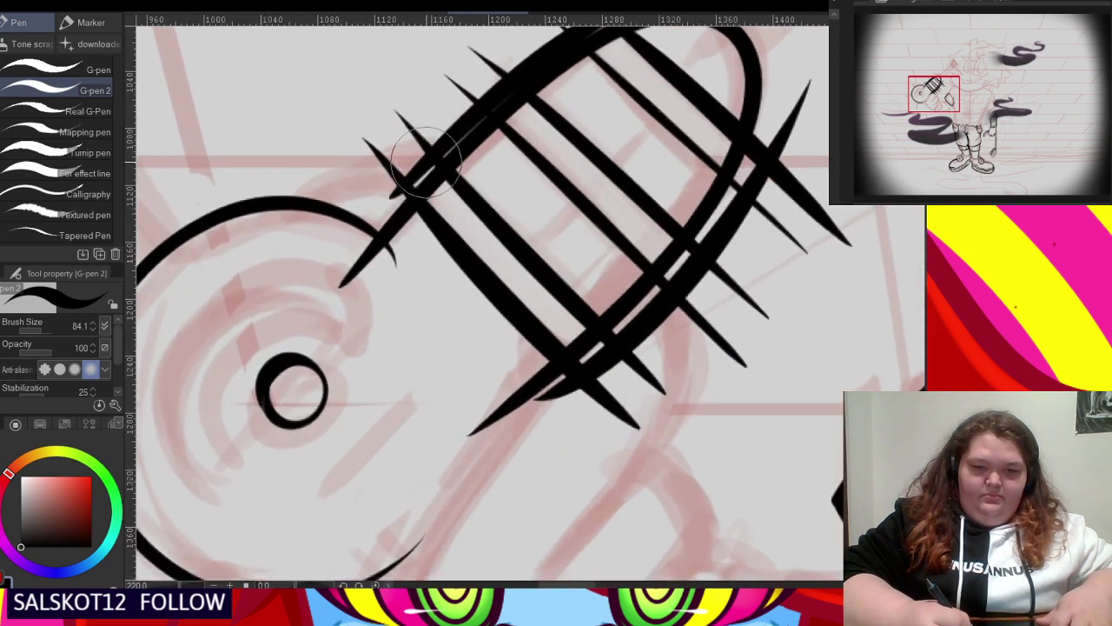
- Erase the outer side strokes in the gaps between the bands, keeping only the short caps at the band ends
{"action": "left_click_drag", "start_coordinate": [428, 163], "coordinate": [459, 112]}
{"action": "scroll", "coordinate": [429, 218], "scroll_direction": "down", "scroll_amount": 1}
{"action": "scroll", "coordinate": [511, 126], "scroll_direction": "up", "scroll_amount": 1}
{"action": "left_click_drag", "start_coordinate": [518, 90], "coordinate": [490, 111]}
{"action": "scroll", "coordinate": [486, 154], "scroll_direction": "down", "scroll_amount": 4}
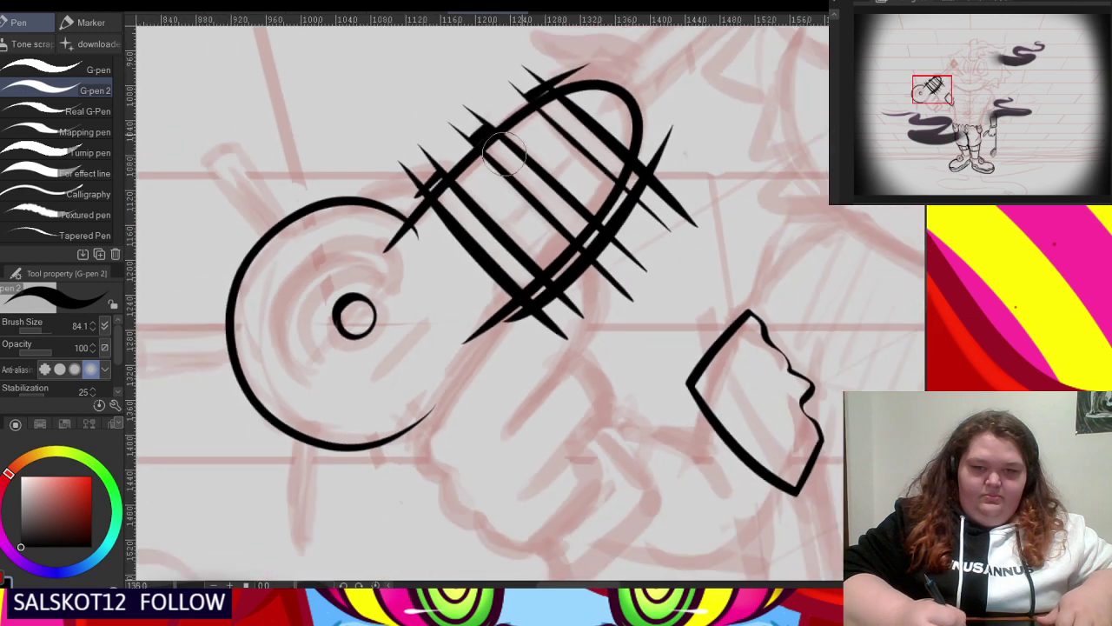
{"action": "scroll", "coordinate": [552, 96], "scroll_direction": "up", "scroll_amount": 2}
{"action": "left_click_drag", "start_coordinate": [585, 56], "coordinate": [577, 85]}
{"action": "scroll", "coordinate": [623, 152], "scroll_direction": "up", "scroll_amount": 1}
{"action": "scroll", "coordinate": [624, 154], "scroll_direction": "up", "scroll_amount": 1}
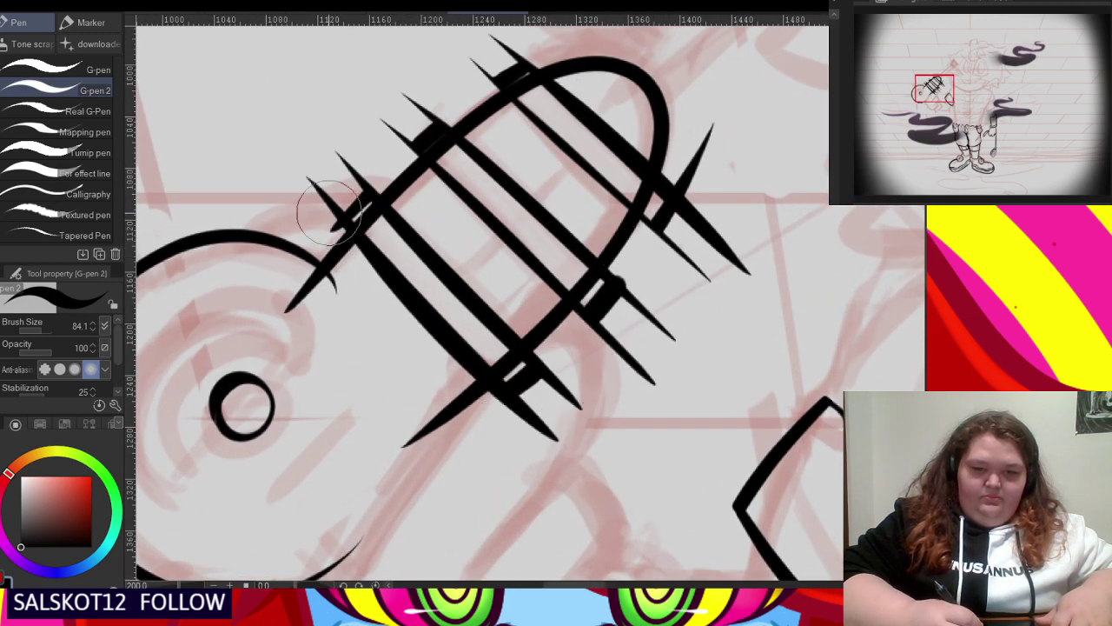
- Trim the cross-line tips that overshoot the band caps along both sides of the barrel
{"action": "mouse_move", "coordinate": [329, 213]}
{"action": "left_mouse_down"}
{"action": "mouse_move", "coordinate": [421, 102]}
{"action": "mouse_move", "coordinate": [510, 48]}
{"action": "left_mouse_up"}
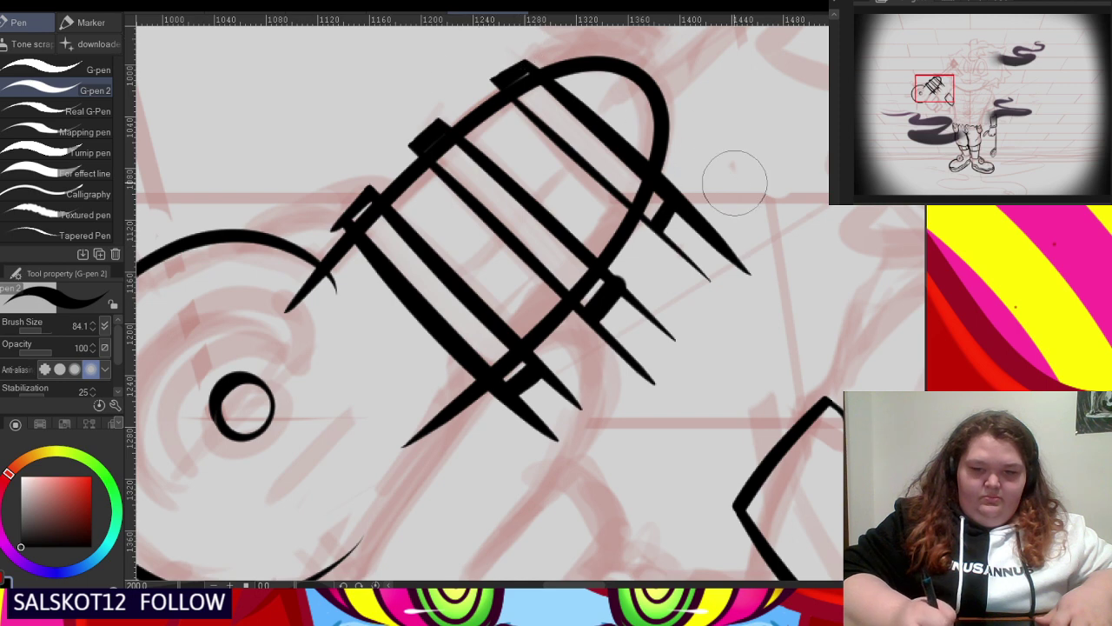
{"action": "mouse_move", "coordinate": [728, 239]}
{"action": "left_mouse_down"}
{"action": "mouse_move", "coordinate": [651, 335]}
{"action": "mouse_move", "coordinate": [519, 439]}
{"action": "left_mouse_up"}
{"action": "scroll", "coordinate": [527, 323], "scroll_direction": "up", "scroll_amount": 1}
- Erase the barrel outline inside the three bands and clean up the overlaps at the rear body and first band's corner
{"action": "left_click_drag", "start_coordinate": [506, 372], "coordinate": [498, 361]}
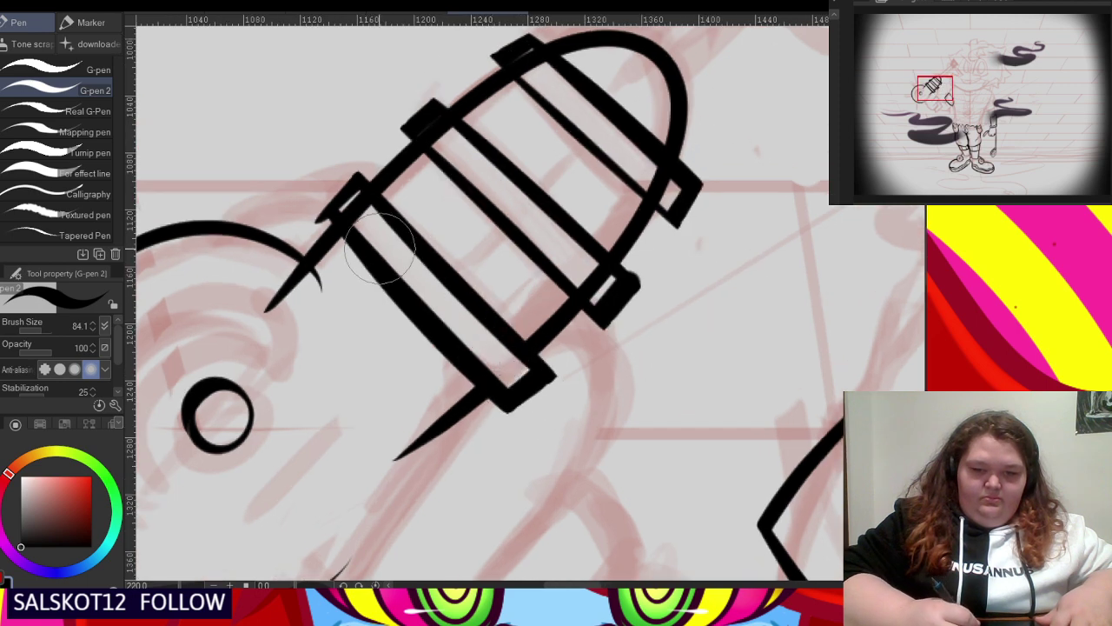
{"action": "mouse_move", "coordinate": [356, 208]}
{"action": "left_mouse_down"}
{"action": "mouse_move", "coordinate": [293, 273]}
{"action": "mouse_move", "coordinate": [391, 204]}
{"action": "left_mouse_up"}
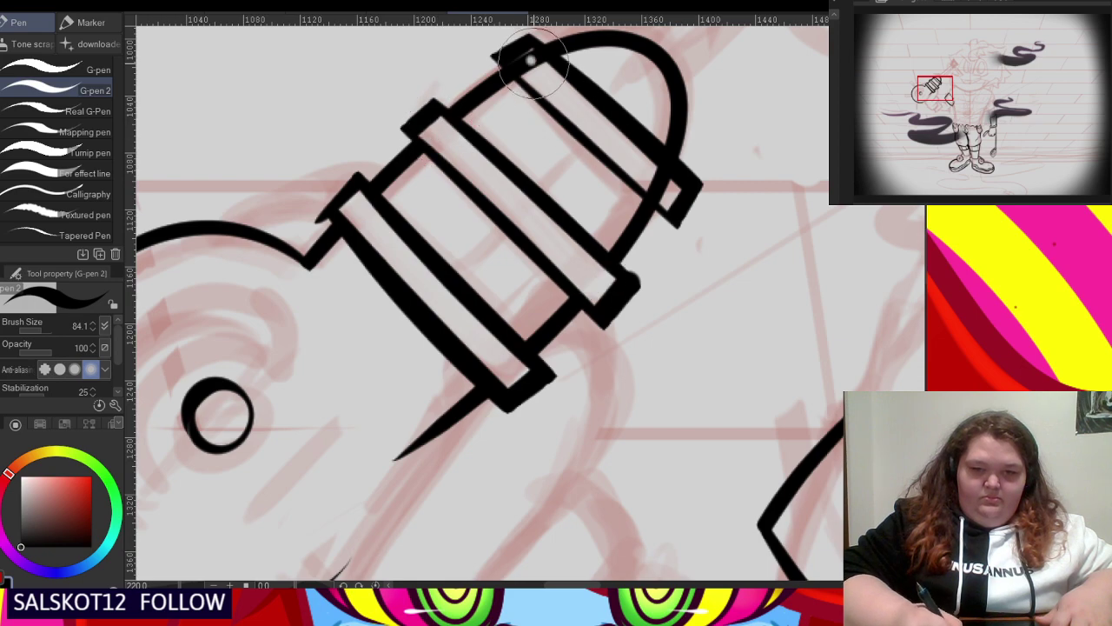
{"action": "scroll", "coordinate": [708, 300], "scroll_direction": "down", "scroll_amount": 1}
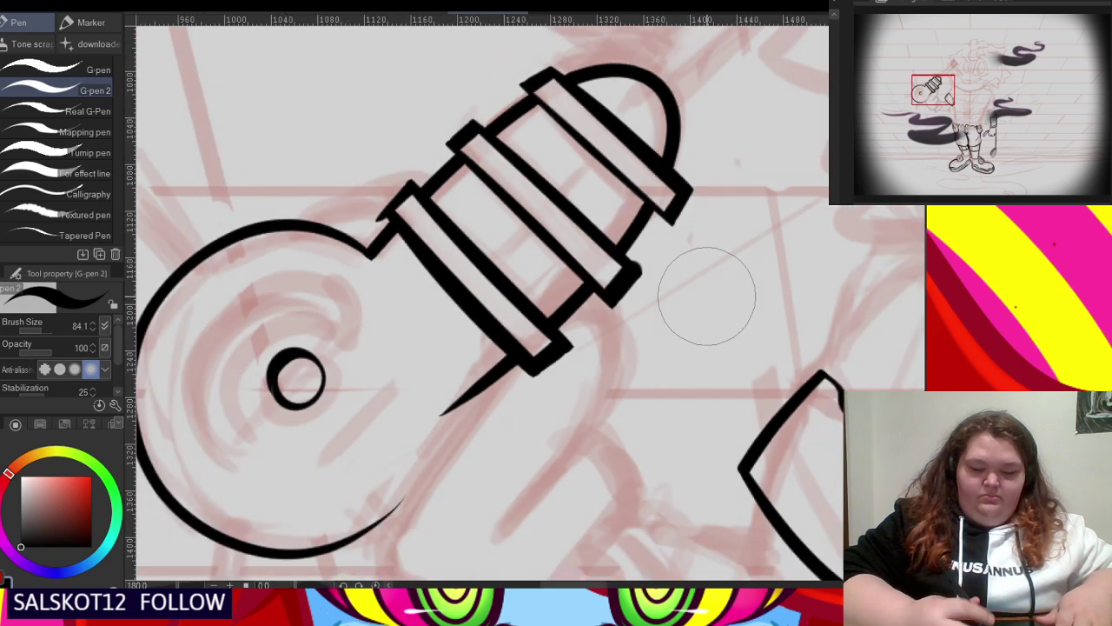
{"action": "scroll", "coordinate": [367, 249], "scroll_direction": "up", "scroll_amount": 2}
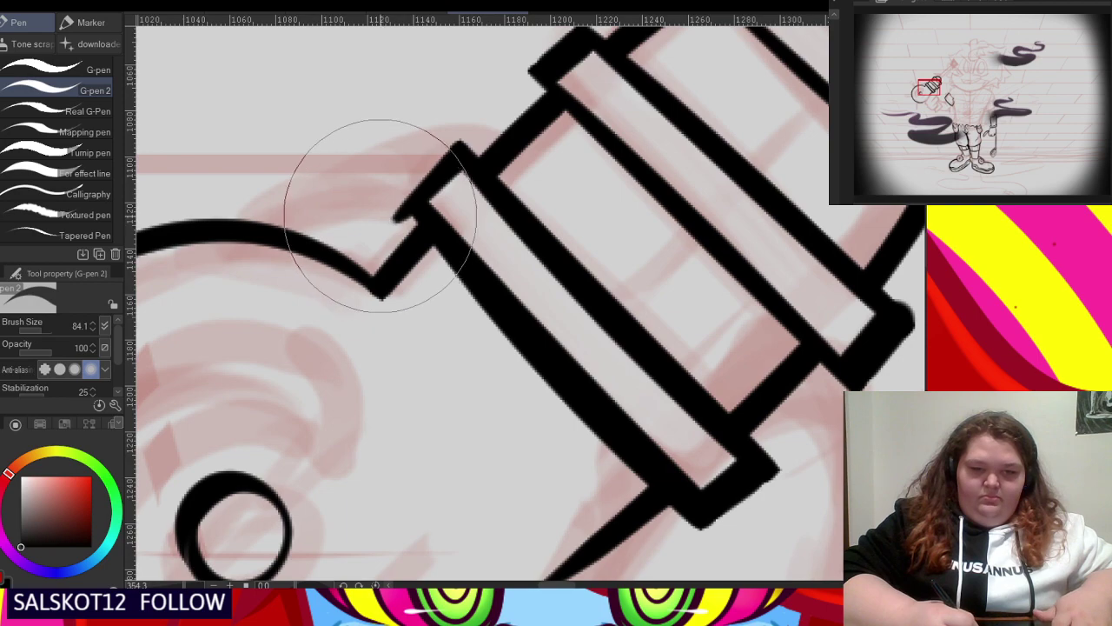
{"action": "mouse_move", "coordinate": [379, 216]}
{"action": "left_mouse_down"}
{"action": "mouse_move", "coordinate": [392, 224]}
{"action": "mouse_move", "coordinate": [392, 206]}
{"action": "mouse_move", "coordinate": [404, 221]}
{"action": "left_mouse_up"}
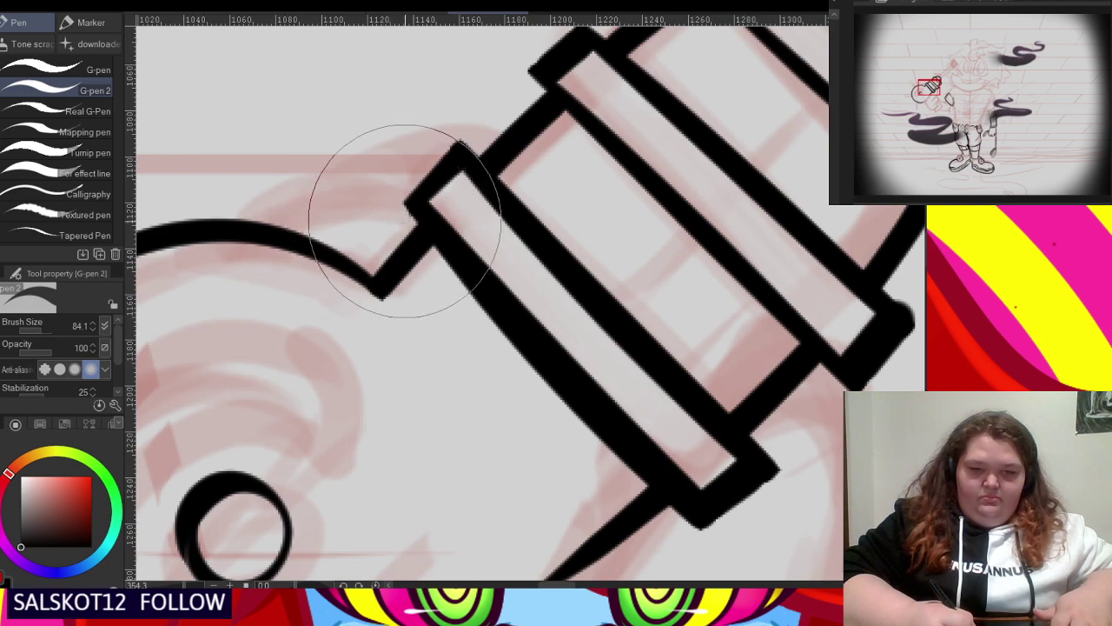
- Ink a lengthwise line along the barrel's middle and erase it except in the two gaps between the bands
{"action": "scroll", "coordinate": [373, 173], "scroll_direction": "down", "scroll_amount": 3}
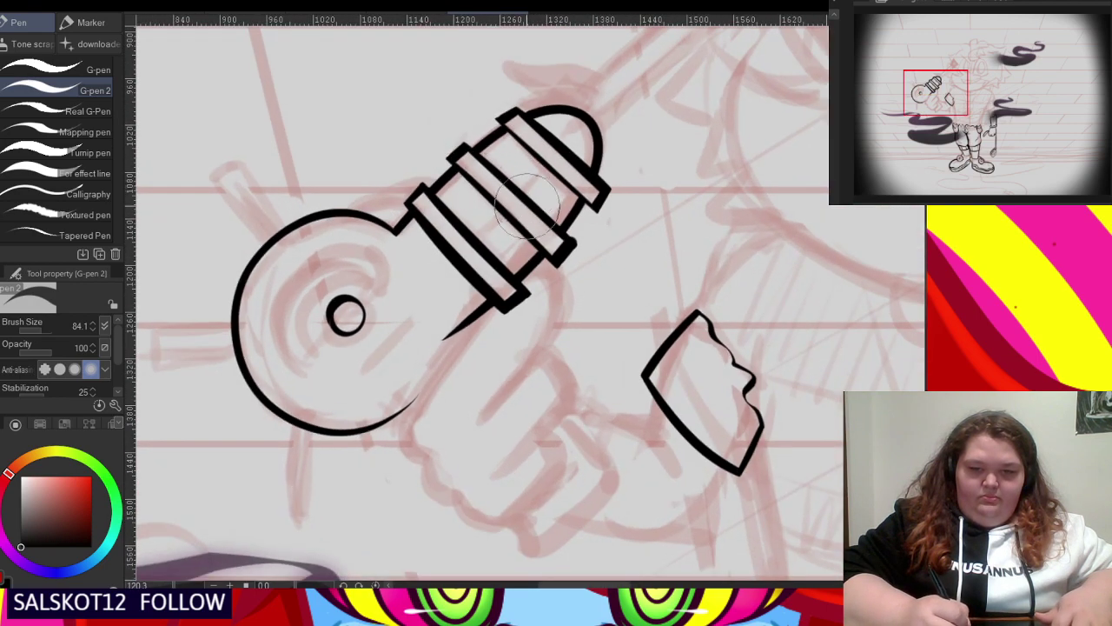
{"action": "scroll", "coordinate": [503, 262], "scroll_direction": "up", "scroll_amount": 1}
{"action": "left_click_drag", "start_coordinate": [429, 288], "coordinate": [592, 109]}
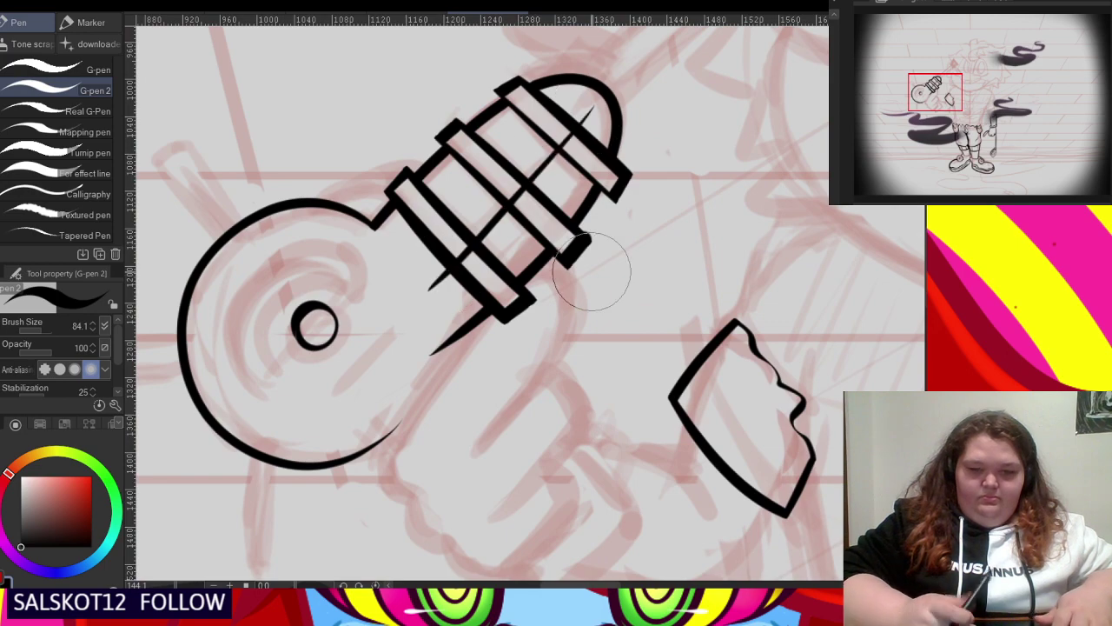
{"action": "scroll", "coordinate": [421, 263], "scroll_direction": "up", "scroll_amount": 2}
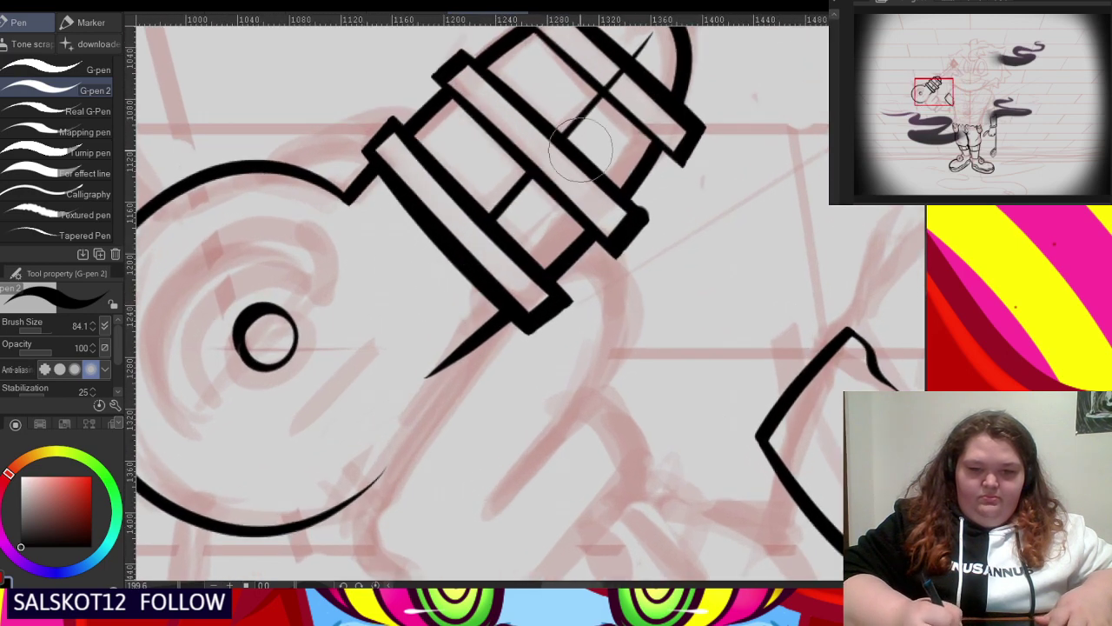
{"action": "scroll", "coordinate": [454, 368], "scroll_direction": "down", "scroll_amount": 5}
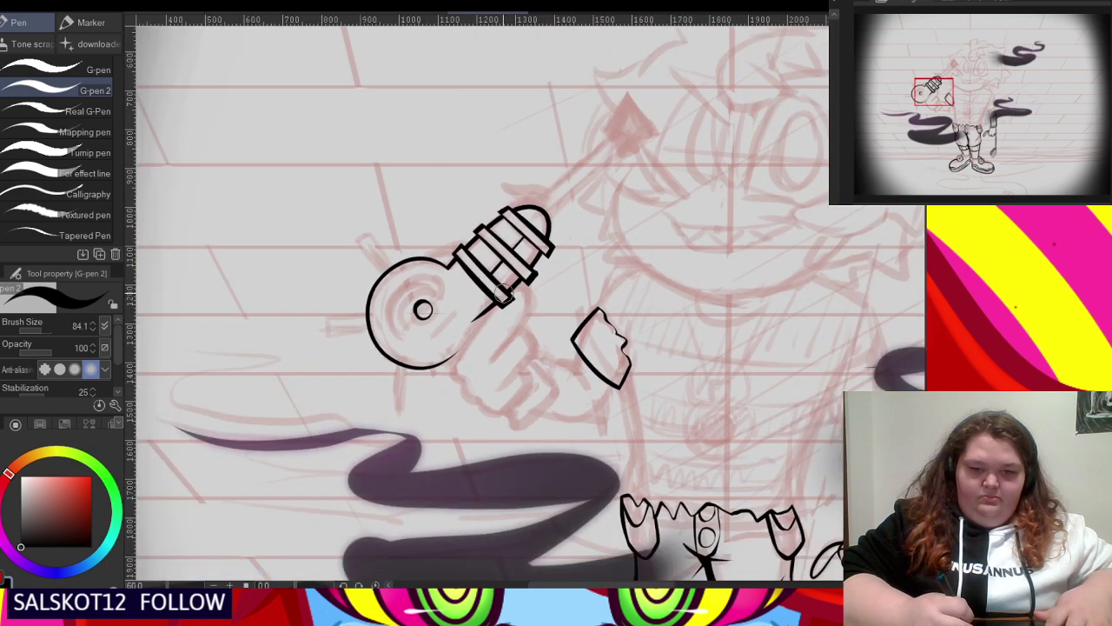
- Ink a short curve joining the rear body's round outline to the upper corner of the first band
{"action": "scroll", "coordinate": [455, 265], "scroll_direction": "up", "scroll_amount": 6}
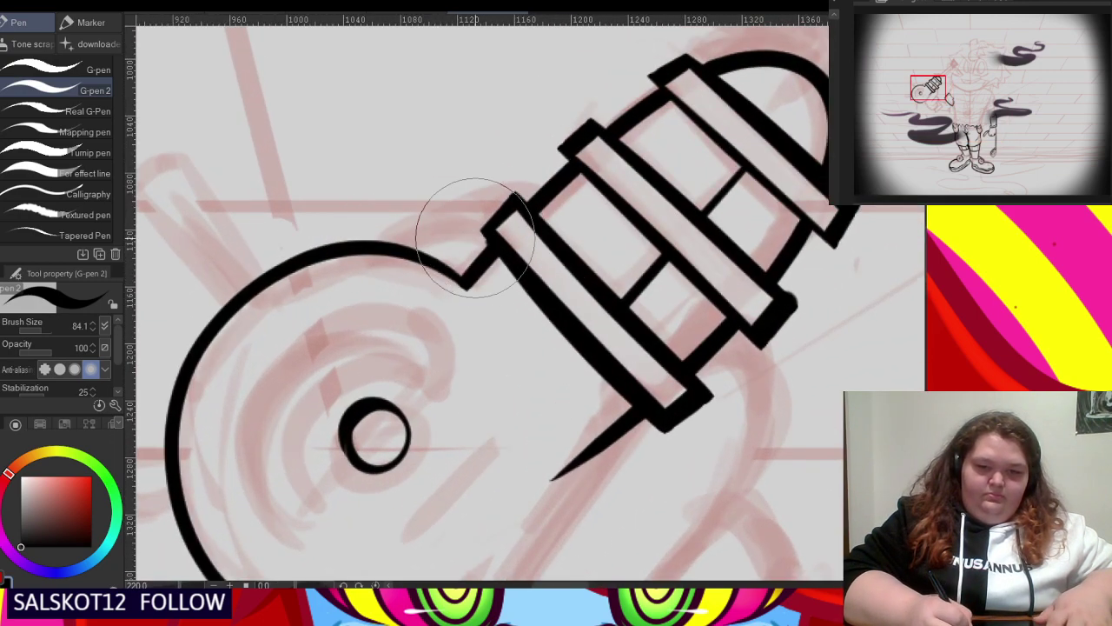
{"action": "scroll", "coordinate": [401, 262], "scroll_direction": "up", "scroll_amount": 1}
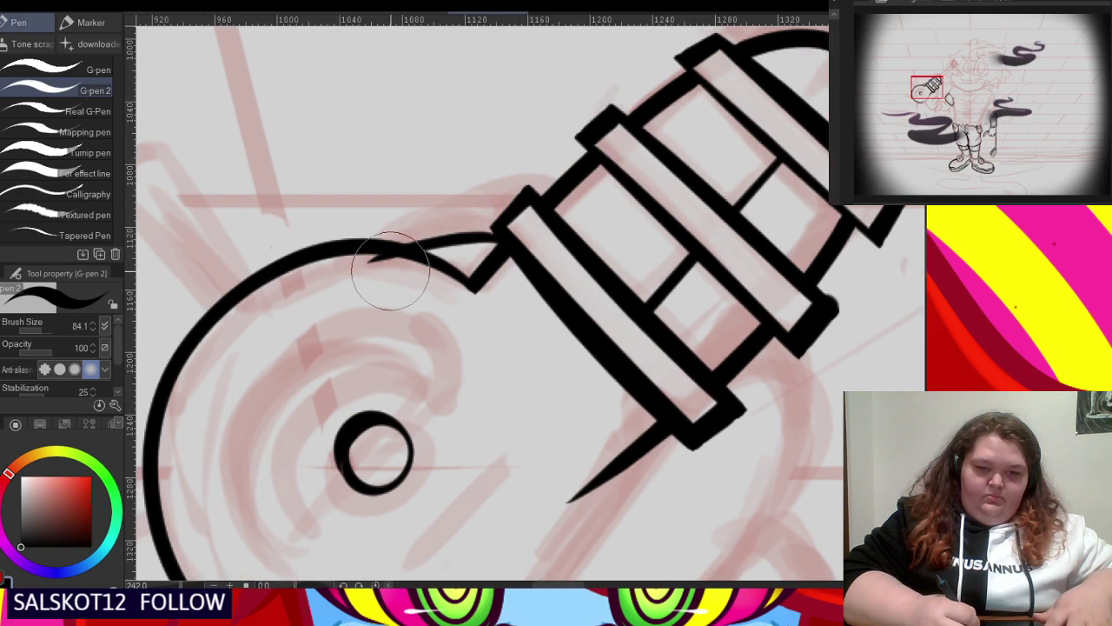
{"action": "scroll", "coordinate": [387, 261], "scroll_direction": "down", "scroll_amount": 3}
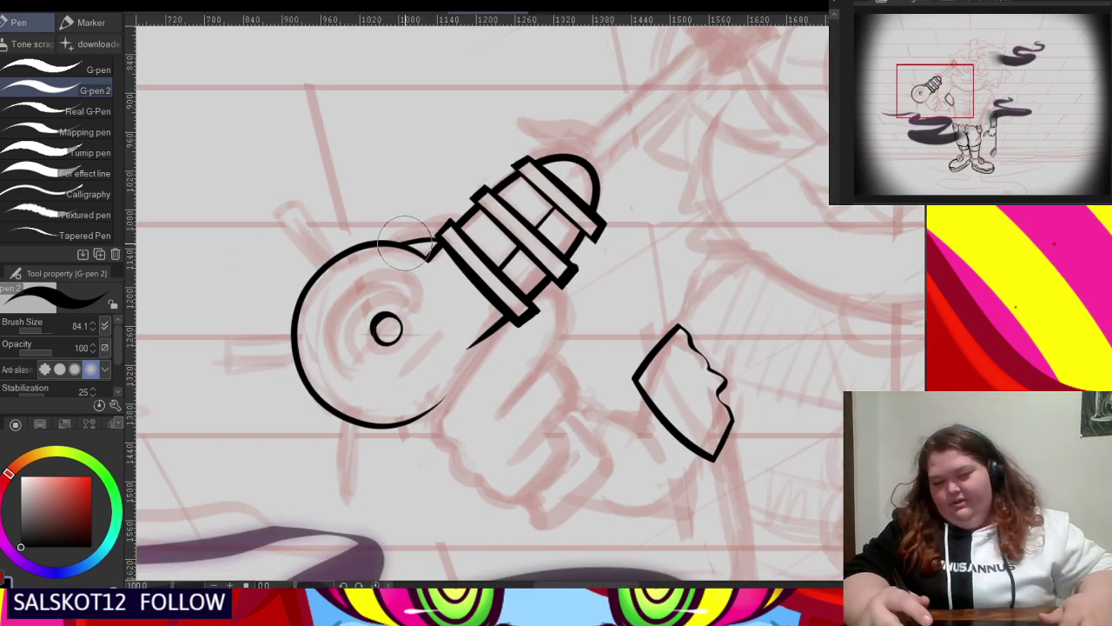
{"action": "scroll", "coordinate": [405, 244], "scroll_direction": "down", "scroll_amount": 3}
{"action": "scroll", "coordinate": [609, 198], "scroll_direction": "up", "scroll_amount": 3}
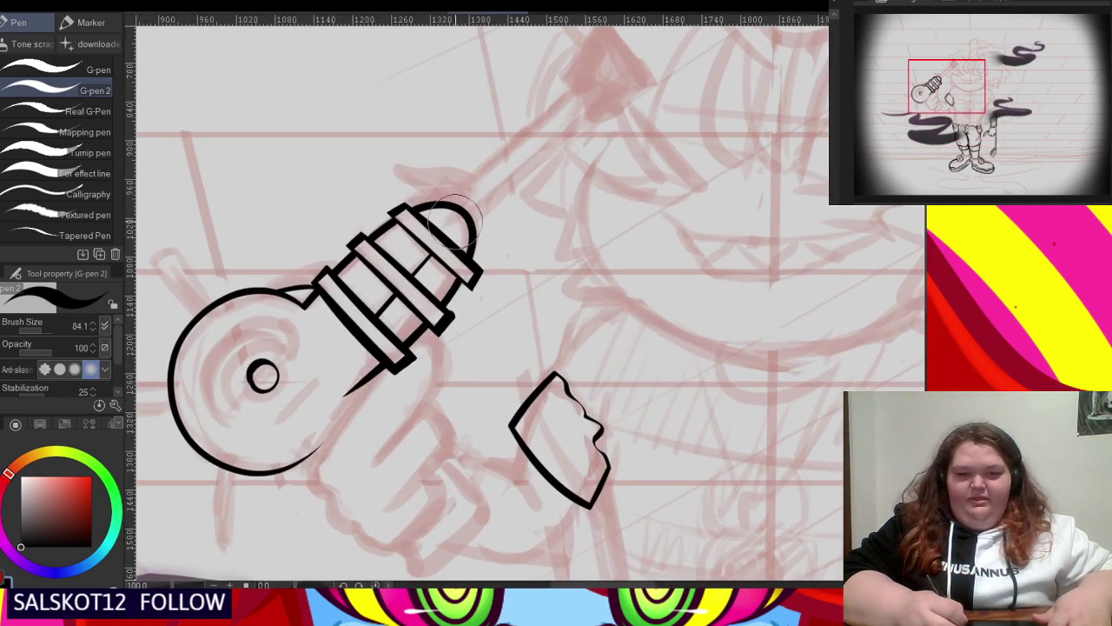
{"action": "left_click_drag", "start_coordinate": [440, 230], "coordinate": [576, 82]}
{"action": "key", "text": "ctrl+z"}
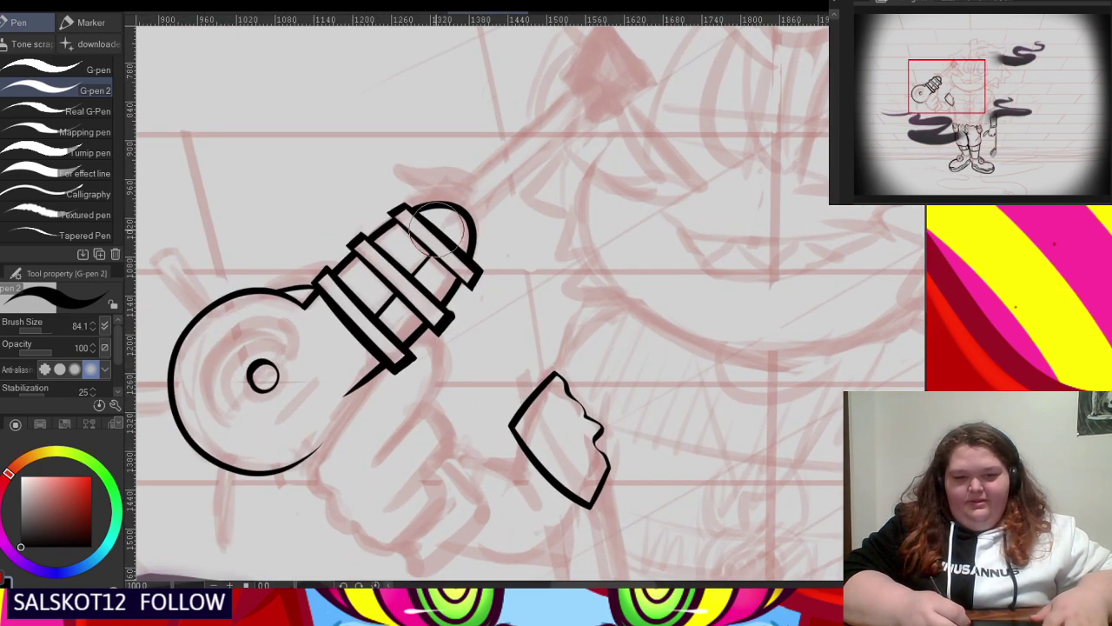
{"action": "left_click_drag", "start_coordinate": [441, 228], "coordinate": [599, 62]}
{"action": "key", "text": "ctrl+z"}
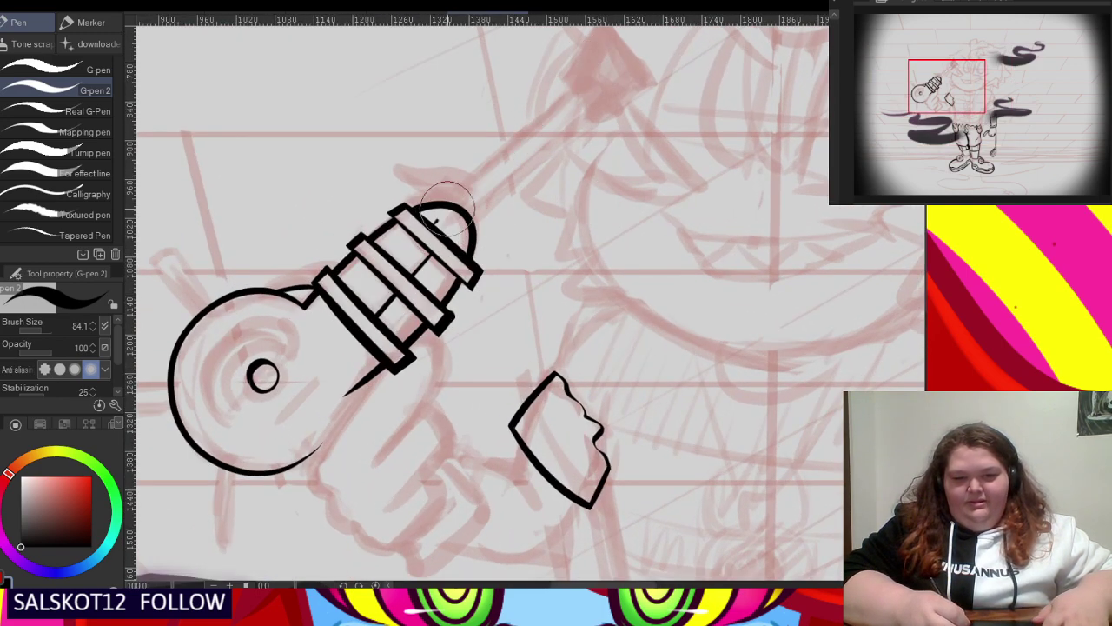
- Ink two parallel edges for the gun's thin rod from the dome to the red tip and erase their ends inside the dome
{"action": "left_click_drag", "start_coordinate": [441, 227], "coordinate": [607, 54]}
{"action": "left_click_drag", "start_coordinate": [456, 222], "coordinate": [610, 49]}
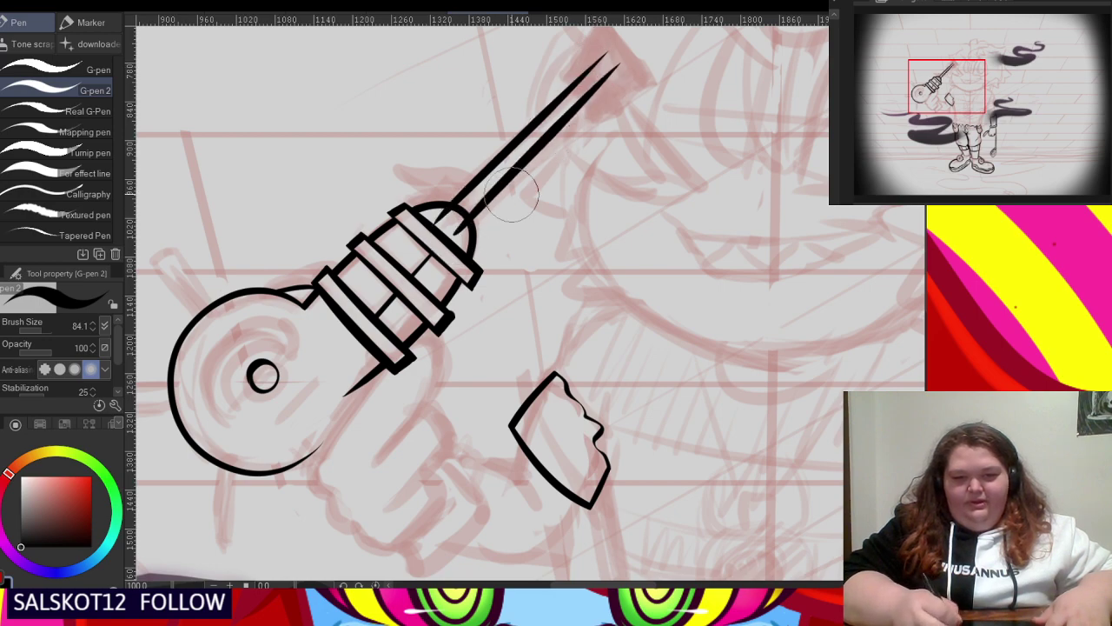
{"action": "scroll", "coordinate": [456, 321], "scroll_direction": "down", "scroll_amount": 2}
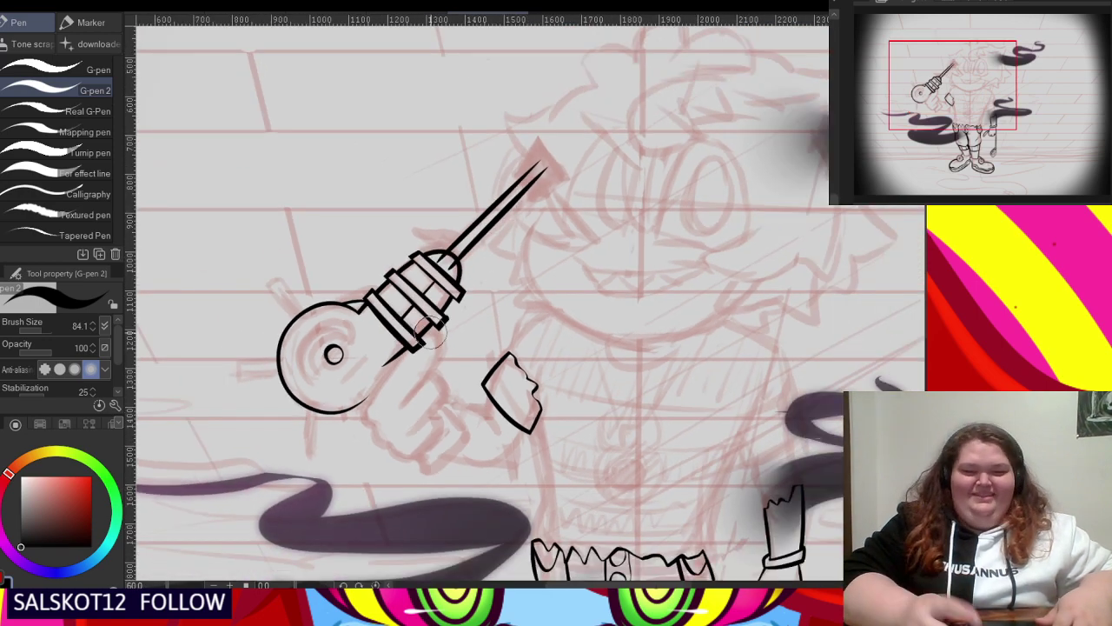
{"action": "scroll", "coordinate": [428, 332], "scroll_direction": "up", "scroll_amount": 4}
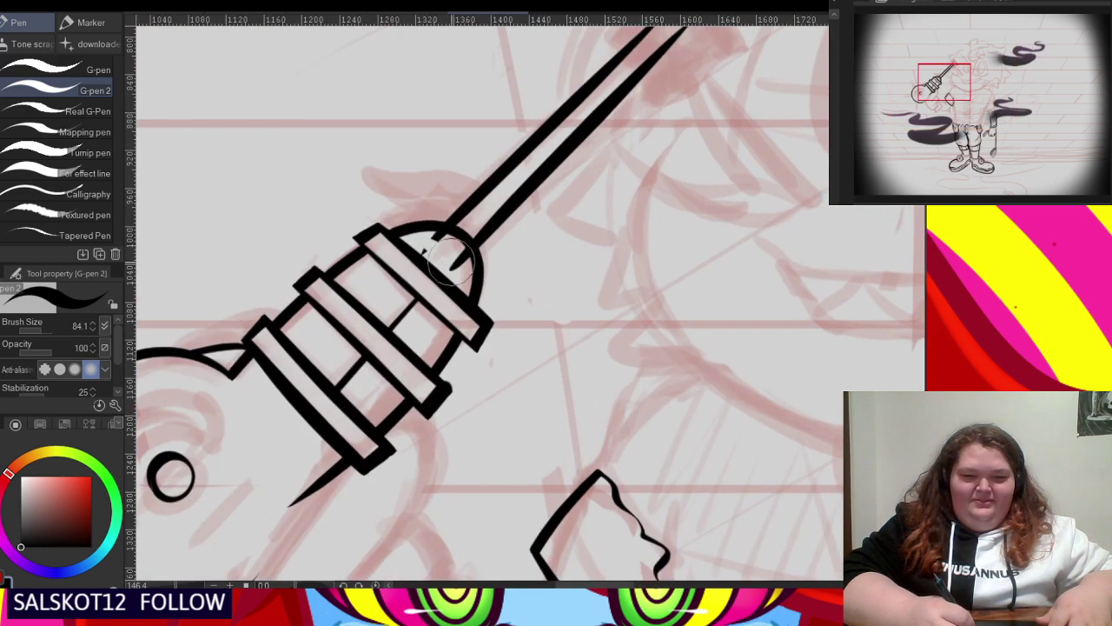
{"action": "scroll", "coordinate": [451, 265], "scroll_direction": "down", "scroll_amount": 2}
{"action": "scroll", "coordinate": [571, 125], "scroll_direction": "up", "scroll_amount": 2}
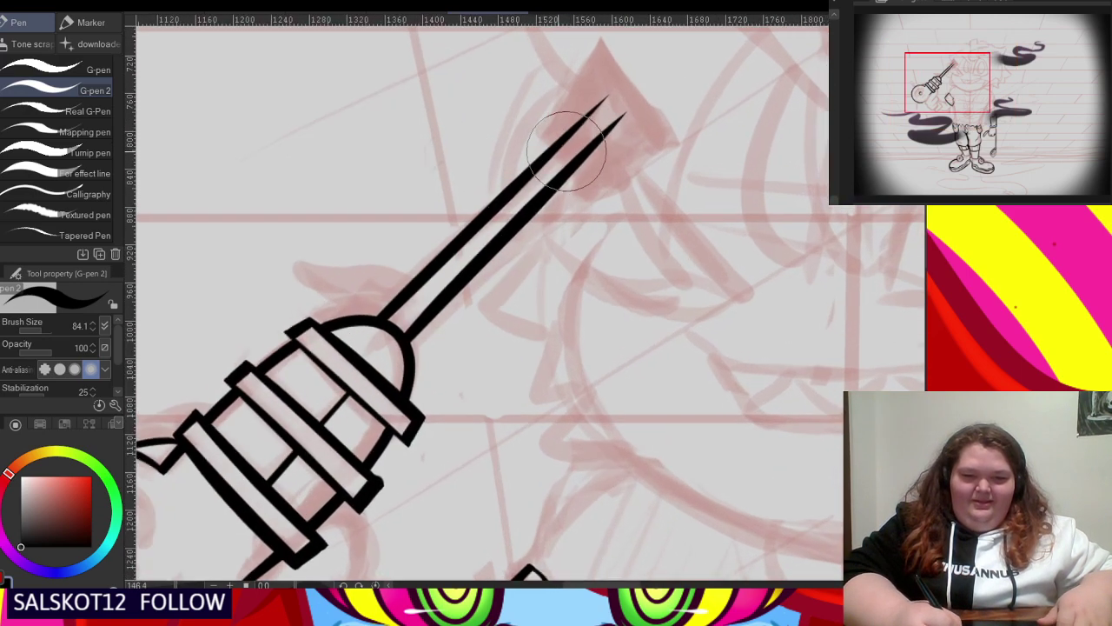
- Ink the flared tip at the rod's end with a straight base, two spreading sides and a curved front edge
{"action": "left_click_drag", "start_coordinate": [501, 102], "coordinate": [650, 230]}
{"action": "key", "text": "ctrl+z"}
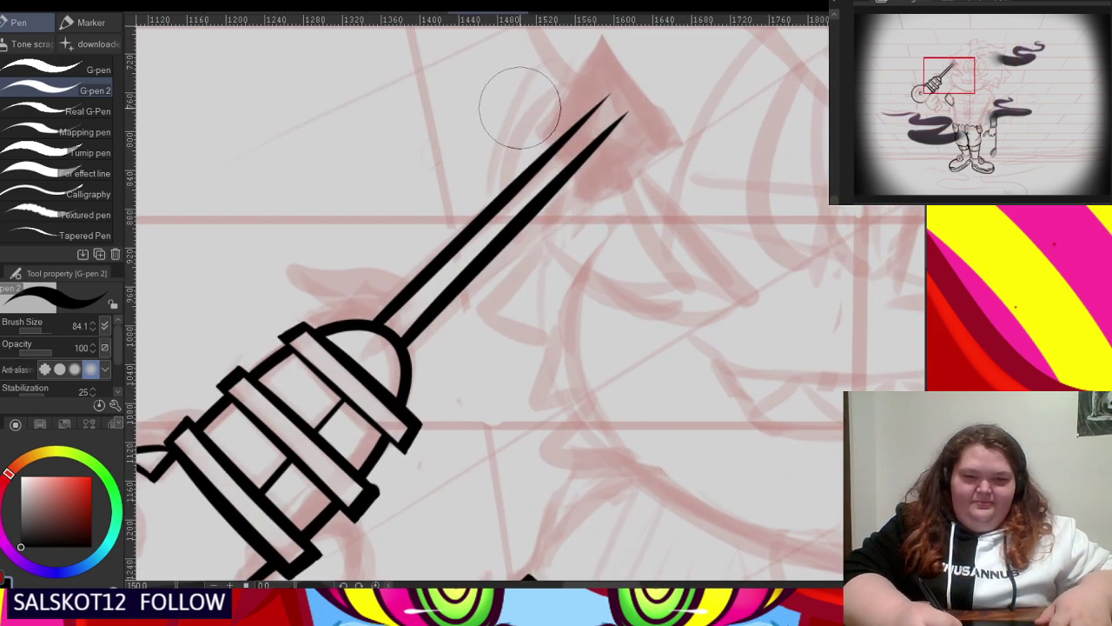
{"action": "left_click_drag", "start_coordinate": [519, 108], "coordinate": [636, 236]}
{"action": "left_click_drag", "start_coordinate": [534, 159], "coordinate": [604, 40]}
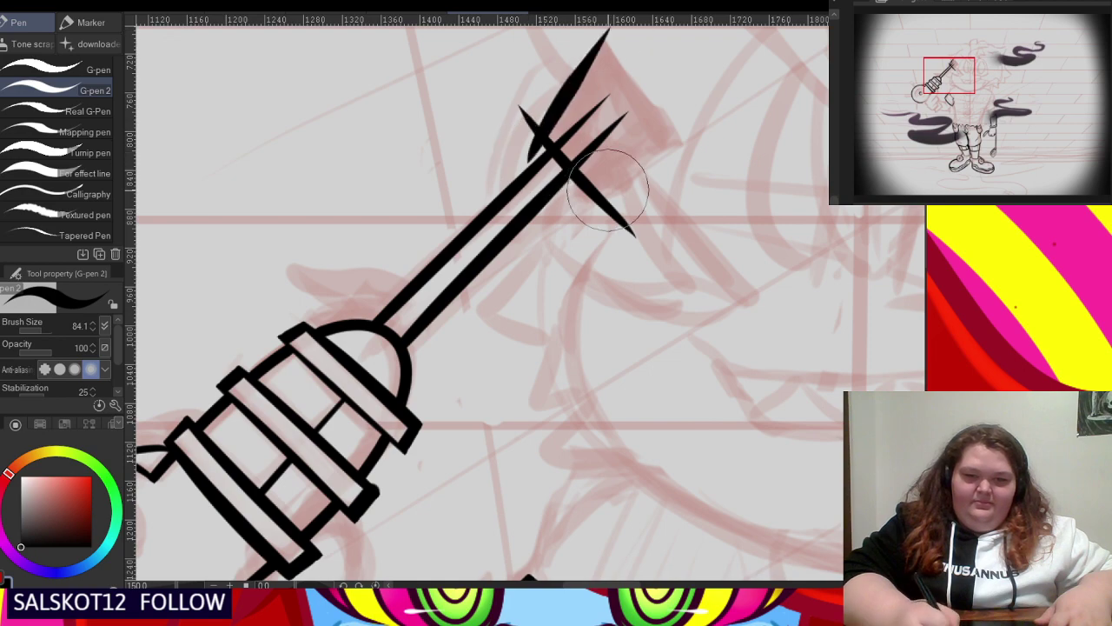
{"action": "left_click_drag", "start_coordinate": [557, 205], "coordinate": [698, 119]}
{"action": "left_click_drag", "start_coordinate": [632, 68], "coordinate": [617, 114]}
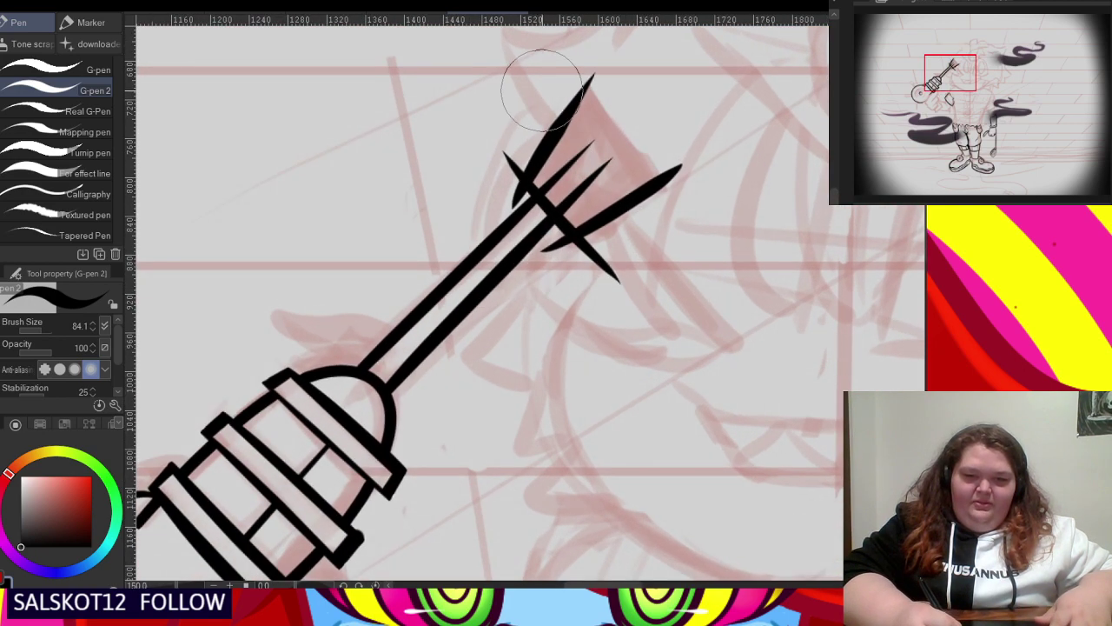
{"action": "left_click_drag", "start_coordinate": [540, 91], "coordinate": [676, 236]}
- Trim the overshooting corners of the flared tip and erase the rod lines inside it
{"action": "scroll", "coordinate": [668, 243], "scroll_direction": "up", "scroll_amount": 1}
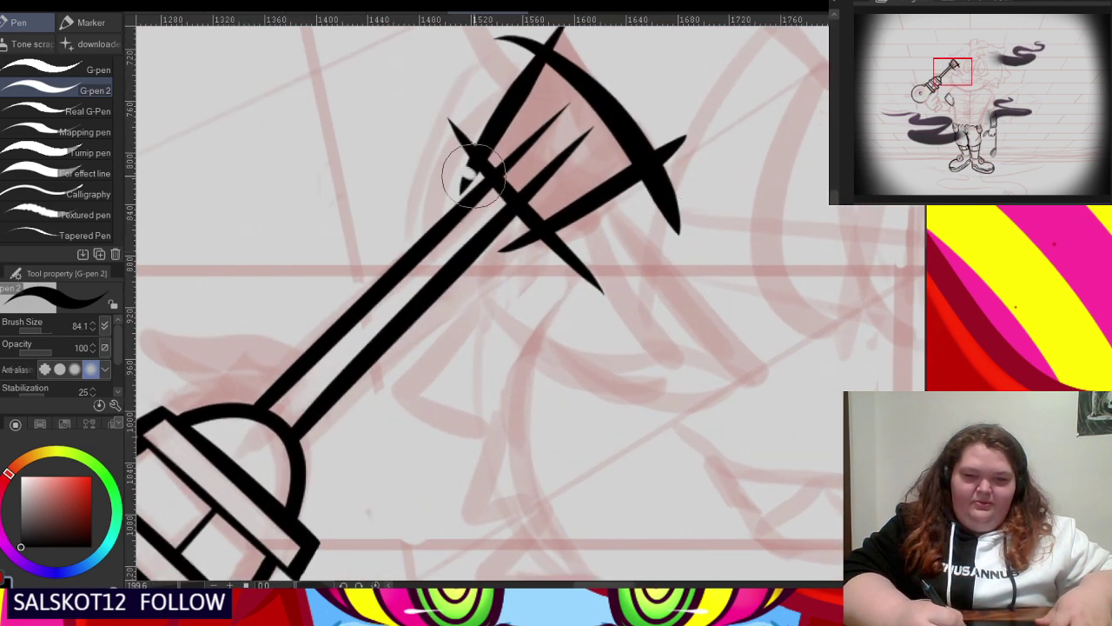
{"action": "scroll", "coordinate": [480, 89], "scroll_direction": "down", "scroll_amount": 2}
{"action": "left_click_drag", "start_coordinate": [538, 76], "coordinate": [508, 74]}
{"action": "scroll", "coordinate": [556, 155], "scroll_direction": "up", "scroll_amount": 1}
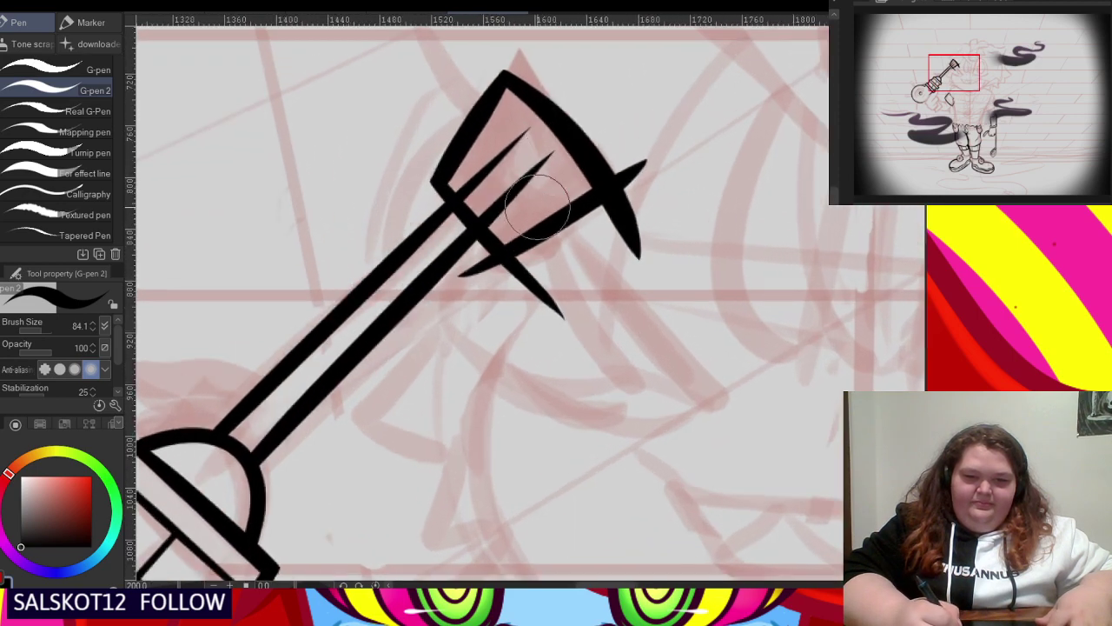
{"action": "left_click_drag", "start_coordinate": [464, 259], "coordinate": [556, 292]}
{"action": "left_click_drag", "start_coordinate": [602, 251], "coordinate": [634, 221]}
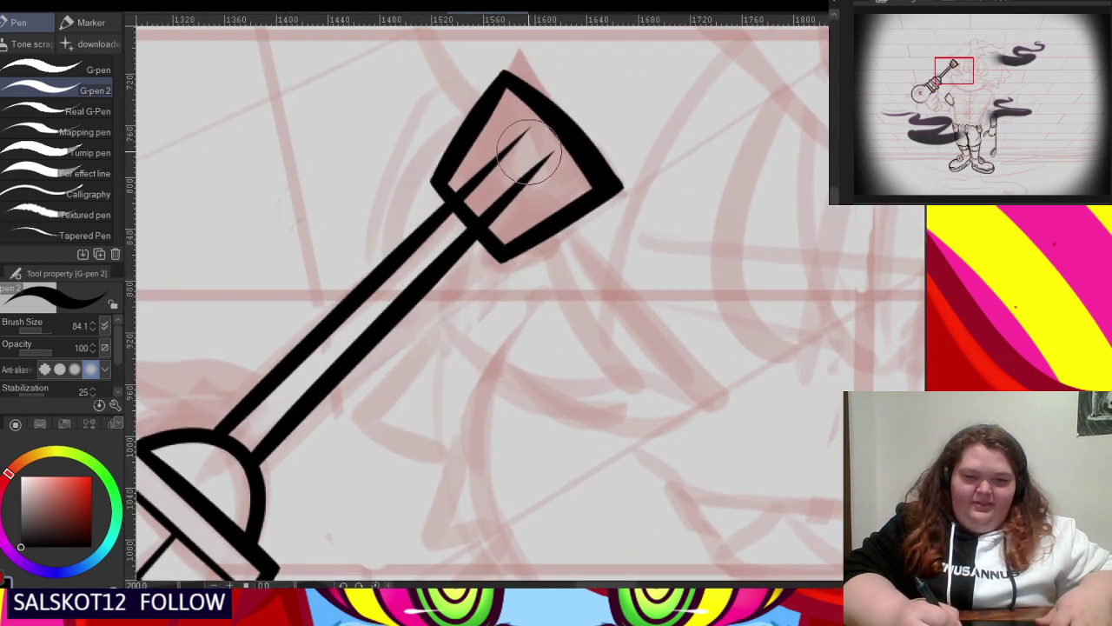
{"action": "key", "text": "ctrl+z"}
{"action": "scroll", "coordinate": [627, 126], "scroll_direction": "down", "scroll_amount": 2}
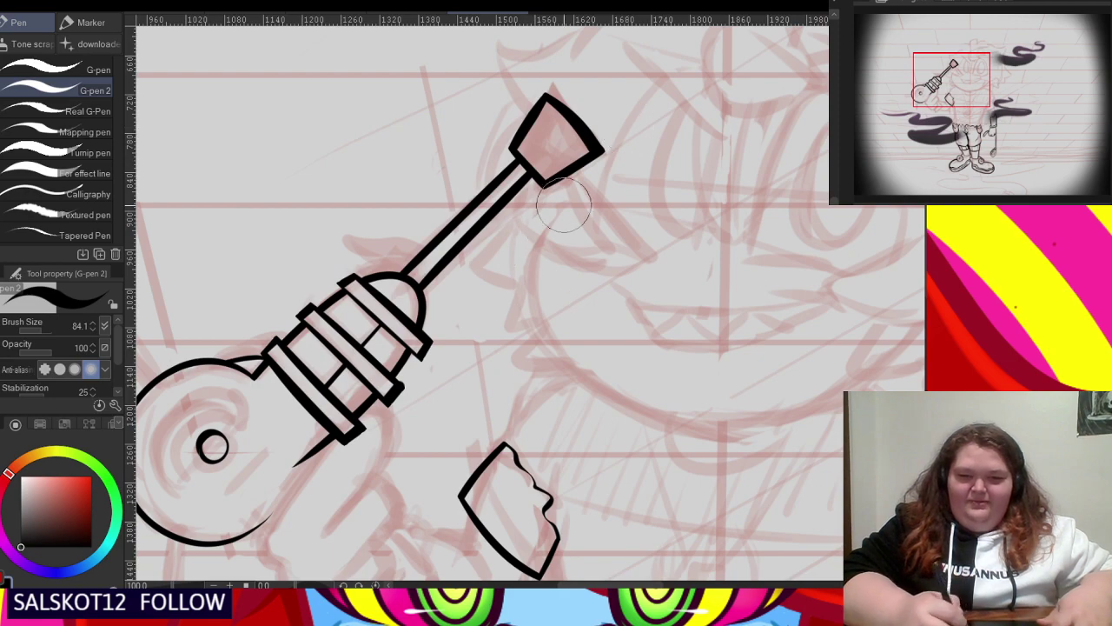
- Ink the small curved fin between the dome and the rod, and trim its pointed end
{"action": "scroll", "coordinate": [563, 206], "scroll_direction": "up", "scroll_amount": 4}
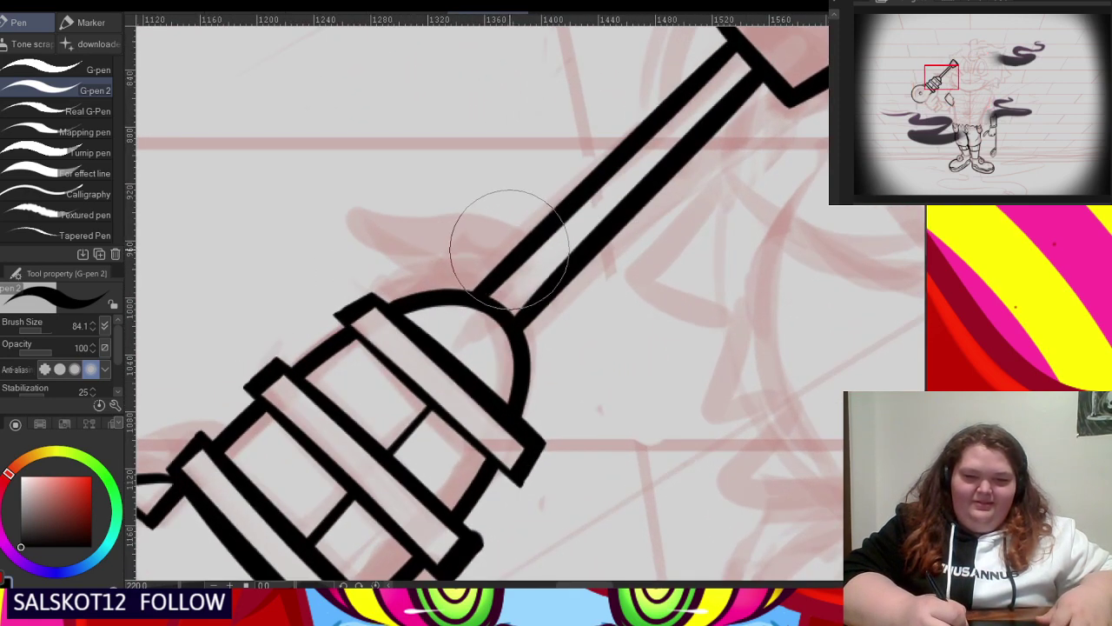
{"action": "mouse_move", "coordinate": [512, 250]}
{"action": "left_mouse_down"}
{"action": "mouse_move", "coordinate": [416, 264]}
{"action": "mouse_move", "coordinate": [372, 253]}
{"action": "left_mouse_up"}
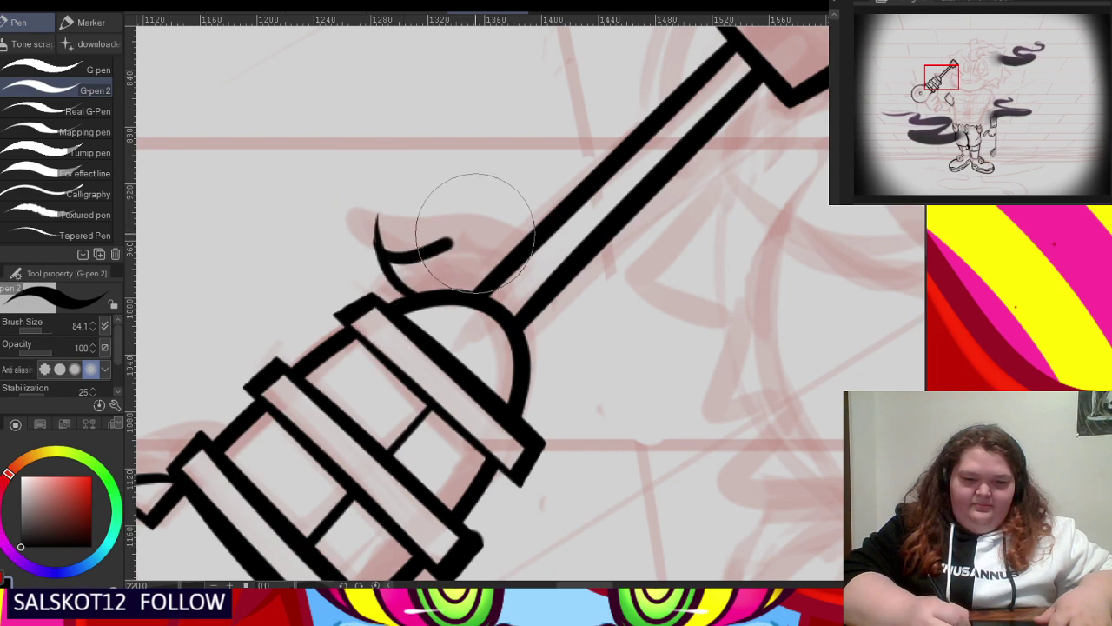
{"action": "scroll", "coordinate": [374, 213], "scroll_direction": "up", "scroll_amount": 2}
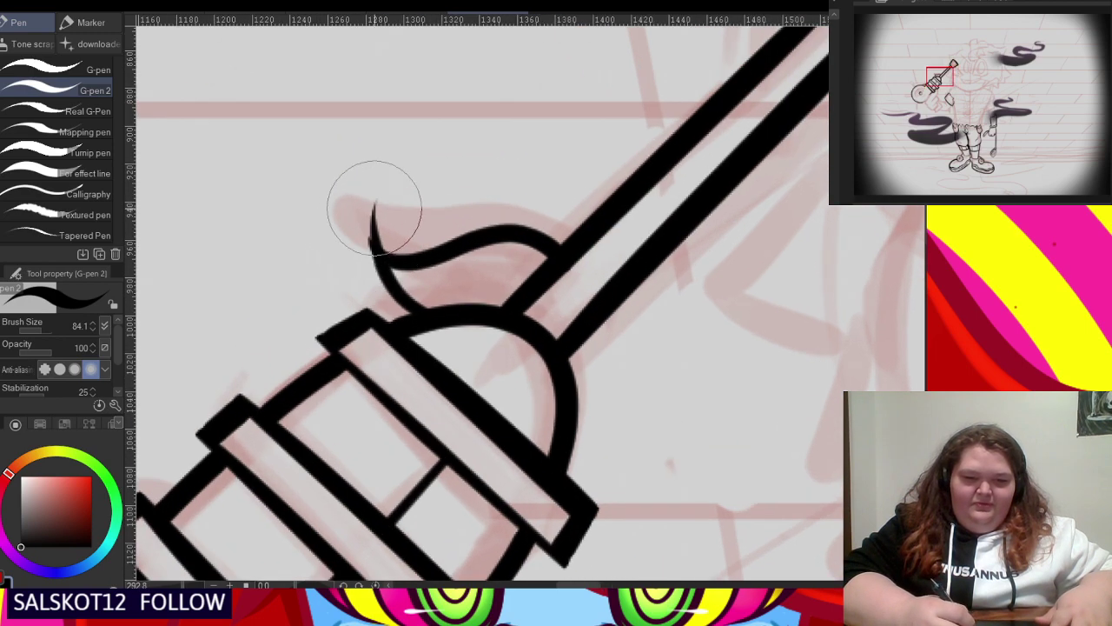
{"action": "scroll", "coordinate": [419, 219], "scroll_direction": "up", "scroll_amount": 1}
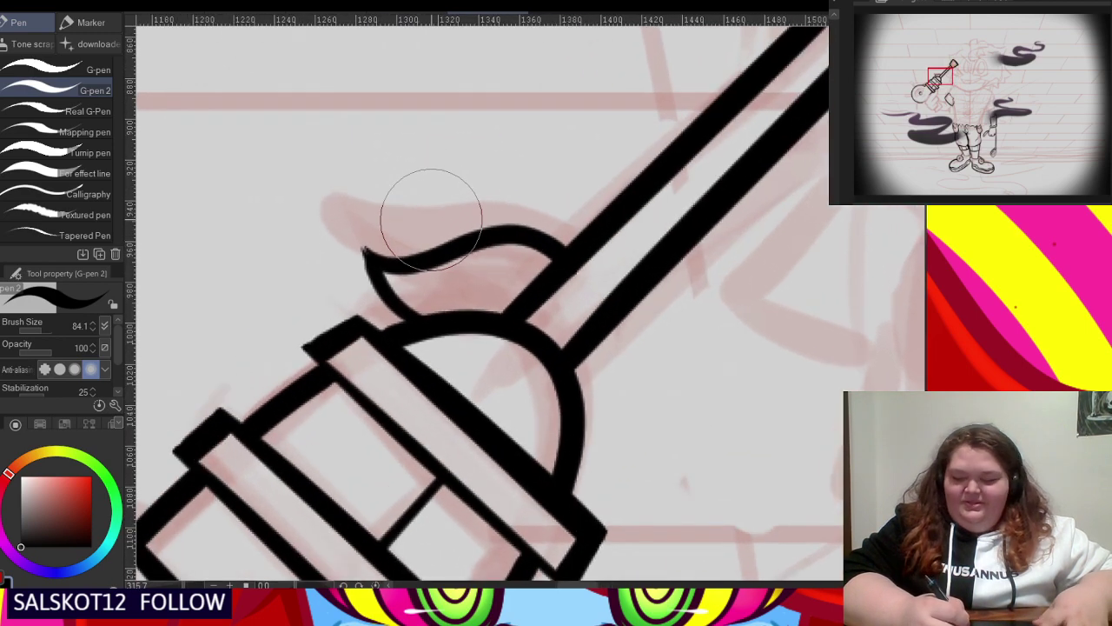
{"action": "scroll", "coordinate": [530, 259], "scroll_direction": "down", "scroll_amount": 2}
{"action": "scroll", "coordinate": [397, 211], "scroll_direction": "up", "scroll_amount": 3}
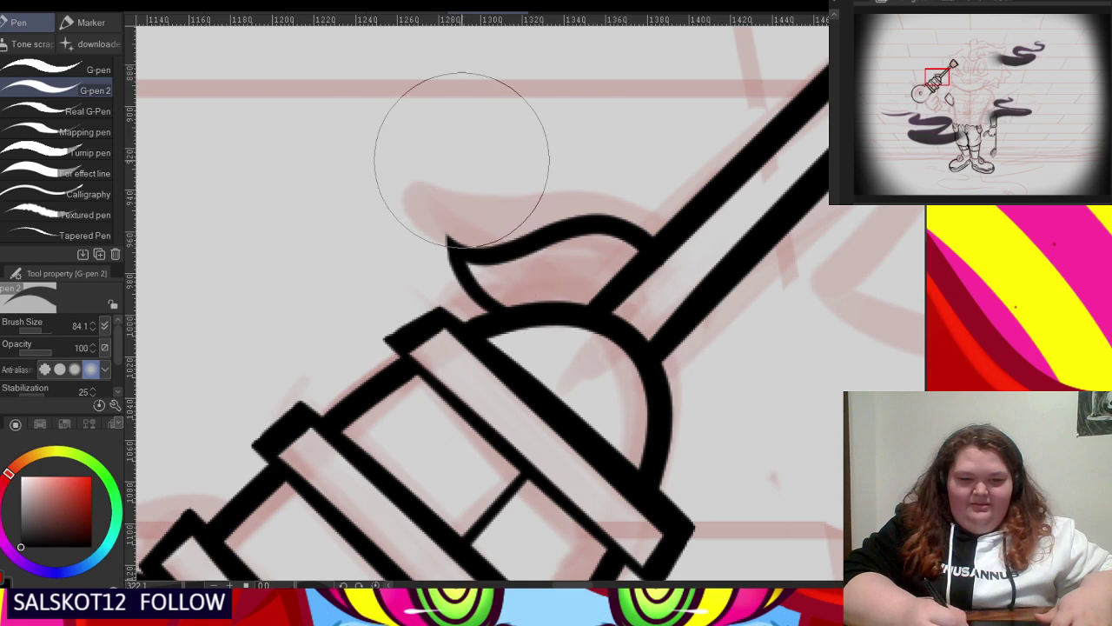
{"action": "scroll", "coordinate": [461, 159], "scroll_direction": "down", "scroll_amount": 7}
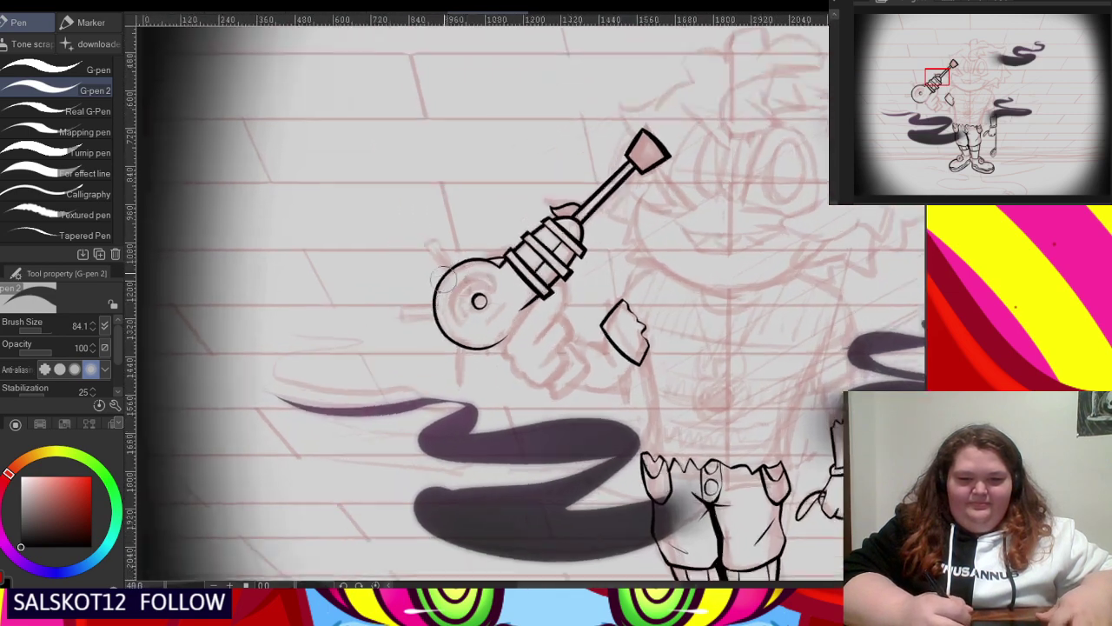
{"action": "scroll", "coordinate": [443, 279], "scroll_direction": "up", "scroll_amount": 7}
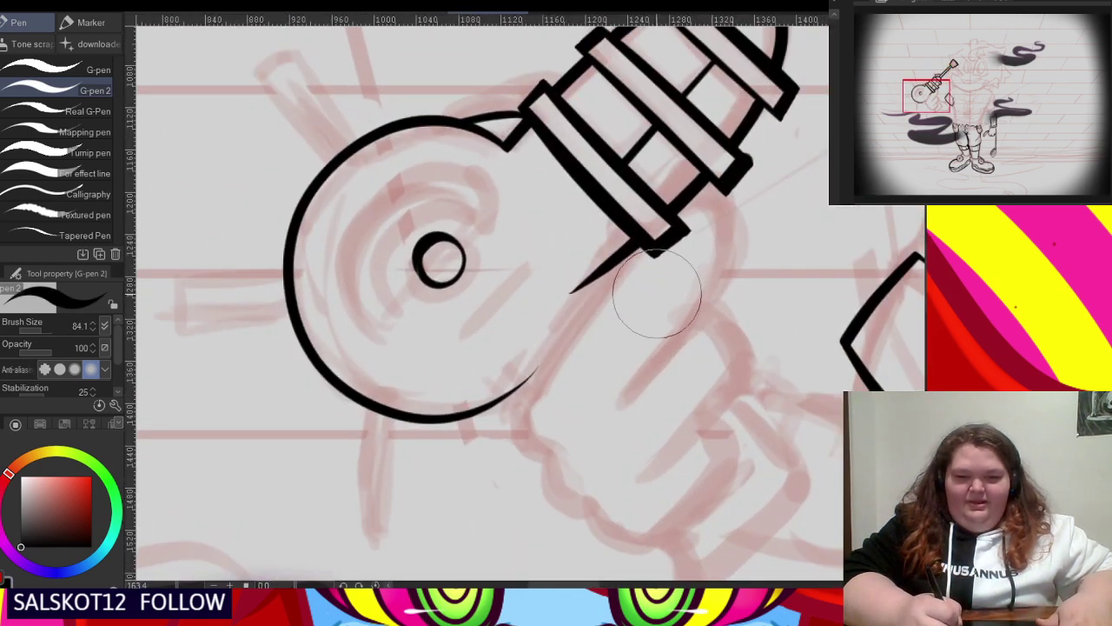
{"action": "scroll", "coordinate": [539, 398], "scroll_direction": "up", "scroll_amount": 3}
{"action": "mouse_move", "coordinate": [479, 360]}
{"action": "left_mouse_down"}
{"action": "mouse_move", "coordinate": [509, 447]}
{"action": "mouse_move", "coordinate": [539, 491]}
{"action": "mouse_move", "coordinate": [607, 539]}
{"action": "left_mouse_up"}
{"action": "mouse_move", "coordinate": [655, 571]}
{"action": "left_mouse_down"}
{"action": "mouse_move", "coordinate": [719, 531]}
{"action": "mouse_move", "coordinate": [761, 473]}
{"action": "mouse_move", "coordinate": [745, 405]}
{"action": "left_mouse_up"}
{"action": "scroll", "coordinate": [556, 247], "scroll_direction": "down", "scroll_amount": 3}
{"action": "key", "text": "ctrl+z"}
{"action": "scroll", "coordinate": [592, 373], "scroll_direction": "up", "scroll_amount": 1}
{"action": "scroll", "coordinate": [531, 341], "scroll_direction": "up", "scroll_amount": 1}
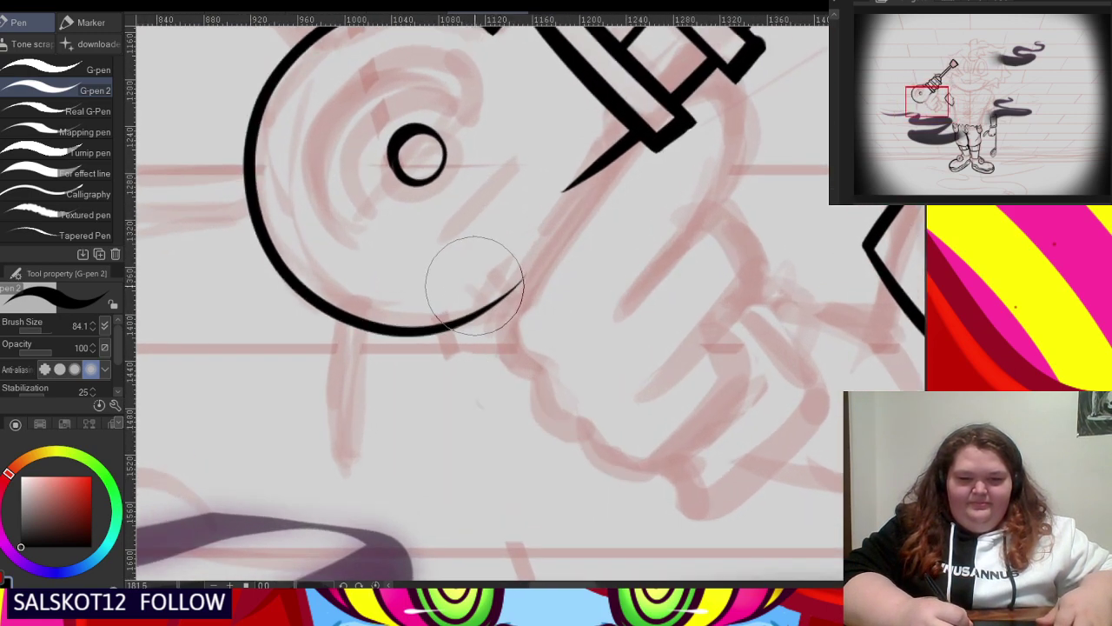
- Ink the gripping hand's bumpy knuckle outline and the line of the middle finger above it
{"action": "mouse_move", "coordinate": [475, 278]}
{"action": "left_mouse_down"}
{"action": "mouse_move", "coordinate": [505, 356]}
{"action": "mouse_move", "coordinate": [531, 372]}
{"action": "mouse_move", "coordinate": [540, 403]}
{"action": "mouse_move", "coordinate": [612, 462]}
{"action": "mouse_move", "coordinate": [654, 454]}
{"action": "mouse_move", "coordinate": [712, 393]}
{"action": "mouse_move", "coordinate": [721, 366]}
{"action": "mouse_move", "coordinate": [692, 304]}
{"action": "left_mouse_up"}
{"action": "scroll", "coordinate": [674, 337], "scroll_direction": "down", "scroll_amount": 1}
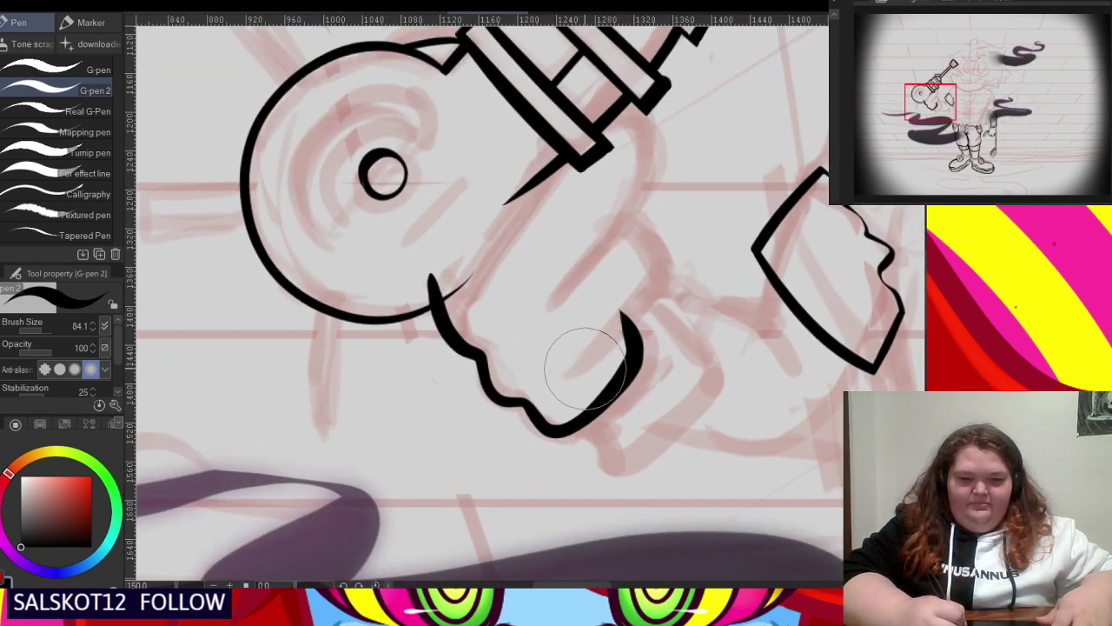
{"action": "mouse_move", "coordinate": [623, 227]}
{"action": "left_mouse_down"}
{"action": "mouse_move", "coordinate": [581, 360]}
{"action": "mouse_move", "coordinate": [631, 286]}
{"action": "mouse_move", "coordinate": [602, 220]}
{"action": "left_mouse_up"}
{"action": "key", "text": "ctrl+z"}
{"action": "key", "text": "ctrl+z"}
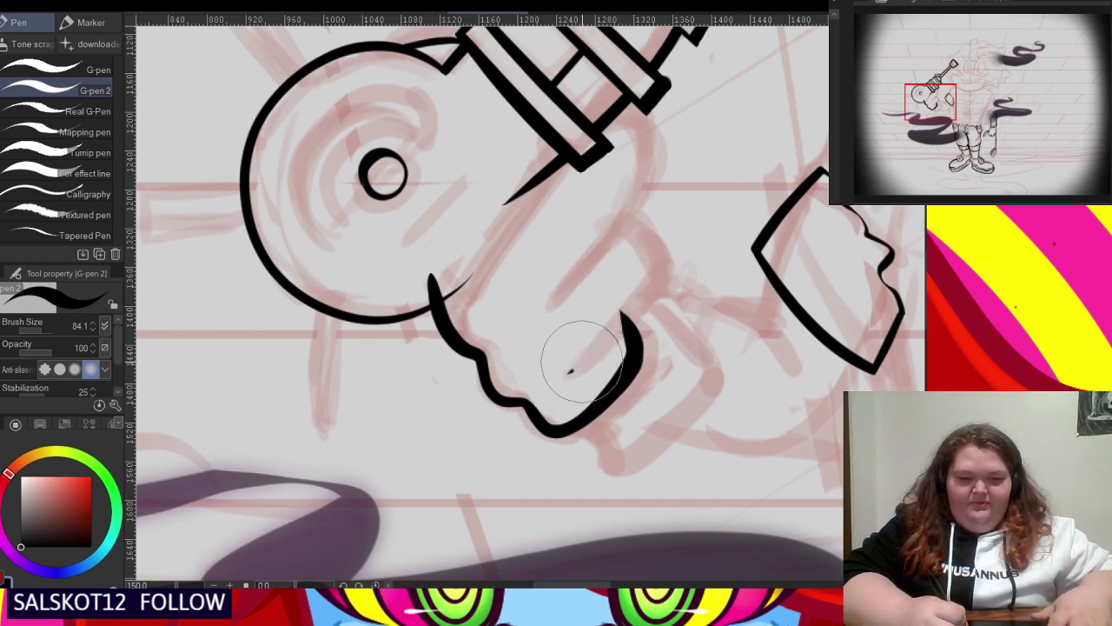
{"action": "mouse_move", "coordinate": [582, 362]}
{"action": "left_mouse_down"}
{"action": "mouse_move", "coordinate": [642, 282]}
{"action": "mouse_move", "coordinate": [614, 225]}
{"action": "left_mouse_up"}
{"action": "scroll", "coordinate": [608, 245], "scroll_direction": "up", "scroll_amount": 1}
{"action": "mouse_move", "coordinate": [544, 331]}
{"action": "left_mouse_down"}
{"action": "mouse_move", "coordinate": [646, 175]}
{"action": "mouse_move", "coordinate": [630, 139]}
{"action": "left_mouse_up"}
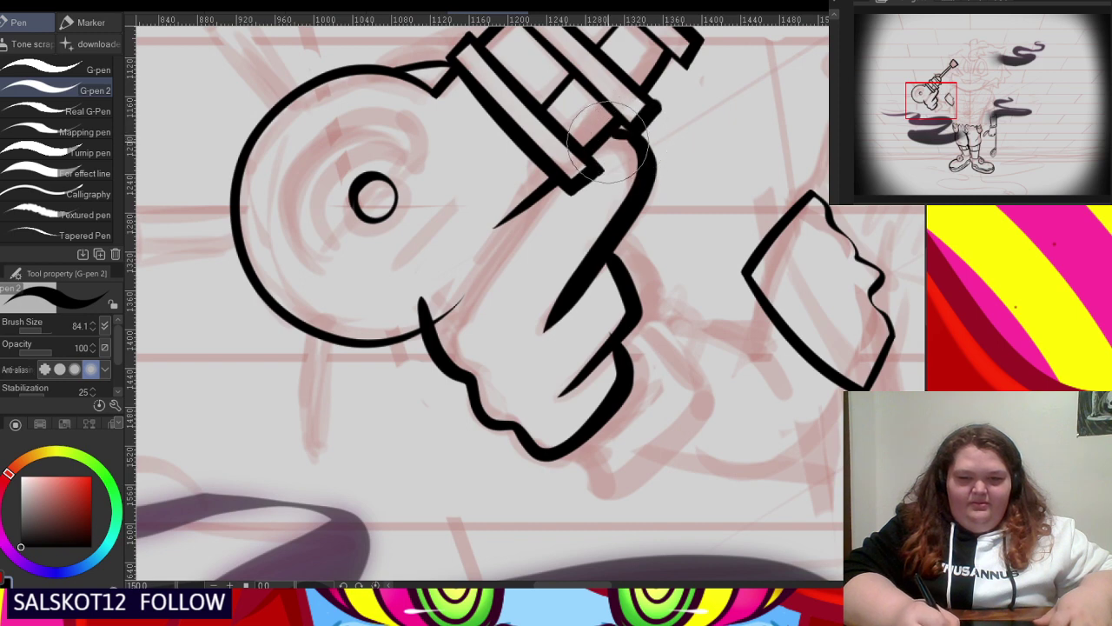
{"action": "key", "text": "ctrl+z"}
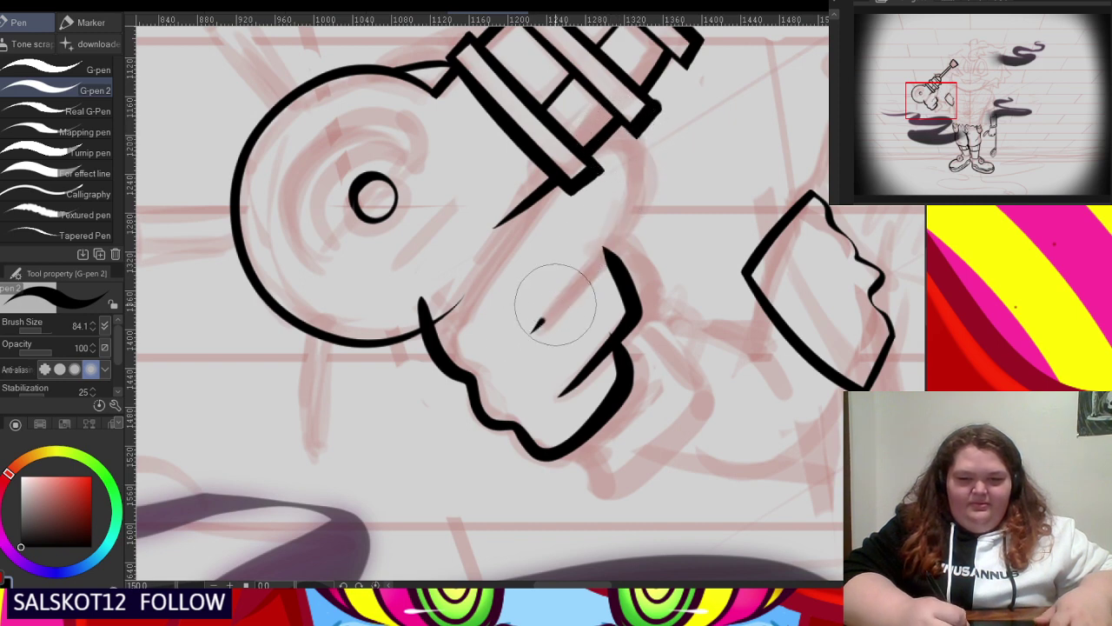
{"action": "mouse_move", "coordinate": [531, 330]}
{"action": "left_mouse_down"}
{"action": "mouse_move", "coordinate": [656, 174]}
{"action": "mouse_move", "coordinate": [627, 130]}
{"action": "left_mouse_up"}
{"action": "key", "text": "ctrl+z"}
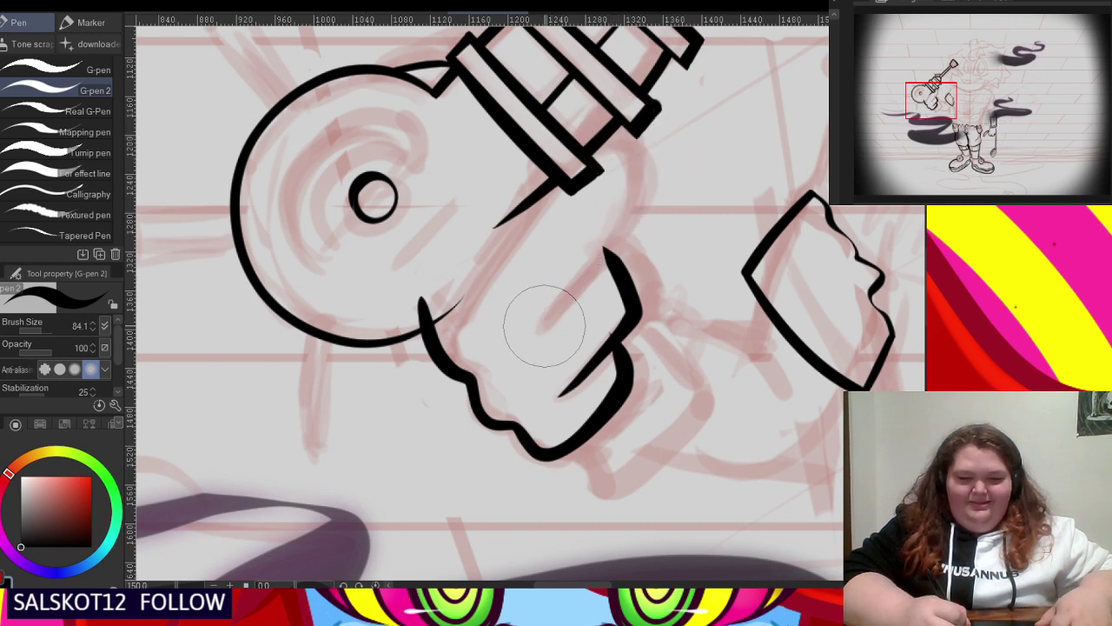
- Ink the index finger's outer curve up to the barrel and the hand's long edge from the first band to the knuckles
{"action": "mouse_move", "coordinate": [534, 331]}
{"action": "left_mouse_down"}
{"action": "mouse_move", "coordinate": [639, 215]}
{"action": "mouse_move", "coordinate": [651, 169]}
{"action": "mouse_move", "coordinate": [618, 141]}
{"action": "left_mouse_up"}
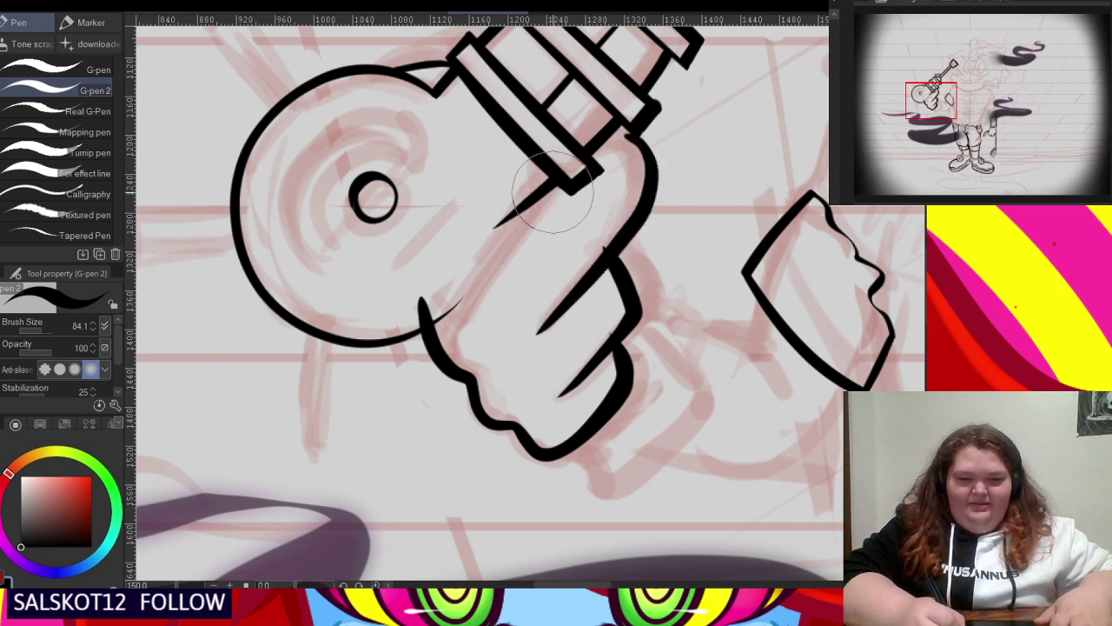
{"action": "left_click_drag", "start_coordinate": [553, 193], "coordinate": [448, 298]}
{"action": "key", "text": "ctrl+z"}
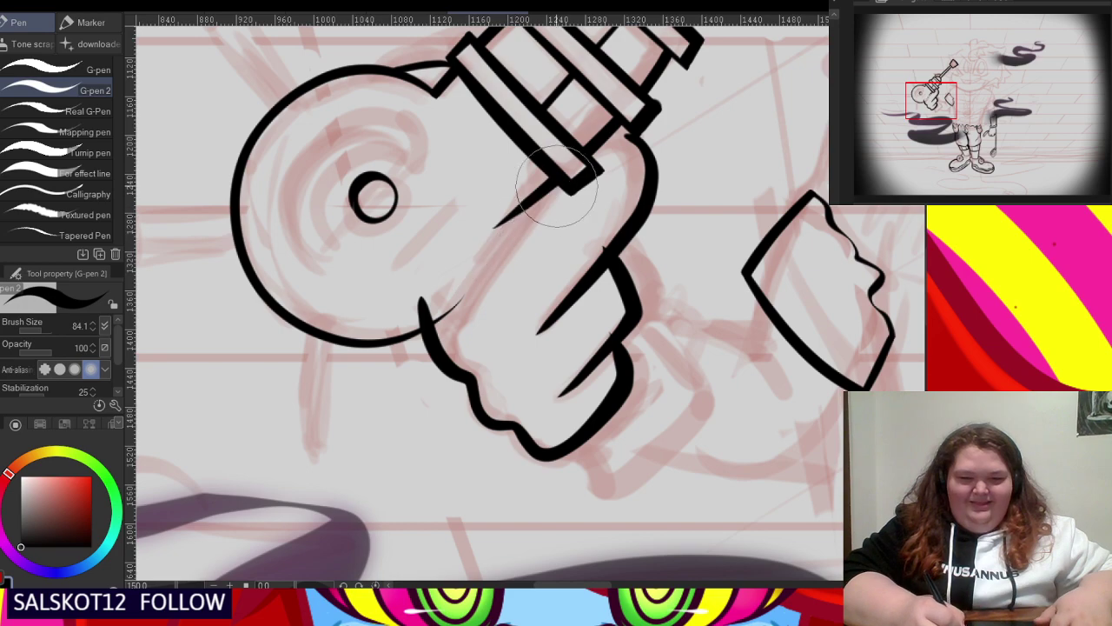
{"action": "mouse_move", "coordinate": [591, 161]}
{"action": "left_mouse_down"}
{"action": "mouse_move", "coordinate": [472, 240]}
{"action": "mouse_move", "coordinate": [432, 330]}
{"action": "left_mouse_up"}
- Trim the overshooting line ends where the hand's edge, the knuckle outline and the gun's round body meet
{"action": "scroll", "coordinate": [426, 339], "scroll_direction": "up", "scroll_amount": 1}
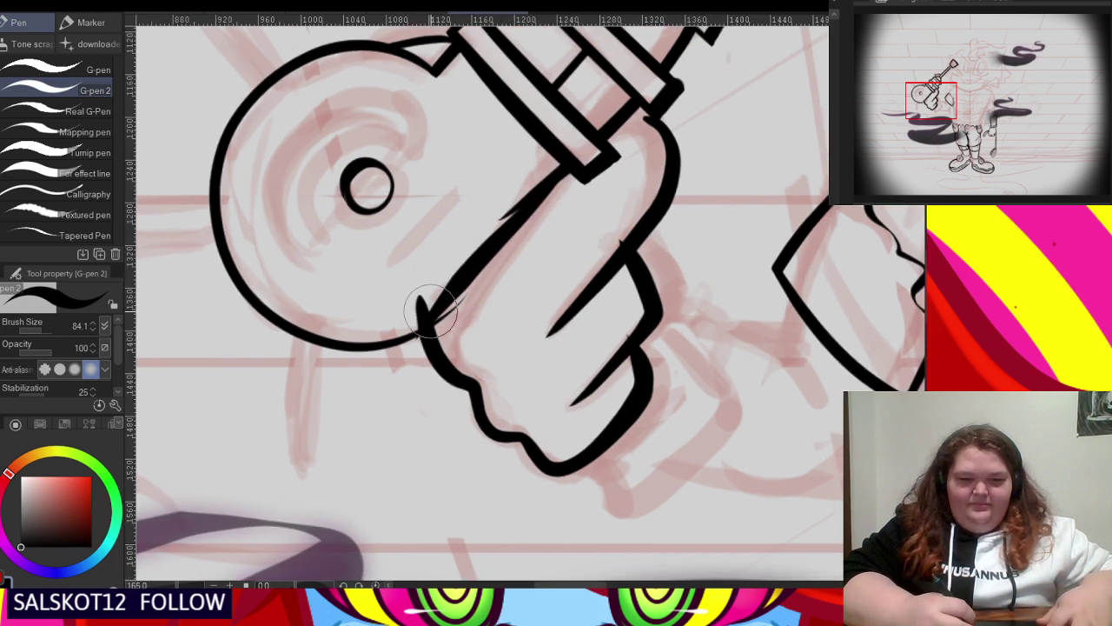
{"action": "scroll", "coordinate": [423, 342], "scroll_direction": "up", "scroll_amount": 1}
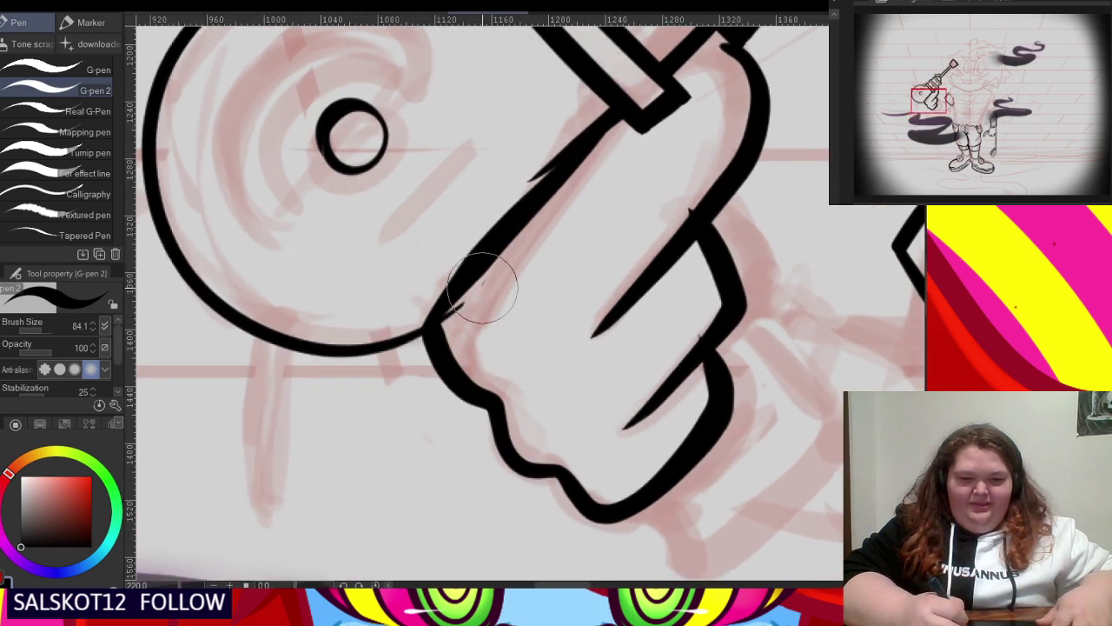
{"action": "scroll", "coordinate": [482, 289], "scroll_direction": "down", "scroll_amount": 2}
{"action": "scroll", "coordinate": [434, 292], "scroll_direction": "up", "scroll_amount": 1}
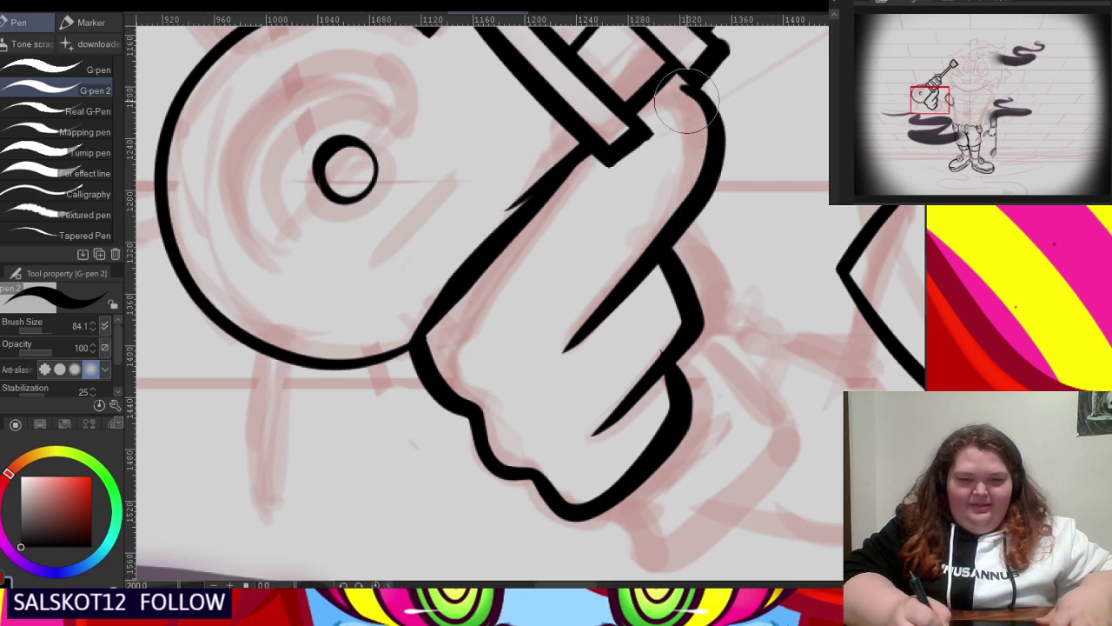
- Extend the index fingertip's curve to join the barrel's underside and erase the stray spur on the hand's long edge
{"action": "scroll", "coordinate": [687, 103], "scroll_direction": "up", "scroll_amount": 2}
{"action": "scroll", "coordinate": [685, 100], "scroll_direction": "down", "scroll_amount": 1}
{"action": "scroll", "coordinate": [682, 96], "scroll_direction": "up", "scroll_amount": 1}
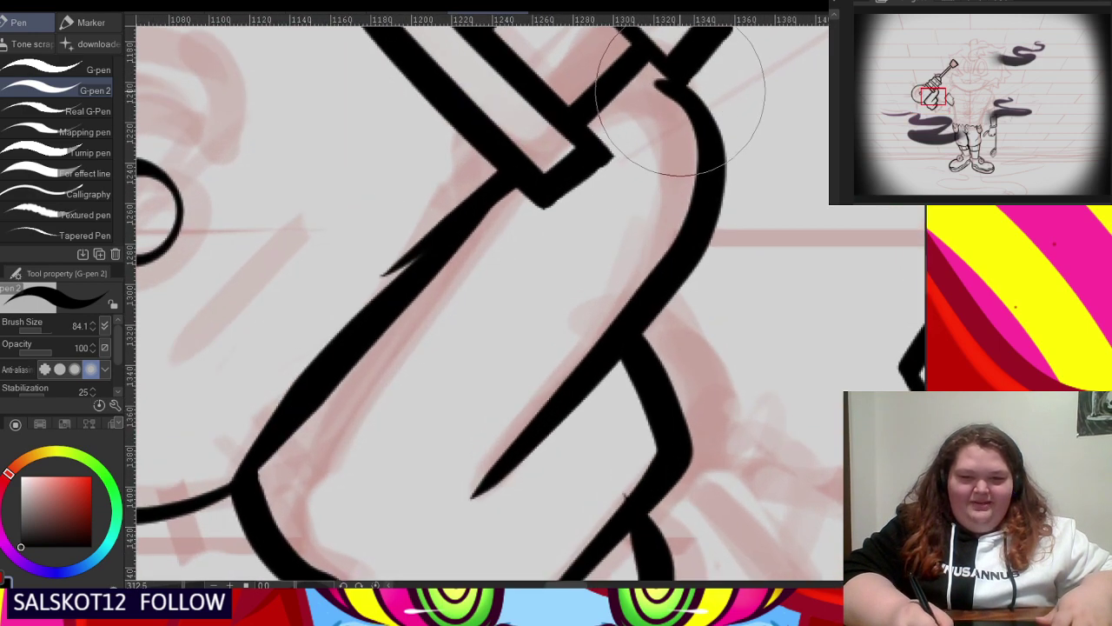
{"action": "mouse_move", "coordinate": [674, 87]}
{"action": "left_mouse_down"}
{"action": "mouse_move", "coordinate": [580, 117]}
{"action": "mouse_move", "coordinate": [590, 121]}
{"action": "mouse_move", "coordinate": [579, 133]}
{"action": "mouse_move", "coordinate": [622, 90]}
{"action": "mouse_move", "coordinate": [678, 79]}
{"action": "mouse_move", "coordinate": [684, 101]}
{"action": "mouse_move", "coordinate": [669, 88]}
{"action": "mouse_move", "coordinate": [620, 93]}
{"action": "mouse_move", "coordinate": [584, 117]}
{"action": "mouse_move", "coordinate": [635, 78]}
{"action": "mouse_move", "coordinate": [665, 82]}
{"action": "left_mouse_up"}
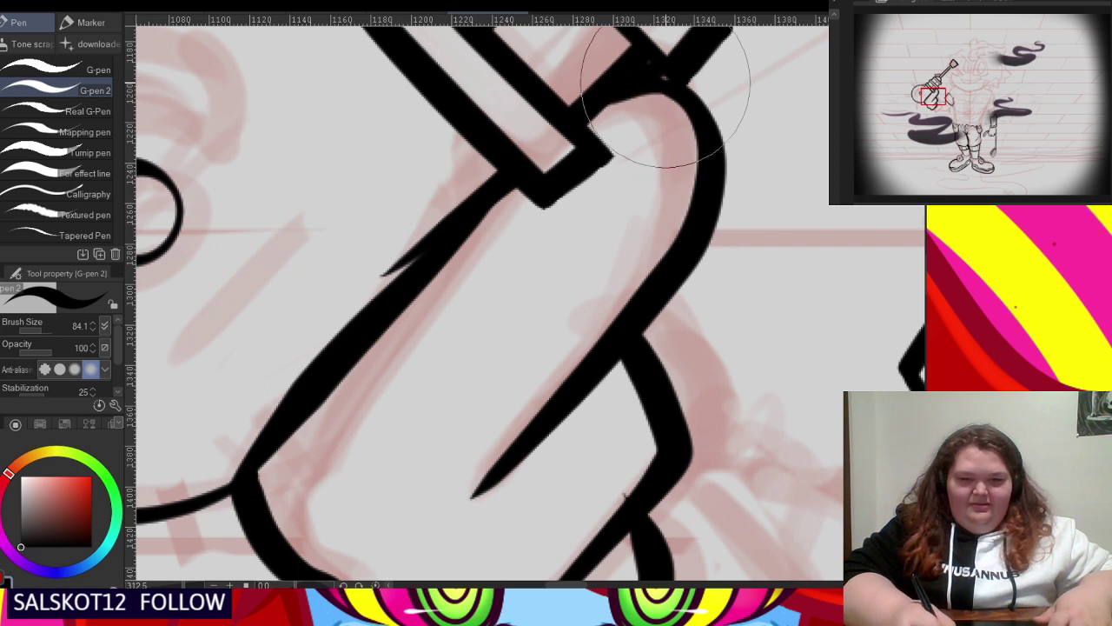
{"action": "scroll", "coordinate": [608, 111], "scroll_direction": "down", "scroll_amount": 2}
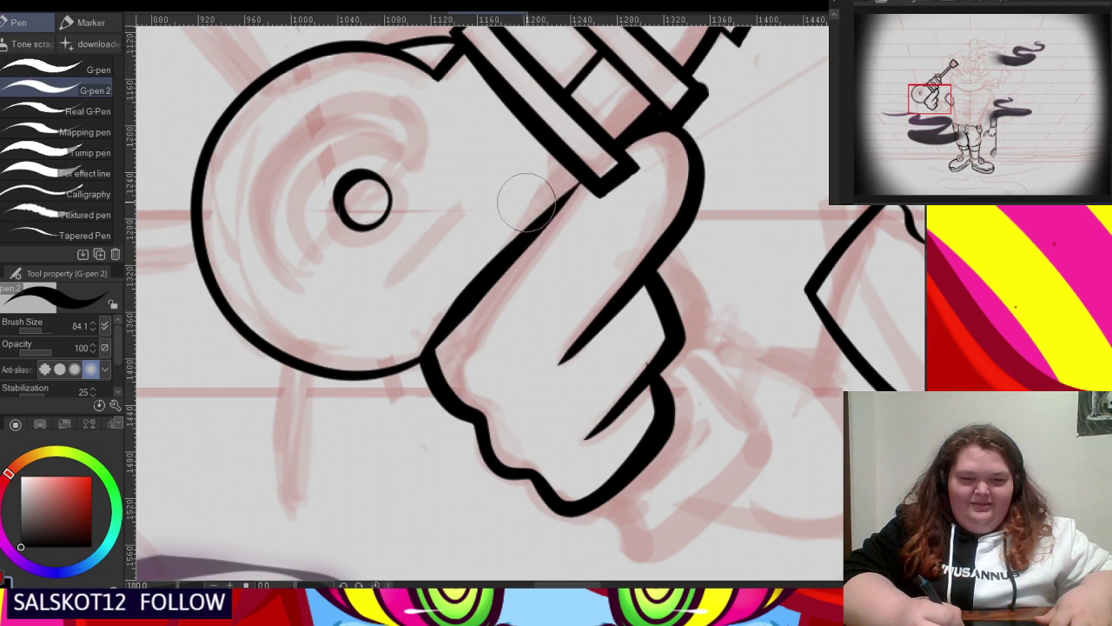
- Ink the rounded glove cuff below the gripping hand, from the finger's base around to the heel of the hand
{"action": "scroll", "coordinate": [634, 287], "scroll_direction": "down", "scroll_amount": 2}
{"action": "scroll", "coordinate": [634, 289], "scroll_direction": "up", "scroll_amount": 3}
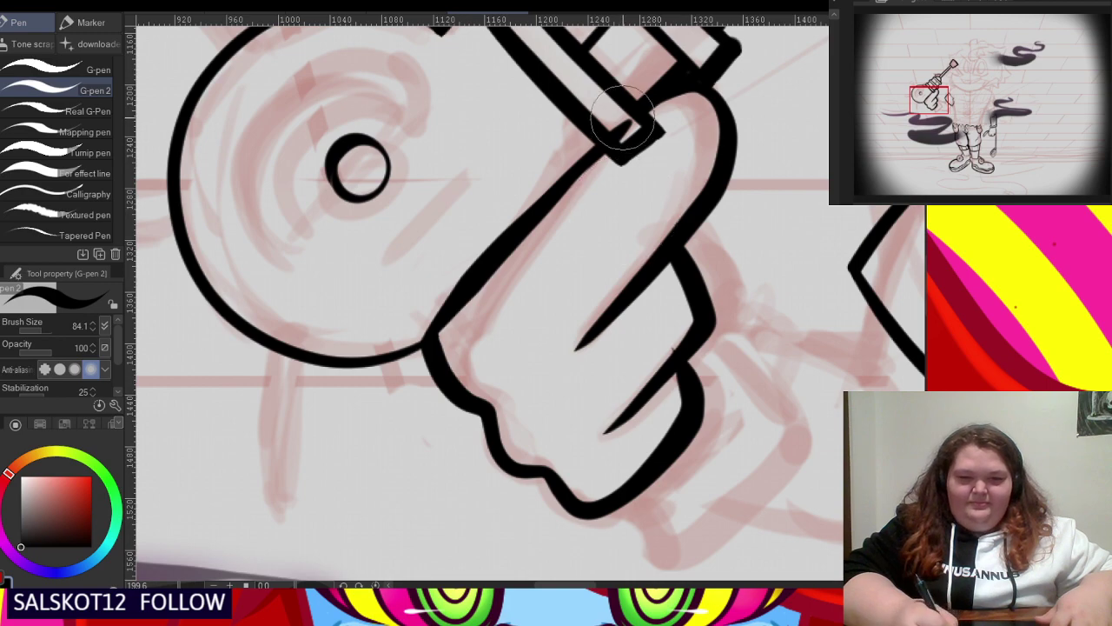
{"action": "scroll", "coordinate": [446, 392], "scroll_direction": "down", "scroll_amount": 6}
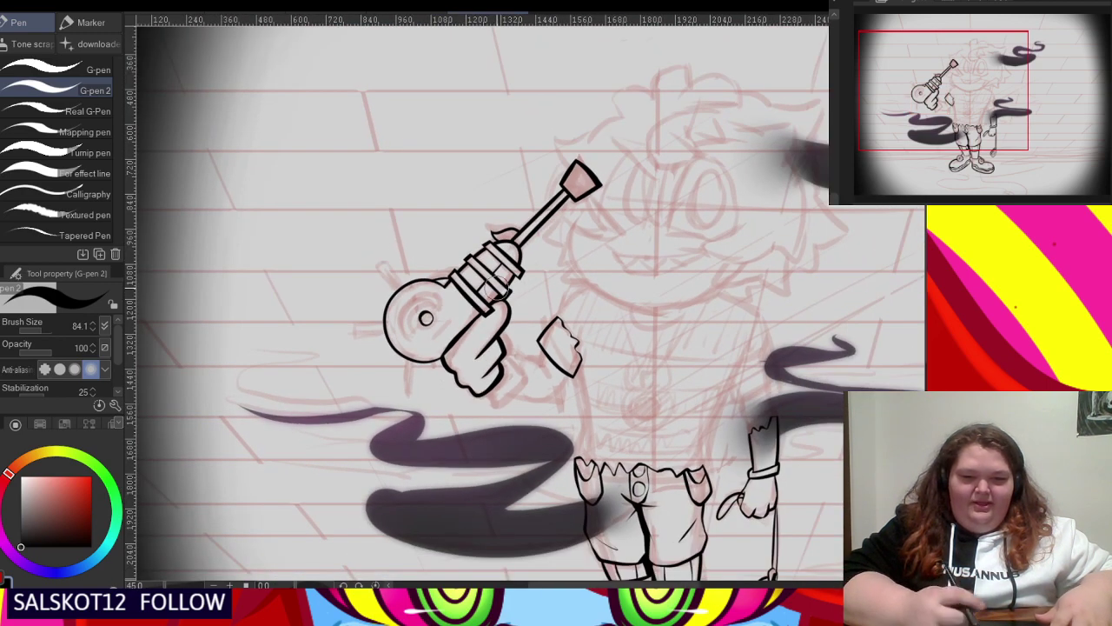
{"action": "scroll", "coordinate": [499, 283], "scroll_direction": "up", "scroll_amount": 2}
{"action": "scroll", "coordinate": [504, 300], "scroll_direction": "down", "scroll_amount": 2}
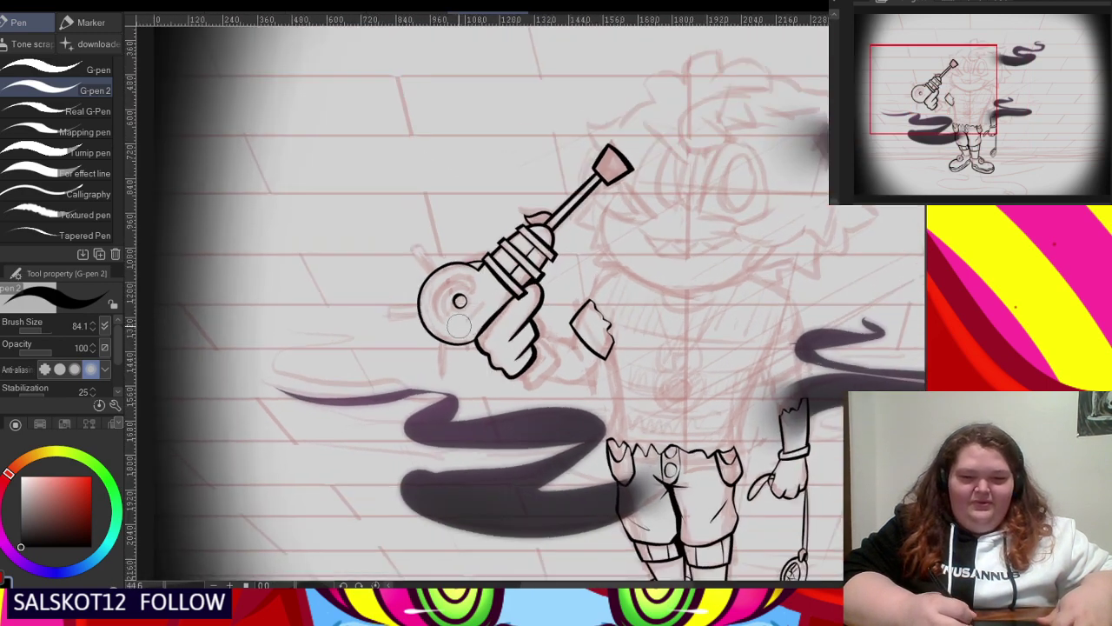
{"action": "scroll", "coordinate": [504, 355], "scroll_direction": "up", "scroll_amount": 6}
{"action": "mouse_move", "coordinate": [503, 354]}
{"action": "left_mouse_down"}
{"action": "mouse_move", "coordinate": [610, 389]}
{"action": "mouse_move", "coordinate": [645, 333]}
{"action": "mouse_move", "coordinate": [630, 294]}
{"action": "mouse_move", "coordinate": [604, 292]}
{"action": "mouse_move", "coordinate": [569, 263]}
{"action": "left_mouse_up"}
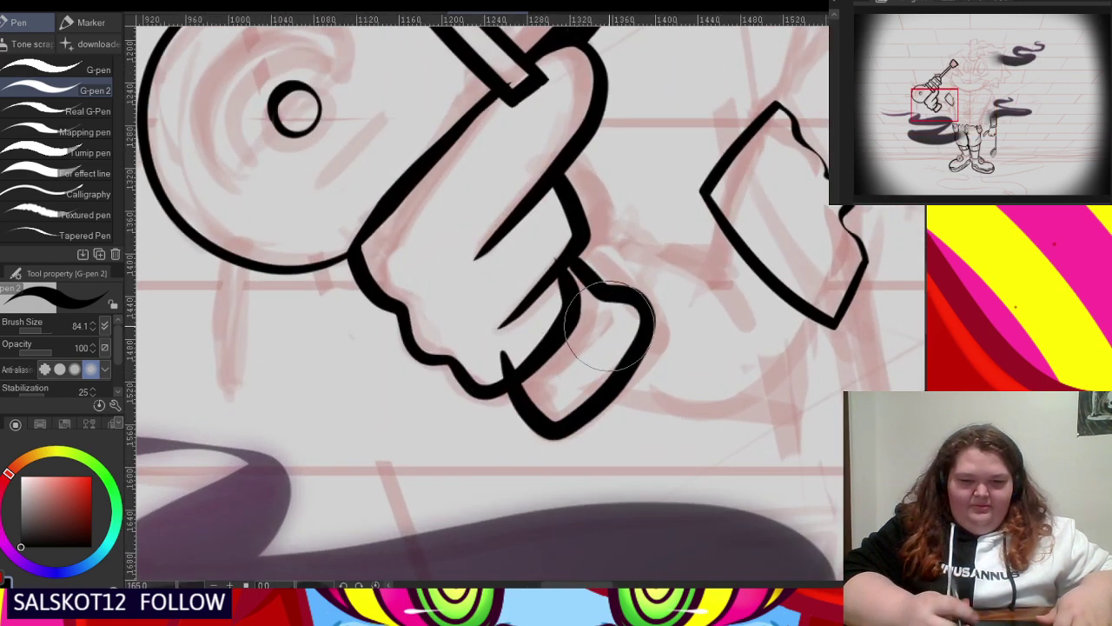
{"action": "scroll", "coordinate": [560, 278], "scroll_direction": "up", "scroll_amount": 1}
{"action": "scroll", "coordinate": [479, 365], "scroll_direction": "down", "scroll_amount": 10}
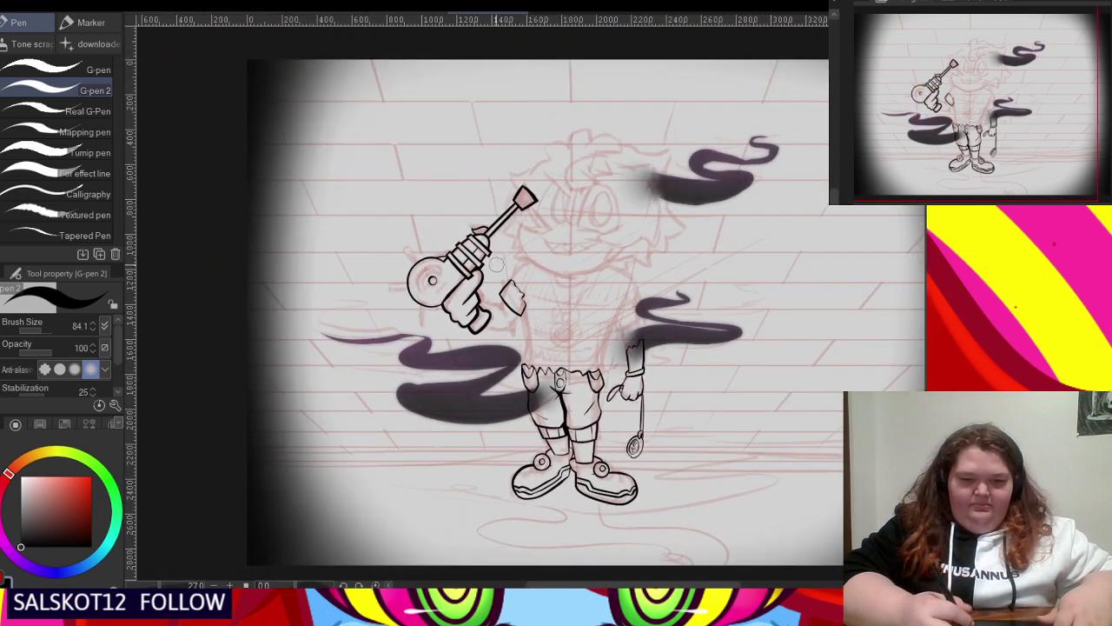
- Ink the forearm's upper edge from the glove to the elbow crease and the short line joining it to the torn sleeve
{"action": "scroll", "coordinate": [516, 325], "scroll_direction": "up", "scroll_amount": 4}
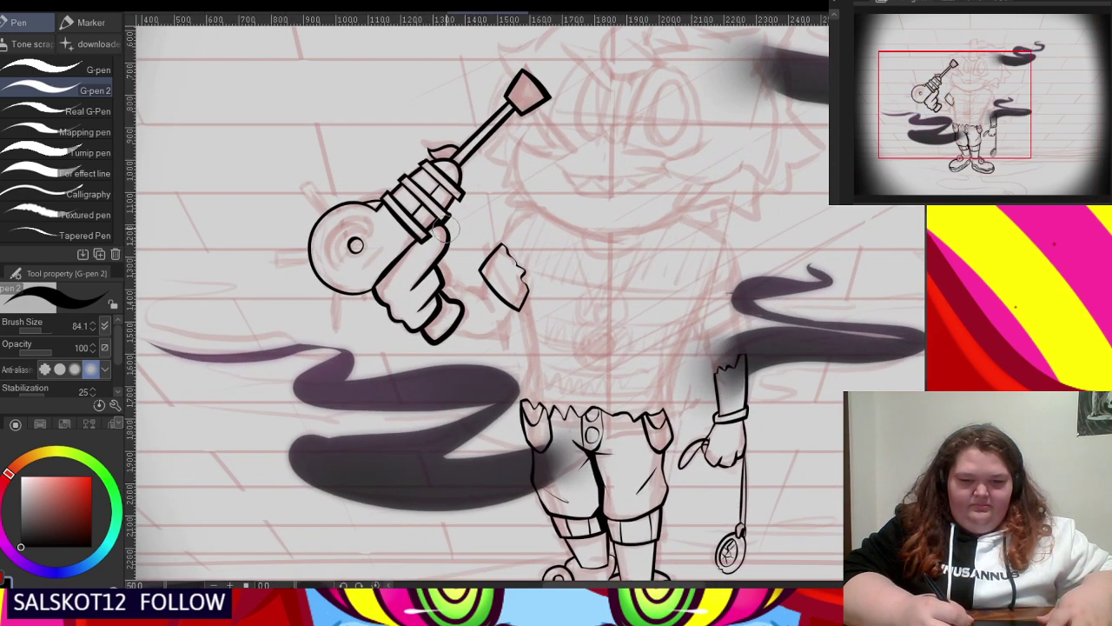
{"action": "scroll", "coordinate": [411, 289], "scroll_direction": "up", "scroll_amount": 5}
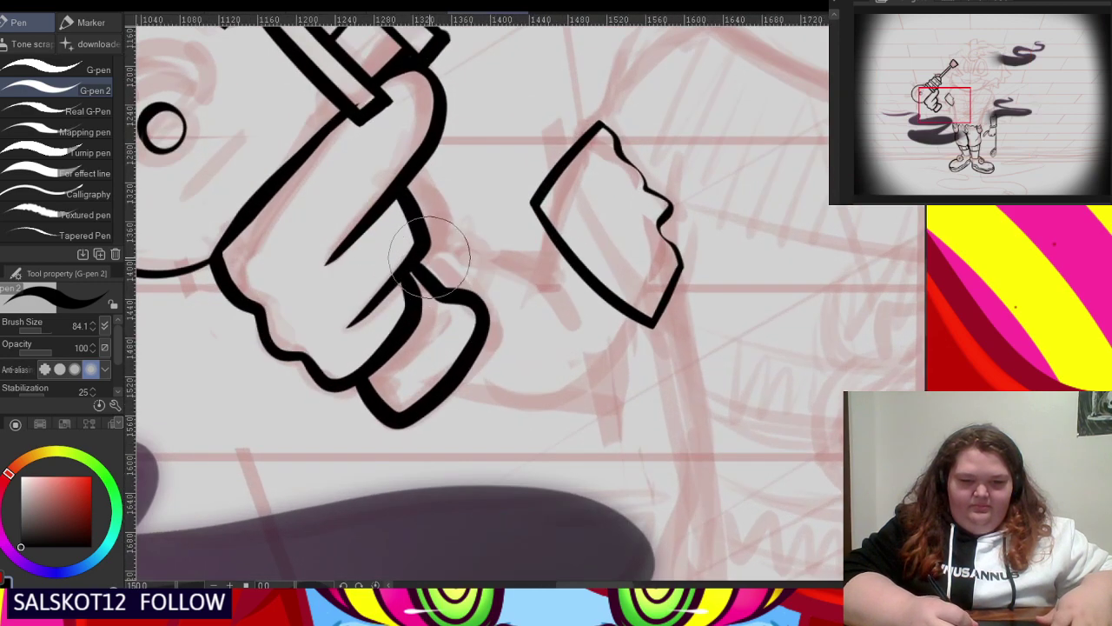
{"action": "left_click_drag", "start_coordinate": [424, 257], "coordinate": [506, 269]}
{"action": "key", "text": "ctrl+z"}
{"action": "mouse_move", "coordinate": [419, 252]}
{"action": "left_mouse_down"}
{"action": "mouse_move", "coordinate": [497, 257]}
{"action": "mouse_move", "coordinate": [536, 271]}
{"action": "mouse_move", "coordinate": [578, 331]}
{"action": "left_mouse_up"}
{"action": "left_click_drag", "start_coordinate": [532, 276], "coordinate": [562, 177]}
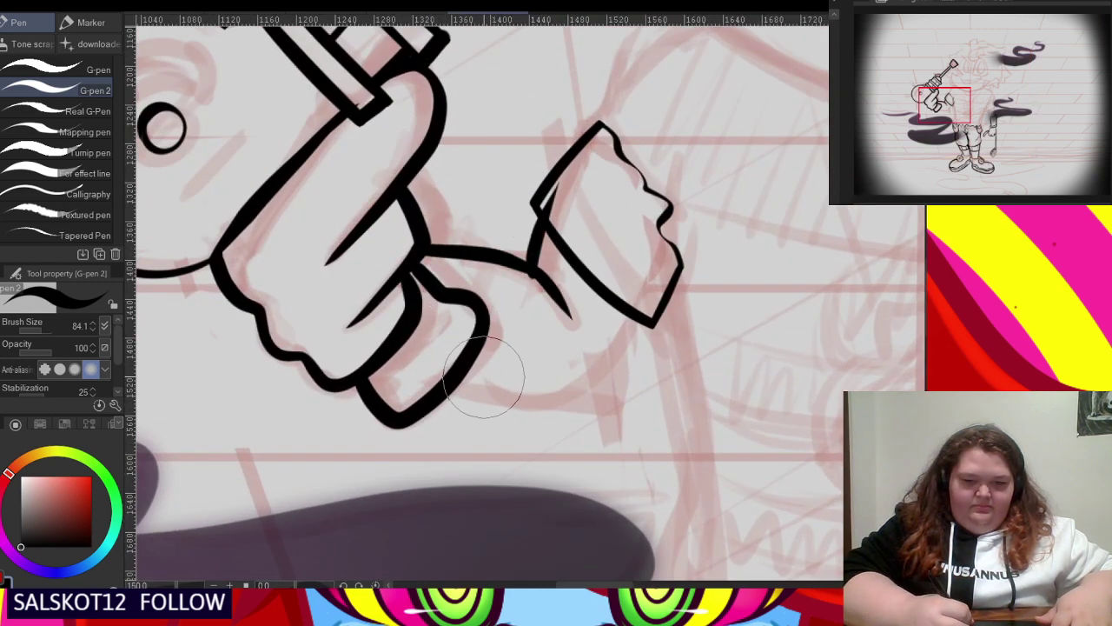
- Trim the arm line crossing into the torn sleeve and ink the arm's underside from the cuff around the elbow to the sleeve
{"action": "scroll", "coordinate": [545, 313], "scroll_direction": "up", "scroll_amount": 4}
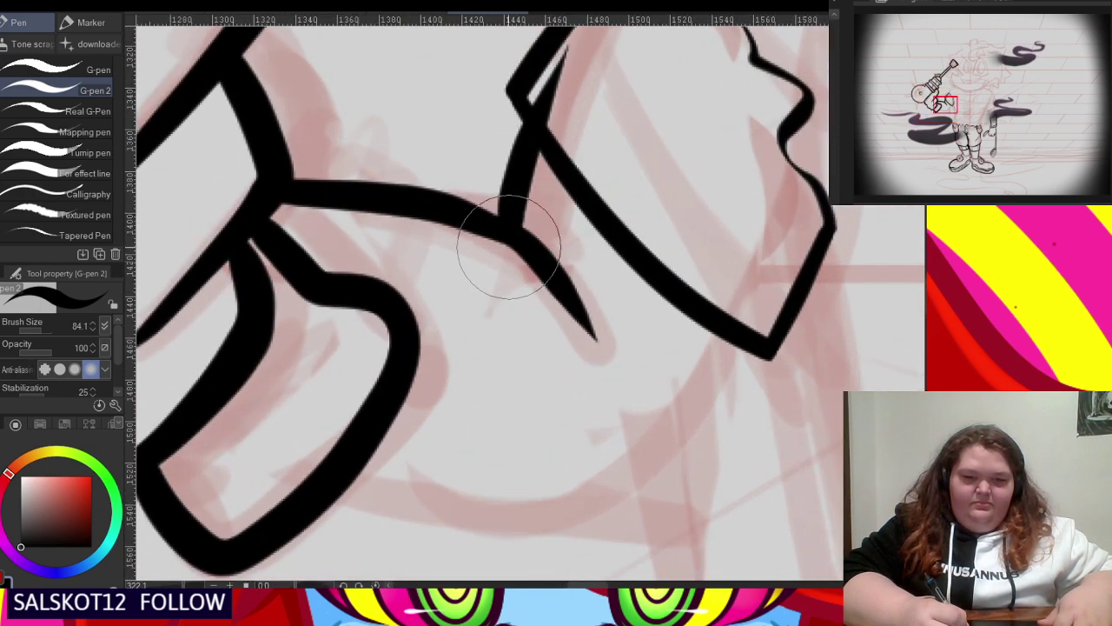
{"action": "scroll", "coordinate": [509, 248], "scroll_direction": "down", "scroll_amount": 3}
{"action": "scroll", "coordinate": [581, 260], "scroll_direction": "down", "scroll_amount": 1}
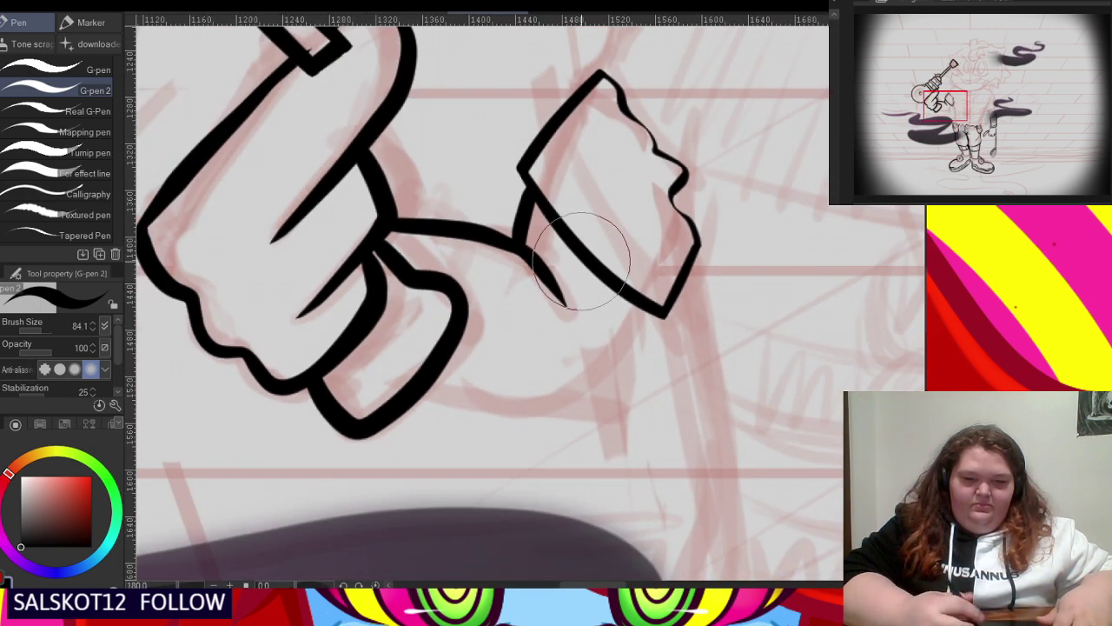
{"action": "mouse_move", "coordinate": [385, 364]}
{"action": "left_mouse_down"}
{"action": "mouse_move", "coordinate": [572, 393]}
{"action": "mouse_move", "coordinate": [615, 344]}
{"action": "mouse_move", "coordinate": [643, 260]}
{"action": "left_mouse_up"}
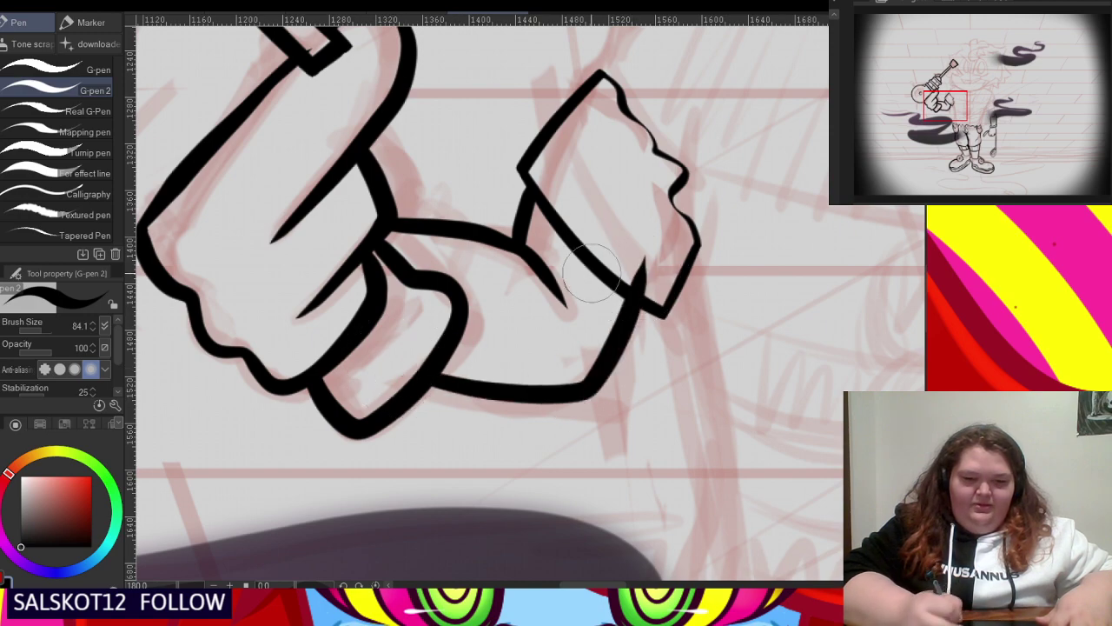
{"action": "scroll", "coordinate": [648, 268], "scroll_direction": "down", "scroll_amount": 6}
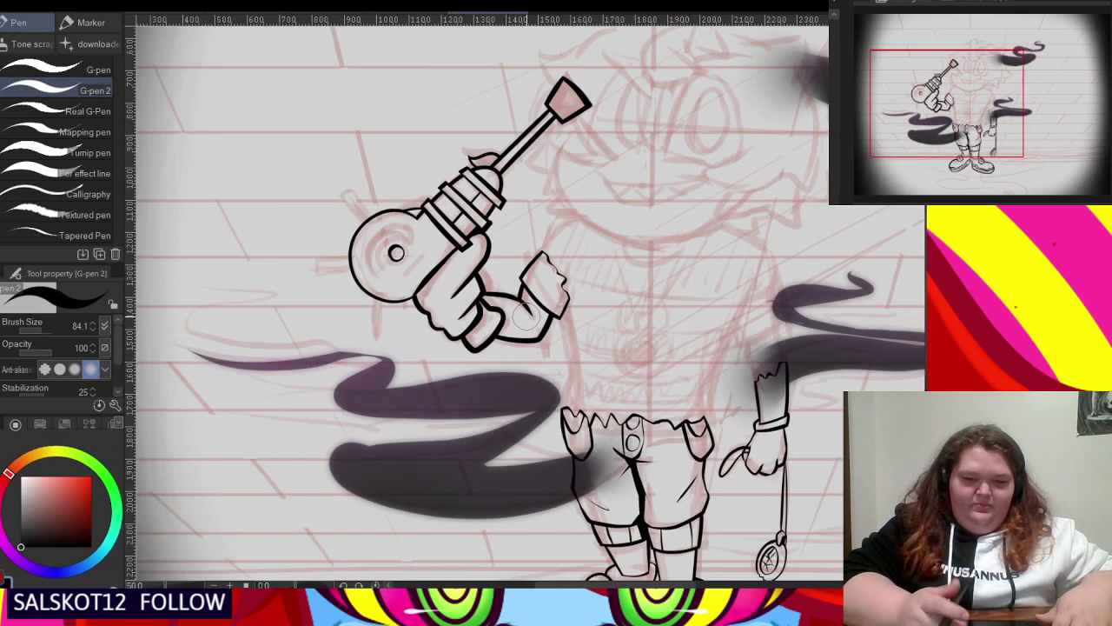
- Ink two concentric arcs around the small circle on the gun's round body and a straight diagonal line across their ends
{"action": "scroll", "coordinate": [525, 313], "scroll_direction": "up", "scroll_amount": 4}
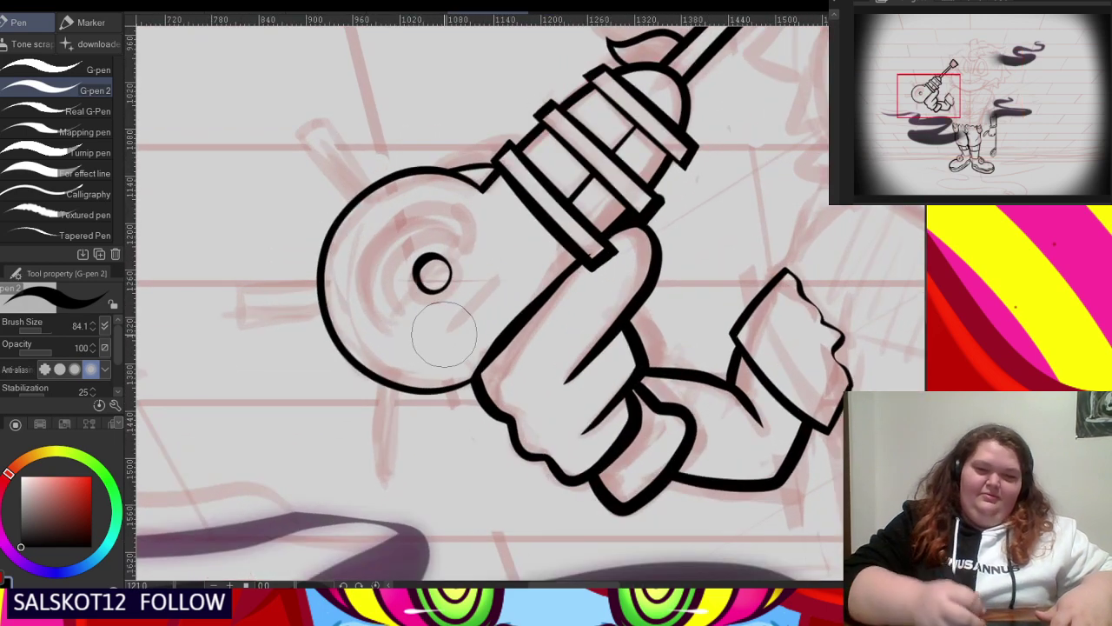
{"action": "scroll", "coordinate": [444, 335], "scroll_direction": "up", "scroll_amount": 3}
{"action": "left_click_drag", "start_coordinate": [334, 365], "coordinate": [521, 157]}
{"action": "mouse_move", "coordinate": [352, 358]}
{"action": "left_mouse_down"}
{"action": "mouse_move", "coordinate": [428, 151]}
{"action": "mouse_move", "coordinate": [500, 179]}
{"action": "left_mouse_up"}
{"action": "key", "text": "ctrl+z"}
{"action": "mouse_move", "coordinate": [365, 362]}
{"action": "left_mouse_down"}
{"action": "mouse_move", "coordinate": [342, 348]}
{"action": "mouse_move", "coordinate": [343, 156]}
{"action": "mouse_move", "coordinate": [527, 220]}
{"action": "left_mouse_up"}
{"action": "left_click_drag", "start_coordinate": [372, 352], "coordinate": [494, 210]}
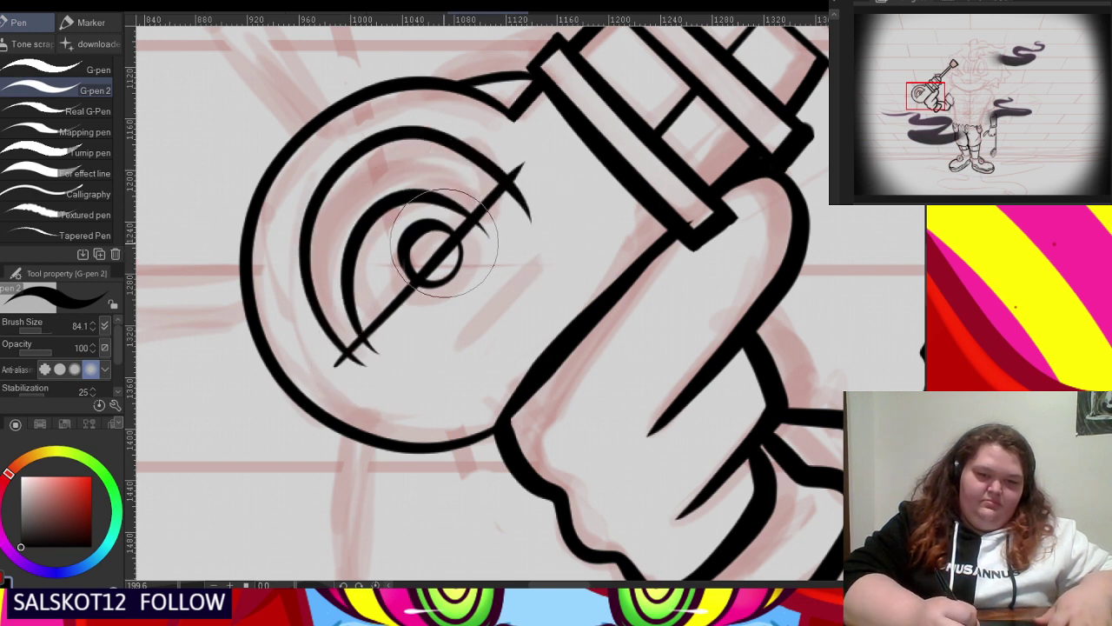
- Redraw the inner arc and trim the overshooting arc ends and diagonal line into a closed C-shaped band
{"action": "key", "text": "ctrl+z"}
{"action": "mouse_move", "coordinate": [361, 334]}
{"action": "left_mouse_down"}
{"action": "mouse_move", "coordinate": [438, 188]}
{"action": "mouse_move", "coordinate": [469, 246]}
{"action": "left_mouse_up"}
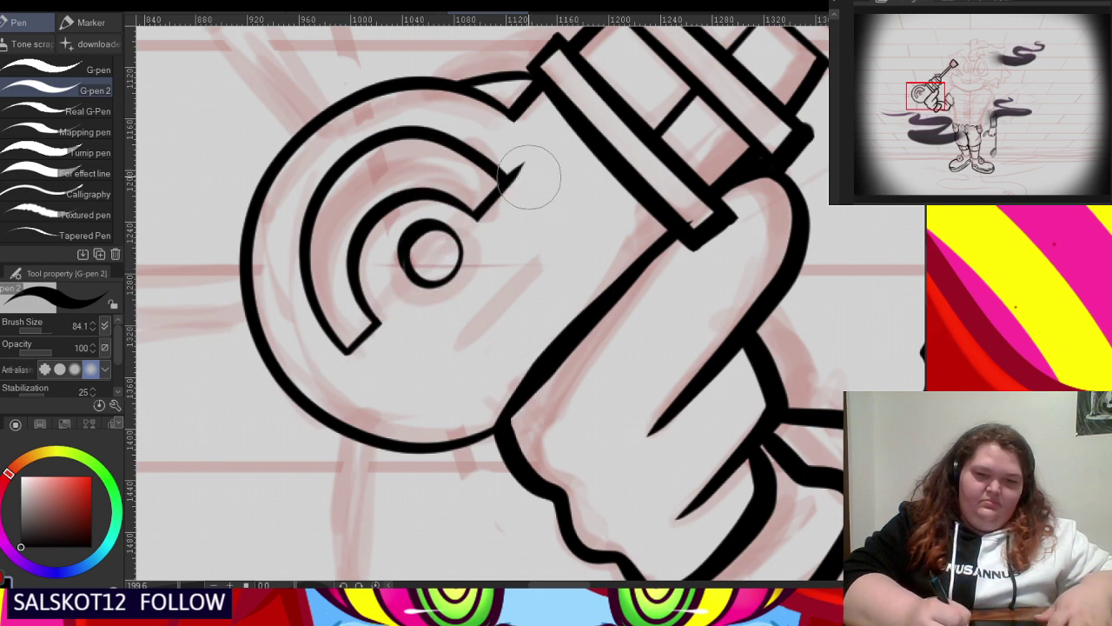
{"action": "scroll", "coordinate": [439, 286], "scroll_direction": "down", "scroll_amount": 4}
{"action": "scroll", "coordinate": [436, 273], "scroll_direction": "up", "scroll_amount": 5}
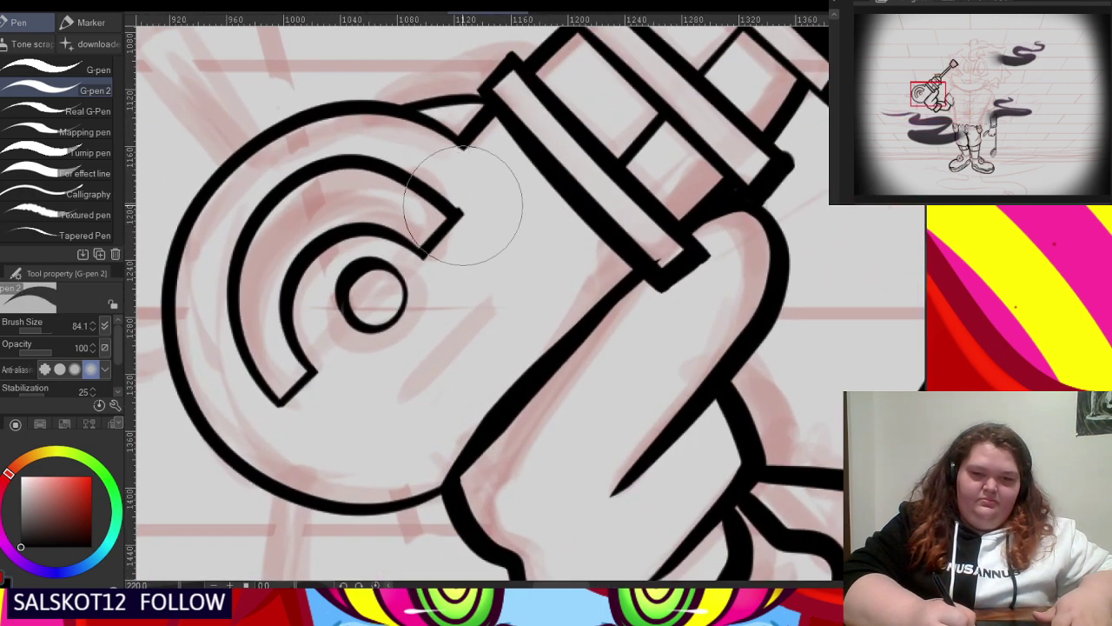
{"action": "scroll", "coordinate": [473, 206], "scroll_direction": "down", "scroll_amount": 6}
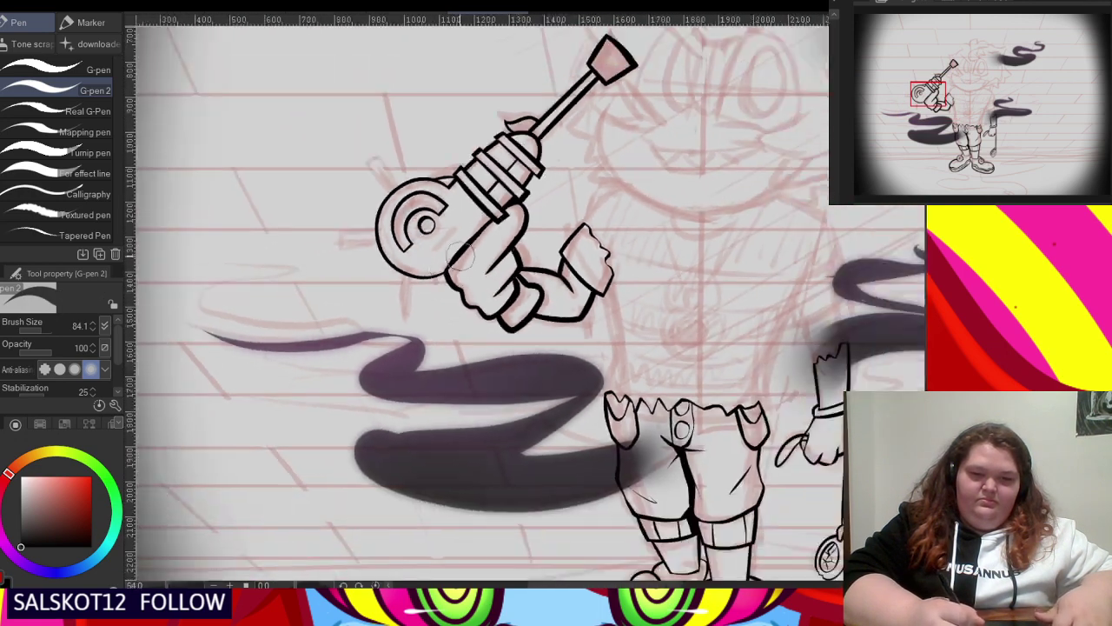
- Ink the upper prong on the gun's round body with two slanted edges and an end cap, trimming the overshoots
{"action": "scroll", "coordinate": [355, 146], "scroll_direction": "up", "scroll_amount": 5}
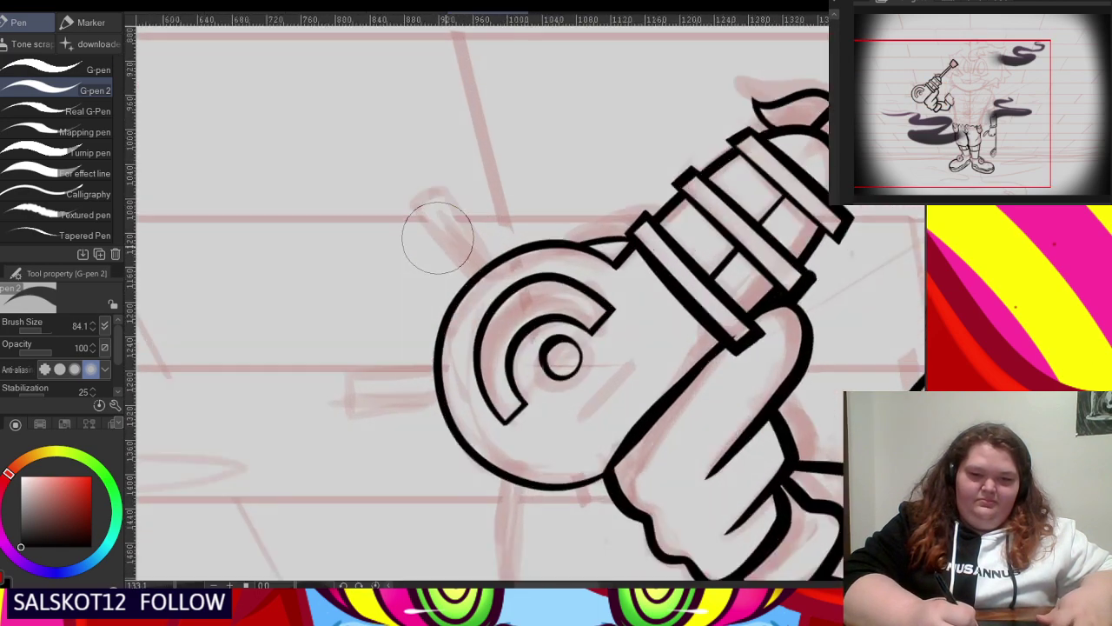
{"action": "left_click_drag", "start_coordinate": [356, 152], "coordinate": [481, 304]}
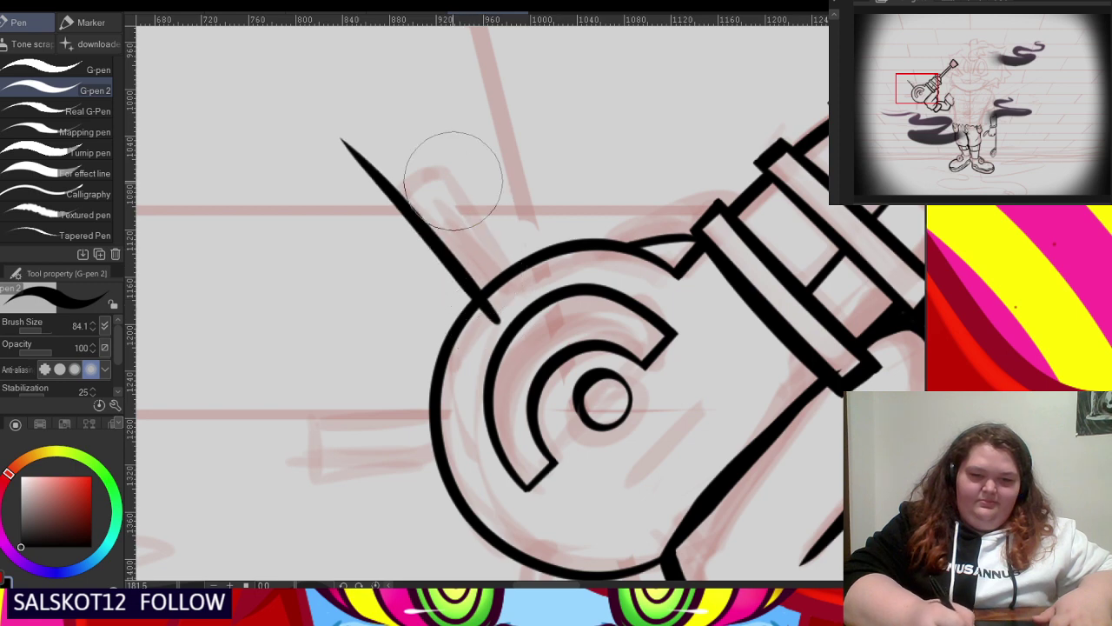
{"action": "left_click_drag", "start_coordinate": [387, 96], "coordinate": [517, 294]}
{"action": "mouse_move", "coordinate": [367, 184]}
{"action": "left_mouse_down"}
{"action": "mouse_move", "coordinate": [448, 126]}
{"action": "mouse_move", "coordinate": [454, 137]}
{"action": "left_mouse_up"}
{"action": "scroll", "coordinate": [533, 229], "scroll_direction": "down", "scroll_amount": 5}
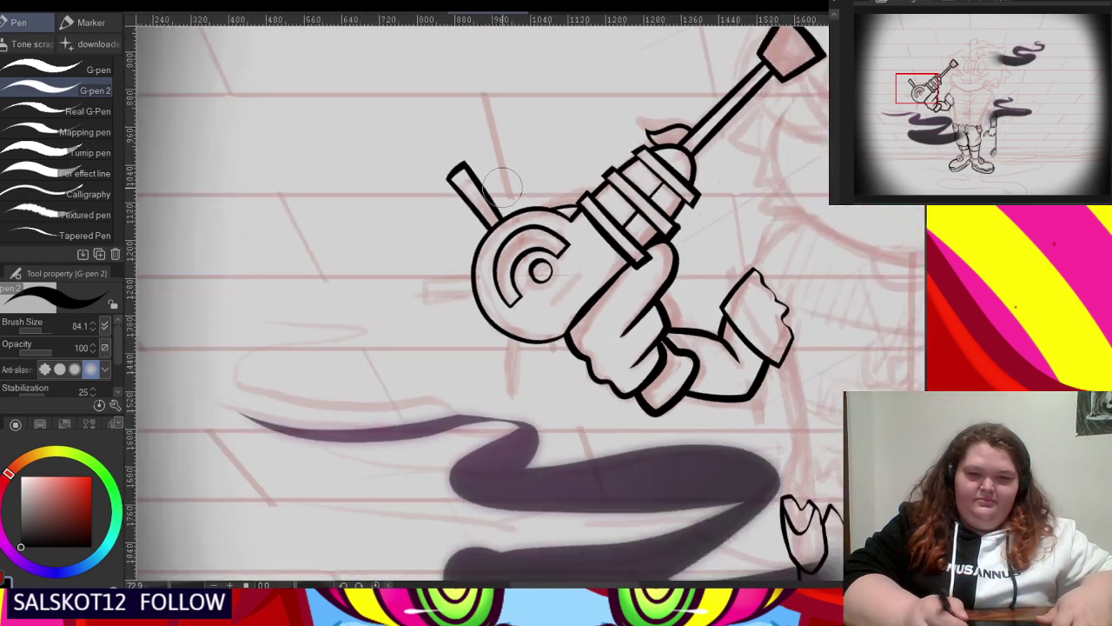
- Ink the two long edges of the horizontal prong at the back of the gun's round body, redrawing the lower edge
{"action": "scroll", "coordinate": [412, 224], "scroll_direction": "up", "scroll_amount": 5}
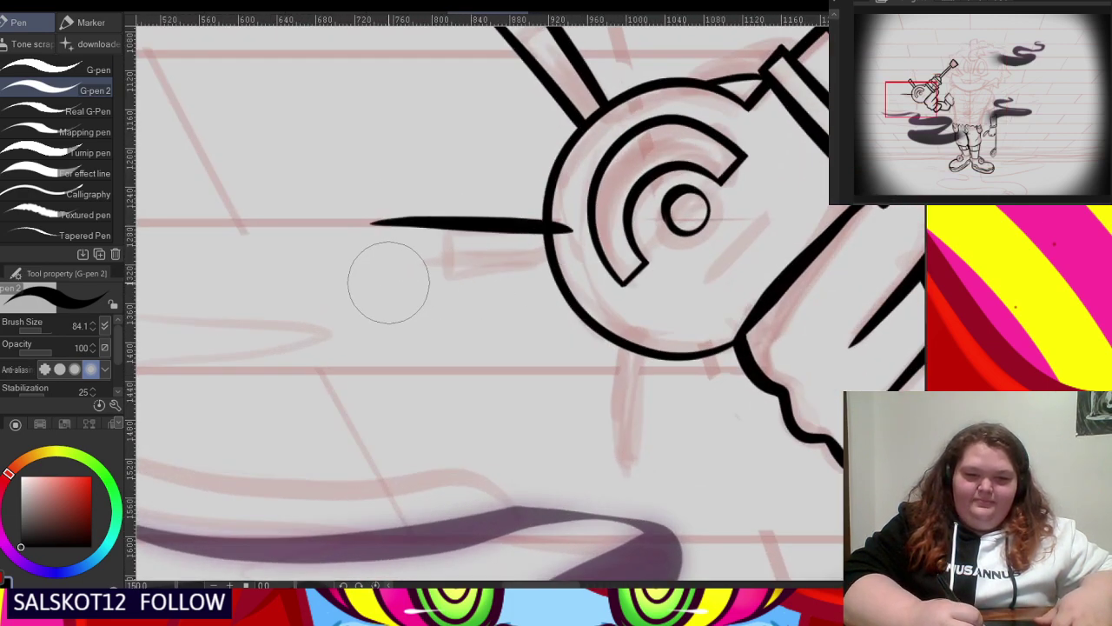
{"action": "left_click_drag", "start_coordinate": [388, 282], "coordinate": [575, 255]}
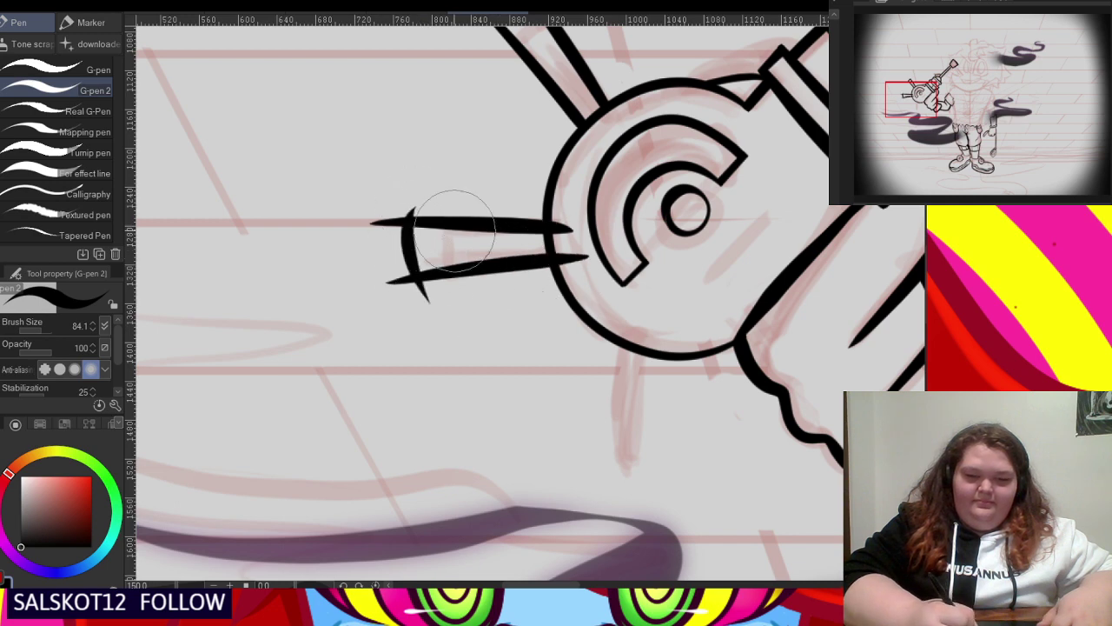
{"action": "key", "text": "ctrl+z"}
{"action": "left_click_drag", "start_coordinate": [375, 271], "coordinate": [531, 245]}
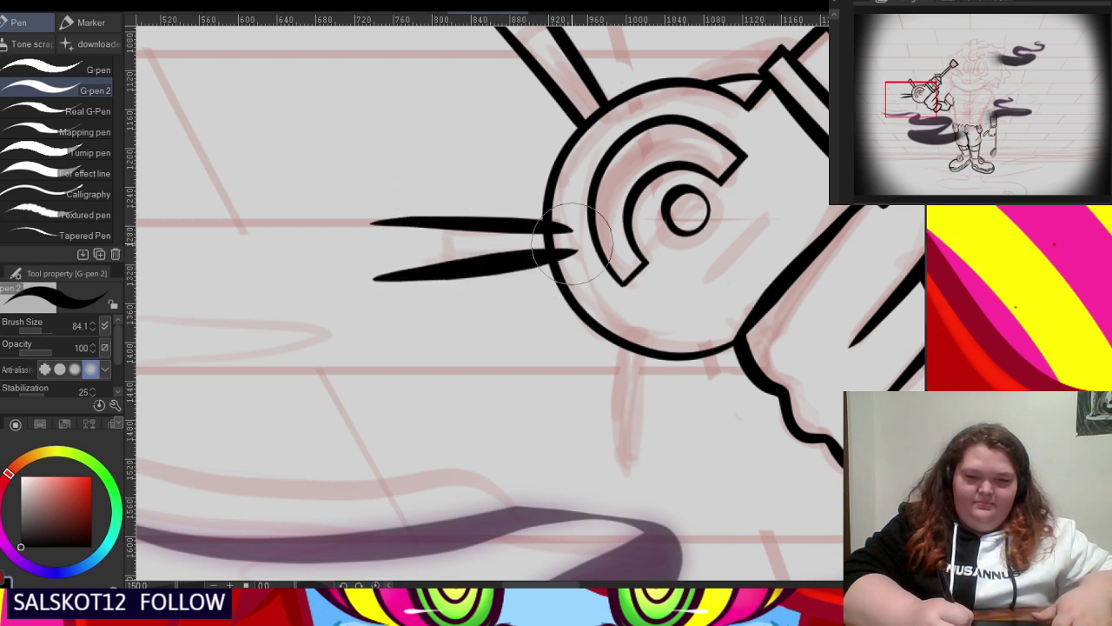
{"action": "key", "text": "ctrl+z"}
{"action": "left_click_drag", "start_coordinate": [372, 285], "coordinate": [569, 261]}
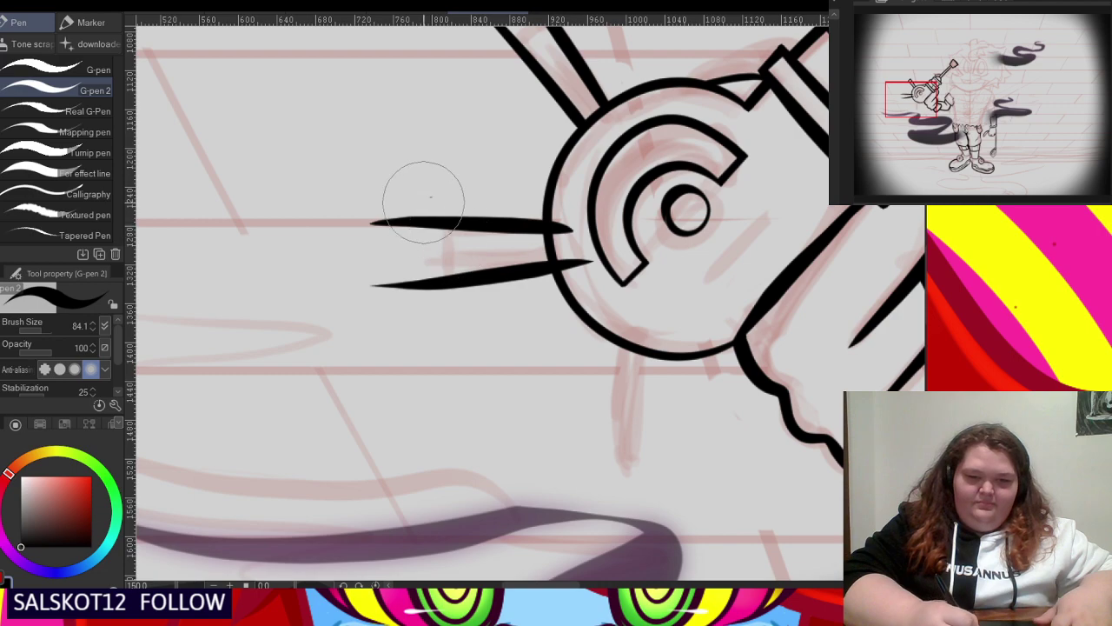
- Cap the horizontal prong's outer end with a slightly curved line and erase the overshoots at both of its ends
{"action": "left_click_drag", "start_coordinate": [426, 200], "coordinate": [438, 313]}
{"action": "scroll", "coordinate": [521, 265], "scroll_direction": "up", "scroll_amount": 2}
{"action": "left_click_drag", "start_coordinate": [576, 221], "coordinate": [574, 254]}
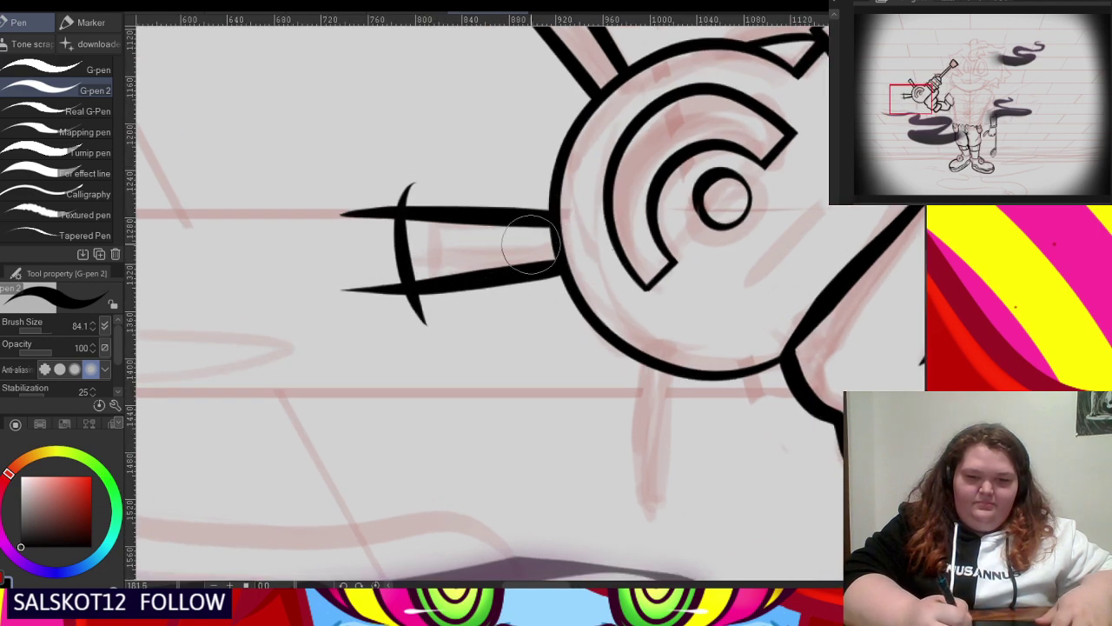
{"action": "mouse_move", "coordinate": [430, 180]}
{"action": "left_mouse_down"}
{"action": "mouse_move", "coordinate": [380, 262]}
{"action": "mouse_move", "coordinate": [407, 335]}
{"action": "mouse_move", "coordinate": [461, 323]}
{"action": "left_mouse_up"}
{"action": "scroll", "coordinate": [439, 297], "scroll_direction": "down", "scroll_amount": 11}
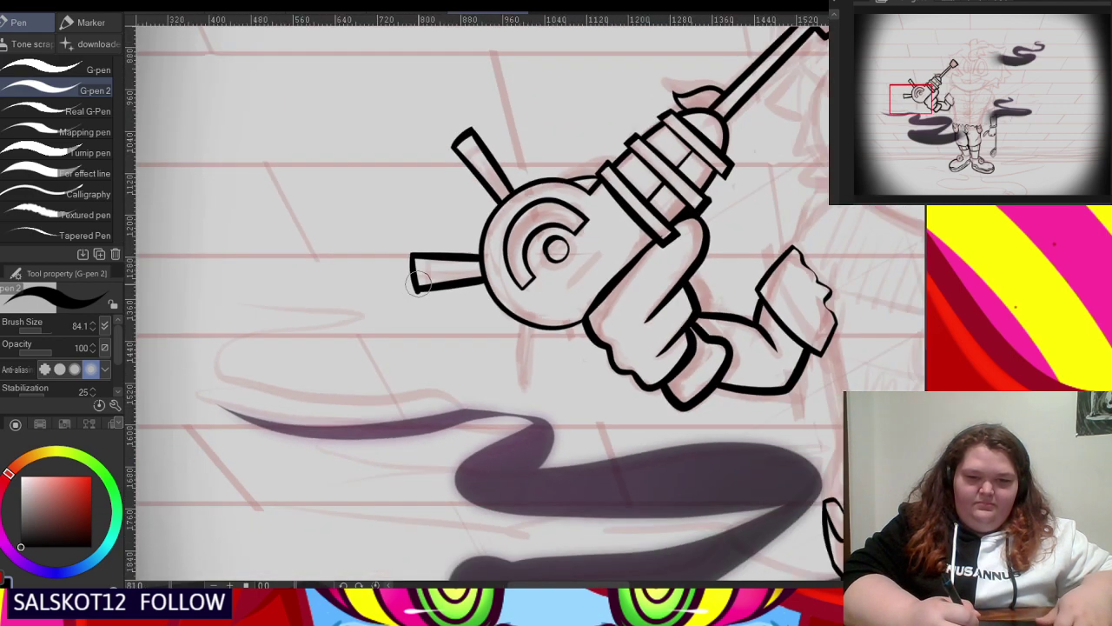
- Ink the lower prong beneath the gun's round body with two edges and an end cap, trimming the overshoots
{"action": "scroll", "coordinate": [507, 326], "scroll_direction": "up", "scroll_amount": 4}
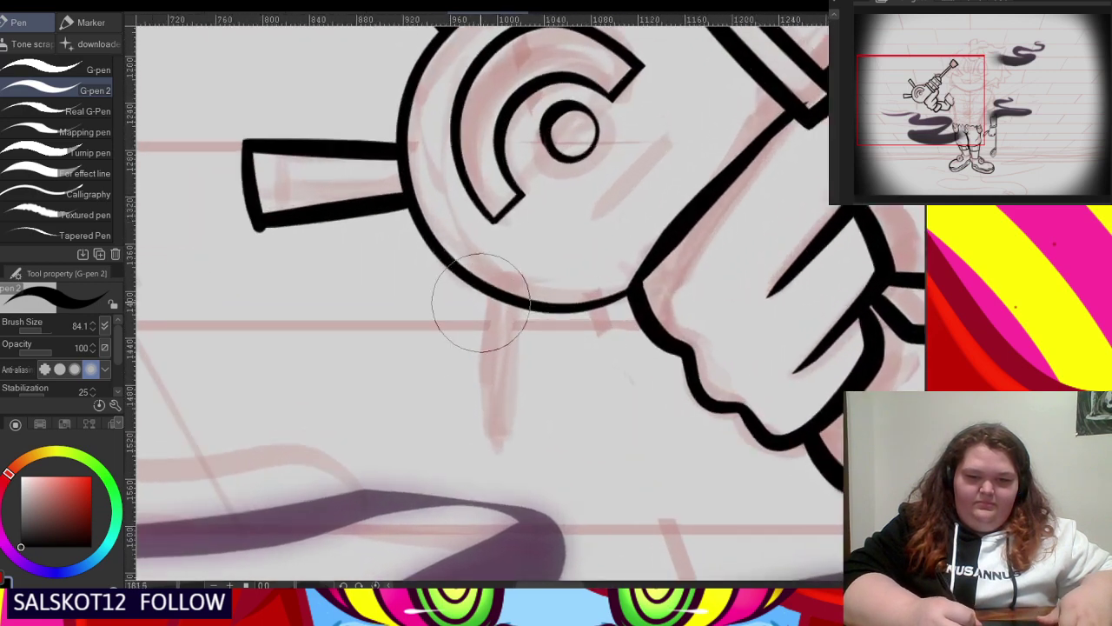
{"action": "left_click_drag", "start_coordinate": [484, 250], "coordinate": [461, 461]}
{"action": "left_click_drag", "start_coordinate": [530, 239], "coordinate": [525, 479]}
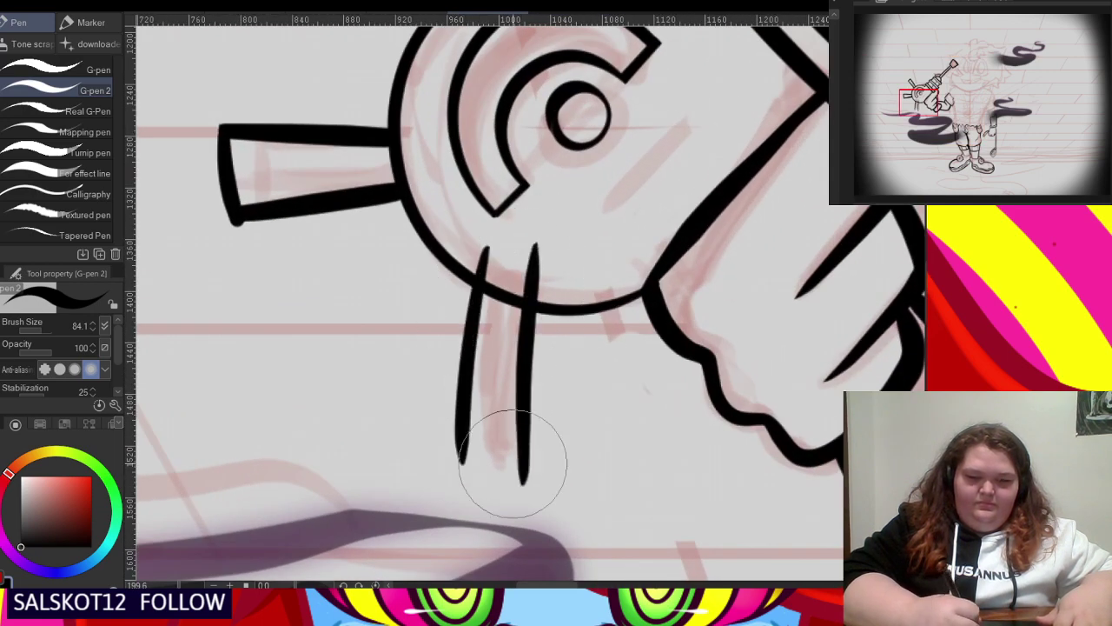
{"action": "mouse_move", "coordinate": [442, 434]}
{"action": "left_mouse_down"}
{"action": "mouse_move", "coordinate": [476, 458]}
{"action": "mouse_move", "coordinate": [557, 465]}
{"action": "left_mouse_up"}
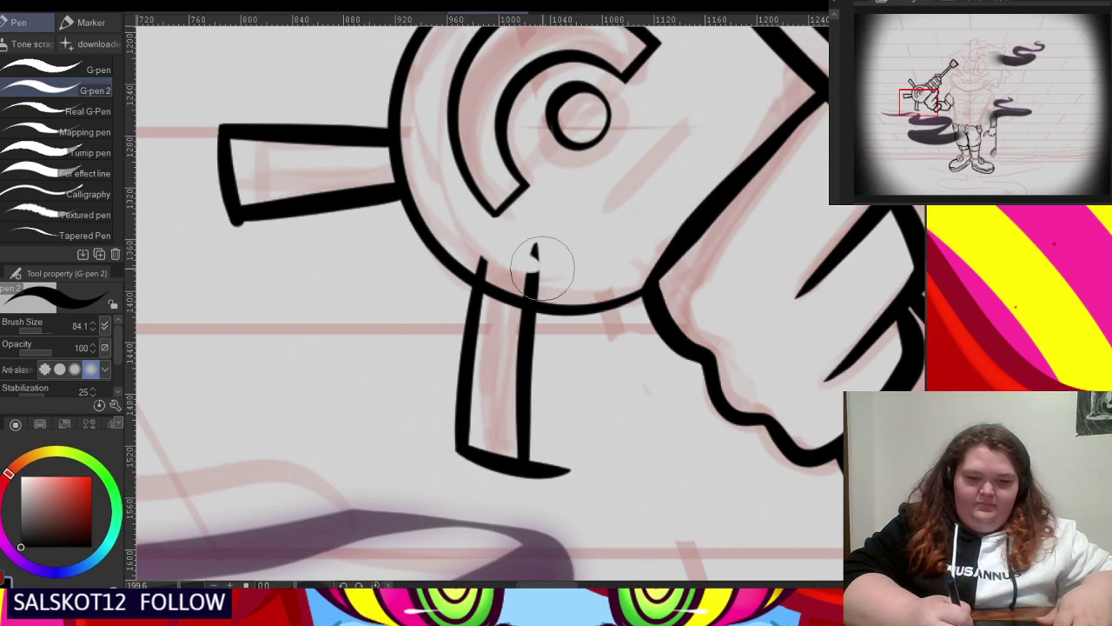
{"action": "scroll", "coordinate": [438, 341], "scroll_direction": "down", "scroll_amount": 5}
{"action": "scroll", "coordinate": [438, 337], "scroll_direction": "down", "scroll_amount": 4}
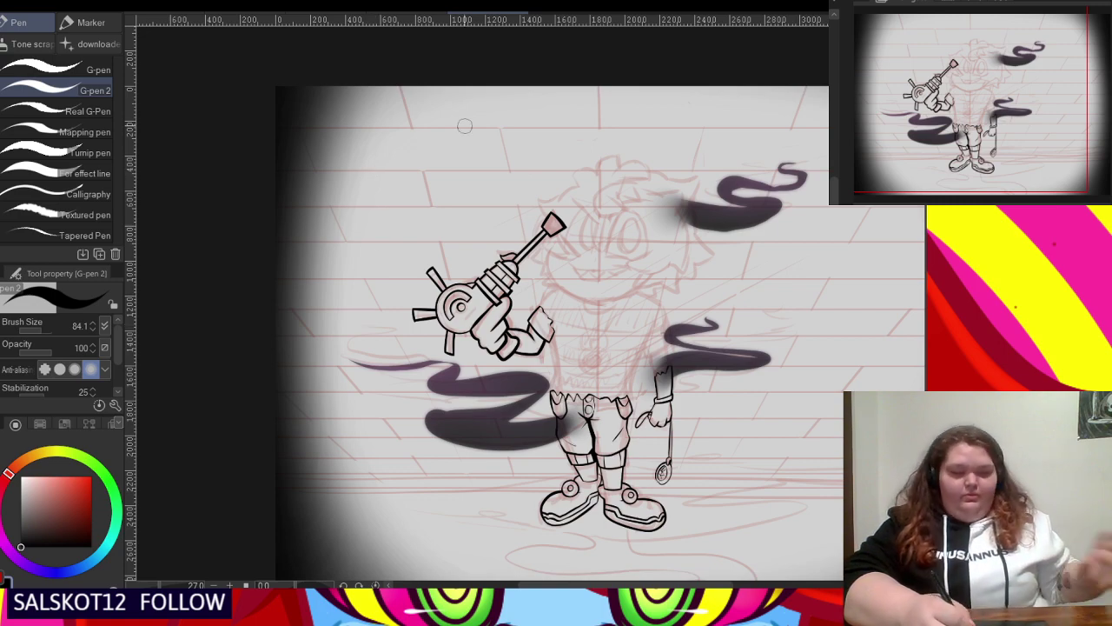
- Review the whole composition, checking the inked gun and arm against the unfinished head and torso sketch and the legs
{"action": "scroll", "coordinate": [493, 133], "scroll_direction": "down", "scroll_amount": 3}
{"action": "scroll", "coordinate": [504, 174], "scroll_direction": "up", "scroll_amount": 2}
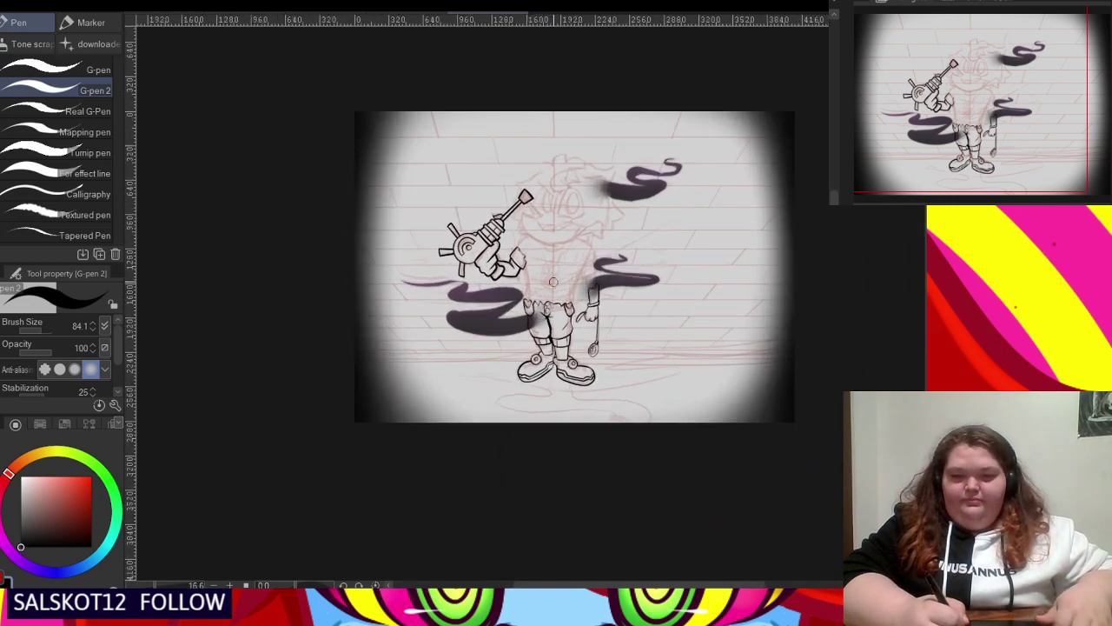
{"action": "scroll", "coordinate": [522, 209], "scroll_direction": "down", "scroll_amount": 1}
{"action": "scroll", "coordinate": [640, 195], "scroll_direction": "up", "scroll_amount": 2}
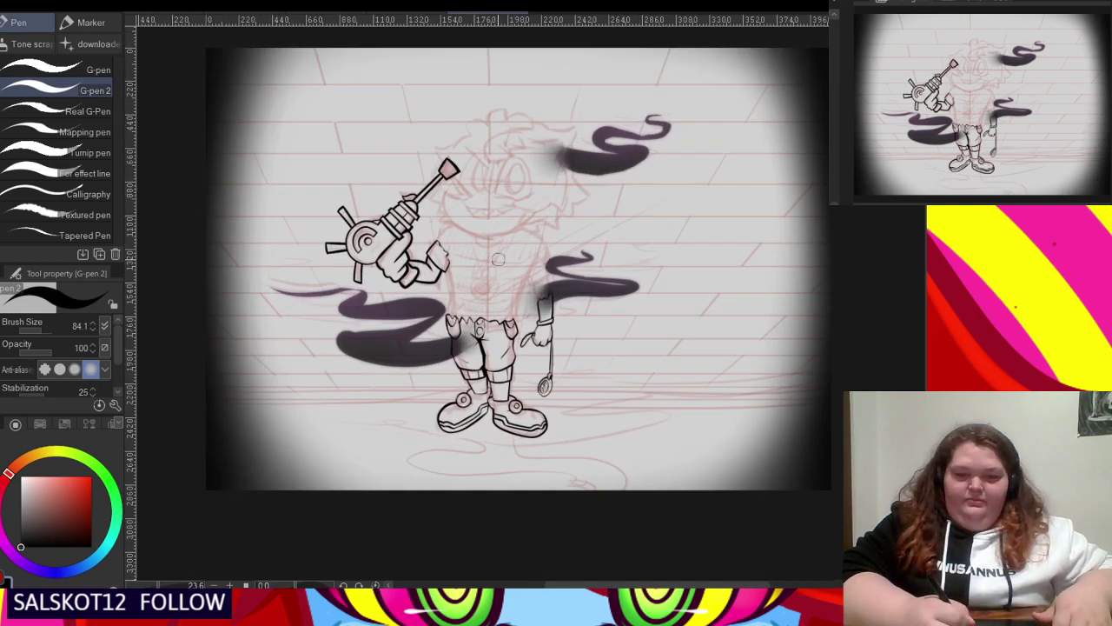
{"action": "scroll", "coordinate": [478, 138], "scroll_direction": "up", "scroll_amount": 3}
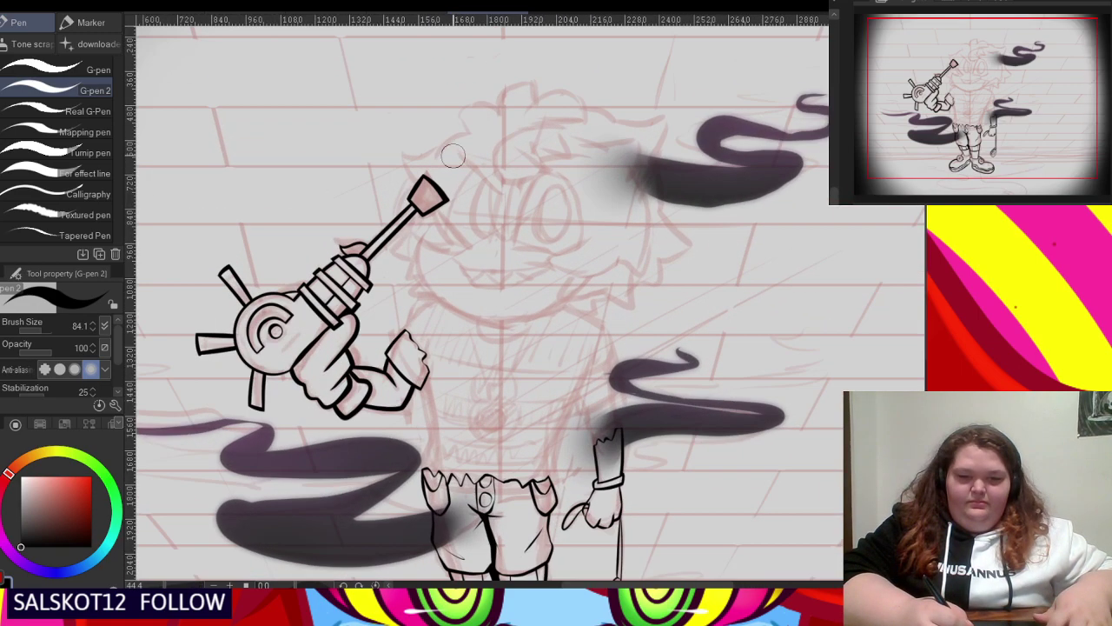
{"action": "scroll", "coordinate": [449, 130], "scroll_direction": "down", "scroll_amount": 2}
{"action": "scroll", "coordinate": [449, 347], "scroll_direction": "down", "scroll_amount": 1}
{"action": "scroll", "coordinate": [449, 463], "scroll_direction": "up", "scroll_amount": 3}
{"action": "scroll", "coordinate": [449, 463], "scroll_direction": "down", "scroll_amount": 1}
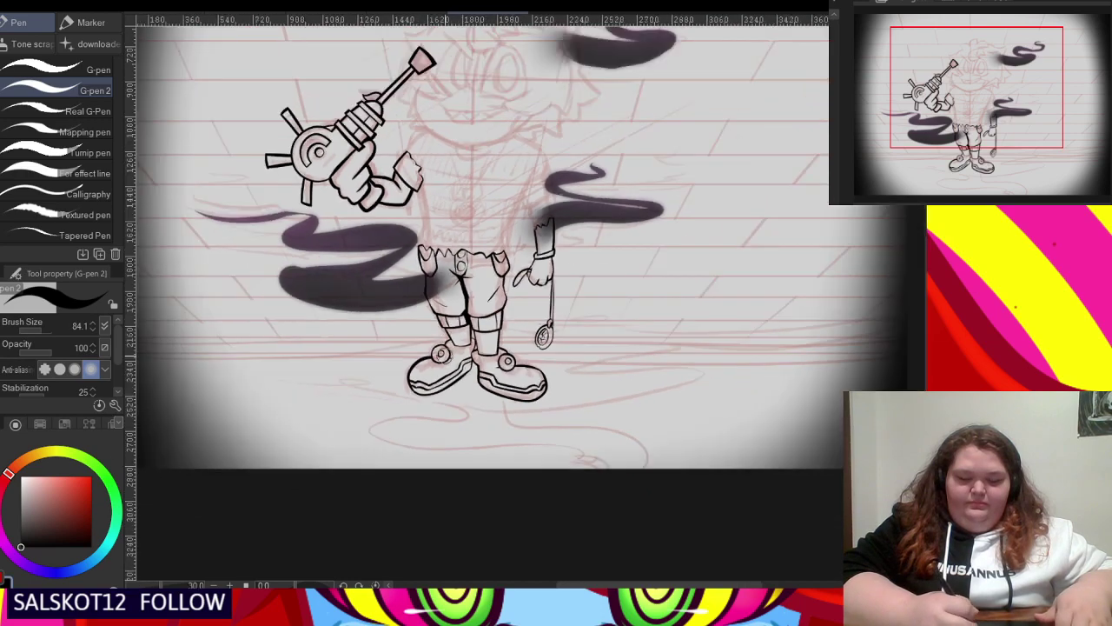
{"action": "scroll", "coordinate": [449, 463], "scroll_direction": "up", "scroll_amount": 1}
{"action": "scroll", "coordinate": [426, 347], "scroll_direction": "down", "scroll_amount": 4}
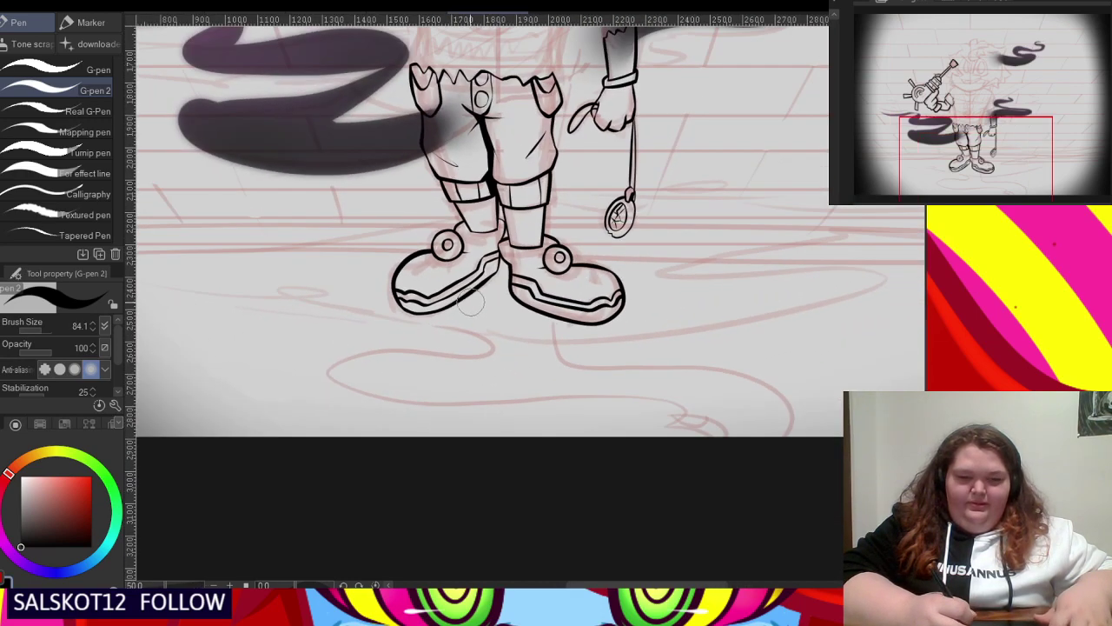
- Outline the left side of the grey puddle on the floor, from the left shoe to a pointed tip and winding back to the canvas's bottom edge
{"action": "scroll", "coordinate": [325, 302], "scroll_direction": "up", "scroll_amount": 4}
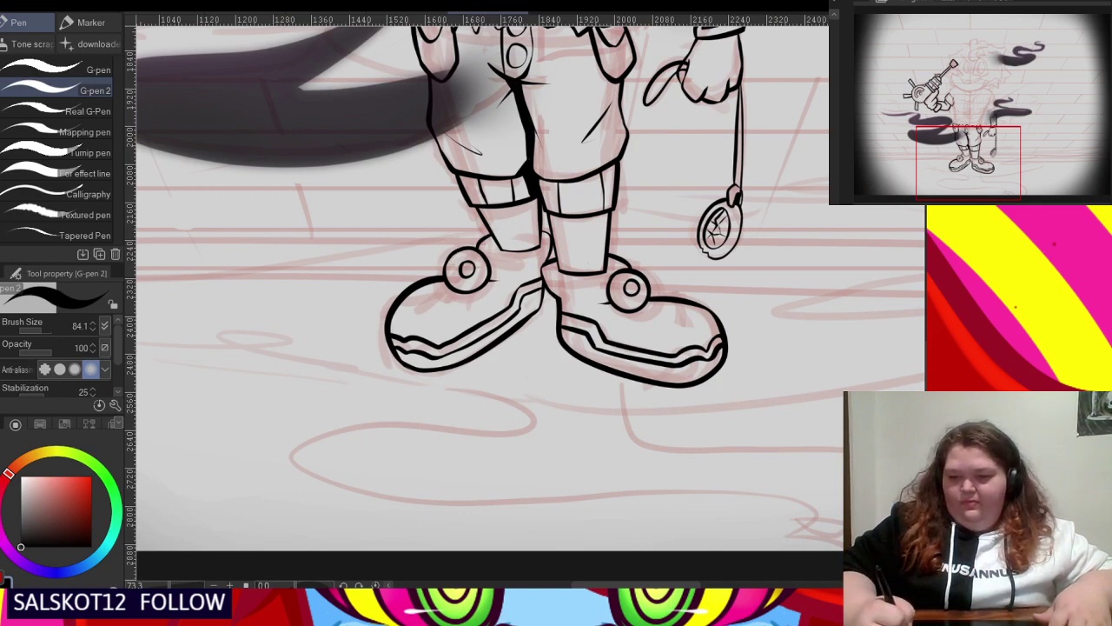
{"action": "scroll", "coordinate": [751, 193], "scroll_direction": "down", "scroll_amount": 2}
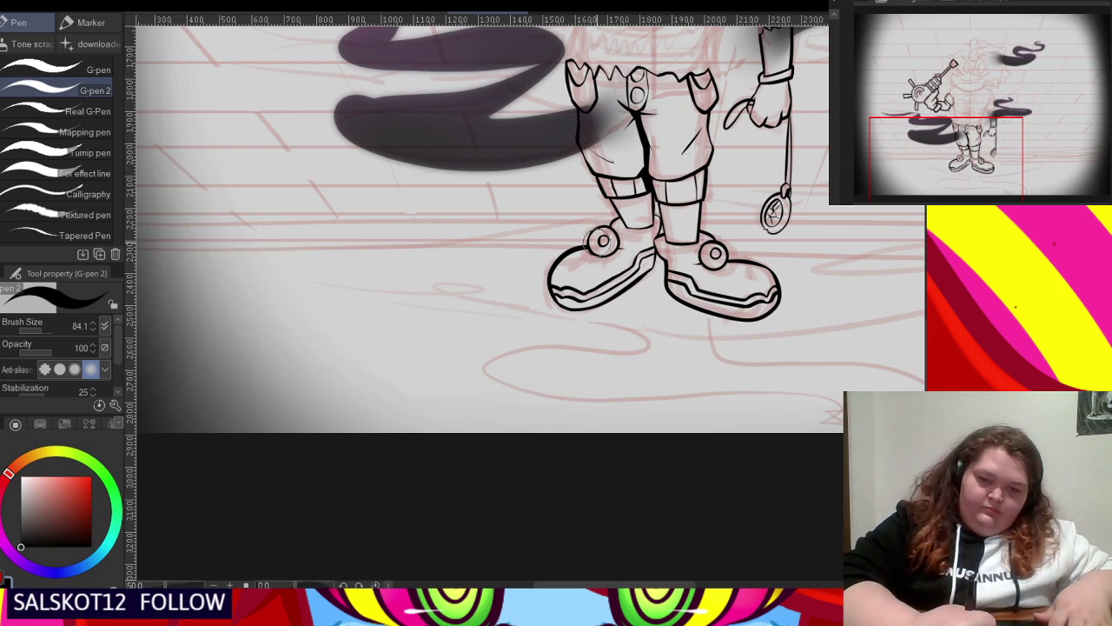
{"action": "left_click_drag", "start_coordinate": [542, 243], "coordinate": [432, 250]}
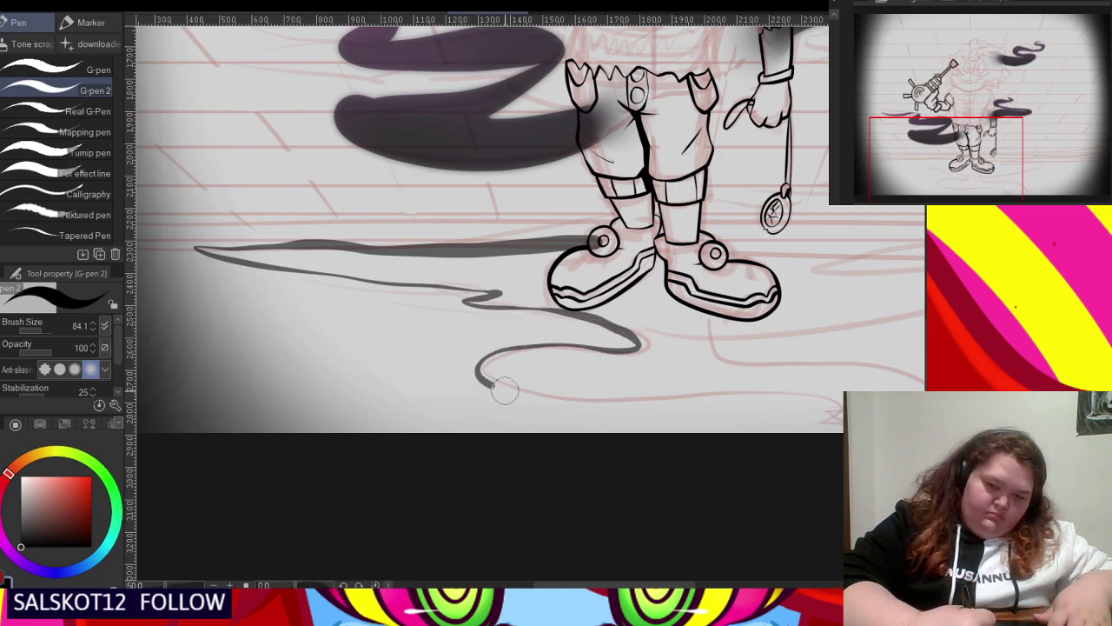
{"action": "scroll", "coordinate": [753, 391], "scroll_direction": "down", "scroll_amount": 4}
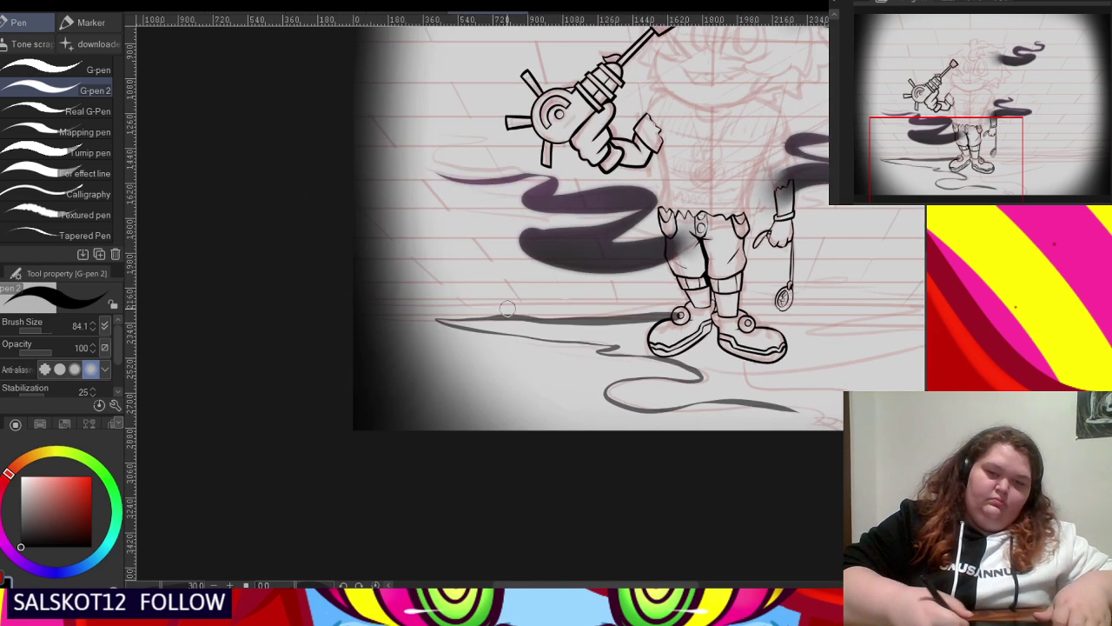
{"action": "scroll", "coordinate": [630, 326], "scroll_direction": "up", "scroll_amount": 4}
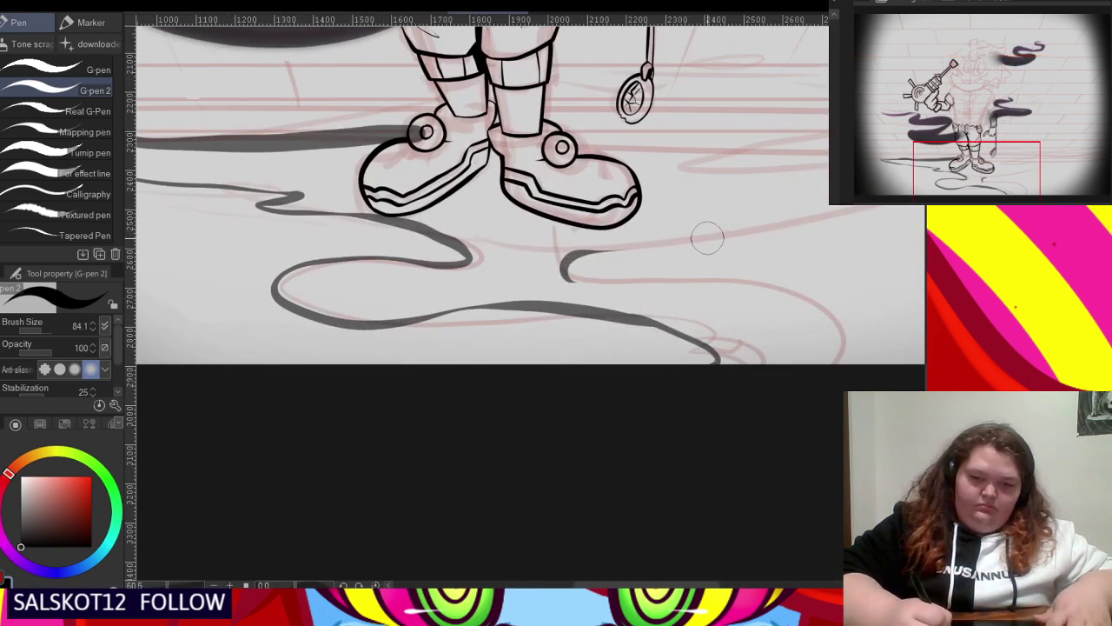
- Outline the puddle's winding right side, from a rounded bend below the right shoe out toward the right and back along the floor
{"action": "scroll", "coordinate": [707, 238], "scroll_direction": "down", "scroll_amount": 3}
{"action": "scroll", "coordinate": [707, 238], "scroll_direction": "up", "scroll_amount": 2}
{"action": "left_click_drag", "start_coordinate": [532, 272], "coordinate": [773, 244]}
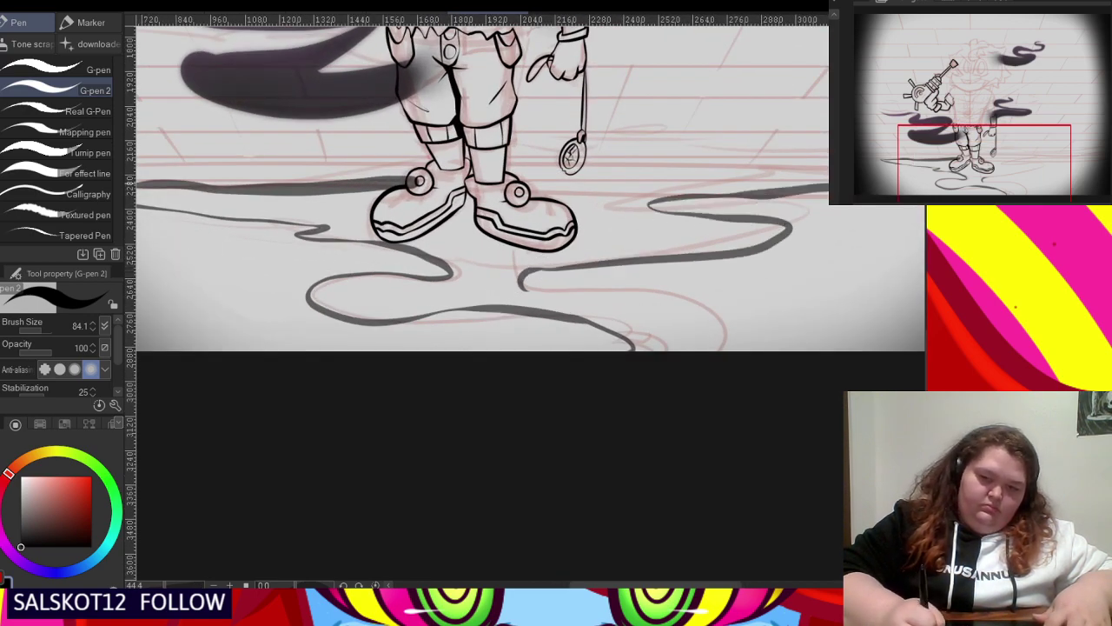
- Draw the puddle's long back edge behind the shoes to the right tip and curve its front-right edge down to the canvas's bottom edge
{"action": "scroll", "coordinate": [565, 260], "scroll_direction": "down", "scroll_amount": 3}
{"action": "scroll", "coordinate": [565, 260], "scroll_direction": "up", "scroll_amount": 1}
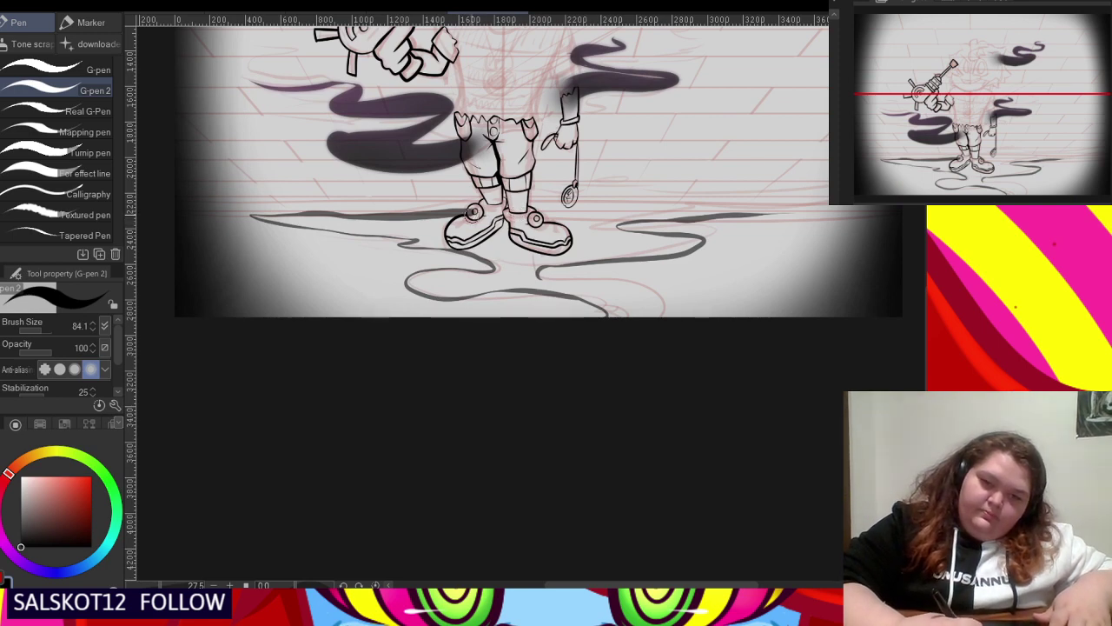
{"action": "left_click_drag", "start_coordinate": [474, 212], "coordinate": [636, 214]}
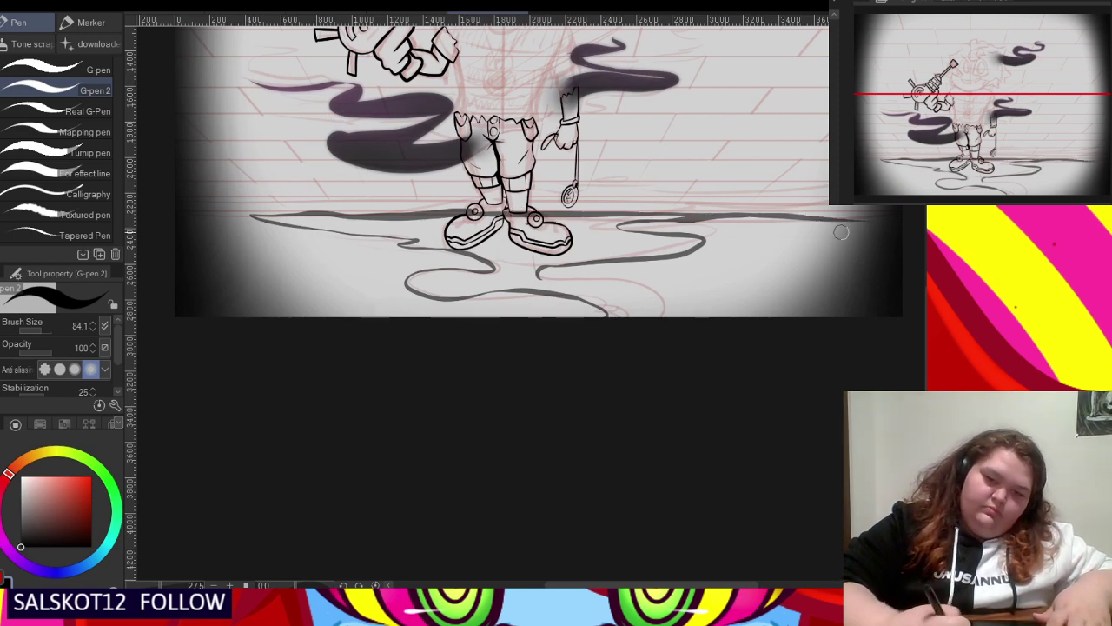
{"action": "scroll", "coordinate": [539, 261], "scroll_direction": "up", "scroll_amount": 2}
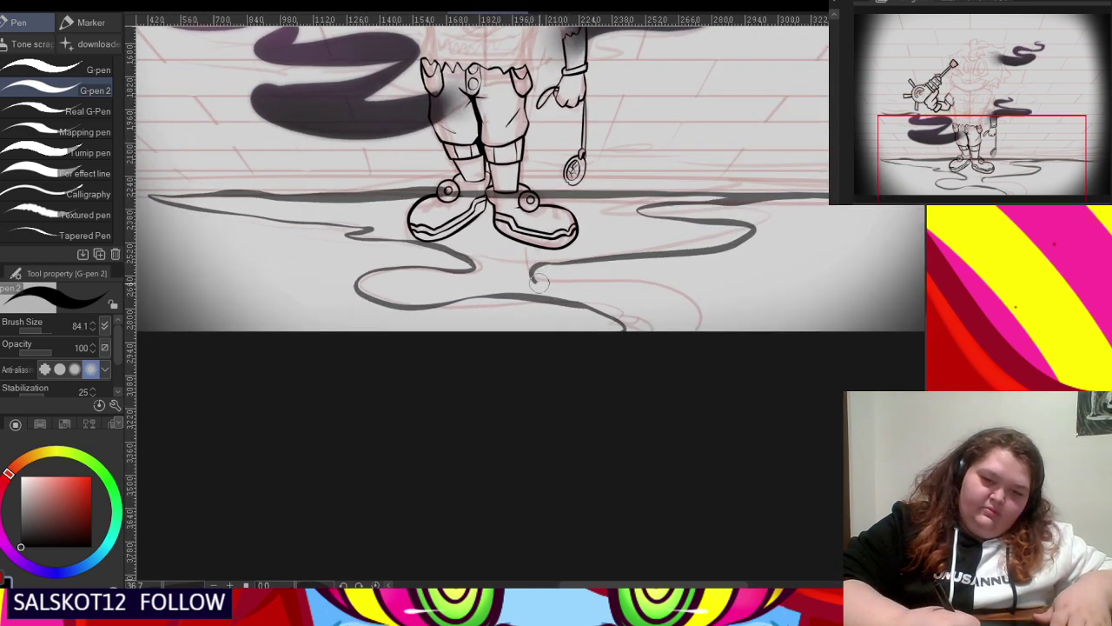
{"action": "scroll", "coordinate": [624, 371], "scroll_direction": "down", "scroll_amount": 5}
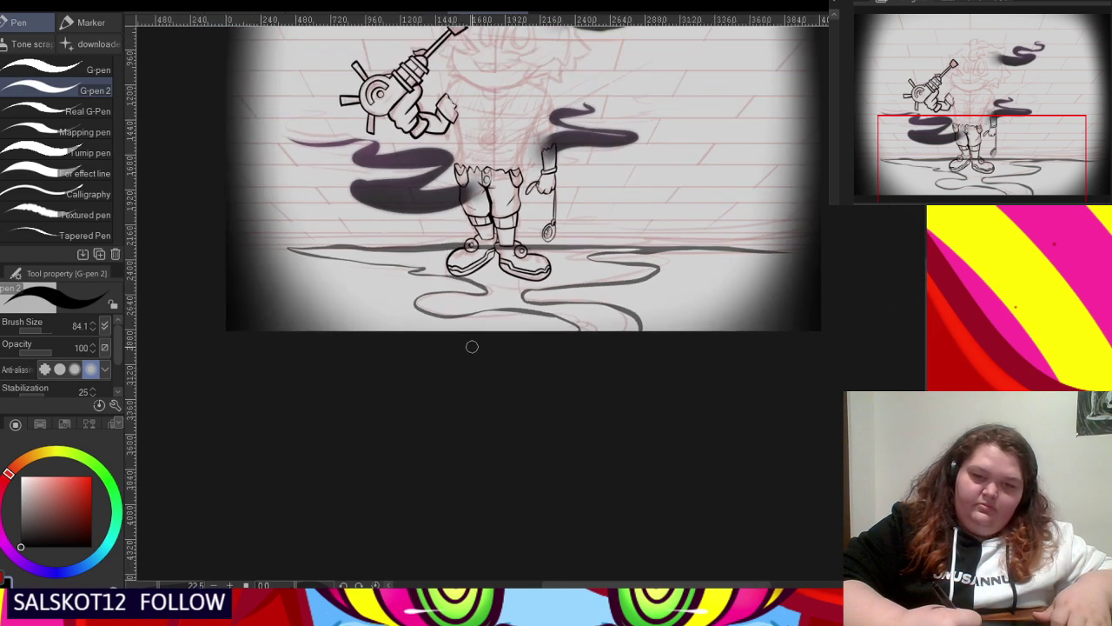
- Erase the grey puddle line where it crosses the inside of both shoes and their round buttons
{"action": "scroll", "coordinate": [460, 278], "scroll_direction": "up", "scroll_amount": 3}
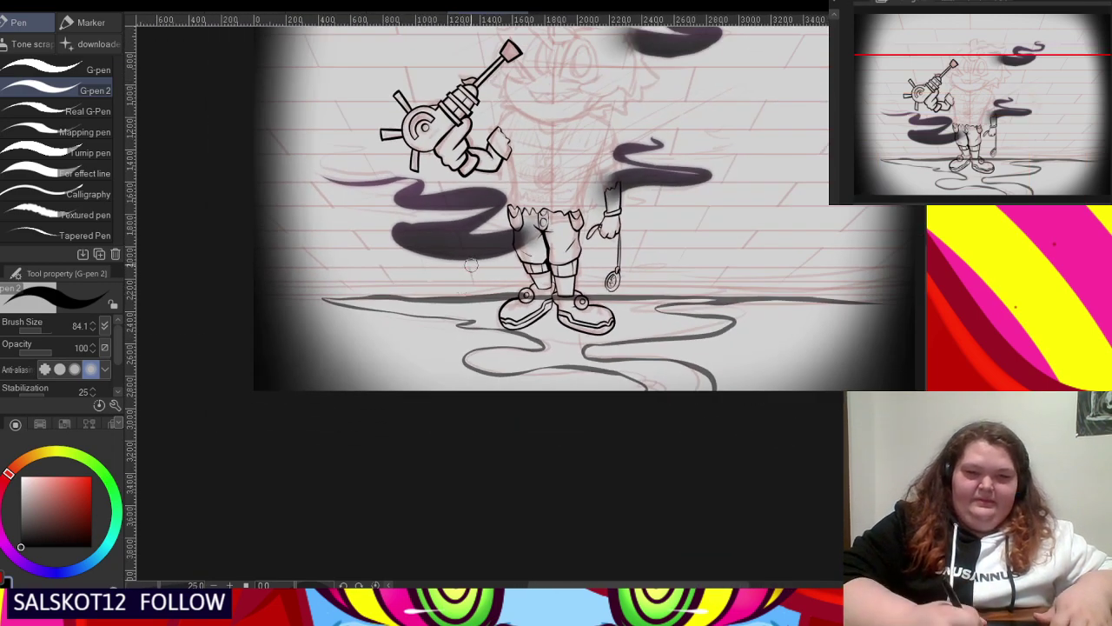
{"action": "scroll", "coordinate": [470, 265], "scroll_direction": "up", "scroll_amount": 4}
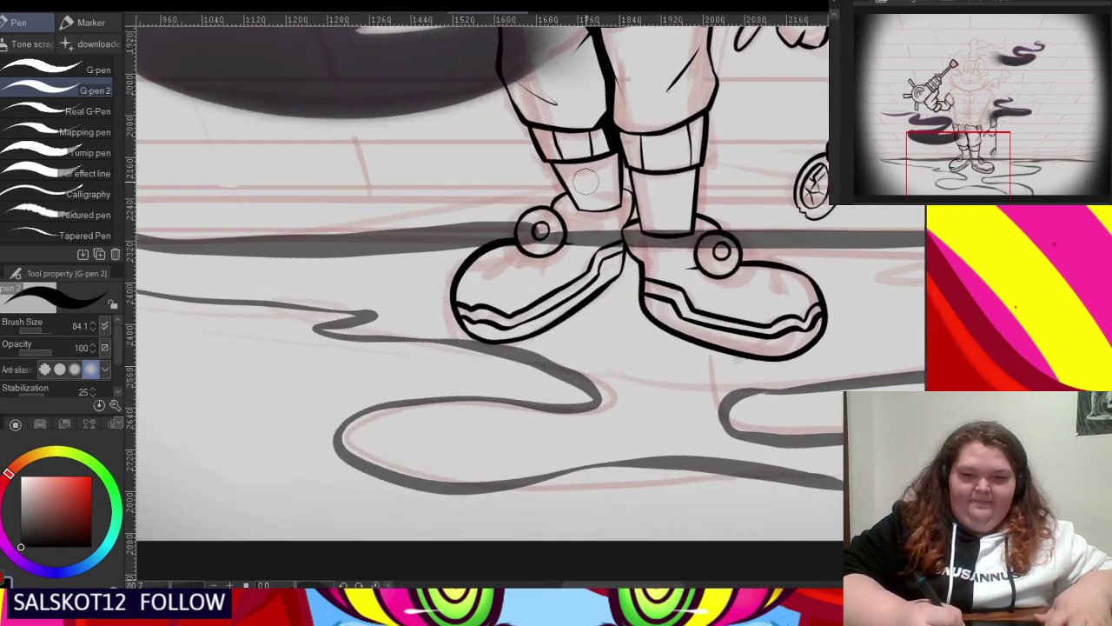
{"action": "scroll", "coordinate": [556, 213], "scroll_direction": "up", "scroll_amount": 3}
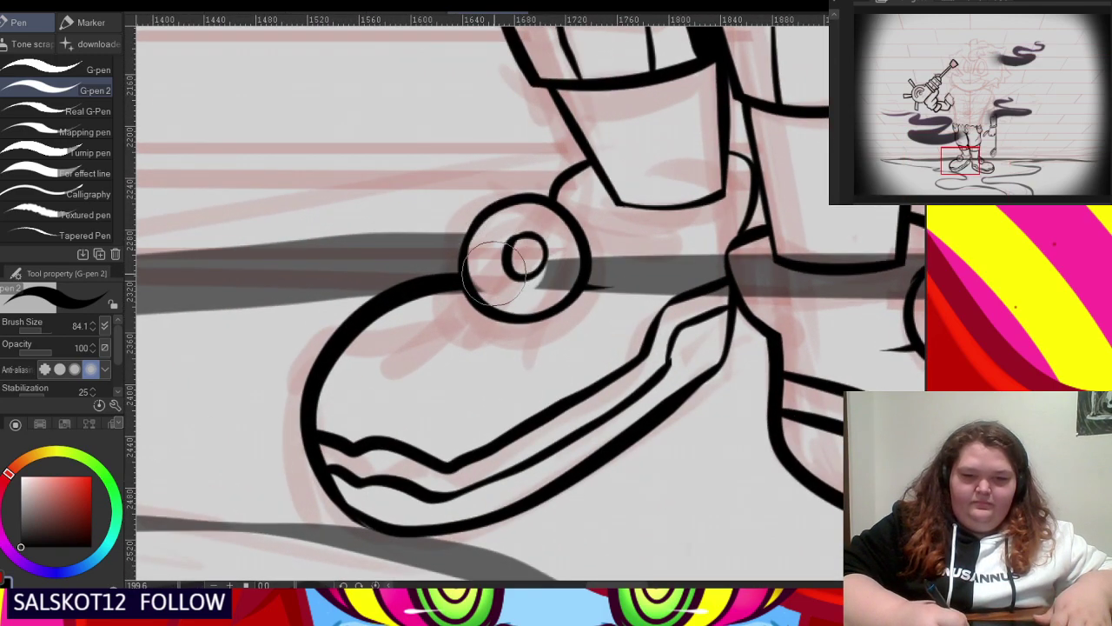
{"action": "left_click_drag", "start_coordinate": [617, 286], "coordinate": [638, 251]}
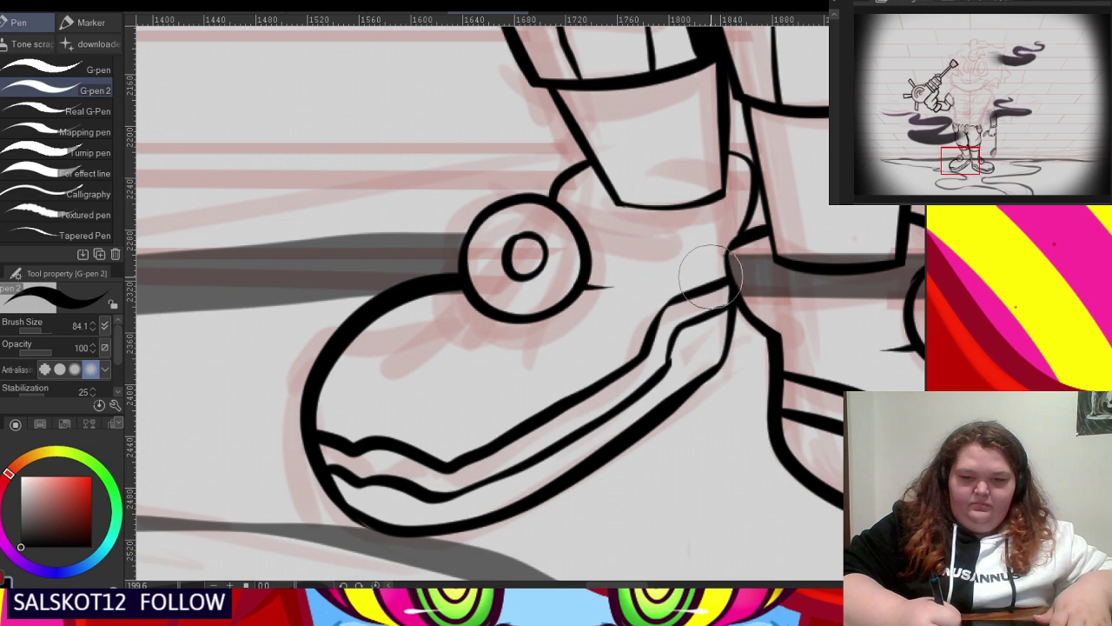
{"action": "scroll", "coordinate": [474, 283], "scroll_direction": "down", "scroll_amount": 6}
{"action": "scroll", "coordinate": [691, 283], "scroll_direction": "up", "scroll_amount": 5}
{"action": "mouse_move", "coordinate": [614, 275]}
{"action": "left_mouse_down"}
{"action": "mouse_move", "coordinate": [582, 282]}
{"action": "mouse_move", "coordinate": [629, 245]}
{"action": "left_mouse_up"}
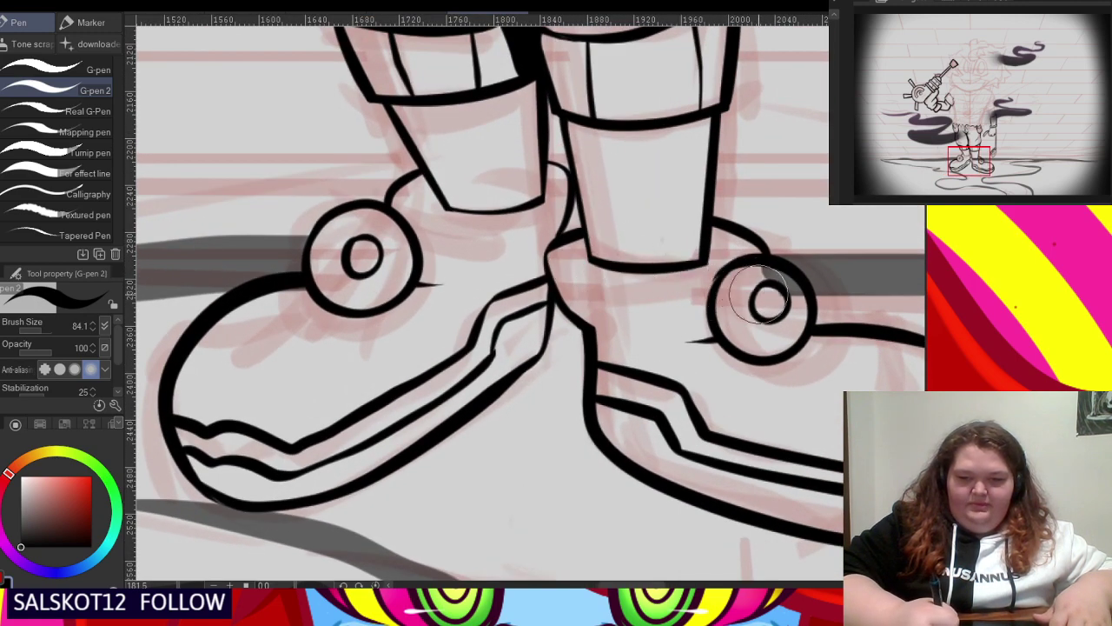
{"action": "scroll", "coordinate": [783, 301], "scroll_direction": "down", "scroll_amount": 5}
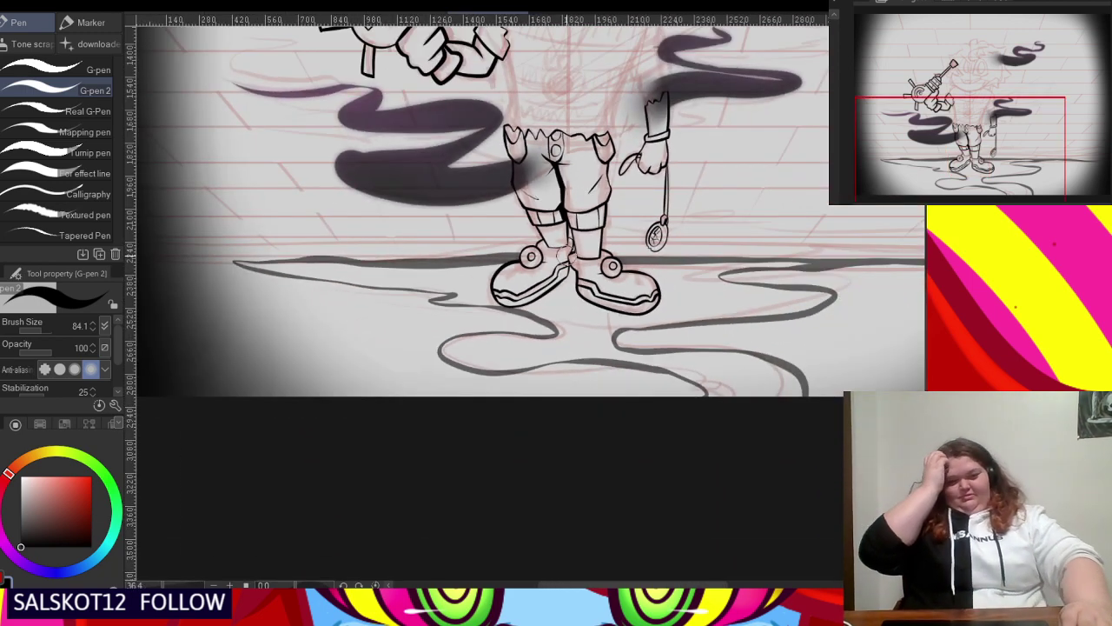
- Paint a low grey mound along the canvas's bottom edge and extend the puddle's left tip farther into the dark vignette
{"action": "scroll", "coordinate": [498, 390], "scroll_direction": "up", "scroll_amount": 2}
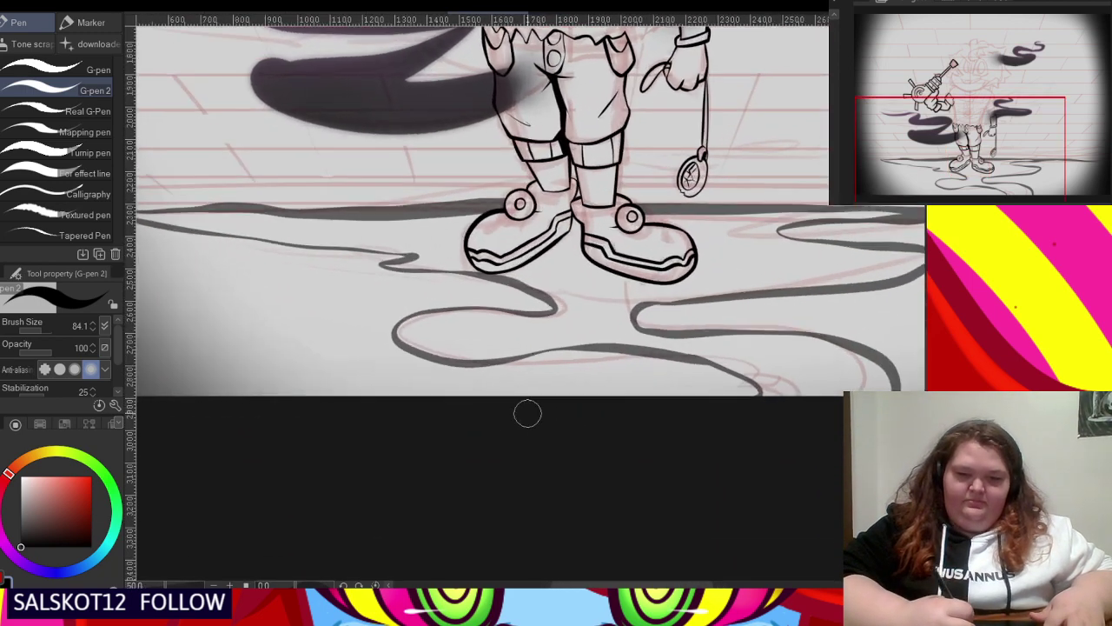
{"action": "scroll", "coordinate": [521, 406], "scroll_direction": "up", "scroll_amount": 2}
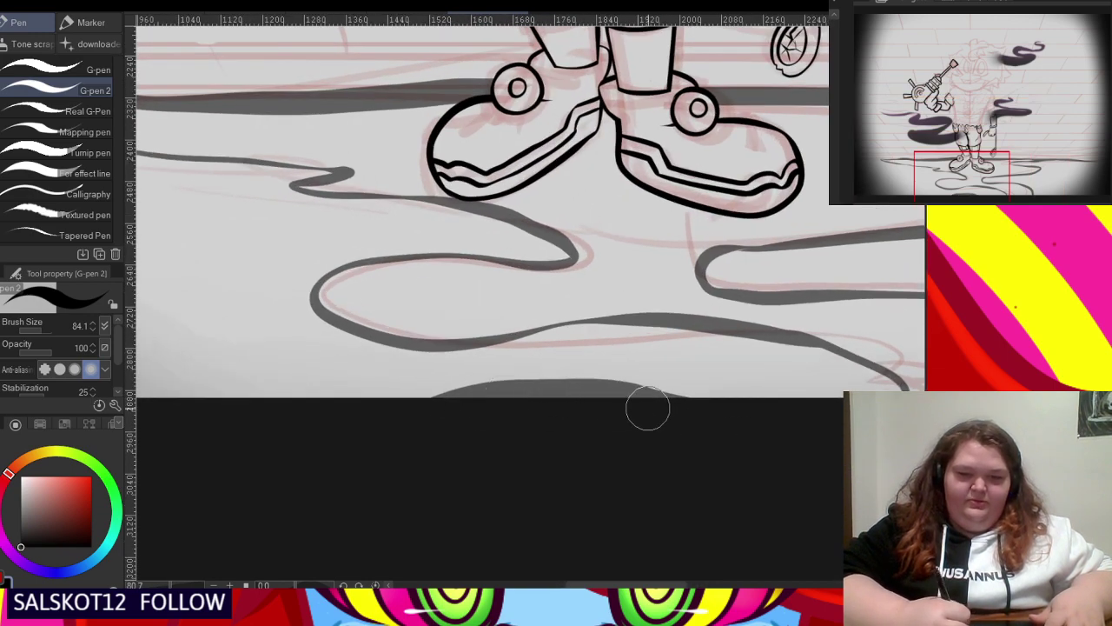
{"action": "scroll", "coordinate": [647, 409], "scroll_direction": "down", "scroll_amount": 5}
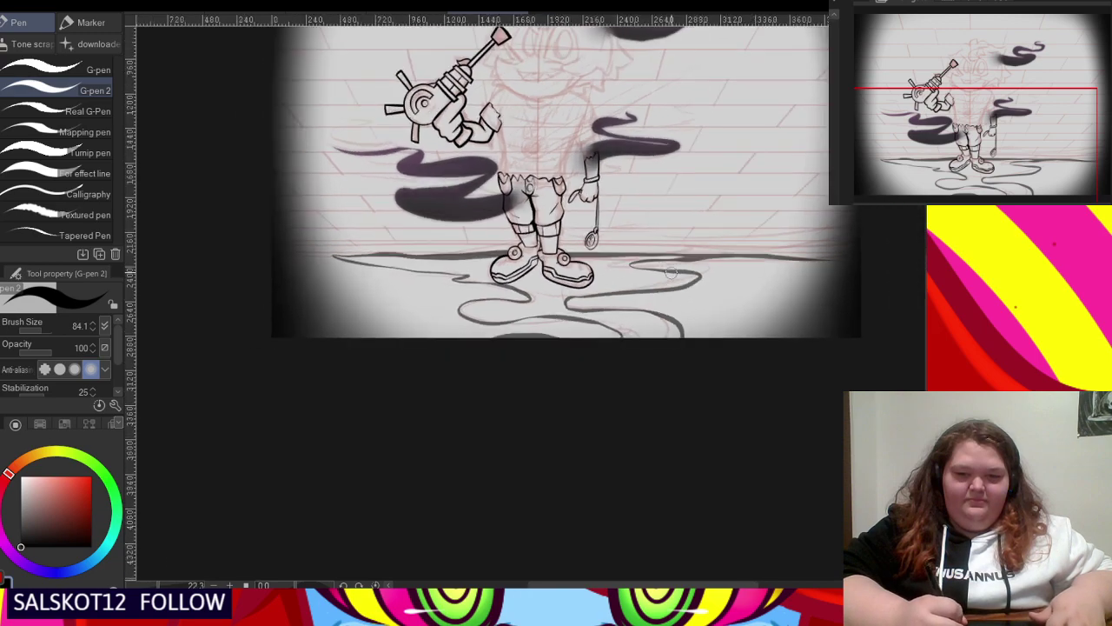
{"action": "scroll", "coordinate": [671, 272], "scroll_direction": "up", "scroll_amount": 4}
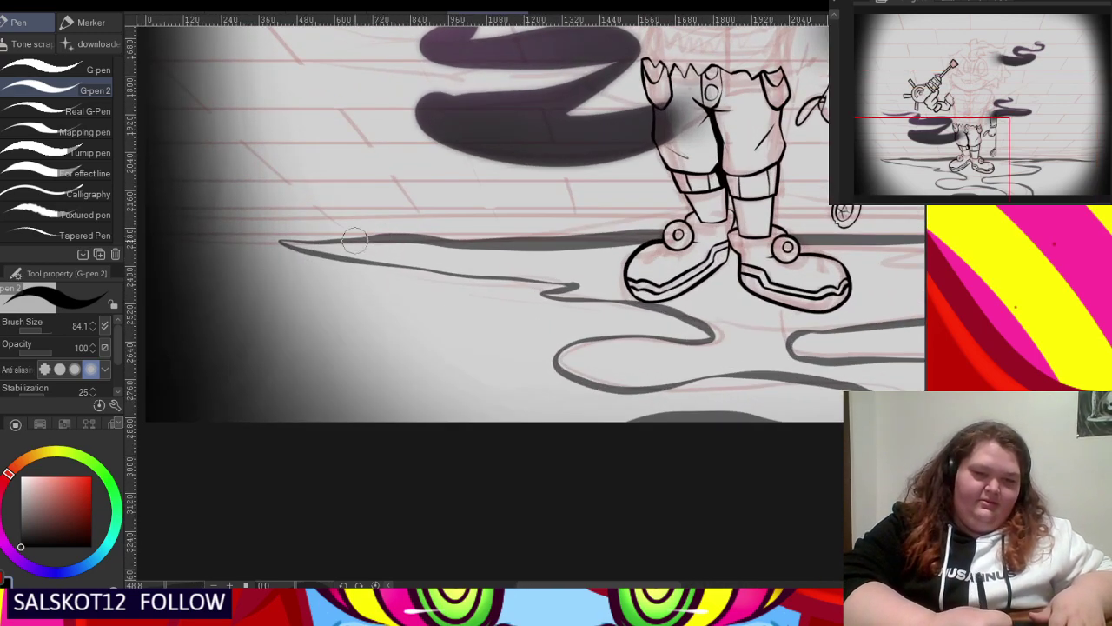
{"action": "scroll", "coordinate": [386, 251], "scroll_direction": "down", "scroll_amount": 3}
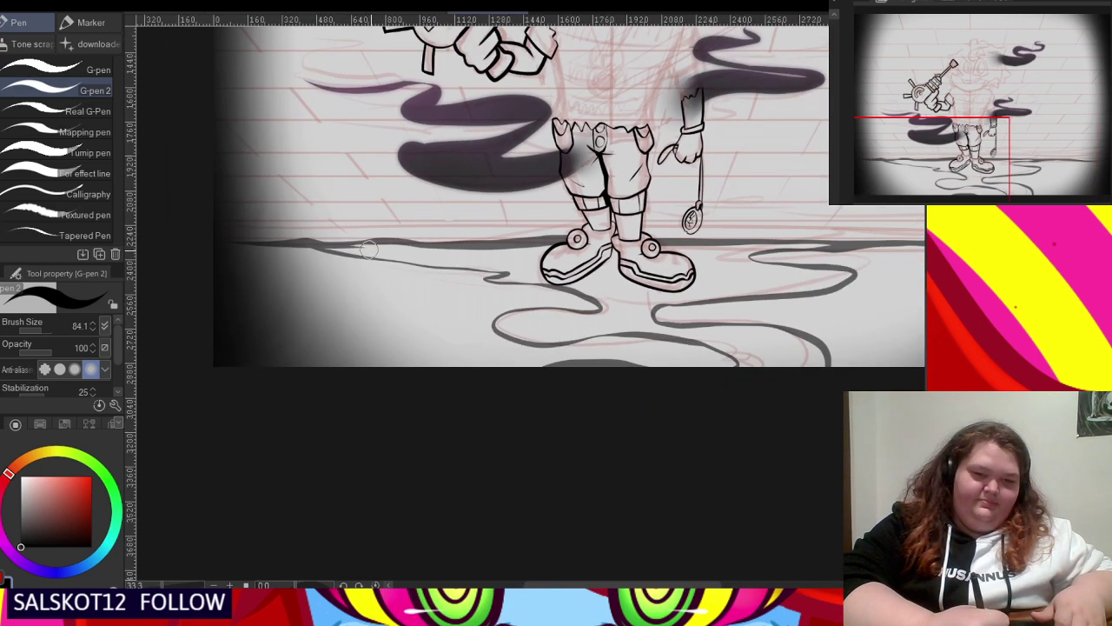
- Fill the puddle's left arm with grey between its edges toward the left shoe, using a brush size of 170
{"action": "scroll", "coordinate": [408, 253], "scroll_direction": "up", "scroll_amount": 3}
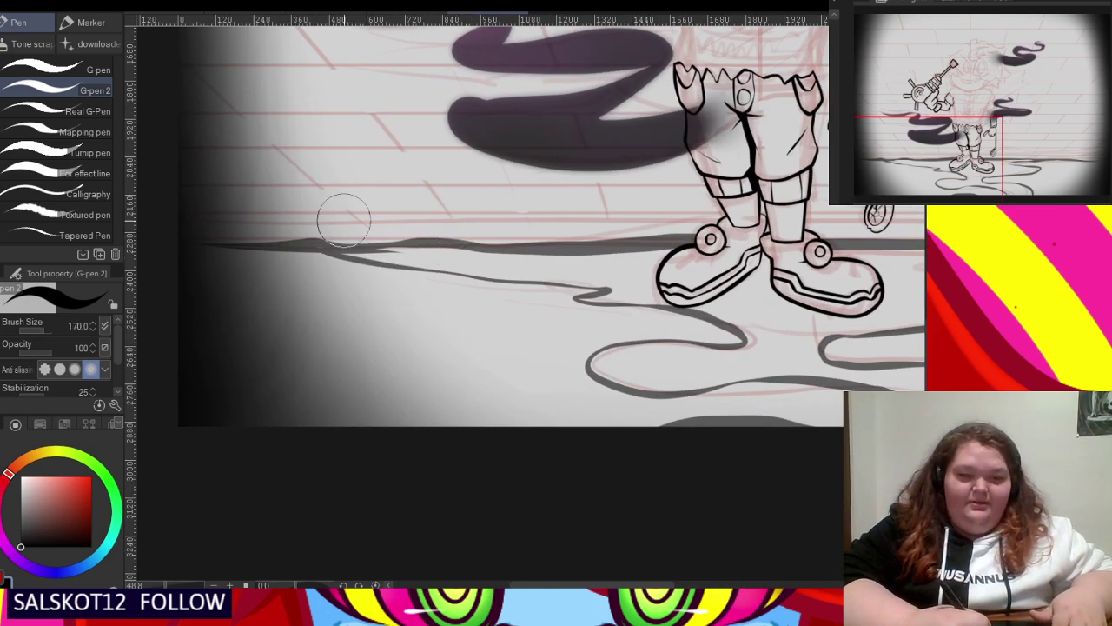
{"action": "scroll", "coordinate": [344, 220], "scroll_direction": "up", "scroll_amount": 3}
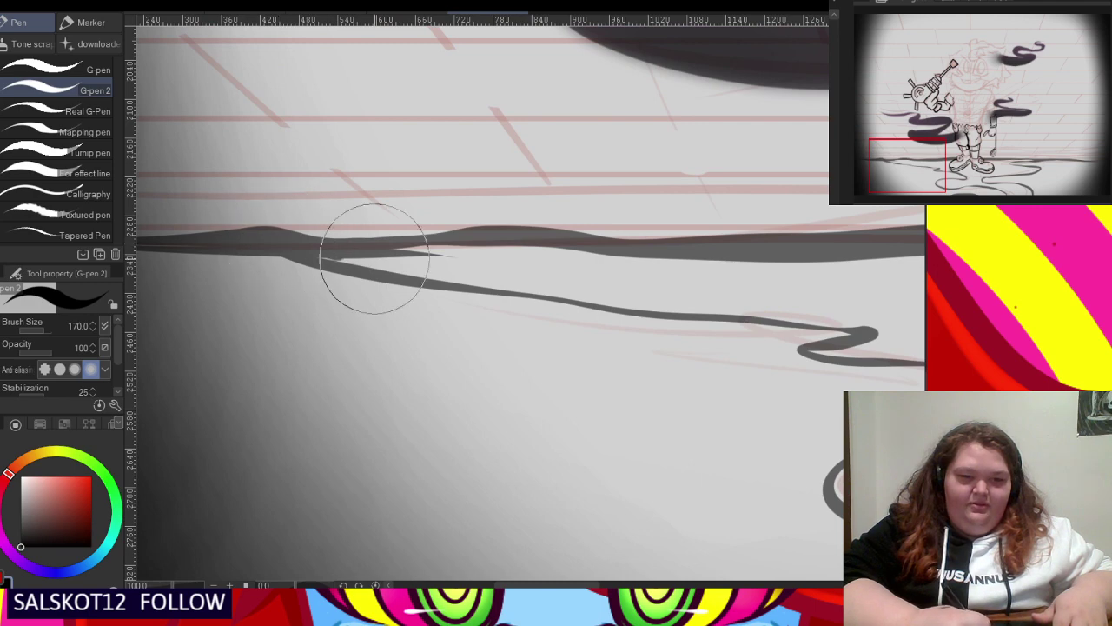
{"action": "mouse_move", "coordinate": [374, 258]}
{"action": "left_mouse_down"}
{"action": "mouse_move", "coordinate": [302, 242]}
{"action": "mouse_move", "coordinate": [374, 262]}
{"action": "mouse_move", "coordinate": [543, 261]}
{"action": "mouse_move", "coordinate": [625, 274]}
{"action": "mouse_move", "coordinate": [294, 250]}
{"action": "mouse_move", "coordinate": [476, 277]}
{"action": "mouse_move", "coordinate": [598, 261]}
{"action": "mouse_move", "coordinate": [429, 264]}
{"action": "mouse_move", "coordinate": [388, 253]}
{"action": "mouse_move", "coordinate": [454, 254]}
{"action": "left_mouse_up"}
{"action": "scroll", "coordinate": [290, 249], "scroll_direction": "down", "scroll_amount": 3}
{"action": "scroll", "coordinate": [597, 260], "scroll_direction": "up", "scroll_amount": 3}
{"action": "mouse_move", "coordinate": [367, 275]}
{"action": "left_mouse_down"}
{"action": "mouse_move", "coordinate": [488, 280]}
{"action": "mouse_move", "coordinate": [346, 275]}
{"action": "mouse_move", "coordinate": [588, 284]}
{"action": "left_mouse_up"}
{"action": "mouse_move", "coordinate": [509, 284]}
{"action": "left_mouse_down"}
{"action": "mouse_move", "coordinate": [678, 306]}
{"action": "mouse_move", "coordinate": [660, 269]}
{"action": "left_mouse_up"}
{"action": "scroll", "coordinate": [608, 261], "scroll_direction": "down", "scroll_amount": 2}
{"action": "scroll", "coordinate": [572, 240], "scroll_direction": "down", "scroll_amount": 1}
{"action": "left_click_drag", "start_coordinate": [454, 246], "coordinate": [566, 251]}
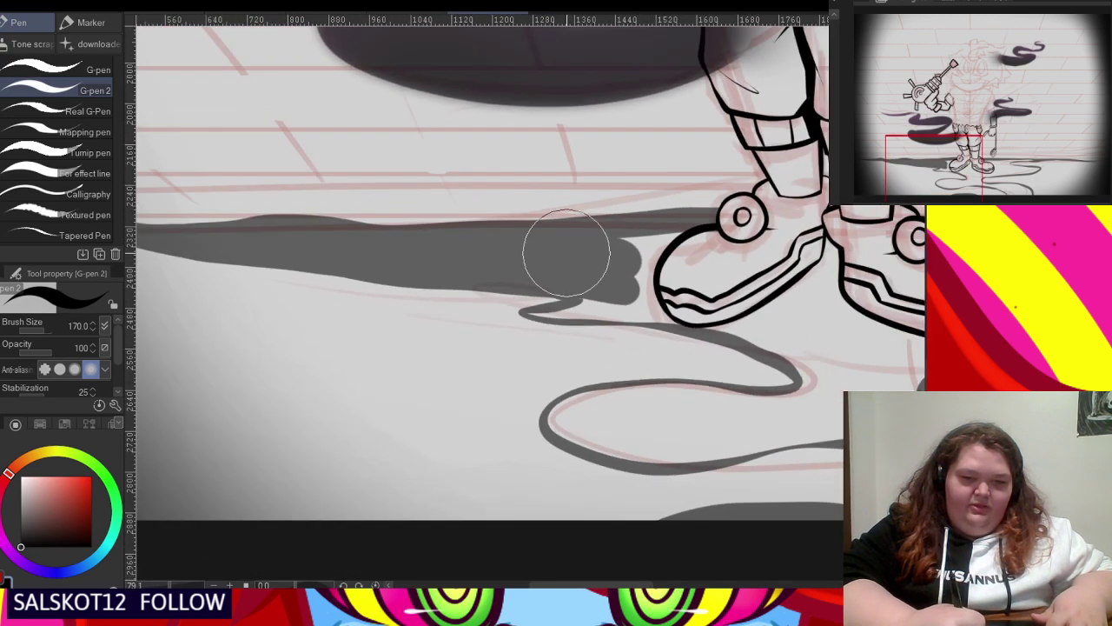
- Fill the puddle with grey around the left shoe's toe, beneath its sole and in the gap between the shoes
{"action": "scroll", "coordinate": [691, 258], "scroll_direction": "up", "scroll_amount": 2}
{"action": "mouse_move", "coordinate": [675, 195]}
{"action": "left_mouse_down"}
{"action": "mouse_move", "coordinate": [628, 211]}
{"action": "mouse_move", "coordinate": [643, 209]}
{"action": "mouse_move", "coordinate": [604, 235]}
{"action": "mouse_move", "coordinate": [646, 206]}
{"action": "mouse_move", "coordinate": [600, 256]}
{"action": "mouse_move", "coordinate": [607, 264]}
{"action": "mouse_move", "coordinate": [618, 246]}
{"action": "mouse_move", "coordinate": [613, 335]}
{"action": "mouse_move", "coordinate": [625, 349]}
{"action": "mouse_move", "coordinate": [617, 328]}
{"action": "mouse_move", "coordinate": [668, 382]}
{"action": "mouse_move", "coordinate": [592, 316]}
{"action": "mouse_move", "coordinate": [593, 221]}
{"action": "mouse_move", "coordinate": [569, 226]}
{"action": "mouse_move", "coordinate": [549, 198]}
{"action": "mouse_move", "coordinate": [455, 300]}
{"action": "mouse_move", "coordinate": [423, 364]}
{"action": "mouse_move", "coordinate": [378, 359]}
{"action": "mouse_move", "coordinate": [443, 360]}
{"action": "mouse_move", "coordinate": [378, 358]}
{"action": "mouse_move", "coordinate": [520, 352]}
{"action": "mouse_move", "coordinate": [481, 332]}
{"action": "mouse_move", "coordinate": [516, 346]}
{"action": "mouse_move", "coordinate": [506, 358]}
{"action": "mouse_move", "coordinate": [582, 353]}
{"action": "mouse_move", "coordinate": [573, 357]}
{"action": "mouse_move", "coordinate": [624, 369]}
{"action": "left_mouse_up"}
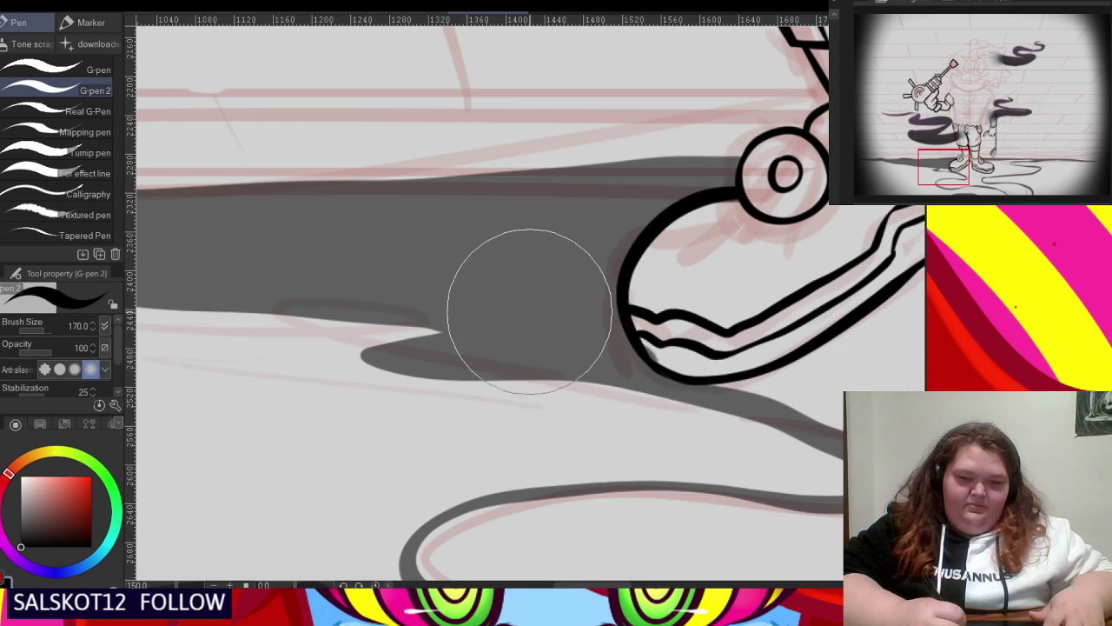
{"action": "scroll", "coordinate": [469, 287], "scroll_direction": "down", "scroll_amount": 4}
{"action": "scroll", "coordinate": [477, 215], "scroll_direction": "up", "scroll_amount": 2}
{"action": "scroll", "coordinate": [496, 360], "scroll_direction": "up", "scroll_amount": 3}
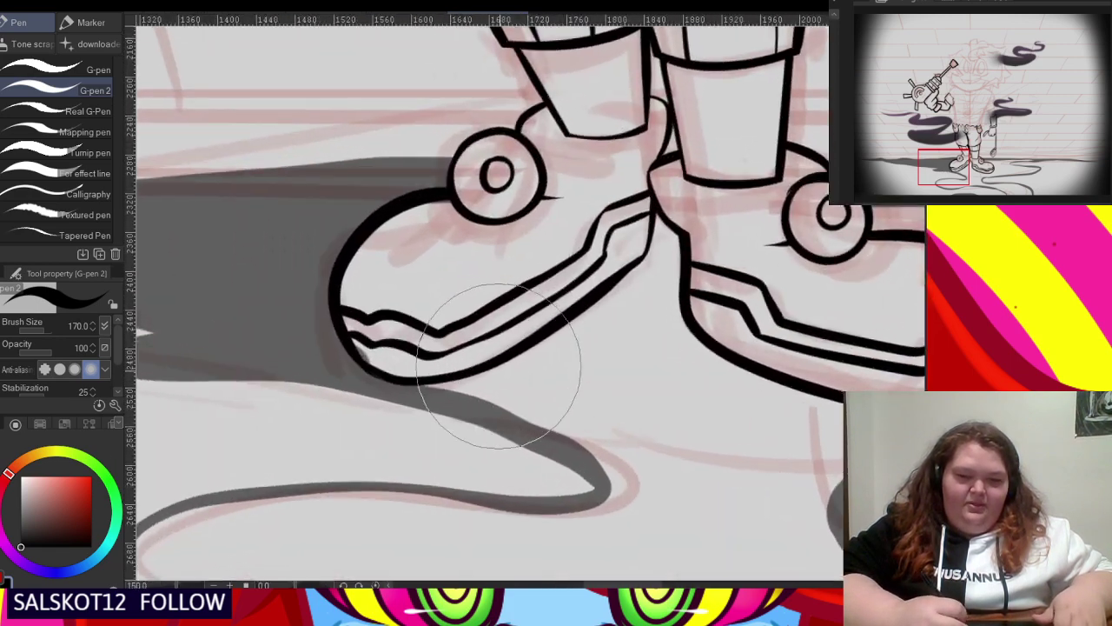
{"action": "mouse_move", "coordinate": [397, 397]}
{"action": "left_mouse_down"}
{"action": "mouse_move", "coordinate": [494, 384]}
{"action": "mouse_move", "coordinate": [455, 388]}
{"action": "mouse_move", "coordinate": [564, 351]}
{"action": "mouse_move", "coordinate": [641, 299]}
{"action": "mouse_move", "coordinate": [678, 271]}
{"action": "mouse_move", "coordinate": [563, 334]}
{"action": "mouse_move", "coordinate": [637, 299]}
{"action": "mouse_move", "coordinate": [685, 256]}
{"action": "mouse_move", "coordinate": [641, 289]}
{"action": "mouse_move", "coordinate": [695, 237]}
{"action": "mouse_move", "coordinate": [691, 177]}
{"action": "mouse_move", "coordinate": [683, 264]}
{"action": "mouse_move", "coordinate": [707, 203]}
{"action": "mouse_move", "coordinate": [703, 330]}
{"action": "mouse_move", "coordinate": [747, 384]}
{"action": "mouse_move", "coordinate": [780, 393]}
{"action": "mouse_move", "coordinate": [687, 340]}
{"action": "mouse_move", "coordinate": [700, 358]}
{"action": "mouse_move", "coordinate": [620, 359]}
{"action": "mouse_move", "coordinate": [522, 398]}
{"action": "mouse_move", "coordinate": [688, 460]}
{"action": "mouse_move", "coordinate": [653, 457]}
{"action": "mouse_move", "coordinate": [661, 475]}
{"action": "mouse_move", "coordinate": [729, 470]}
{"action": "mouse_move", "coordinate": [684, 385]}
{"action": "left_mouse_up"}
{"action": "scroll", "coordinate": [516, 350], "scroll_direction": "down", "scroll_amount": 4}
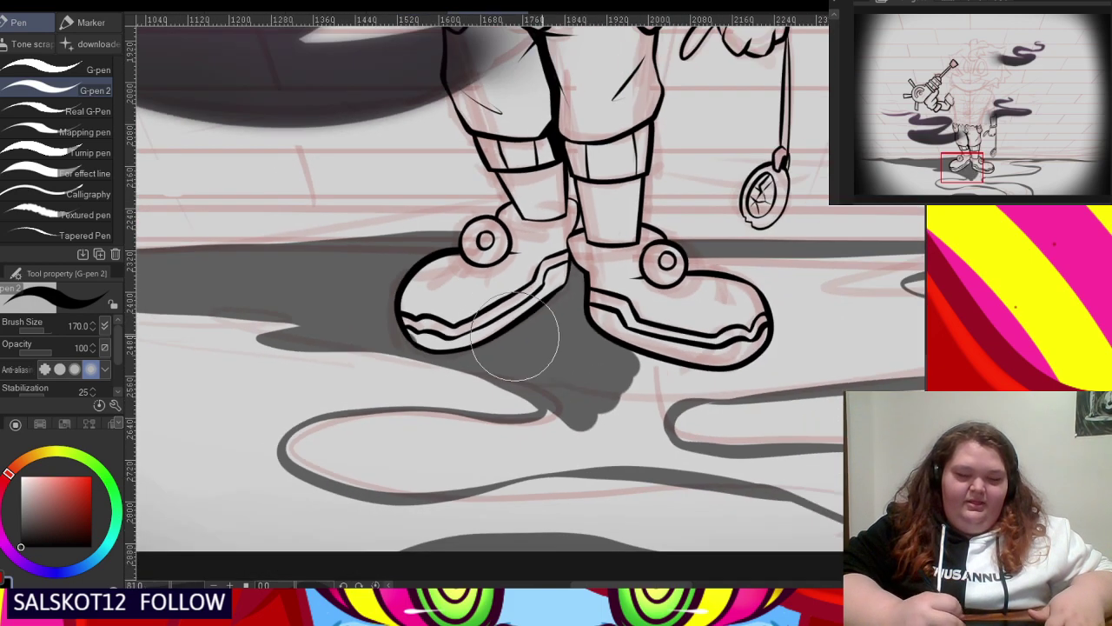
- Fill the puddle with grey beneath the right shoe and around its toe up to the back edge
{"action": "scroll", "coordinate": [591, 385], "scroll_direction": "up", "scroll_amount": 3}
{"action": "mouse_move", "coordinate": [587, 385]}
{"action": "left_mouse_down"}
{"action": "mouse_move", "coordinate": [633, 388]}
{"action": "mouse_move", "coordinate": [587, 365]}
{"action": "mouse_move", "coordinate": [764, 393]}
{"action": "mouse_move", "coordinate": [836, 359]}
{"action": "mouse_move", "coordinate": [868, 299]}
{"action": "mouse_move", "coordinate": [814, 213]}
{"action": "mouse_move", "coordinate": [683, 190]}
{"action": "mouse_move", "coordinate": [709, 184]}
{"action": "mouse_move", "coordinate": [782, 201]}
{"action": "mouse_move", "coordinate": [866, 265]}
{"action": "left_mouse_up"}
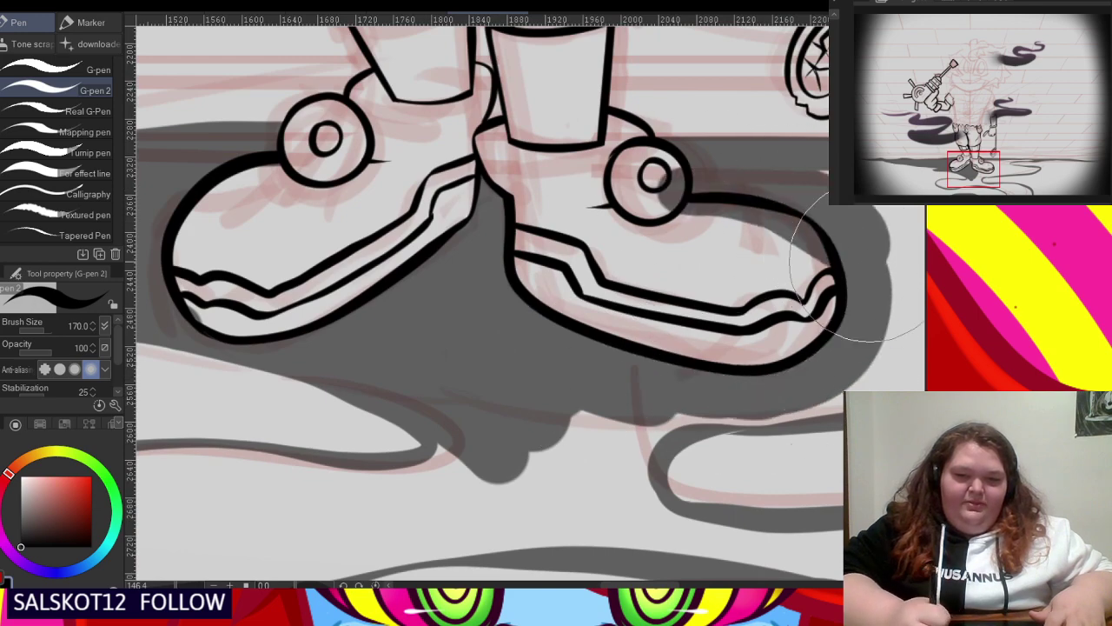
{"action": "scroll", "coordinate": [594, 236], "scroll_direction": "down", "scroll_amount": 4}
{"action": "scroll", "coordinate": [735, 235], "scroll_direction": "up", "scroll_amount": 3}
{"action": "scroll", "coordinate": [600, 208], "scroll_direction": "down", "scroll_amount": 3}
- Erase the grey fill that spills inside the right shoe's toe
{"action": "scroll", "coordinate": [703, 335], "scroll_direction": "up", "scroll_amount": 3}
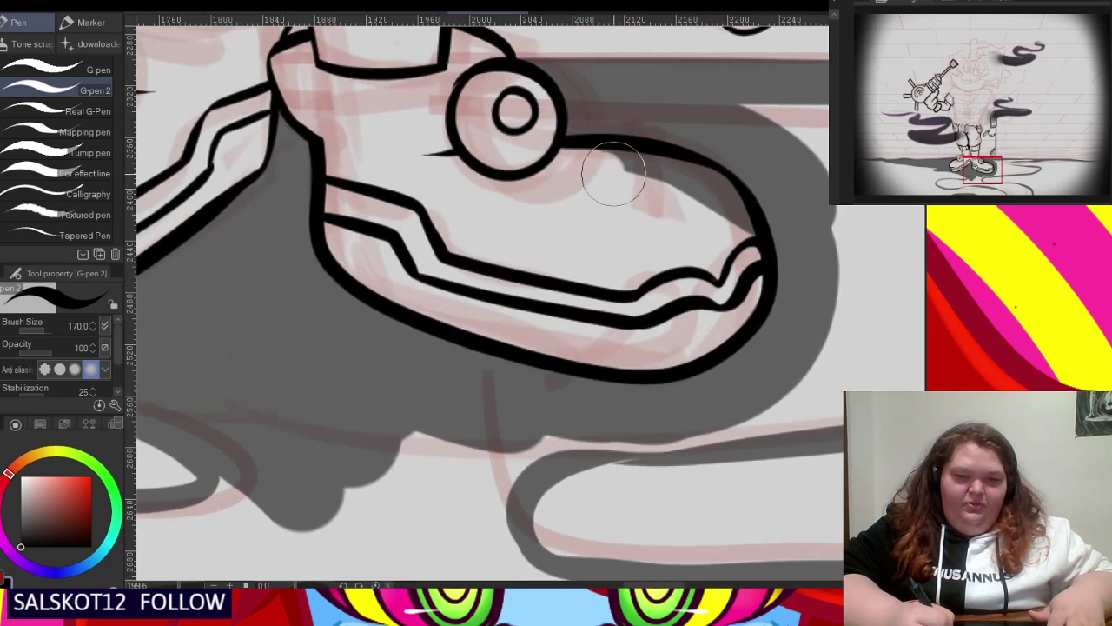
{"action": "scroll", "coordinate": [700, 206], "scroll_direction": "down", "scroll_amount": 2}
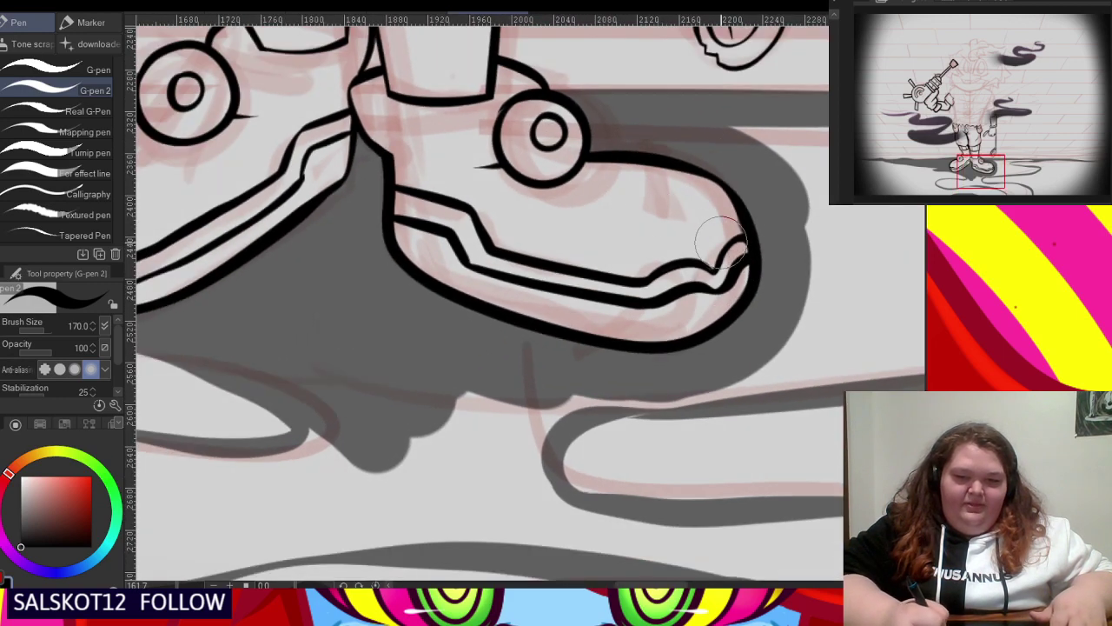
{"action": "scroll", "coordinate": [720, 223], "scroll_direction": "down", "scroll_amount": 3}
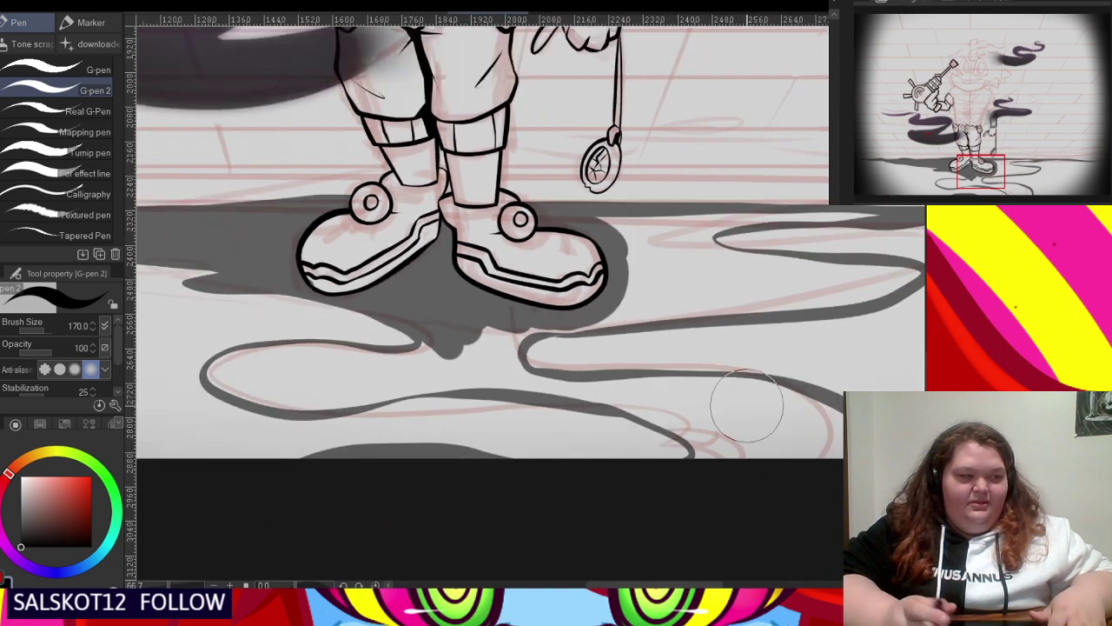
- Fill the puddle's upper right arm with grey from the right shoe's toe to the arm's rounded tip
{"action": "scroll", "coordinate": [747, 405], "scroll_direction": "up", "scroll_amount": 2}
{"action": "mouse_move", "coordinate": [596, 236]}
{"action": "left_mouse_down"}
{"action": "mouse_move", "coordinate": [568, 239]}
{"action": "mouse_move", "coordinate": [618, 291]}
{"action": "mouse_move", "coordinate": [587, 355]}
{"action": "mouse_move", "coordinate": [582, 247]}
{"action": "mouse_move", "coordinate": [573, 356]}
{"action": "mouse_move", "coordinate": [551, 364]}
{"action": "mouse_move", "coordinate": [581, 374]}
{"action": "mouse_move", "coordinate": [635, 363]}
{"action": "mouse_move", "coordinate": [628, 249]}
{"action": "mouse_move", "coordinate": [691, 297]}
{"action": "mouse_move", "coordinate": [686, 361]}
{"action": "left_mouse_up"}
{"action": "scroll", "coordinate": [675, 365], "scroll_direction": "down", "scroll_amount": 6}
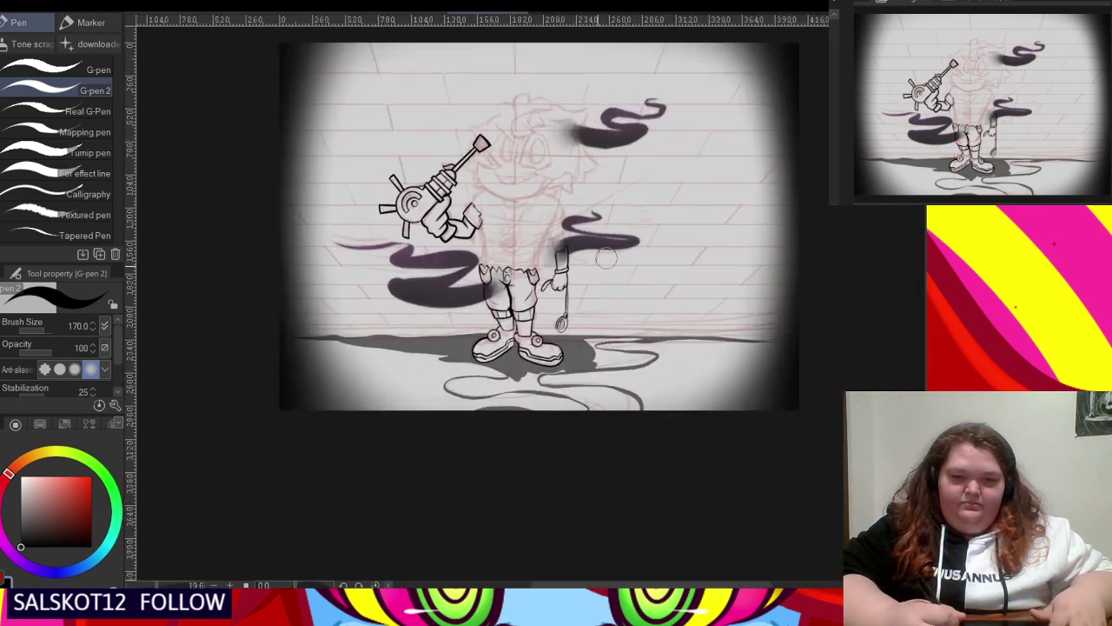
{"action": "scroll", "coordinate": [581, 356], "scroll_direction": "up", "scroll_amount": 6}
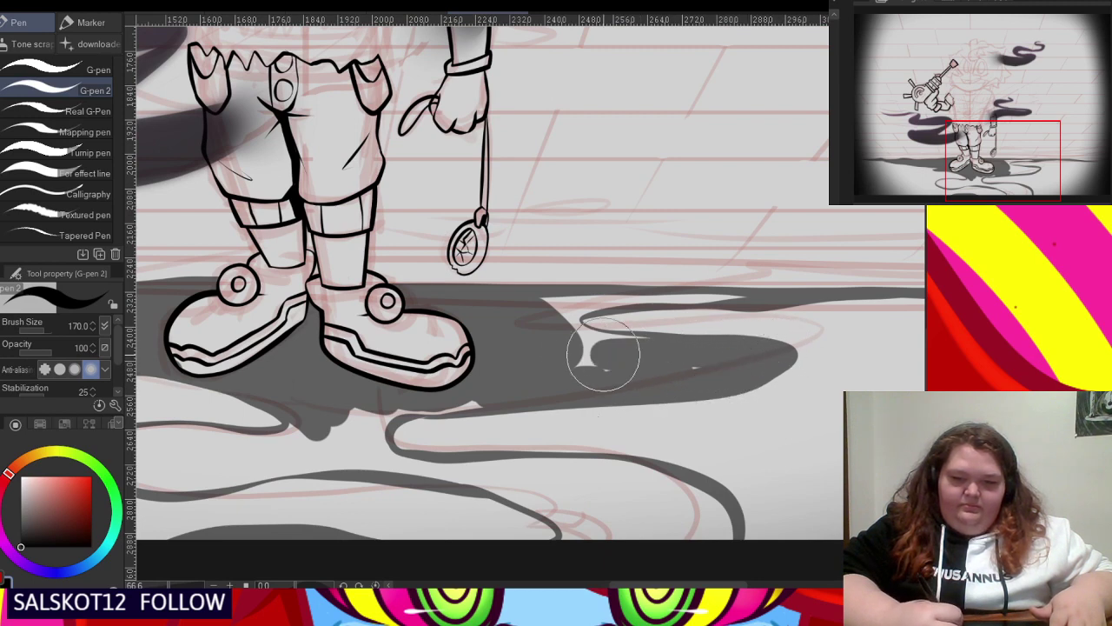
{"action": "scroll", "coordinate": [662, 337], "scroll_direction": "up", "scroll_amount": 3}
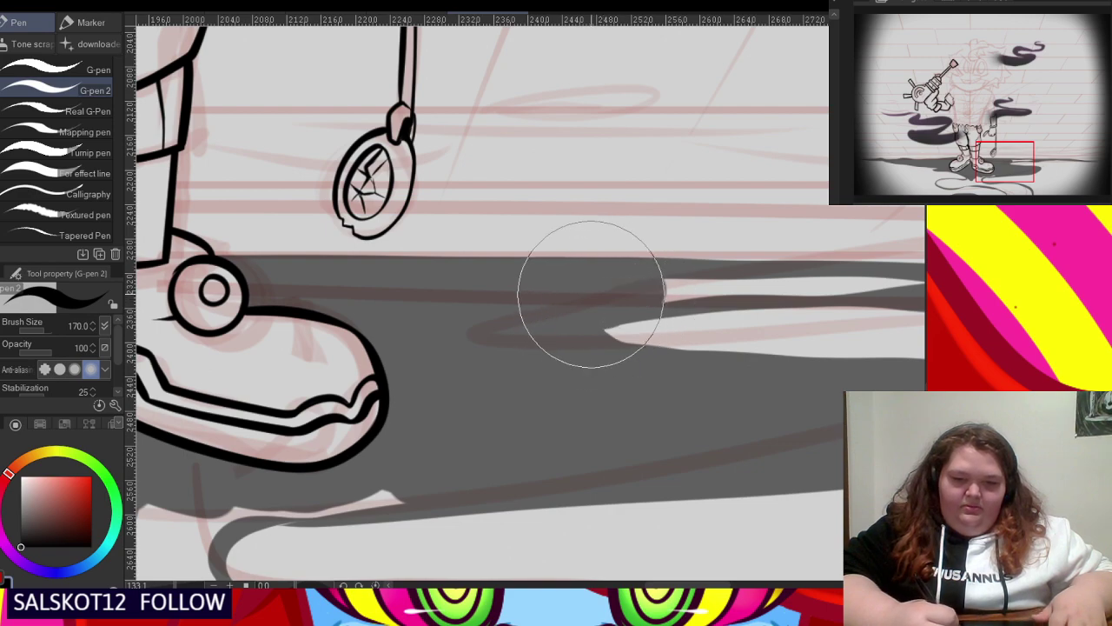
{"action": "scroll", "coordinate": [503, 298], "scroll_direction": "down", "scroll_amount": 2}
{"action": "scroll", "coordinate": [690, 285], "scroll_direction": "up", "scroll_amount": 1}
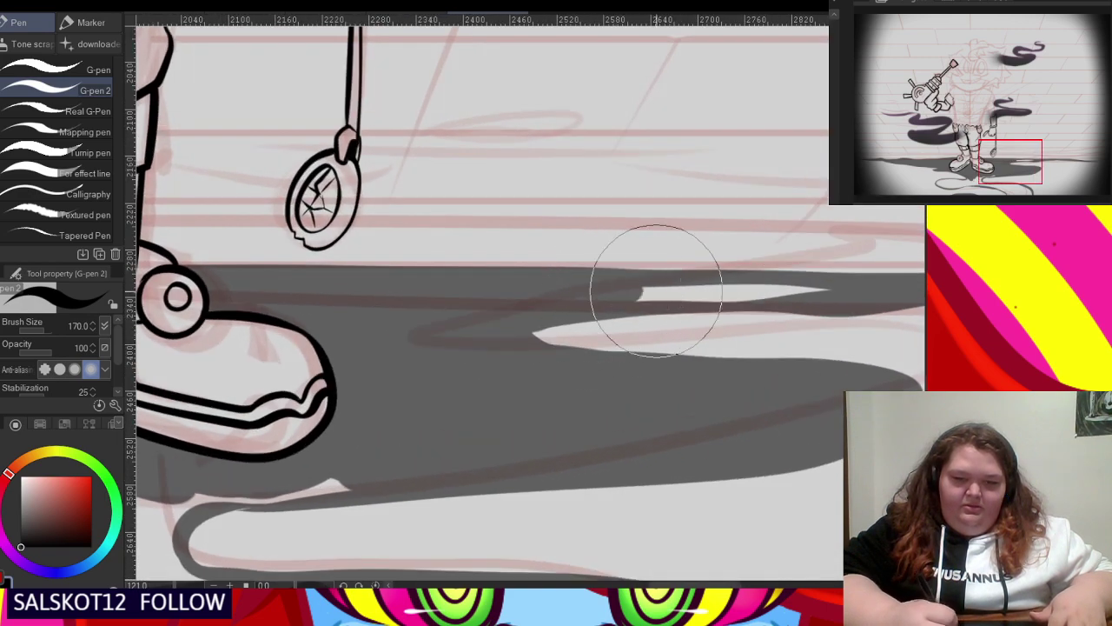
- Fill the thin gap along the puddle's back edge to the right of the shoes with grey
{"action": "left_click_drag", "start_coordinate": [656, 291], "coordinate": [713, 282]}
{"action": "scroll", "coordinate": [700, 292], "scroll_direction": "down", "scroll_amount": 5}
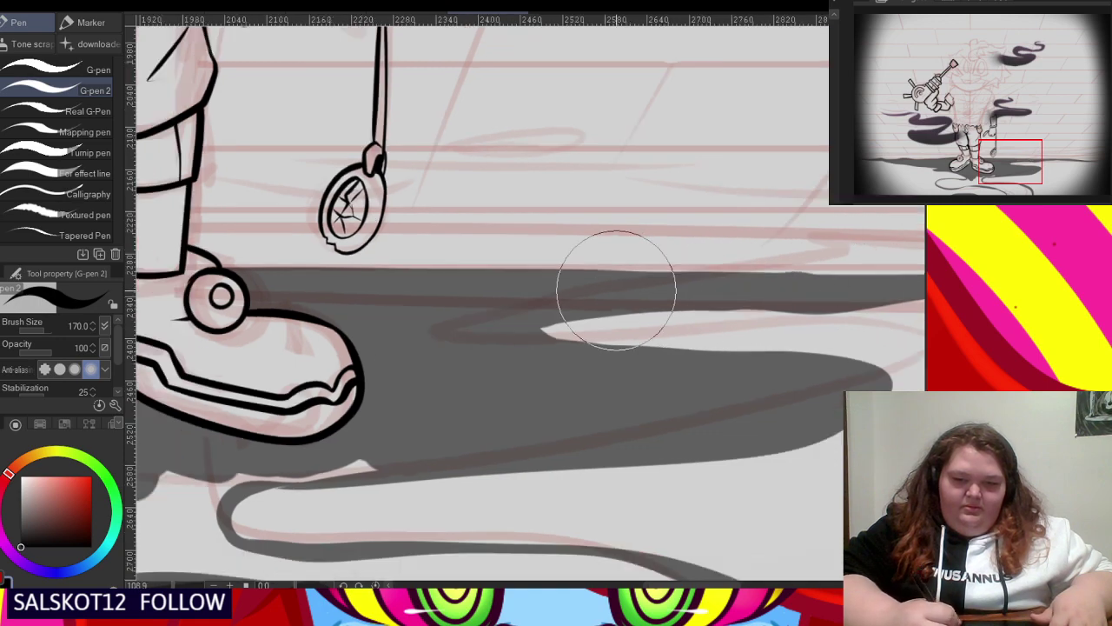
{"action": "scroll", "coordinate": [625, 299], "scroll_direction": "up", "scroll_amount": 6}
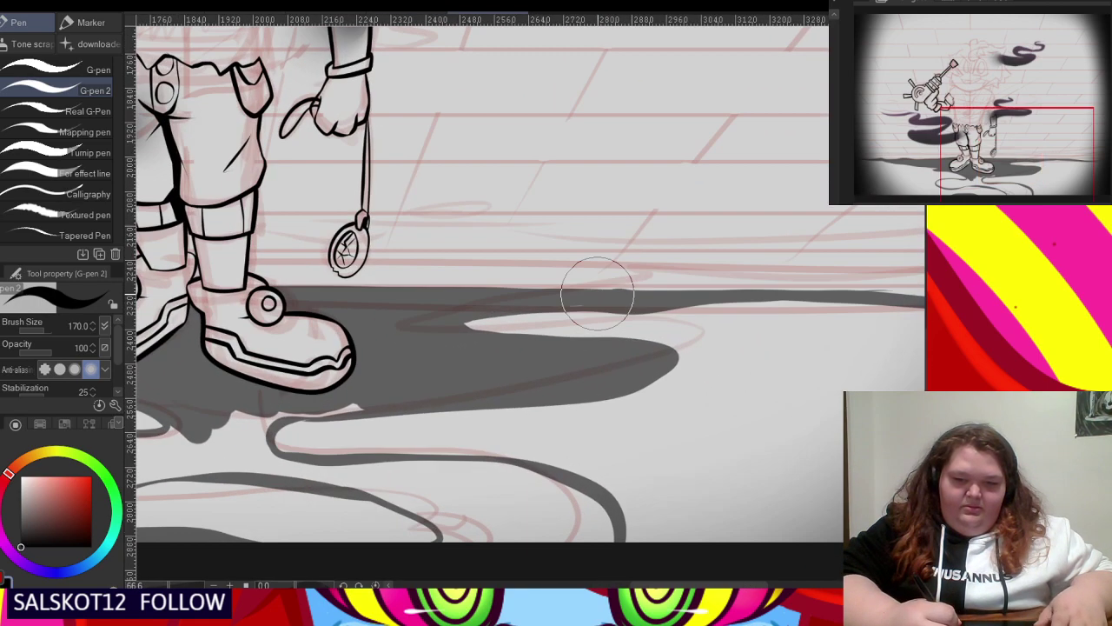
{"action": "scroll", "coordinate": [725, 294], "scroll_direction": "down", "scroll_amount": 6}
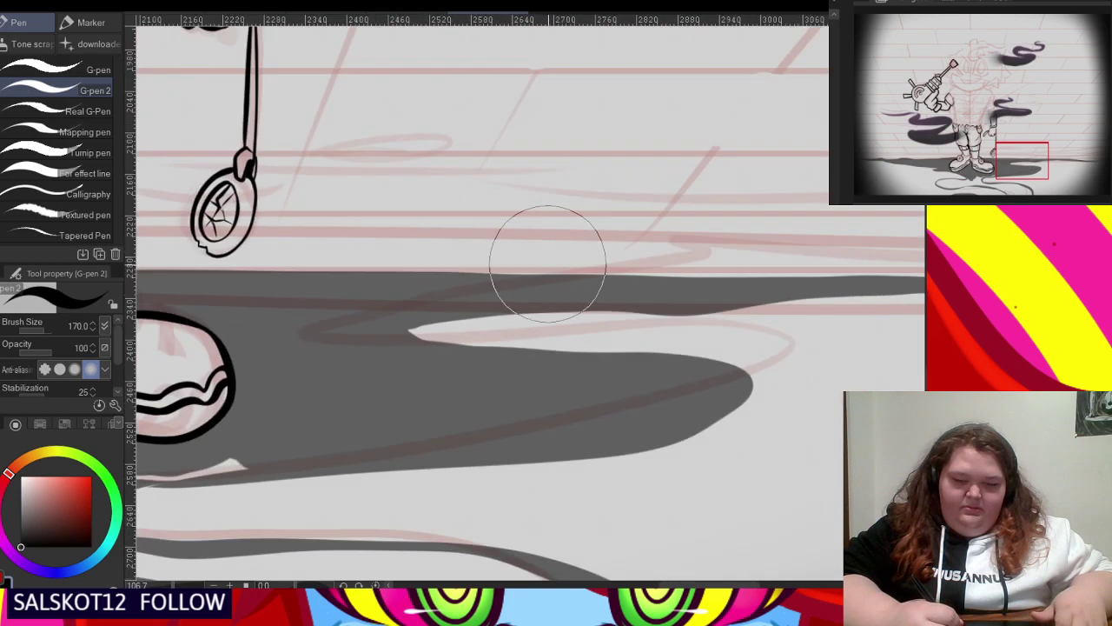
{"action": "scroll", "coordinate": [609, 383], "scroll_direction": "up", "scroll_amount": 6}
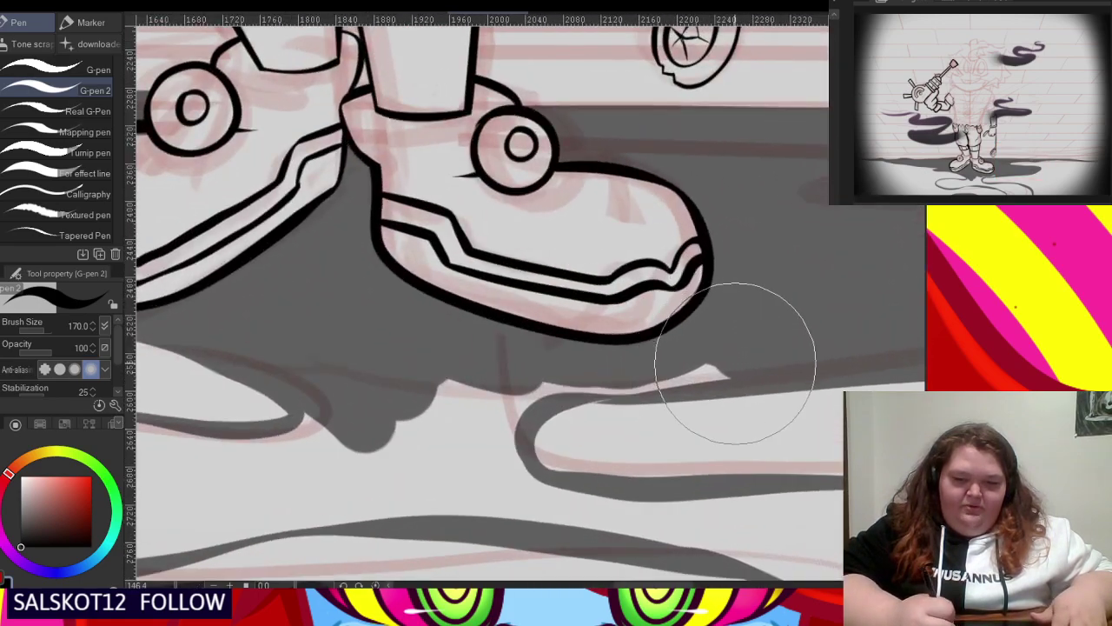
- Fill the gap beneath the right shoe's sole and the channel leading into the puddle's lower right arm with grey
{"action": "mouse_move", "coordinate": [735, 363]}
{"action": "left_mouse_down"}
{"action": "mouse_move", "coordinate": [677, 355]}
{"action": "mouse_move", "coordinate": [647, 371]}
{"action": "left_mouse_up"}
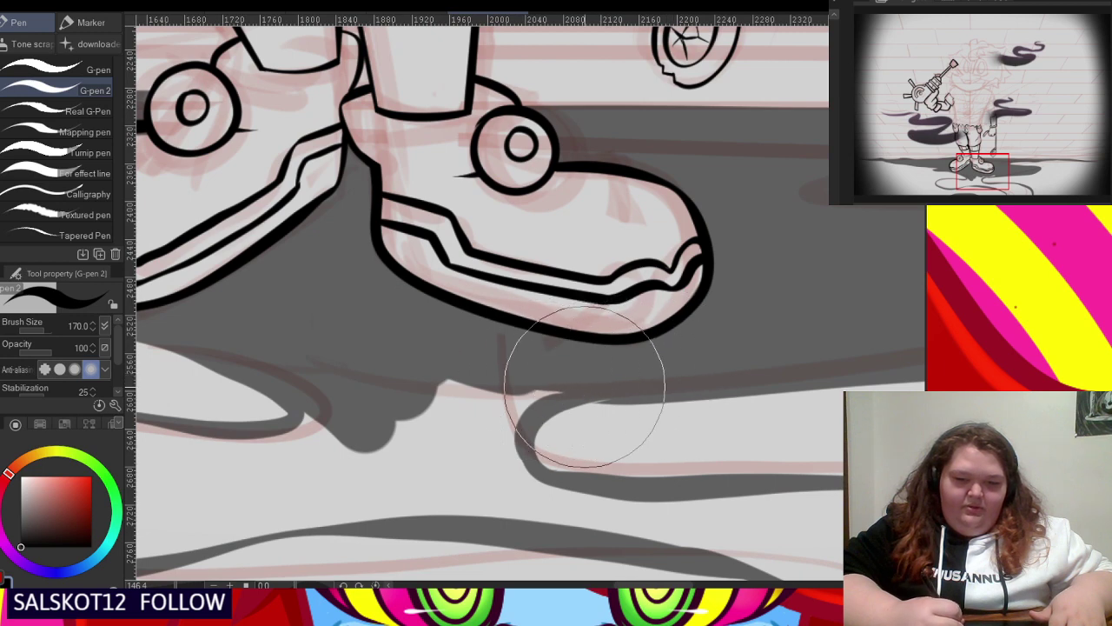
{"action": "mouse_move", "coordinate": [509, 401]}
{"action": "left_mouse_down"}
{"action": "mouse_move", "coordinate": [499, 430]}
{"action": "mouse_move", "coordinate": [446, 429]}
{"action": "mouse_move", "coordinate": [417, 409]}
{"action": "mouse_move", "coordinate": [399, 455]}
{"action": "mouse_move", "coordinate": [442, 477]}
{"action": "mouse_move", "coordinate": [501, 482]}
{"action": "mouse_move", "coordinate": [506, 463]}
{"action": "mouse_move", "coordinate": [469, 490]}
{"action": "mouse_move", "coordinate": [549, 514]}
{"action": "mouse_move", "coordinate": [603, 511]}
{"action": "mouse_move", "coordinate": [549, 497]}
{"action": "mouse_move", "coordinate": [644, 508]}
{"action": "mouse_move", "coordinate": [596, 520]}
{"action": "mouse_move", "coordinate": [743, 530]}
{"action": "left_mouse_up"}
{"action": "scroll", "coordinate": [548, 473], "scroll_direction": "down", "scroll_amount": 2}
{"action": "scroll", "coordinate": [636, 479], "scroll_direction": "up", "scroll_amount": 1}
{"action": "mouse_move", "coordinate": [573, 468]}
{"action": "left_mouse_down"}
{"action": "mouse_move", "coordinate": [627, 476]}
{"action": "mouse_move", "coordinate": [583, 474]}
{"action": "mouse_move", "coordinate": [598, 465]}
{"action": "mouse_move", "coordinate": [548, 456]}
{"action": "mouse_move", "coordinate": [668, 455]}
{"action": "mouse_move", "coordinate": [607, 446]}
{"action": "mouse_move", "coordinate": [790, 465]}
{"action": "left_mouse_up"}
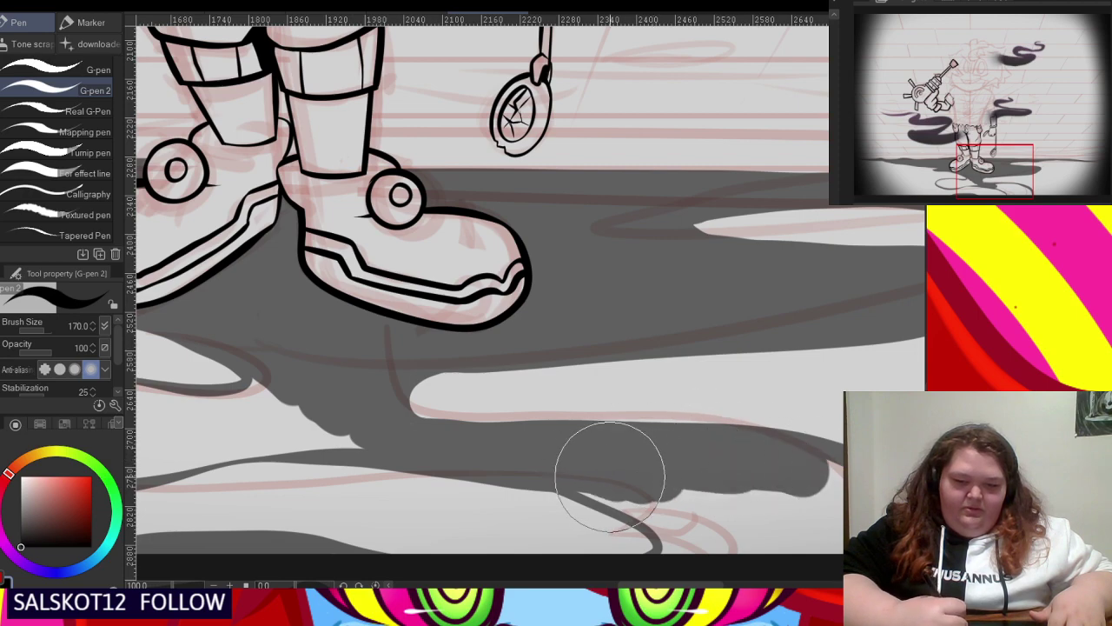
- Fill the rest of the puddle's lower right arm with grey down to the canvas's bottom edge
{"action": "left_click_drag", "start_coordinate": [592, 475], "coordinate": [686, 524]}
{"action": "scroll", "coordinate": [665, 511], "scroll_direction": "down", "scroll_amount": 2}
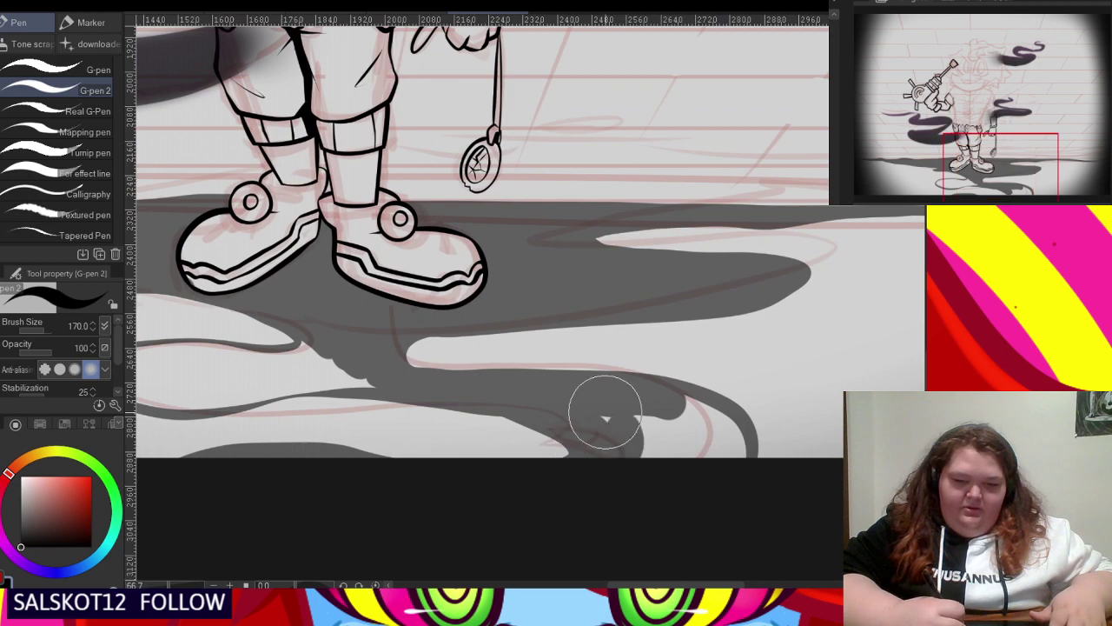
{"action": "mouse_move", "coordinate": [675, 456]}
{"action": "left_mouse_down"}
{"action": "mouse_move", "coordinate": [703, 457]}
{"action": "mouse_move", "coordinate": [680, 418]}
{"action": "left_mouse_up"}
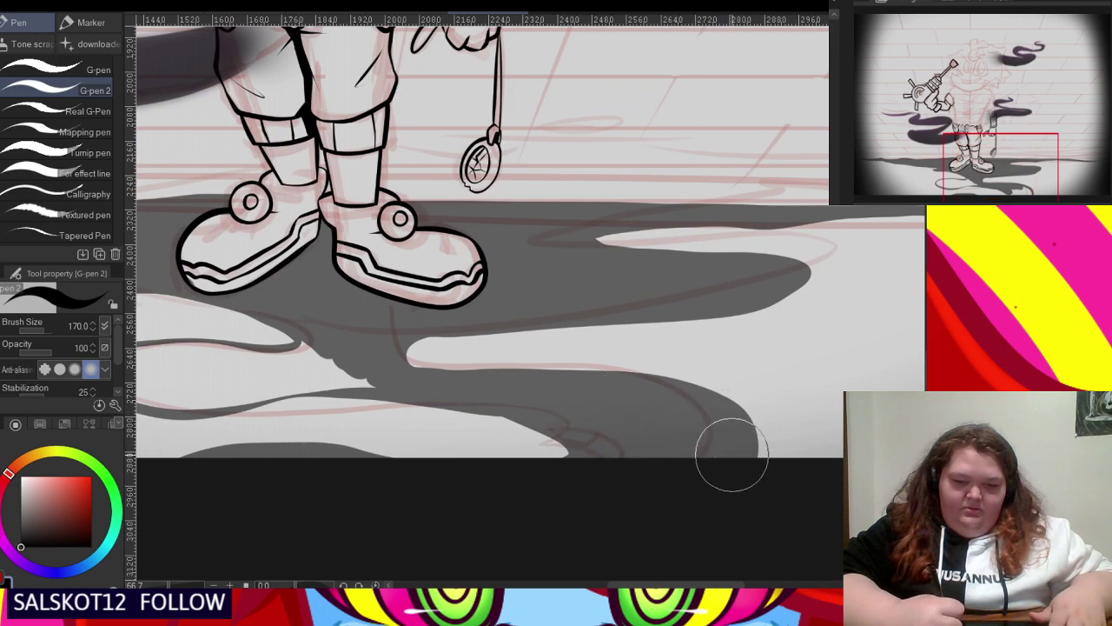
{"action": "scroll", "coordinate": [705, 465], "scroll_direction": "down", "scroll_amount": 3}
- Fill the inner part of the puddle's lower left lobe with grey, joining it to the central channel
{"action": "scroll", "coordinate": [486, 374], "scroll_direction": "up", "scroll_amount": 6}
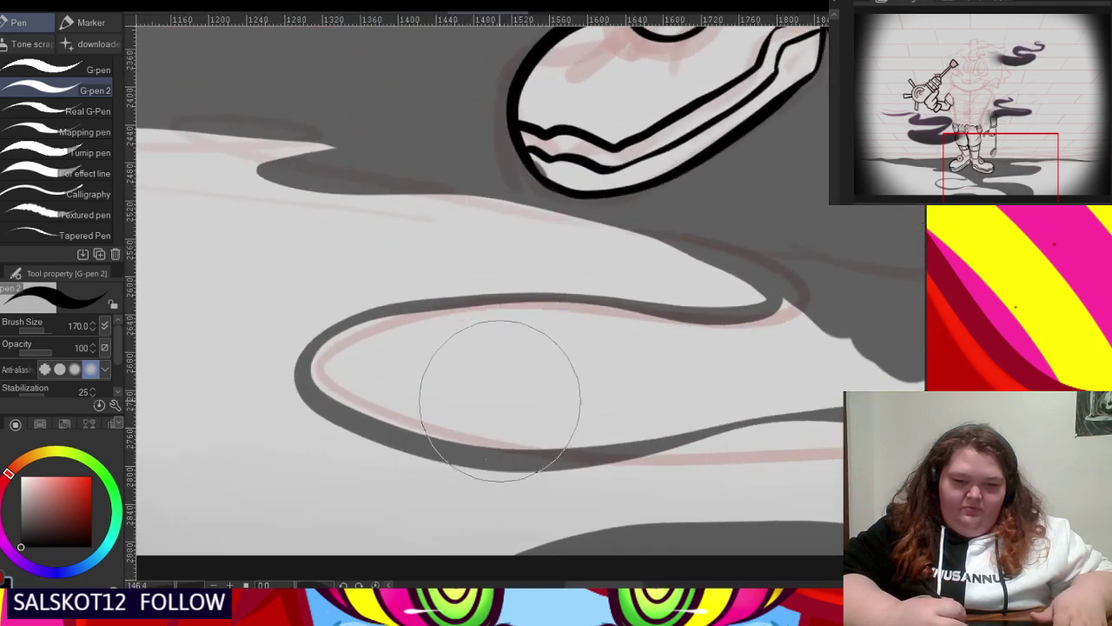
{"action": "mouse_move", "coordinate": [573, 387]}
{"action": "left_mouse_down"}
{"action": "mouse_move", "coordinate": [765, 367]}
{"action": "mouse_move", "coordinate": [822, 315]}
{"action": "mouse_move", "coordinate": [708, 359]}
{"action": "mouse_move", "coordinate": [729, 360]}
{"action": "mouse_move", "coordinate": [638, 354]}
{"action": "mouse_move", "coordinate": [675, 336]}
{"action": "left_mouse_up"}
{"action": "scroll", "coordinate": [541, 318], "scroll_direction": "down", "scroll_amount": 3}
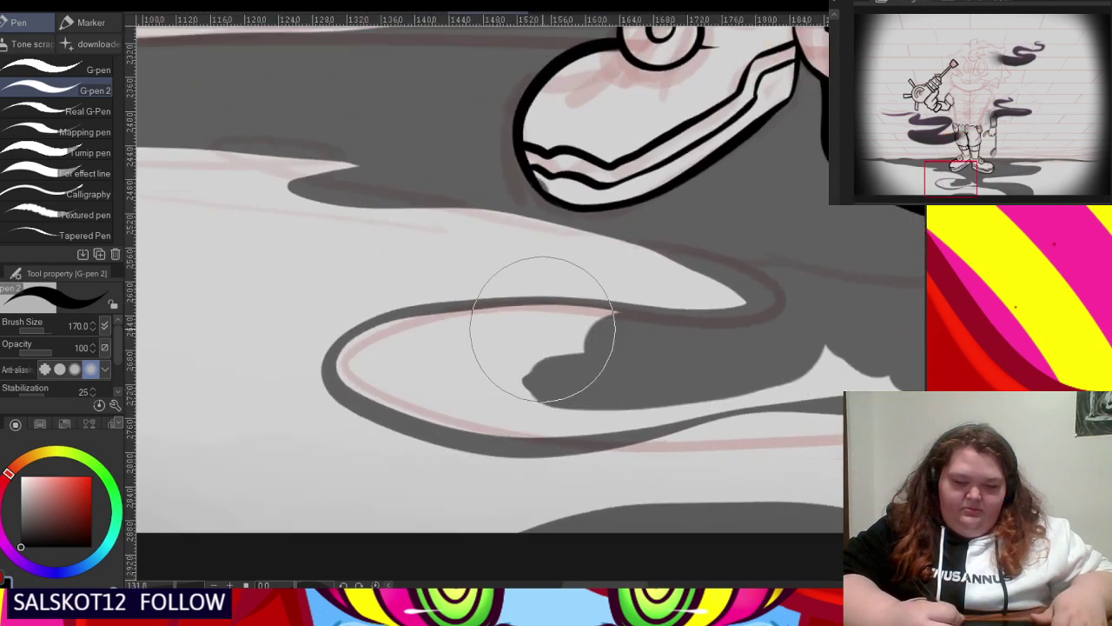
{"action": "scroll", "coordinate": [721, 346], "scroll_direction": "up", "scroll_amount": 2}
{"action": "left_click_drag", "start_coordinate": [750, 355], "coordinate": [626, 363]}
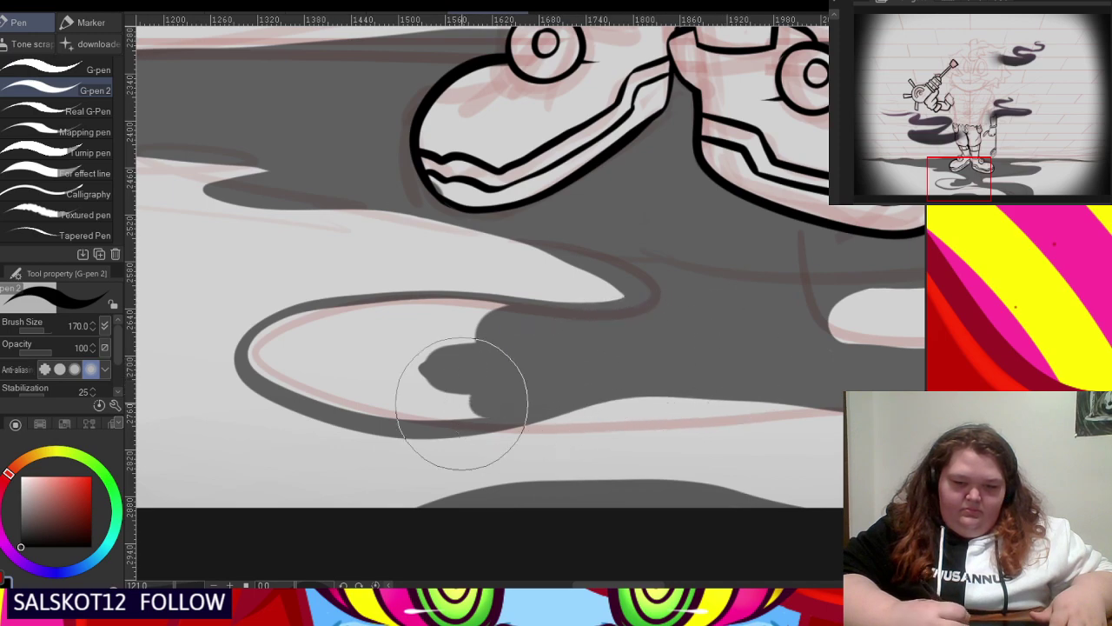
- Fill the rounded end of the puddle's lower left lobe with grey, undoing and repainting the stray stroke
{"action": "scroll", "coordinate": [620, 318], "scroll_direction": "down", "scroll_amount": 3}
{"action": "scroll", "coordinate": [454, 367], "scroll_direction": "up", "scroll_amount": 3}
{"action": "scroll", "coordinate": [454, 367], "scroll_direction": "up", "scroll_amount": 1}
{"action": "mouse_move", "coordinate": [453, 366]}
{"action": "left_mouse_down"}
{"action": "mouse_move", "coordinate": [385, 372]}
{"action": "mouse_move", "coordinate": [611, 409]}
{"action": "mouse_move", "coordinate": [565, 386]}
{"action": "mouse_move", "coordinate": [402, 360]}
{"action": "mouse_move", "coordinate": [460, 340]}
{"action": "left_mouse_up"}
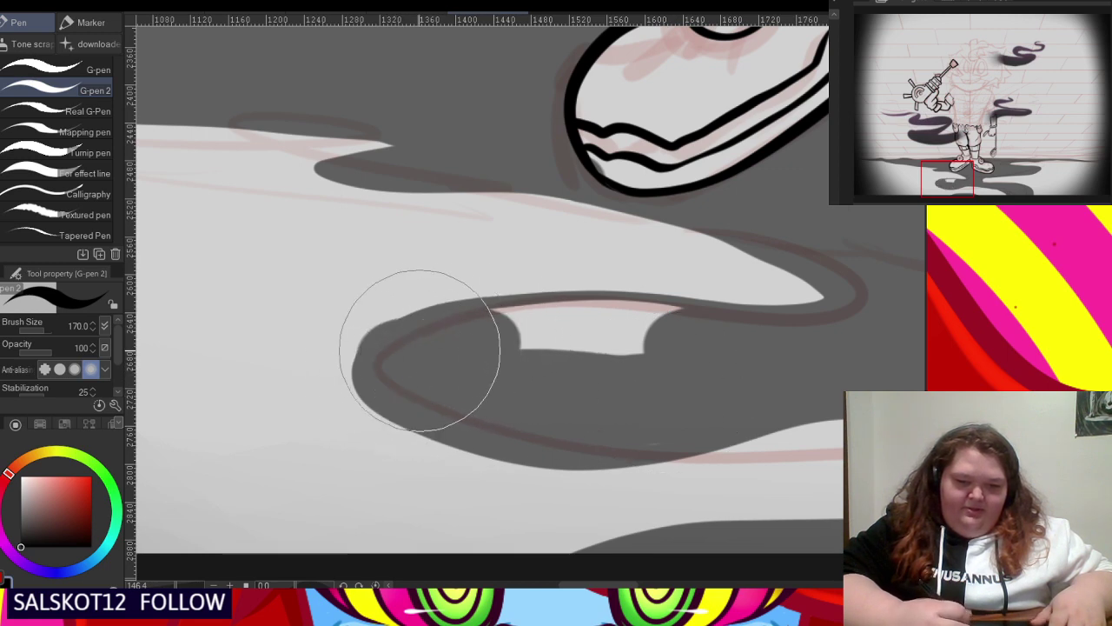
{"action": "key", "text": "ctrl+z"}
{"action": "mouse_move", "coordinate": [603, 392]}
{"action": "left_mouse_down"}
{"action": "mouse_move", "coordinate": [636, 410]}
{"action": "mouse_move", "coordinate": [535, 412]}
{"action": "mouse_move", "coordinate": [392, 375]}
{"action": "mouse_move", "coordinate": [404, 383]}
{"action": "mouse_move", "coordinate": [392, 368]}
{"action": "mouse_move", "coordinate": [442, 341]}
{"action": "mouse_move", "coordinate": [663, 340]}
{"action": "mouse_move", "coordinate": [484, 340]}
{"action": "mouse_move", "coordinate": [517, 332]}
{"action": "mouse_move", "coordinate": [691, 338]}
{"action": "mouse_move", "coordinate": [542, 328]}
{"action": "mouse_move", "coordinate": [653, 331]}
{"action": "mouse_move", "coordinate": [549, 327]}
{"action": "mouse_move", "coordinate": [630, 327]}
{"action": "left_mouse_up"}
{"action": "scroll", "coordinate": [542, 323], "scroll_direction": "down", "scroll_amount": 8}
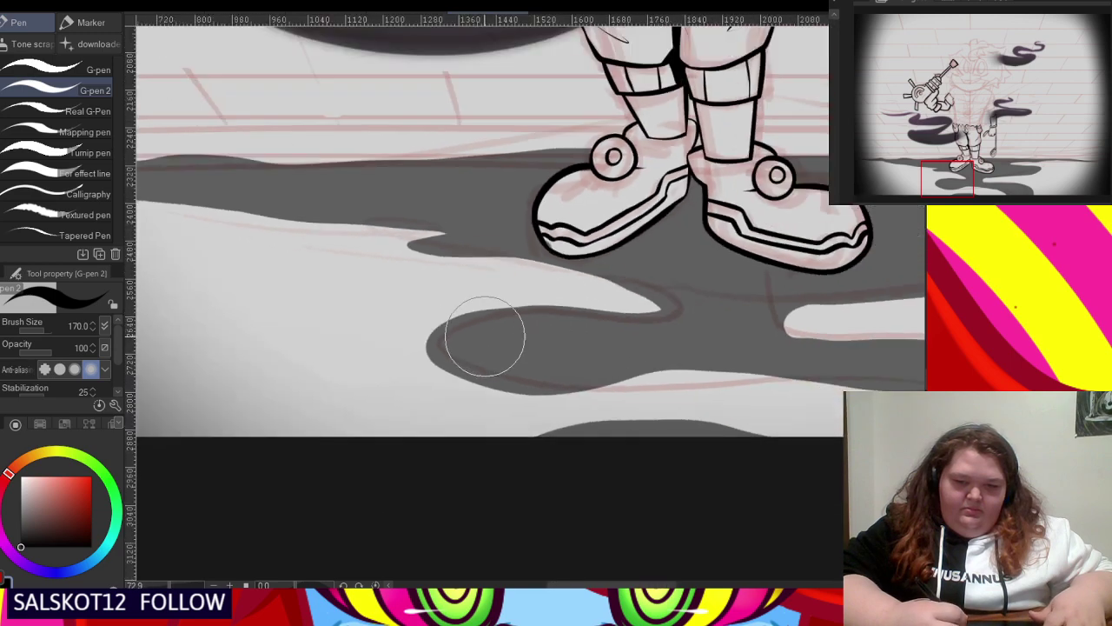
{"action": "scroll", "coordinate": [536, 408], "scroll_direction": "up", "scroll_amount": 2}
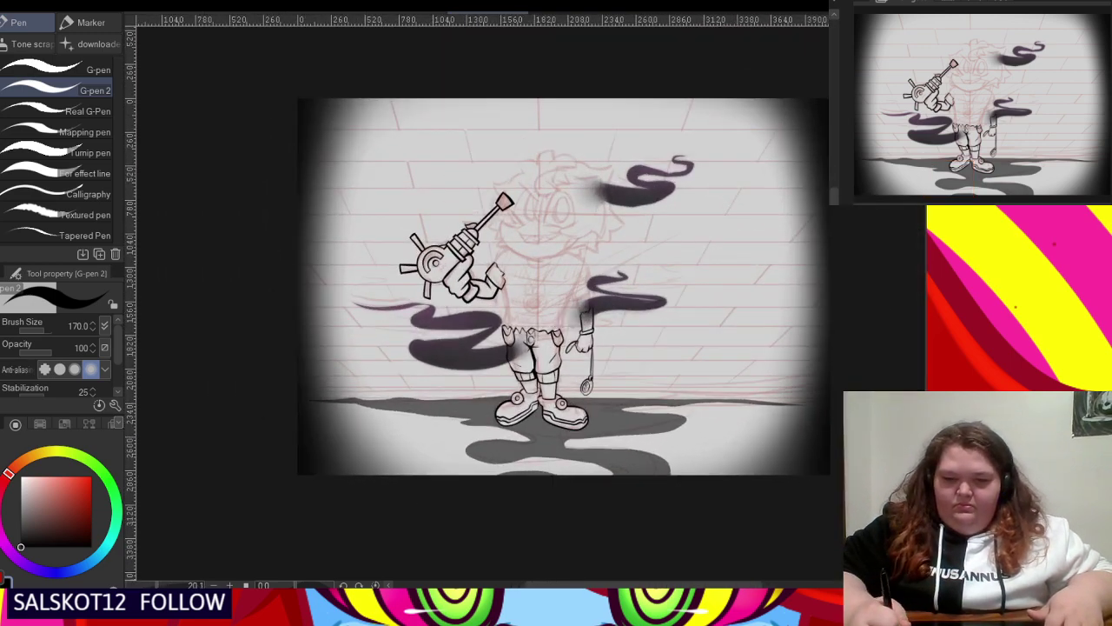
- Turn the grey floor puddle solid black
{"action": "key", "text": "ctrl+z"}
{"action": "left_click_drag", "start_coordinate": [515, 454], "coordinate": [569, 391]}
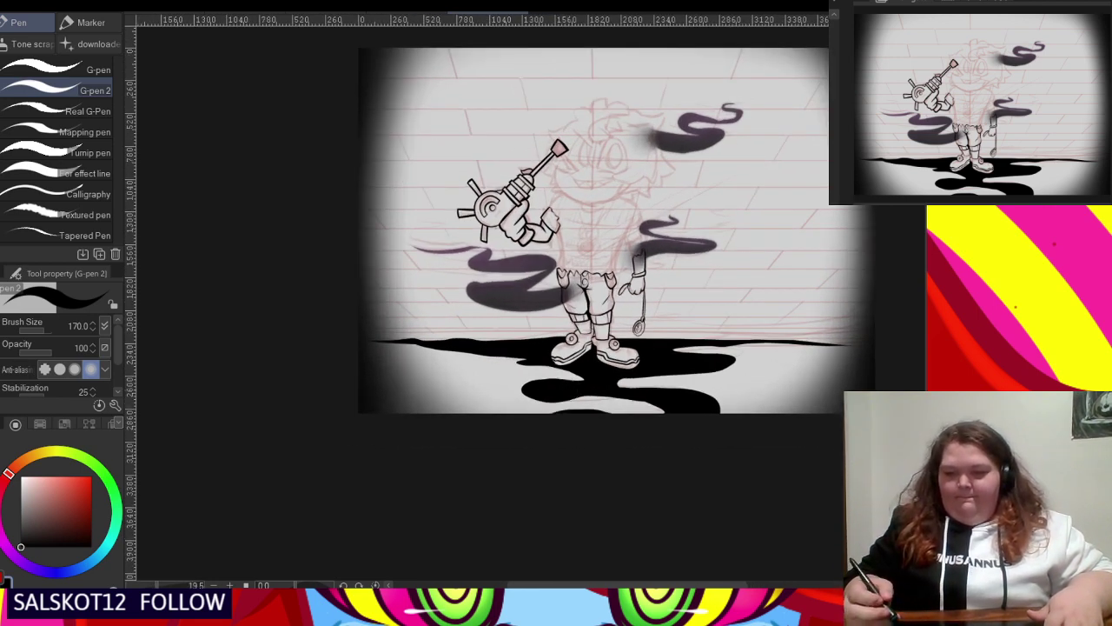
{"action": "left_click_drag", "start_coordinate": [648, 302], "coordinate": [584, 307]}
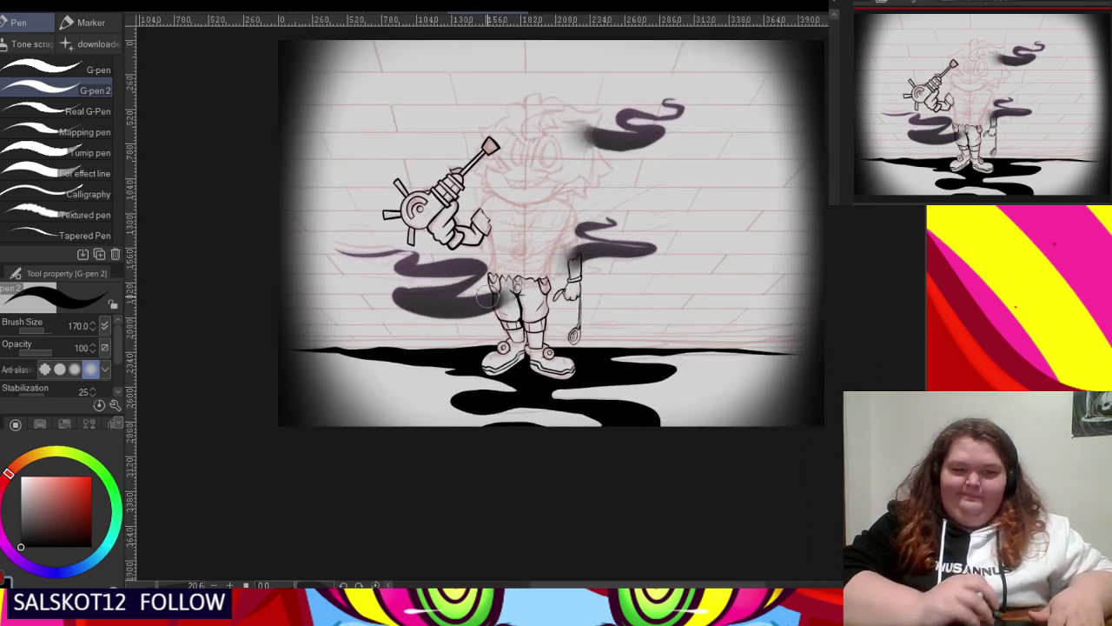
- Spray dark grey speckles over the black puddle with the Running color spray airbrush at size 170
{"action": "key", "text": "b"}
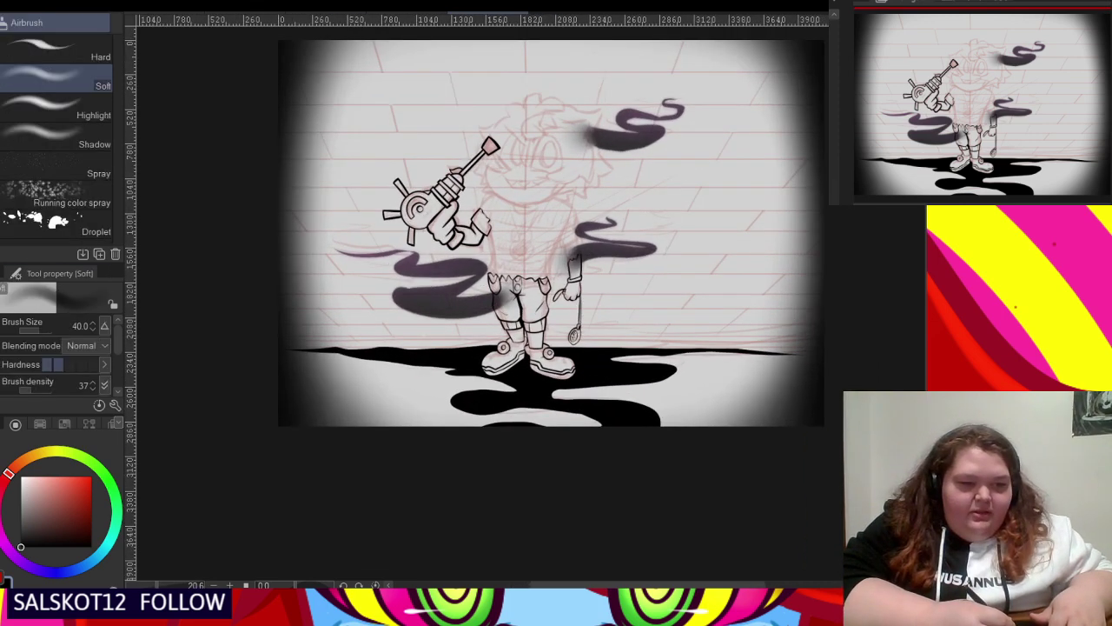
{"action": "left_click", "coordinate": [92, 202]}
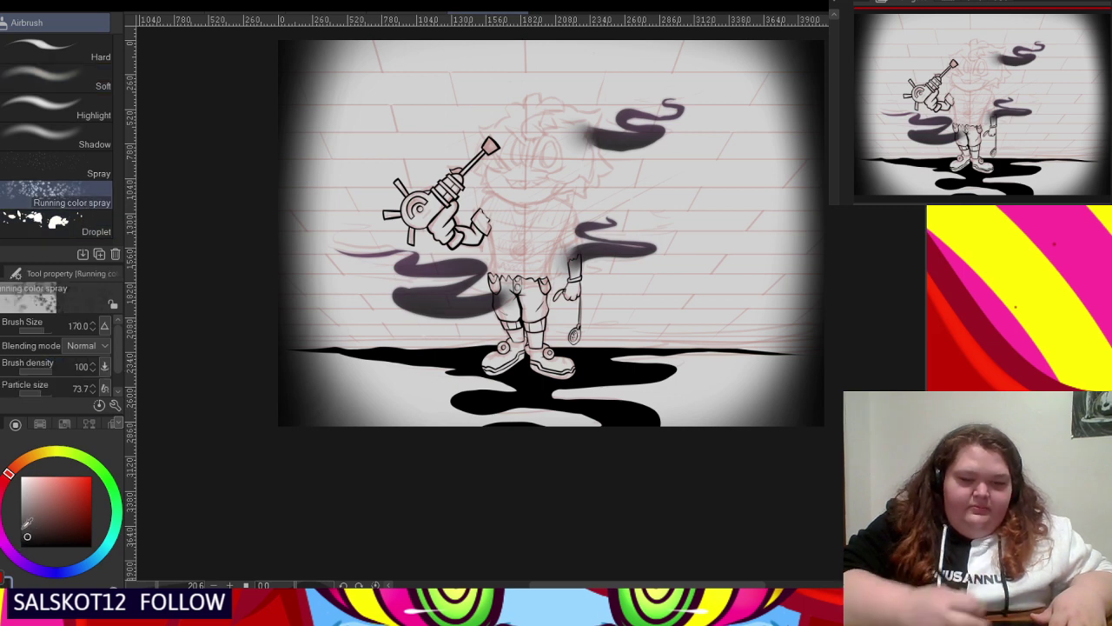
{"action": "scroll", "coordinate": [408, 363], "scroll_direction": "up", "scroll_amount": 2}
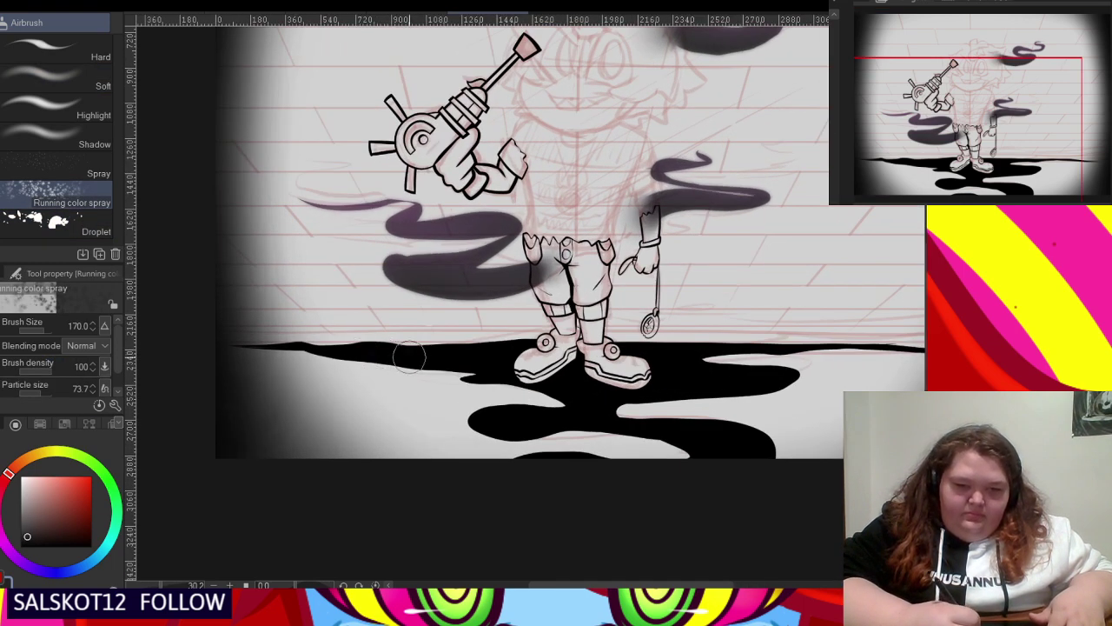
{"action": "scroll", "coordinate": [360, 390], "scroll_direction": "up", "scroll_amount": 4}
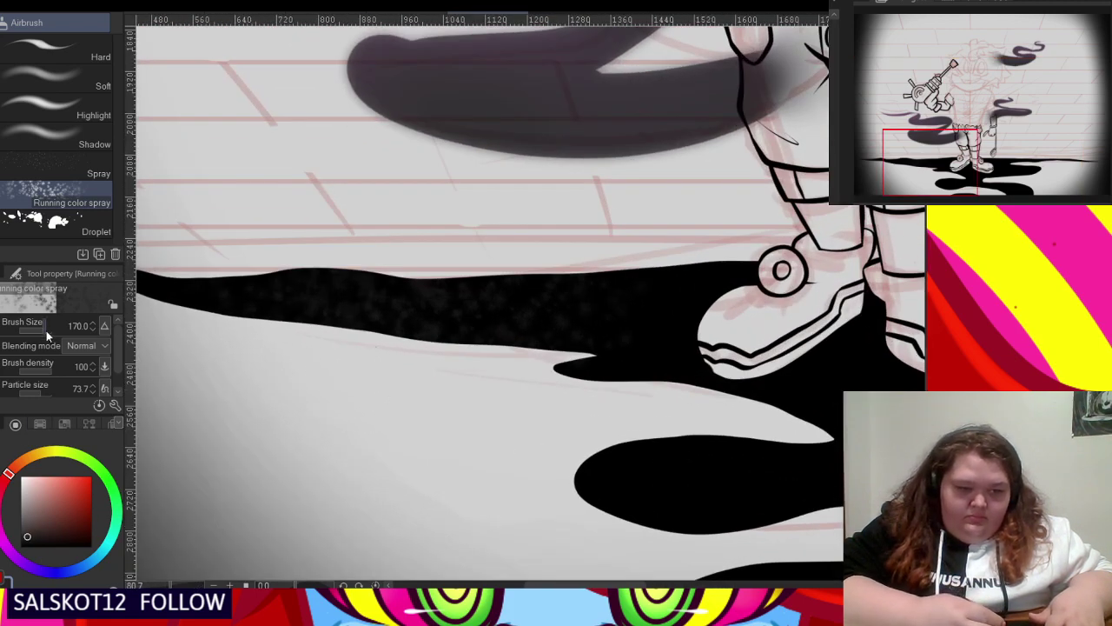
{"action": "scroll", "coordinate": [531, 365], "scroll_direction": "up", "scroll_amount": 5}
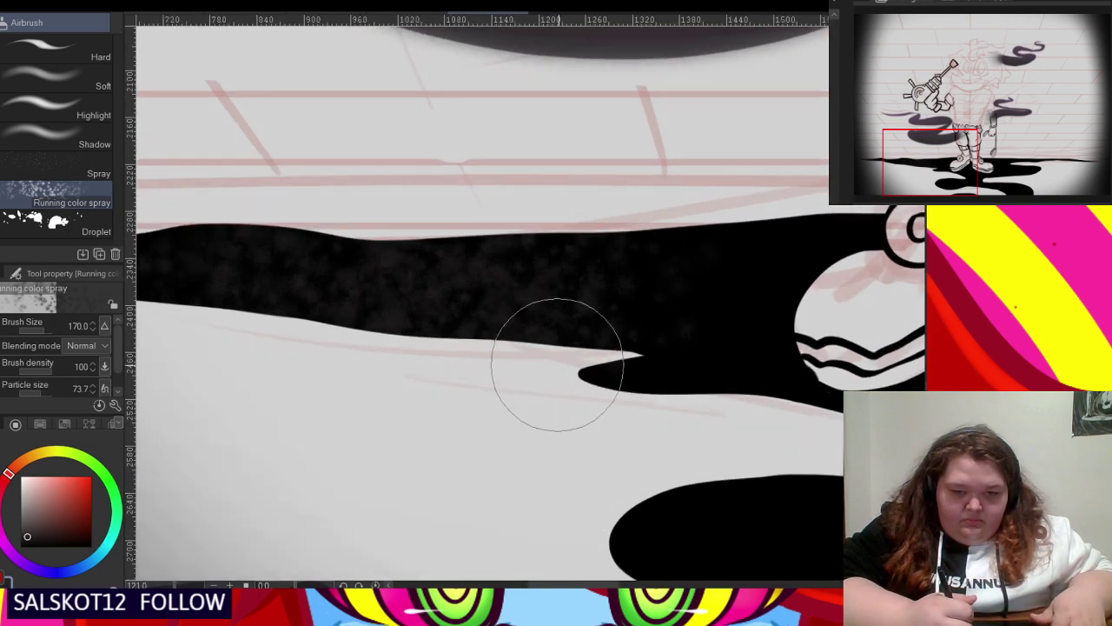
{"action": "scroll", "coordinate": [456, 315], "scroll_direction": "down", "scroll_amount": 4}
{"action": "scroll", "coordinate": [400, 270], "scroll_direction": "down", "scroll_amount": 3}
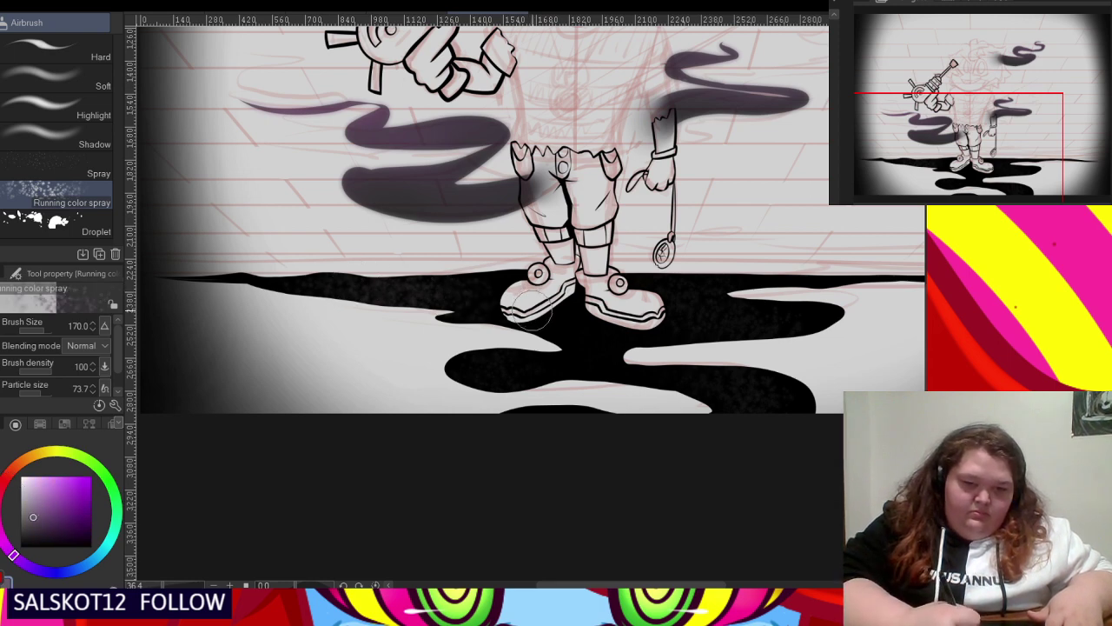
- Spray muted purple speckles over the puddle's arms, comparing the puddle with and without the speckles
{"action": "mouse_move", "coordinate": [469, 377]}
{"action": "left_mouse_down"}
{"action": "mouse_move", "coordinate": [675, 396]}
{"action": "mouse_move", "coordinate": [723, 378]}
{"action": "mouse_move", "coordinate": [780, 382]}
{"action": "mouse_move", "coordinate": [794, 396]}
{"action": "mouse_move", "coordinate": [718, 383]}
{"action": "mouse_move", "coordinate": [785, 424]}
{"action": "mouse_move", "coordinate": [673, 331]}
{"action": "mouse_move", "coordinate": [800, 325]}
{"action": "mouse_move", "coordinate": [653, 318]}
{"action": "mouse_move", "coordinate": [759, 318]}
{"action": "mouse_move", "coordinate": [844, 283]}
{"action": "left_mouse_up"}
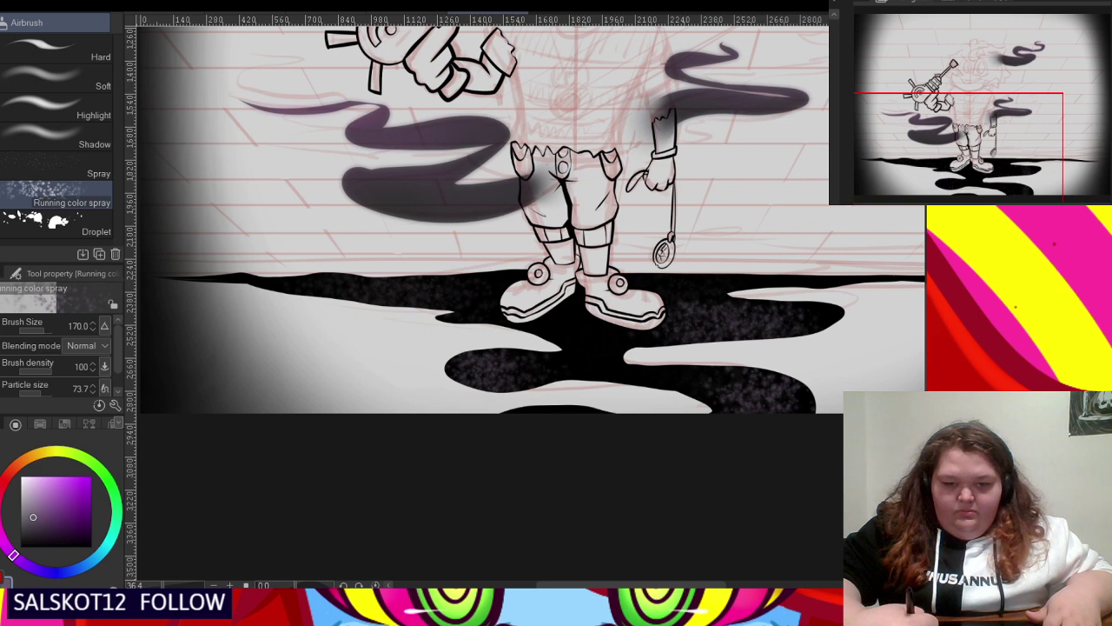
{"action": "key", "text": "ctrl+z"}
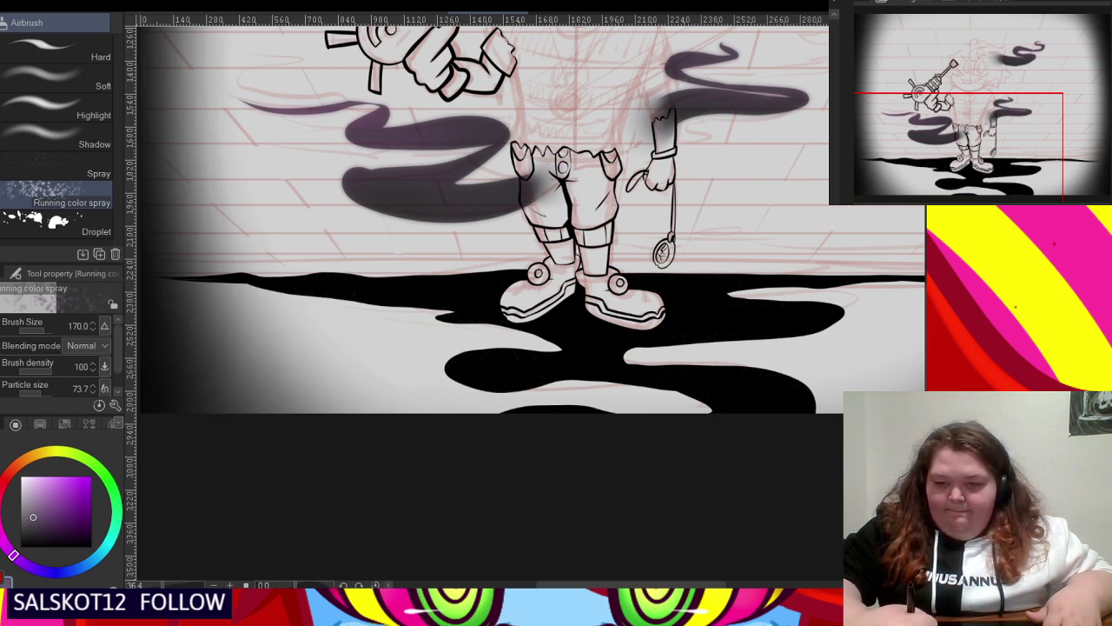
{"action": "key", "text": "ctrl+y"}
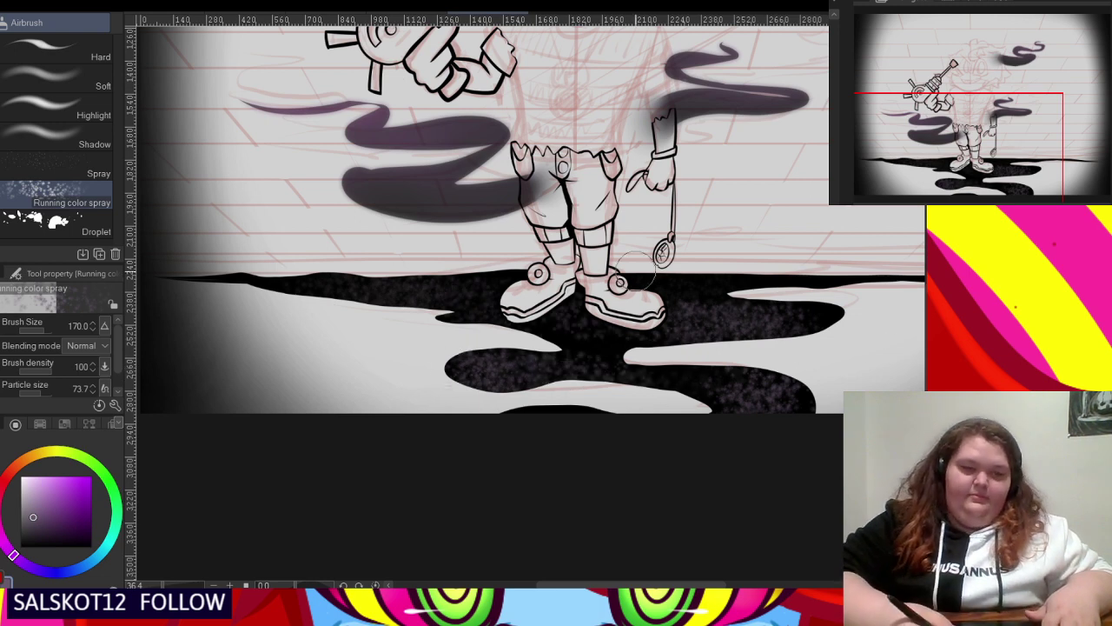
- Tint the puddle's arms and centre with a brighter purple using the Soft airbrush at size 250
{"action": "left_click", "coordinate": [52, 89]}
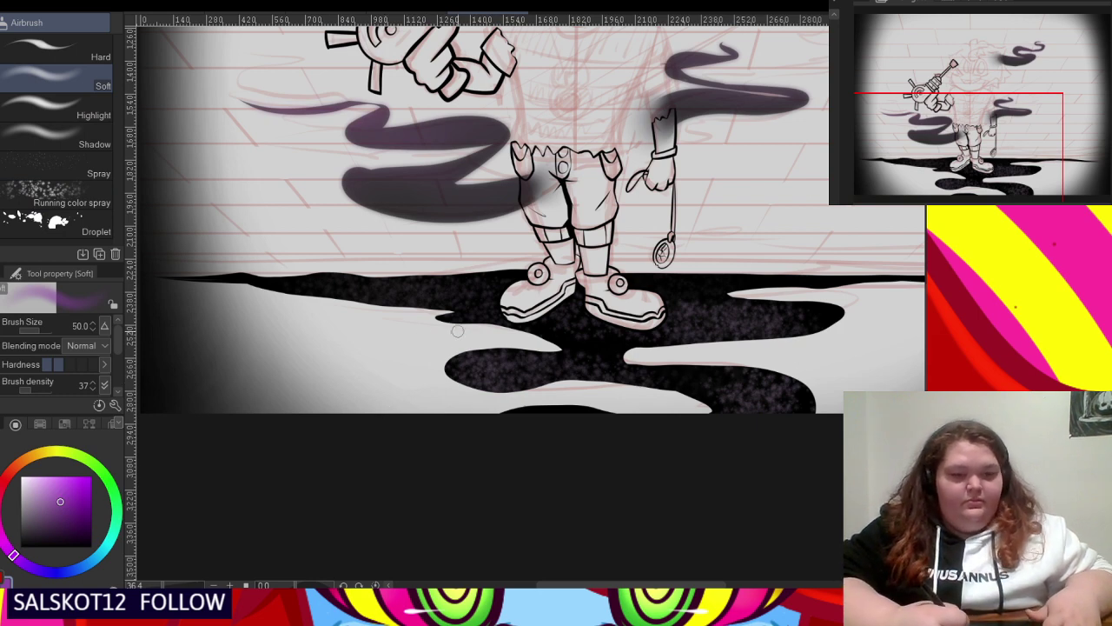
{"action": "key", "text": "bracketright"}
{"action": "key", "text": "bracketright"}
{"action": "key", "text": "bracketright"}
{"action": "key", "text": "bracketright"}
{"action": "key", "text": "bracketright"}
{"action": "key", "text": "bracketright"}
{"action": "key", "text": "bracketright"}
{"action": "key", "text": "bracketright"}
{"action": "key", "text": "bracketright"}
{"action": "mouse_move", "coordinate": [486, 372]}
{"action": "left_mouse_down"}
{"action": "mouse_move", "coordinate": [672, 372]}
{"action": "mouse_move", "coordinate": [423, 364]}
{"action": "mouse_move", "coordinate": [681, 379]}
{"action": "mouse_move", "coordinate": [764, 419]}
{"action": "mouse_move", "coordinate": [725, 373]}
{"action": "mouse_move", "coordinate": [659, 366]}
{"action": "mouse_move", "coordinate": [790, 384]}
{"action": "mouse_move", "coordinate": [803, 328]}
{"action": "mouse_move", "coordinate": [592, 320]}
{"action": "mouse_move", "coordinate": [809, 324]}
{"action": "left_mouse_up"}
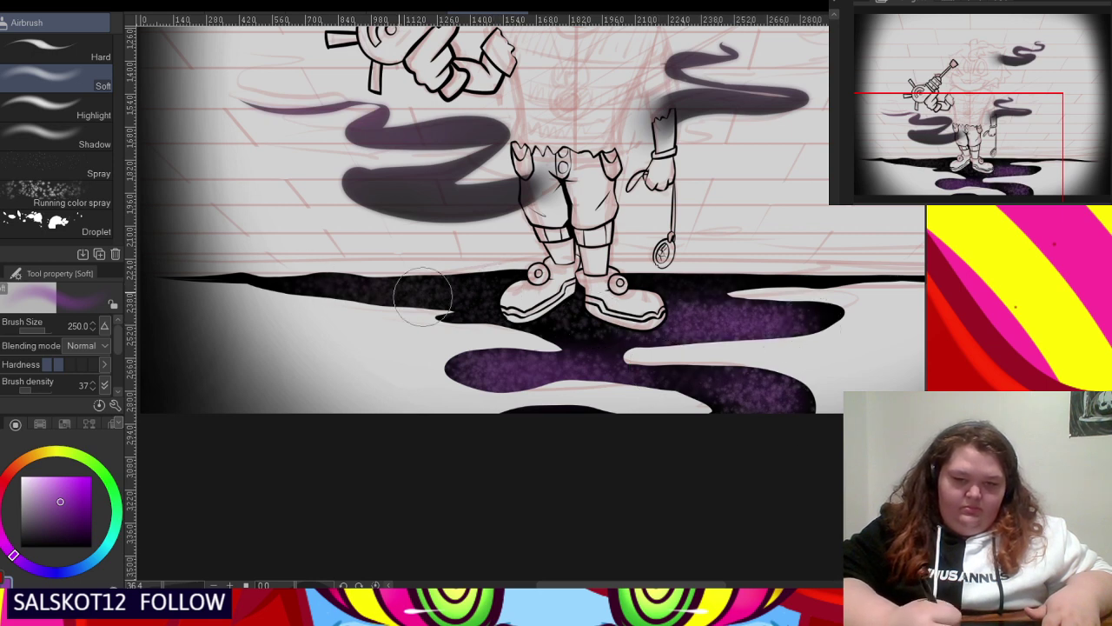
{"action": "left_click_drag", "start_coordinate": [423, 295], "coordinate": [645, 316]}
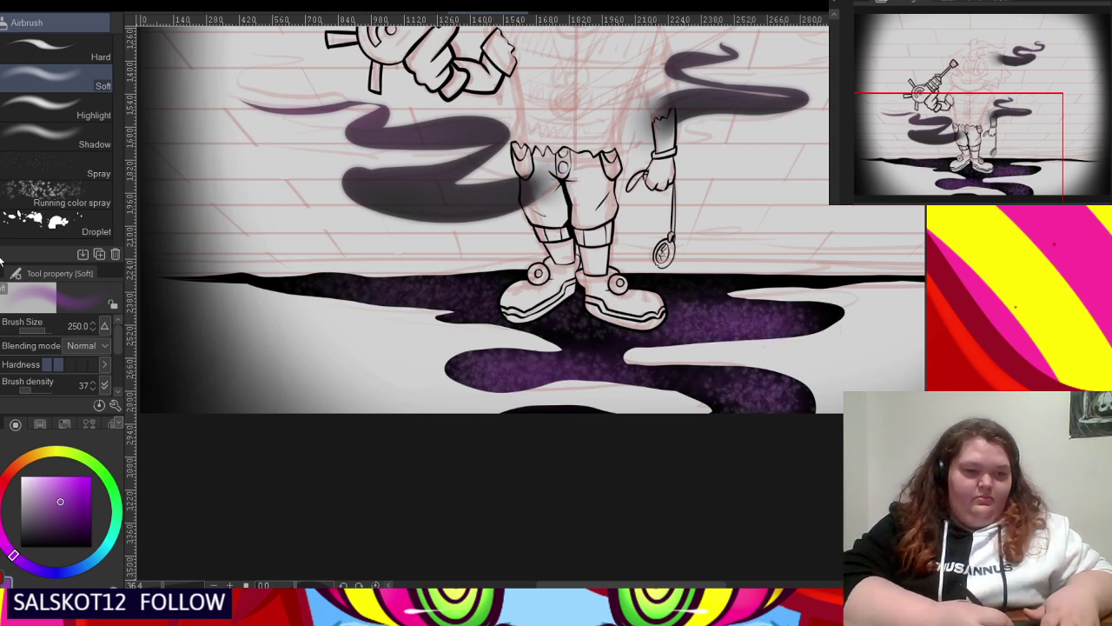
- Smooth the purple speckles across the puddle with the Blur tool at brush size 499.9
{"action": "key", "text": "j"}
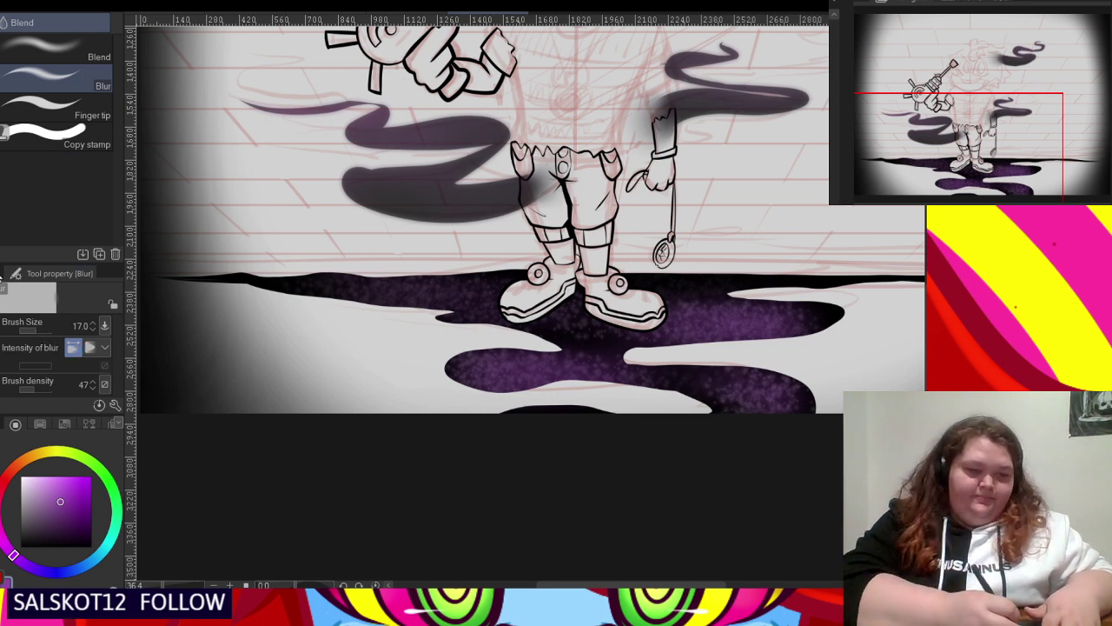
{"action": "left_click_drag", "start_coordinate": [38, 331], "coordinate": [46, 328]}
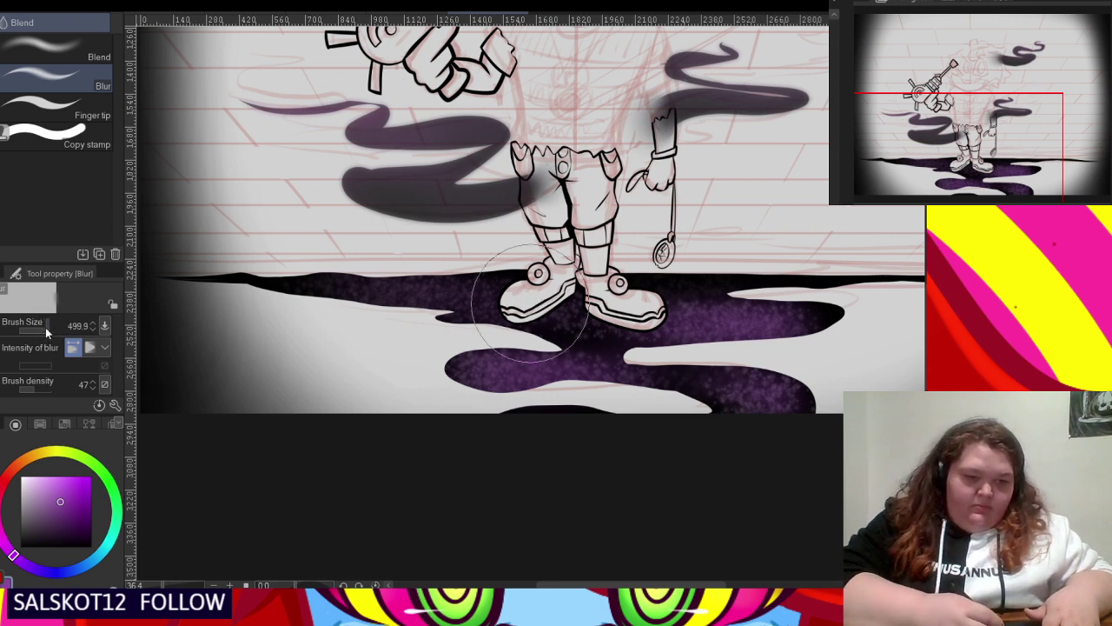
{"action": "mouse_move", "coordinate": [504, 382]}
{"action": "left_mouse_down"}
{"action": "mouse_move", "coordinate": [493, 371]}
{"action": "mouse_move", "coordinate": [525, 375]}
{"action": "left_mouse_up"}
{"action": "mouse_move", "coordinate": [616, 367]}
{"action": "left_mouse_down"}
{"action": "mouse_move", "coordinate": [463, 362]}
{"action": "mouse_move", "coordinate": [524, 363]}
{"action": "mouse_move", "coordinate": [508, 350]}
{"action": "mouse_move", "coordinate": [506, 362]}
{"action": "mouse_move", "coordinate": [807, 419]}
{"action": "mouse_move", "coordinate": [751, 390]}
{"action": "mouse_move", "coordinate": [666, 379]}
{"action": "mouse_move", "coordinate": [808, 367]}
{"action": "mouse_move", "coordinate": [773, 322]}
{"action": "mouse_move", "coordinate": [672, 299]}
{"action": "mouse_move", "coordinate": [751, 275]}
{"action": "mouse_move", "coordinate": [596, 299]}
{"action": "mouse_move", "coordinate": [802, 296]}
{"action": "mouse_move", "coordinate": [739, 314]}
{"action": "mouse_move", "coordinate": [792, 313]}
{"action": "mouse_move", "coordinate": [783, 335]}
{"action": "mouse_move", "coordinate": [607, 335]}
{"action": "mouse_move", "coordinate": [241, 261]}
{"action": "left_mouse_up"}
- Set the Blur brush size to 250 and review the puddle within the whole scene
{"action": "key", "text": "bracketleft"}
{"action": "key", "text": "bracketleft"}
{"action": "key", "text": "bracketleft"}
{"action": "key", "text": "bracketleft"}
{"action": "key", "text": "bracketleft"}
{"action": "key", "text": "bracketright"}
{"action": "key", "text": "bracketright"}
{"action": "key", "text": "bracketright"}
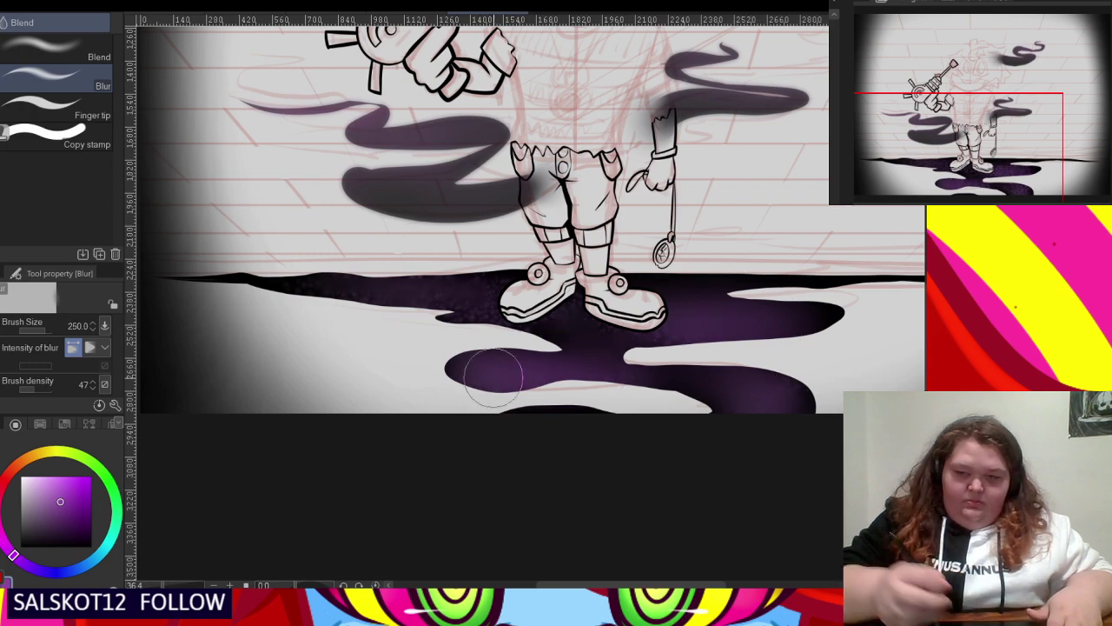
{"action": "left_click_drag", "start_coordinate": [968, 158], "coordinate": [979, 137]}
{"action": "key", "text": "ctrl+minus"}
{"action": "key", "text": "ctrl+plus"}
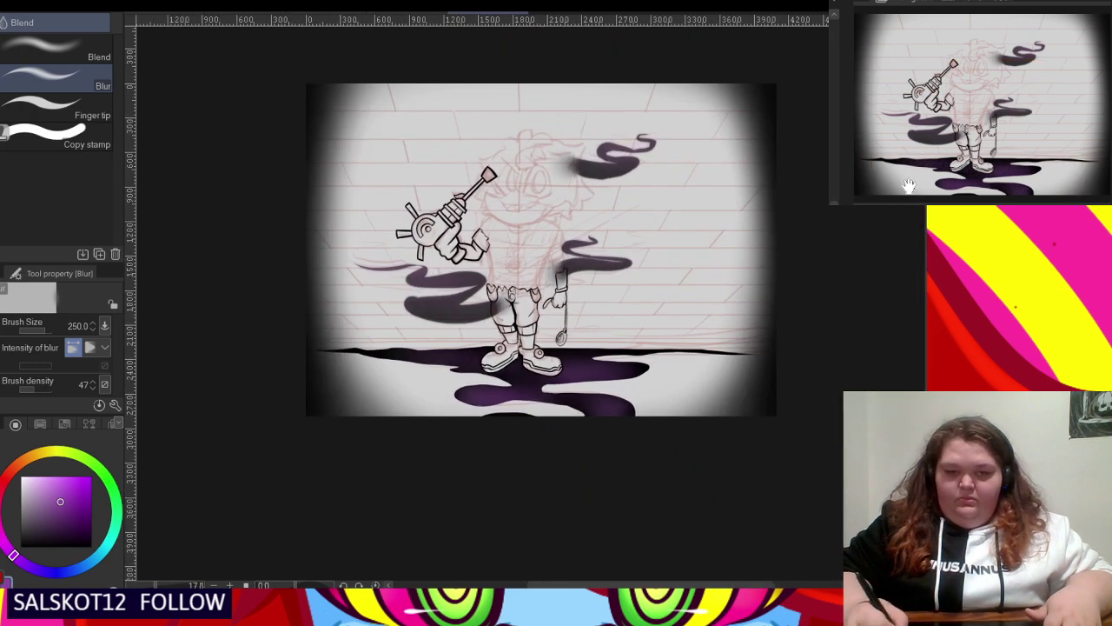